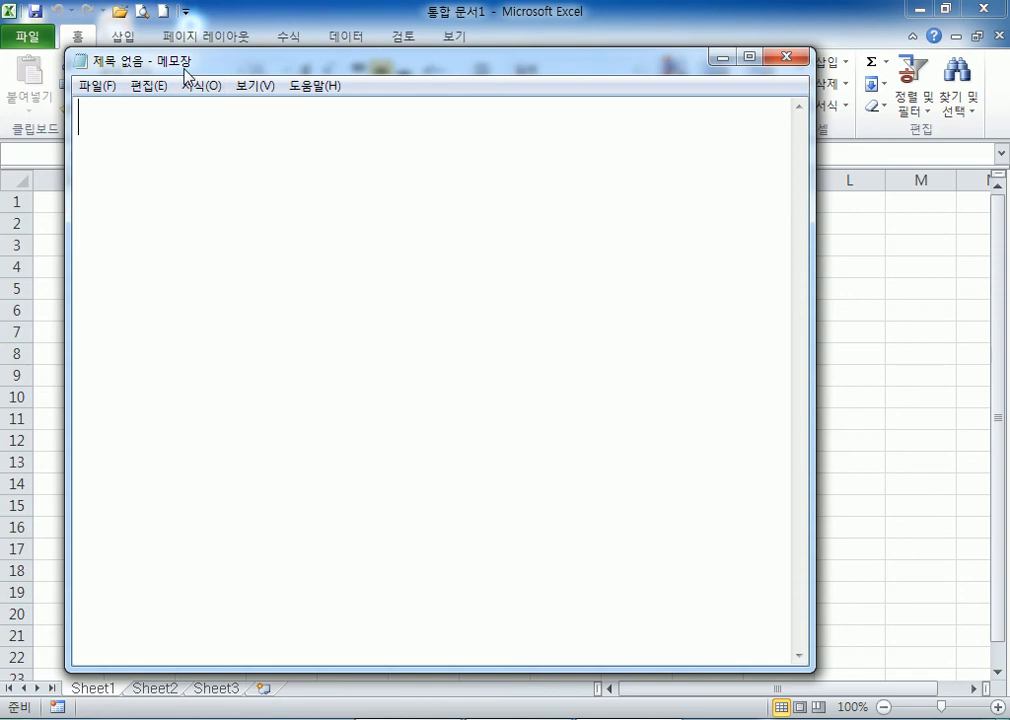
Type the first two period lines: 1교시 : 09:00~10:00 and 2교시 : 10:30~12:30.
text(2)
key(BackSpace)
text(1교시 :)
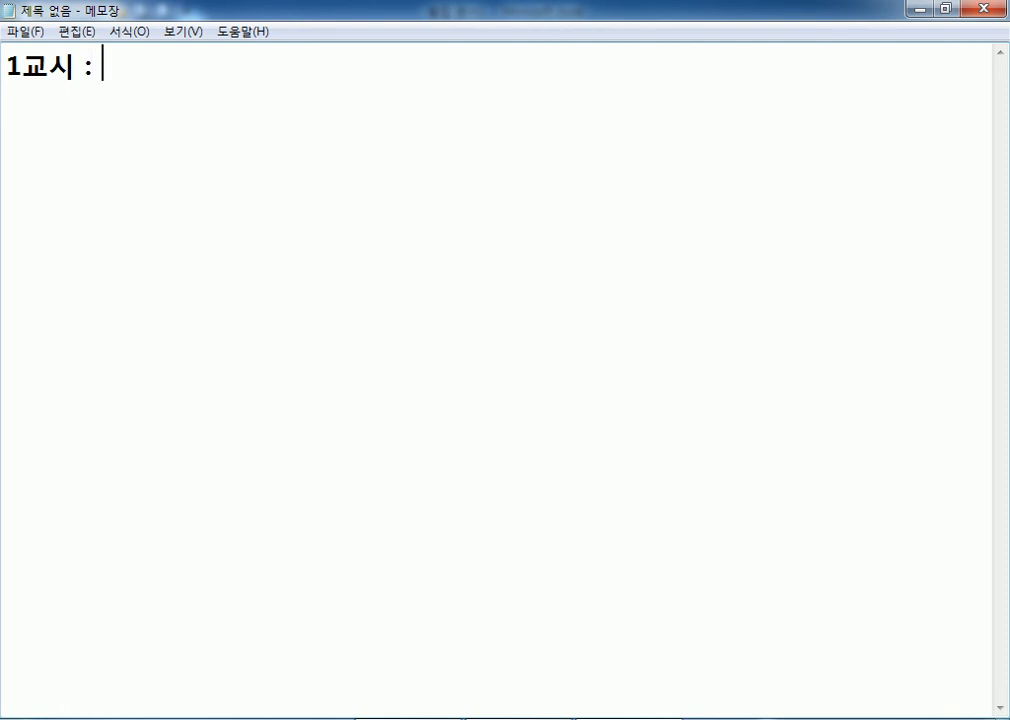
text( 09:)
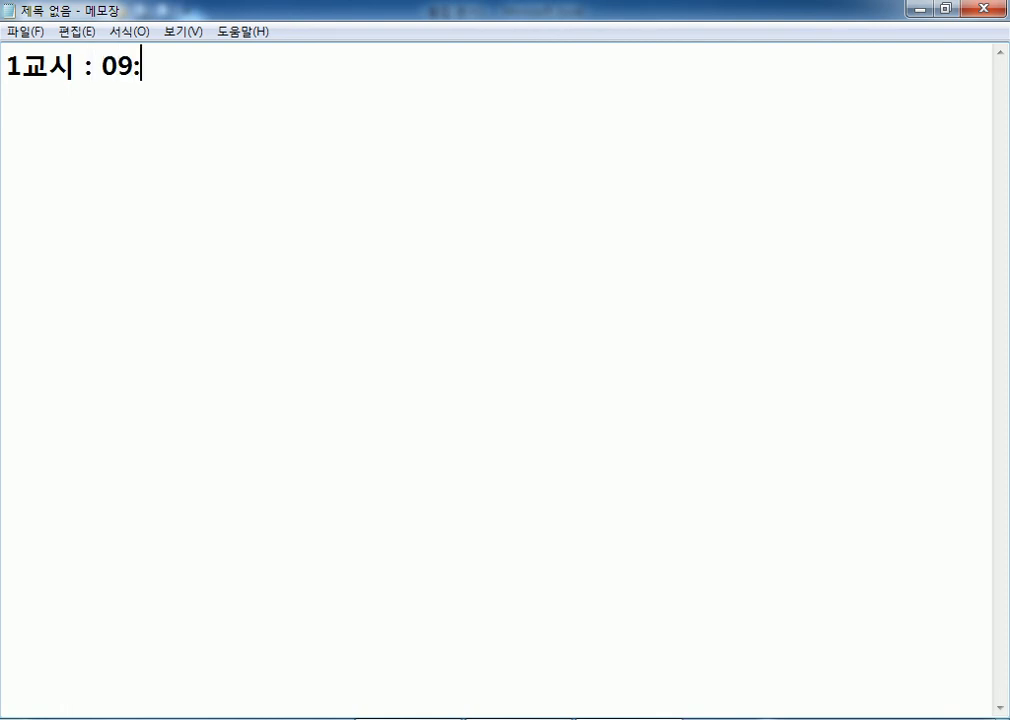
text(00~10:00)
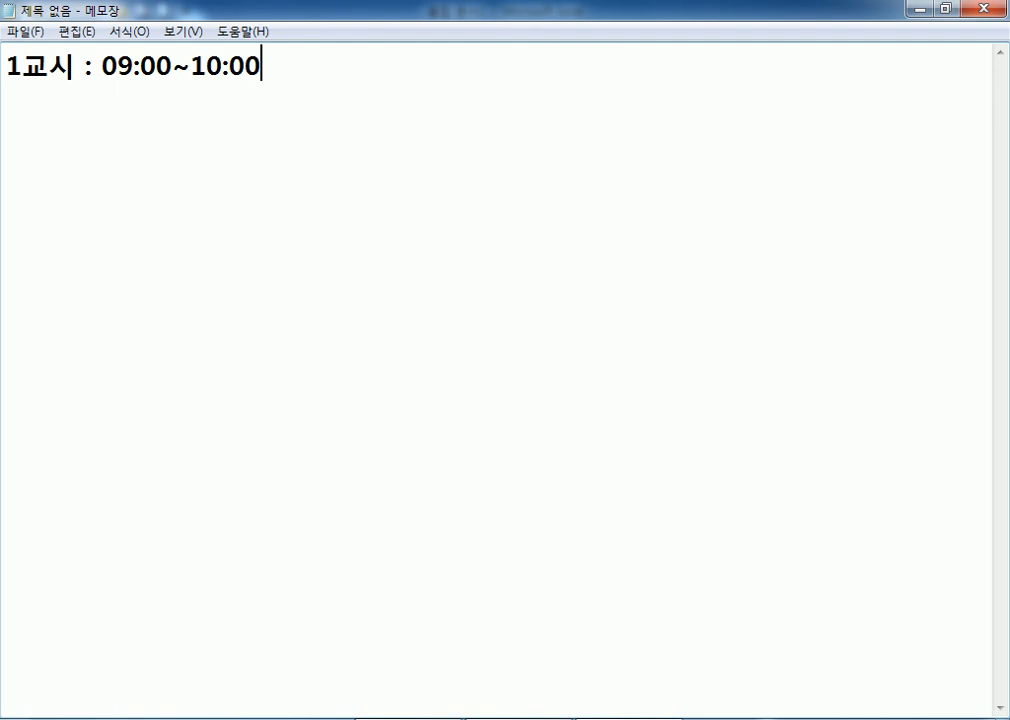
key(Return)
text(2교시 :)
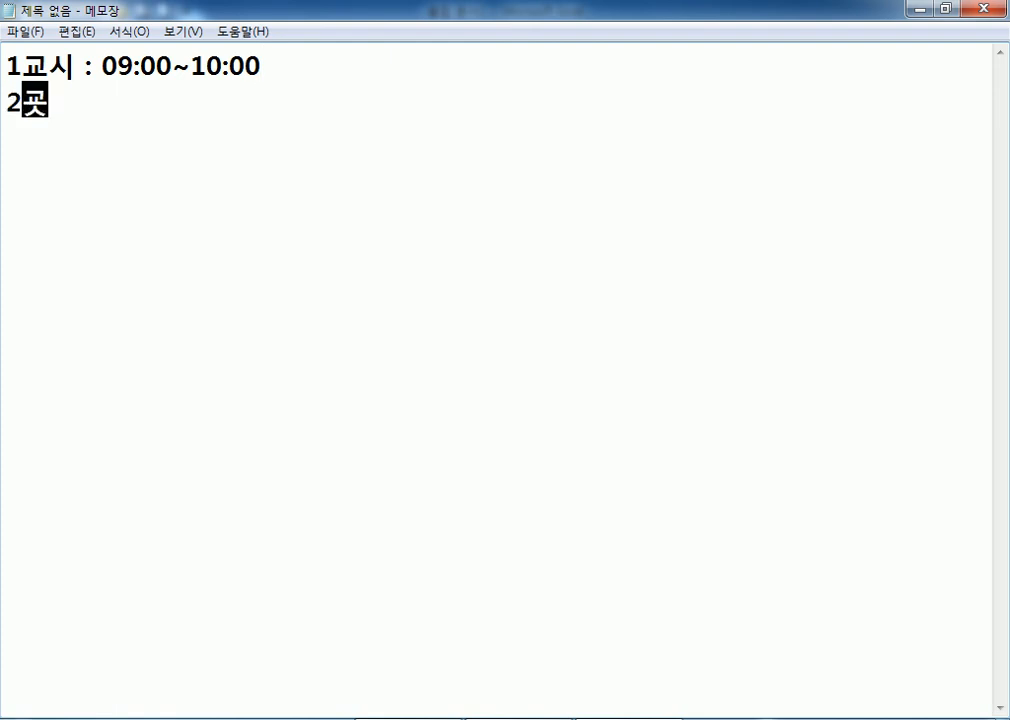
text( 10:#0~)
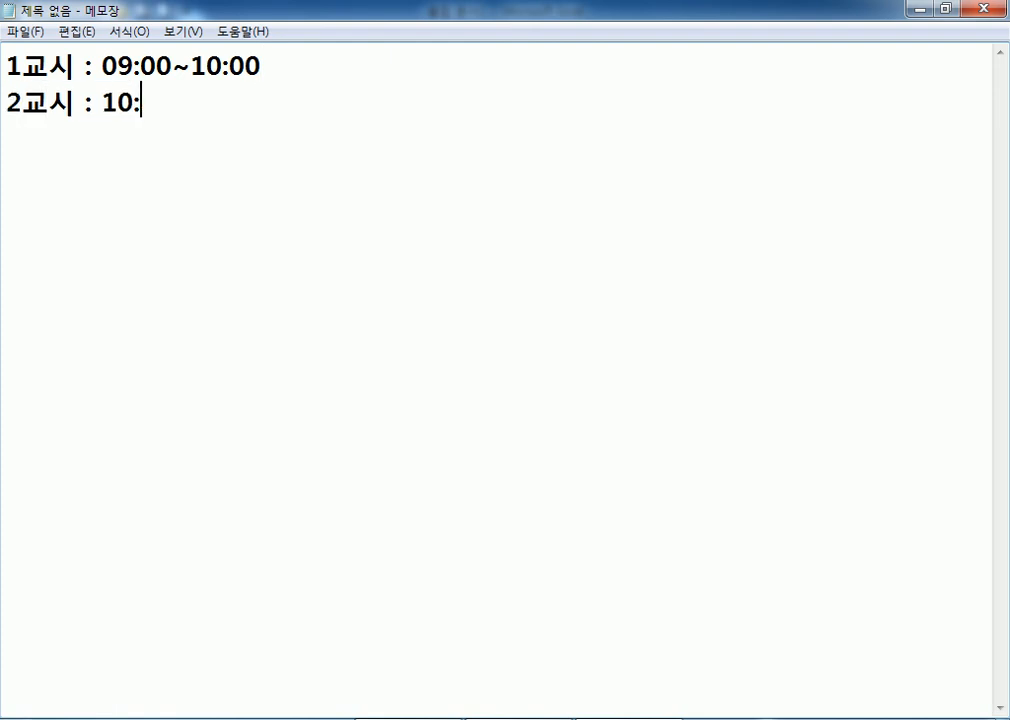
key(BackSpace)
key(BackSpace)
key(BackSpace)
text(30)
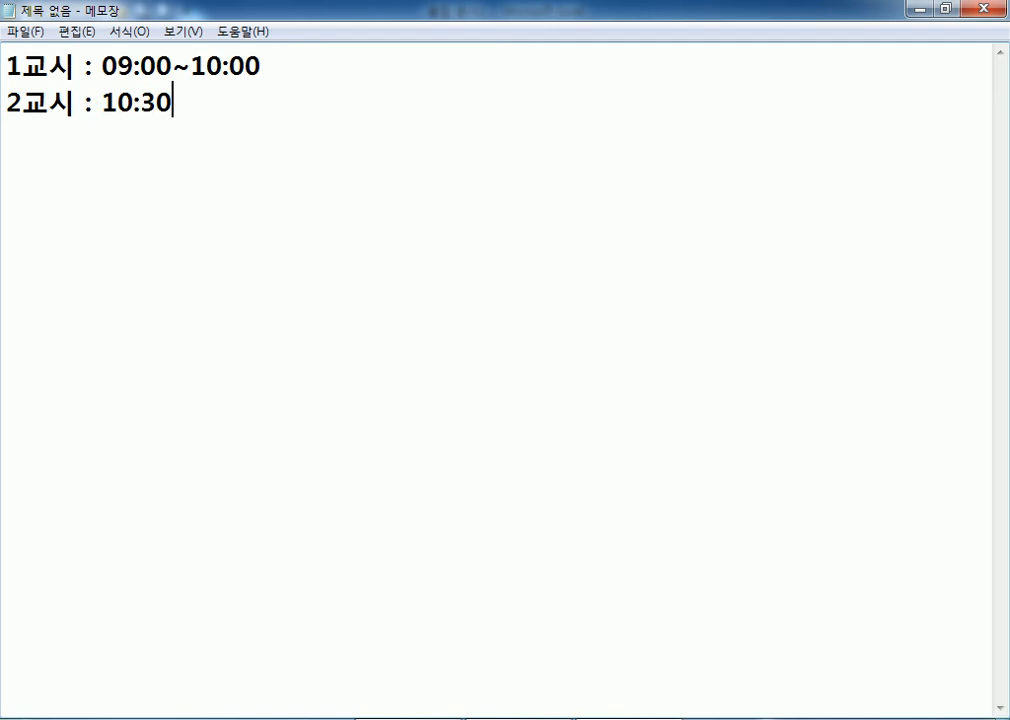
text(~12:30)
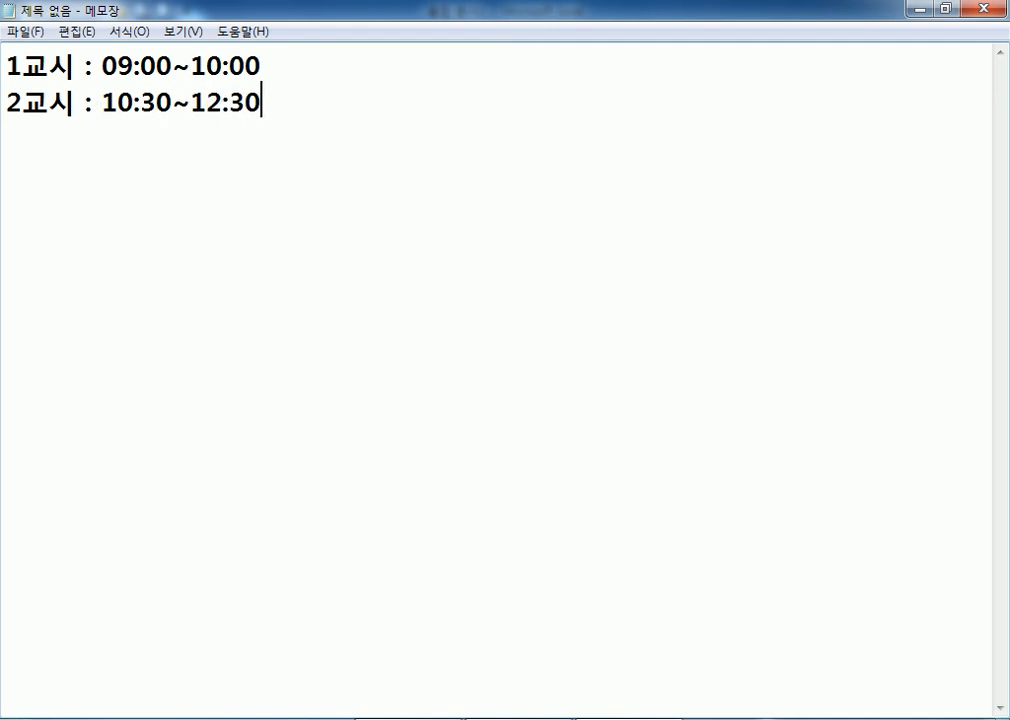
Add the third period line 3교시 : 12:00~13:00, fixing typos, plus an empty line below.
key(Return)
text(3)
text(교시 : 12:00~)
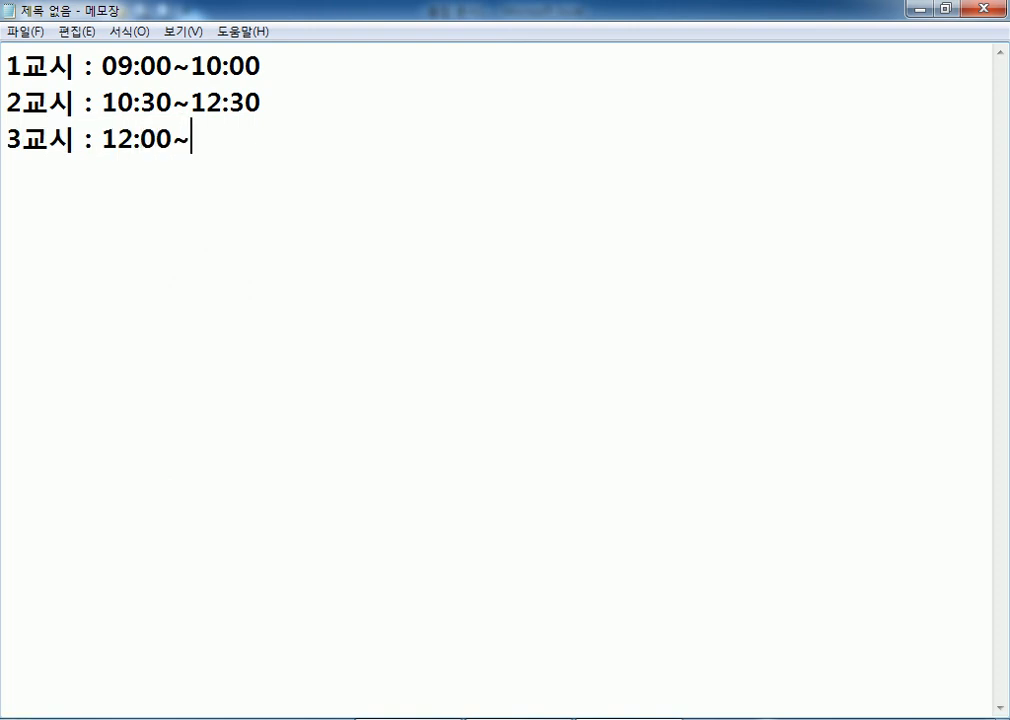
text(`2)
key(BackSpace)
text(3:00)
key(Left)
key(Left)
key(Left)
key(Left)
key(BackSpace)
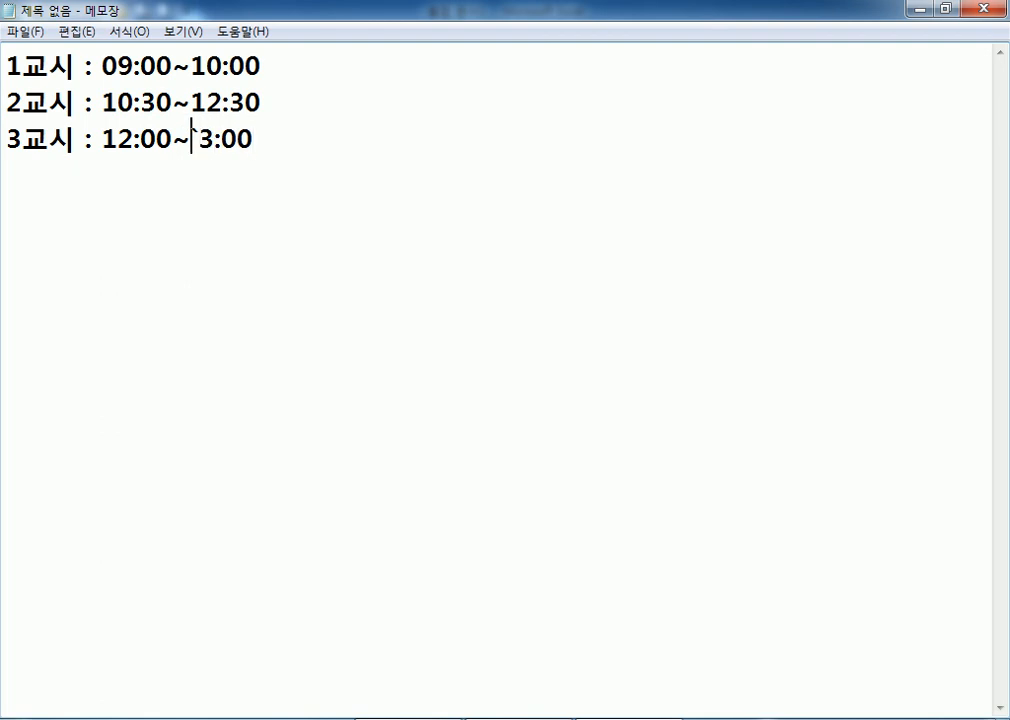
text(1)
key(End)
key(Return)
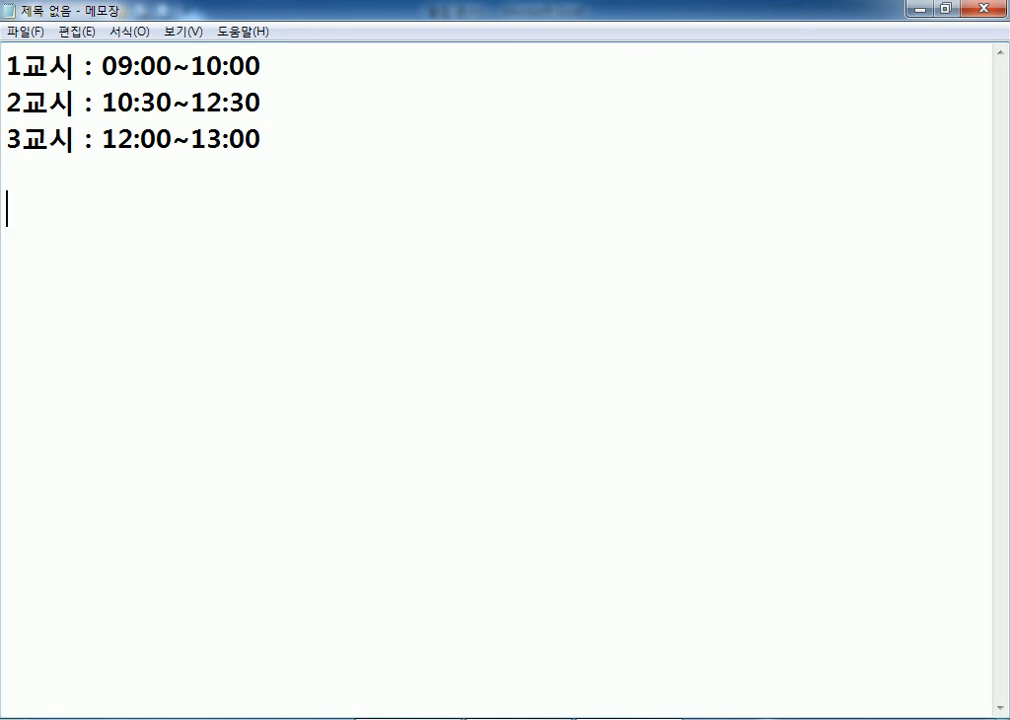
key(Up)
key(Up)
key(Up)
Change the second period's end time to 11:30 and add the line 시험시작 15분전에 입실 가능.
key(Right)
key(Right)
key(Right)
key(Right)
key(Right)
key(Right)
key(Right)
key(Right)
key(Right)
key(Right)
key(Right)
key(Right)
key(Right)
key(Down)
key(Delete)
text(1)
key(Down)
key(Down)
key(Return)
text(시험시)
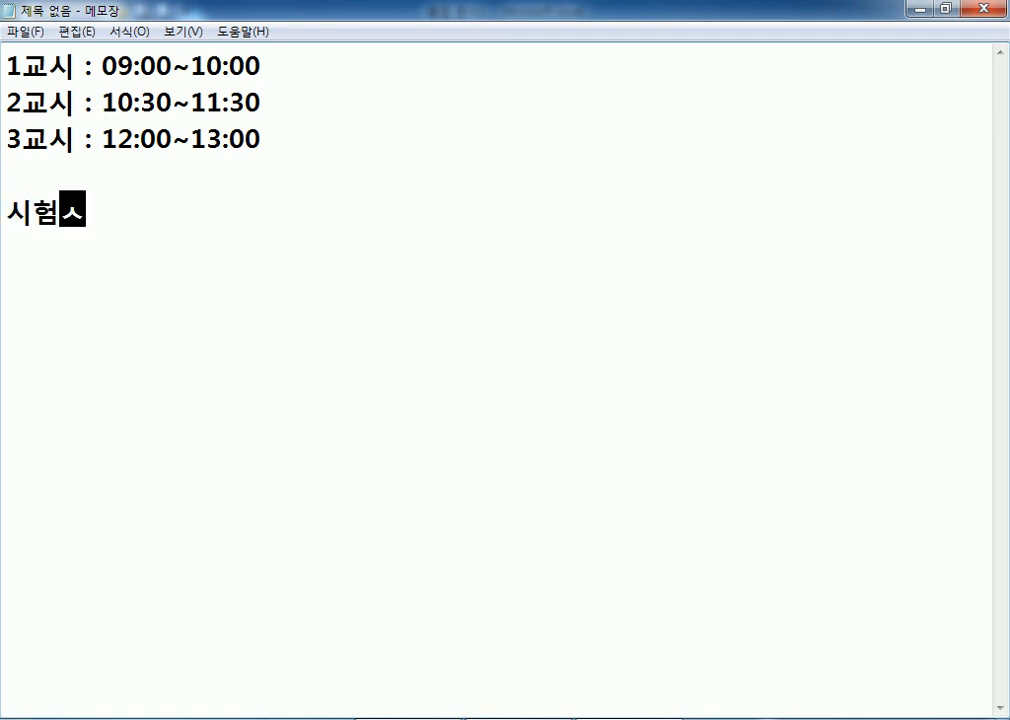
text(작 )
text(1)
text(5분전에 )
text(입실 가능)
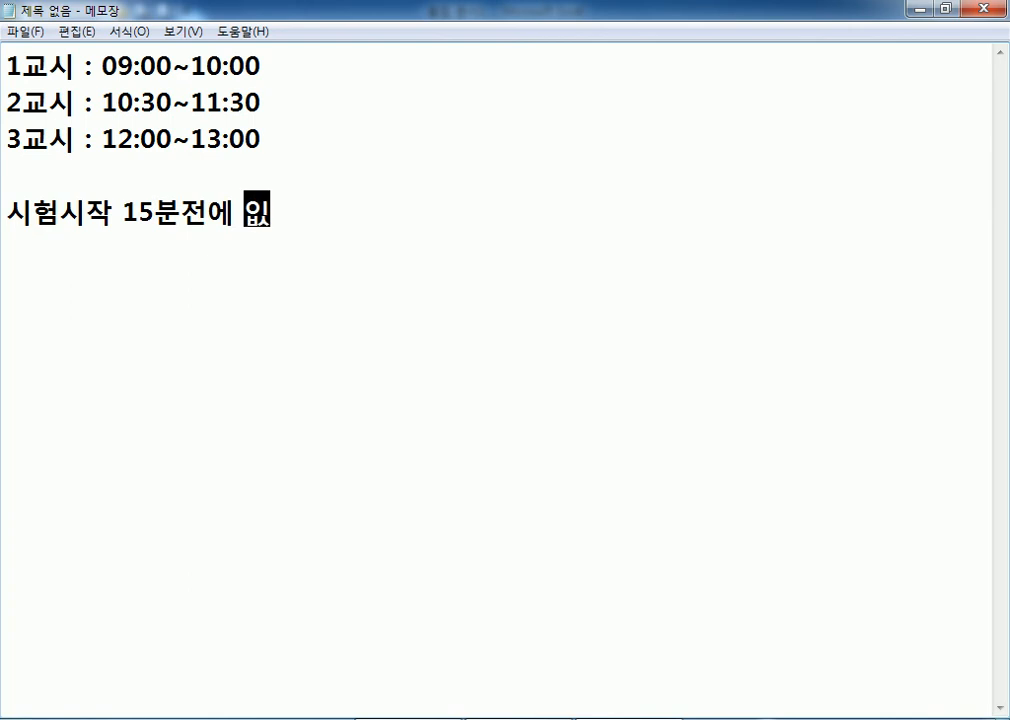
key(Return)
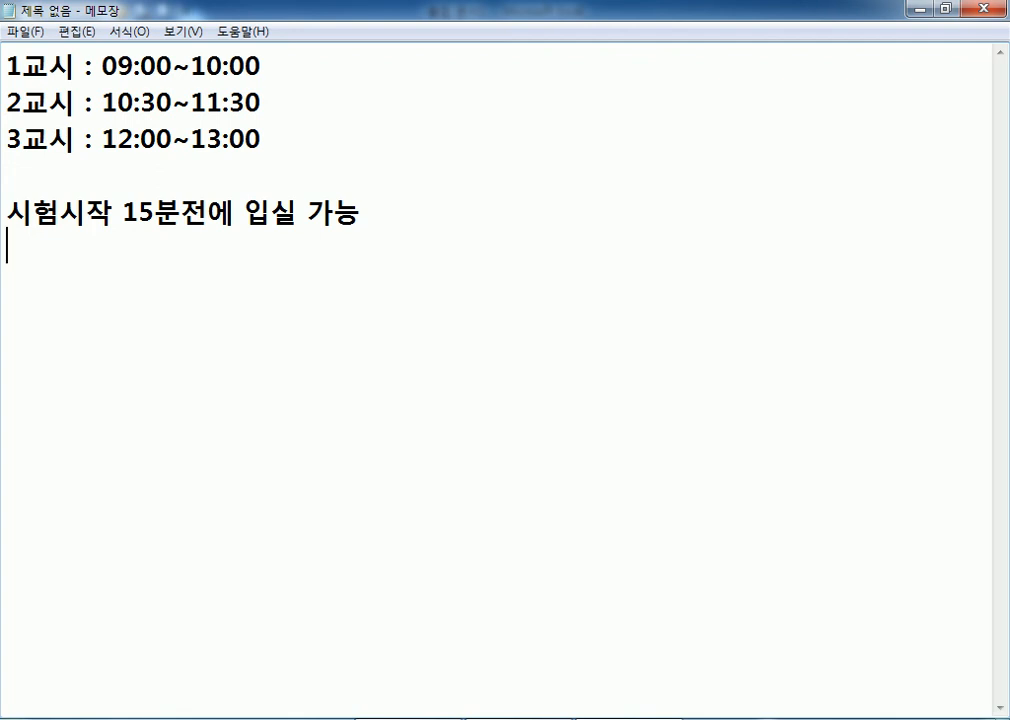
Add the line 입실해서 엑셀실행, 테스트, 엑셀종료 below it.
text(입시ㄹ해서 )
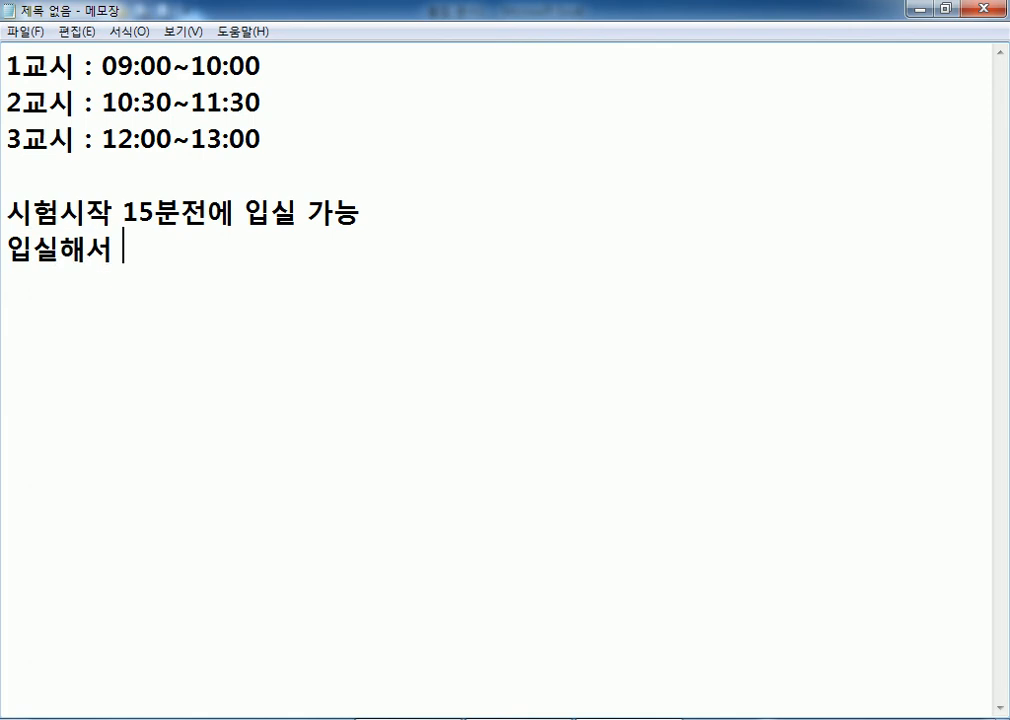
text(ㄱ)
key(BackSpace)
text(ㅇㄱ)
key(BackSpace)
key(BackSpace)
text(엑셀싱)
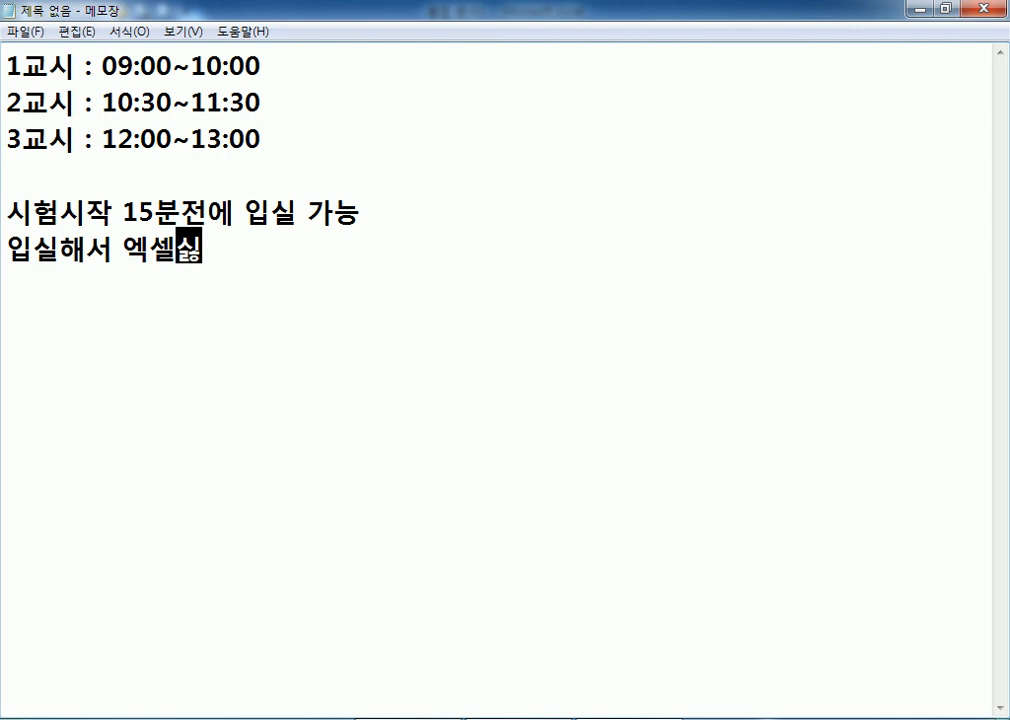
key(BackSpace)
text(실행, )
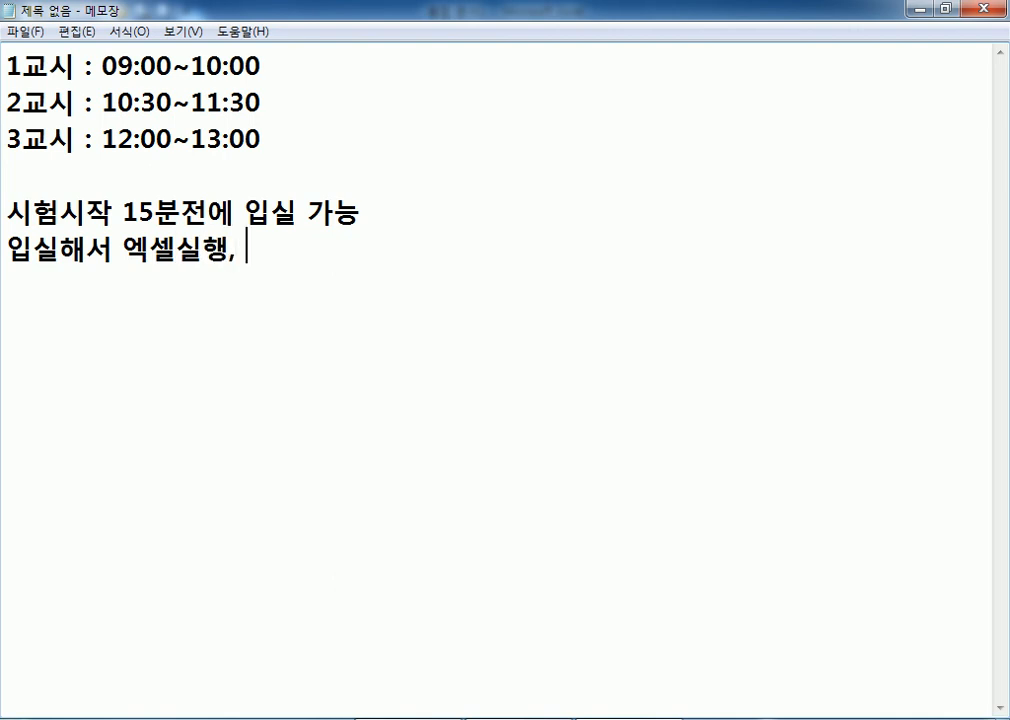
text(테스트)
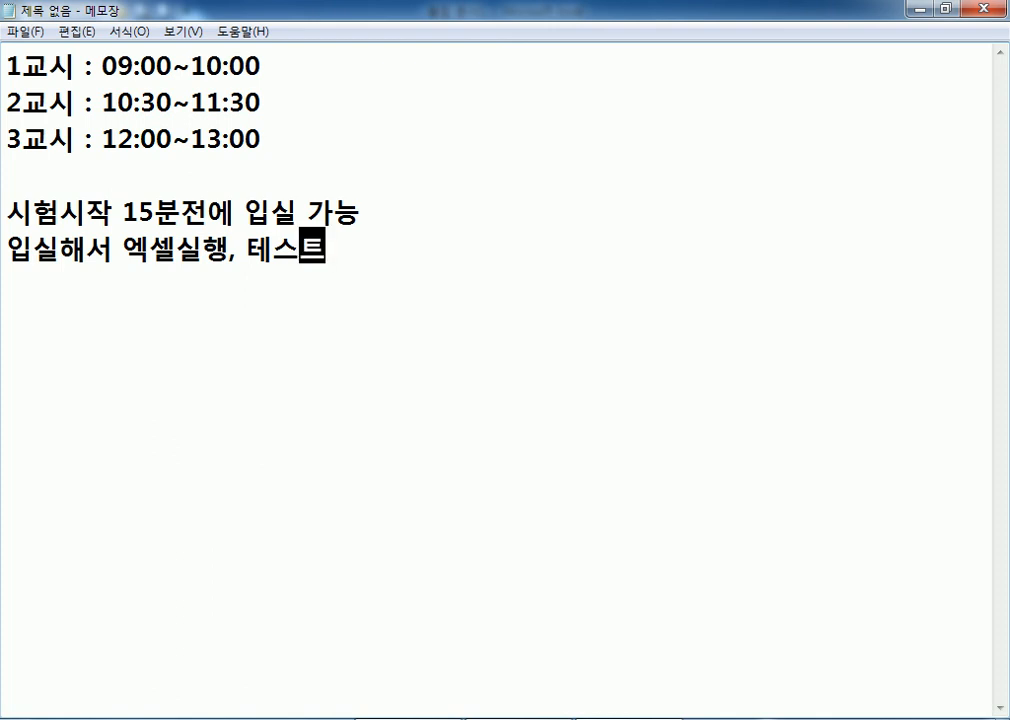
text(, )
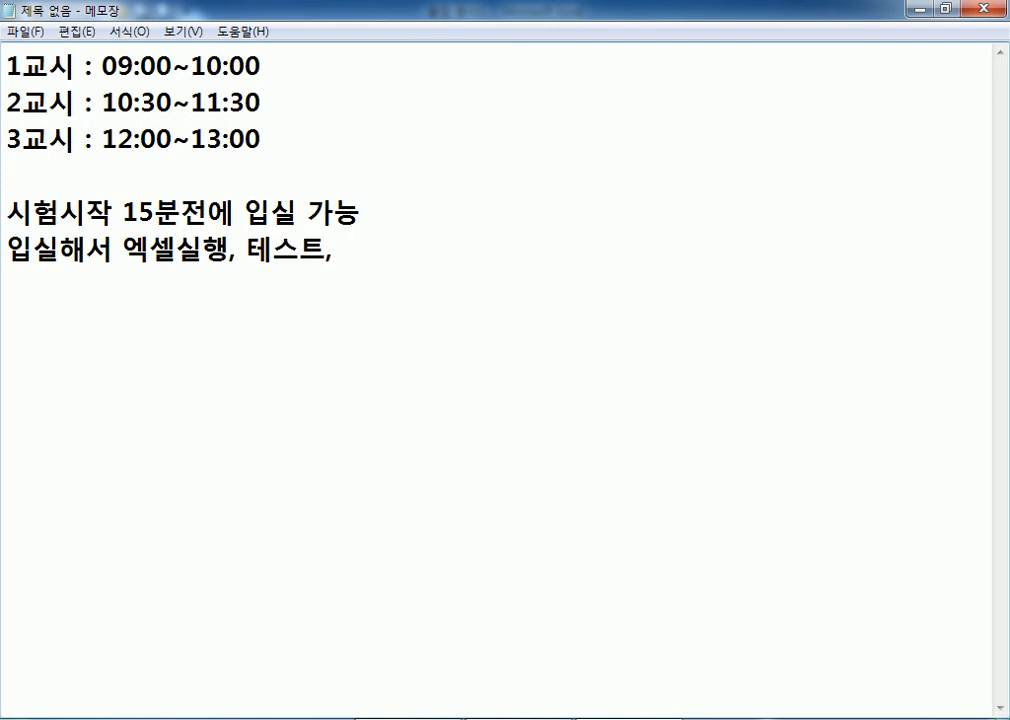
text(에ㄱ셀종료)
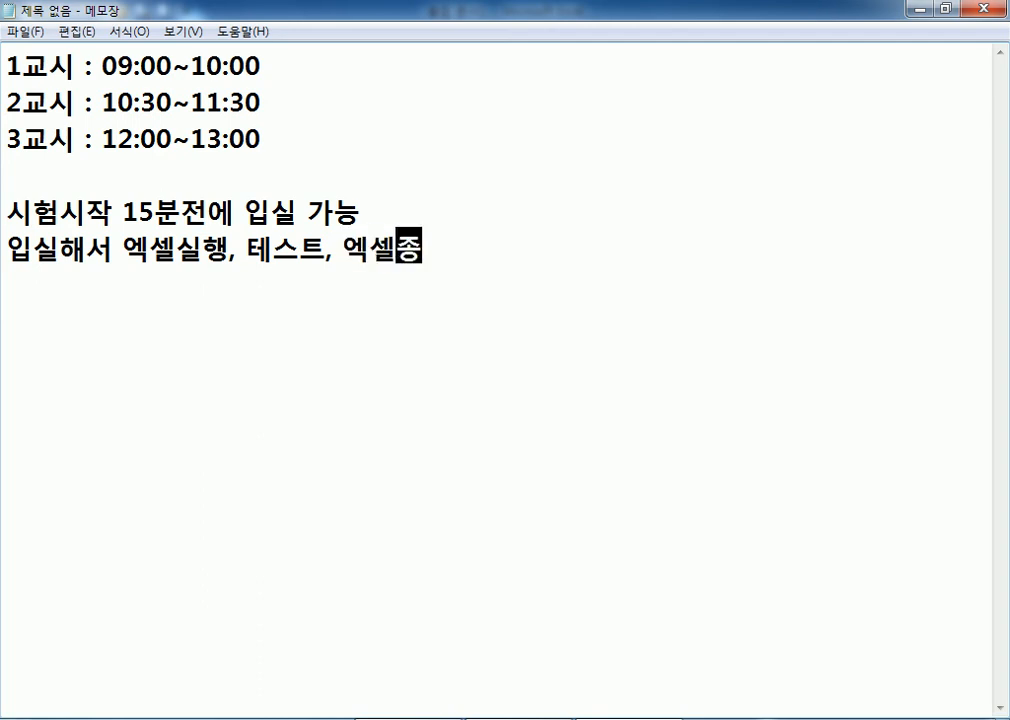
key(Return)
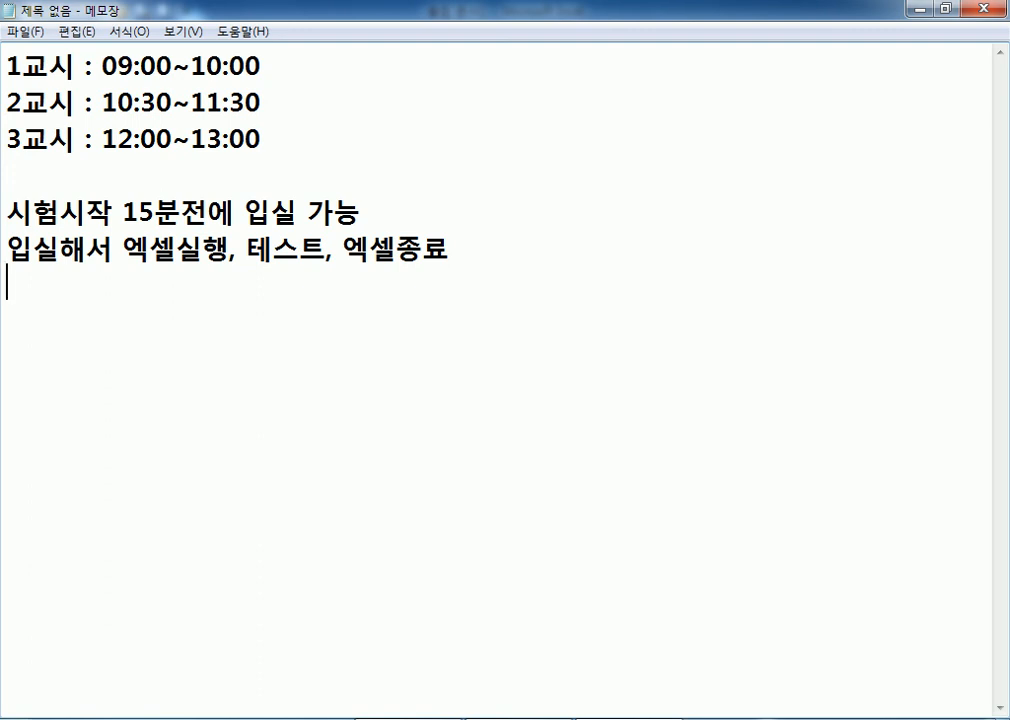
Write the line 15분전에 수검자 등록(이름, 수험번호 입력).
text(15분)
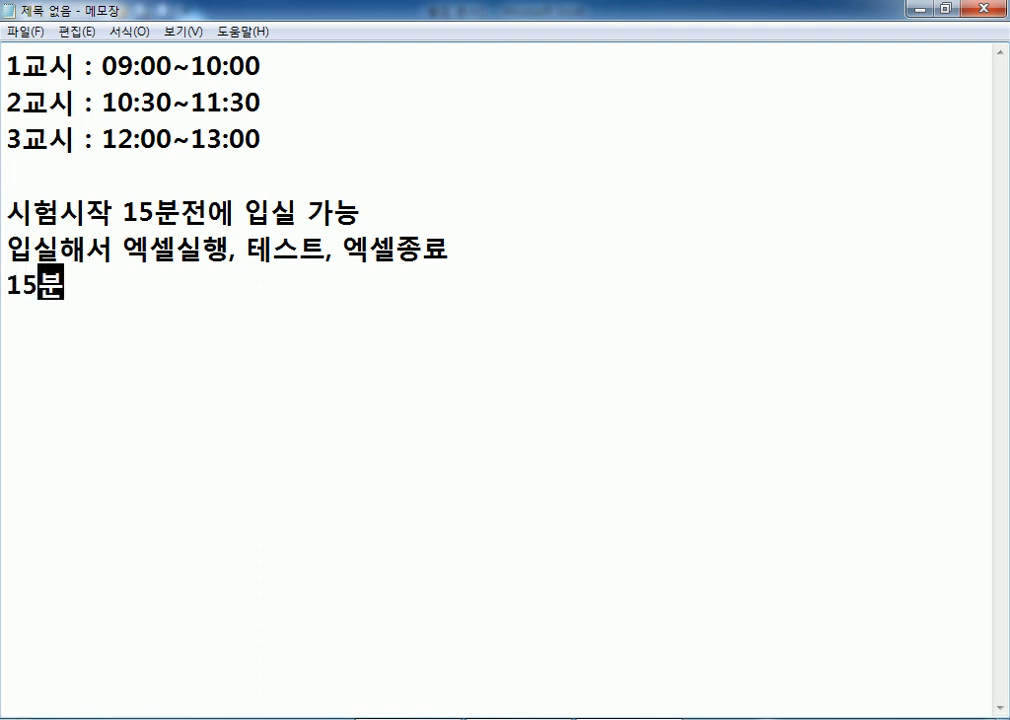
text(전ㅇㅔ 사용)
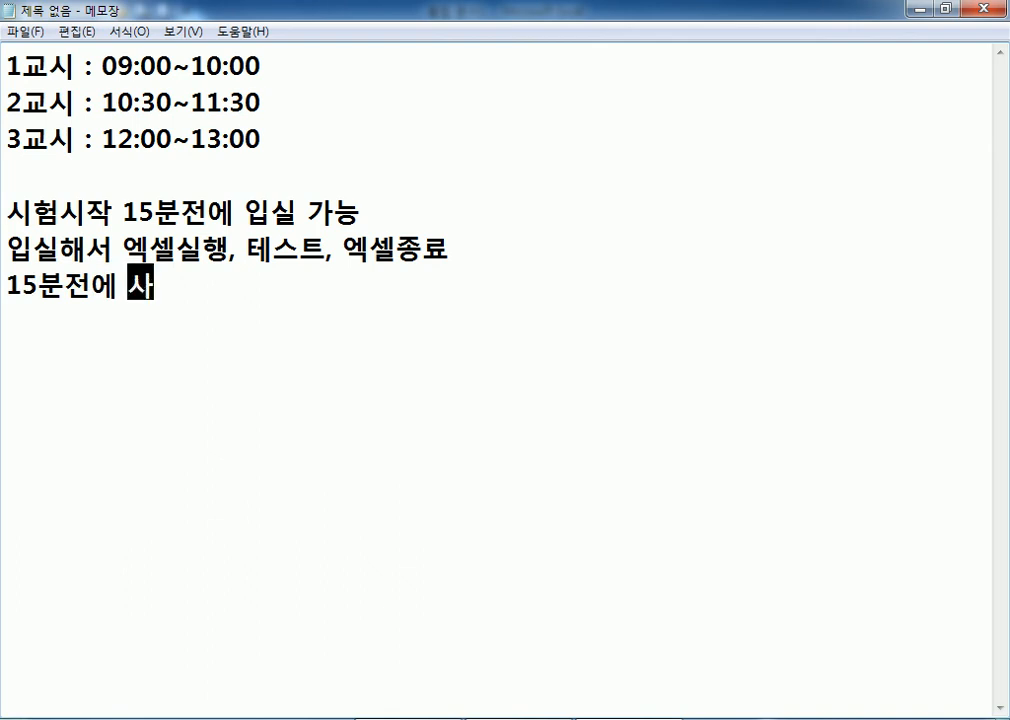
text(자)()
key(BackSpace)
key(BackSpace)
key(BackSpace)
key(BackSpace)
key(BackSpace)
text(수검)
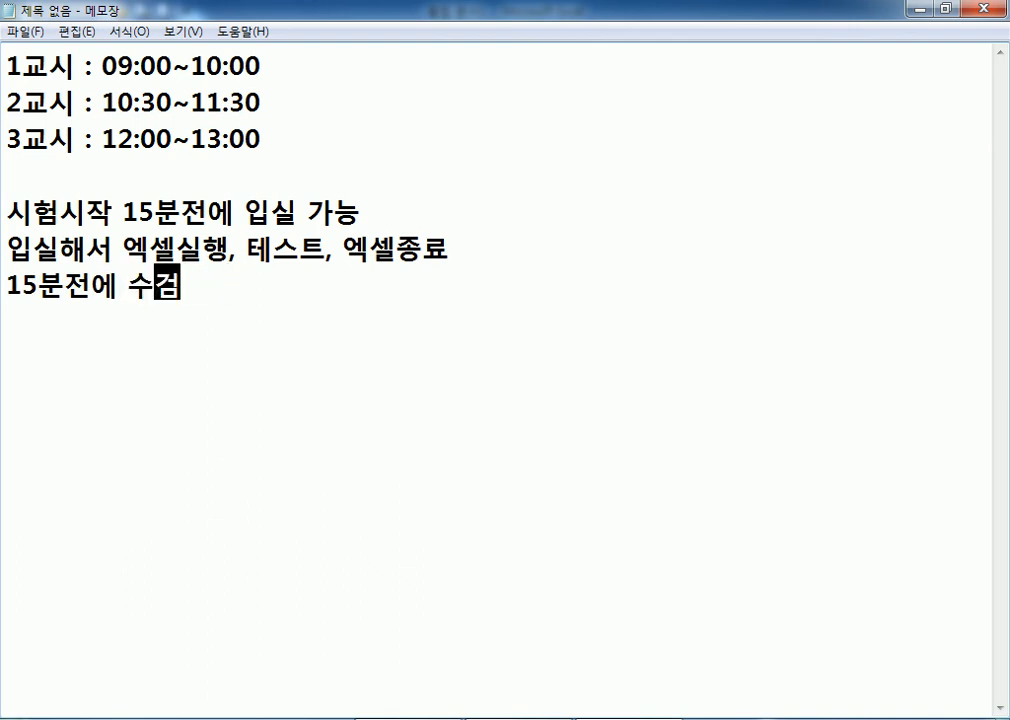
text(자 등록,)
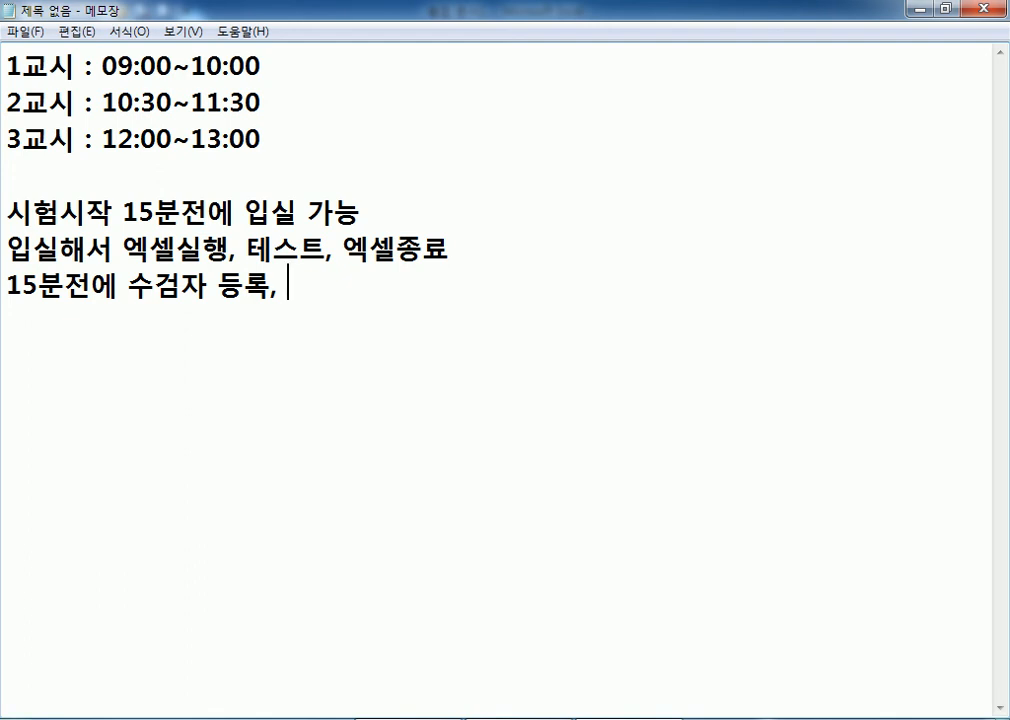
key(BackSpace)
text(()
text(이름, 수)
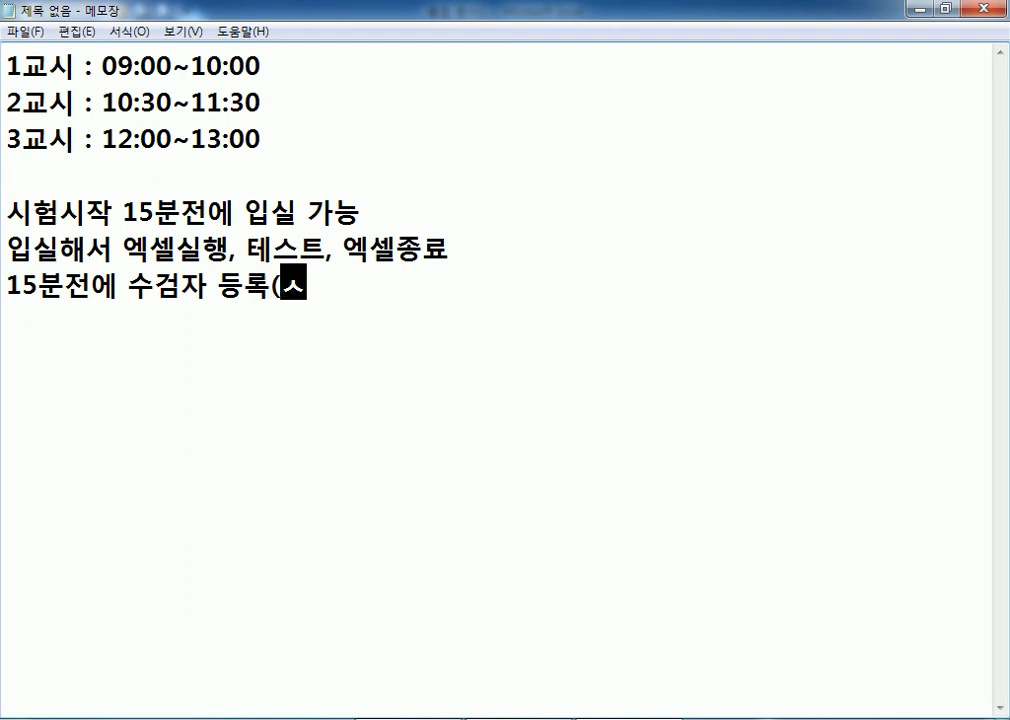
text(험벚ㄴ)
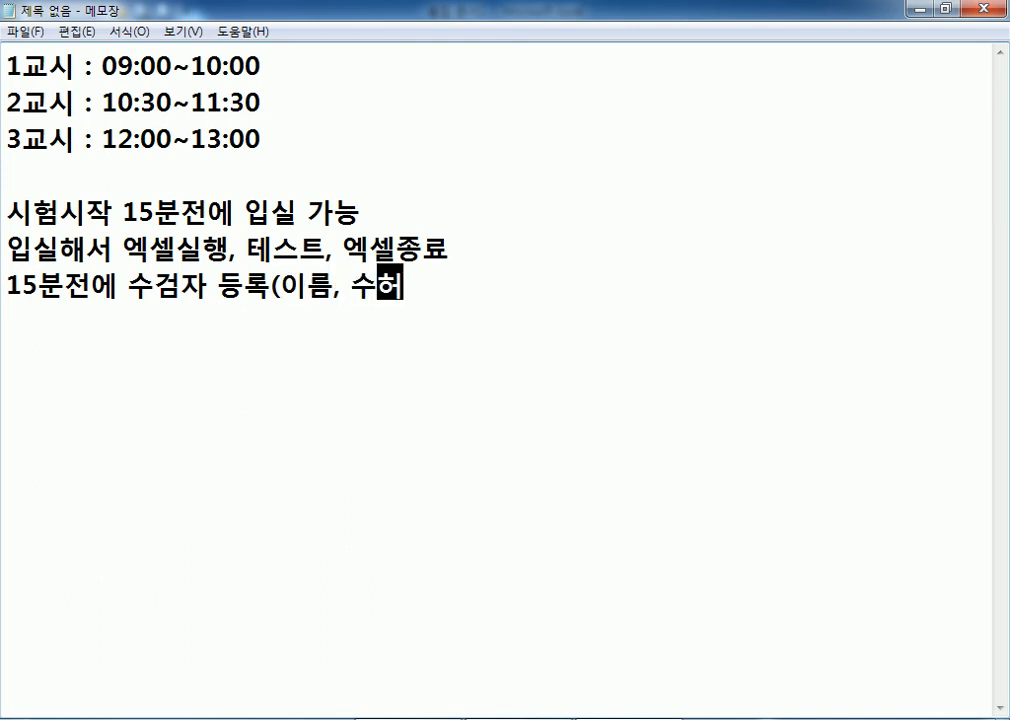
key(BackSpace)
key(BackSpace)
text(ㅂ번호 )
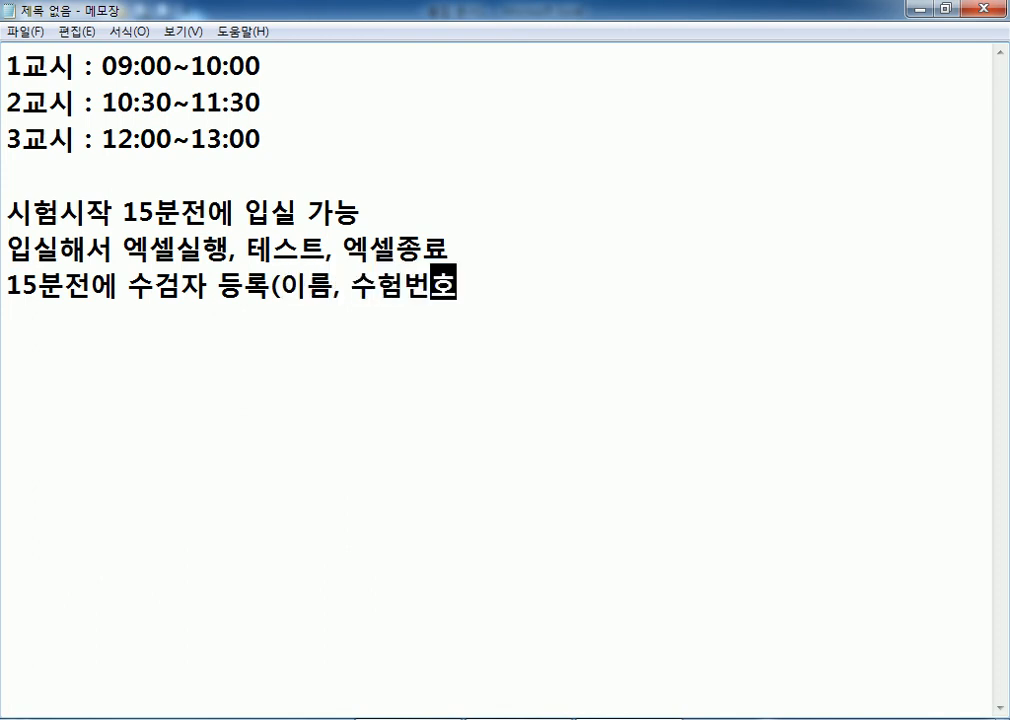
text(입력))
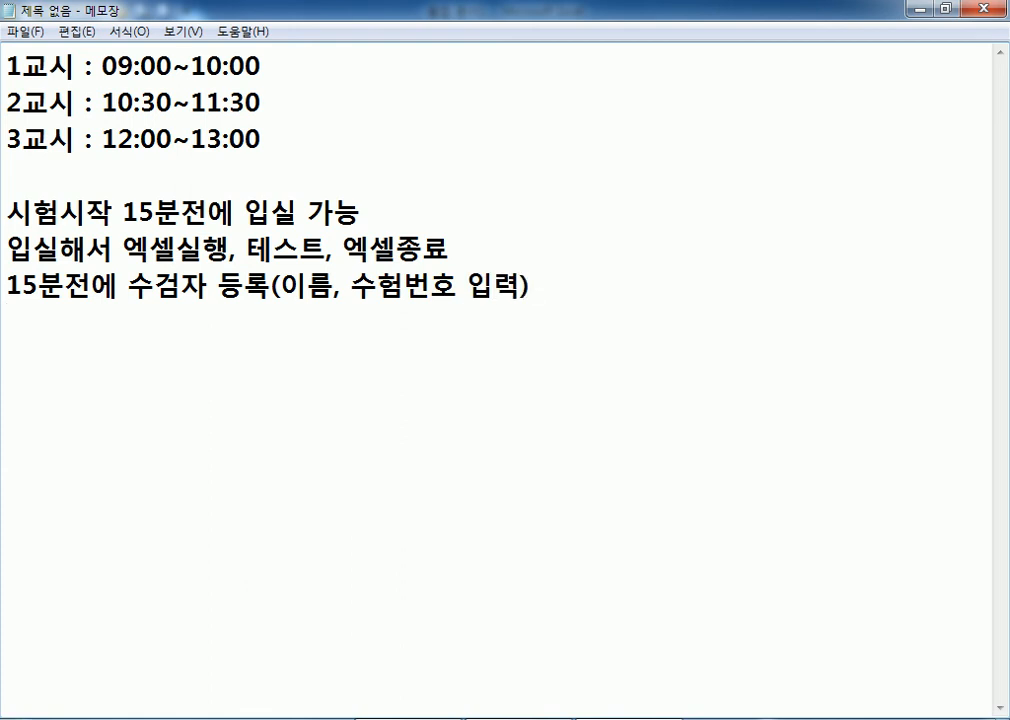
key(Return)
On the next line, type 문제지 배포, 이상유무, 대기상태.
text(문제지 )
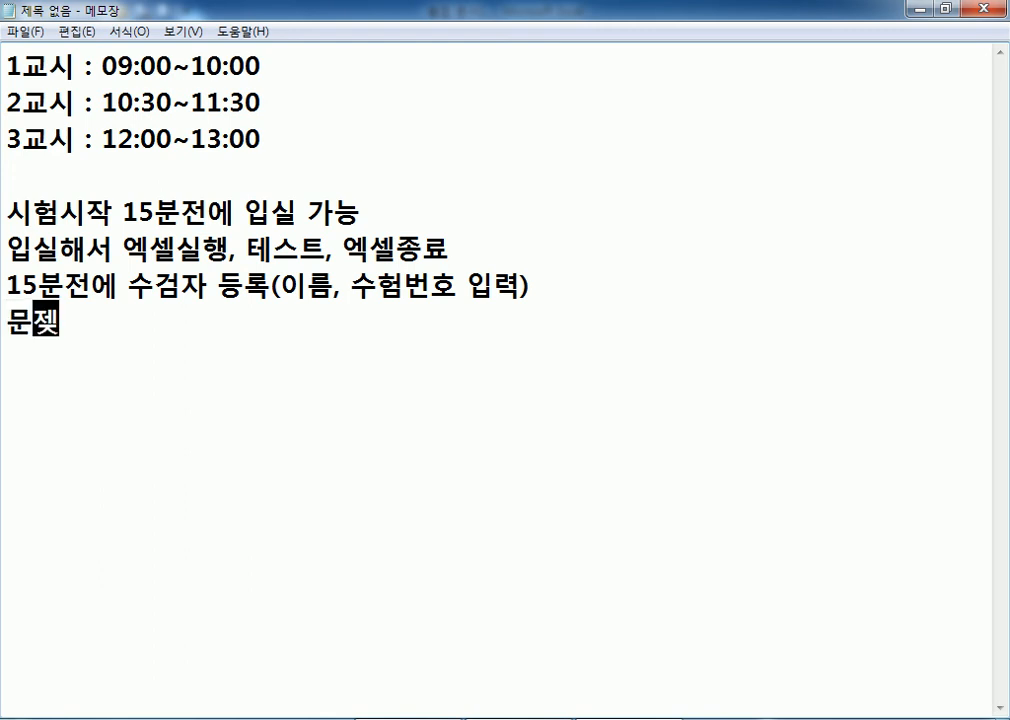
text(배포)
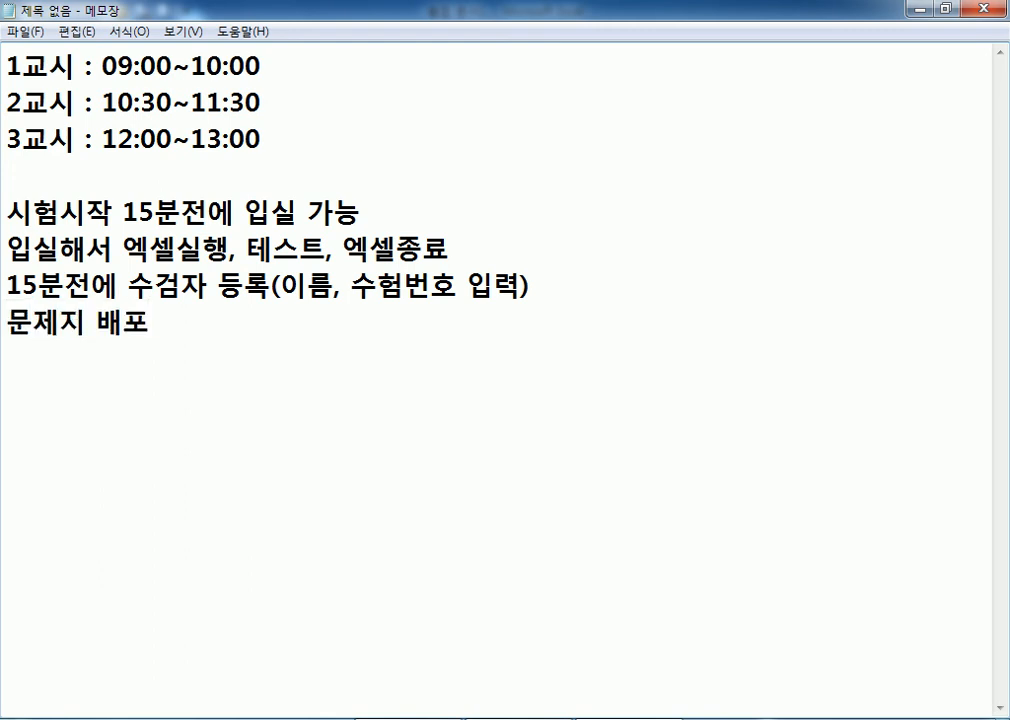
text(,)
text(이상윰)
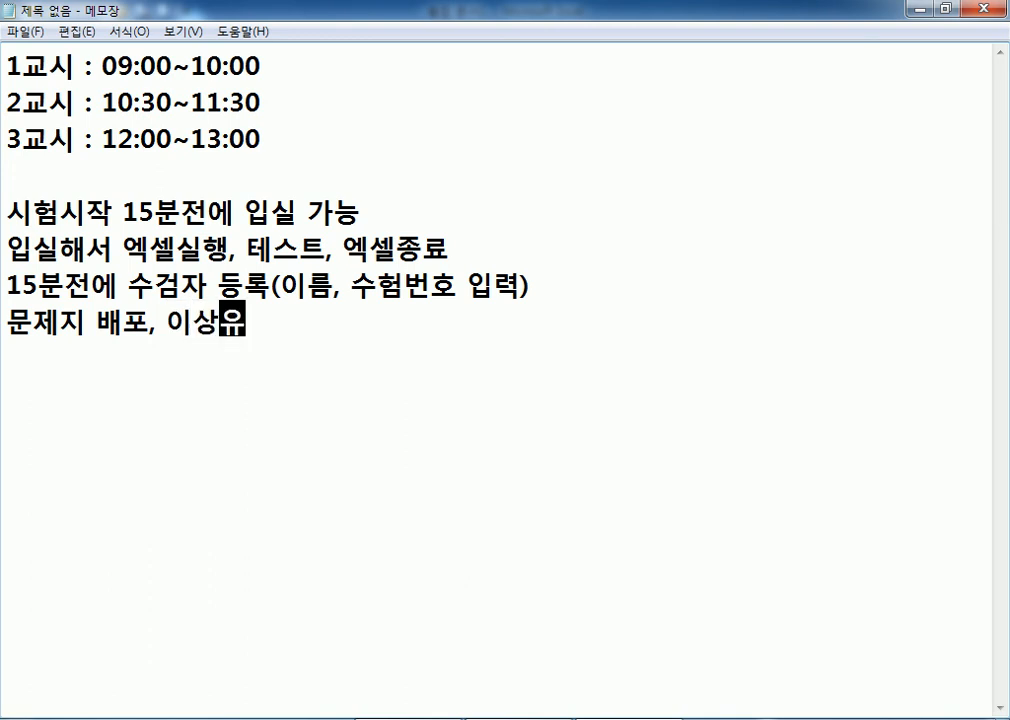
text(무)
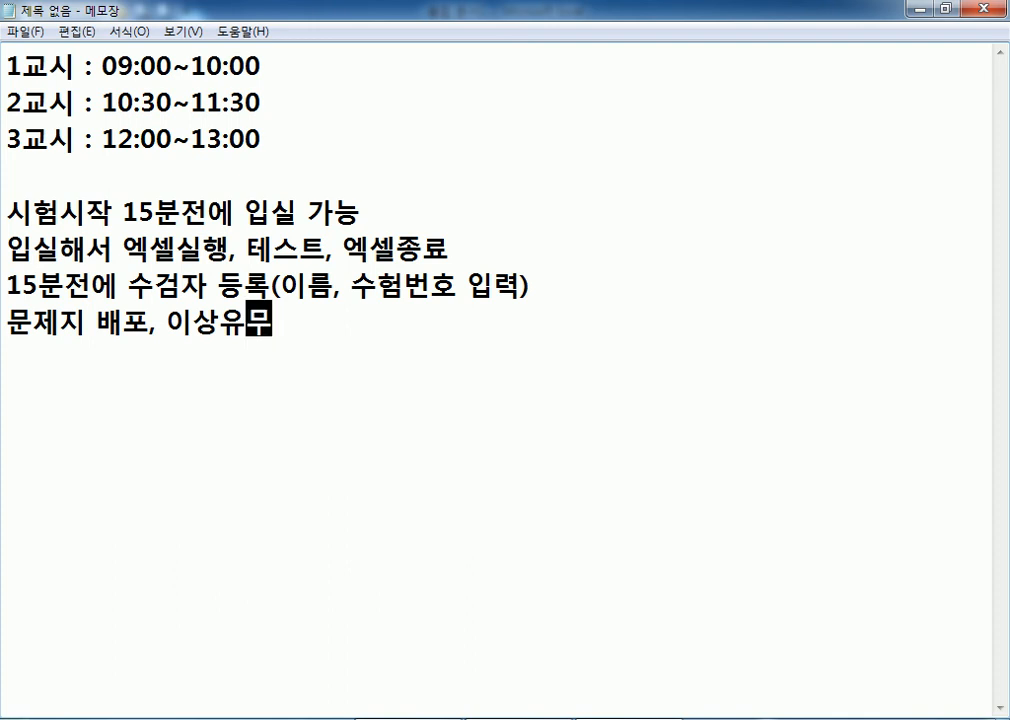
text(,)
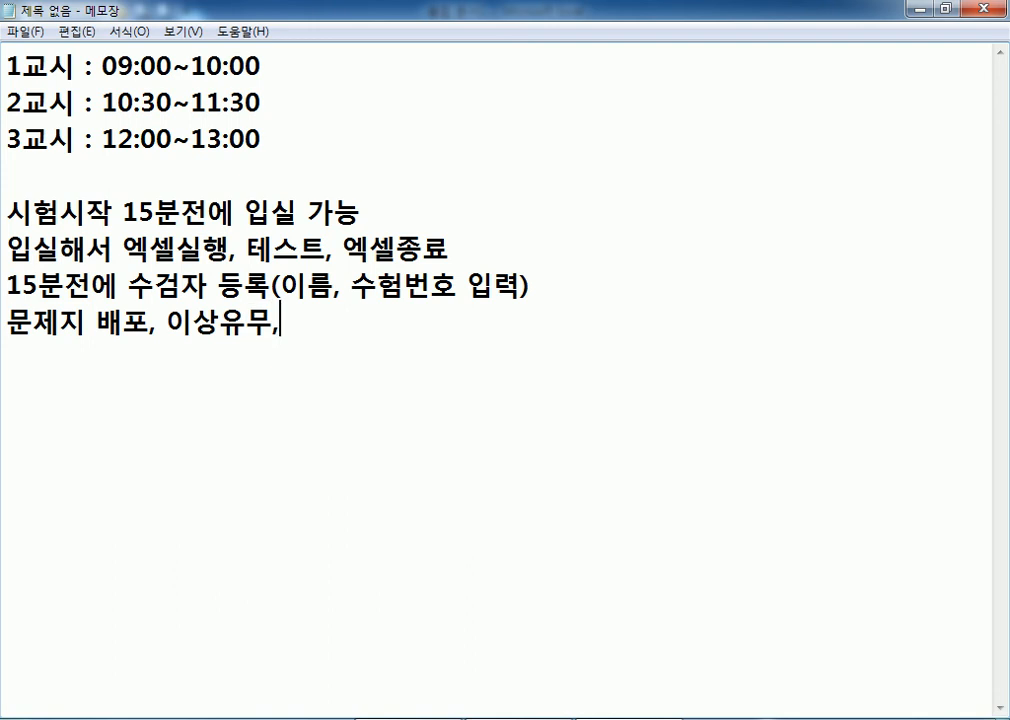
text( 대기상태)
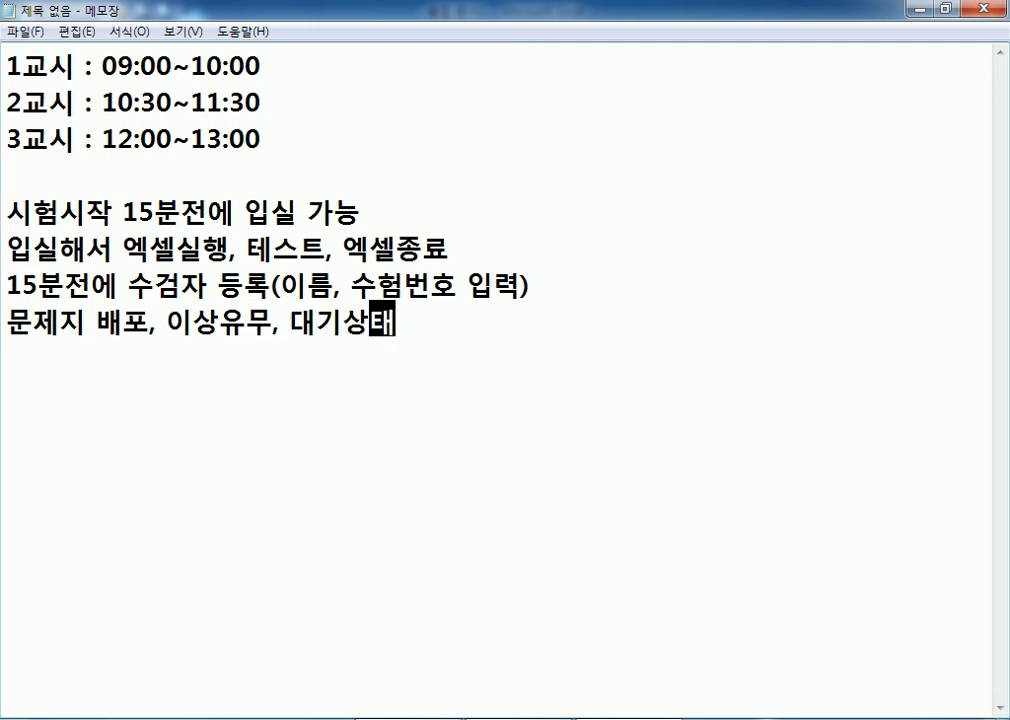
End the 대기상태 line and start a new line below it.
key(Return)
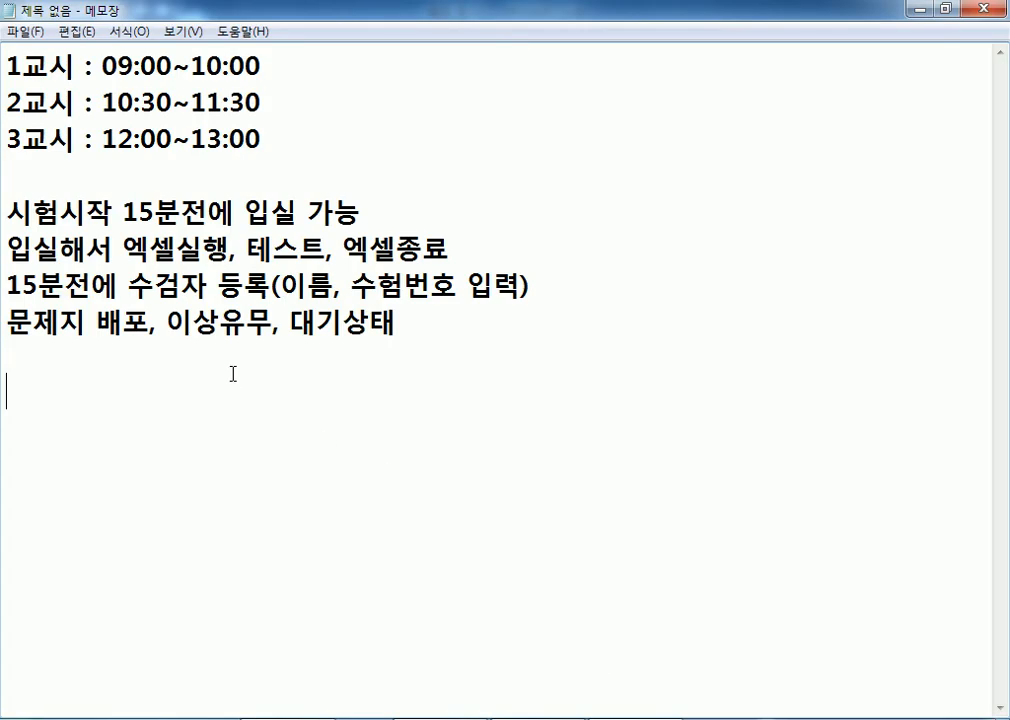
Add the line host.new21.net > 자격증(자) with blank lines, placing the cursor two lines below.
text(host.new21.net)
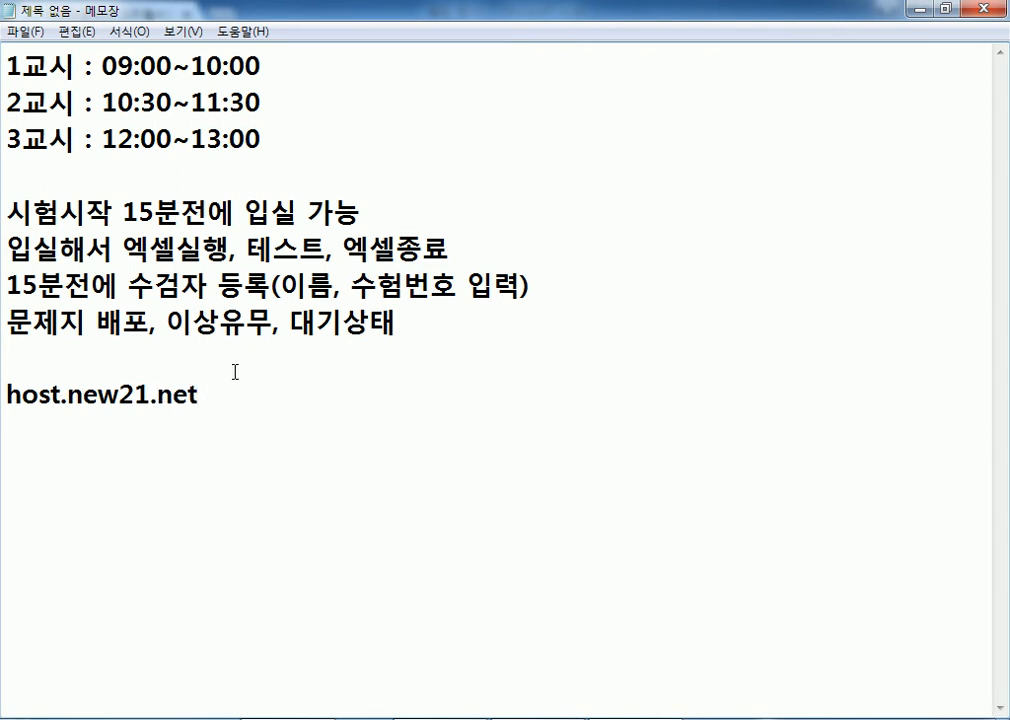
text( > 자격증(자)
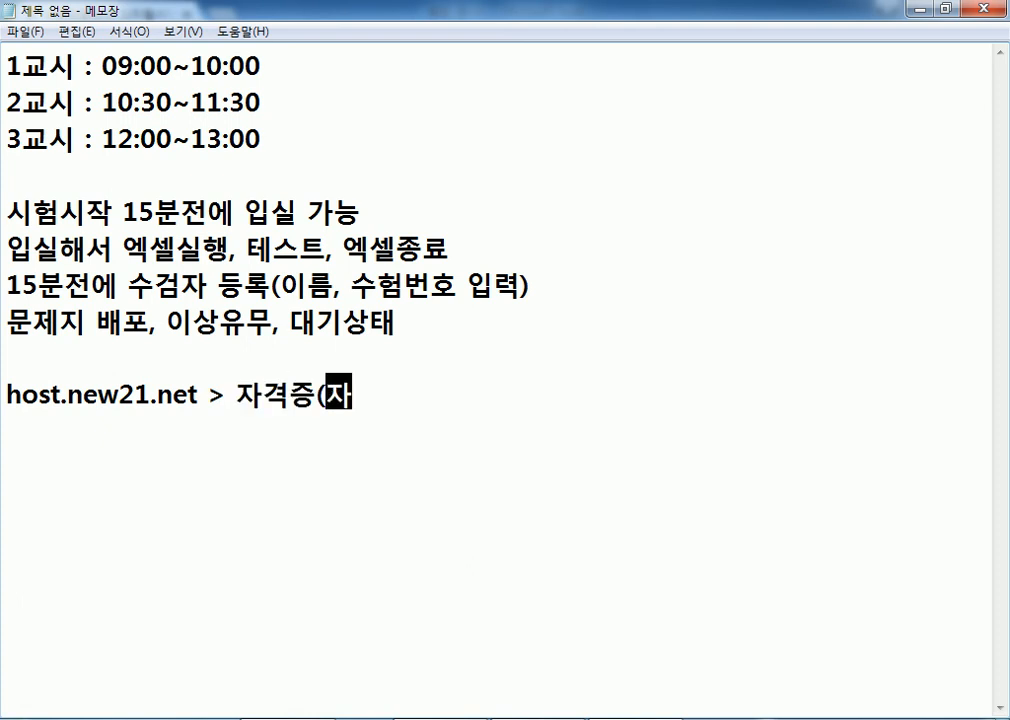
text())
key(Return)
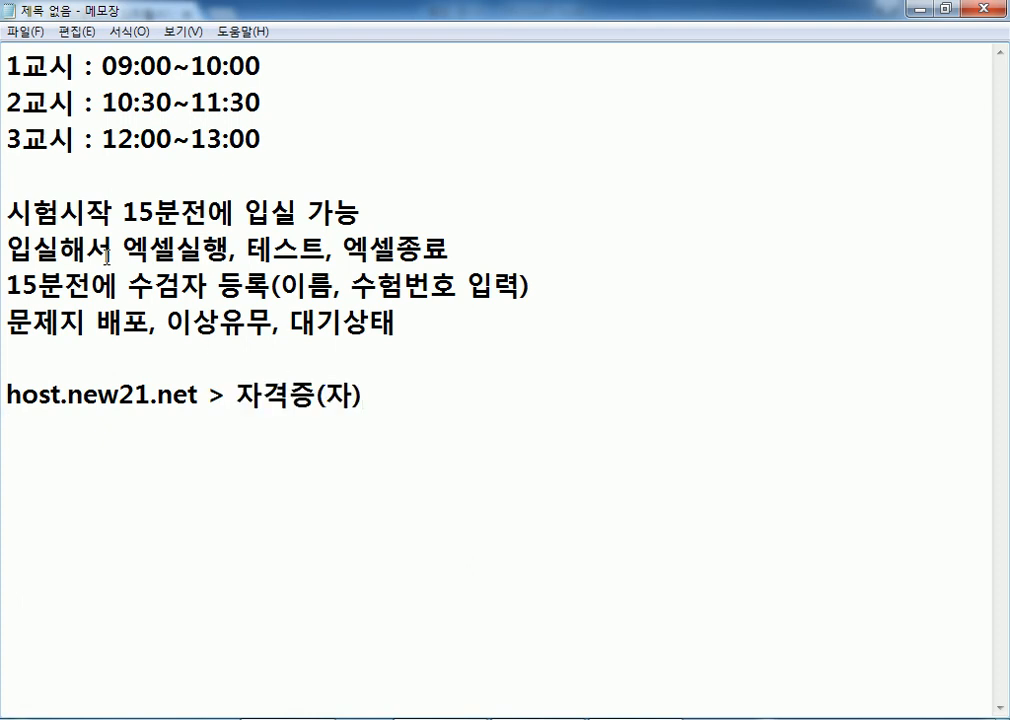
key(Return)
key(Return)
key(Return)
key(Return)
key(Return)
key(Return)
key(Return)
key(Return)
key(Return)
key(Return)
key(Return)
key(Return)
key(Return)
key(Return)
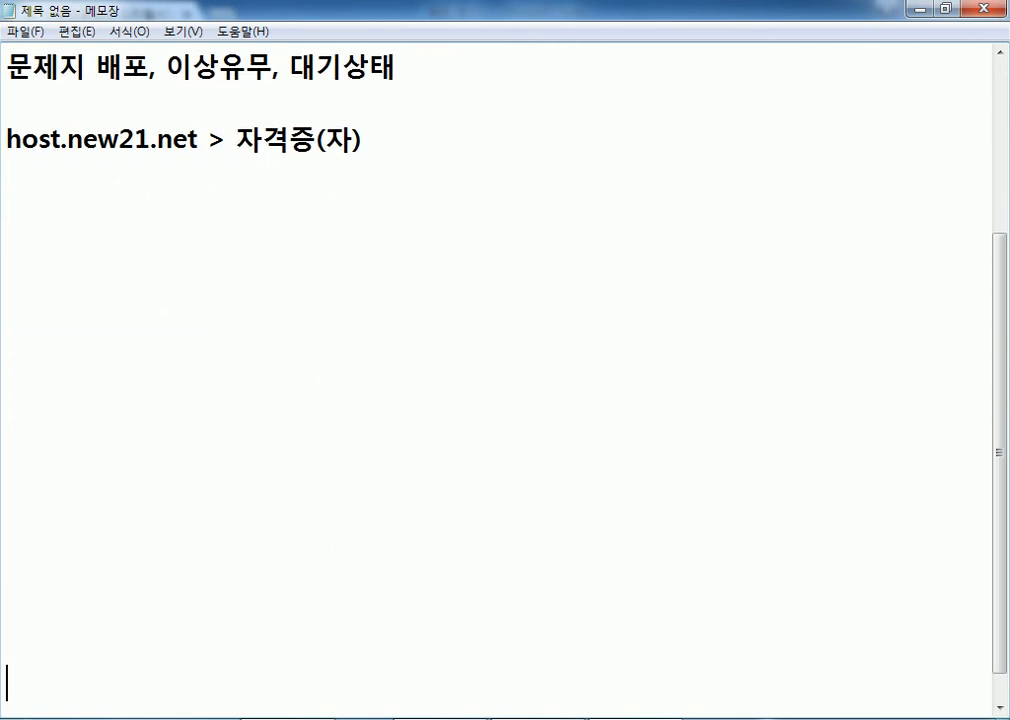
key(Return)
click(56, 160)
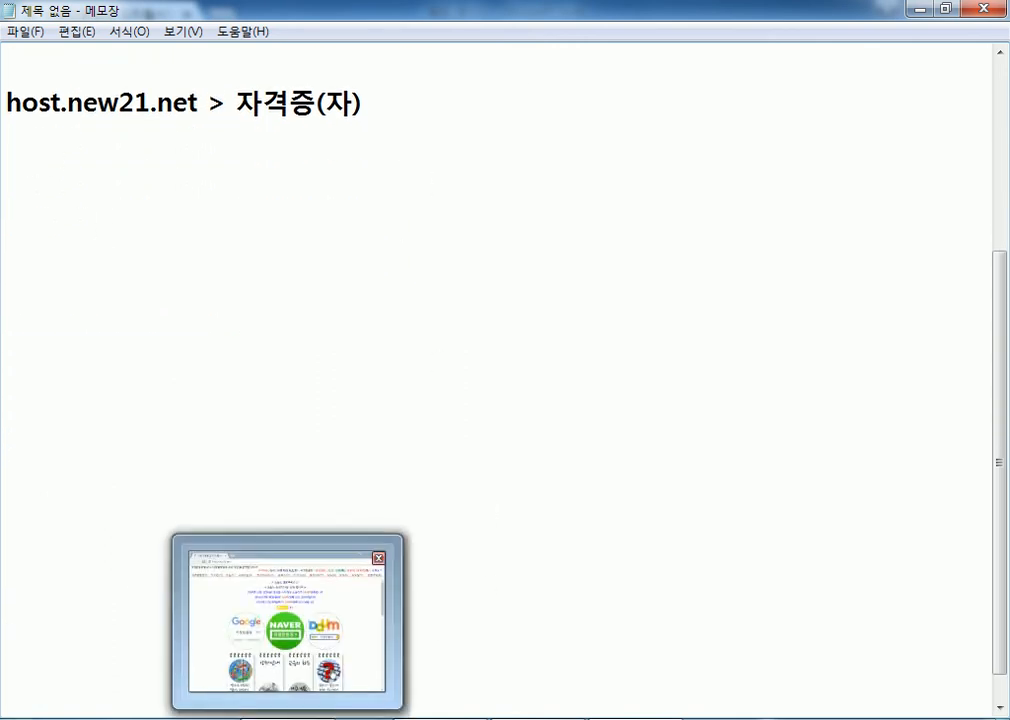
In Chrome, open the ITQ 시험용(이미지와 동영상) post and download the second ITQ.zip.
click(293, 685)
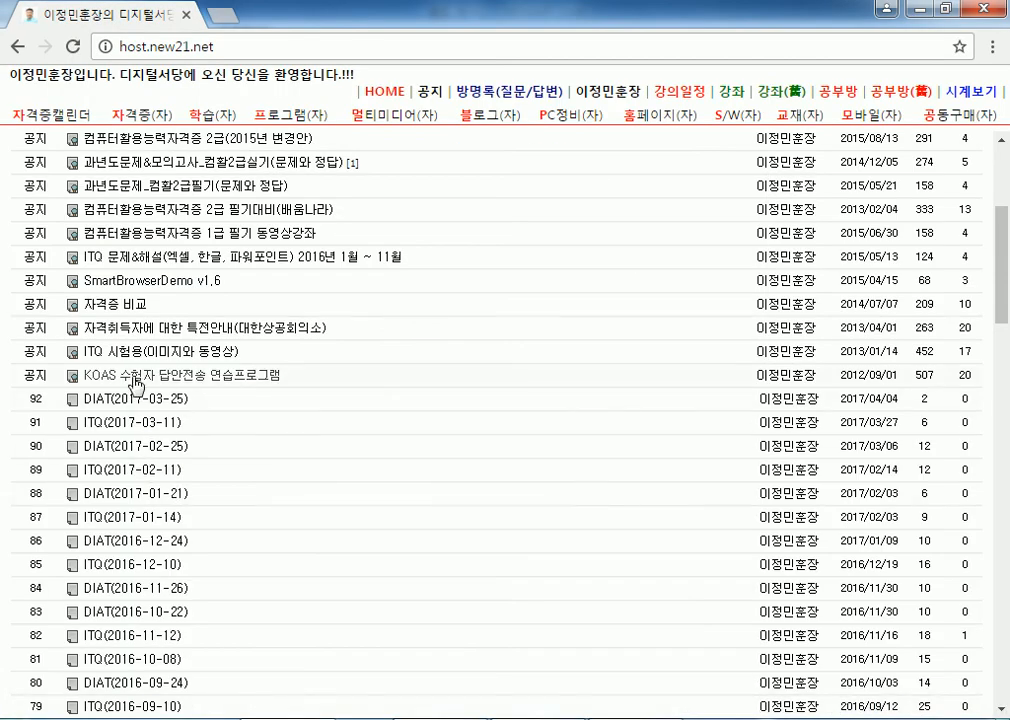
mouse_move(136, 370)
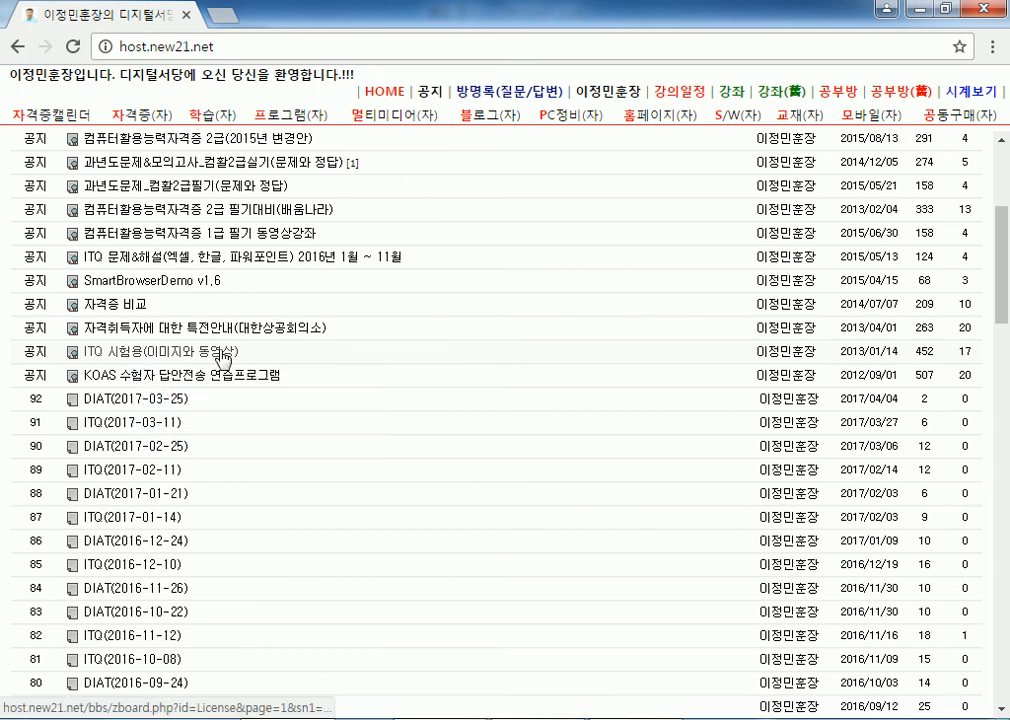
mouse_move(224, 358)
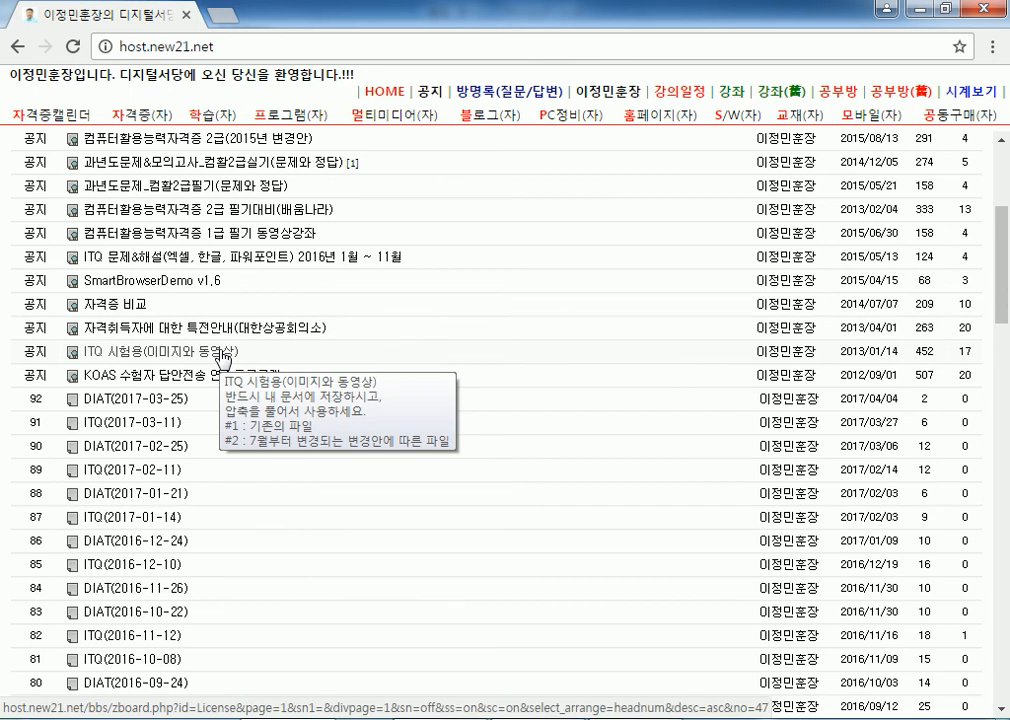
click(222, 354)
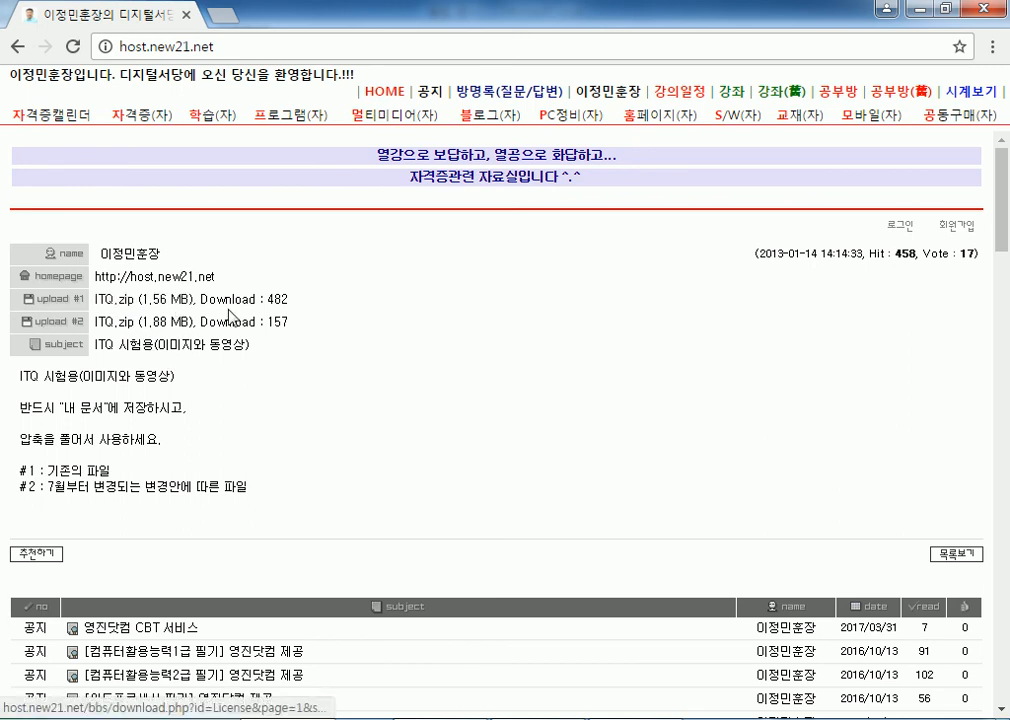
click(112, 333)
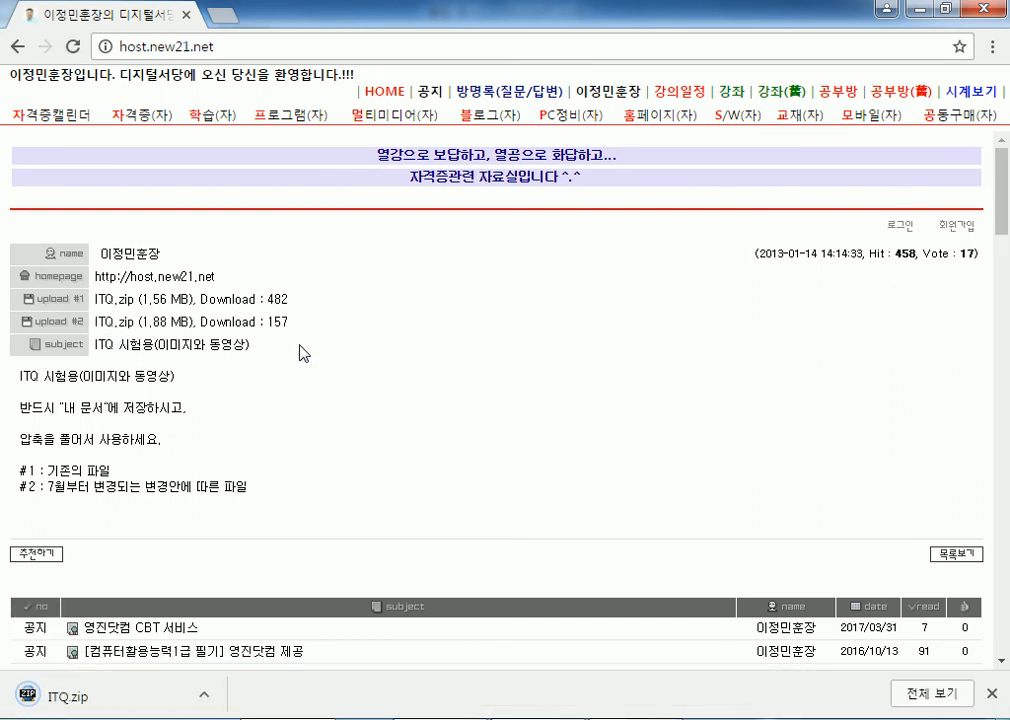
Open the KOAS 수험자 답안전송 연습프로그램 post and download koas수험자(연습용).exe.
scroll(362, 352, down, 2)
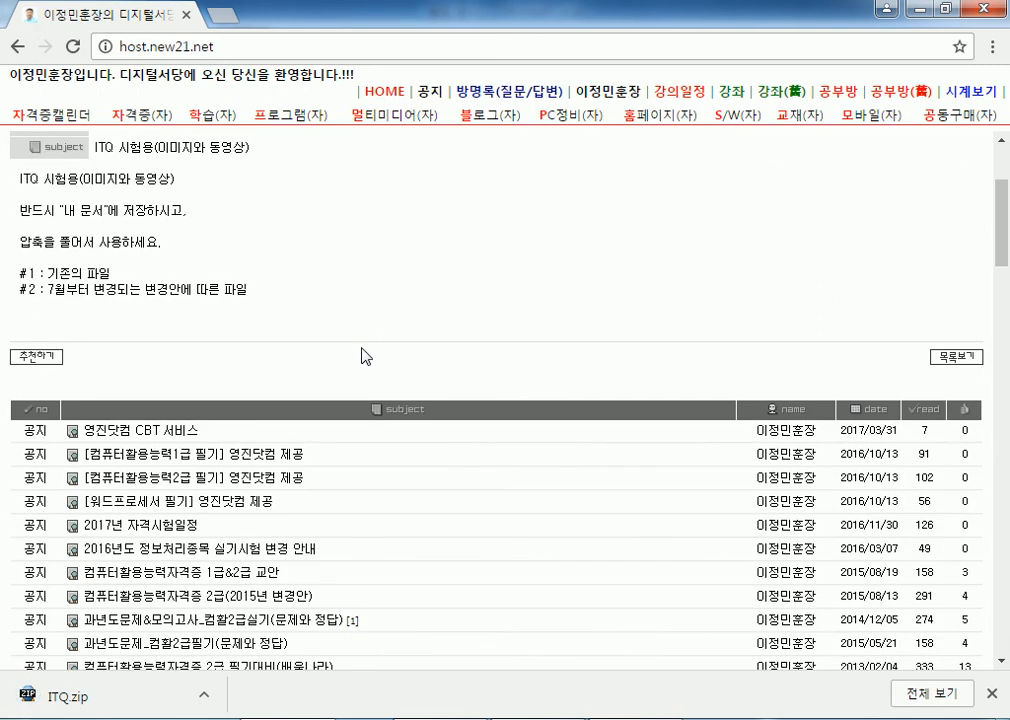
scroll(366, 356, down, 3)
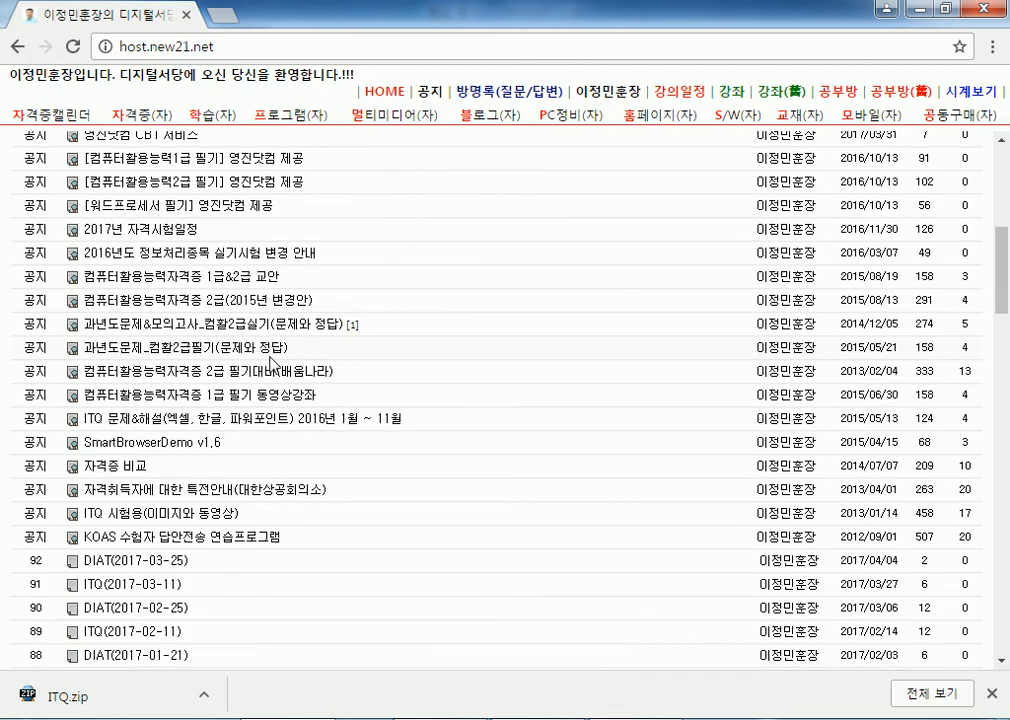
scroll(270, 362, down, 2)
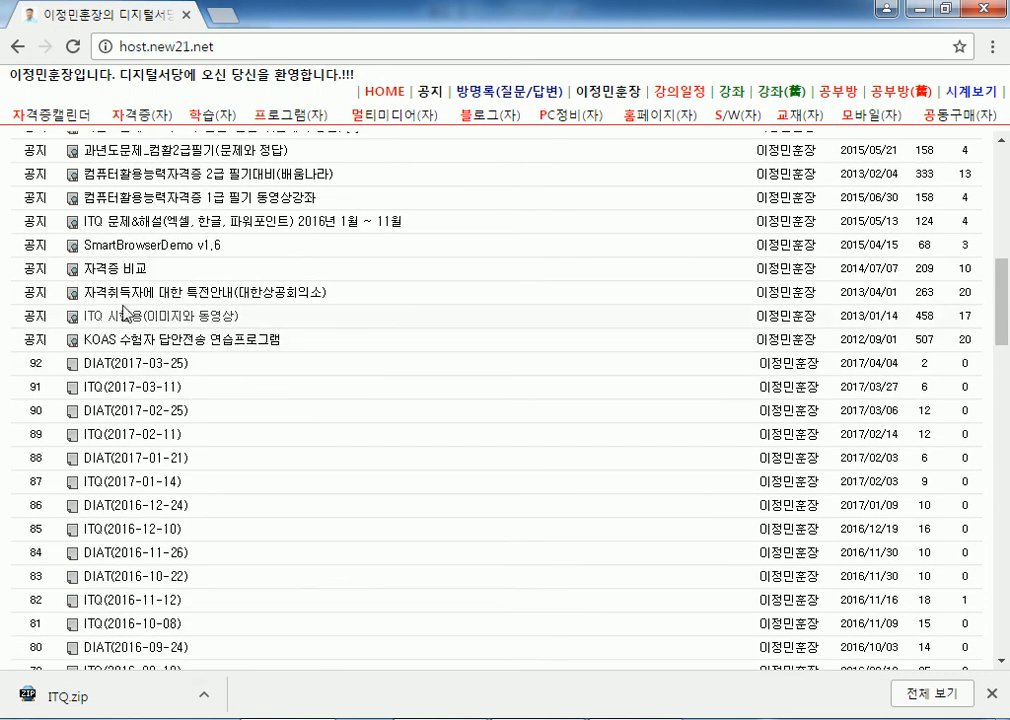
click(215, 346)
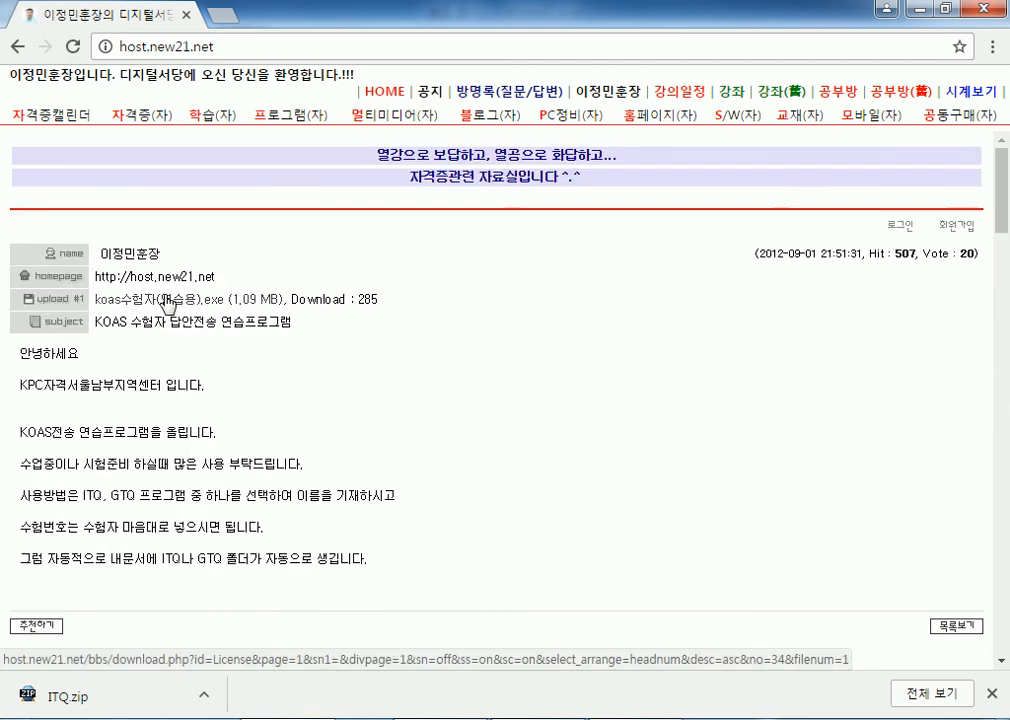
click(167, 303)
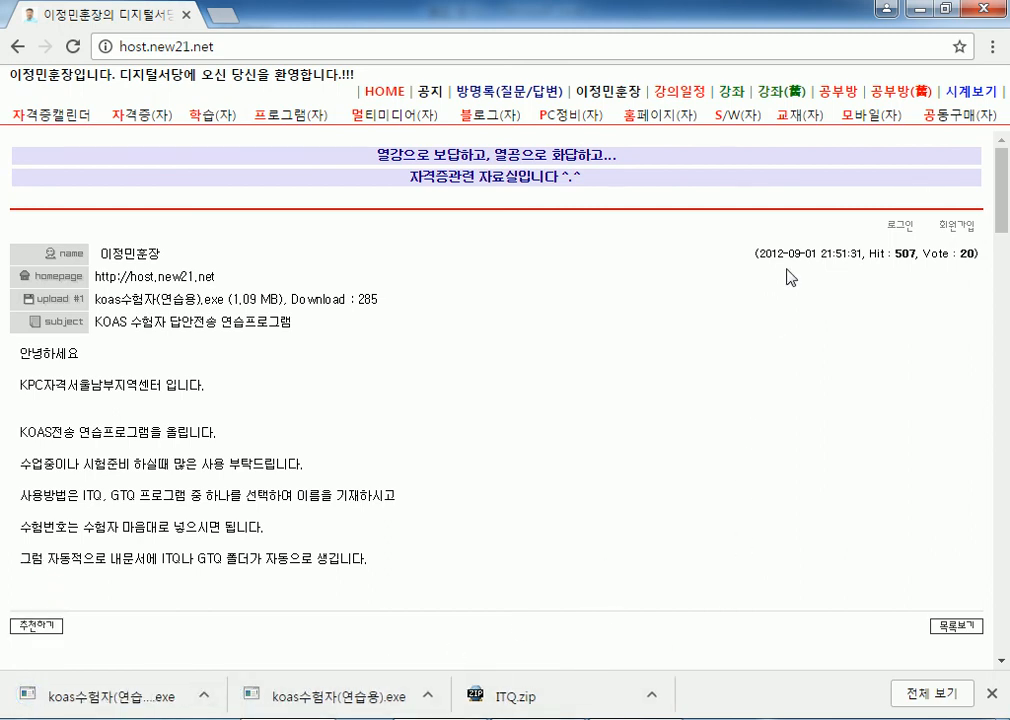
Back in Notepad, type the lines ITQ수험자 프로그램 and ITQ시험에 필요한 자료.
key(alt+Tab)
text(ITQ)
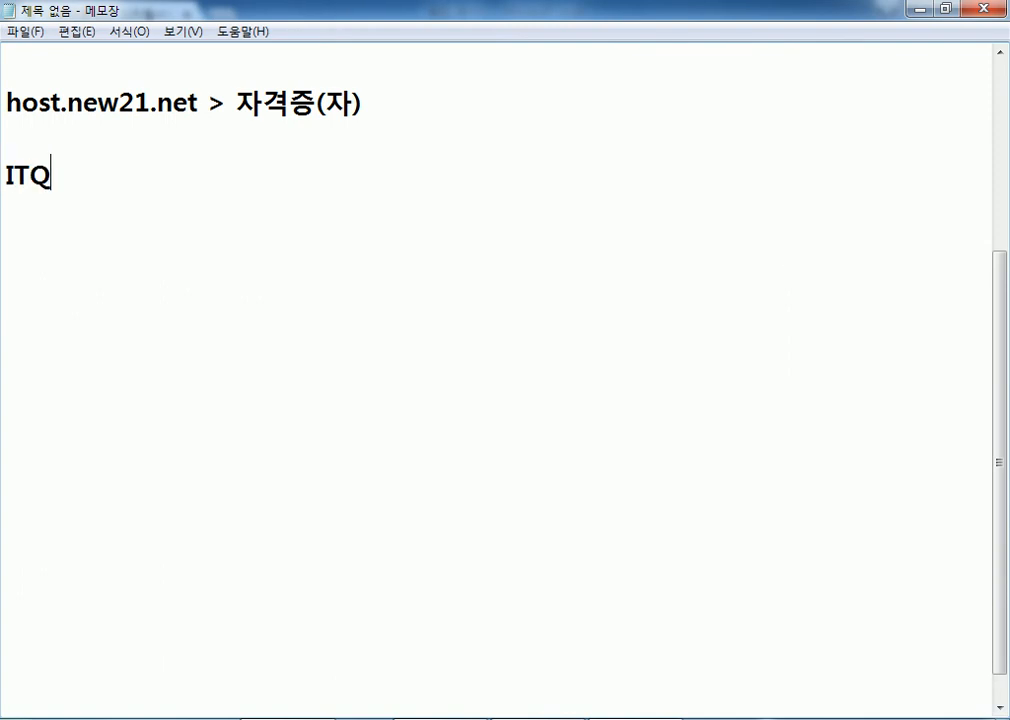
text(수험자)
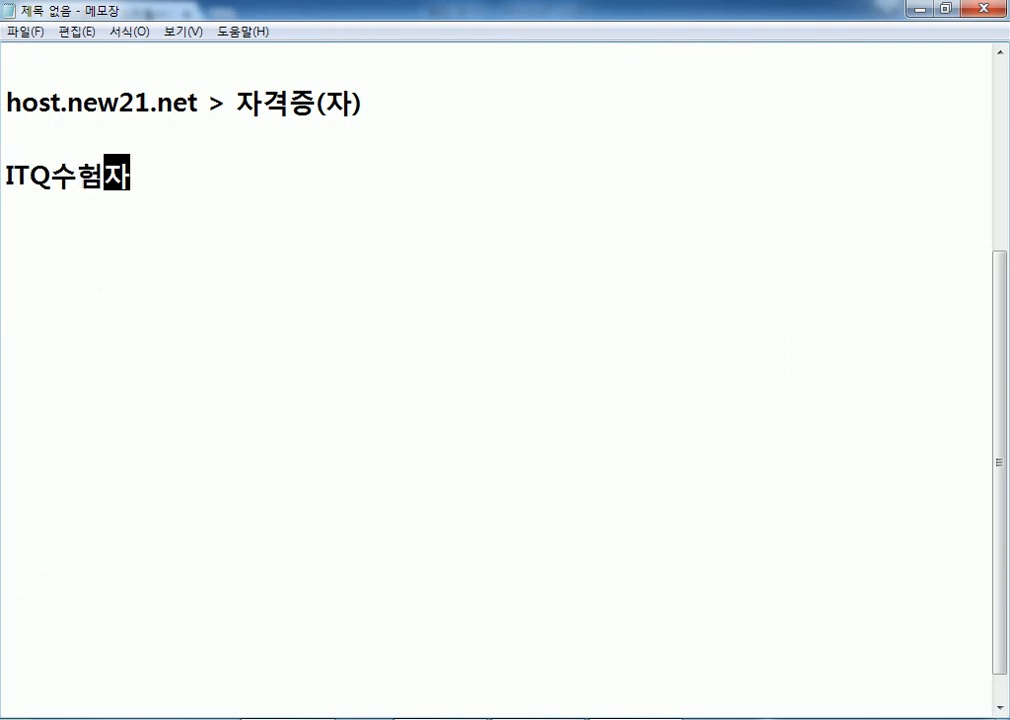
text( 프로그램)
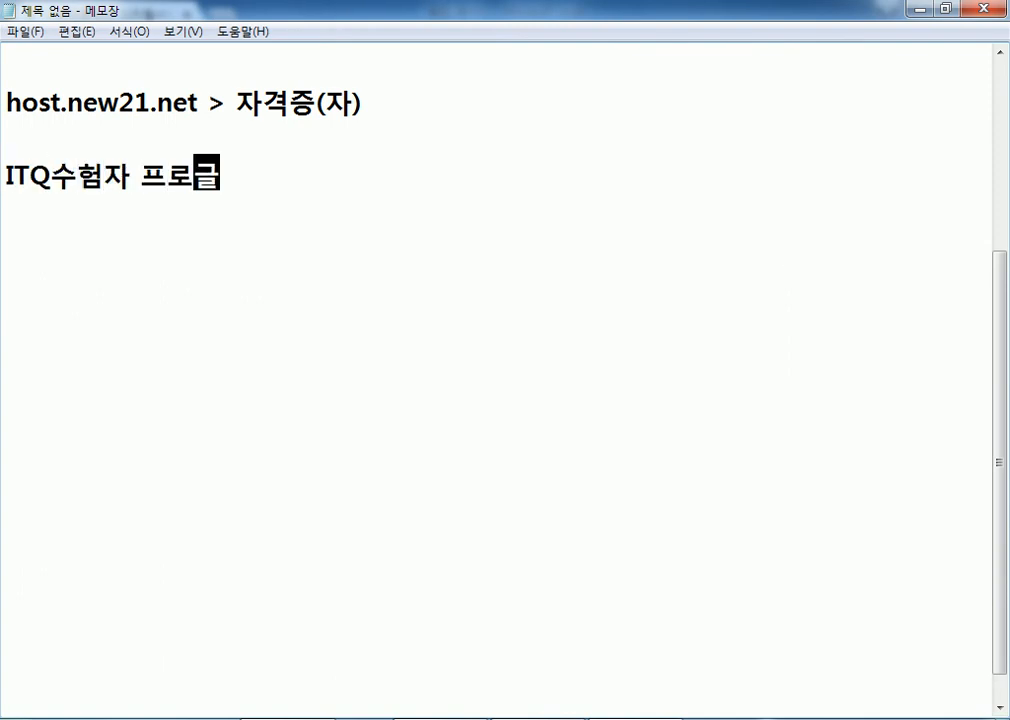
key(Return)
text(ITQ시험에 필요한 자료)
Move the ITQ시험에 필요한 자료 line above ITQ수험자 프로그램.
key(Home)
key(shift+Down)
key(ctrl+x)
key(Up)
key(ctrl+v)
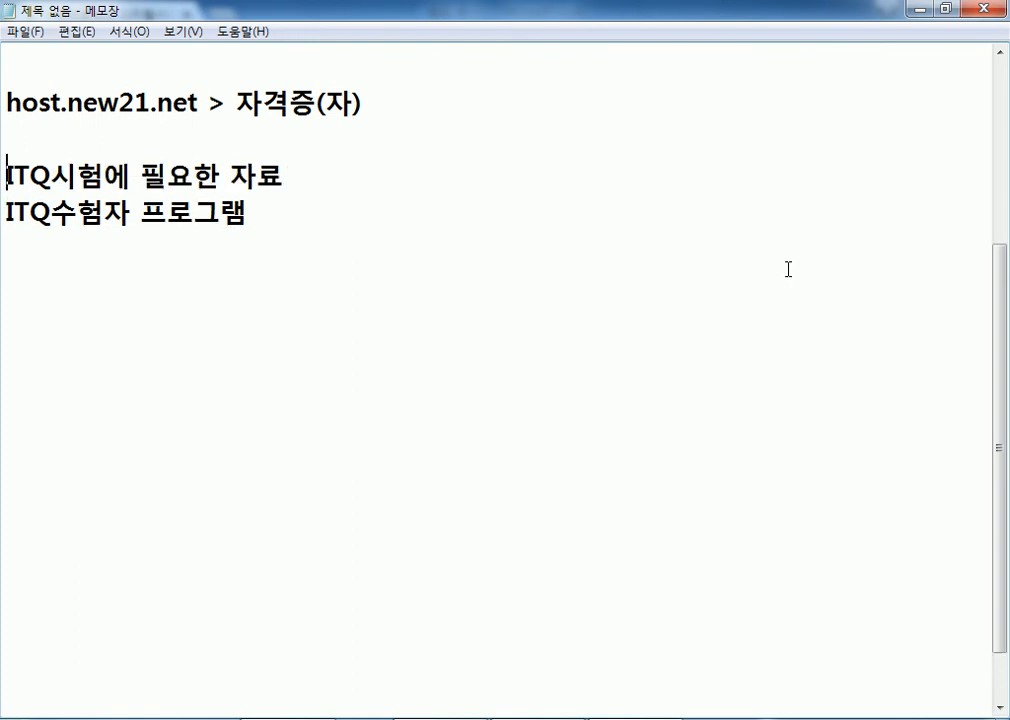
key(shift+End)
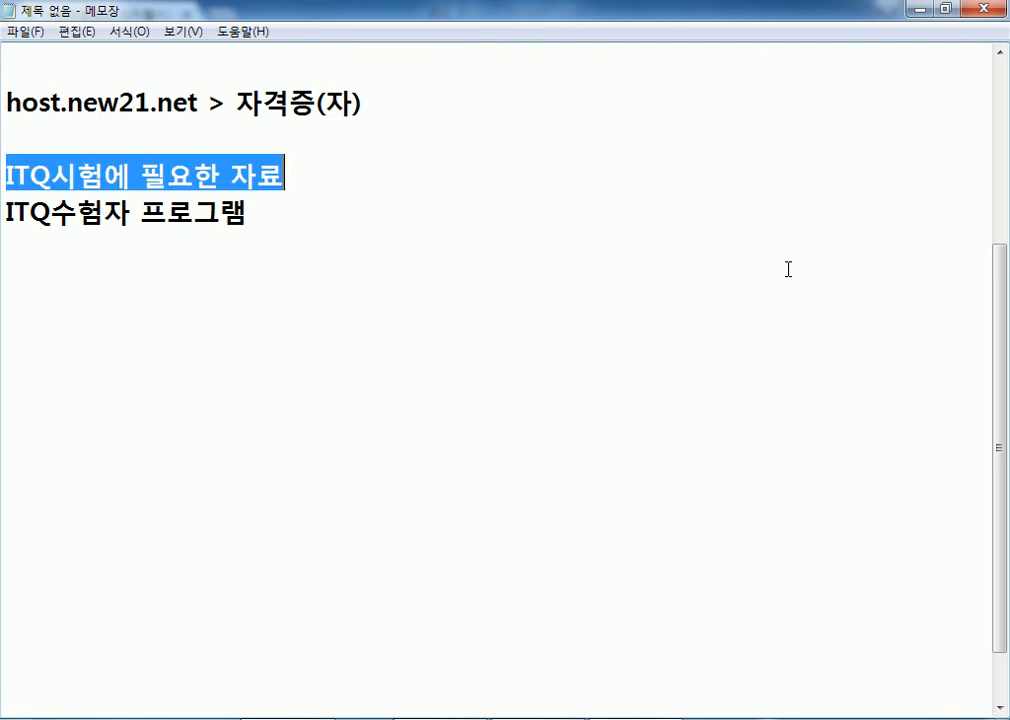
key(Home)
key(Down)
key(shift+End)
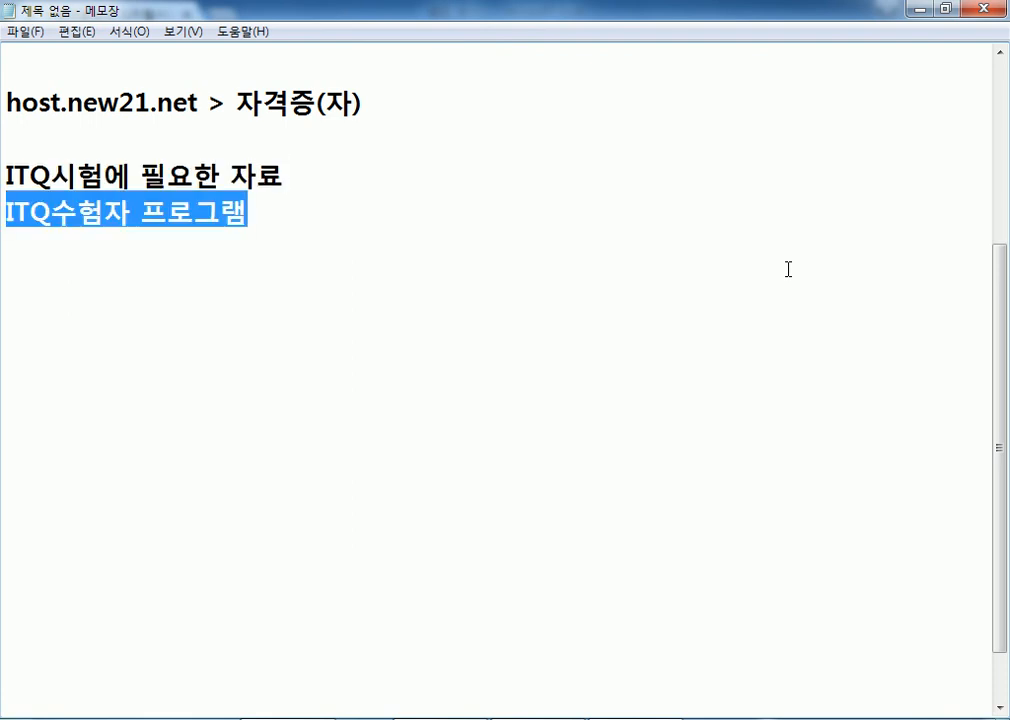
key(Down)
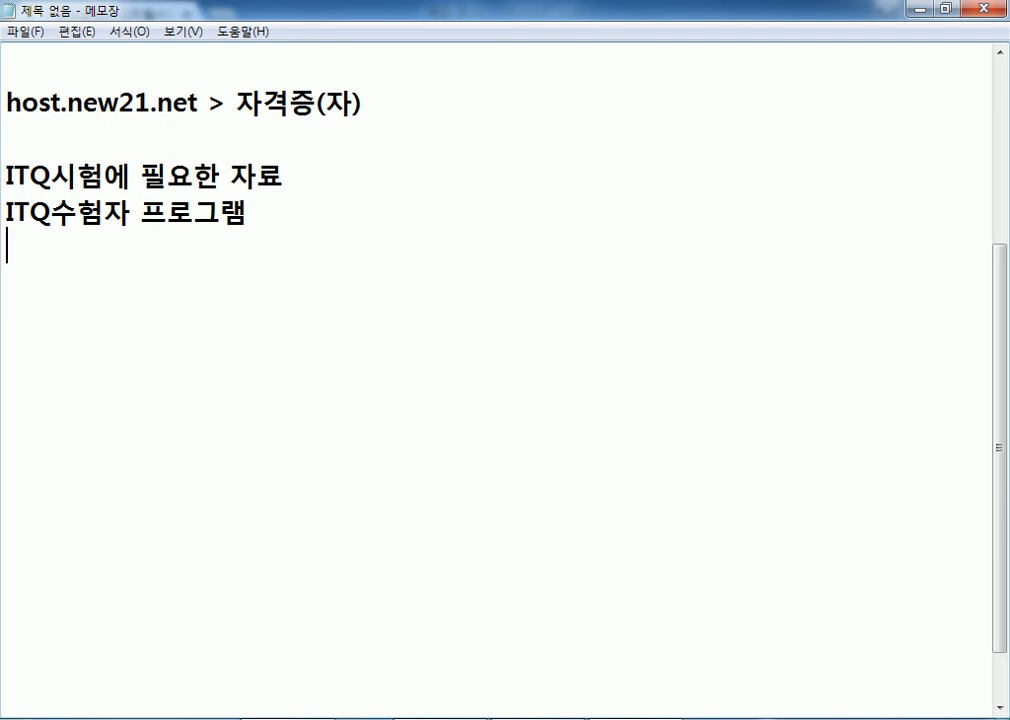
Permanently delete the duplicate koas수험자(연습용) (1).exe from the Downloads folder.
click(155, 719)
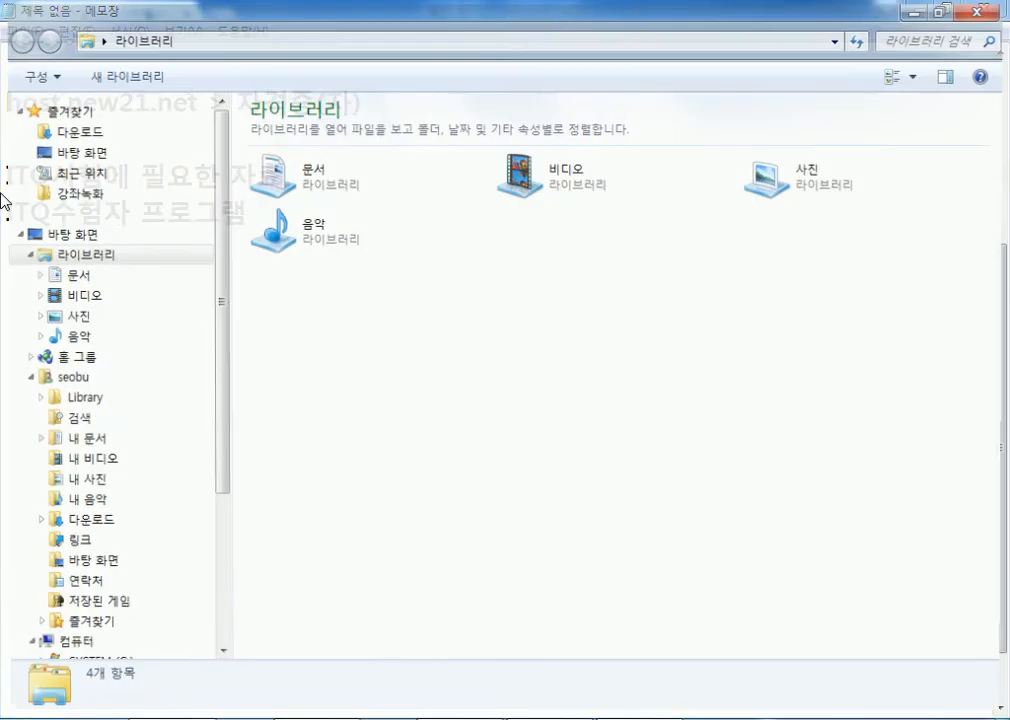
click(68, 131)
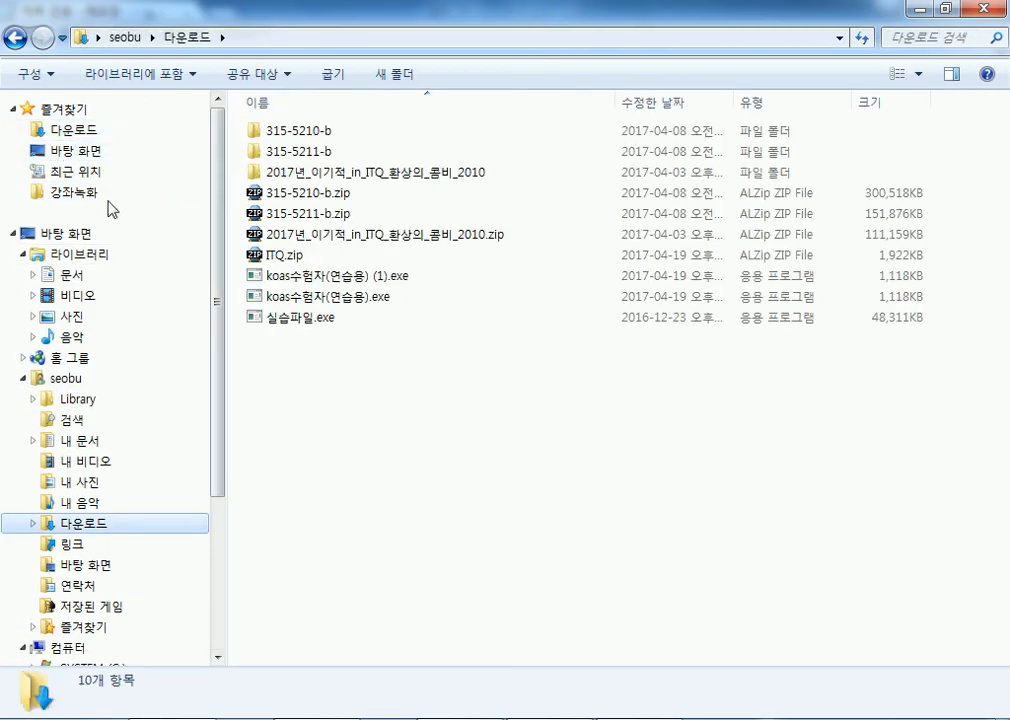
click(272, 278)
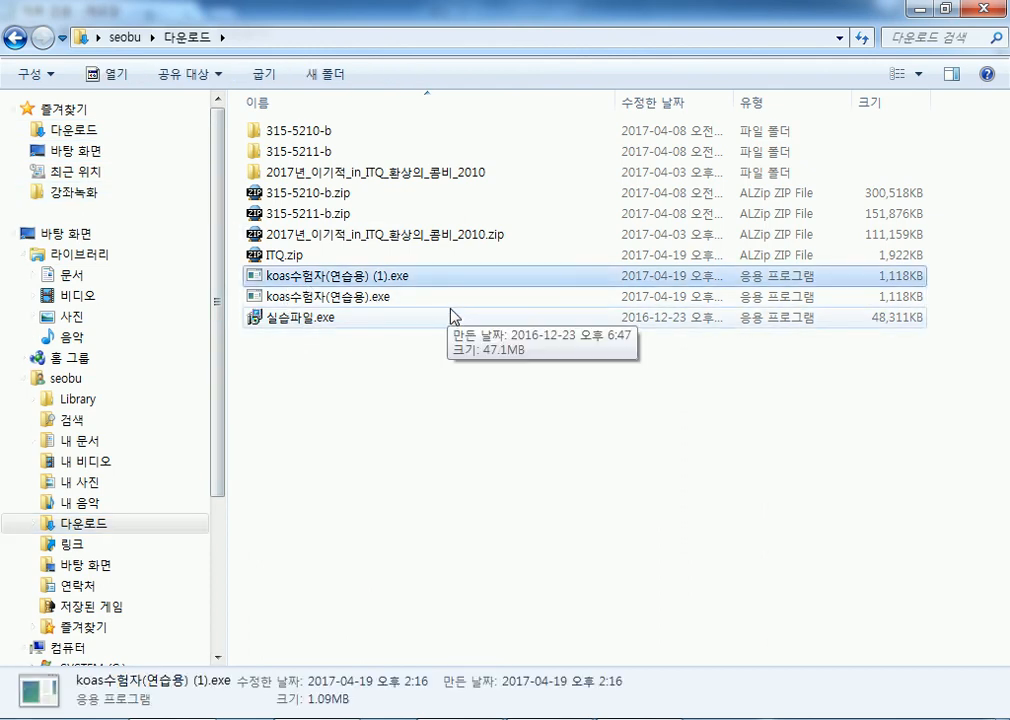
key(shift+Delete)
key(Return)
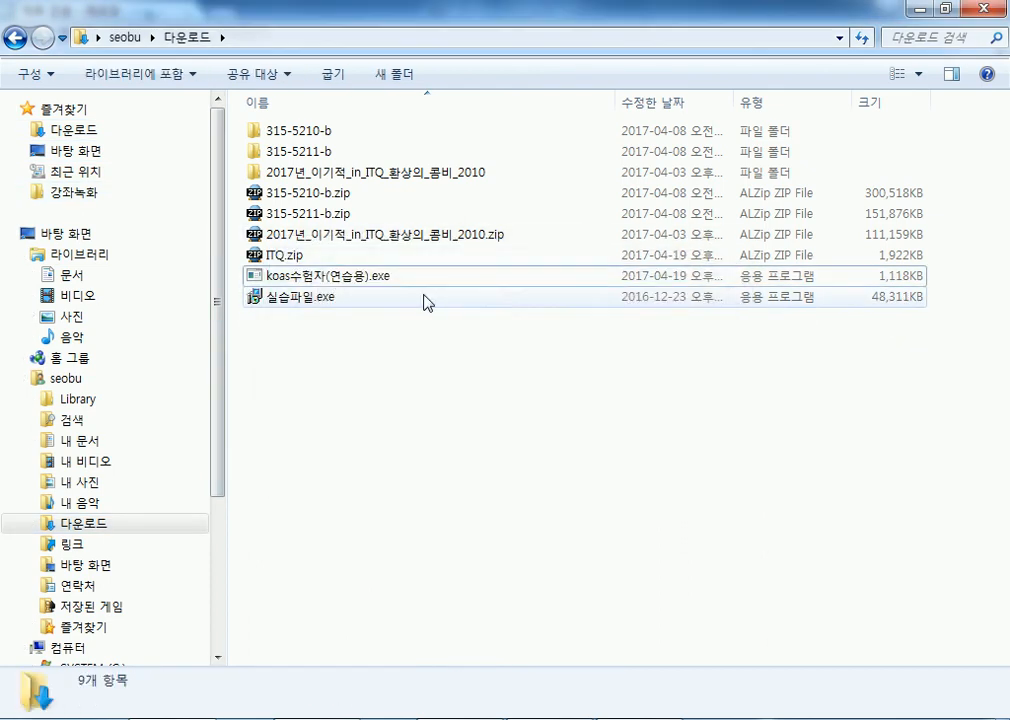
click(252, 259)
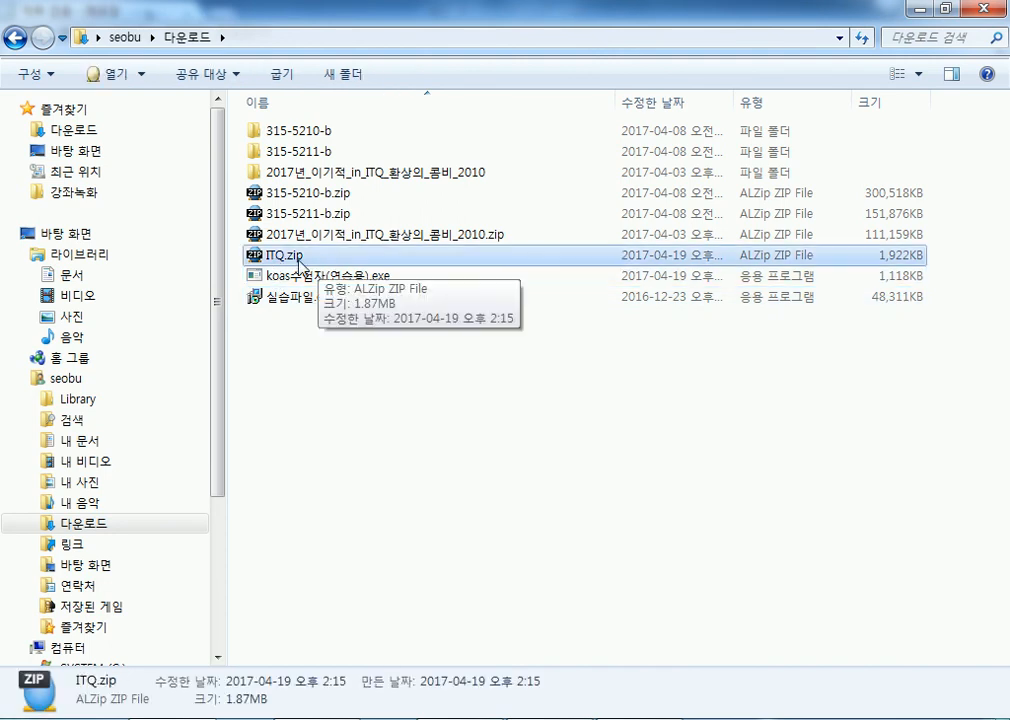
Extract ITQ.zip with ALZip into its own ITQ folder.
right_click(285, 260)
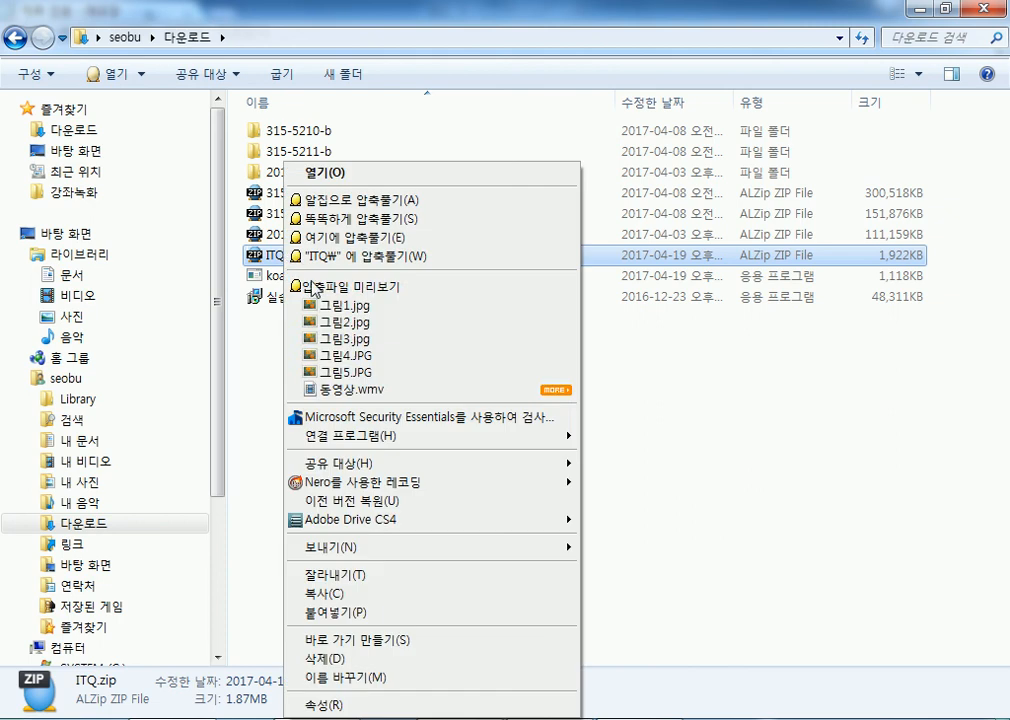
click(377, 261)
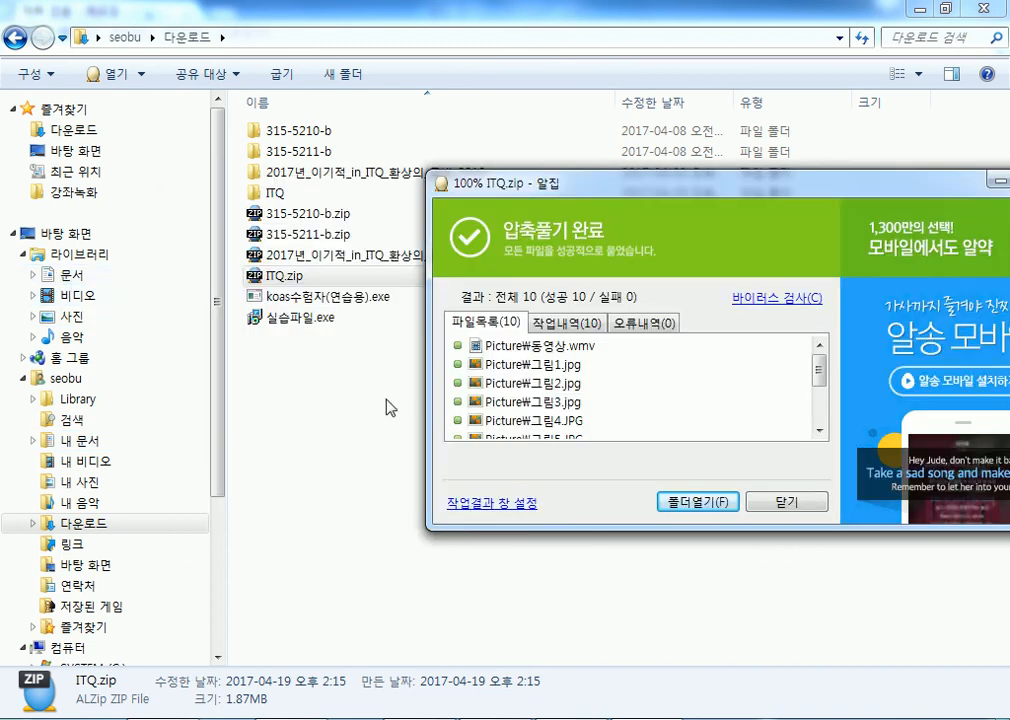
click(777, 503)
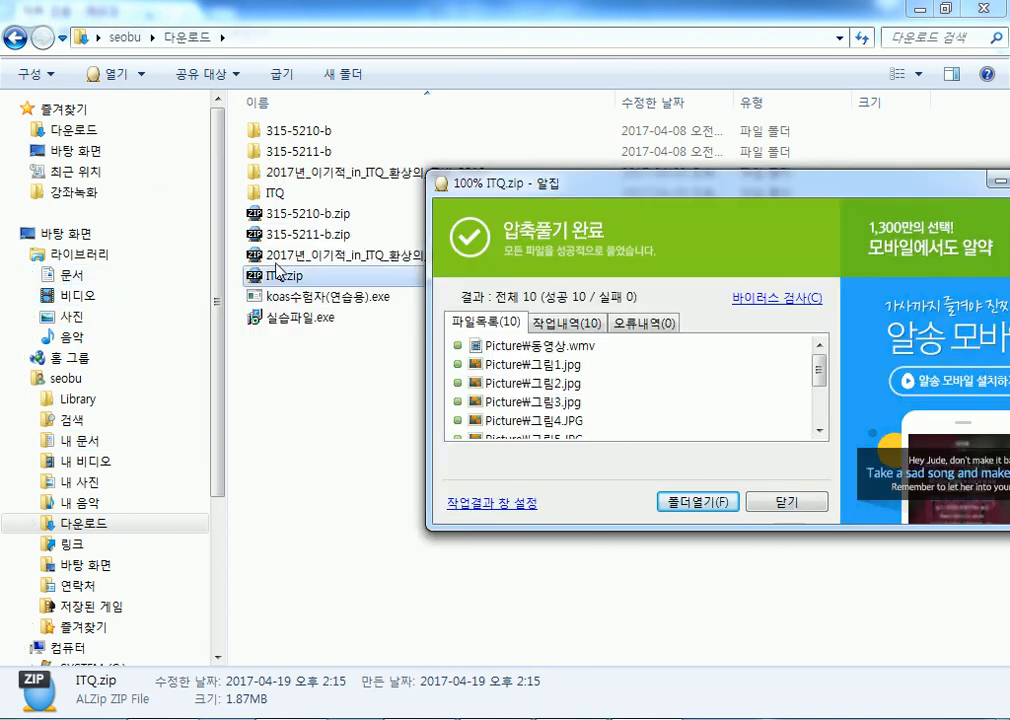
Move the ITQ folder into Documents, merging folders and overwriting older files.
click(274, 195)
drag(274, 197, 154, 276)
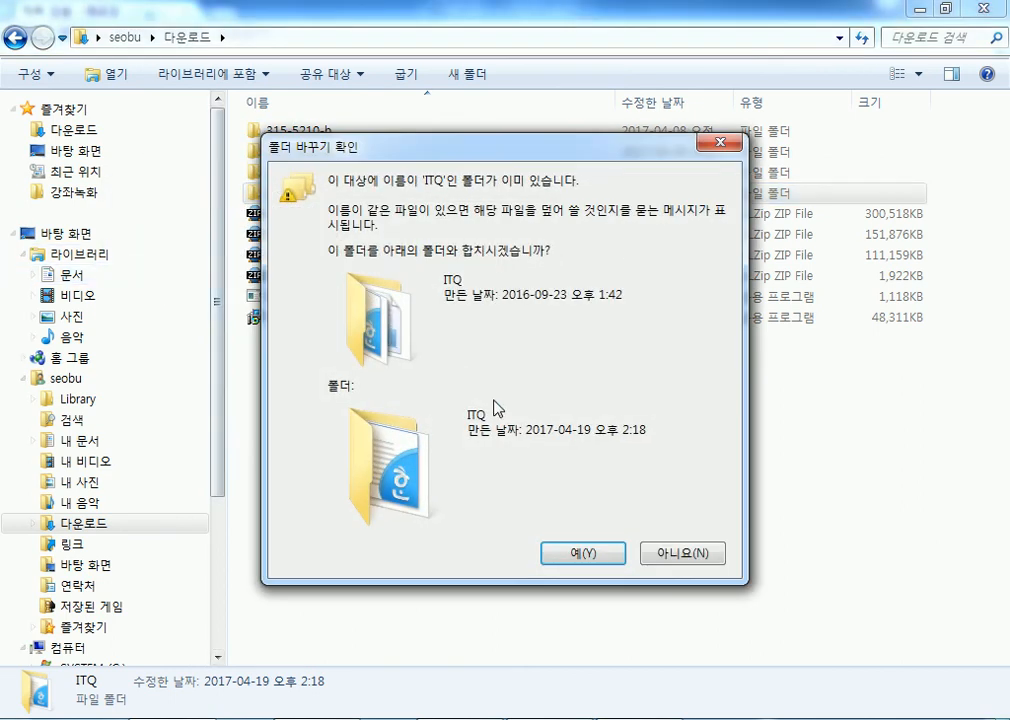
click(586, 556)
click(441, 580)
click(470, 550)
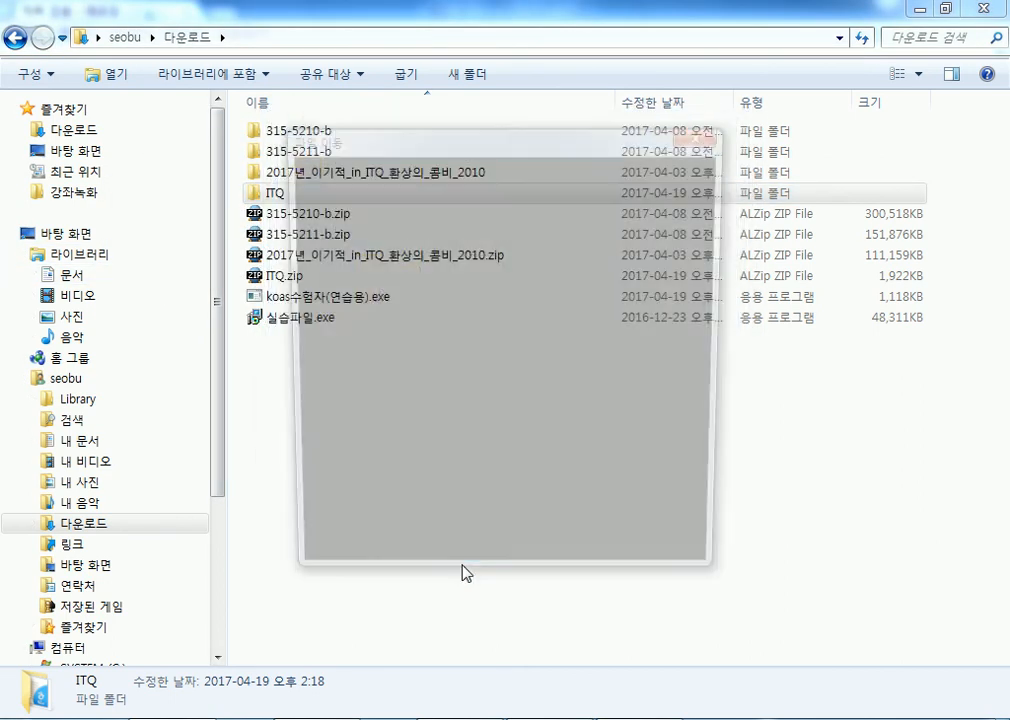
click(487, 268)
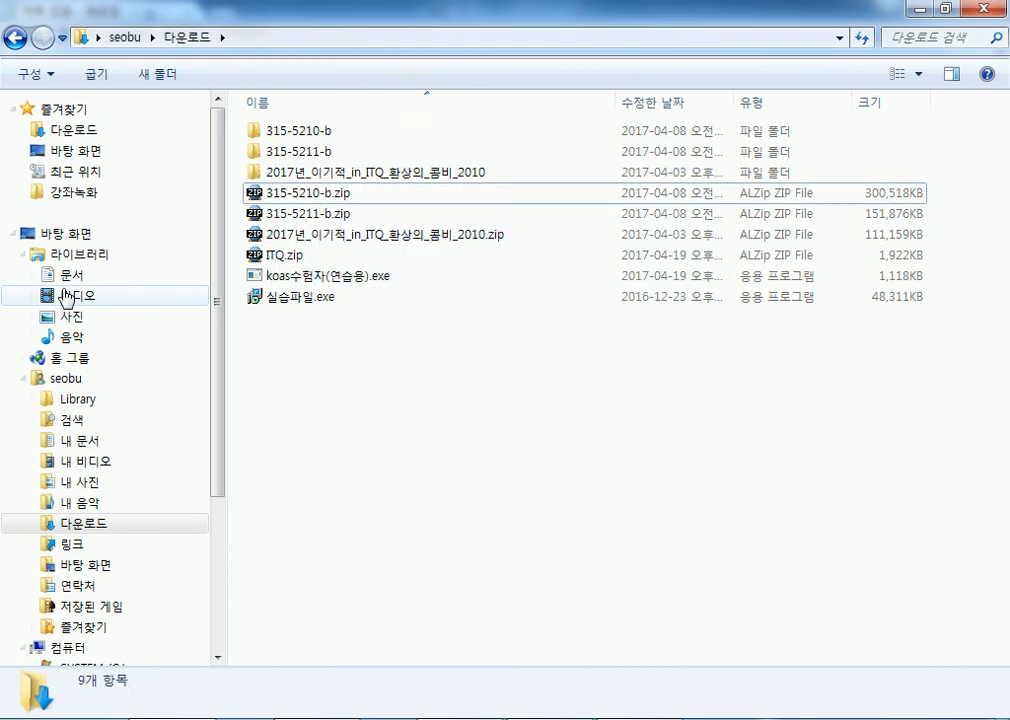
Check the contents of the ITQ folder in the Documents library.
click(64, 275)
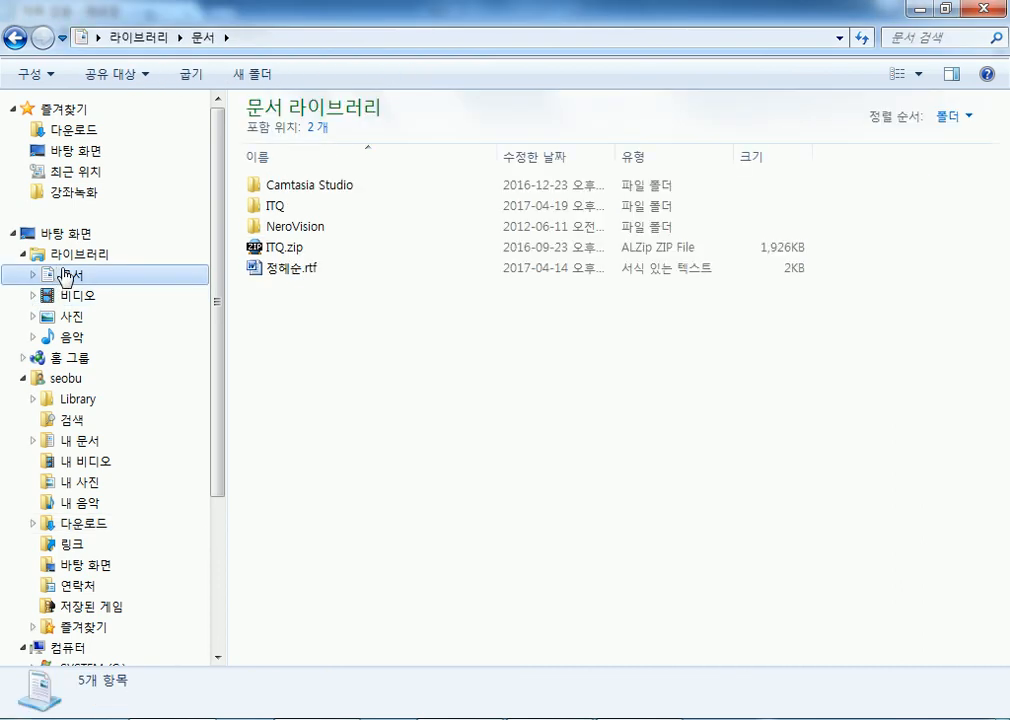
click(276, 209)
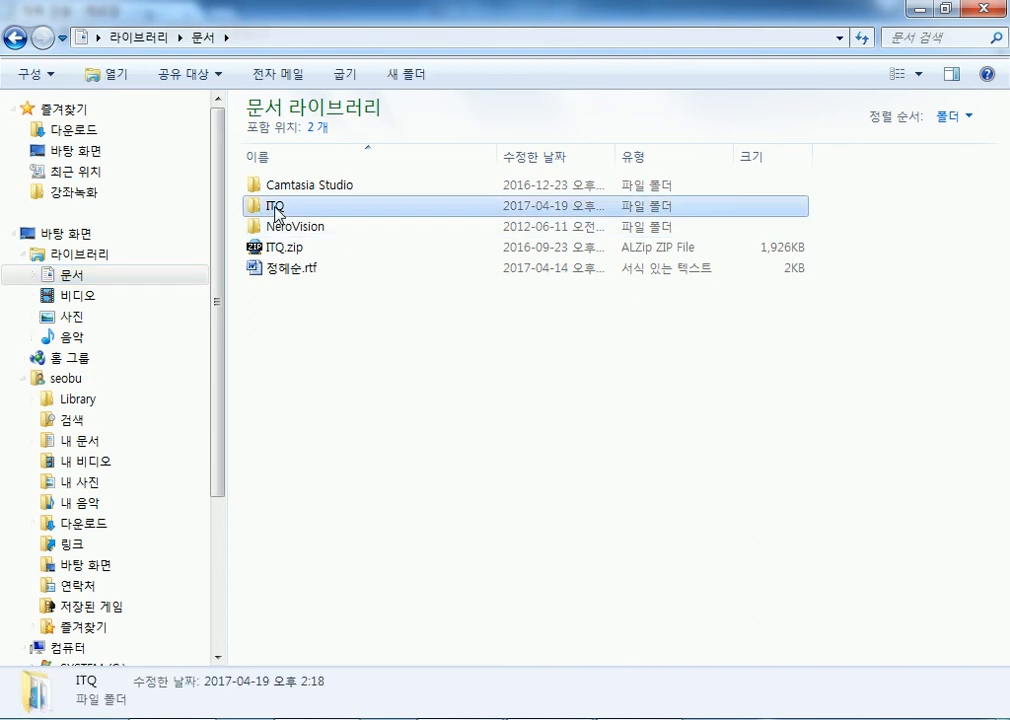
double_click(276, 209)
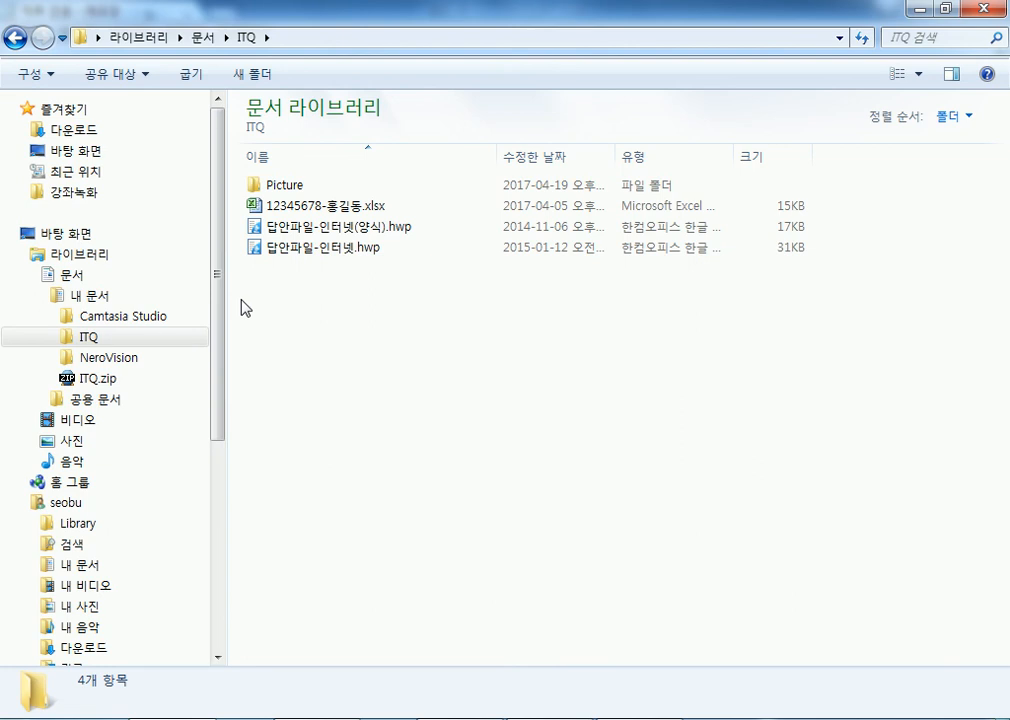
click(78, 279)
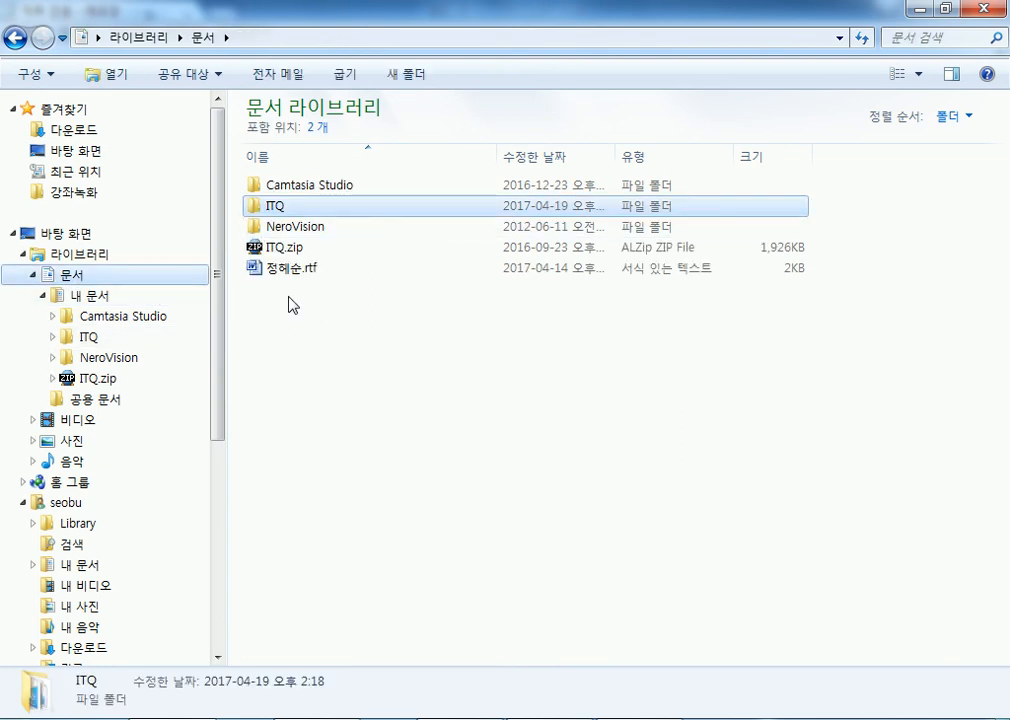
Copy the ITQ folder from 내 문서 onto the 강사자료실 (D:) drive.
click(40, 293)
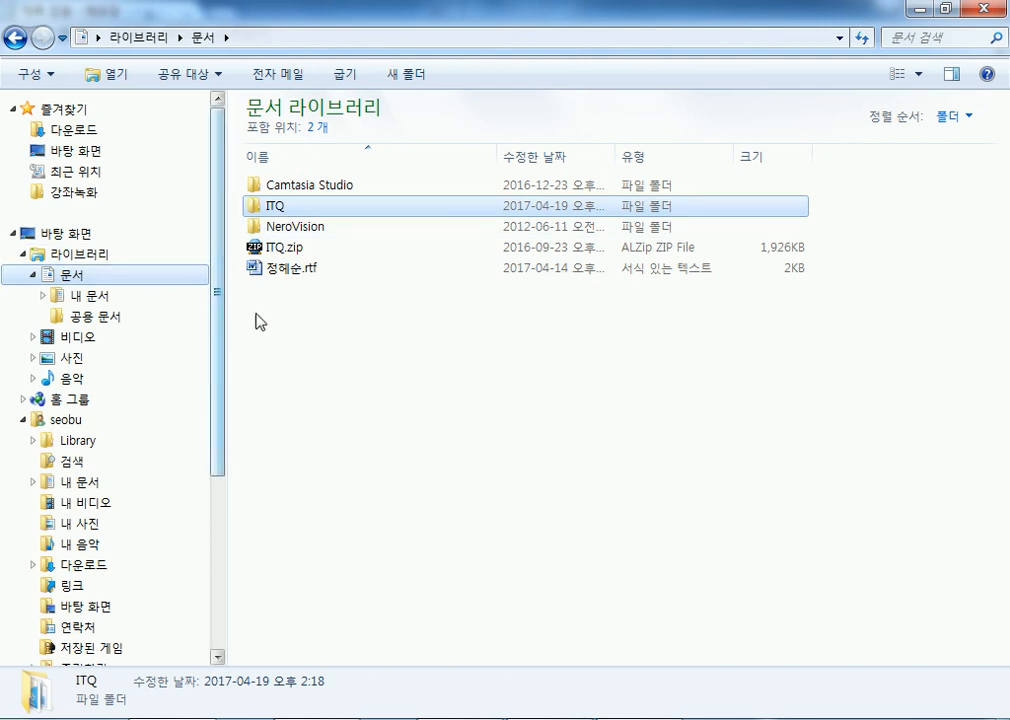
click(72, 129)
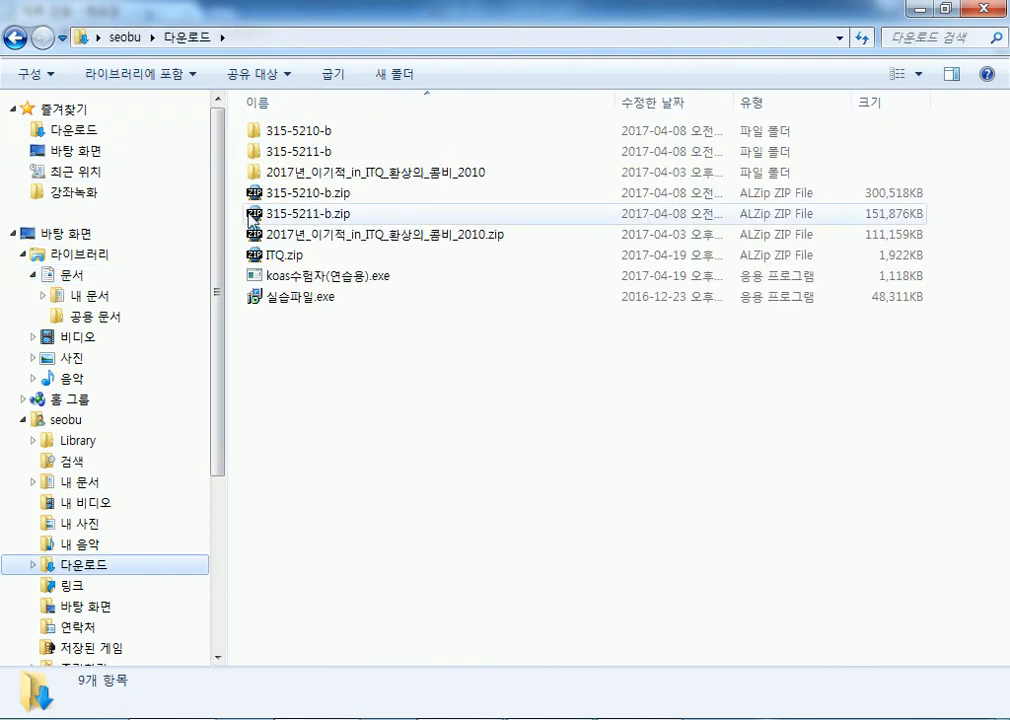
click(88, 295)
drag(222, 221, 214, 469)
drag(279, 207, 147, 478)
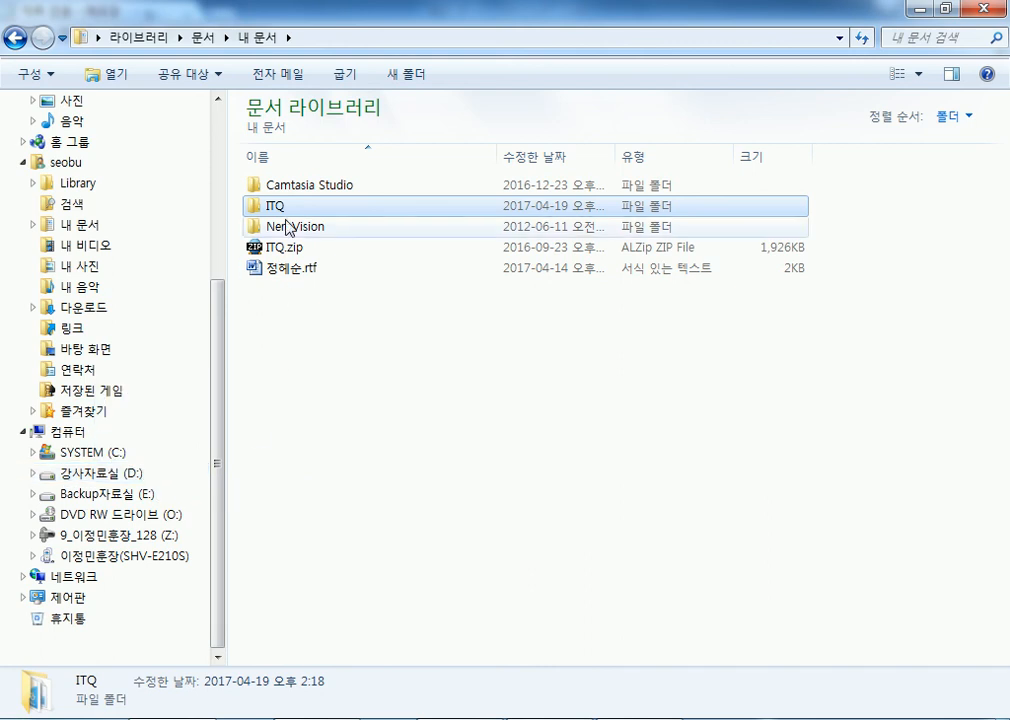
Copy koas수험자(연습용).exe from 다운로드 onto the 강사자료실 (D:) drive.
click(131, 476)
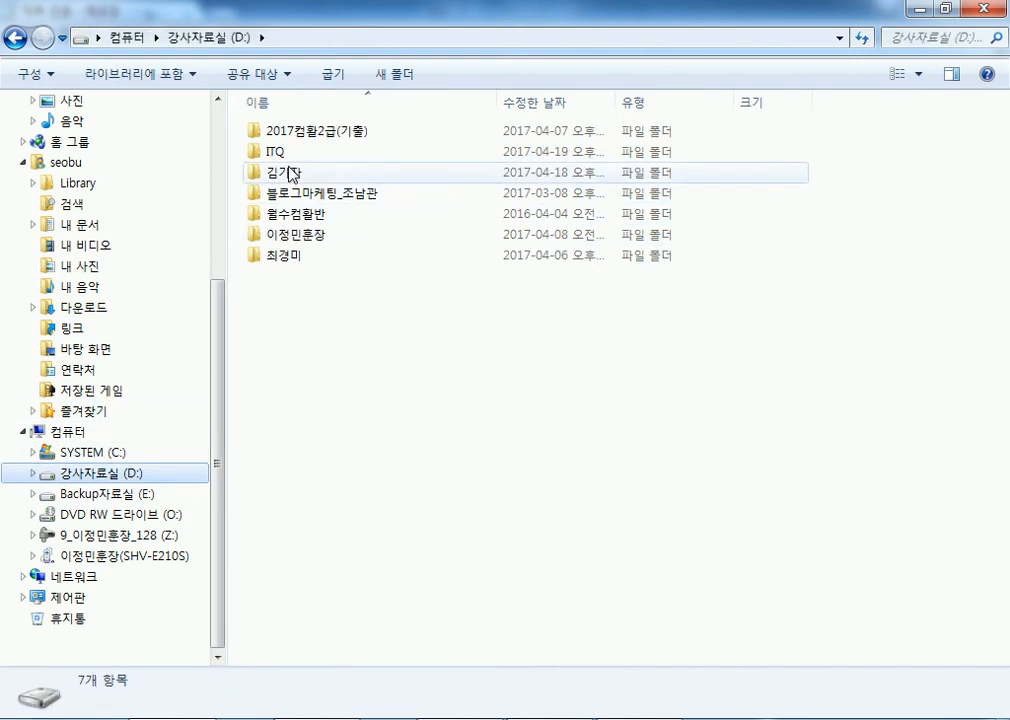
mouse_move(289, 160)
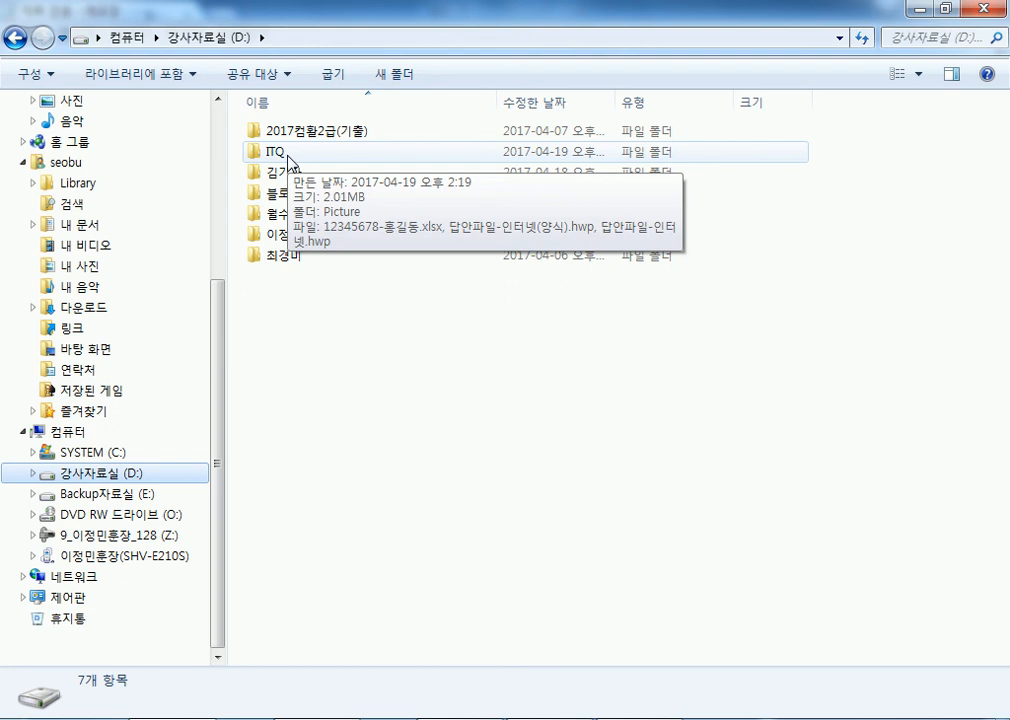
drag(219, 293, 248, 50)
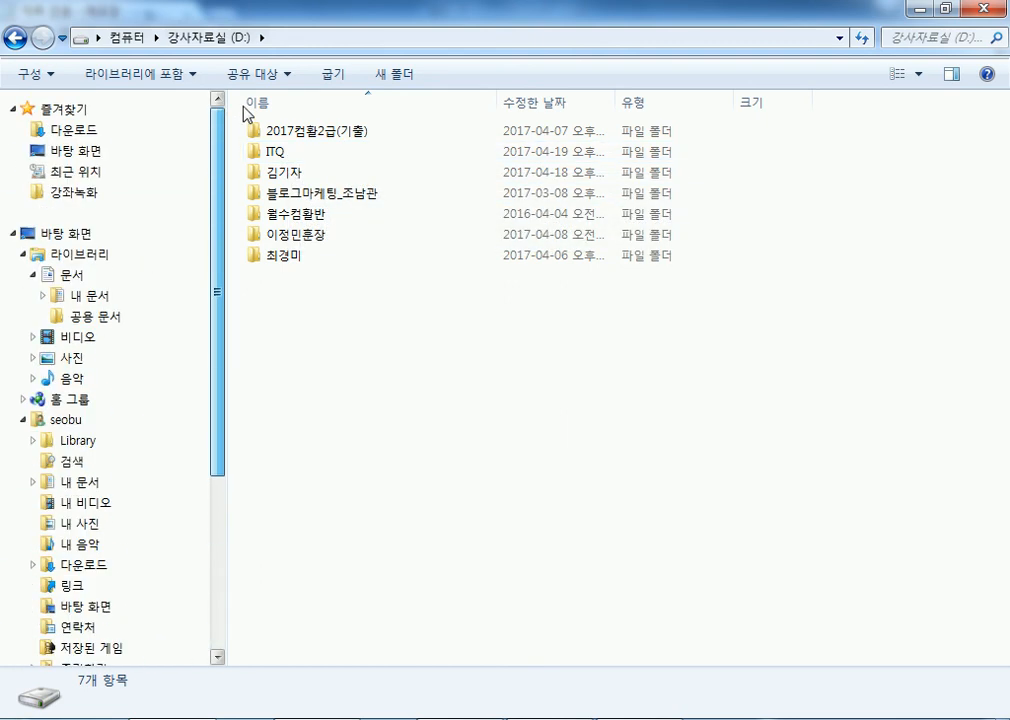
click(78, 131)
click(310, 280)
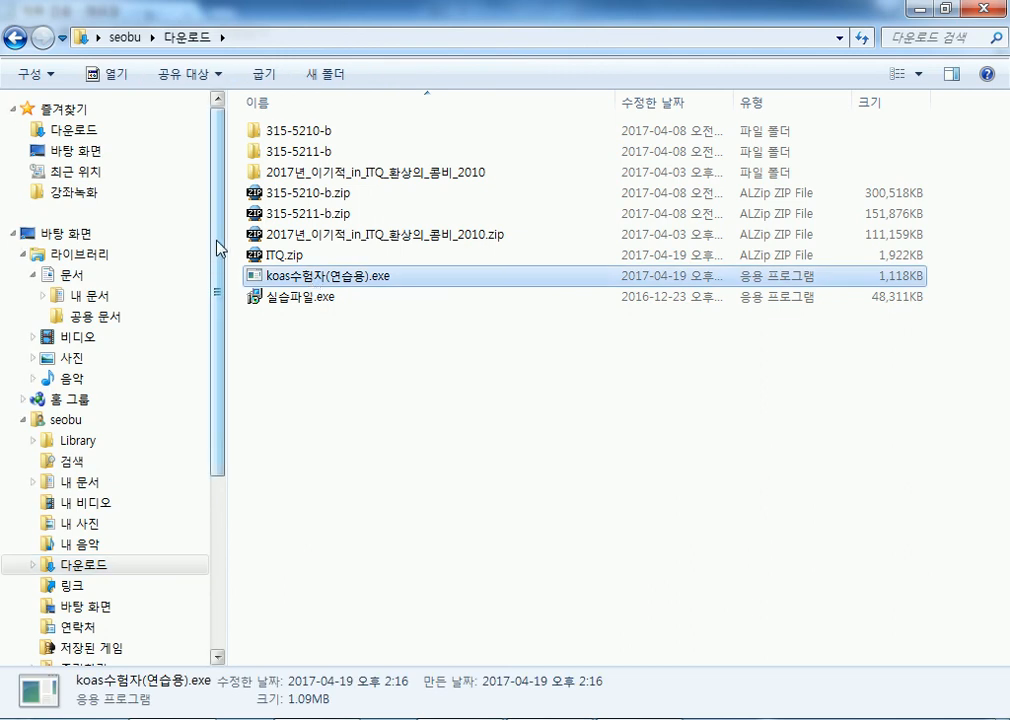
drag(219, 246, 207, 501)
drag(285, 276, 143, 476)
Launch the copied KOAS practice program from D:, then return to the Notepad notes.
click(143, 476)
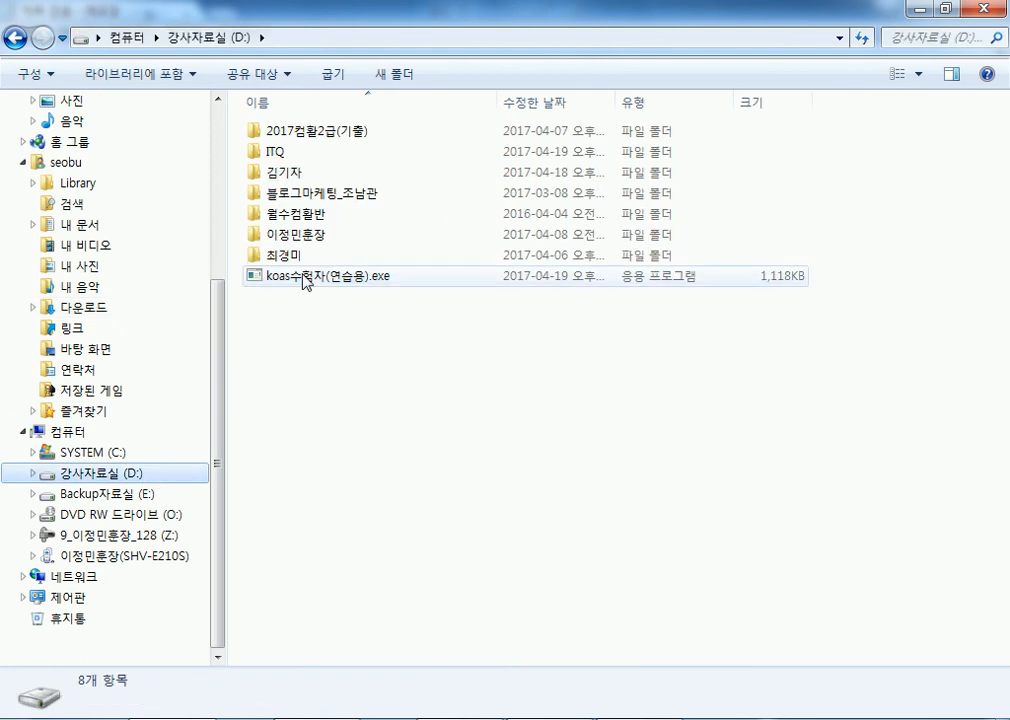
click(314, 278)
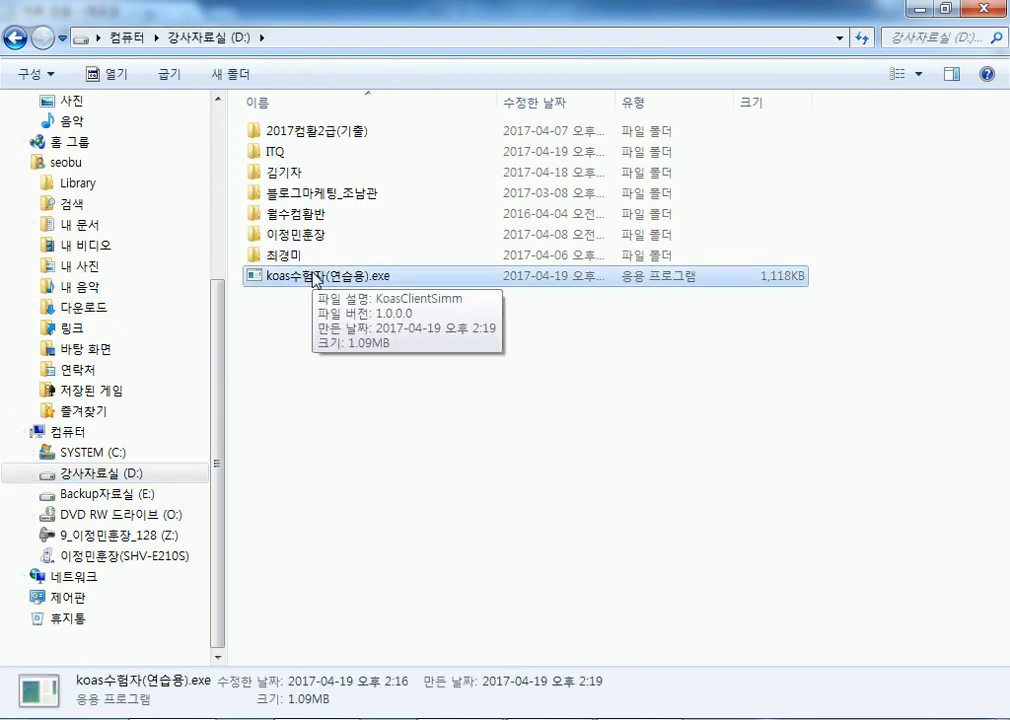
double_click(302, 280)
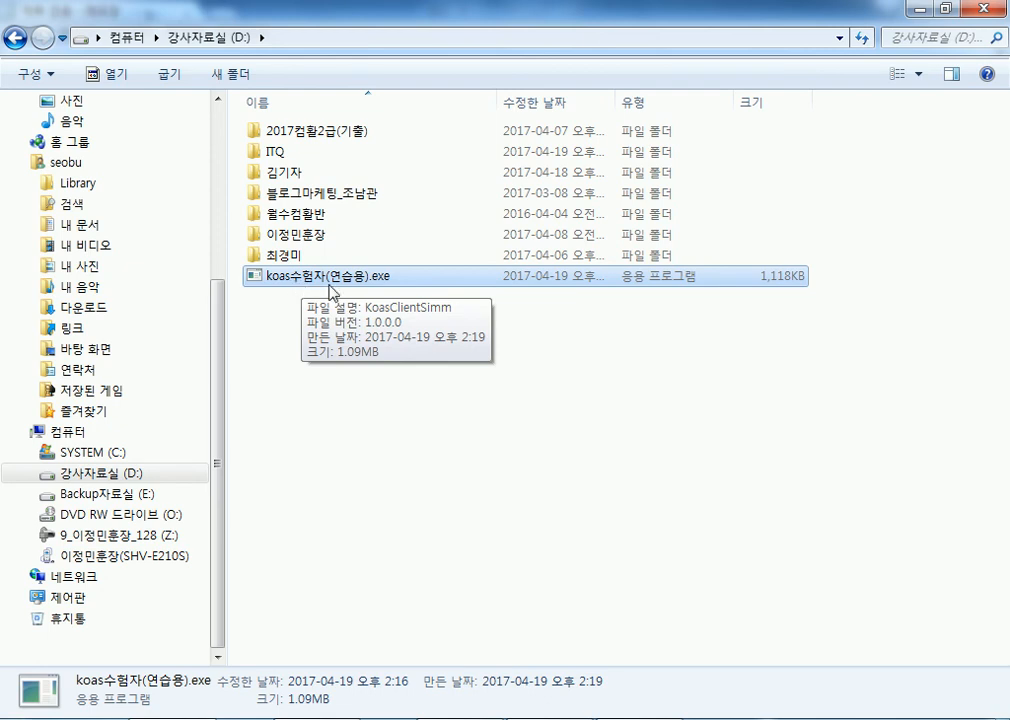
drag(221, 291, 239, 152)
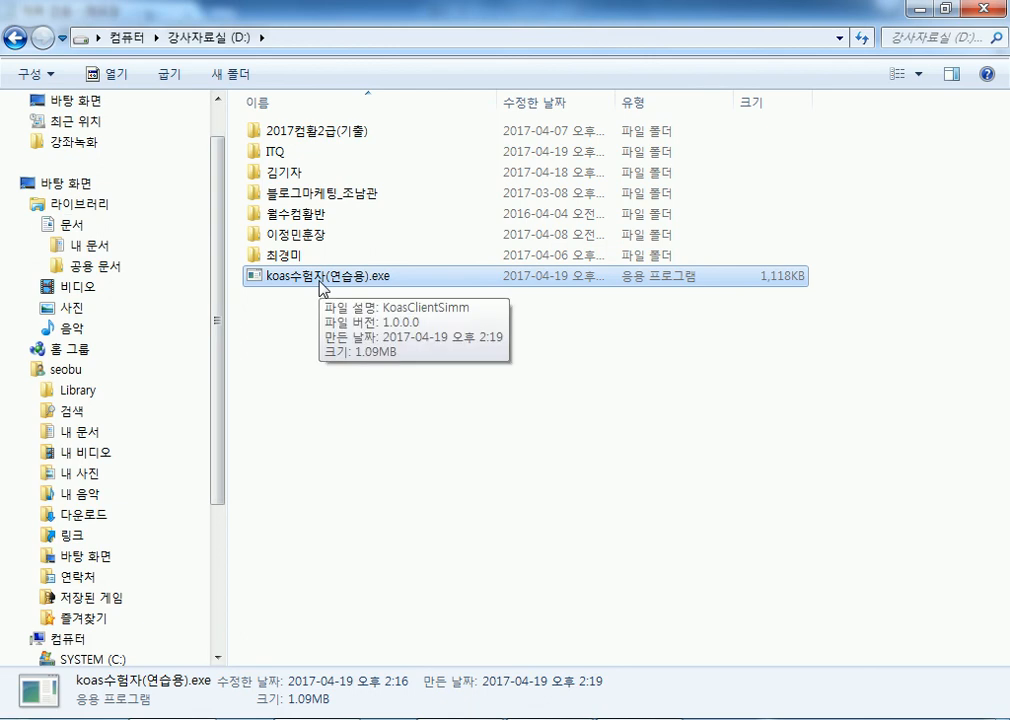
click(92, 247)
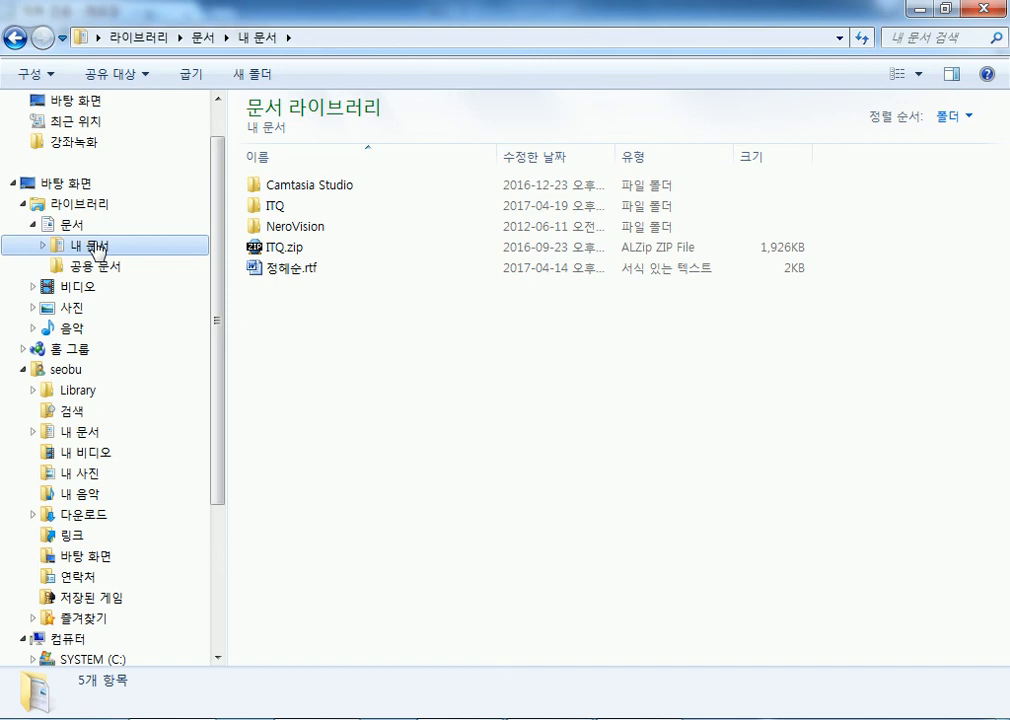
click(450, 718)
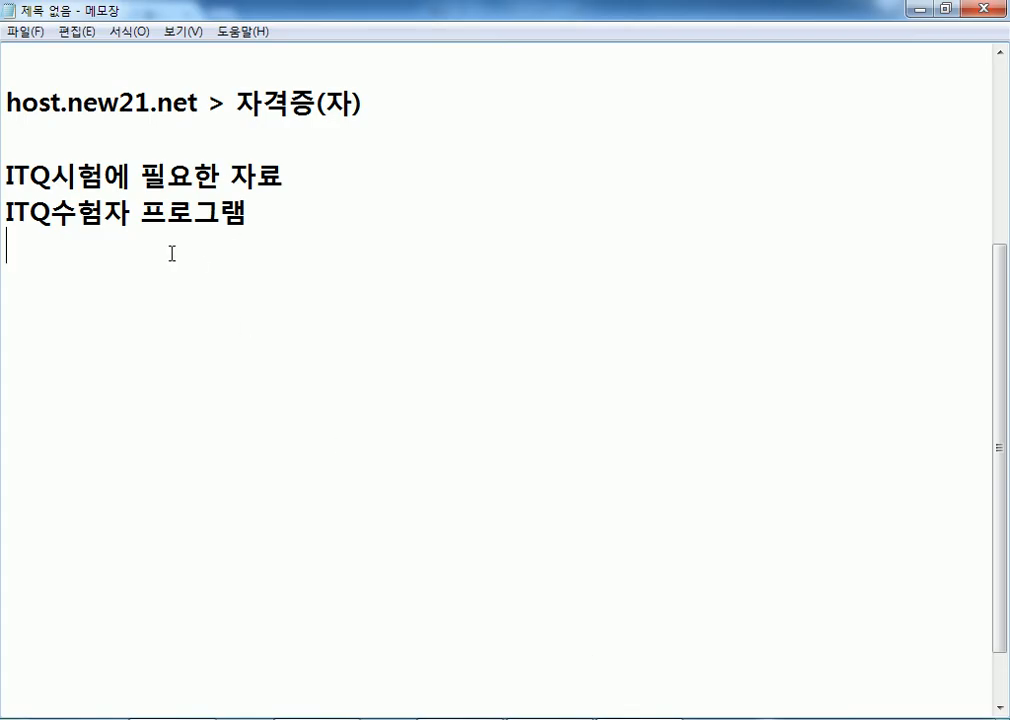
Minimize all open windows, restore Explorer and select koas수험자(연습용).exe in 다운로드.
click(918, 12)
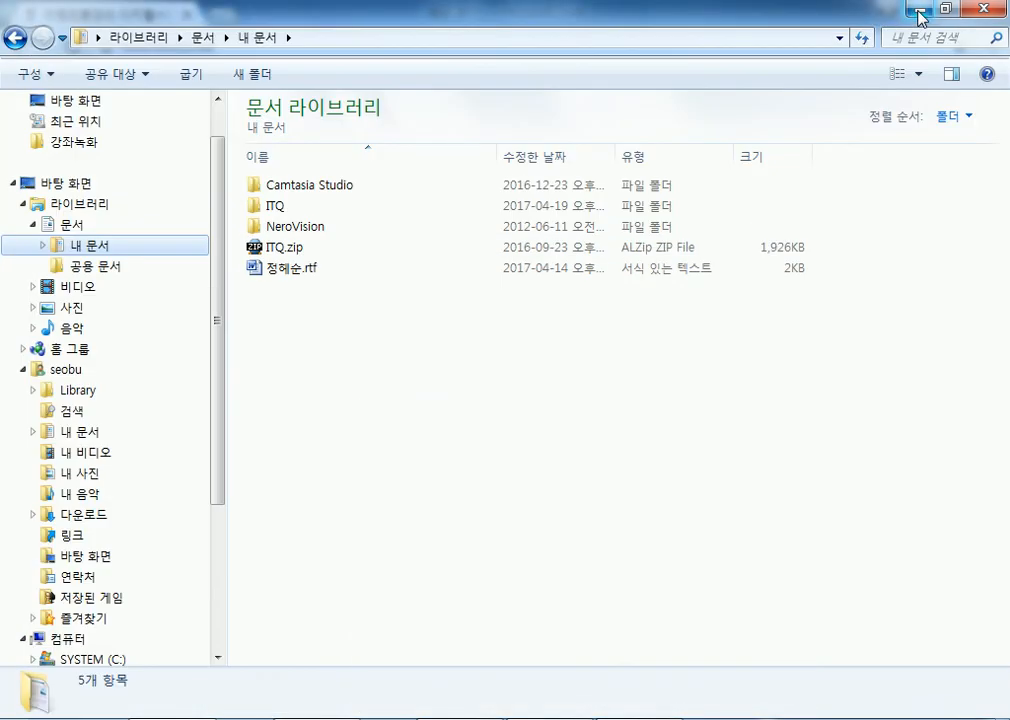
click(919, 12)
click(918, 12)
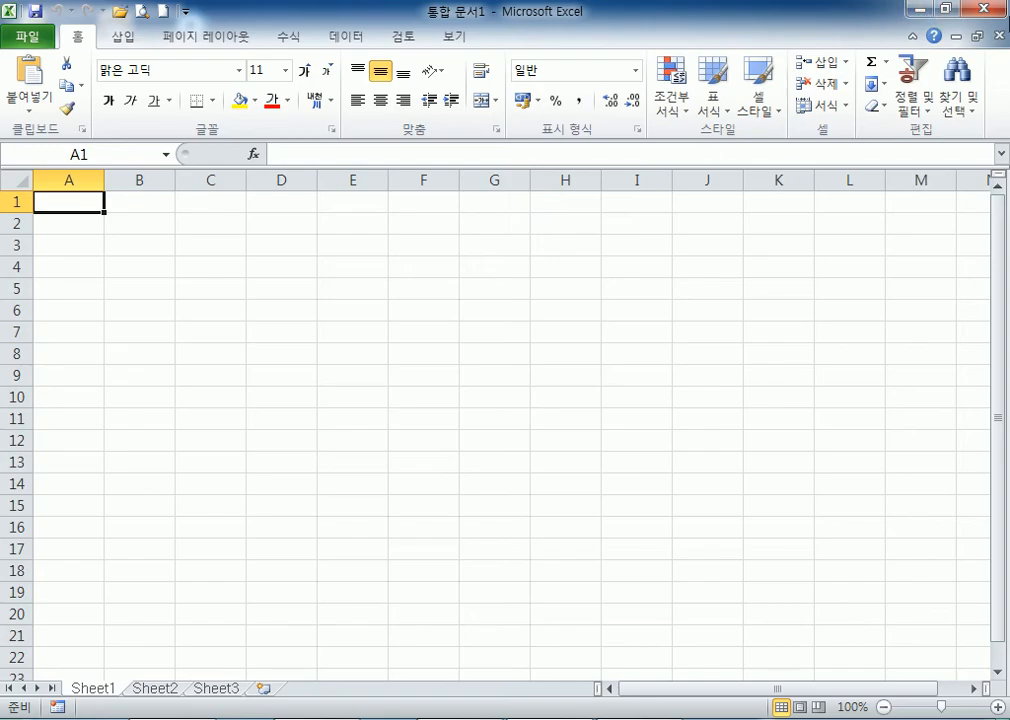
click(919, 12)
drag(320, 140, 485, 310)
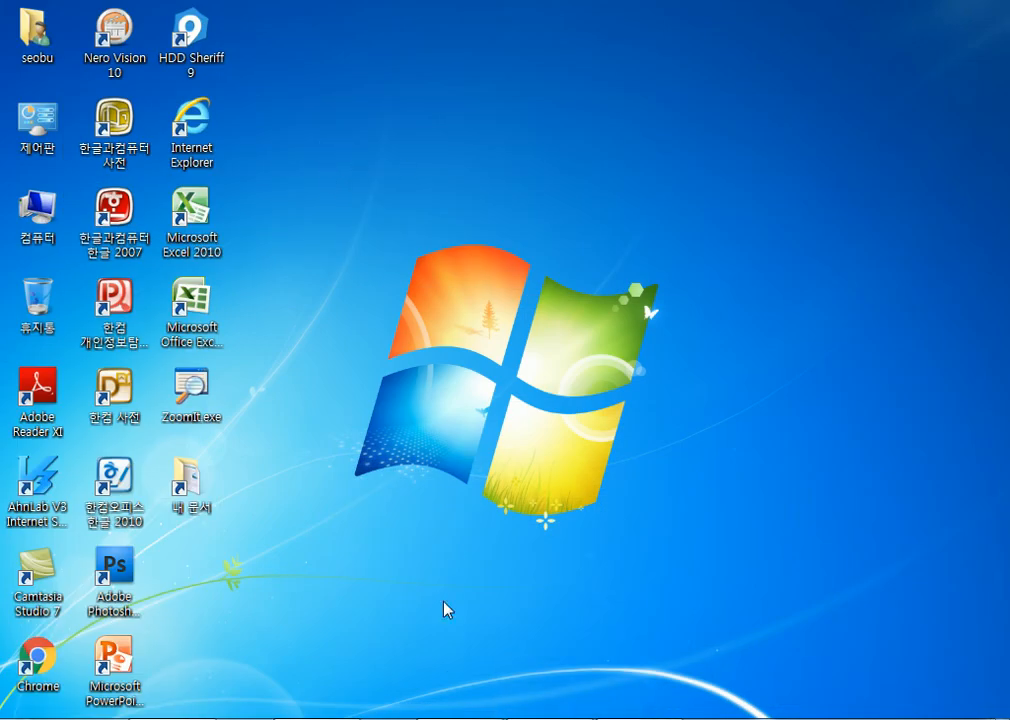
click(200, 719)
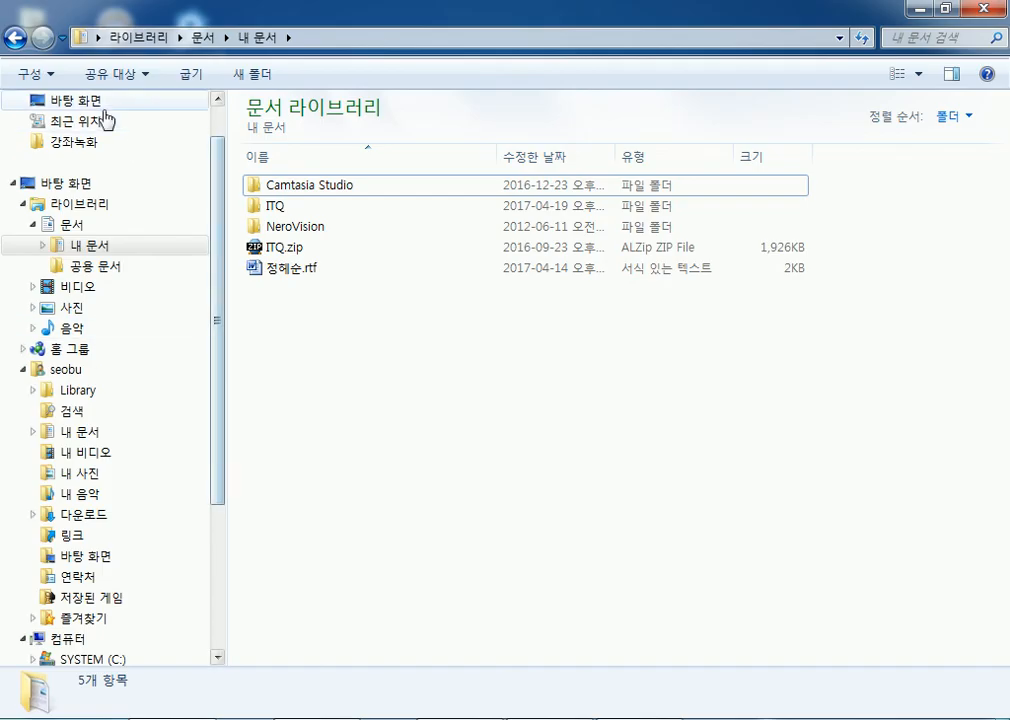
scroll(176, 119, up, 1)
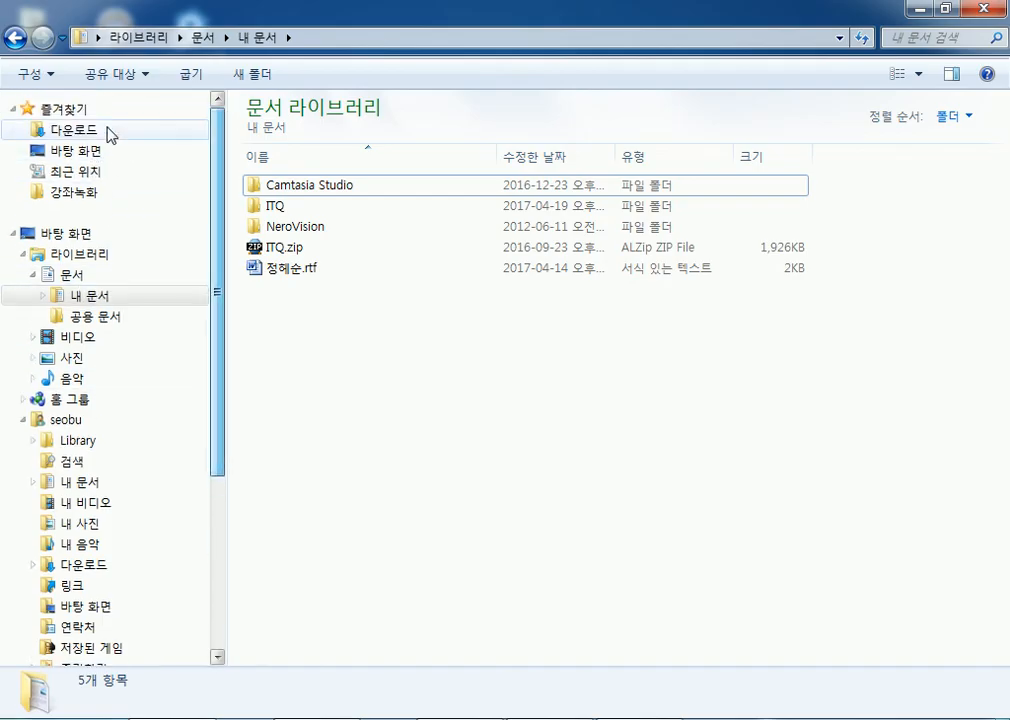
click(174, 128)
click(320, 284)
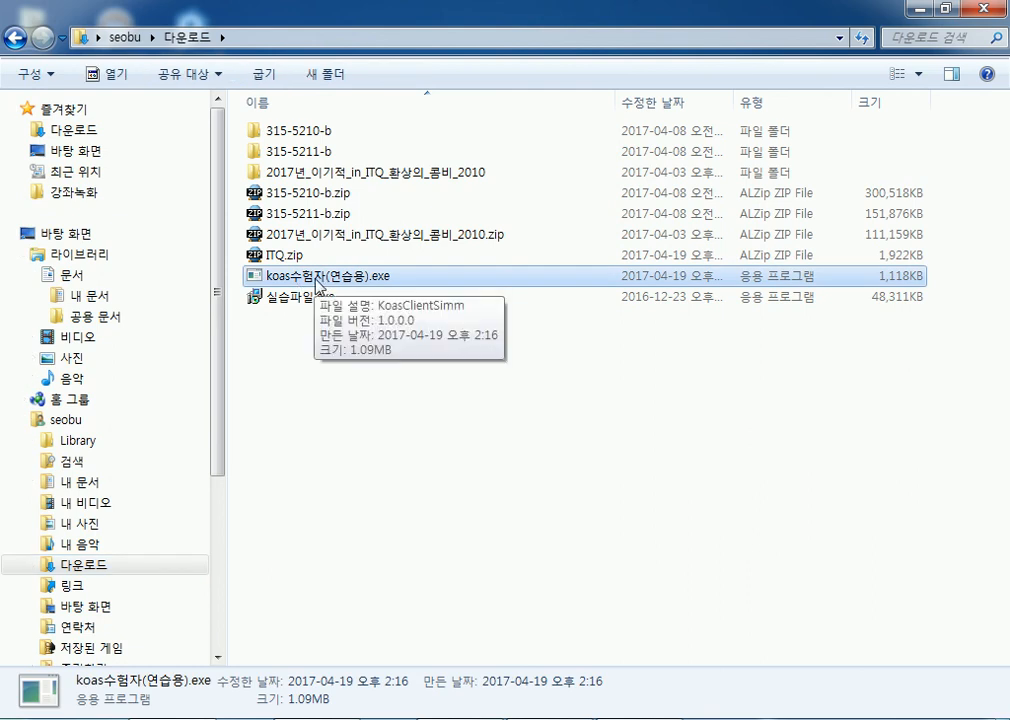
Run koas수험자(연습용).exe, allowing it past the unsigned-program security warning.
double_click(320, 284)
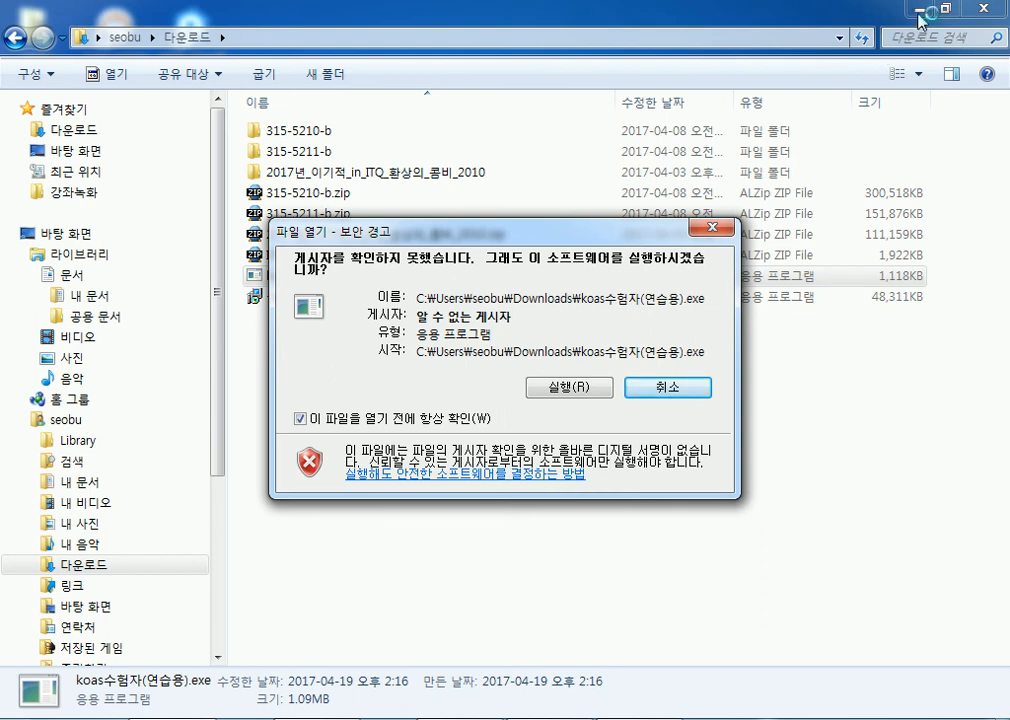
click(563, 390)
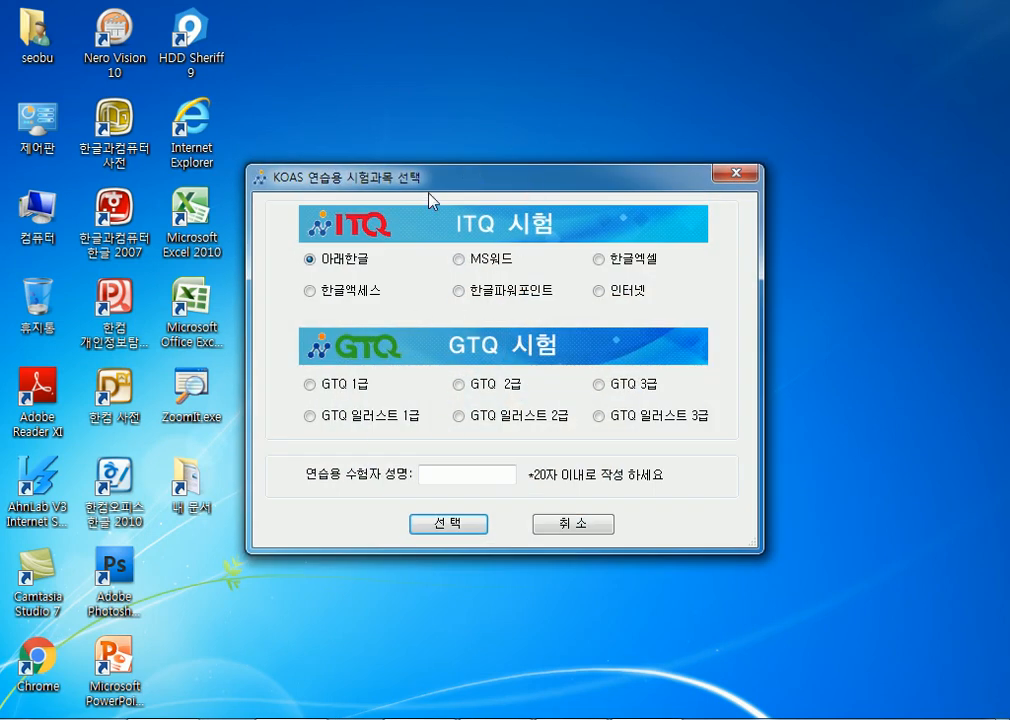
Choose the 한글엑셀 subject, enter the candidate's name, confirm, and move the registration window aside.
drag(354, 180, 554, 68)
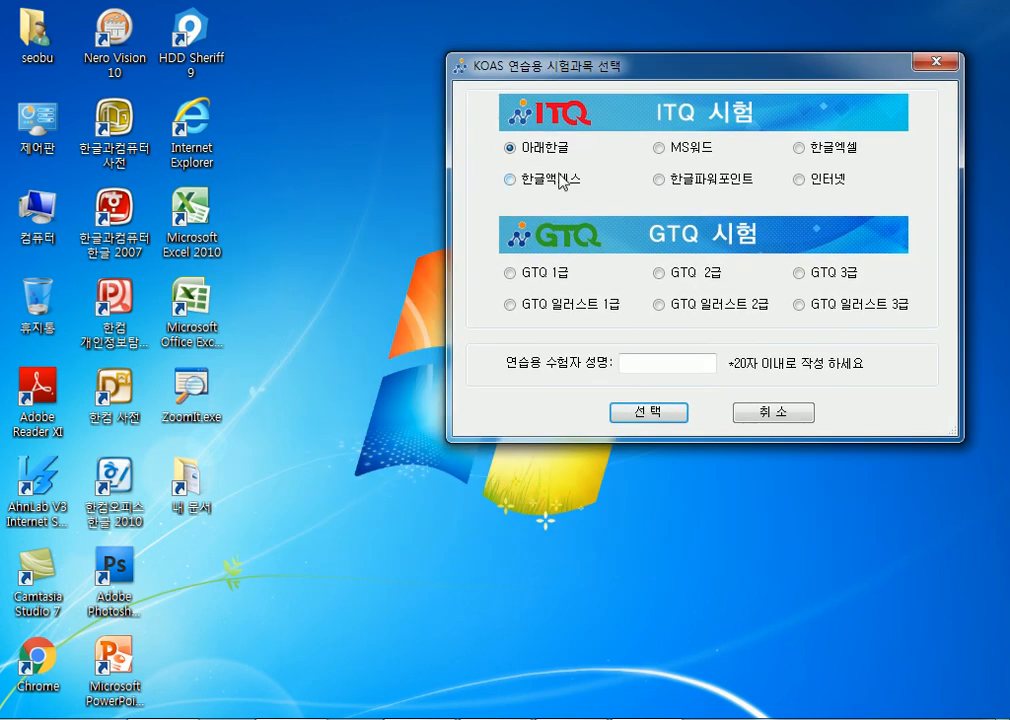
click(799, 148)
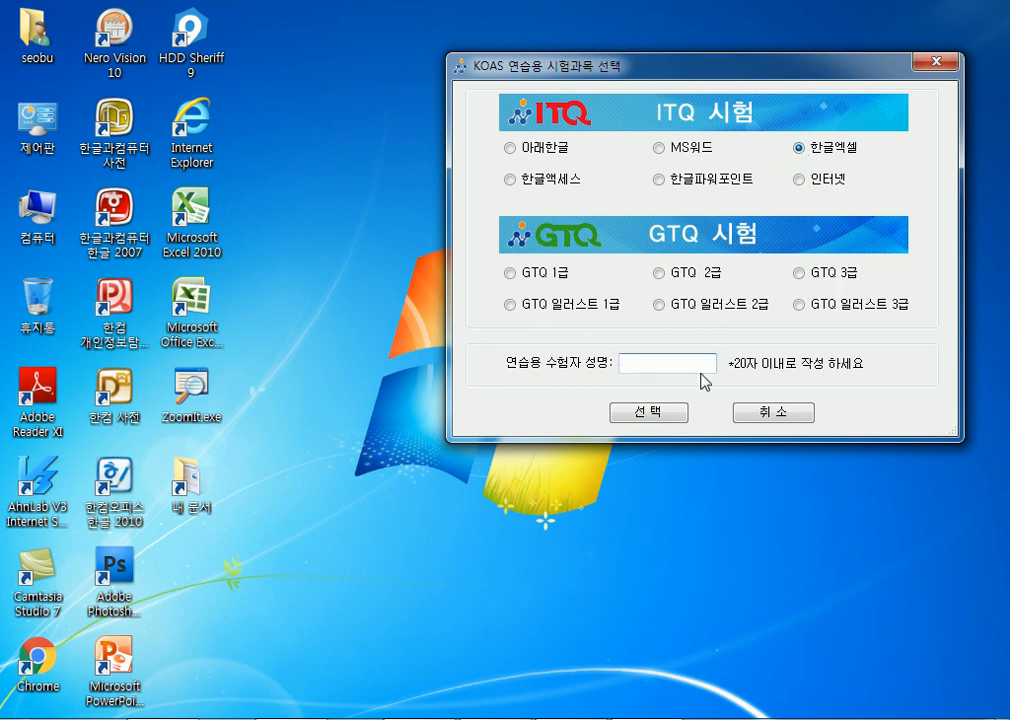
click(650, 413)
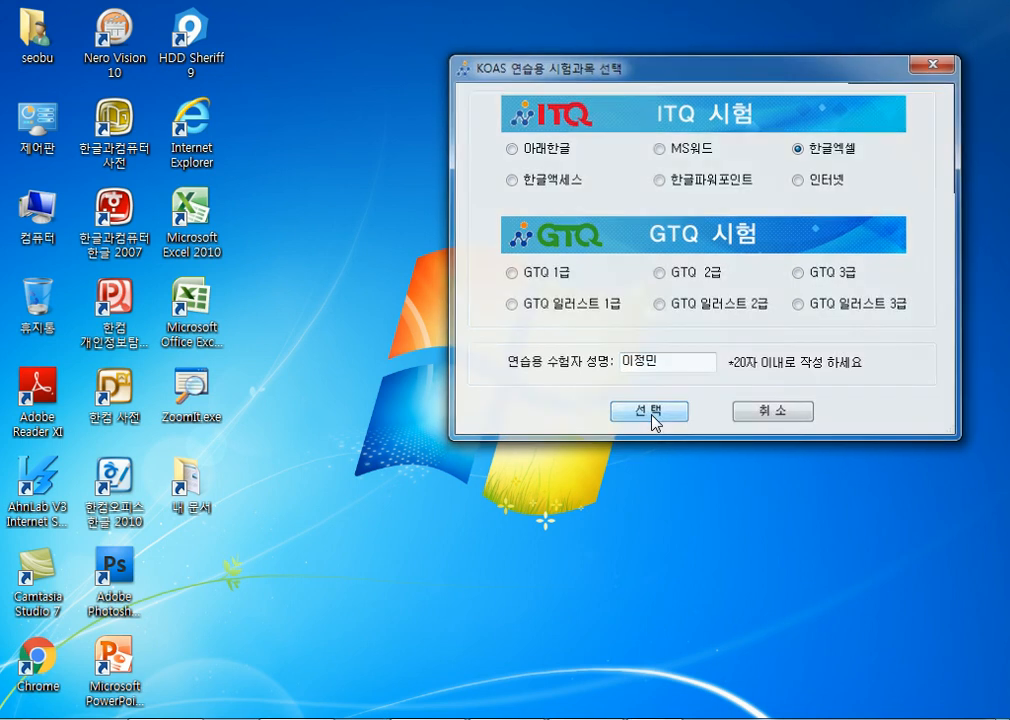
drag(481, 252, 542, 106)
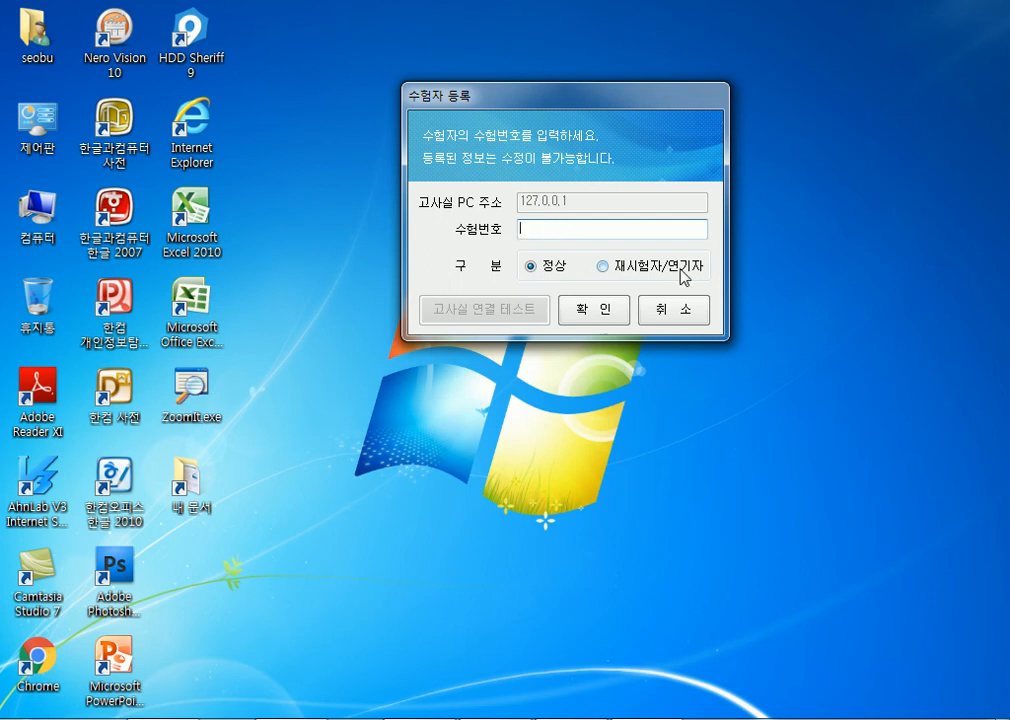
Register with the exam number, pick MS 오피스 2007 이상, and accept the details to start.
text(12345678)
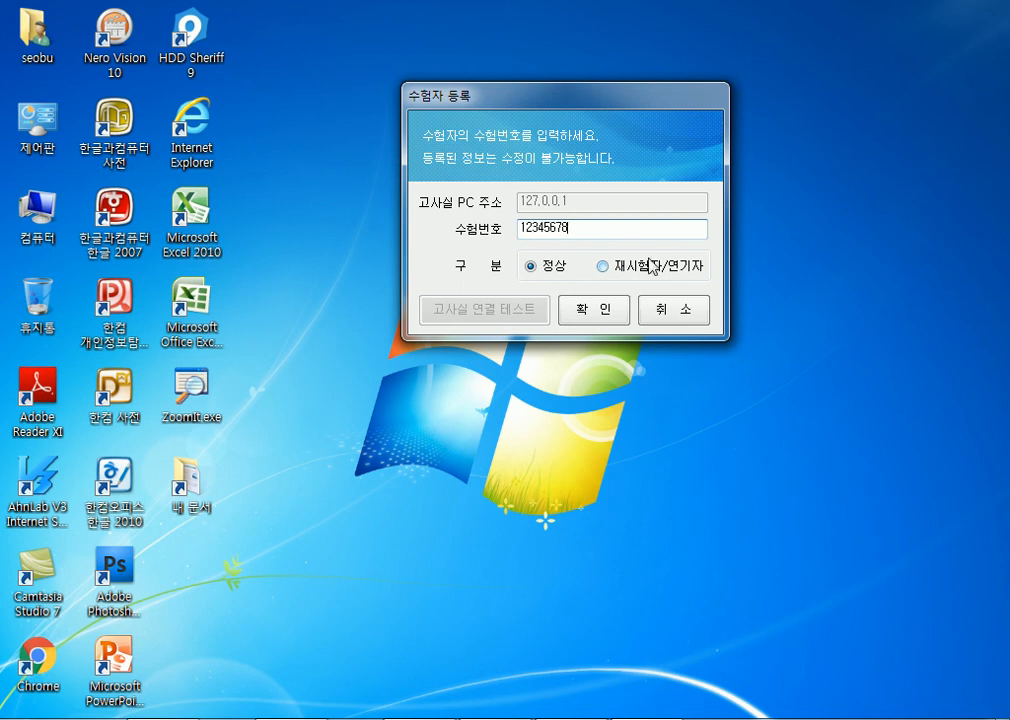
click(571, 314)
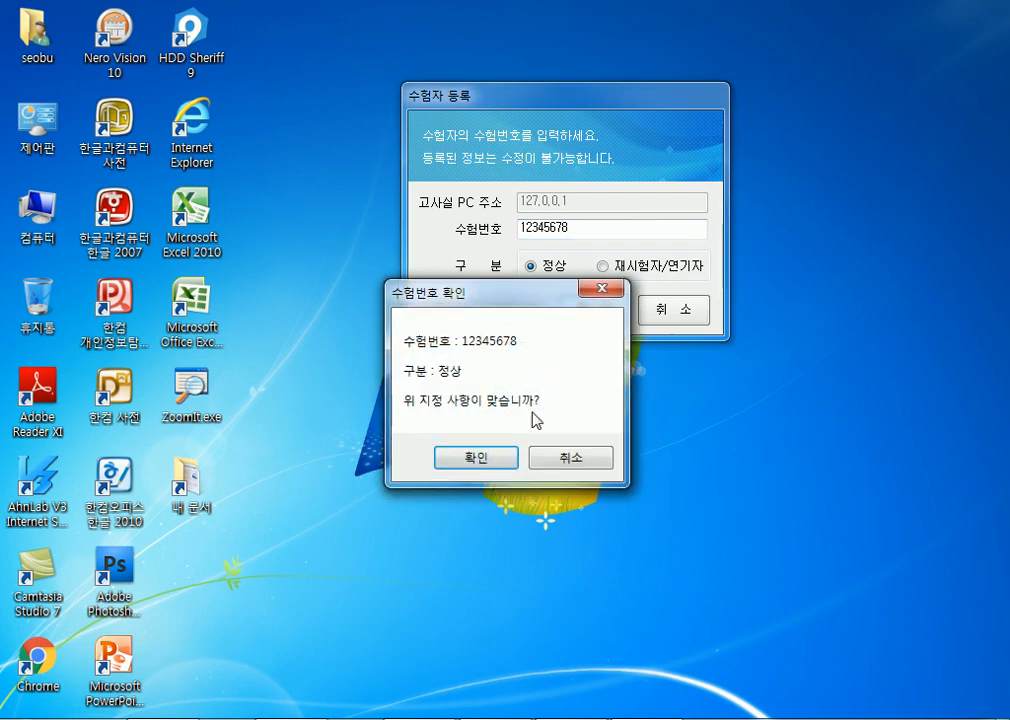
click(478, 458)
click(470, 386)
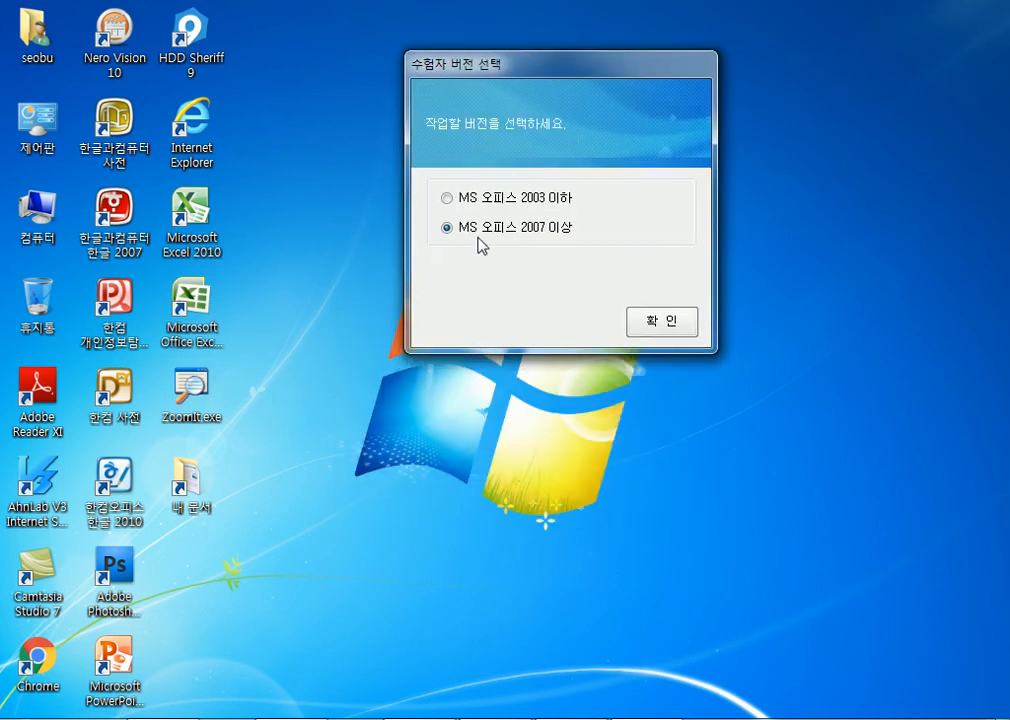
click(651, 330)
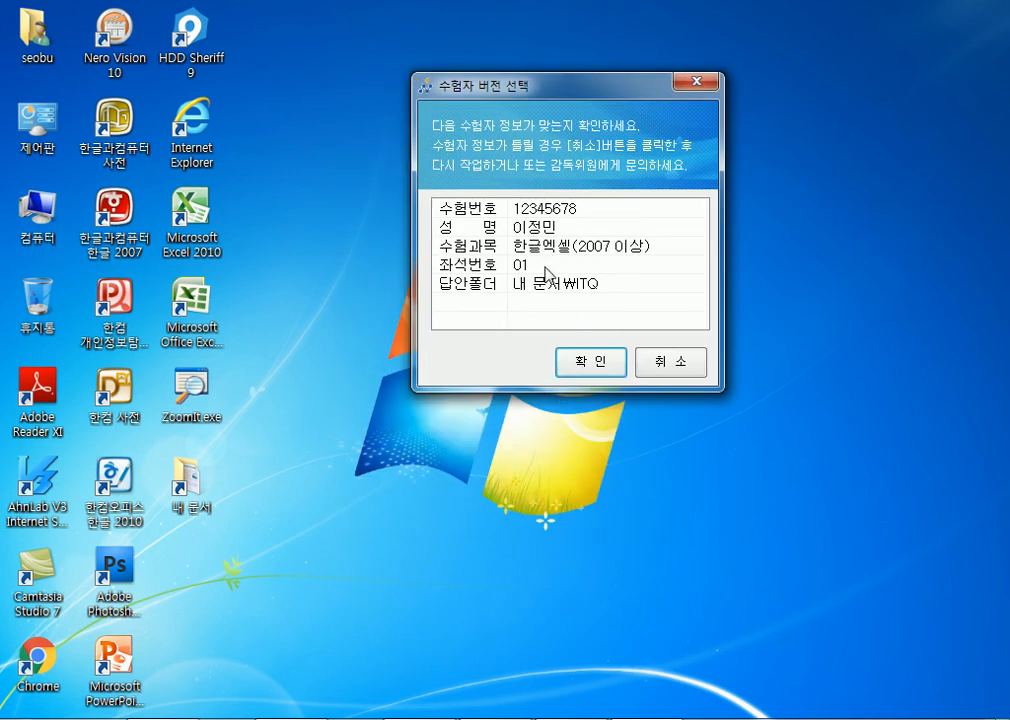
click(592, 364)
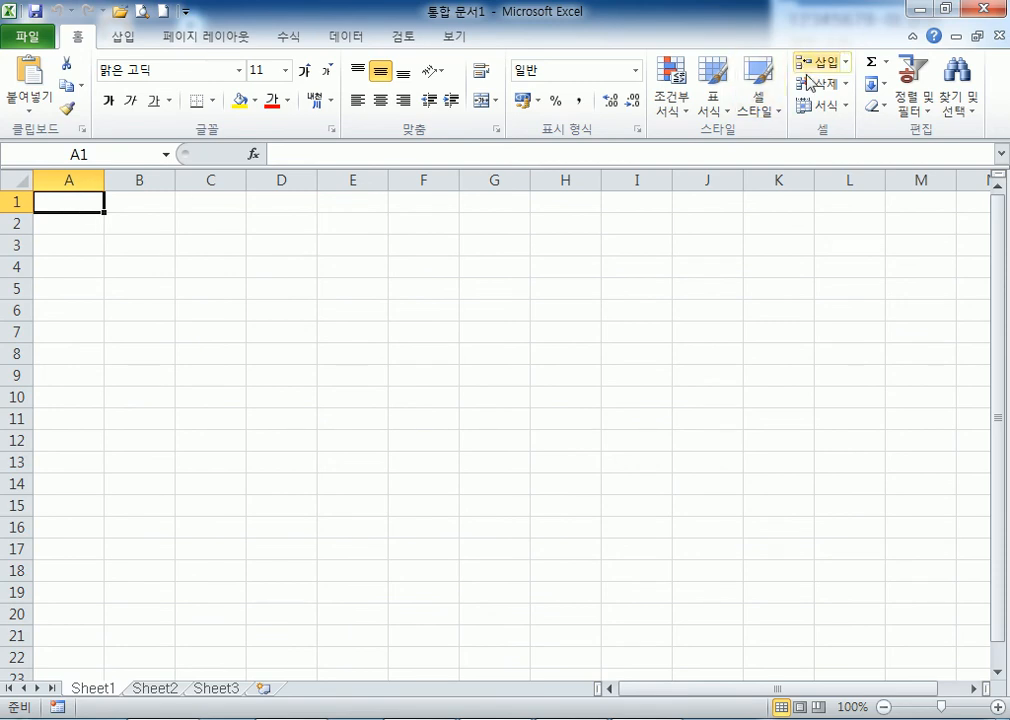
Minimize the blank Excel workbook 통합 문서1 so the desktop shows.
click(921, 12)
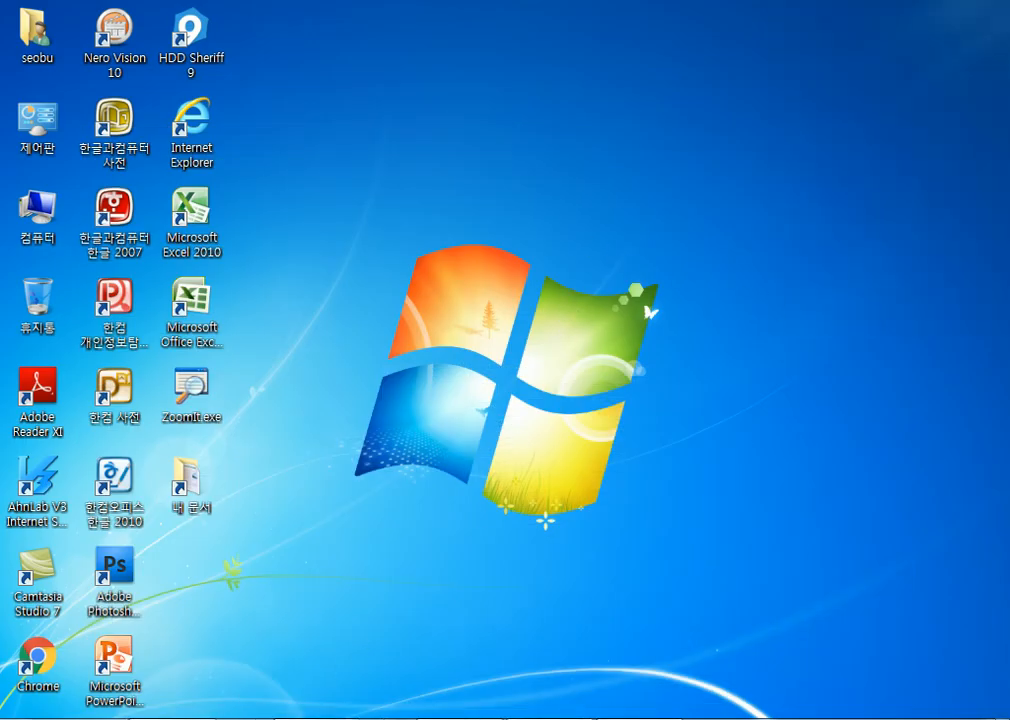
mouse_move(171, 718)
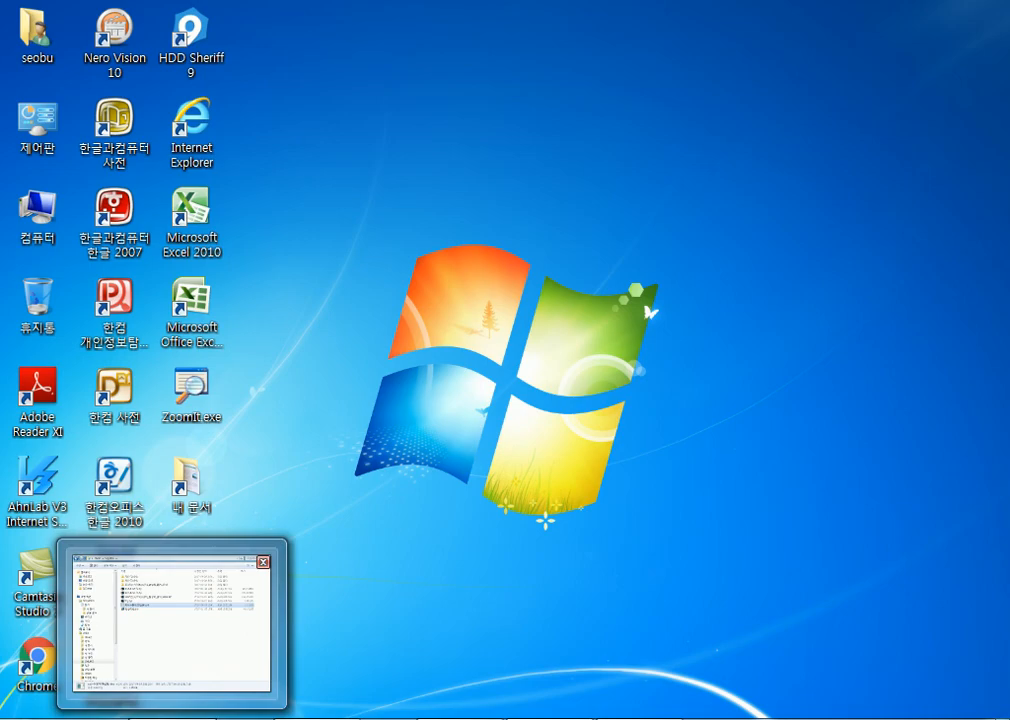
Restore Explorer, tidy the folder tree, and open the ITQ folder in 내 문서.
click(171, 716)
click(48, 273)
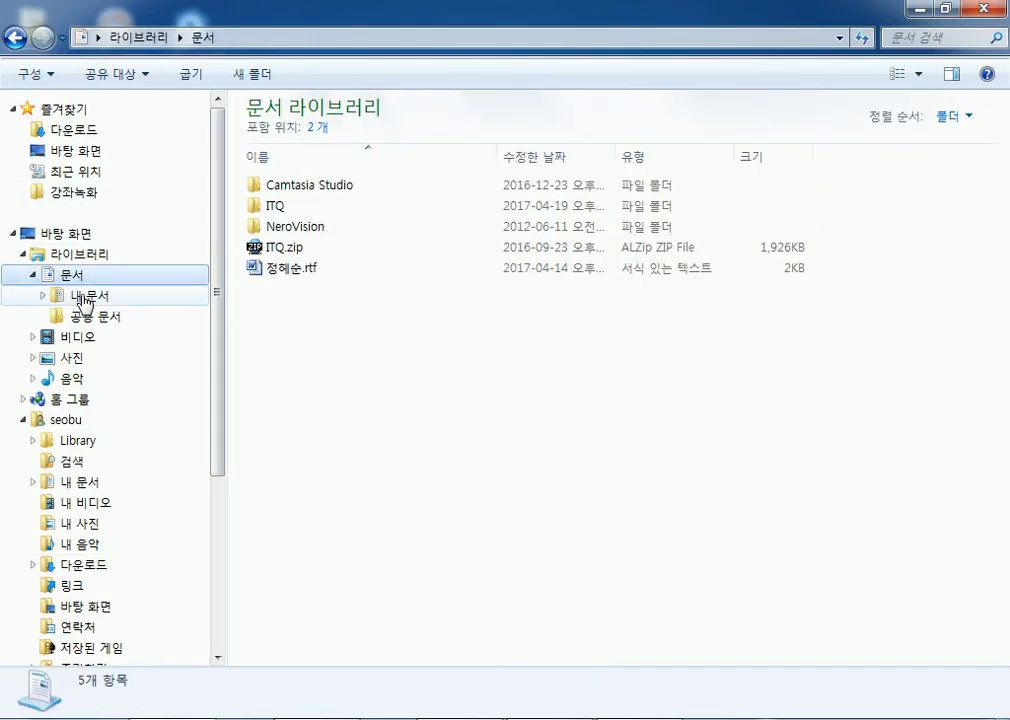
click(33, 276)
click(273, 207)
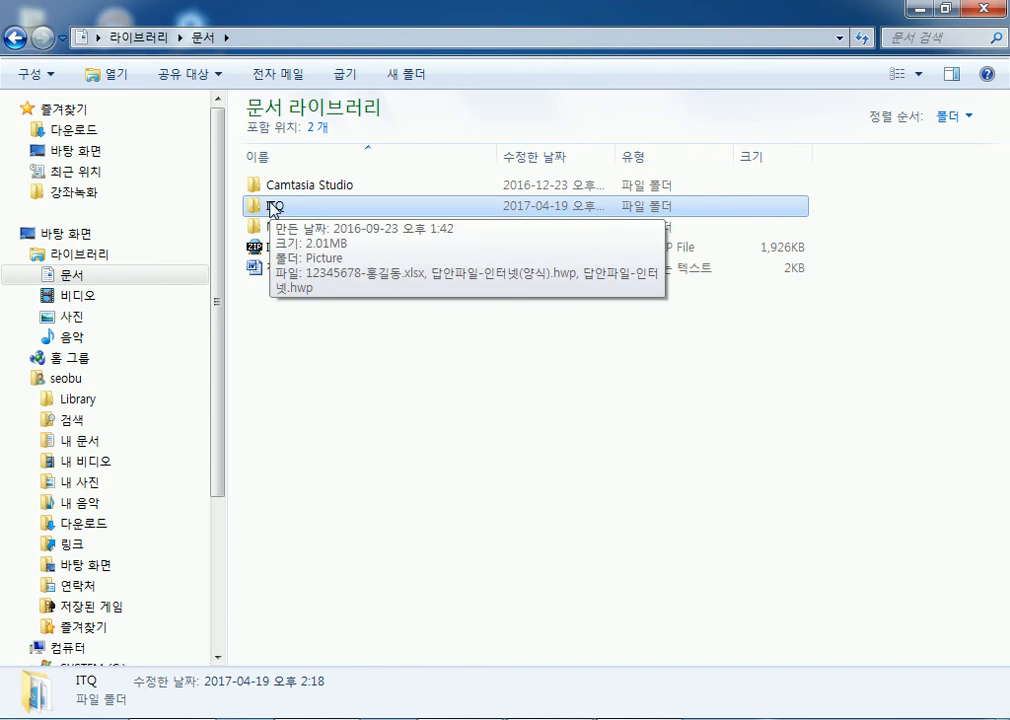
drag(218, 204, 205, 483)
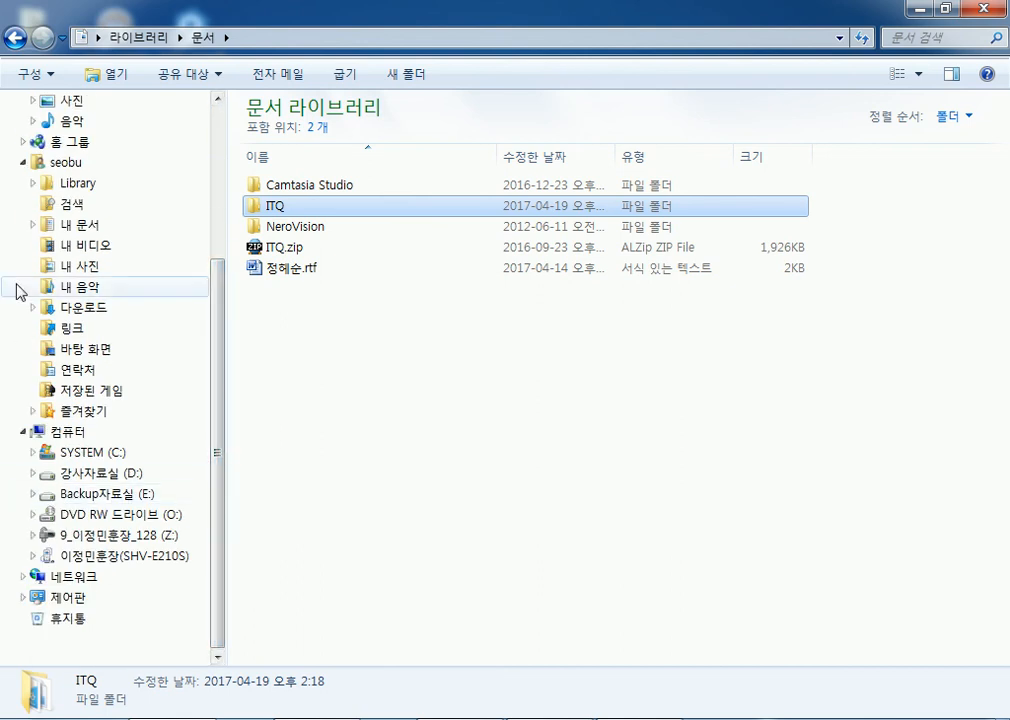
click(21, 164)
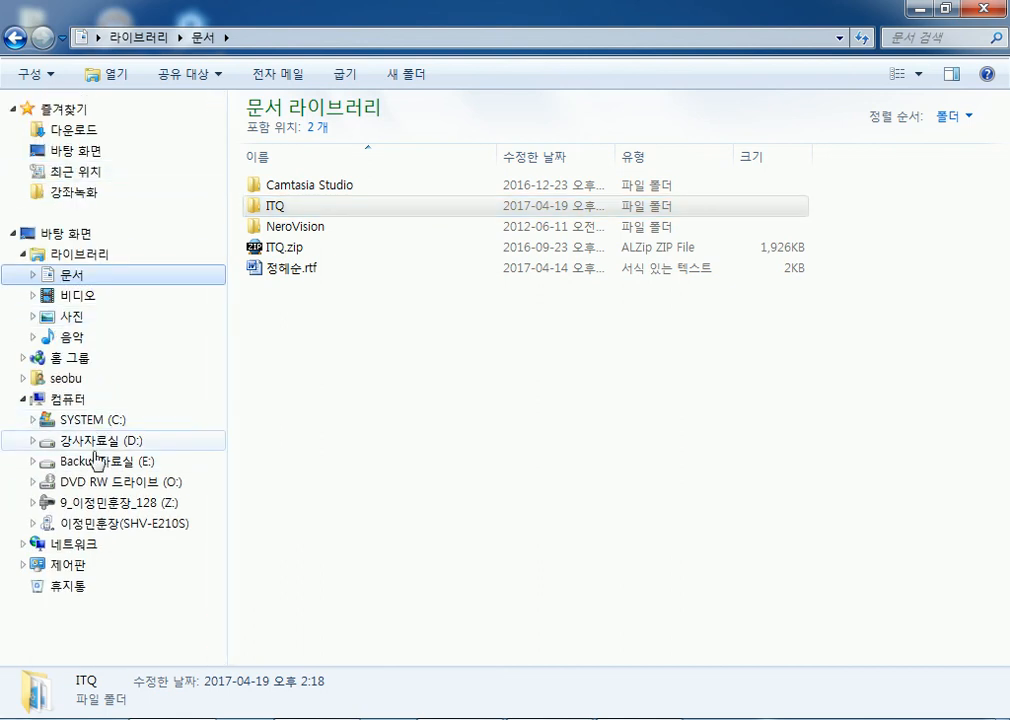
drag(270, 212, 311, 214)
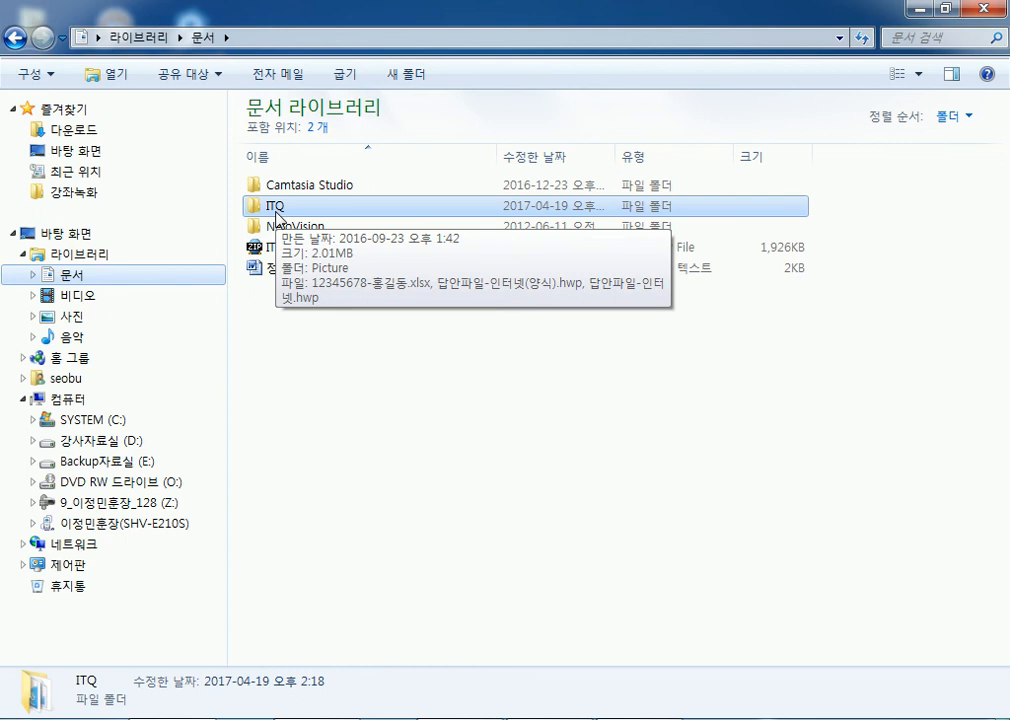
double_click(276, 212)
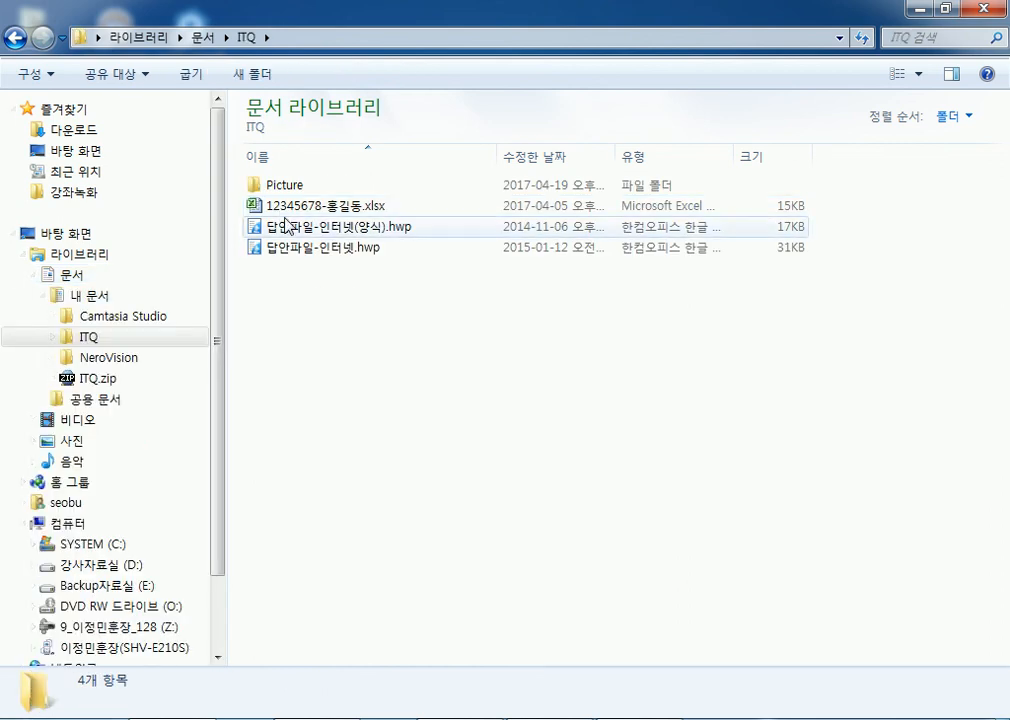
Look over ITQ's Picture folder and 답안파일-인터넷.hwp, reopen ITQ from 내 문서, then minimize.
click(281, 190)
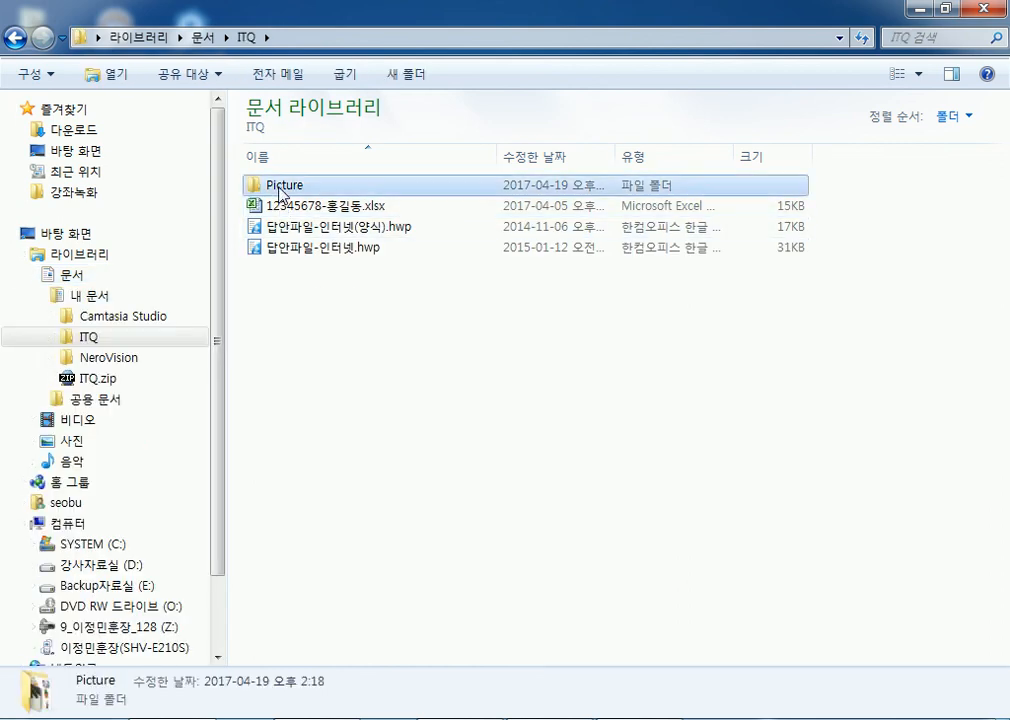
click(292, 250)
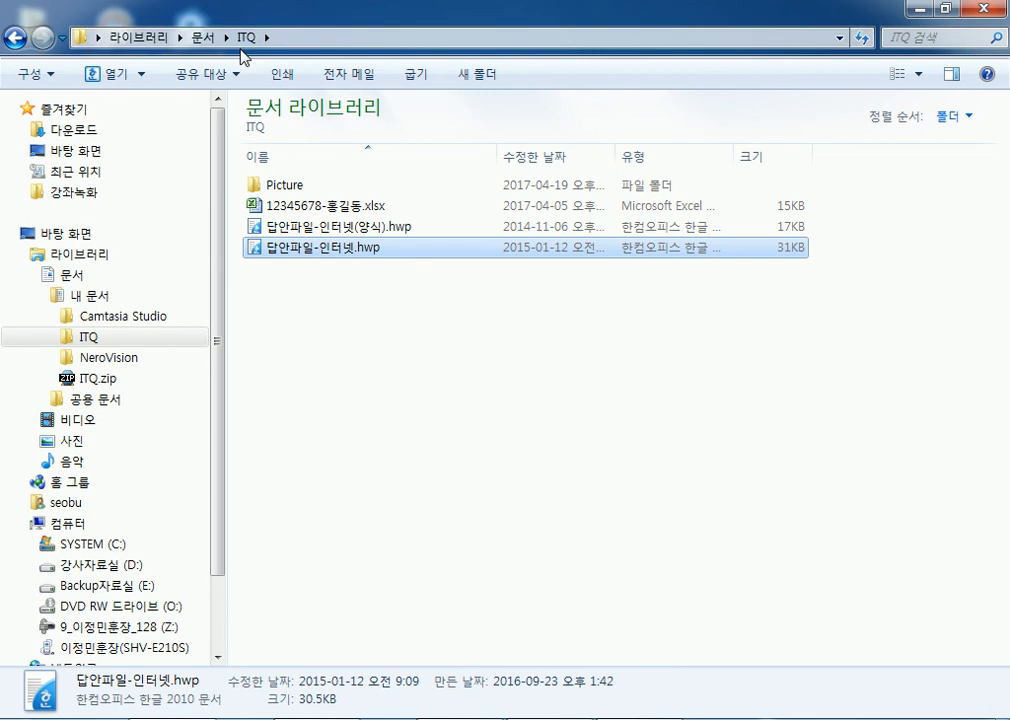
click(92, 296)
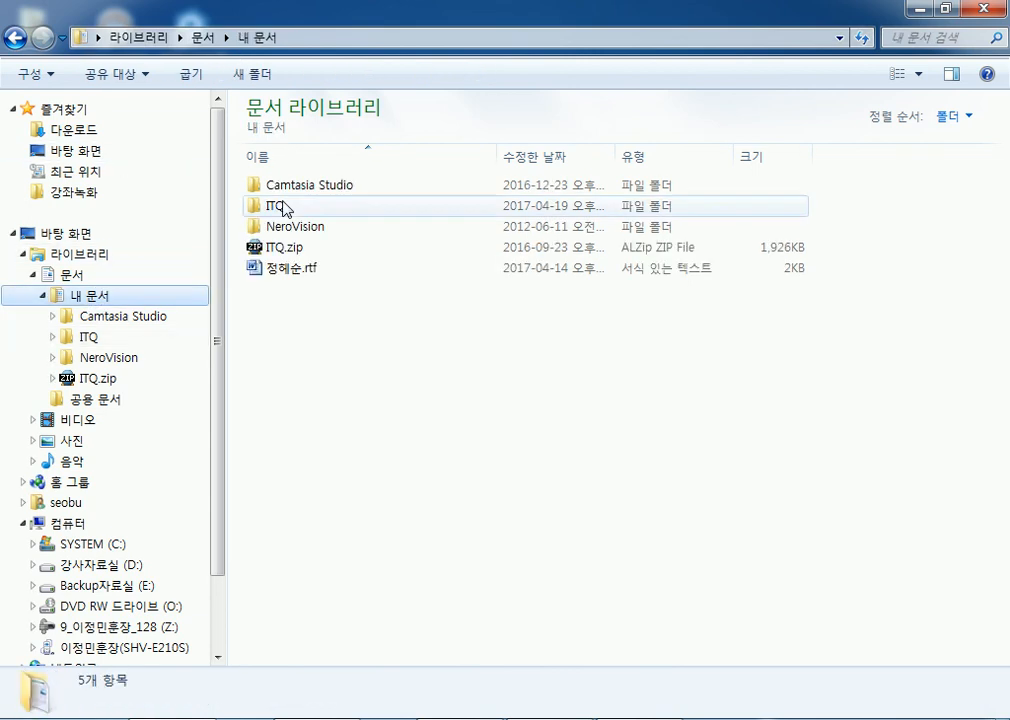
drag(276, 299, 449, 394)
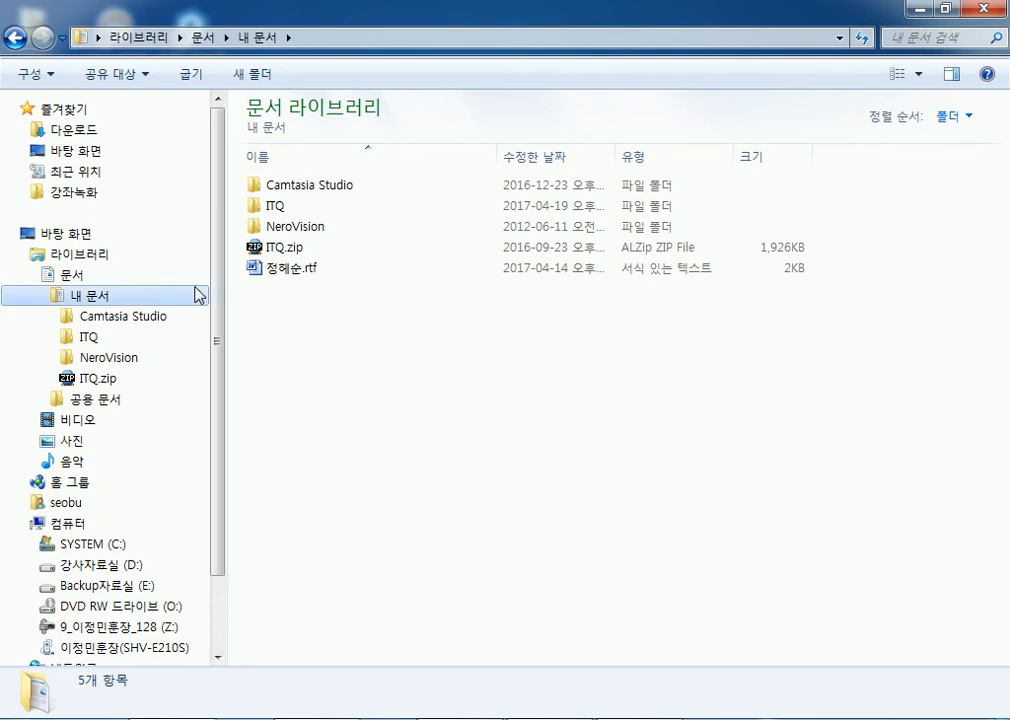
click(87, 338)
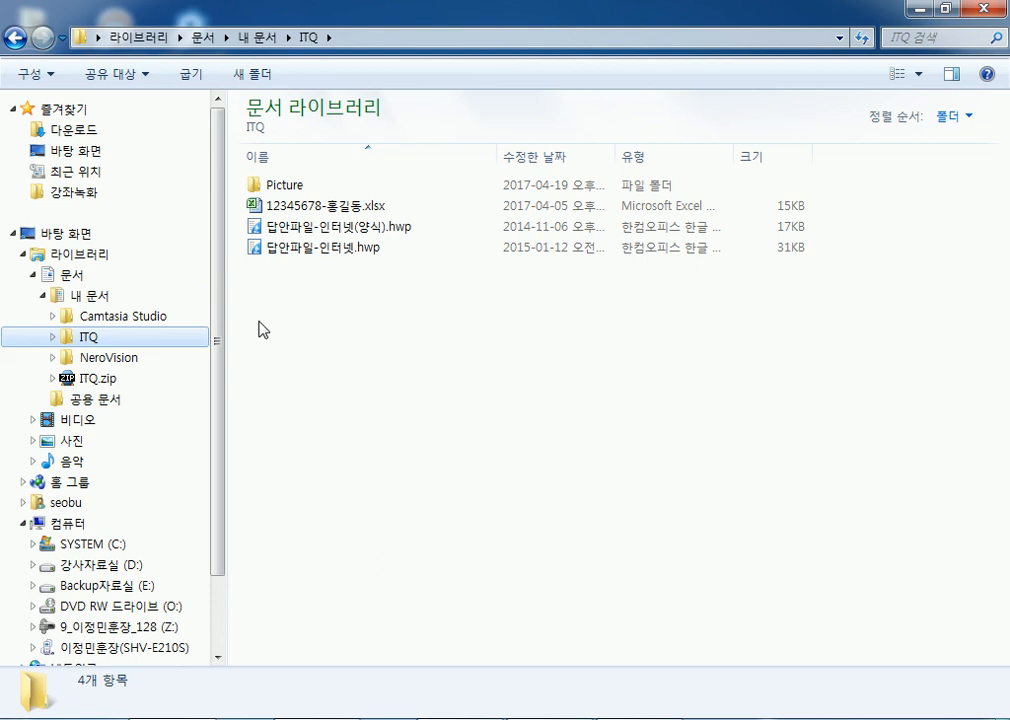
click(919, 10)
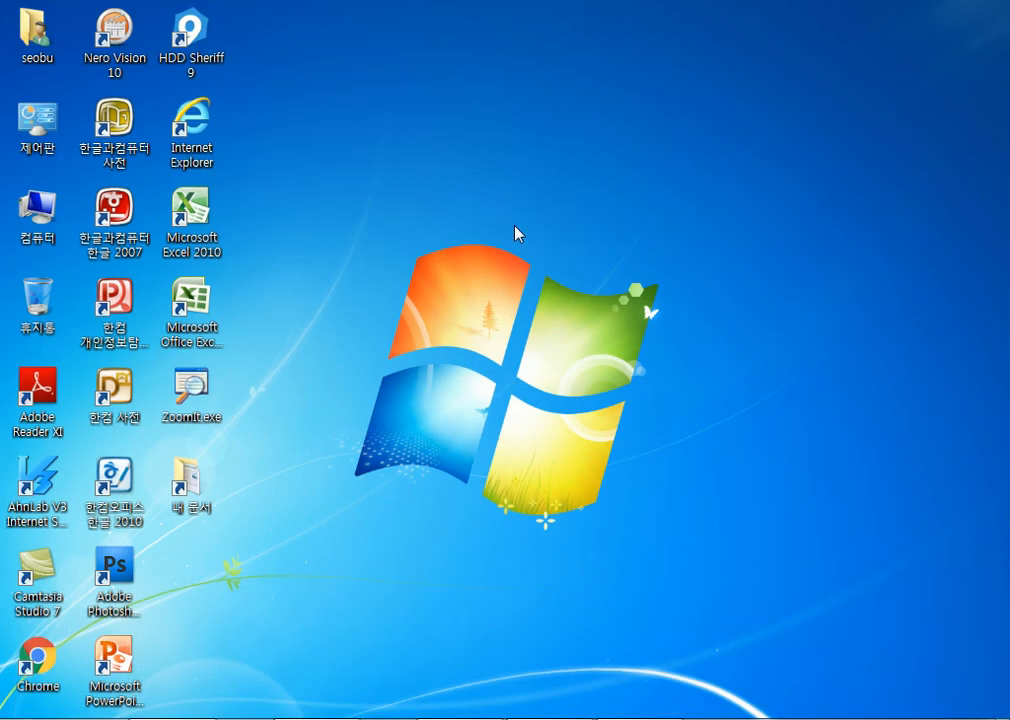
After 'ITQ수험자 프로그램', note that an ITQ folder must exist in 내문서 and answers be saved there.
click(532, 718)
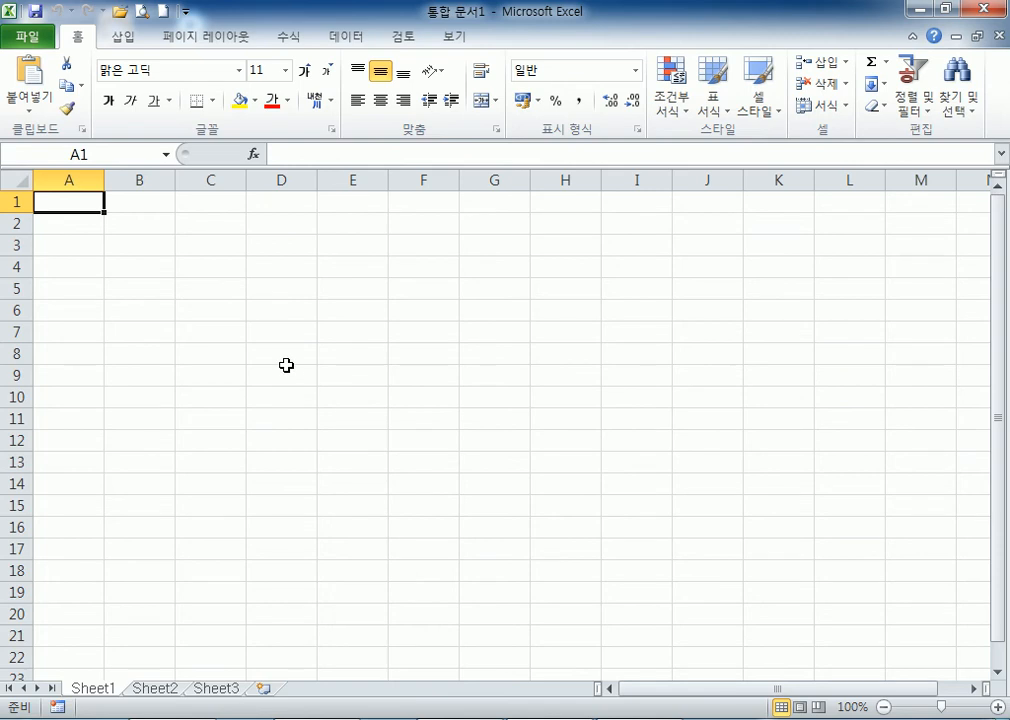
click(490, 718)
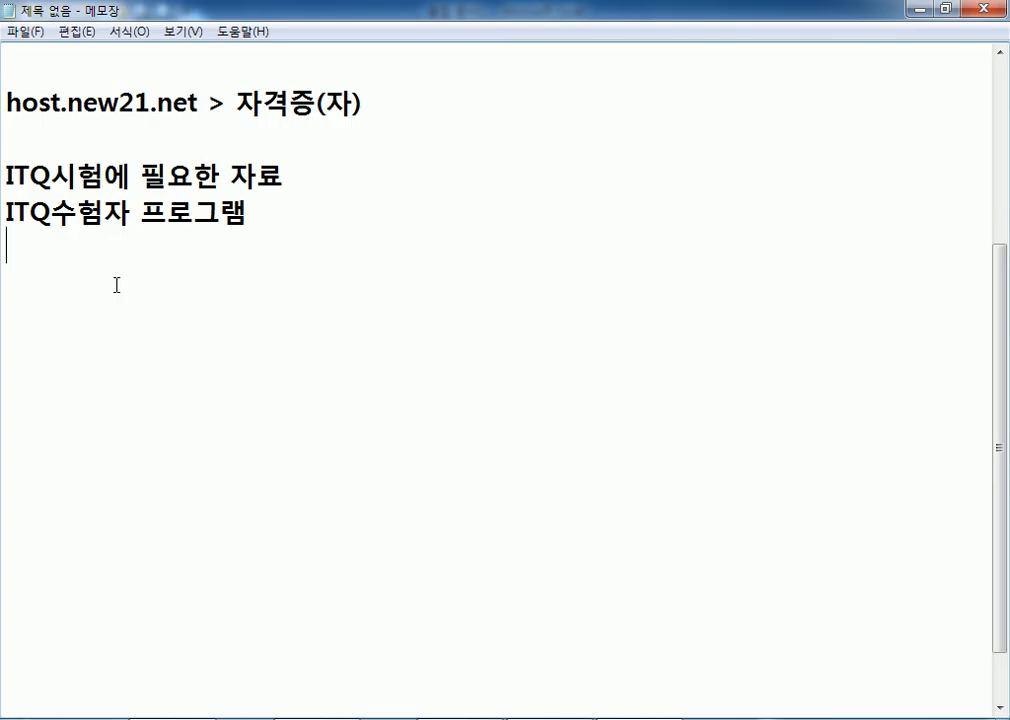
click(335, 220)
text(> ㄴ애)
key(BackSpace)
key(BackSpace)
key(BackSpace)
text(내문서)
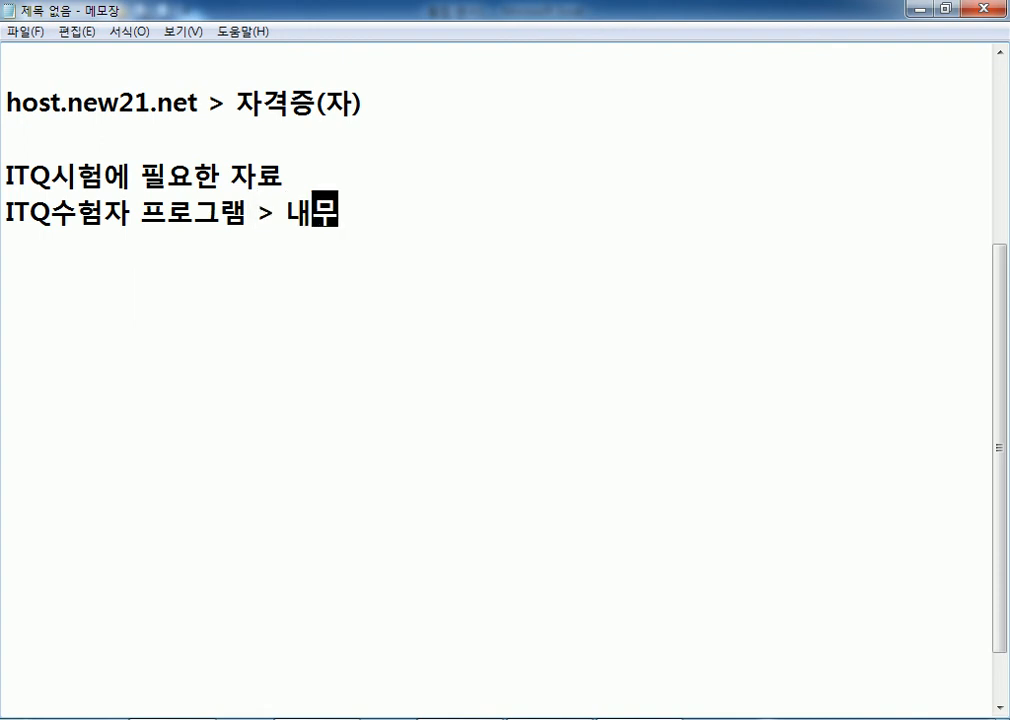
text( 안)
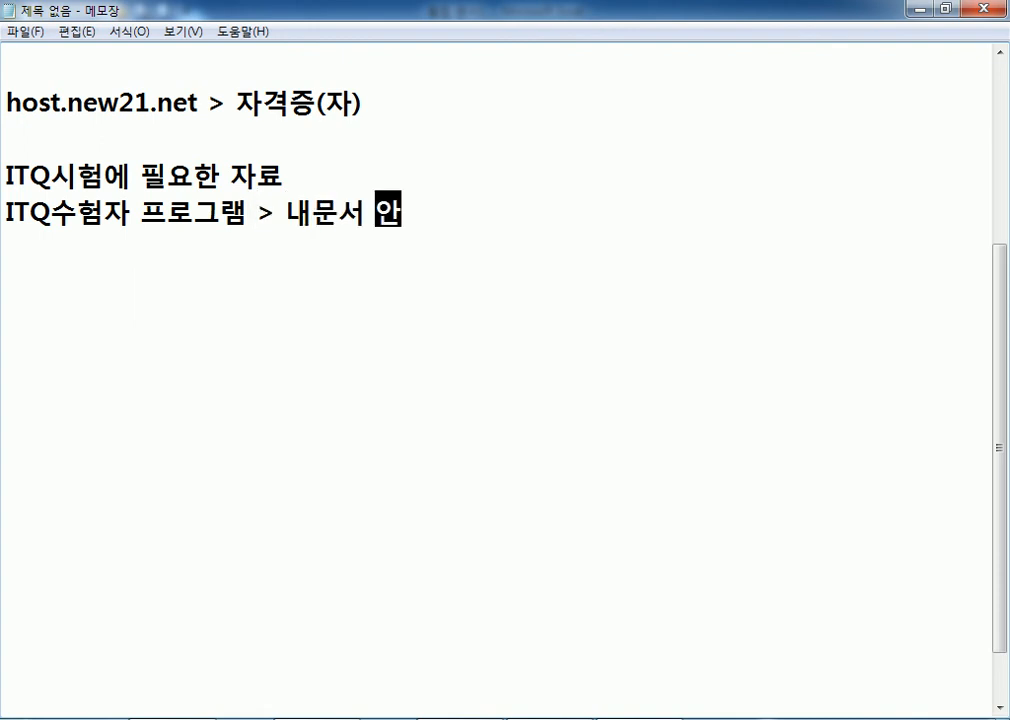
text(에 ITQ )
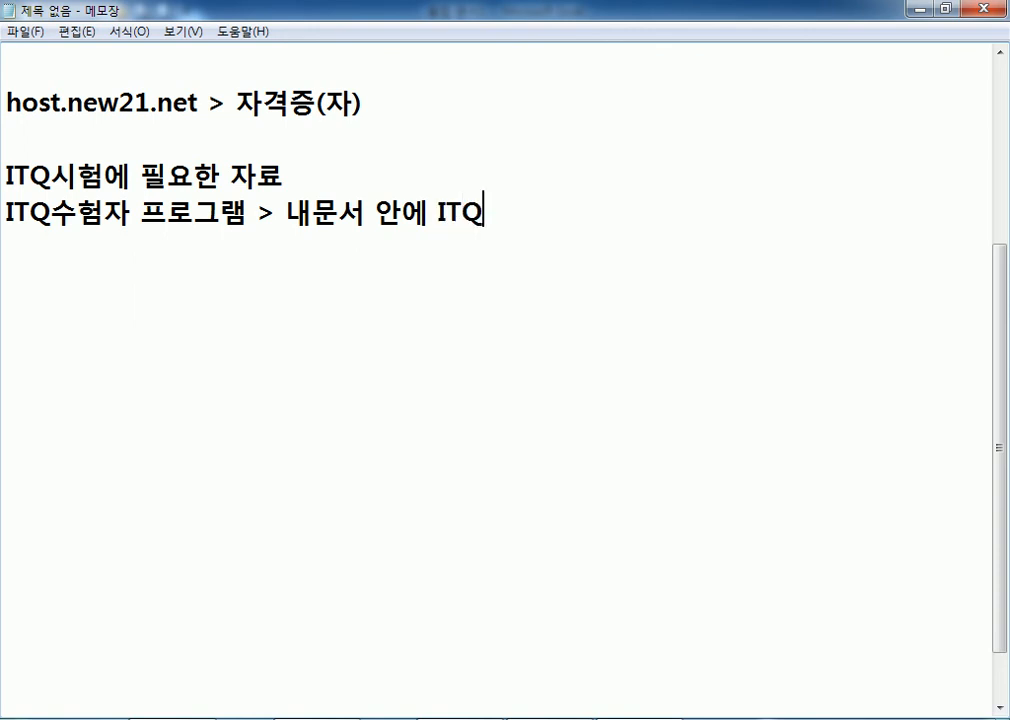
text(폴더가)
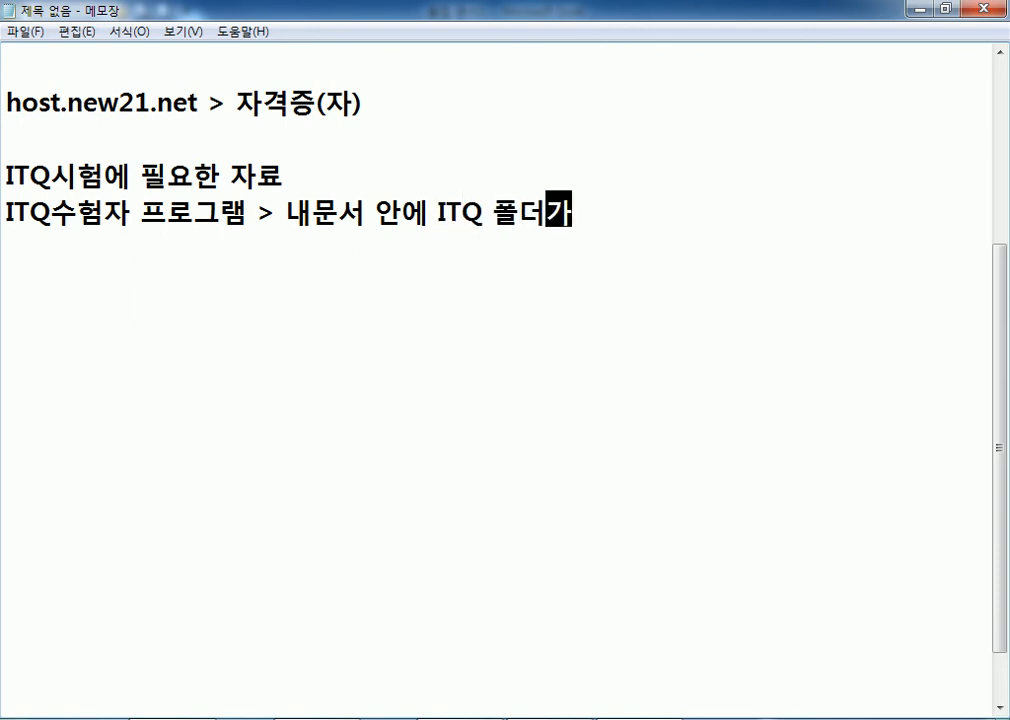
text( 반드시 있어야만)
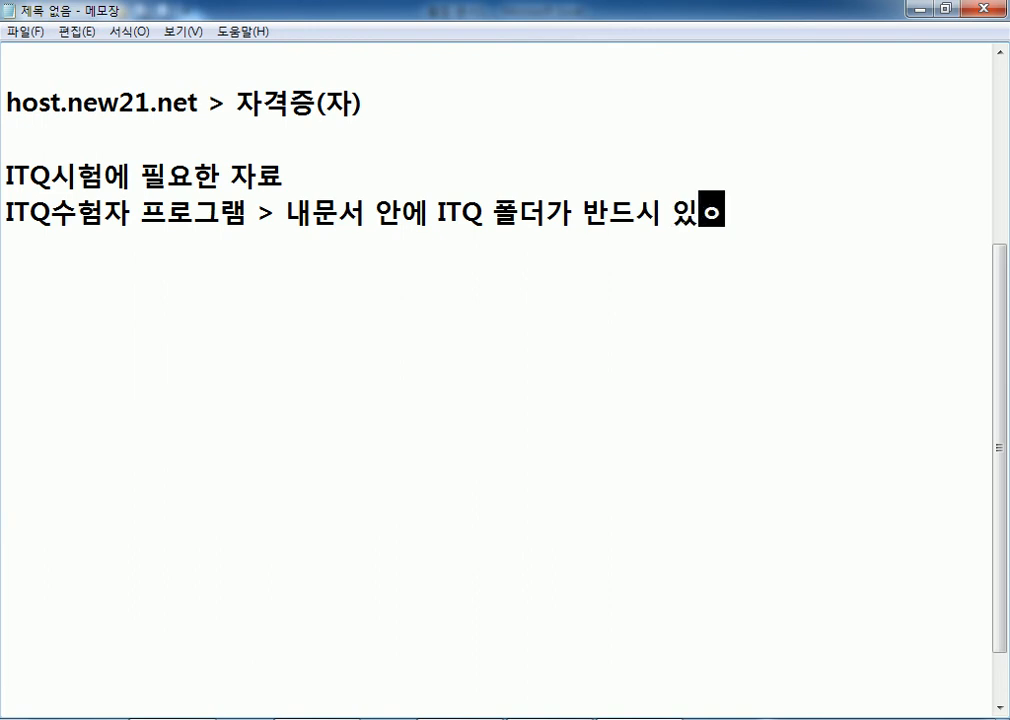
text( 되고, 그곳에 )
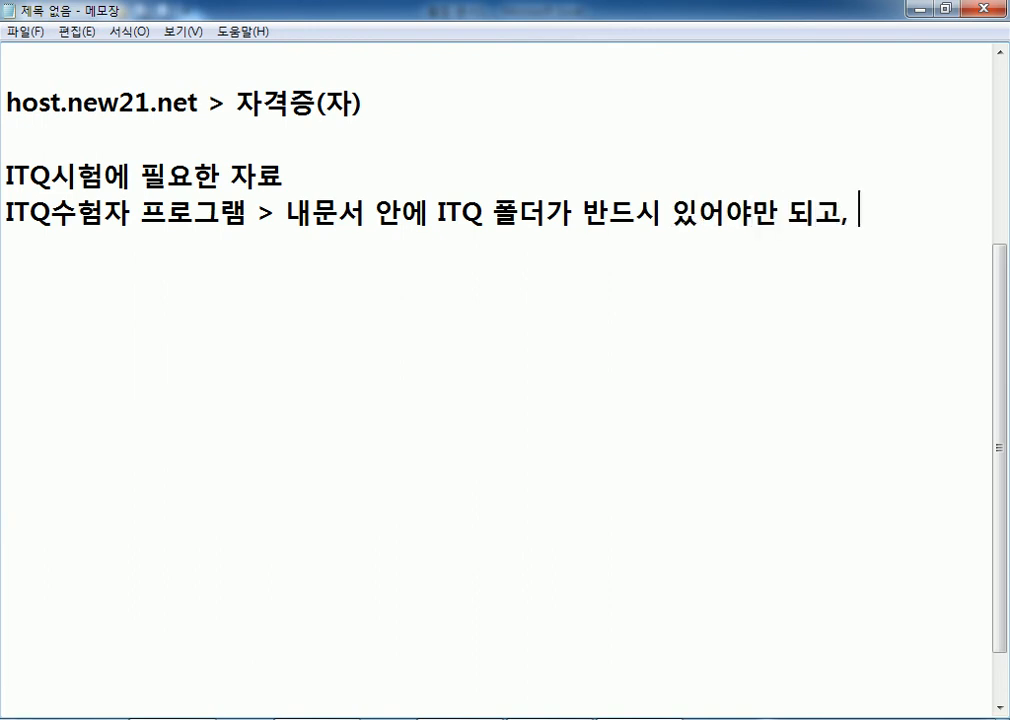
text(저장을 바늠)
key(BackSpace)
key(BackSpace)
key(BackSpace)
key(BackSpace)
text(반드히)
key(BackSpace)
key(BackSpace)
text(시 해야만 한다.)
key(Return)
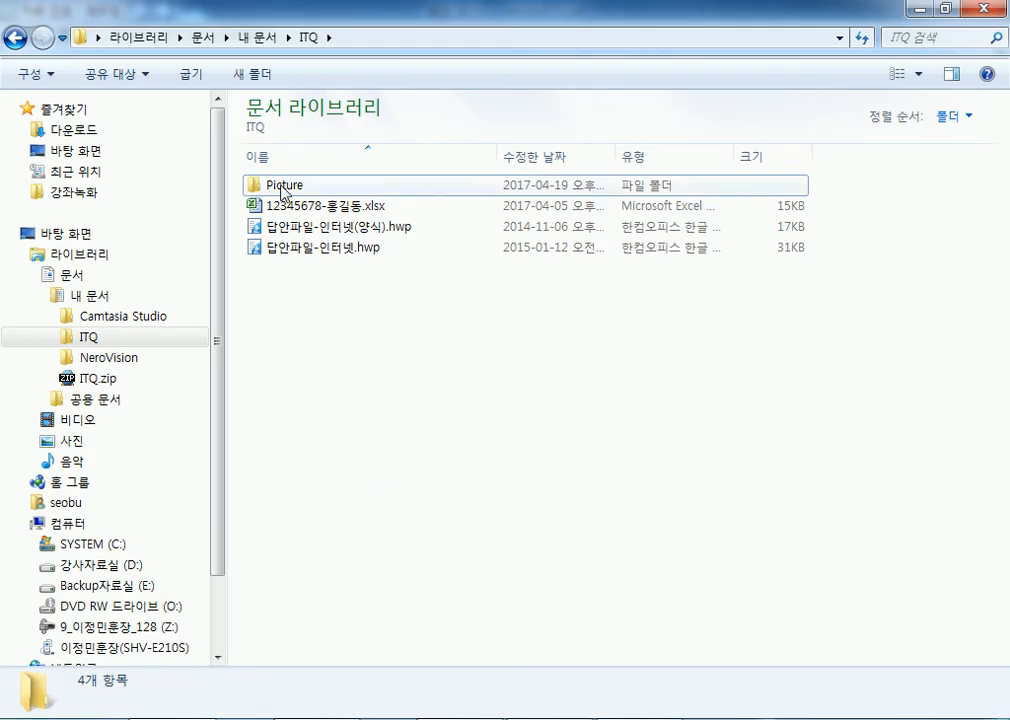
Open ITQ's Picture folder, select its image files, and bring up the GE03-11C.pdf exam sheet.
double_click(282, 189)
drag(381, 442, 230, 182)
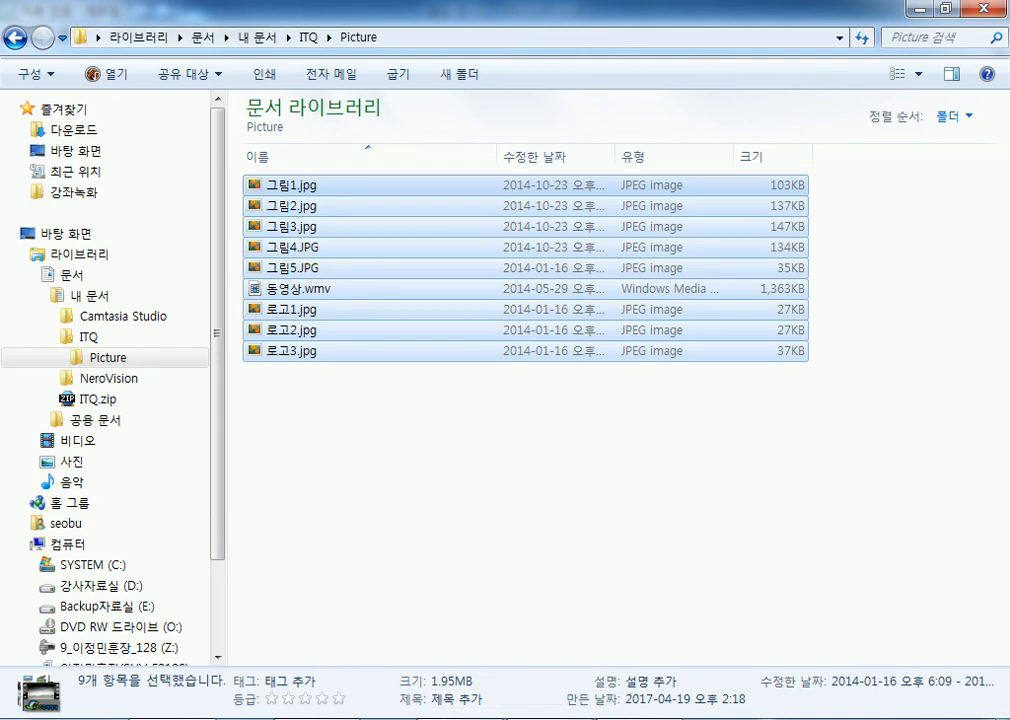
mouse_move(316, 718)
click(316, 645)
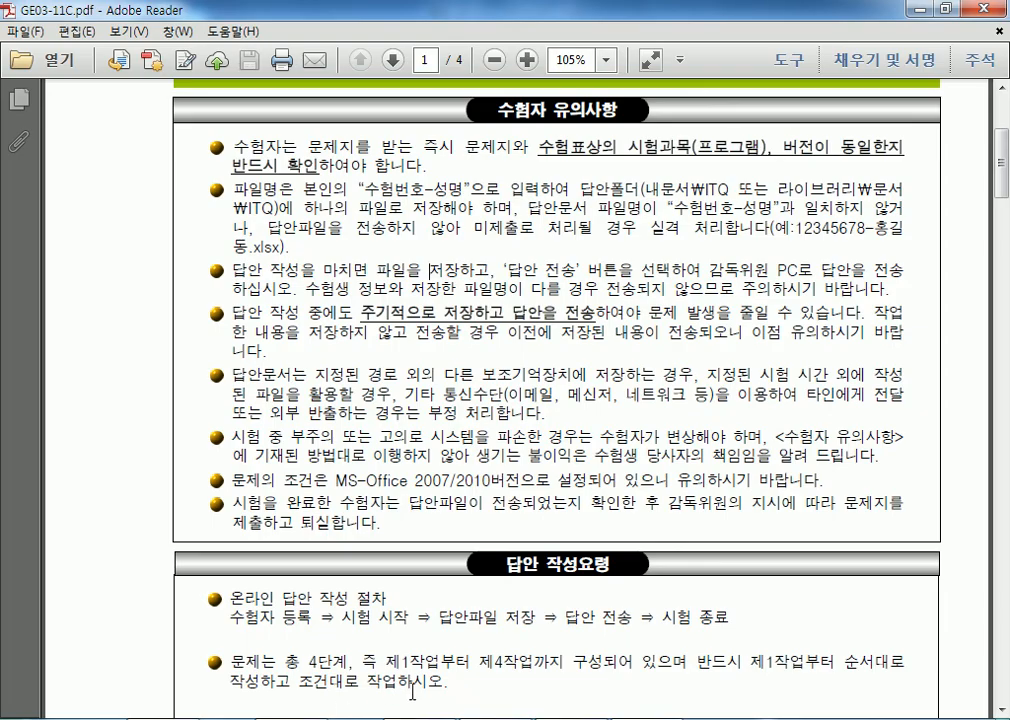
Highlight the My Documents ITQ answer-folder path and the 수험번호-성명 file naming rule.
drag(642, 186, 680, 185)
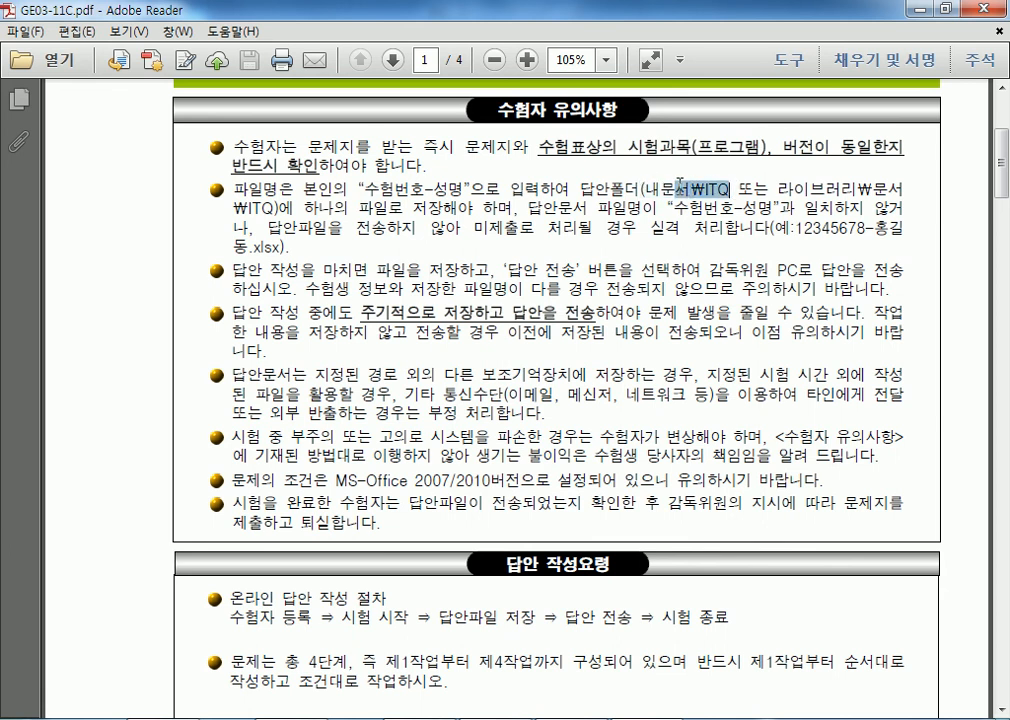
drag(778, 185, 905, 186)
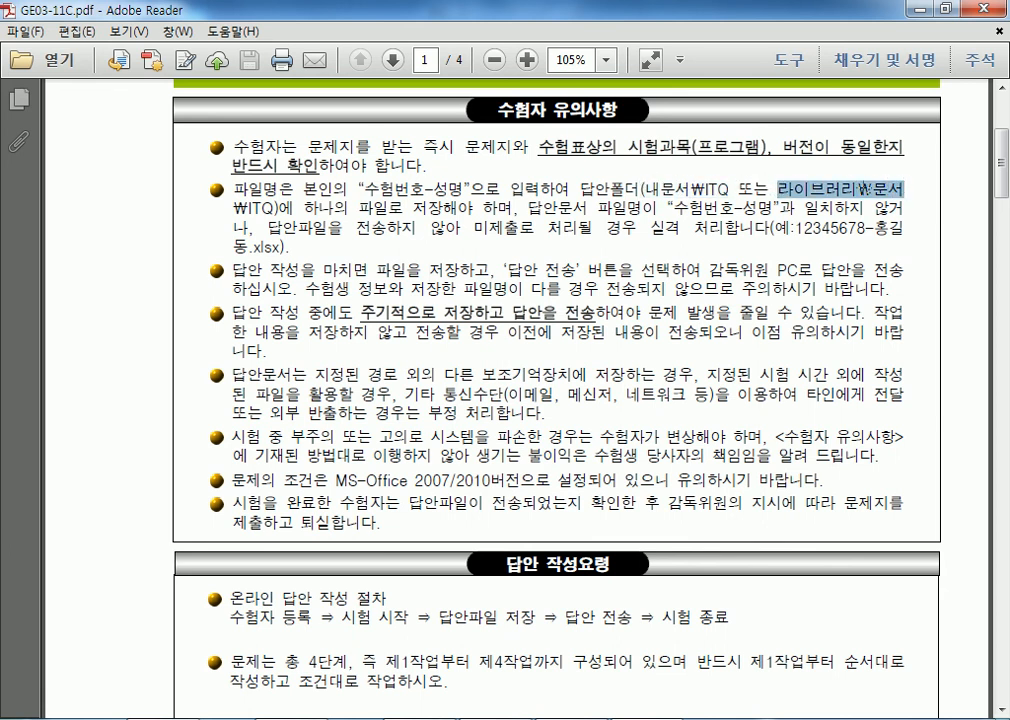
drag(277, 208, 249, 208)
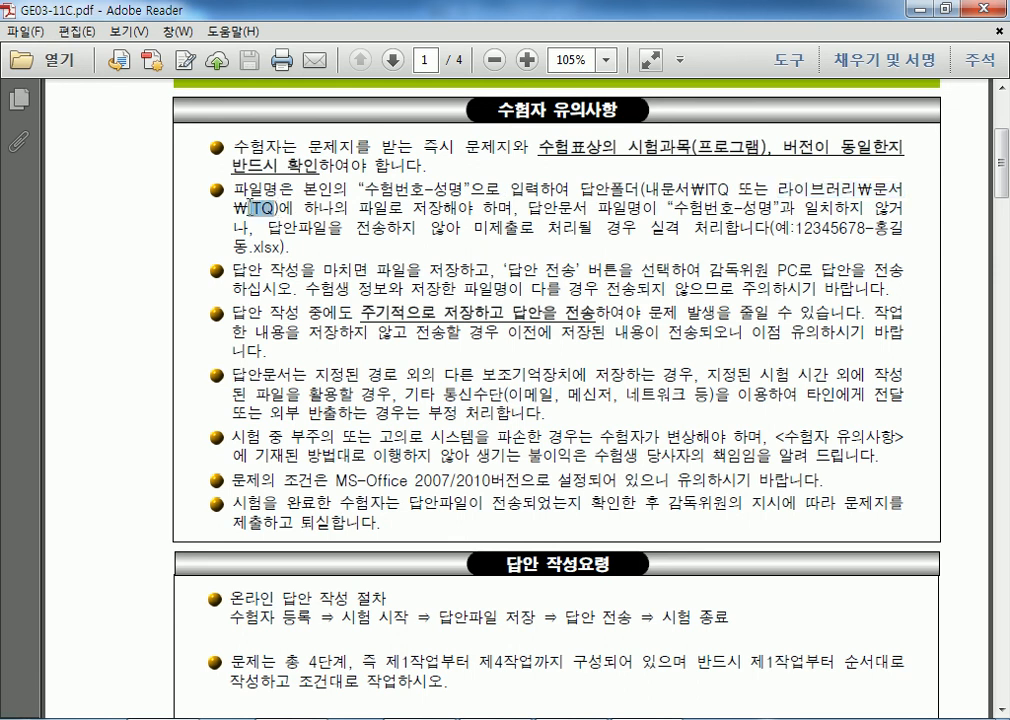
drag(372, 187, 570, 188)
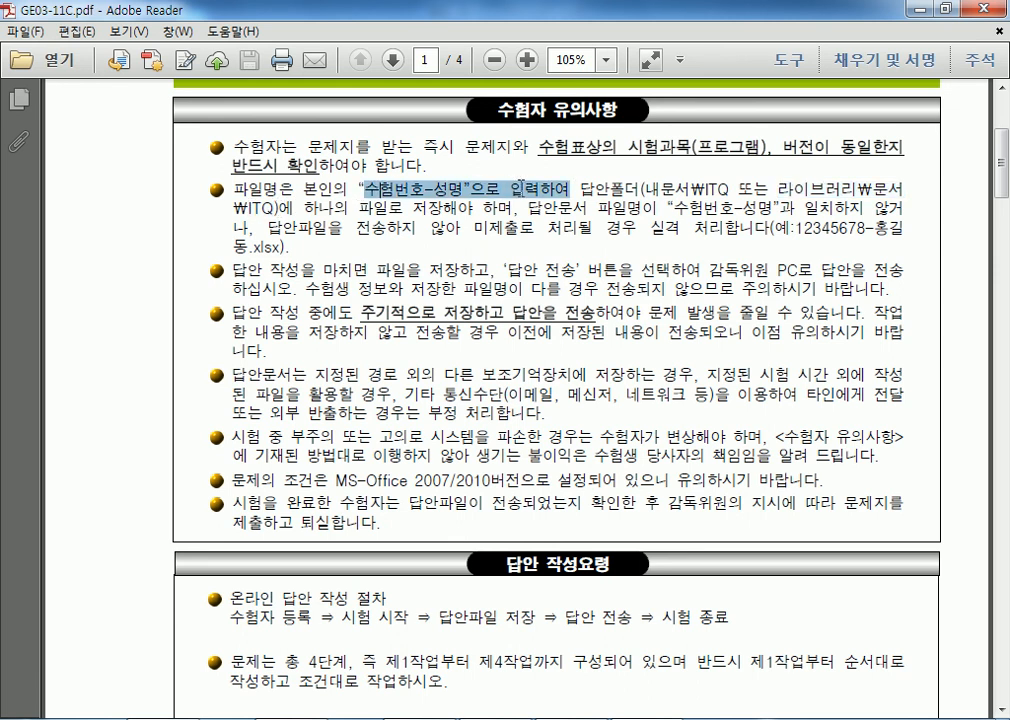
click(465, 238)
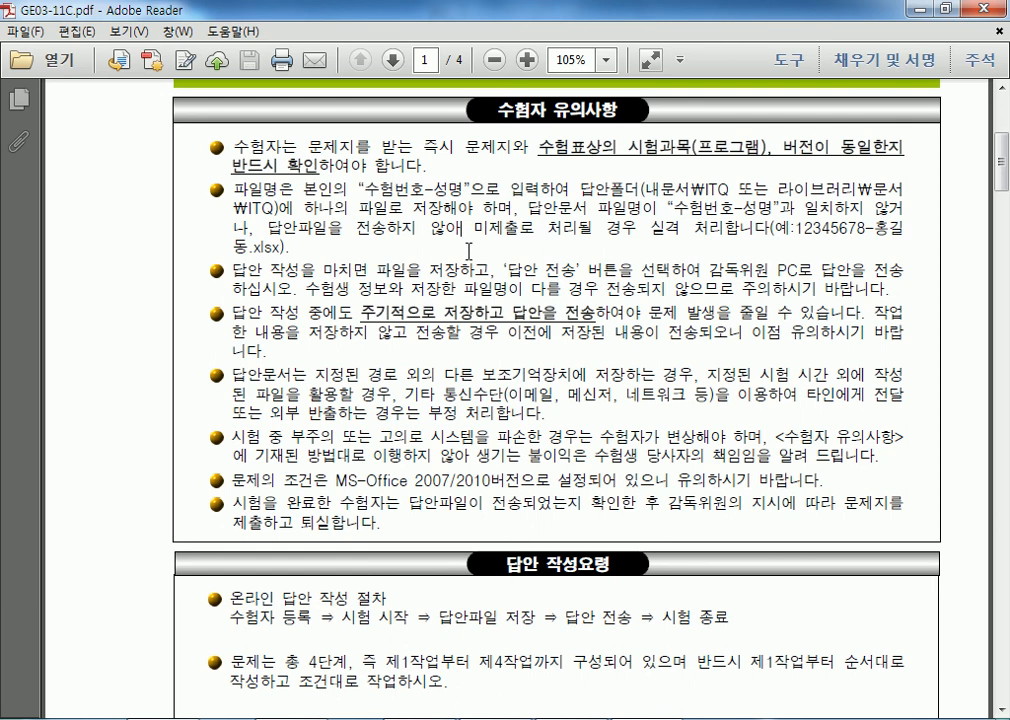
Zoom and scroll through the exam sheet, then switch to the 문제[A4] folder of exam PDFs.
scroll(468, 252, up, 2)
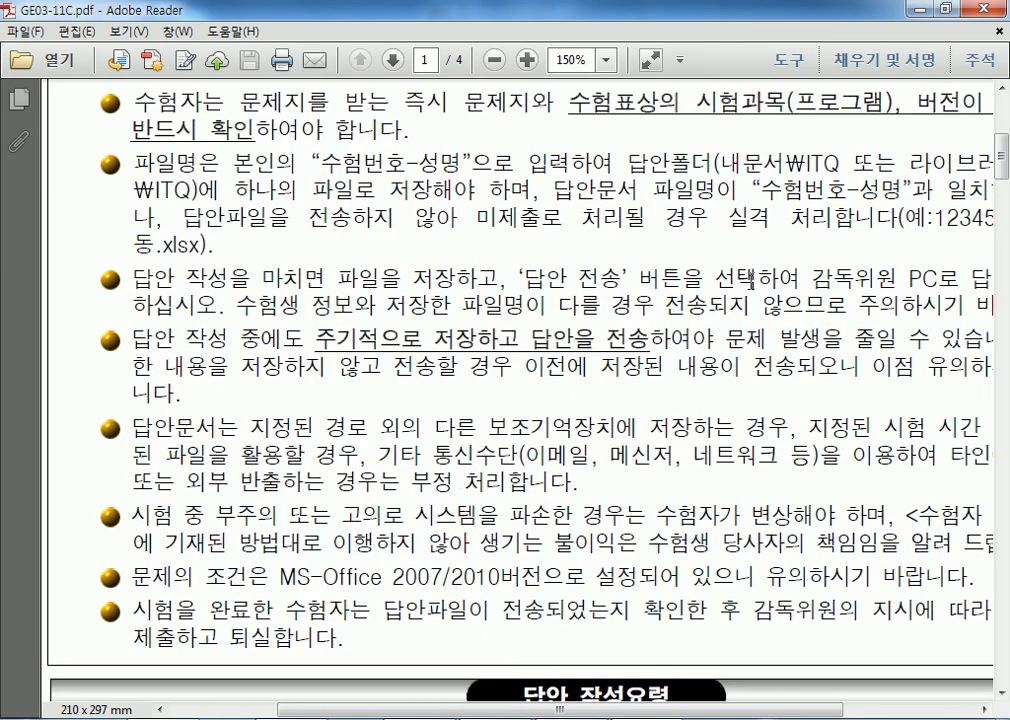
drag(525, 711, 552, 713)
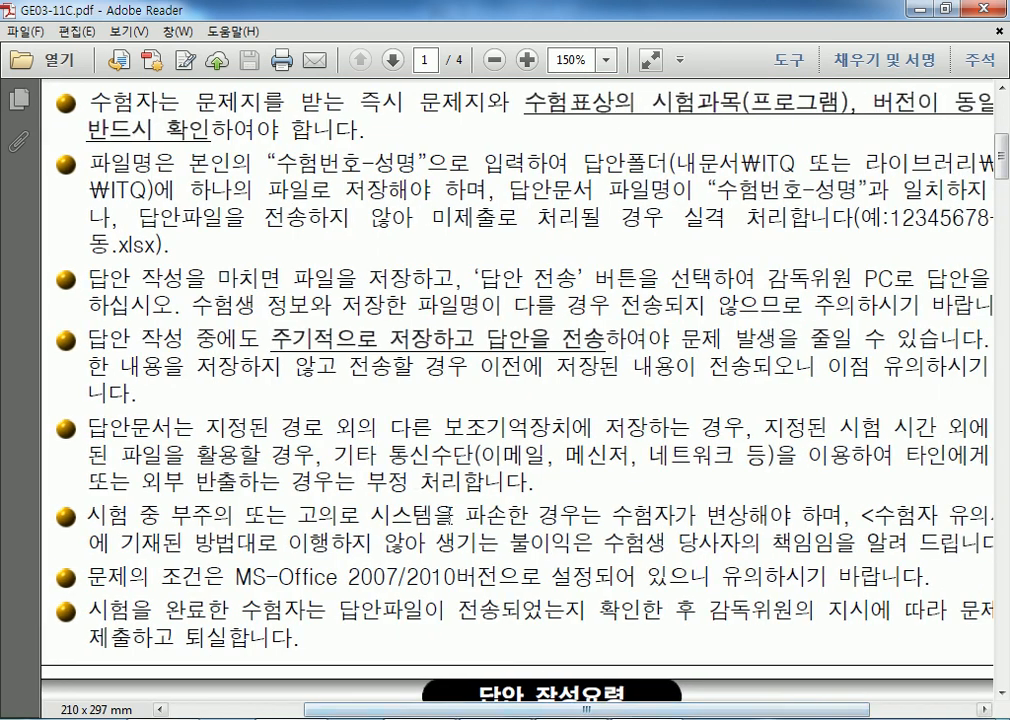
scroll(464, 478, down, 1)
scroll(465, 480, down, 8)
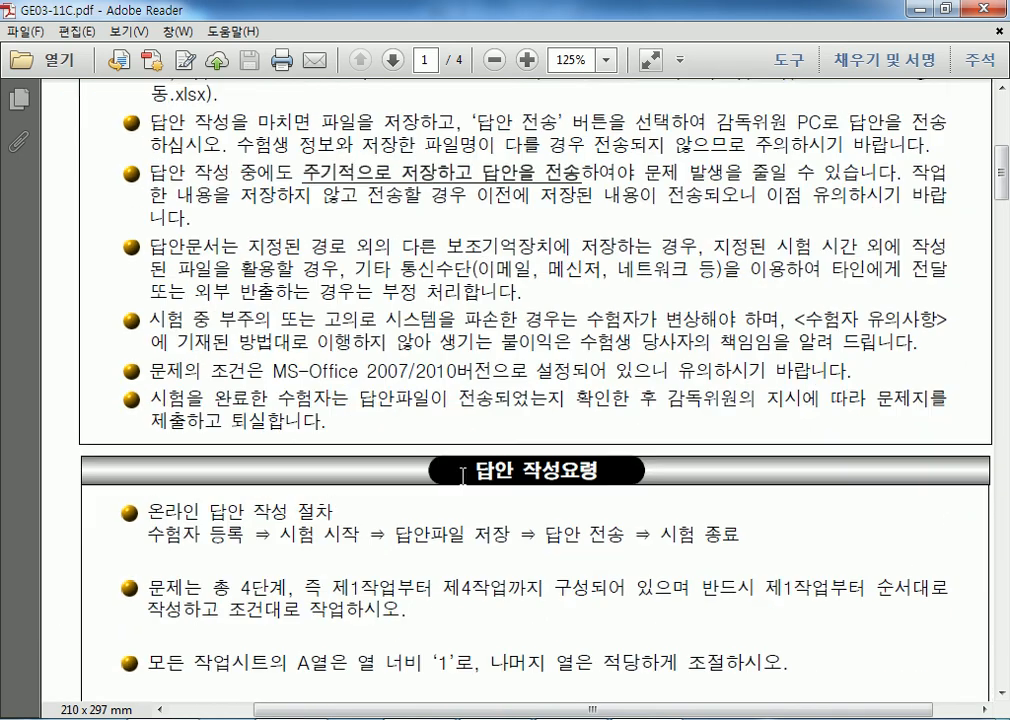
scroll(470, 486, up, 3)
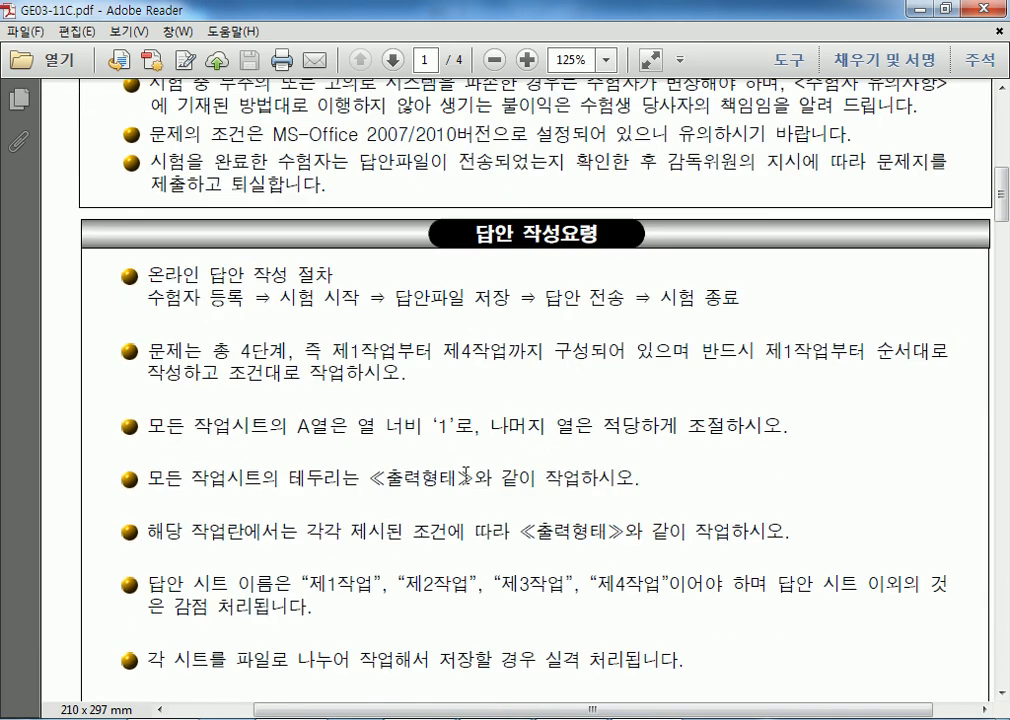
scroll(466, 475, up, 12)
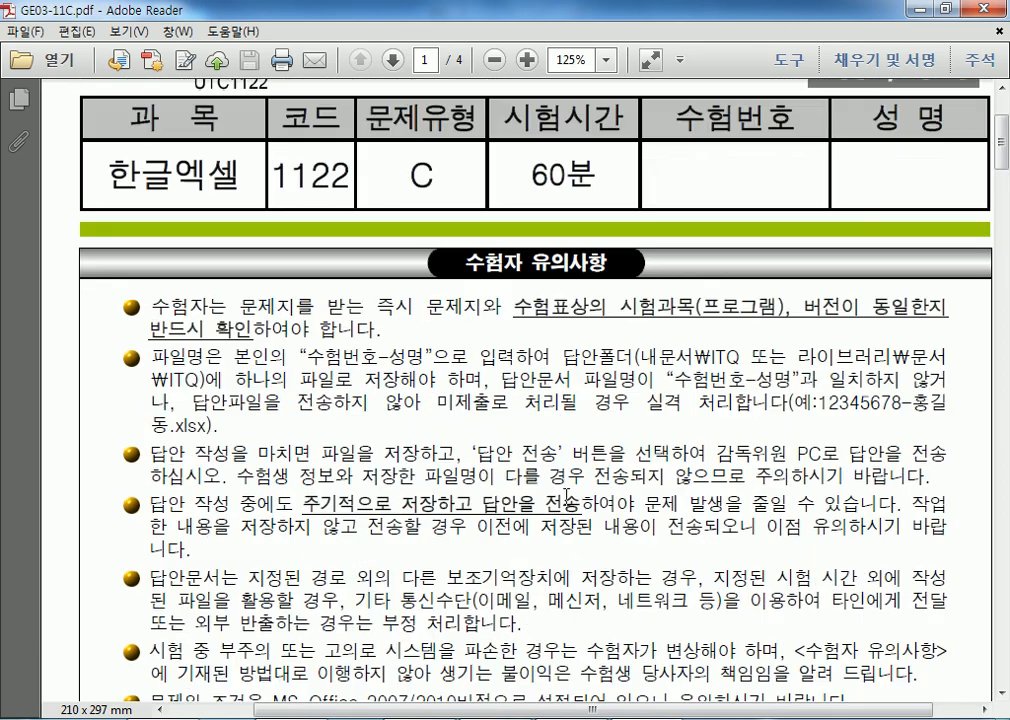
scroll(464, 455, up, 2)
mouse_move(560, 712)
mouse_down()
mouse_move(949, 679)
mouse_move(565, 700)
mouse_up()
scroll(484, 542, down, 12)
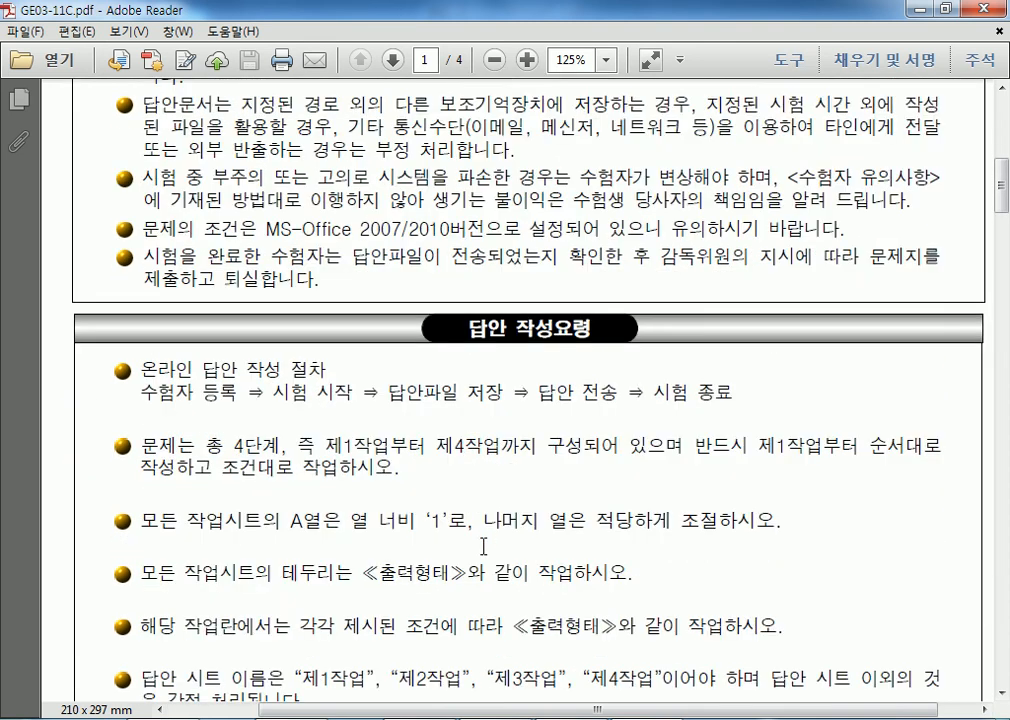
scroll(483, 547, down, 12)
key(alt+Tab)
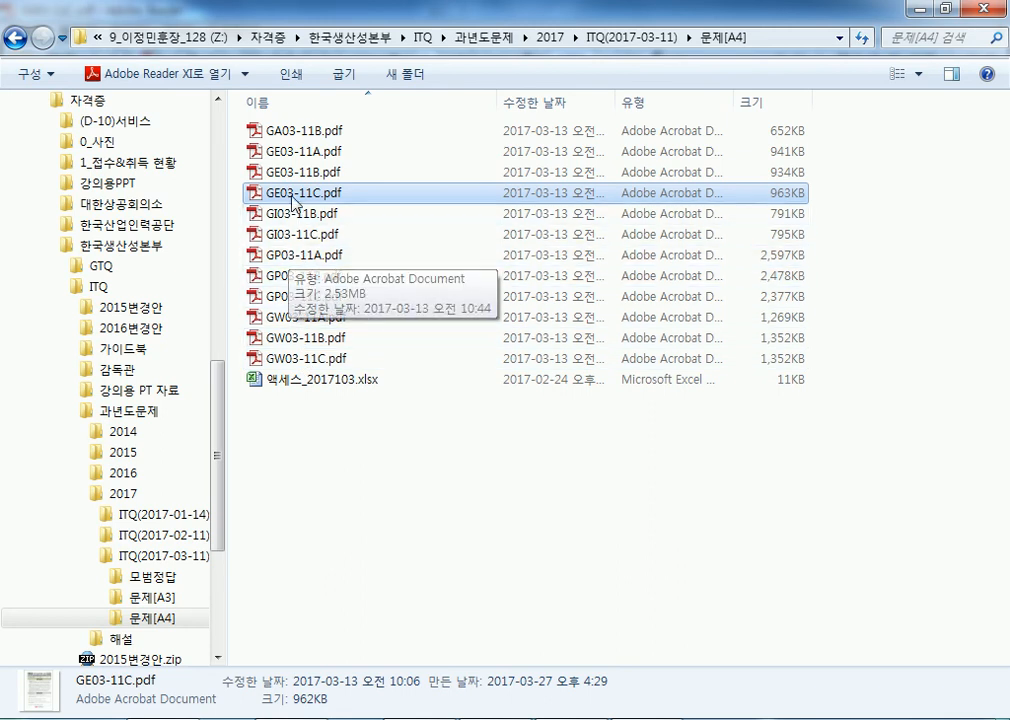
Open GW03-11A.pdf, mark its picture-insertion folder instruction, and glance back at GE03-11C.pdf.
double_click(298, 320)
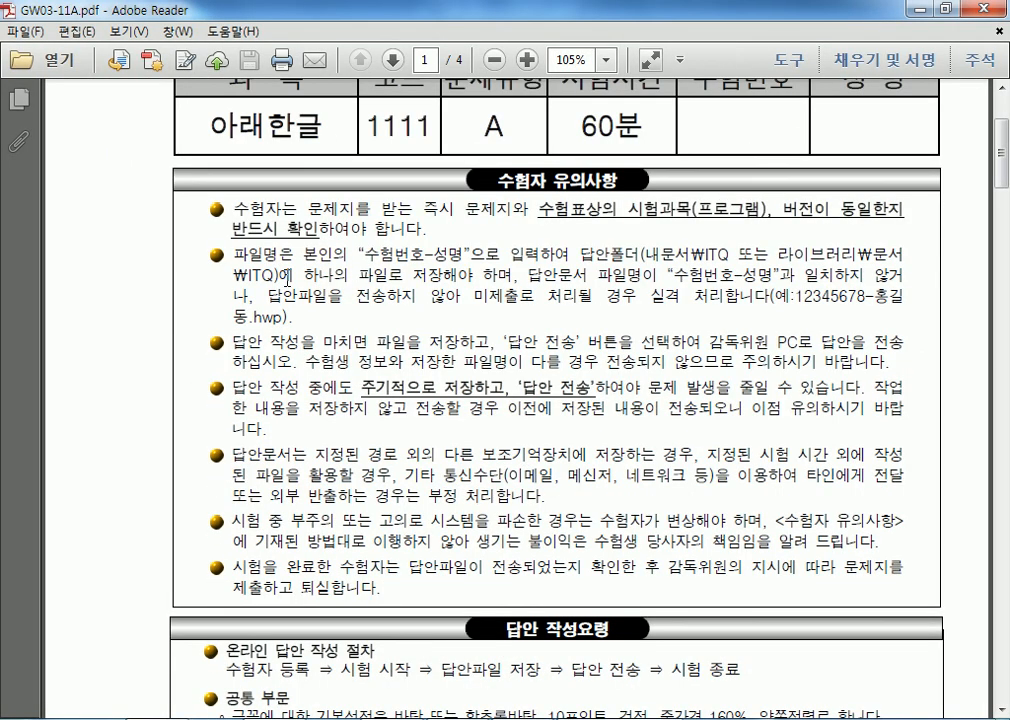
scroll(288, 278, down, 5)
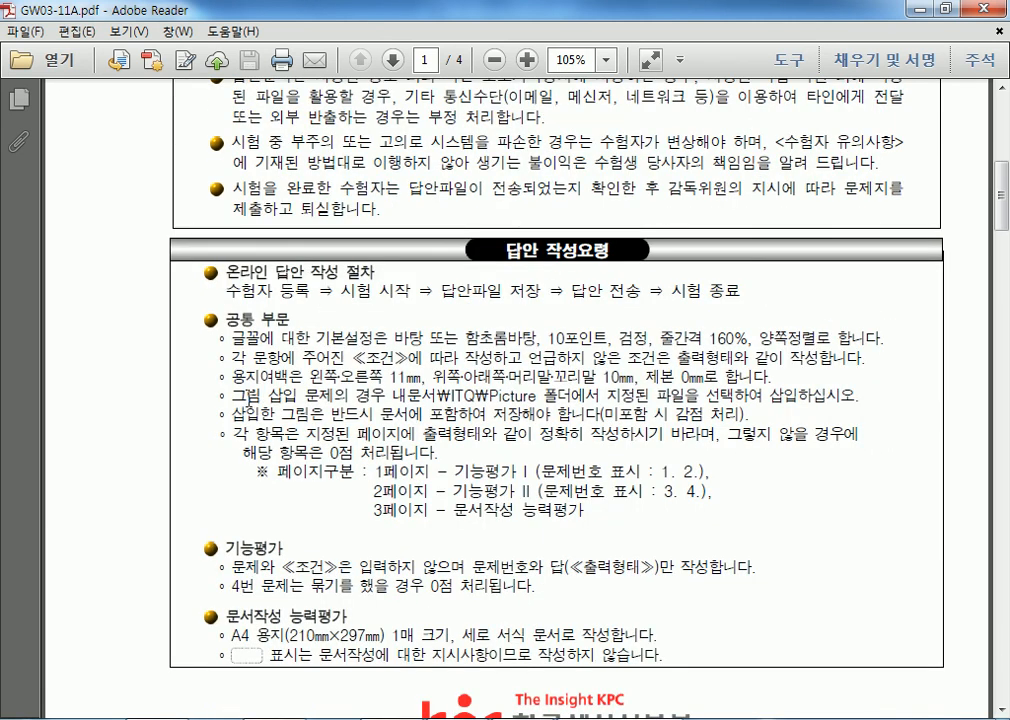
drag(240, 396, 398, 405)
scroll(398, 405, up, 2)
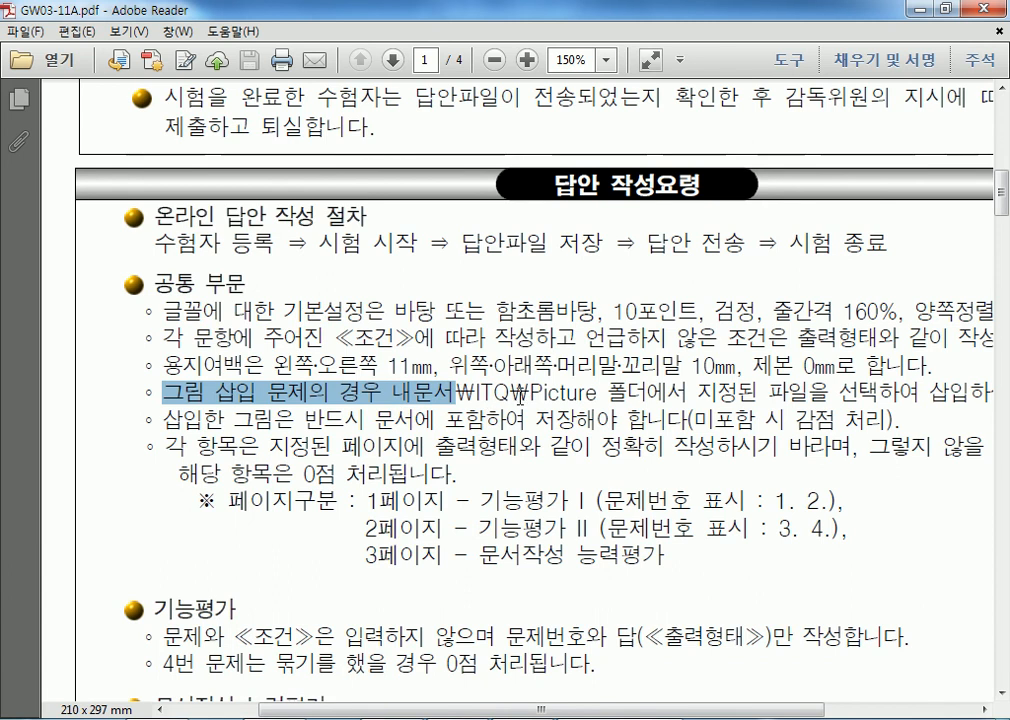
click(578, 718)
scroll(449, 487, down, 3)
scroll(443, 540, up, 2)
scroll(443, 540, up, 5)
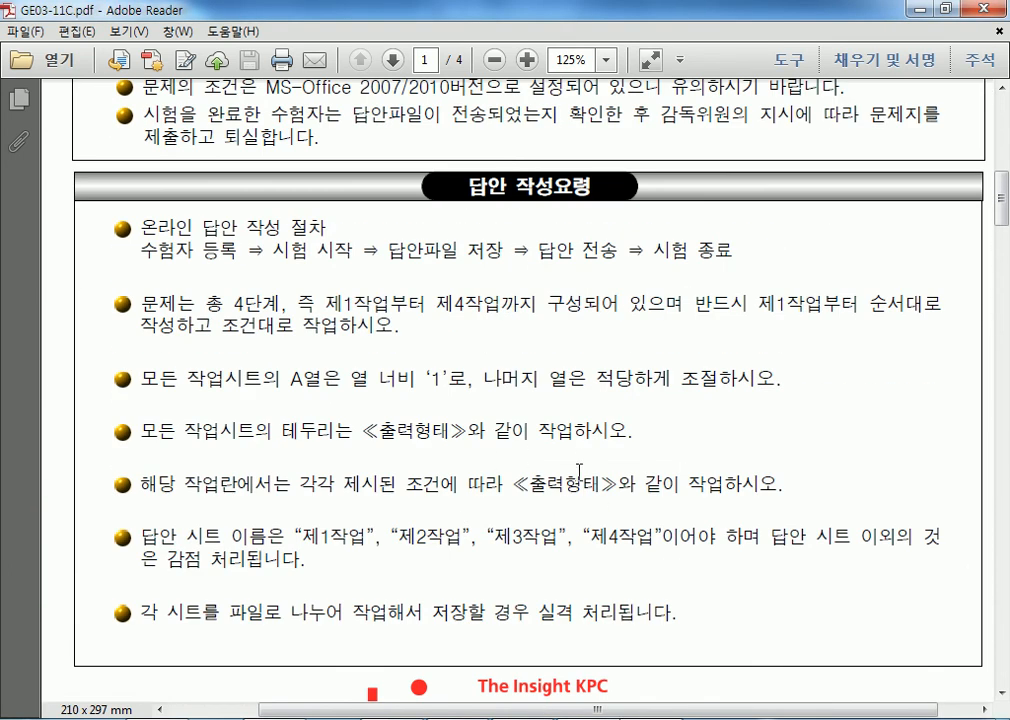
Highlight the Picture folder name in GW03-11A's path, then open GP03-11A.pdf from 문제[A4].
click(665, 718)
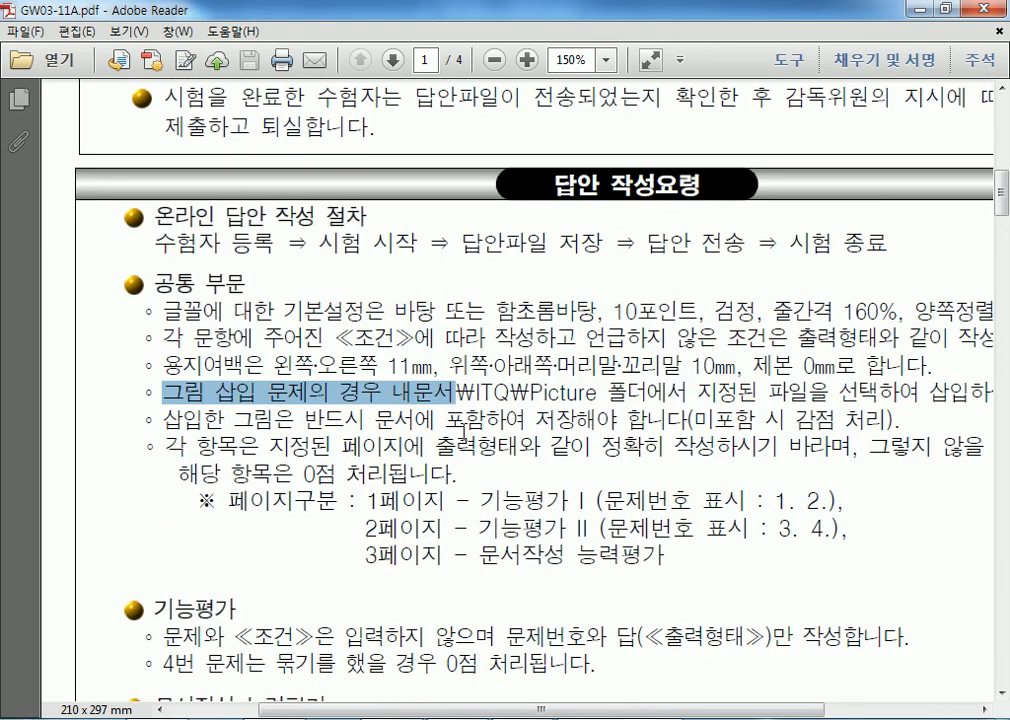
click(397, 409)
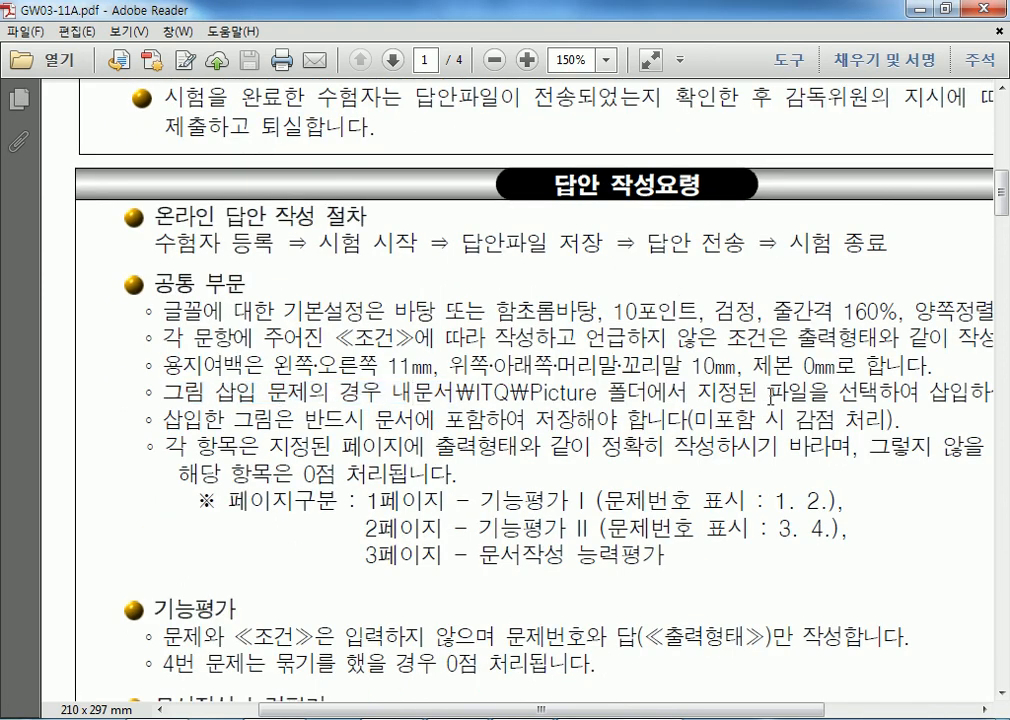
drag(475, 390, 601, 391)
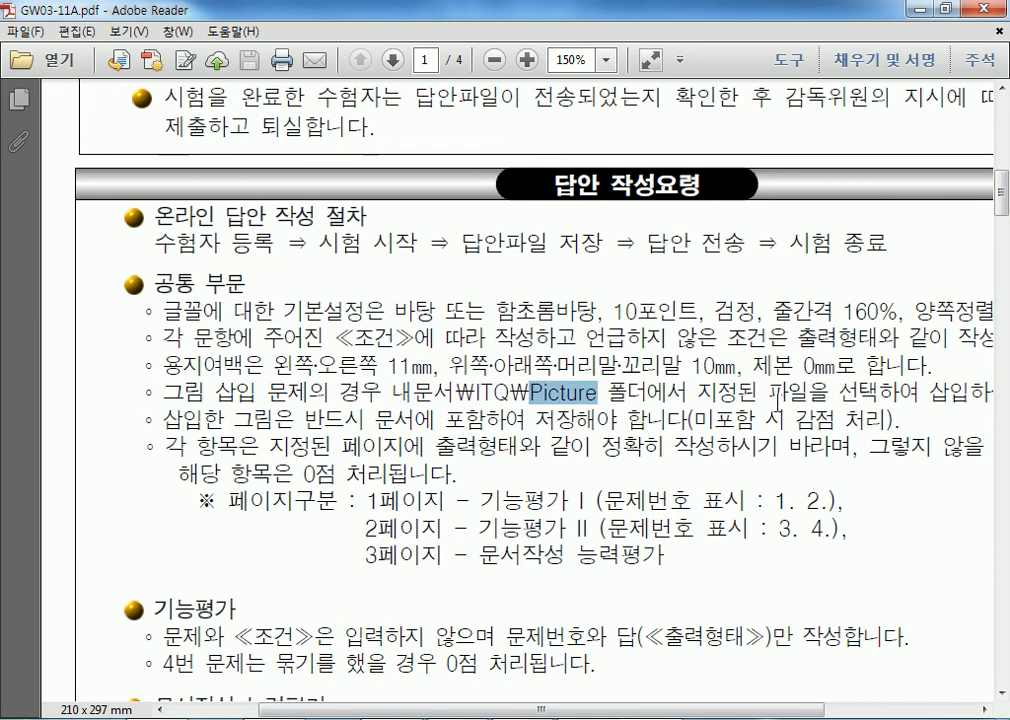
click(352, 718)
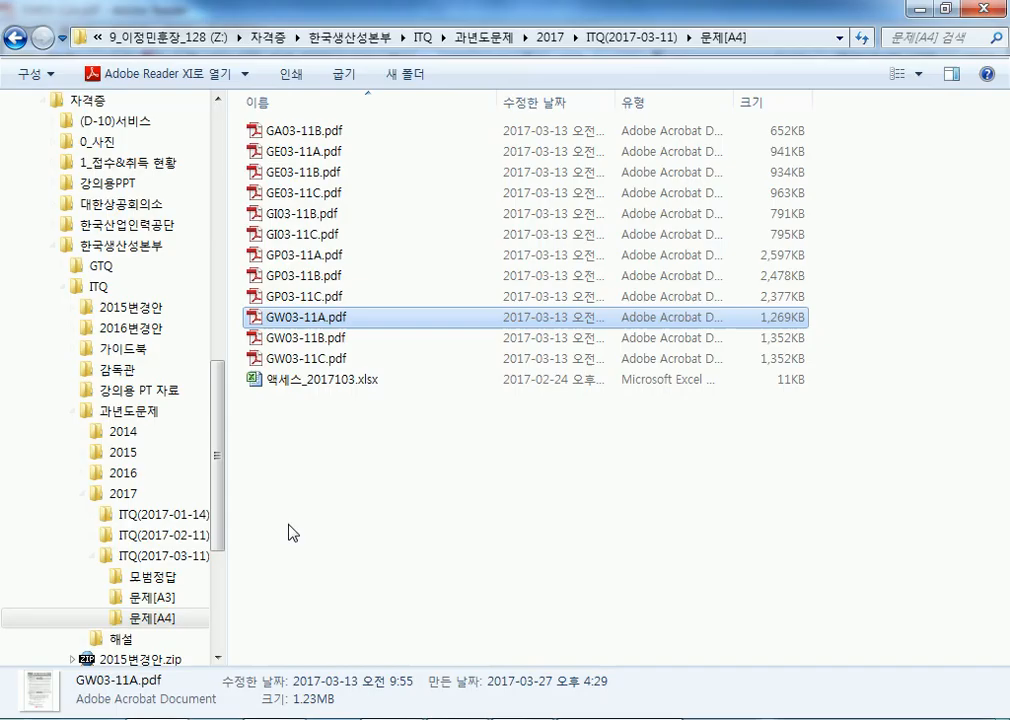
double_click(338, 255)
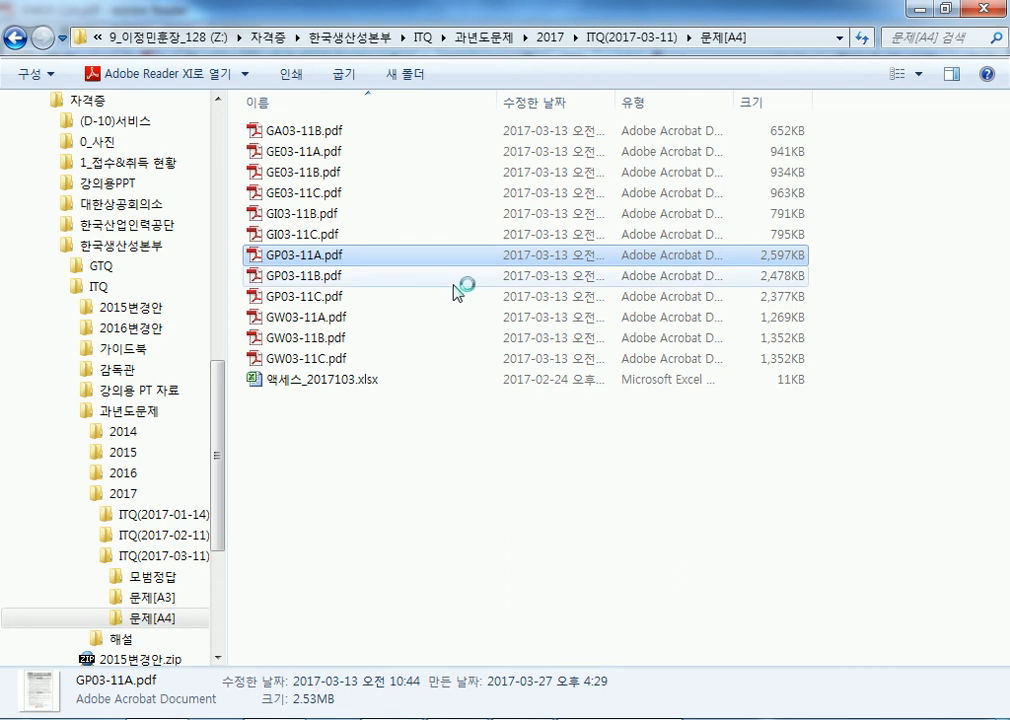
Find GP03-11A's picture-insertion line, highlight its ₩Picture folder path, then close the paper.
scroll(535, 286, down, 8)
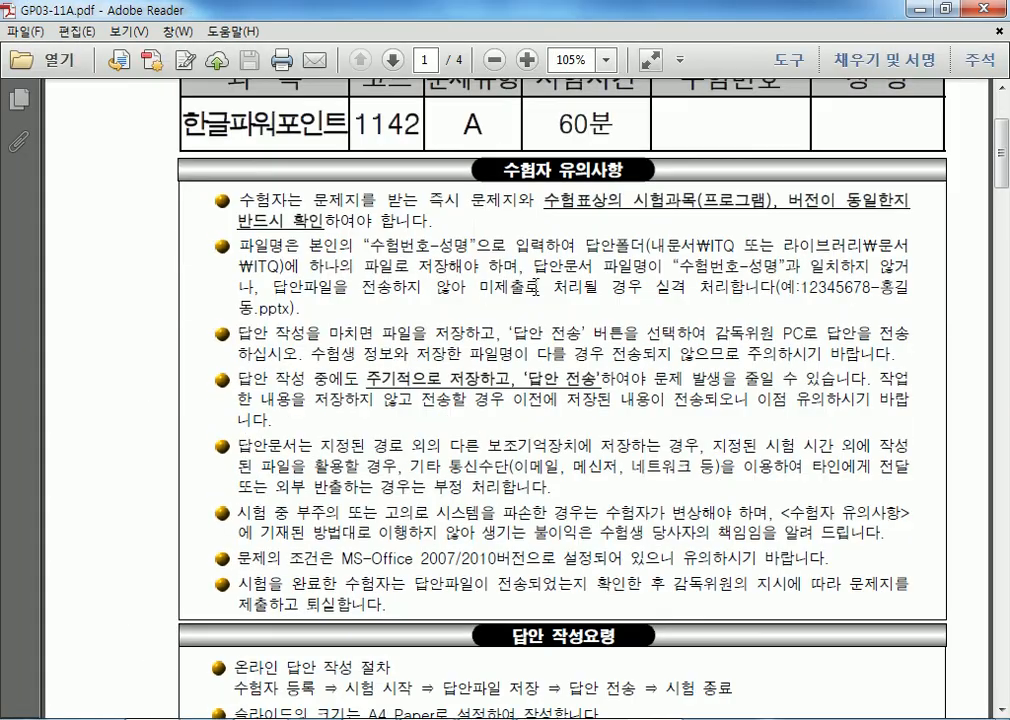
scroll(500, 288, down, 4)
ctrl+scroll(465, 335, up, 3)
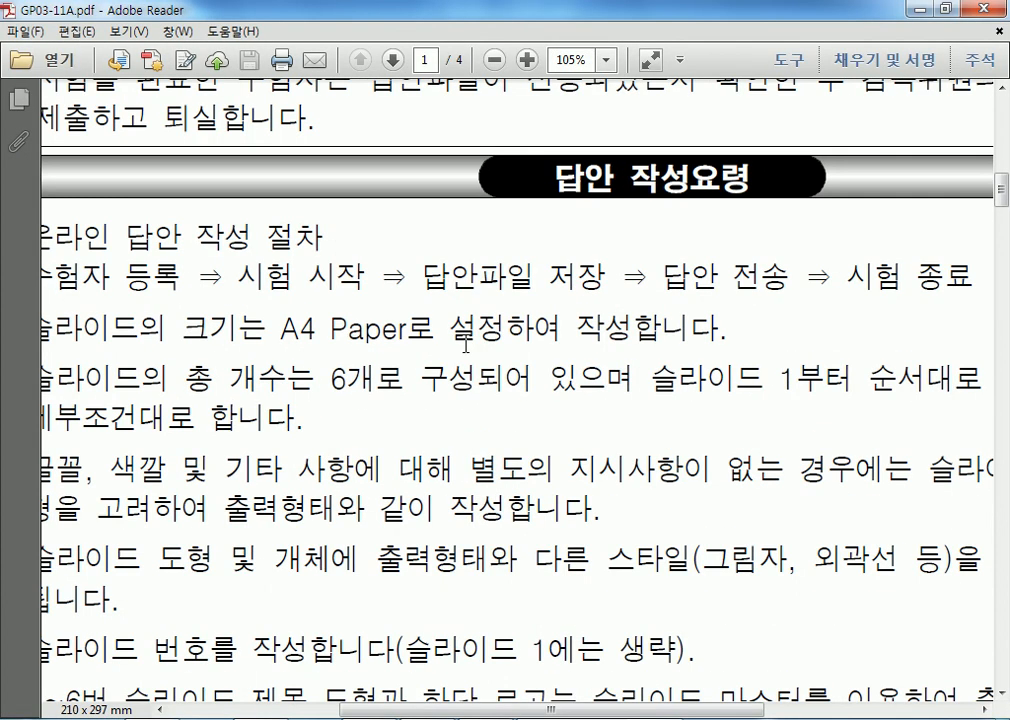
ctrl+scroll(401, 351, down, 1)
scroll(404, 400, down, 3)
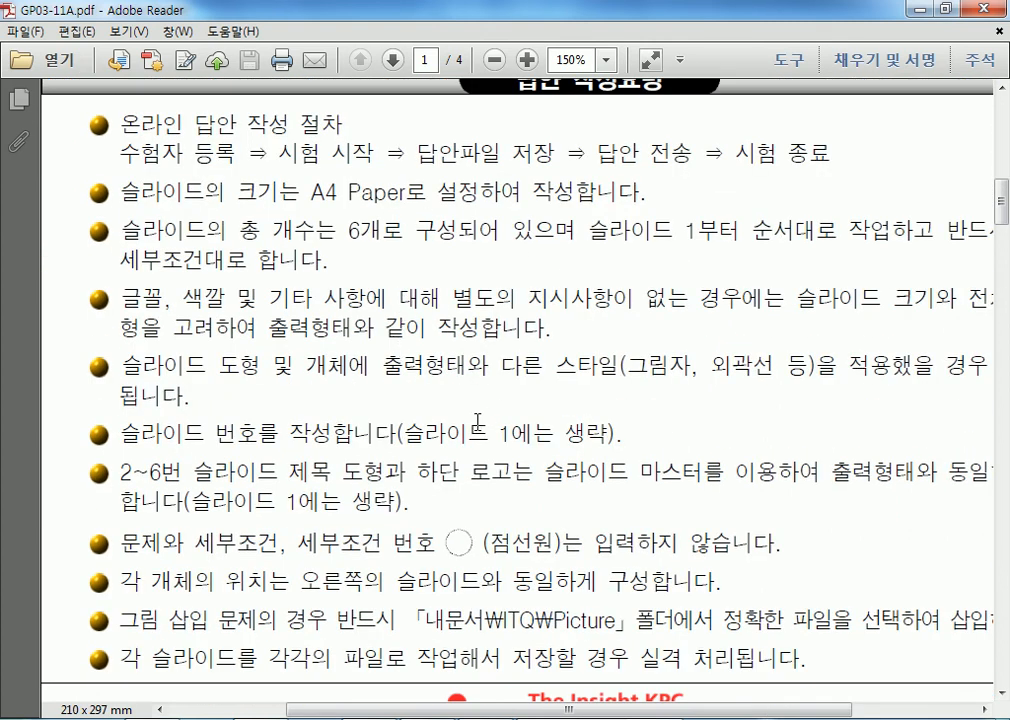
scroll(446, 437, down, 3)
drag(163, 440, 376, 442)
drag(446, 436, 625, 434)
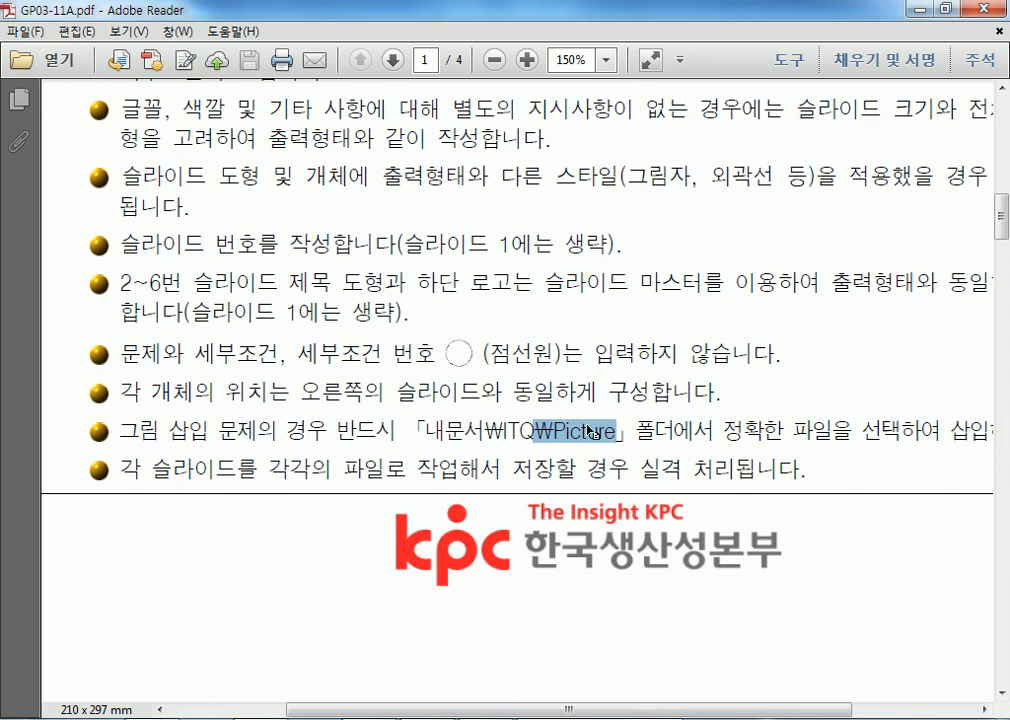
click(985, 10)
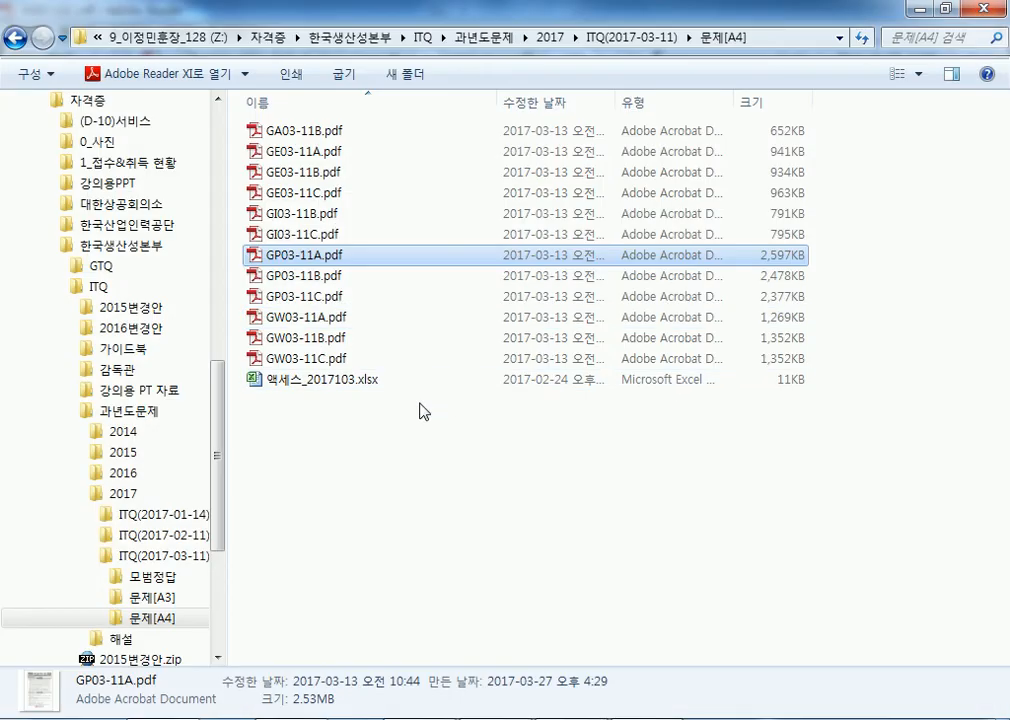
Return to GE03-11C.pdf and highlight the online answer procedure steps.
key(alt+Tab)
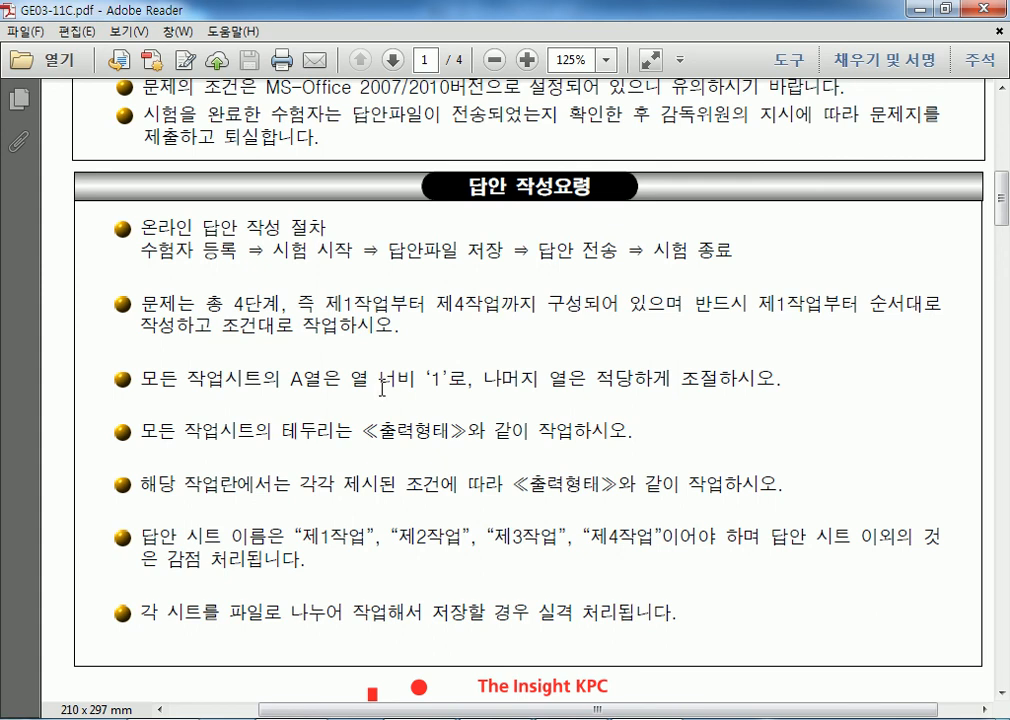
scroll(381, 388, up, 10)
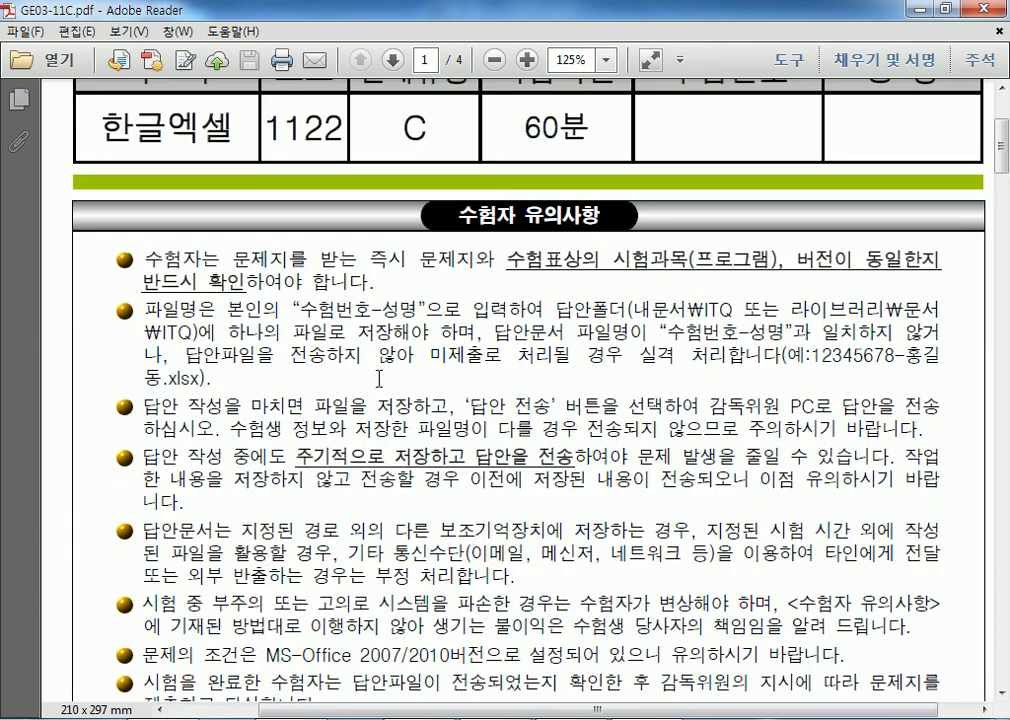
drag(473, 311, 577, 418)
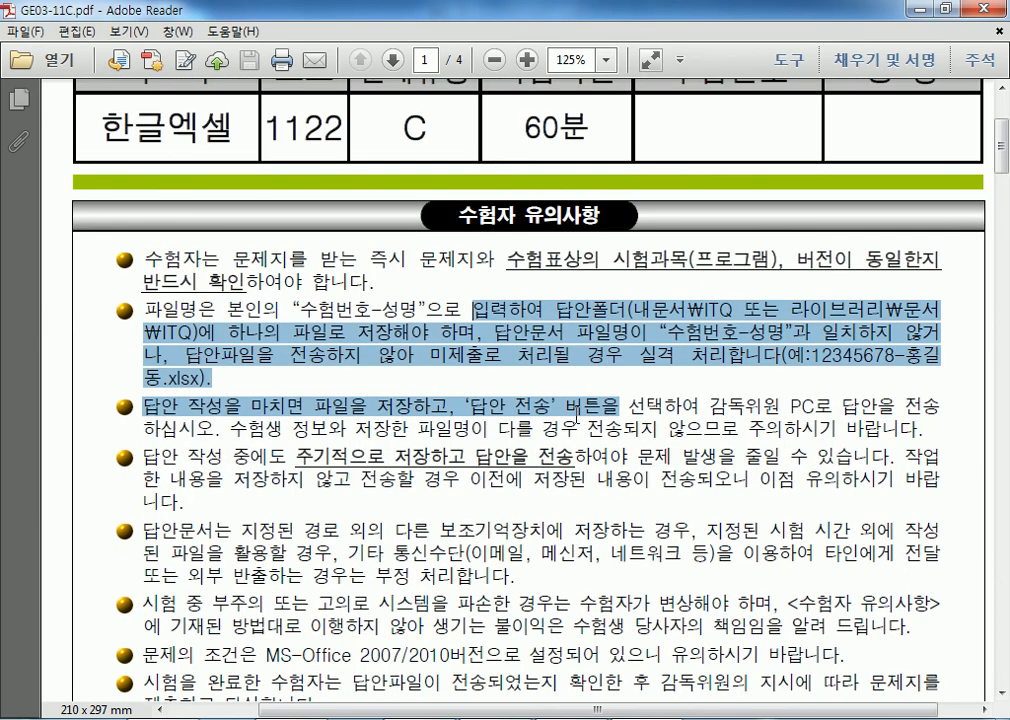
scroll(577, 418, down, 10)
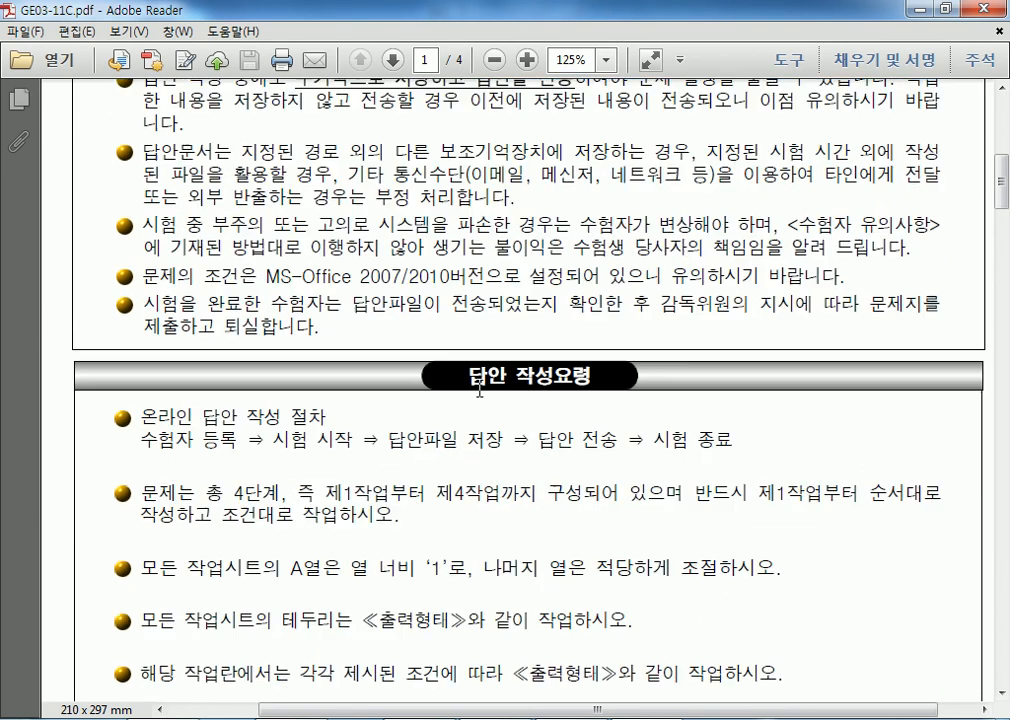
scroll(290, 260, up, 2)
drag(140, 203, 732, 205)
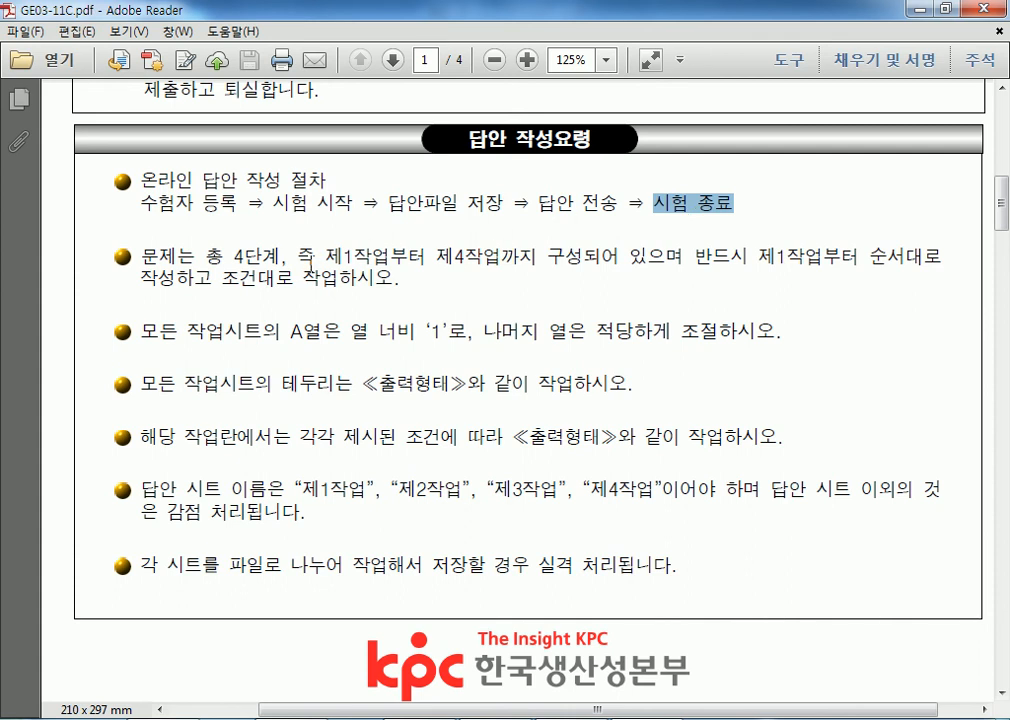
Highlight the 제1작업–제4작업 tasks, the column A width 1 rule, and the required sheet names.
drag(224, 257, 515, 265)
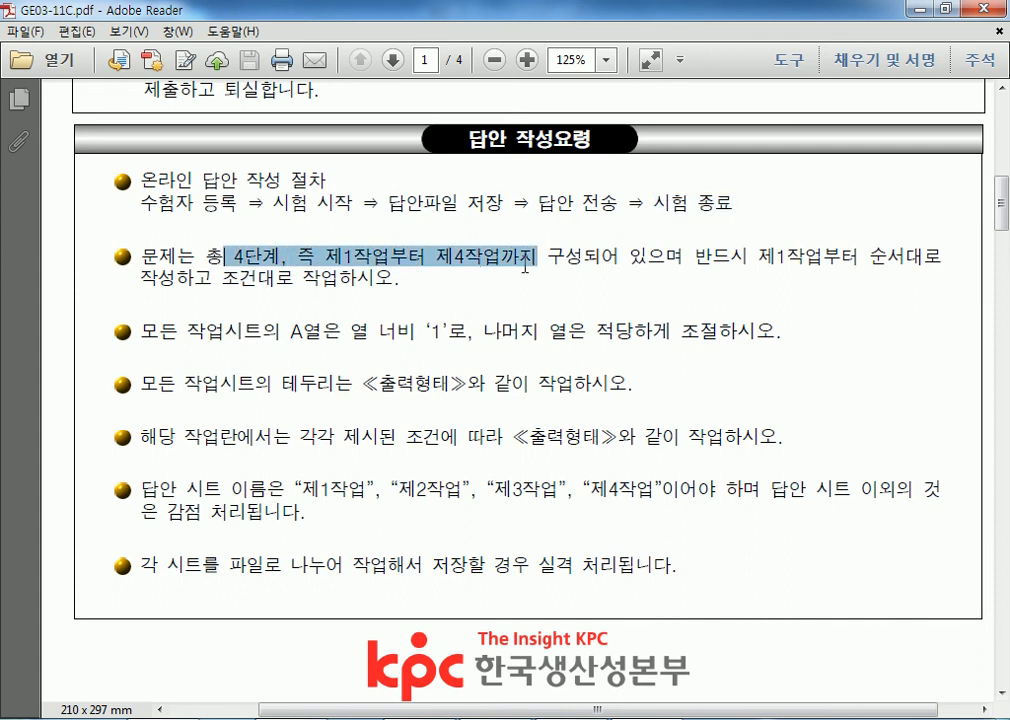
drag(187, 331, 472, 331)
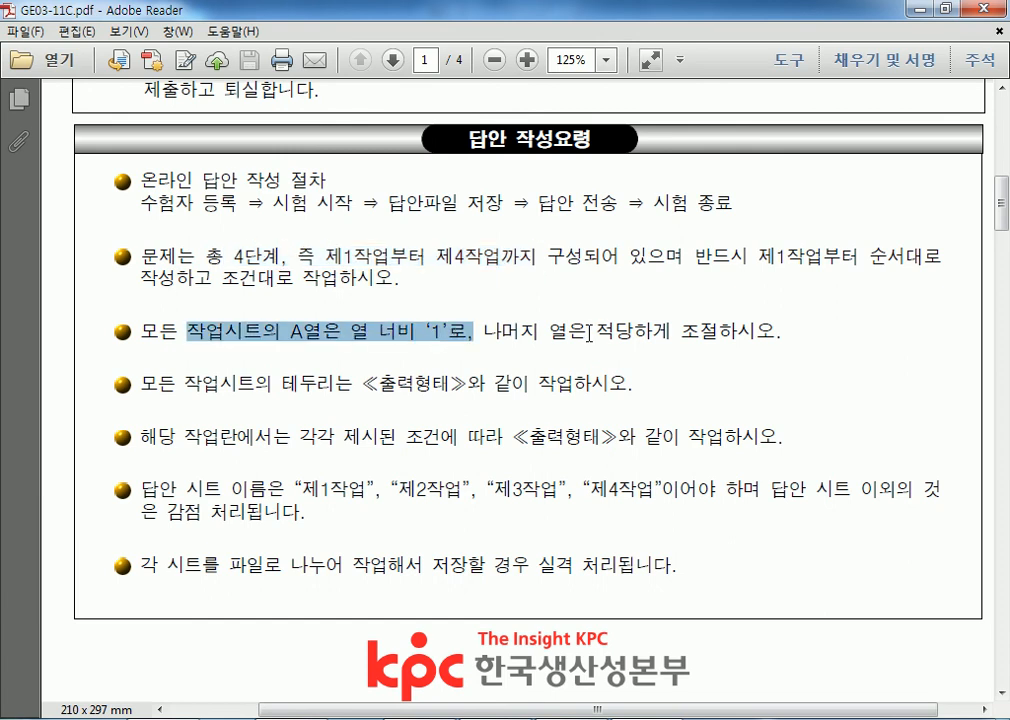
scroll(349, 417, down, 4)
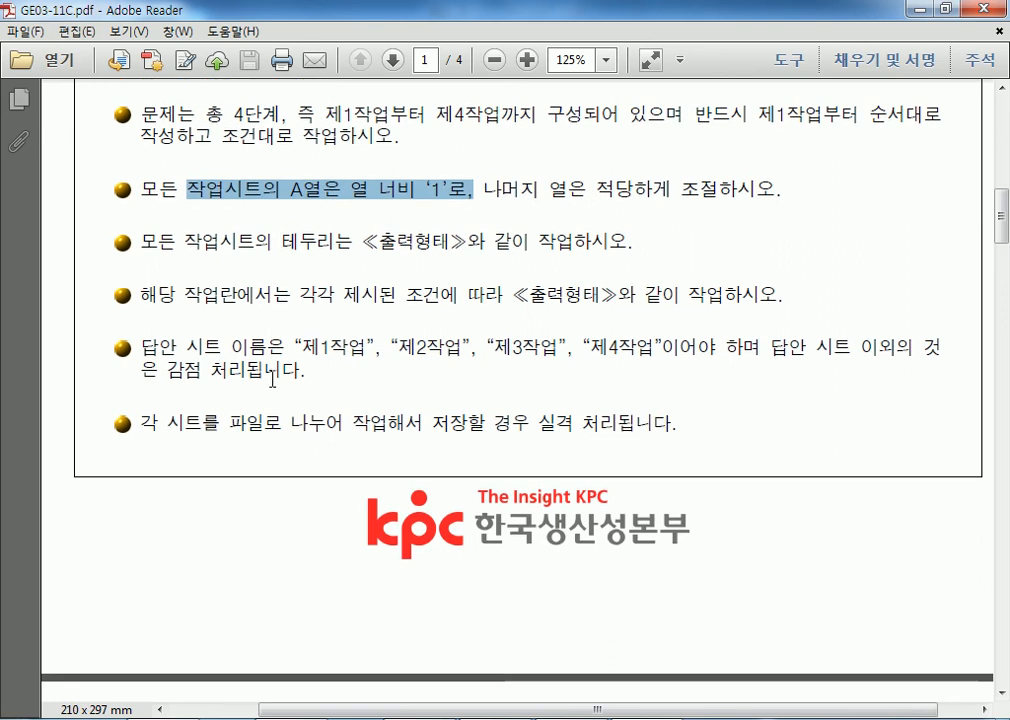
drag(292, 347, 665, 350)
Drag the scrollbar to bring GE03-11C.pdf back to page 1.
drag(1001, 212, 1001, 655)
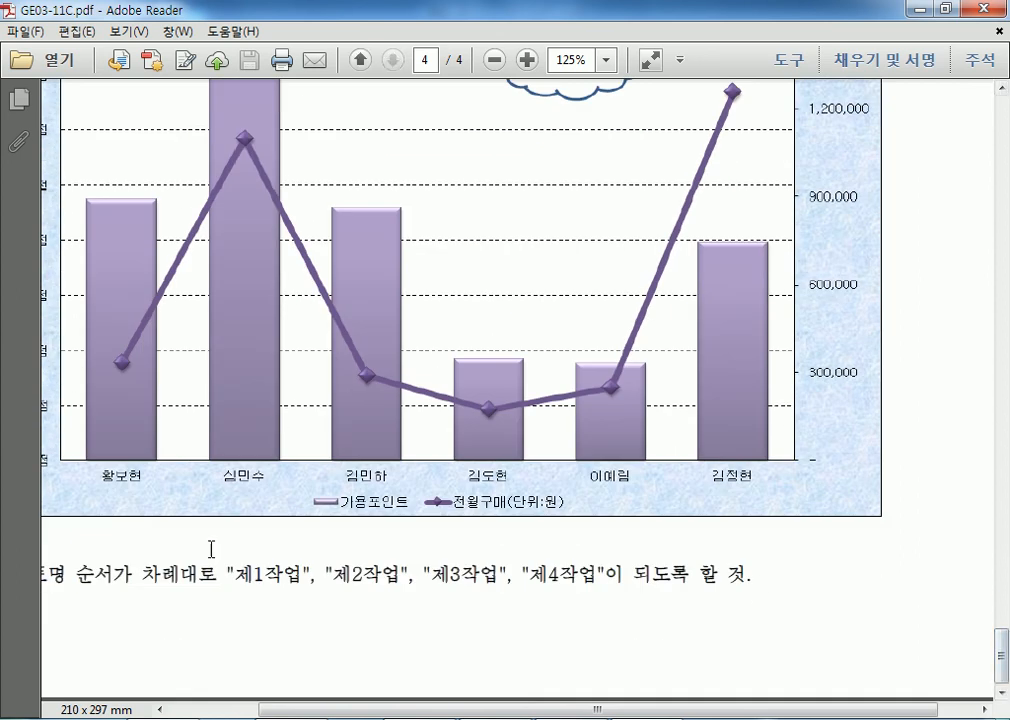
drag(290, 710, 241, 710)
drag(146, 577, 755, 590)
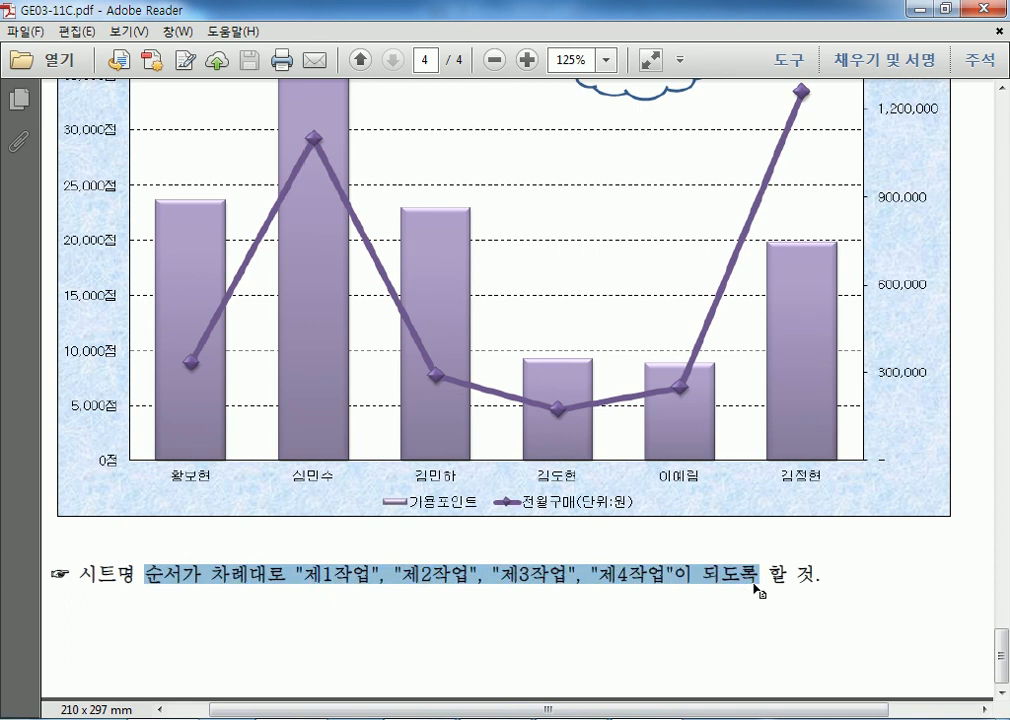
drag(1001, 648, 1008, 128)
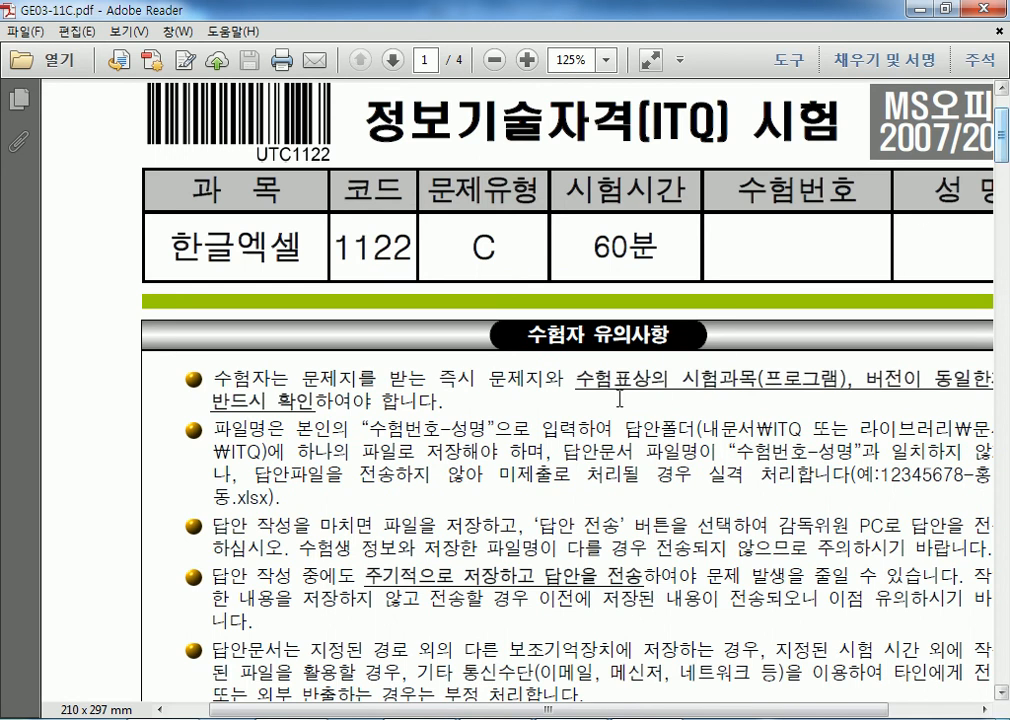
Scroll to page 2 of GE03-11C.pdf, highlight the 굴림 11pt font condition, and bring up Excel.
scroll(556, 410, down, 3)
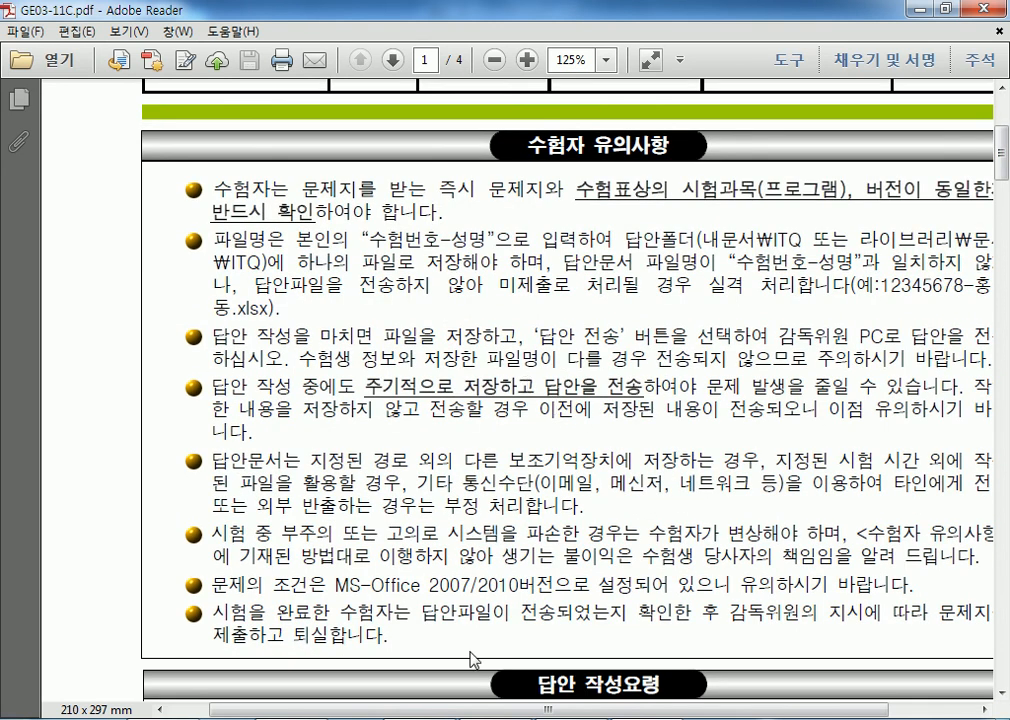
scroll(494, 586, down, 15)
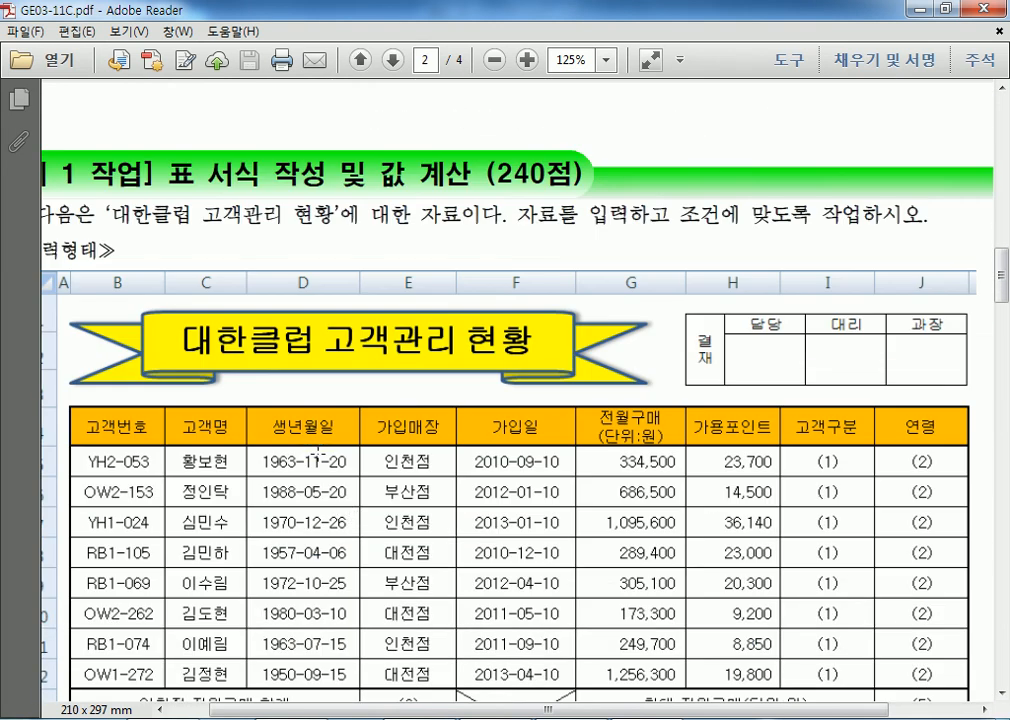
scroll(315, 432, down, 1)
scroll(315, 430, down, 3)
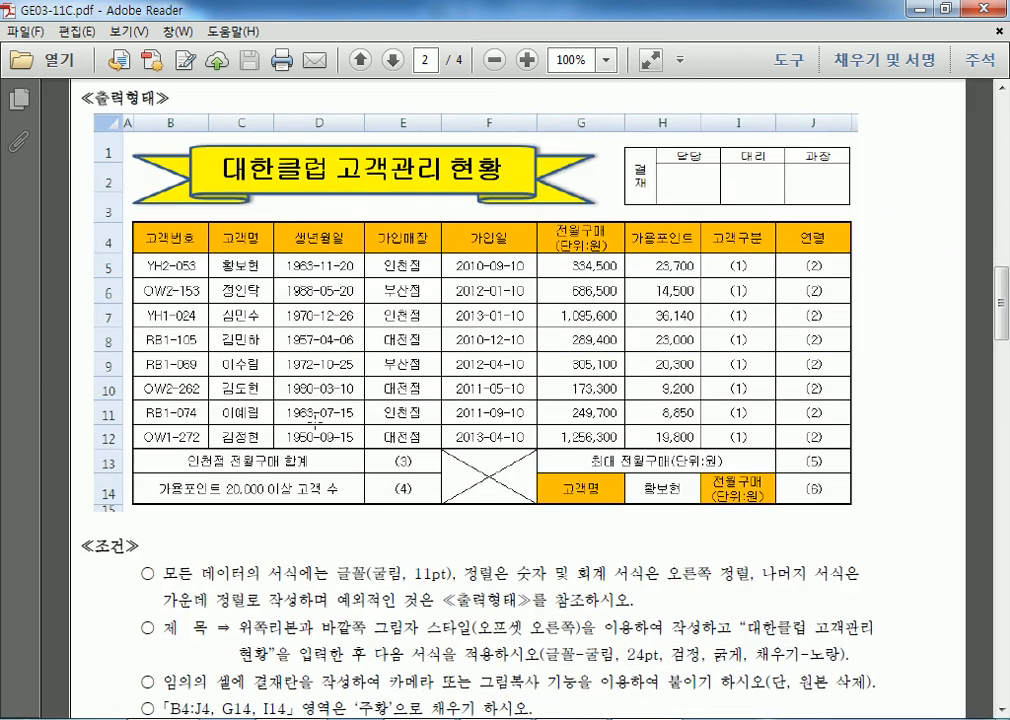
drag(160, 163, 742, 492)
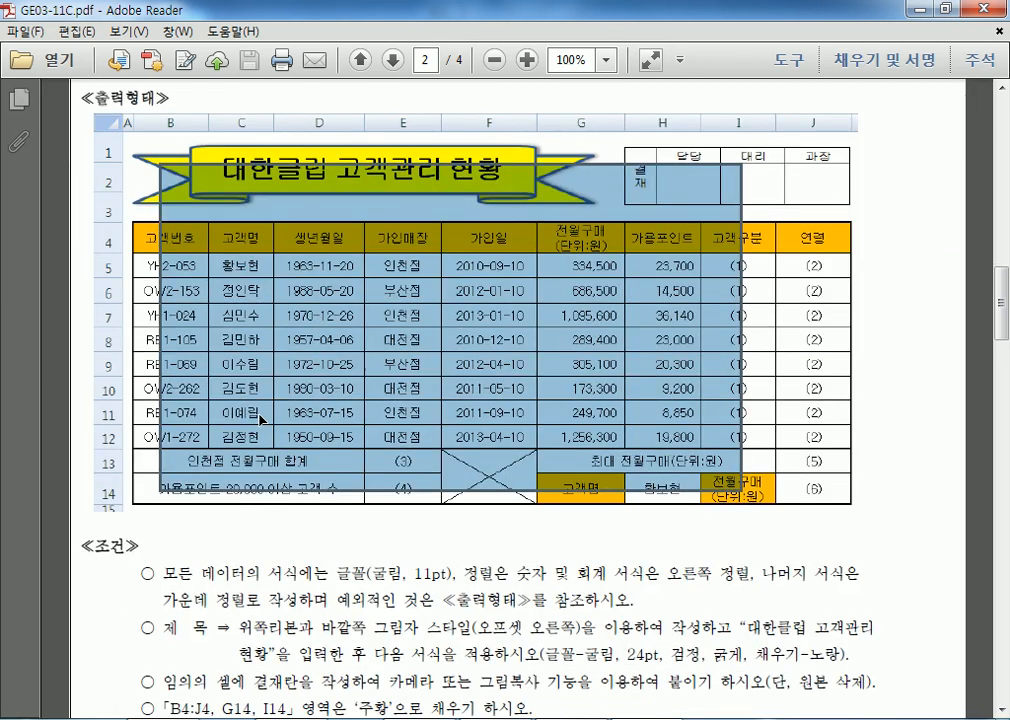
scroll(264, 413, down, 4)
scroll(386, 348, down, 2)
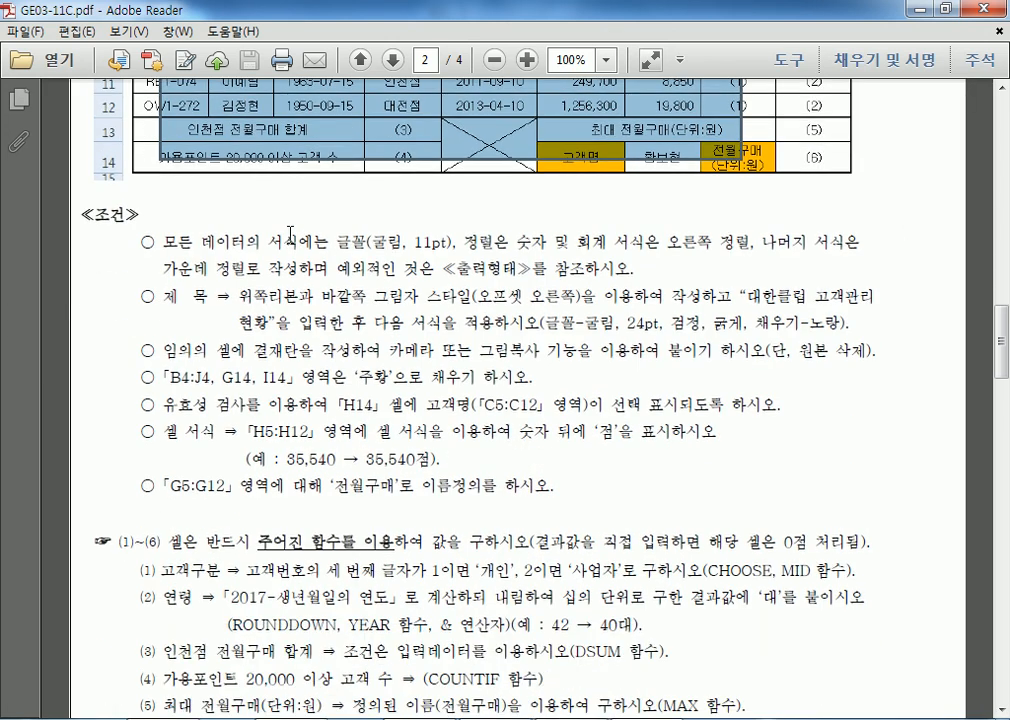
drag(290, 232, 577, 235)
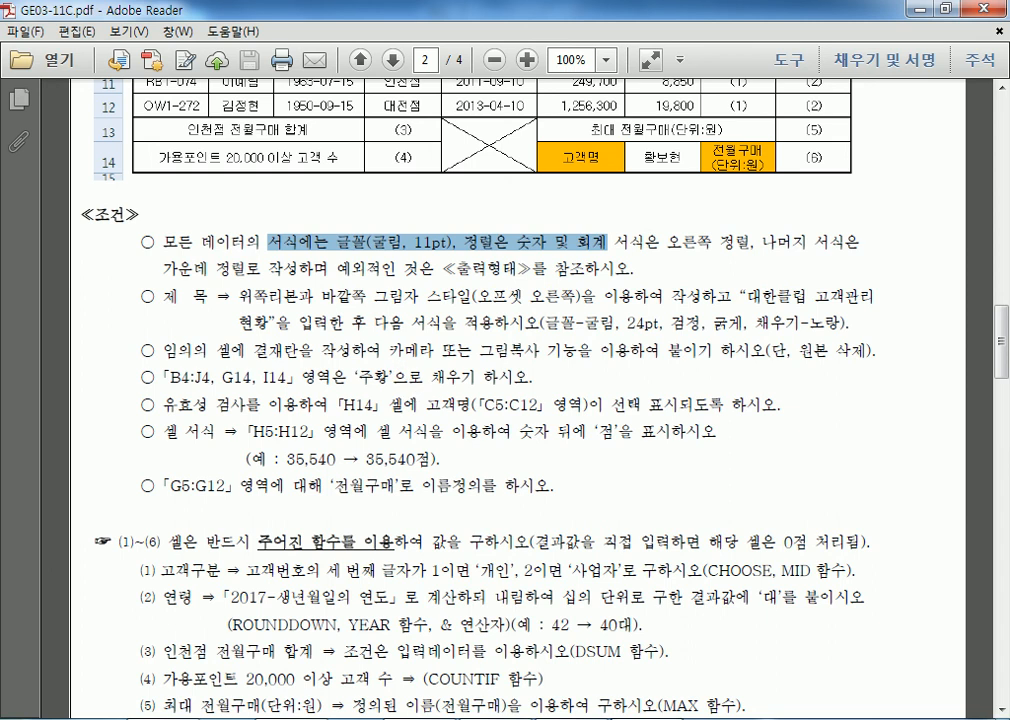
click(458, 718)
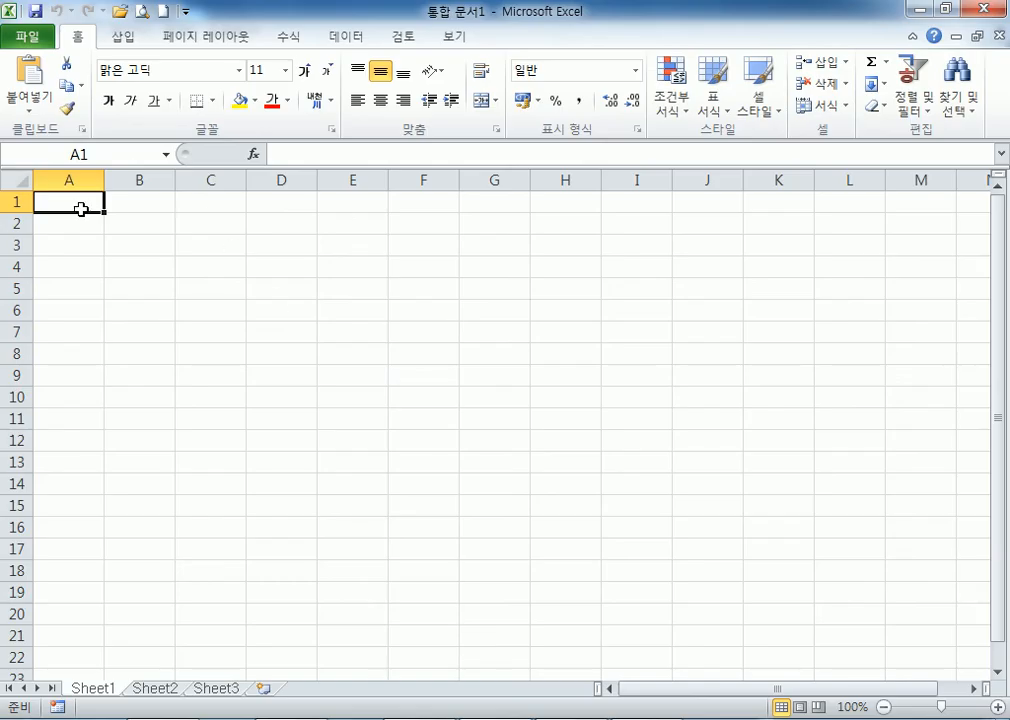
Restore and resize the Excel window over the PDF, and look through its three sheets.
double_click(322, 18)
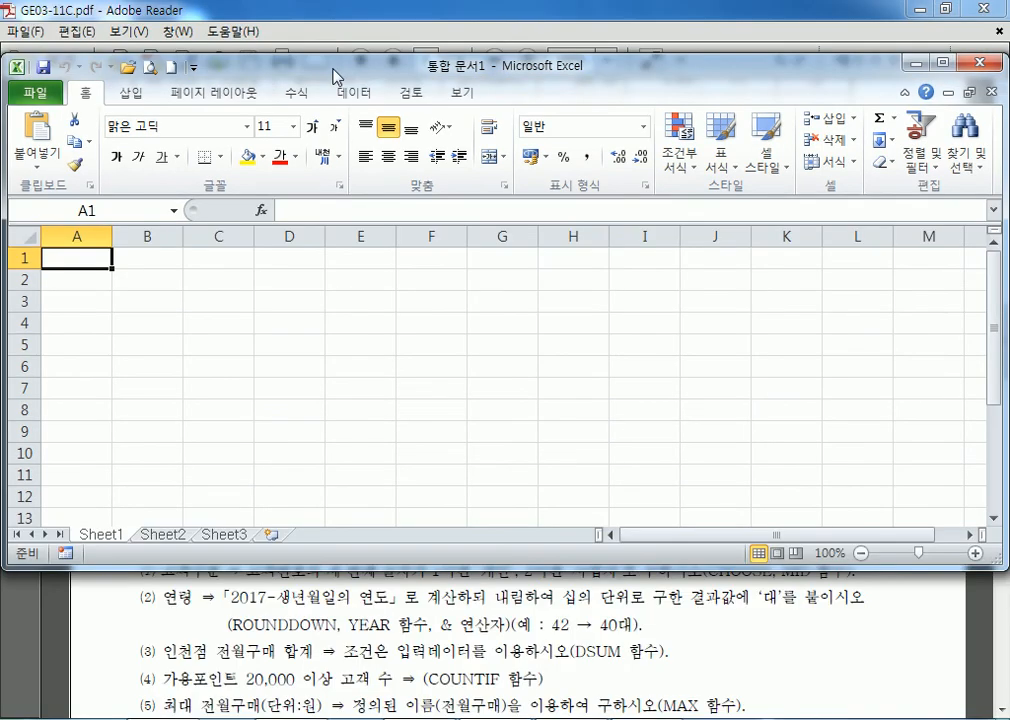
drag(333, 71, 333, 32)
drag(238, 525, 238, 375)
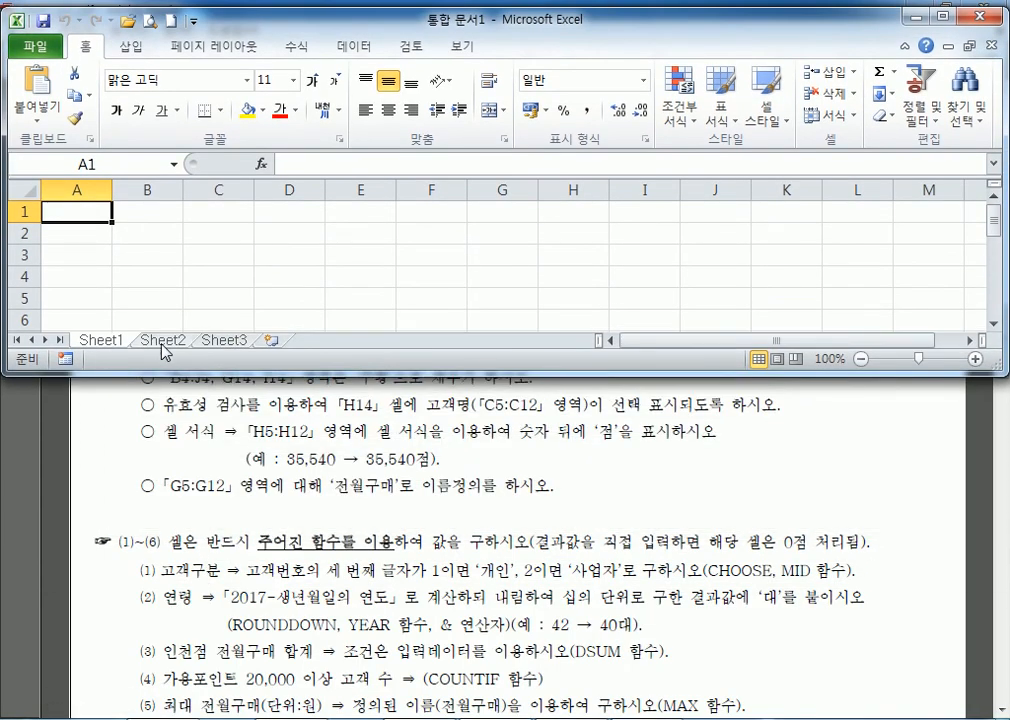
click(158, 344)
click(217, 344)
click(114, 342)
Rename the sheet tabs 제1작업, 제2작업 and 제3작업.
double_click(114, 342)
text(제1지)
text(작업)
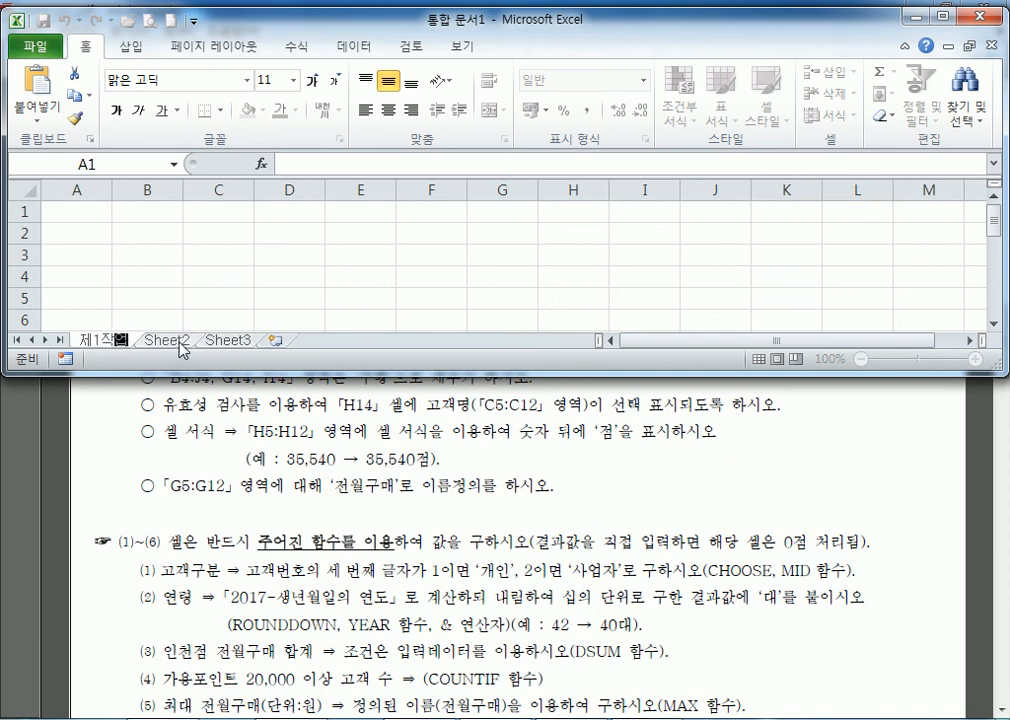
double_click(182, 342)
text(제2작업)
double_click(240, 341)
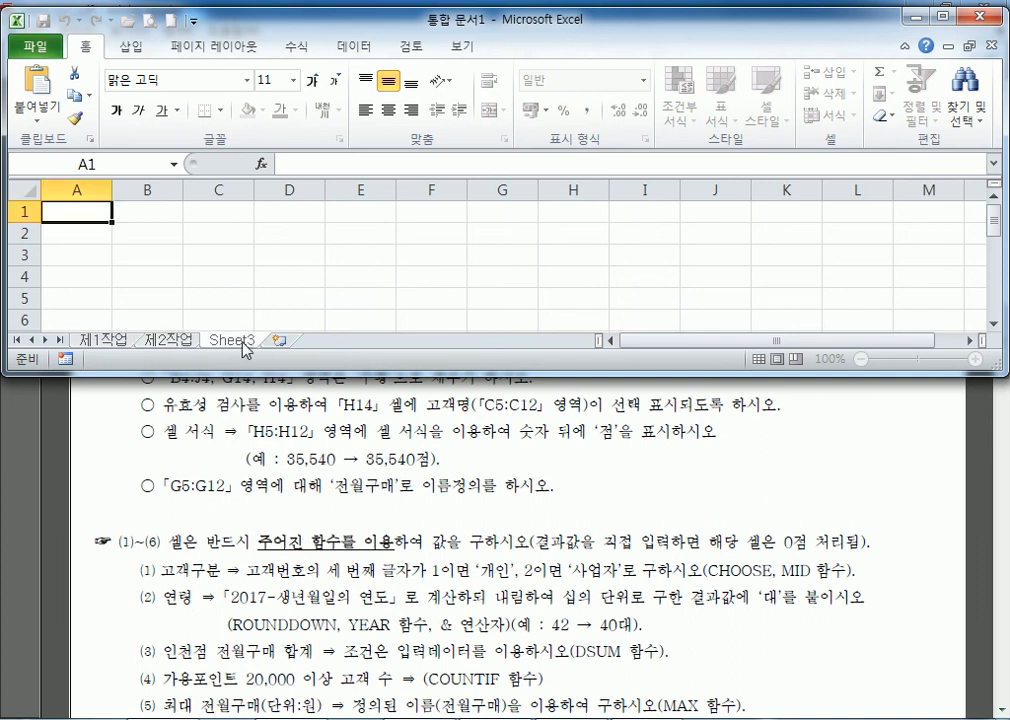
text(ㅈ3작업)
key(Return)
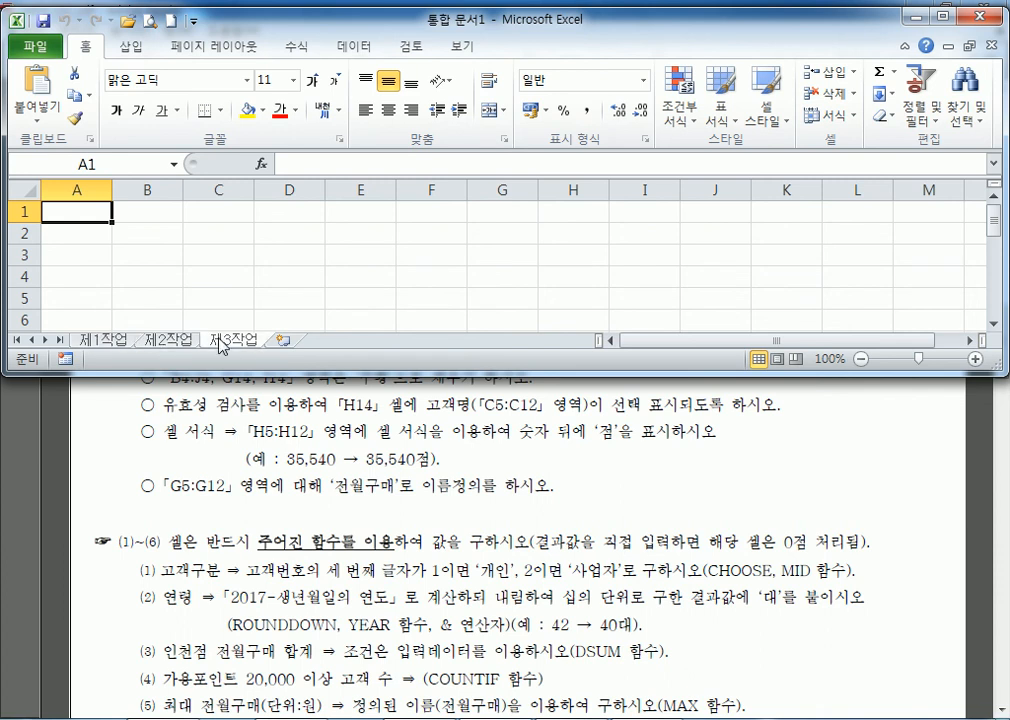
Set column A's width to 1 on the first sheet.
click(79, 189)
right_click(80, 190)
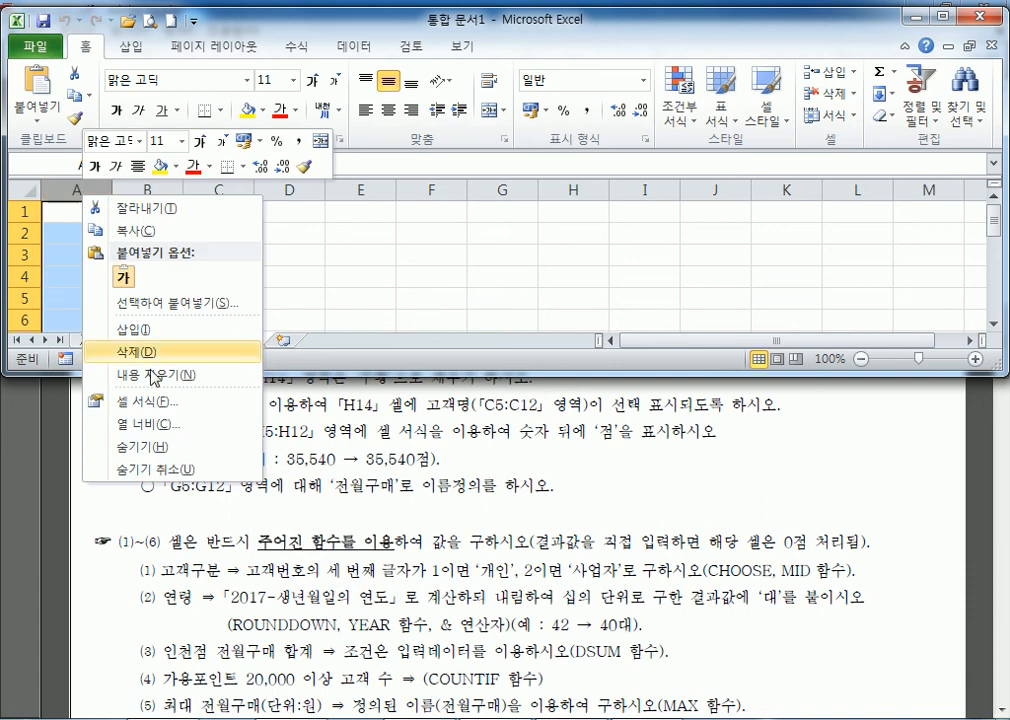
click(155, 422)
text(1)
click(128, 435)
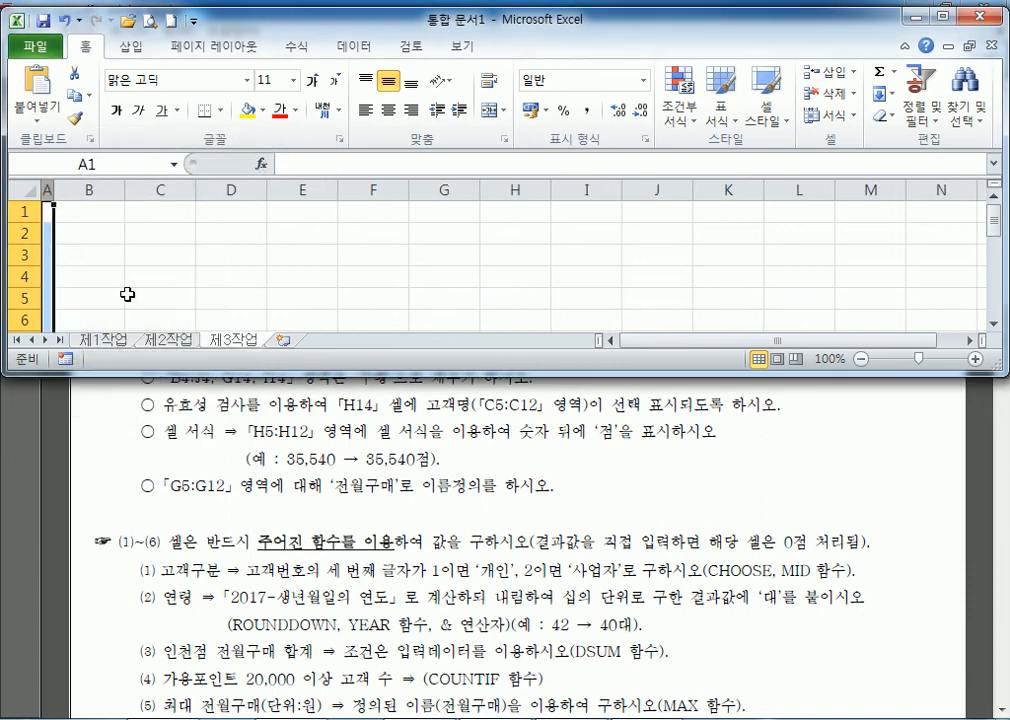
Set column A's width to 1 on the remaining sheets as well.
click(155, 339)
right_click(85, 190)
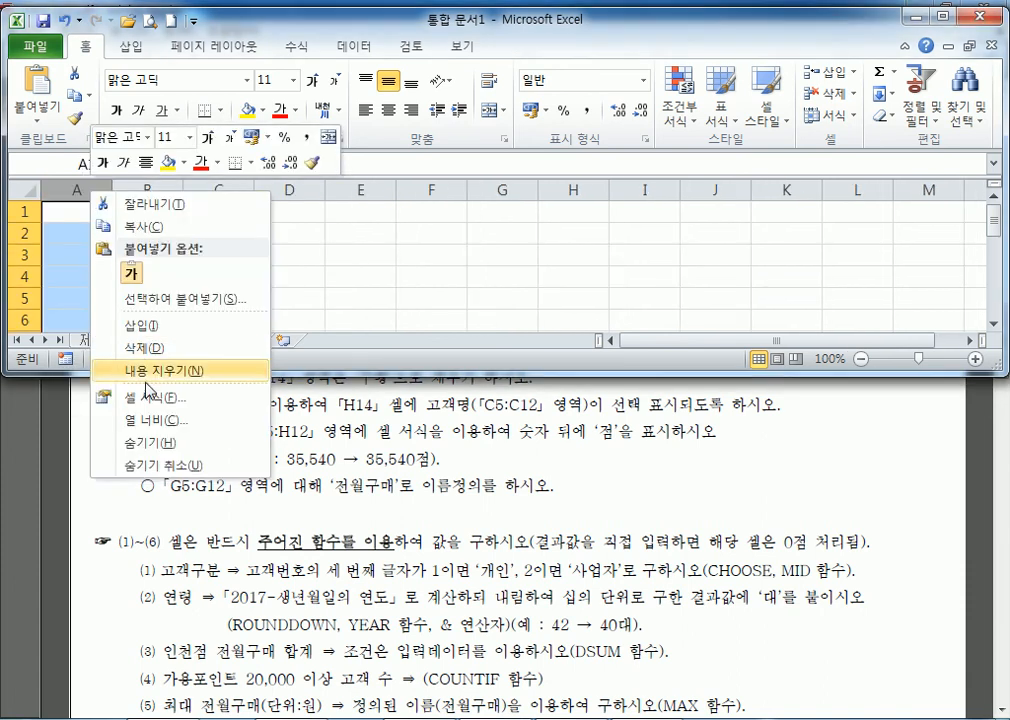
click(131, 418)
click(105, 428)
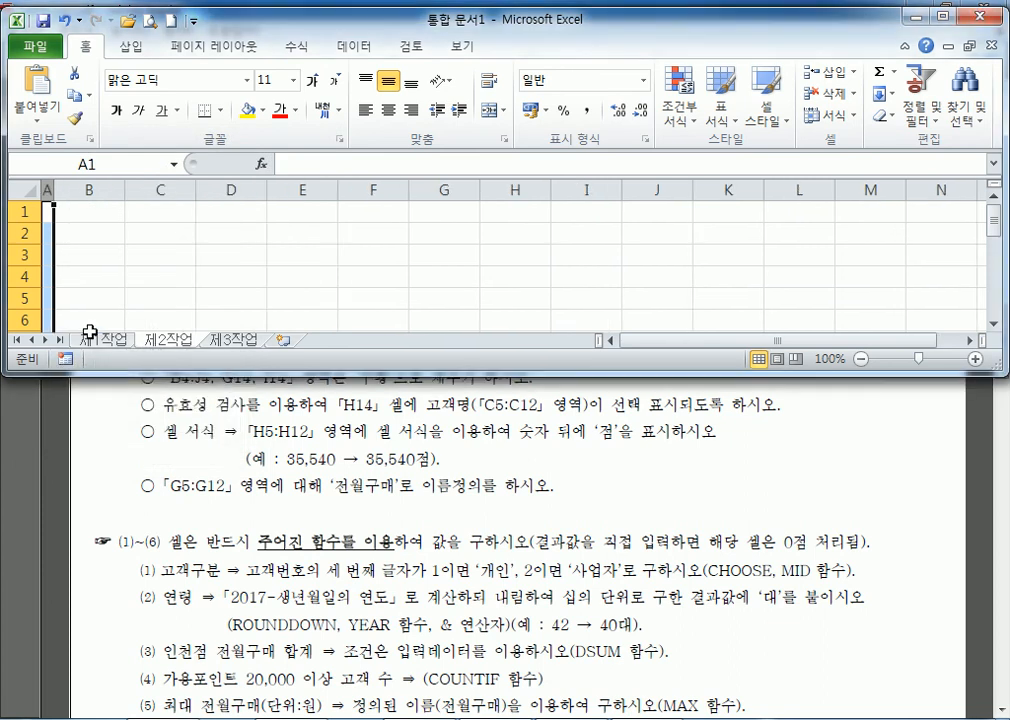
click(88, 339)
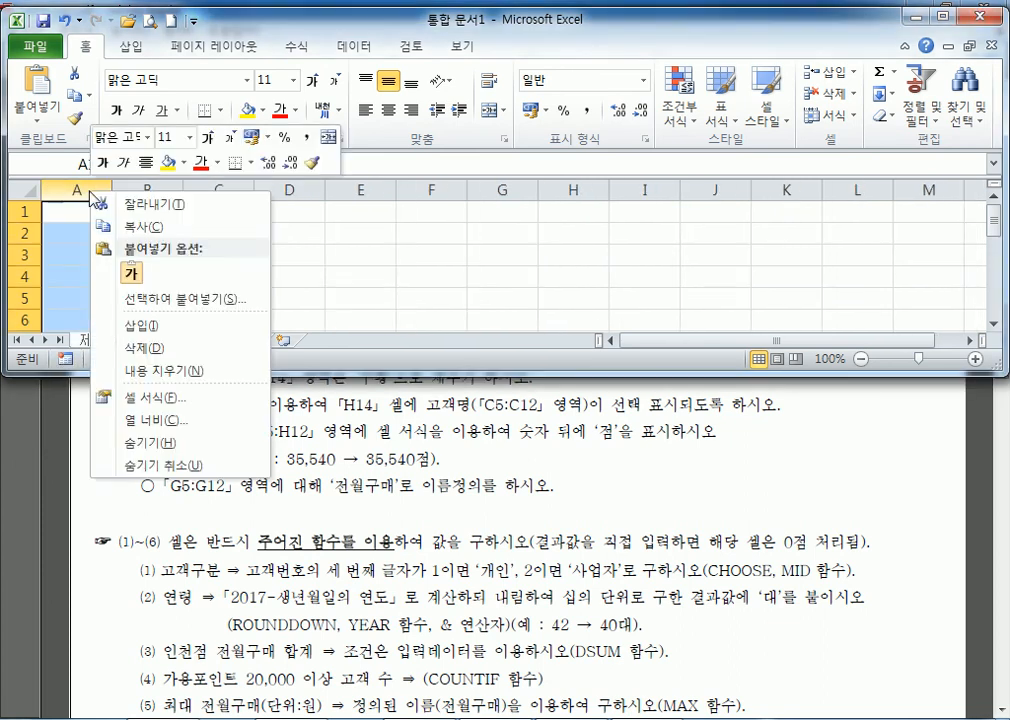
click(140, 420)
text(1)
click(99, 432)
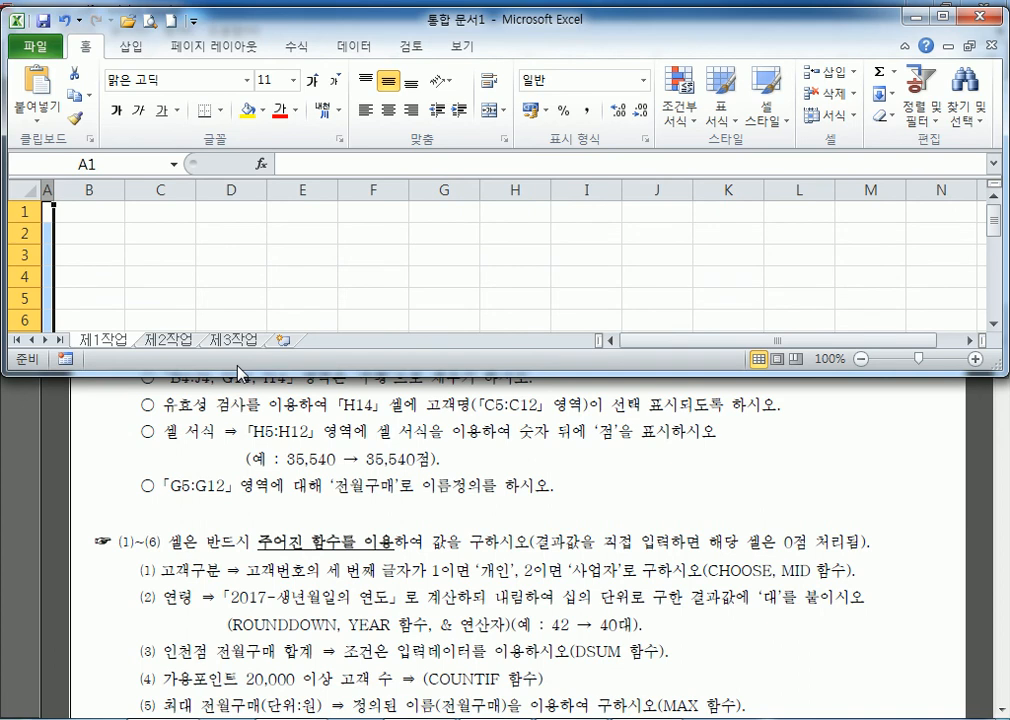
click(33, 189)
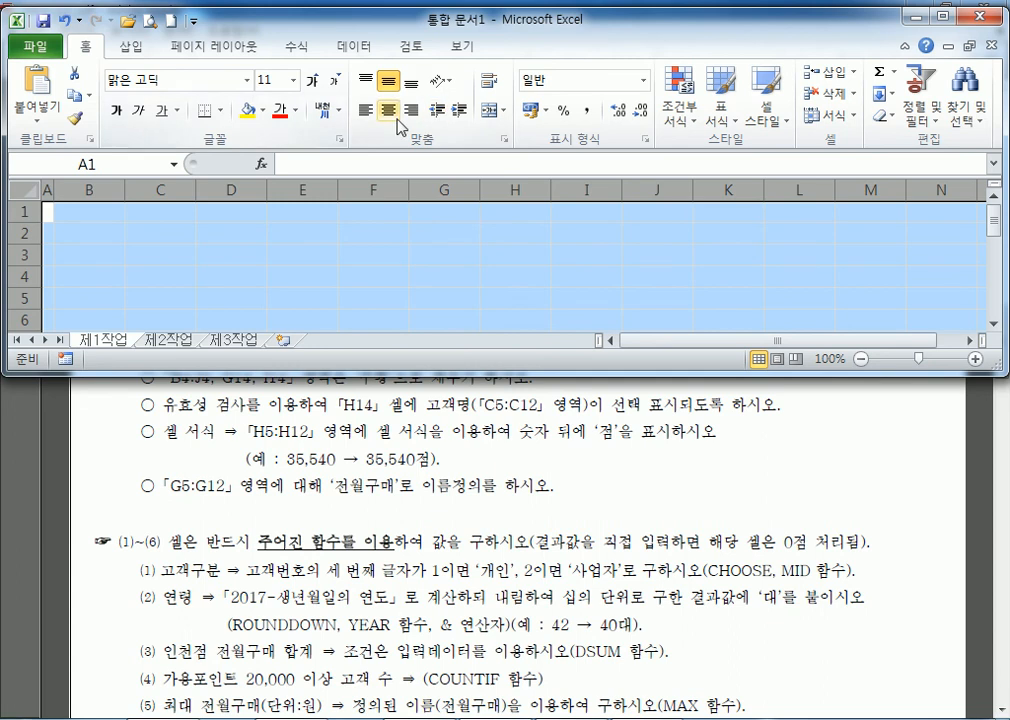
Change the whole 제1작업 sheet's font from 맑은 고딕 to 굴림.
click(247, 86)
scroll(203, 333, down, 8)
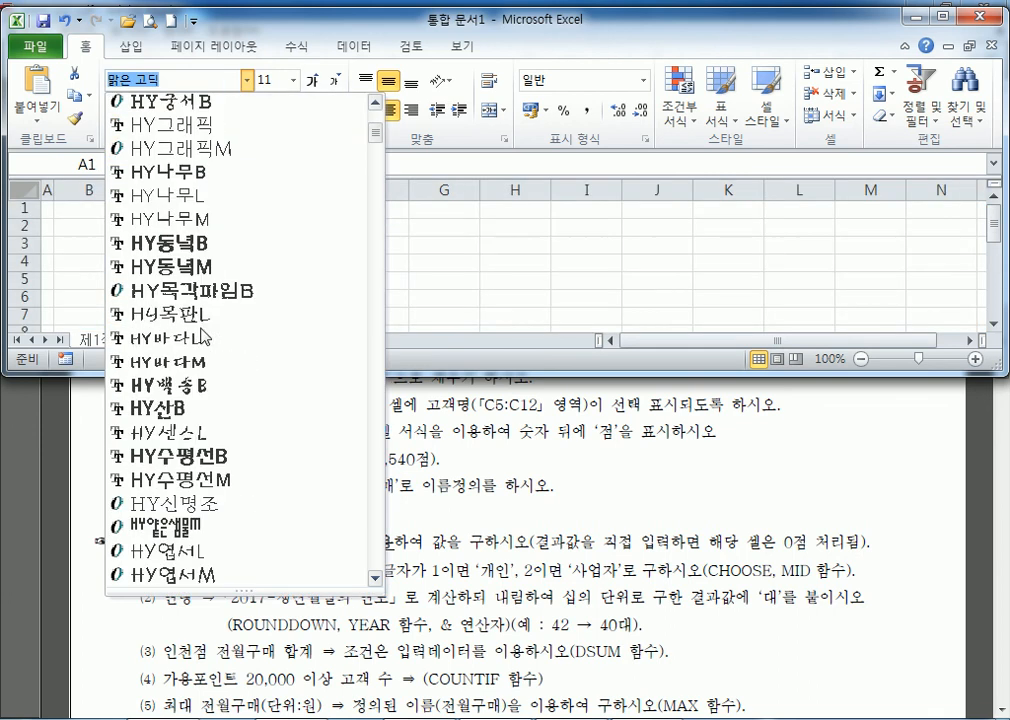
scroll(210, 340, down, 6)
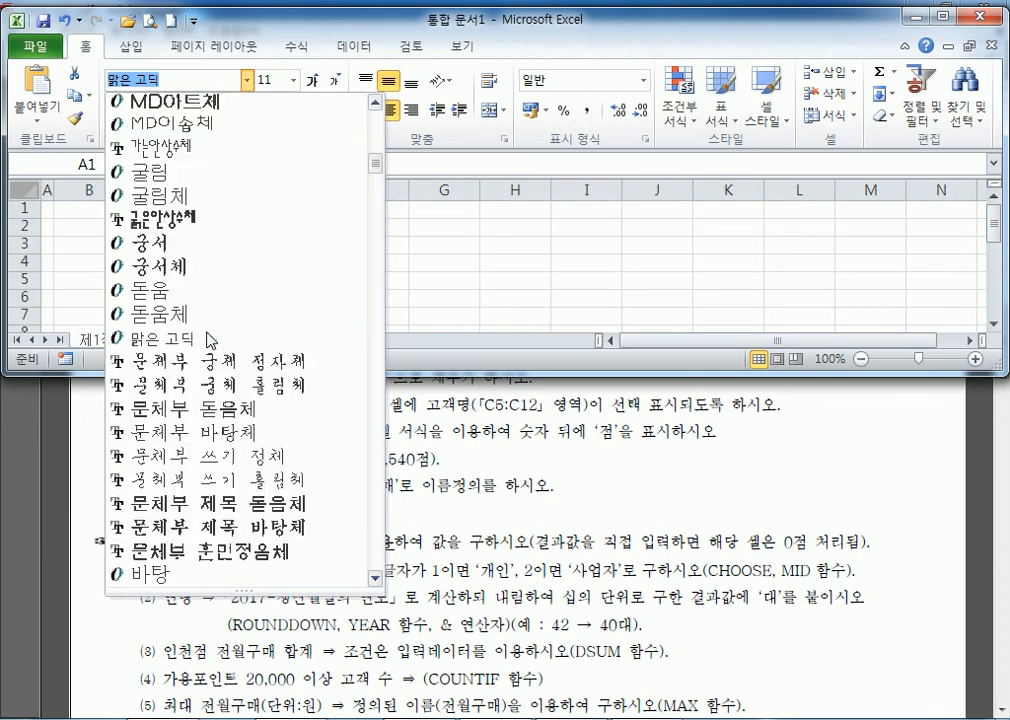
click(168, 176)
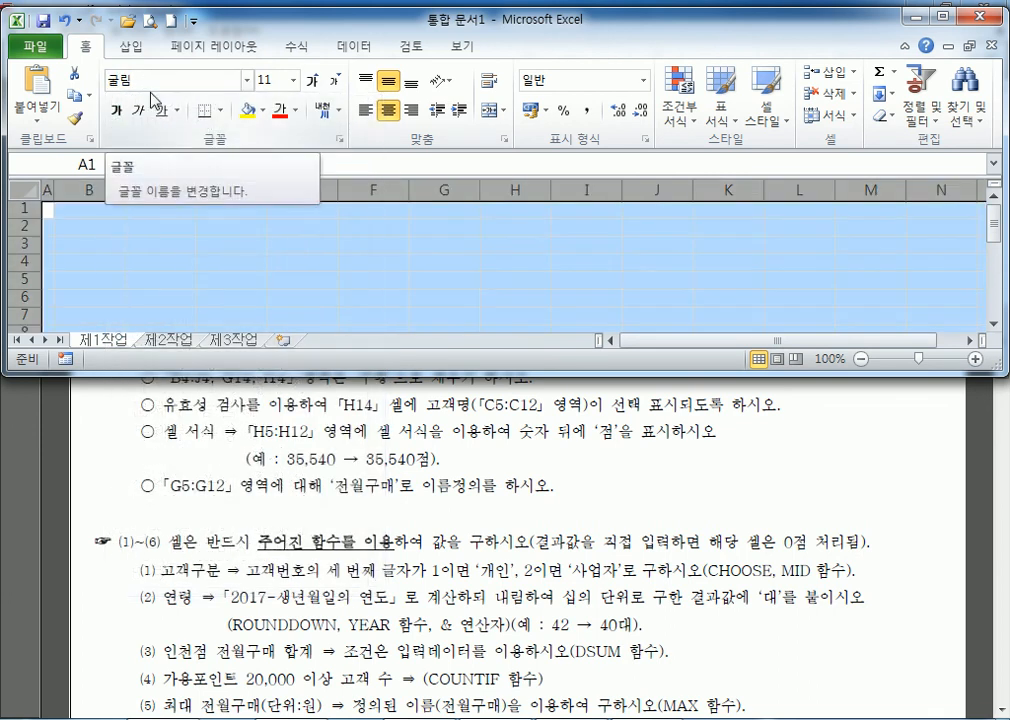
click(420, 543)
Mark the data-formatting condition and the 전월구매 and 가용포인트 table figures, then return to Excel.
drag(193, 241, 372, 240)
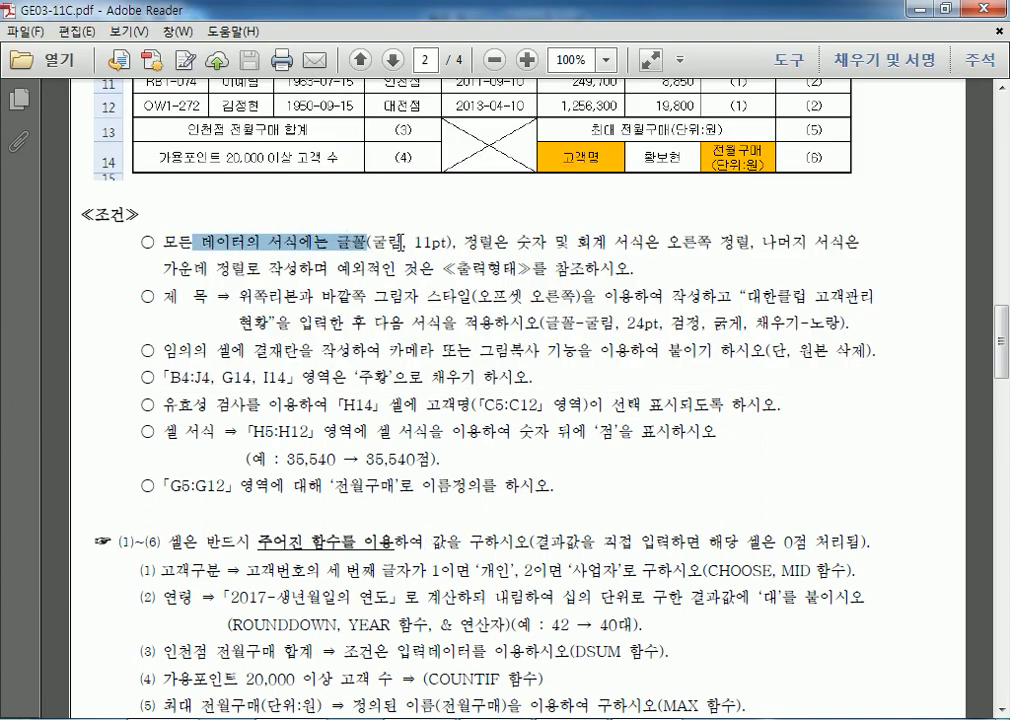
scroll(309, 278, up, 3)
drag(196, 128, 386, 267)
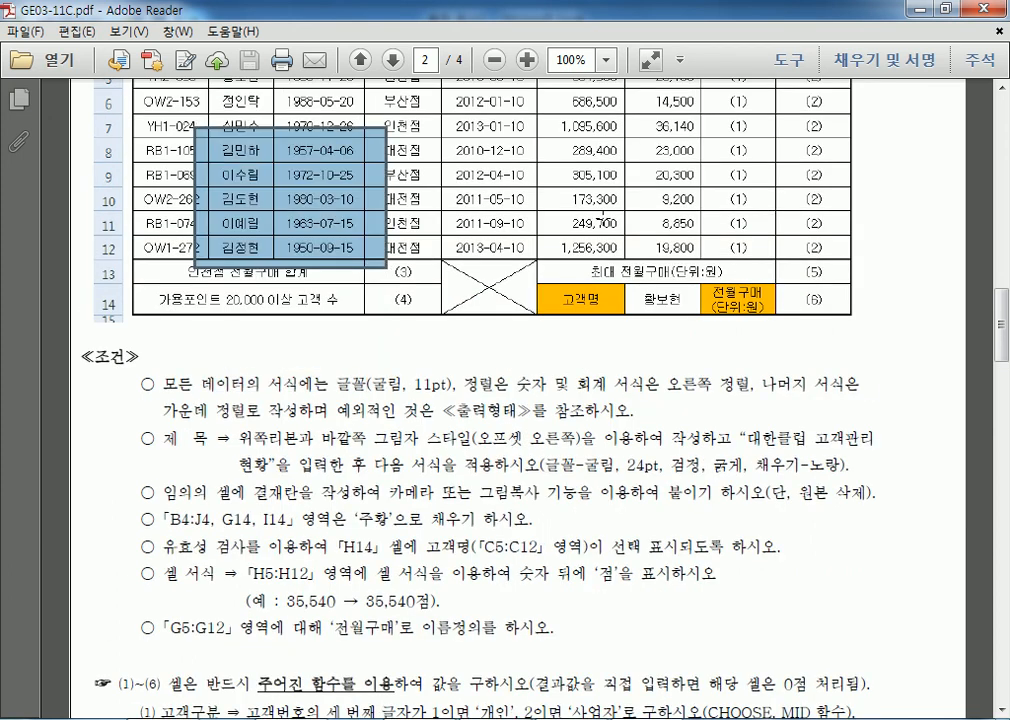
drag(573, 154, 688, 236)
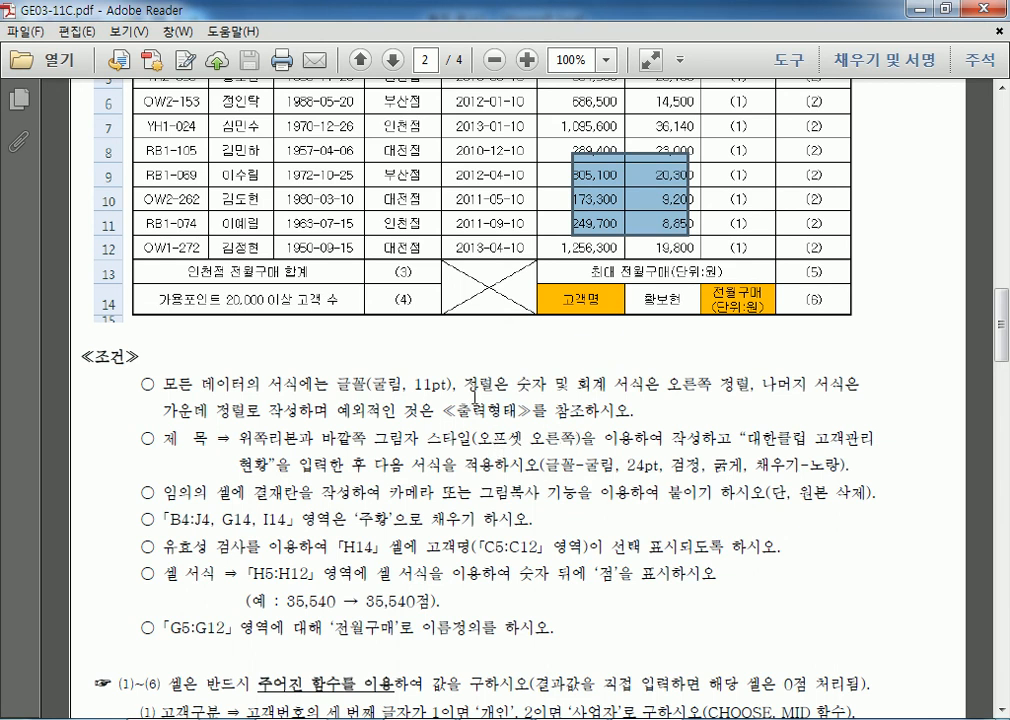
right_click(503, 719)
click(504, 246)
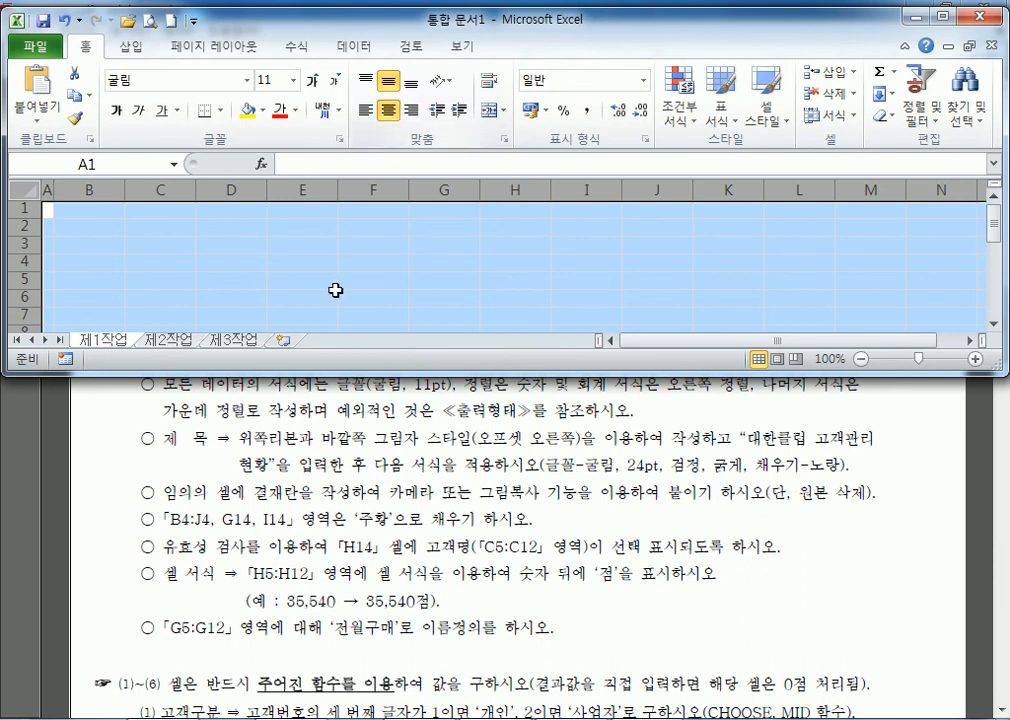
Enlarge the Excel window and outline the title area B2:H3 and approval box I2:L4.
drag(337, 373, 341, 522)
click(160, 262)
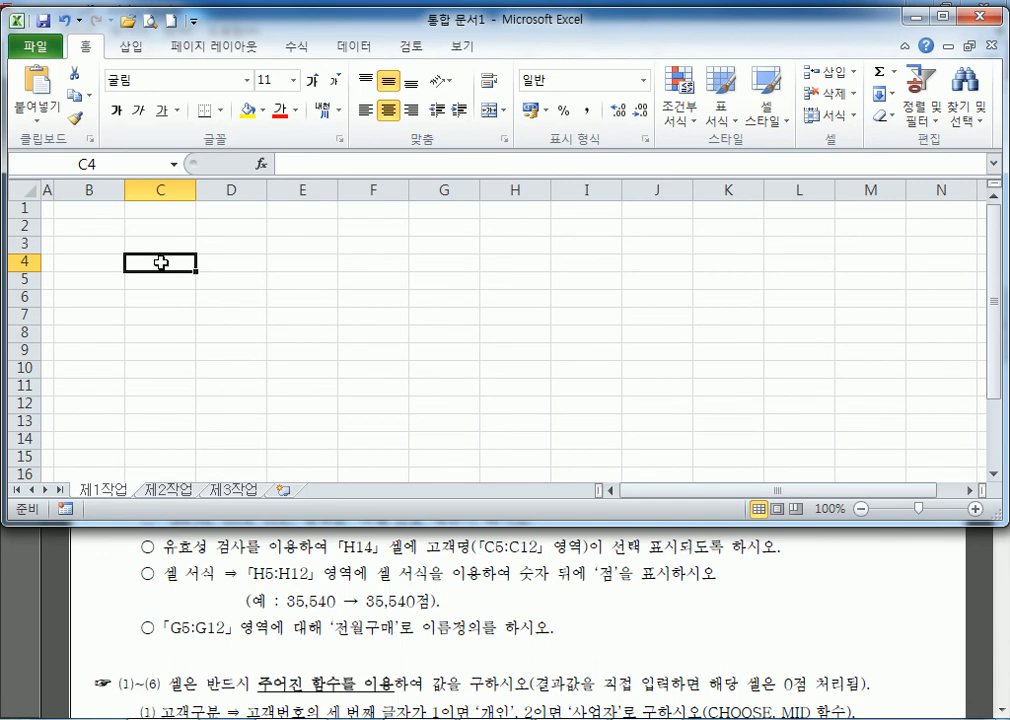
click(75, 264)
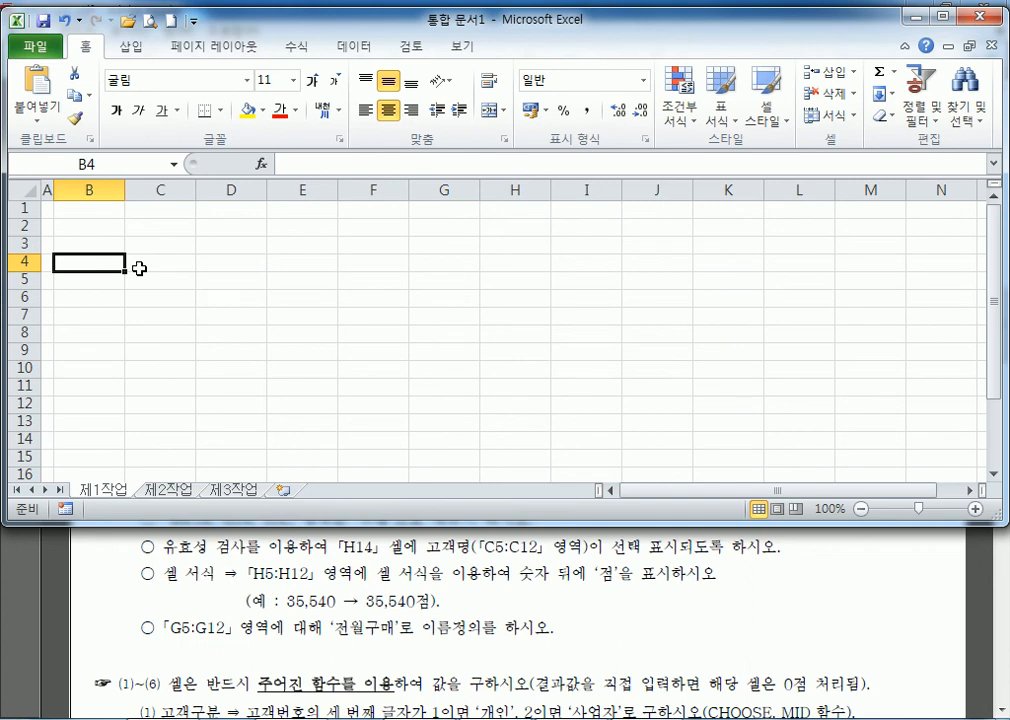
drag(22, 209, 24, 236)
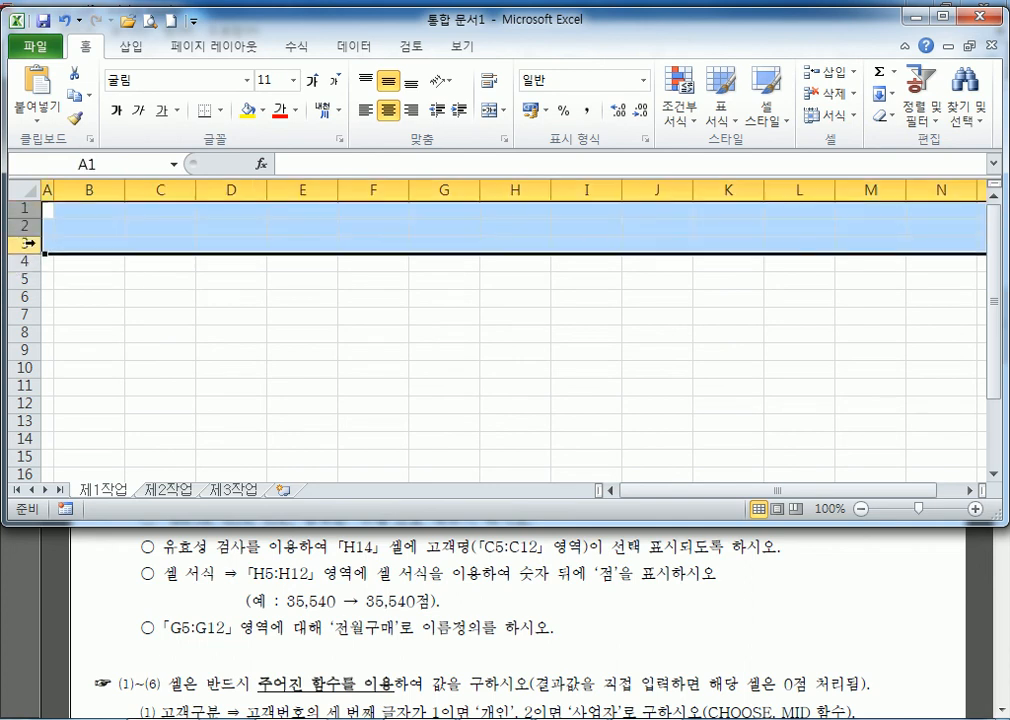
click(147, 222)
drag(110, 222, 485, 237)
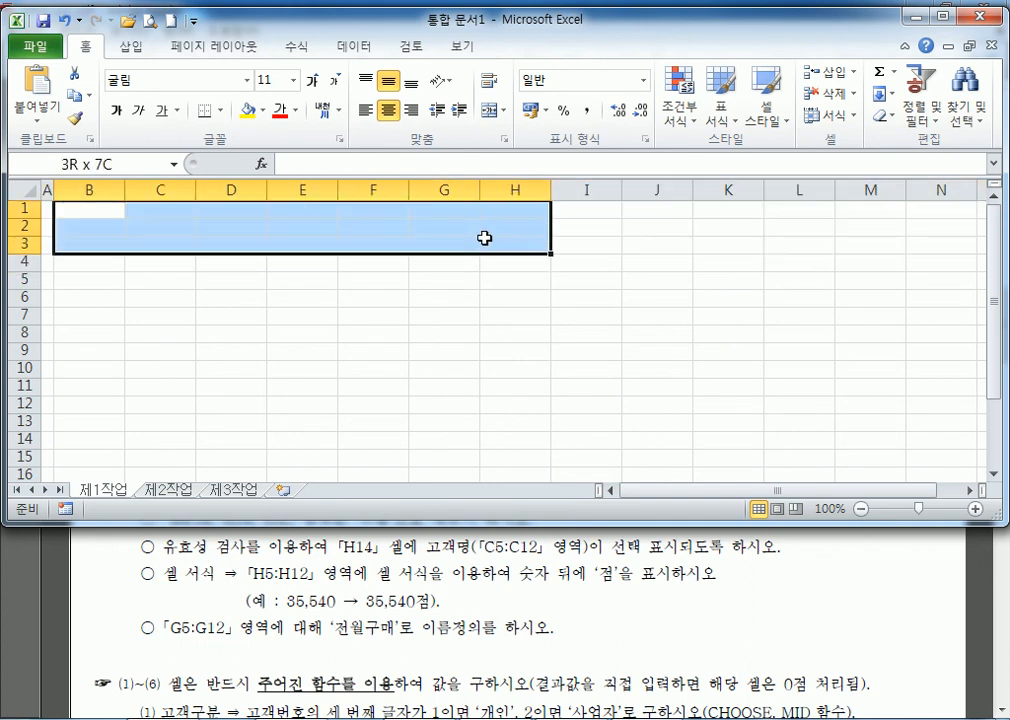
drag(561, 219, 790, 265)
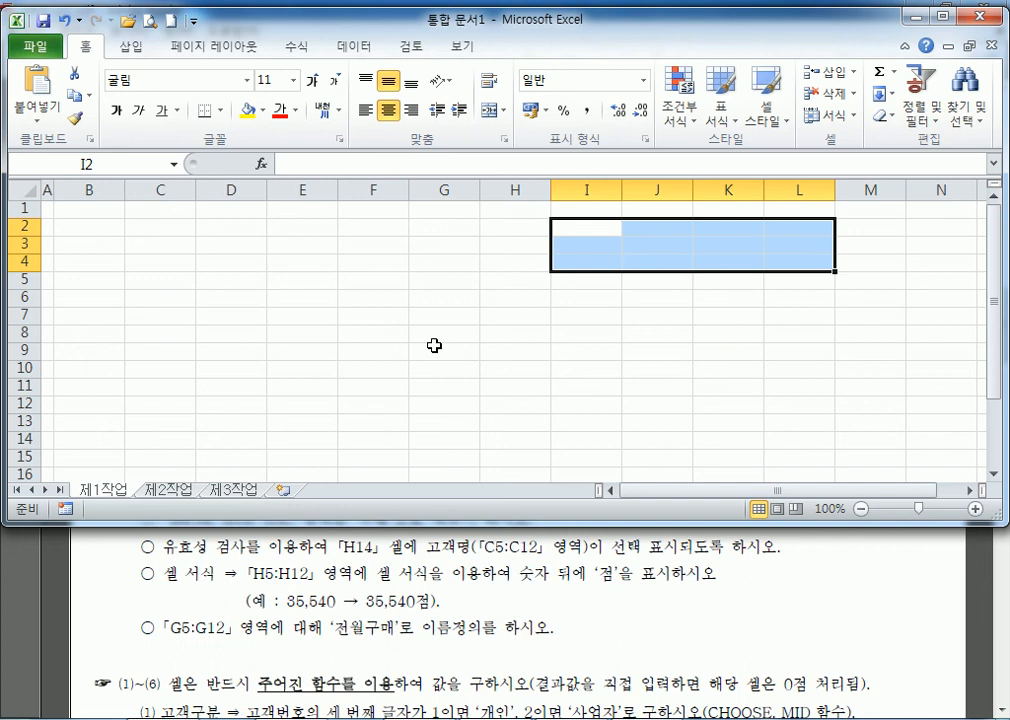
Maximize Excel, select B4 where the header starts, and switch to the exam PDF.
double_click(446, 19)
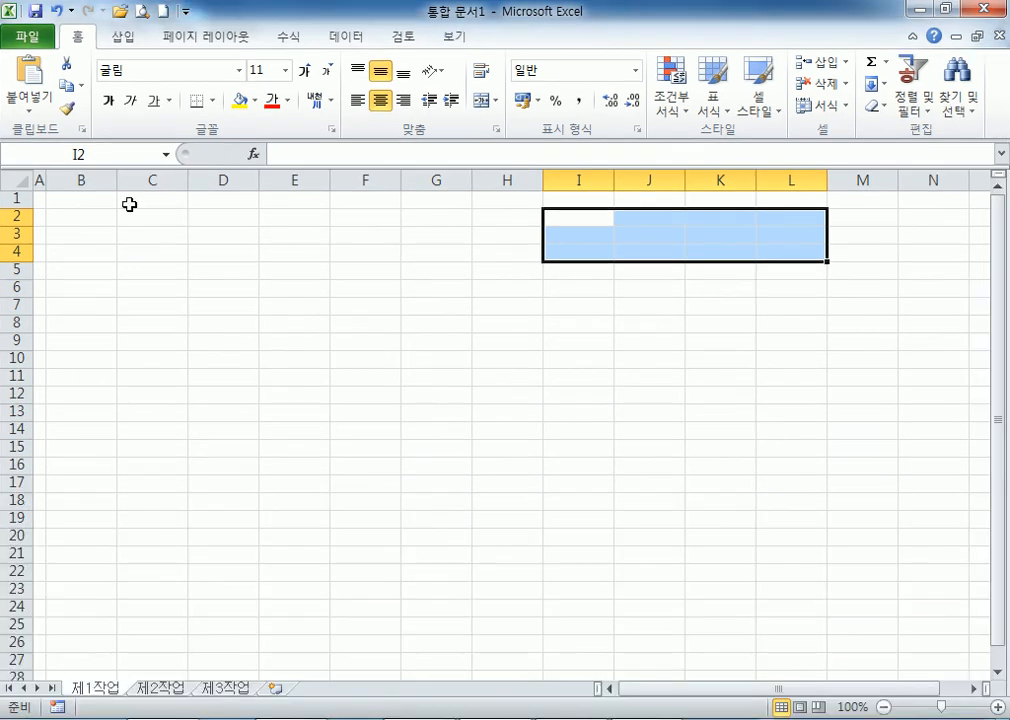
click(75, 251)
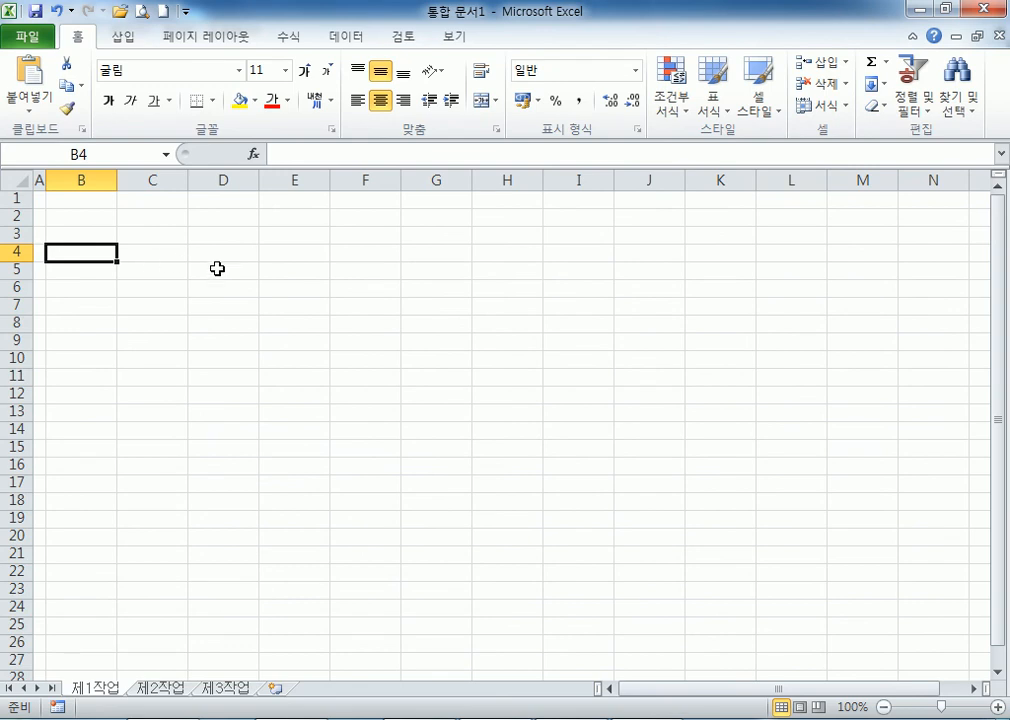
key(alt+Tab)
scroll(331, 315, up, 4)
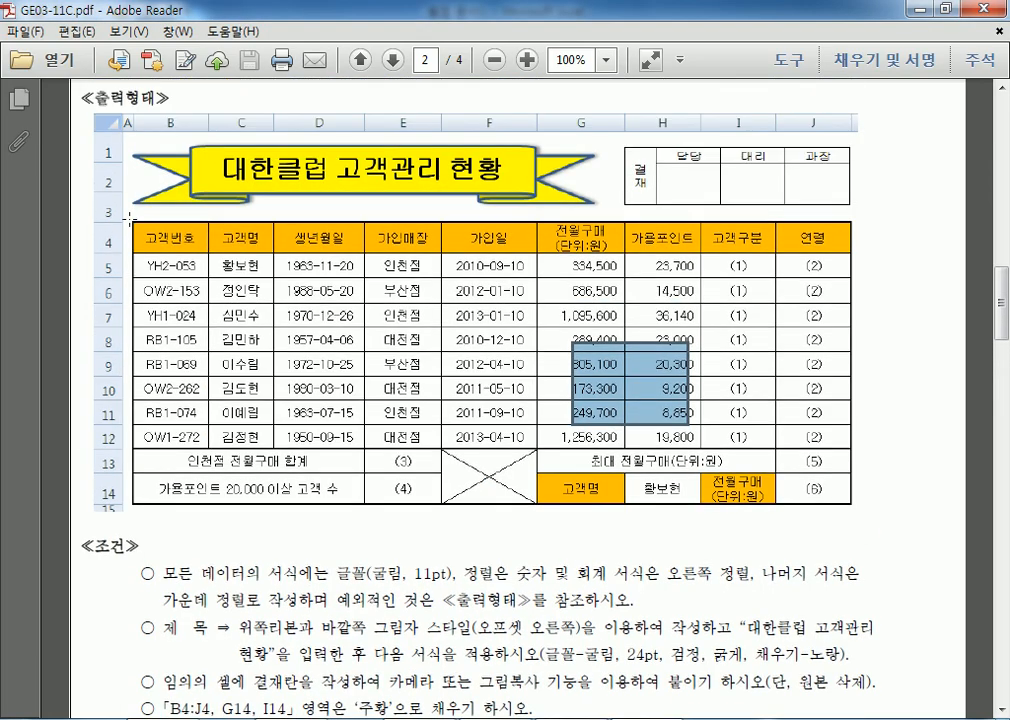
Select the 출력형태 sample table, 대한클럽 고객관리 현황, on page 2 of the PDF.
click(556, 341)
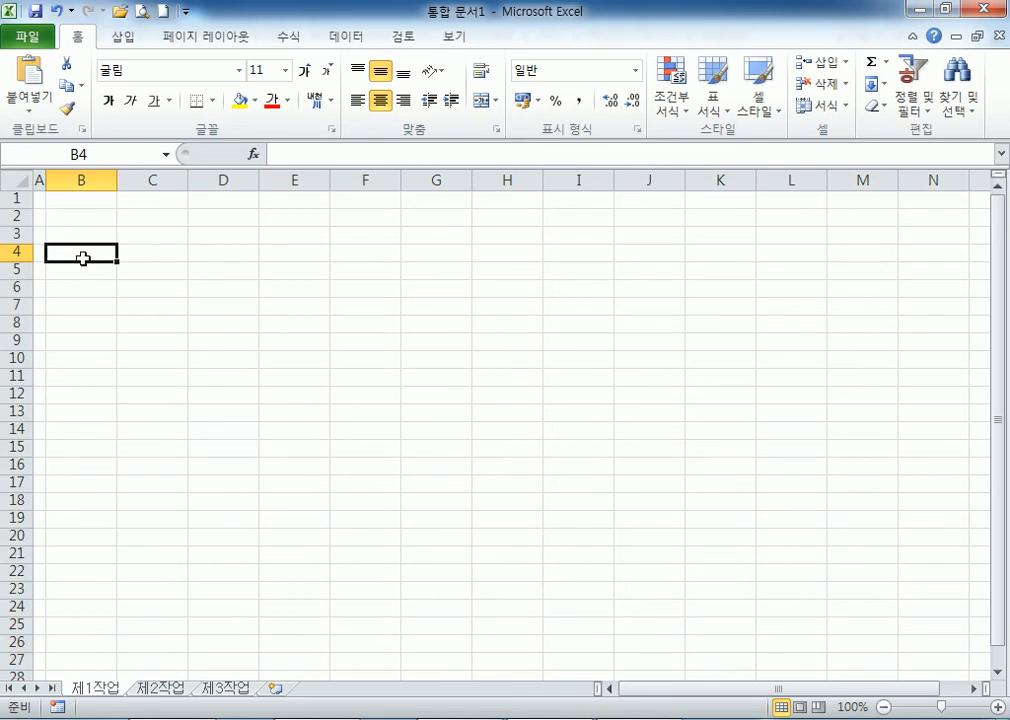
Enter the headers 도서번호, 도서명, 저자, 이용형태, 대출자 and 대출일자 across B4:G4.
click(83, 258)
text(도서번호)
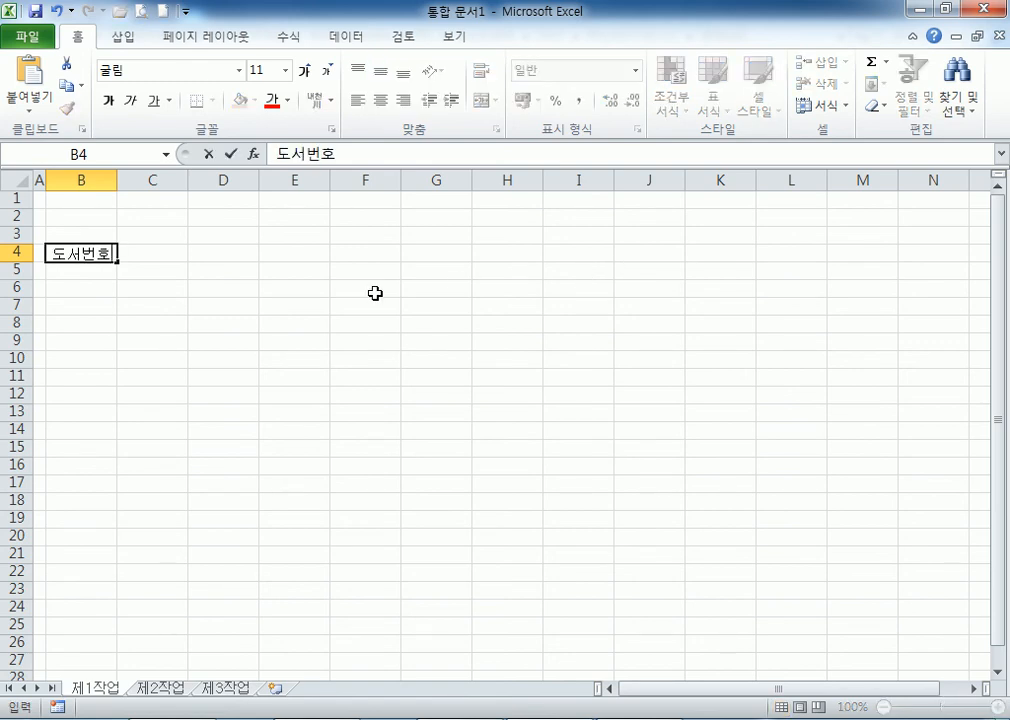
key(Tab)
text(도서명)
key(Tab)
text(저자)
key(Tab)
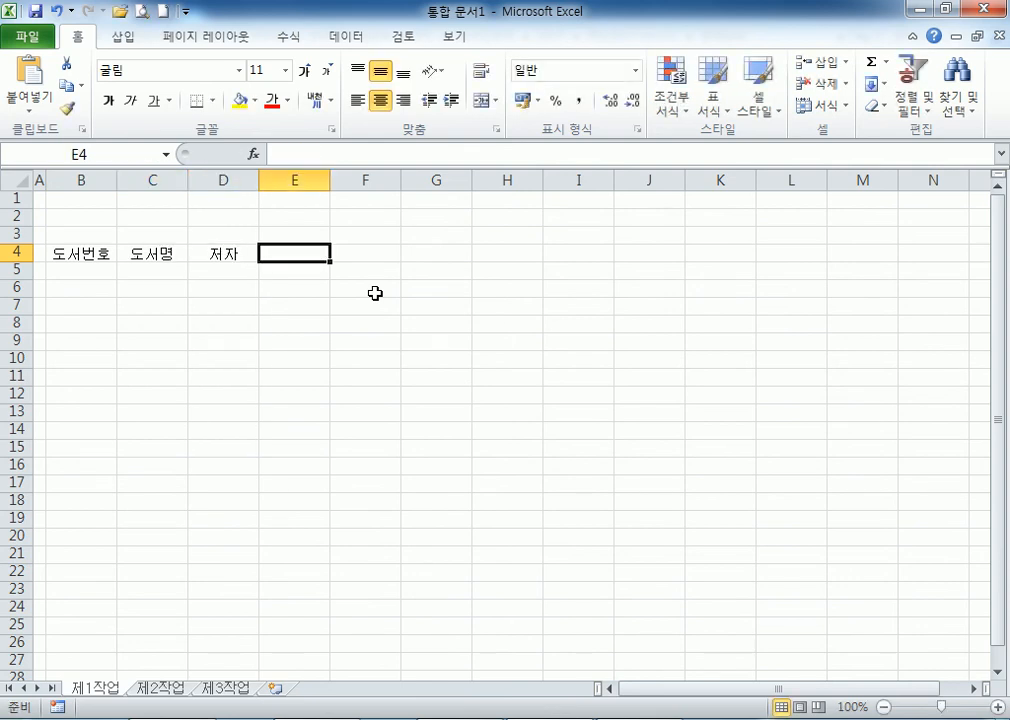
text(이용형태)
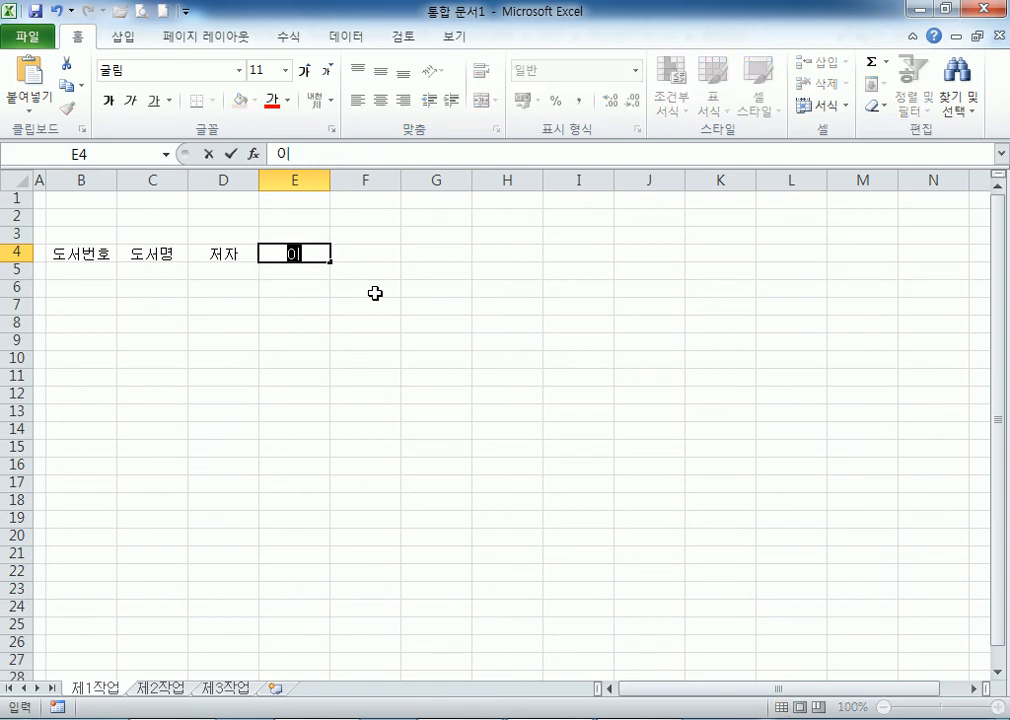
key(Tab)
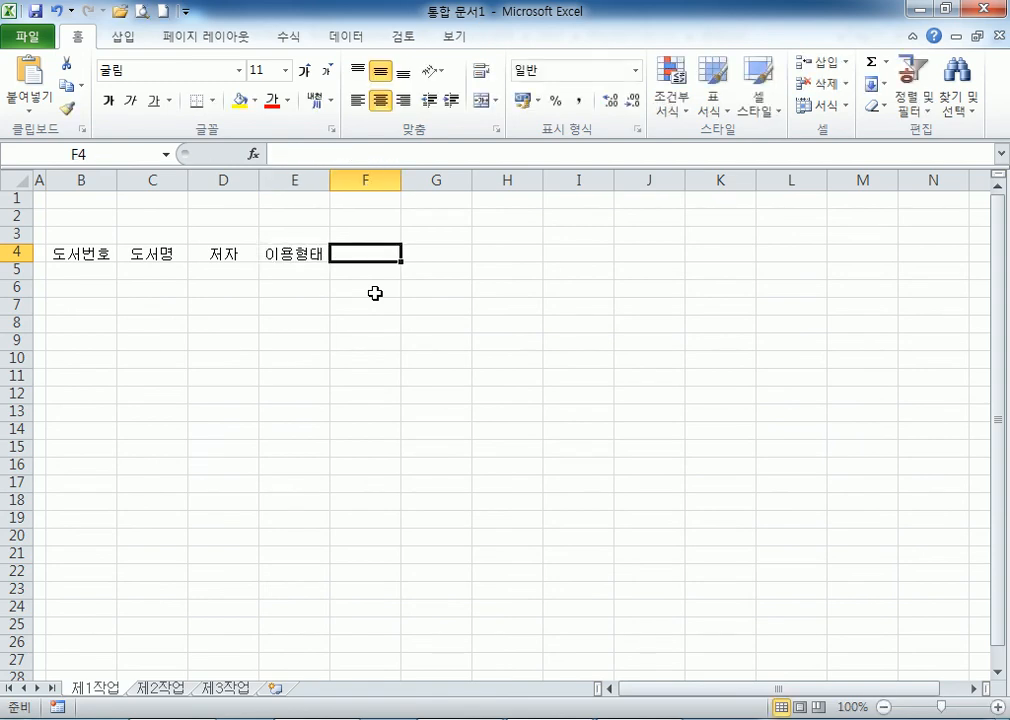
text(대출자)
key(Tab)
text(대)
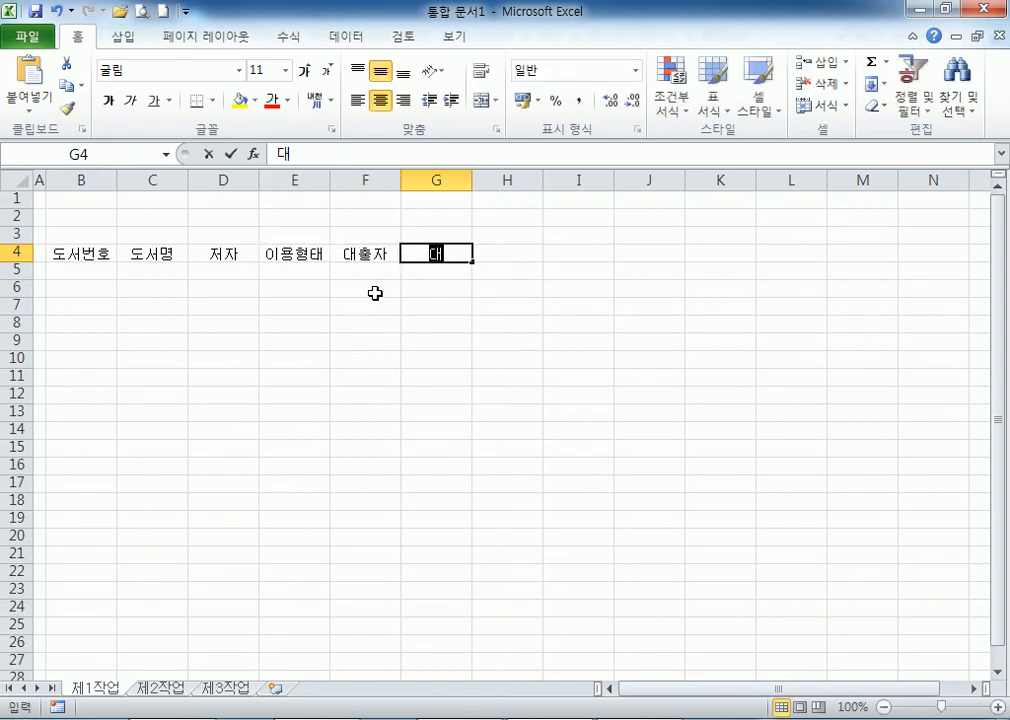
text(출일자)
key(Tab)
Enter the two-line 대출횟수/(누적) header in H4, then 분류 and 반납일자 in I4:J4.
text(대출호)
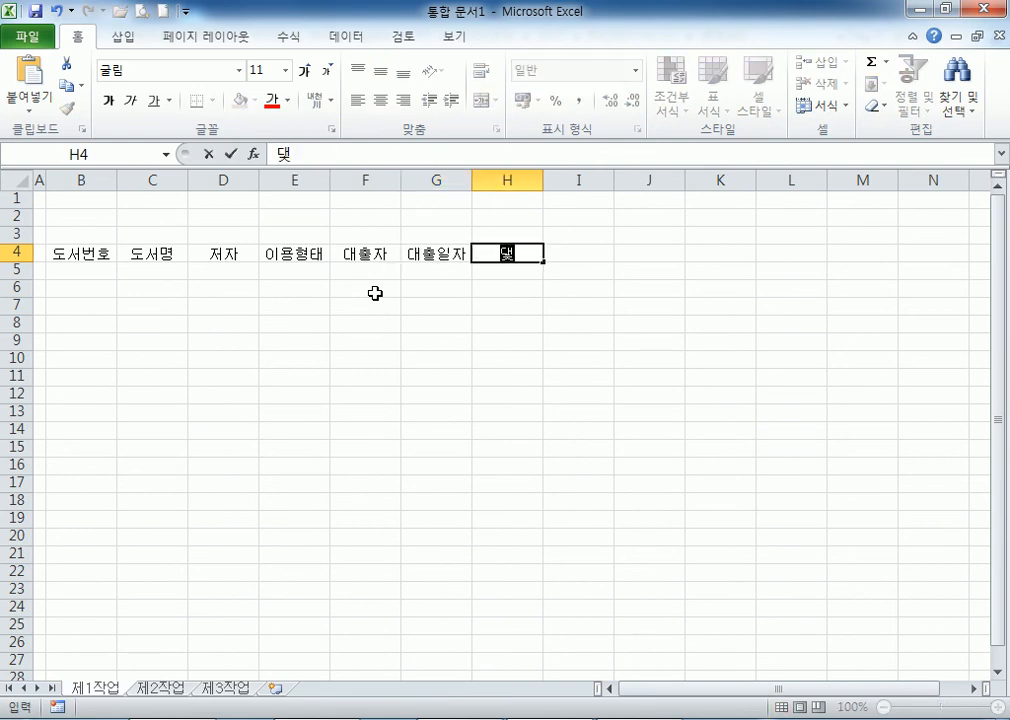
text(수)
key(Return)
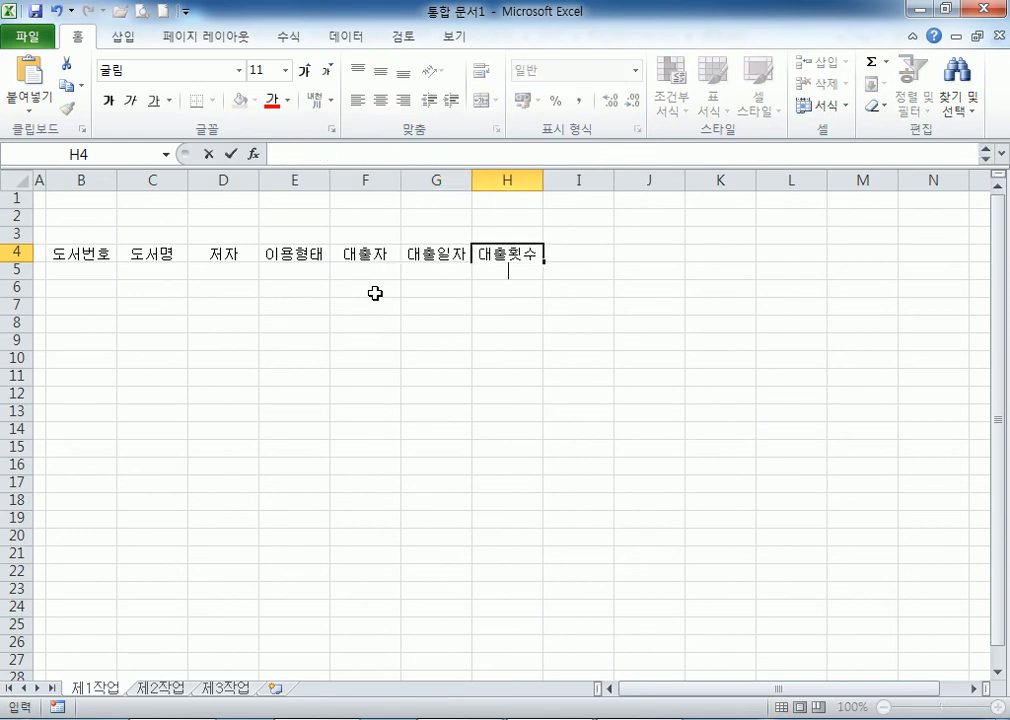
text((누적)()
key(BackSpace)
key(Tab)
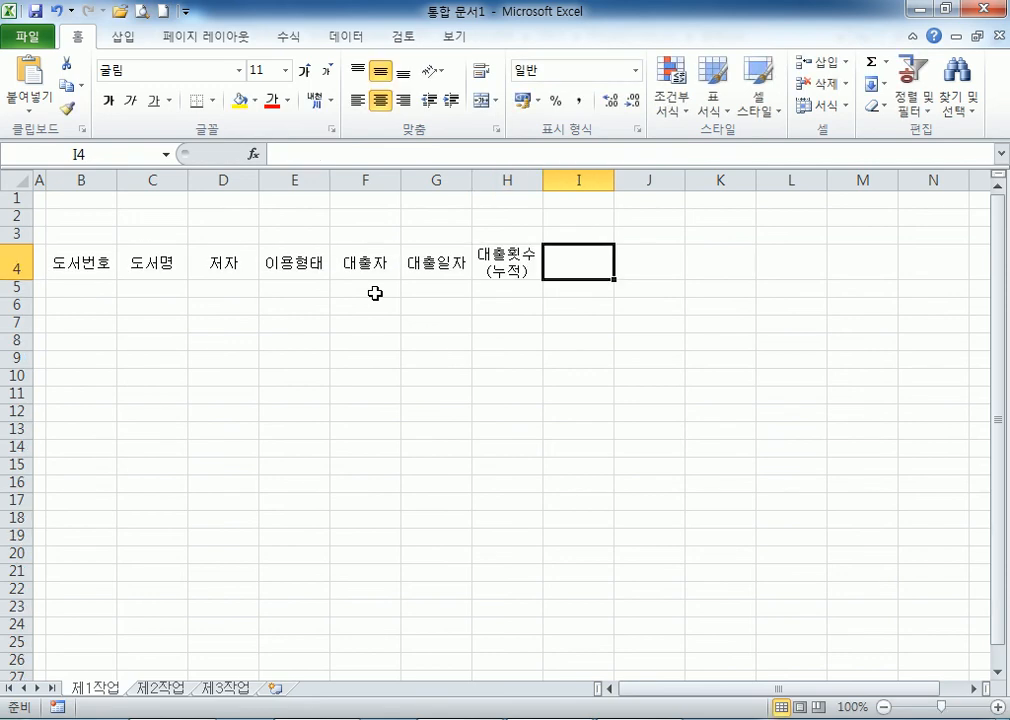
text(번)
key(BackSpace)
key(BackSpace)
text(분류)
key(Tab)
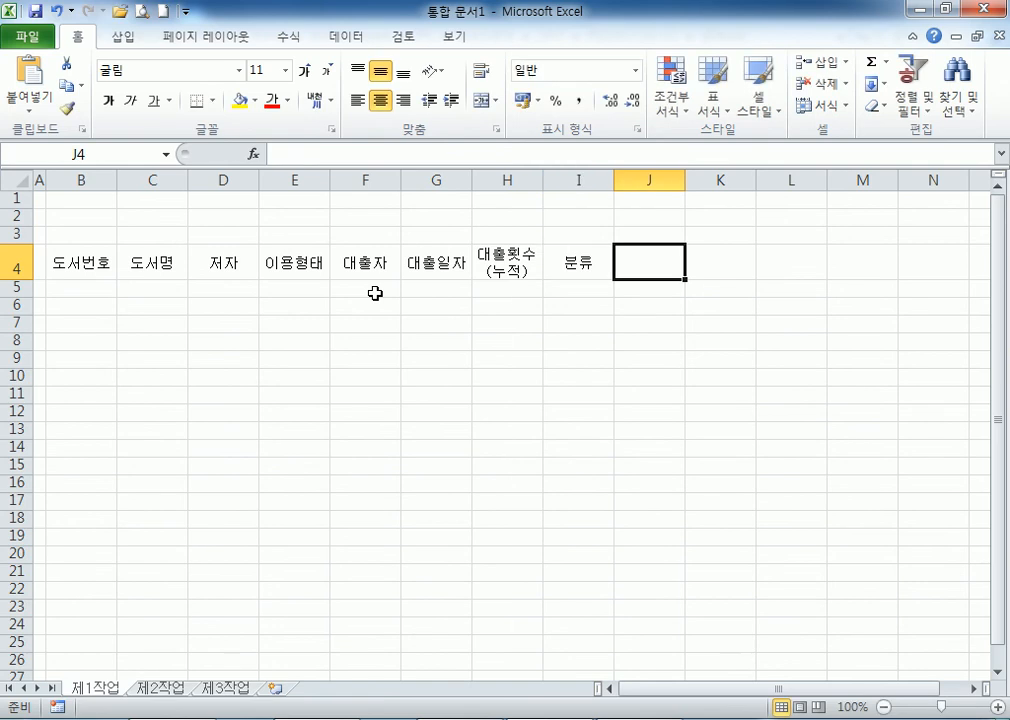
text(반납일자)
key(Return)
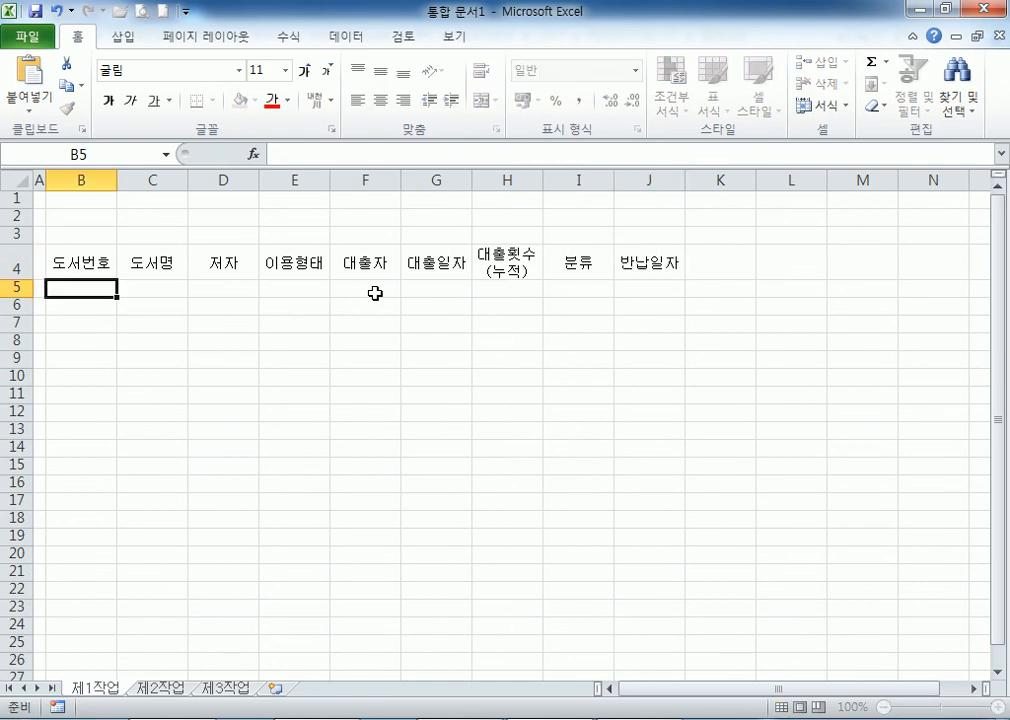
key(shift+Down)
key(shift+Down)
key(shift+Down)
key(shift+Down)
key(shift+Down)
key(shift+Down)
key(shift+Down)
Enter the first book numbers 1-A01, 2-B01, 1-A32 and 2-B33 in column B, fixing 1-A1 to 1-A01.
key(shift+Right)
key(shift+Right)
key(shift+Right)
key(shift+Right)
key(shift+Right)
key(shift+Right)
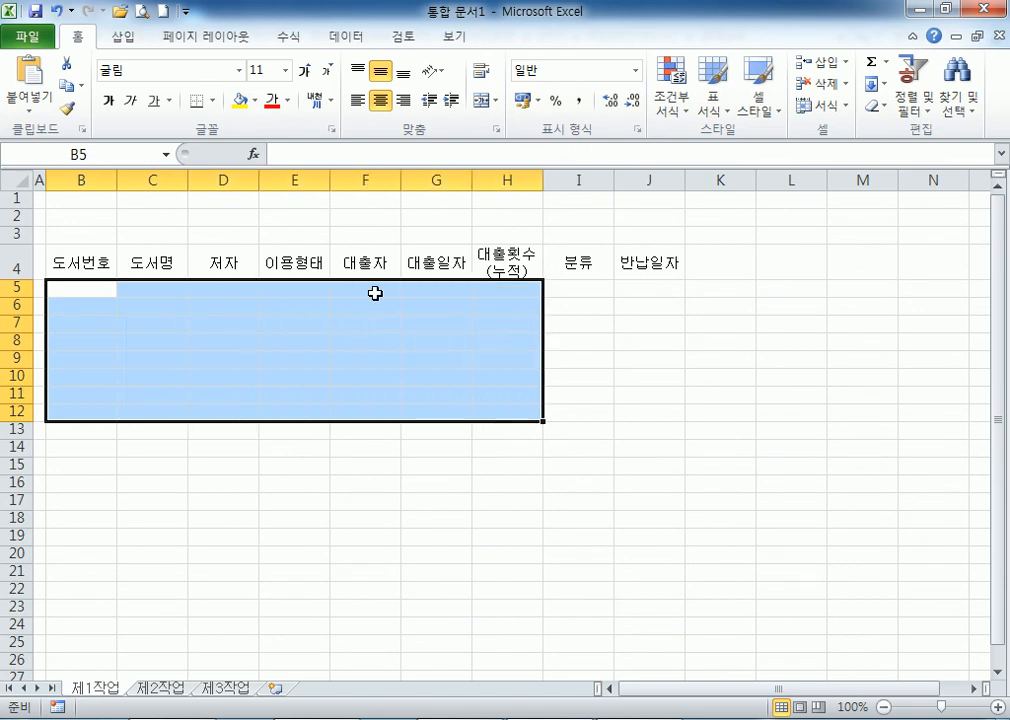
text(a)
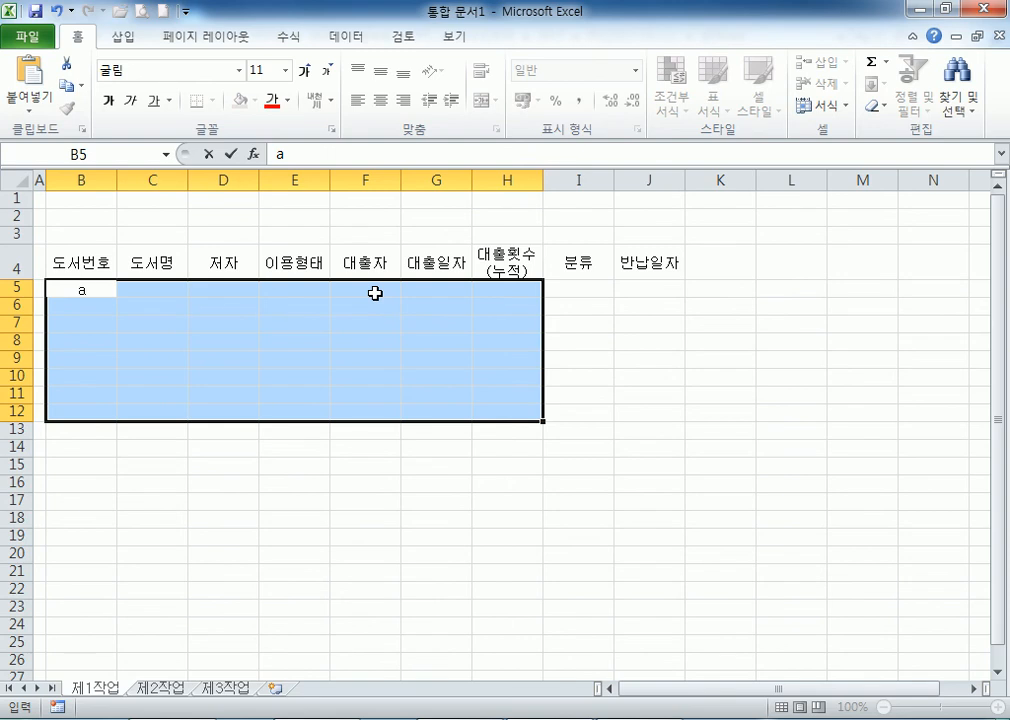
key(BackSpace)
text(1-A1)
key(Return)
text(2-B01)
key(Return)
text(3-)
key(BackSpace)
key(BackSpace)
key(shift+Return)
key(shift+Return)
key(F2)
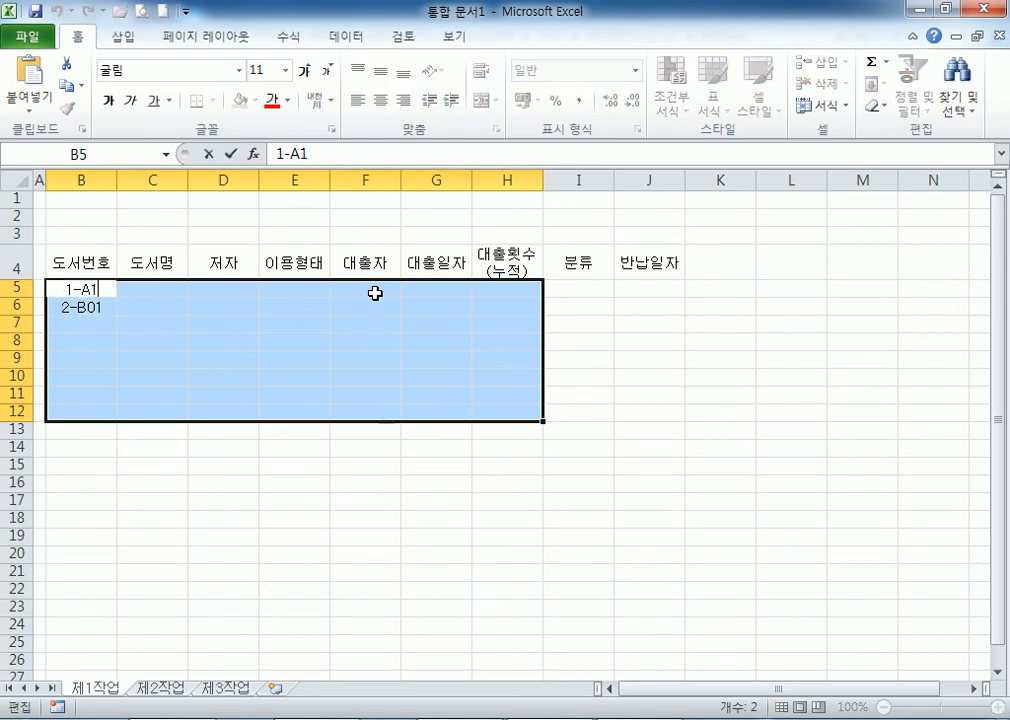
key(BackSpace)
text(01)
key(Return)
key(Return)
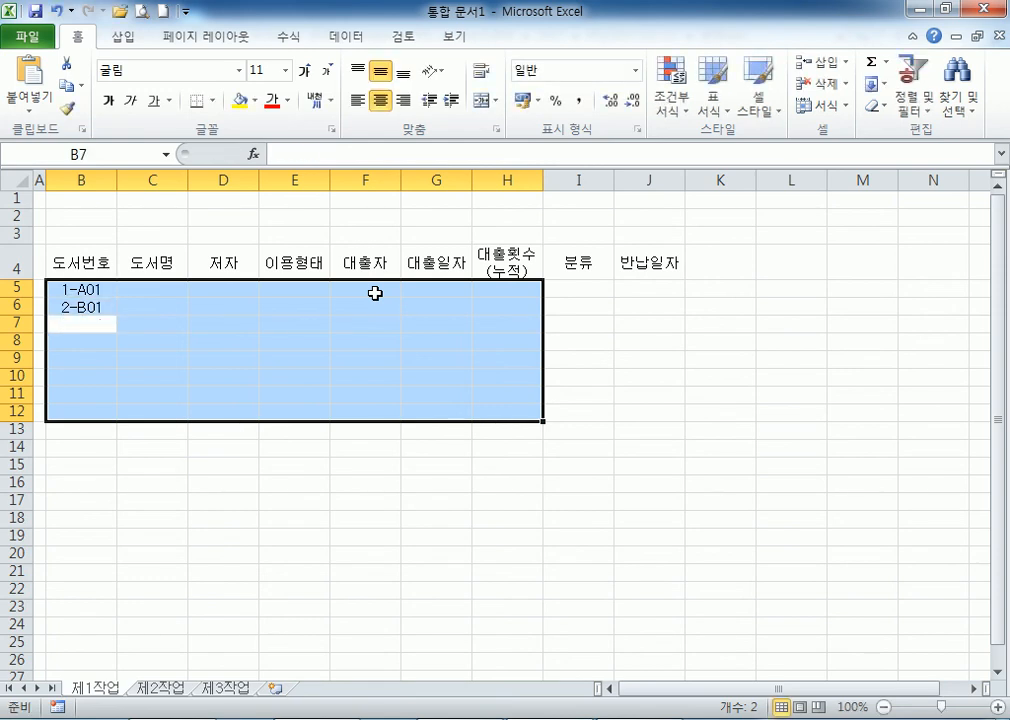
text(1-A32)
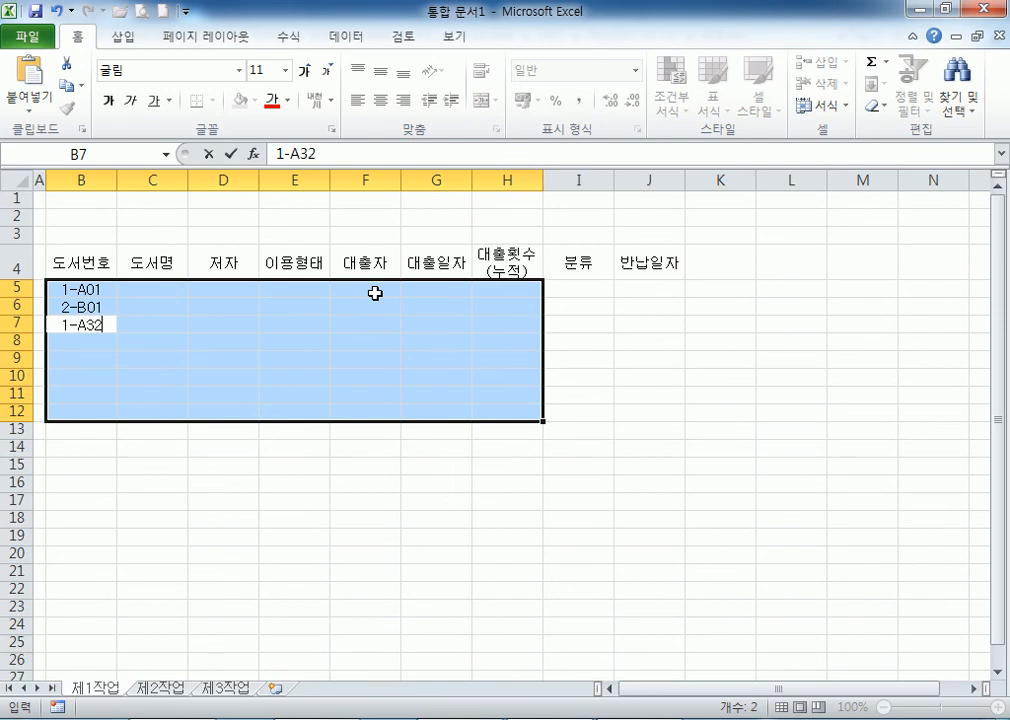
key(Return)
text(2-B33)
key(Return)
Enter the remaining book numbers 3-C21, 2-B22, 1-A23 and 1-A82 down to B12.
text(C-)
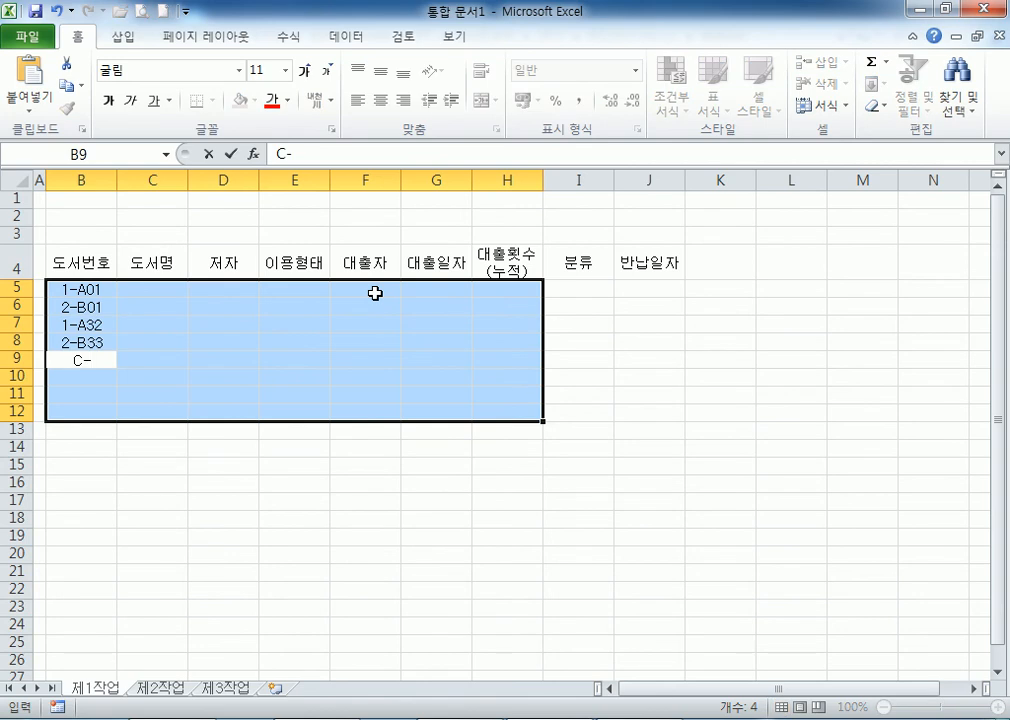
key(BackSpace)
text(-)
key(BackSpace)
key(BackSpace)
text(3-C21)
key(Return)
text(2-B2)
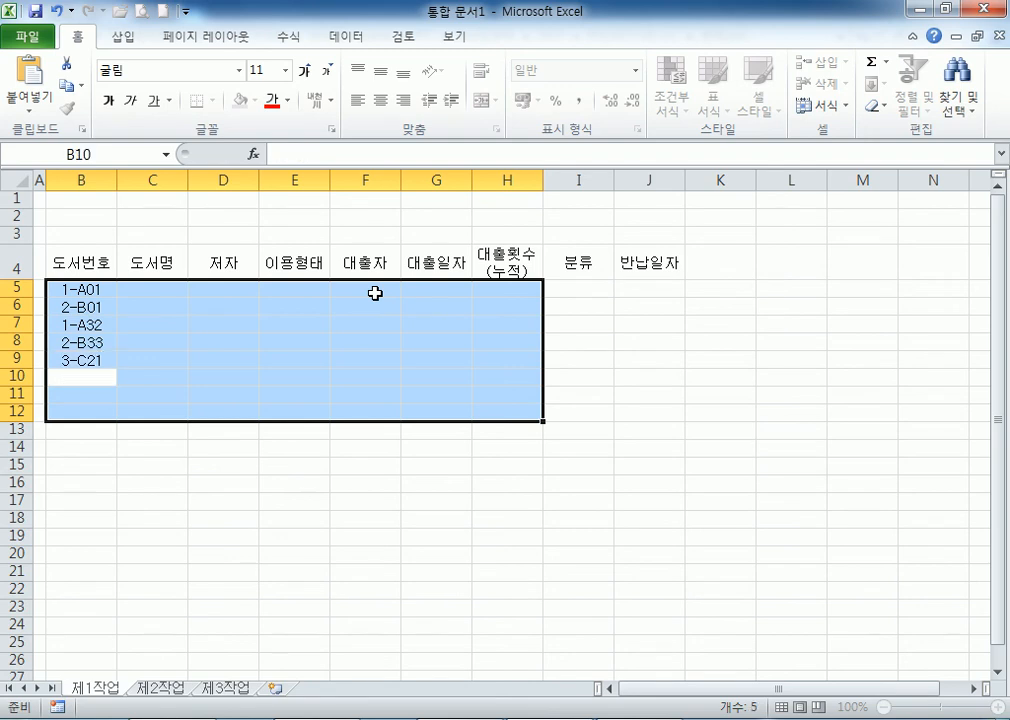
text(2)
key(Return)
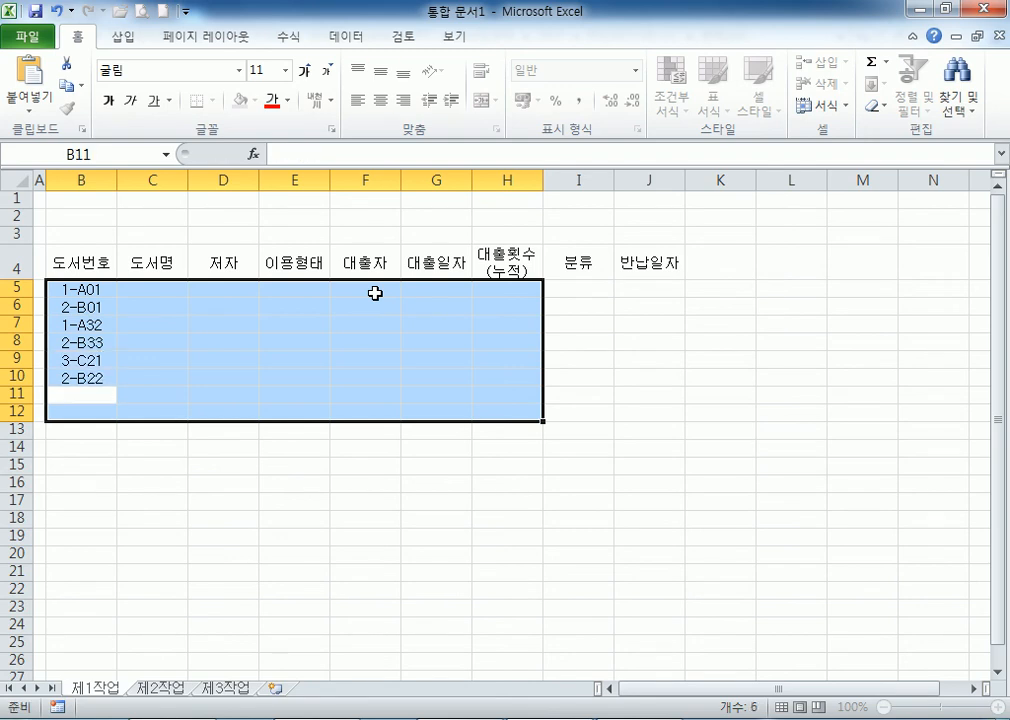
text(A-A232)
key(BackSpace)
key(F2)
key(Home)
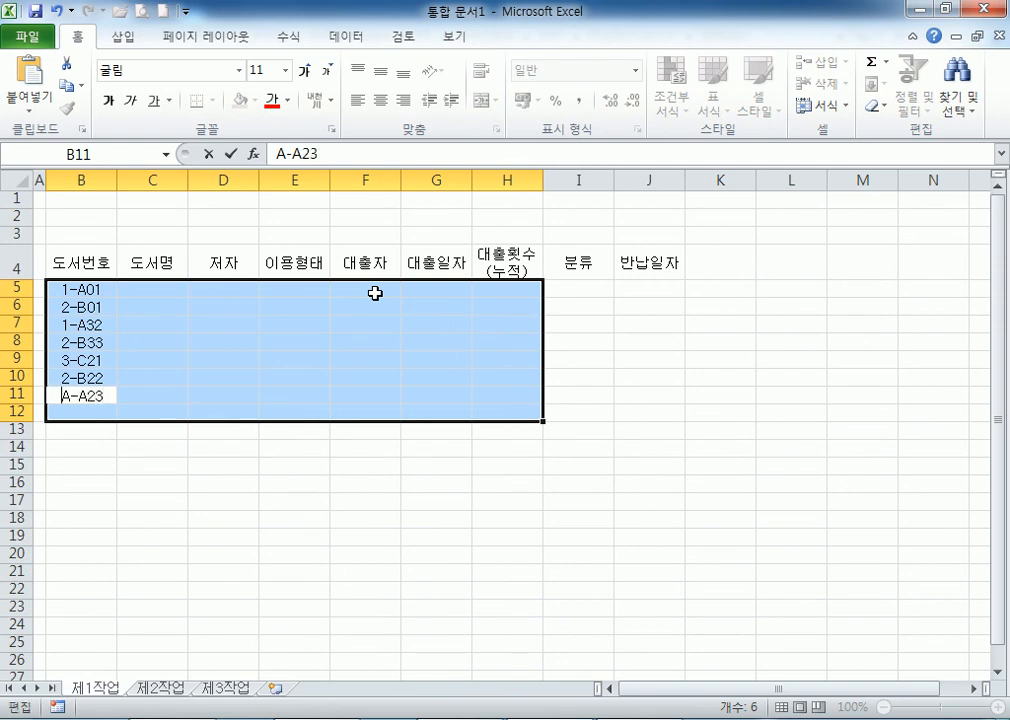
key(Delete)
text(1)
key(Return)
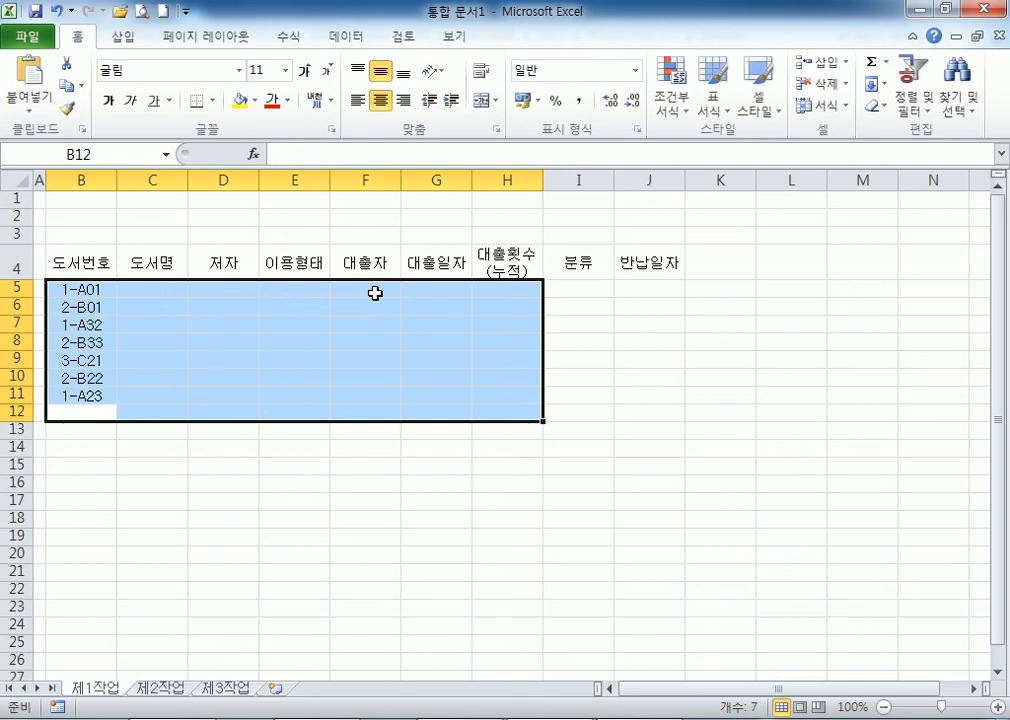
text(2)
key(BackSpace)
text(A)
key(BackSpace)
text(1-A)
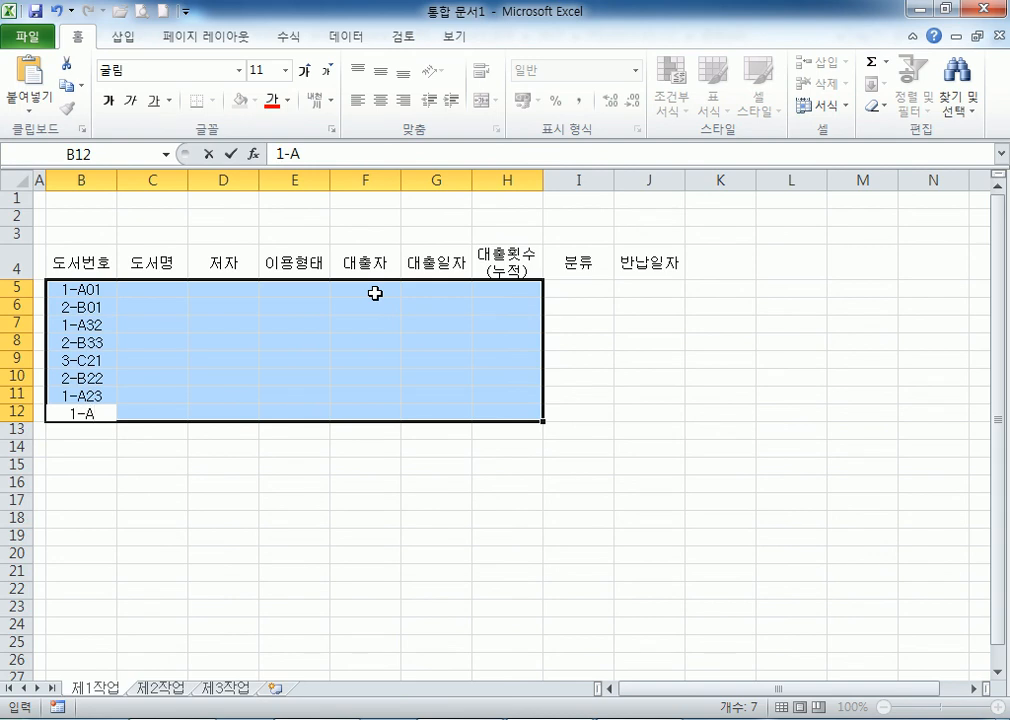
text(82)
key(Return)
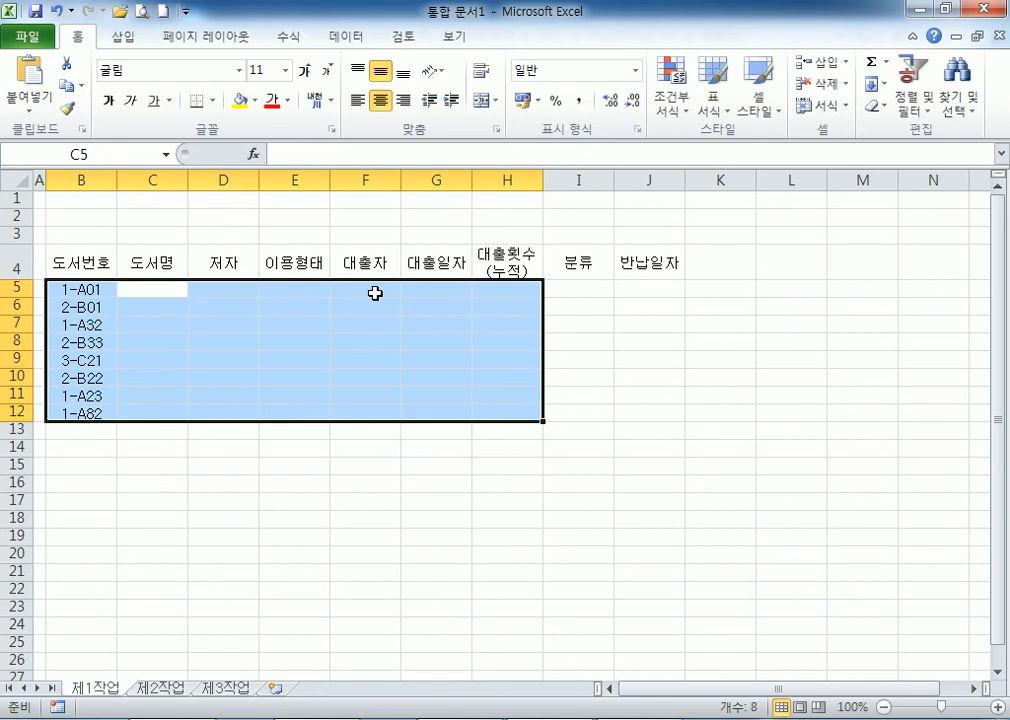
Type the titles 여울물 소리, 사람외전 and 7년후 into C5:C7.
text(여울물솔)
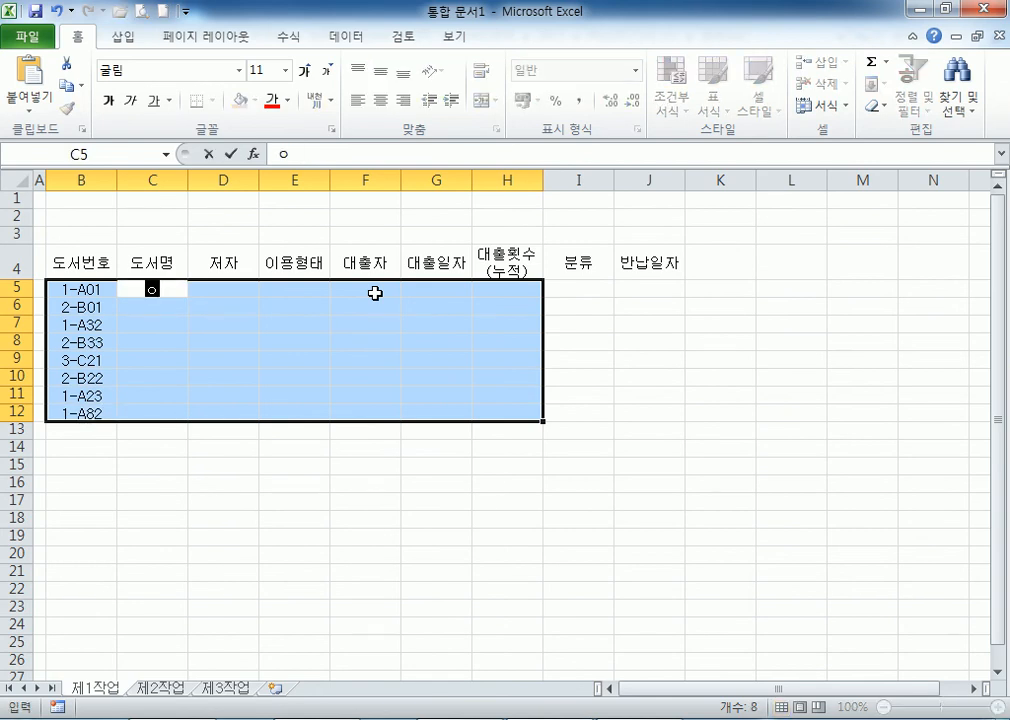
text(ㅣ)
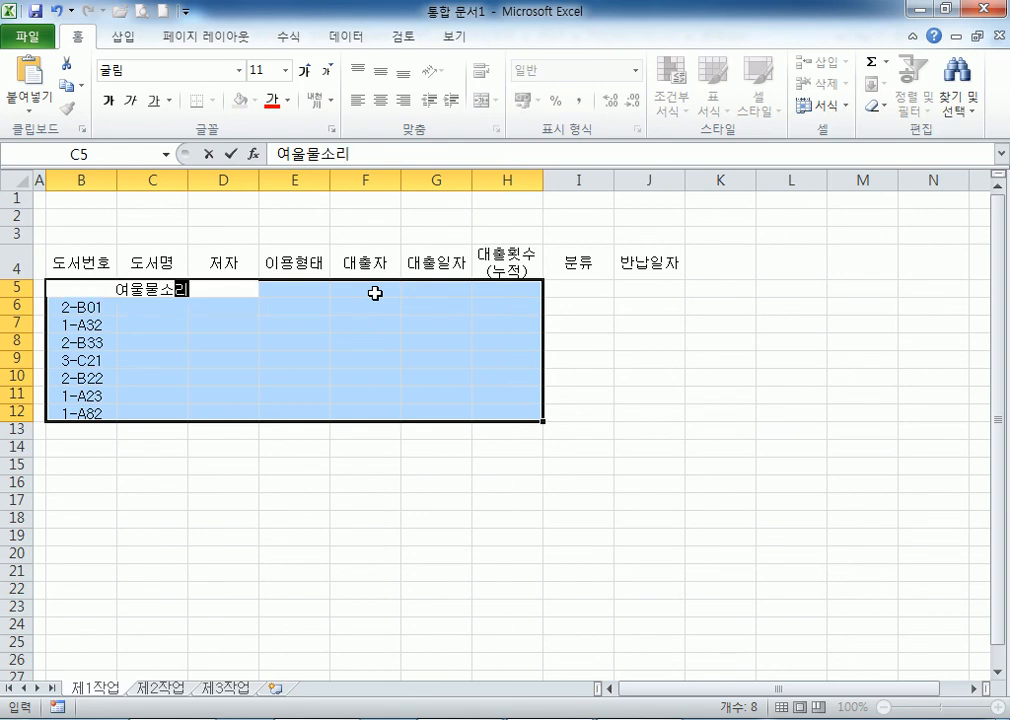
key(BackSpace)
key(BackSpace)
key(BackSpace)
text(ㅅㅓ)
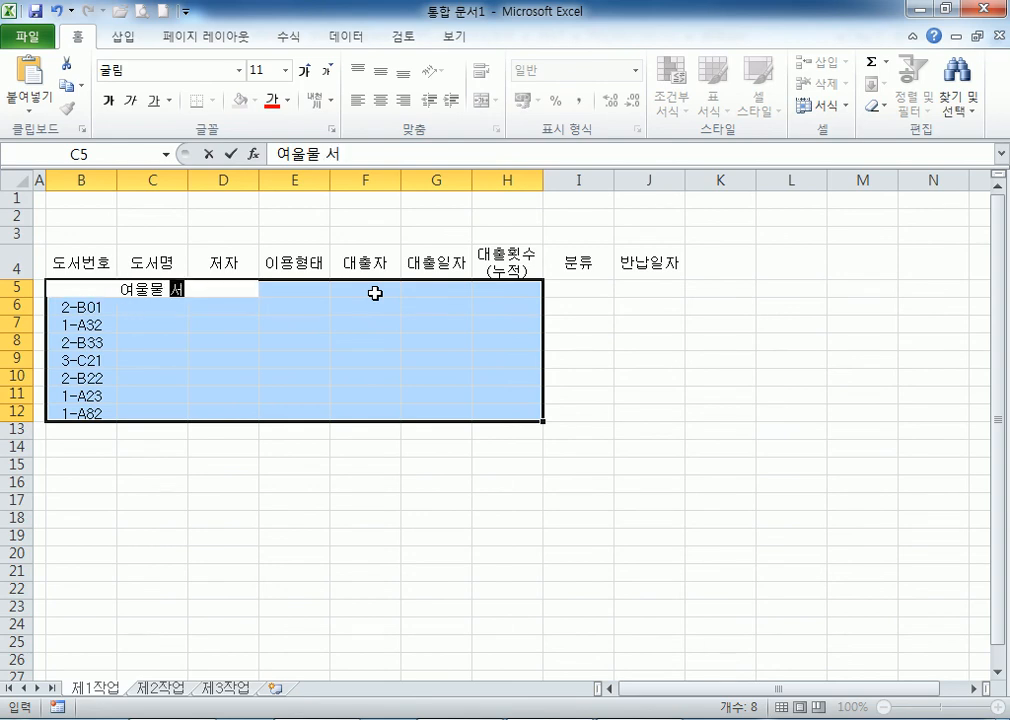
key(BackSpace)
text(ㅗ리)
key(Return)
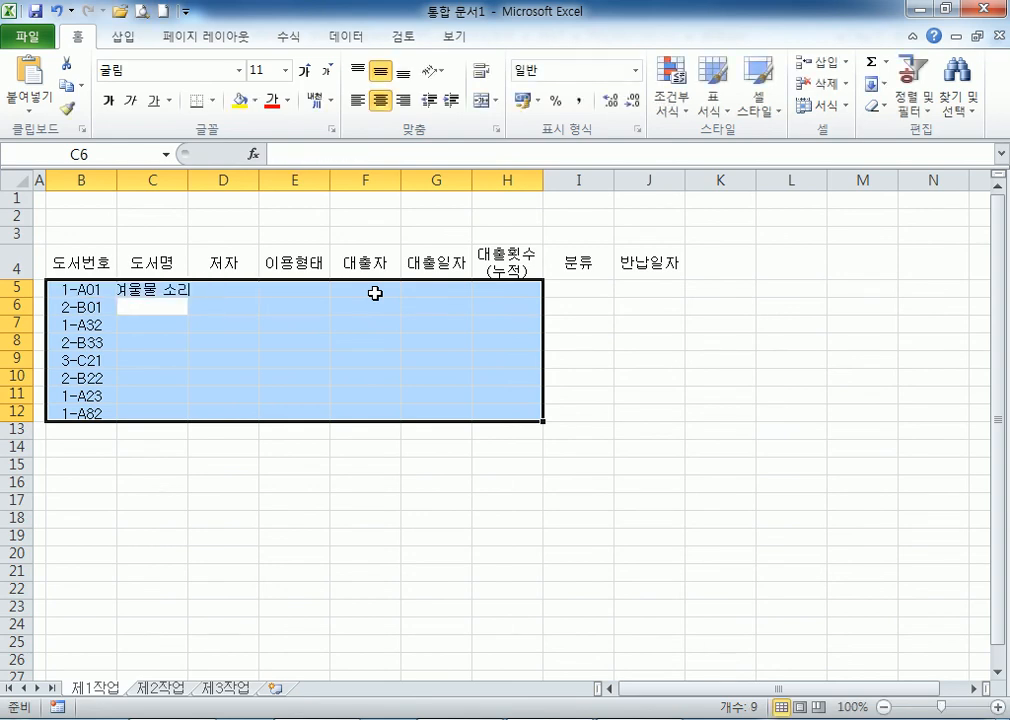
text(사람외전)
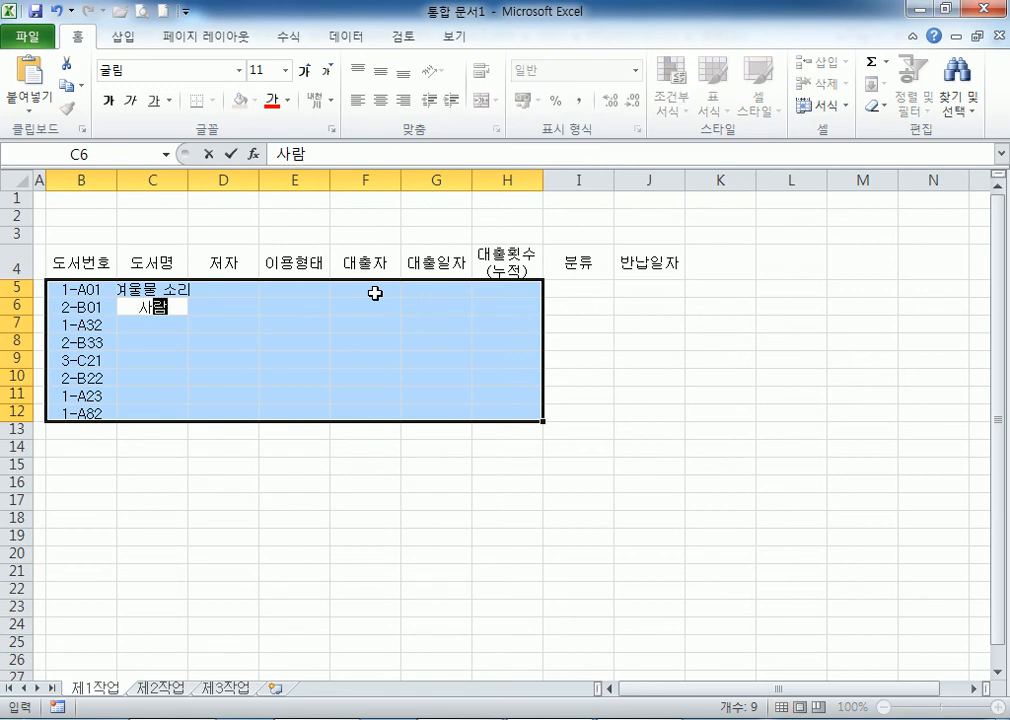
key(Return)
text(7년후)
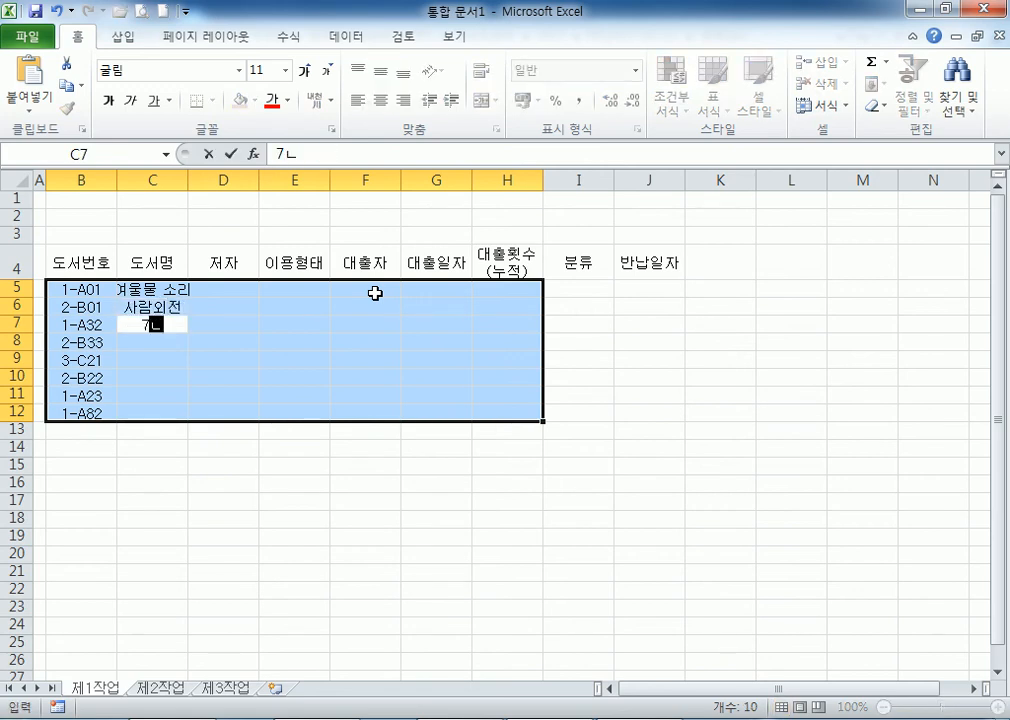
key(Return)
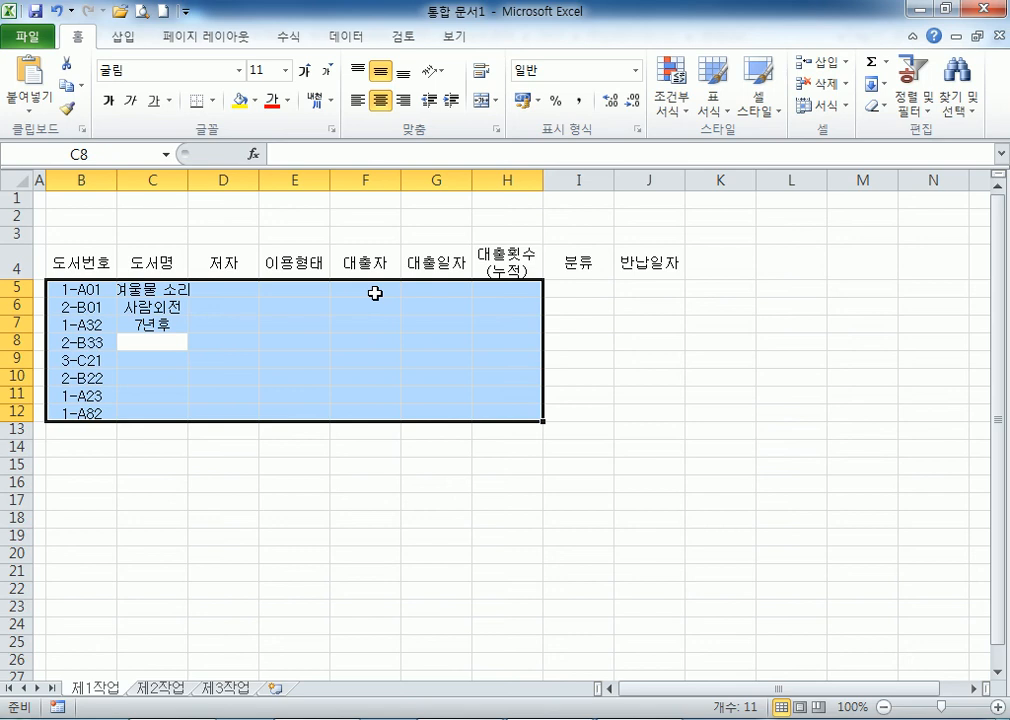
Enter the titles 풀이, 먼 곳, 감동의 습관, 깊은 상처 and 파이 이야기 into C8:C12.
text(풀)
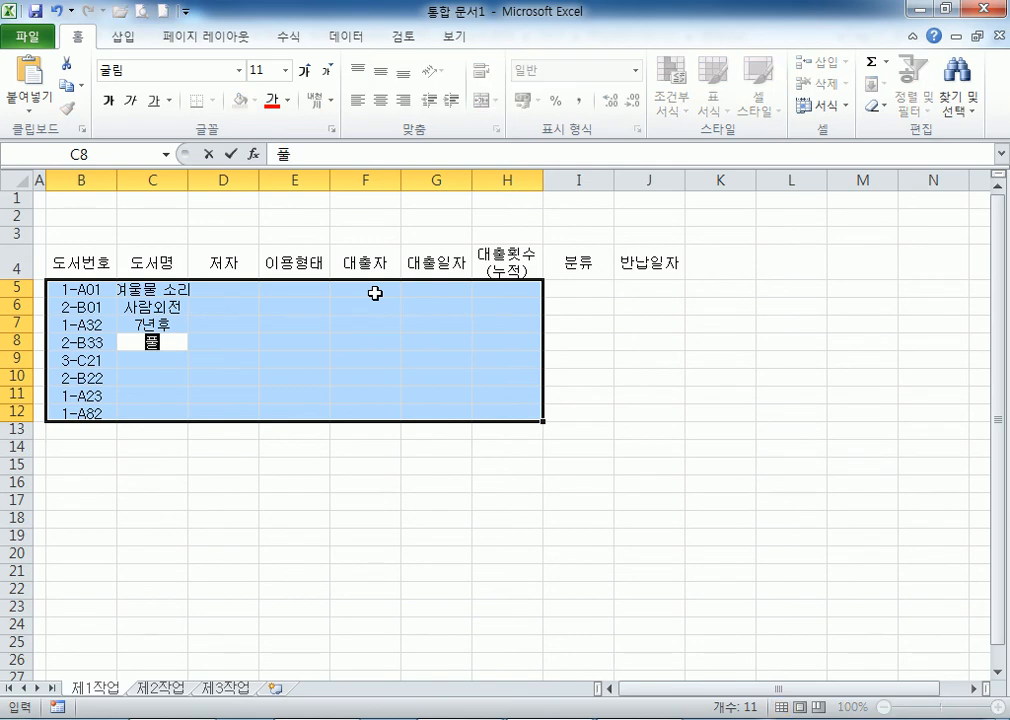
text(이)
key(Return)
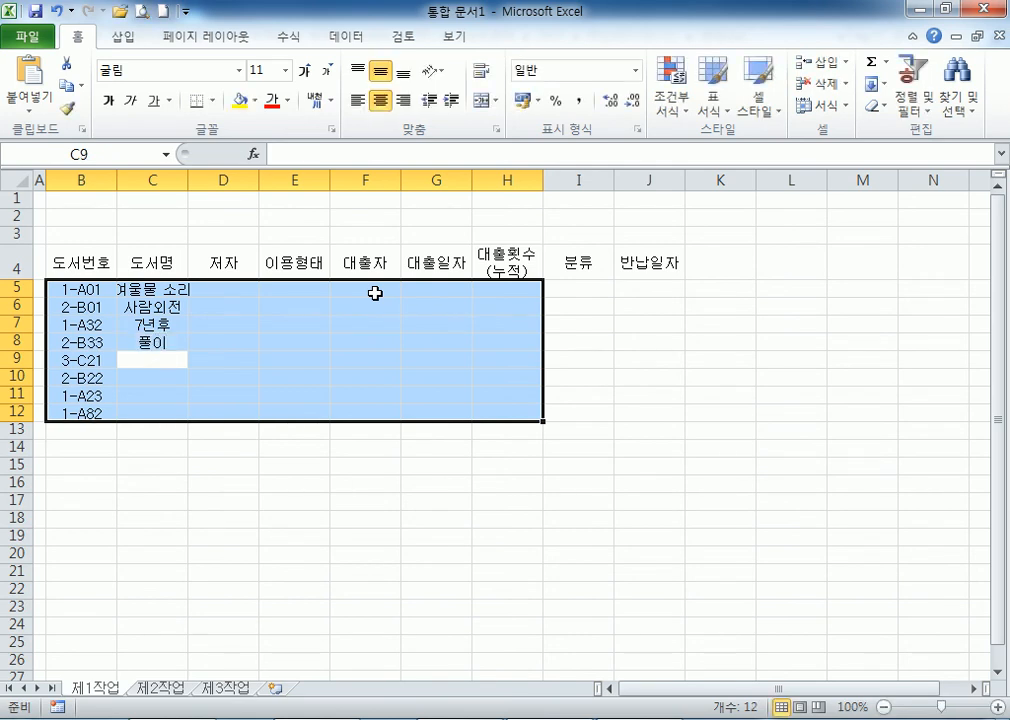
text(먼 곳)
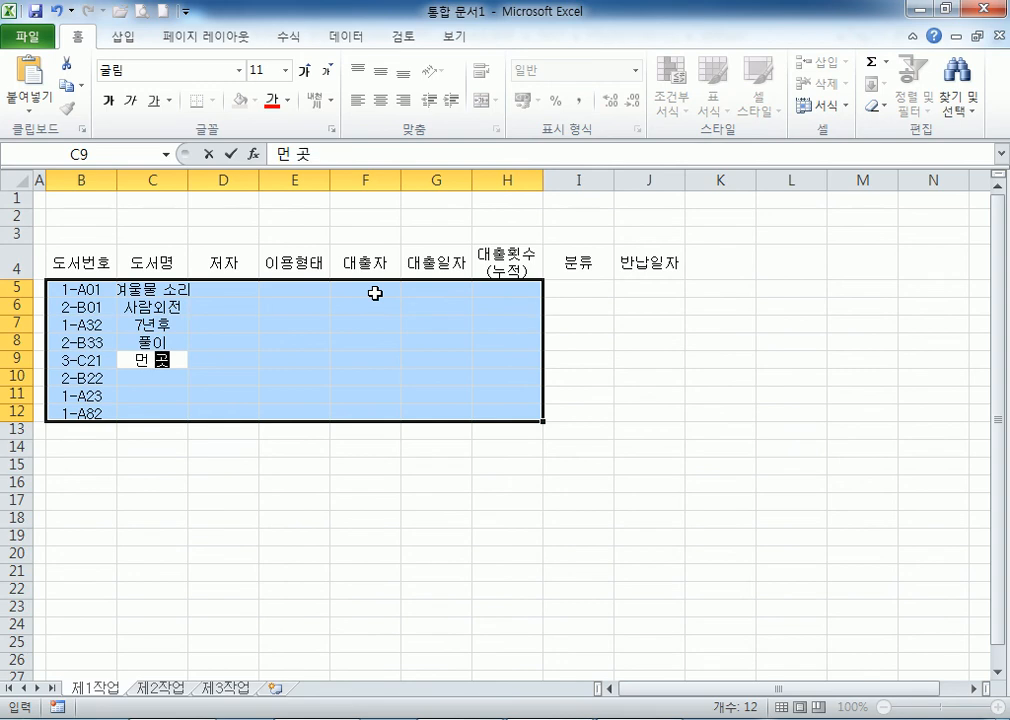
key(Return)
text(가동의 습고)
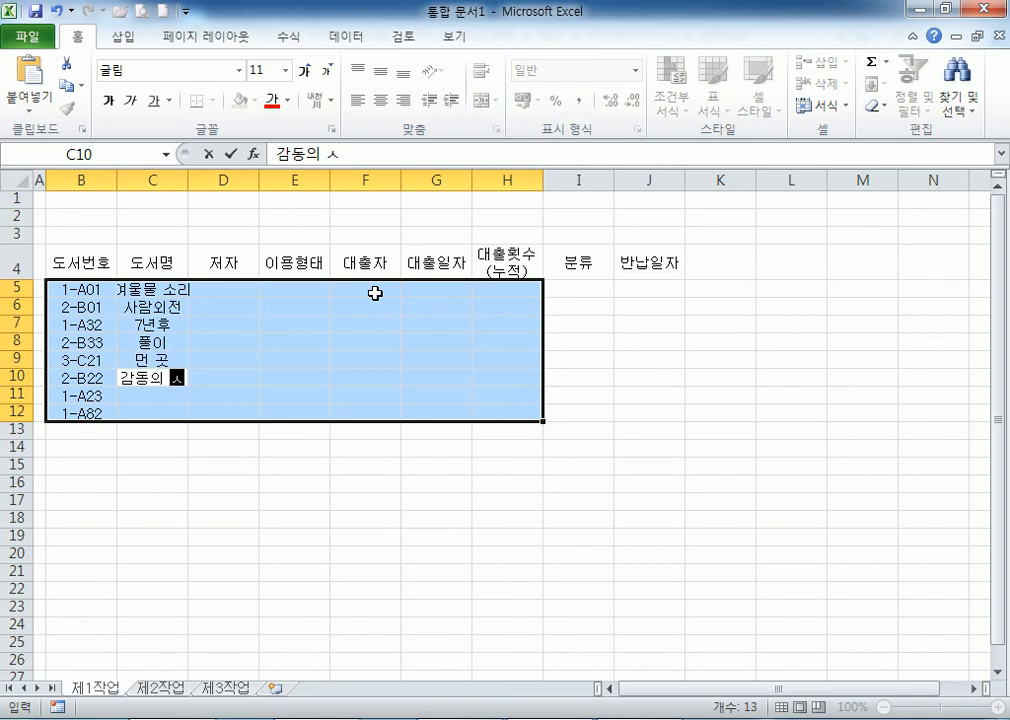
text(ㄴ)
key(Return)
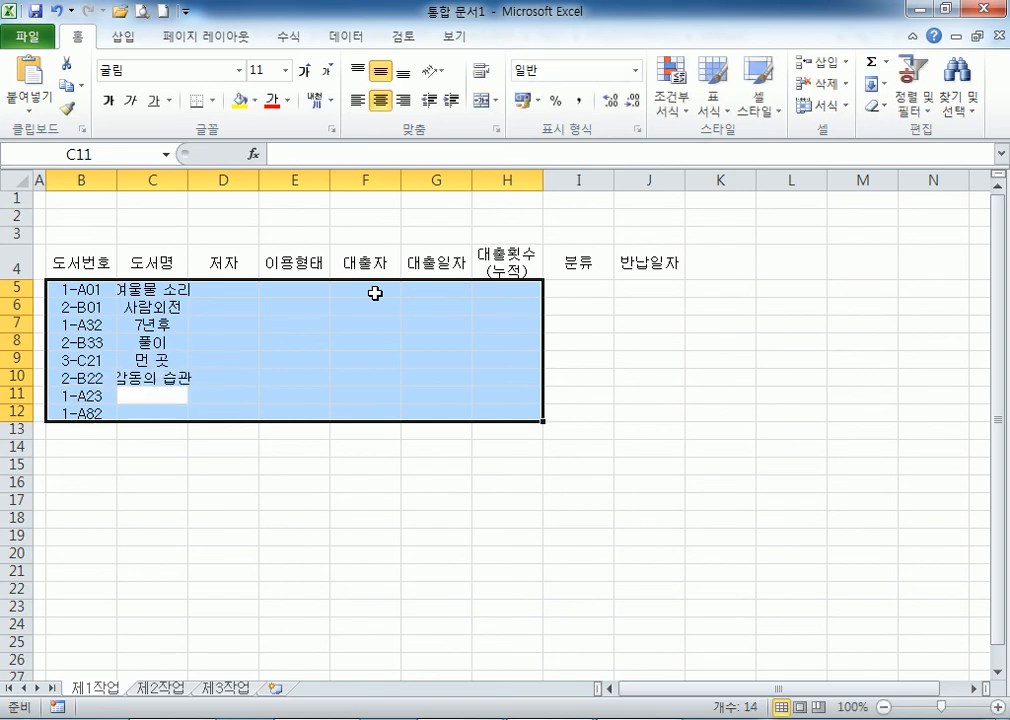
text(깊은 상처)
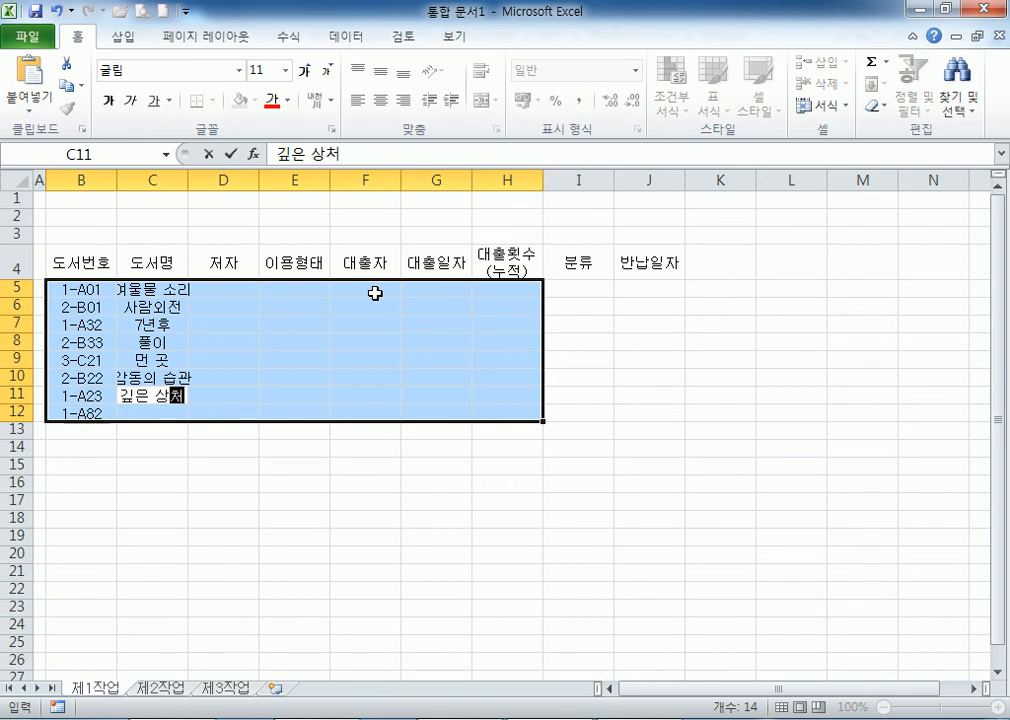
key(Return)
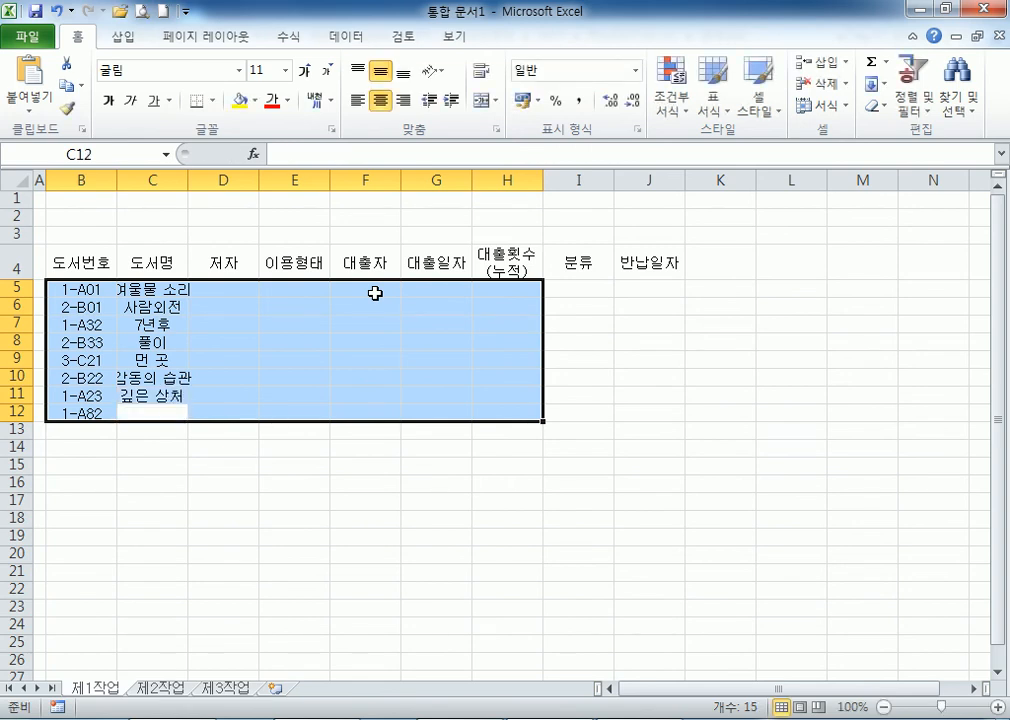
text(파이 이야기)
key(Tab)
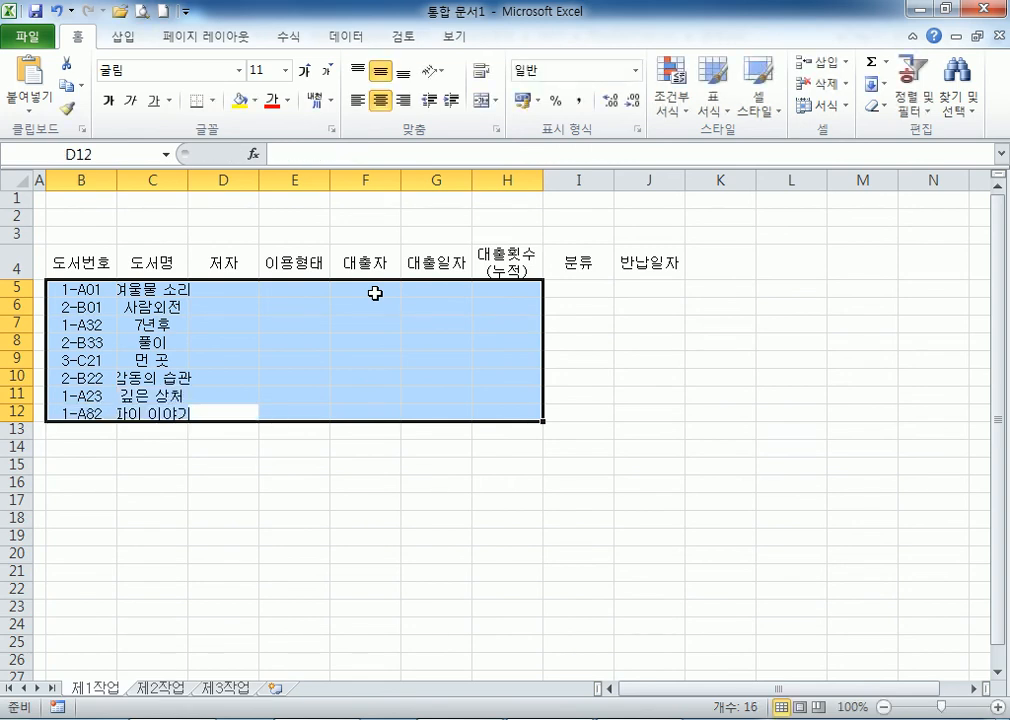
Enter the authors for D5:D7, correcting the mistyped names.
key(shift+Tab)
key(Return)
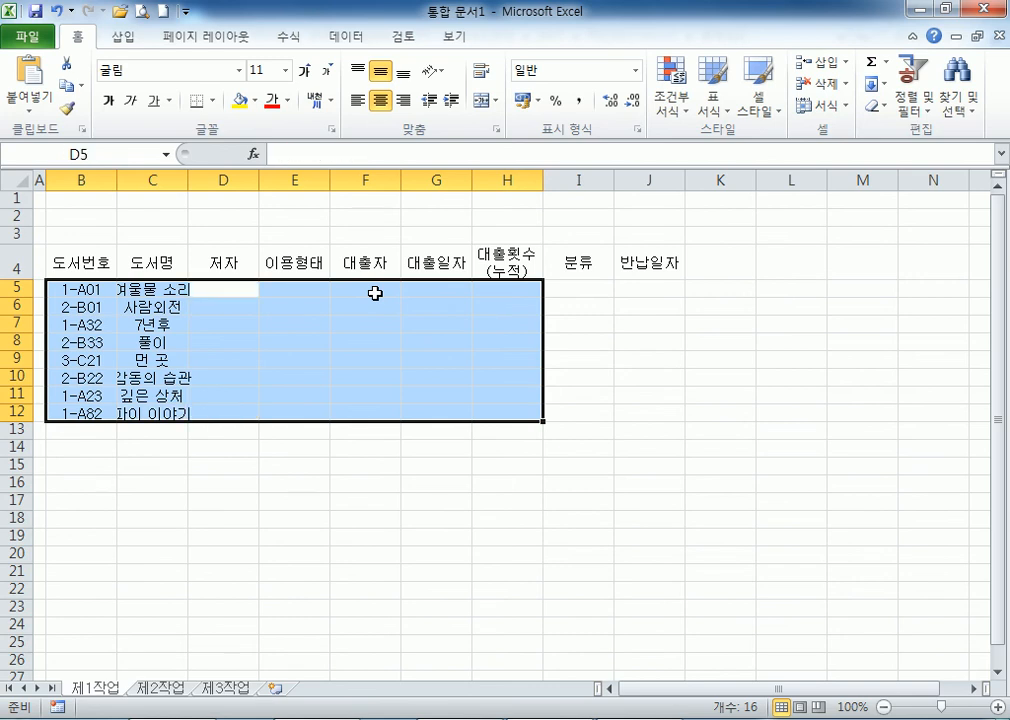
text(호아)
key(BackSpace)
key(BackSpace)
text(황석영)
key(Return)
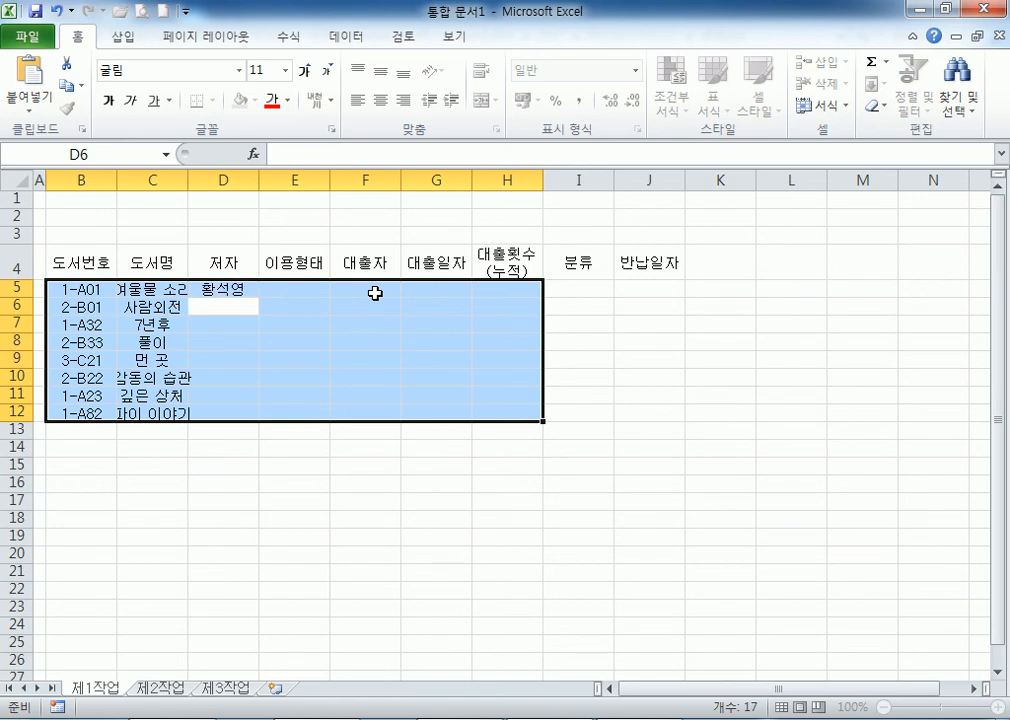
text(이외수)
key(Return)
text(기)
text(용 뮤ㅣ소)
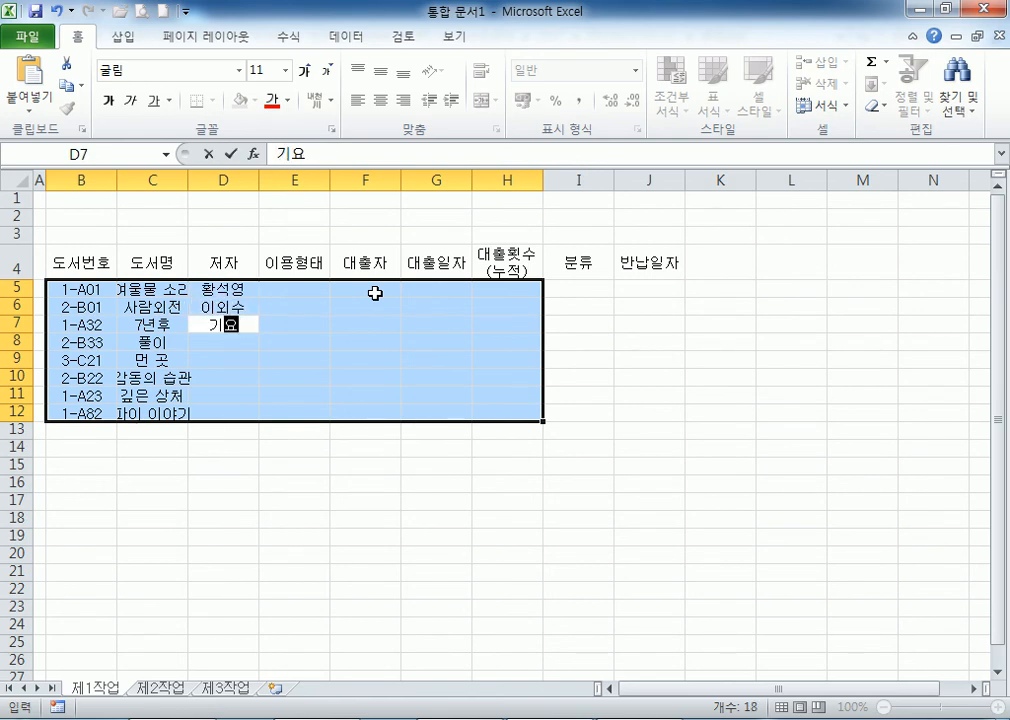
key(BackSpace)
key(BackSpace)
key(BackSpace)
key(BackSpace)
text(ㅠ)
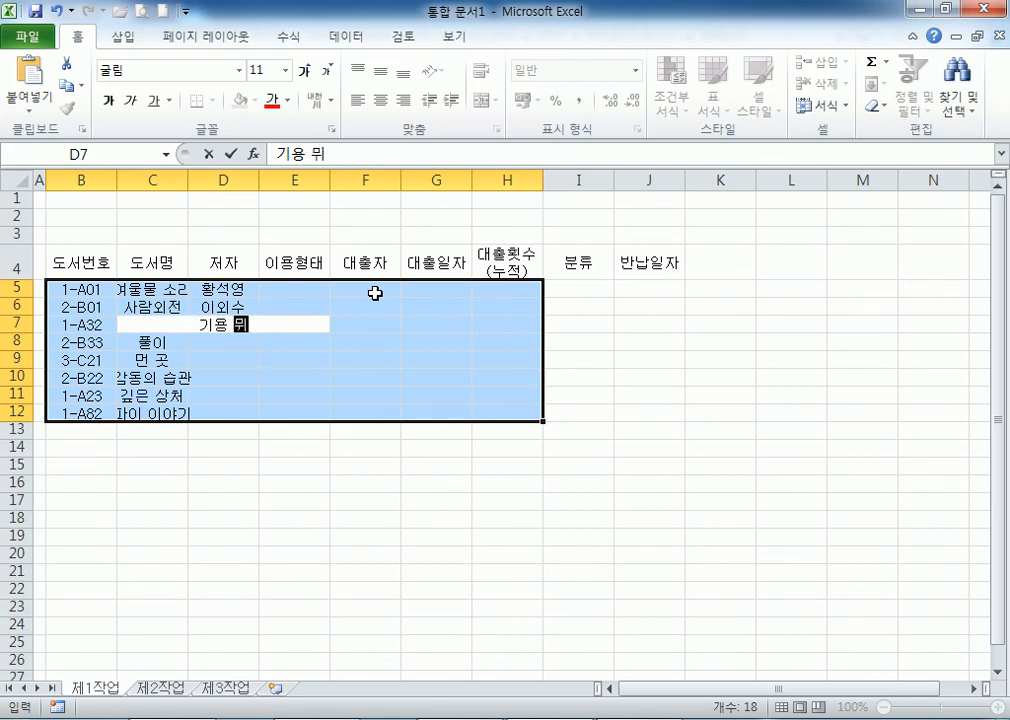
text(소)
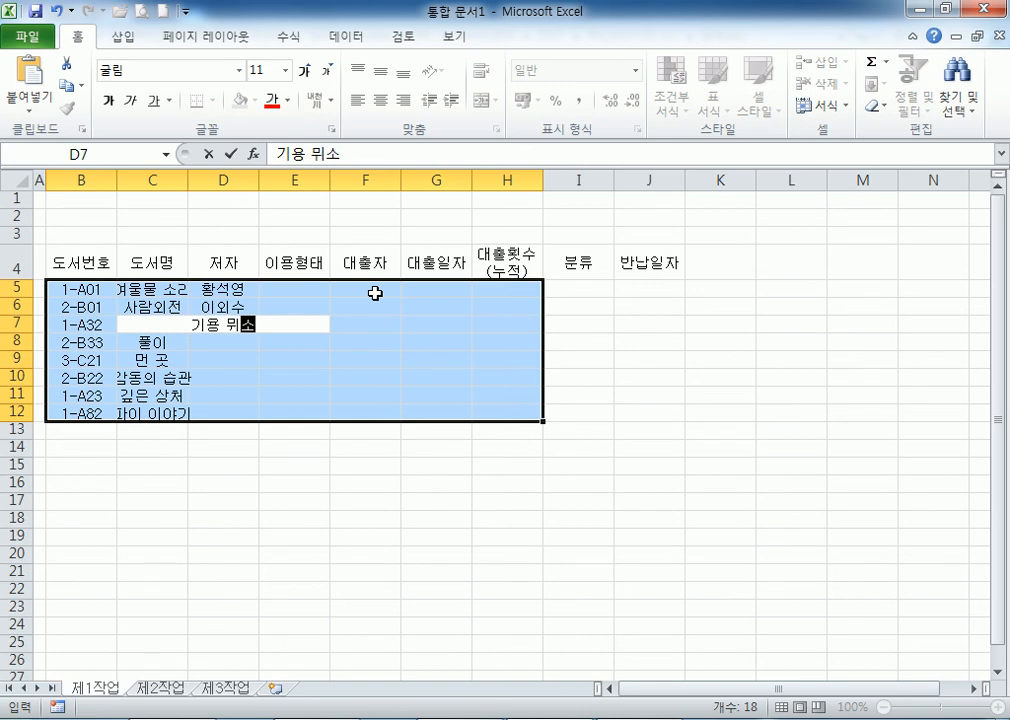
text(ㅇ)
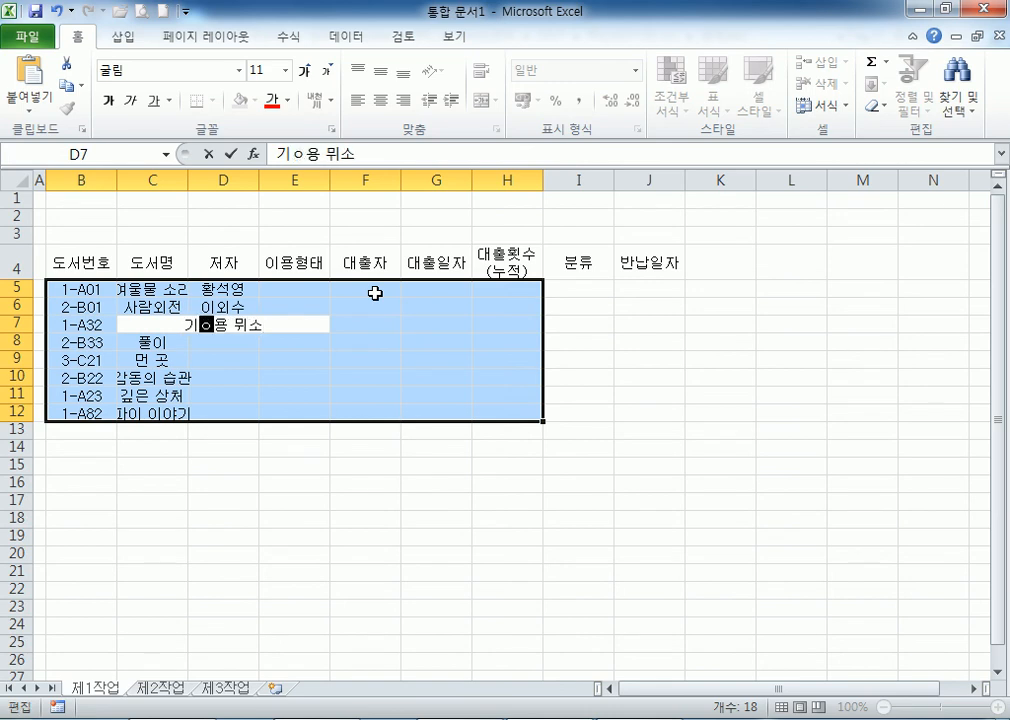
key(BackSpace)
key(Return)
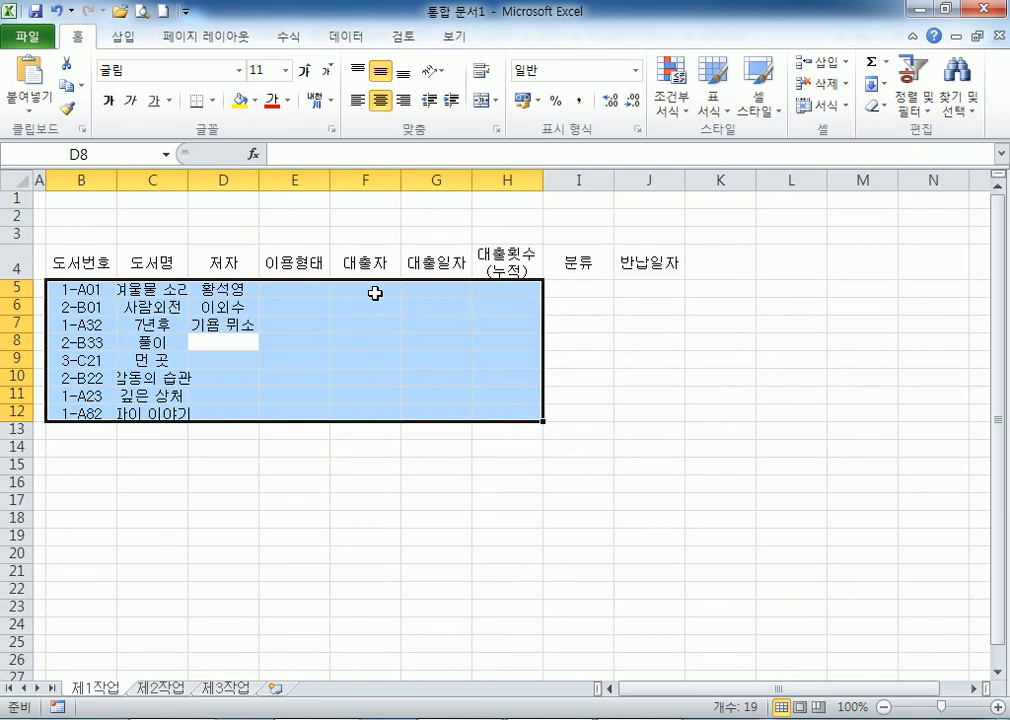
Enter the authors for D8:D12, then start typing 도서관 방문 in E5.
text(김여규)
key(Return)
text(문태준)
key(Return)
text(ㅅㅗㅇㅈㅓㅇ림)
key(Return)
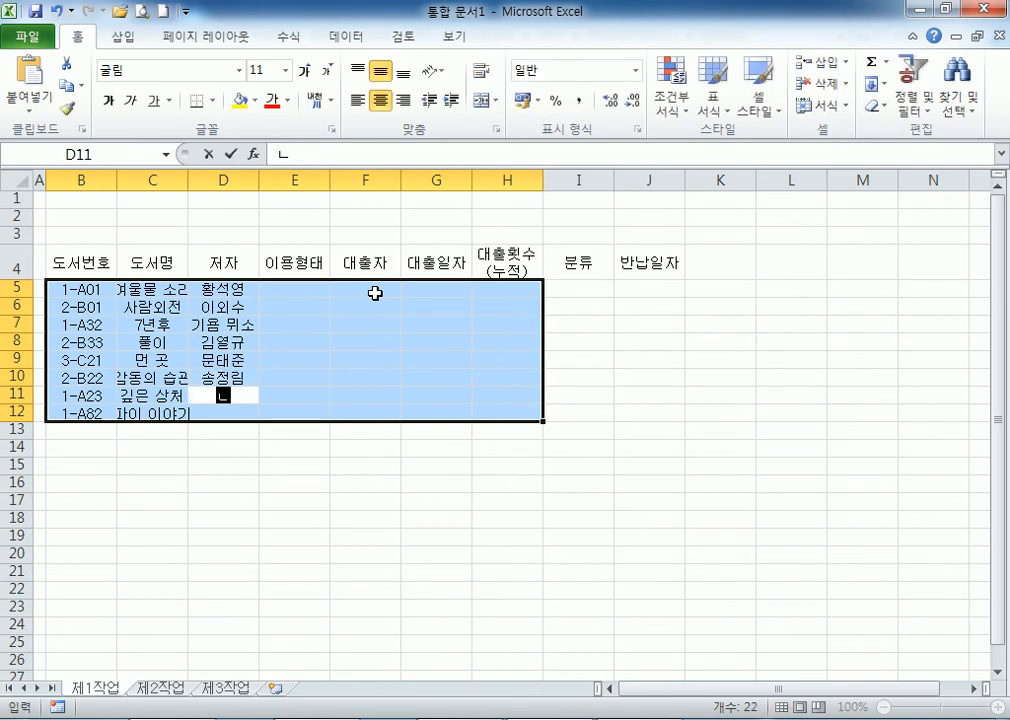
text(노이하웃ㅡ)
key(Return)
text(ㅁㅏㅌㅔㄹ)
key(Return)
text(ㄷㅗ서고)
text( 방문)
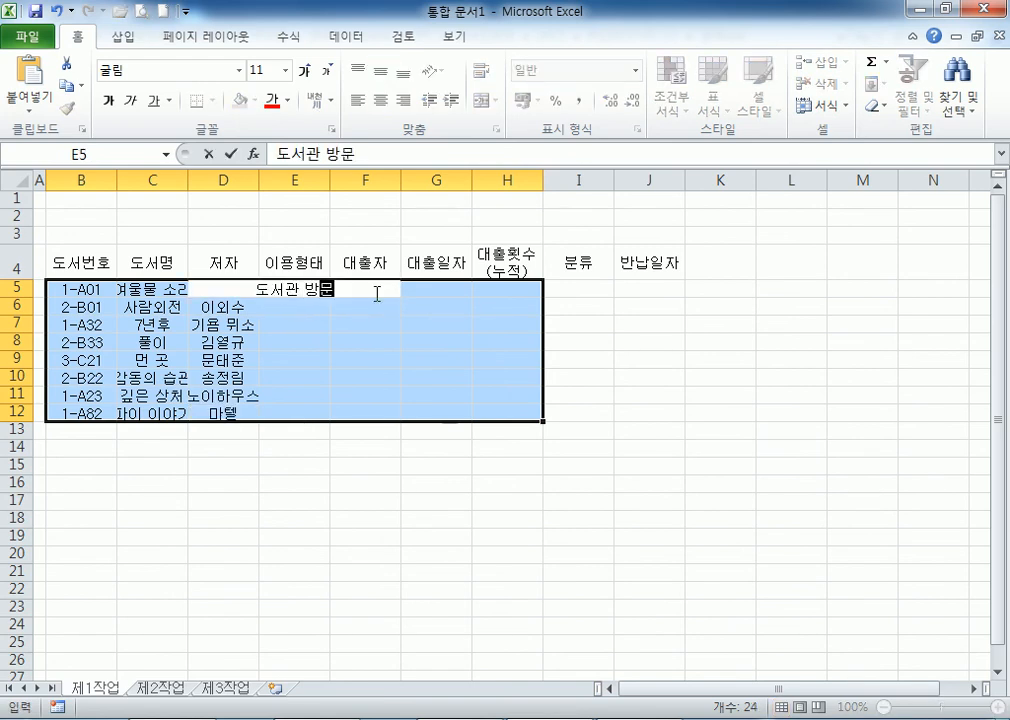
Fill E5:E8 with 도서관 방문, 차량 도서관, 도서관 방문 and 도우미 대출.
key(Return)
text(파)
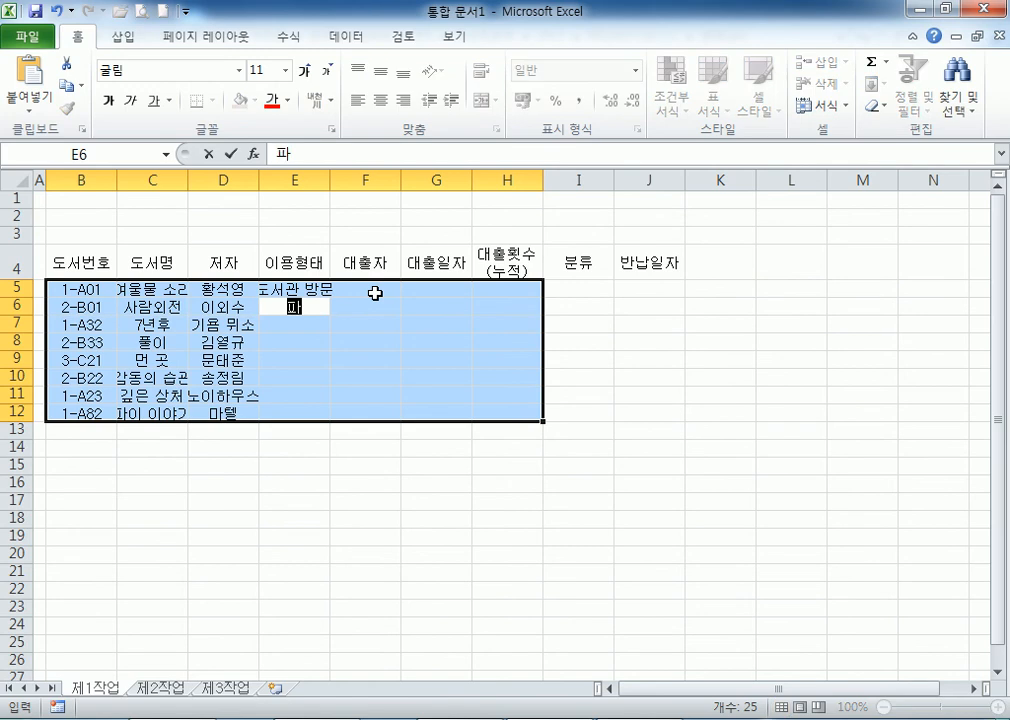
key(BackSpace)
text(찰ㅇ)
key(BackSpace)
text(ㅑㅇ 도서)
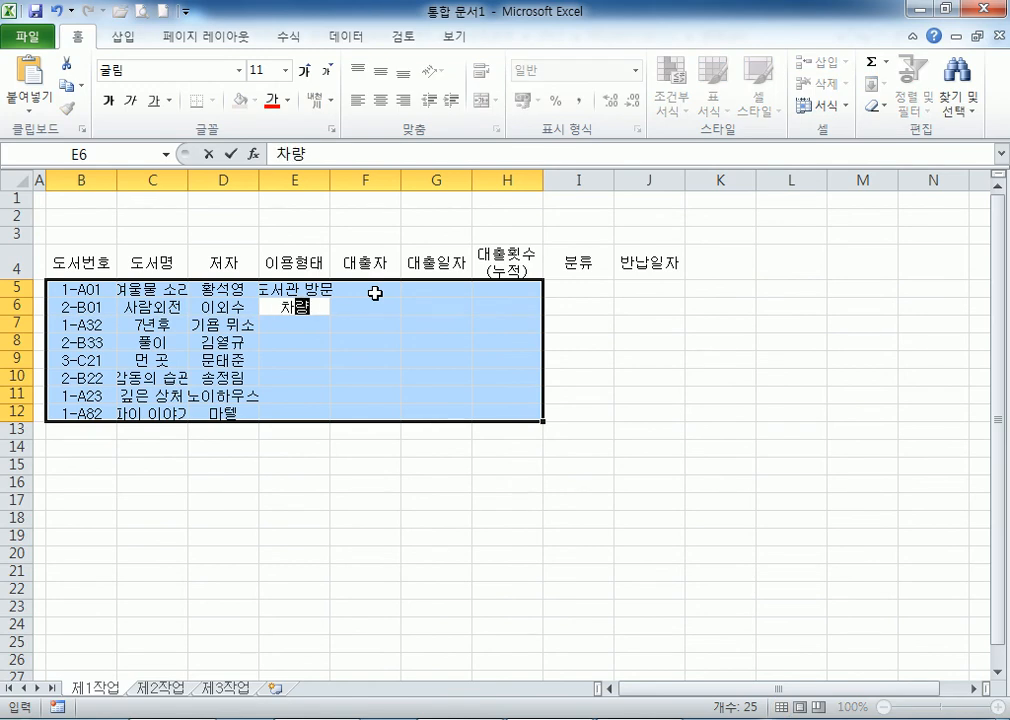
text(과)
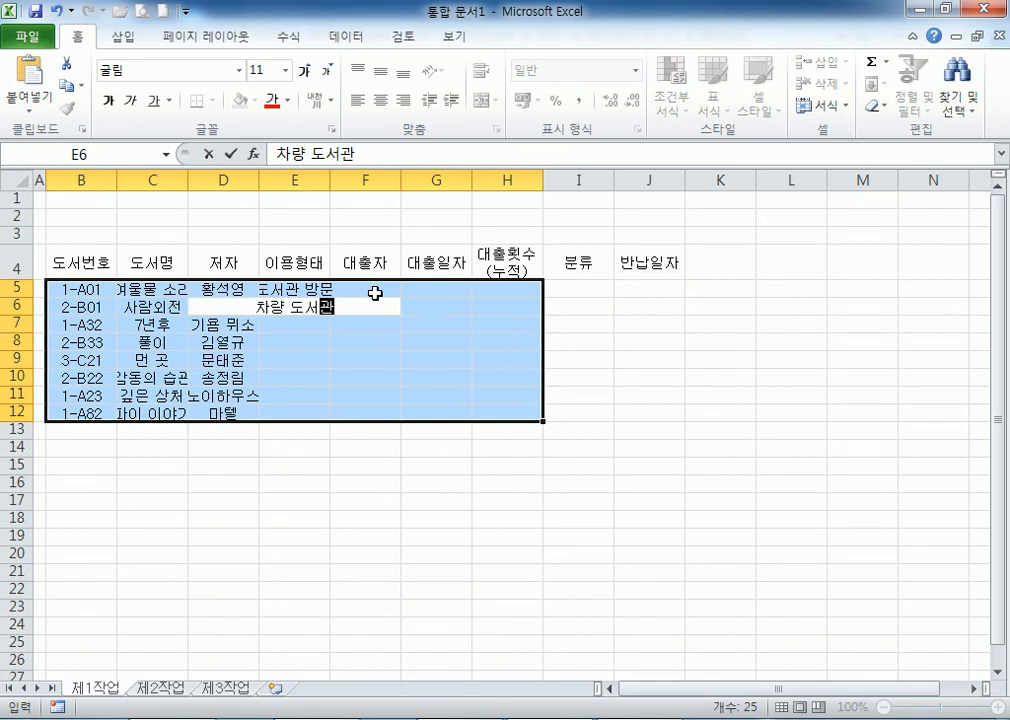
text(ㄴ)
key(Return)
text(서관 방문)
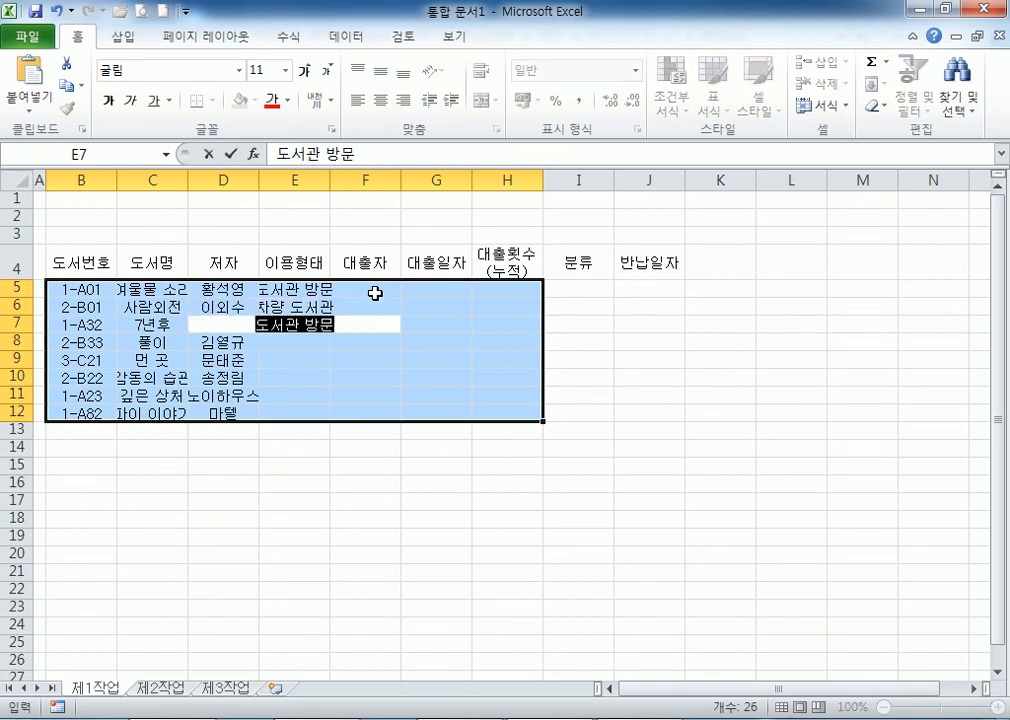
key(Return)
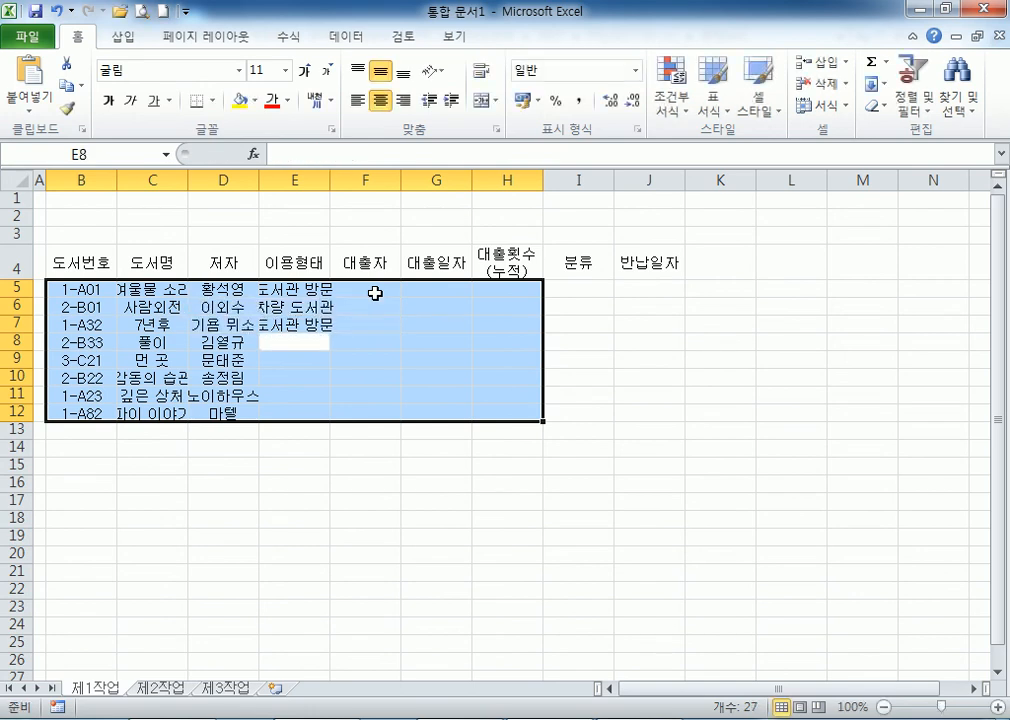
text(도우미 )
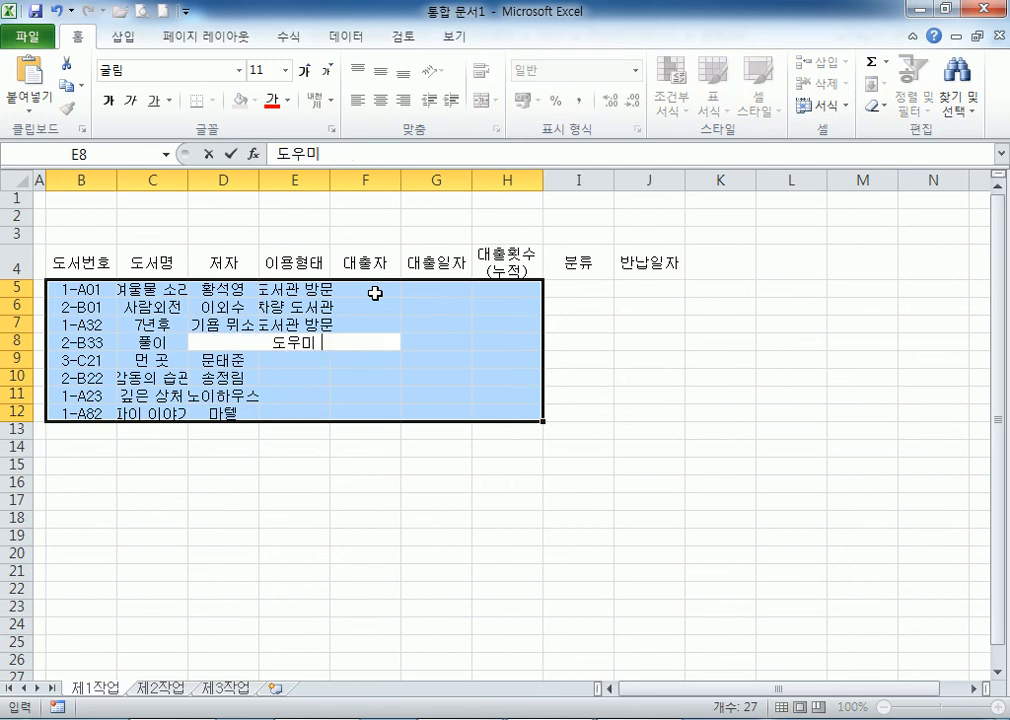
text(채대출)
key(Return)
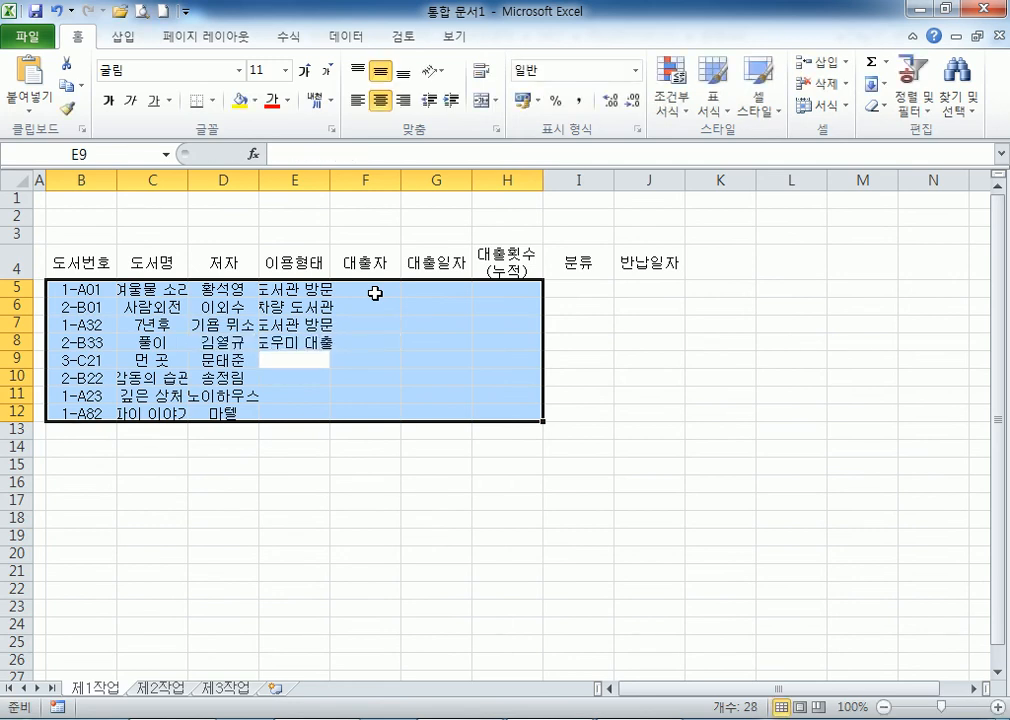
Put placeholders in E9:E10, then 도서관 방문 in E11 and 도우미 대출 in E12.
text(파)
key(Return)
text(파)
key(Return)
text(도서관 방문)
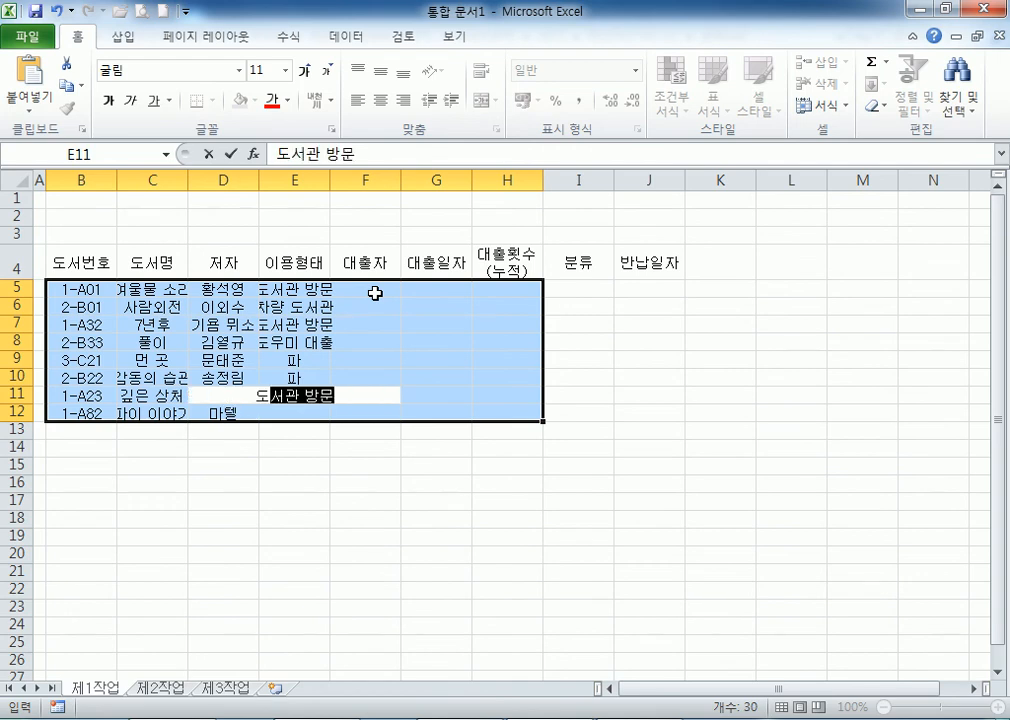
key(Return)
text(ㄷ)
text(우)
key(Return)
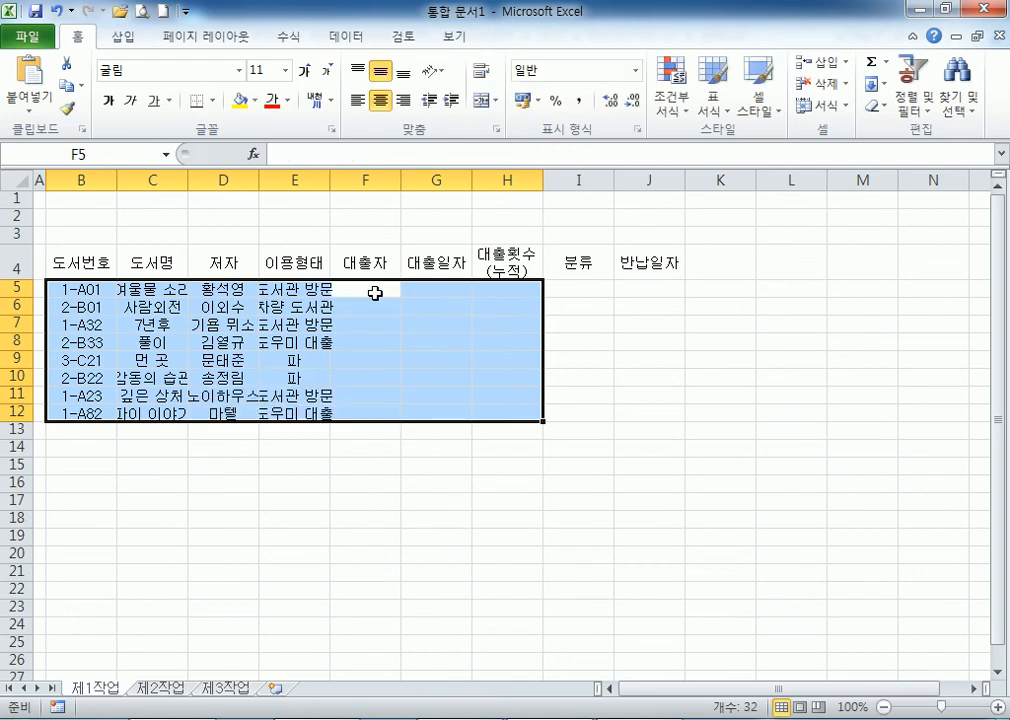
Correct E9 and E10 to 차량 도서관 using AutoComplete.
key(shift+Return)
key(shift+Return)
key(shift+Return)
key(shift+Return)
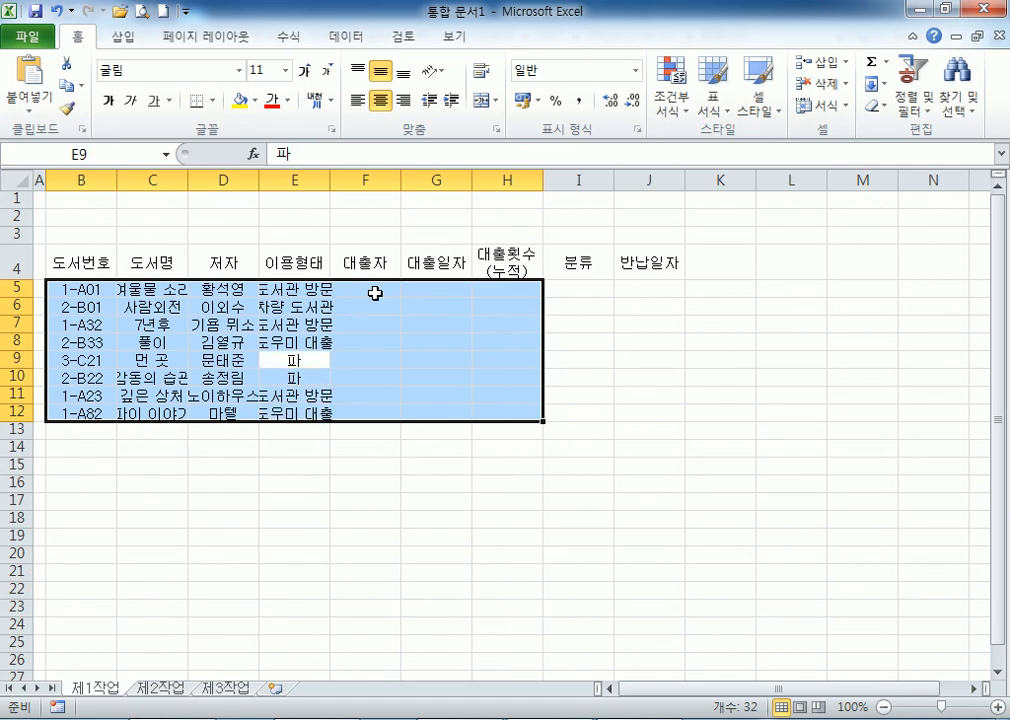
text(ㅊㅏ)
key(Return)
text(차량 도서관)
key(Return)
key(Return)
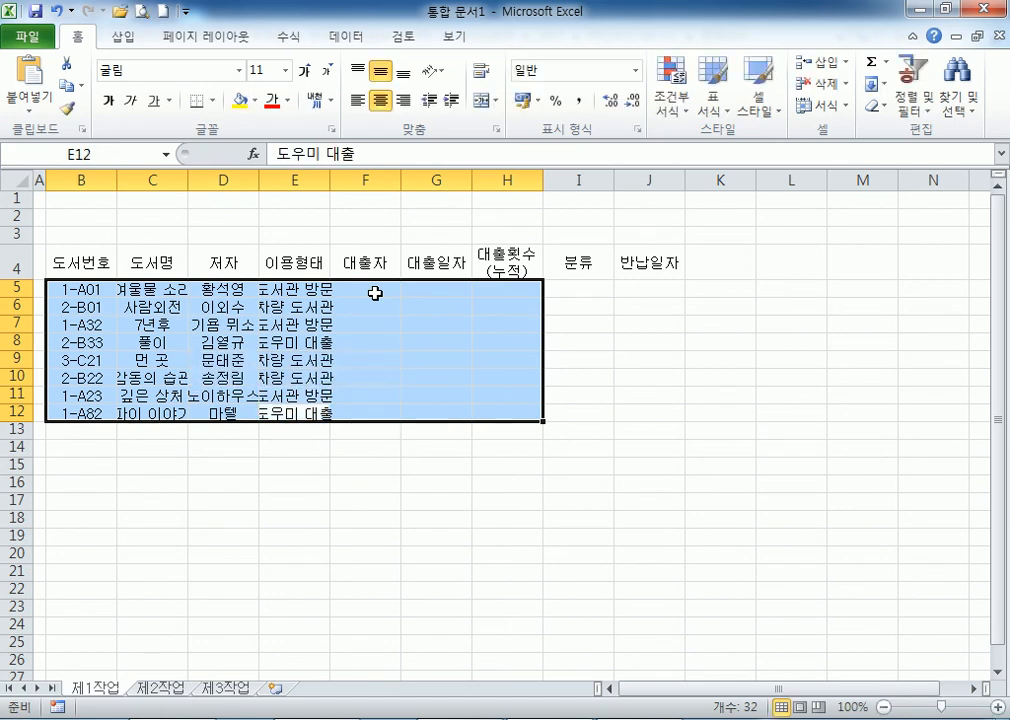
key(Return)
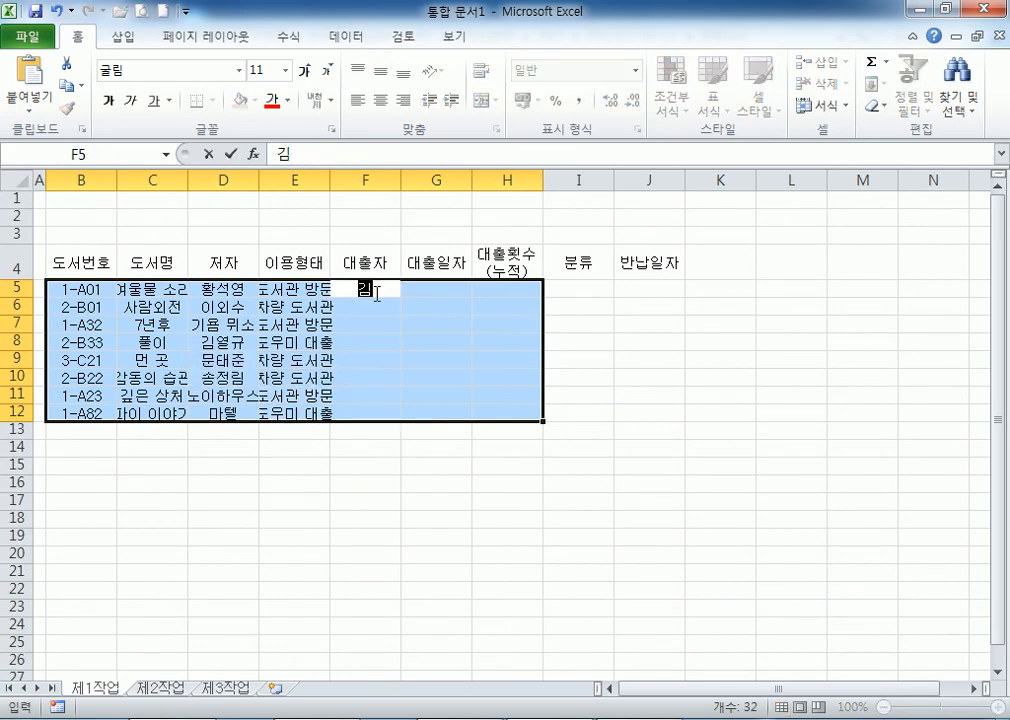
Enter the eight borrower names into F5:F12.
key(Return)
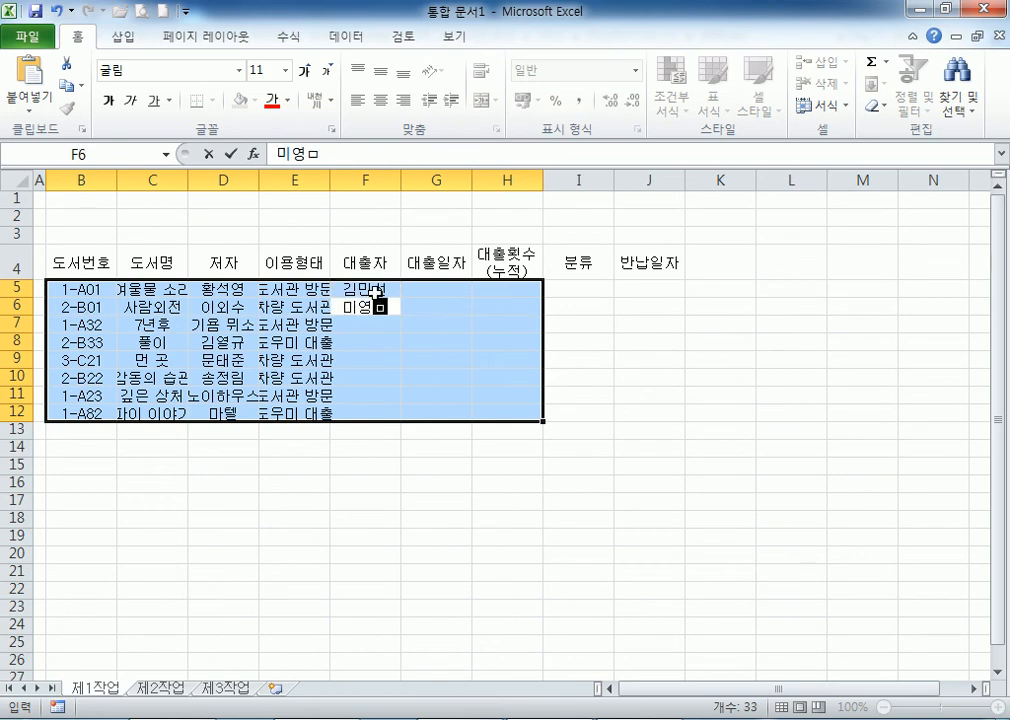
key(Return)
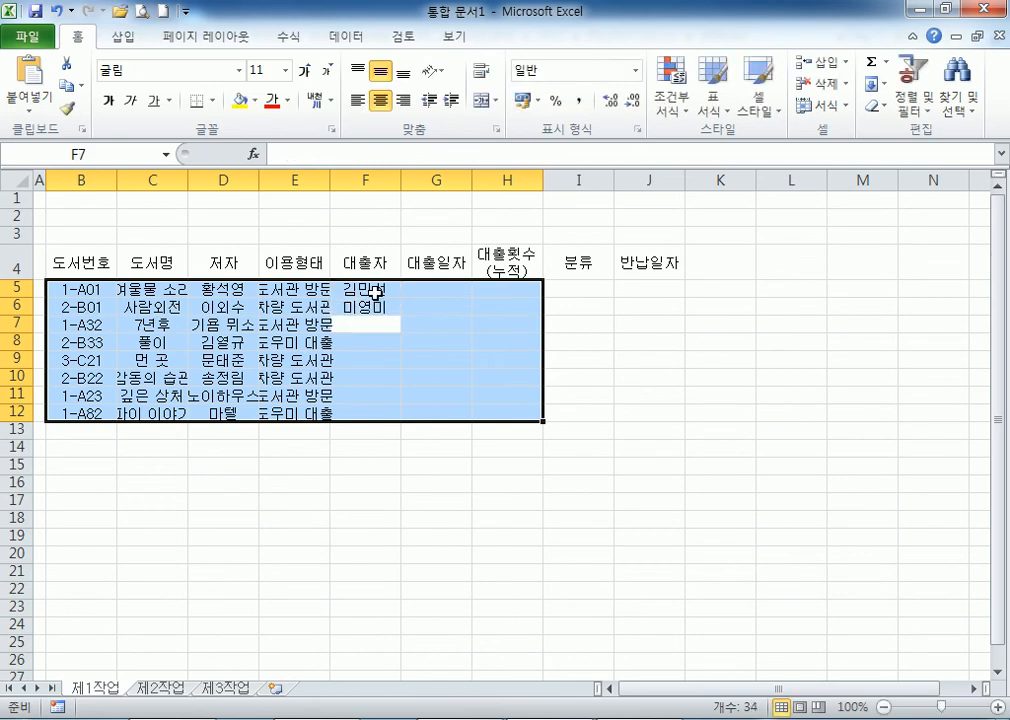
key(Return)
key(Return)
key(Return)
key(Return)
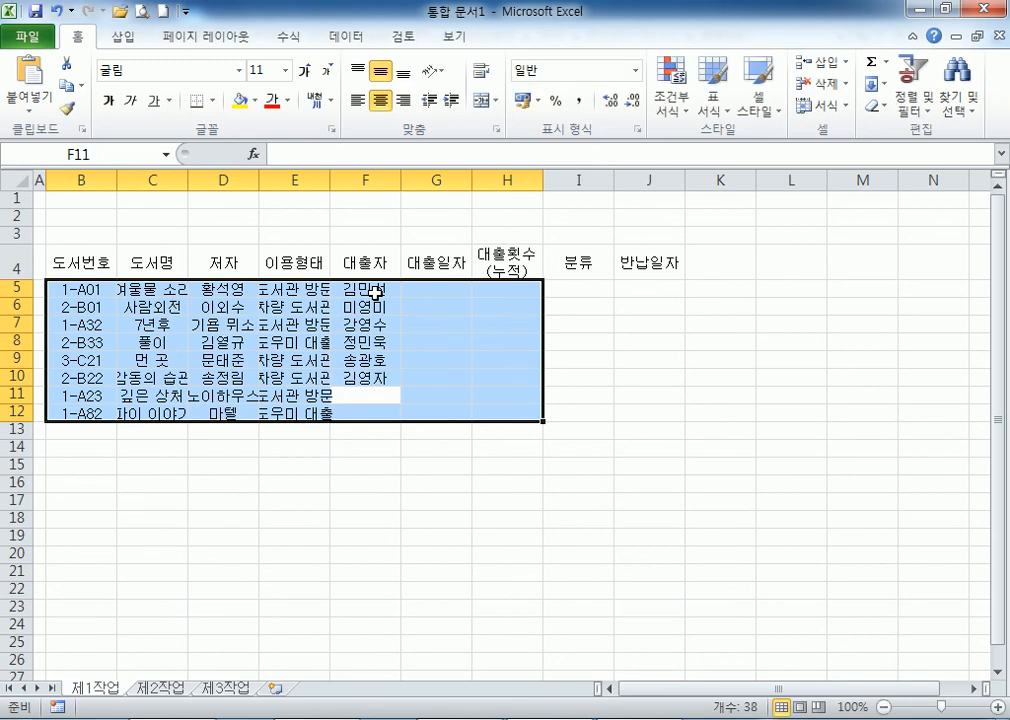
key(Return)
key(Return)
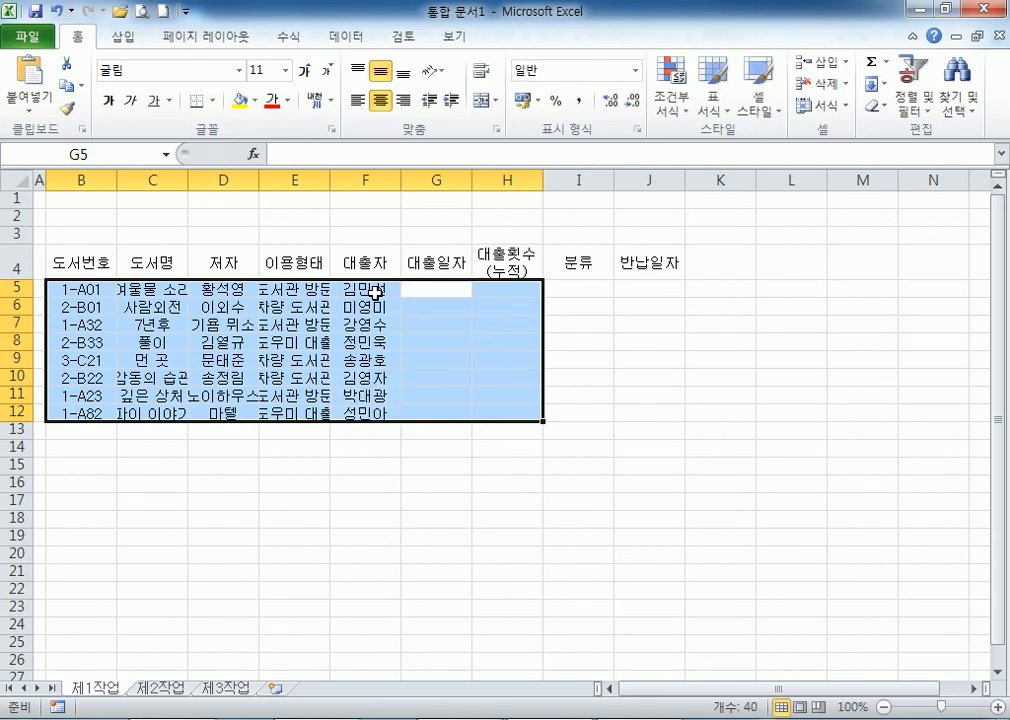
Enter loan dates 2013-04-02, 04-02, 04-03, 04-04, 04-05, 04-05, 04-06, 04-07 into G5:G12.
text(13-4-2)
key(Return)
text(13-04-0)
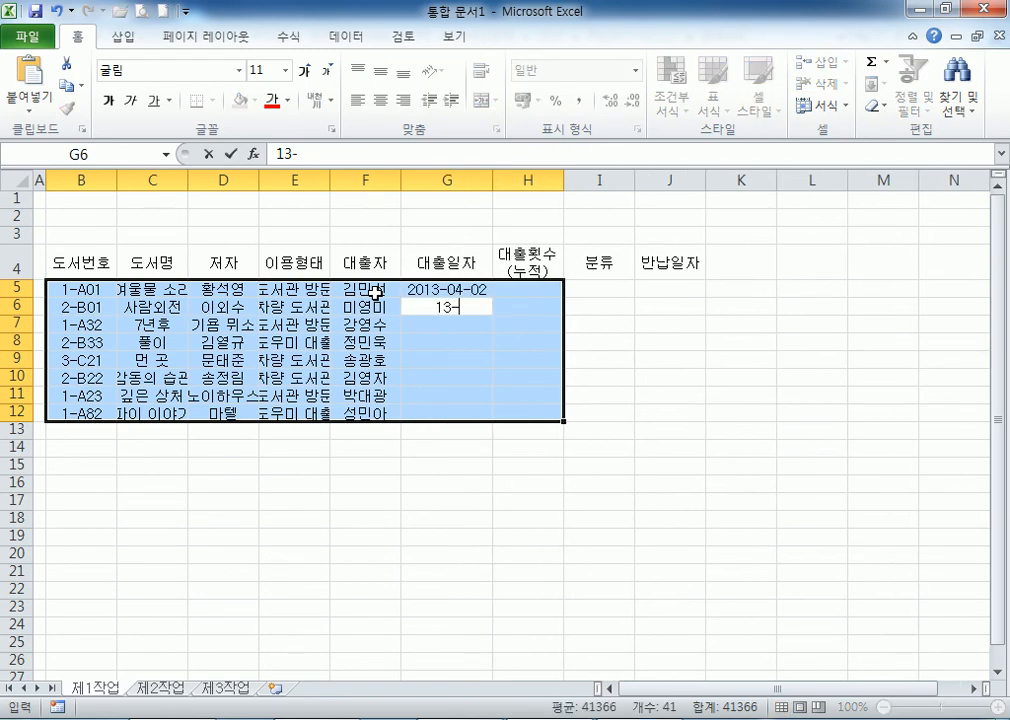
text(2)
key(Return)
text(13-4-3)
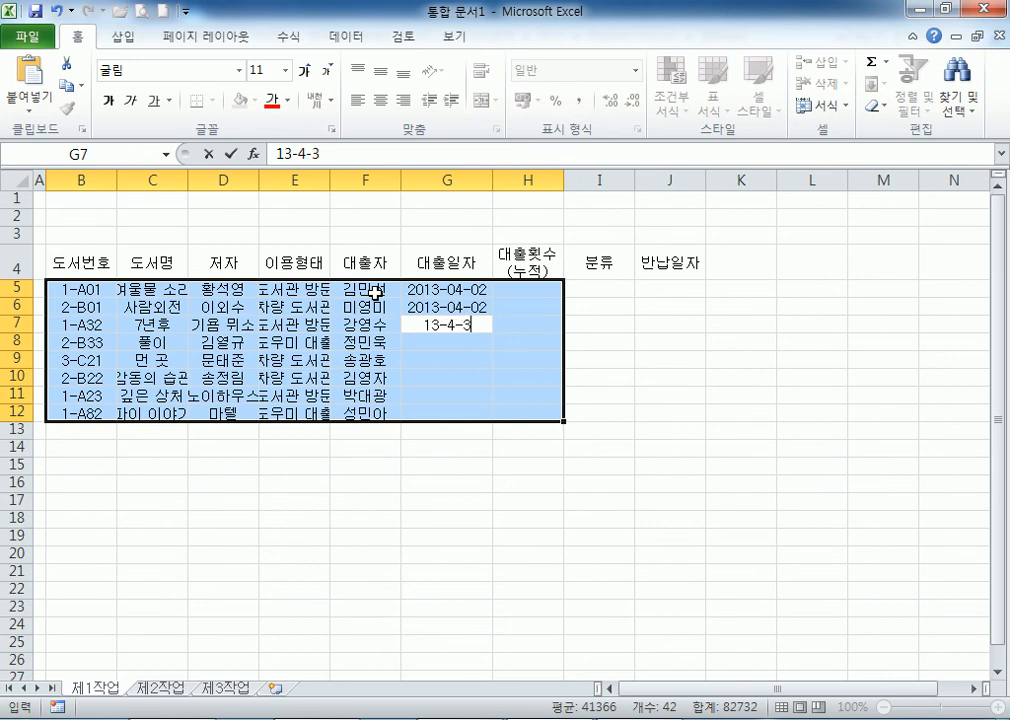
key(Return)
text(13-4-4)
key(Return)
text(13)
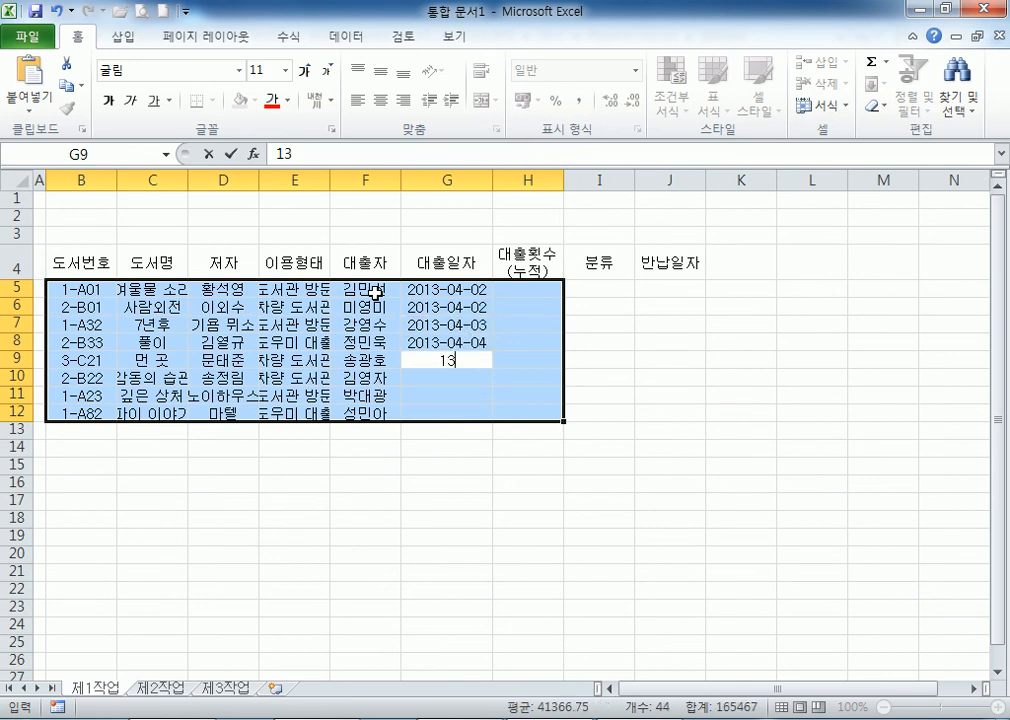
text(-4-5)
key(Return)
text(13-4-5)
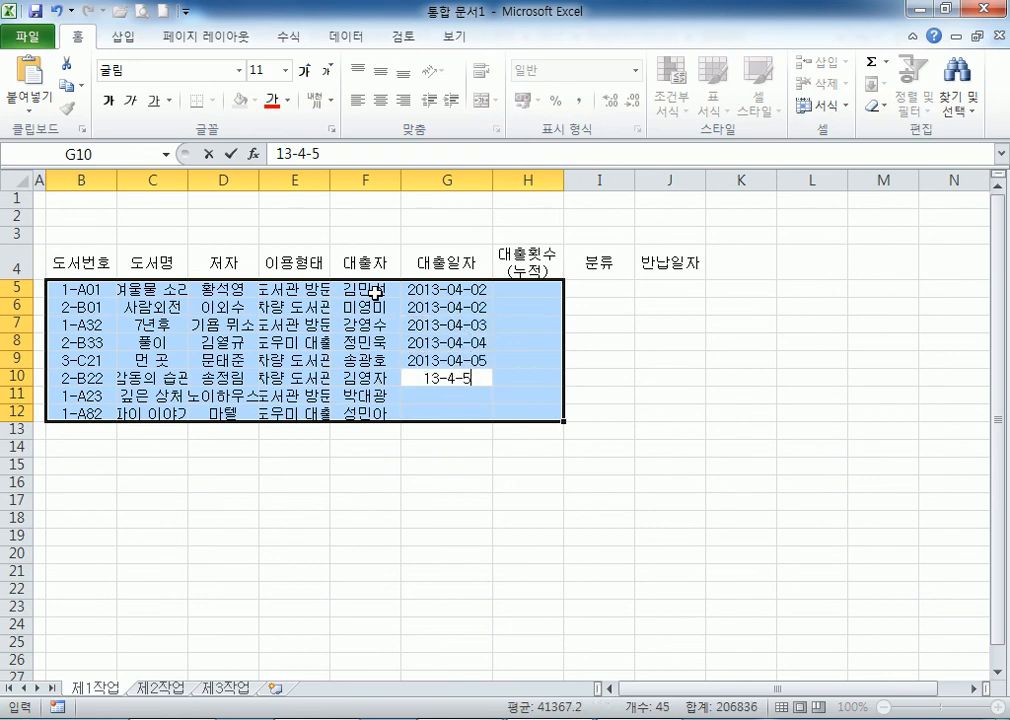
key(Return)
text(13-04)
text(-06)
key(Return)
text(13-04-07)
key(Return)
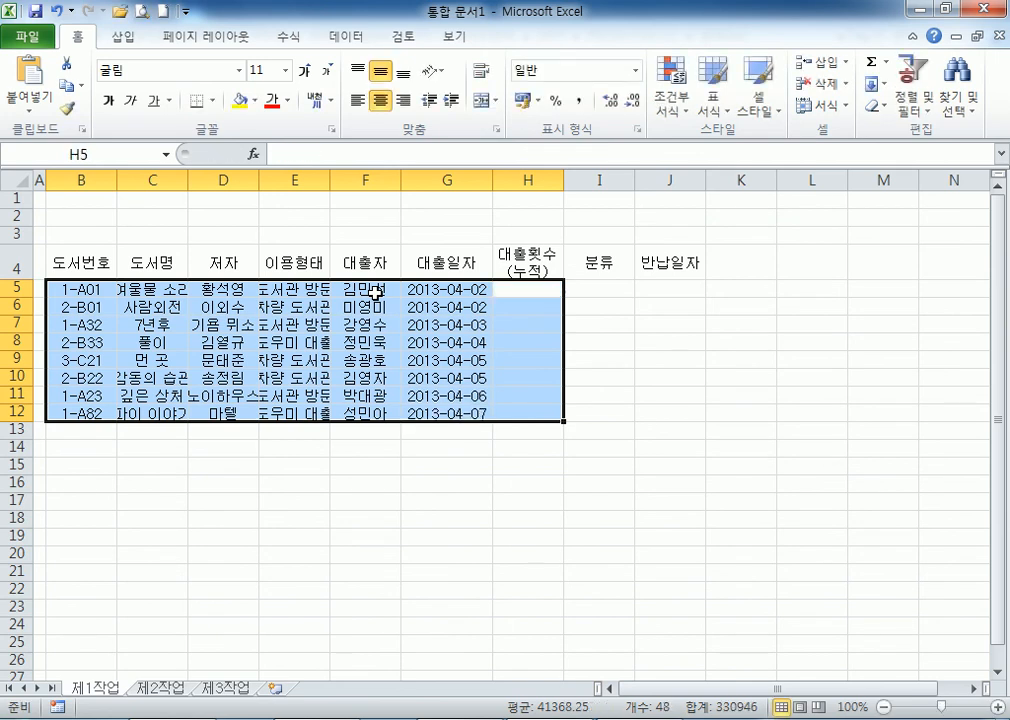
Enter loan counts 12, 24, 8, 21, 18, 16, 7 and 13 into H5:H12.
text(12)
key(Return)
text(24)
key(Return)
text(8)
key(Return)
text(21)
key(Return)
text(18)
key(Return)
text(16)
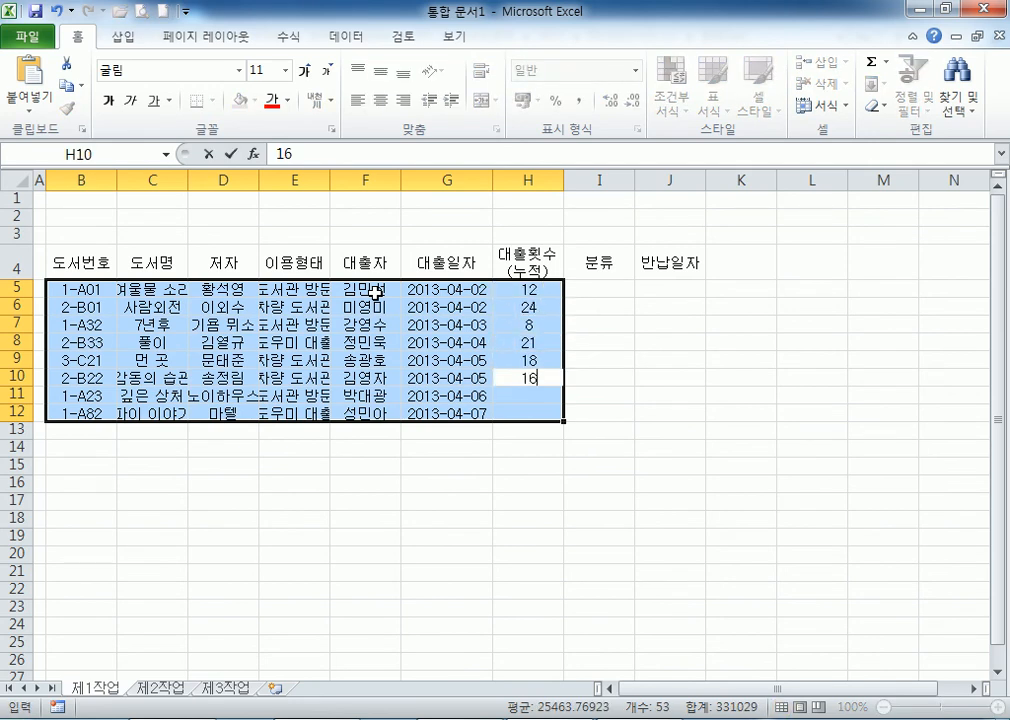
key(Return)
text(7)
key(Return)
text(13)
key(Return)
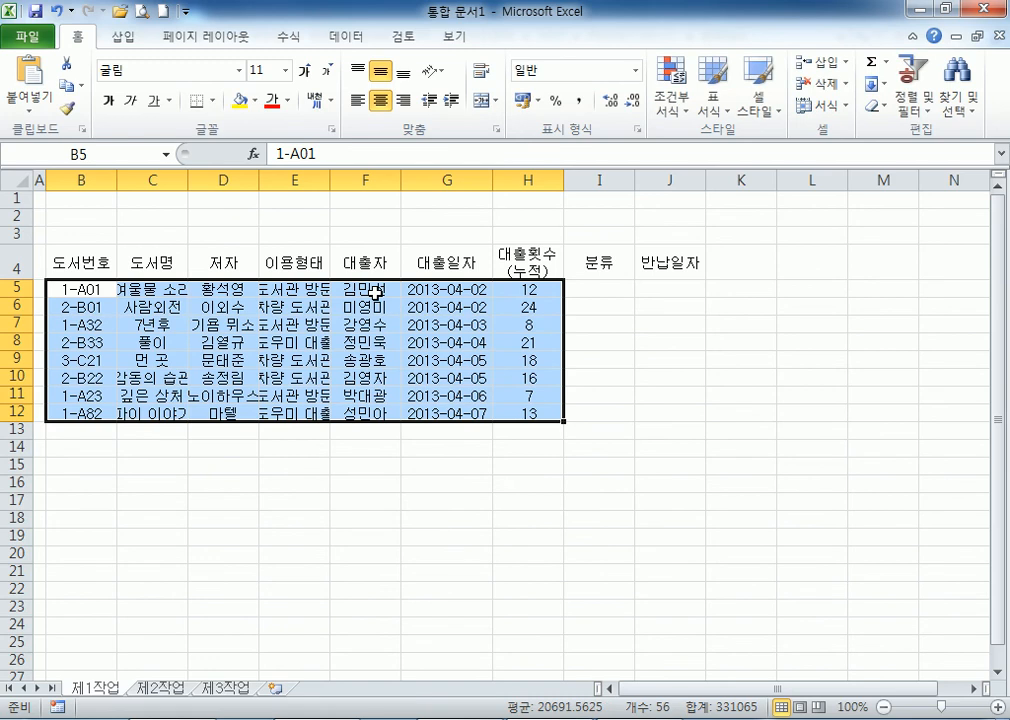
Autofit columns C and D to the book titles and author names.
click(150, 325)
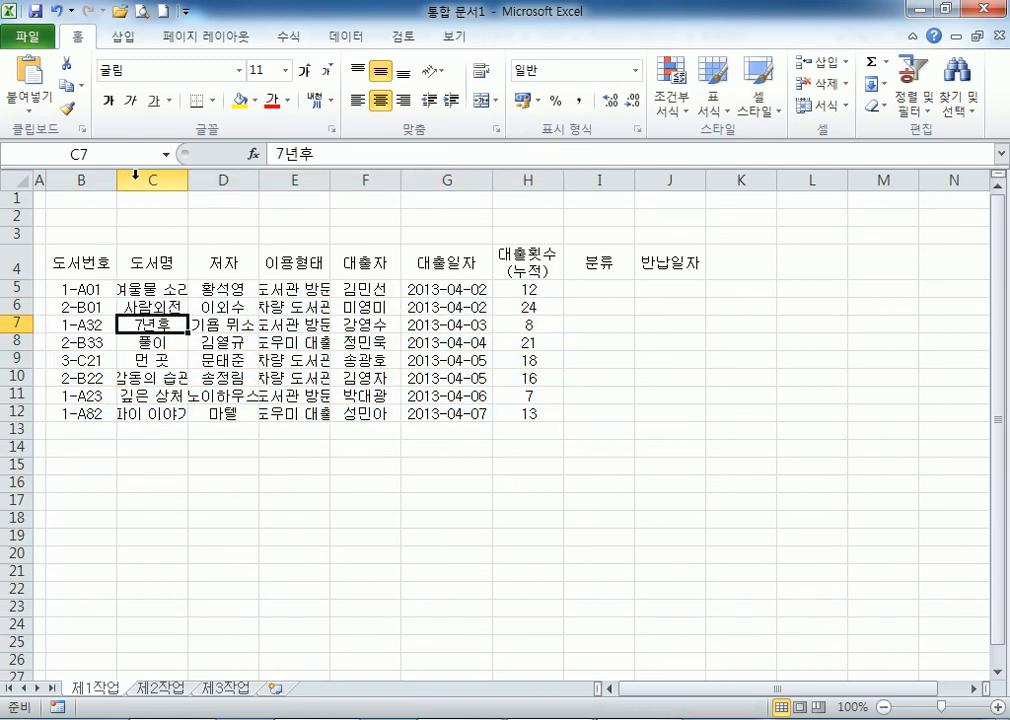
double_click(188, 179)
double_click(280, 179)
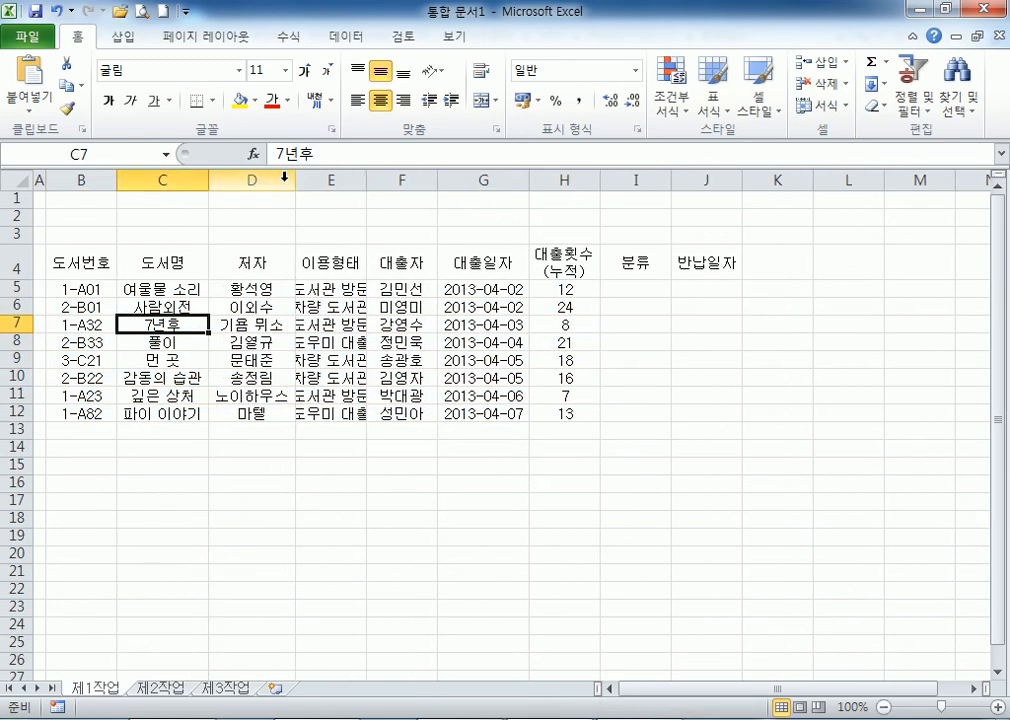
Autofit column E and merge-and-center B13:D13, B14:D14, F13:F14 and G13:I13.
double_click(367, 179)
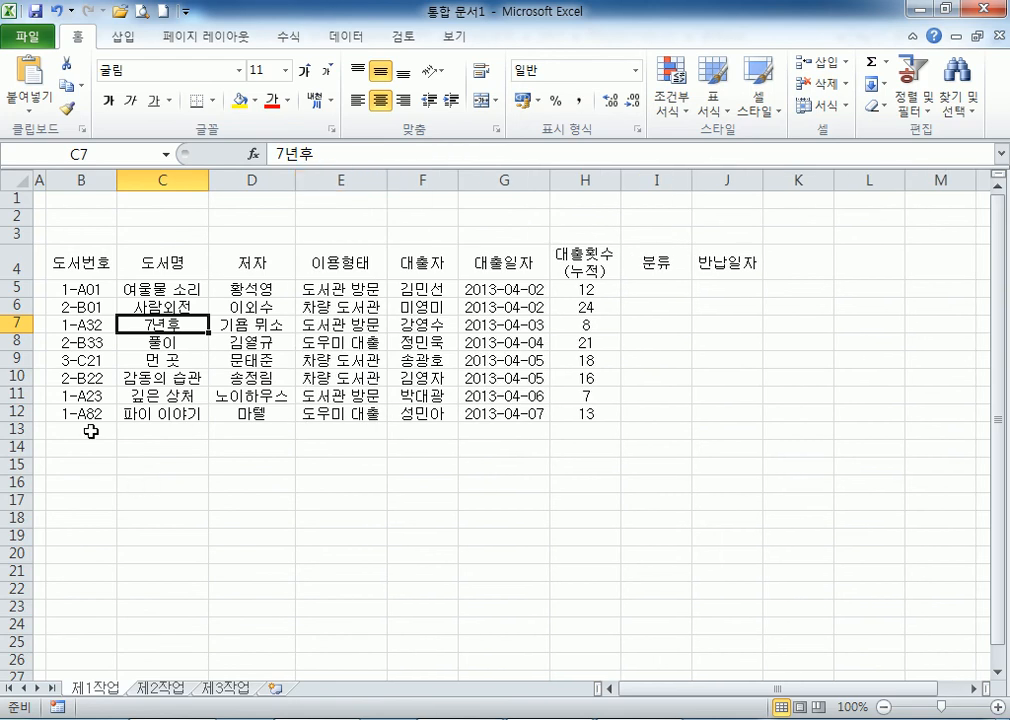
click(91, 431)
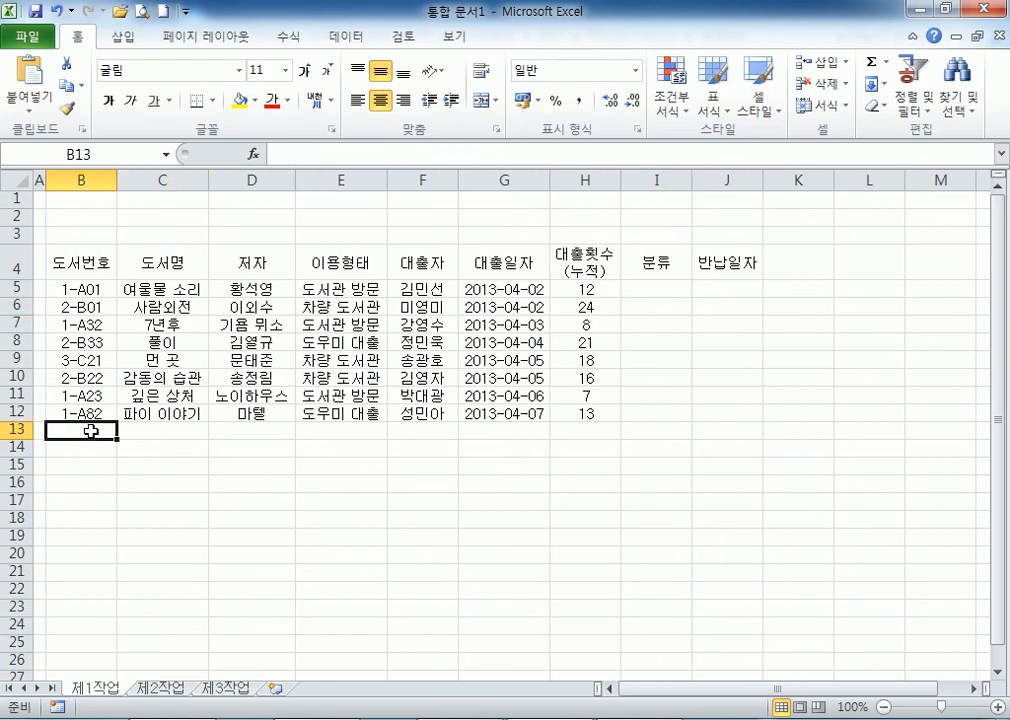
drag(91, 431, 215, 431)
drag(100, 447, 241, 448)
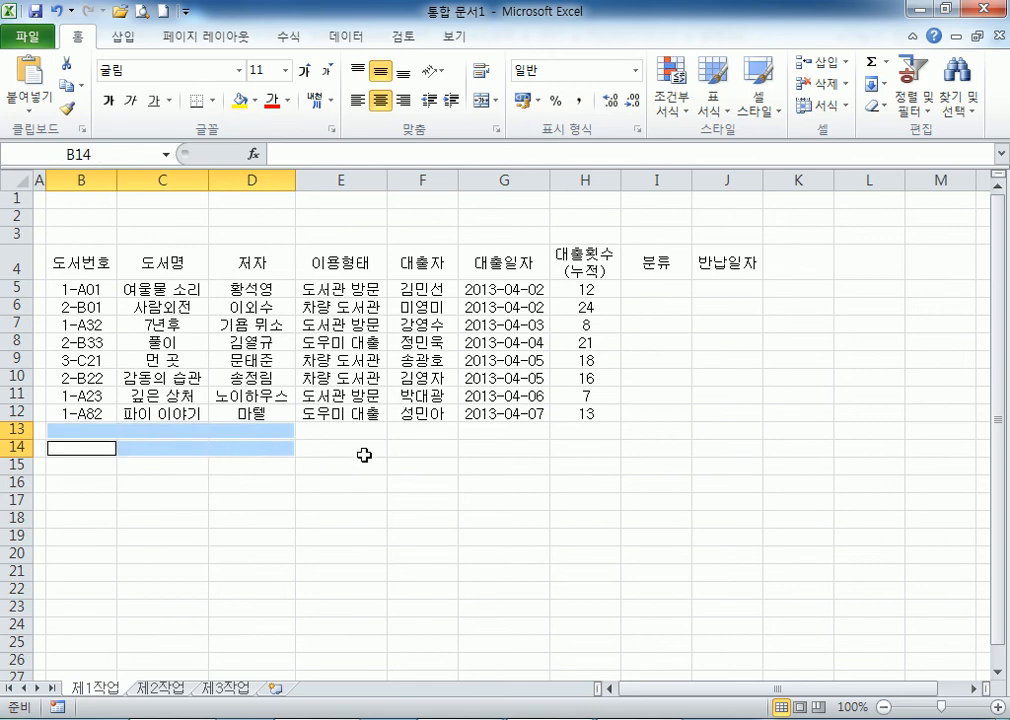
drag(427, 431, 427, 443)
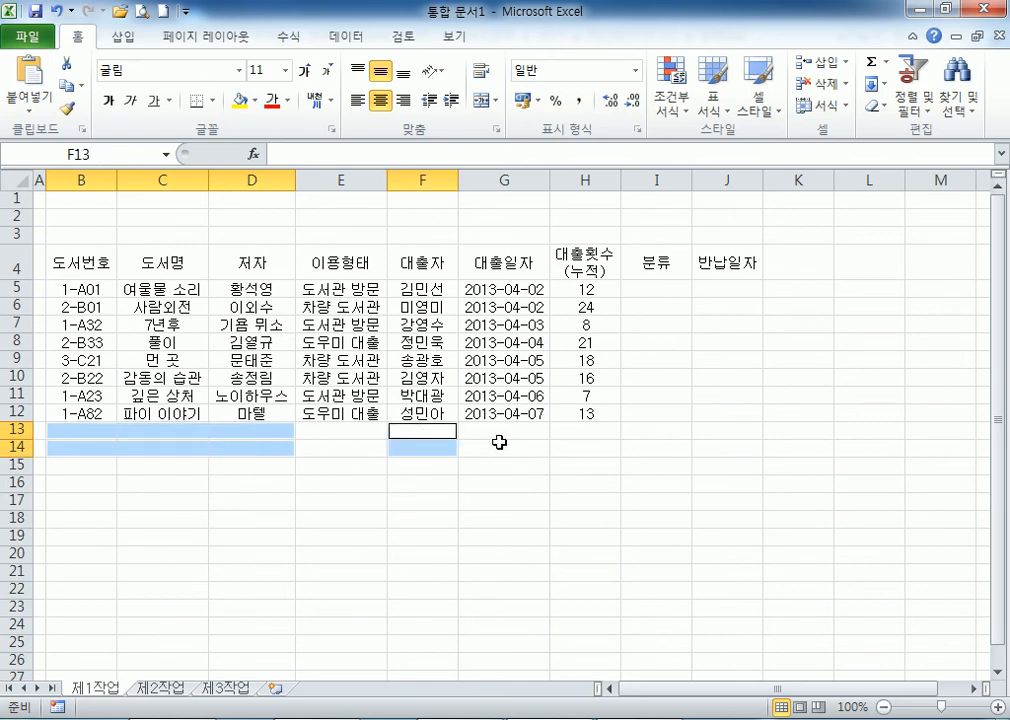
drag(505, 431, 647, 420)
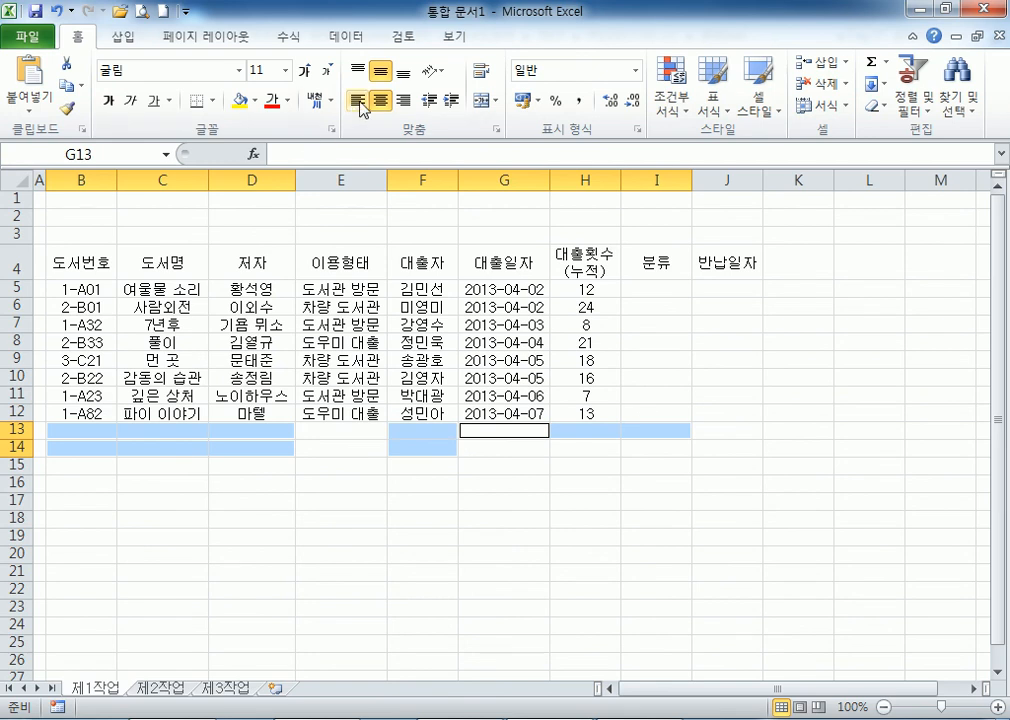
click(490, 107)
Give B4:J14 all borders with a thick outline, and thick-outline the data rows B5:J12.
drag(90, 266, 743, 433)
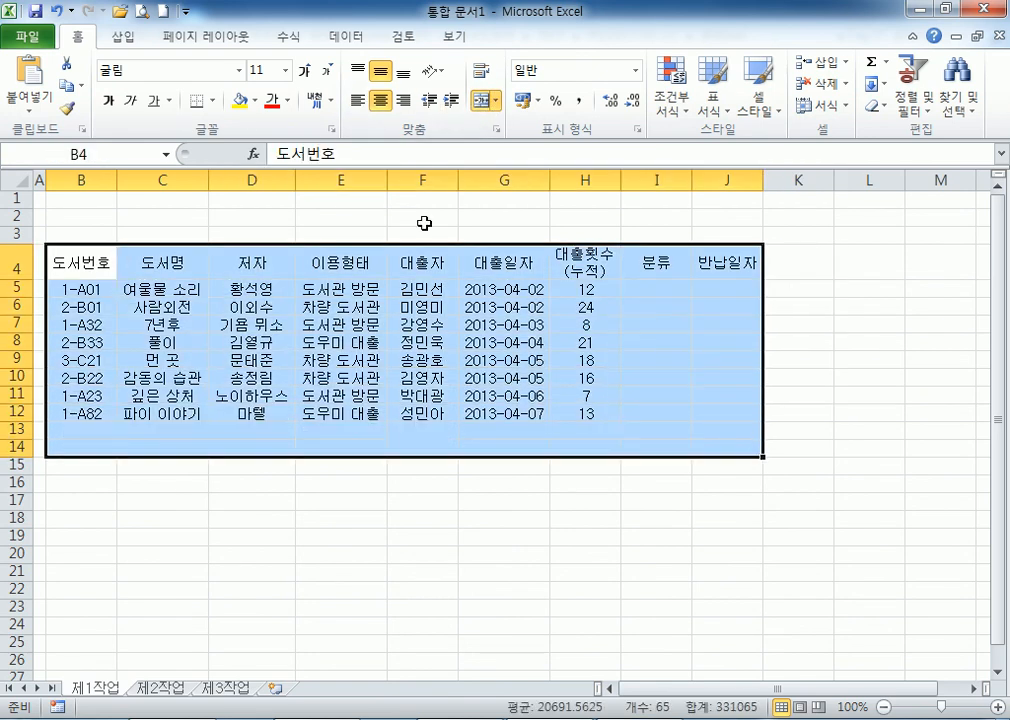
click(211, 100)
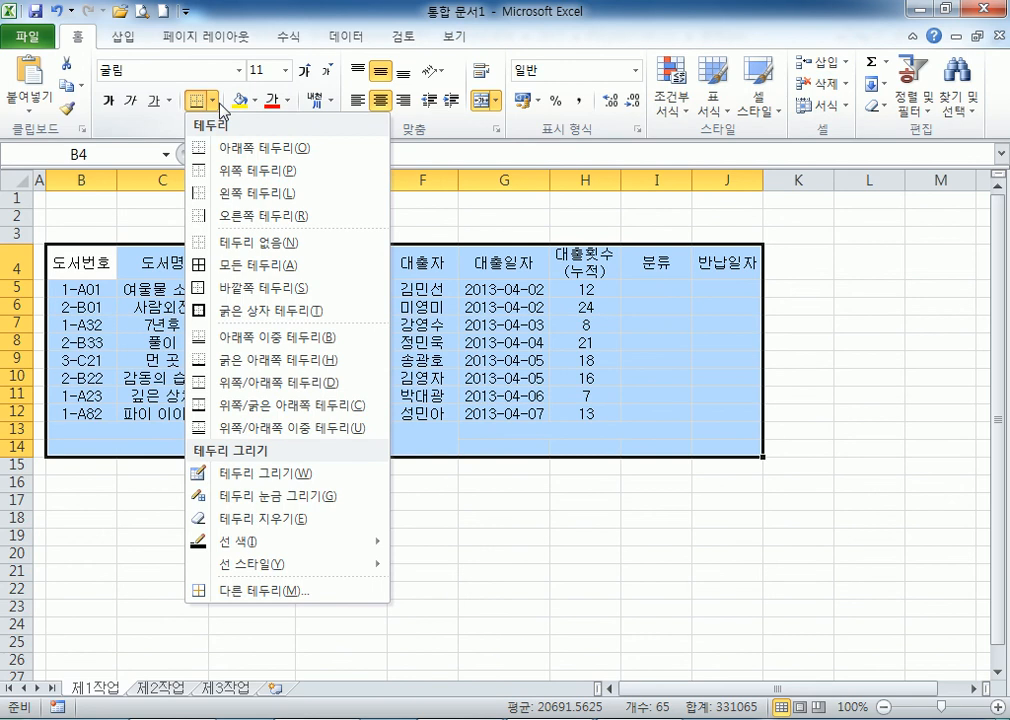
click(253, 265)
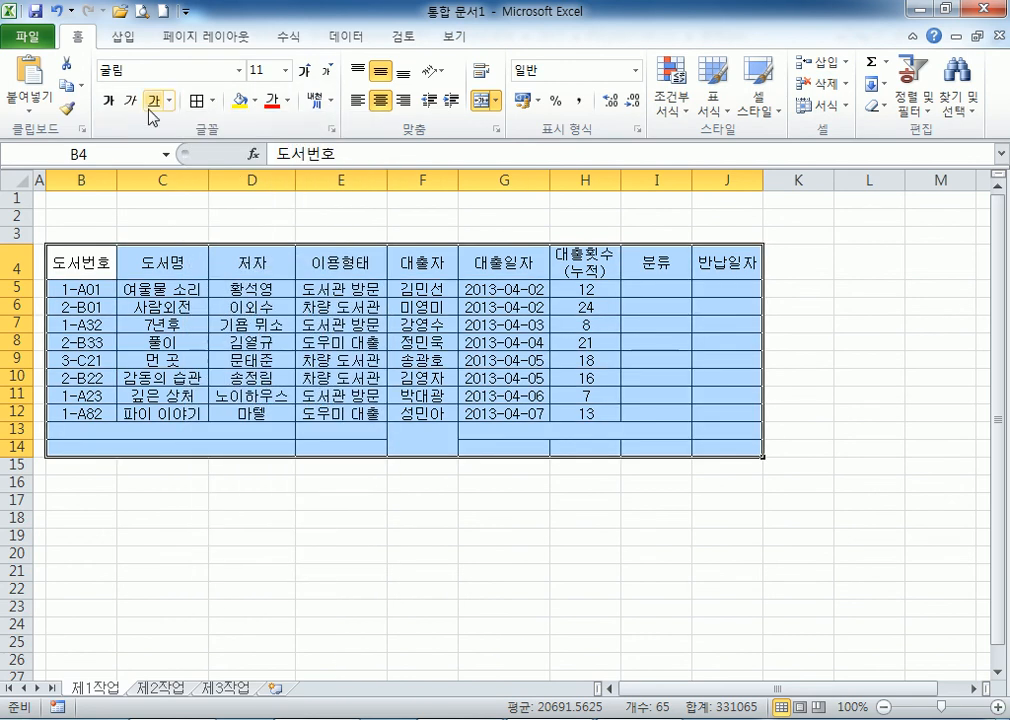
click(211, 100)
click(253, 310)
drag(100, 290, 706, 412)
click(199, 100)
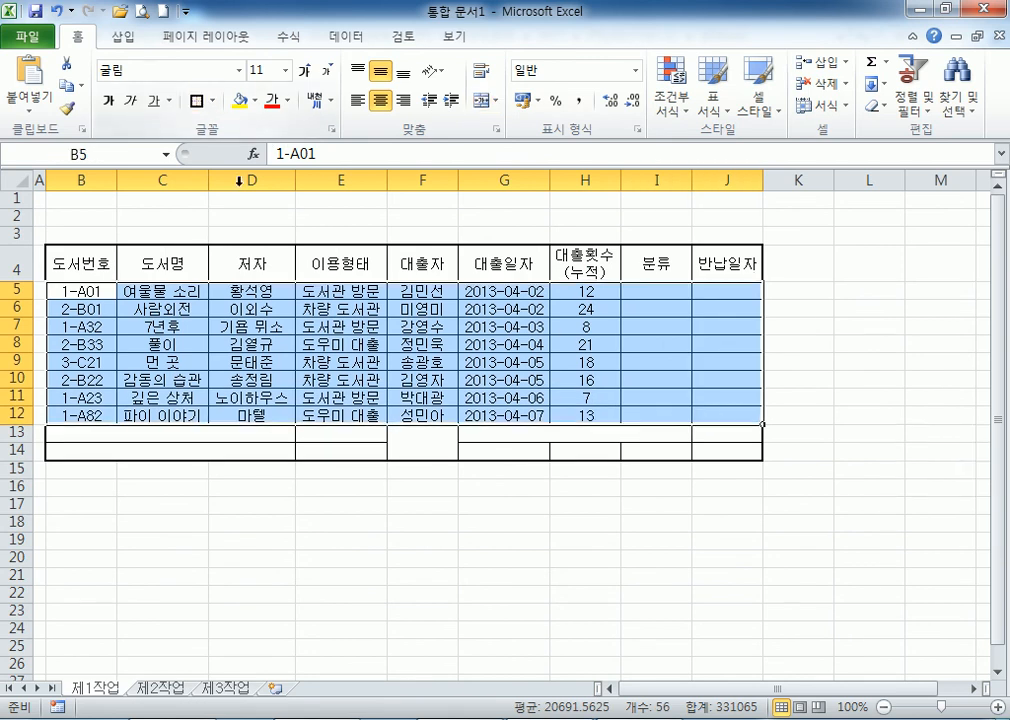
Enter 도서관 방문의 평균 대출횟수 in B13 and 차량 도서관 이용 횟수 in B14.
click(110, 433)
text(도서관)
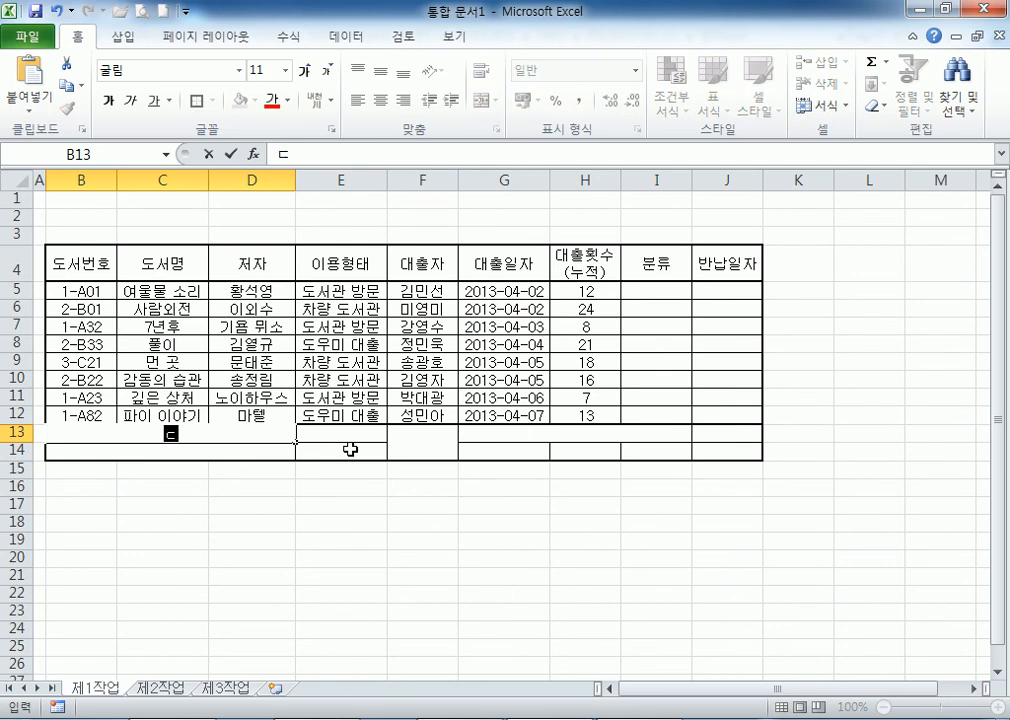
text( 방문의 평ㄱ)
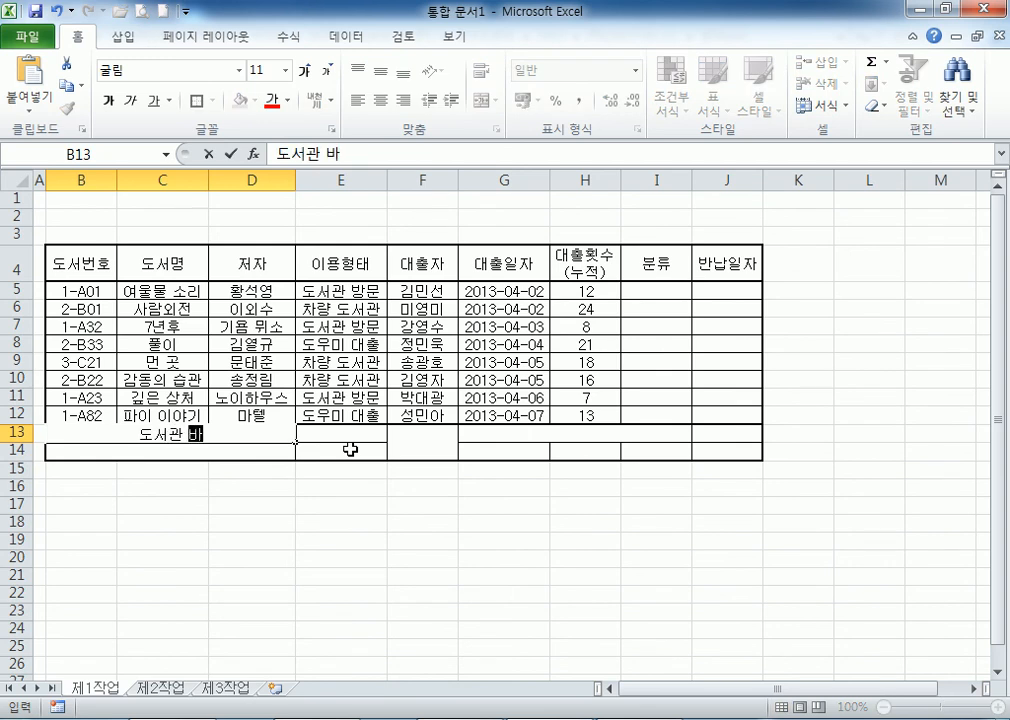
text(균 )
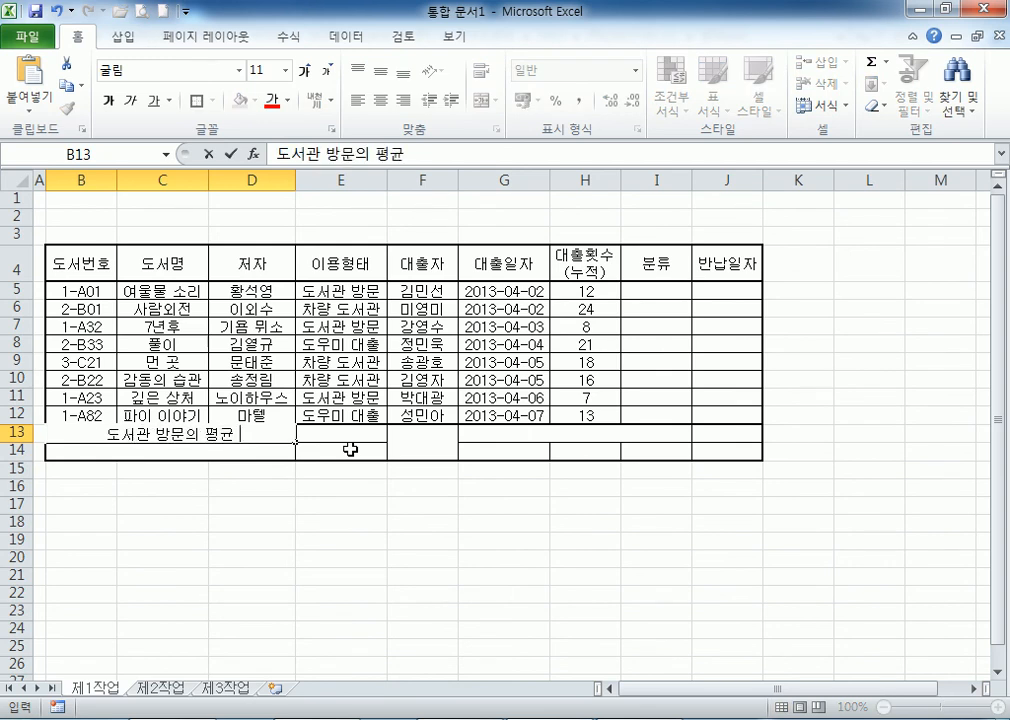
text(대출횟ㅅㅜ)
key(Return)
text(찰)
key(BackSpace)
text(찰ㅇ)
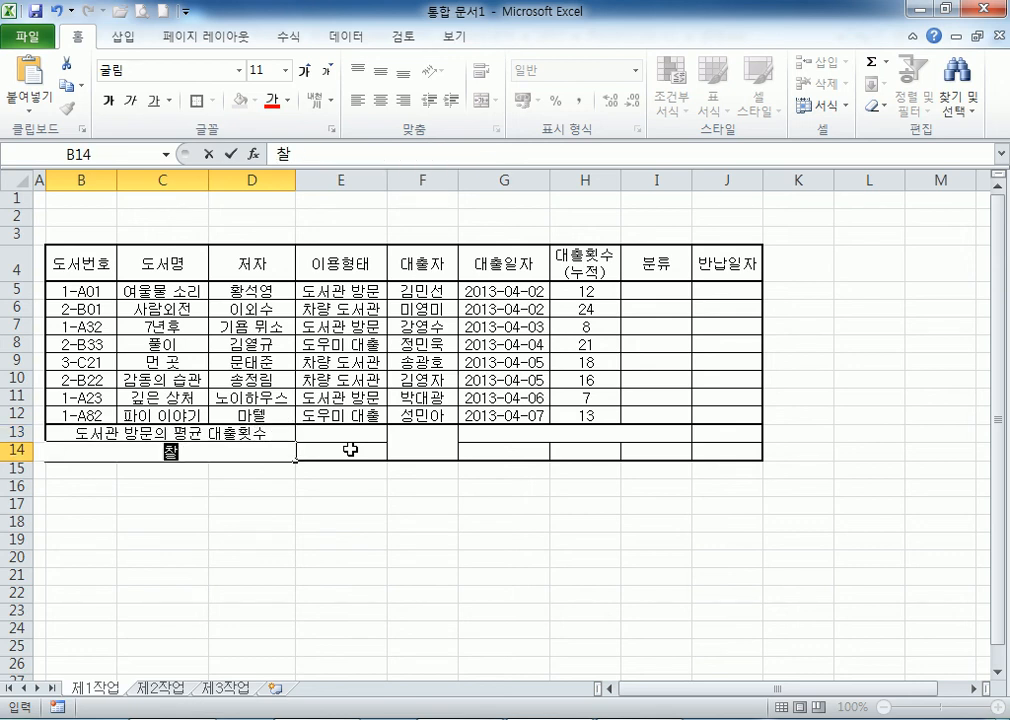
key(BackSpace)
key(BackSpace)
text(팔ㅏㅇ)
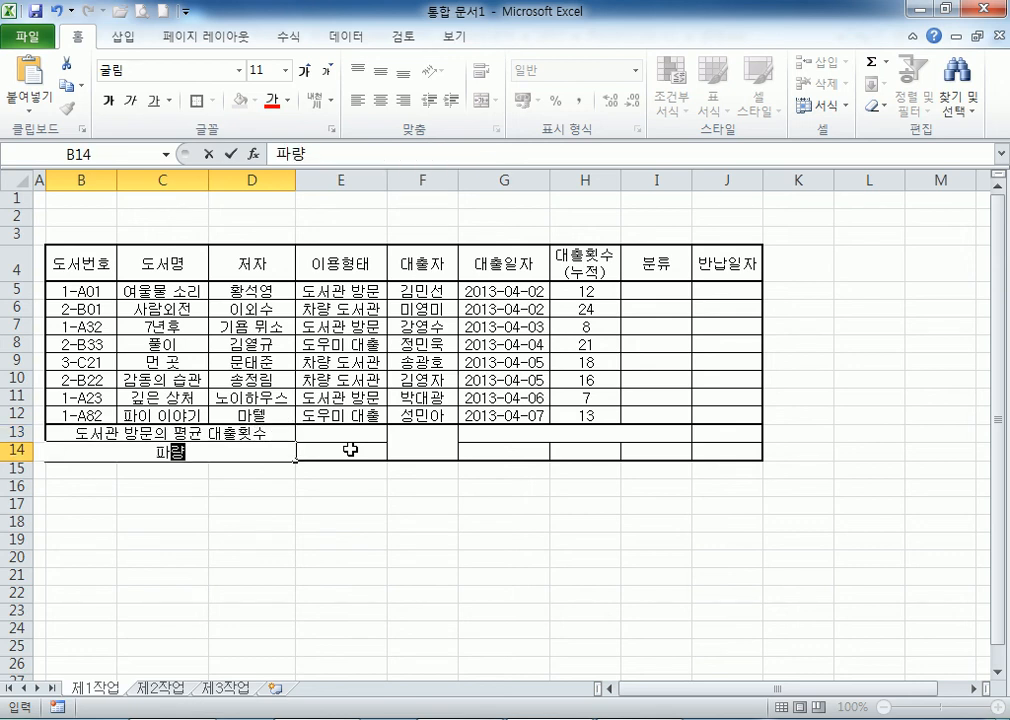
key(BackSpace)
key(BackSpace)
key(BackSpace)
key(BackSpace)
key(BackSpace)
text(차ㄹㅑㅇ 도서관)
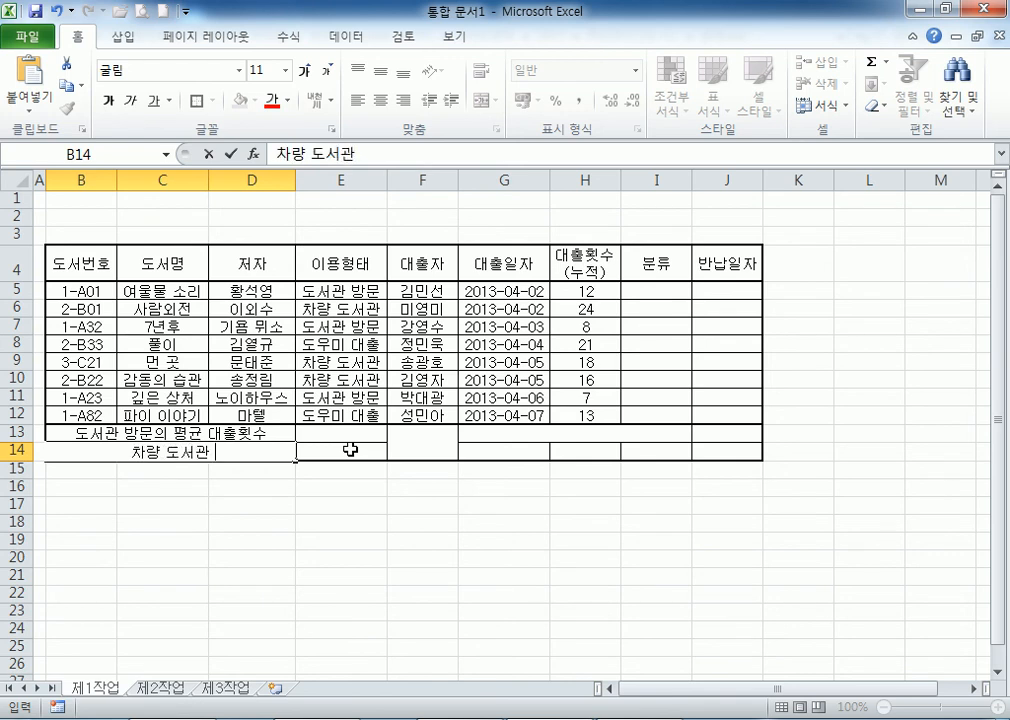
text( 이용 횟수)
key(Return)
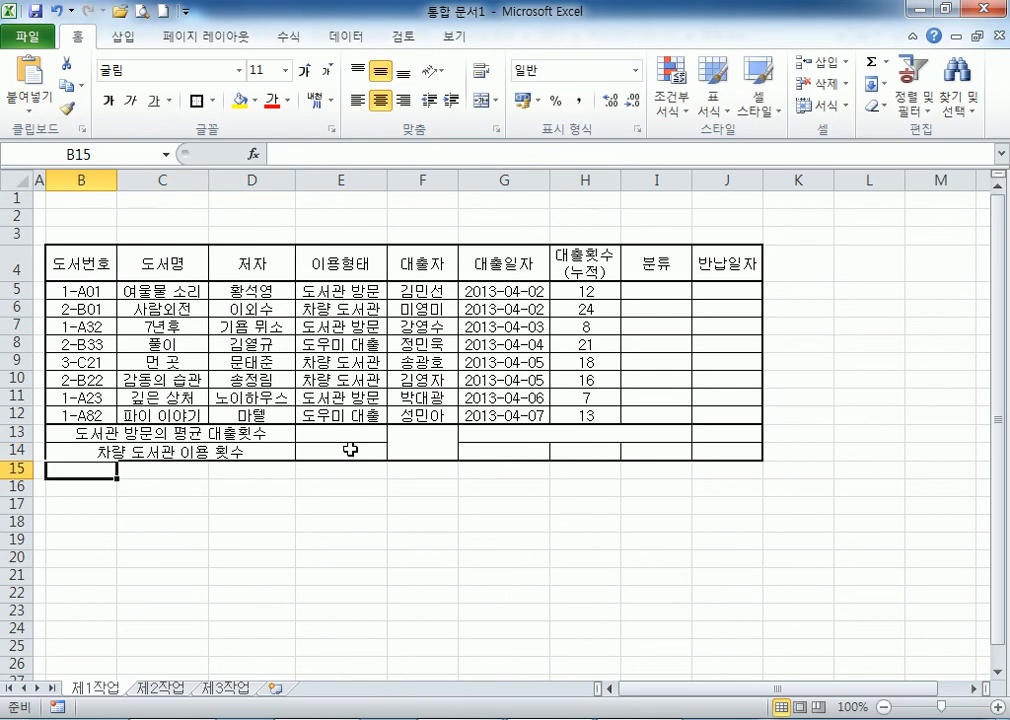
Merge G13:I13 and enter the header 최다 대출횟수(누적).
key(Right)
key(Right)
key(Right)
key(Right)
key(Right)
key(Up)
key(Up)
key(shift+Right)
key(shift+Right)
key(alt+h)
text(mc최다 ㅊ)
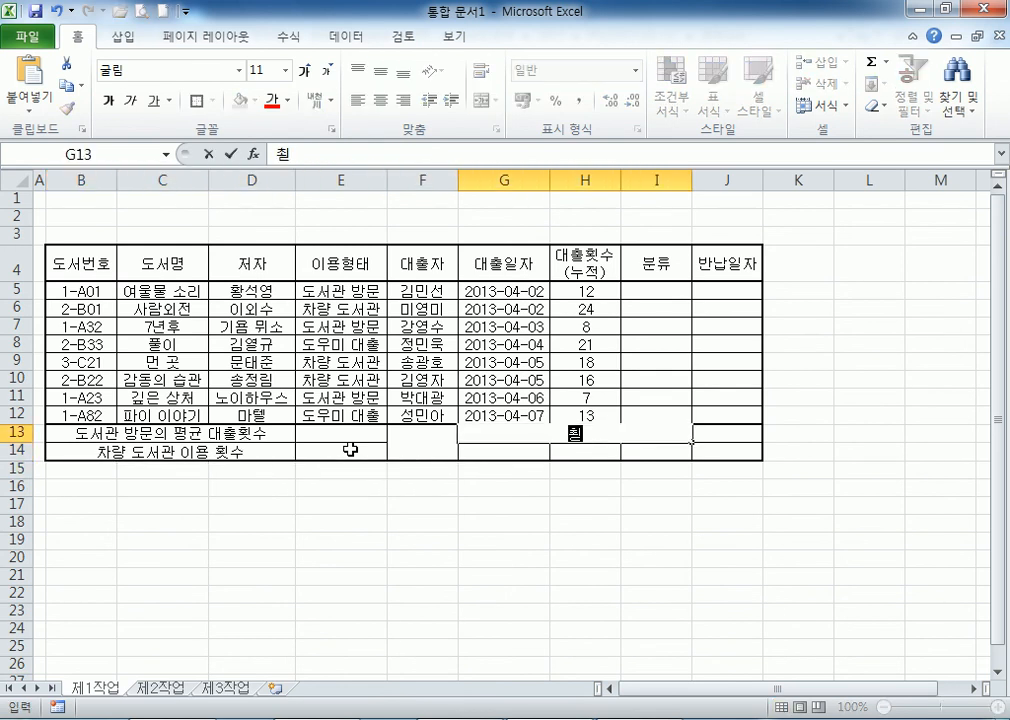
text(ㅐ출)
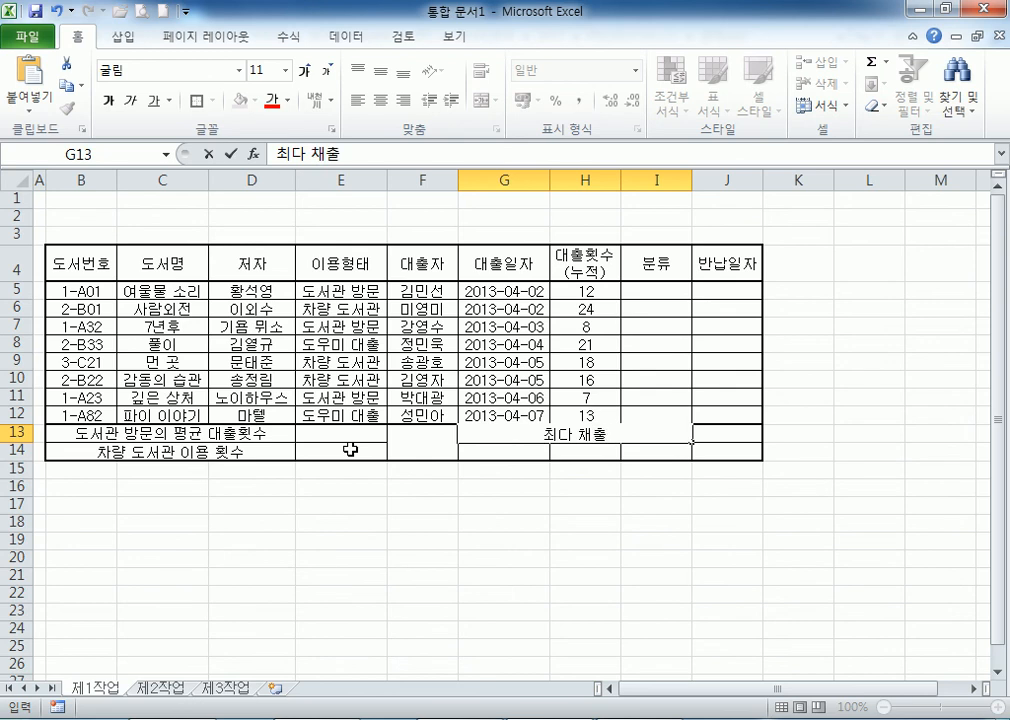
key(BackSpace)
key(BackSpace)
text(대출횟ㅅㅜ(누적))
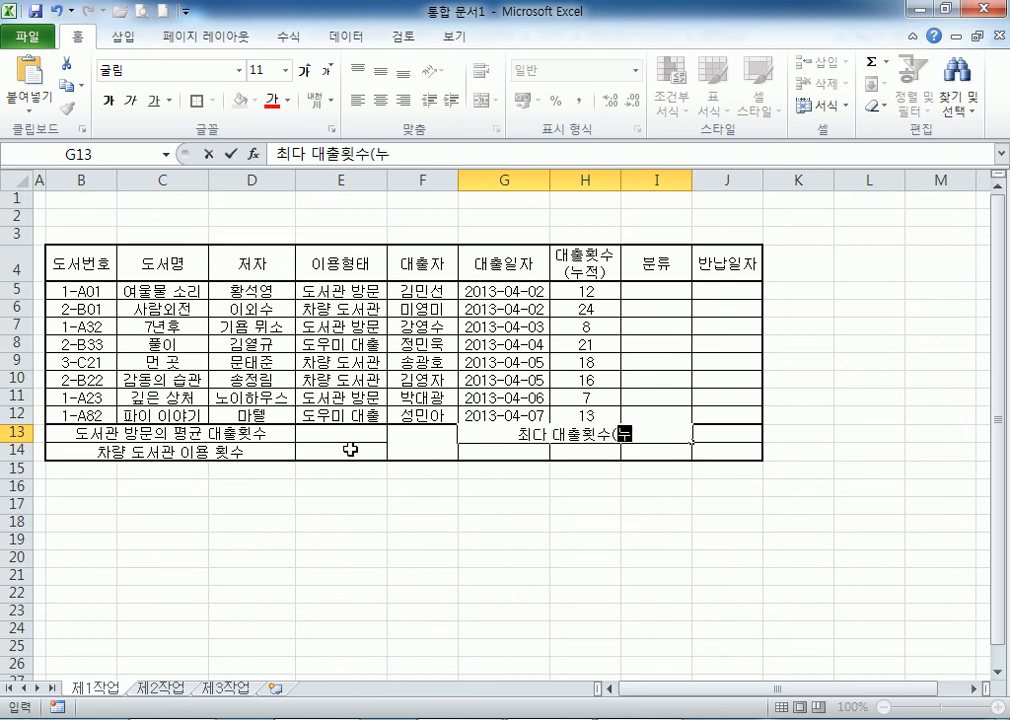
key(Return)
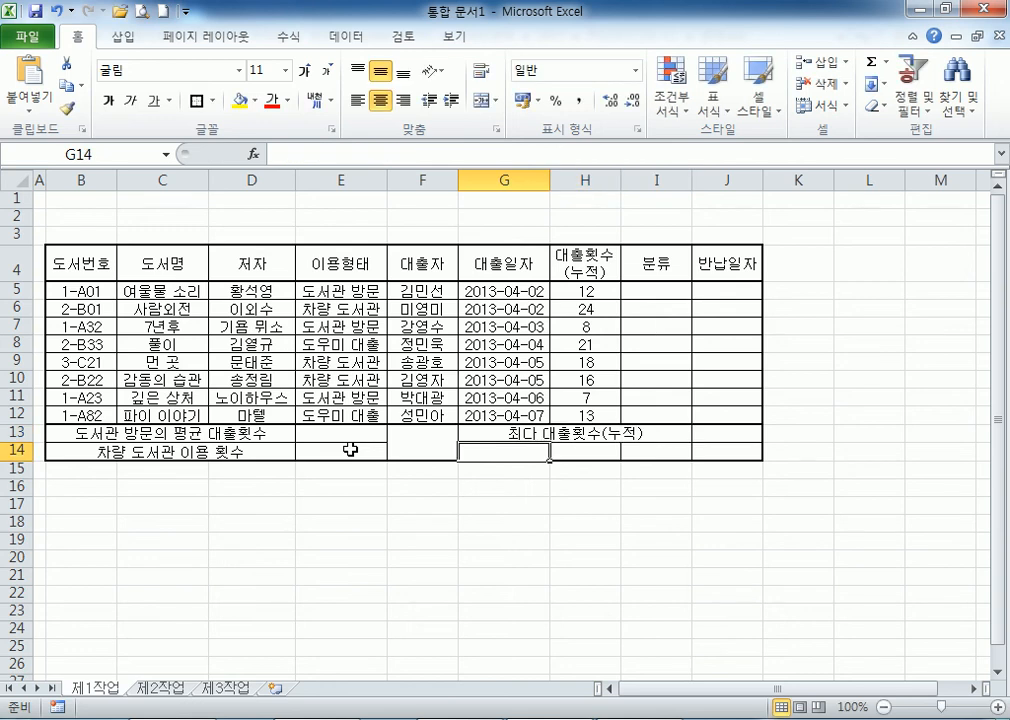
Enter 도서명 in G14 and 저자 in I14, return to A1, and start saving.
text(도서명)
key(Tab)
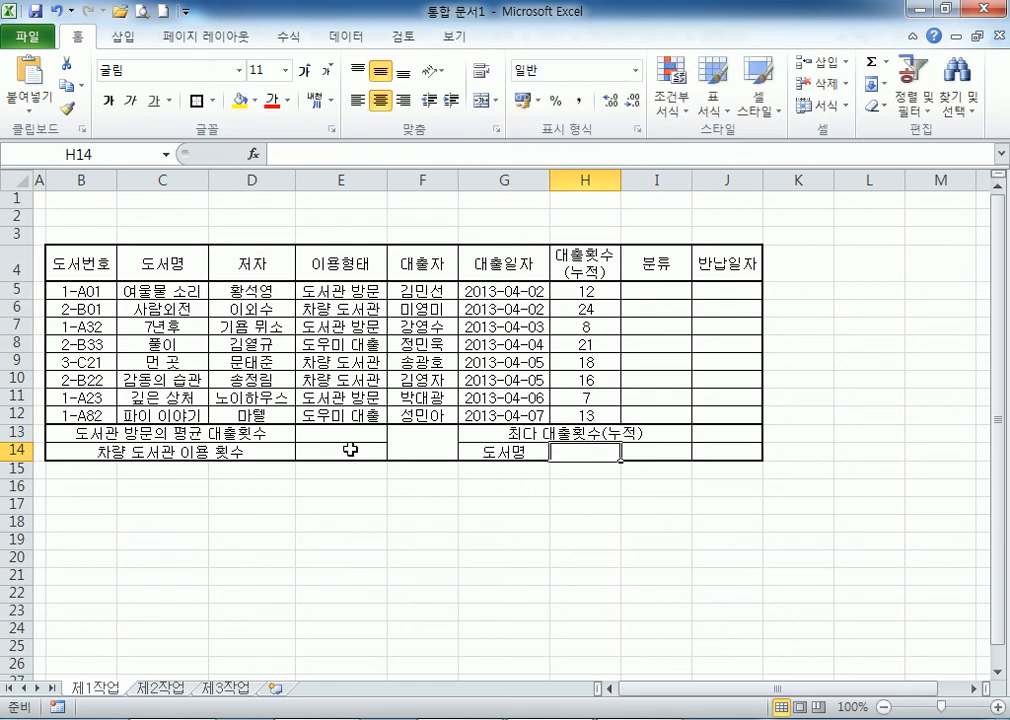
key(Tab)
text(저자)
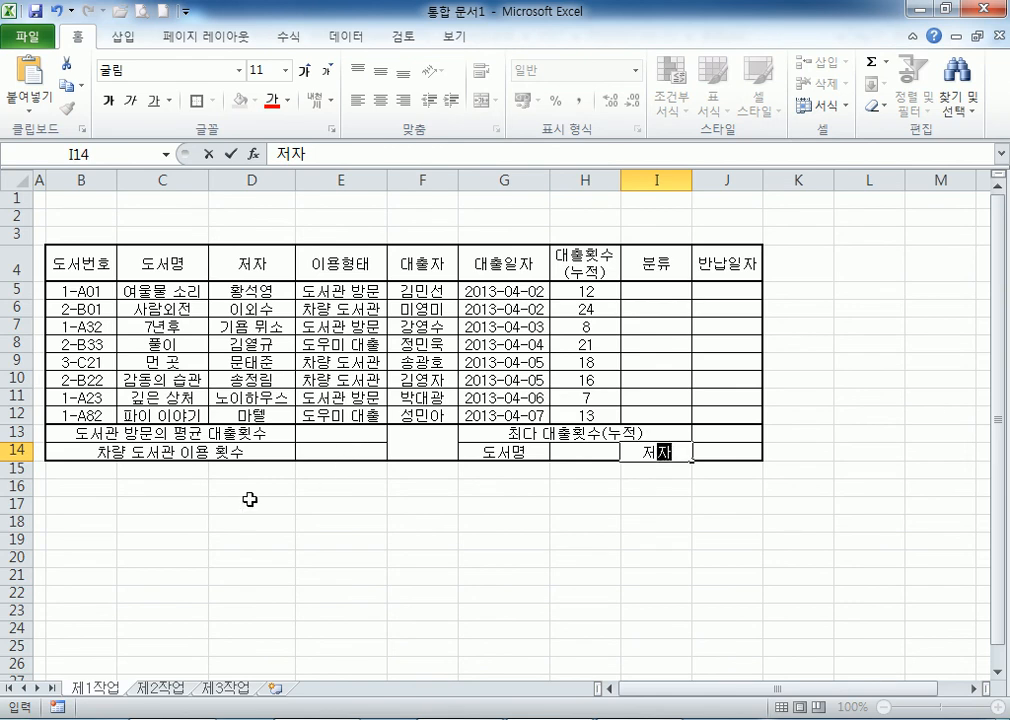
drag(74, 264, 733, 268)
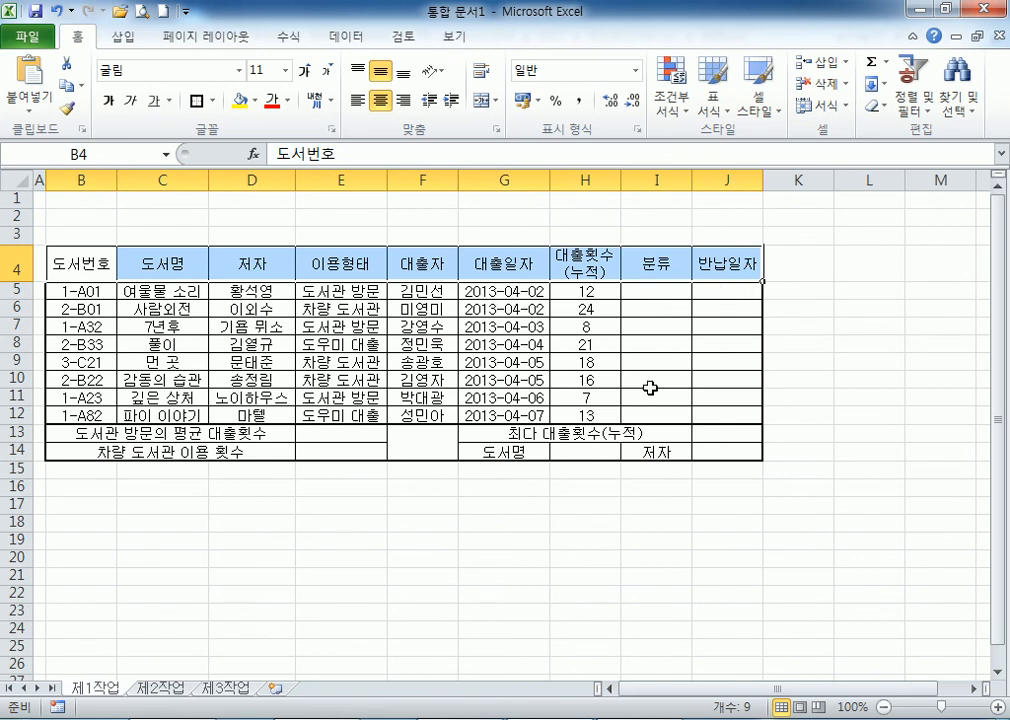
click(322, 502)
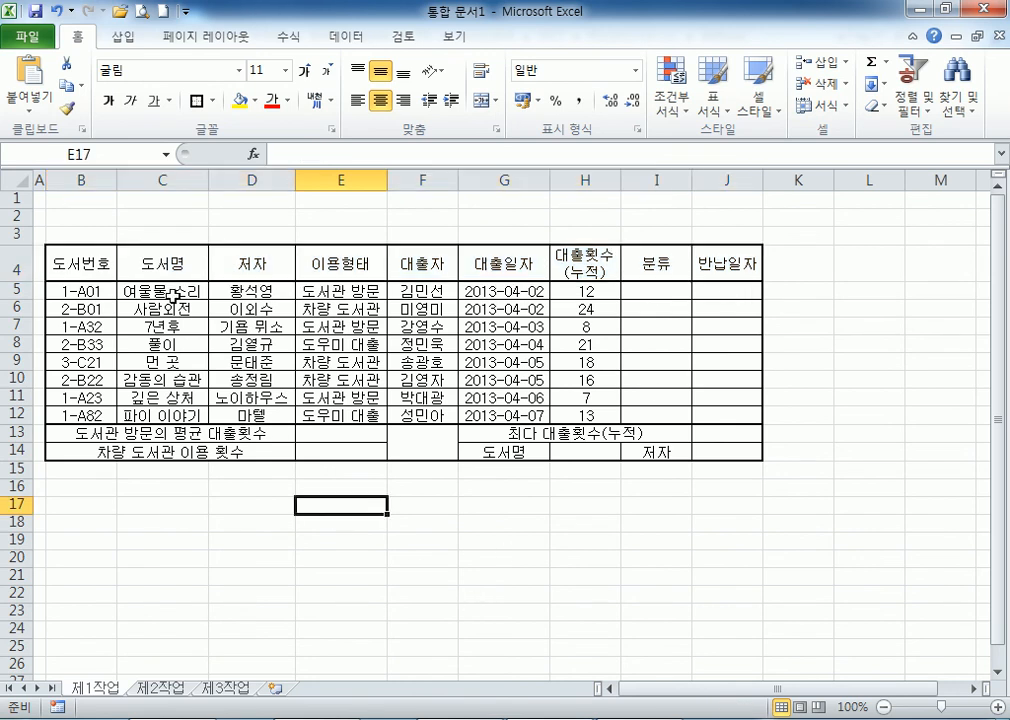
click(40, 199)
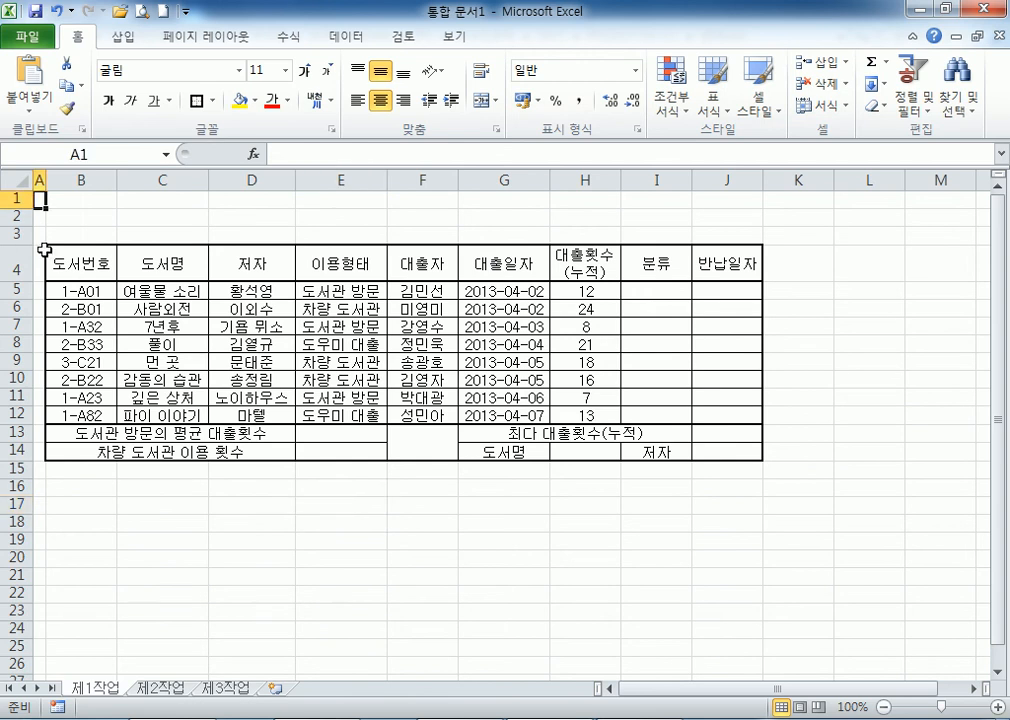
key(ctrl+s)
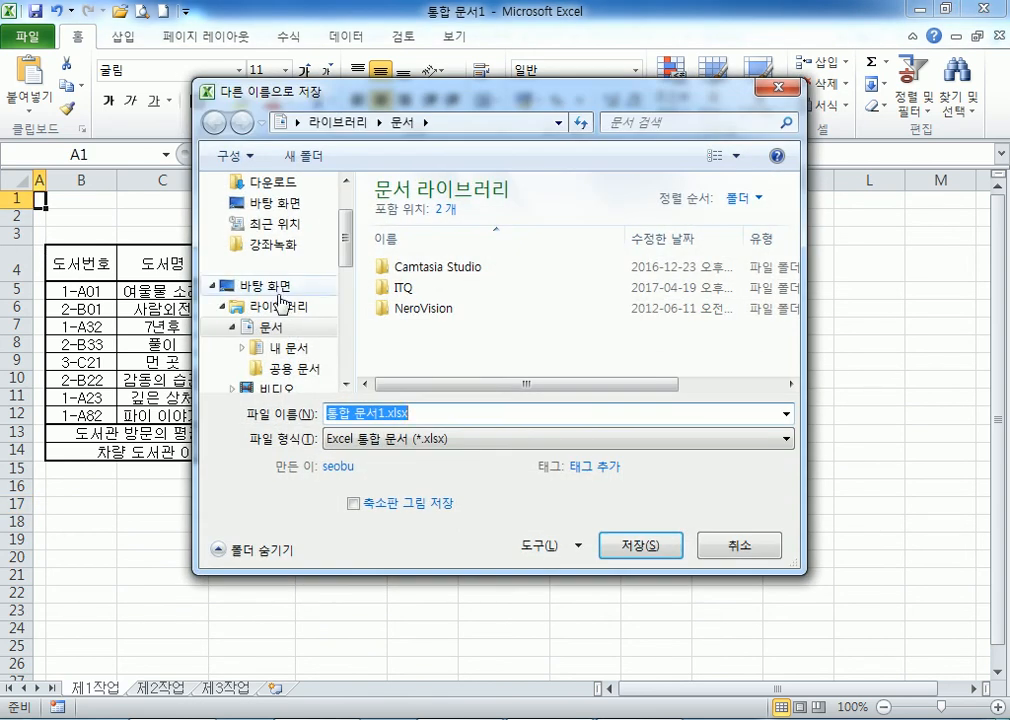
Save the workbook in the ITQ folder under the examinee number and name.
key(Escape)
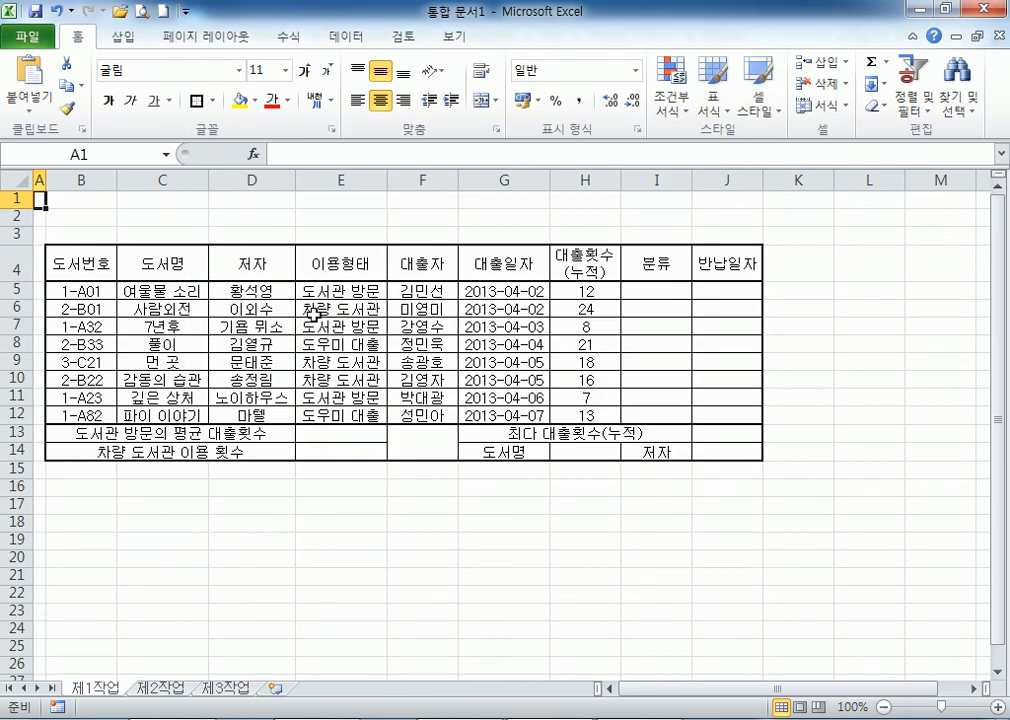
click(29, 39)
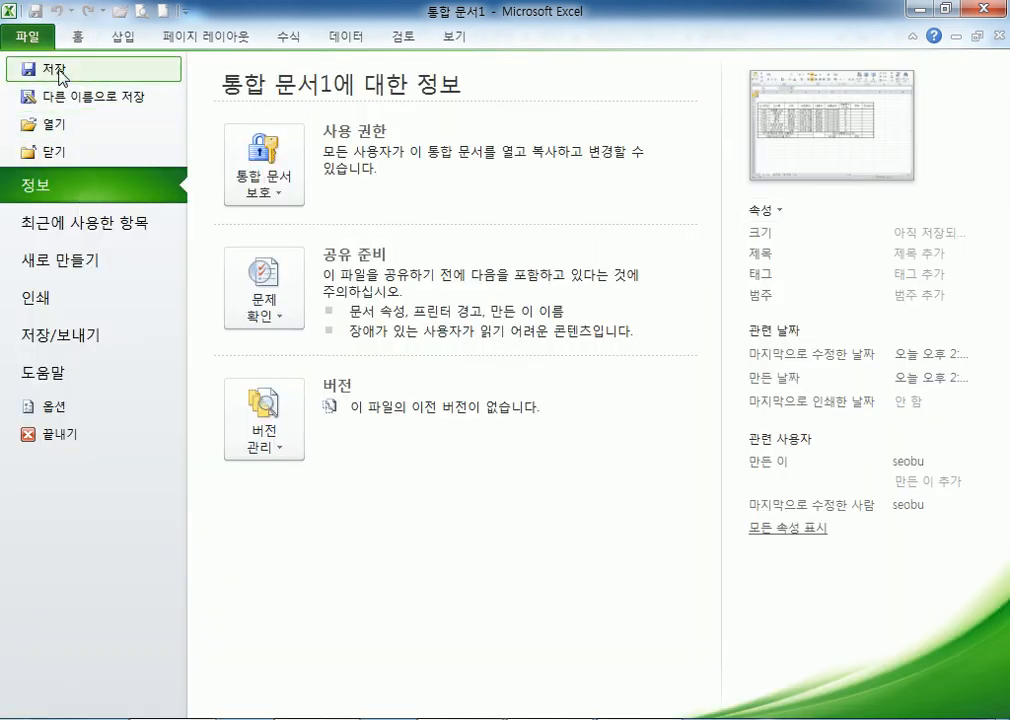
click(48, 70)
double_click(408, 288)
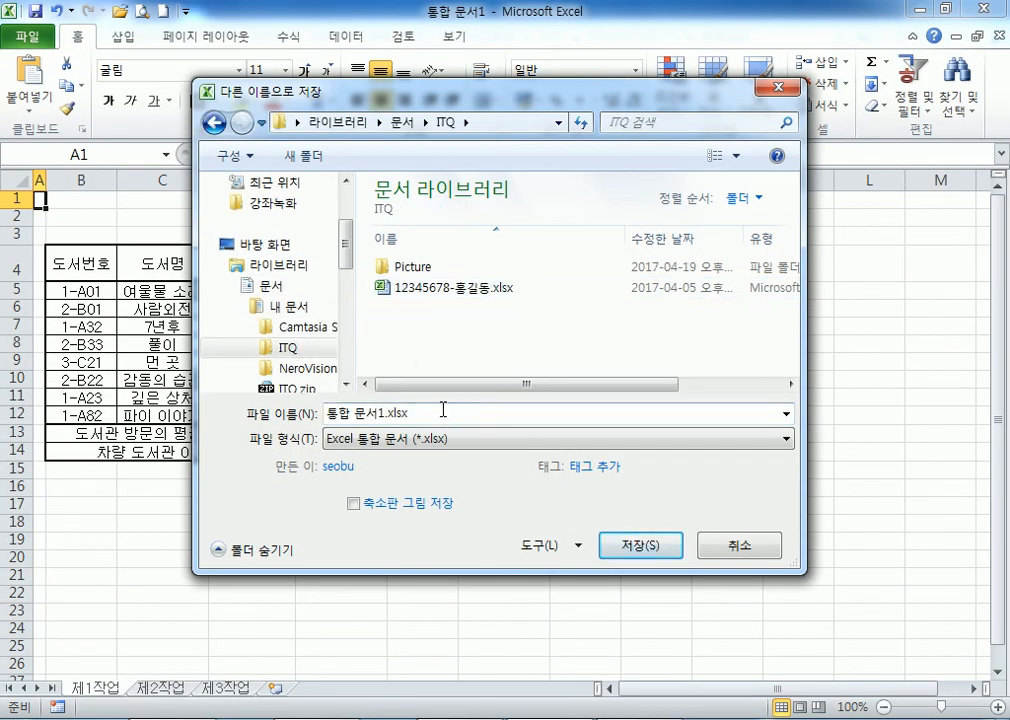
text(12345)
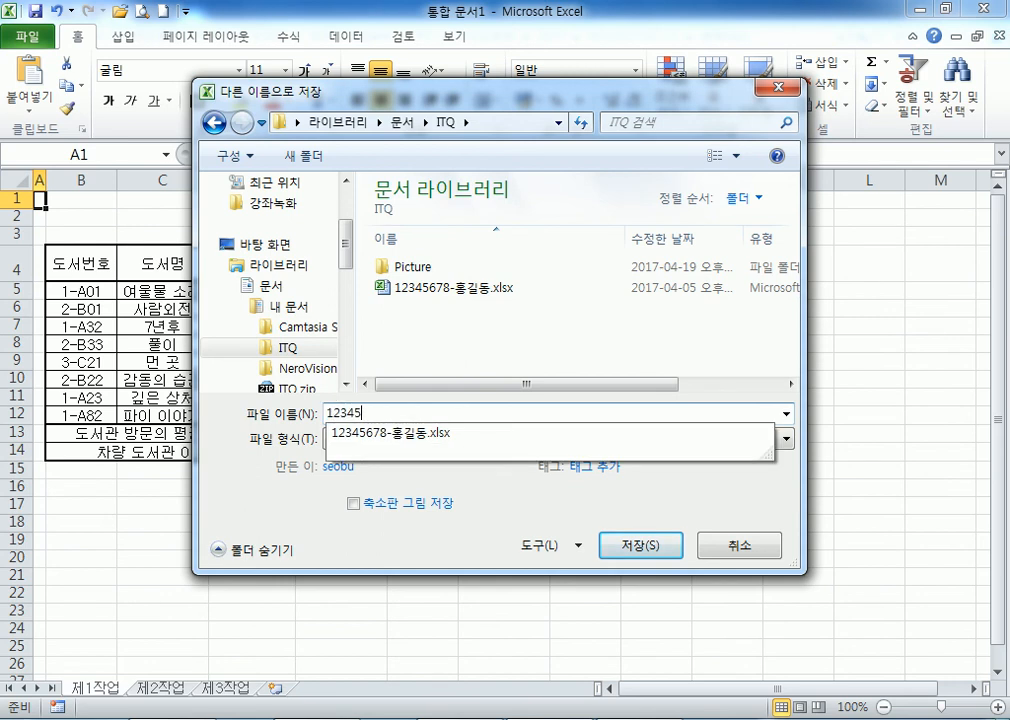
key(Return)
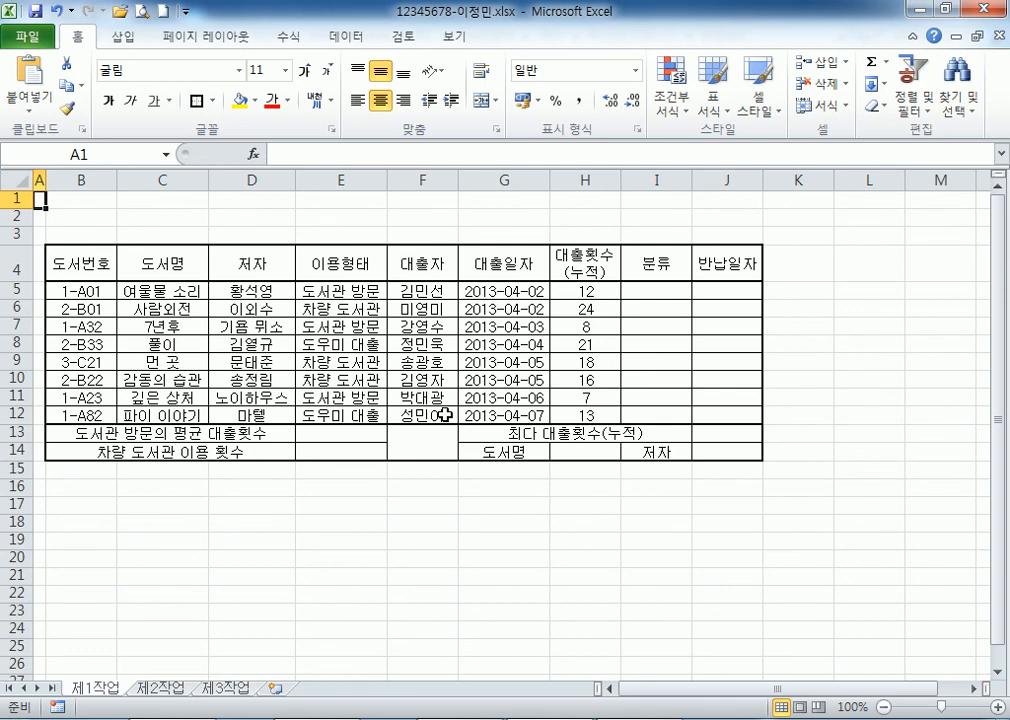
click(18, 179)
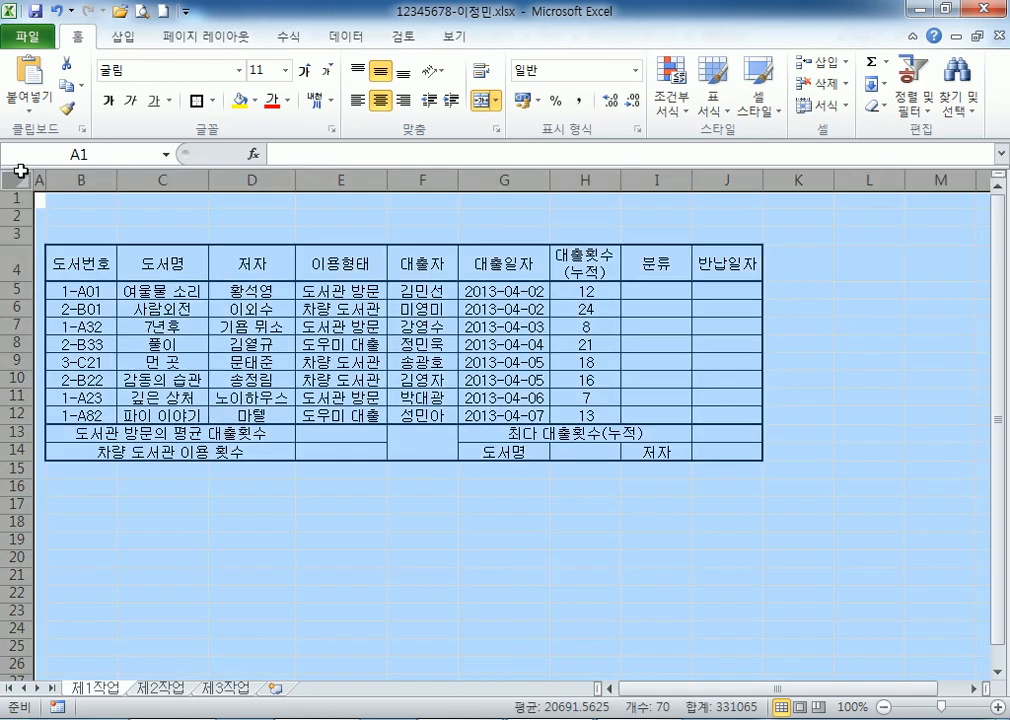
click(239, 71)
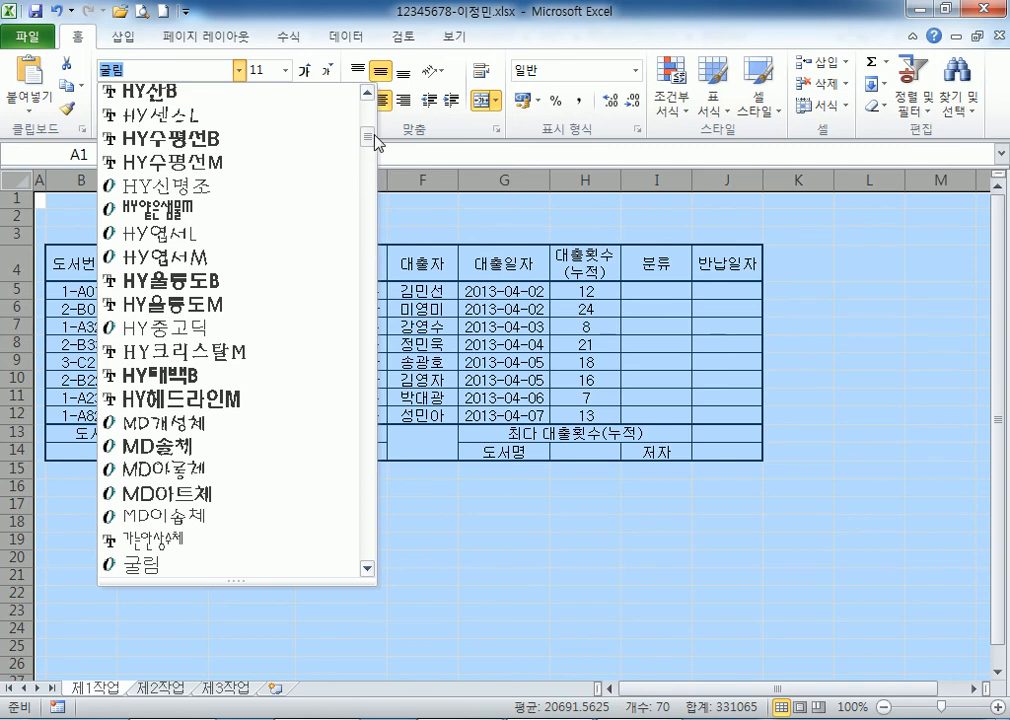
drag(372, 136, 379, 76)
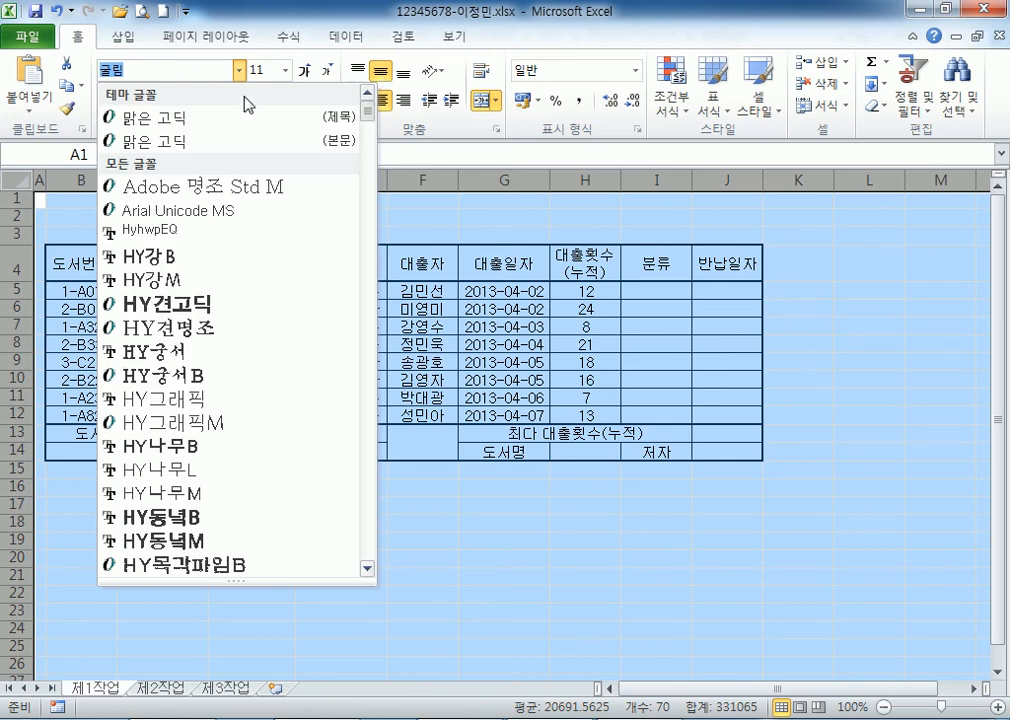
click(186, 155)
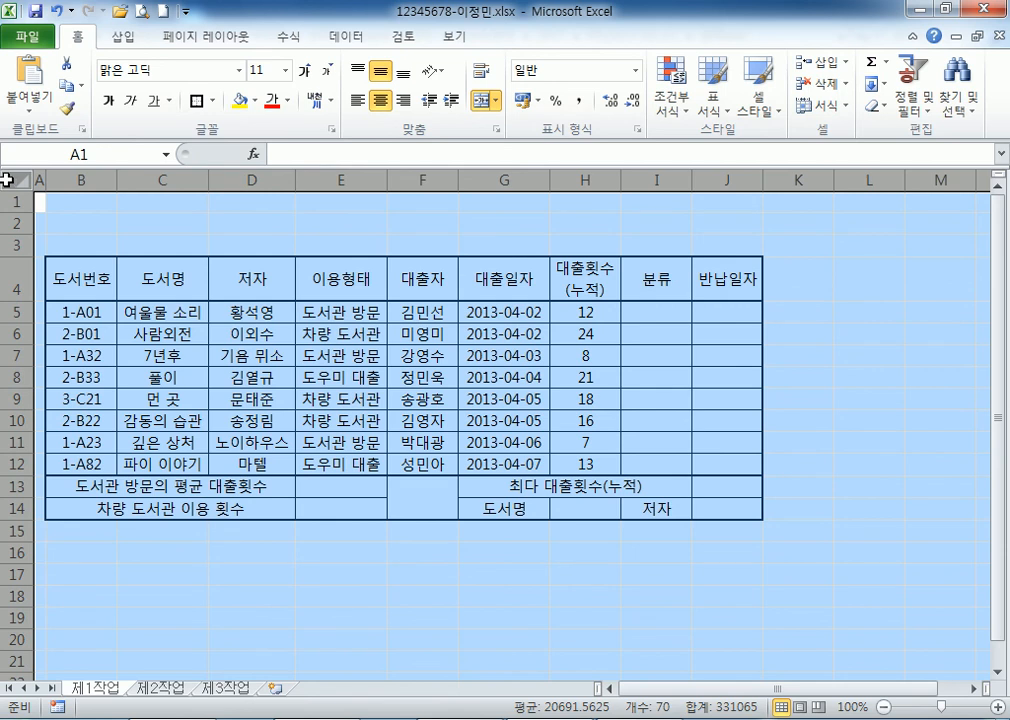
click(386, 102)
click(52, 218)
click(17, 179)
click(239, 70)
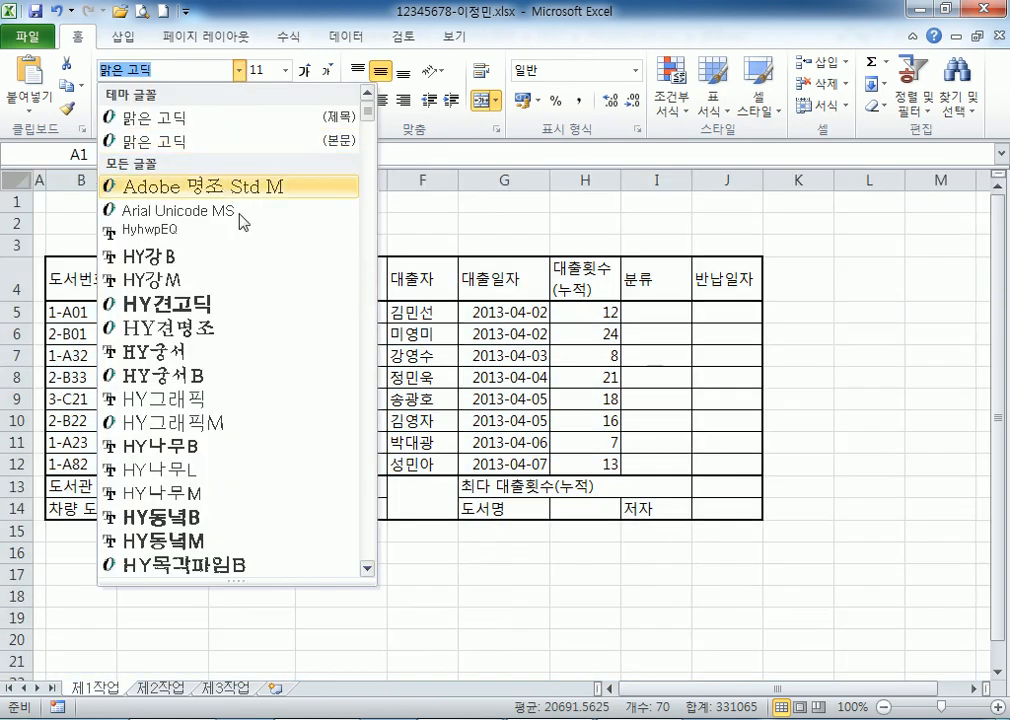
mouse_move(368, 113)
mouse_down()
mouse_move(379, 205)
mouse_move(372, 130)
mouse_up()
scroll(240, 258, down, 4)
scroll(216, 280, down, 4)
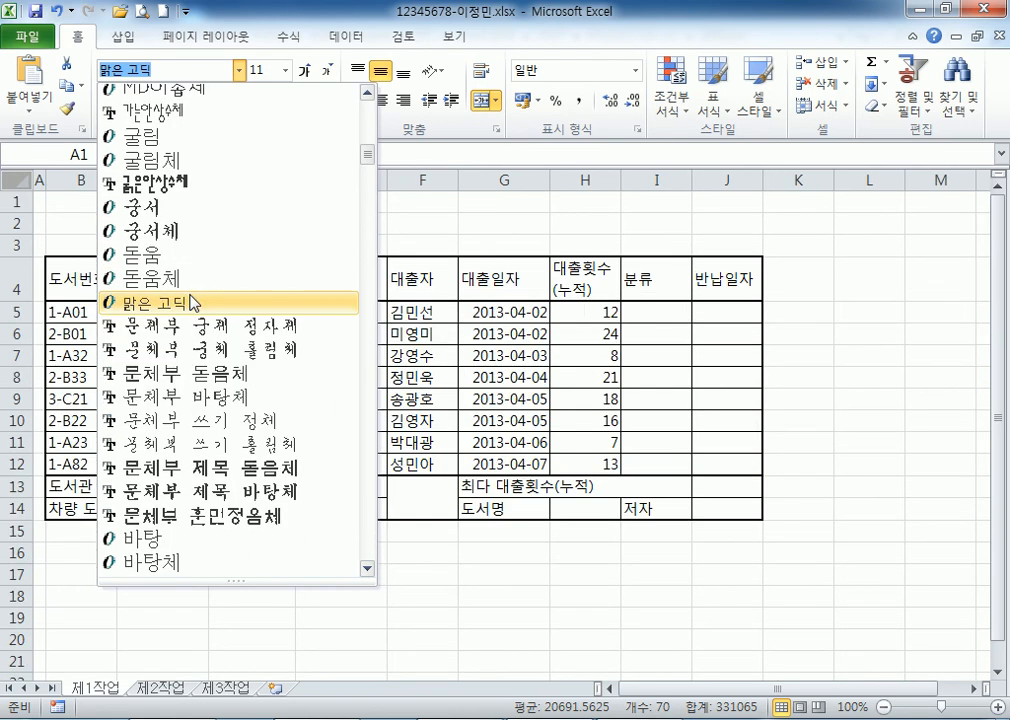
click(144, 132)
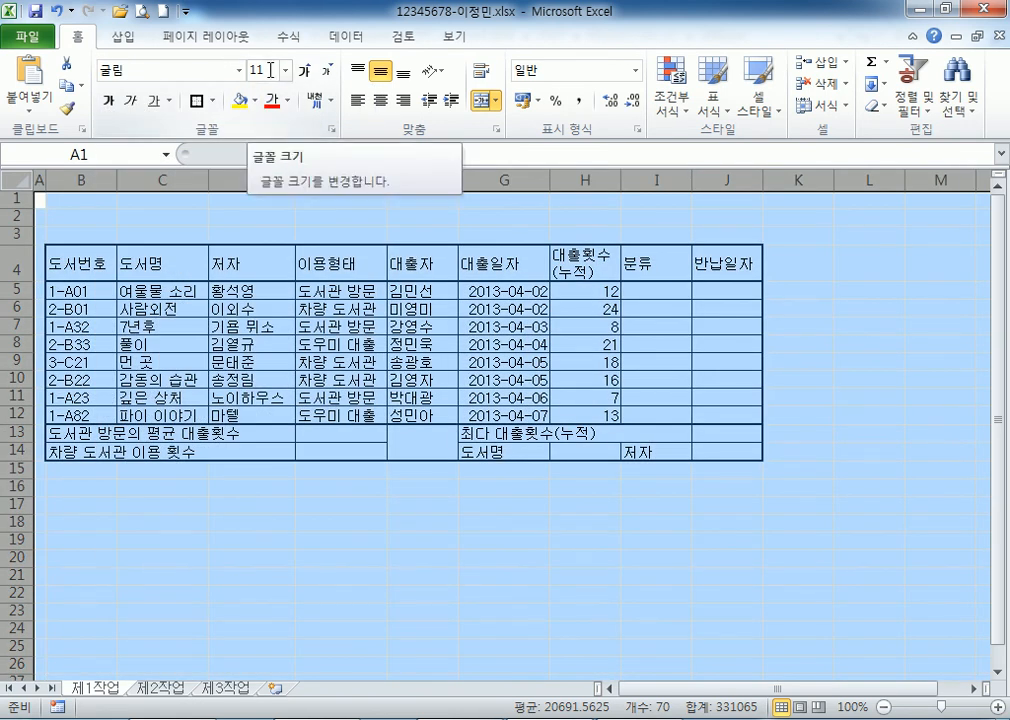
click(379, 101)
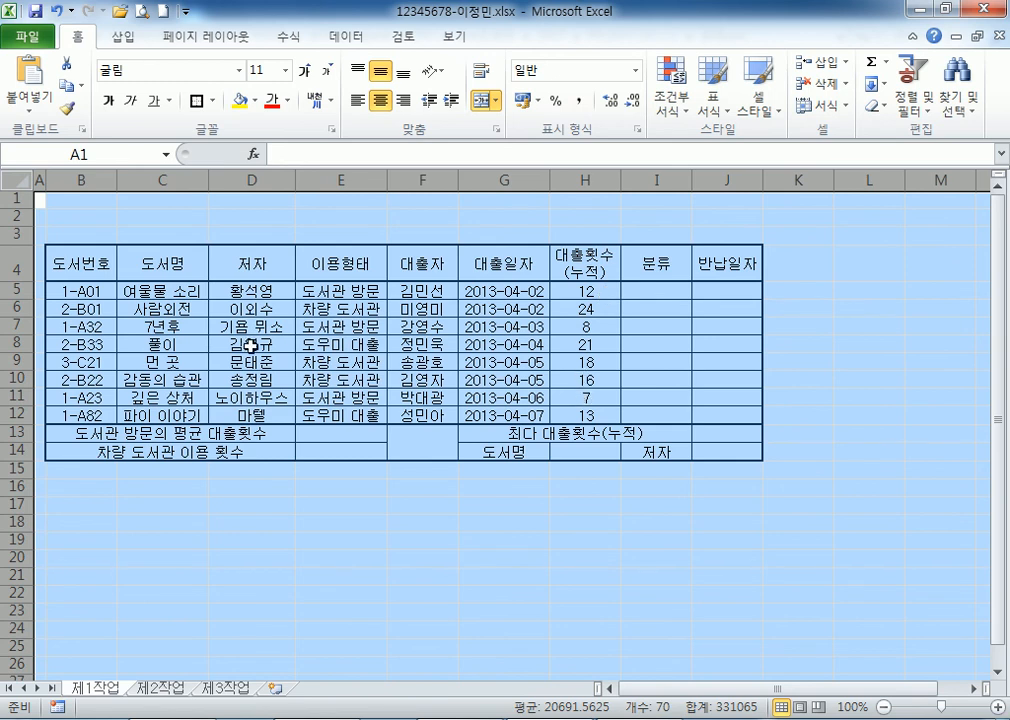
Make rows 1–3 taller, 18.00 points each, above the loan table.
click(145, 366)
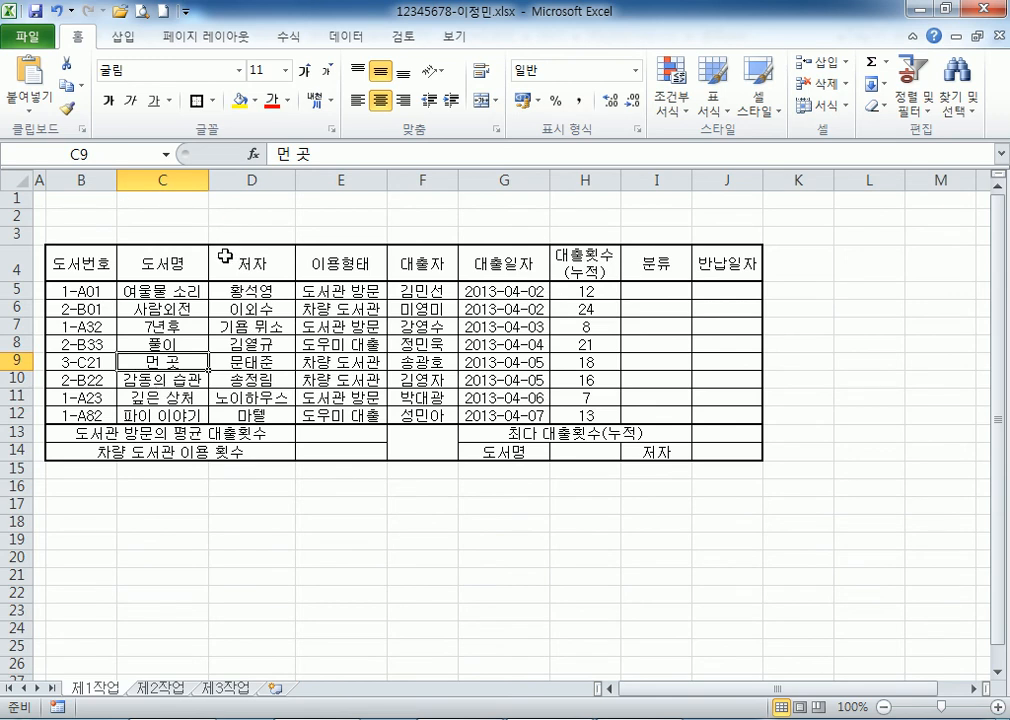
drag(90, 264, 728, 436)
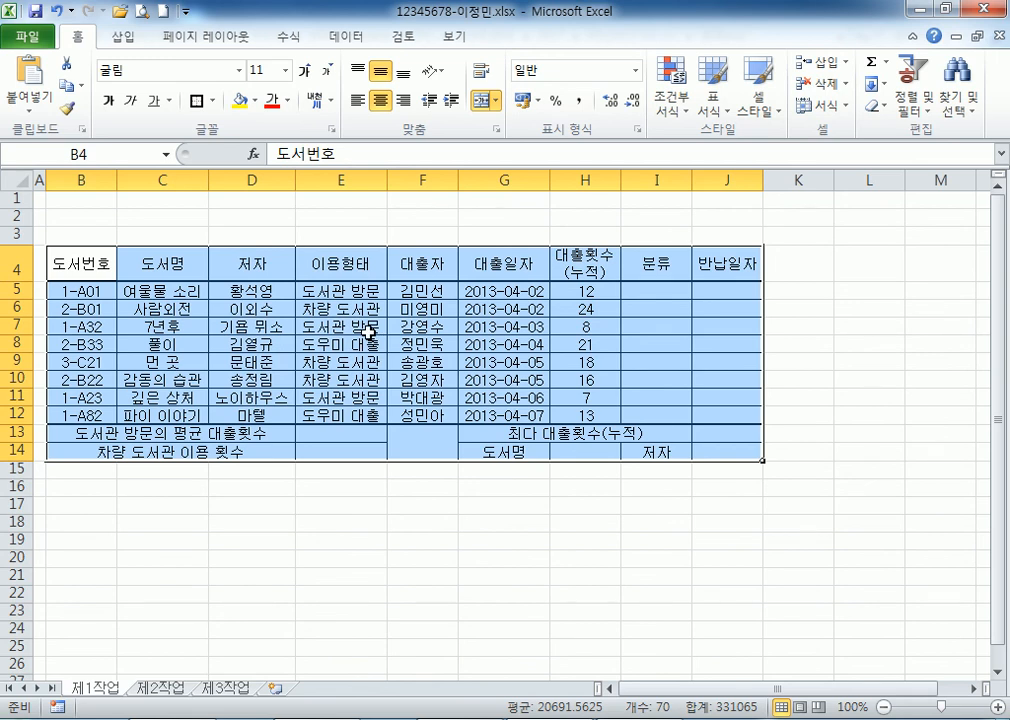
click(17, 198)
drag(17, 198, 17, 234)
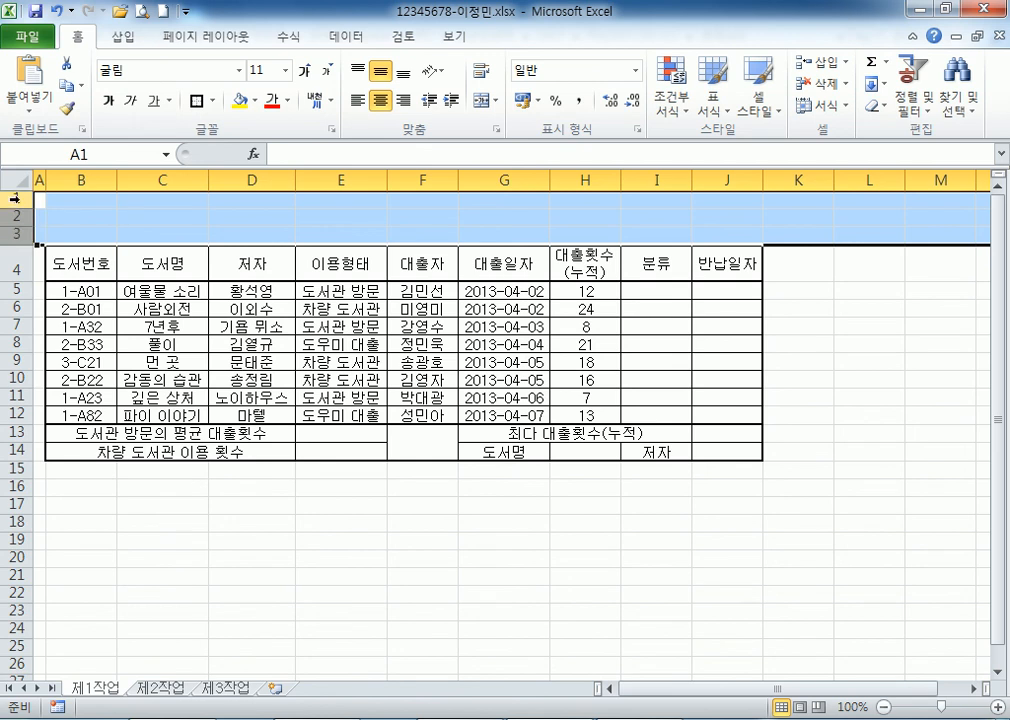
drag(14, 199, 27, 292)
scroll(24, 260, up, 3)
scroll(24, 260, up, 3)
click(223, 424)
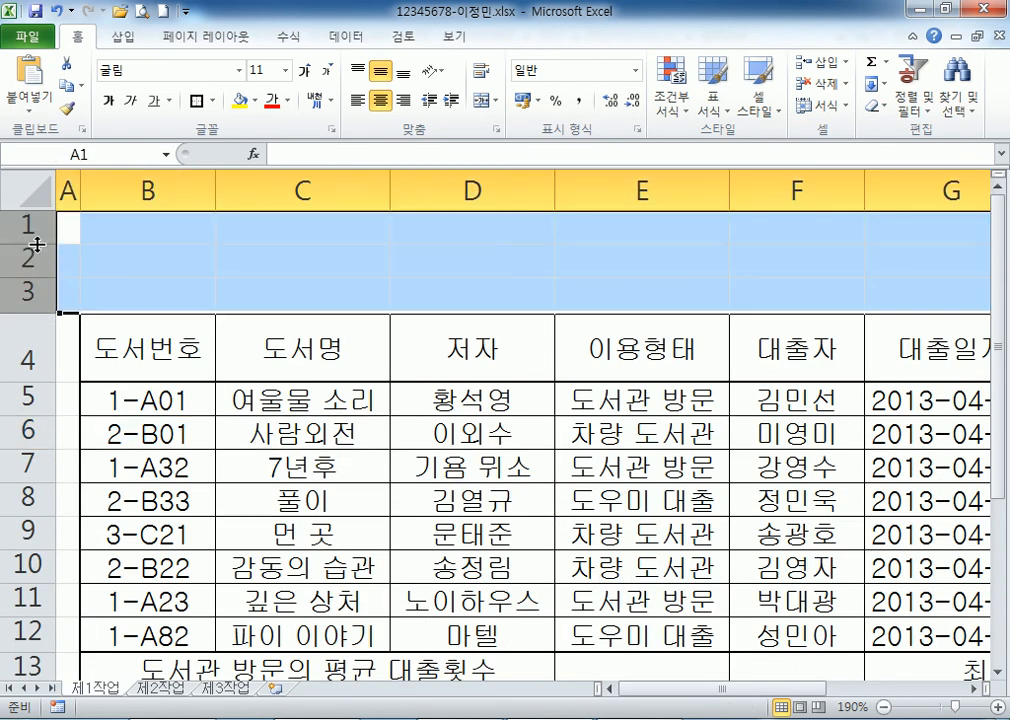
drag(36, 244, 33, 258)
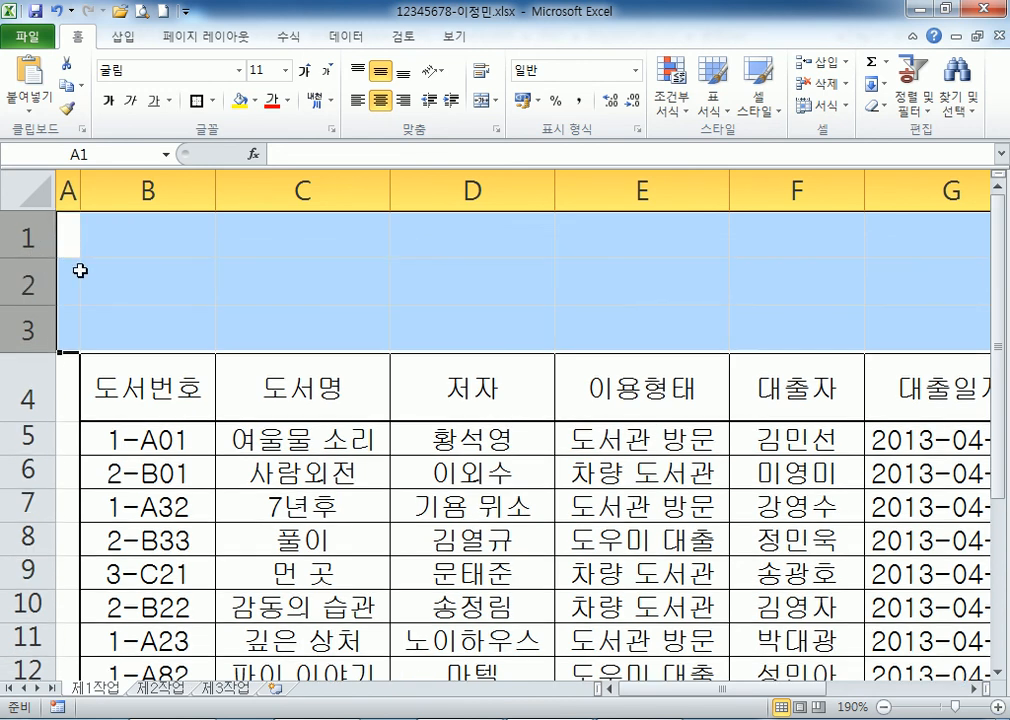
ctrl+scroll(148, 370, down, 6)
click(150, 381)
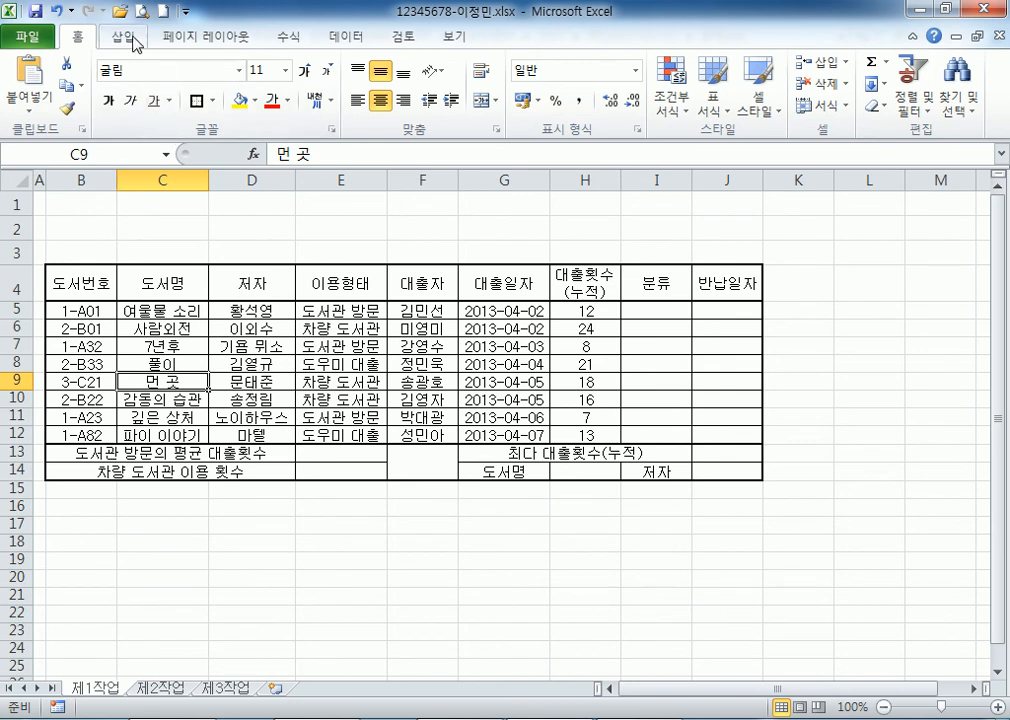
Draw a Rounded Rectangle shape spanning B1:G3 above the table.
click(133, 40)
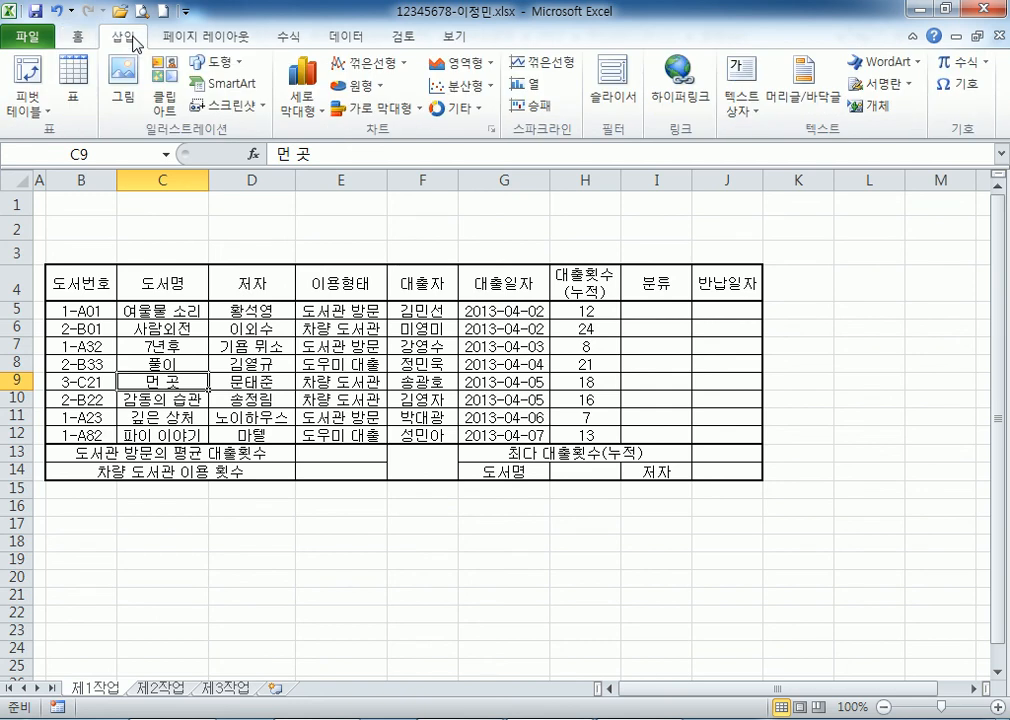
click(218, 70)
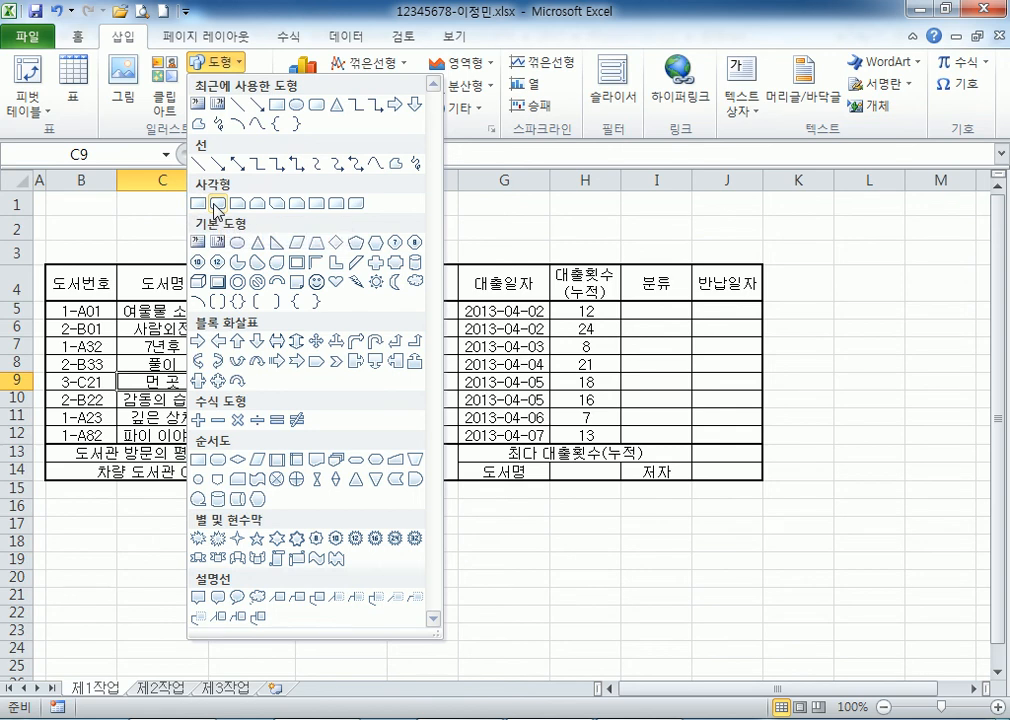
click(217, 207)
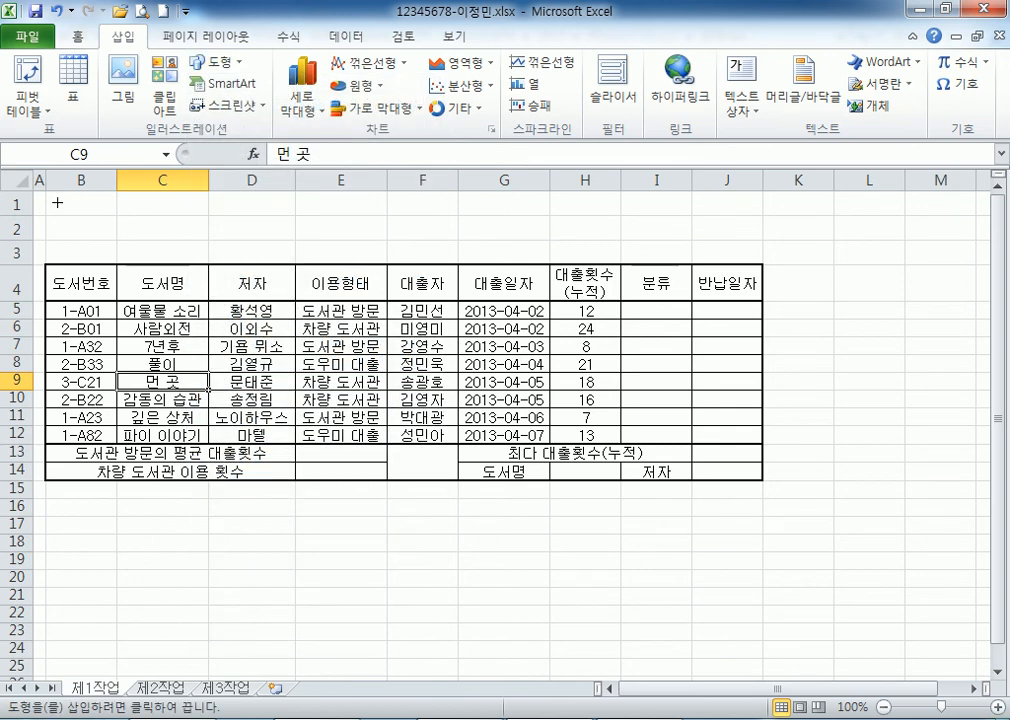
mouse_move(52, 198)
mouse_down()
mouse_move(476, 258)
mouse_move(512, 243)
mouse_move(505, 256)
mouse_up()
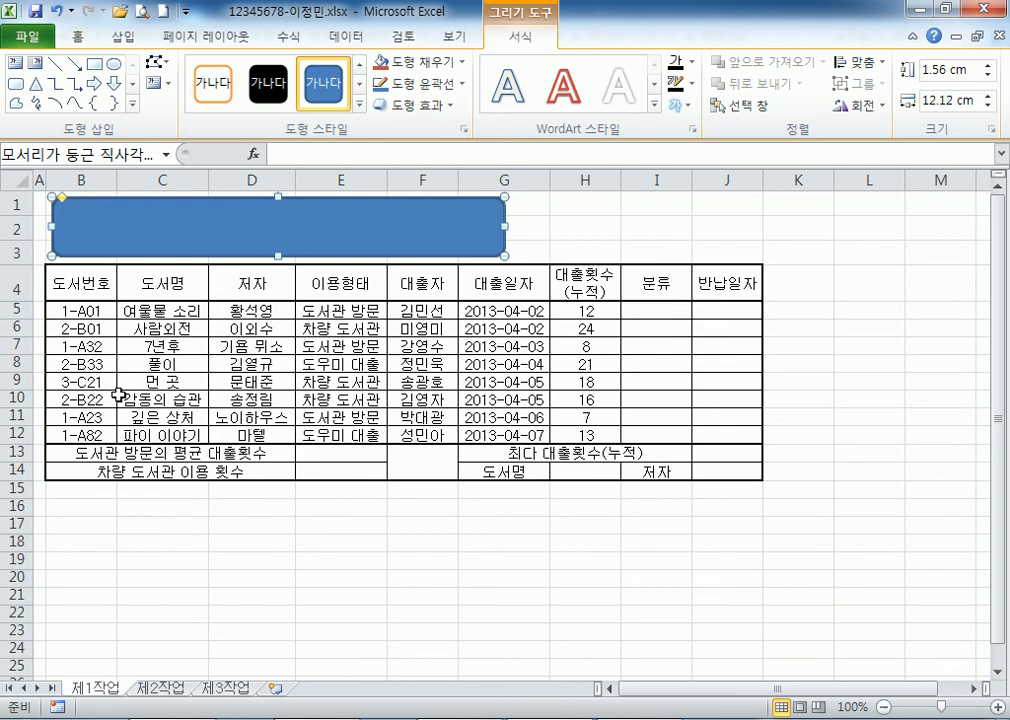
Type the title 우리 도서관4월 대출 현황 into the rounded rectangle.
text(우리 도서과)
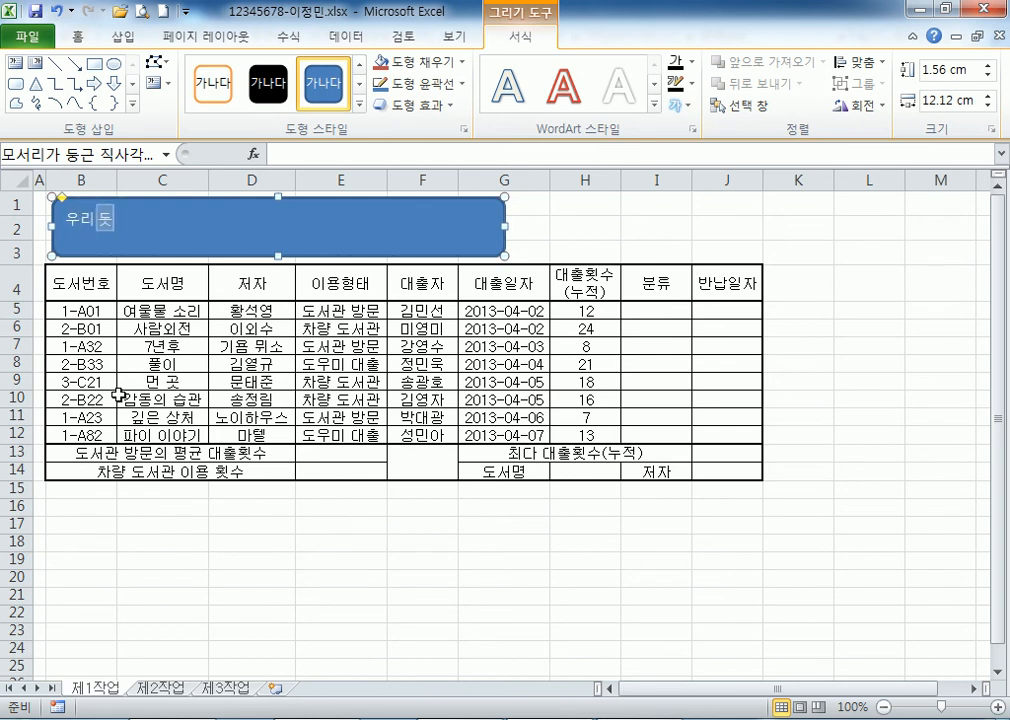
text(ㄴ4월 대출 ㅎ)
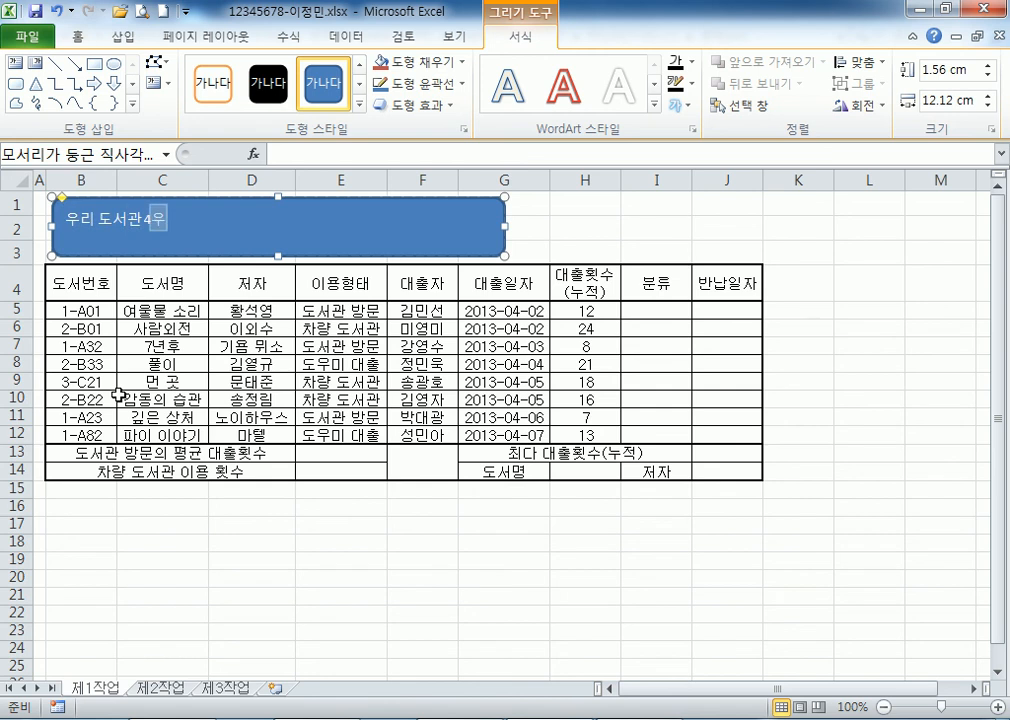
text(ㅓㄴㅎㅗ)
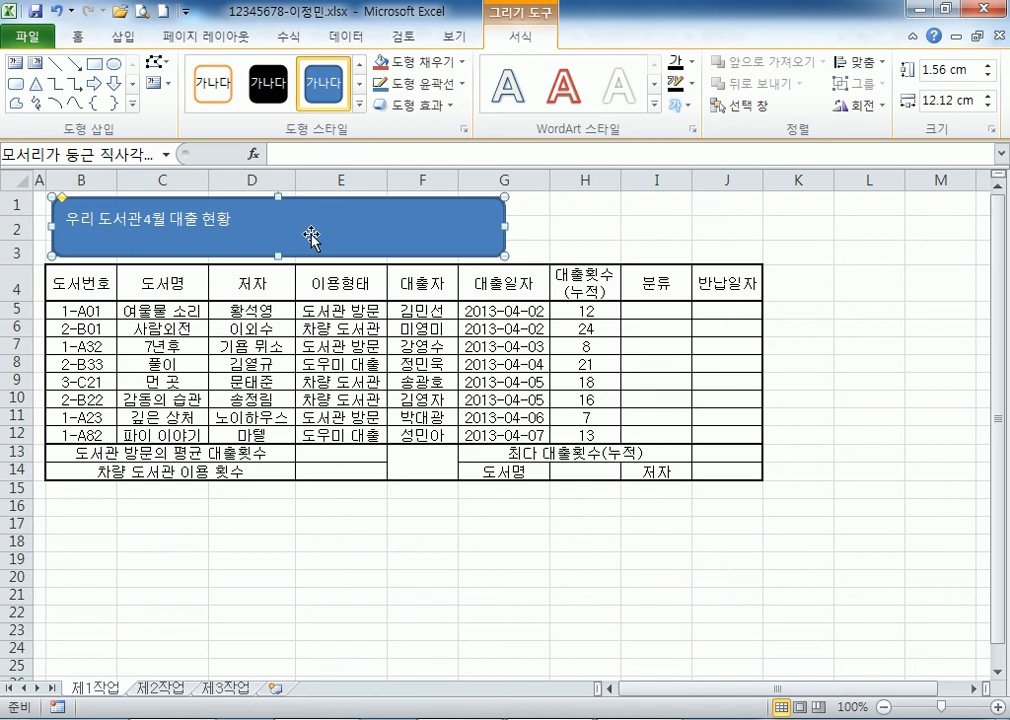
Apply the Offset Diagonal Bottom Right outer shadow to the title shape, then reselect it.
click(440, 106)
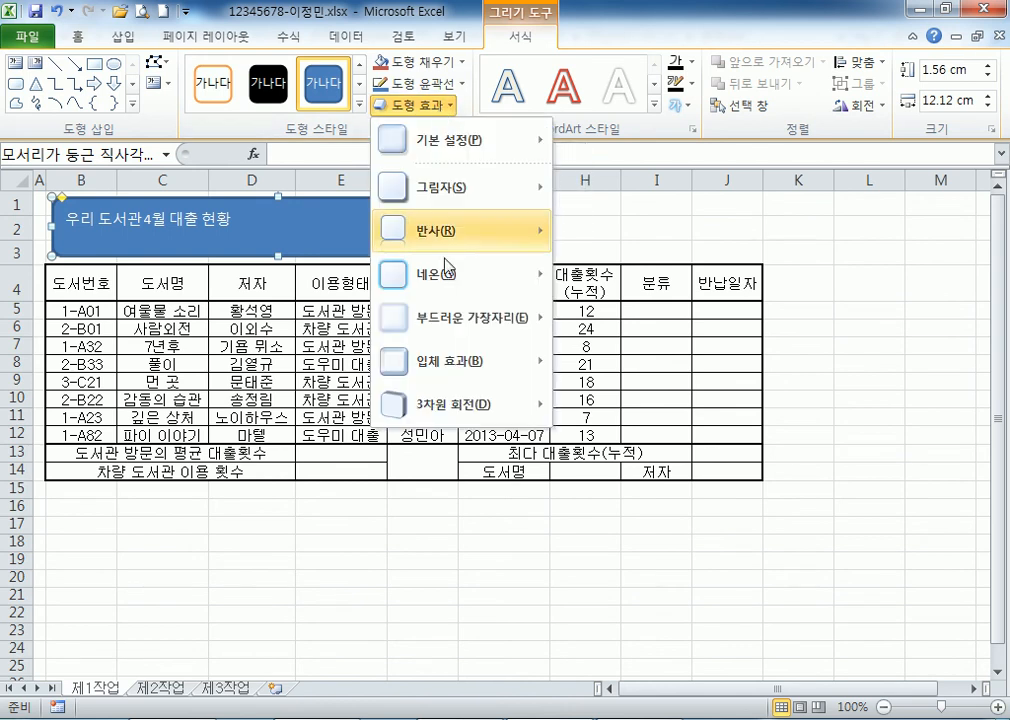
mouse_move(469, 189)
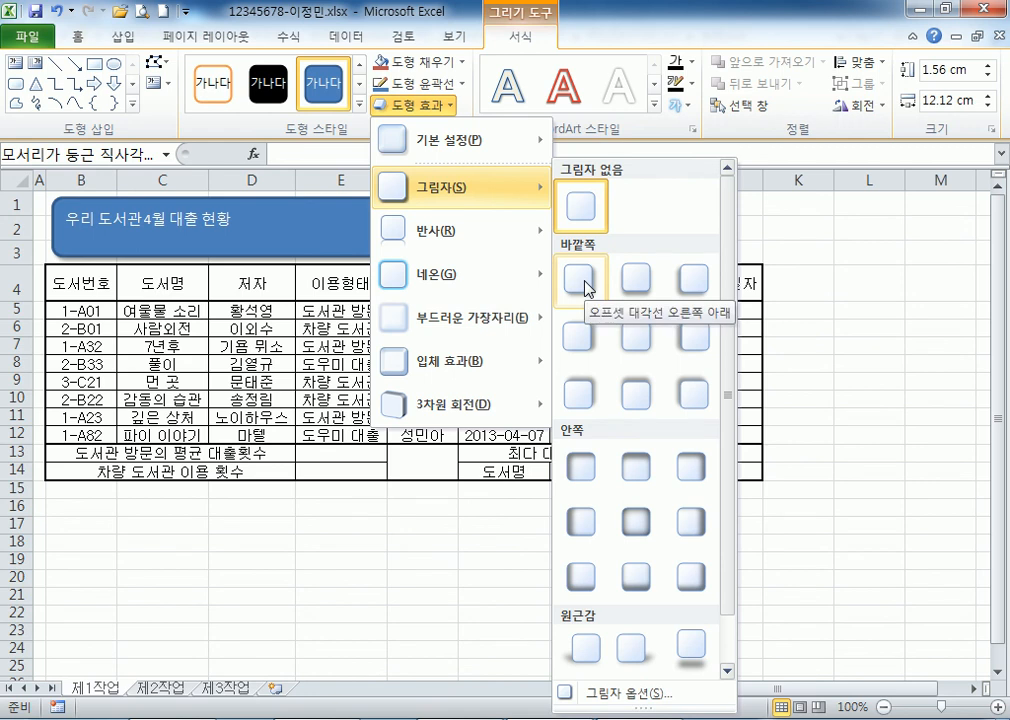
click(286, 247)
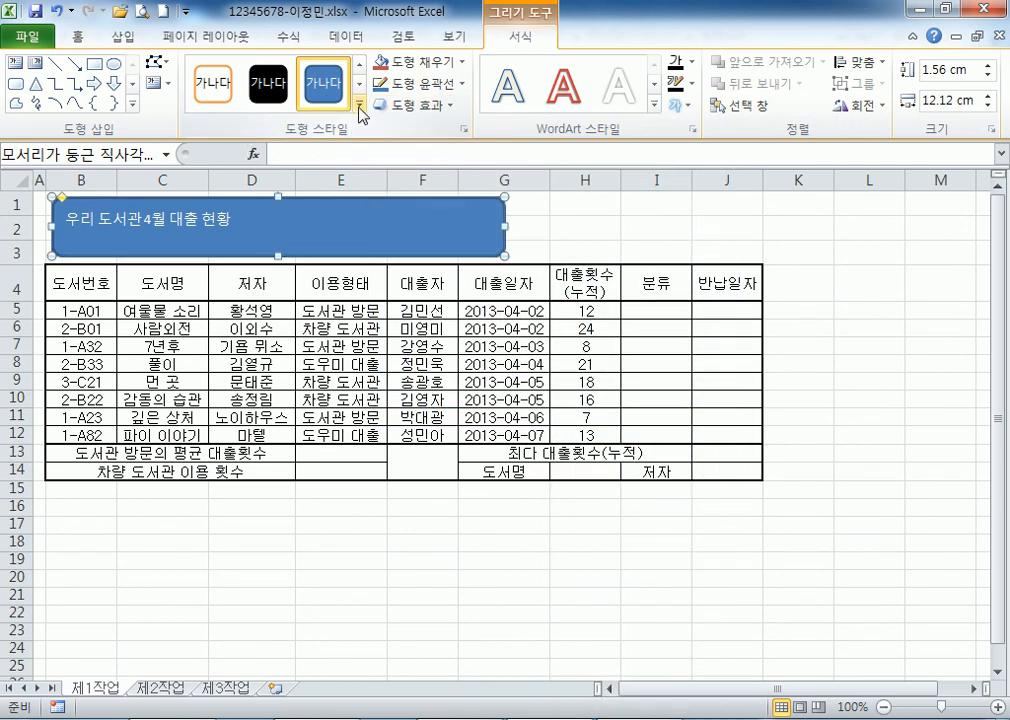
click(416, 110)
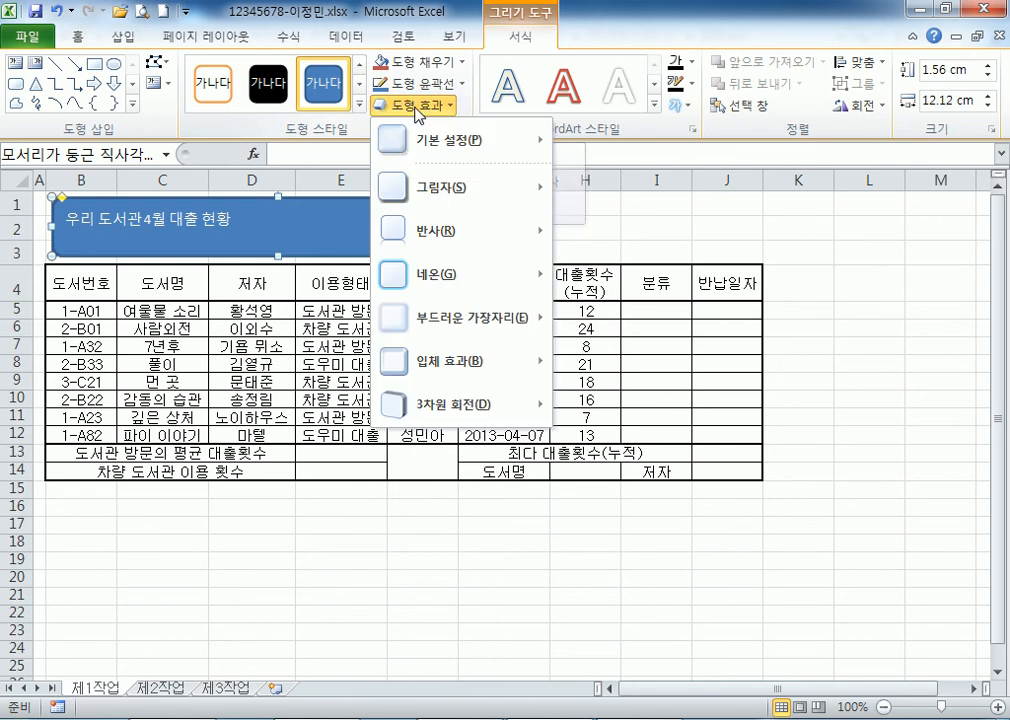
mouse_move(440, 200)
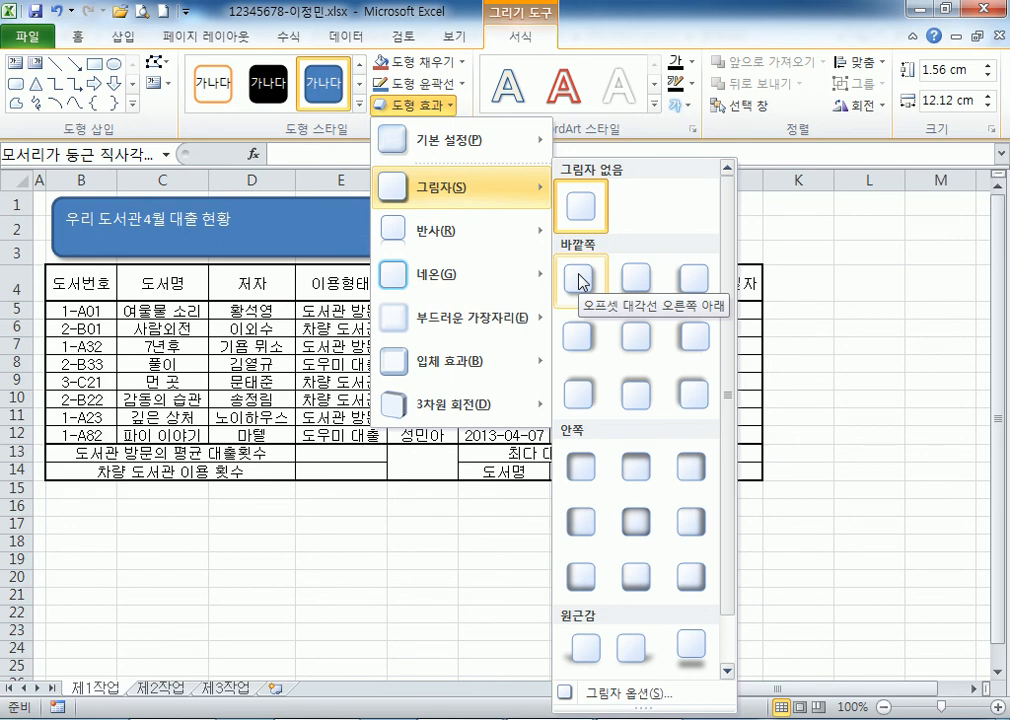
click(581, 281)
click(557, 226)
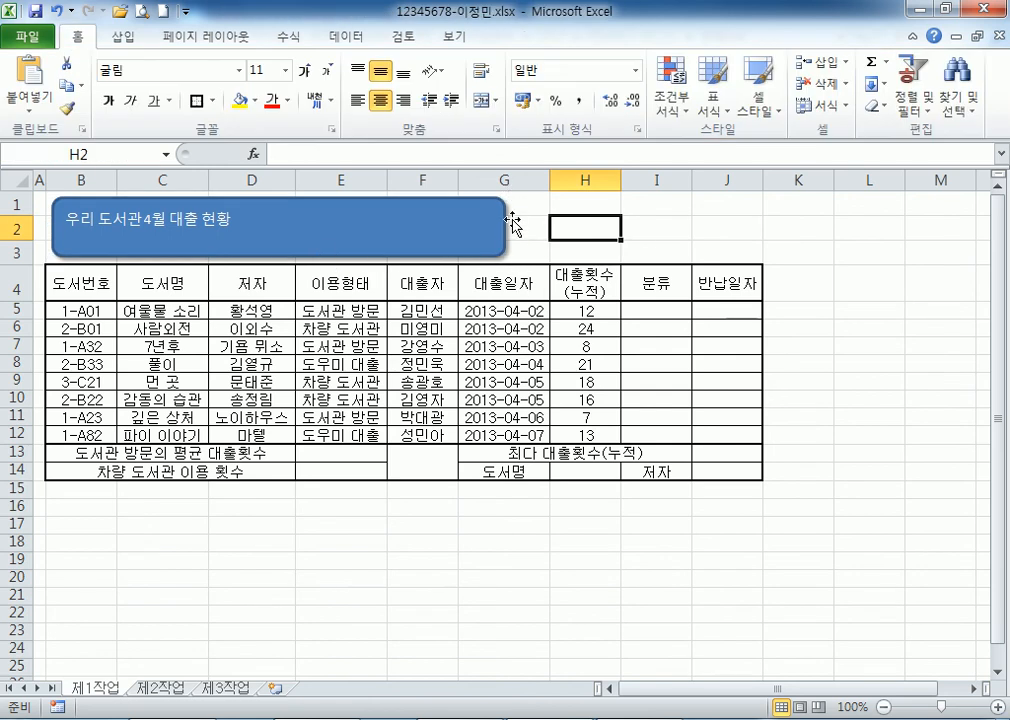
click(478, 236)
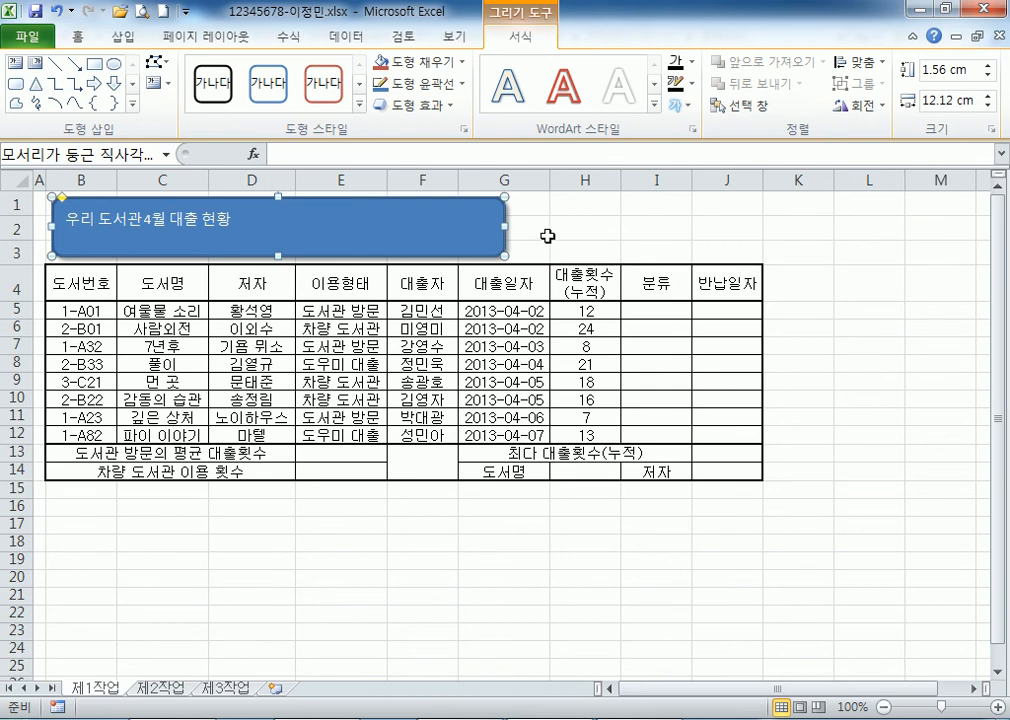
Set the title text to 굴림, 24 pt, Automatic black and bold.
click(72, 42)
click(239, 70)
drag(366, 118, 370, 199)
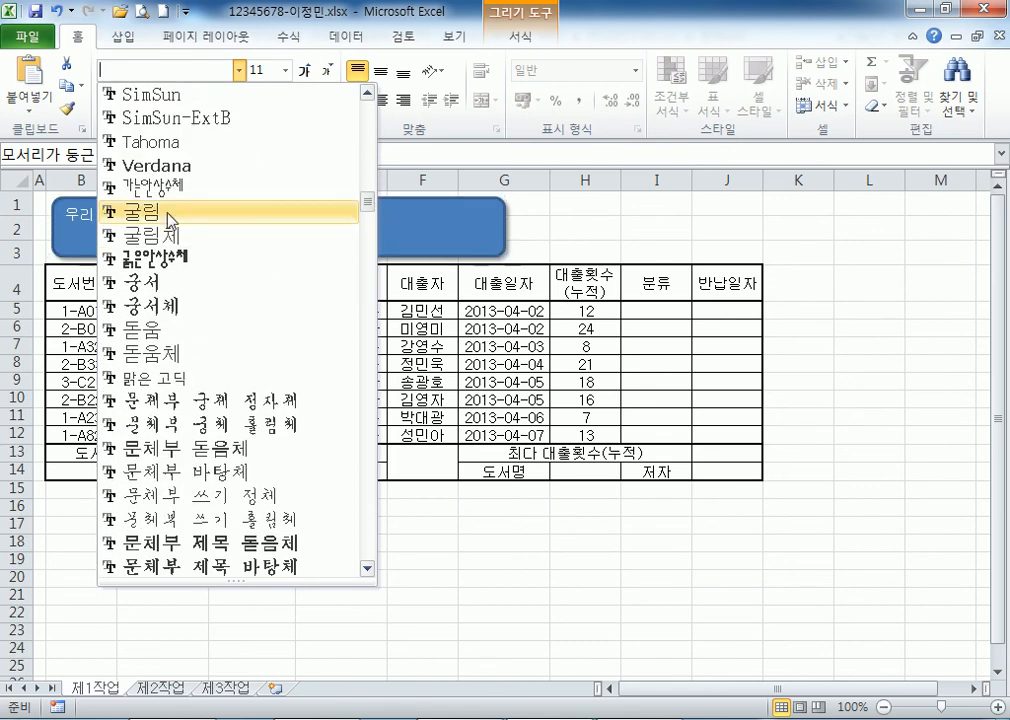
click(185, 211)
click(304, 71)
click(304, 71)
click(304, 71)
click(304, 71)
click(304, 71)
click(304, 71)
click(304, 71)
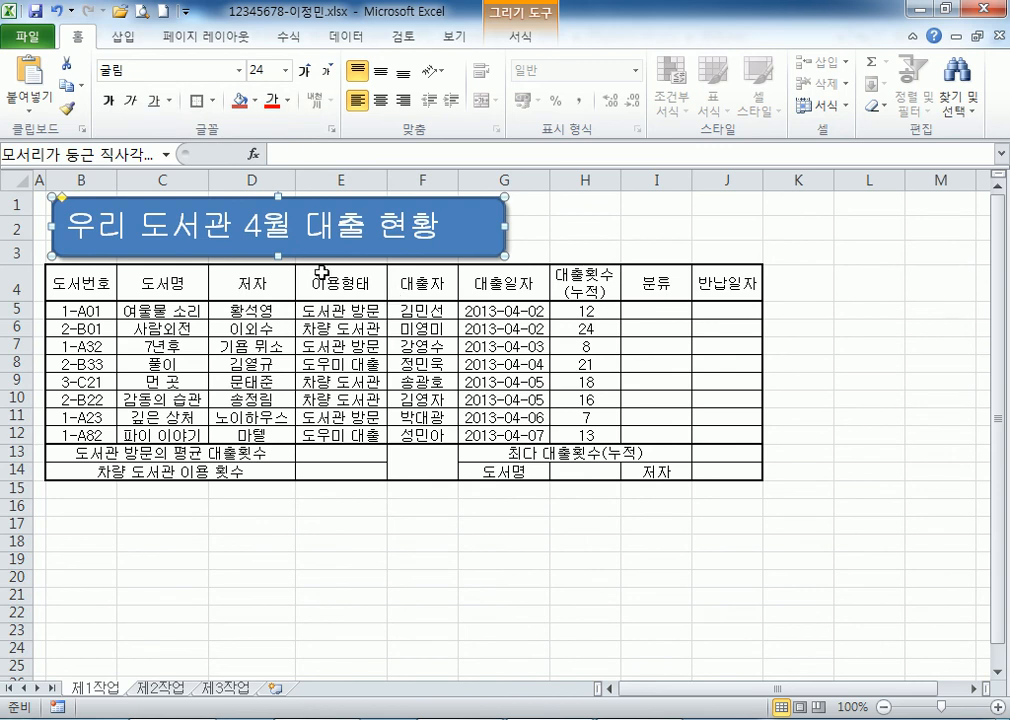
click(287, 101)
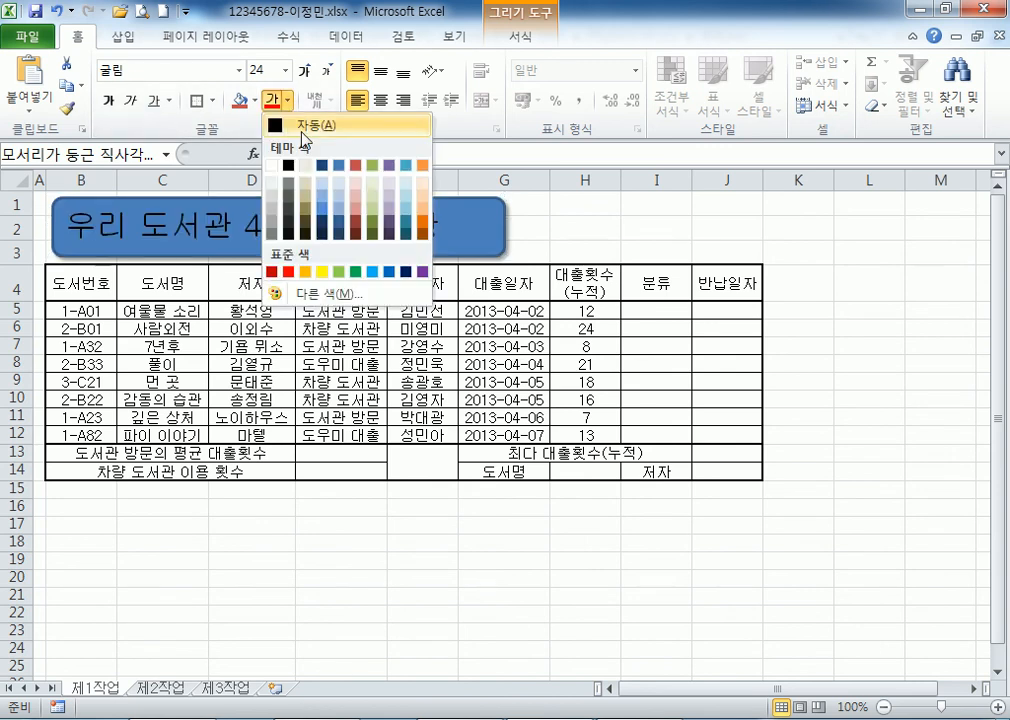
click(302, 128)
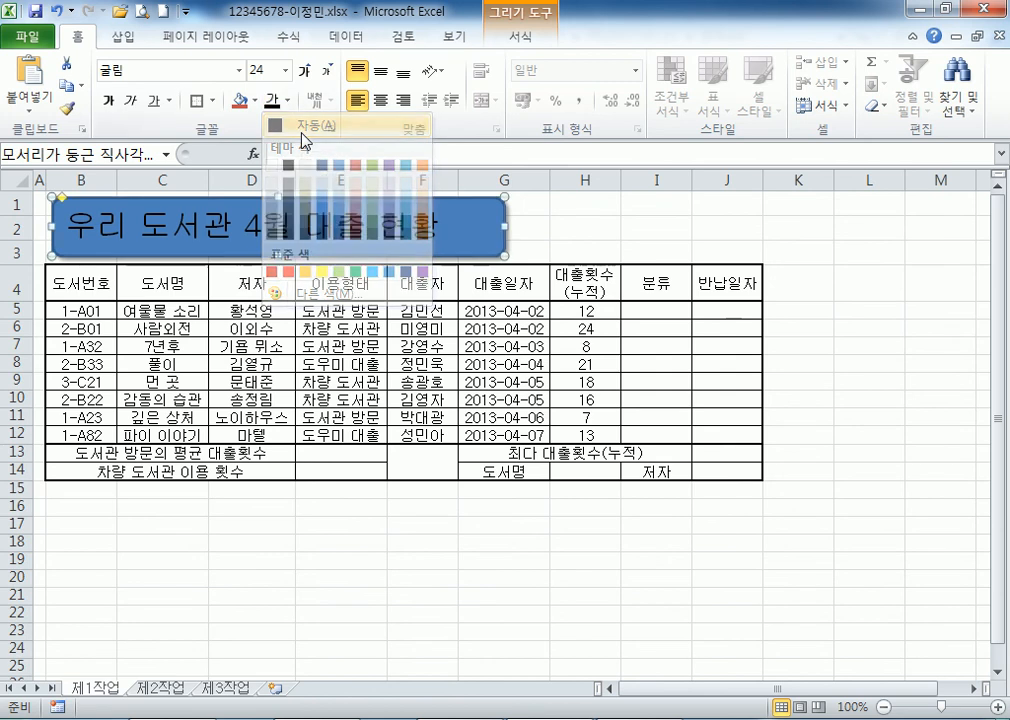
click(110, 110)
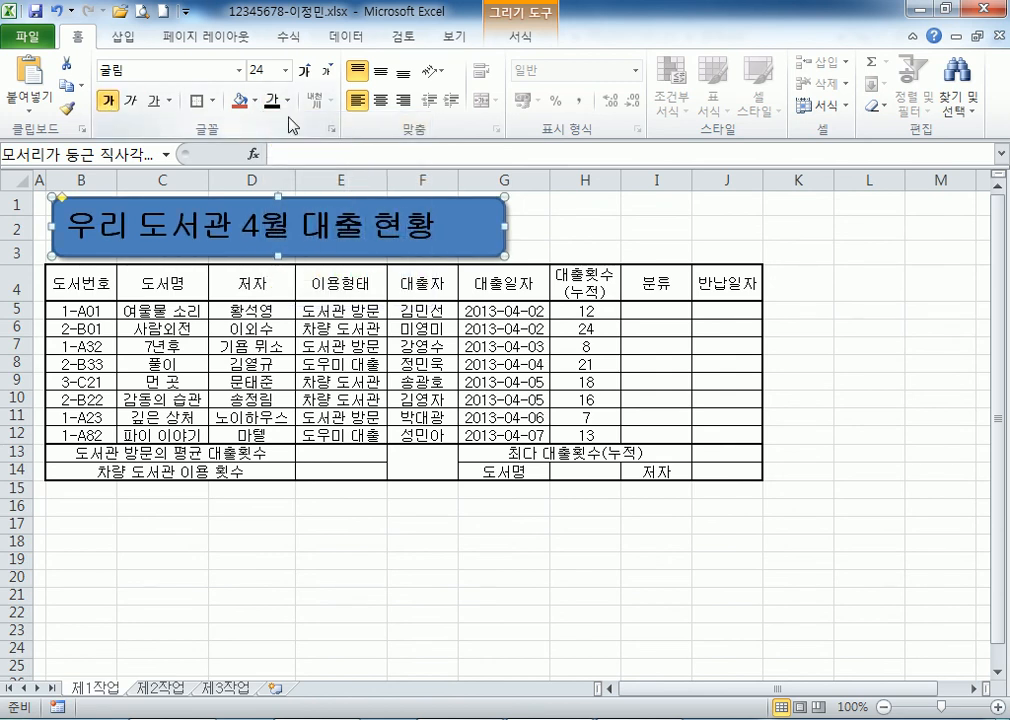
Fill the title shape yellow and centre its text vertically and horizontally.
click(257, 101)
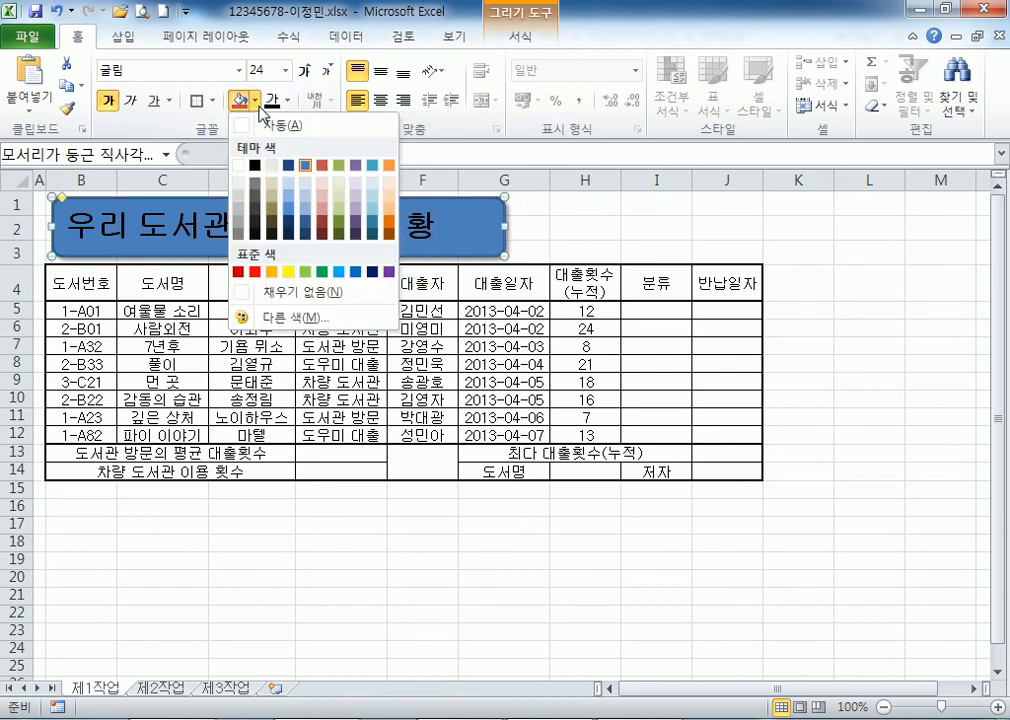
click(290, 272)
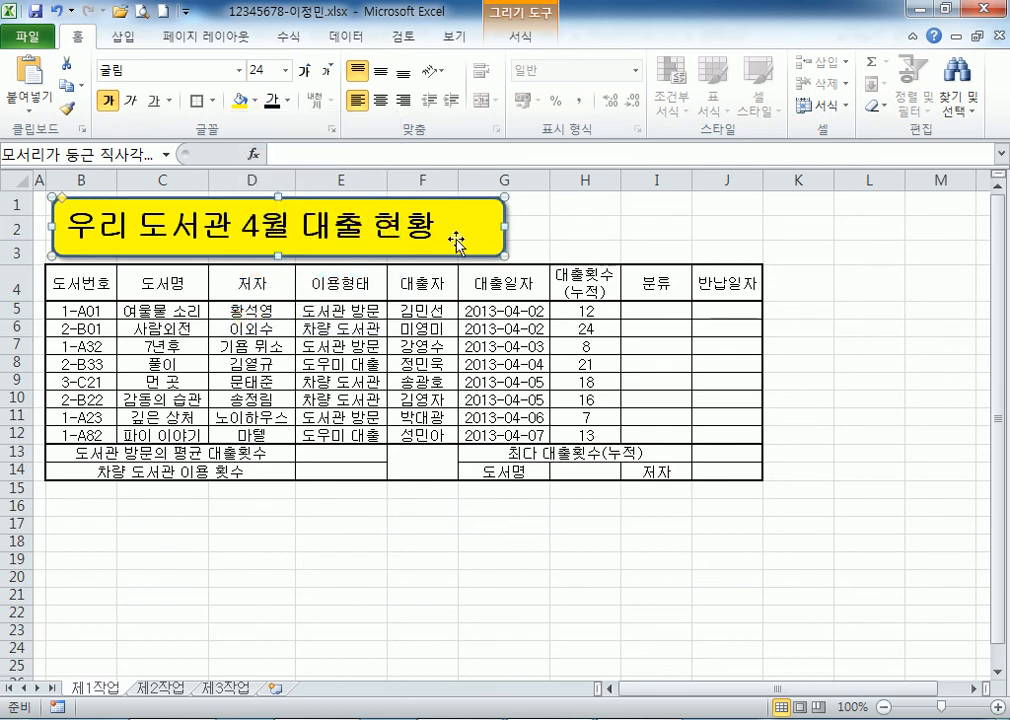
click(382, 76)
click(382, 101)
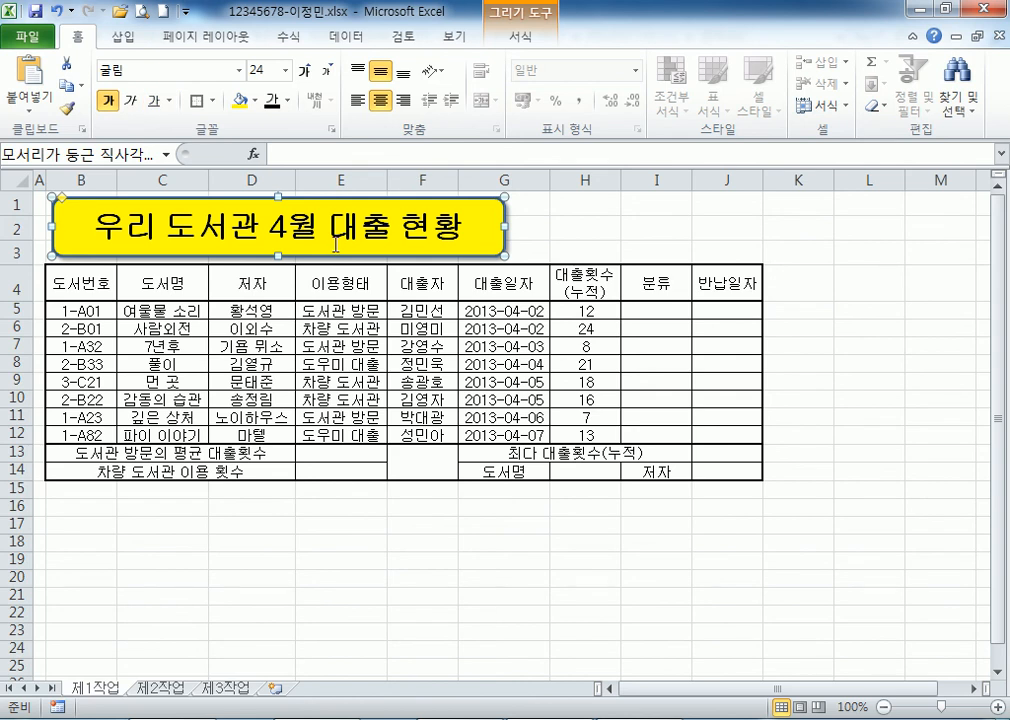
Delete the styled title shape and draw a fresh rounded rectangle over B1:G3.
key(Delete)
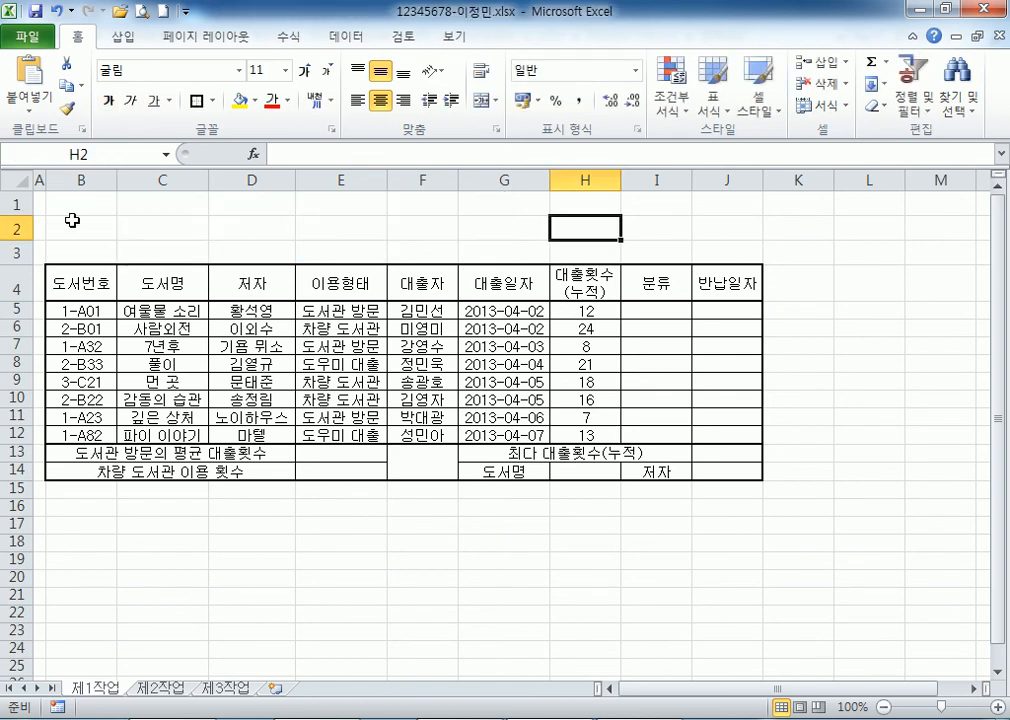
click(125, 40)
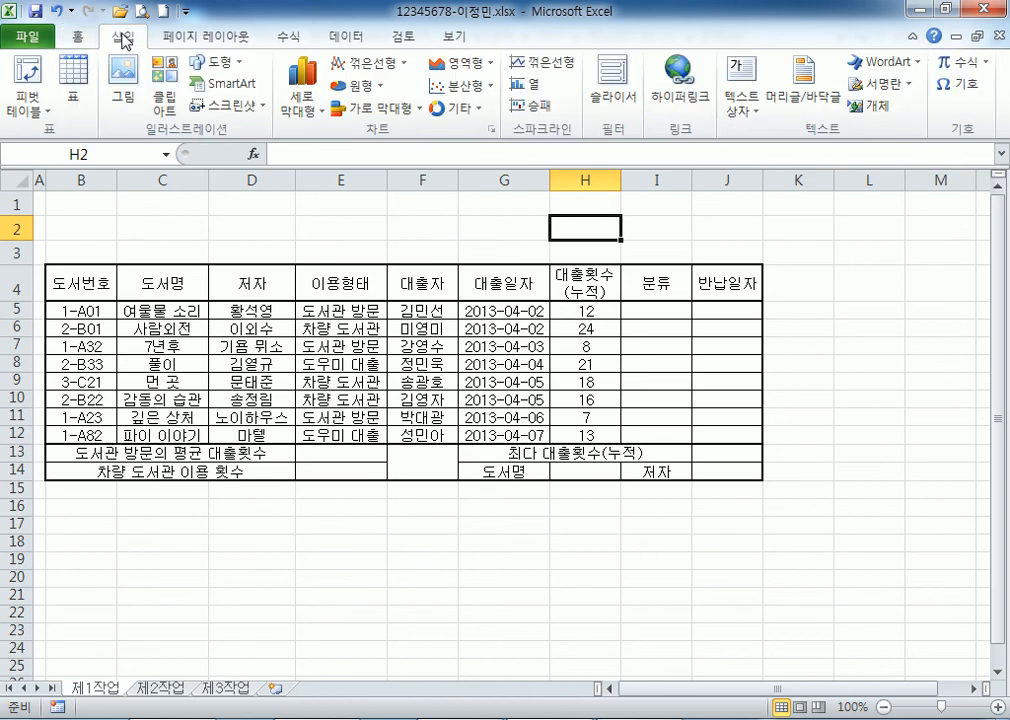
click(203, 62)
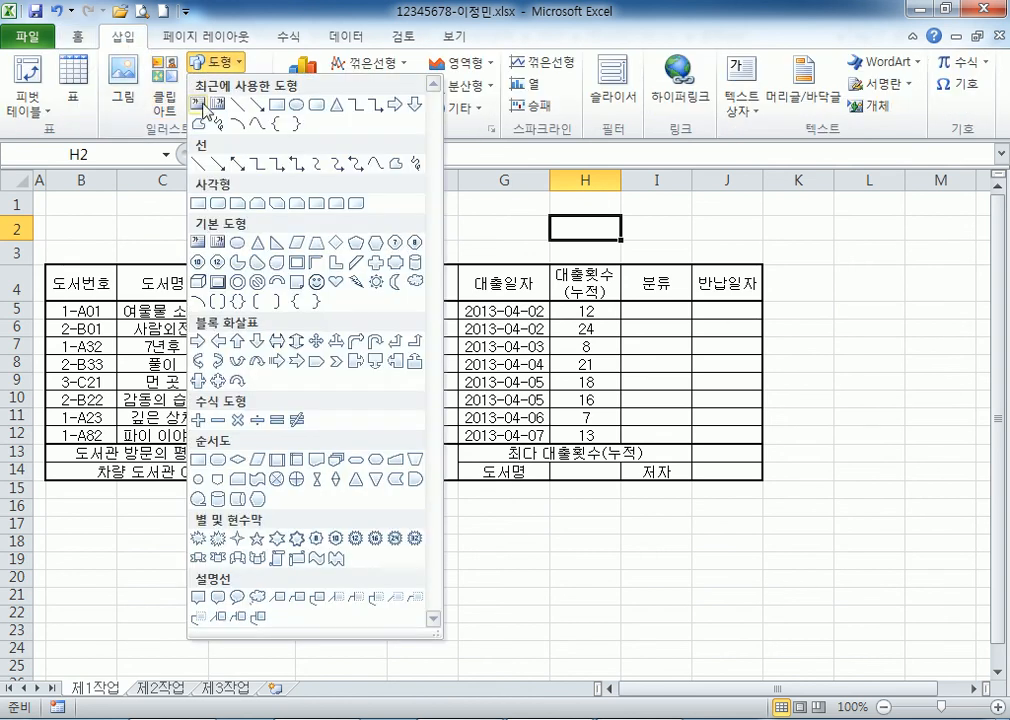
click(217, 206)
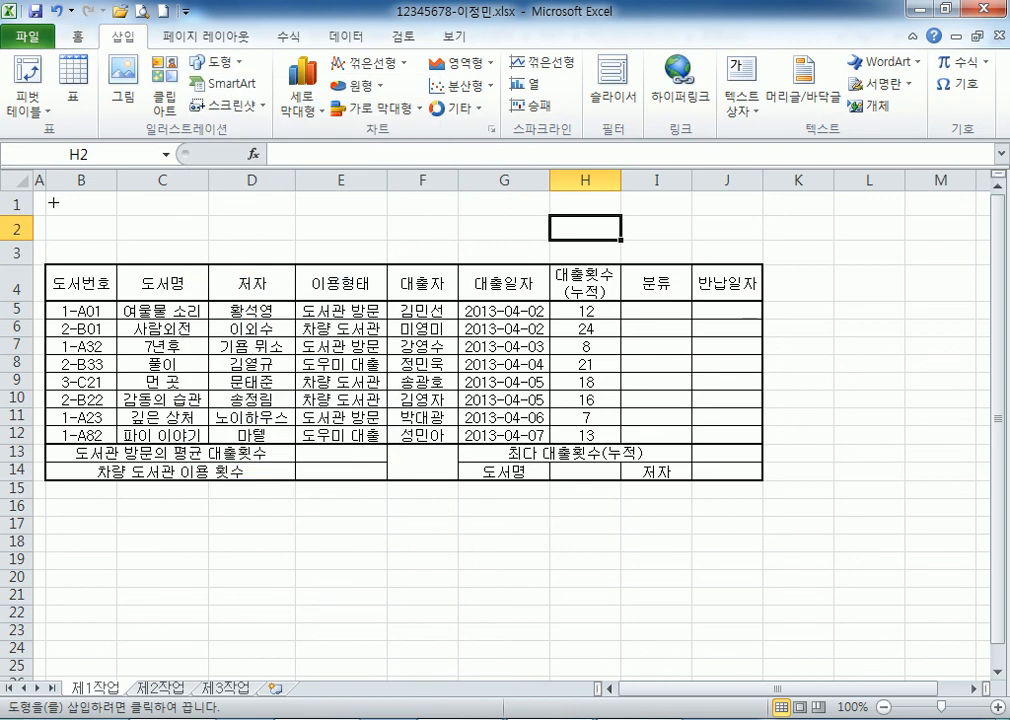
drag(53, 199, 509, 255)
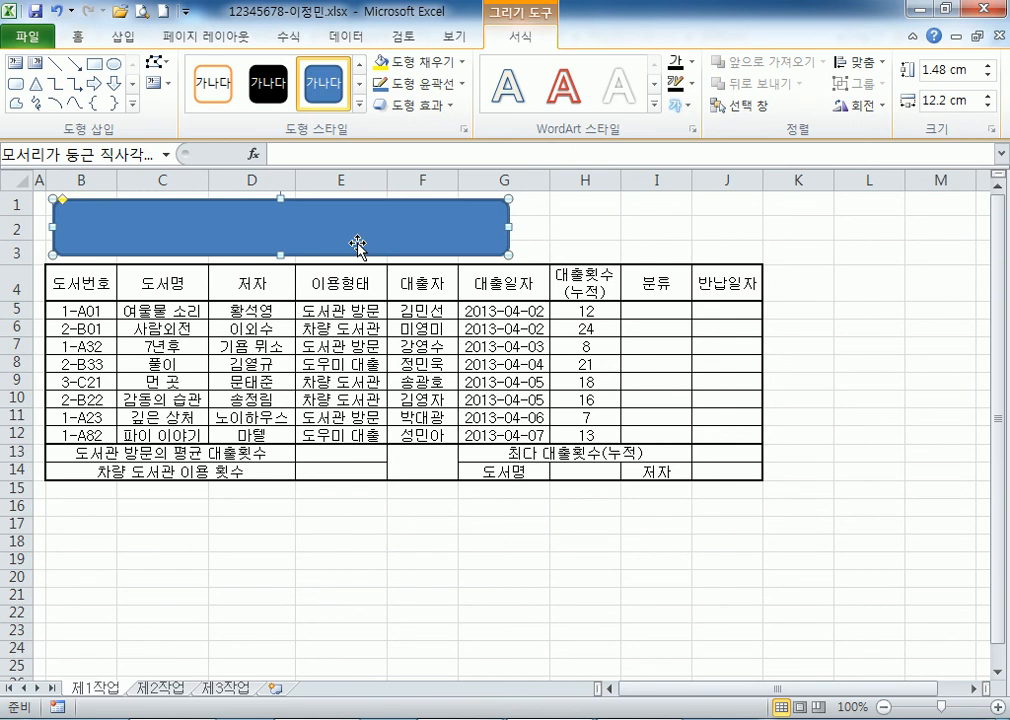
Type the title 우리 도서관4월 대출 현황 and give the shape an outer bottom-right shadow.
text(우리 도서고)
text(4ㅇ)
text(월 대출)
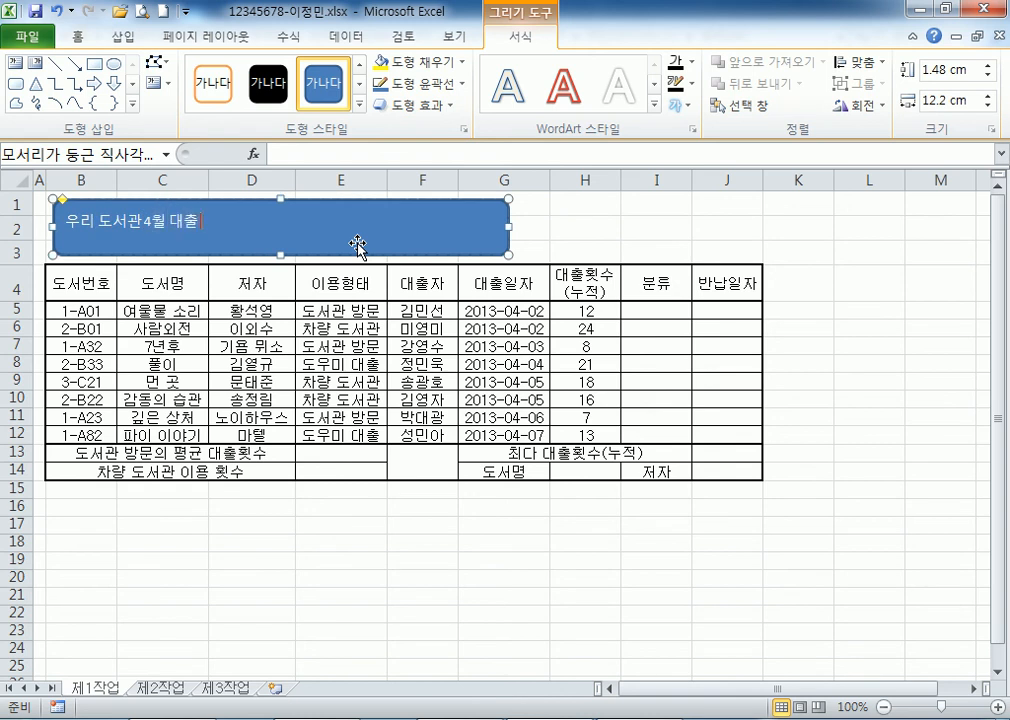
text( 혀현황)
click(429, 218)
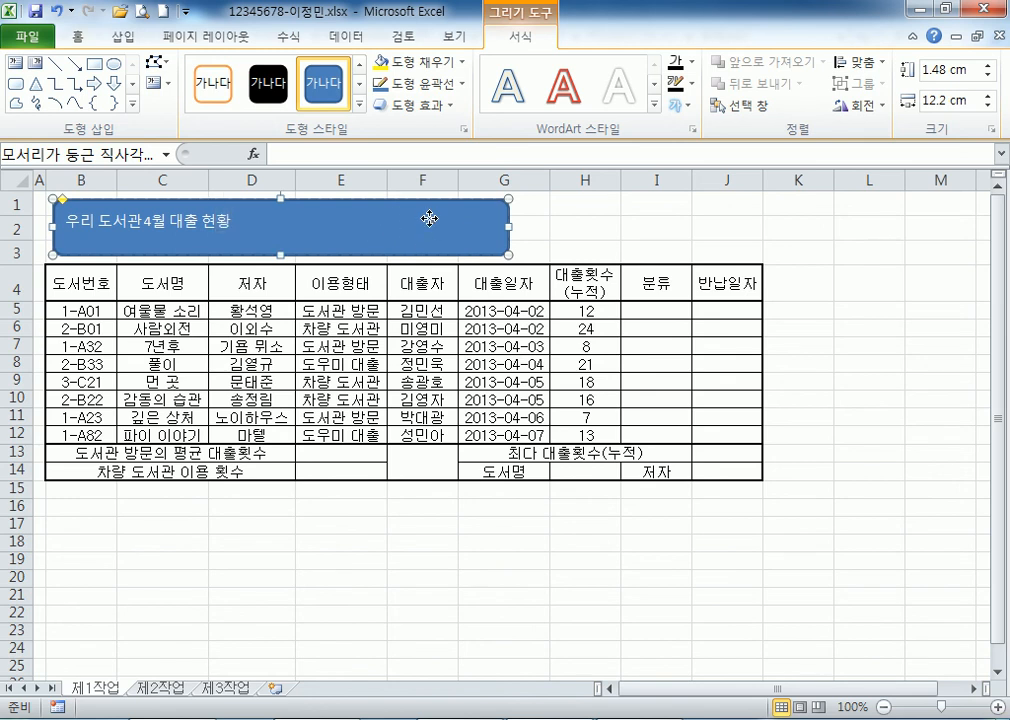
click(445, 108)
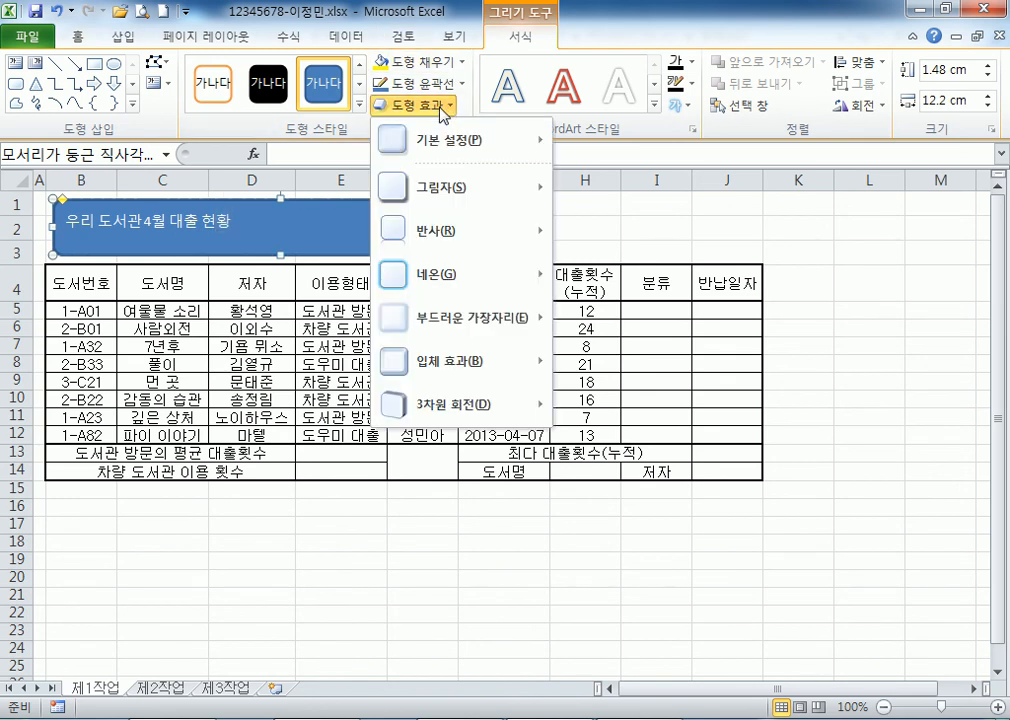
mouse_move(470, 187)
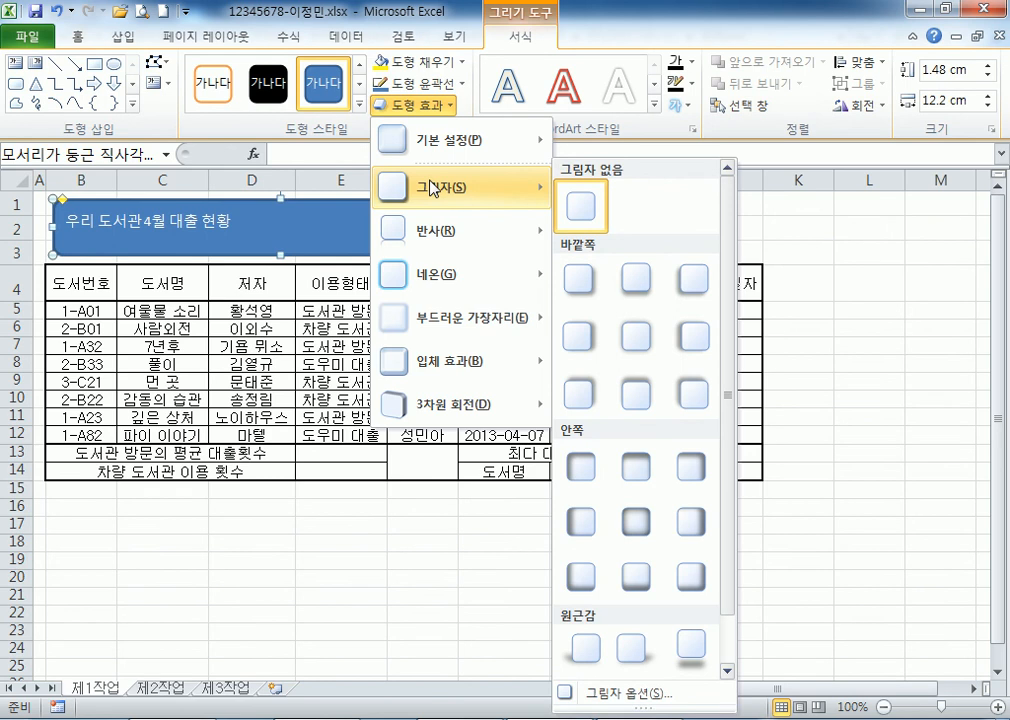
click(582, 278)
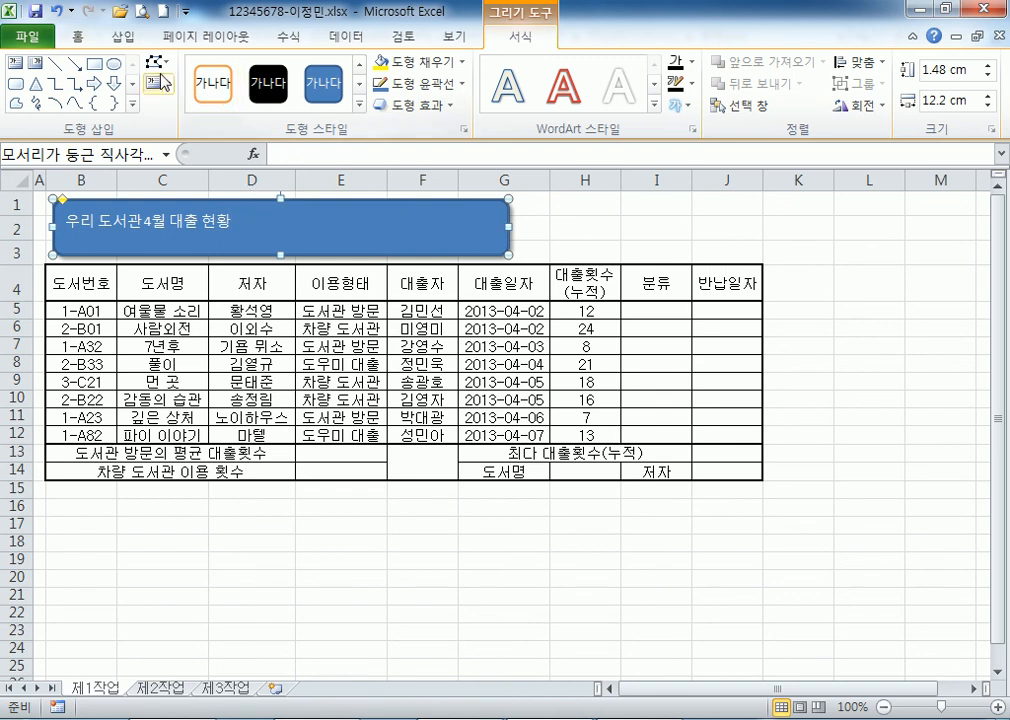
Set the title text to bold 굴림 at 24 pt.
click(77, 37)
click(238, 70)
scroll(300, 286, down, 10)
scroll(302, 296, down, 14)
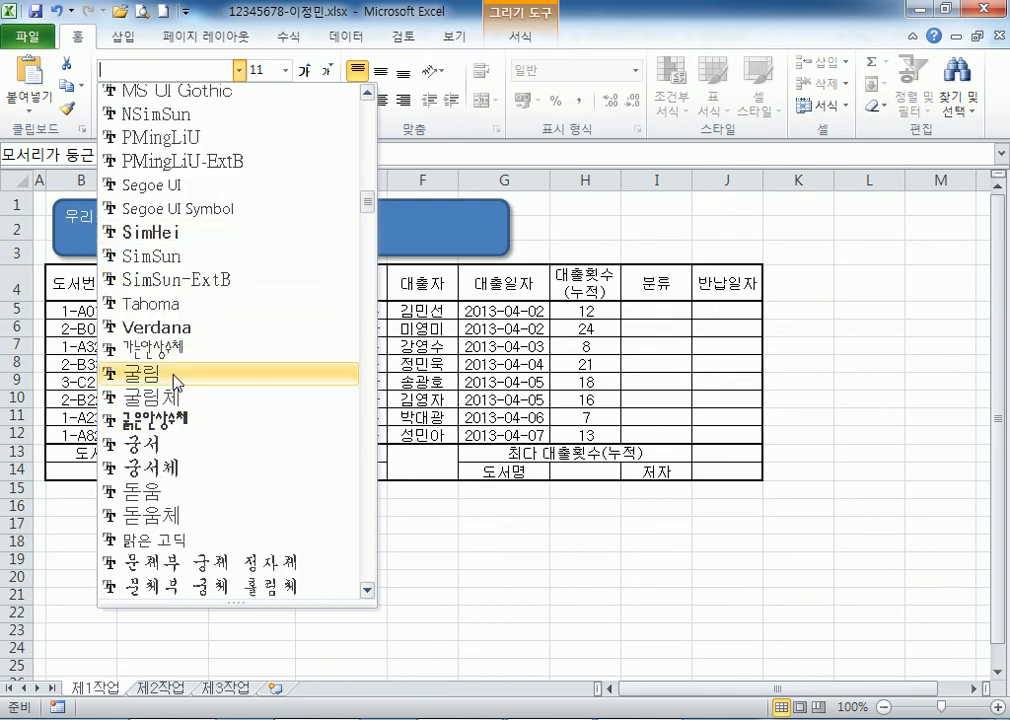
click(140, 374)
click(306, 72)
click(306, 72)
click(306, 72)
click(306, 72)
click(306, 72)
click(306, 72)
click(306, 72)
click(108, 102)
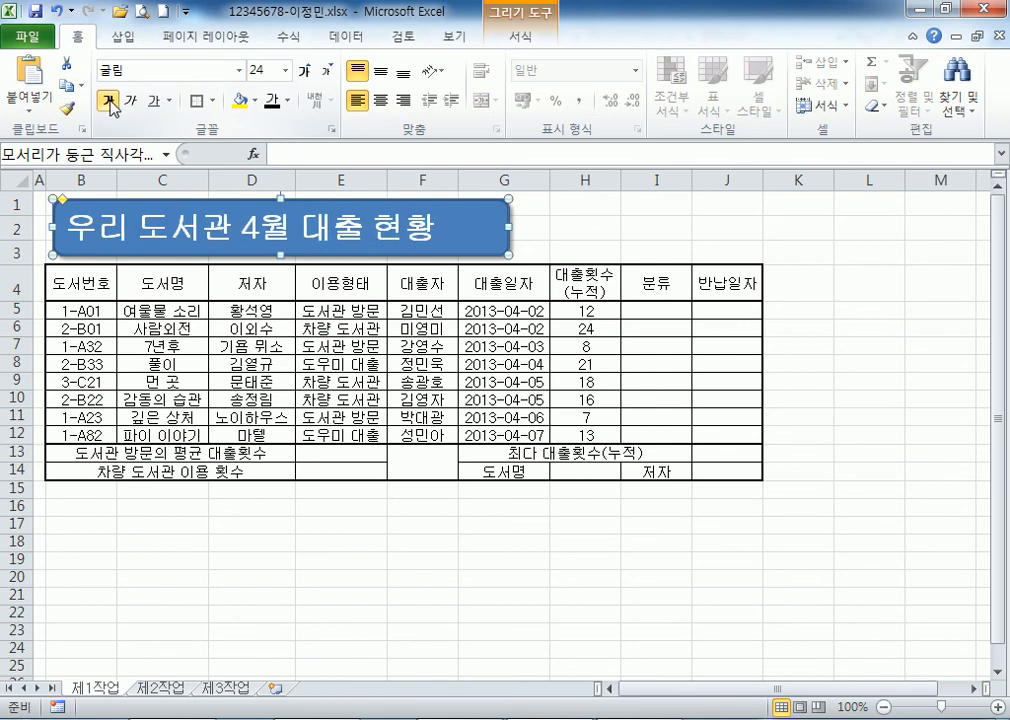
Fill the title shape yellow and centre its text both vertically and horizontally.
click(287, 101)
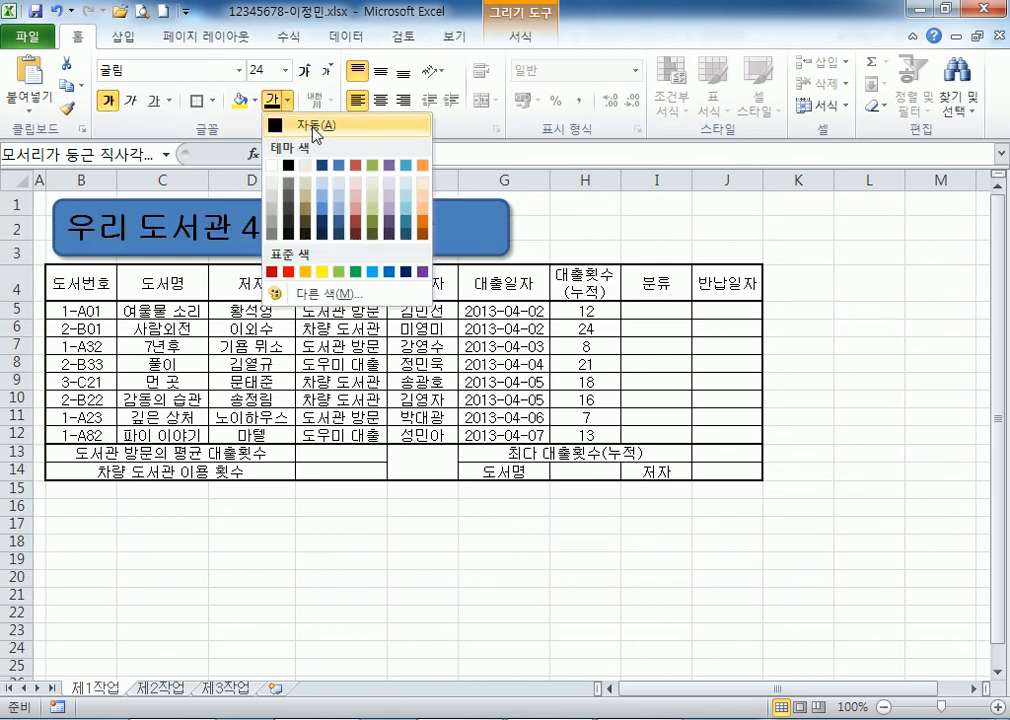
click(315, 130)
click(256, 102)
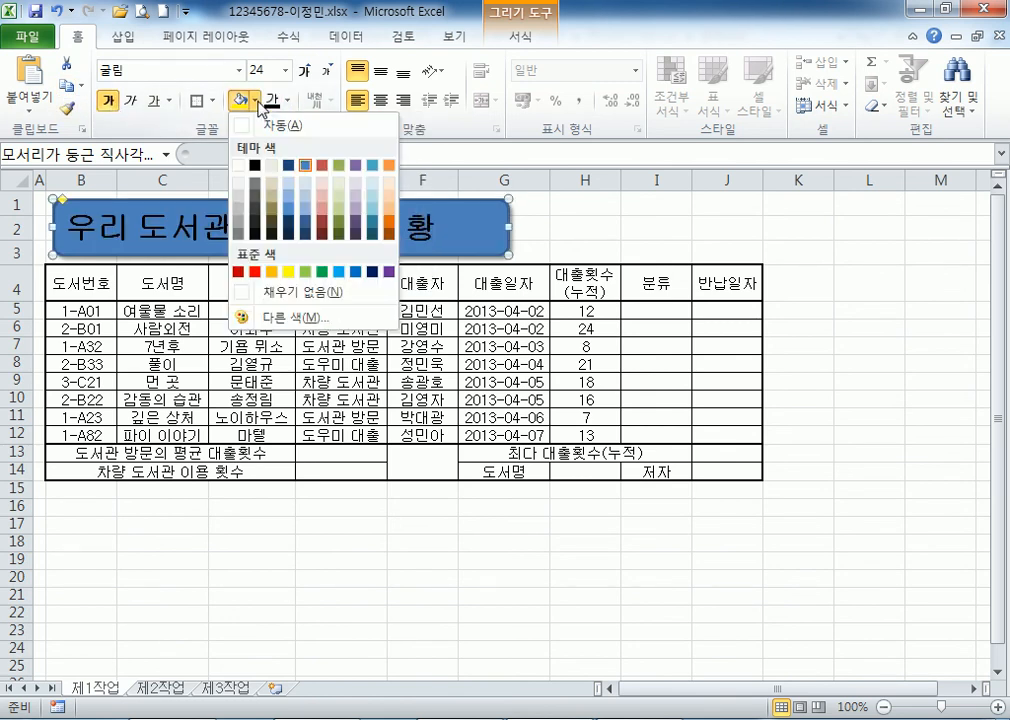
click(289, 271)
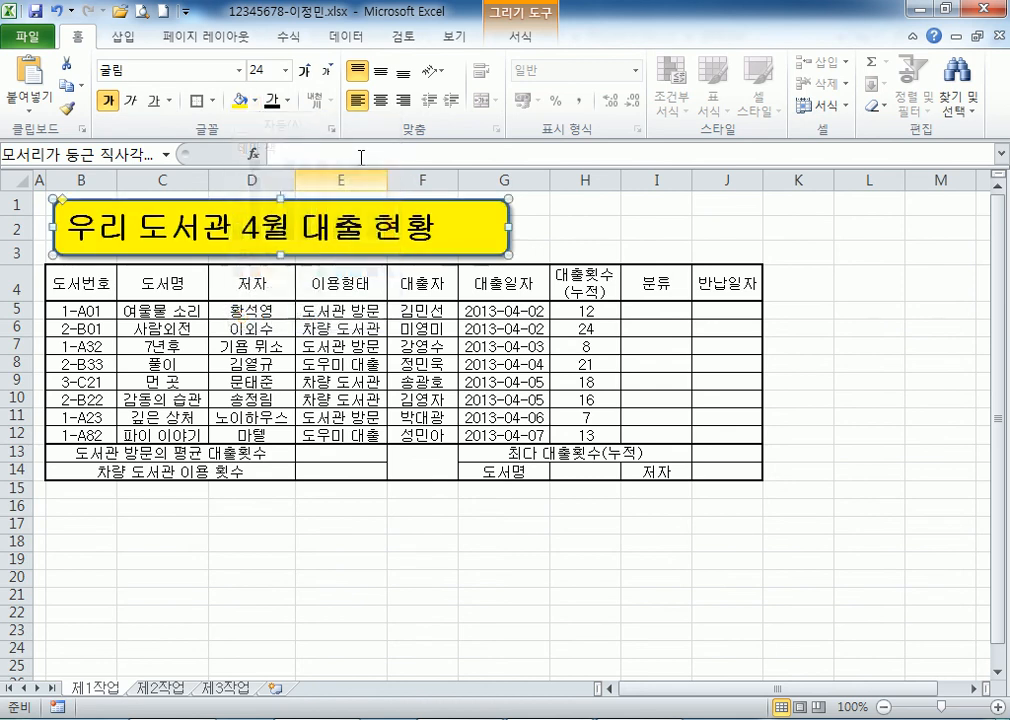
click(381, 73)
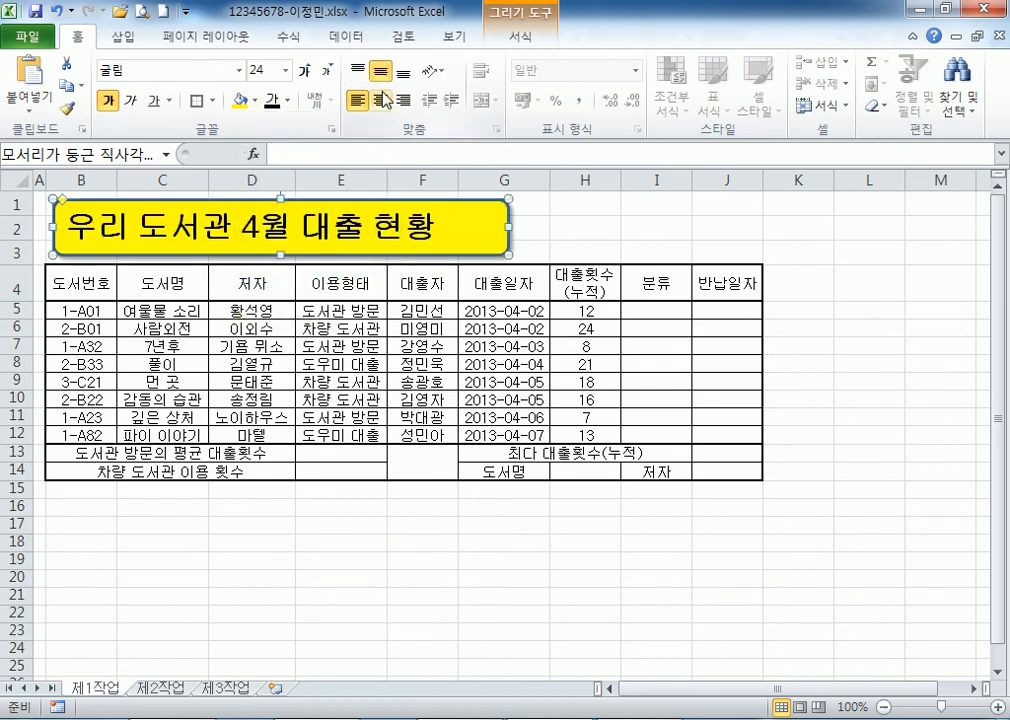
click(381, 100)
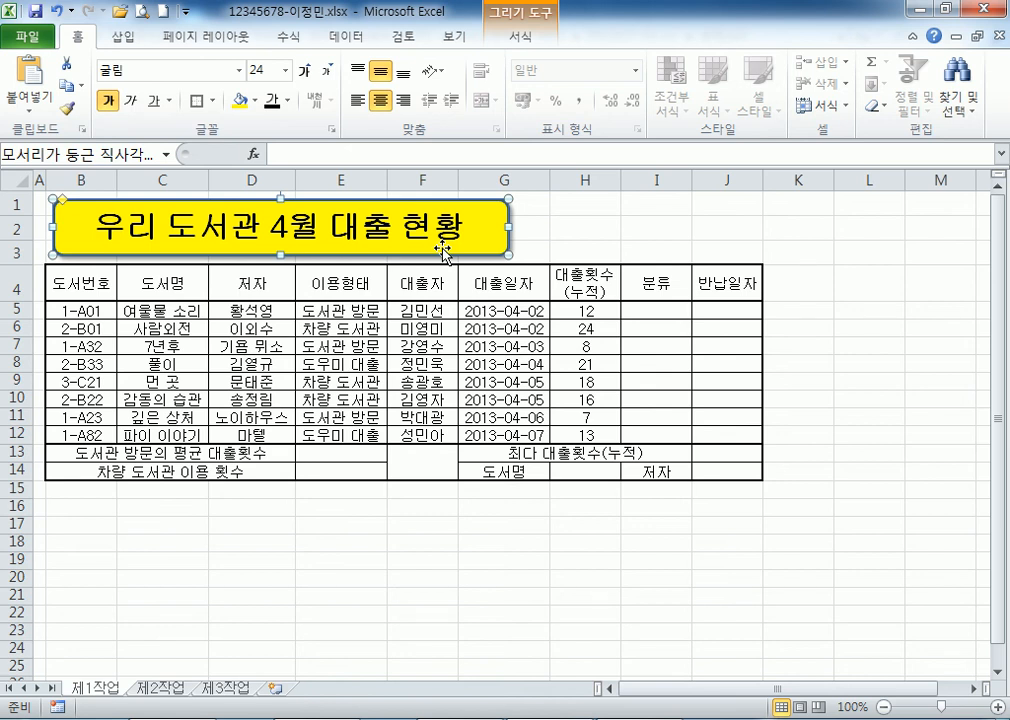
Deselect the title shape by selecting cells beside it.
click(651, 343)
mouse_move(586, 205)
mouse_down()
mouse_move(712, 219)
mouse_move(717, 242)
mouse_up()
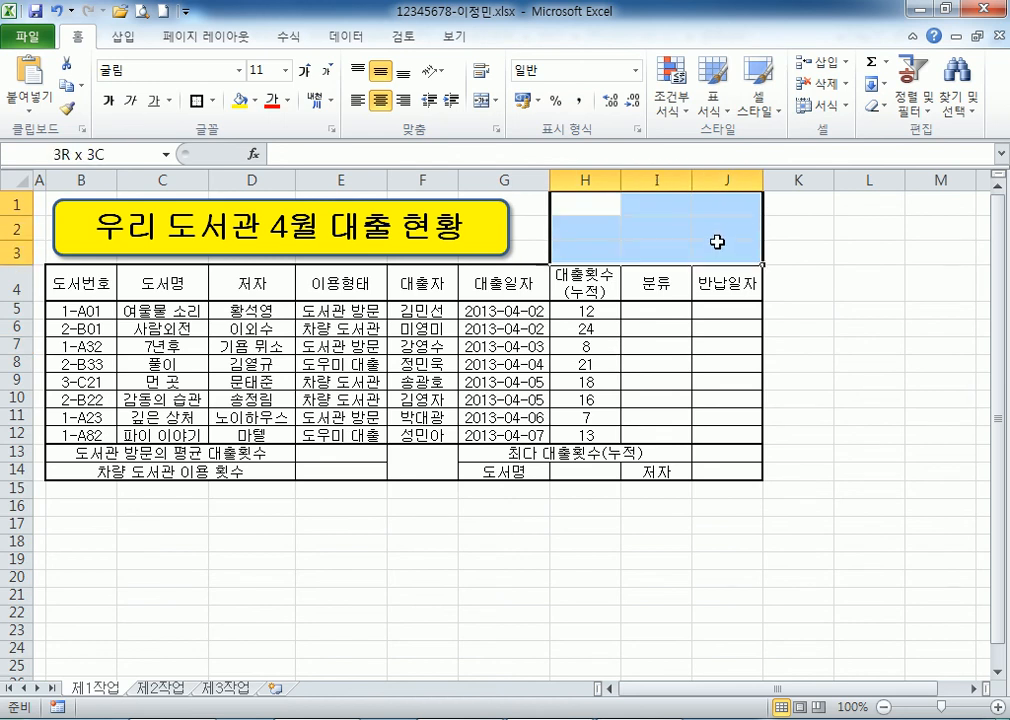
click(648, 224)
click(972, 688)
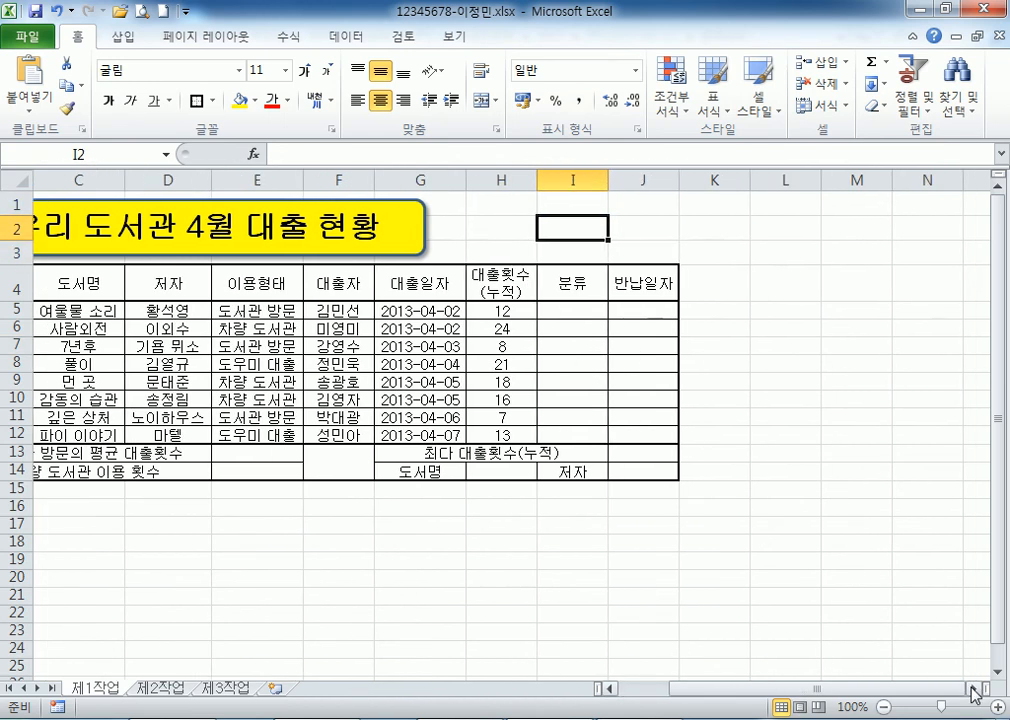
drag(443, 254, 484, 248)
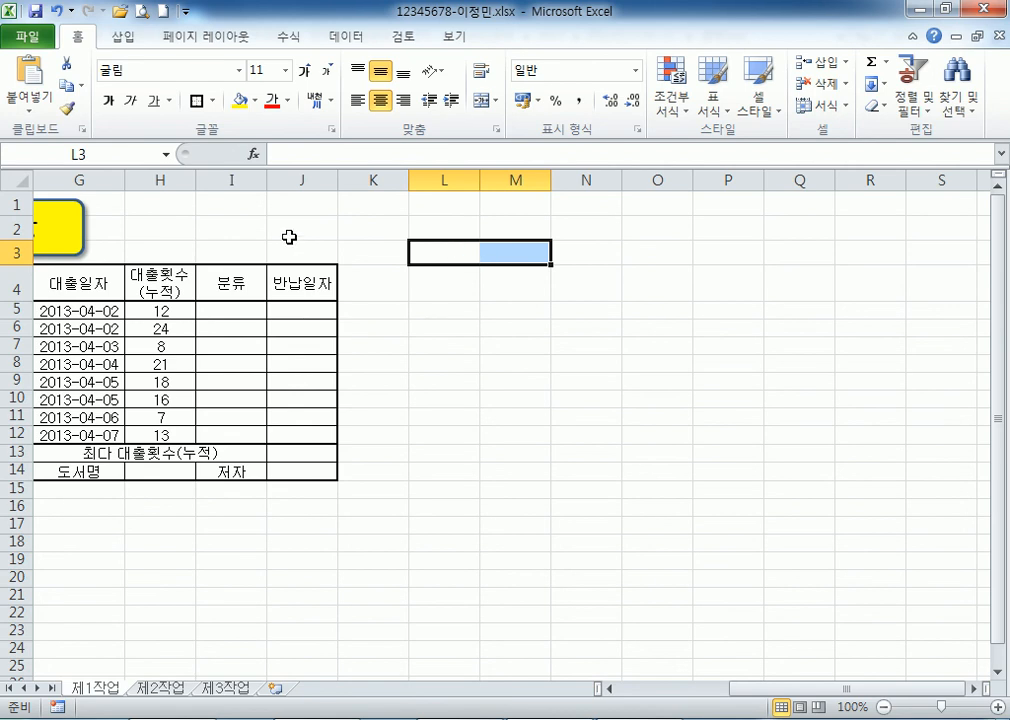
Shorten row 3 and apply All Borders to L3:O4.
drag(18, 254, 17, 243)
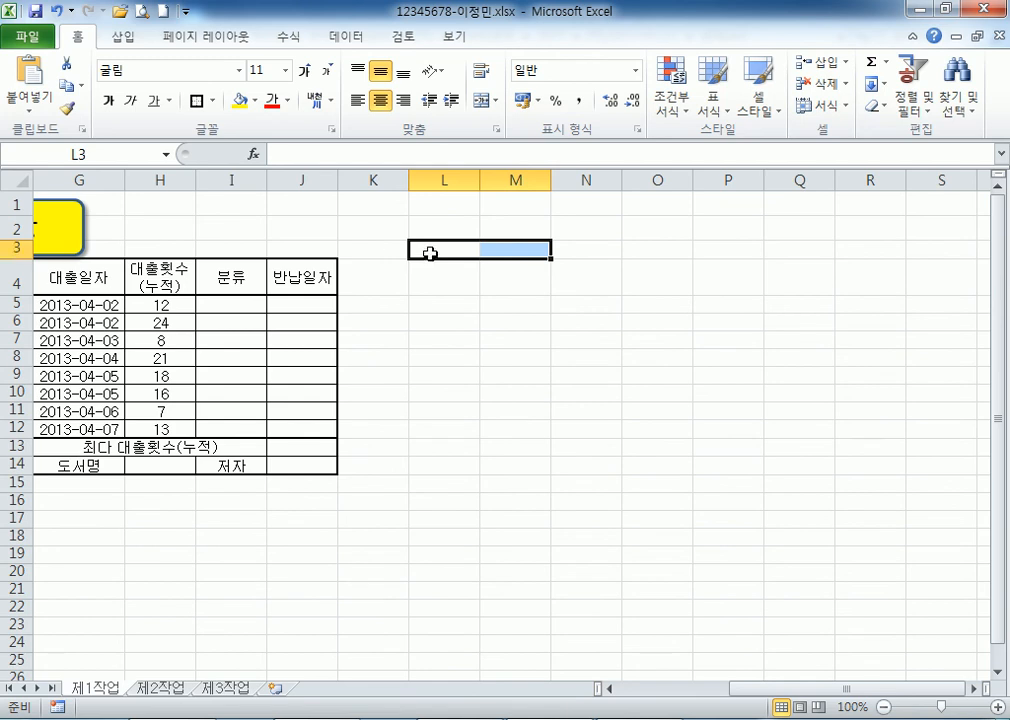
click(432, 249)
click(444, 273)
click(458, 250)
drag(458, 250, 656, 278)
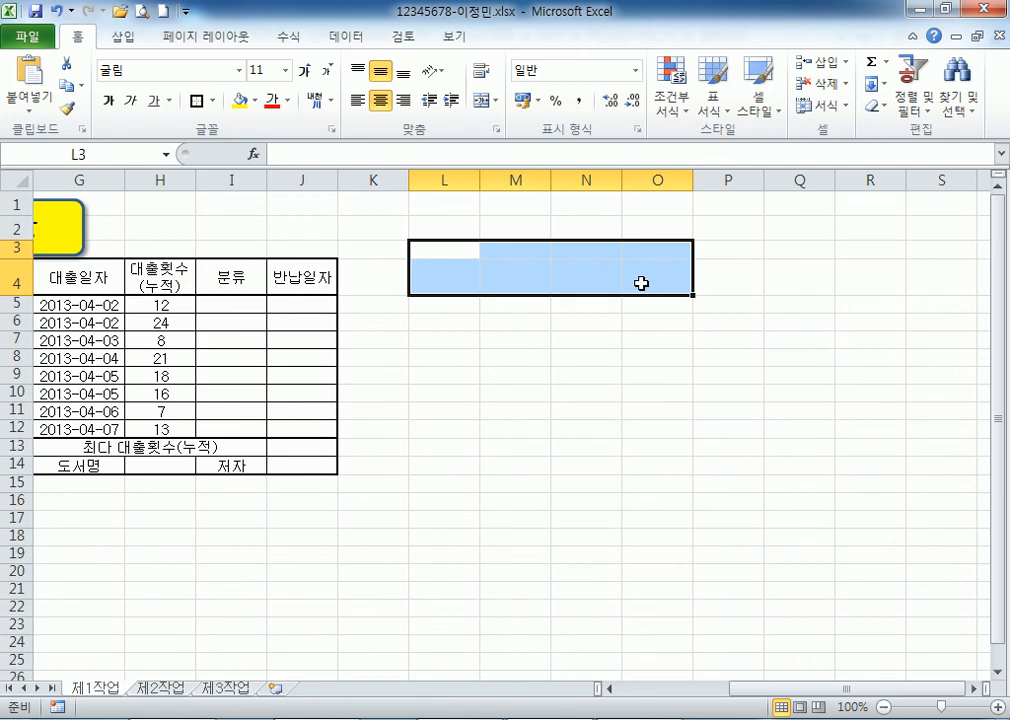
click(212, 101)
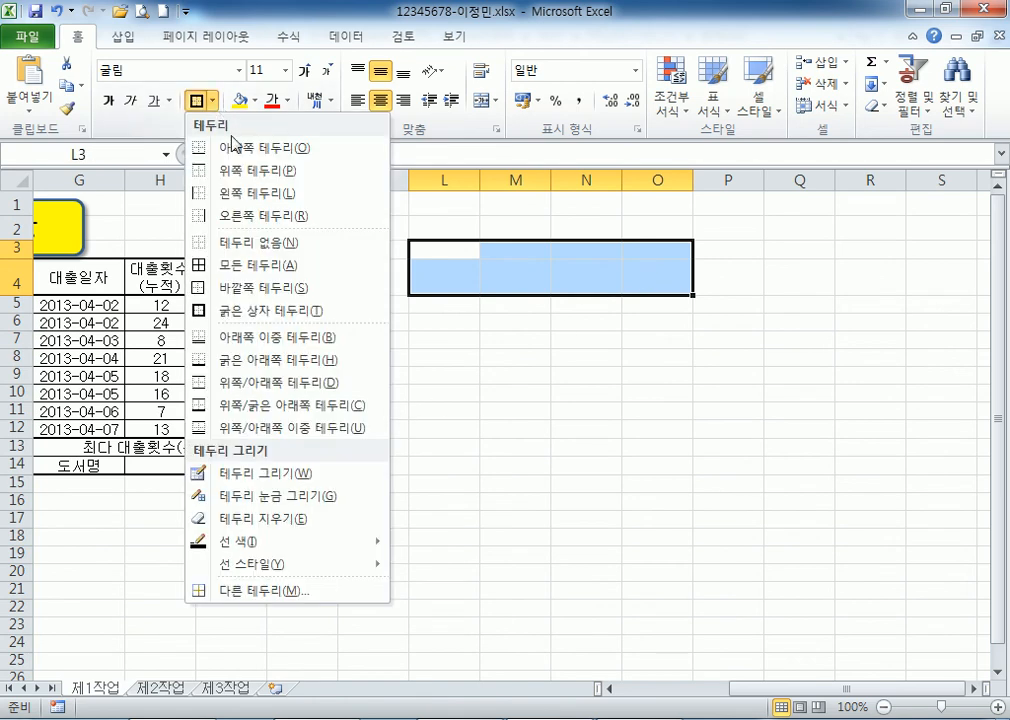
click(252, 265)
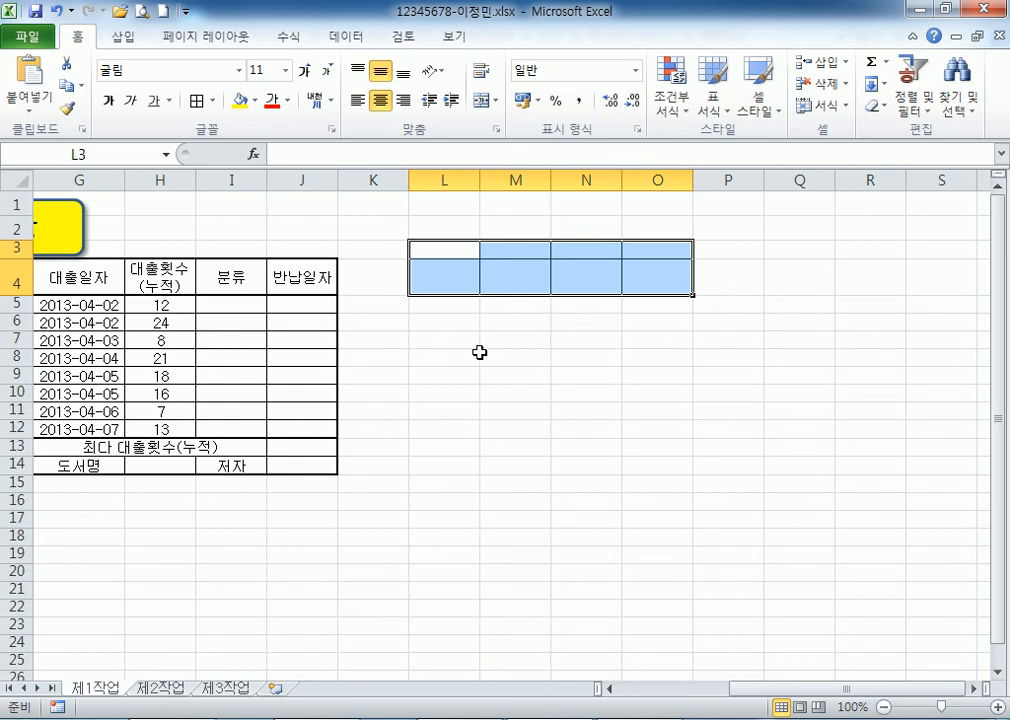
Narrow column L, merge L3:L4, and resize columns M through O.
click(453, 178)
drag(482, 181, 447, 181)
click(491, 356)
drag(428, 250, 428, 278)
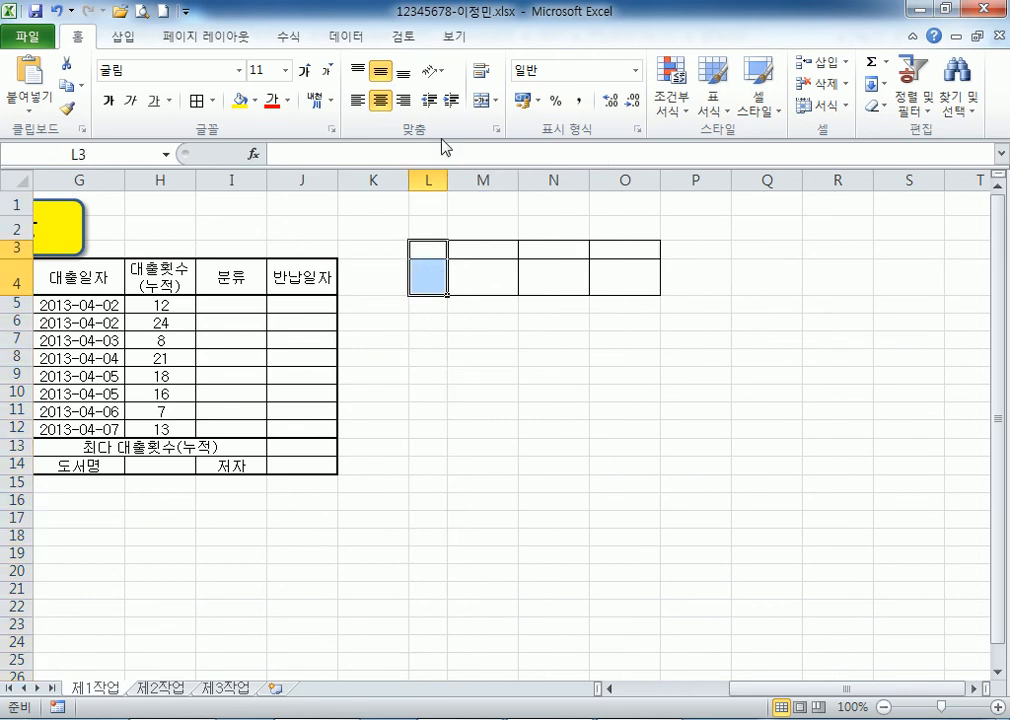
click(482, 101)
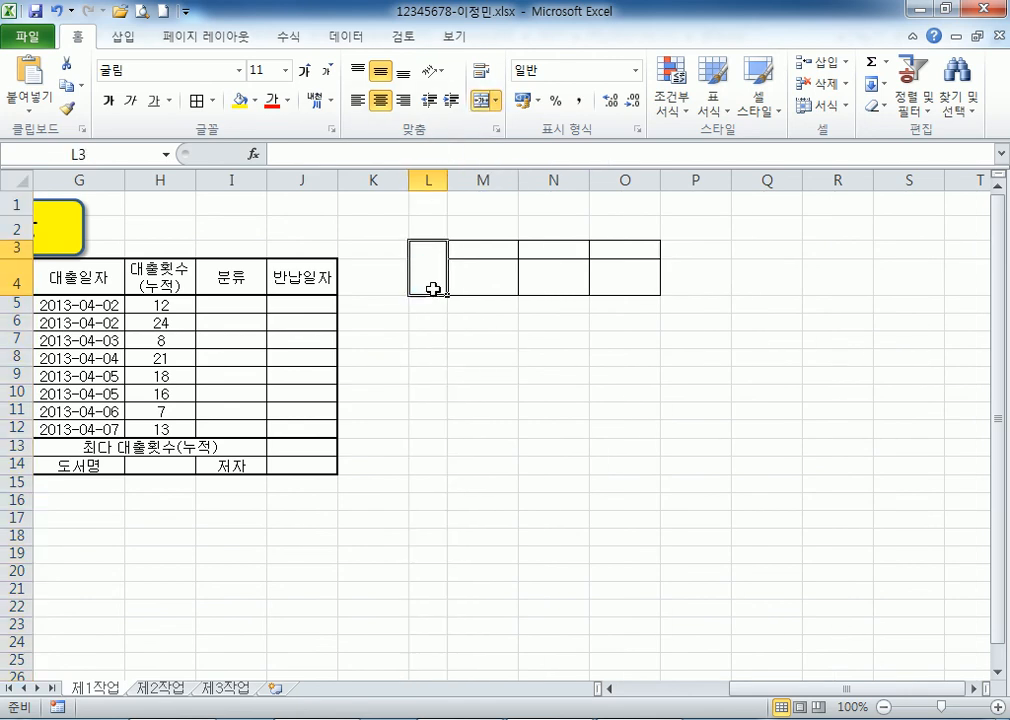
drag(486, 175, 579, 179)
click(524, 363)
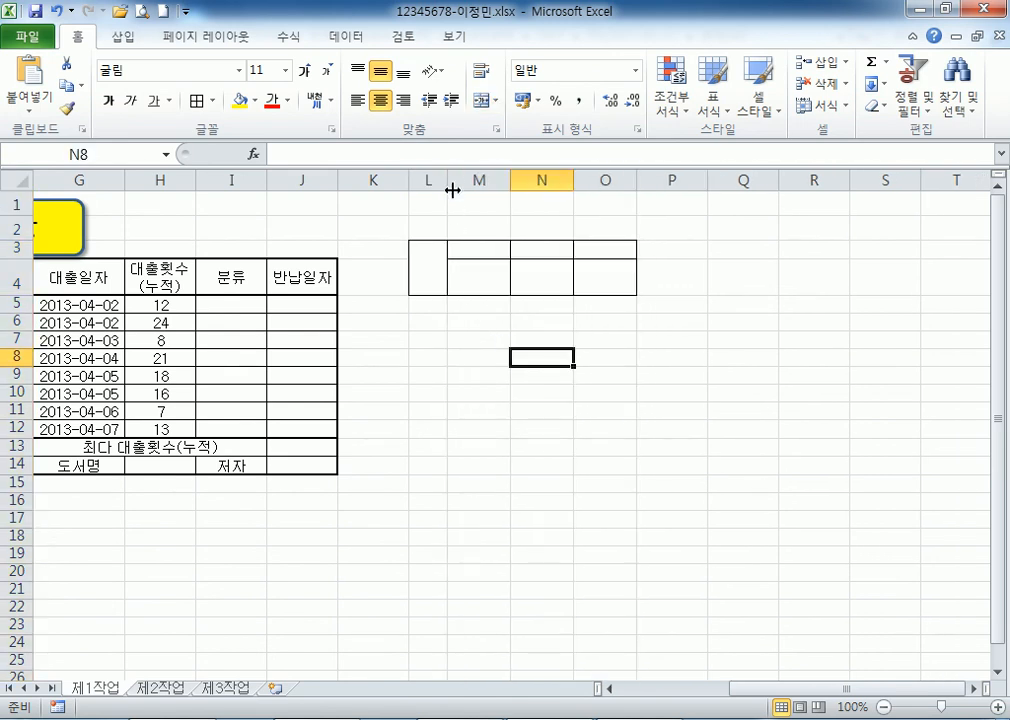
drag(452, 179, 448, 179)
click(437, 262)
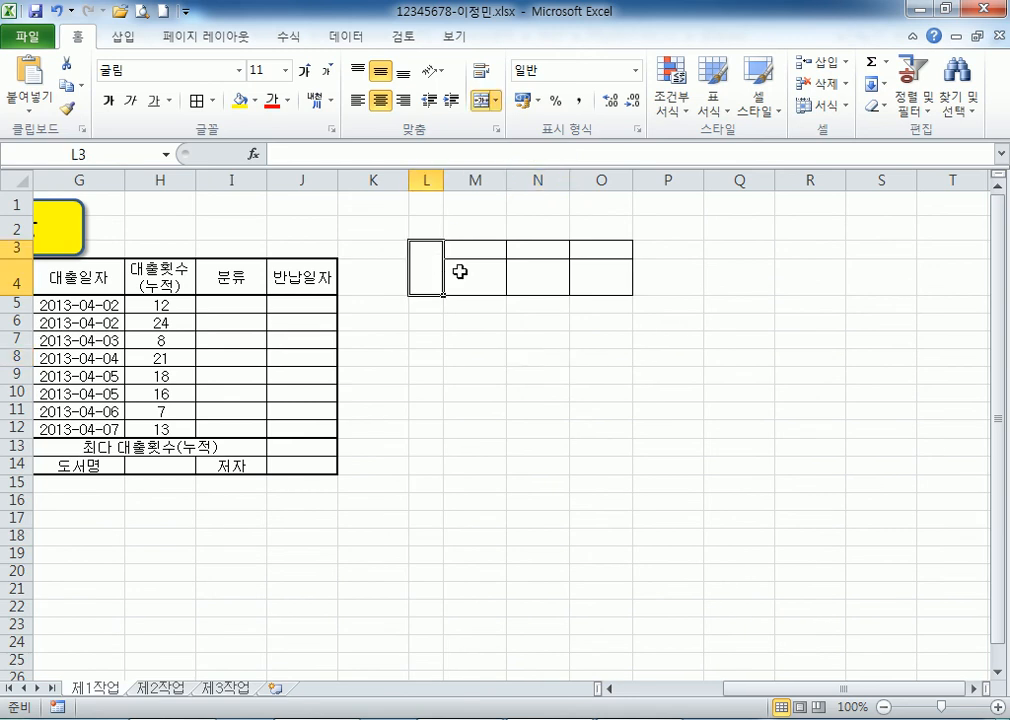
Enter 결재 on two lines in L3 and headings 담당, 팀장, 부장 in M3:O3.
text(결)
key(alt+Return)
text(재)
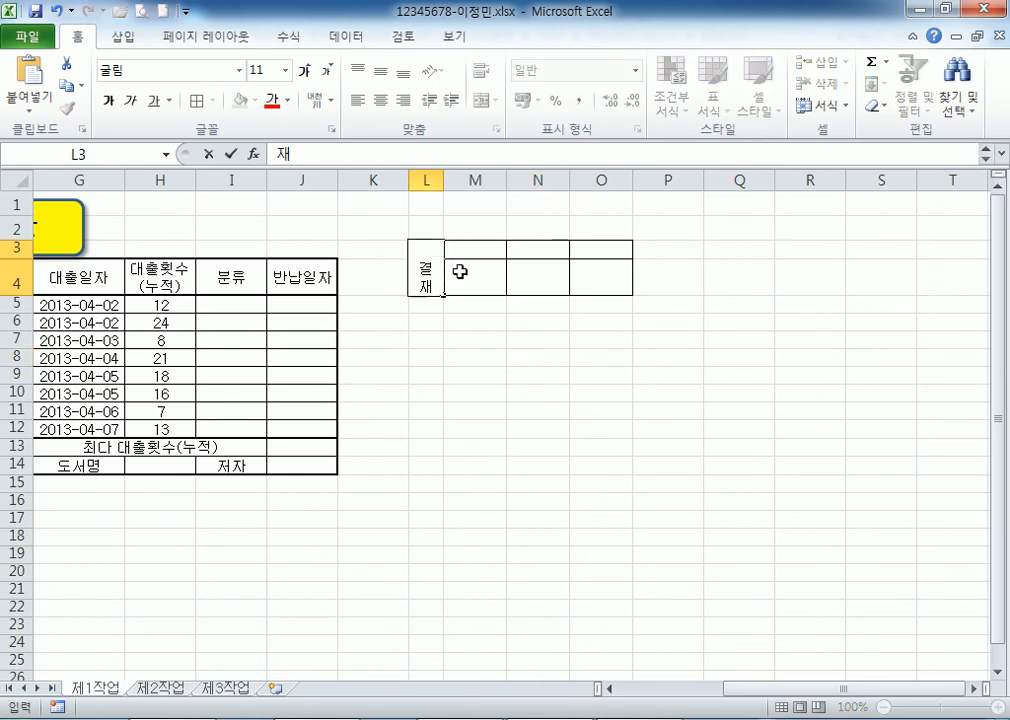
key(Tab)
text(담당)
key(Tab)
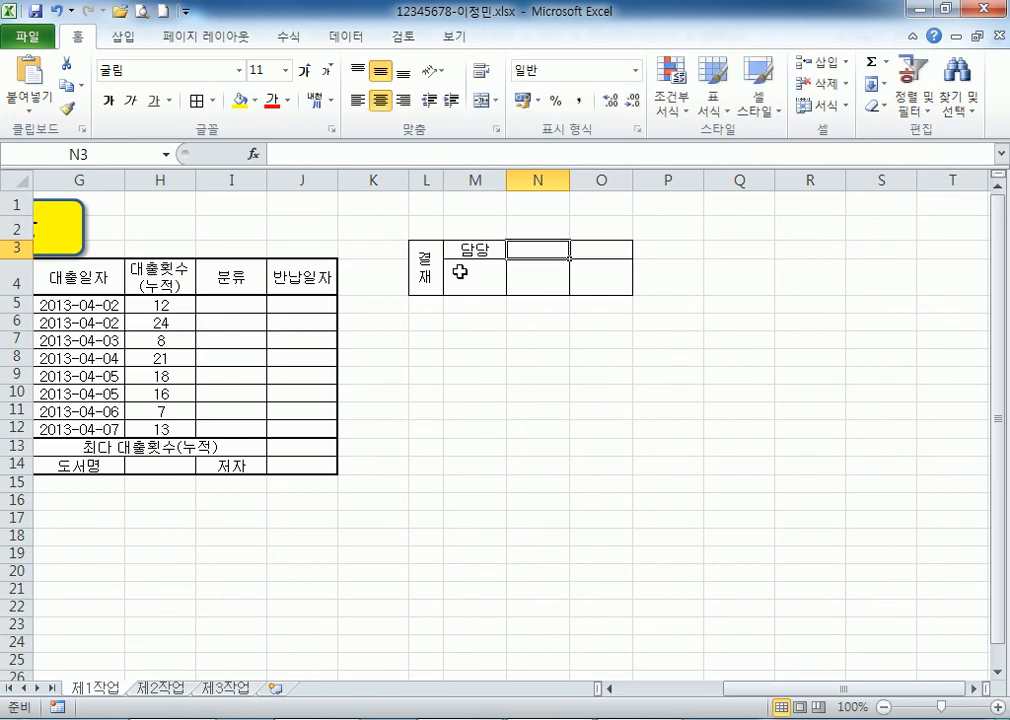
text(팀장)
key(Tab)
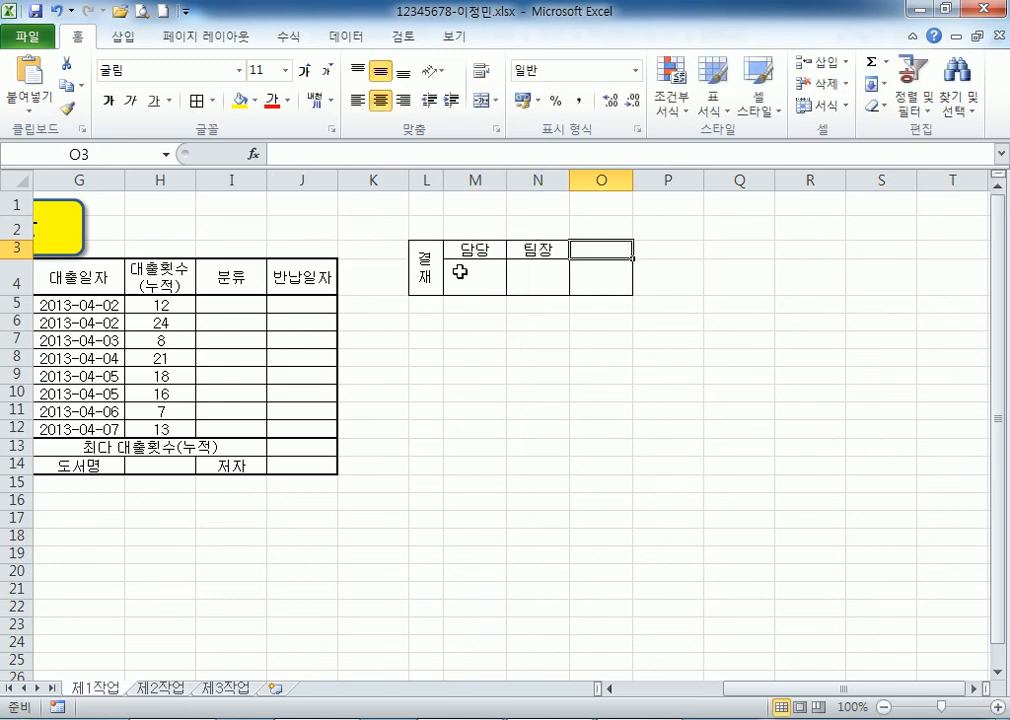
text(부장)
key(Return)
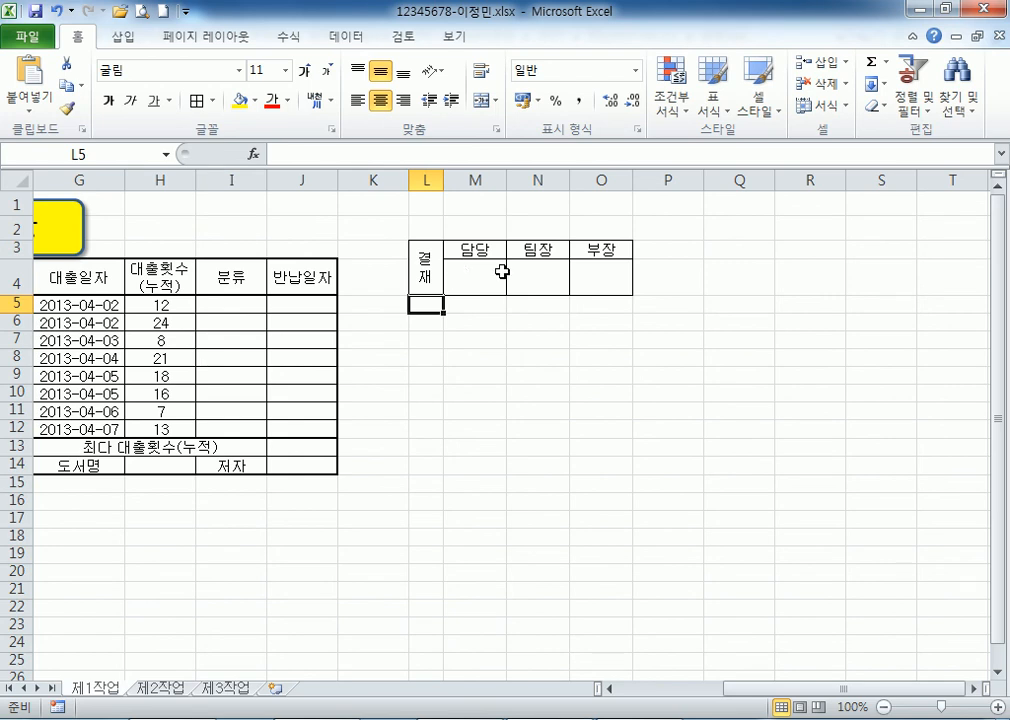
Select the whole approval box L3:O4.
click(464, 370)
click(418, 265)
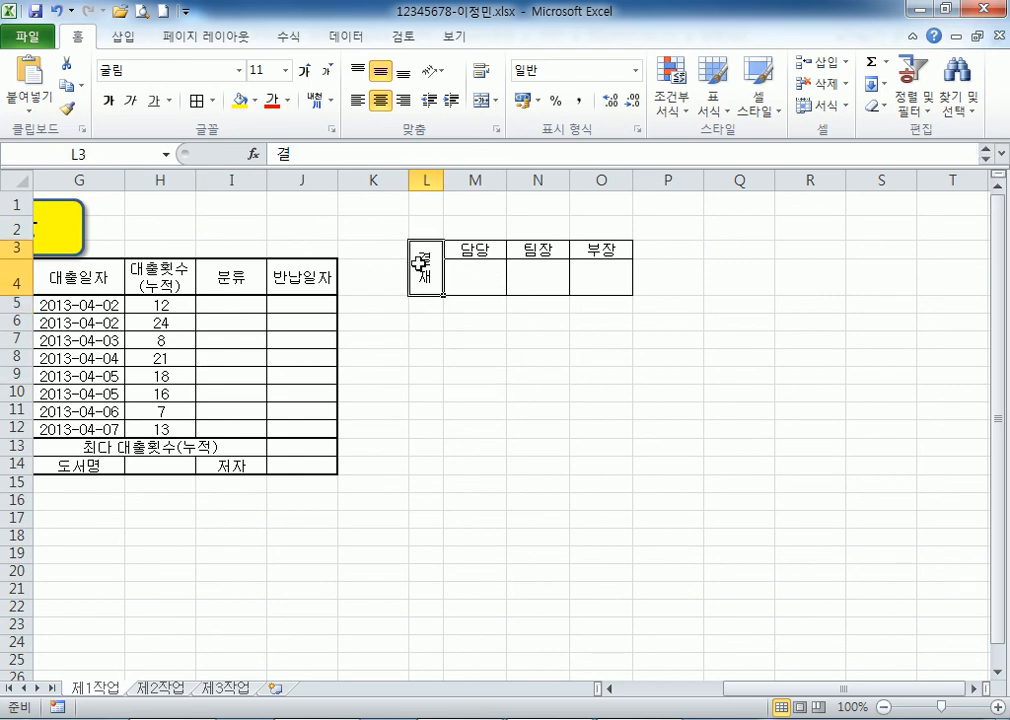
drag(418, 265, 594, 271)
click(462, 413)
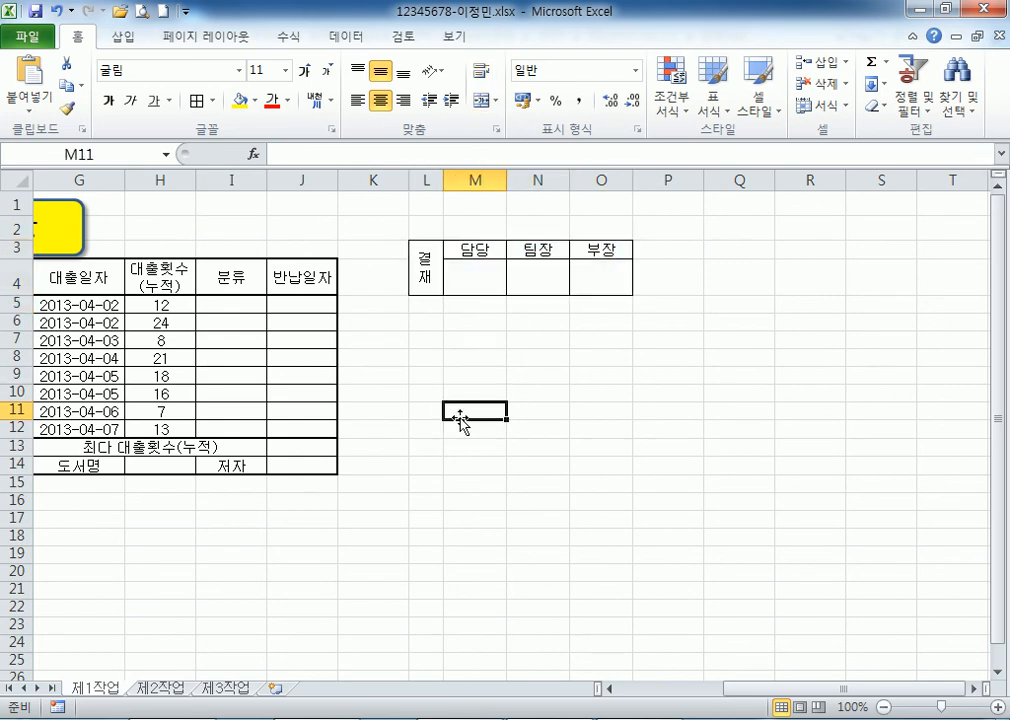
drag(423, 265, 593, 266)
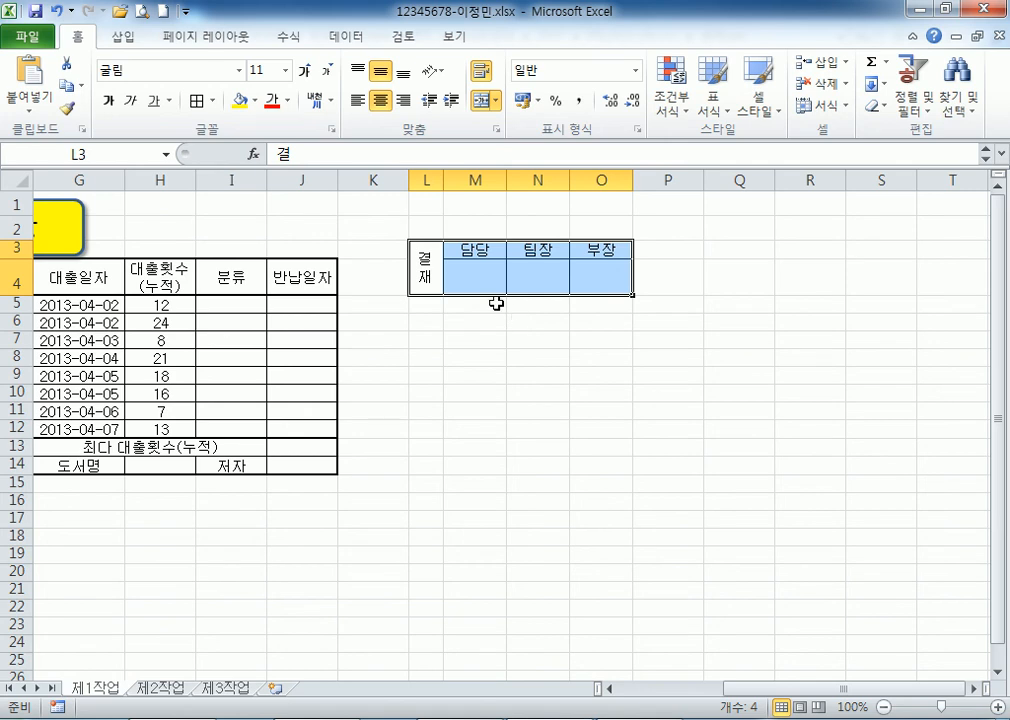
Copy L3:O4 and paste it as a picture above the loan table's top right.
click(420, 373)
drag(418, 264, 605, 262)
drag(419, 265, 600, 272)
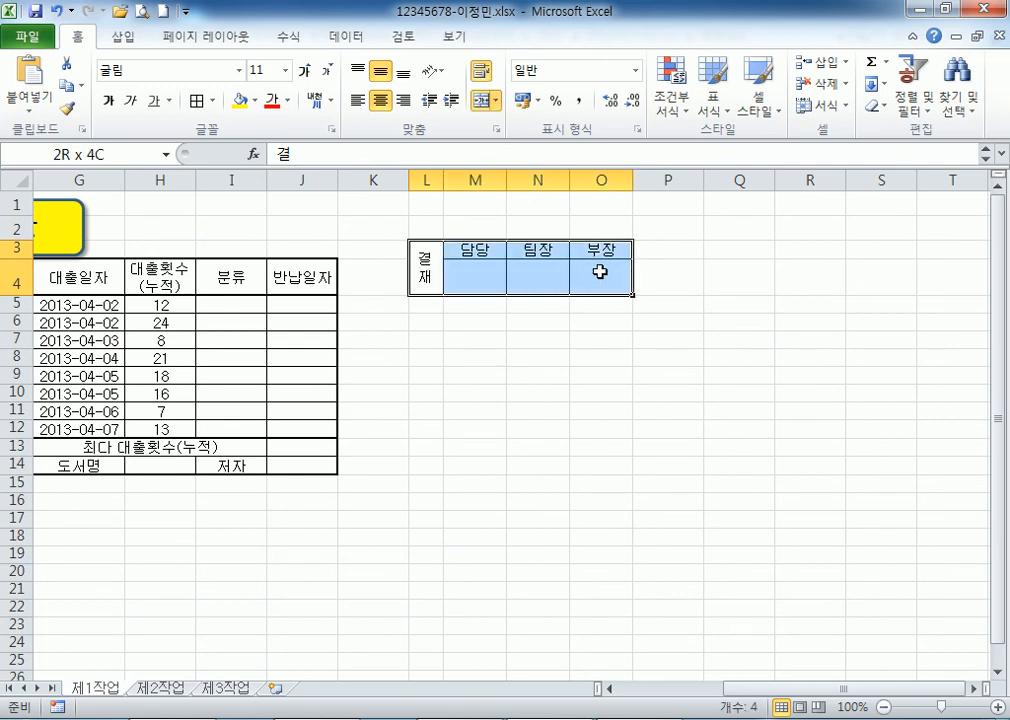
click(67, 86)
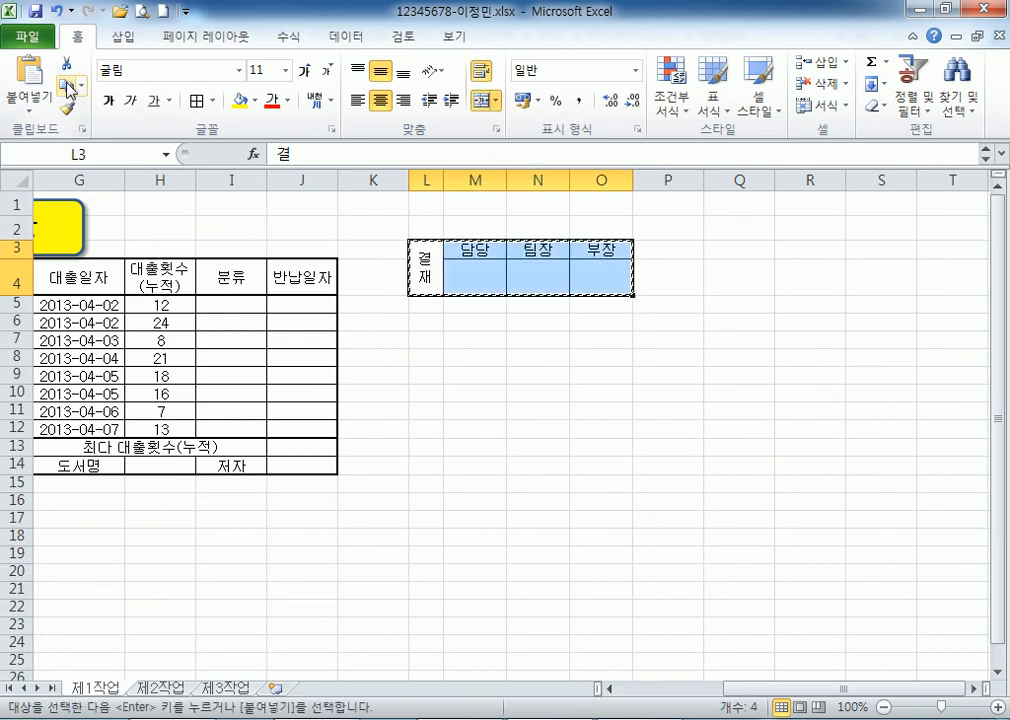
click(35, 114)
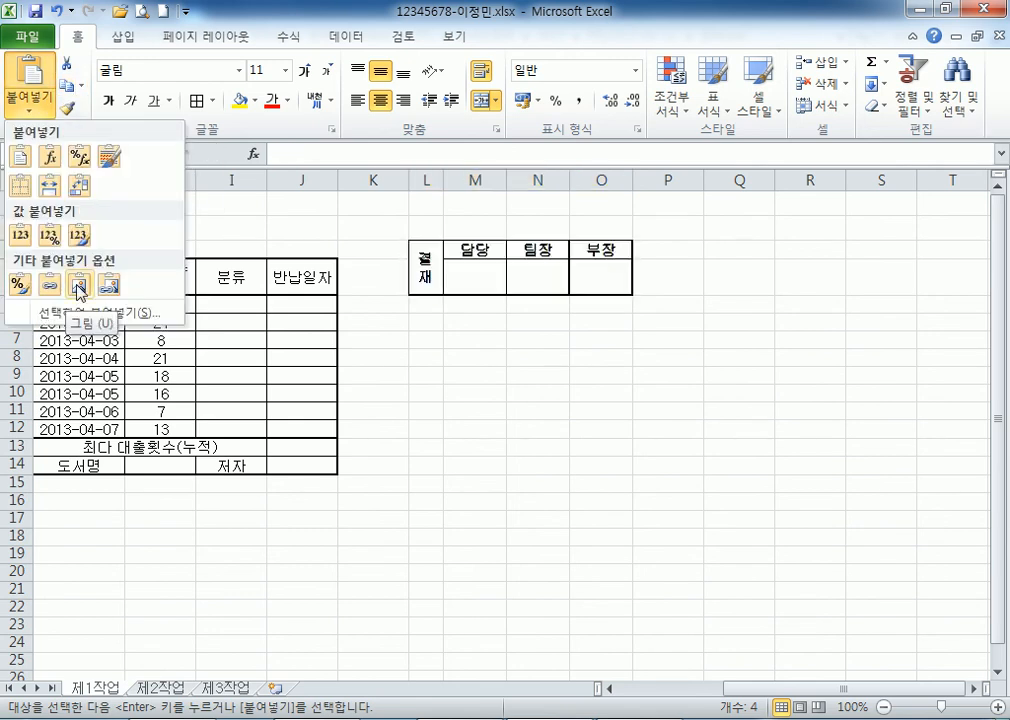
click(80, 291)
drag(506, 265, 213, 219)
click(498, 497)
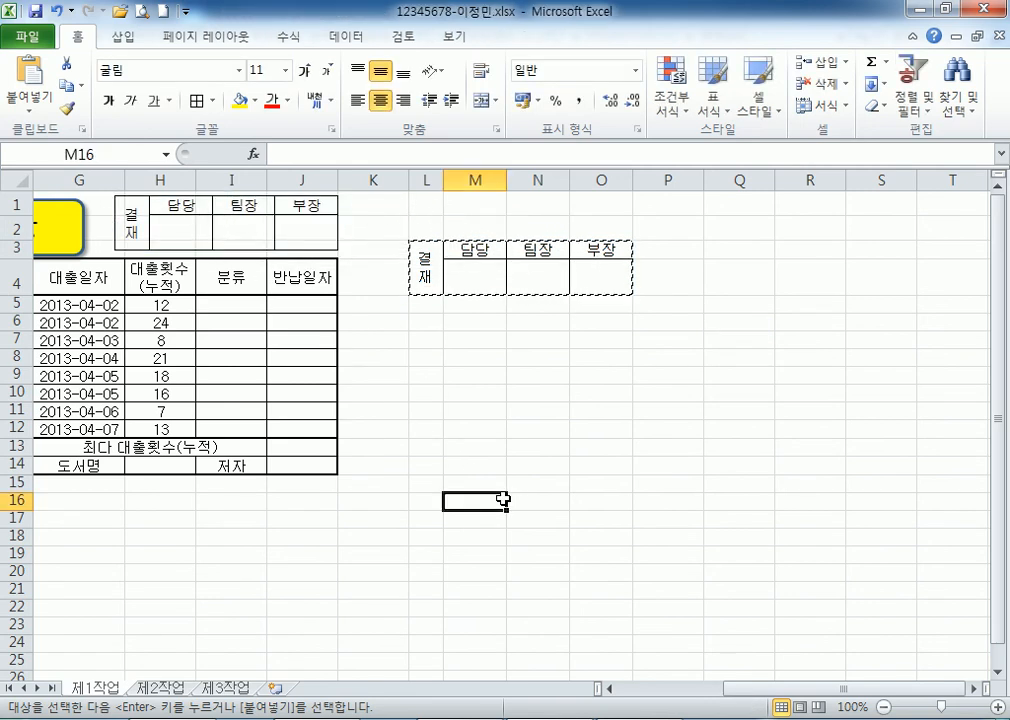
Make row 3 taller and select columns K through P.
drag(14, 259, 12, 264)
click(437, 399)
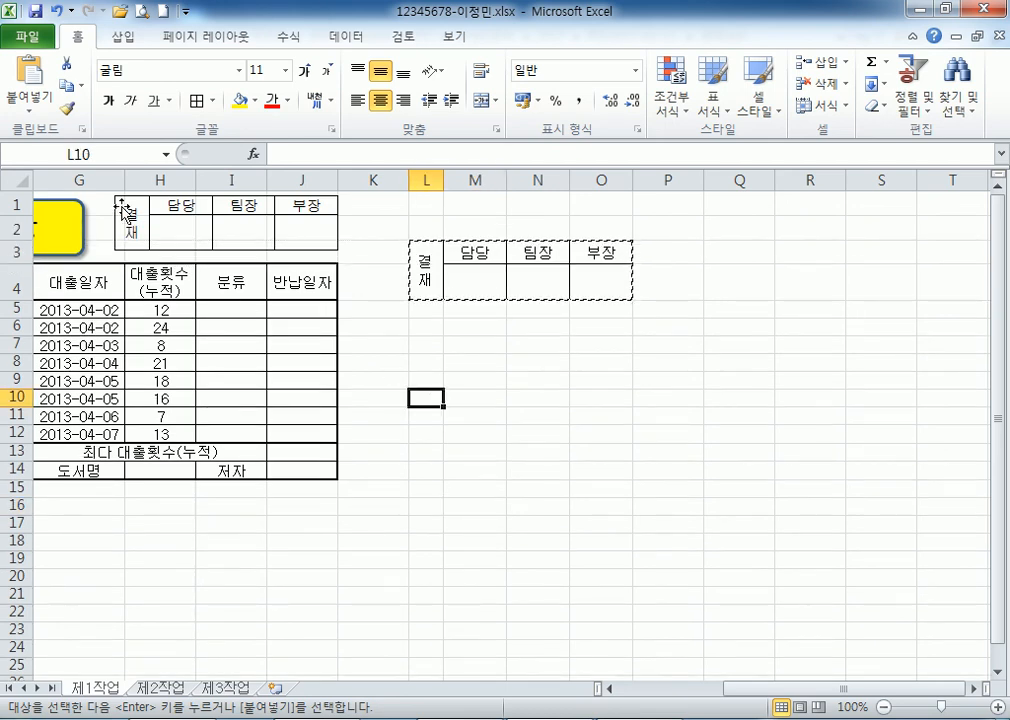
drag(424, 179, 645, 176)
click(449, 401)
drag(374, 179, 669, 178)
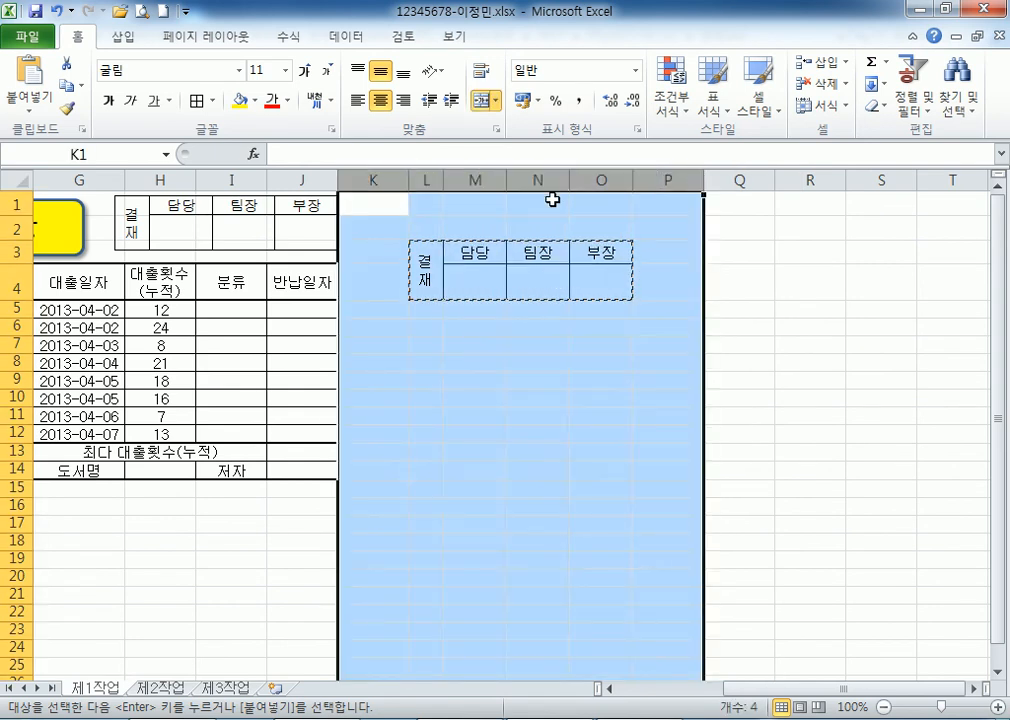
Delete columns K through P holding the original approval cells, then return to the sheet start.
right_click(552, 199)
click(437, 295)
drag(418, 258, 590, 268)
key(Escape)
drag(424, 259, 622, 255)
drag(419, 172, 592, 174)
drag(372, 178, 651, 174)
right_click(600, 207)
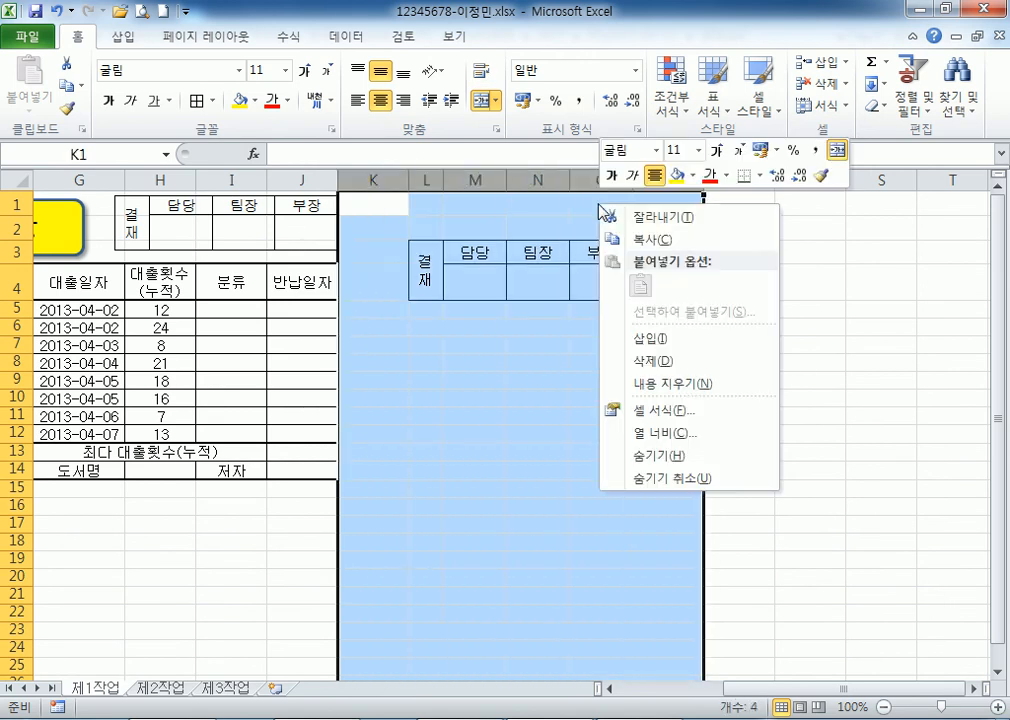
click(656, 361)
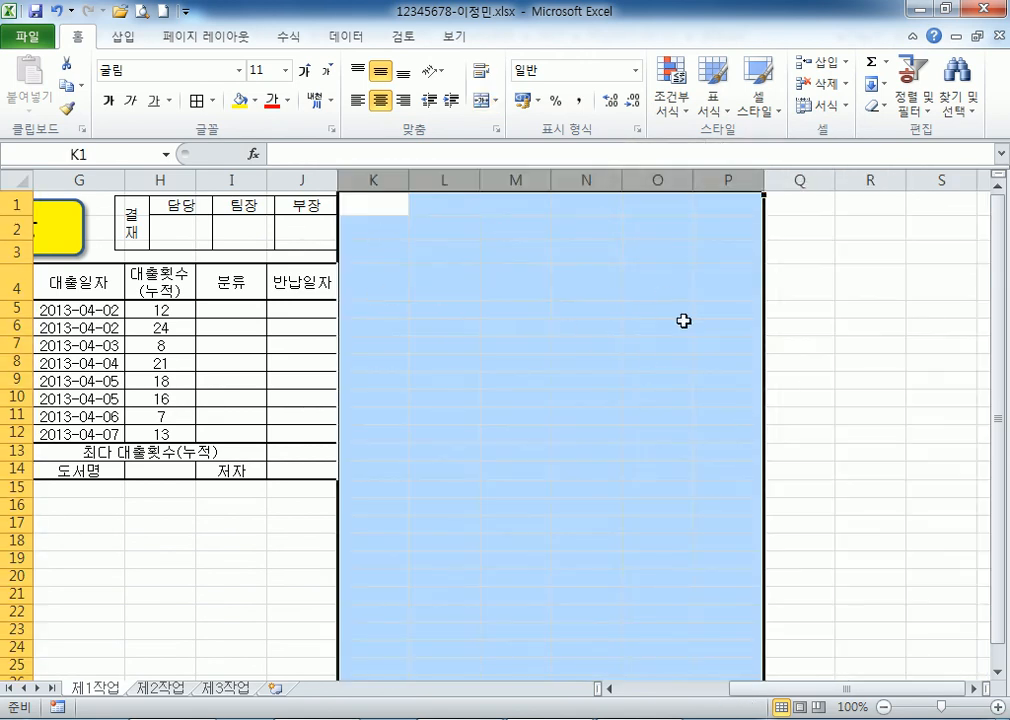
click(681, 326)
key(Home)
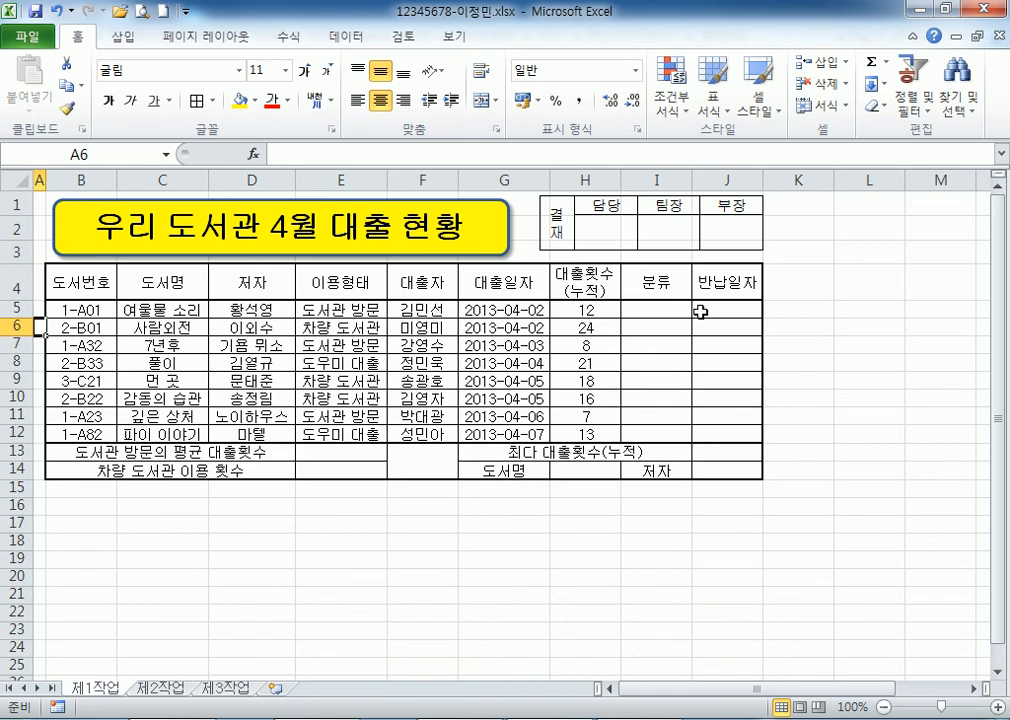
Fill the header row B4:J4 orange.
drag(870, 179, 776, 248)
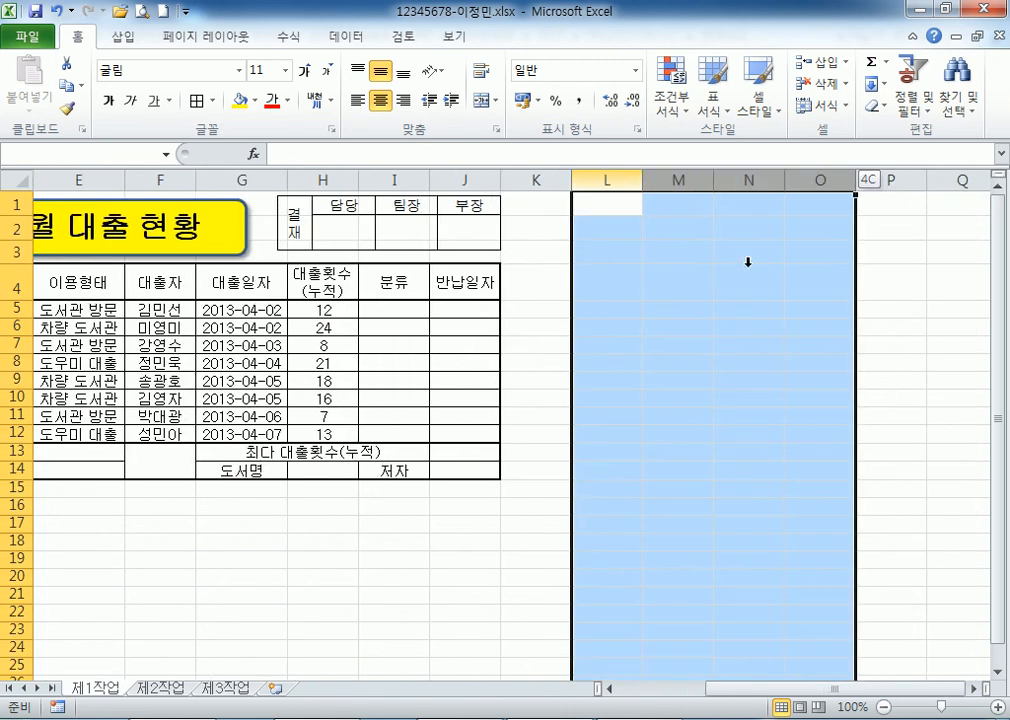
click(663, 287)
key(Home)
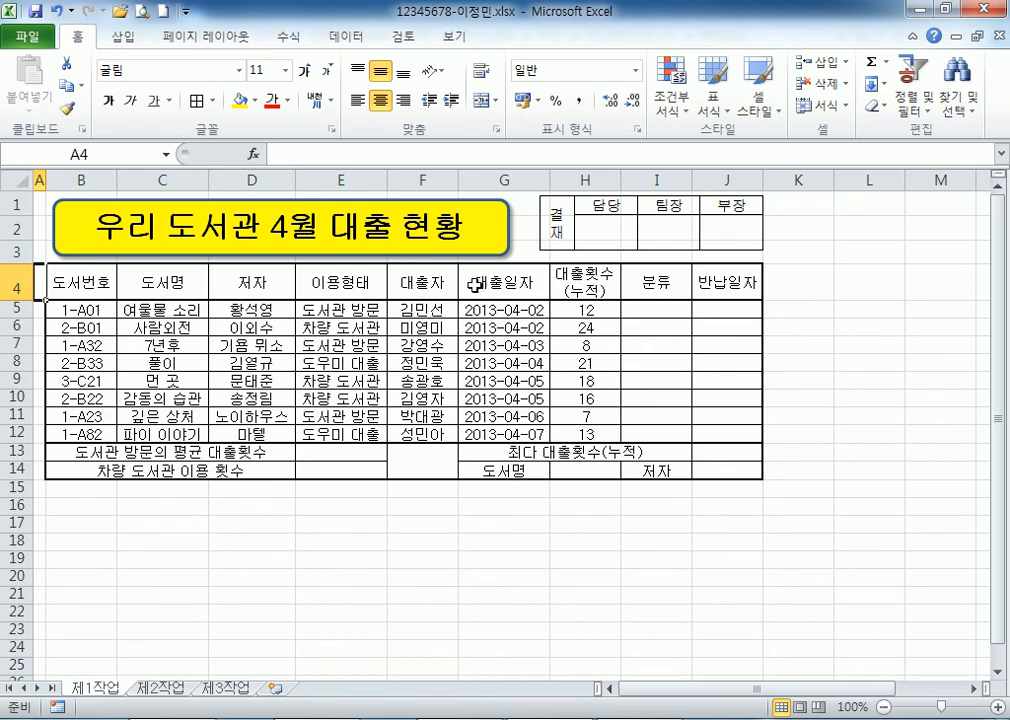
click(68, 287)
drag(68, 287, 725, 284)
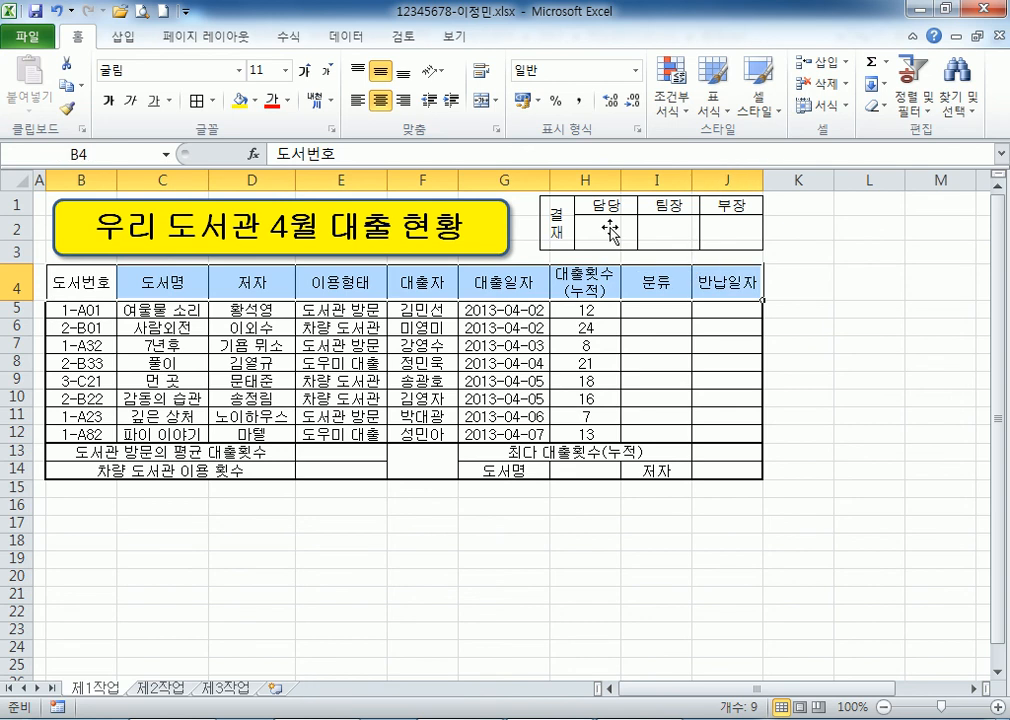
click(256, 100)
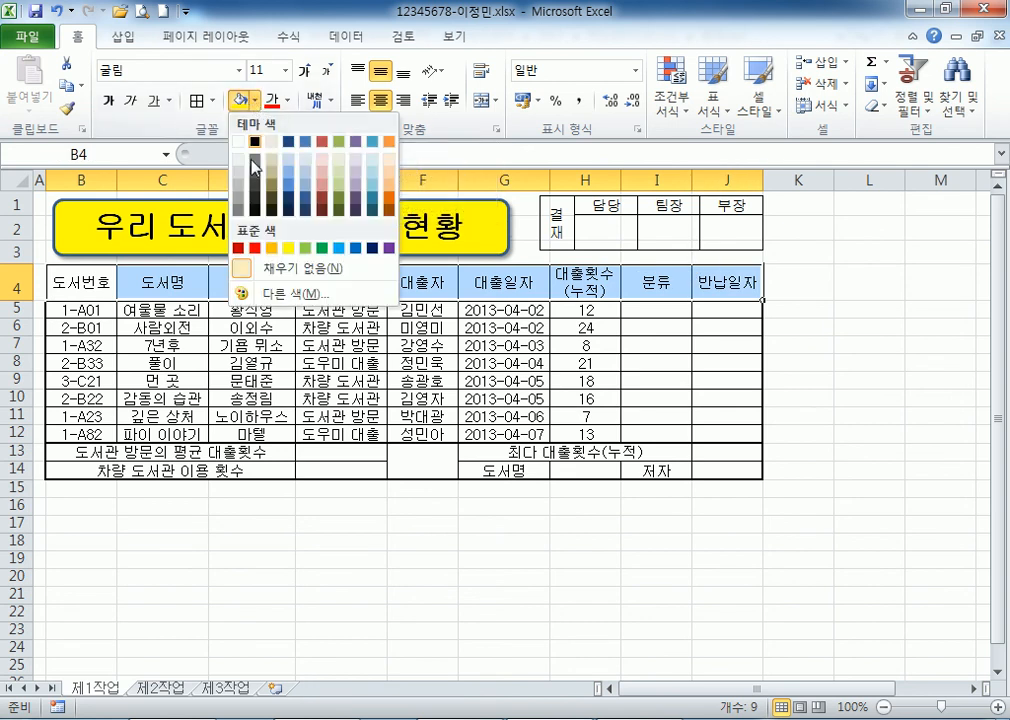
click(271, 248)
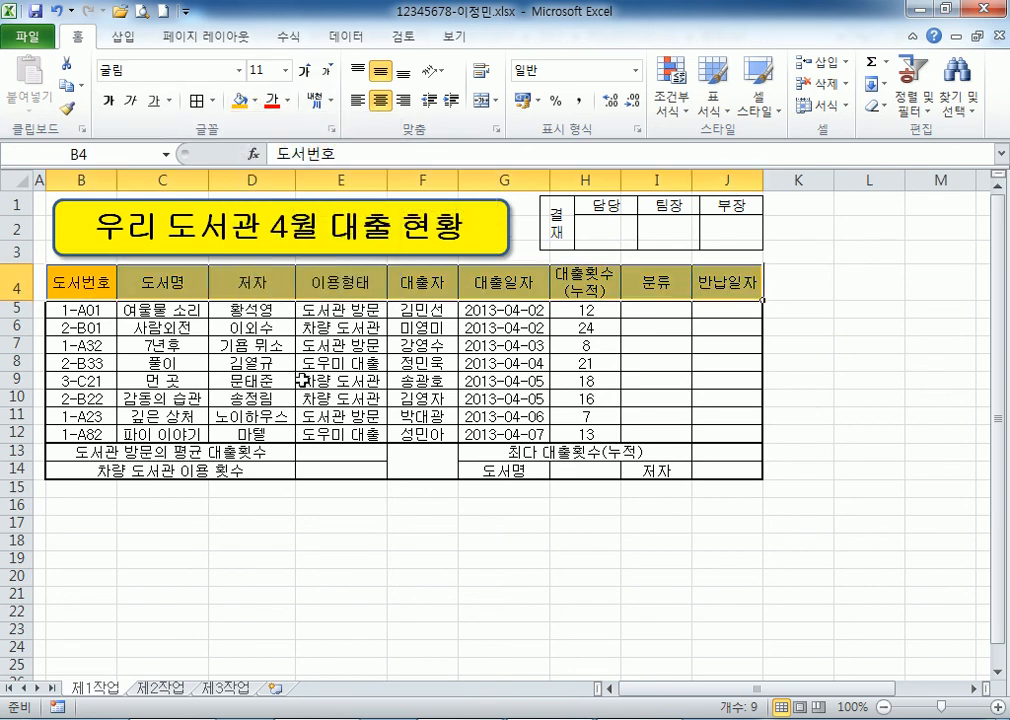
Give the 도서명 cell G14 and 저자 cell I14 the same orange fill.
click(491, 468)
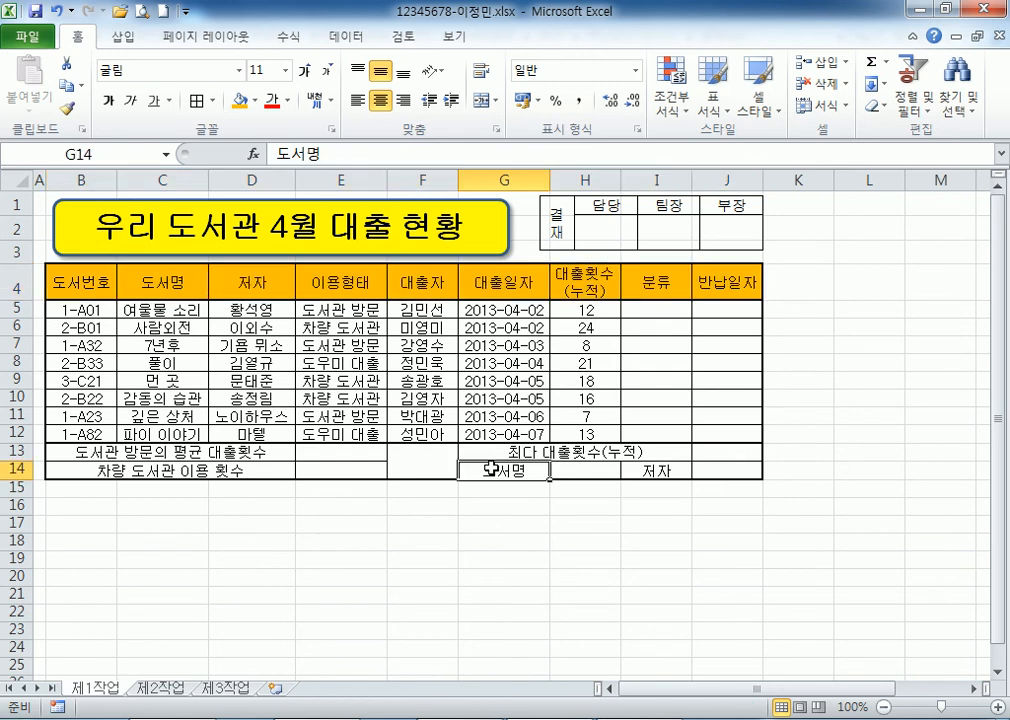
click(241, 100)
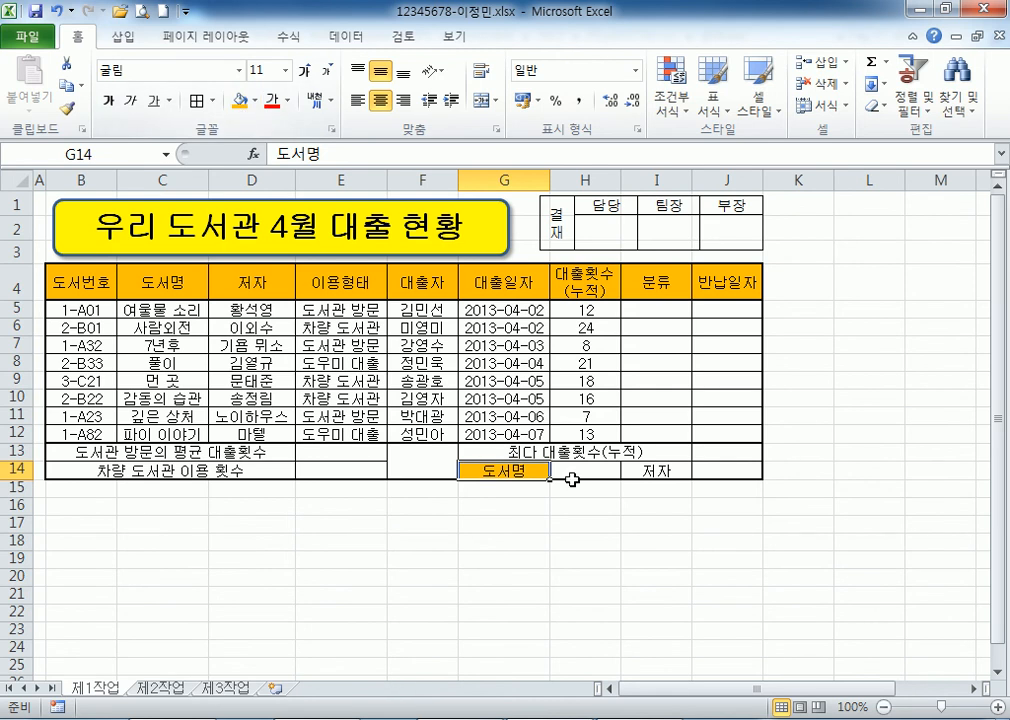
click(645, 470)
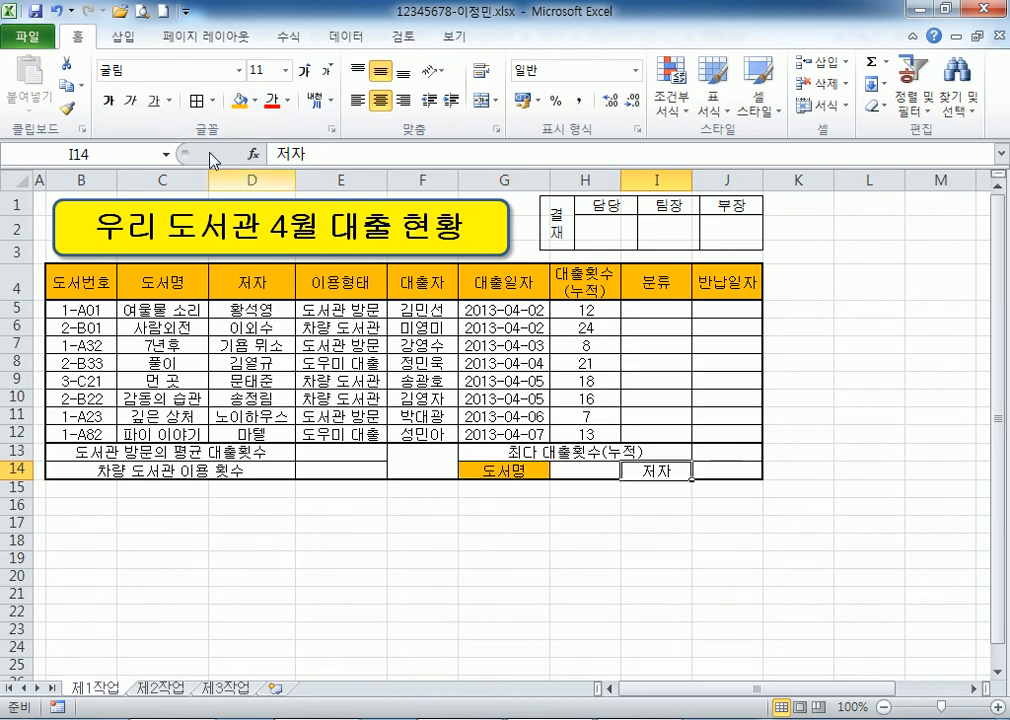
click(238, 100)
scroll(643, 552, down, 3)
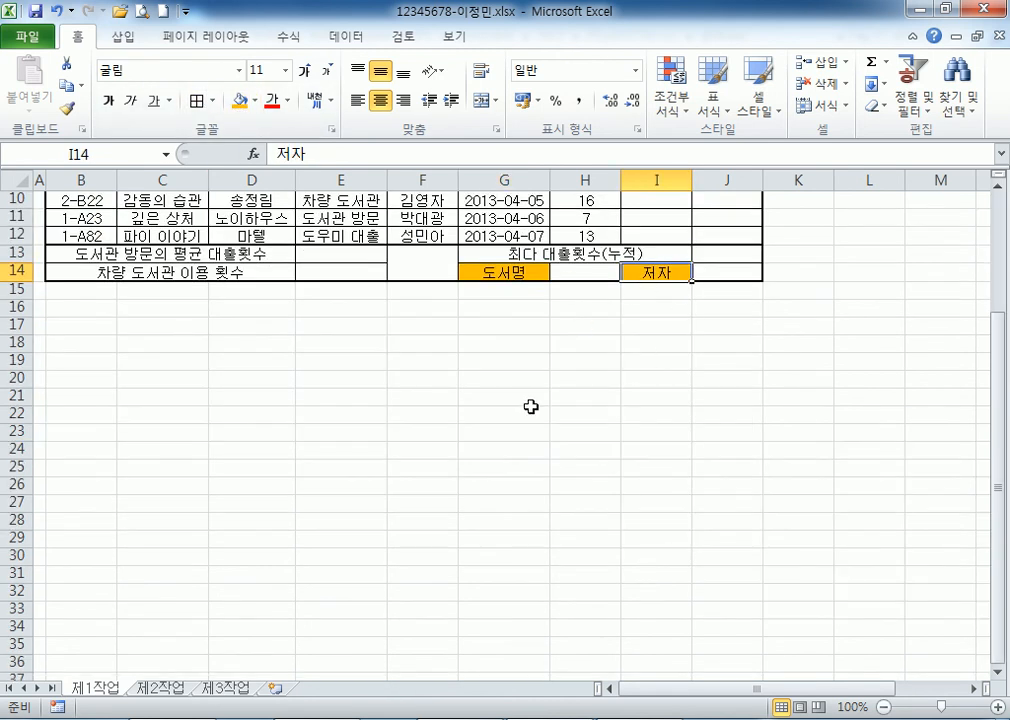
scroll(581, 325, up, 2)
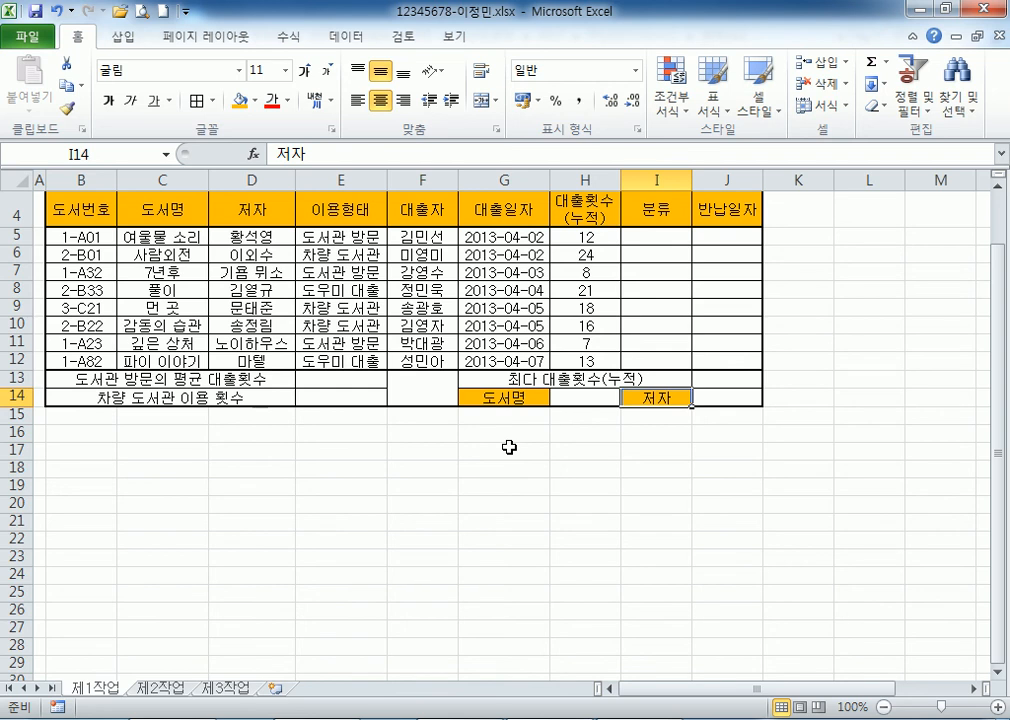
click(580, 397)
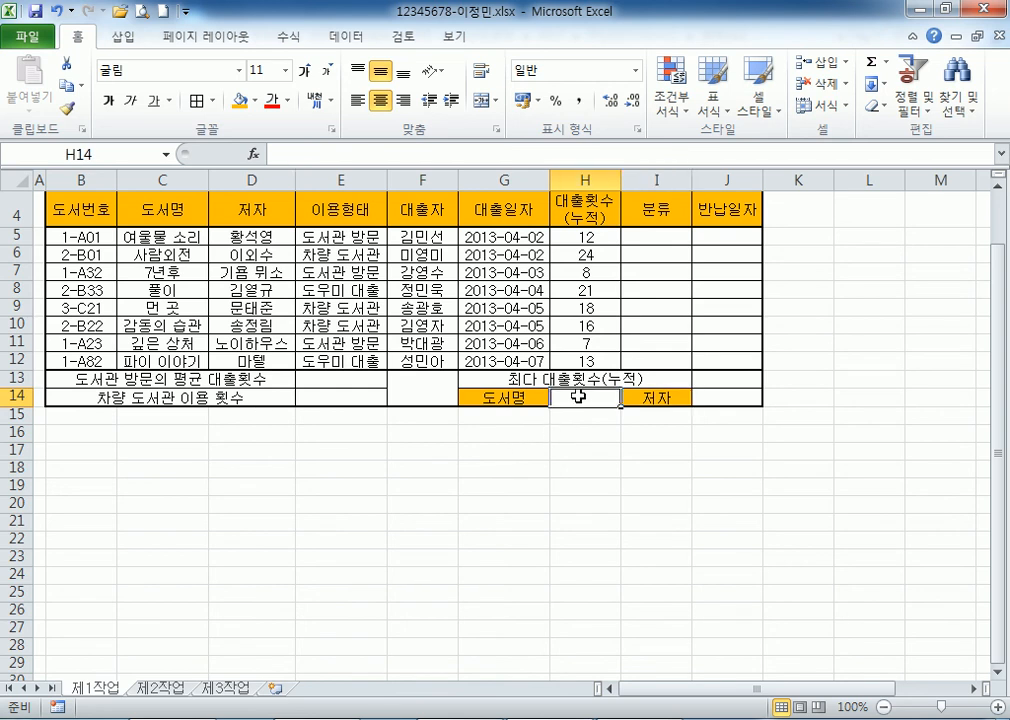
scroll(578, 400, down, 1)
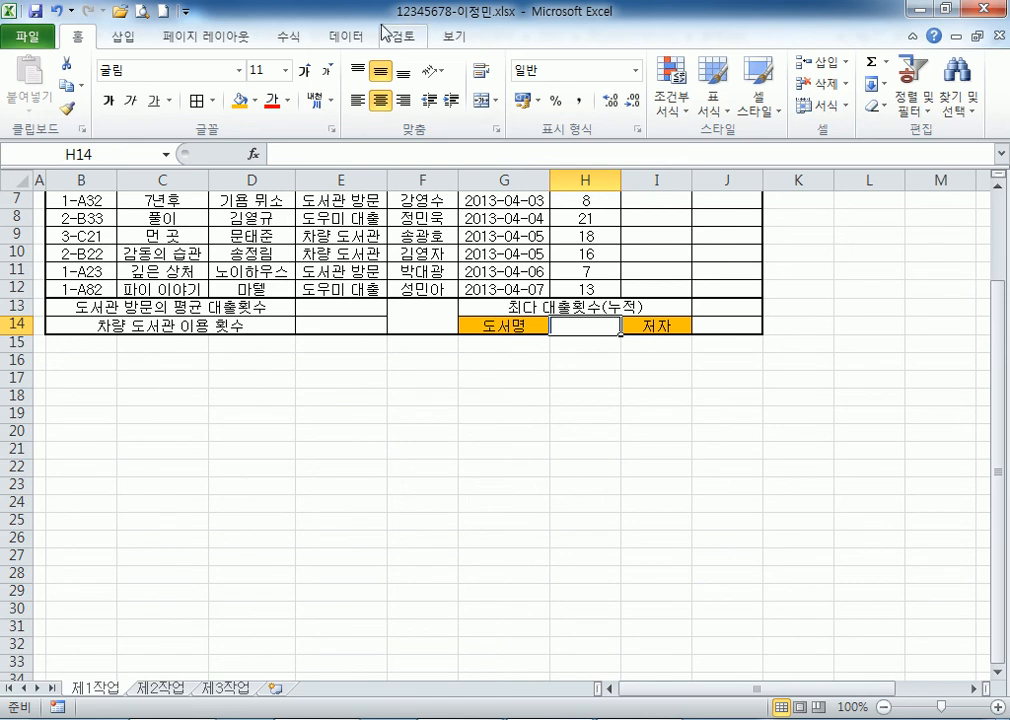
Give H14 a list validation sourced from titles C5:C12 and choose 여울물 소리.
click(345, 38)
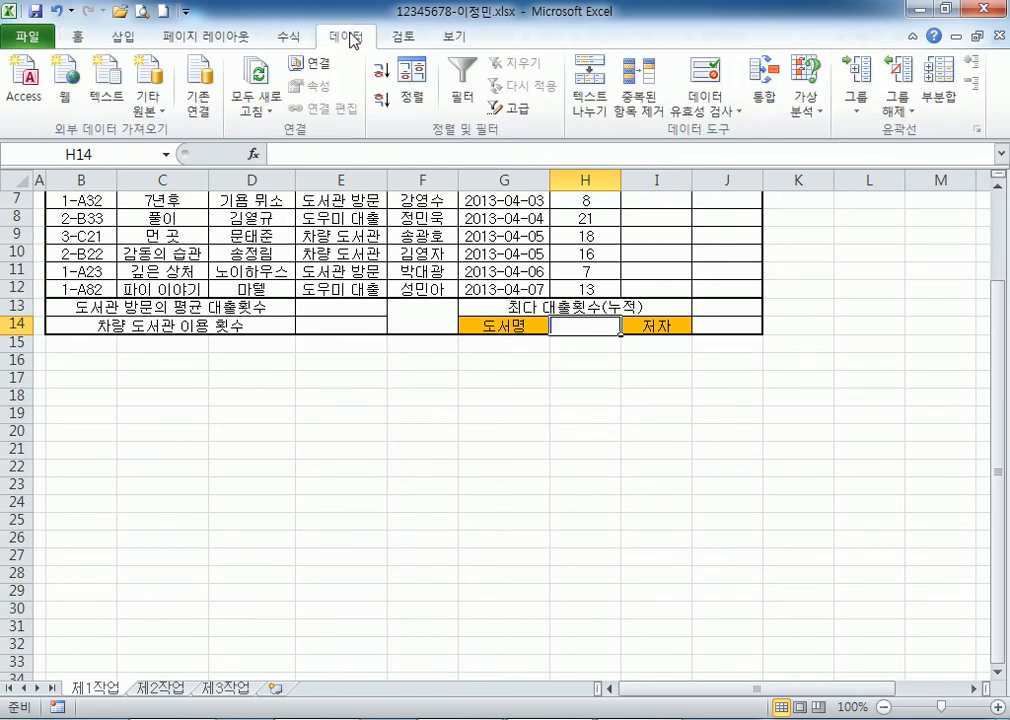
click(712, 82)
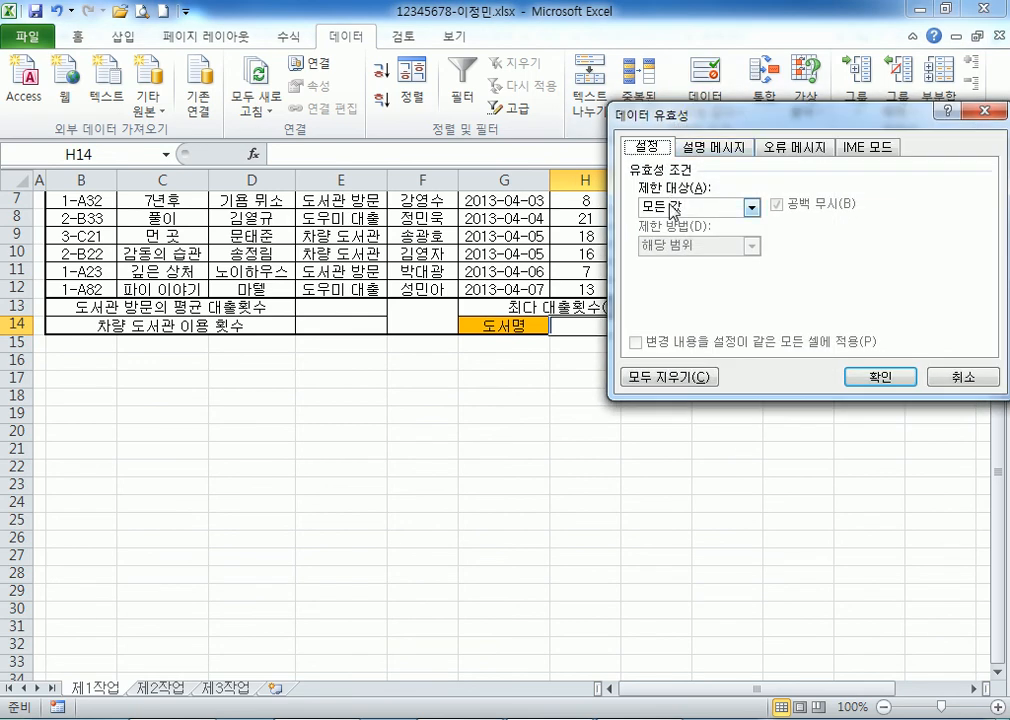
click(672, 210)
click(677, 263)
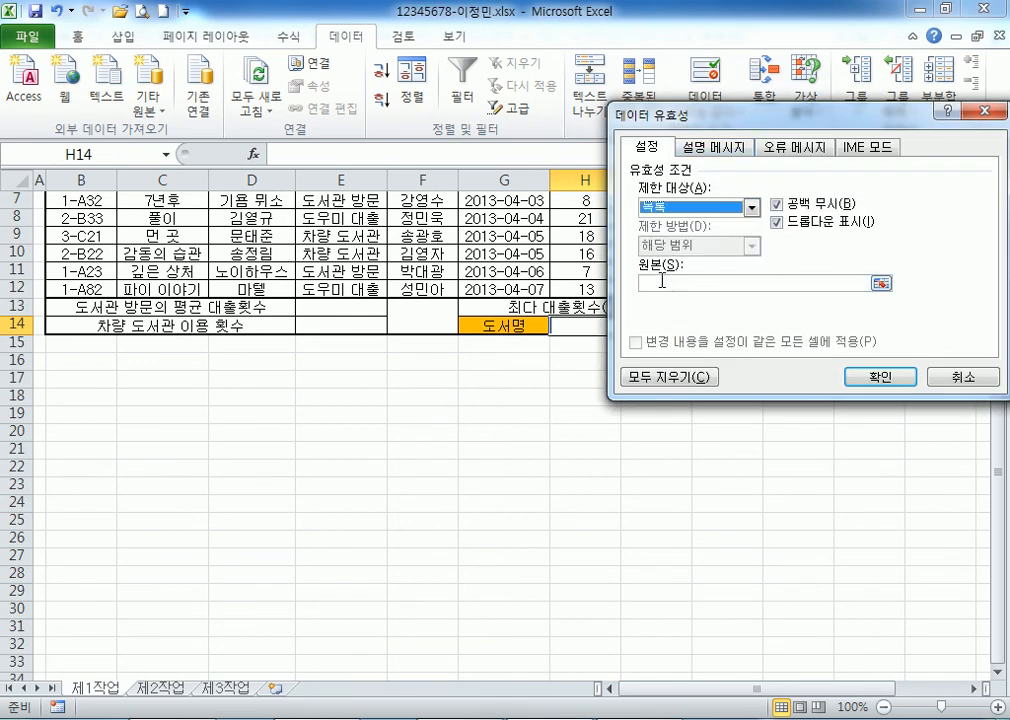
click(661, 281)
scroll(108, 343, up, 2)
click(162, 309)
drag(162, 309, 178, 438)
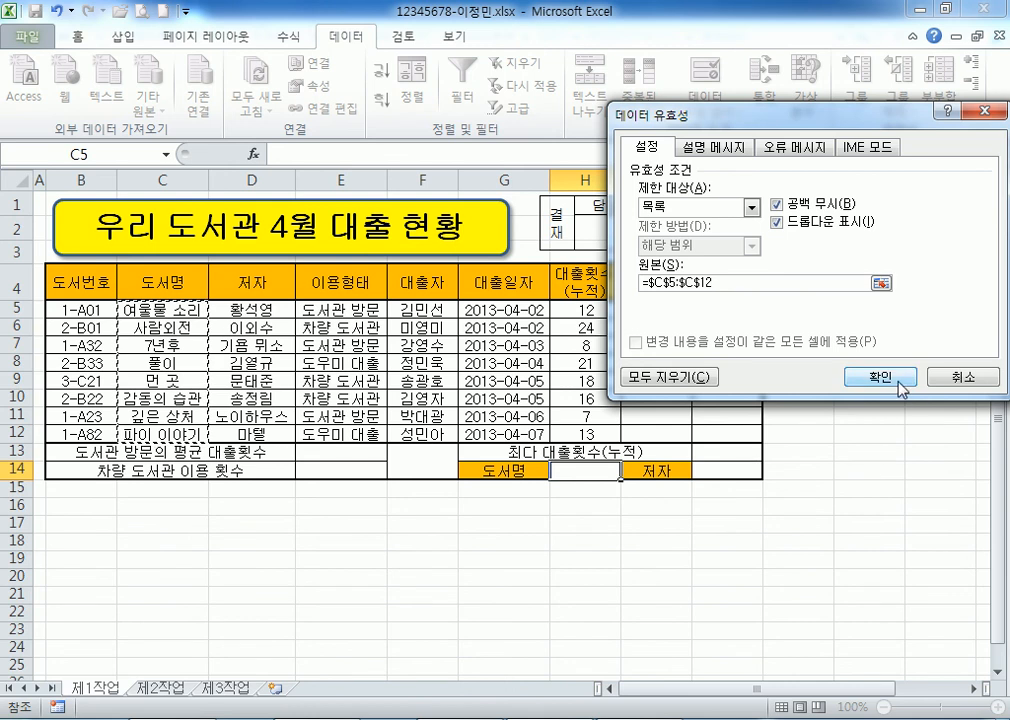
click(866, 379)
scroll(630, 480, down, 3)
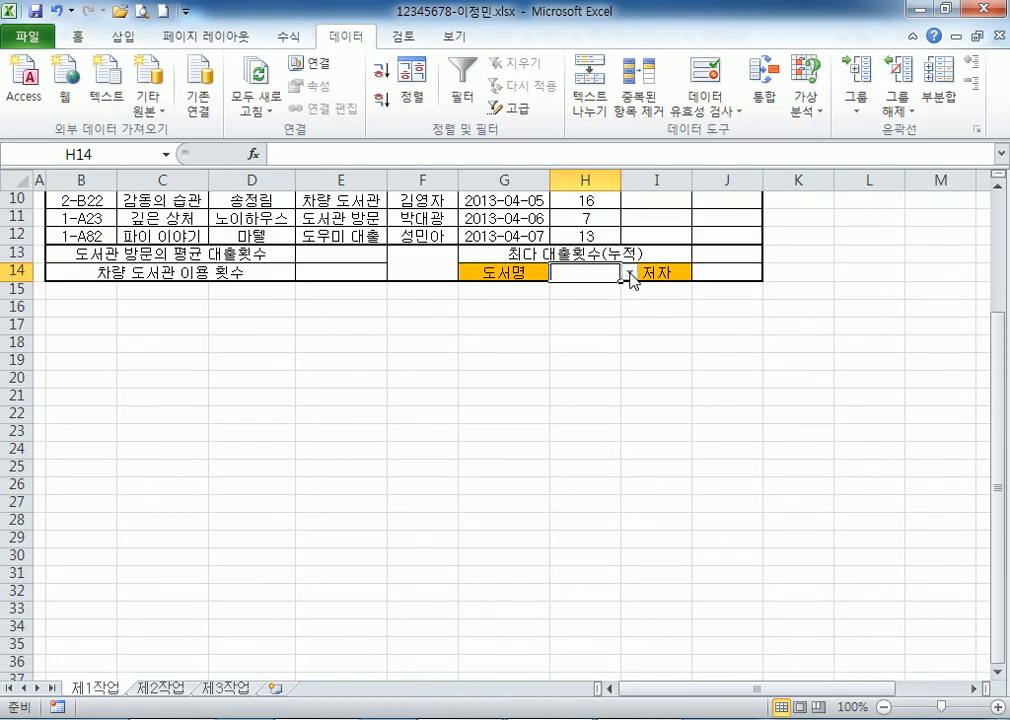
click(628, 273)
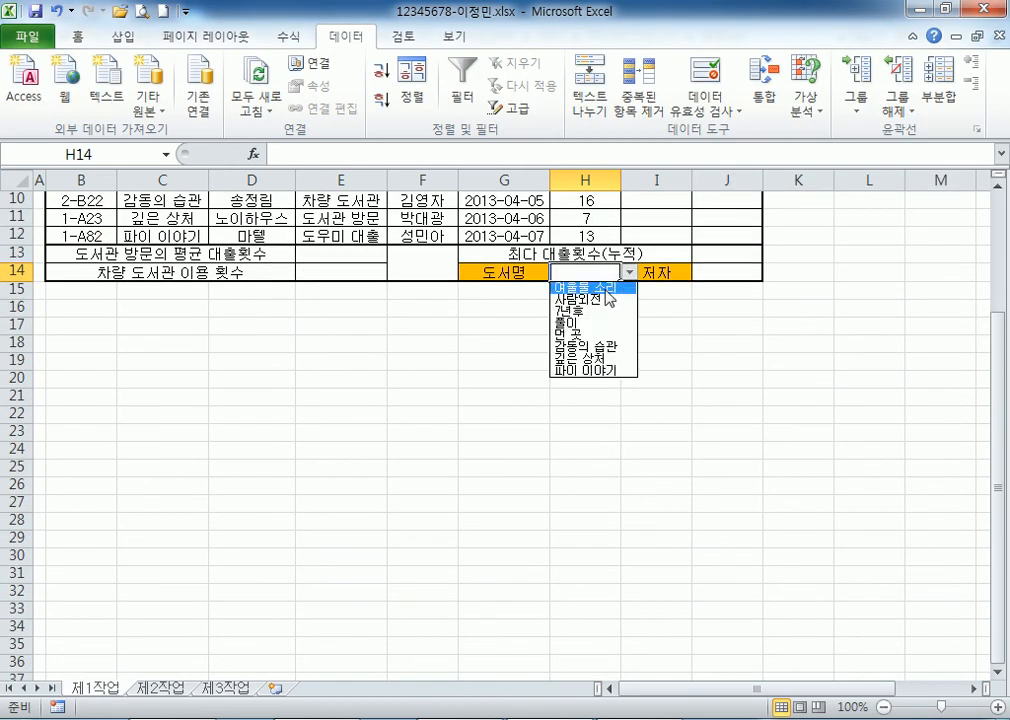
click(604, 289)
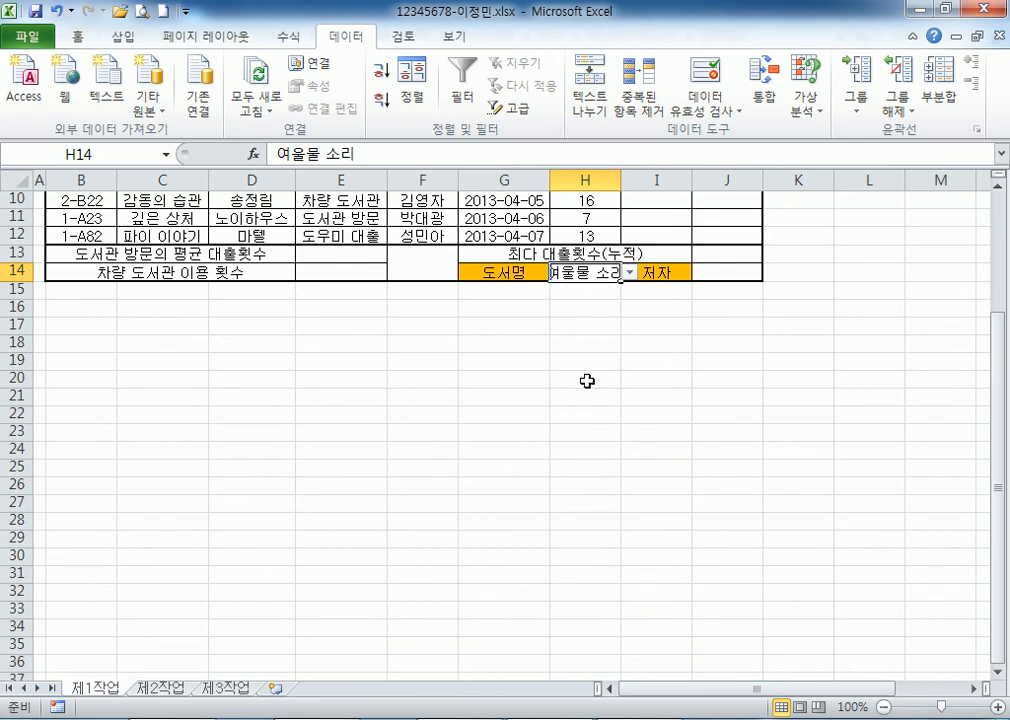
Widen column H, clear H14, and reset its validation to Any value.
double_click(620, 179)
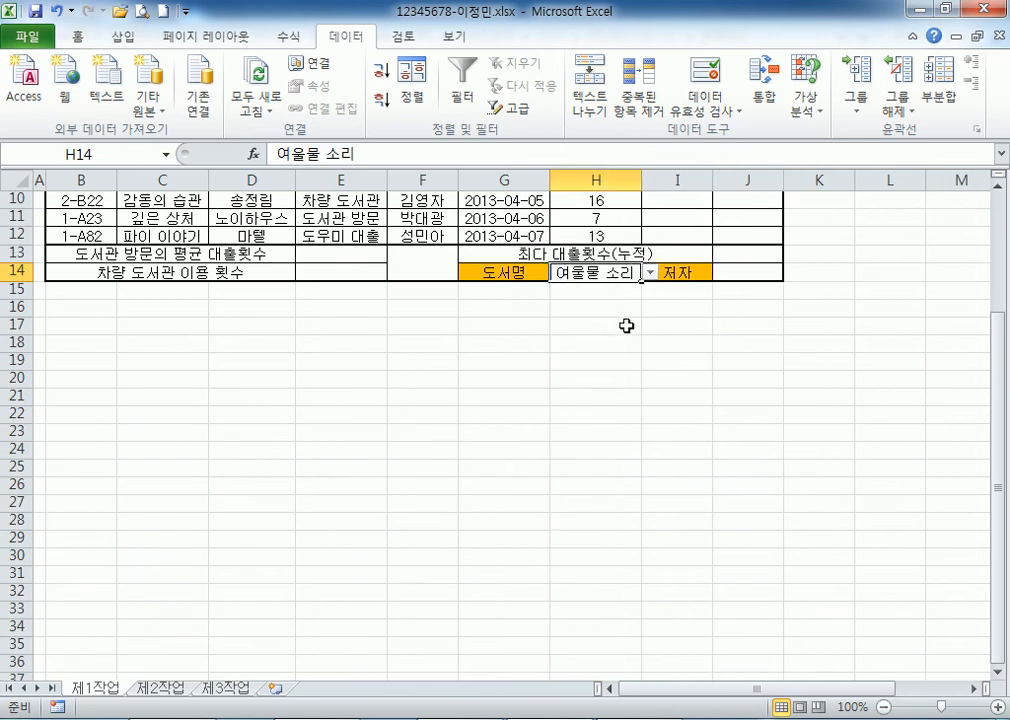
scroll(618, 333, up, 3)
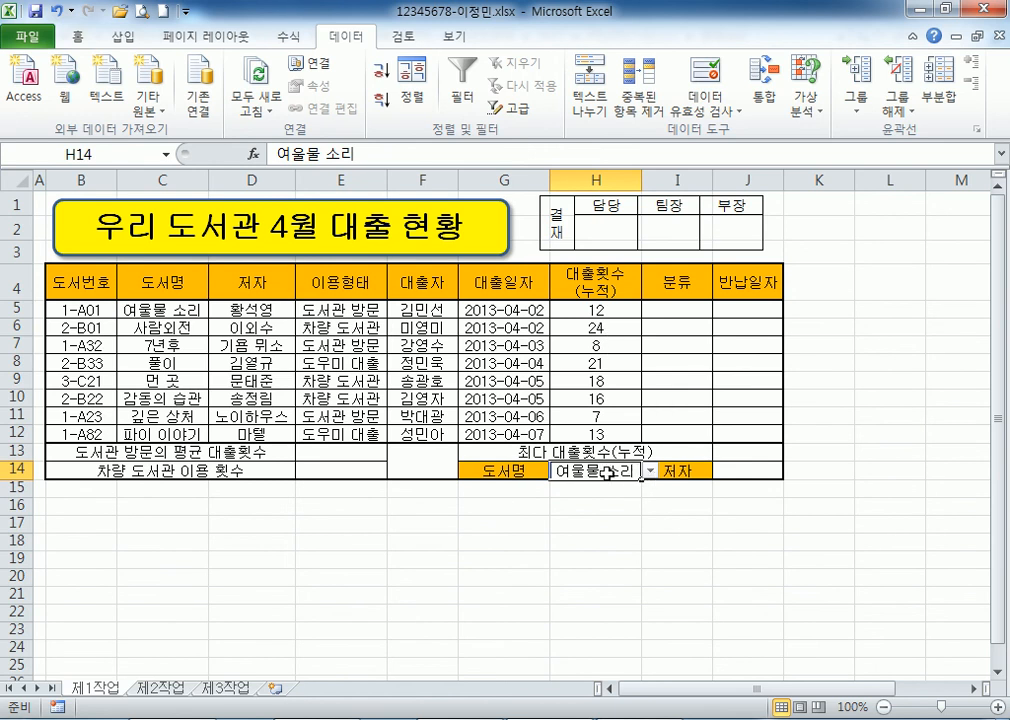
key(Delete)
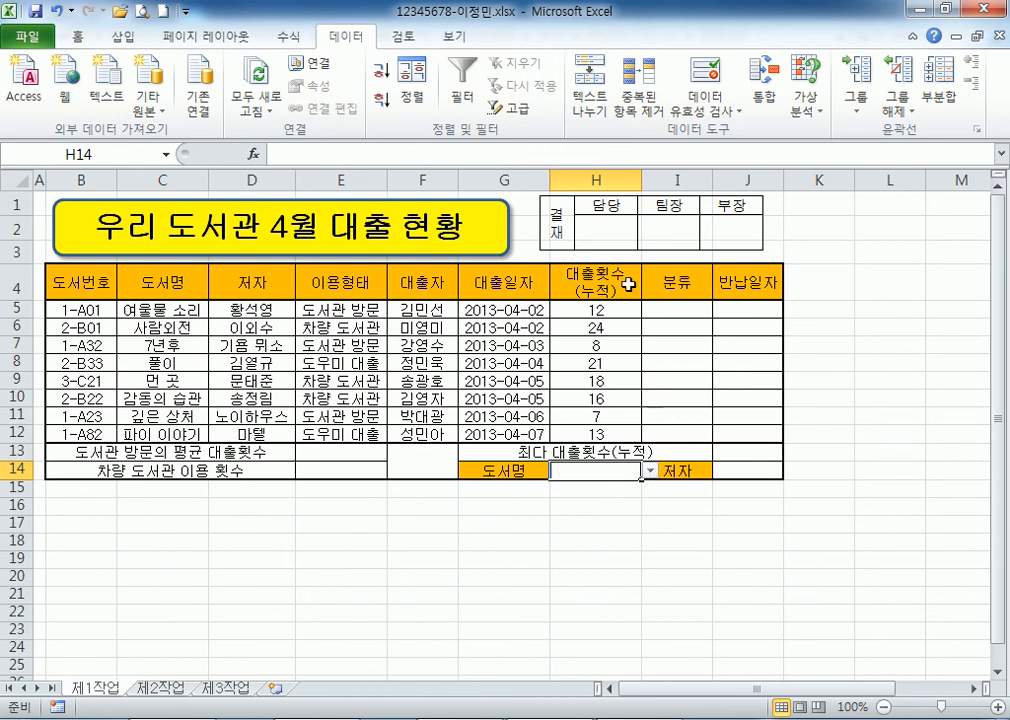
click(705, 78)
click(688, 207)
click(660, 222)
key(Return)
Review the book title range in column C and reselect cell H14.
scroll(584, 341, down, 3)
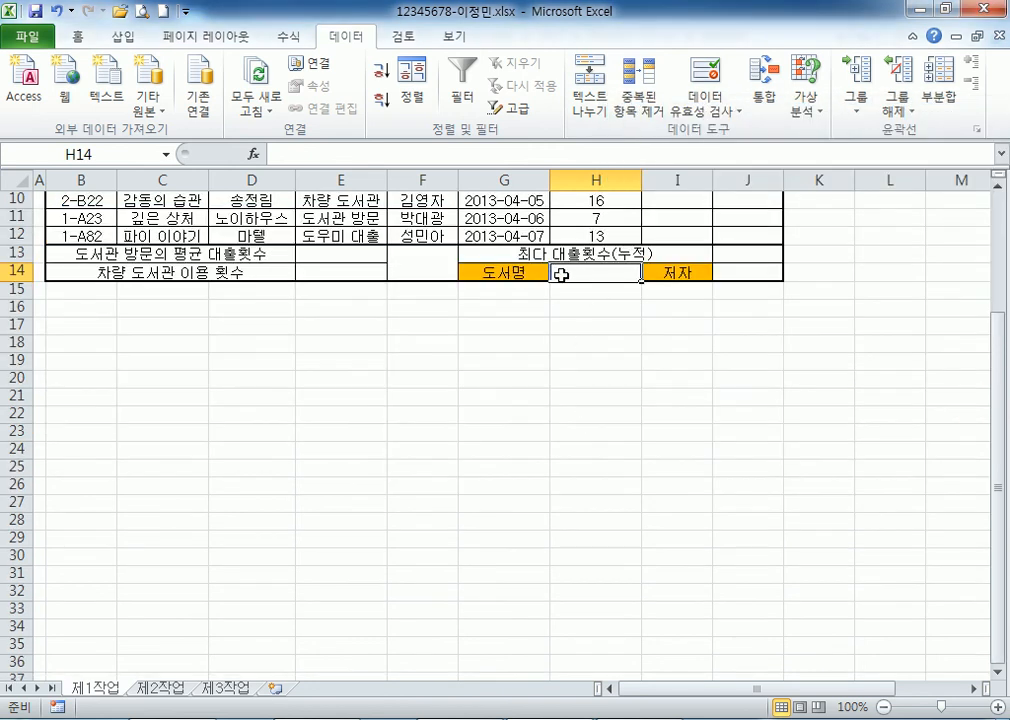
scroll(575, 278, up, 3)
drag(163, 310, 160, 418)
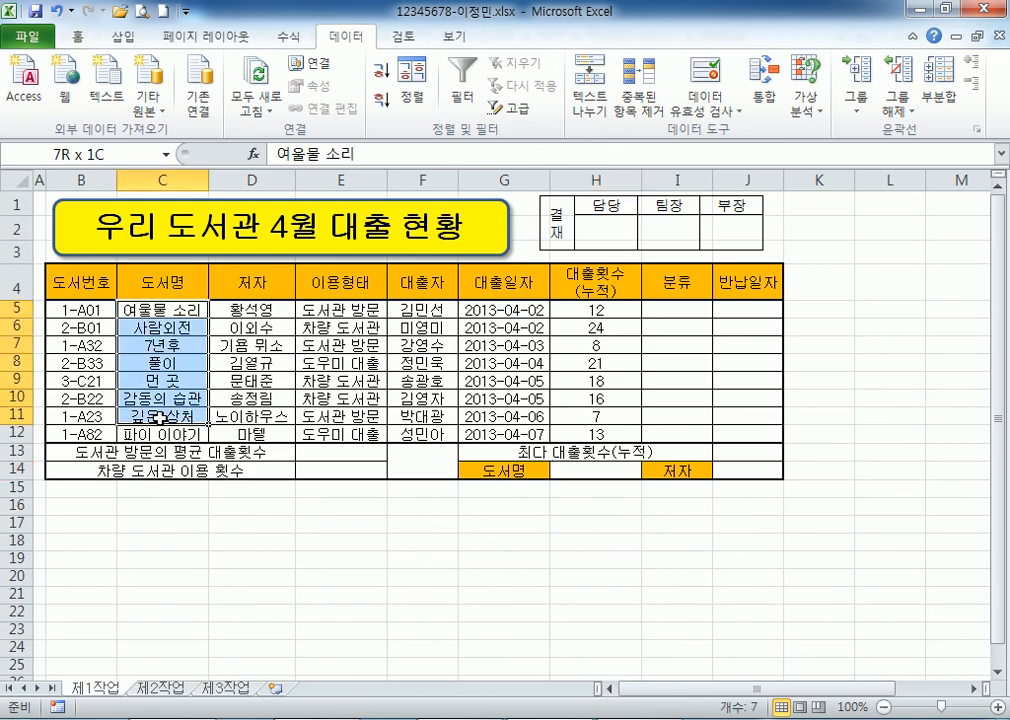
click(582, 471)
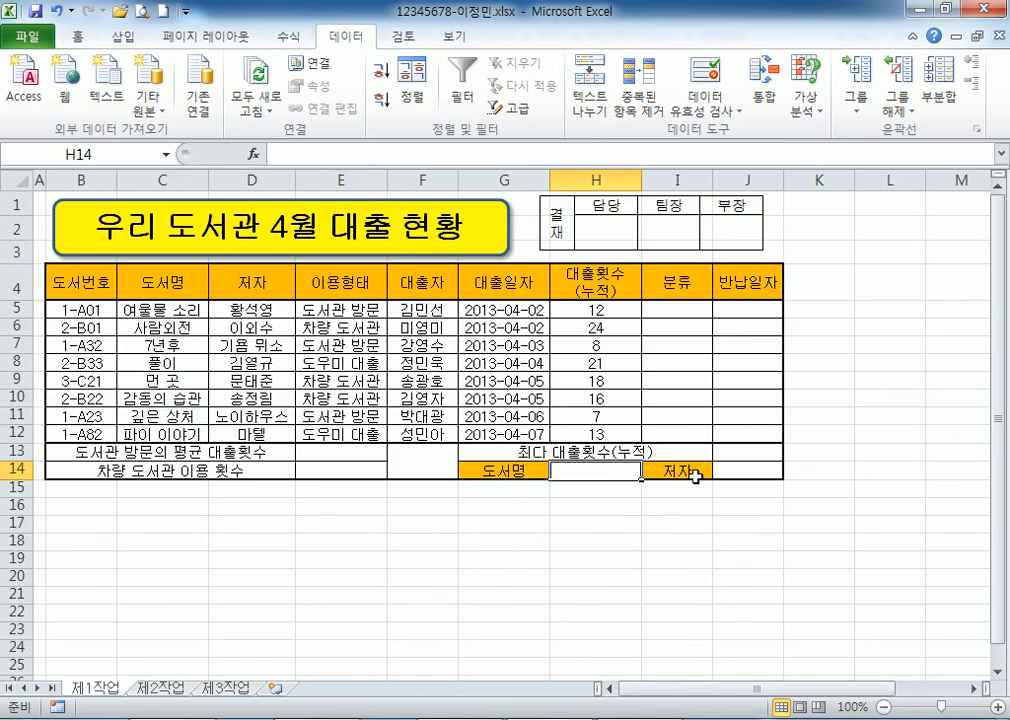
drag(162, 310, 162, 382)
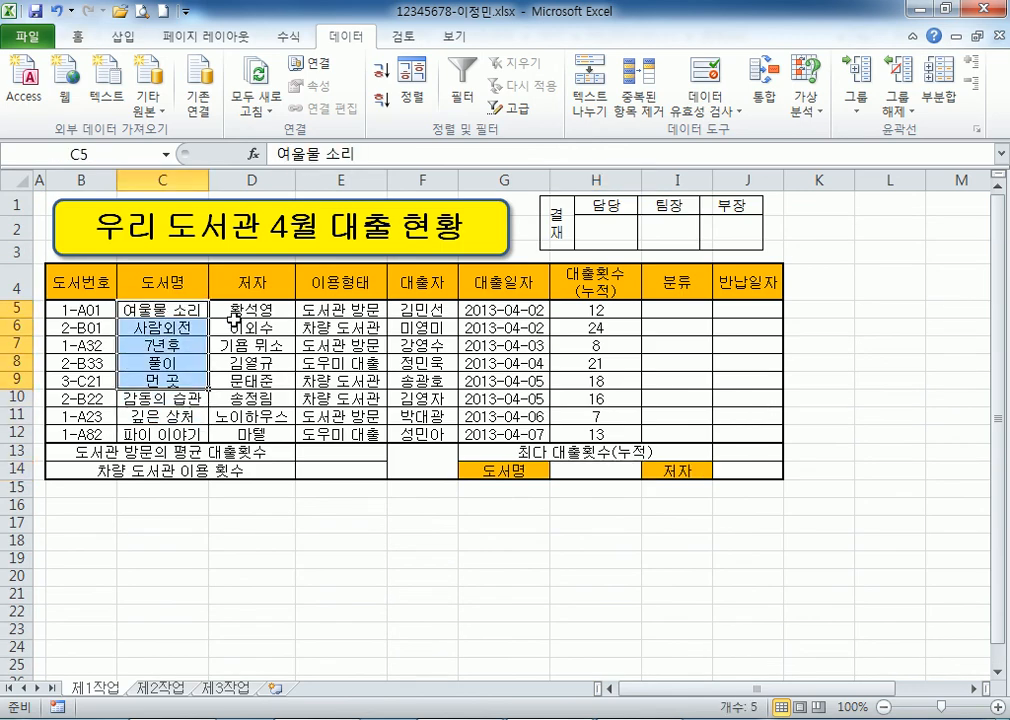
click(742, 470)
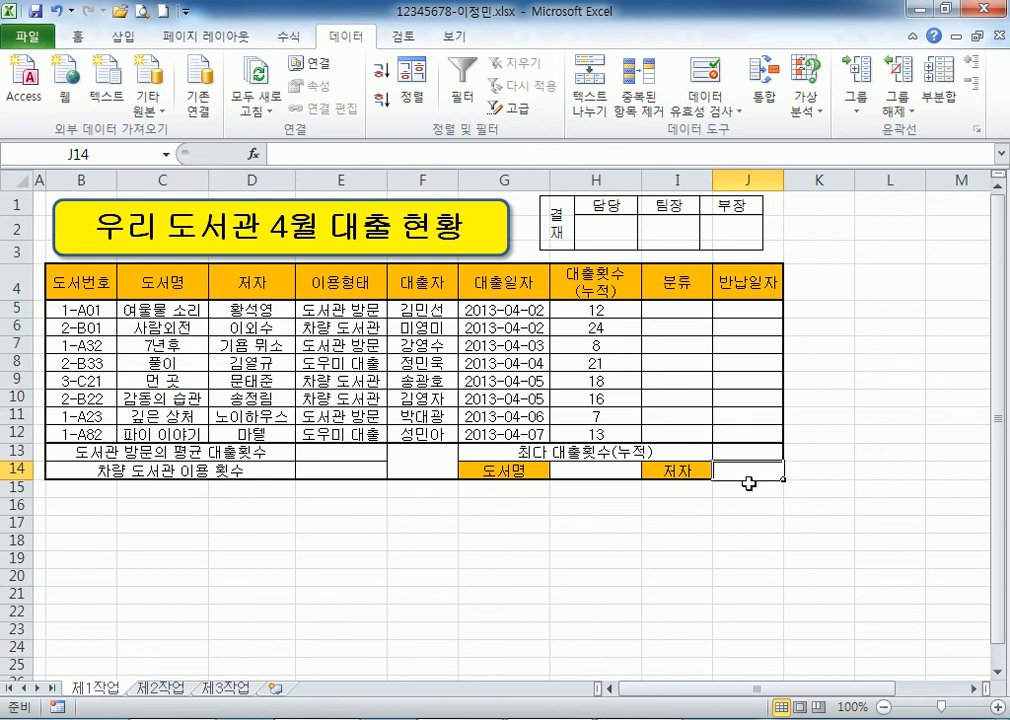
scroll(748, 483, down, 2)
click(604, 323)
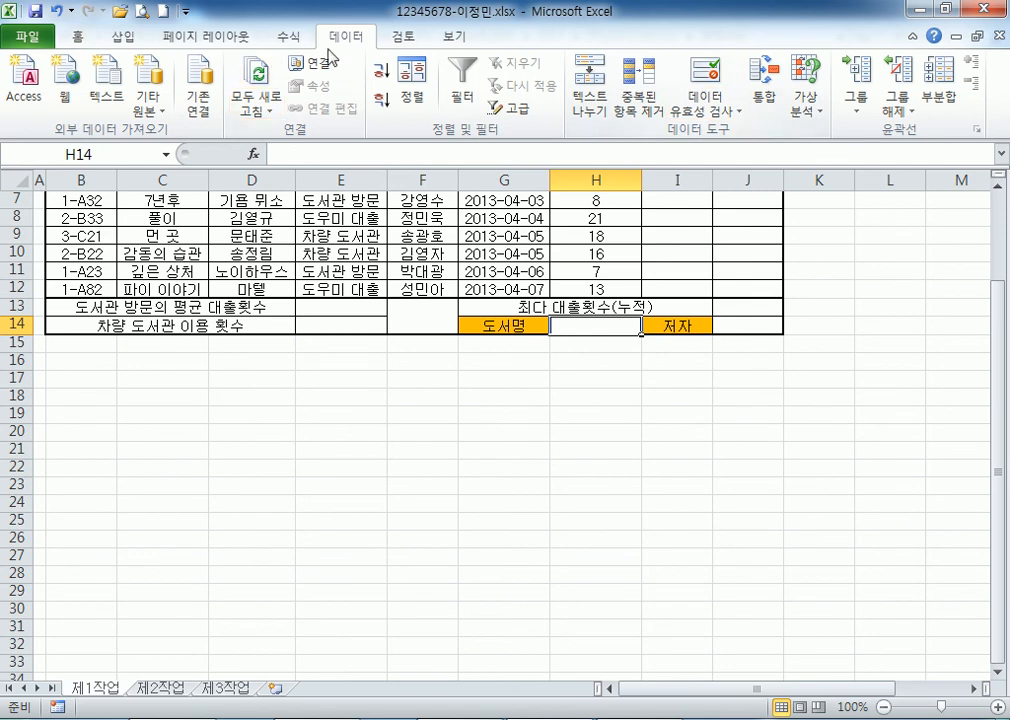
Set H14's data validation to a List with source C5:C12.
click(705, 75)
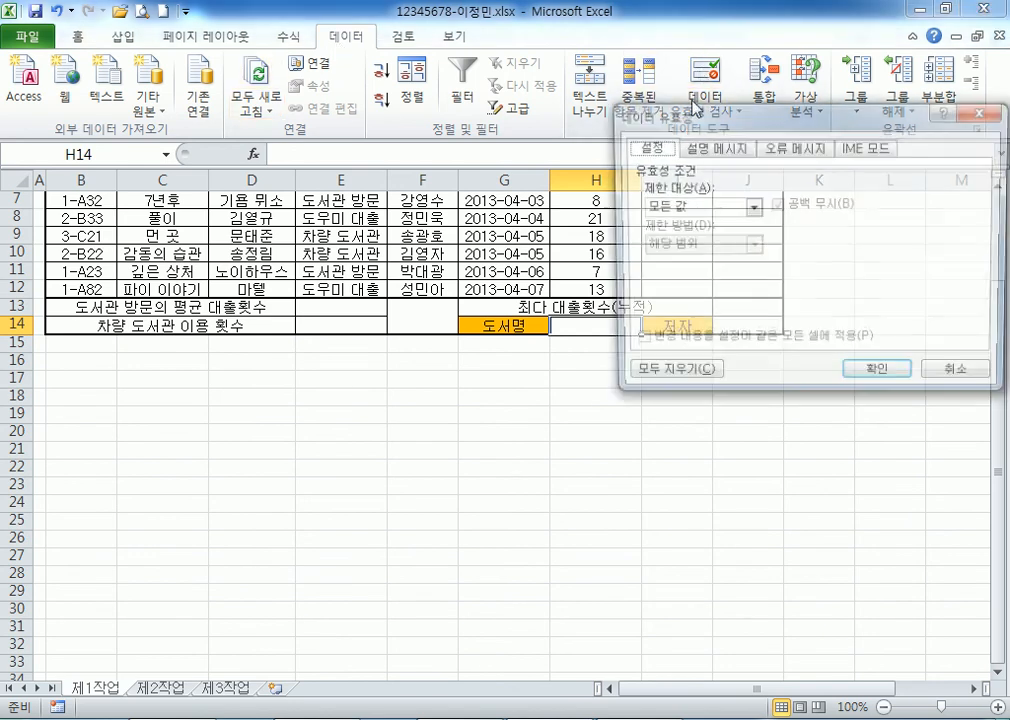
click(655, 207)
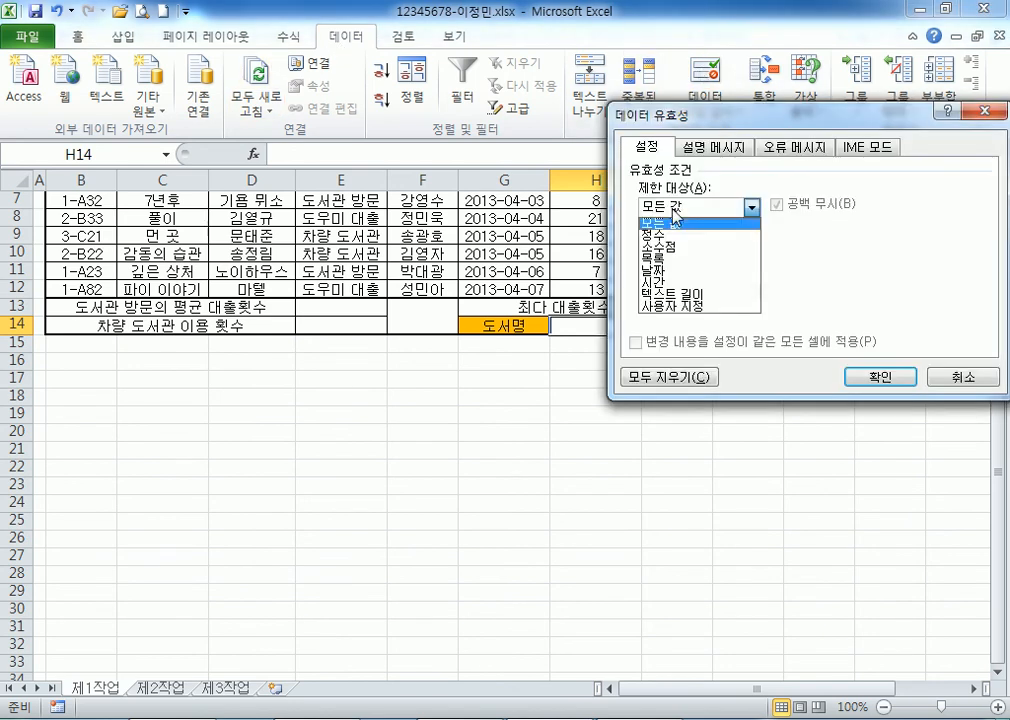
click(678, 261)
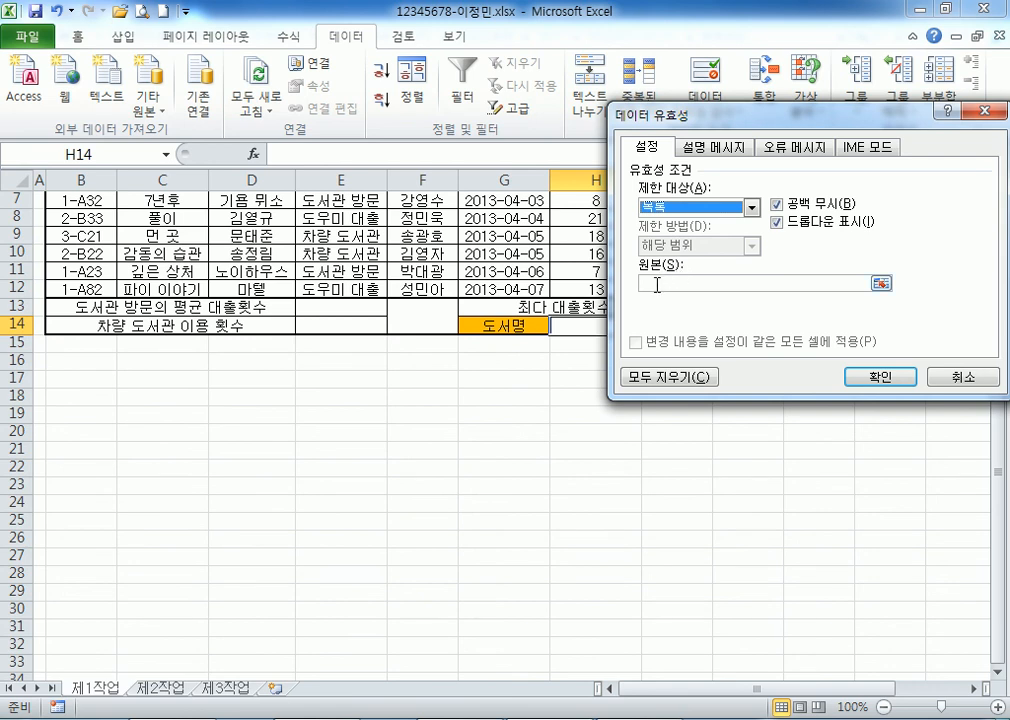
click(656, 285)
scroll(280, 300, up, 2)
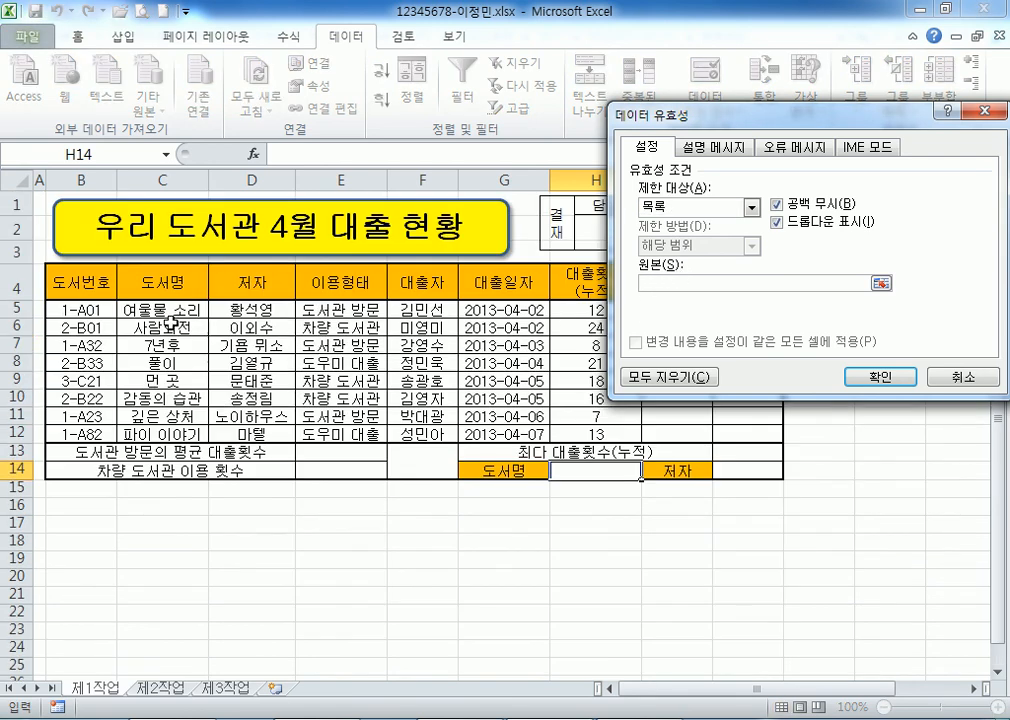
drag(143, 310, 161, 434)
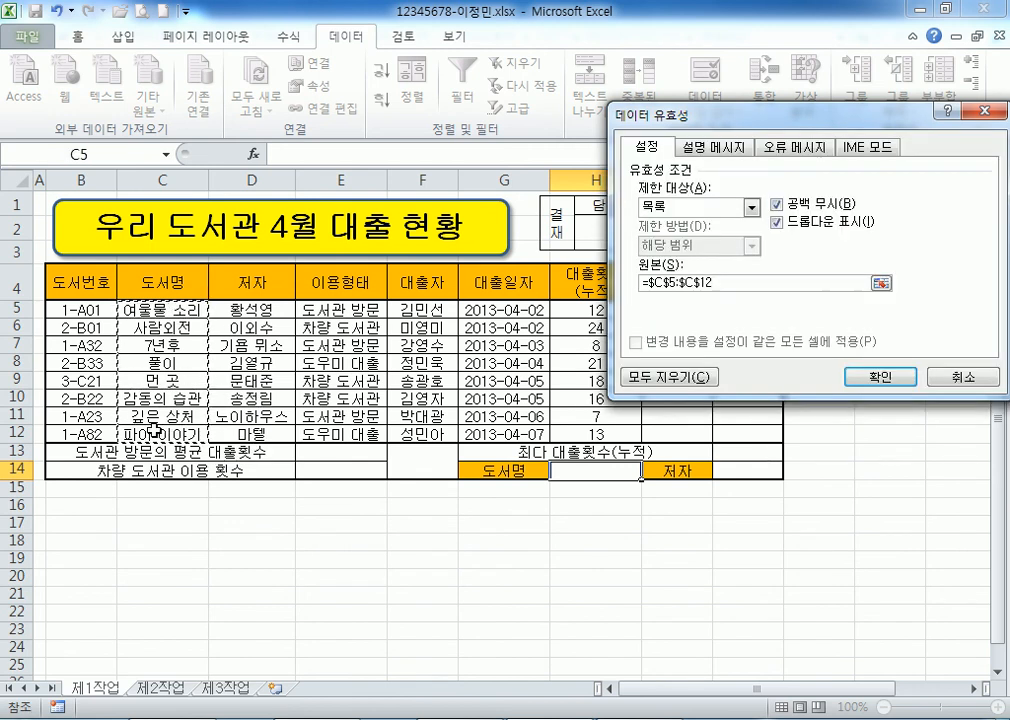
click(878, 378)
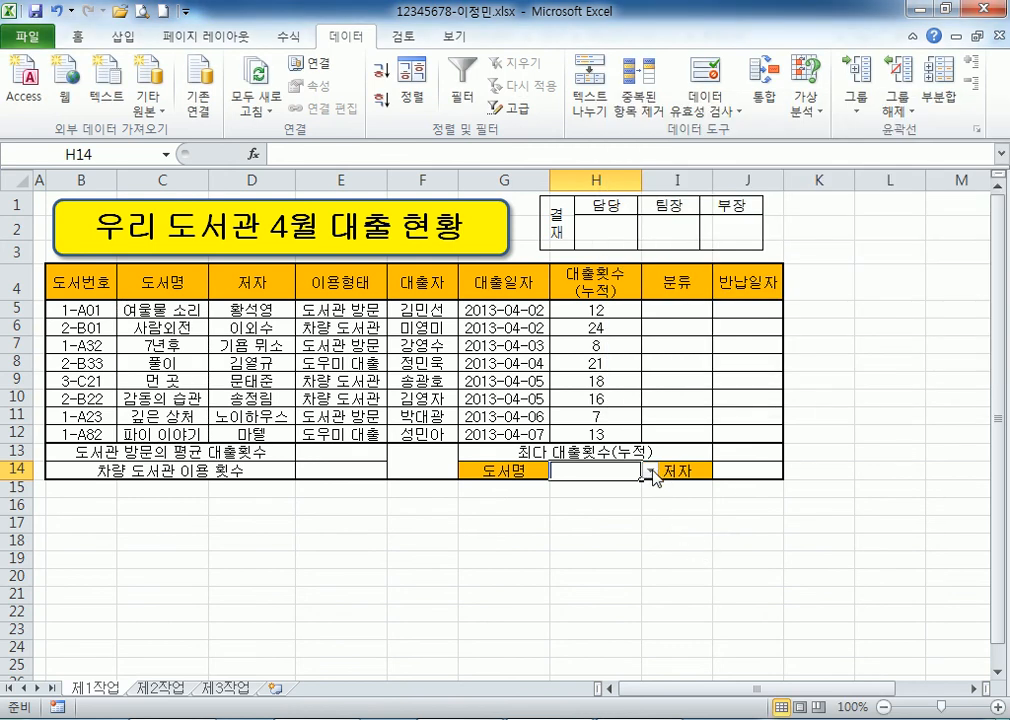
Choose 여울물 소리 from H14's book title dropdown.
click(626, 493)
click(610, 475)
click(649, 470)
click(619, 487)
click(649, 470)
click(595, 508)
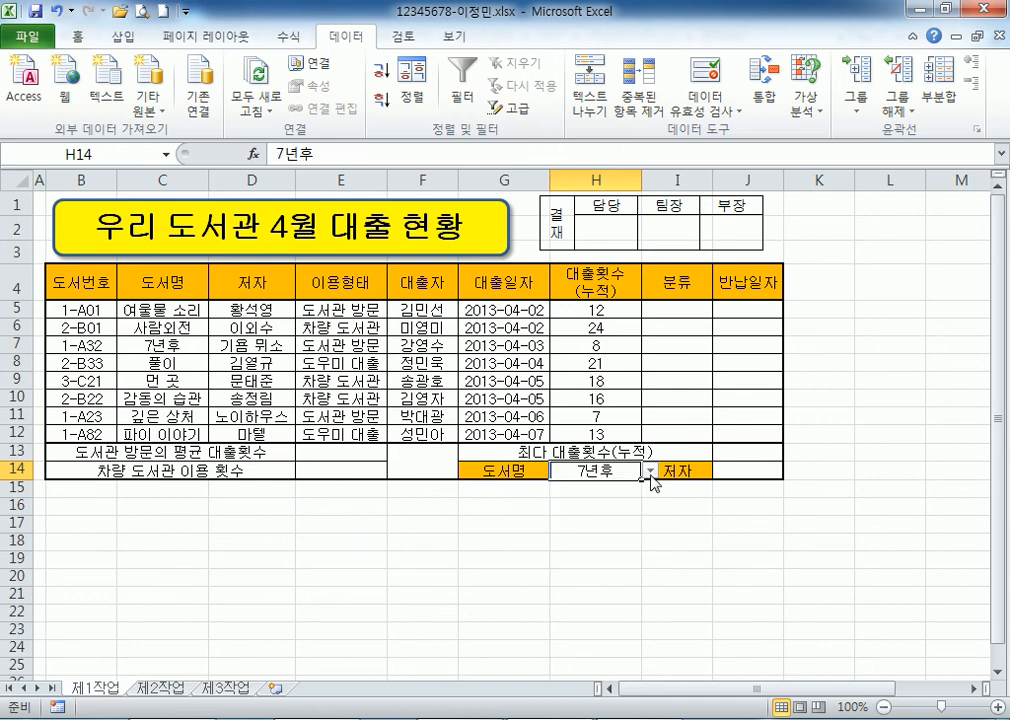
click(649, 470)
click(619, 487)
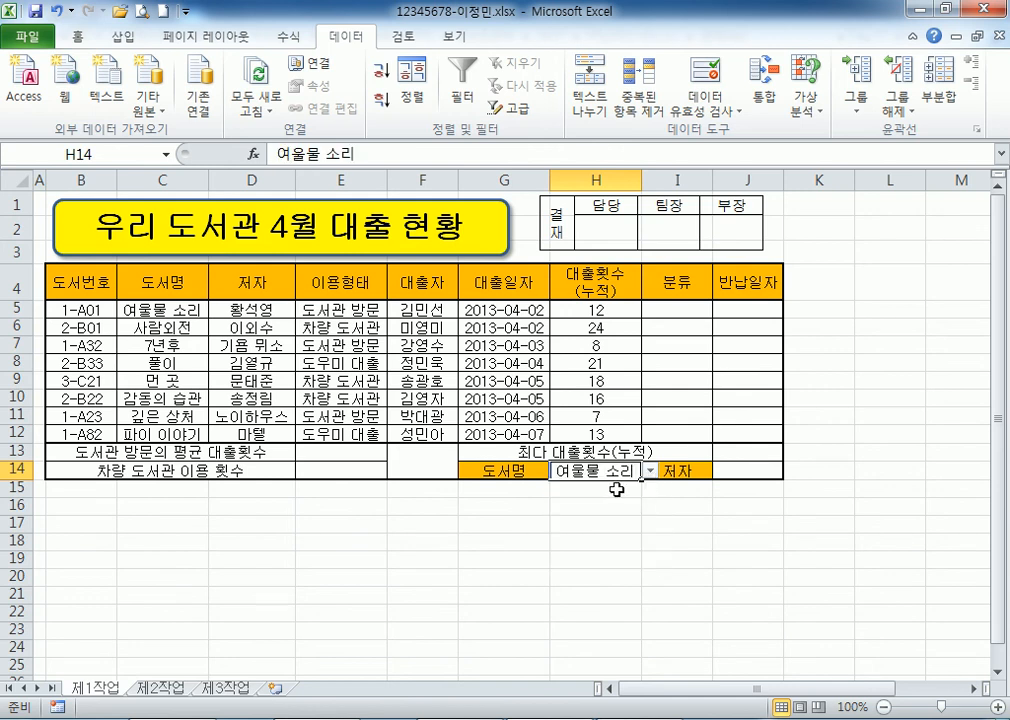
click(758, 469)
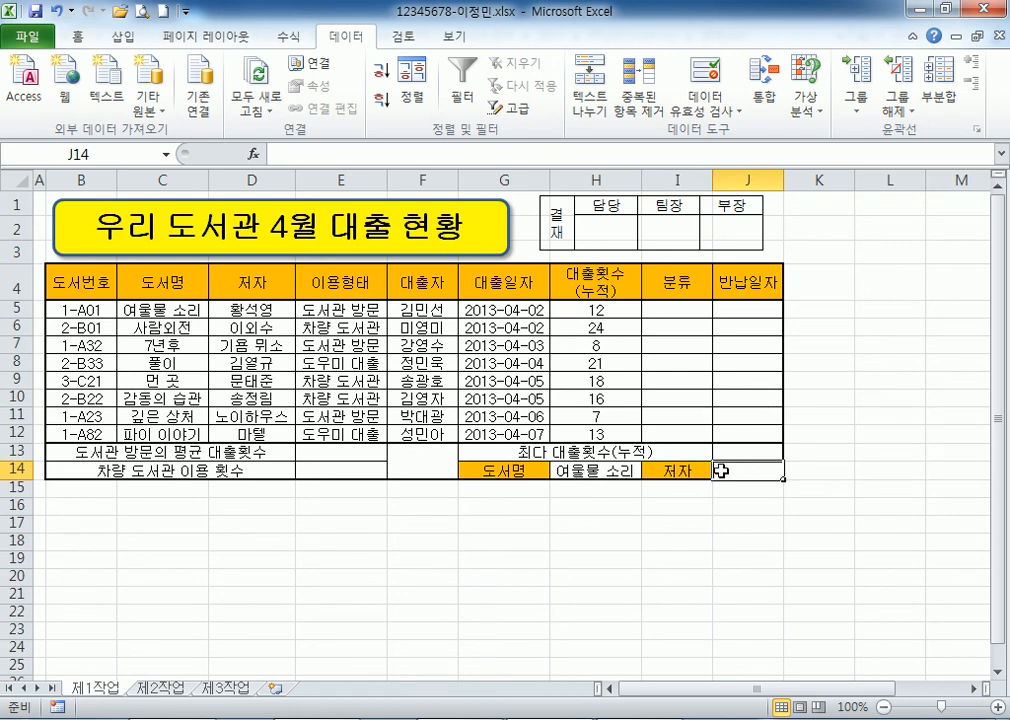
Check the titles and authors in C5:D9, then select the loan counts H5:H12.
click(187, 314)
click(262, 314)
click(178, 380)
click(245, 380)
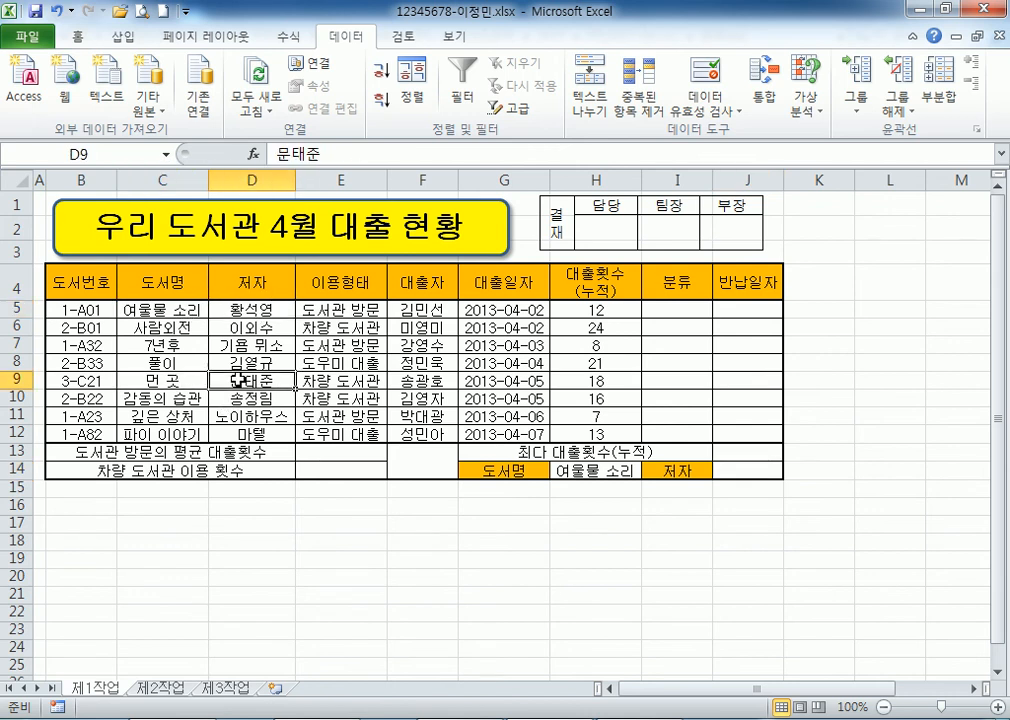
click(773, 473)
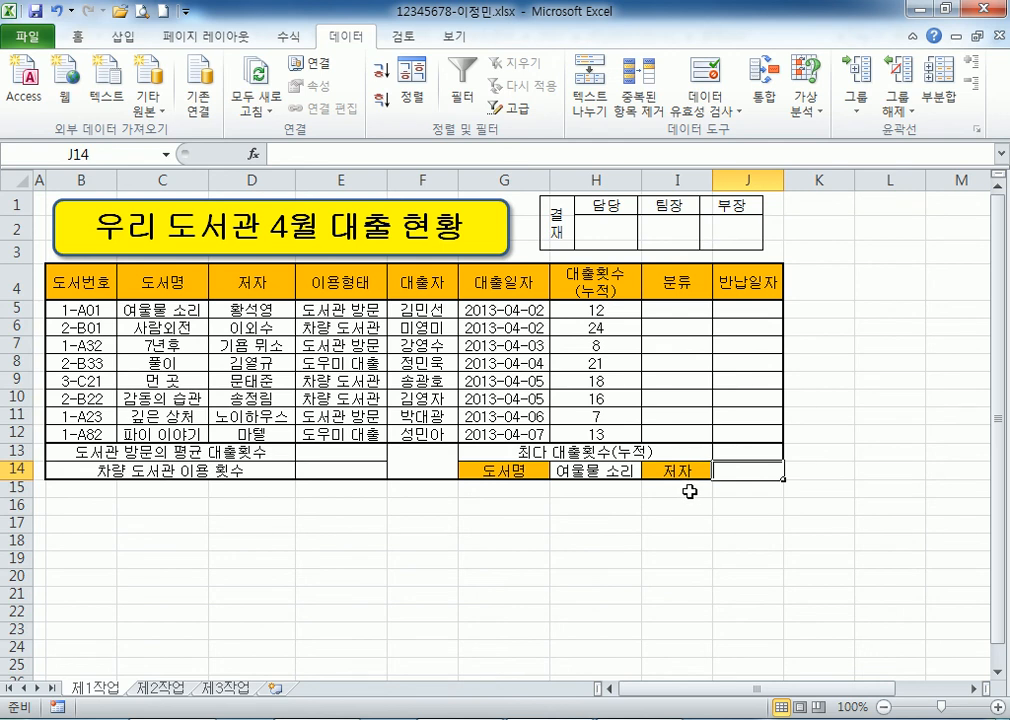
drag(595, 310, 595, 437)
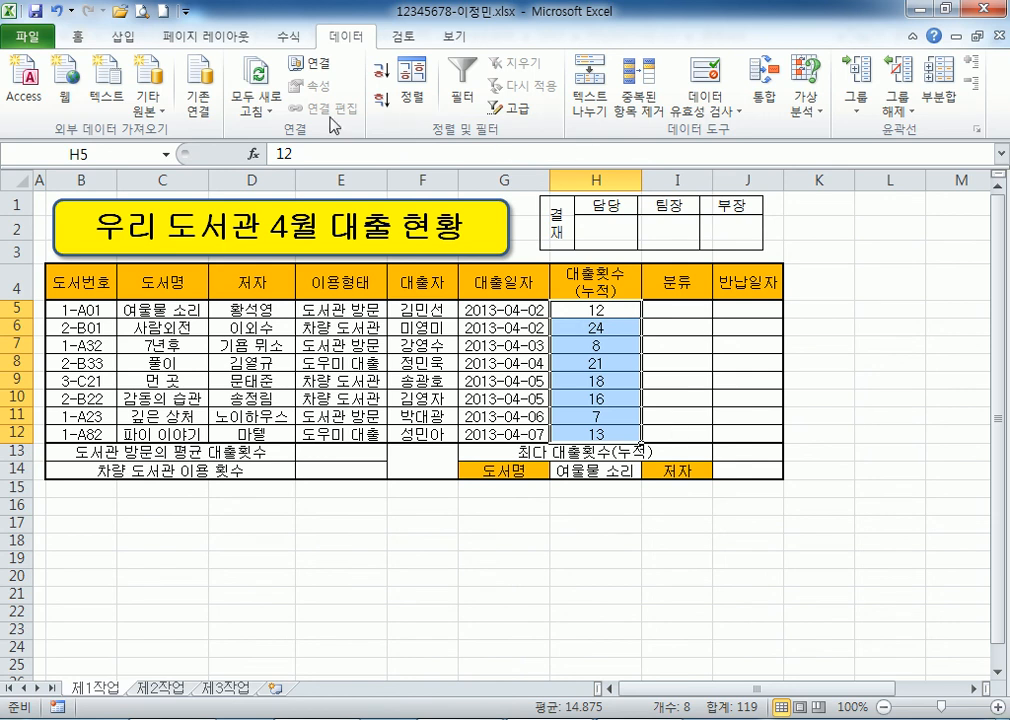
Right-align the loan counts in H5:H12.
click(77, 37)
click(403, 100)
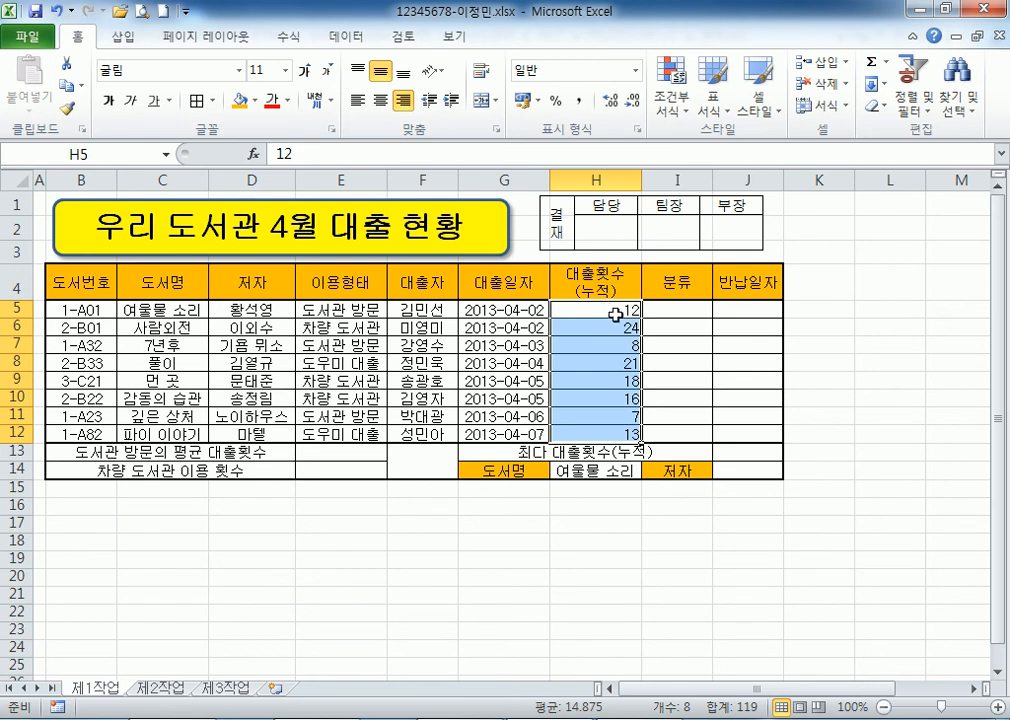
click(380, 100)
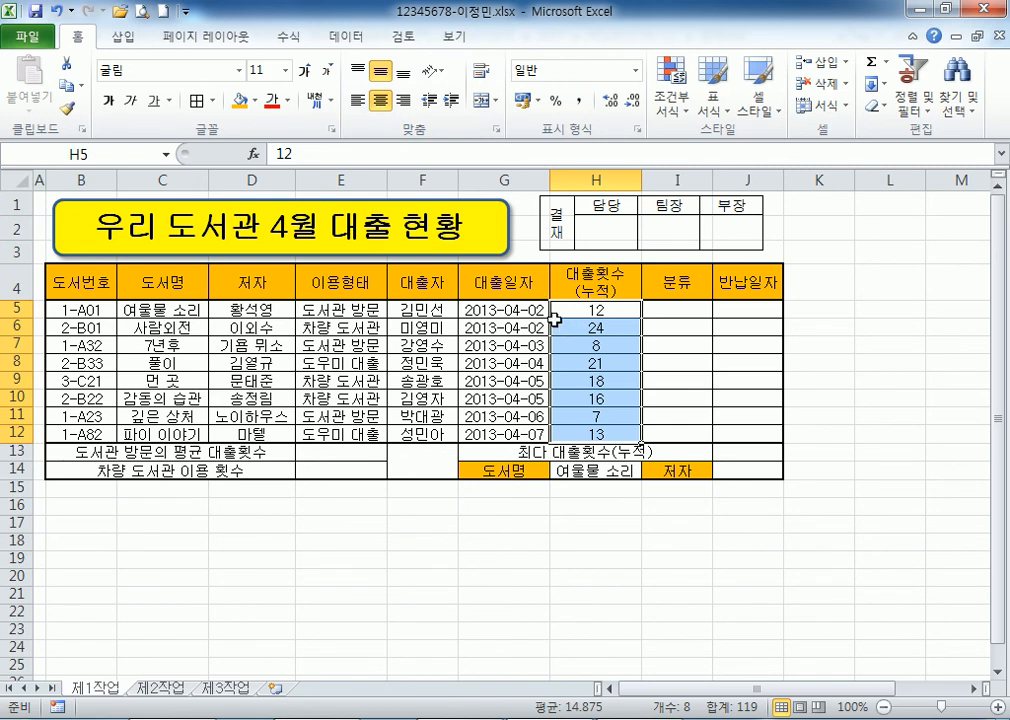
click(405, 100)
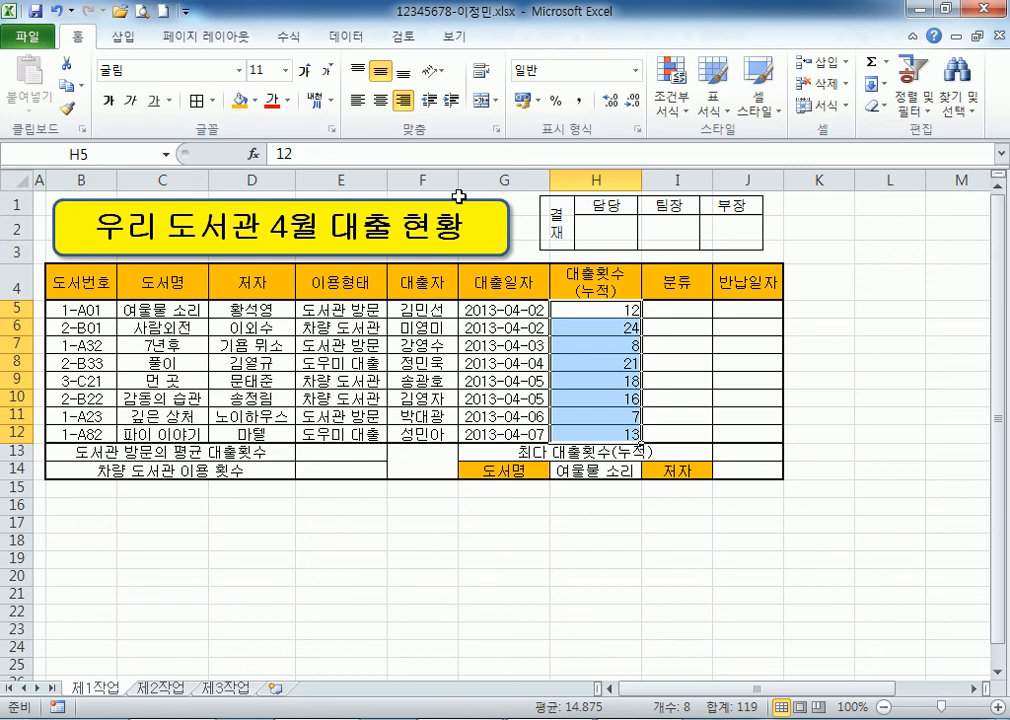
Apply custom number format G/표준회 to the counts, then switch to Chrome.
key(ctrl+1)
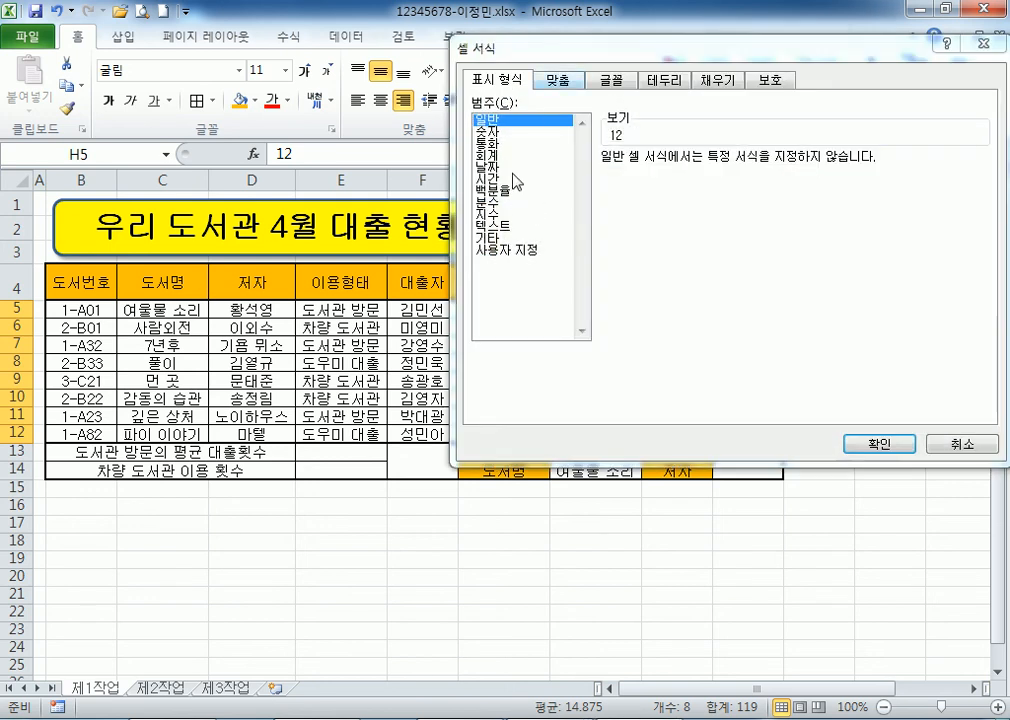
click(502, 252)
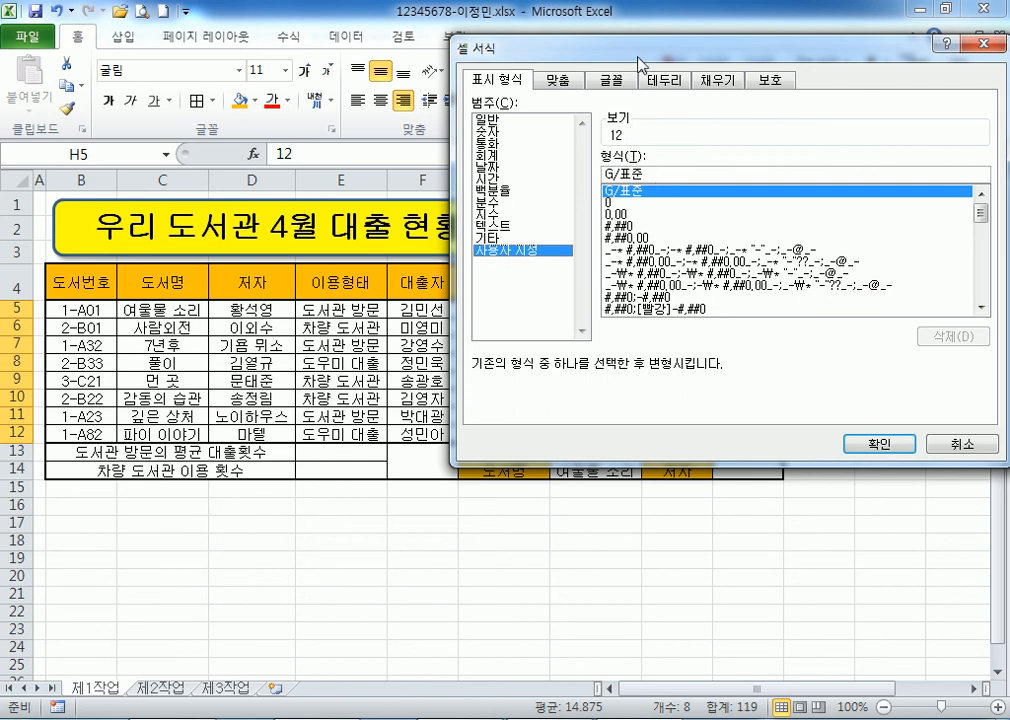
drag(505, 47, 480, 14)
click(638, 140)
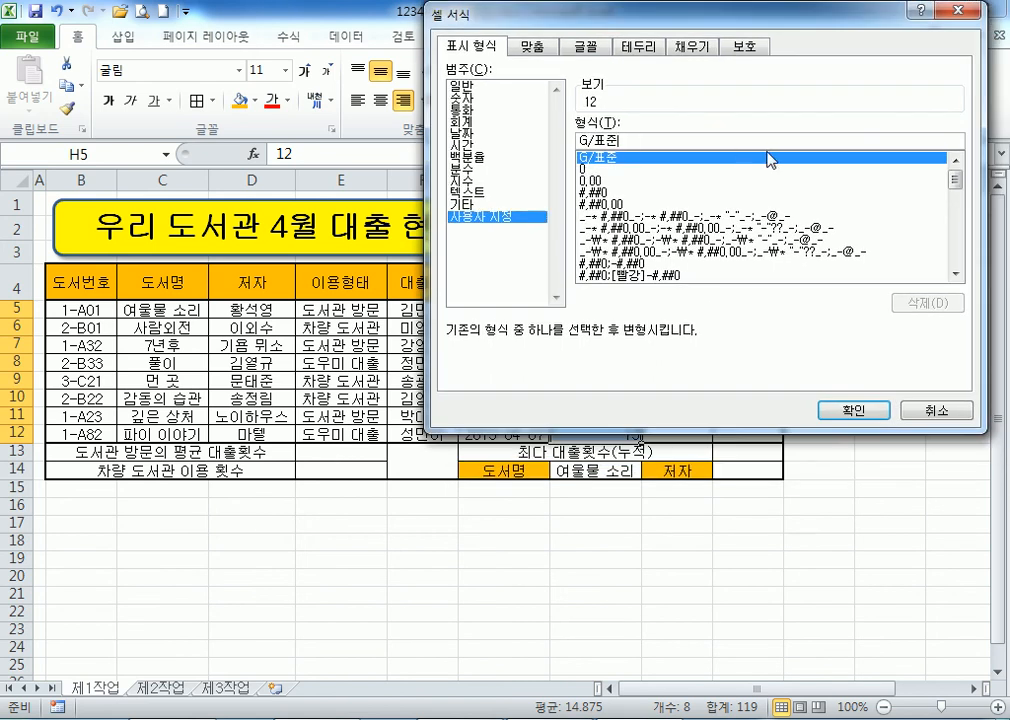
text(회)
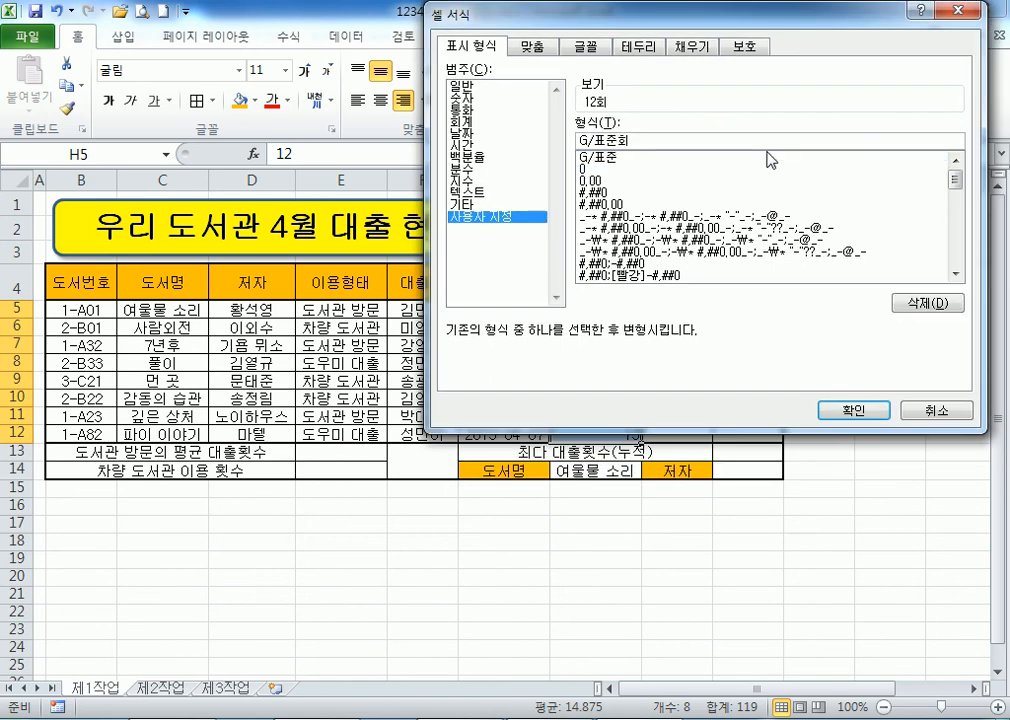
key(Return)
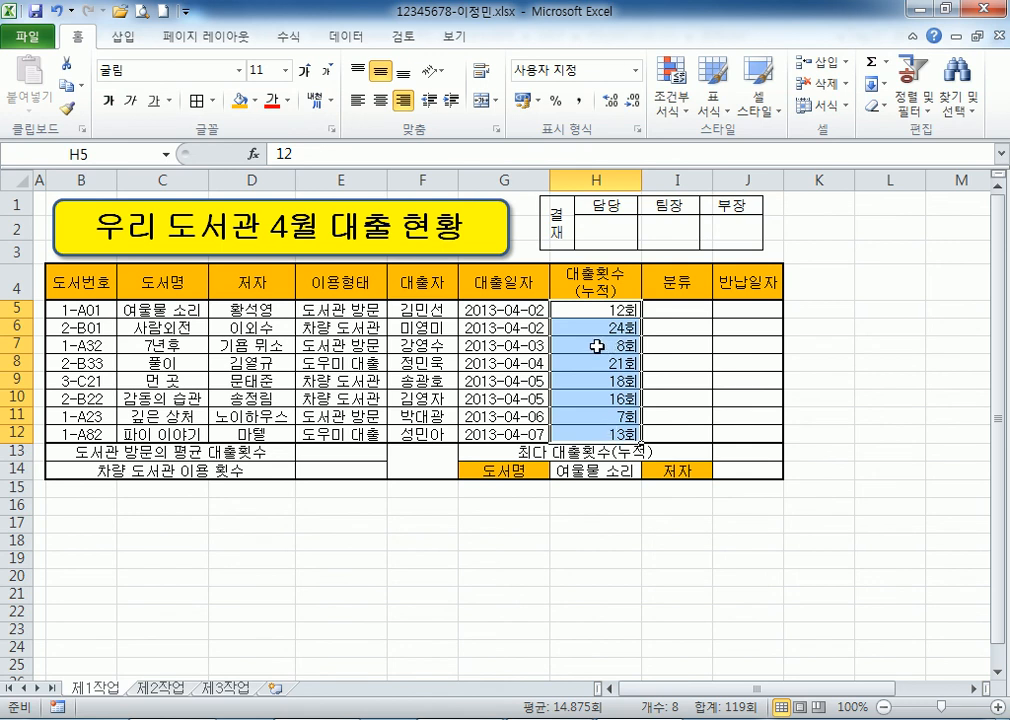
click(86, 505)
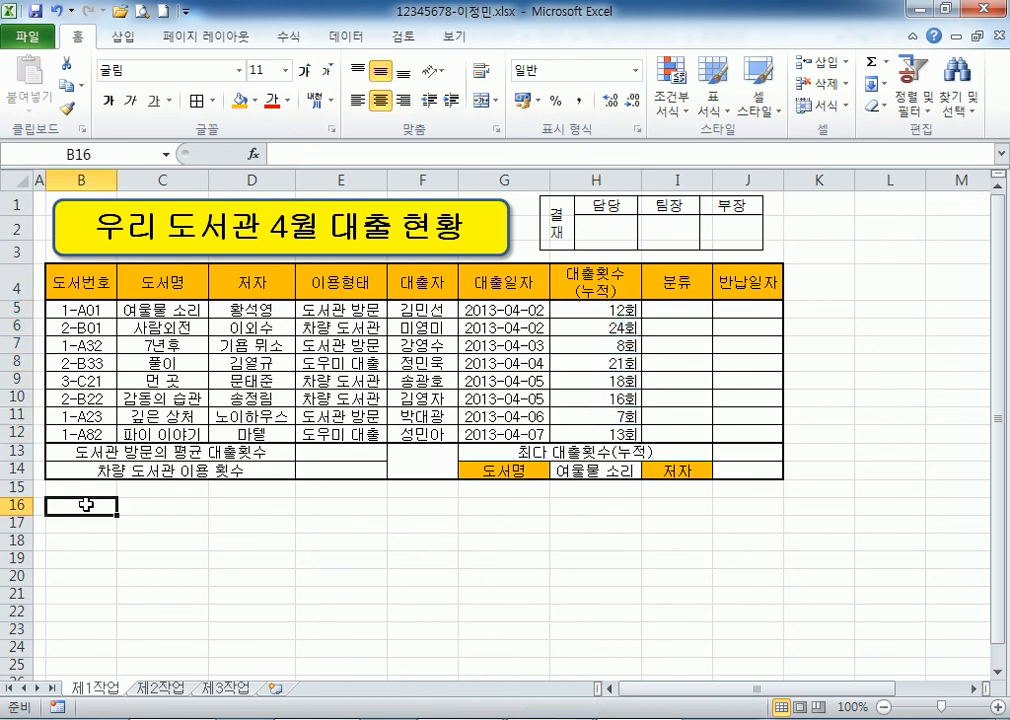
click(322, 719)
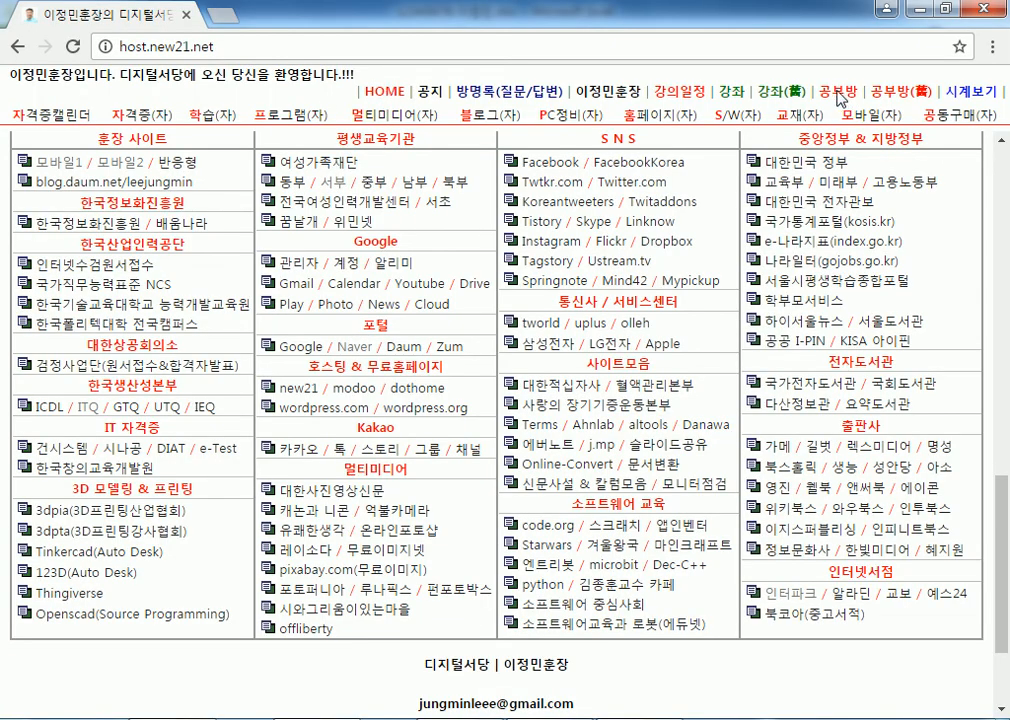
Browse the 공부방 study board in Chrome, then minimise it to return to Excel.
key(alt+Tab)
key(alt+Tab)
click(840, 97)
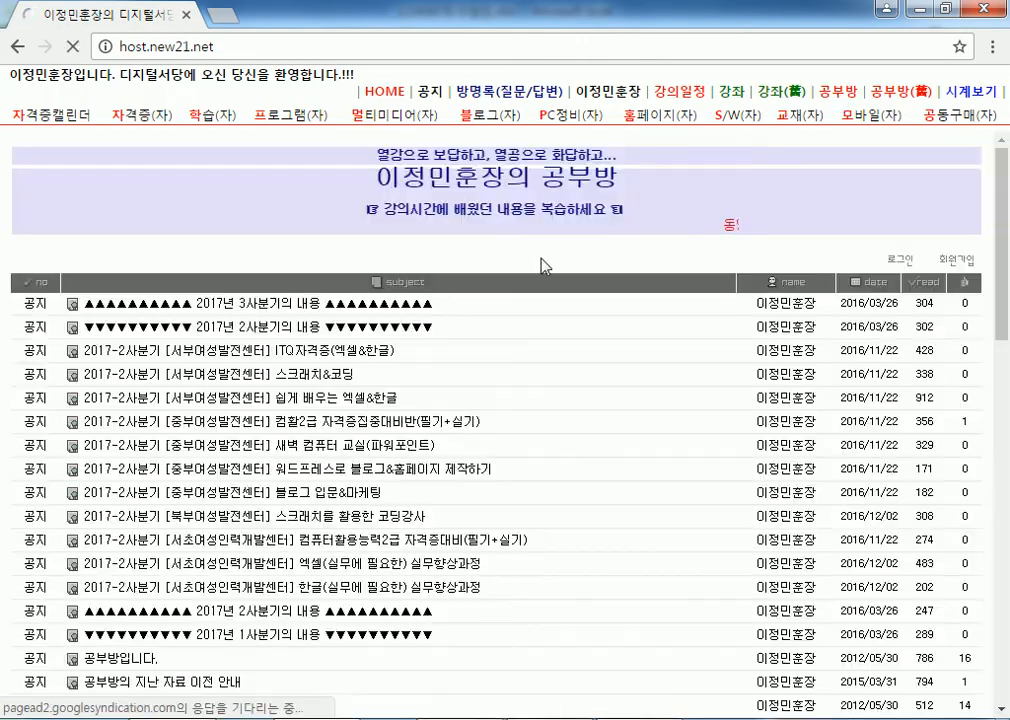
scroll(266, 372, down, 9)
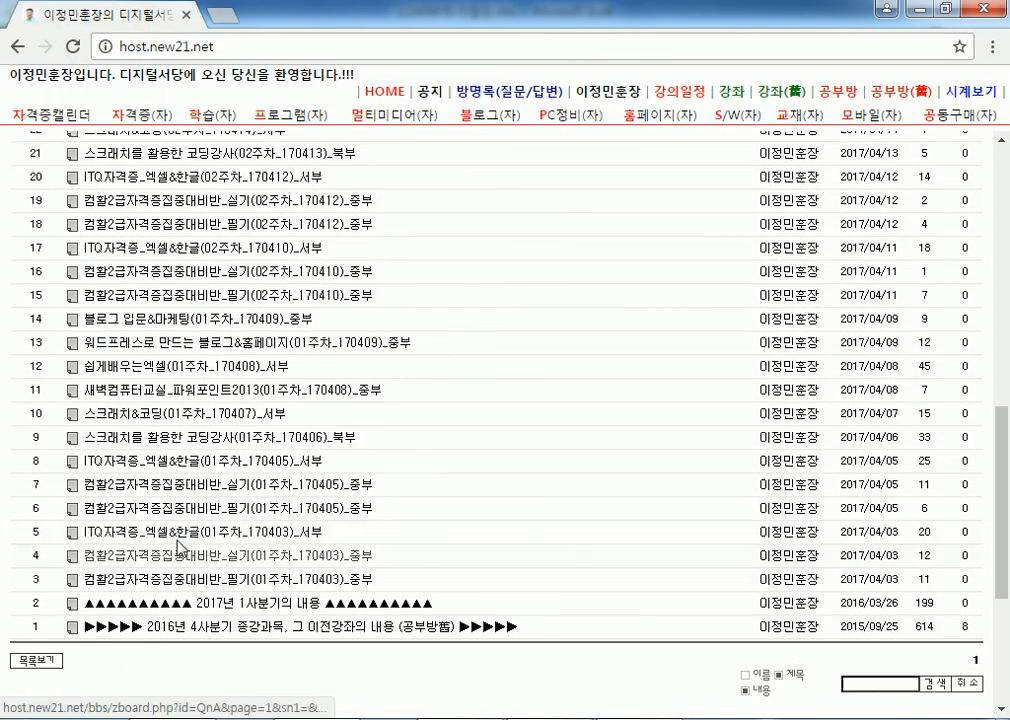
scroll(180, 445, up, 5)
scroll(172, 248, up, 5)
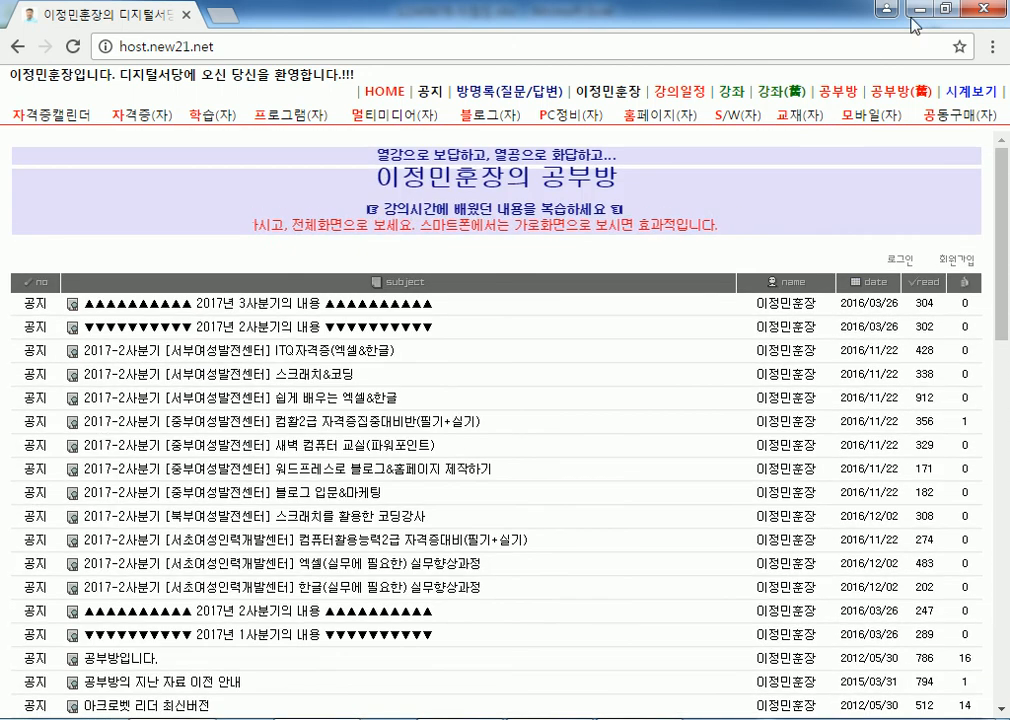
click(920, 10)
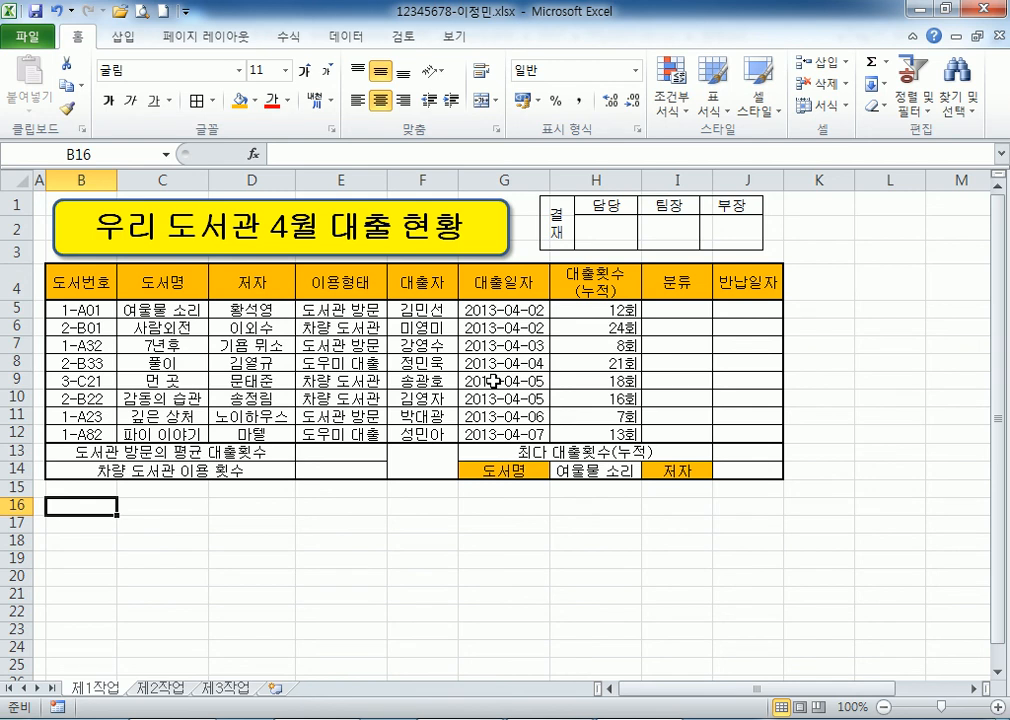
drag(593, 312, 600, 438)
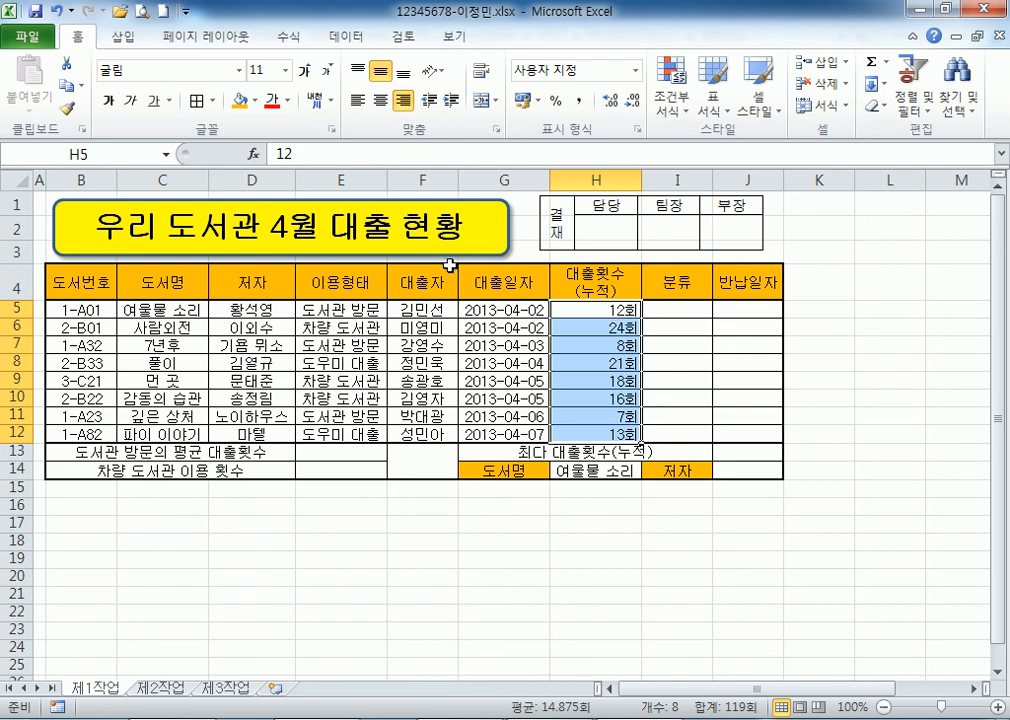
Name the range E5:E12 '이용형태' via the Name Box.
drag(347, 308, 343, 430)
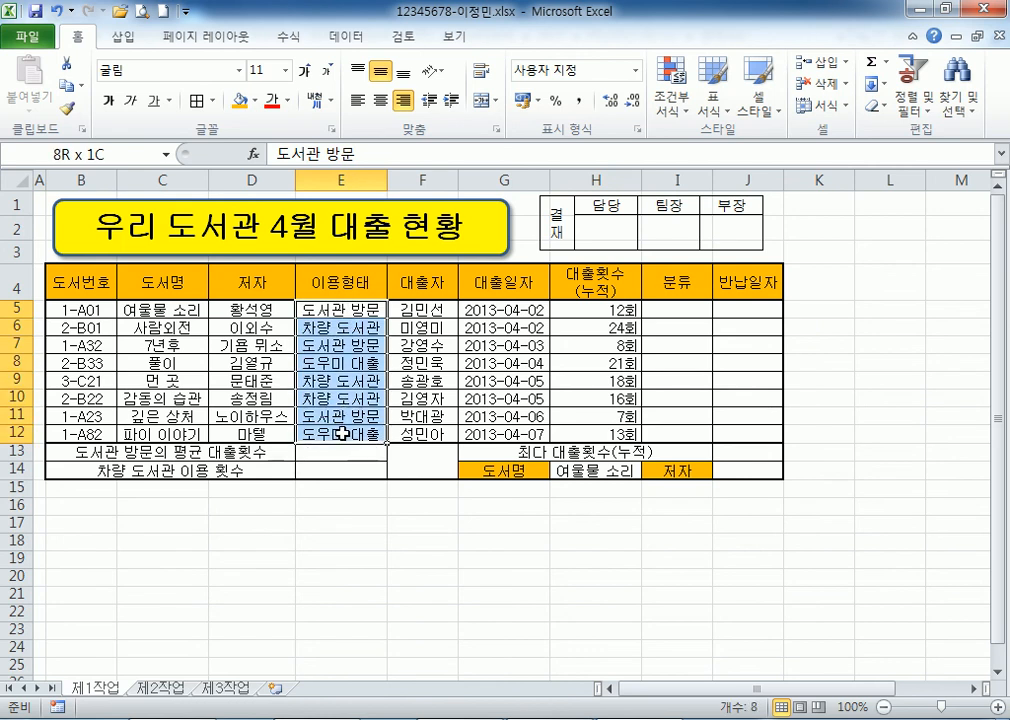
drag(353, 312, 339, 431)
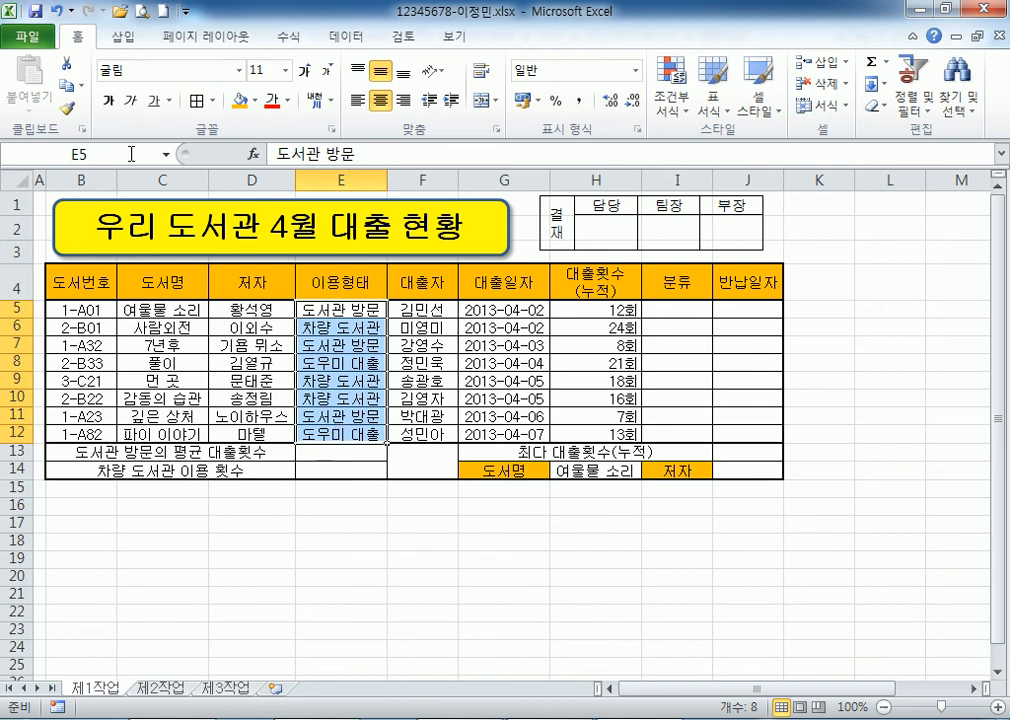
drag(345, 311, 358, 434)
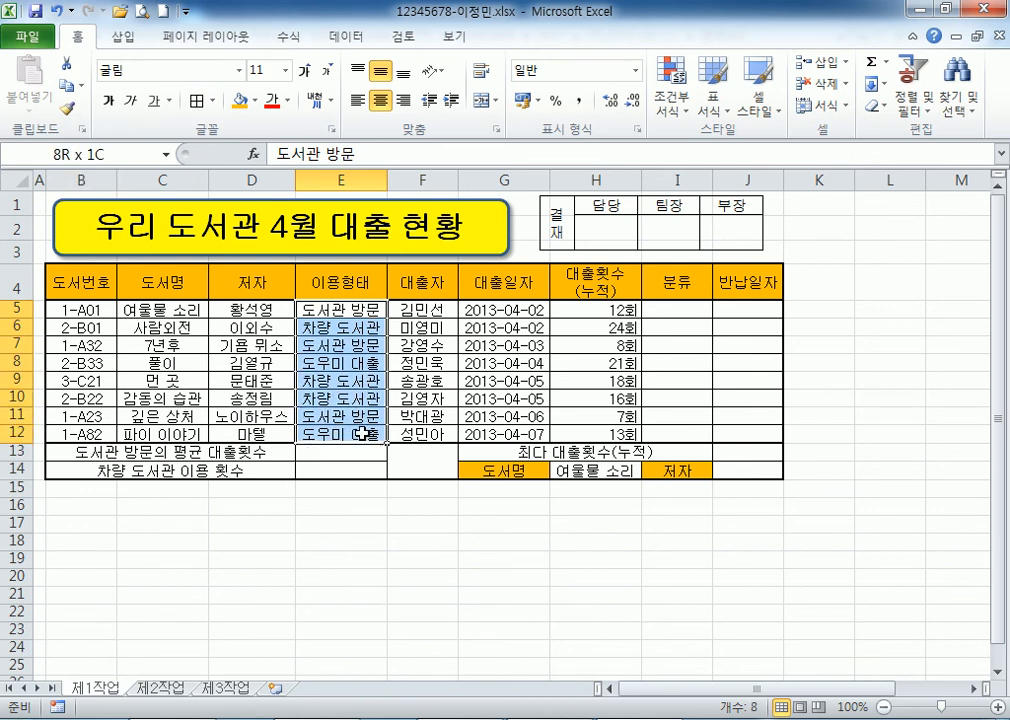
click(125, 155)
text(이)
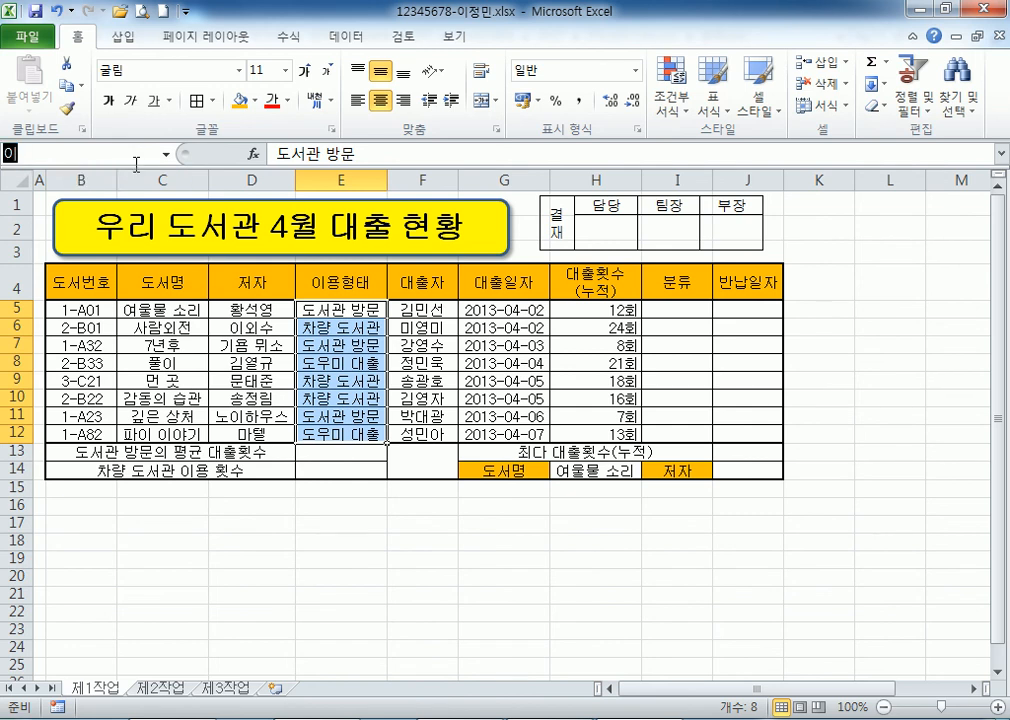
text(용형태)
key(Return)
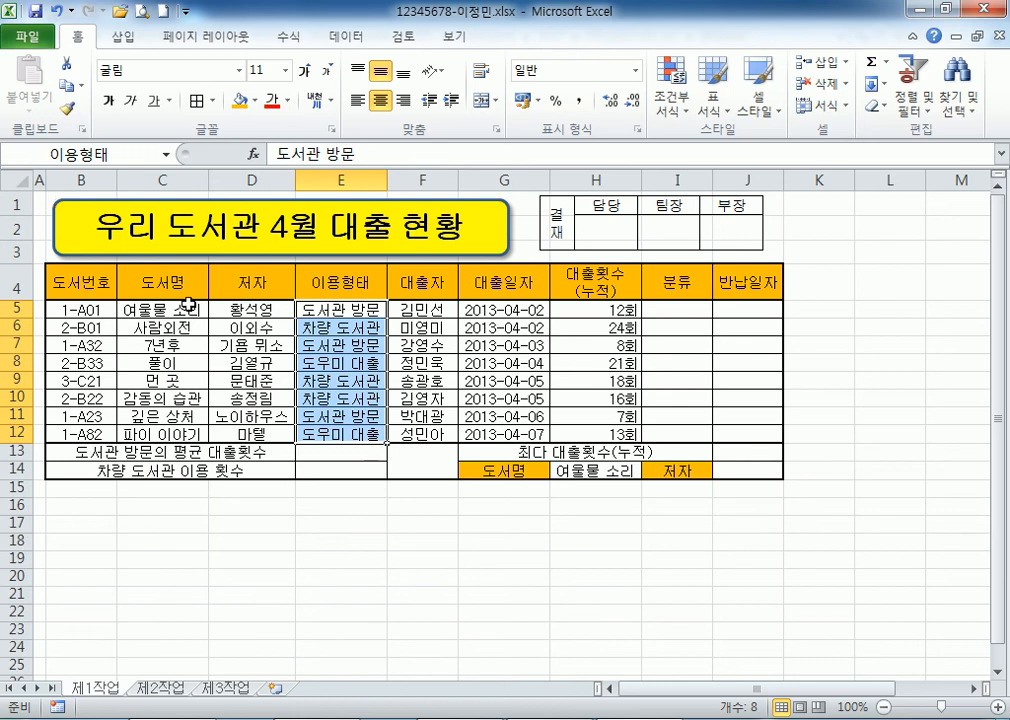
Select the whole loan table B4:J14.
click(425, 465)
scroll(545, 457, down, 2)
scroll(370, 358, up, 2)
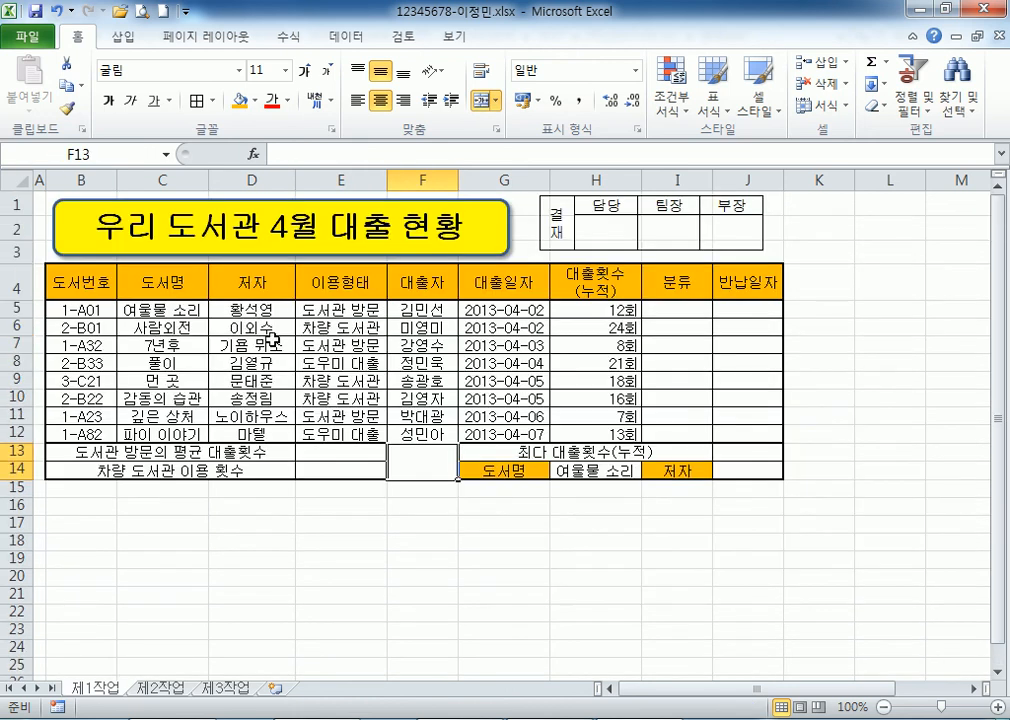
drag(47, 276, 782, 476)
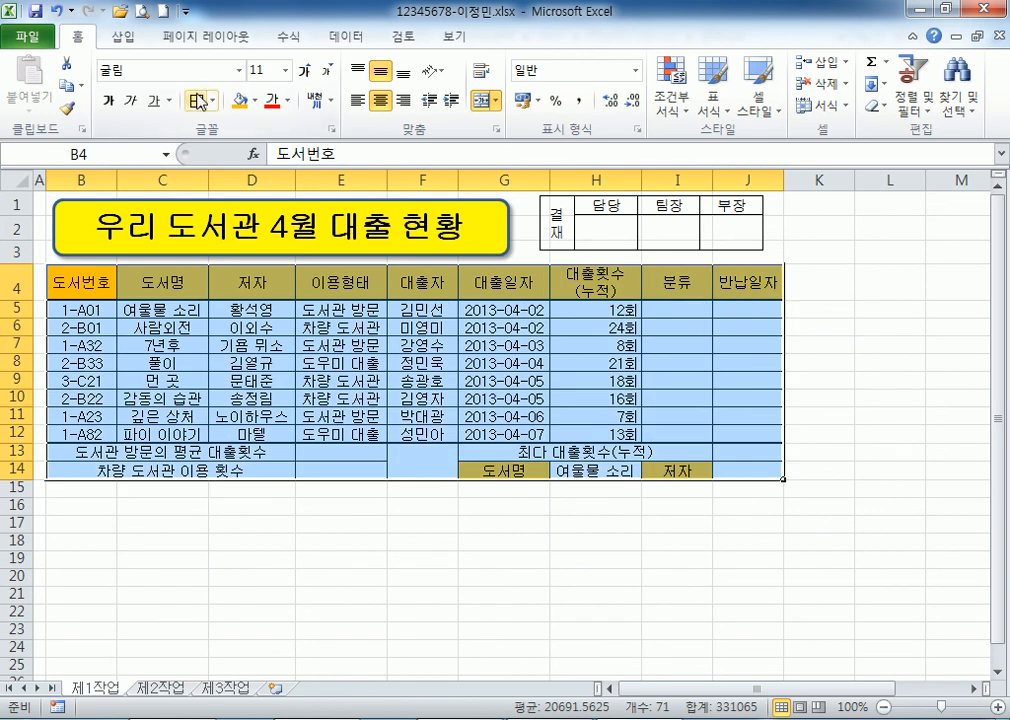
Clear existing borders, then give every cell in B4:J14 a thin border.
click(213, 101)
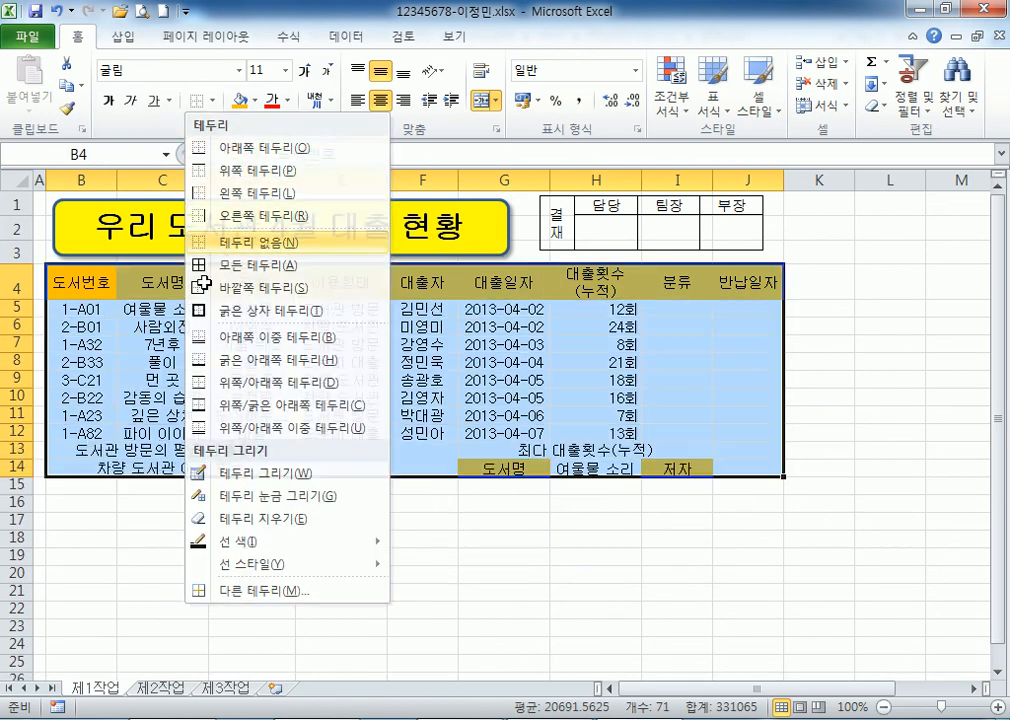
click(205, 242)
click(94, 567)
drag(75, 282, 735, 470)
click(209, 101)
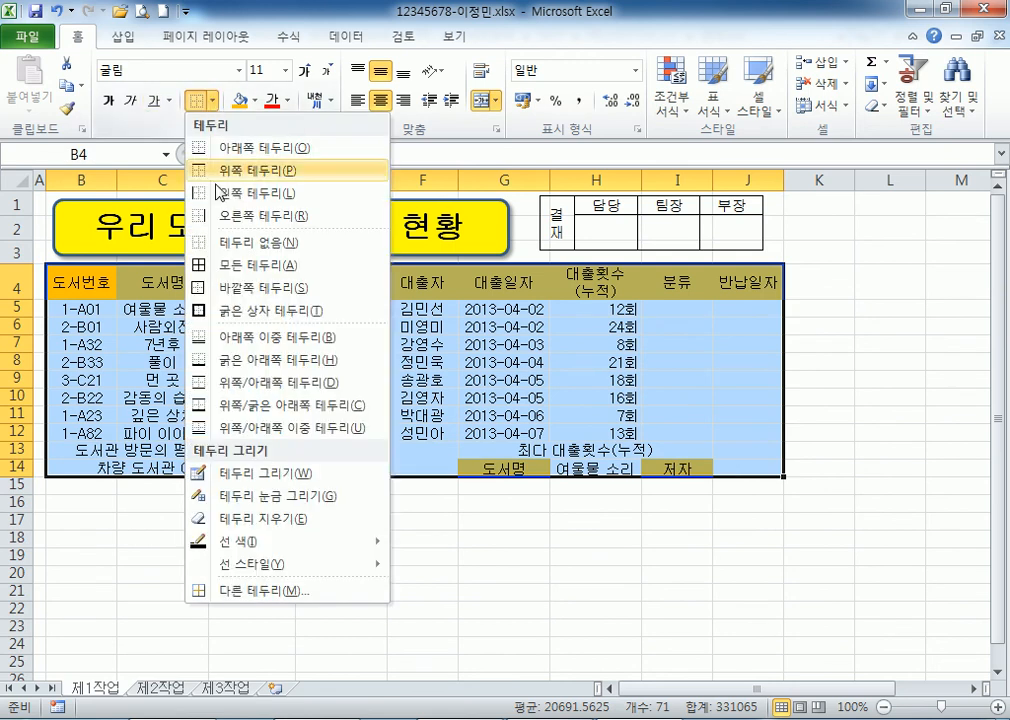
click(222, 266)
click(282, 536)
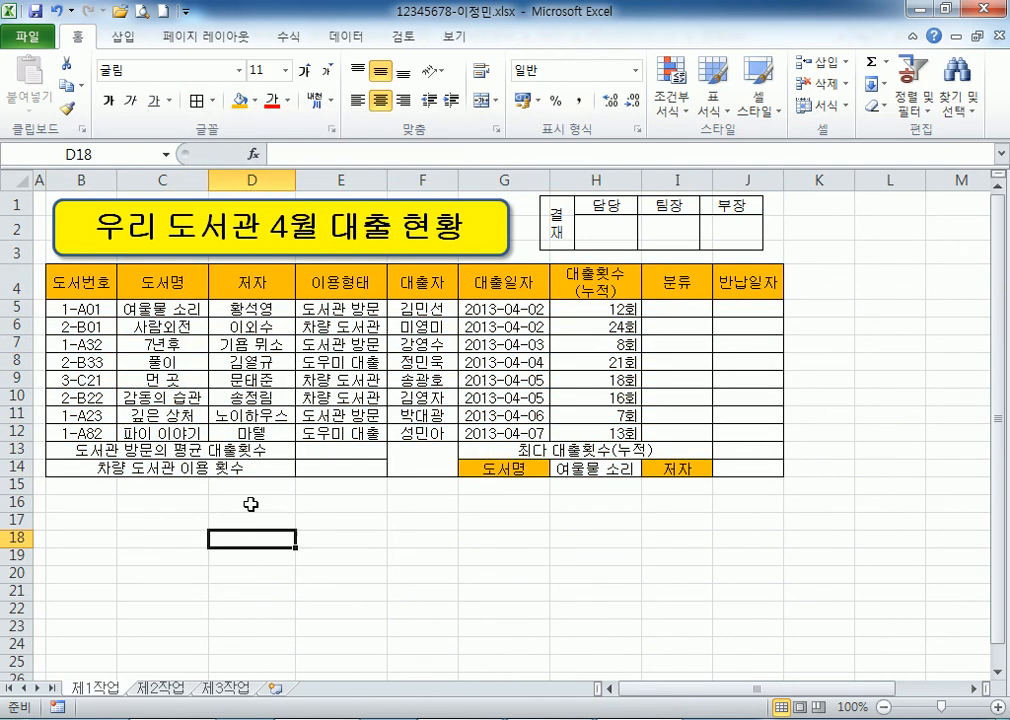
Add a thick outer box border around table B4:J14.
drag(90, 282, 740, 468)
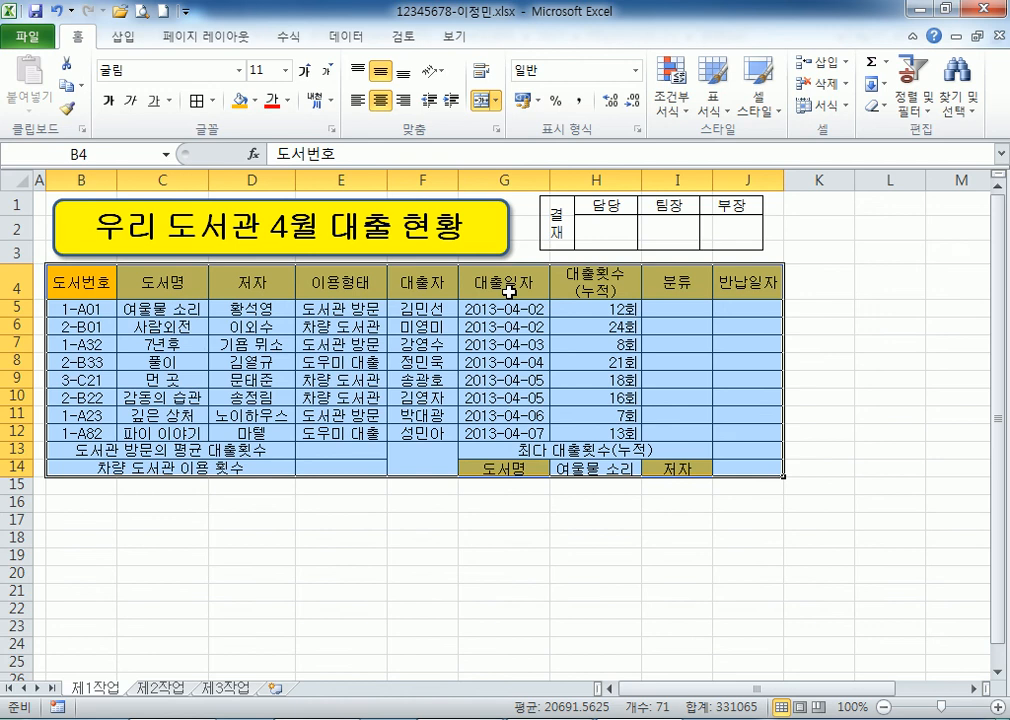
click(215, 101)
click(212, 310)
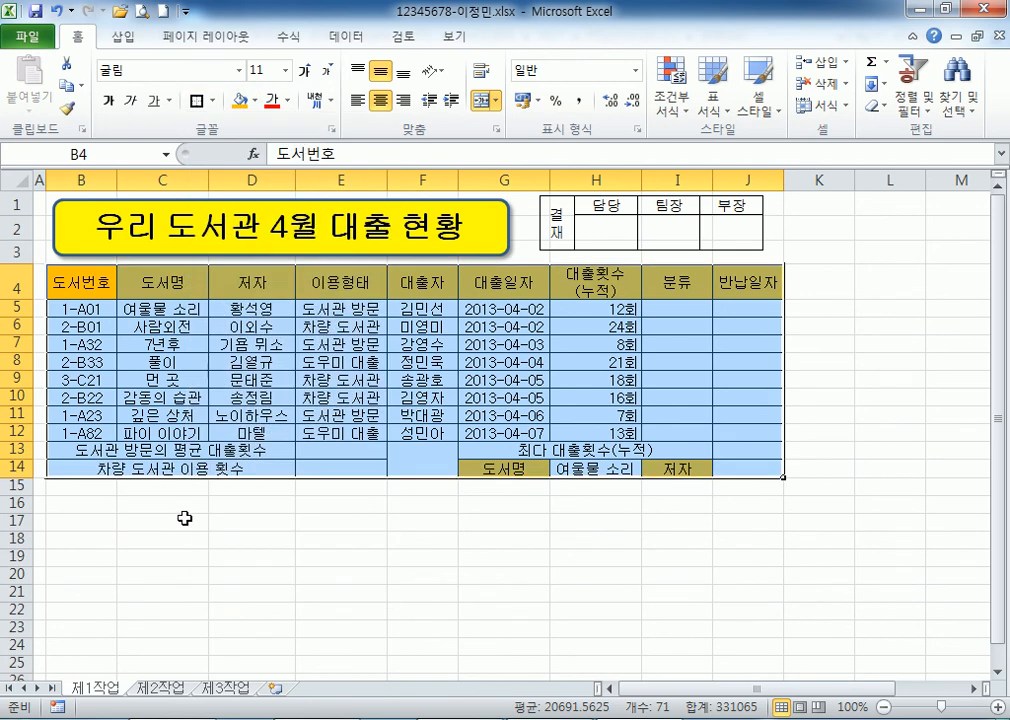
drag(82, 306, 738, 433)
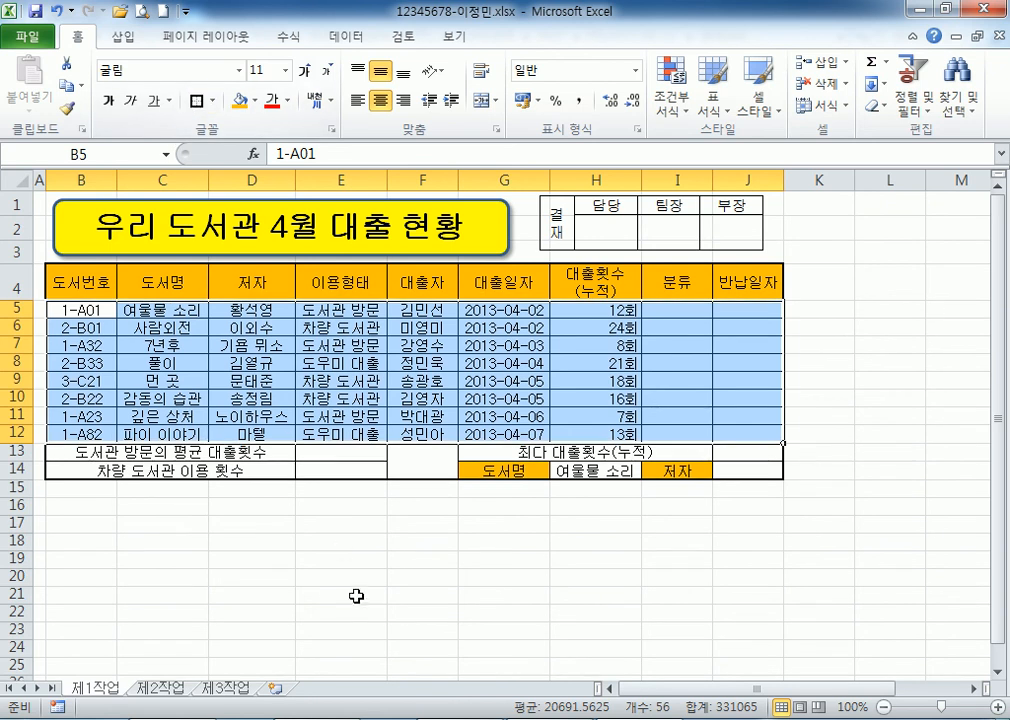
click(355, 596)
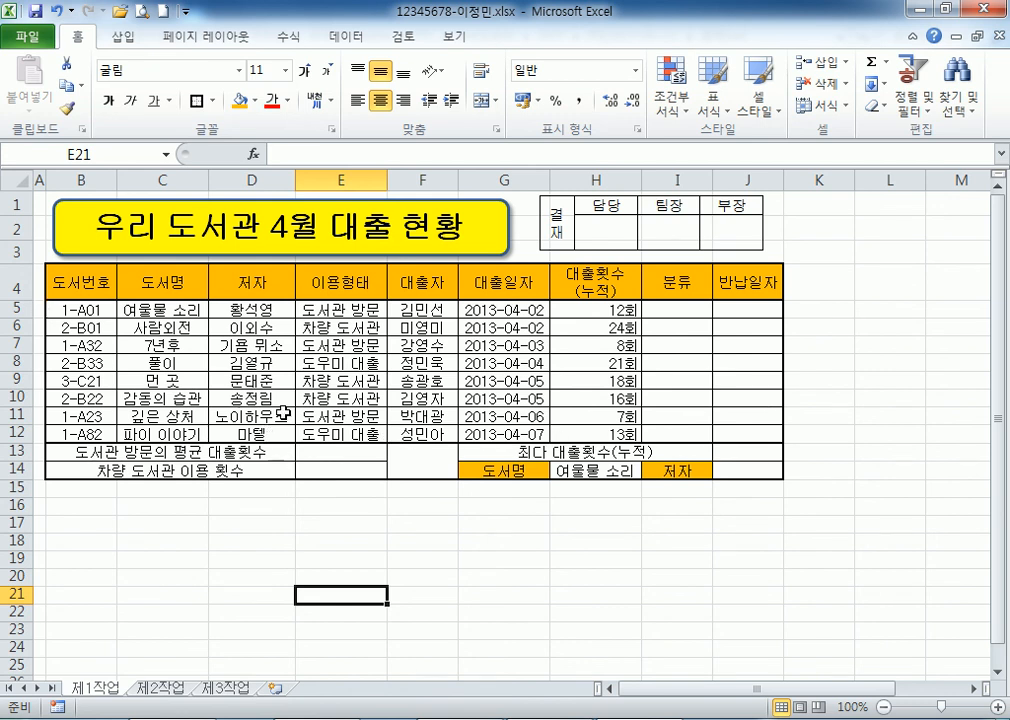
scroll(300, 414, down, 2)
Add rising and falling diagonal borders to merged cell F13:F14, then return to A1.
click(400, 316)
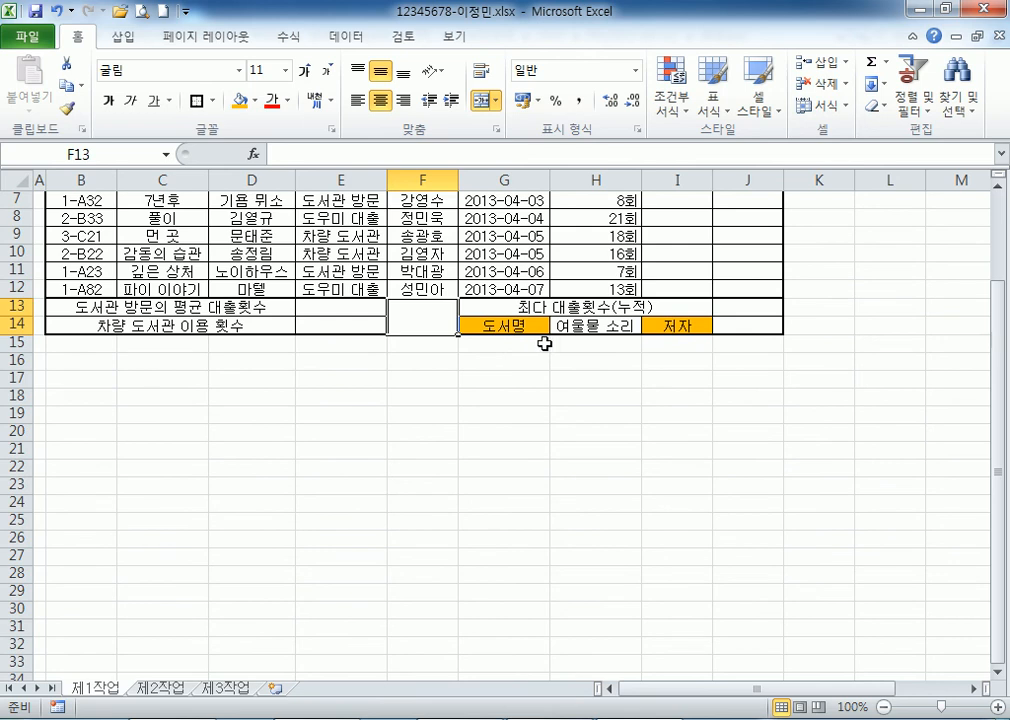
key(ctrl+1)
click(638, 47)
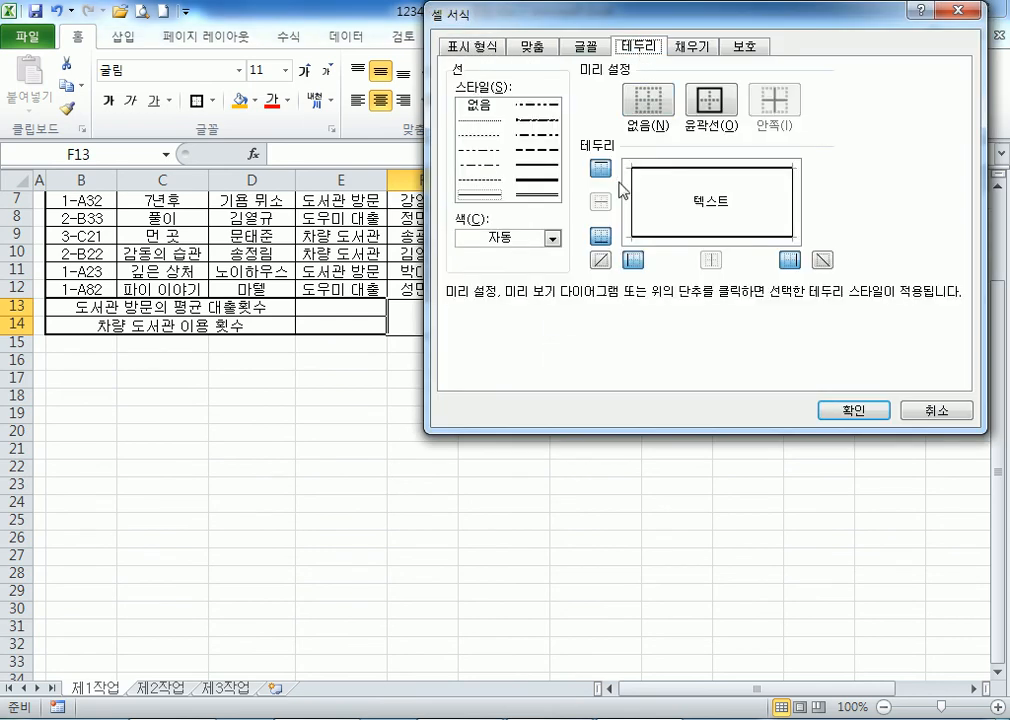
click(601, 260)
click(822, 260)
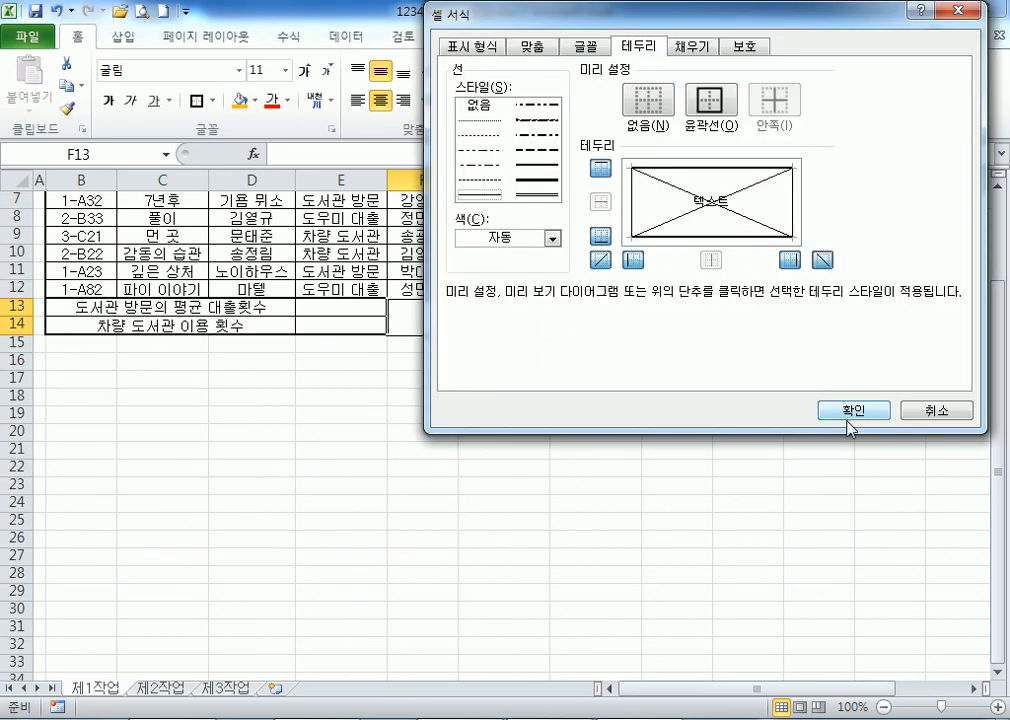
click(848, 410)
click(352, 400)
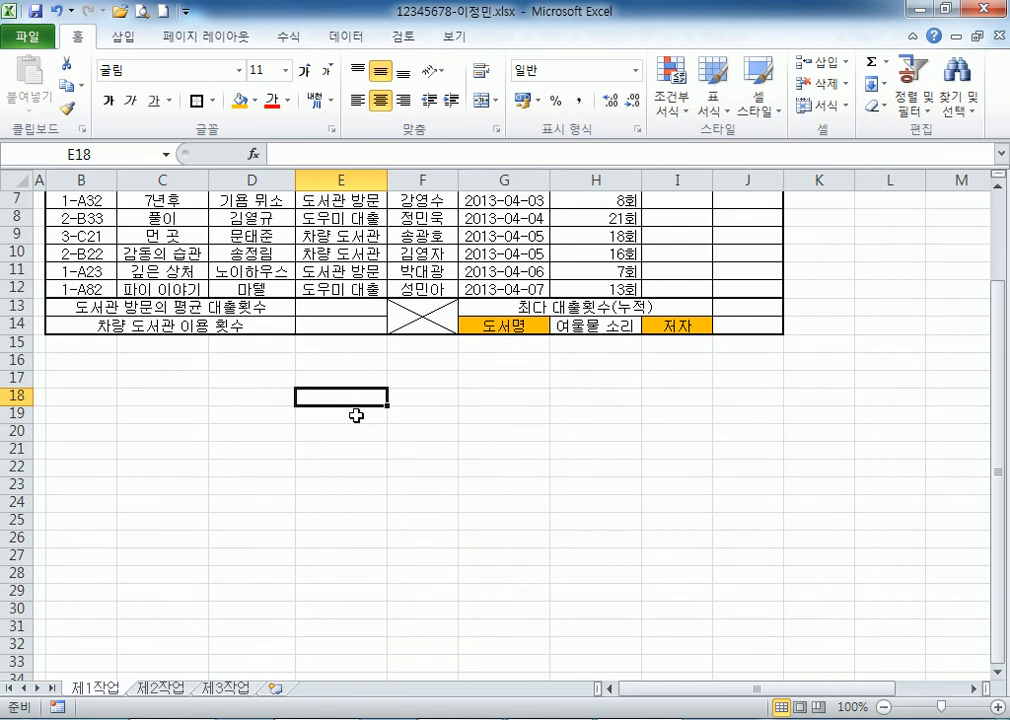
scroll(356, 414, up, 2)
click(40, 203)
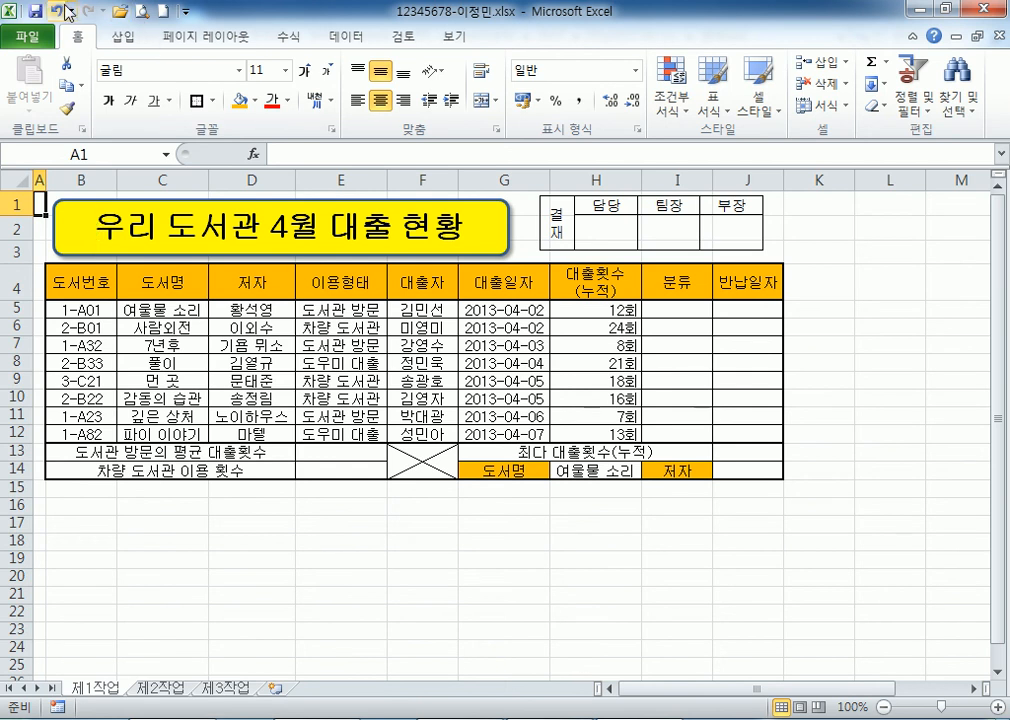
Run koas수험자(연습용).exe from the Downloads folder, allowing it past the security warning.
click(919, 11)
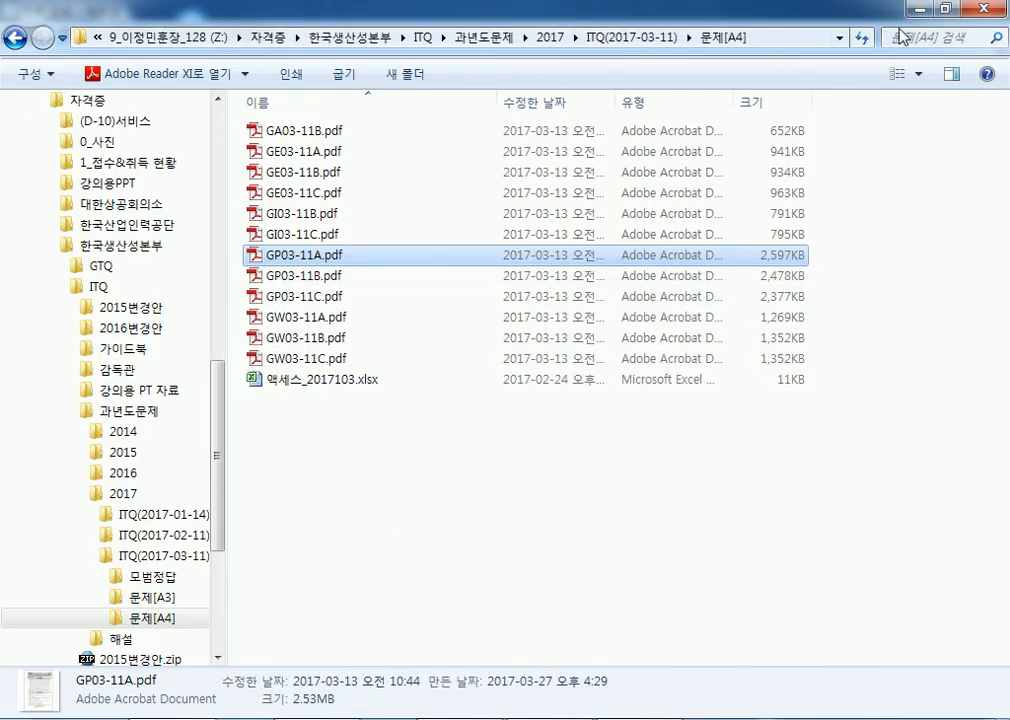
scroll(172, 300, up, 10)
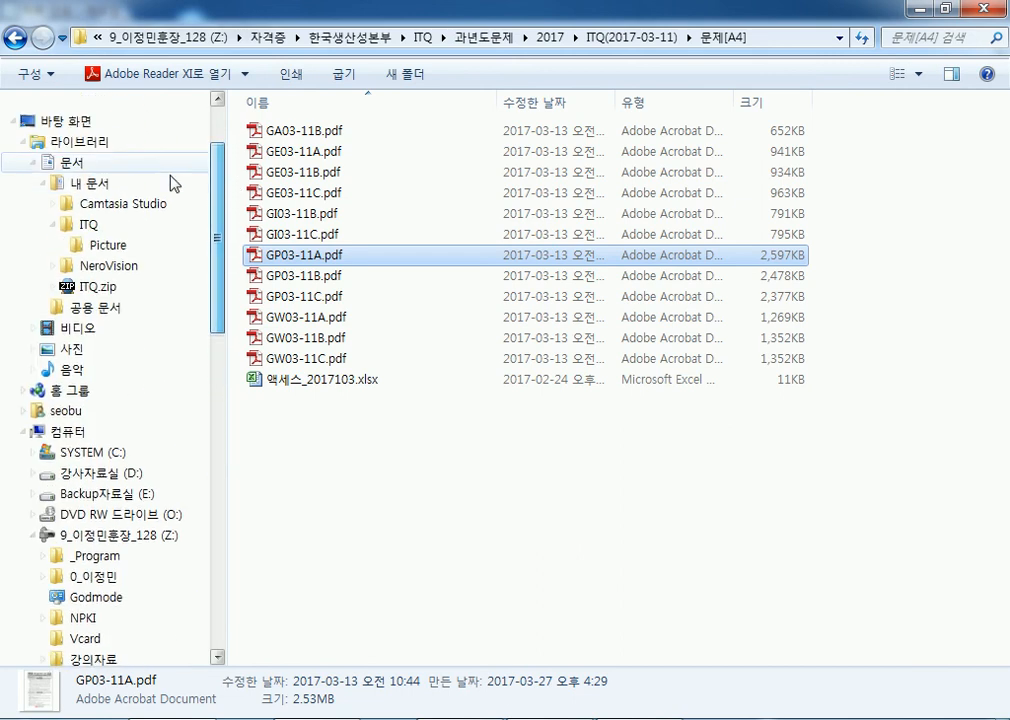
click(74, 165)
click(75, 130)
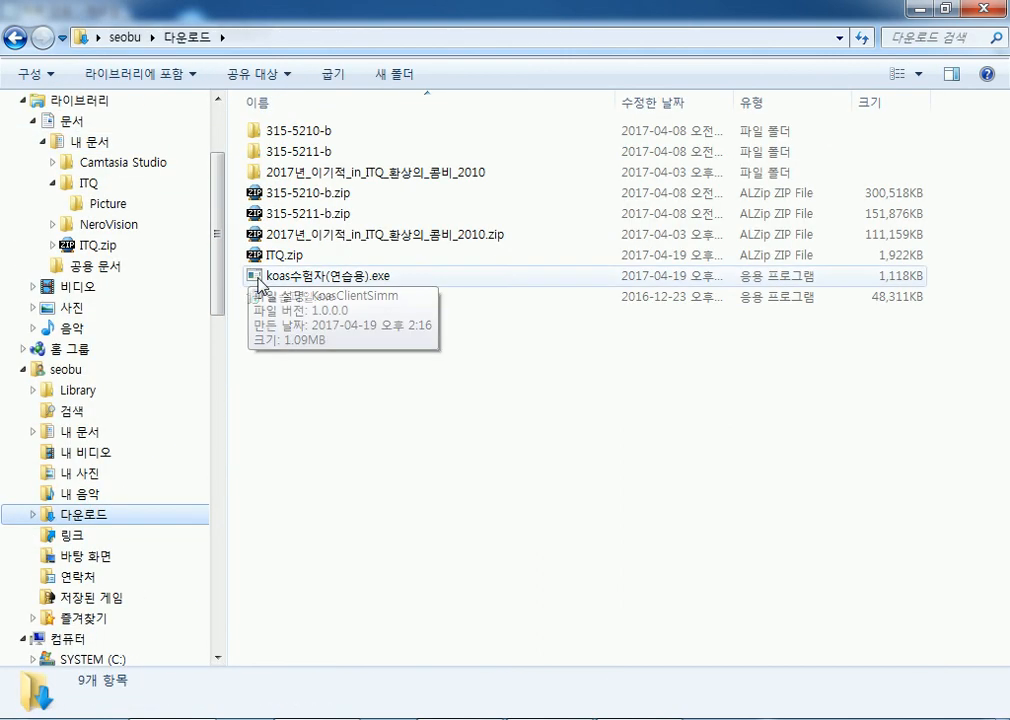
double_click(270, 275)
click(567, 385)
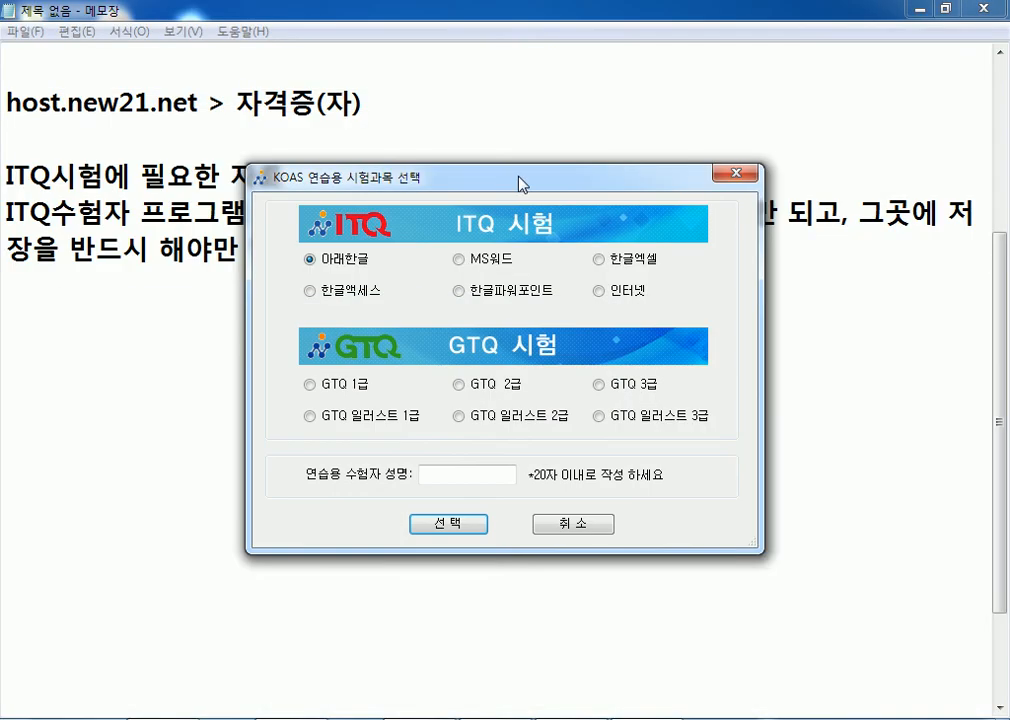
Enter the examinee's name and choose the 한글엑셀 exam subject.
drag(518, 185, 648, 68)
click(563, 357)
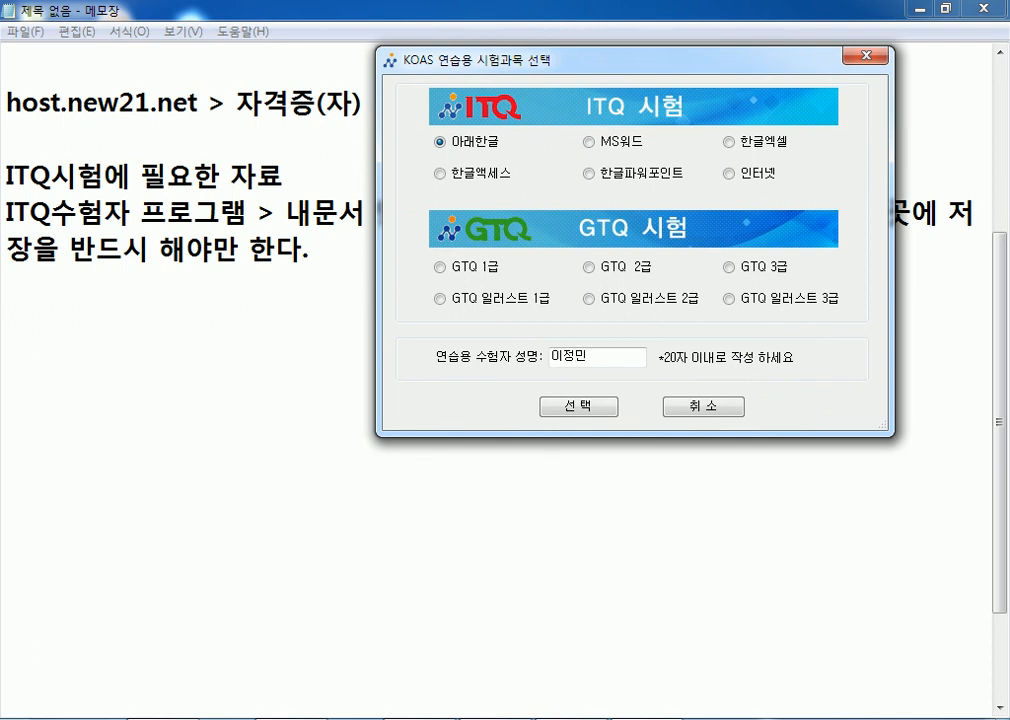
click(734, 144)
click(580, 407)
Enter and confirm the exam number, pick Office version 2007 이상, and accept the examinee info.
text(12345678)
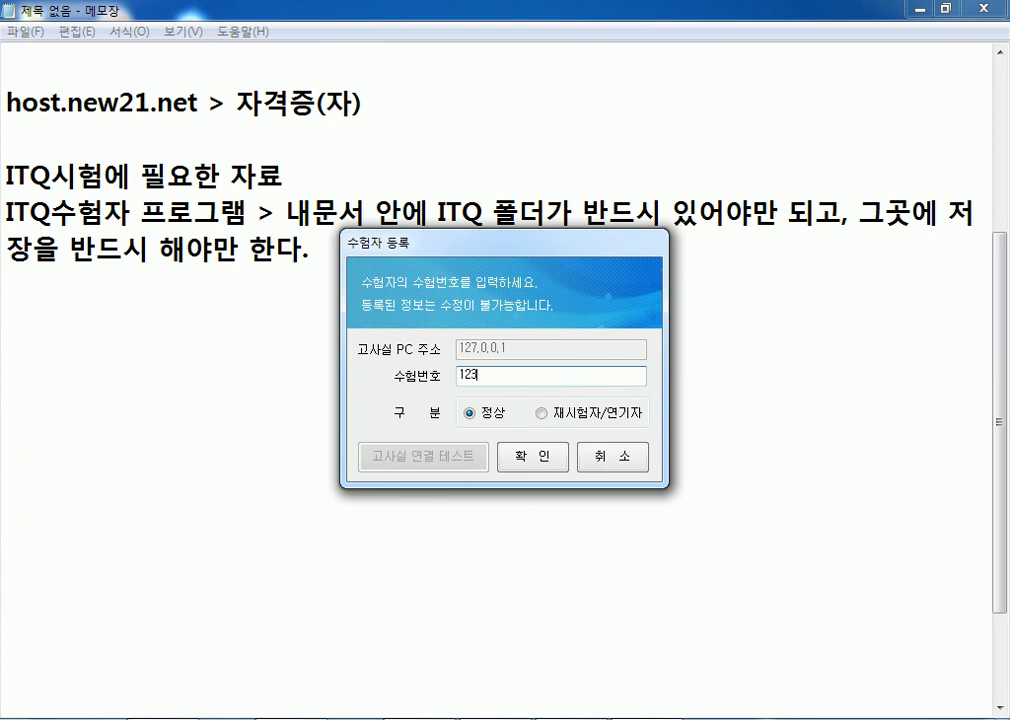
click(533, 457)
click(500, 458)
key(Down)
click(590, 482)
click(527, 488)
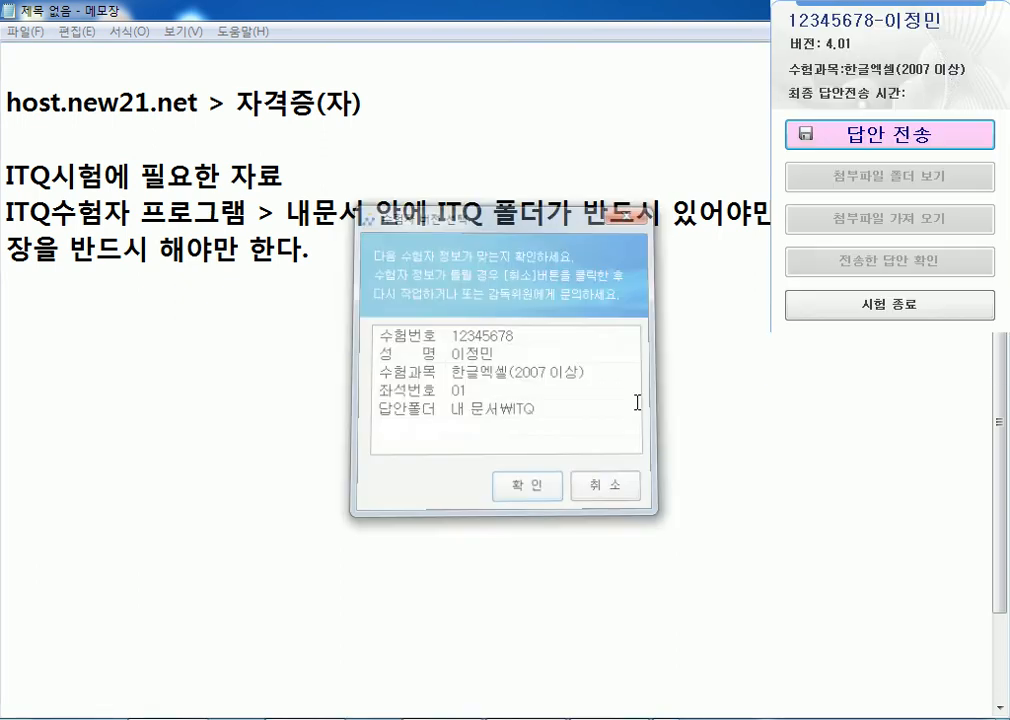
click(944, 8)
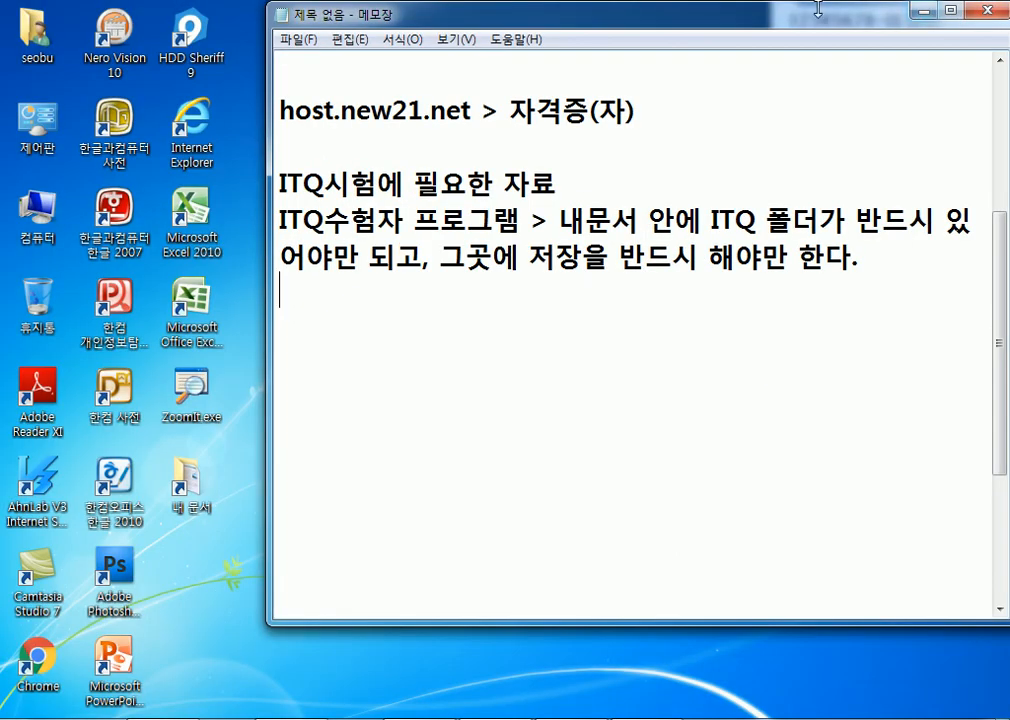
double_click(639, 13)
Bring the Excel answer workbook back and resize it to uncover the exam panel.
click(919, 11)
mouse_move(860, 140)
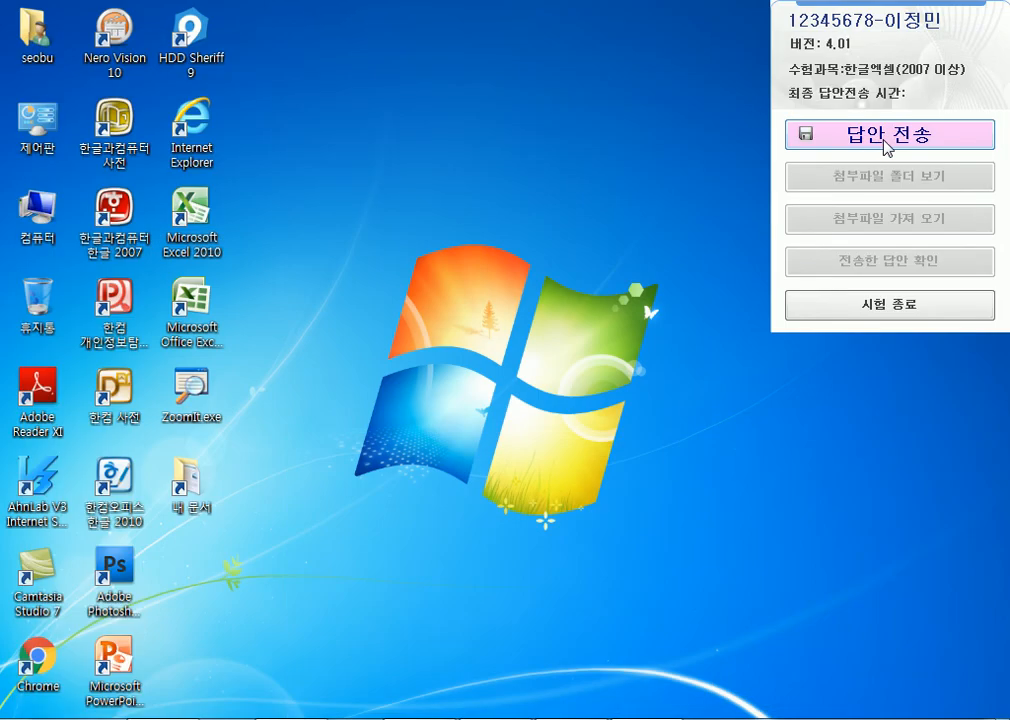
right_click(571, 718)
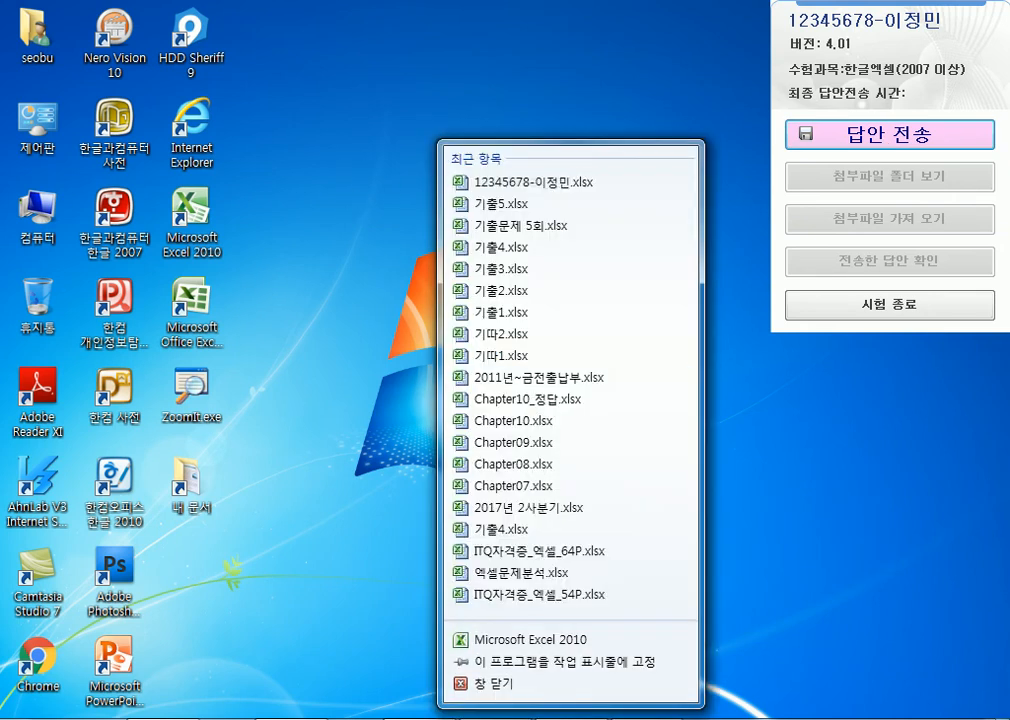
click(571, 718)
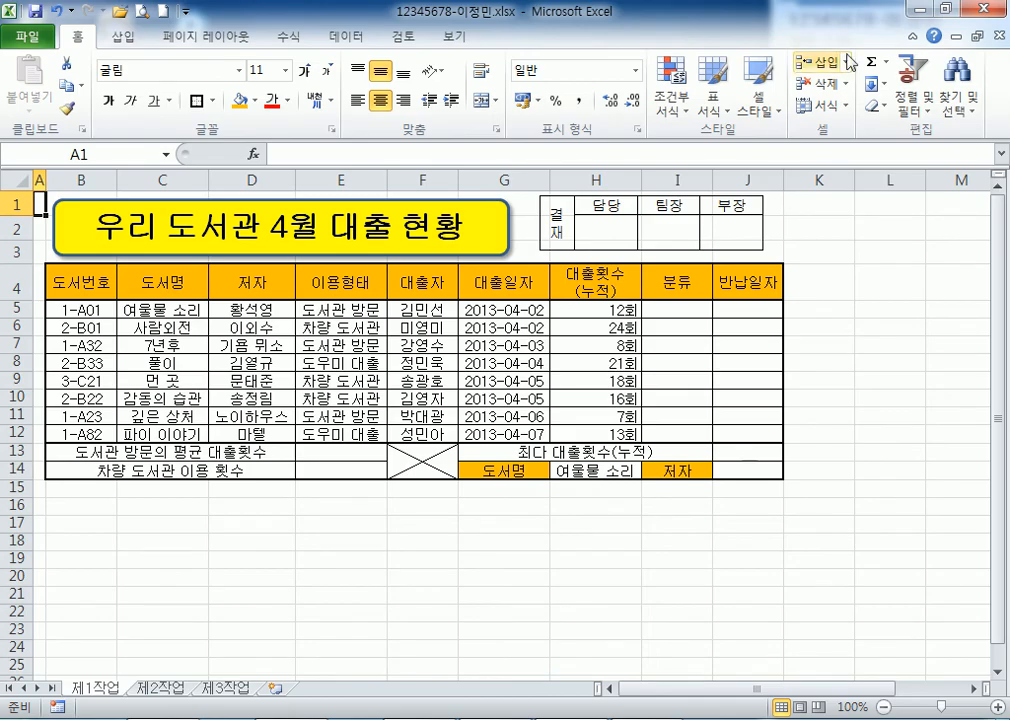
drag(680, 14, 449, 17)
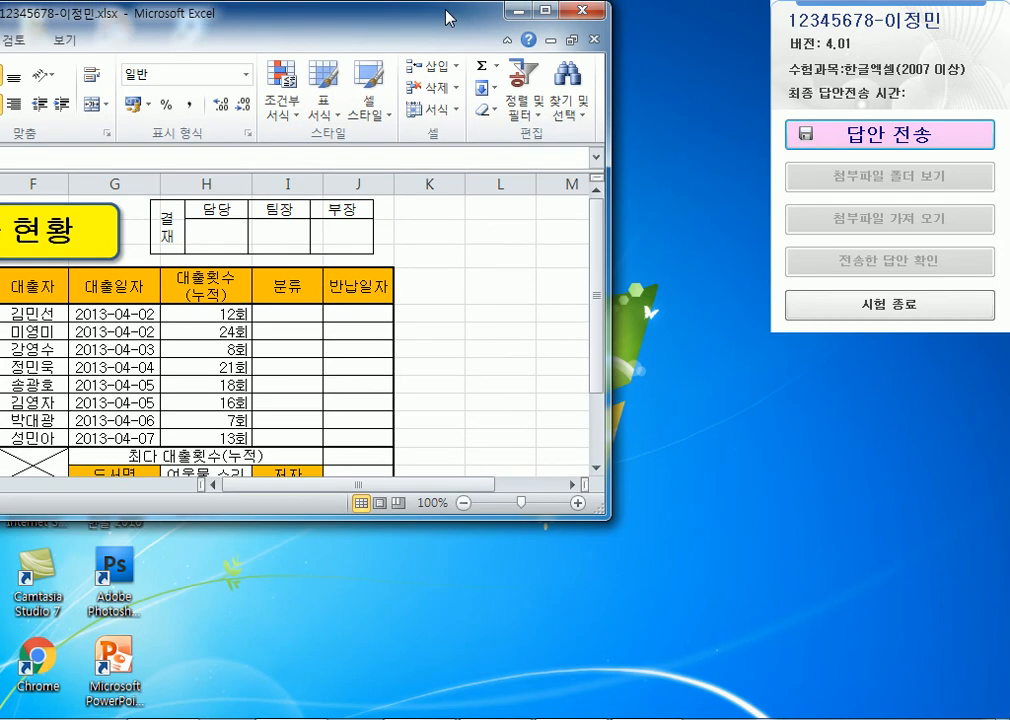
mouse_move(78, 18)
mouse_down()
mouse_move(570, 26)
mouse_move(66, 18)
mouse_up()
Send the answer workbook via 답안 전송 twice, confirming the resend despite unchanged size.
click(903, 143)
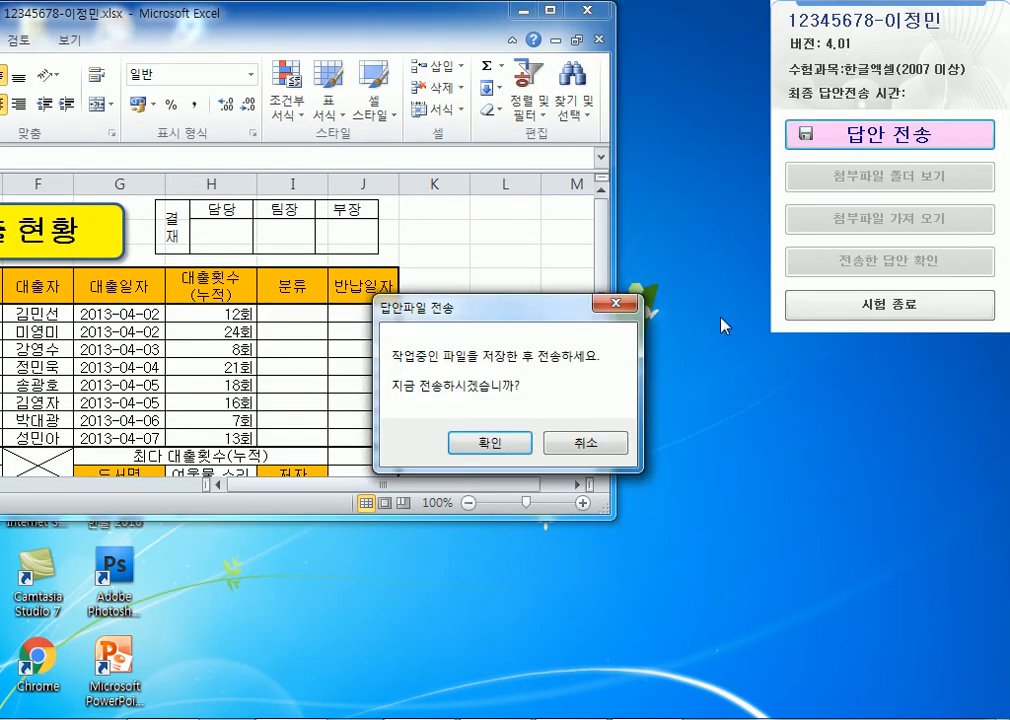
click(505, 444)
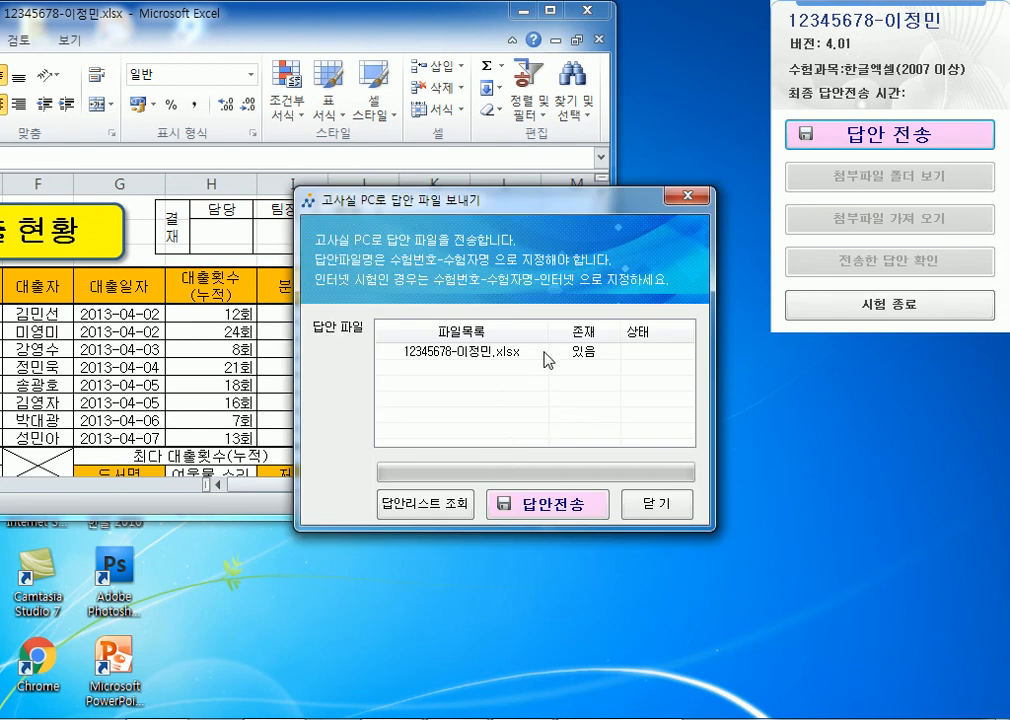
click(545, 507)
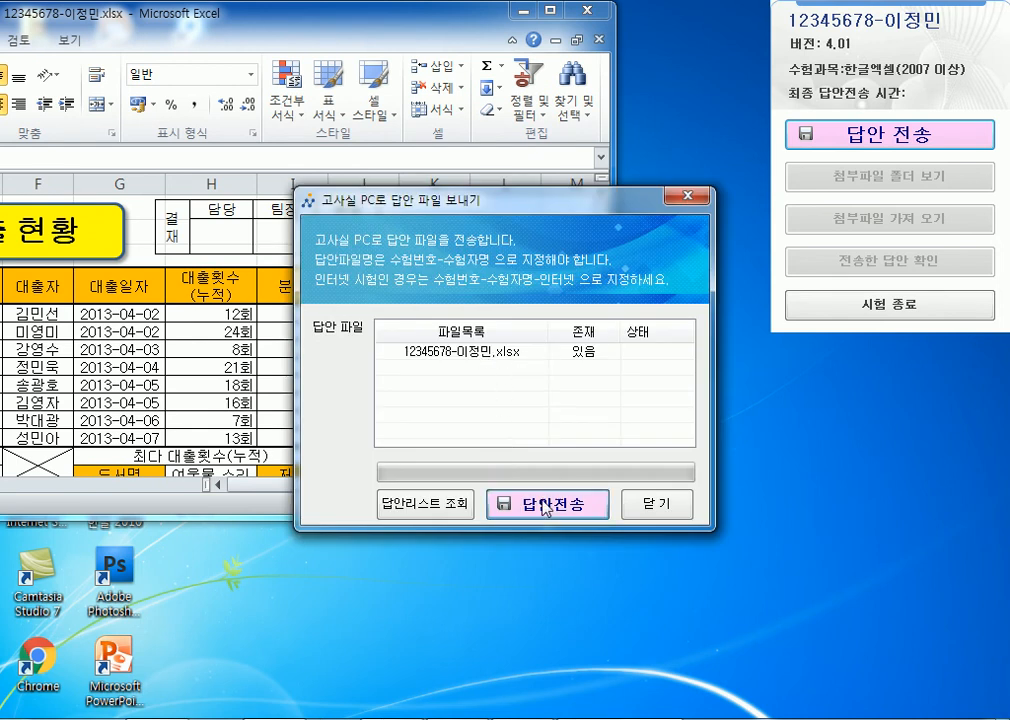
click(560, 426)
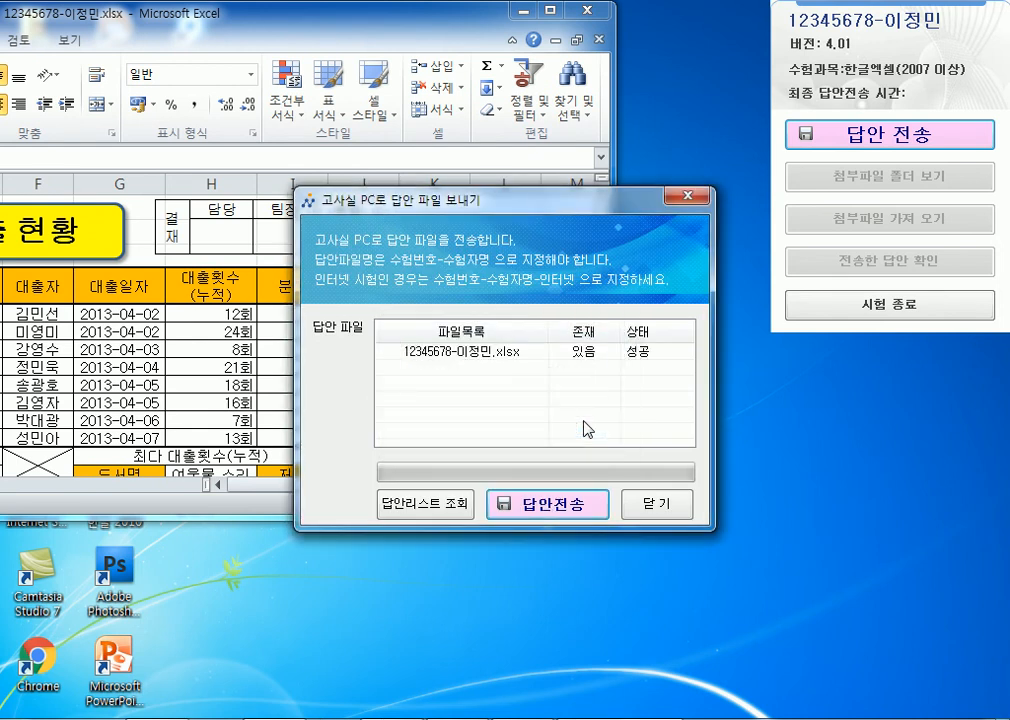
click(650, 506)
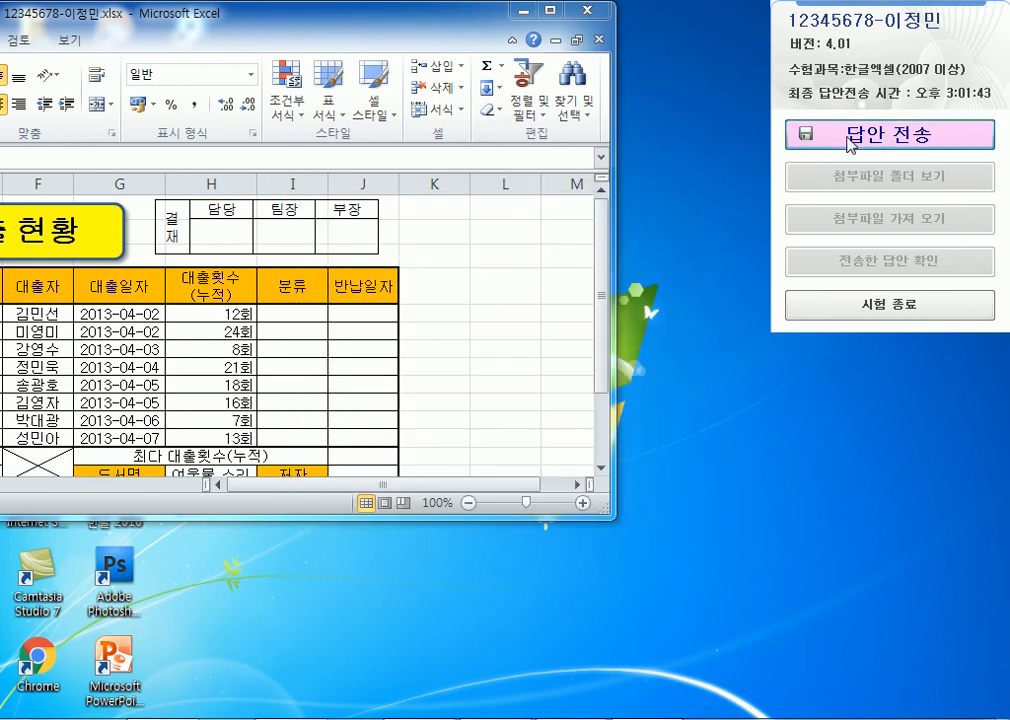
click(850, 143)
click(512, 444)
click(539, 510)
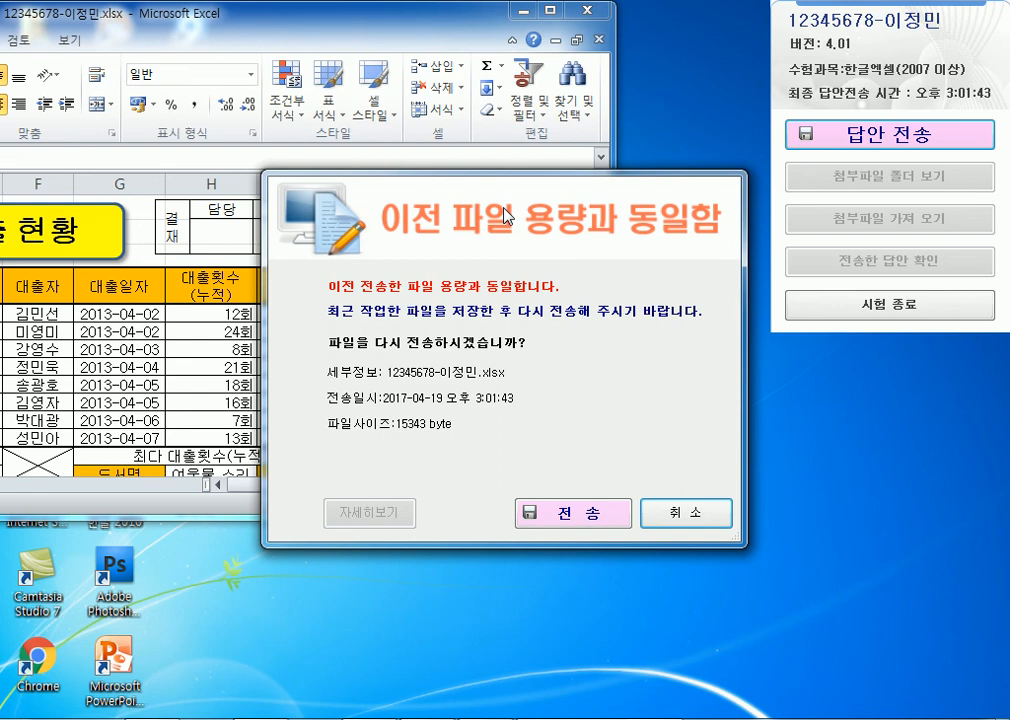
click(591, 515)
click(570, 438)
click(644, 505)
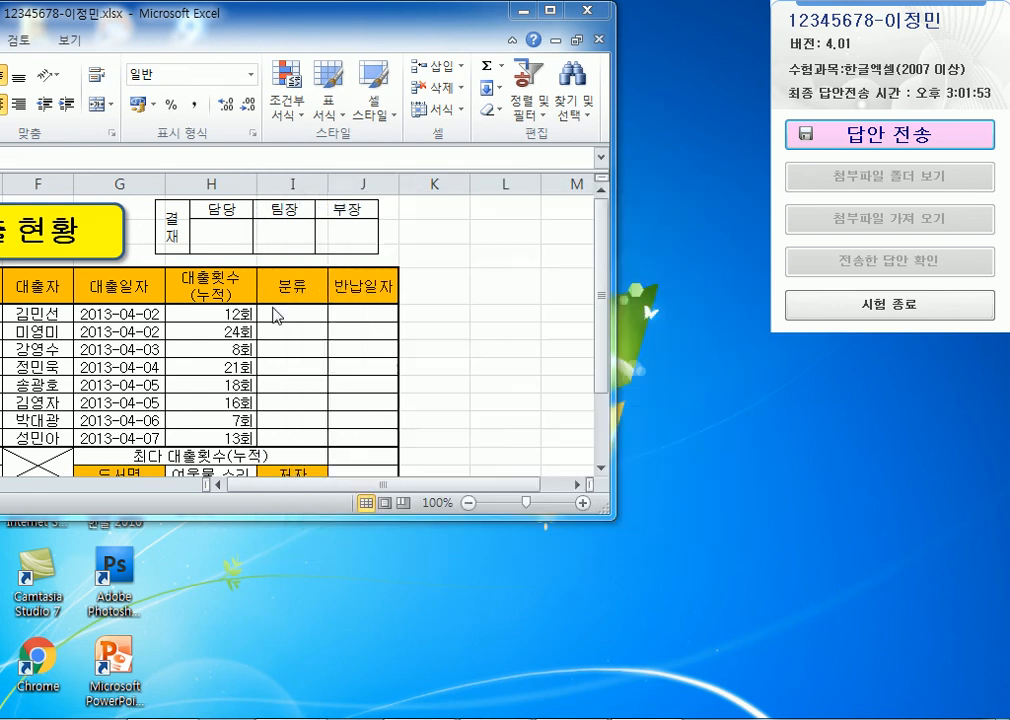
Maximize Excel, check the table cells, and save the workbook.
click(220, 312)
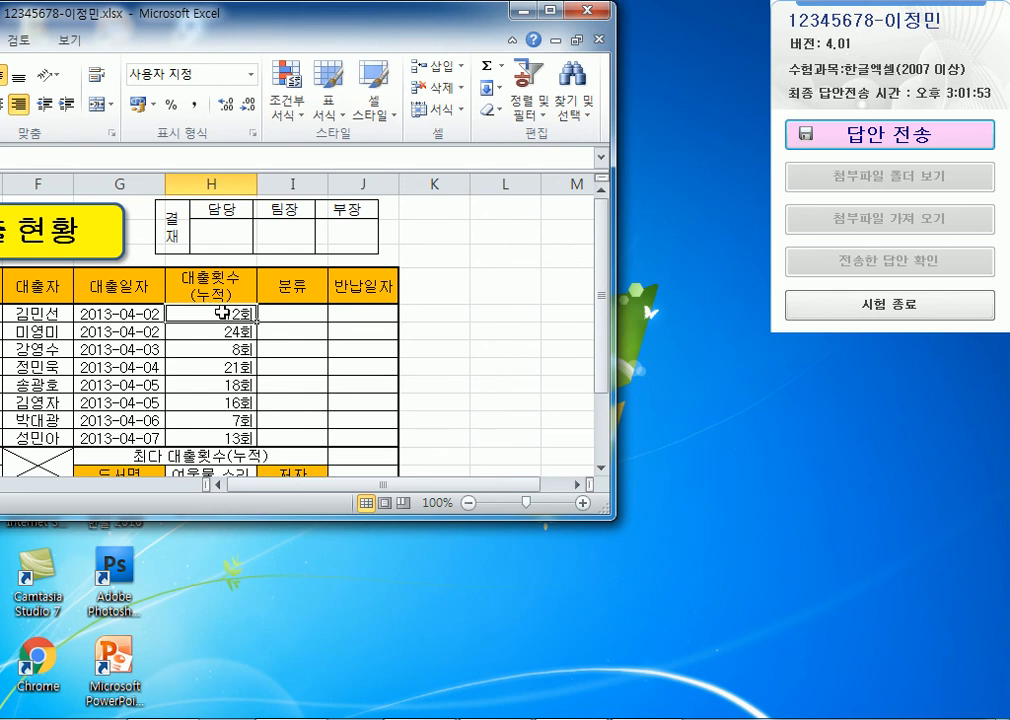
drag(299, 24, 537, 2)
double_click(537, 8)
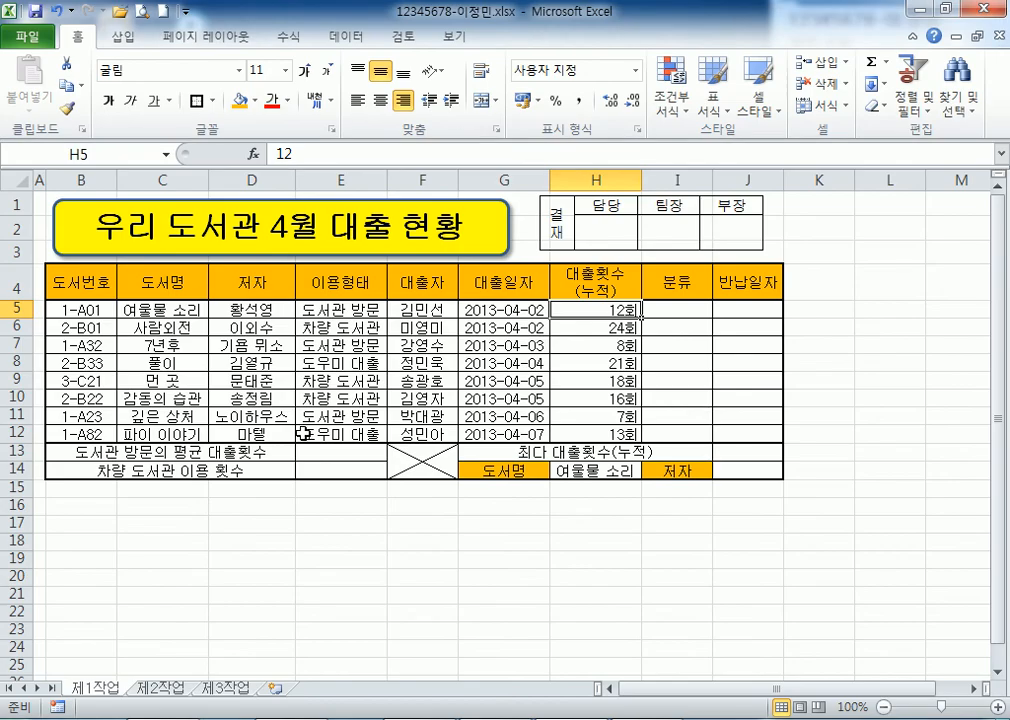
click(410, 462)
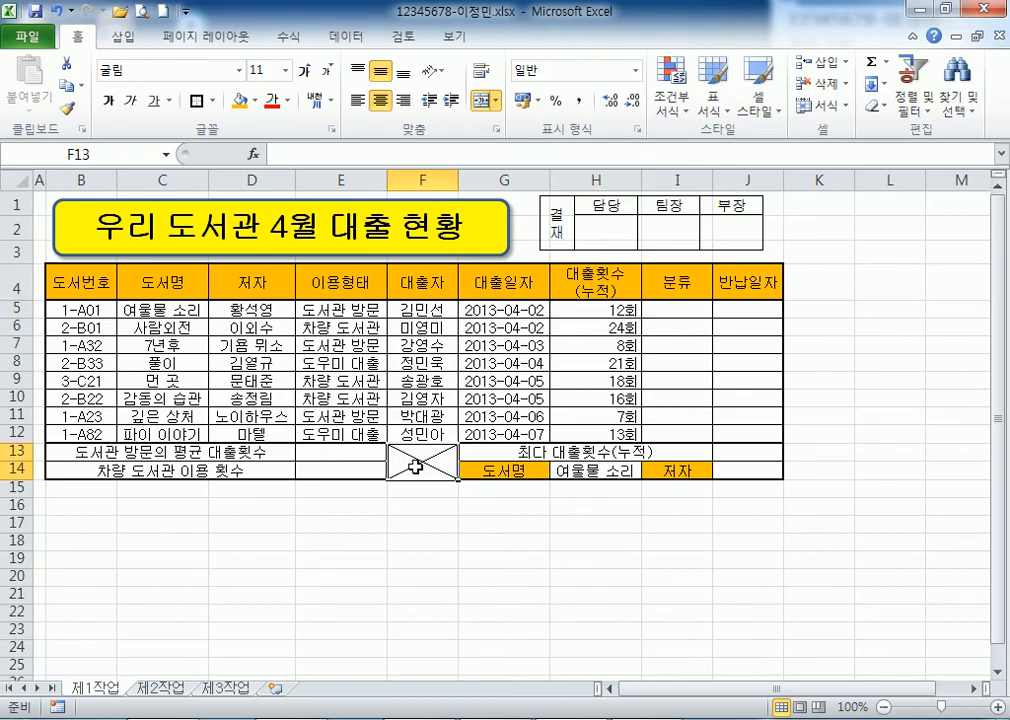
click(328, 452)
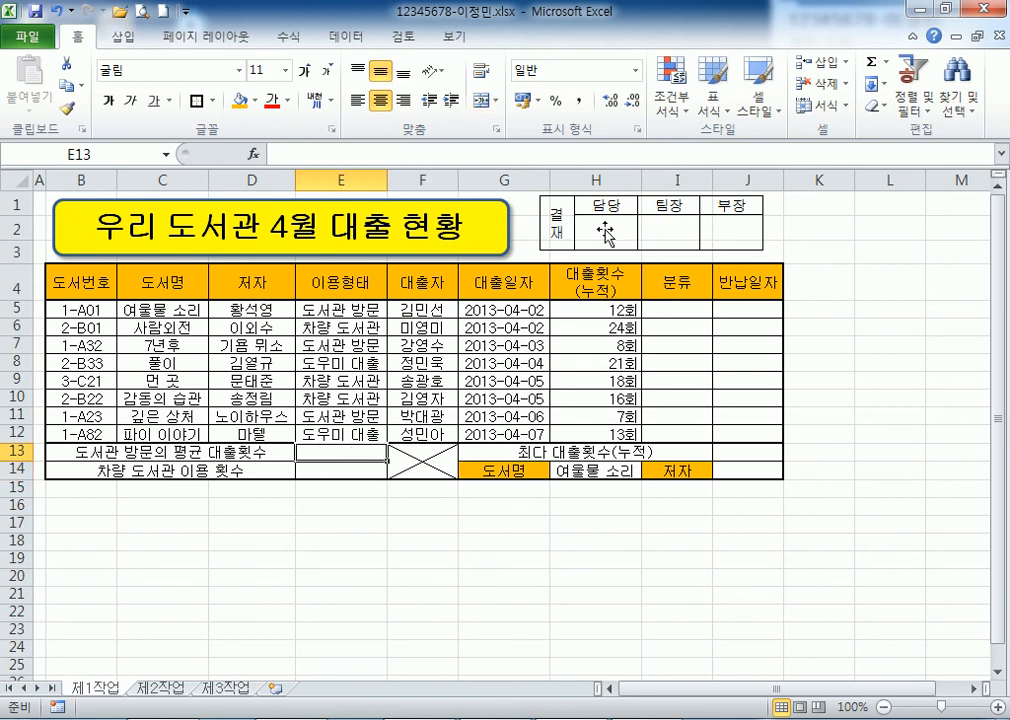
drag(18, 212, 18, 209)
click(33, 13)
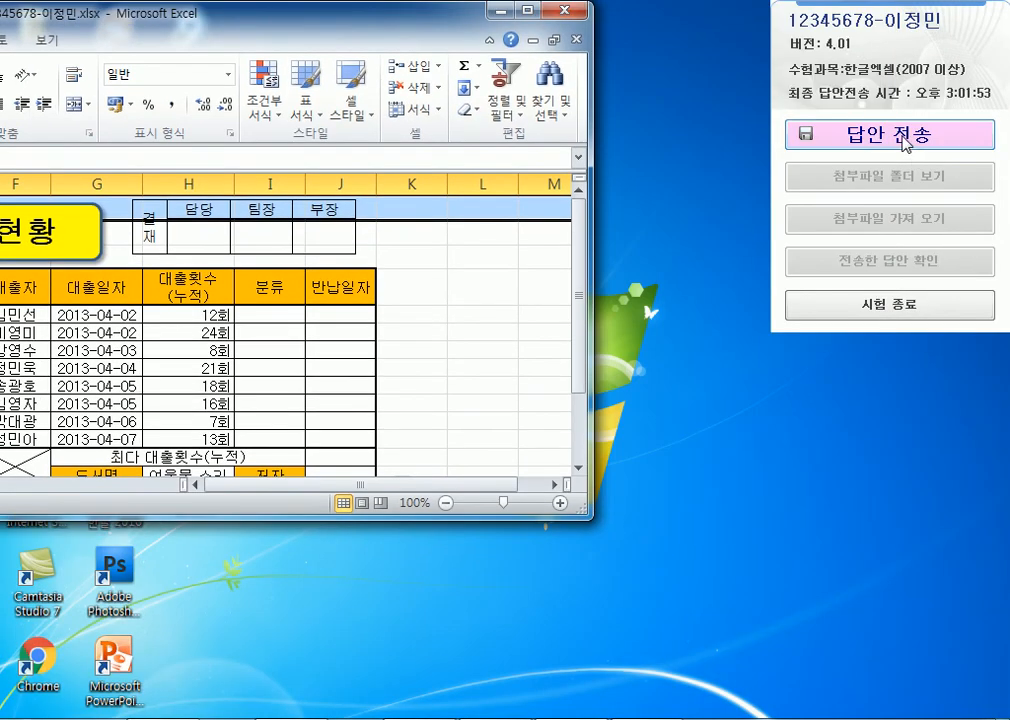
Send the freshly saved answer file to the exam PC.
click(890, 134)
click(489, 442)
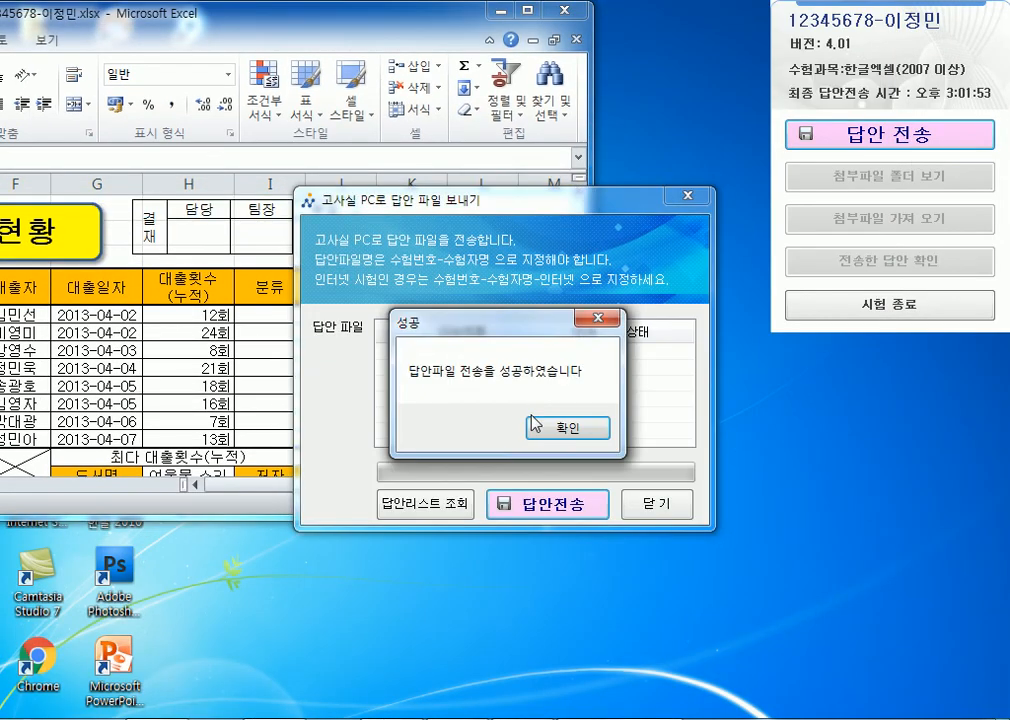
click(540, 425)
click(657, 505)
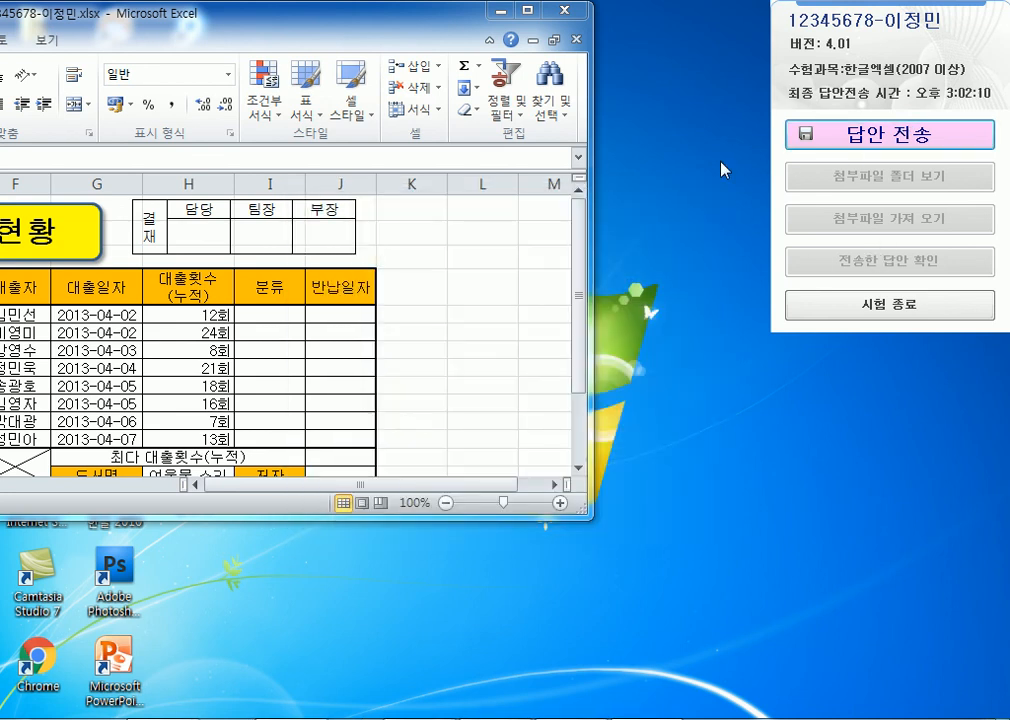
drag(346, 18, 504, 18)
drag(590, 18, 597, 20)
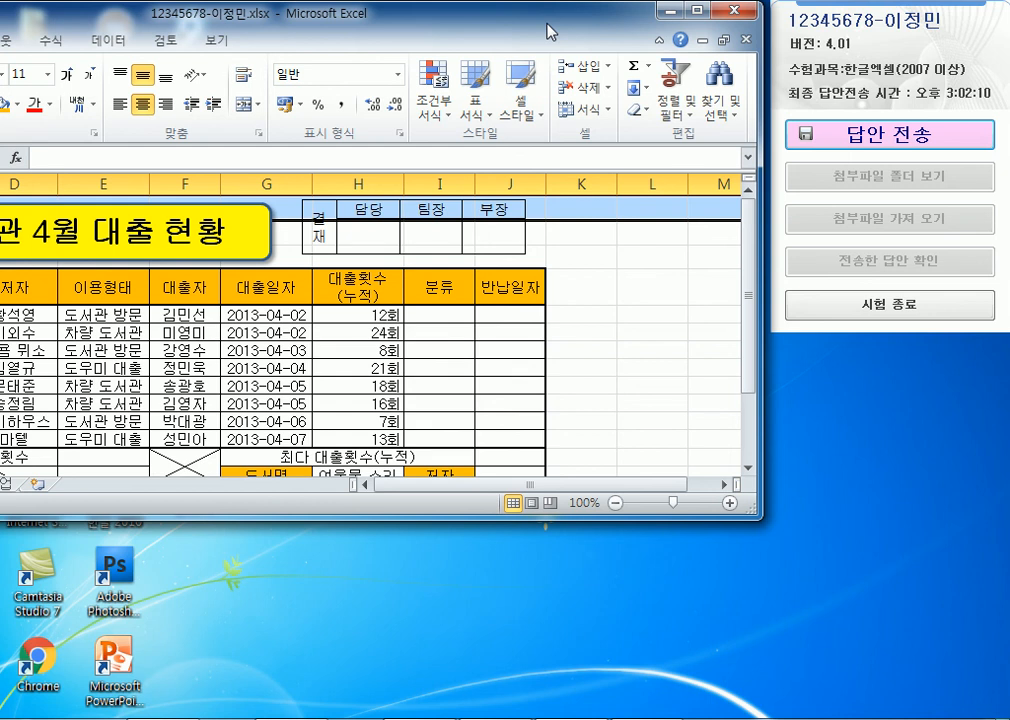
click(626, 255)
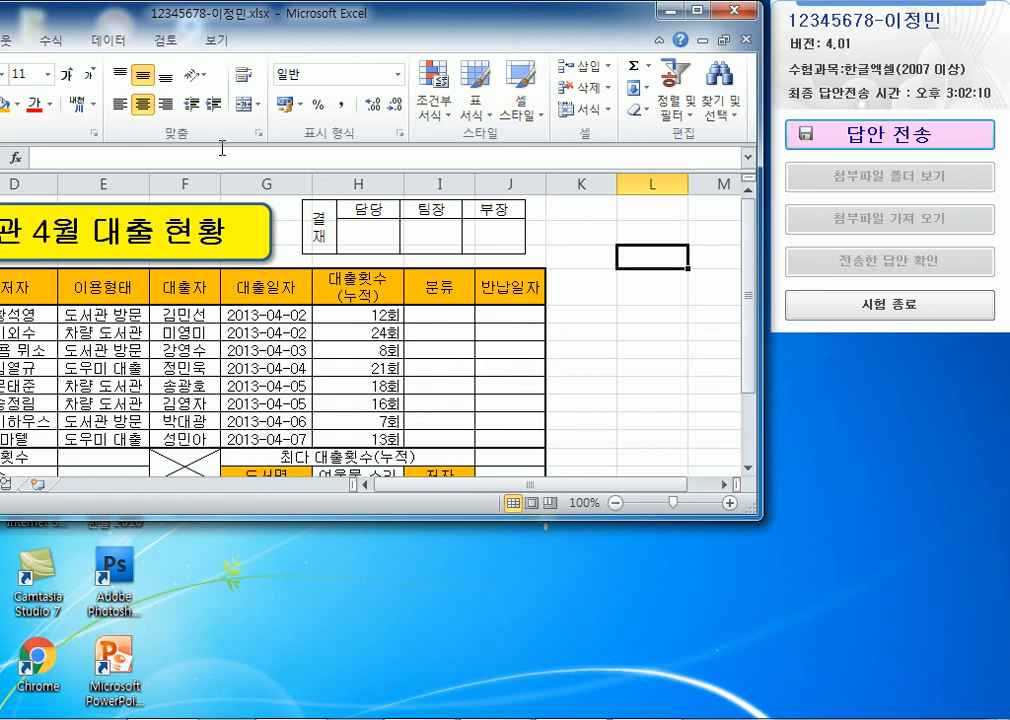
drag(85, 18, 214, 30)
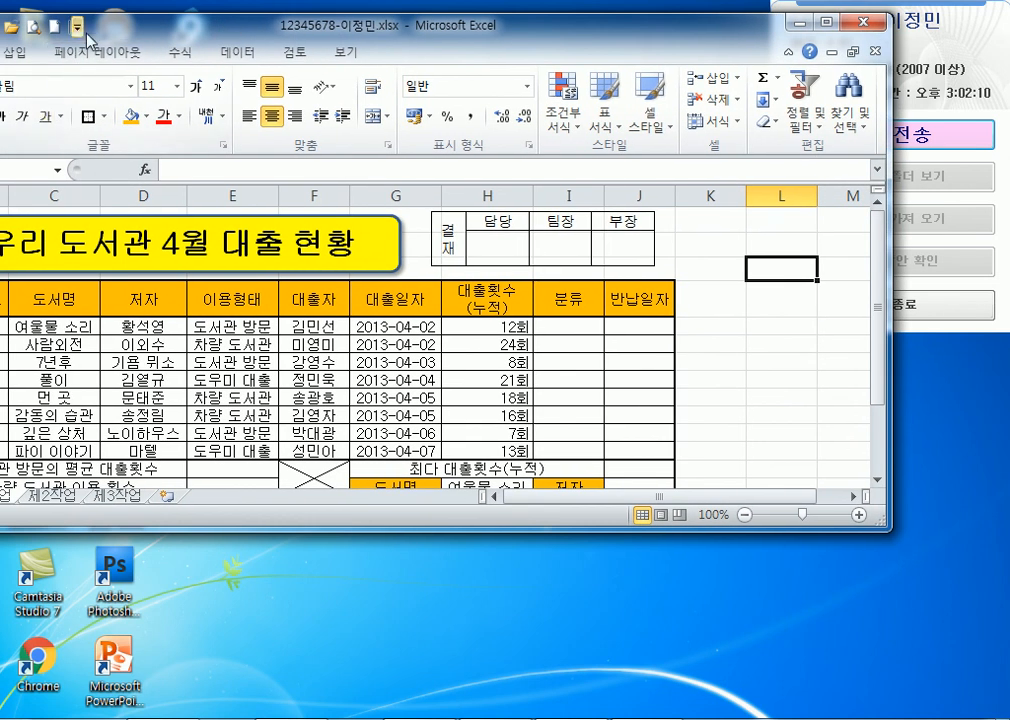
drag(95, 30, 180, 26)
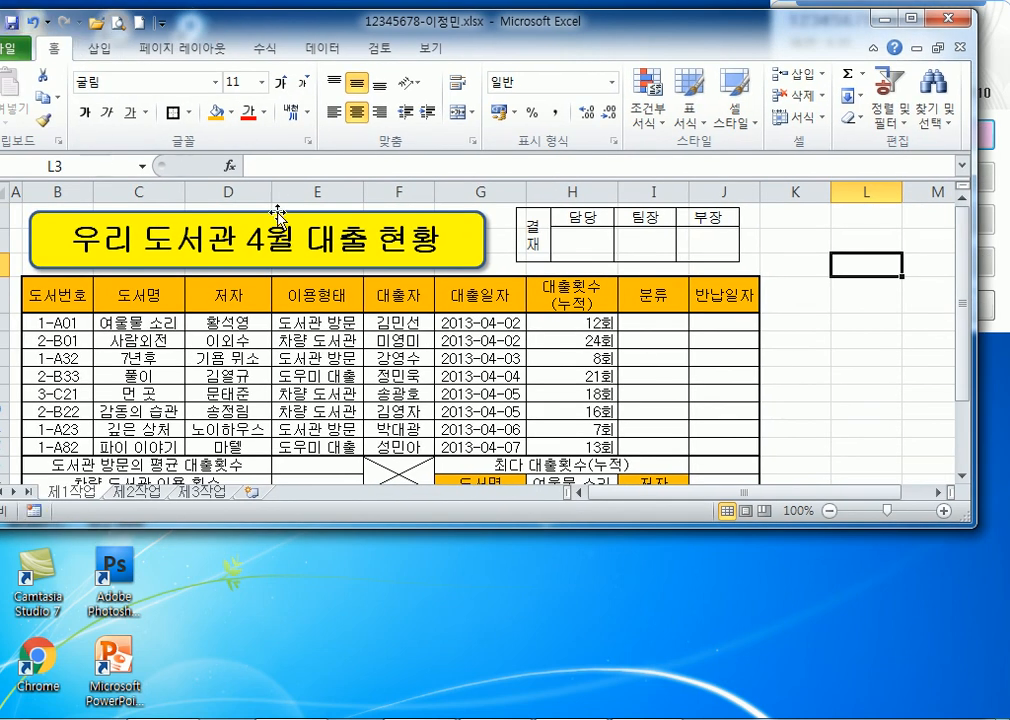
drag(660, 41, 411, 30)
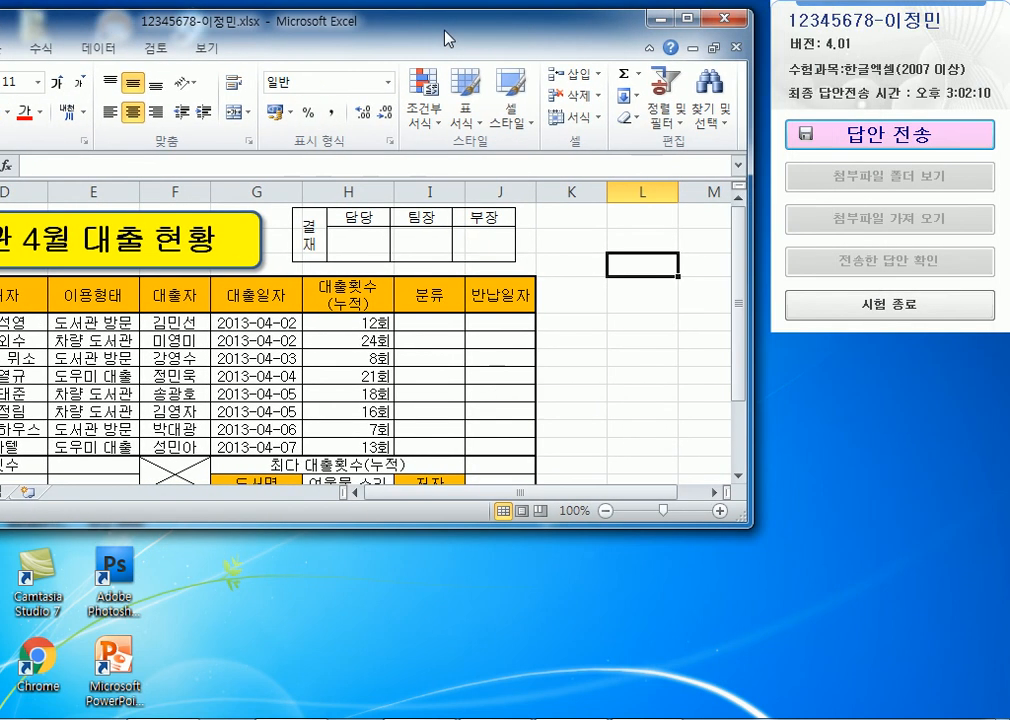
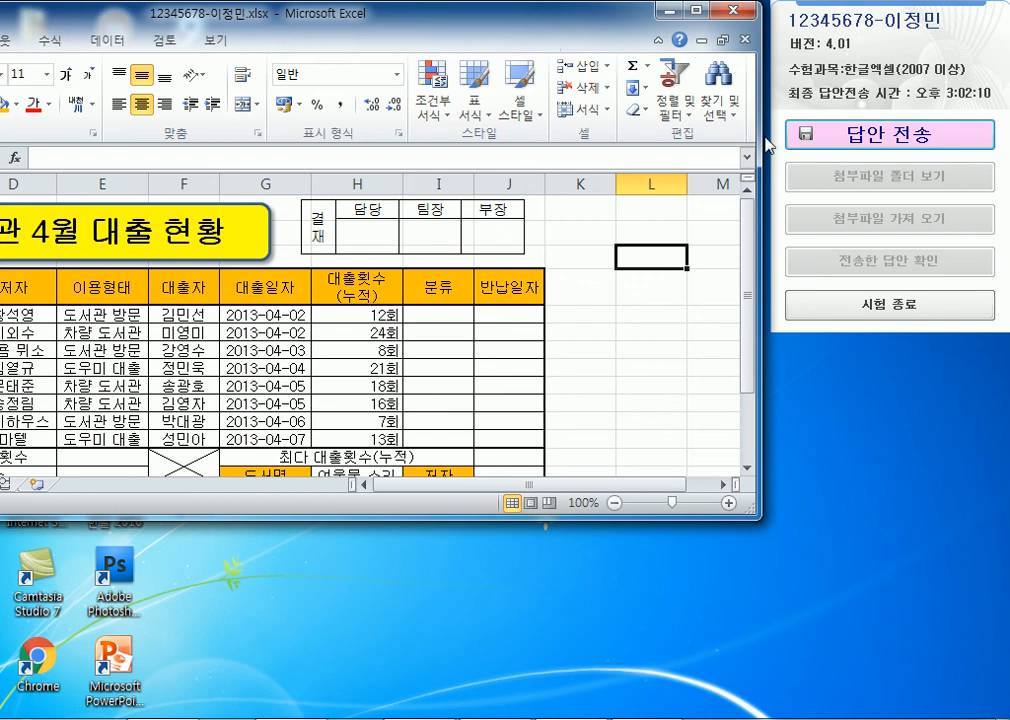
Maximize the Excel window so the 제1작업 loan table '우리 도서관 4월 대출 현황' fills the screen.
double_click(539, 24)
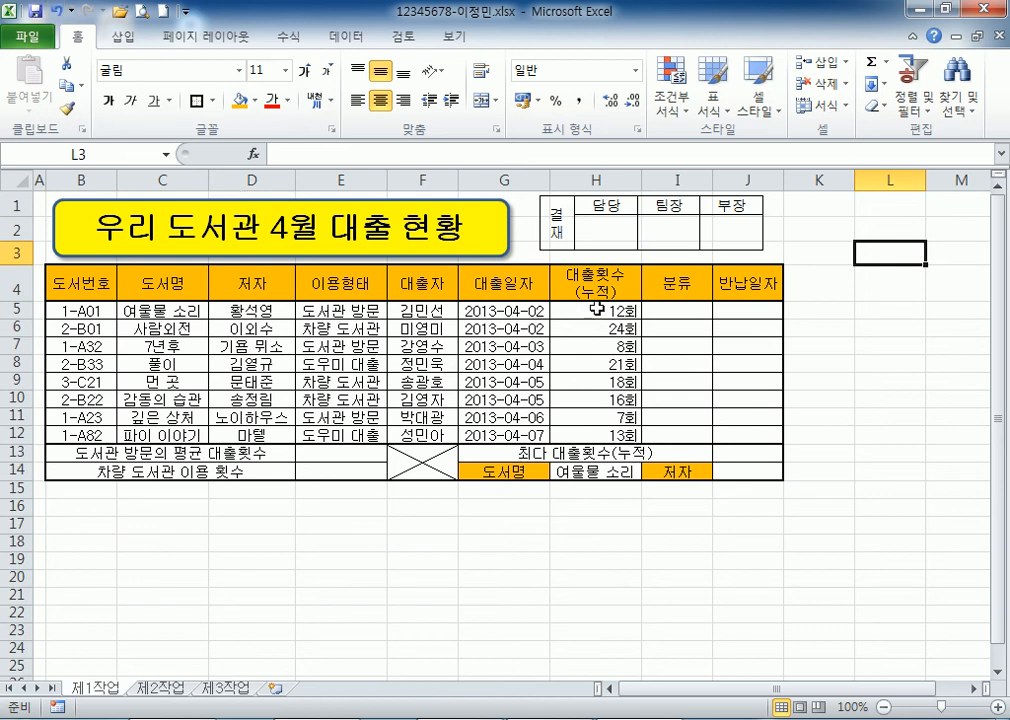
Select the 분류 cells I5:I12, then pick cell J5 under 반납일자.
drag(690, 311, 689, 432)
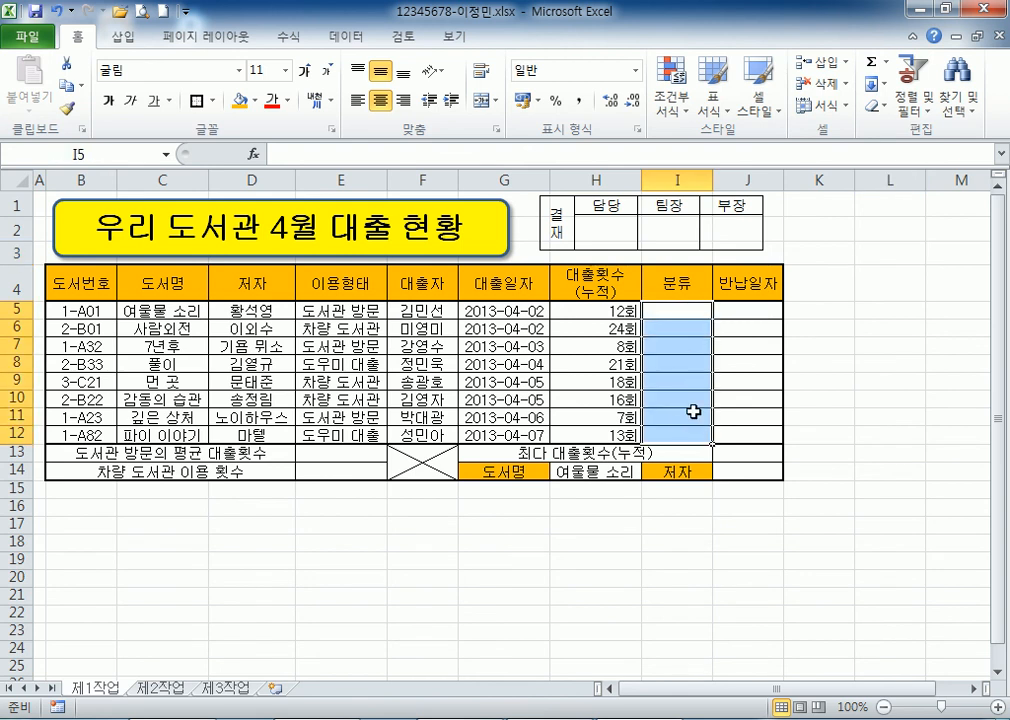
drag(675, 312, 665, 431)
click(674, 313)
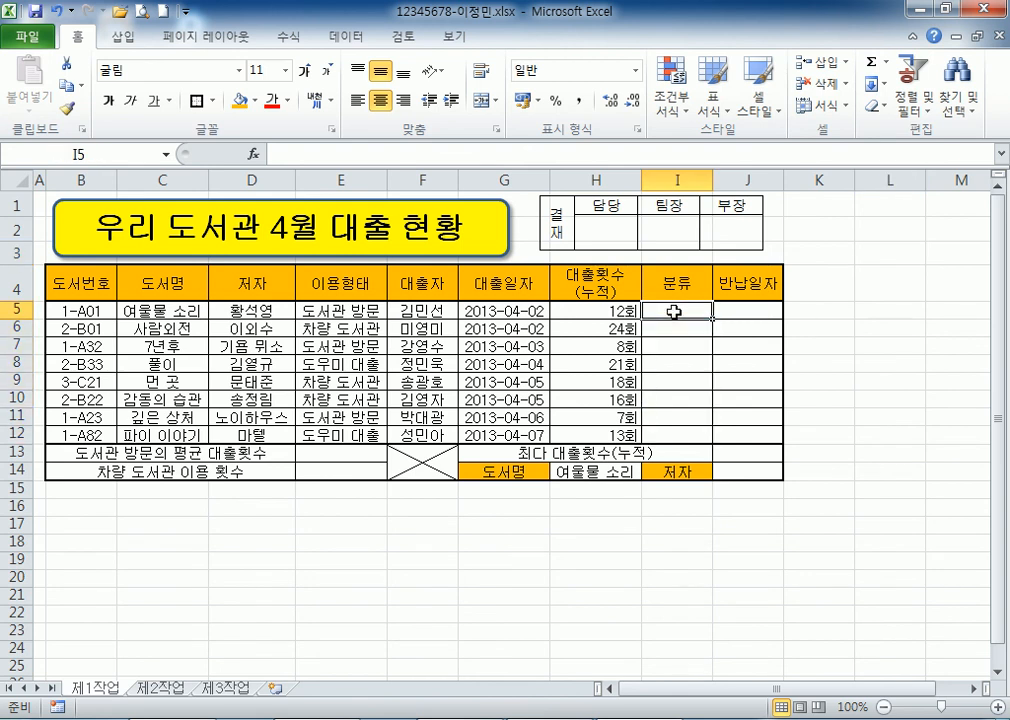
click(728, 313)
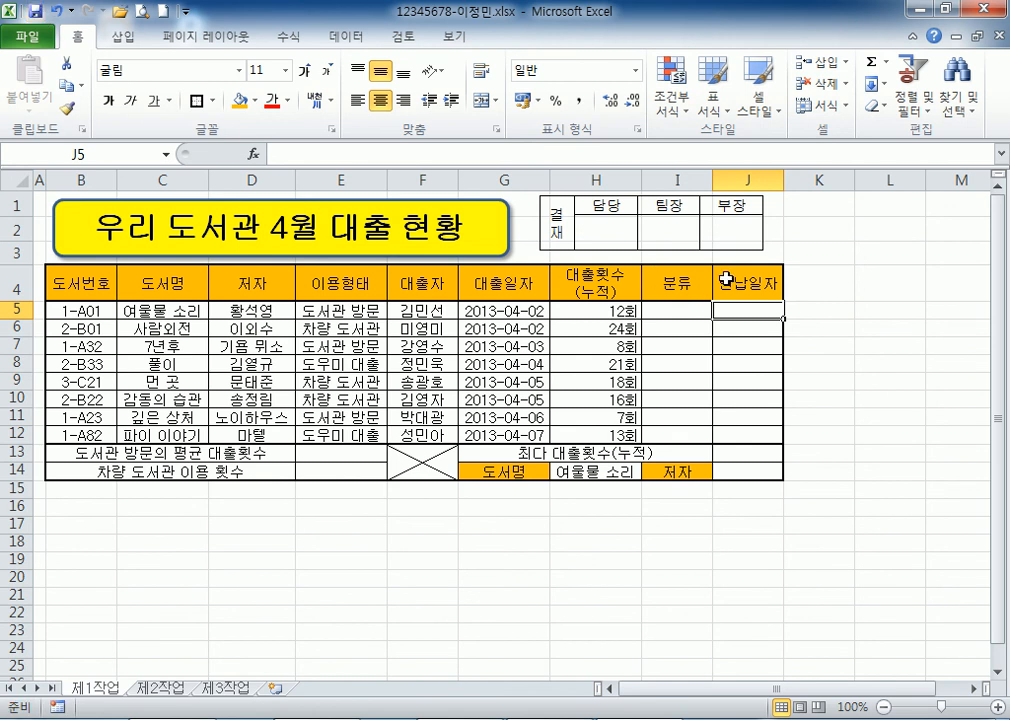
Flip between the 제2작업 and 제1작업 sheets, ending on the blank 제2작업 sheet.
click(158, 688)
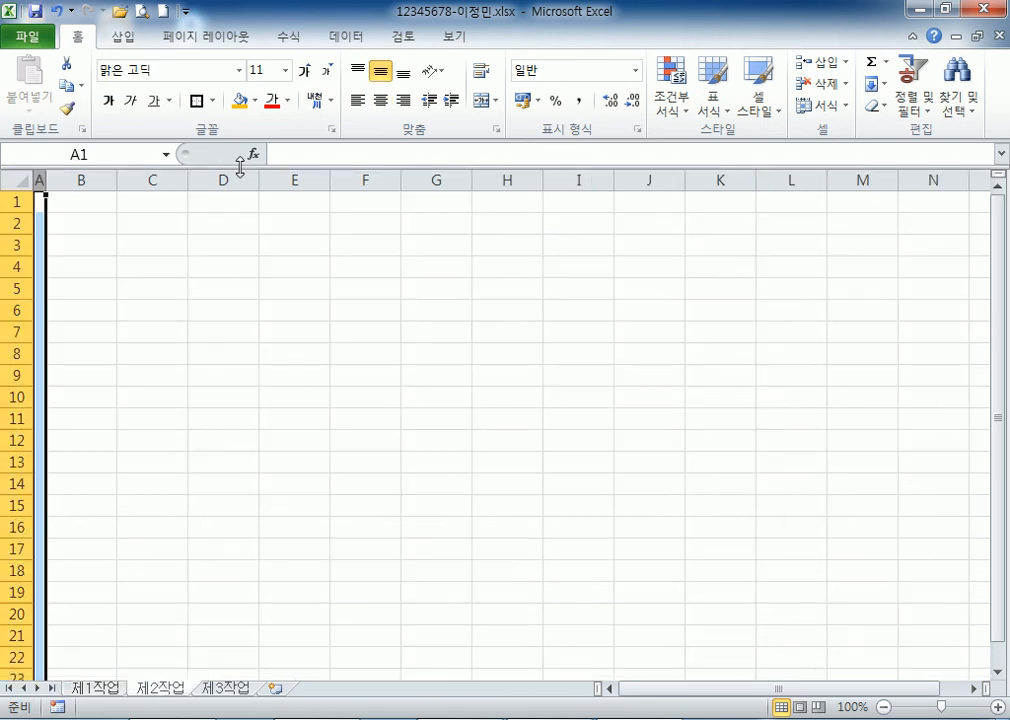
click(93, 688)
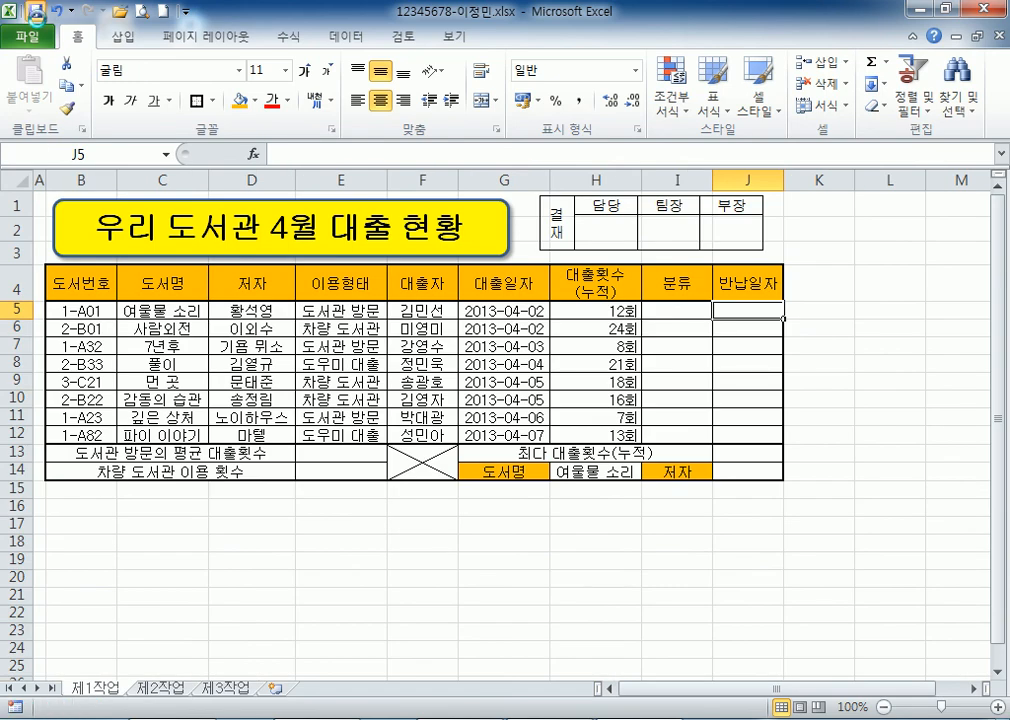
click(155, 689)
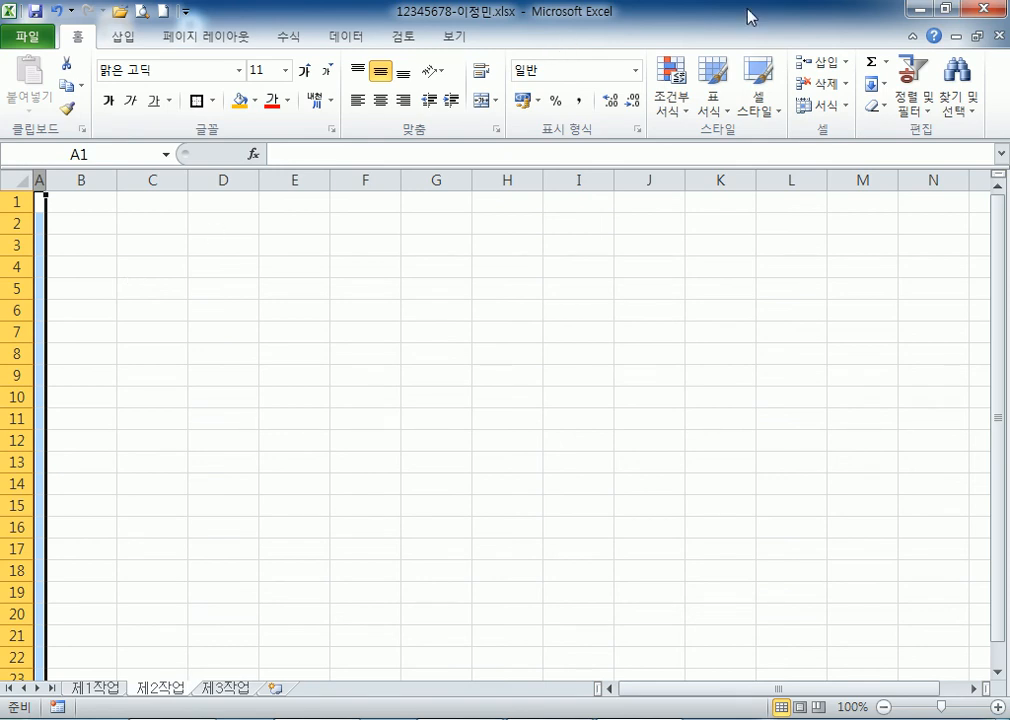
Restore, move and re-maximize the Excel window, then select cell C3.
drag(751, 16, 534, 22)
drag(854, 23, 965, 215)
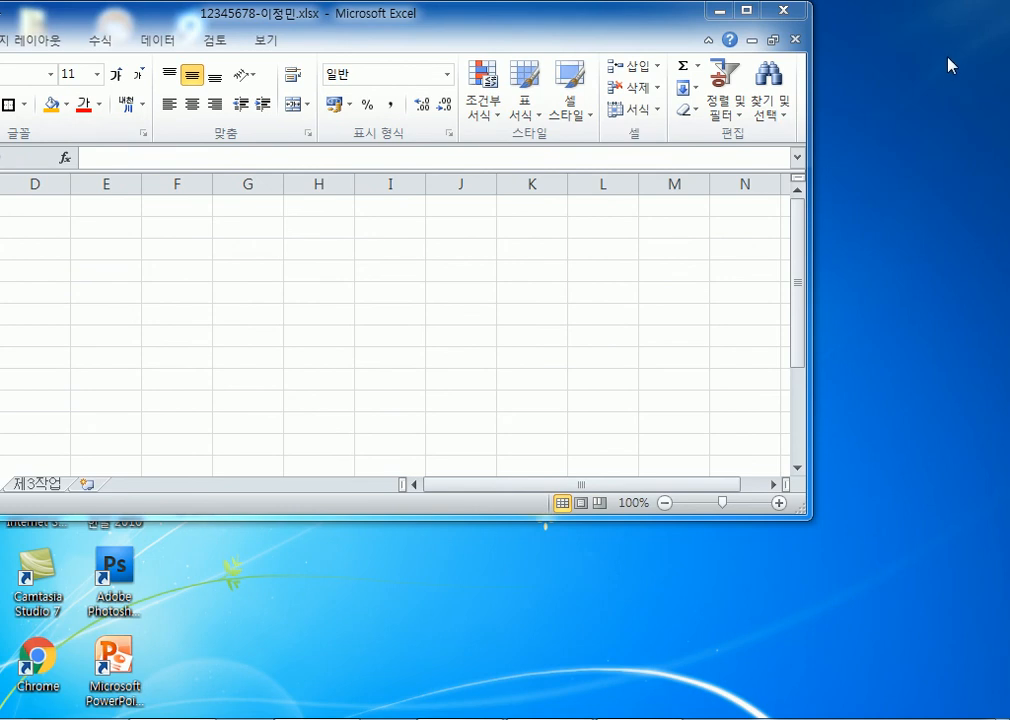
click(749, 17)
click(139, 249)
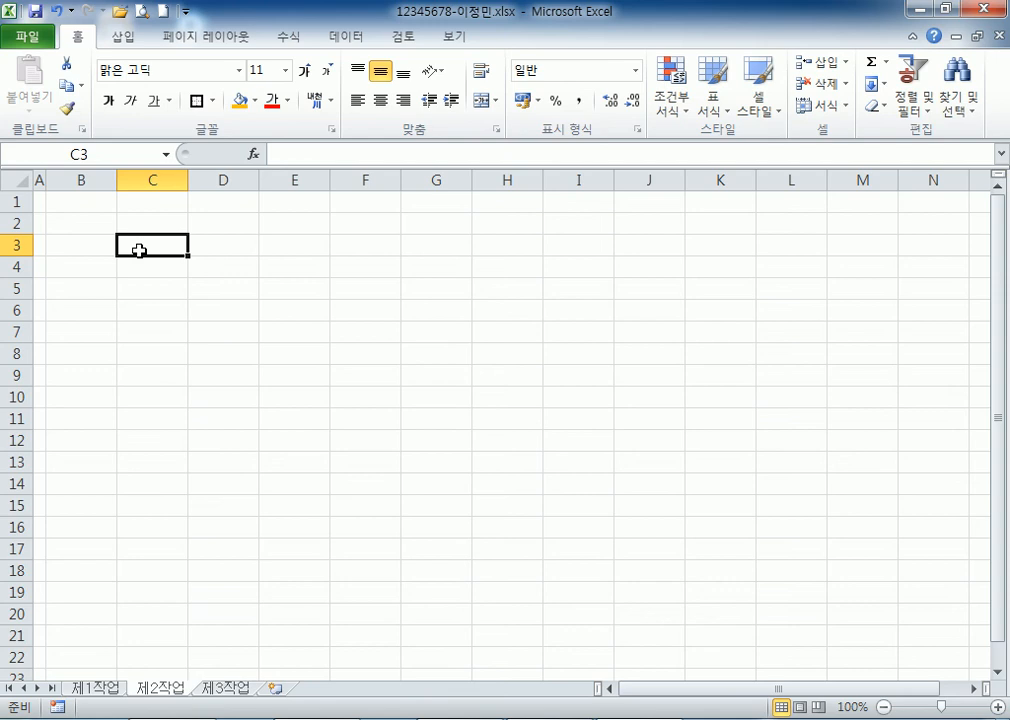
Return to the 제1작업 sheet, collapse the ribbon with Ctrl+F1, and bring Notepad forward.
click(108, 690)
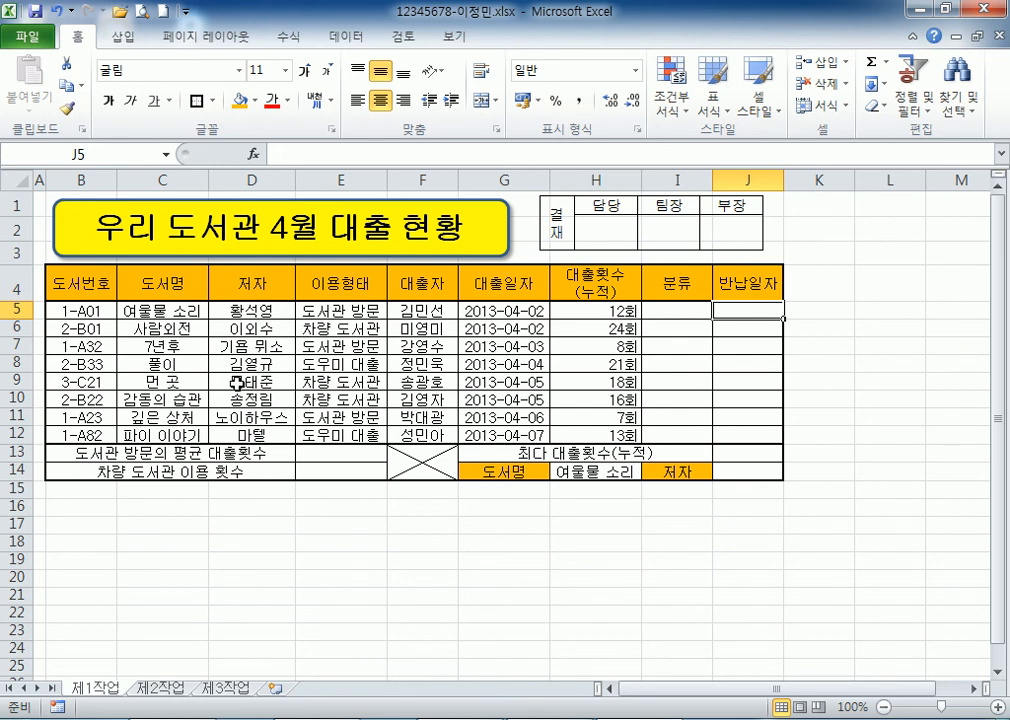
key(ctrl+F1)
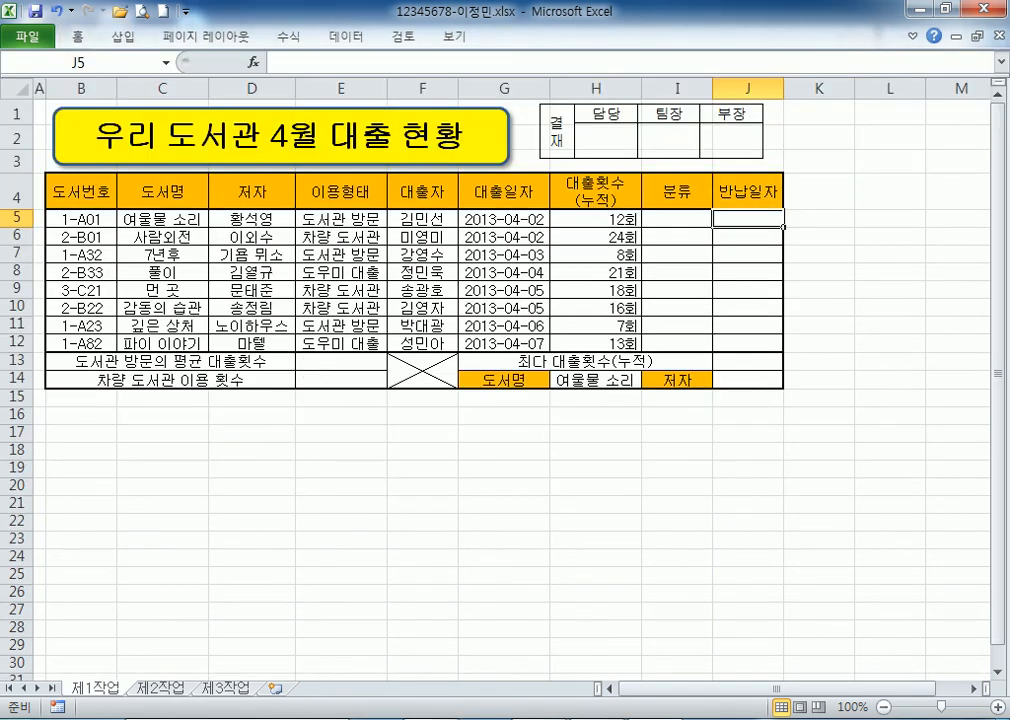
key(alt+Tab)
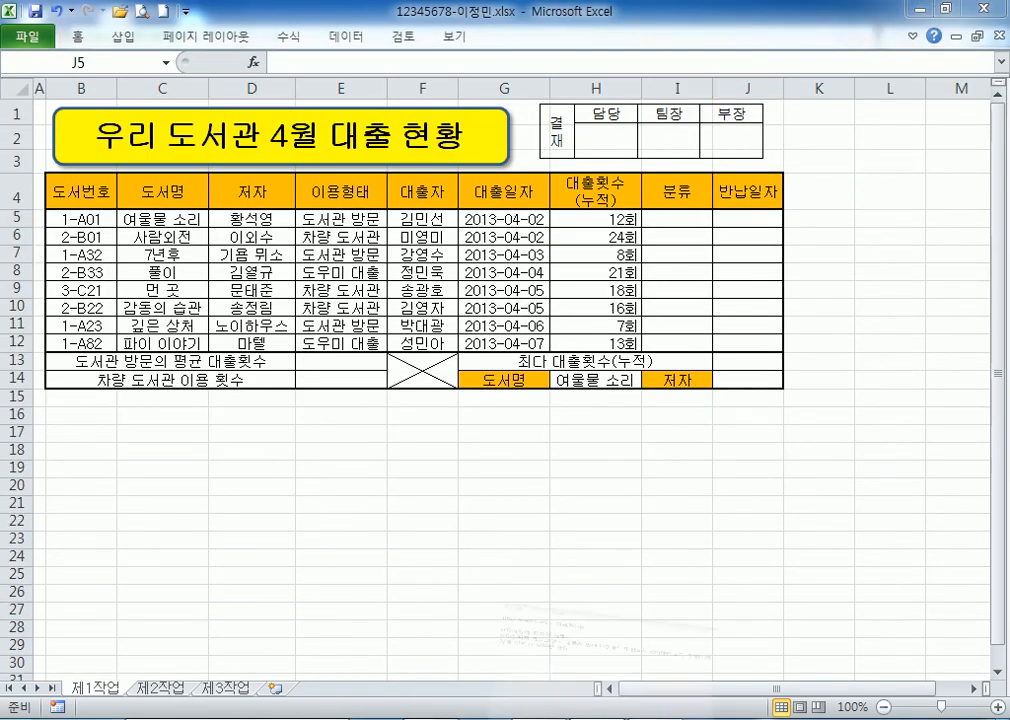
scroll(110, 311, down, 1)
scroll(106, 298, down, 1)
Below the existing notes, write '109쪽)' and start the line '문제1) 분류 :'.
key(Return)
key(Return)
key(Return)
key(Return)
key(Return)
key(Return)
key(Return)
key(Return)
key(Return)
key(Return)
key(Return)
key(Return)
key(Return)
key(Return)
key(Return)
key(Return)
key(Return)
key(Return)
key(Return)
key(Return)
key(Return)
key(Return)
key(Return)
key(Return)
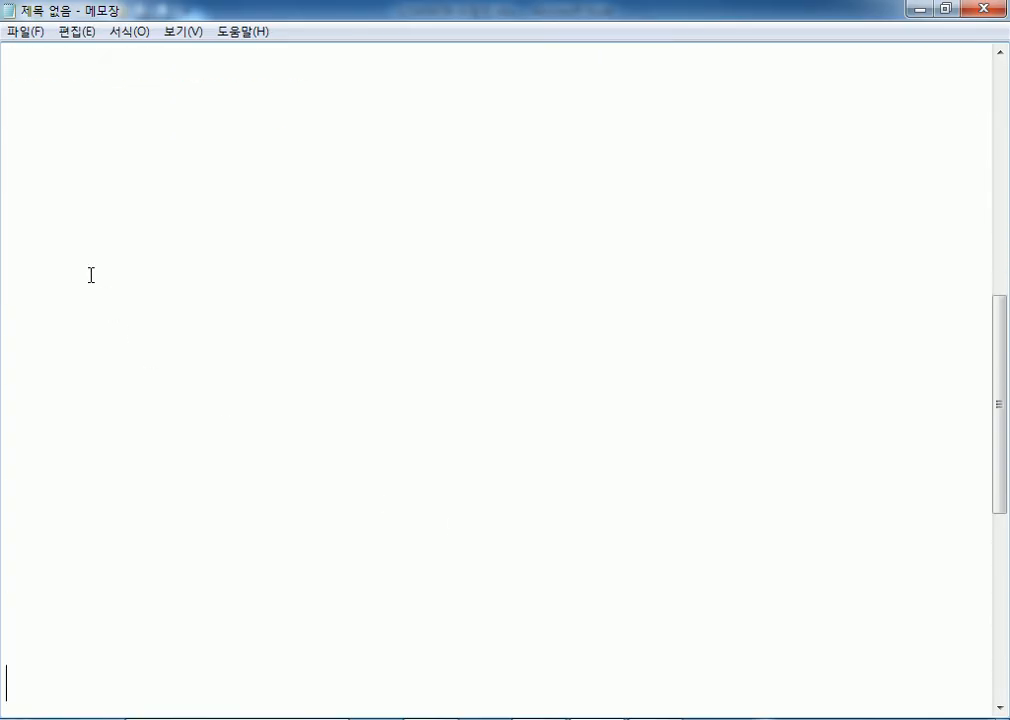
click(1000, 53)
click(1000, 53)
click(1000, 53)
click(1000, 53)
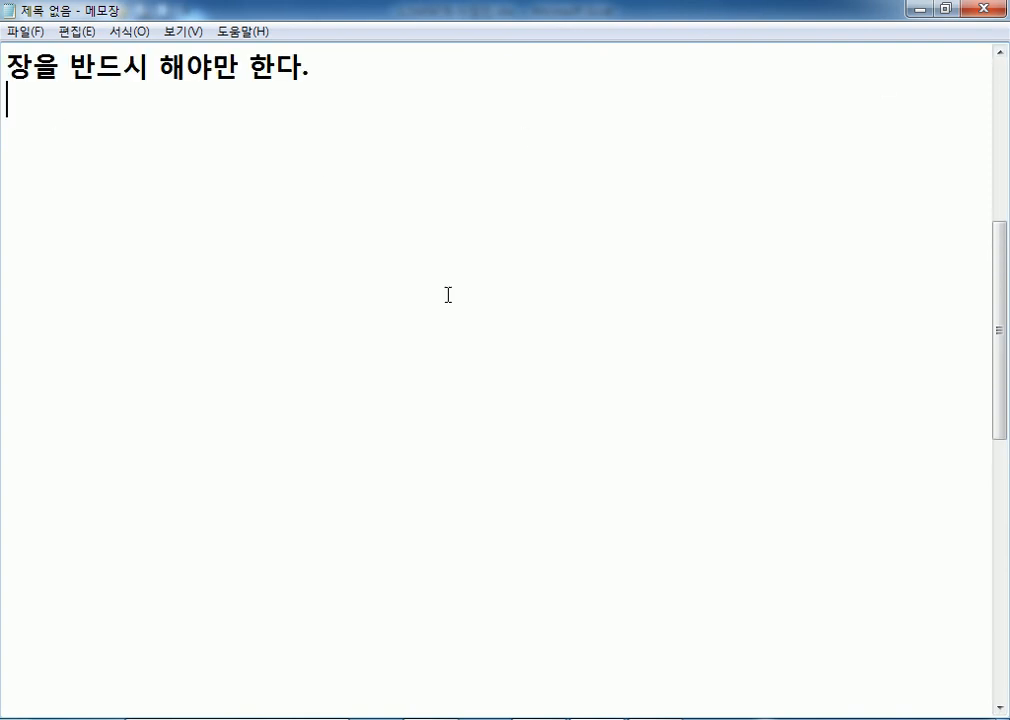
click(1000, 706)
click(23, 84)
text(109)
text(쪽))
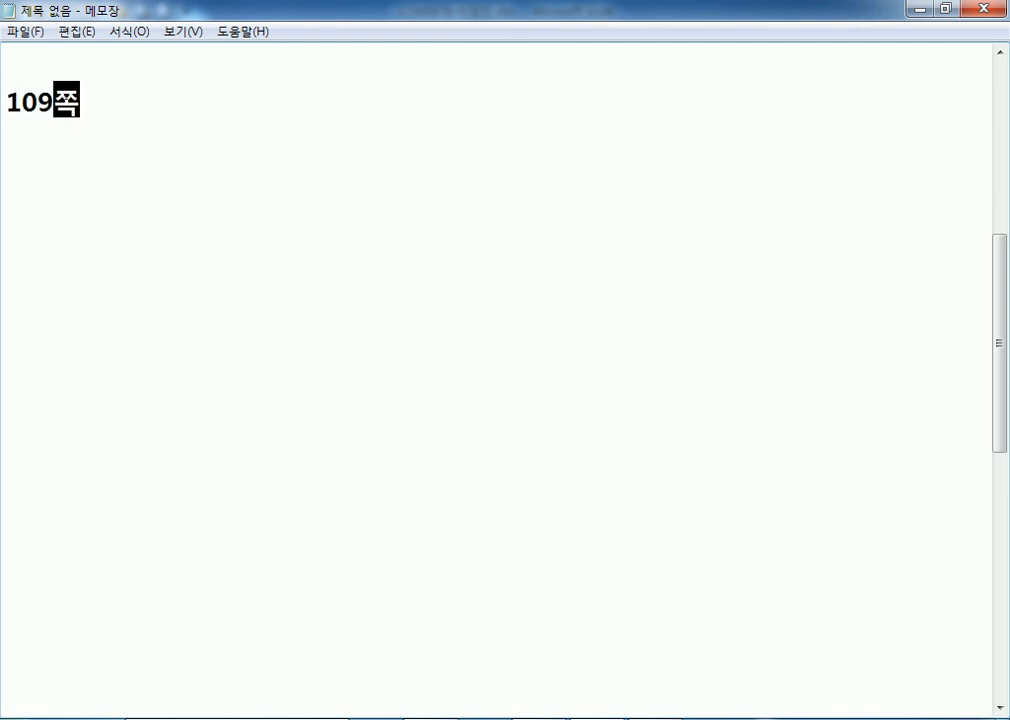
key(Return)
text(문제1) )
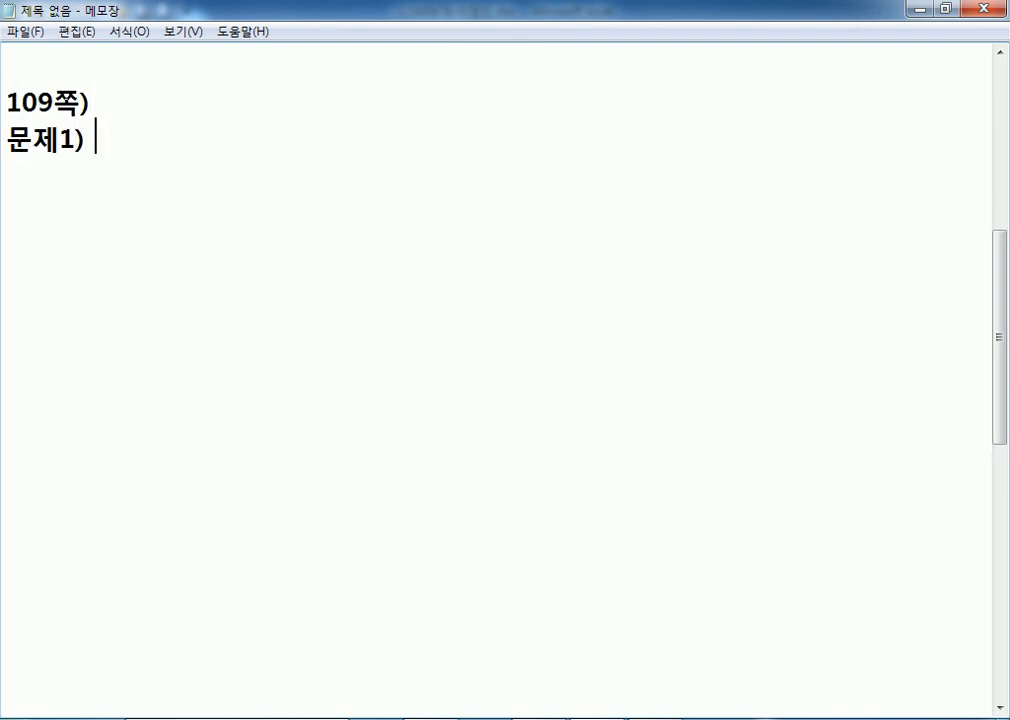
text(부분류 :)
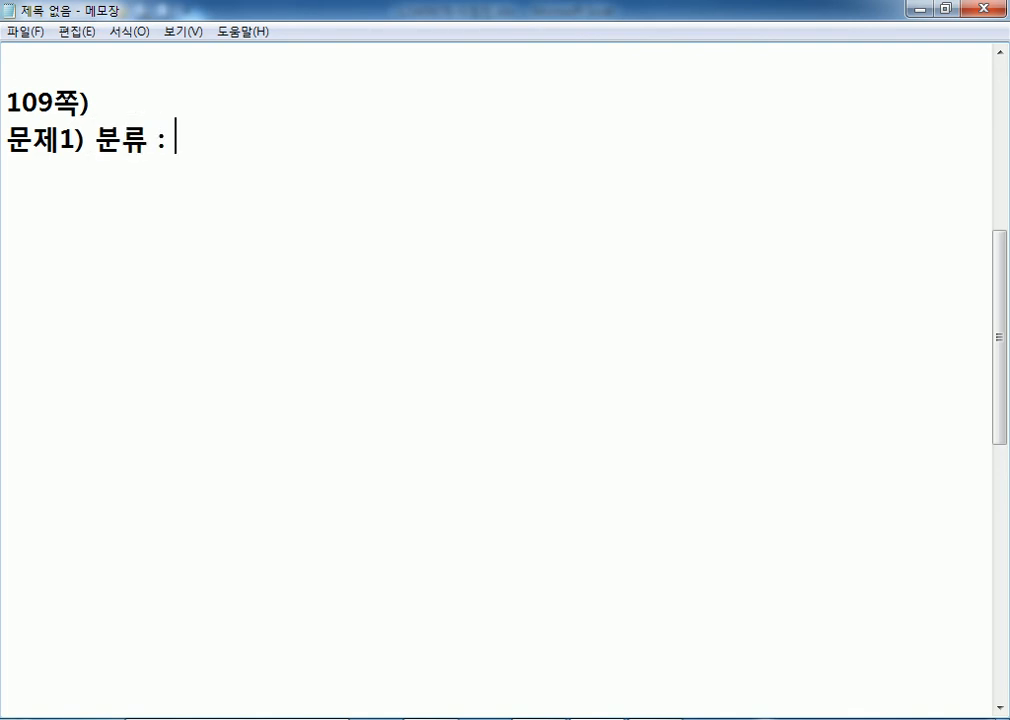
Look over the 분류 cells I5:I12 in the Excel loan table.
key(alt+Tab)
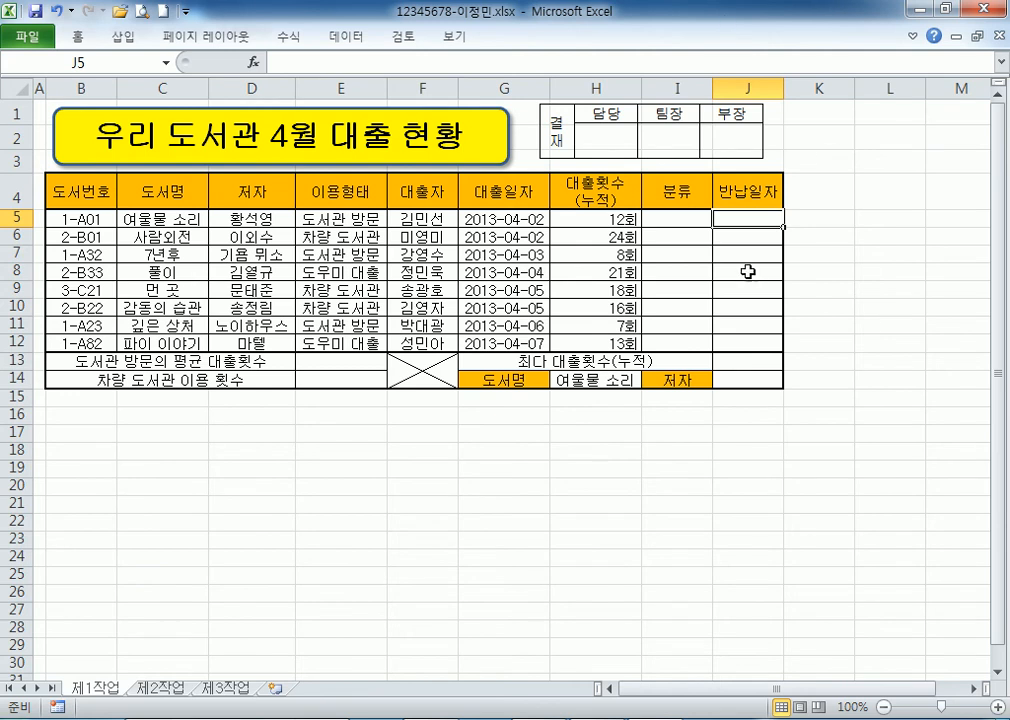
drag(685, 219, 685, 338)
ctrl+scroll(690, 287, up, 2)
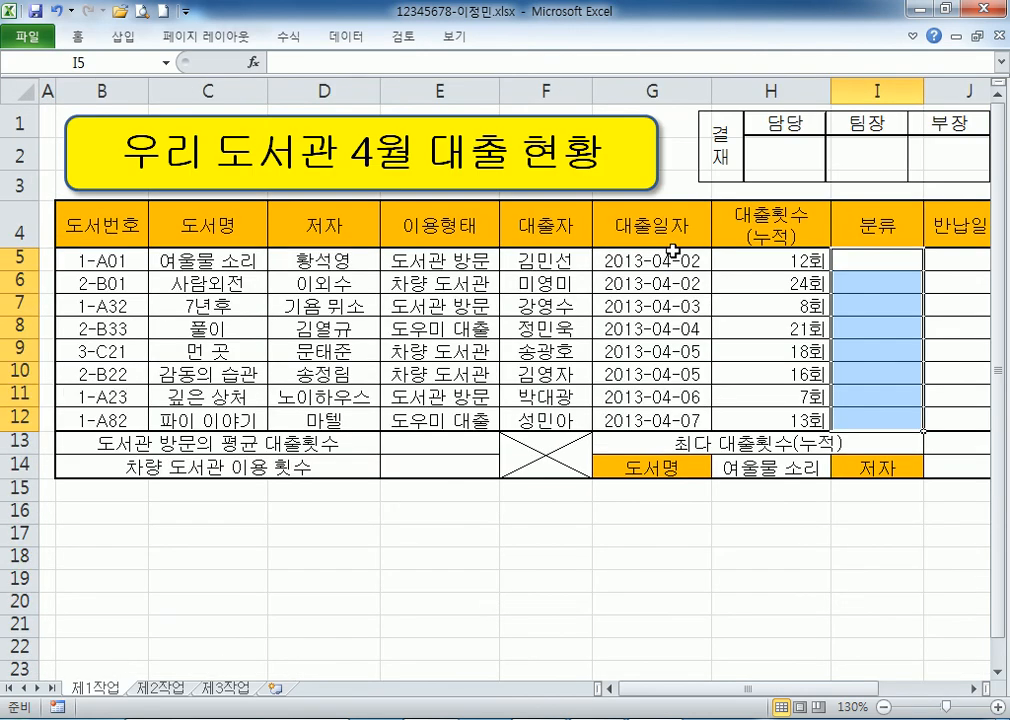
click(976, 688)
click(976, 688)
Finish the rule: 도서번호의 첫 글자가 1이면 "소설", 2이면 "에세이", 3이면 "시집"으로 표시.
key(alt+Tab)
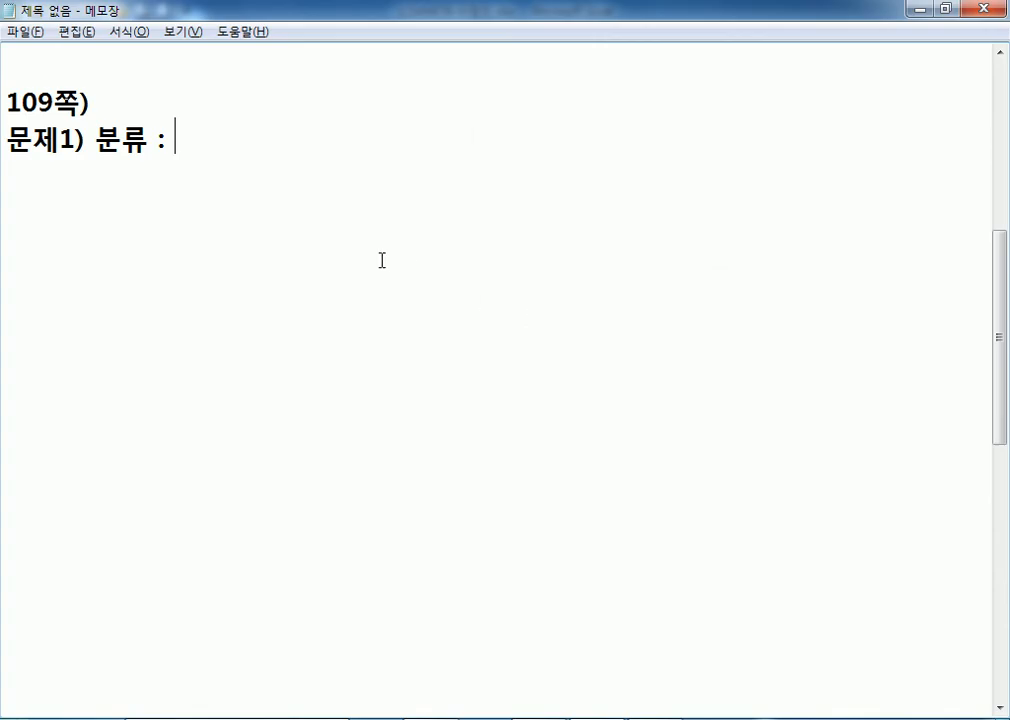
text(도서번호)
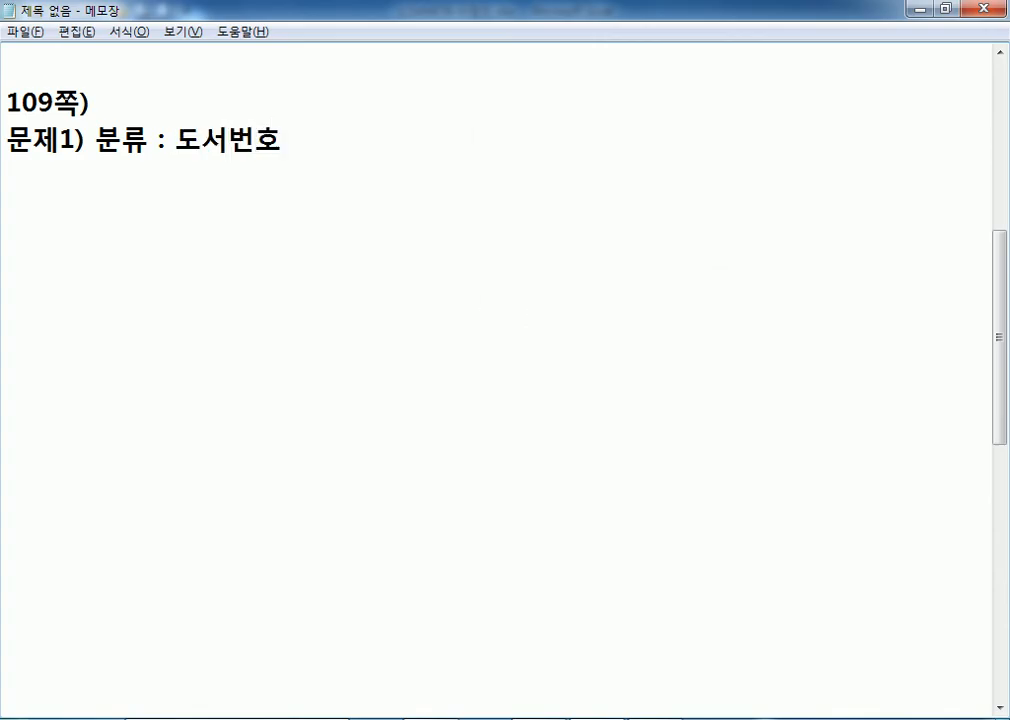
key(alt+Tab)
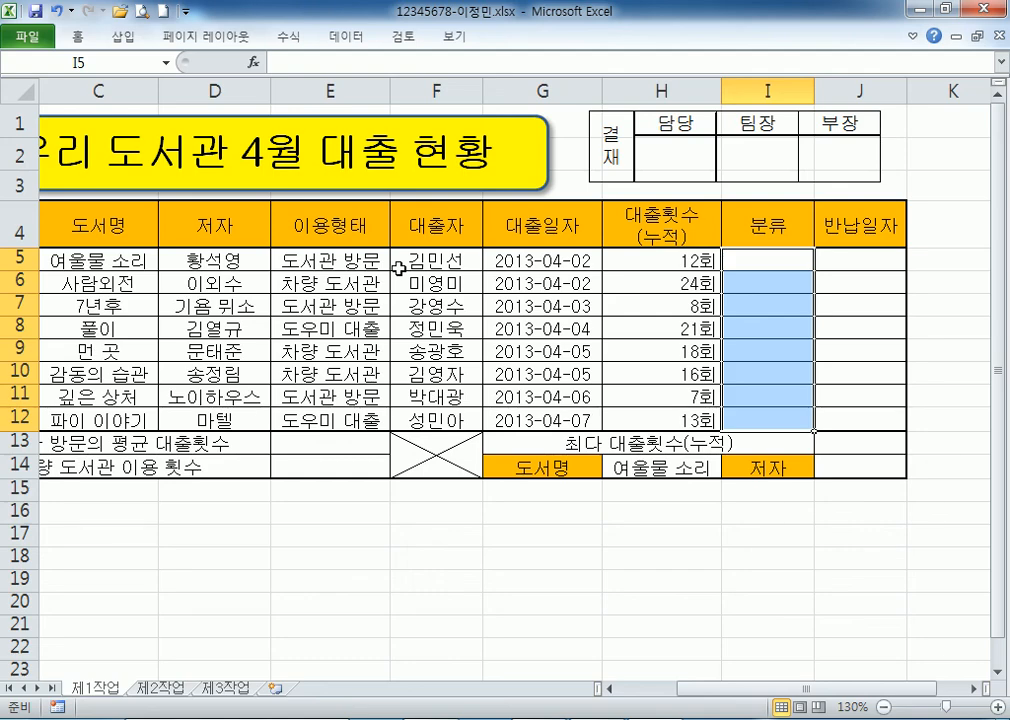
key(Home)
key(Right)
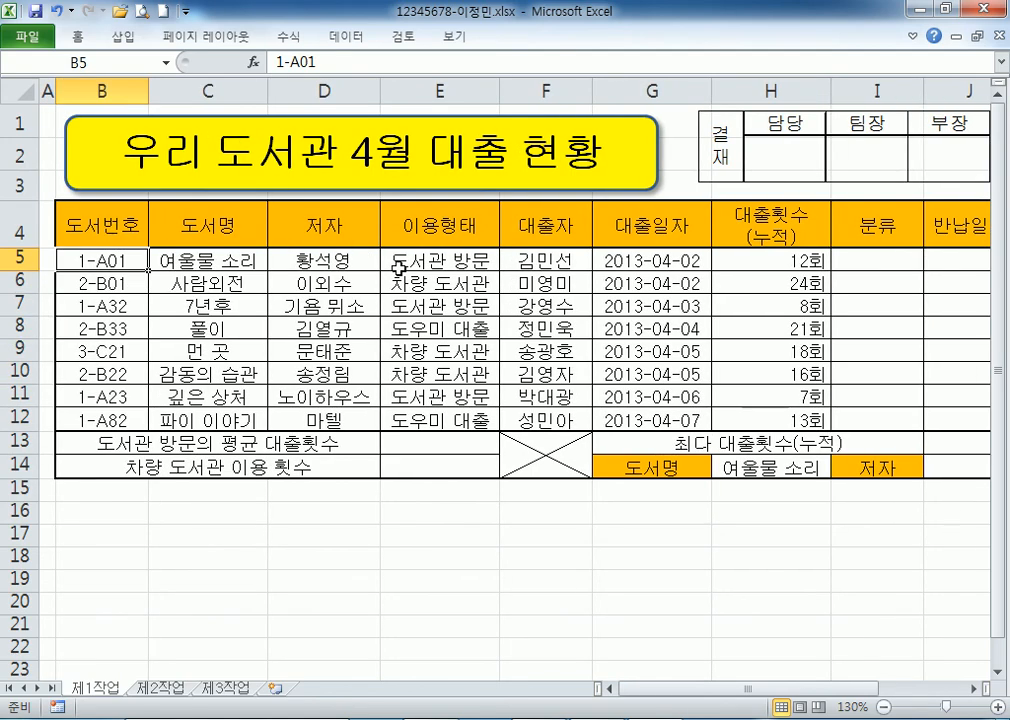
key(alt+Tab)
text(의 첫 글자가 1이면 "소설)
key(Hangul_Hanja)
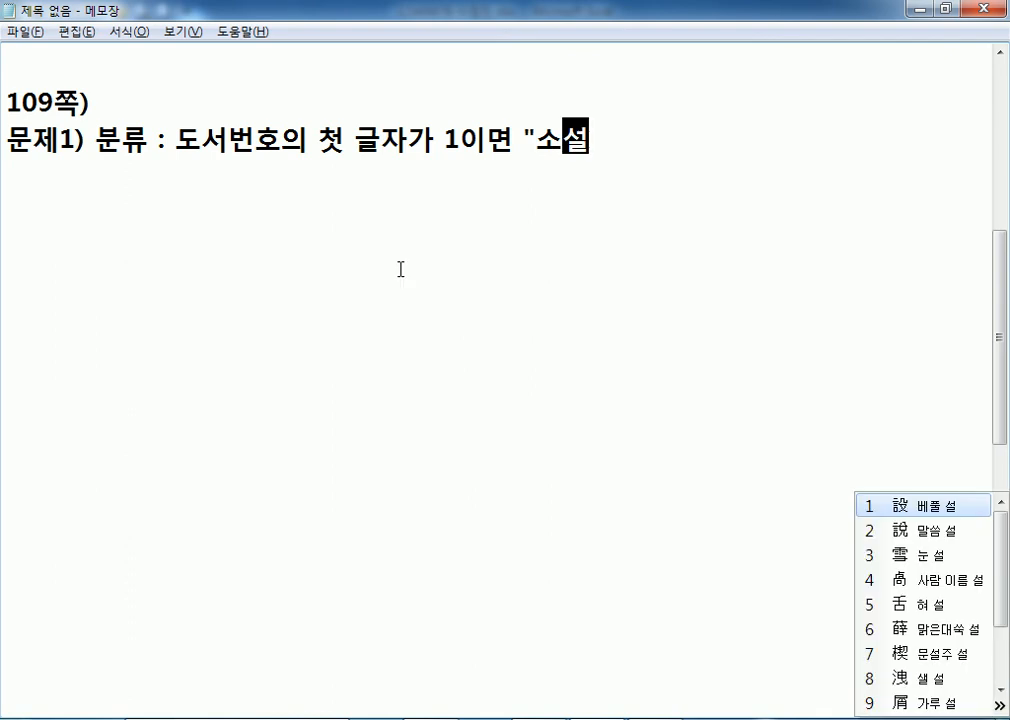
key(Escape)
text(")
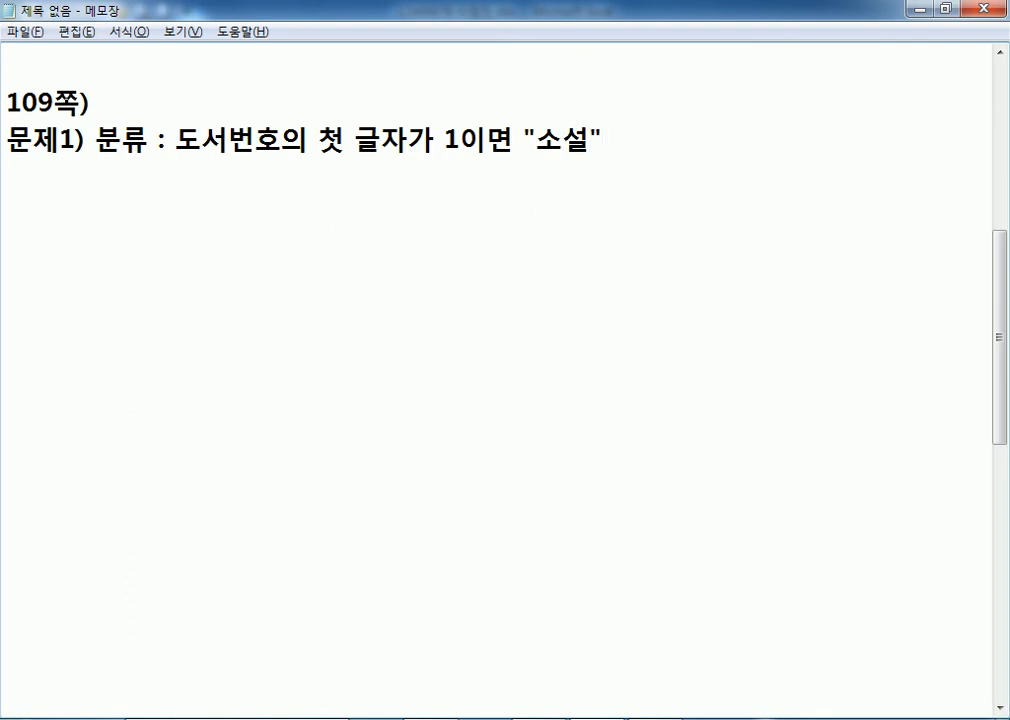
text(, 2이면)
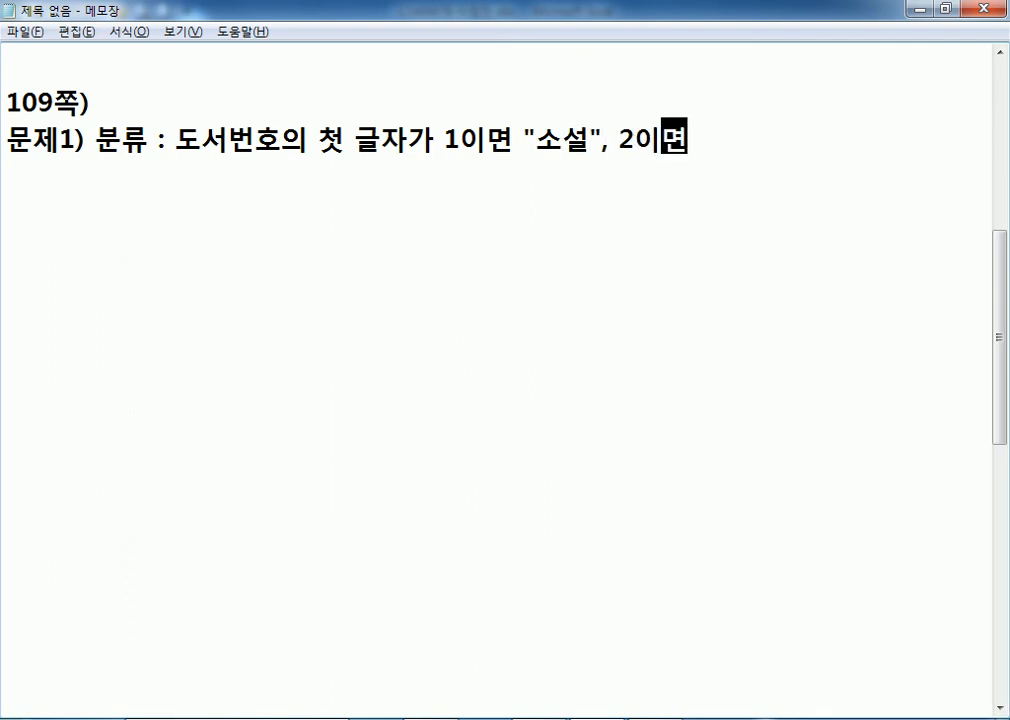
text( "에세이", )
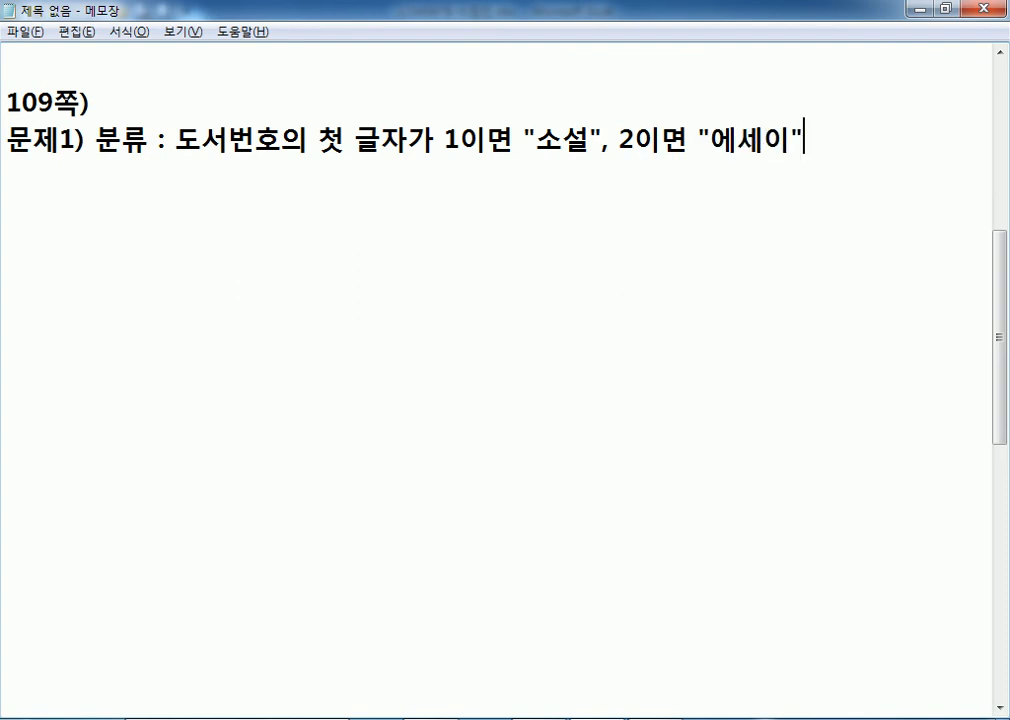
text(3이면 ")
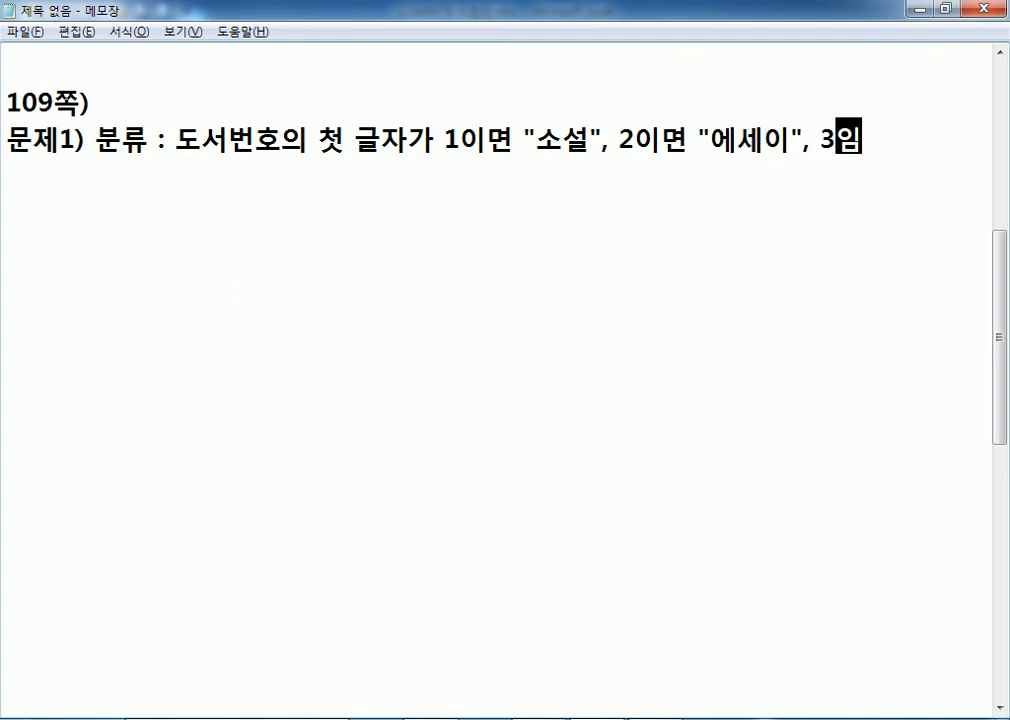
text(시집)
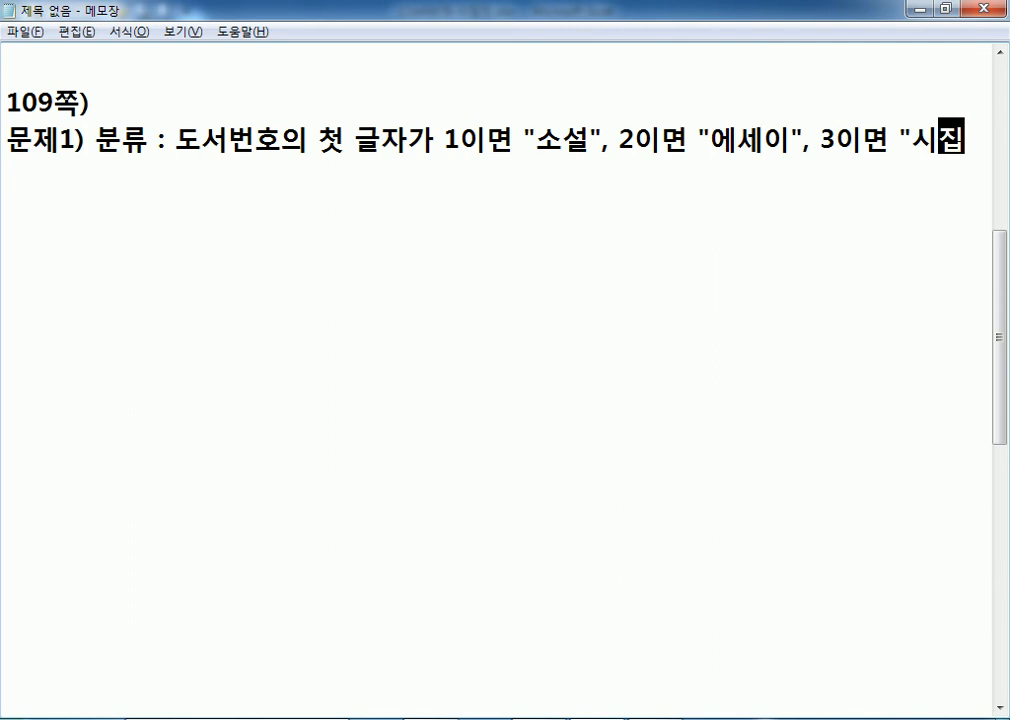
text("ㅇ으로 표시)
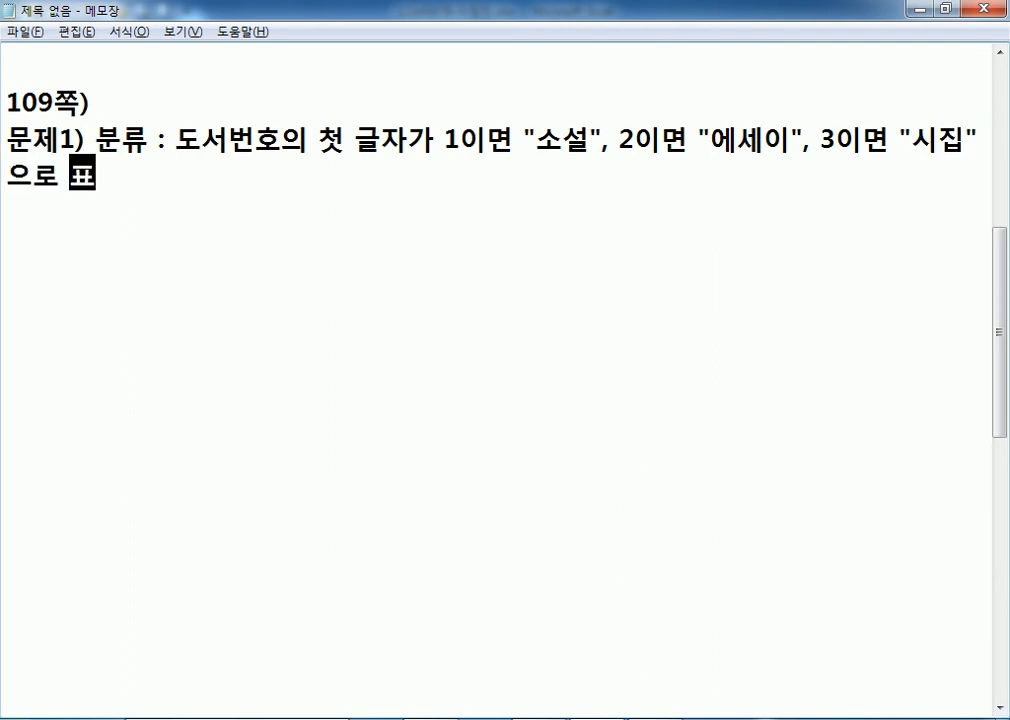
Add a CHOOSE line to the notes and mark the CHOOSE function name.
key(Return)
text(CHOOSE(도서번호의 첫 글자, "소설", "에세이", "시집)
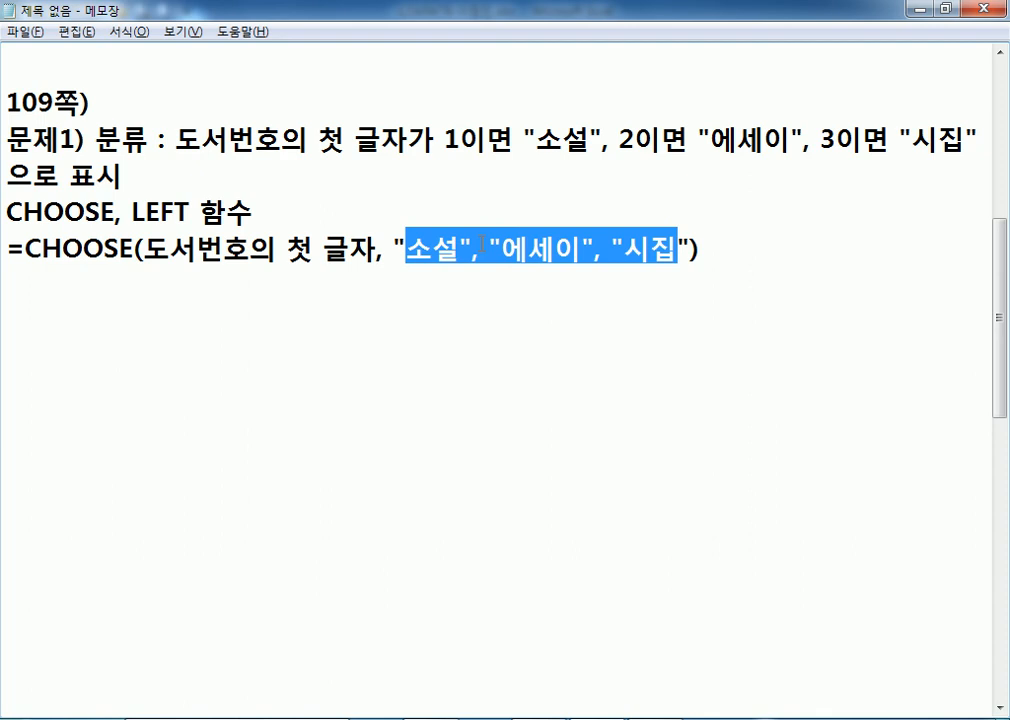
click(416, 243)
click(525, 242)
click(643, 249)
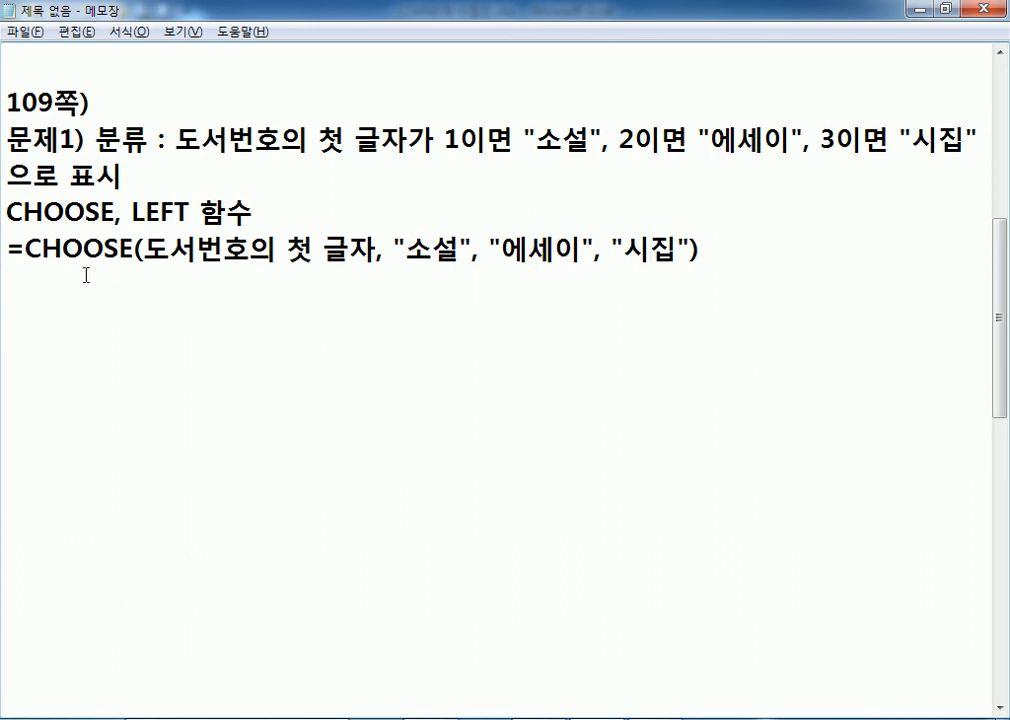
drag(27, 250, 144, 250)
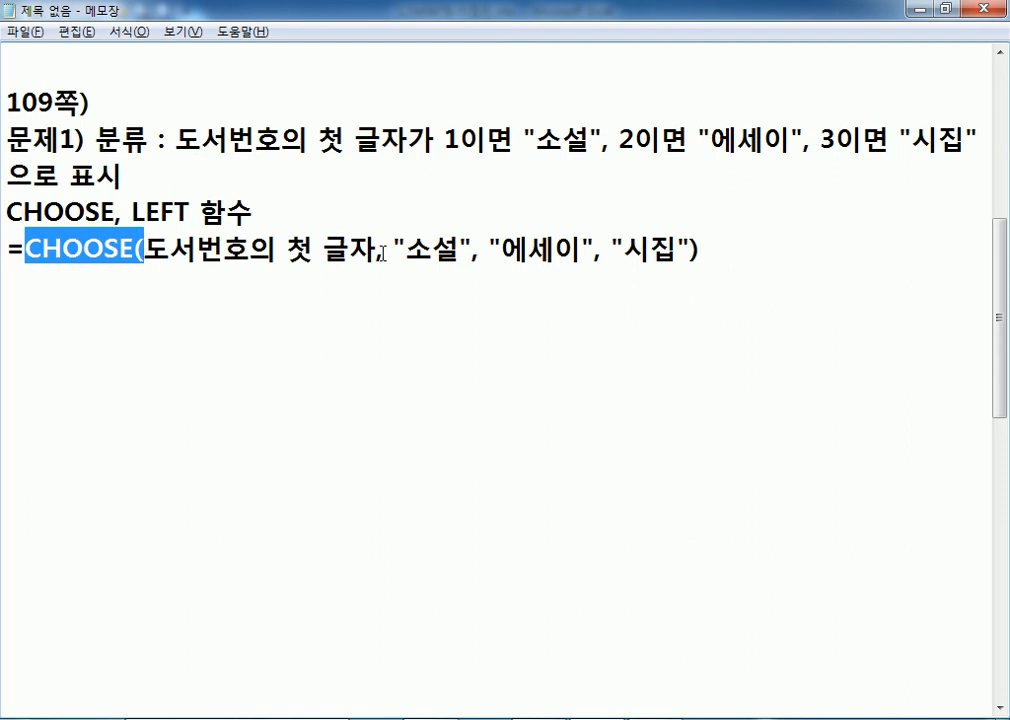
Write =LEFT(B5, 1) in the notes, replacing the 도서번호 placeholder with B5.
key(alt+Tab)
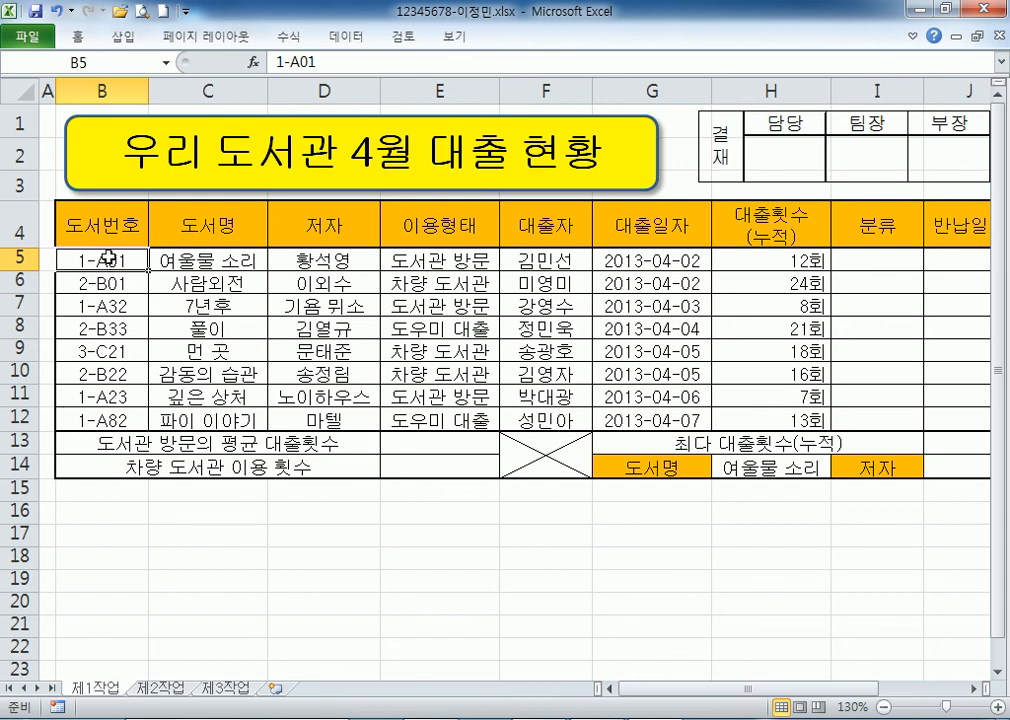
key(alt+Tab)
click(243, 301)
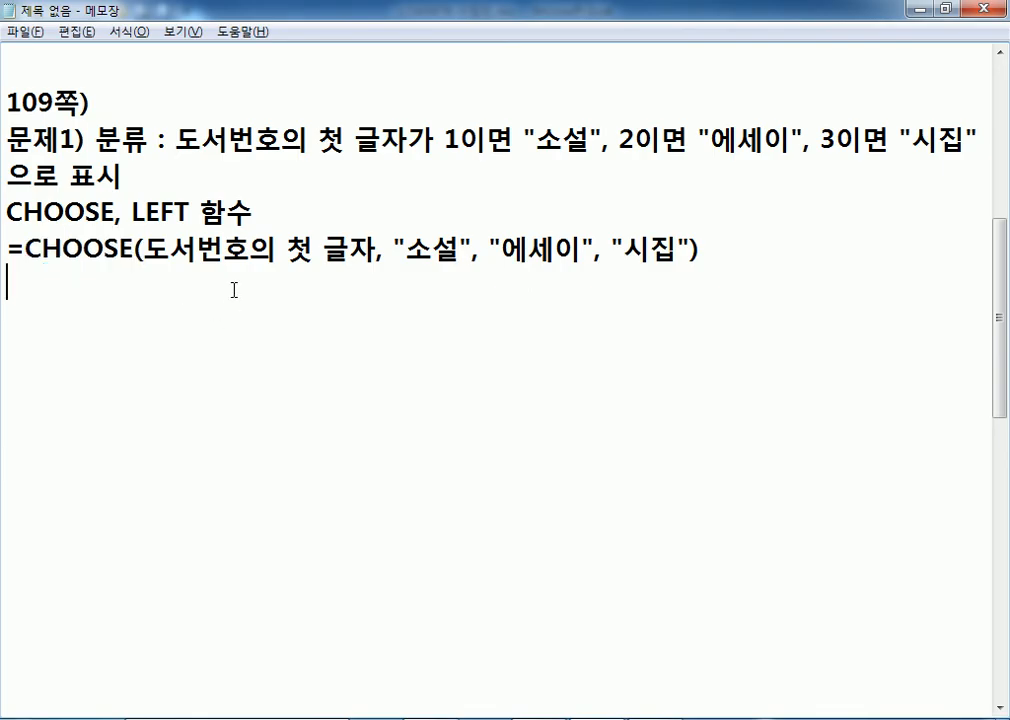
text(=LEFT()
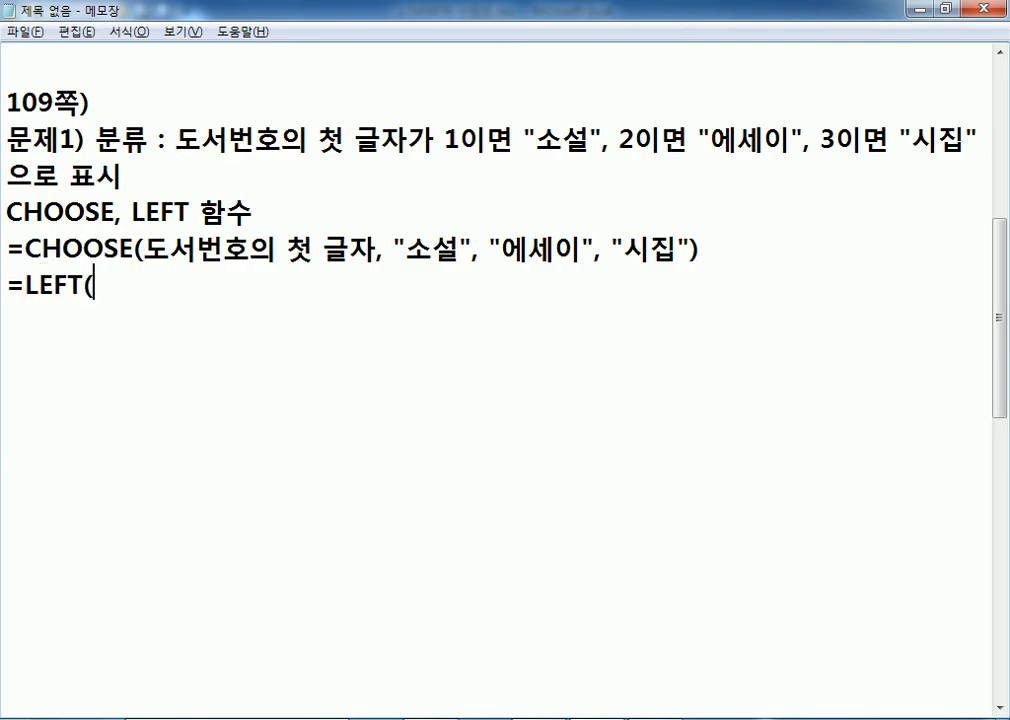
text(도서번호, 1))
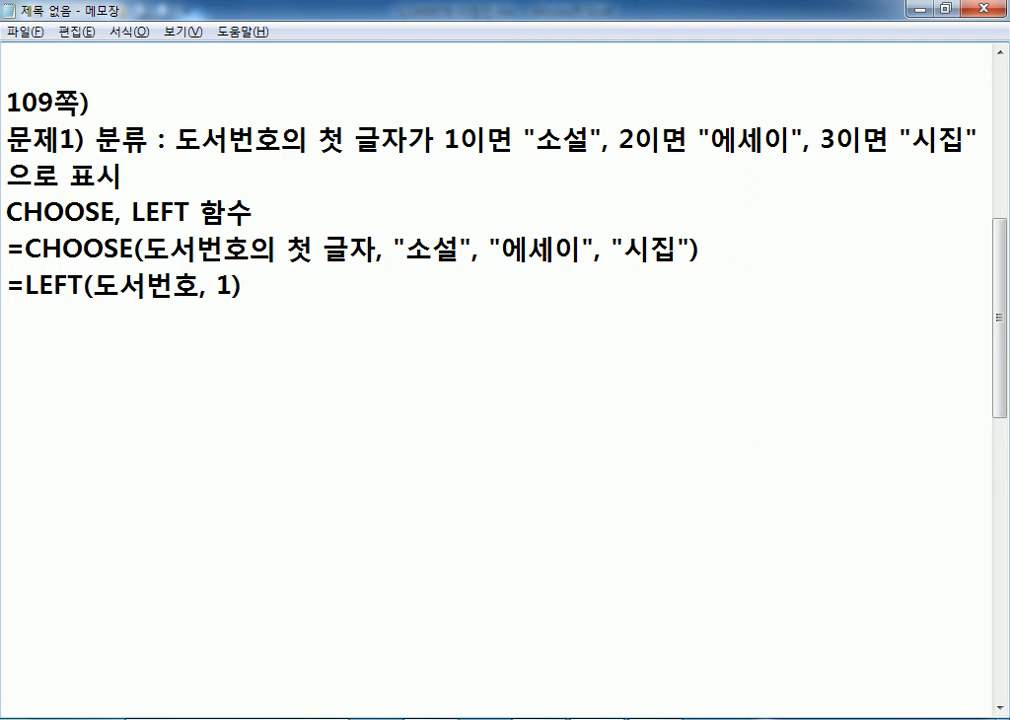
text( : ㅅ)
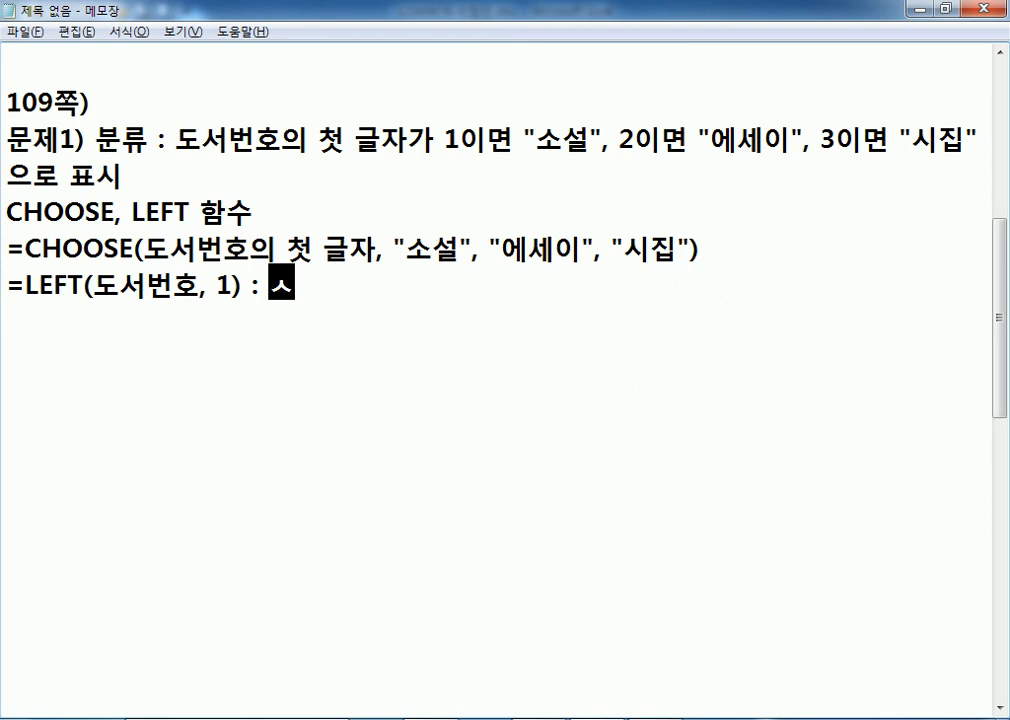
drag(93, 287, 197, 287)
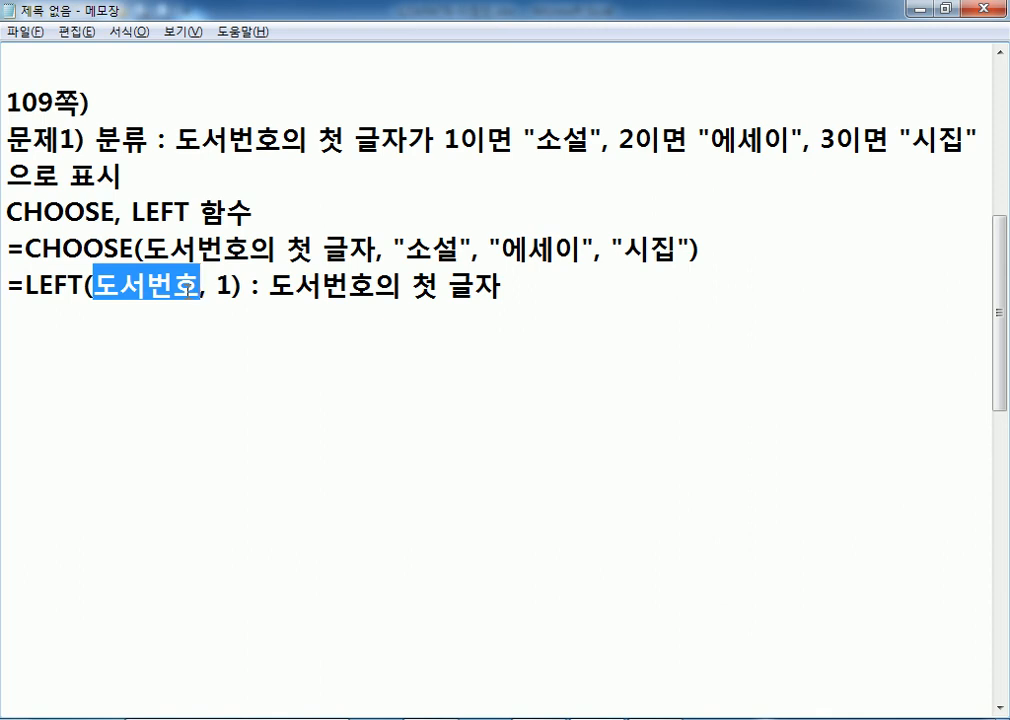
key(alt+Tab)
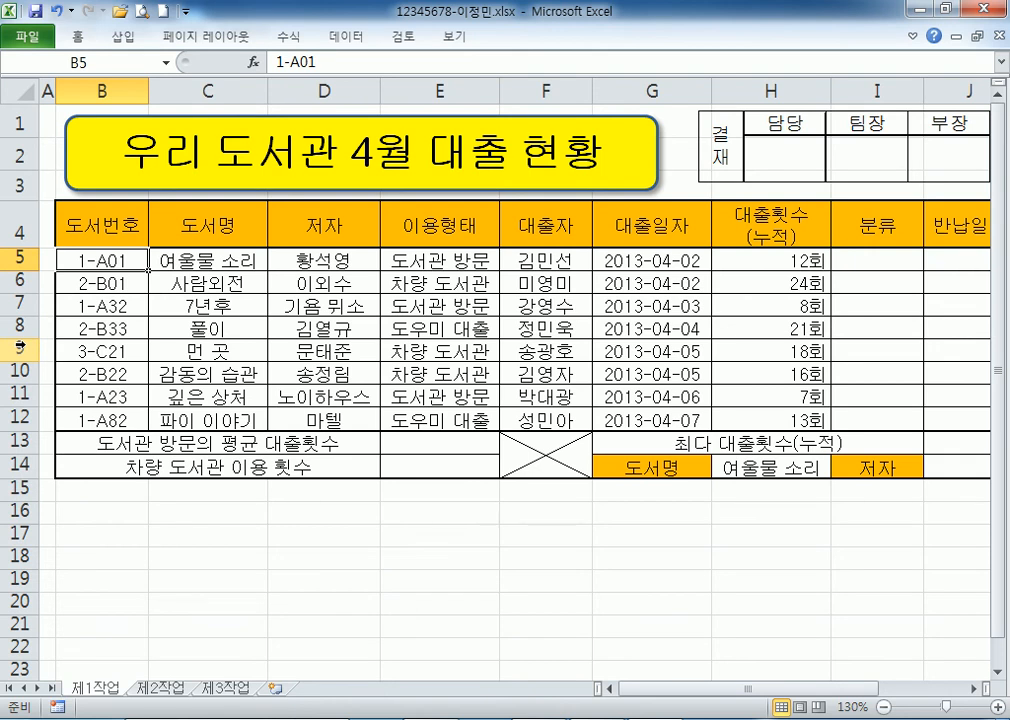
key(alt+Tab)
text(B5, 1)
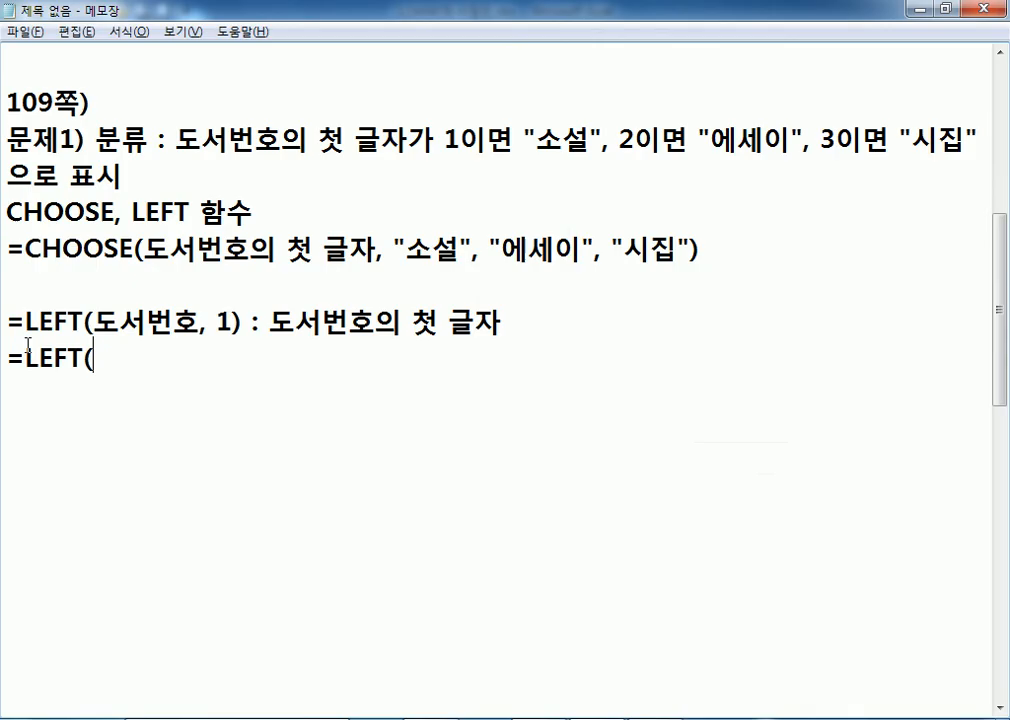
text())
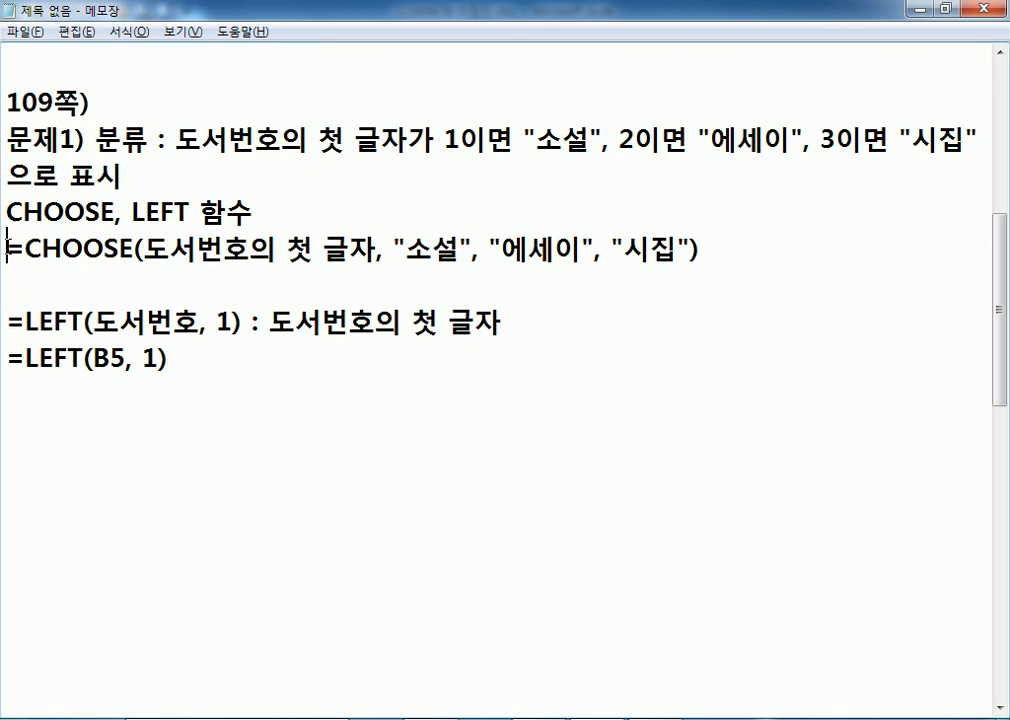
Copy the CHOOSE line and paste LEFT(B5, 1) over its first argument.
drag(7, 250, 9, 278)
key(ctrl+c)
click(18, 401)
key(ctrl+v)
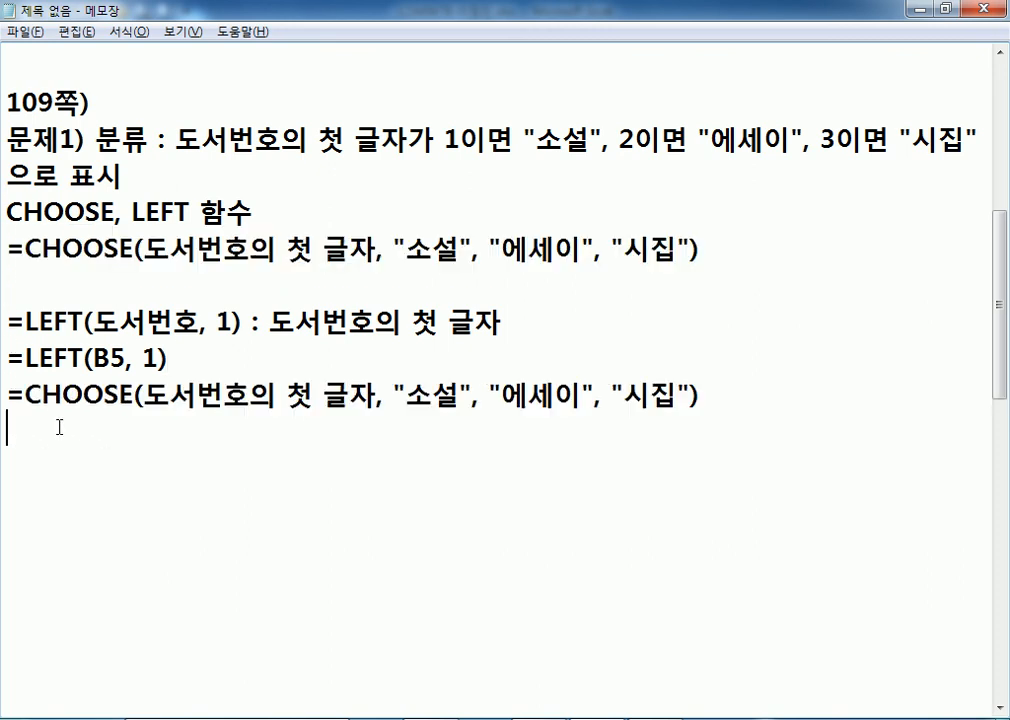
click(212, 355)
key(Return)
scroll(189, 380, down, 1)
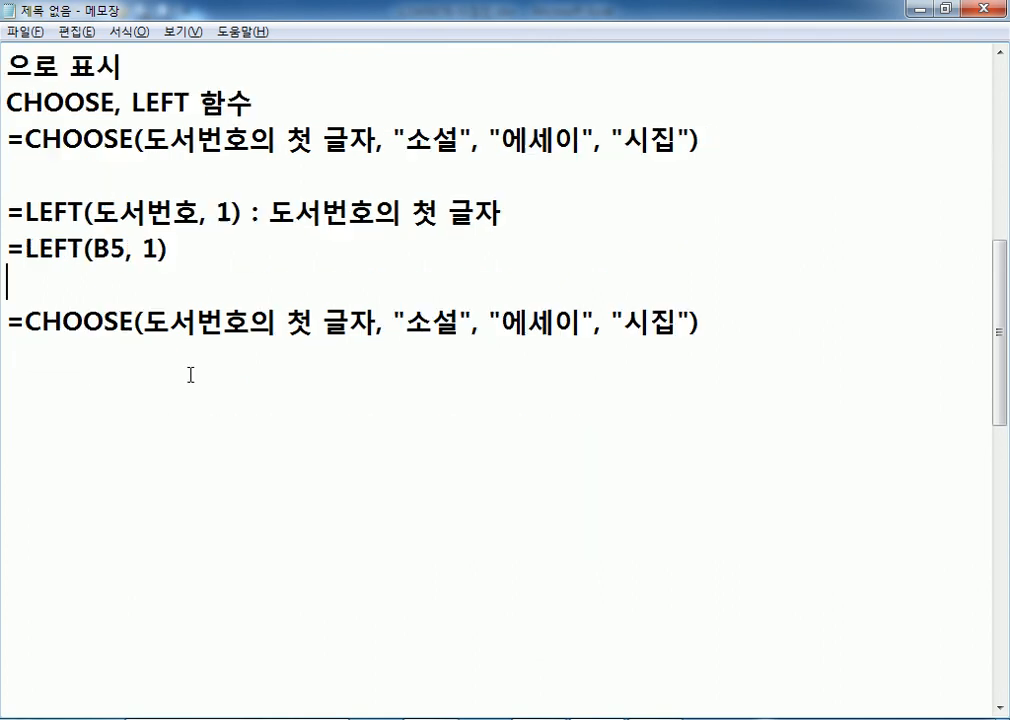
drag(25, 248, 170, 248)
drag(143, 322, 376, 322)
key(ctrl+v)
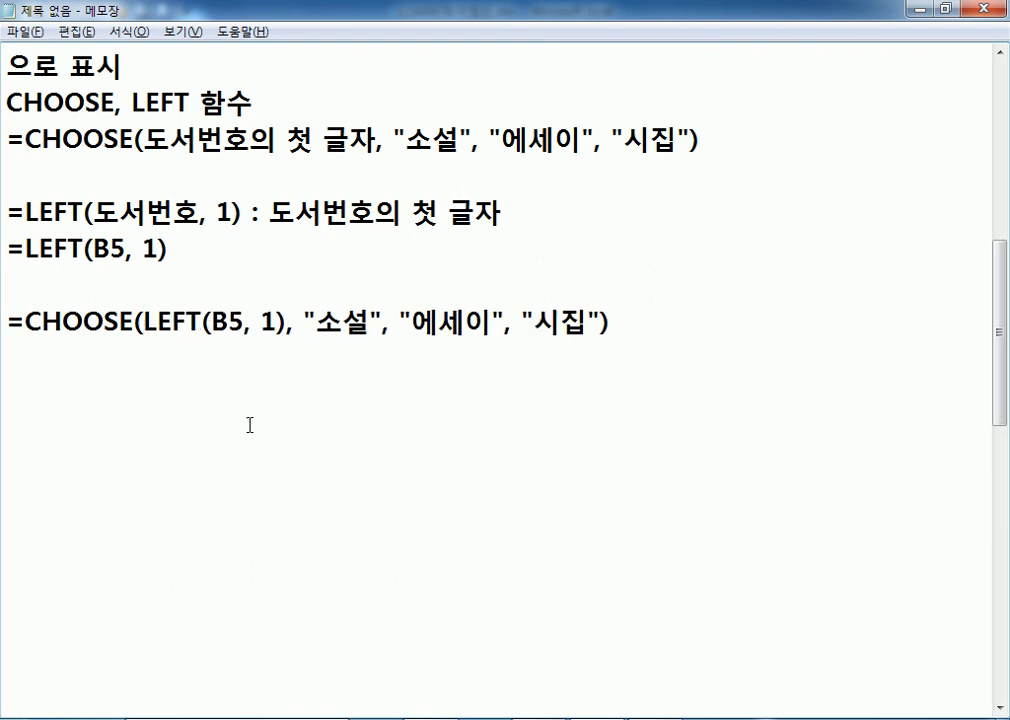
drag(646, 321, 612, 322)
click(81, 368)
click(327, 398)
Highlight CHOOSE, LEFT, 도서번호의 첫 글자 and LEFT's count 1 to explain the formula.
click(1000, 53)
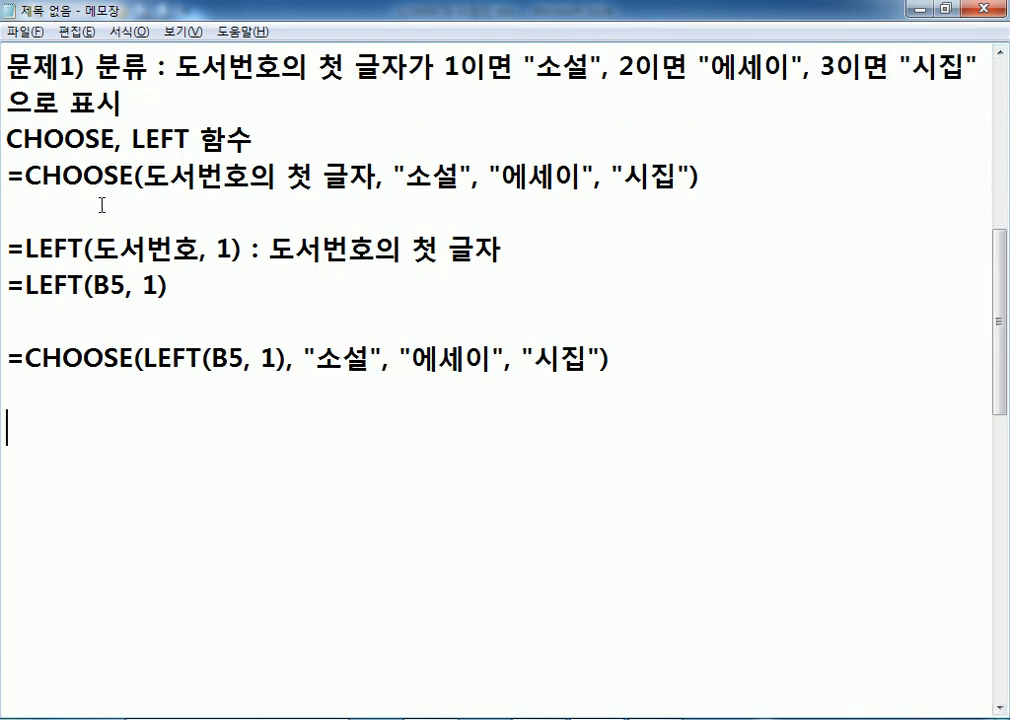
double_click(118, 141)
drag(132, 141, 192, 140)
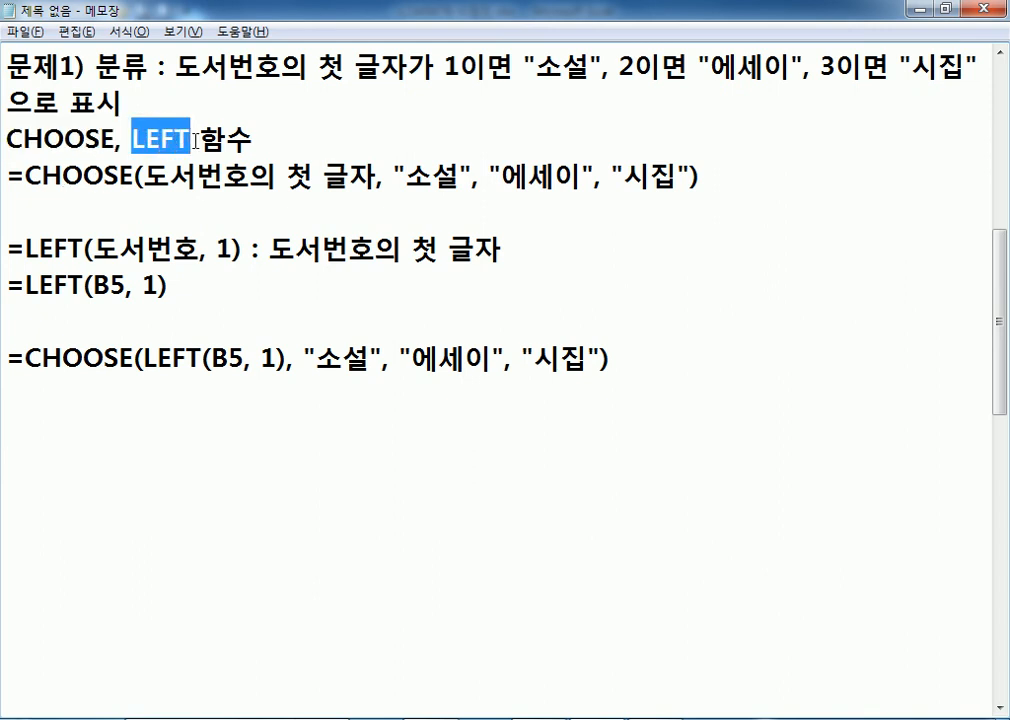
drag(176, 66, 408, 66)
key(alt+Tab)
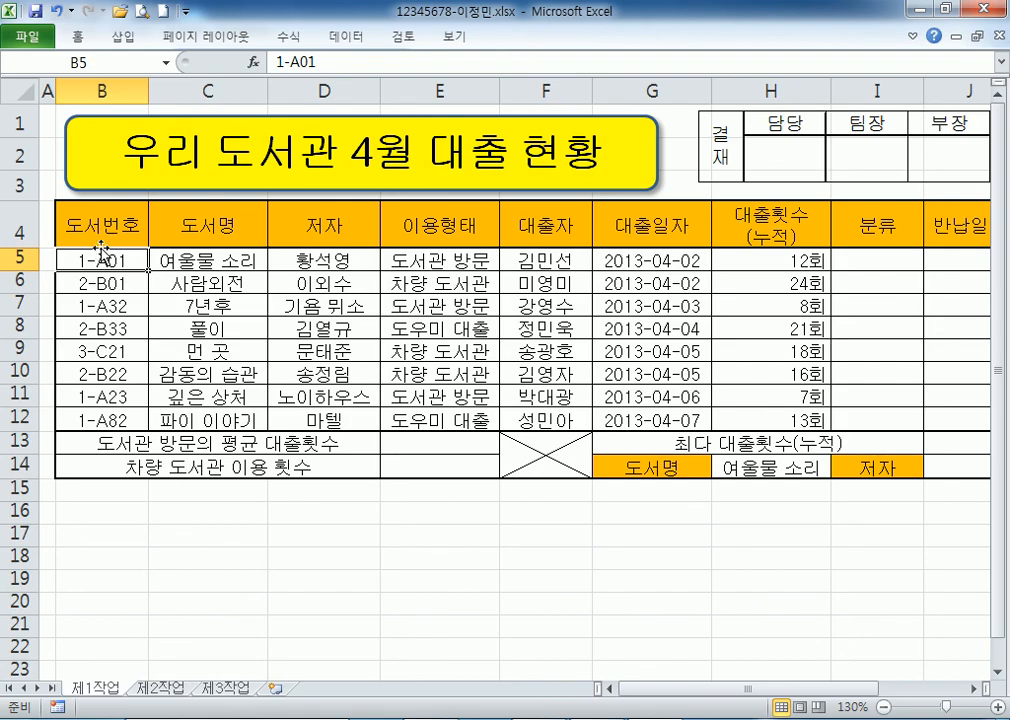
key(alt+Tab)
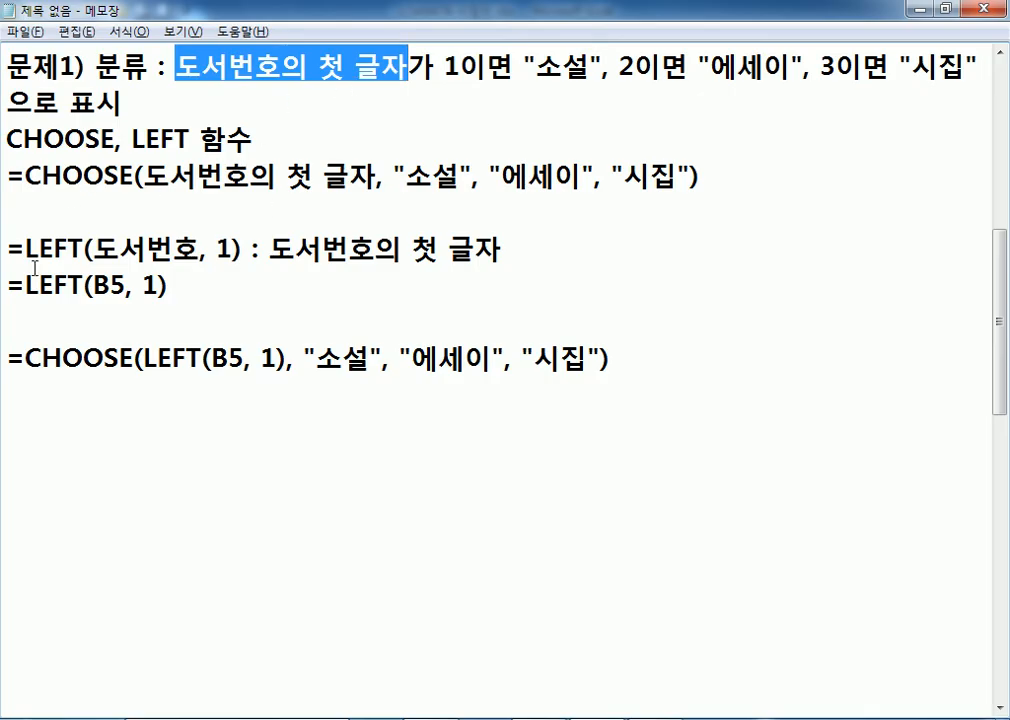
drag(27, 283, 158, 285)
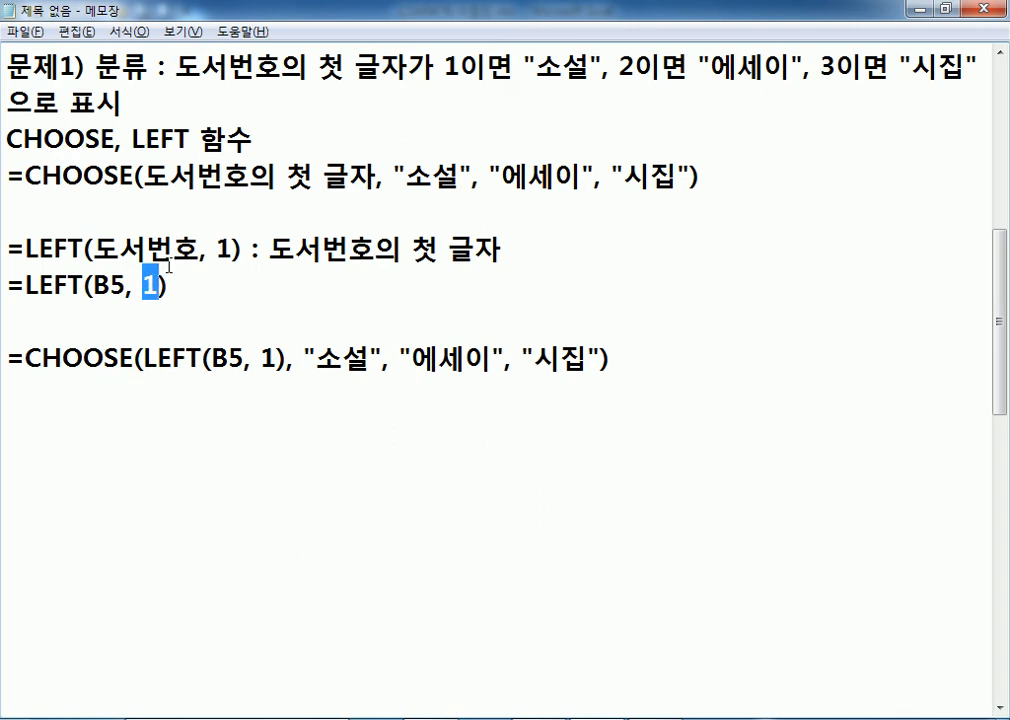
drag(132, 138, 191, 138)
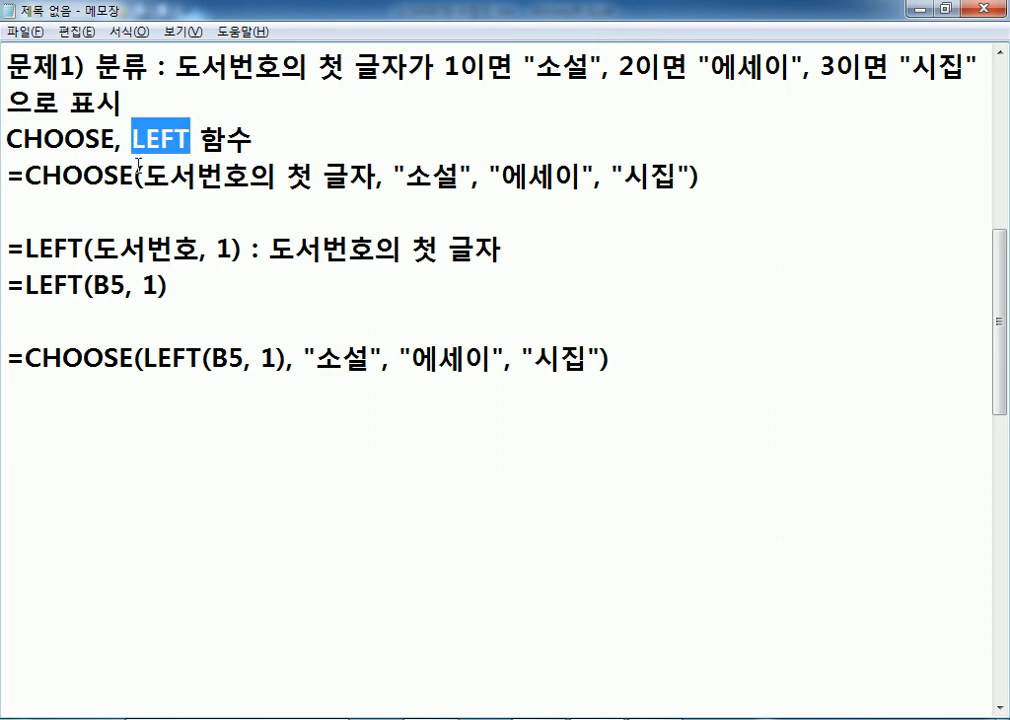
drag(217, 250, 233, 250)
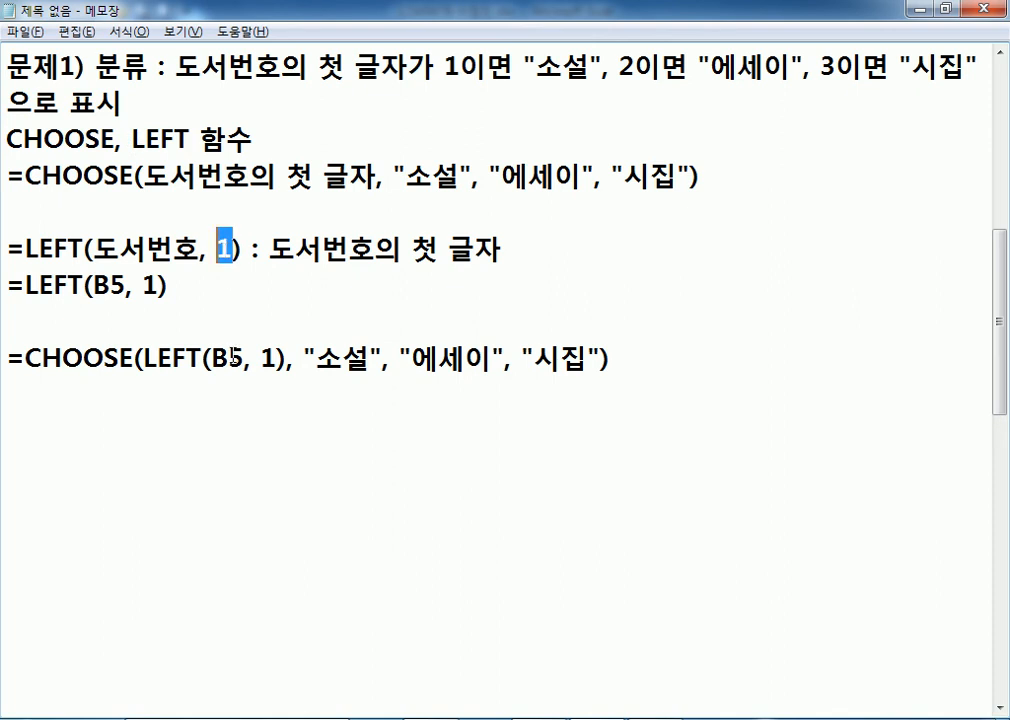
Annotate the rule with '(왼쪽에서 1글자)' and highlight the CHOOSE category names.
click(410, 250)
text(DHL)
key(BackSpace)
key(BackSpace)
key(BackSpace)
text(DH)
key(BackSpace)
key(BackSpace)
text(왼쪽에서 1글)
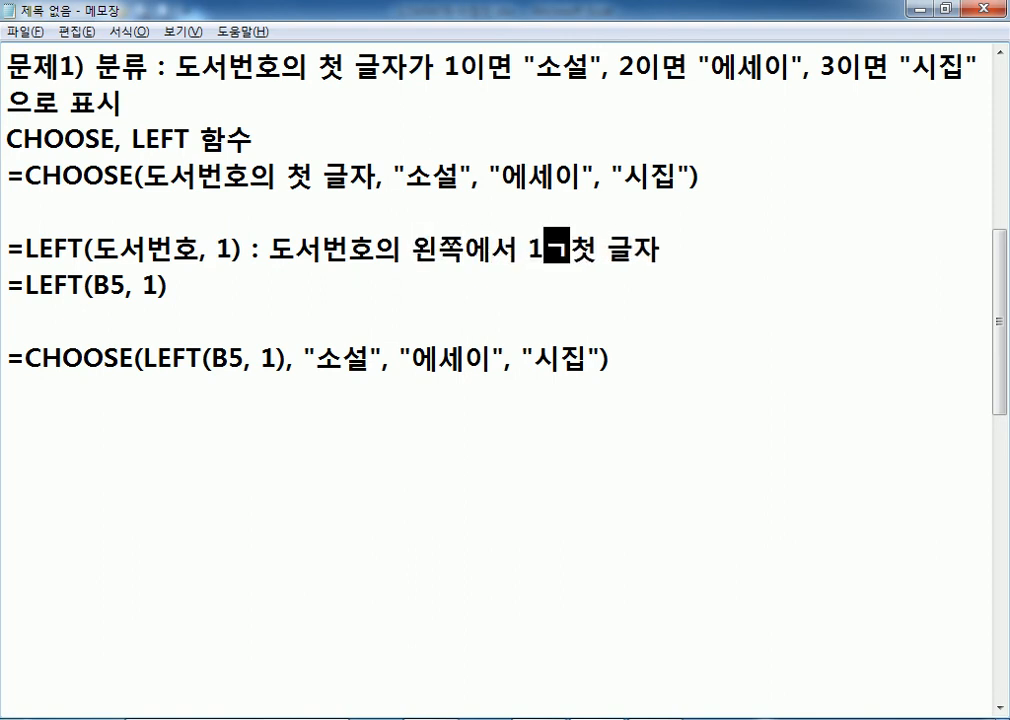
text(()
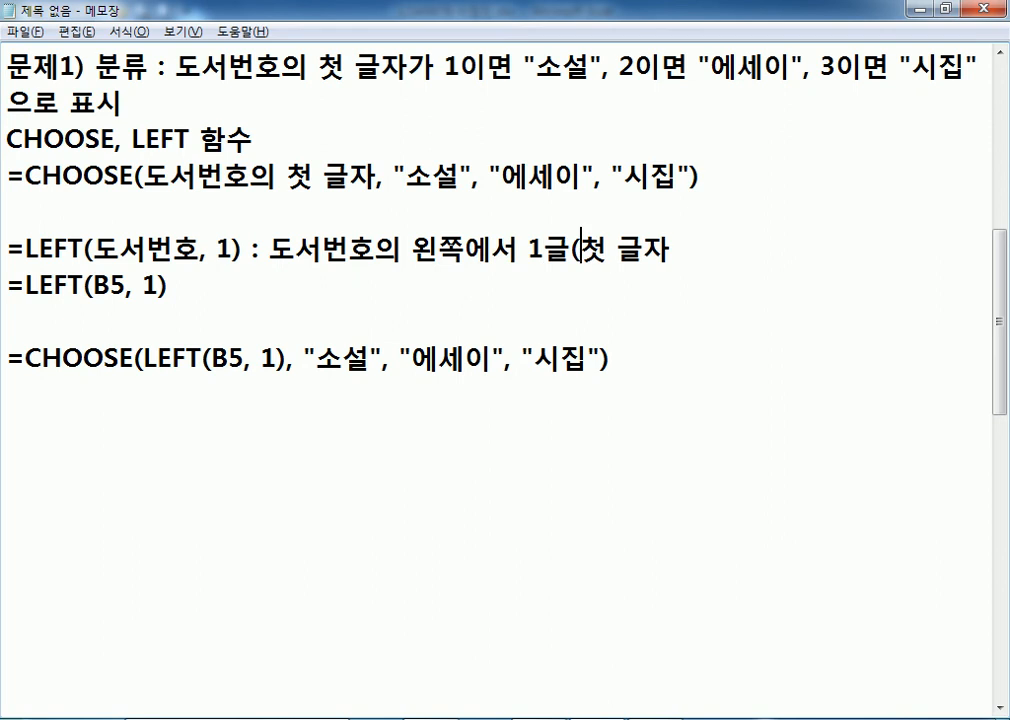
key(End)
text())
drag(404, 181, 673, 177)
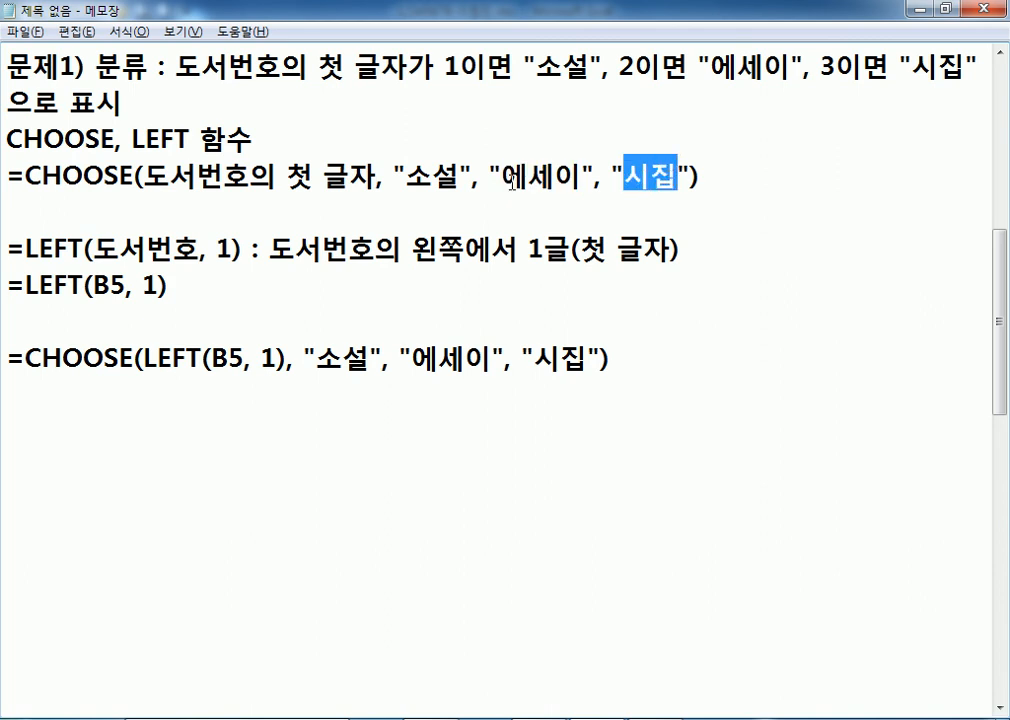
click(59, 379)
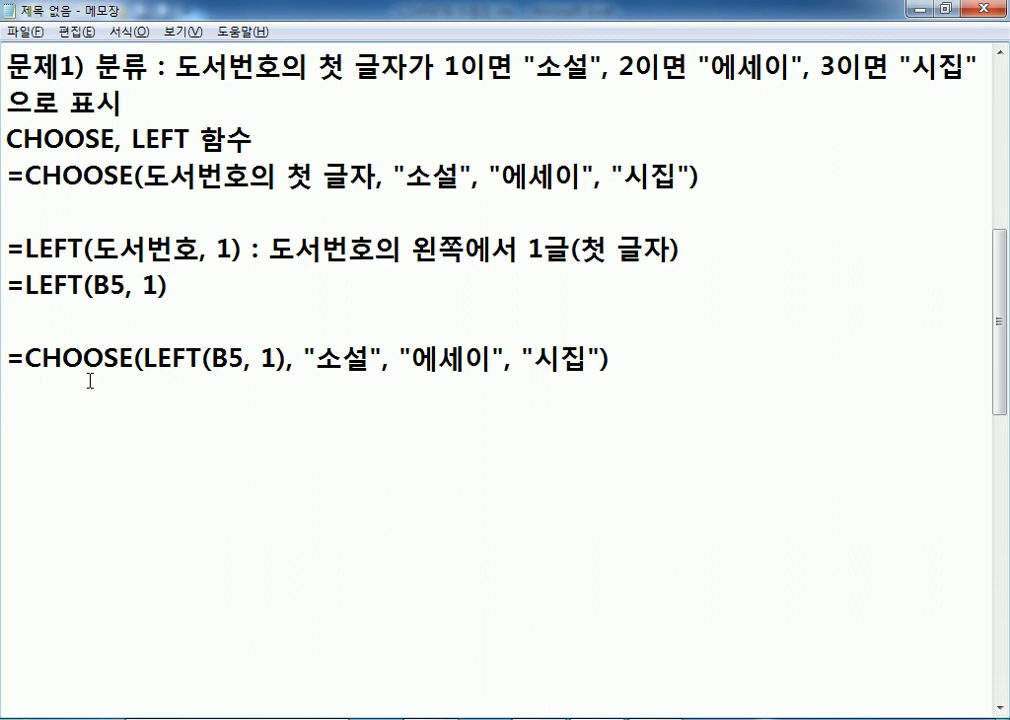
key(alt+Tab)
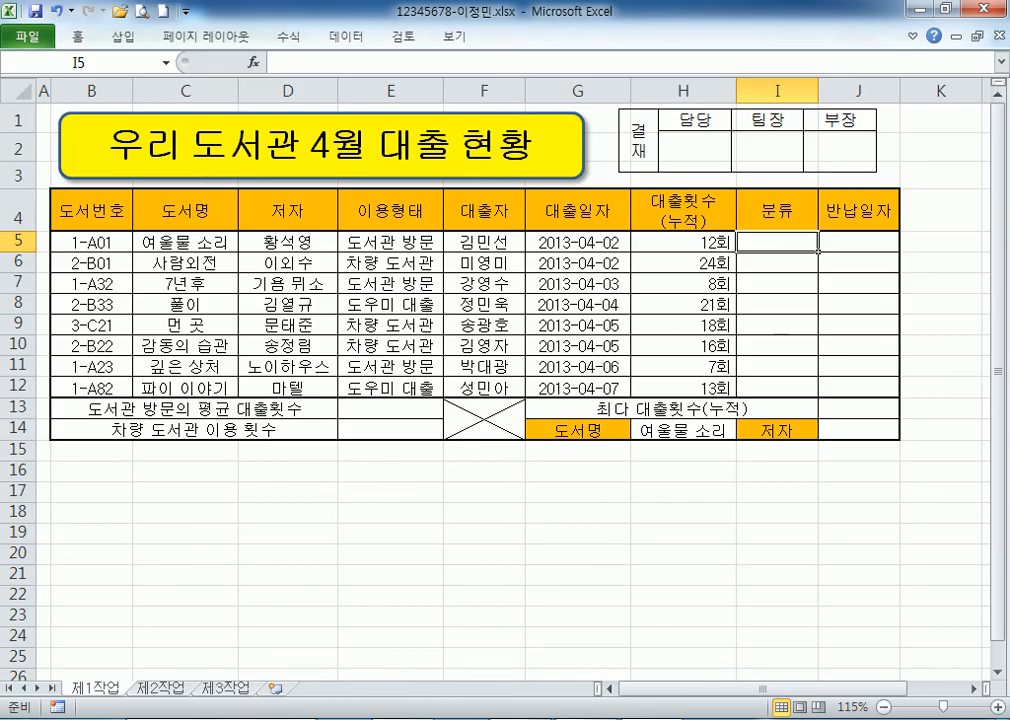
Following the notes, begin I5's formula as =CHOOSE(LEFT(B5, 1), ".
key(alt+Tab)
drag(24, 358, 63, 358)
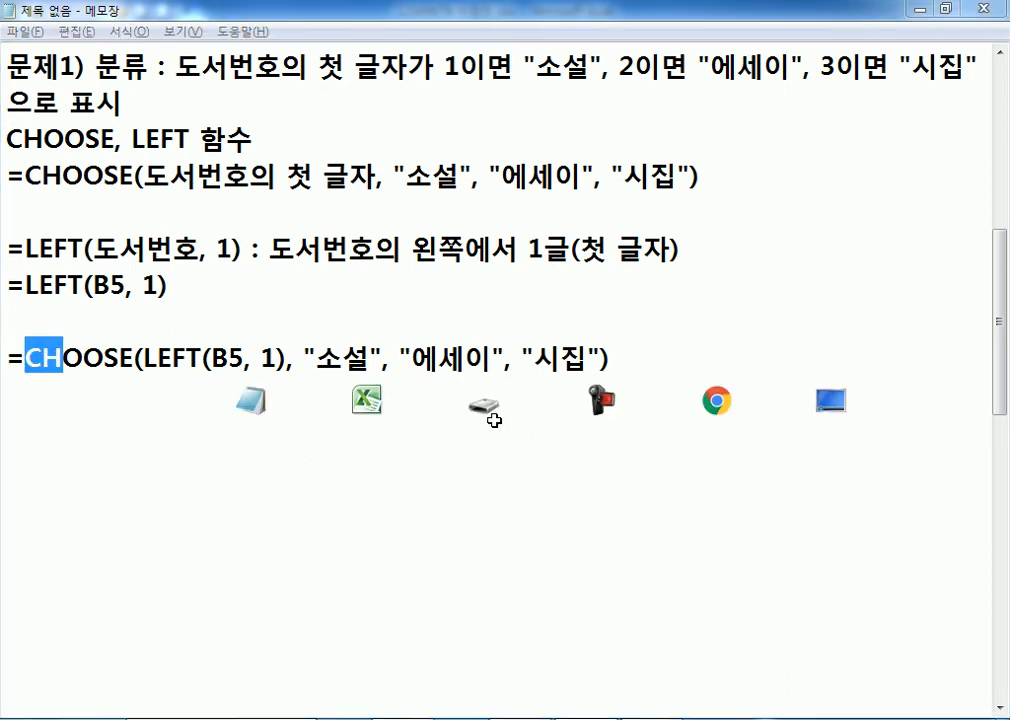
key(alt+Tab)
click(773, 248)
text(=채)
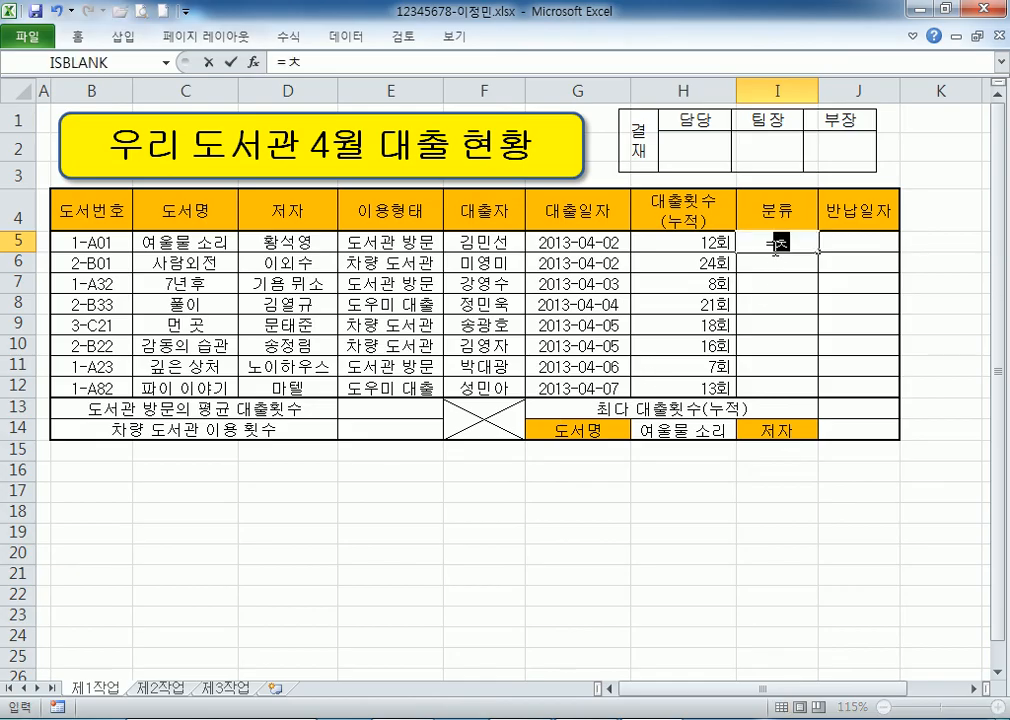
key(BackSpace)
key(BackSpace)
key(BackSpace)
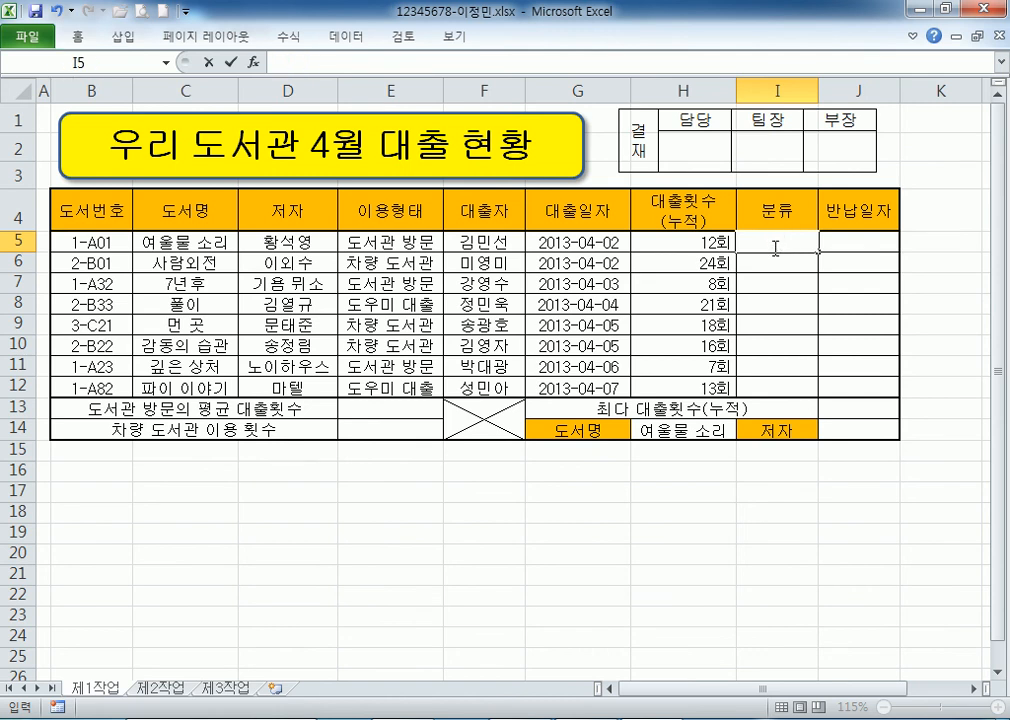
text(=CHOO)
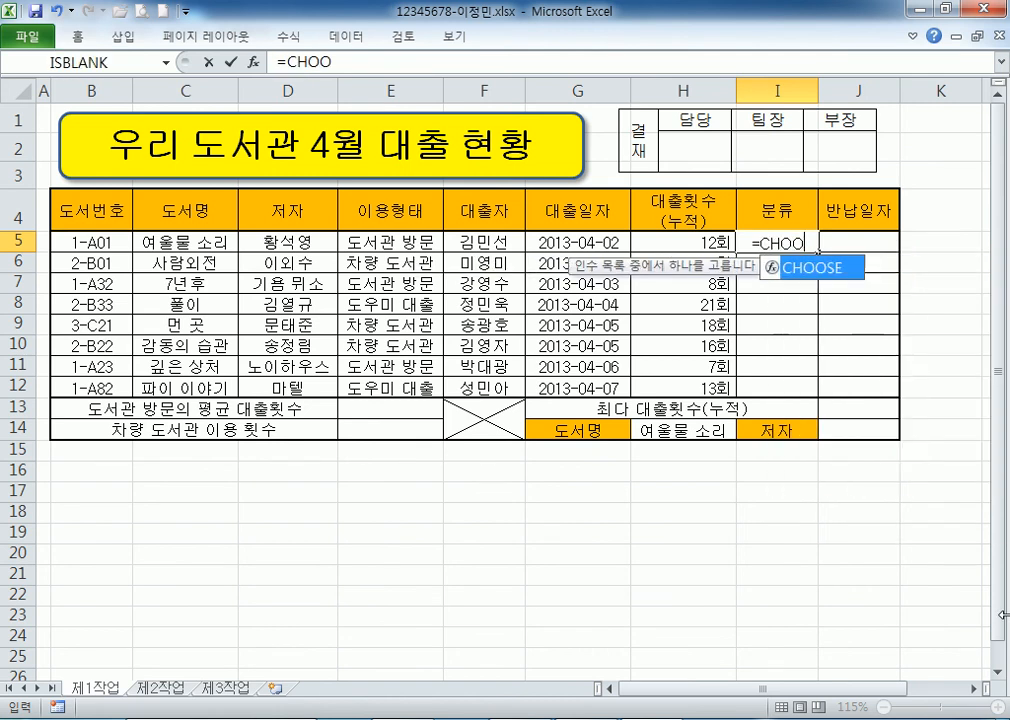
text(SE(LEFT*)
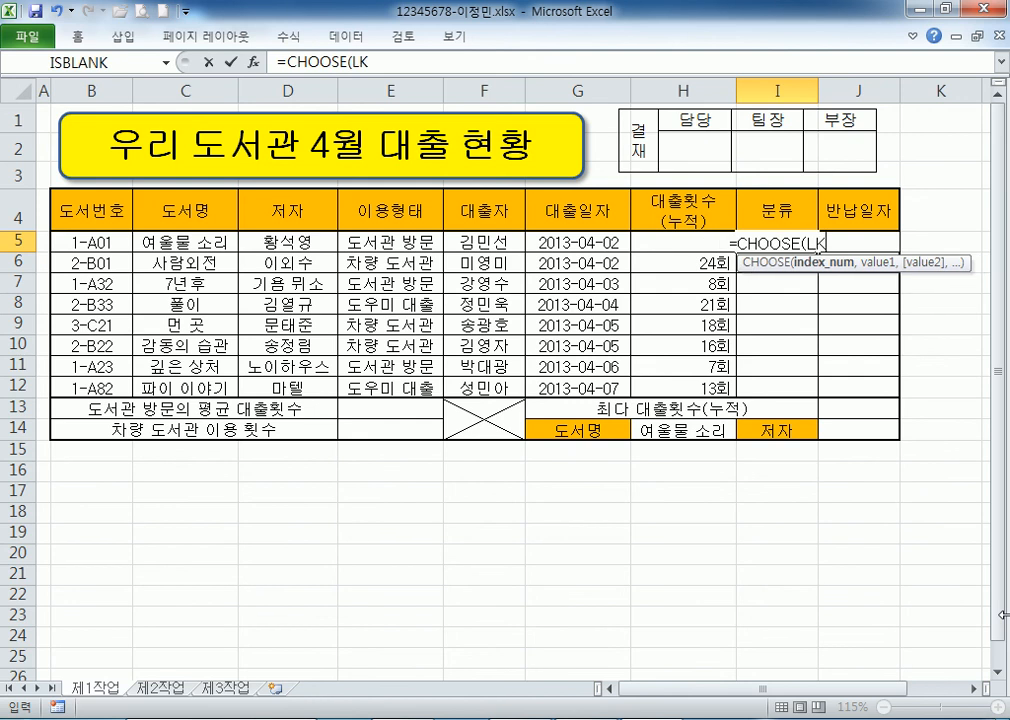
key(BackSpace)
text(()
click(98, 242)
text(, 1)
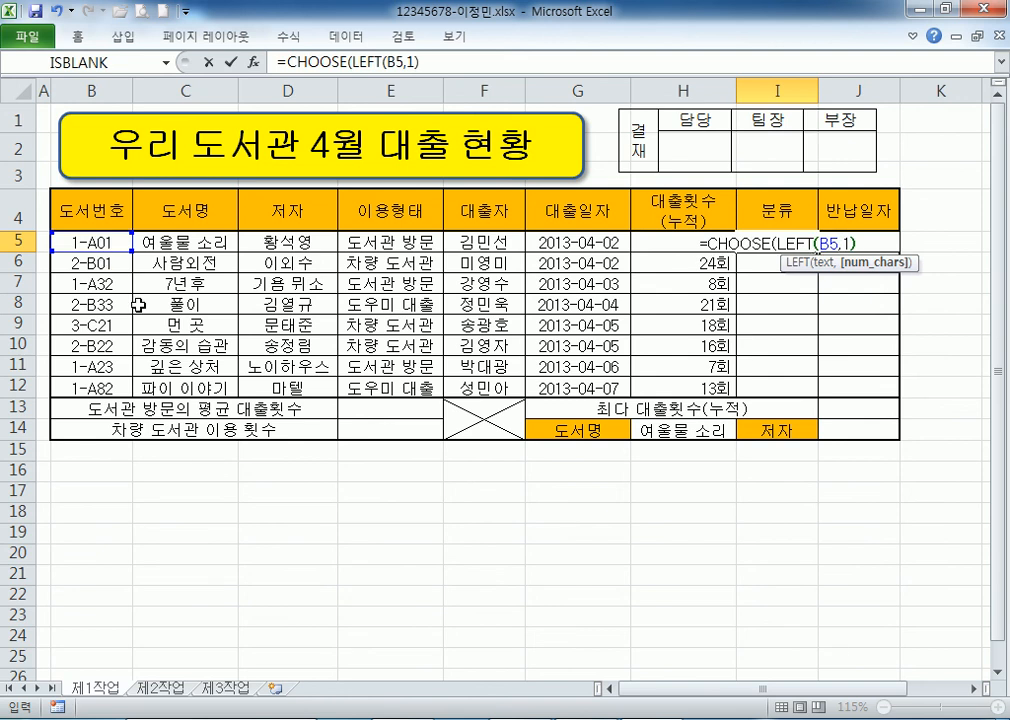
text(), ")
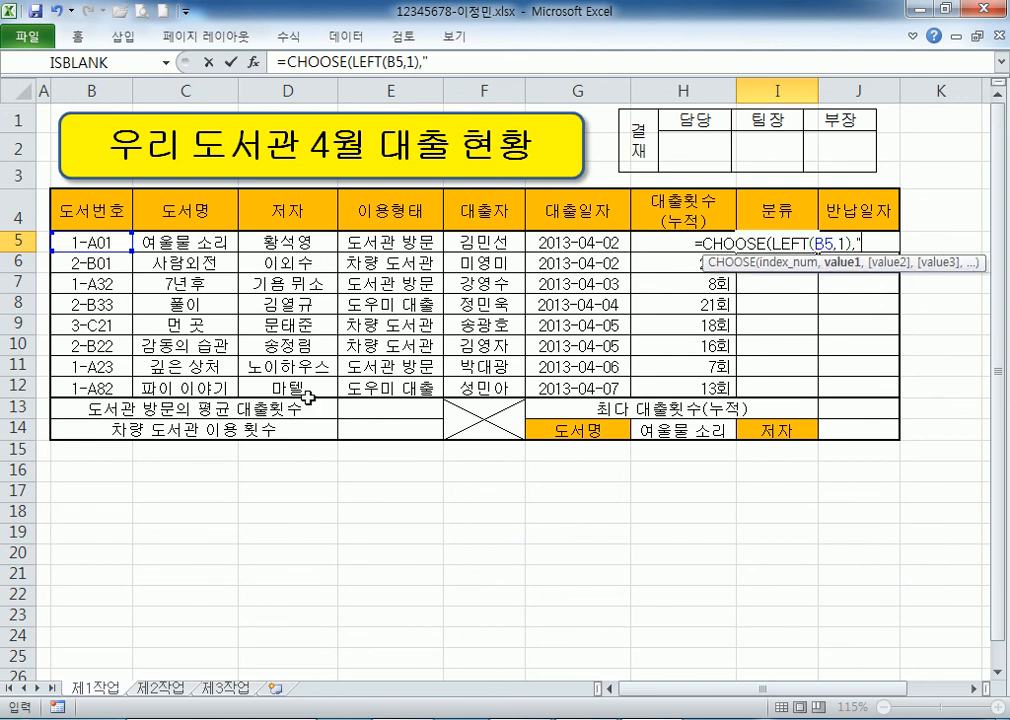
Complete I5 with "소설","에세이","시집", removing a stray colon, and commit the formula.
key(alt+Tab)
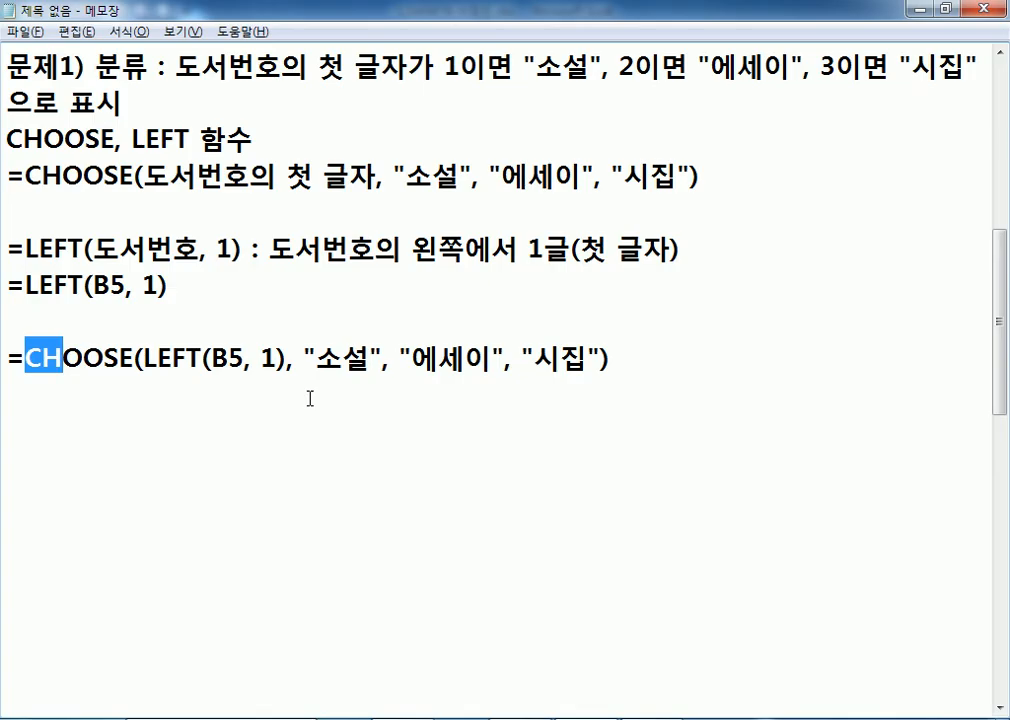
key(alt+Tab)
text(소설:)
text(","에세)
text(이","시)
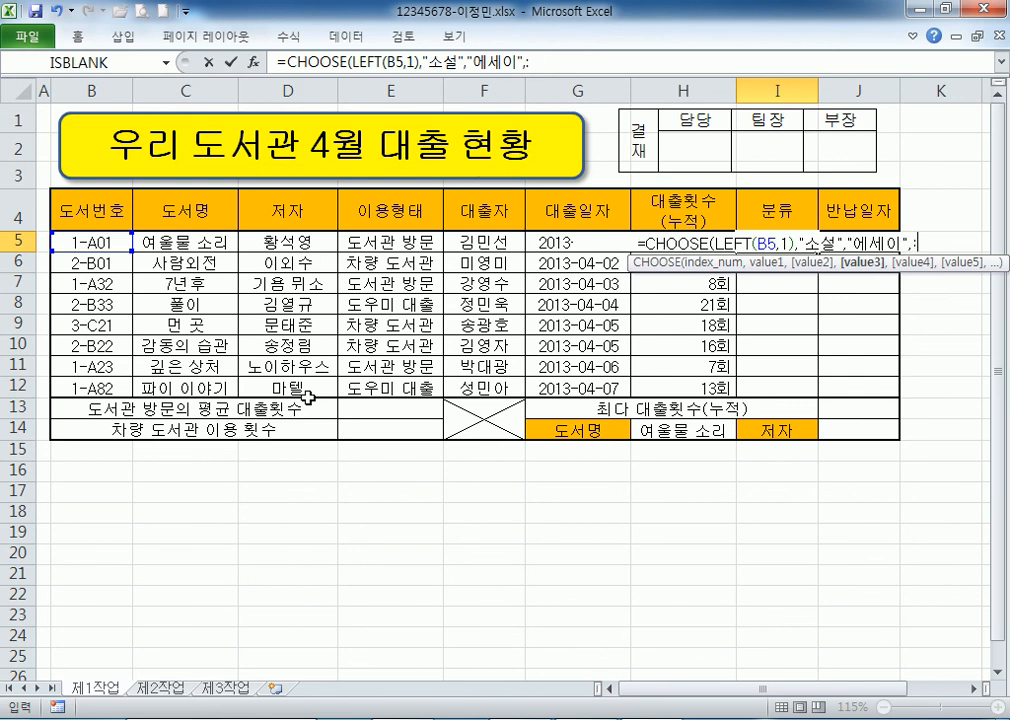
key(Hangul_Hanja)
key(Escape)
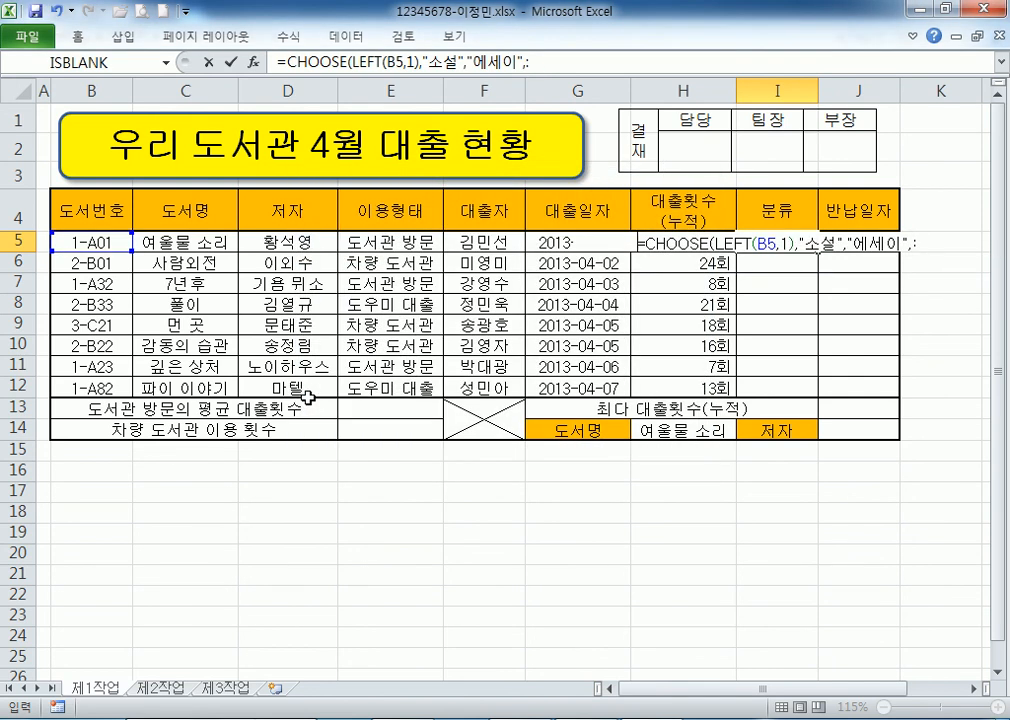
key(End)
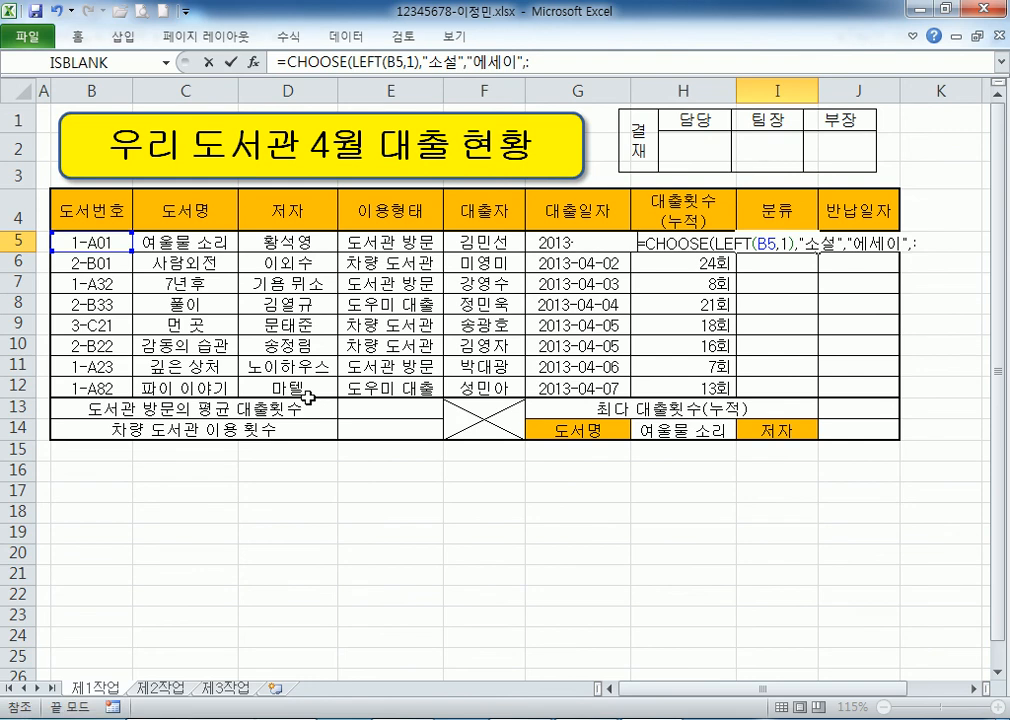
key(F2)
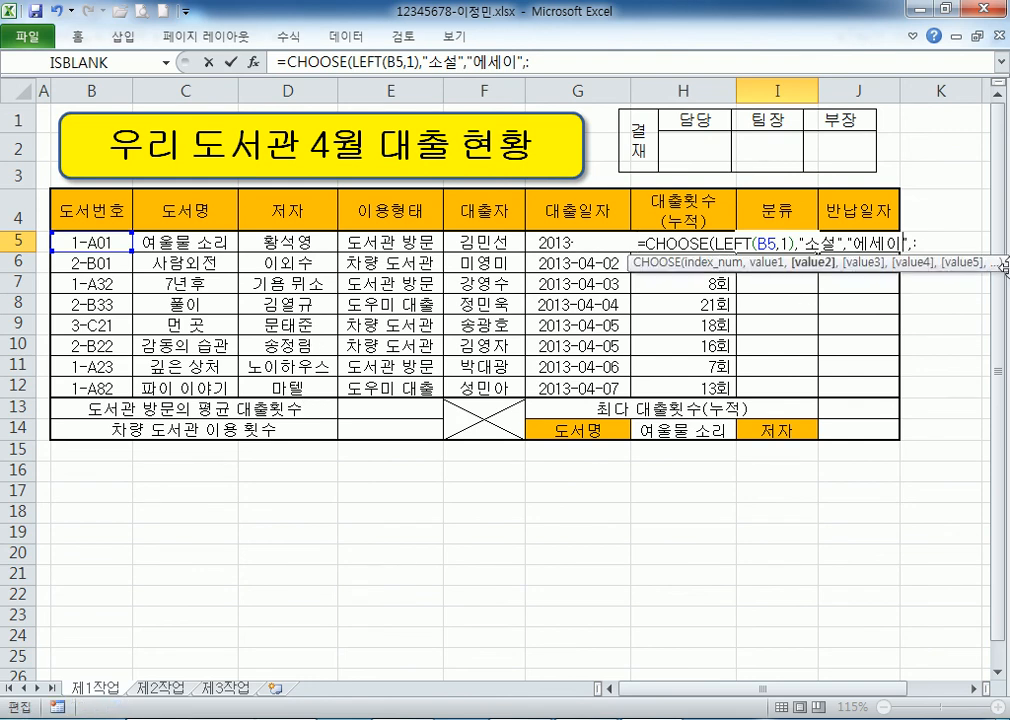
click(919, 241)
key(BackSpace)
text("시집"))
key(Return)
Fill I5's formula down to I12 without formatting, then select J5.
click(773, 239)
drag(818, 251, 821, 400)
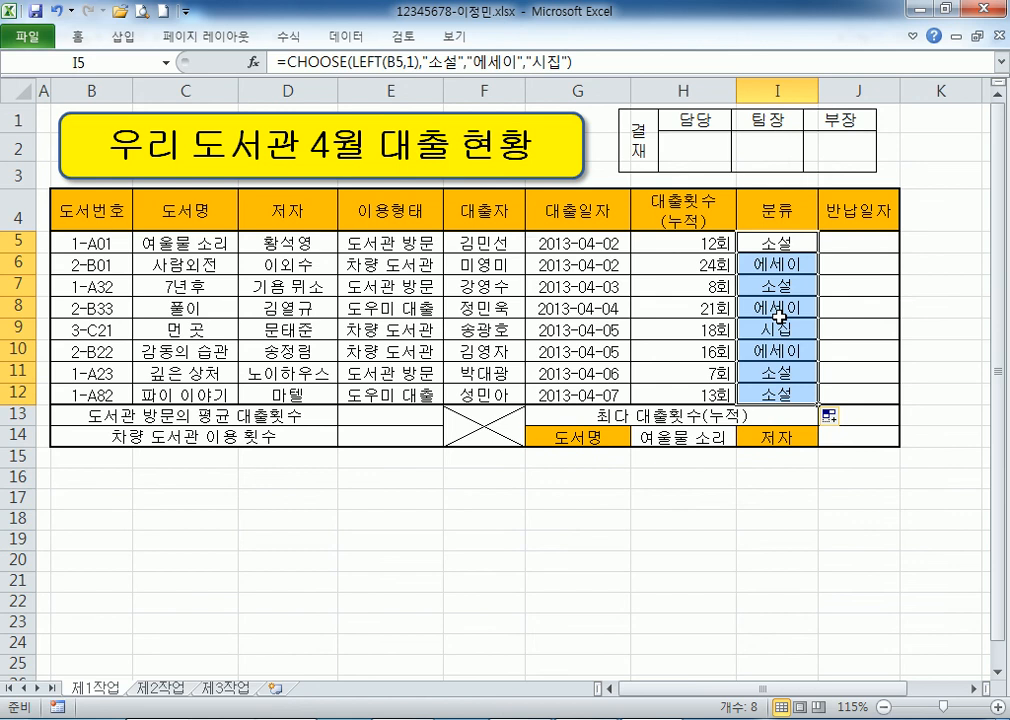
click(833, 416)
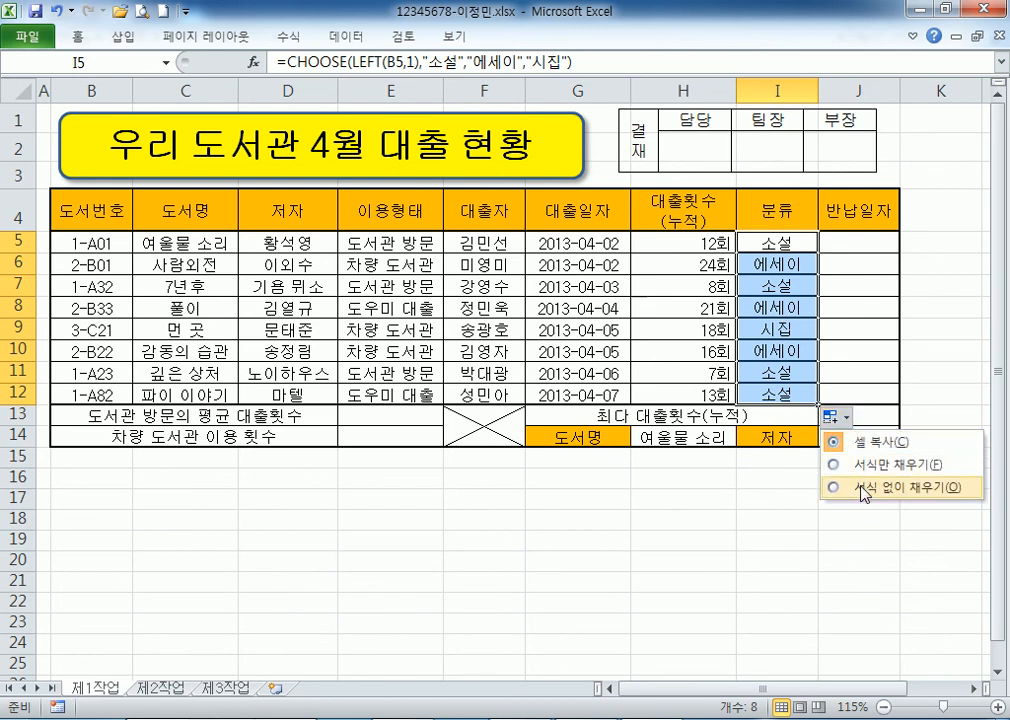
click(862, 489)
click(849, 246)
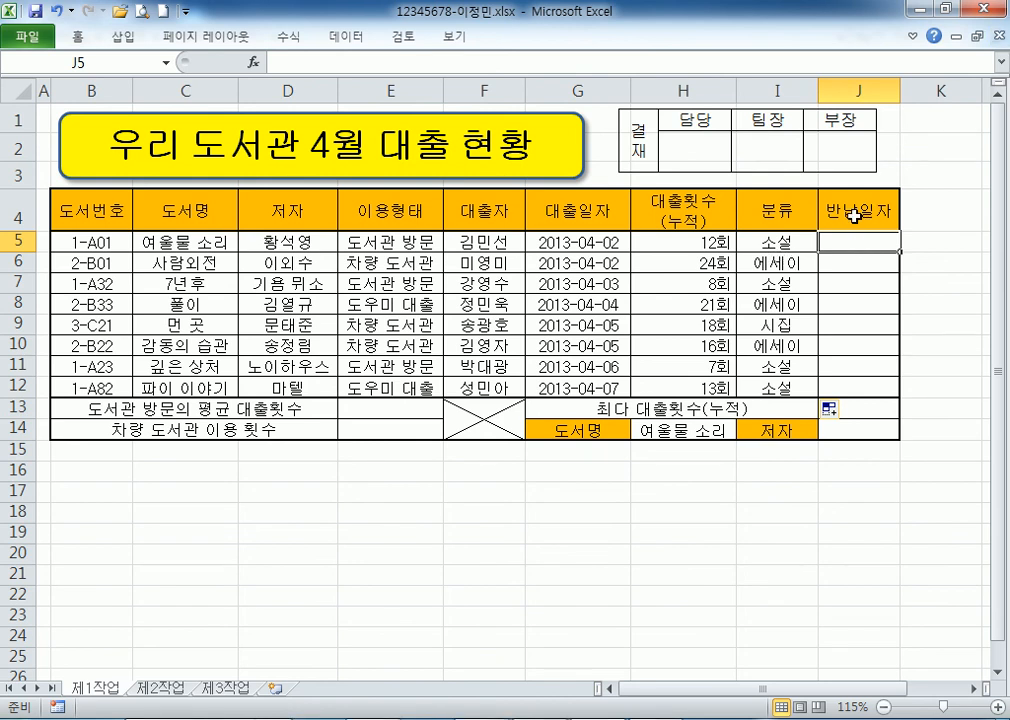
click(560, 719)
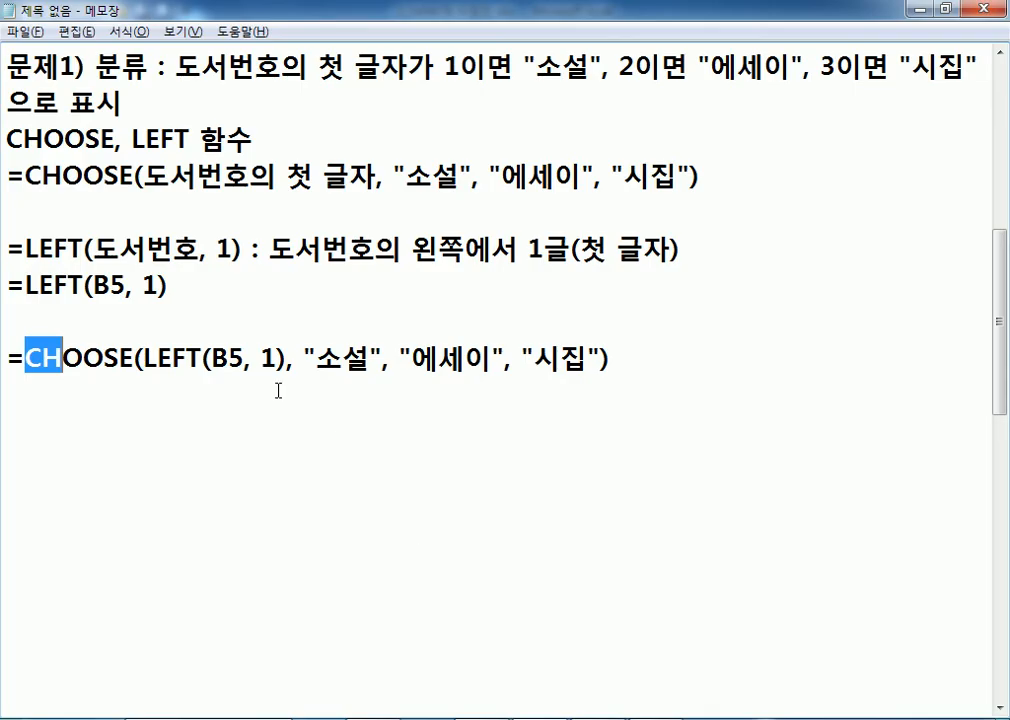
Note 문제2) 반납일자: 도서관 방문이면 대출일자+5, 도우미 대출이면 대출일자+…, checking the loan table.
scroll(288, 397, down, 1)
click(72, 305)
text(뭕)
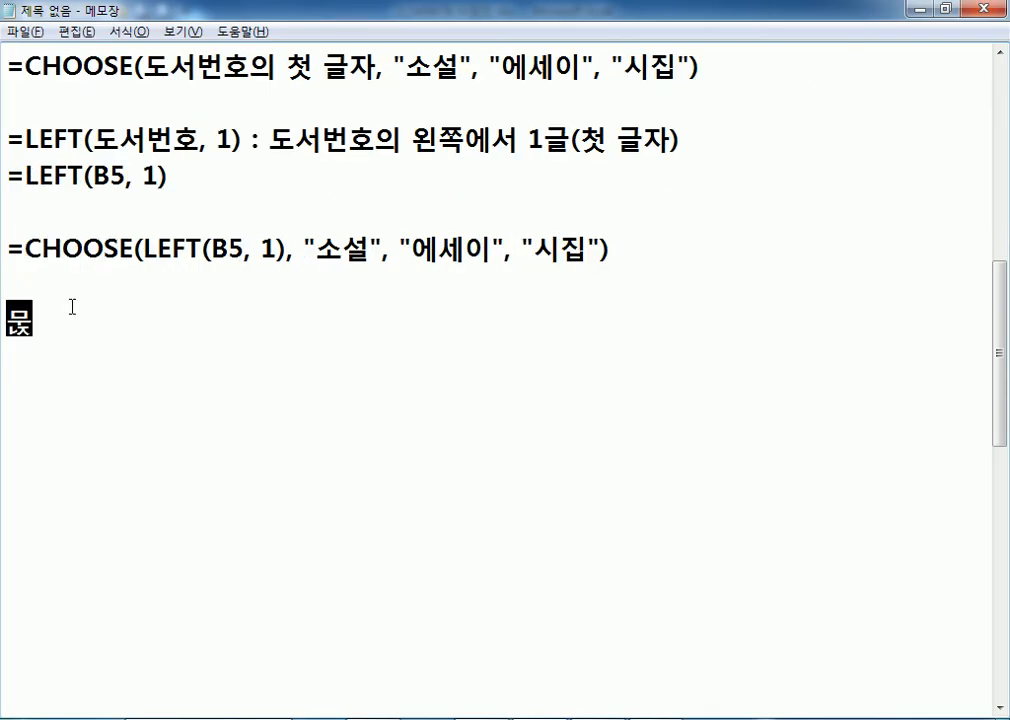
text(제2) 반나ㅂ일자 : )
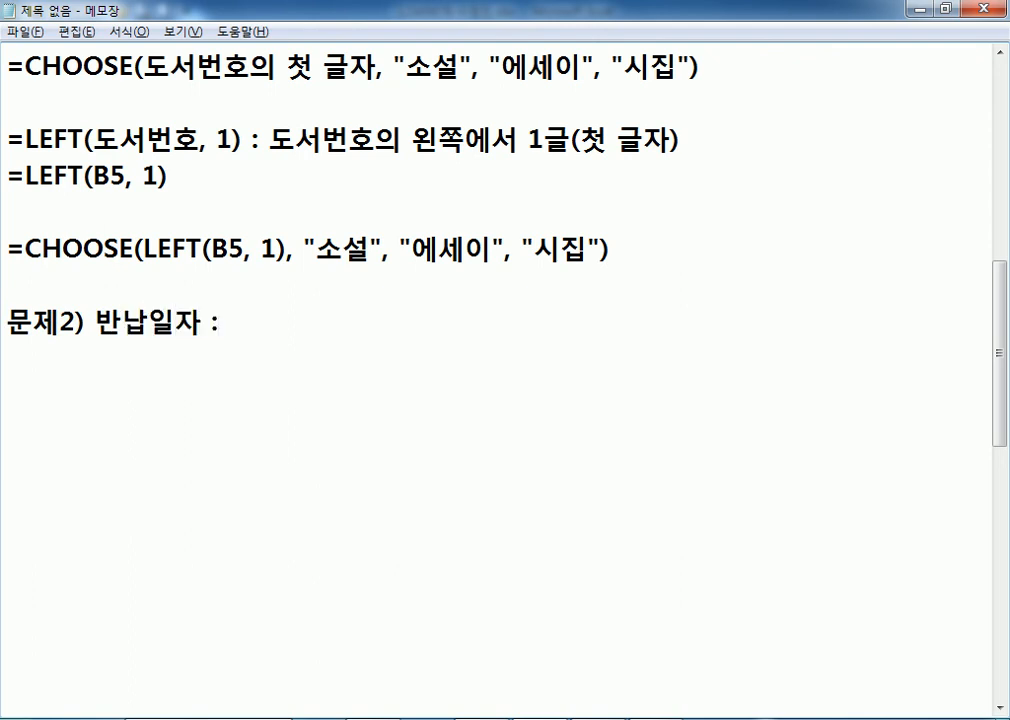
text(이용)
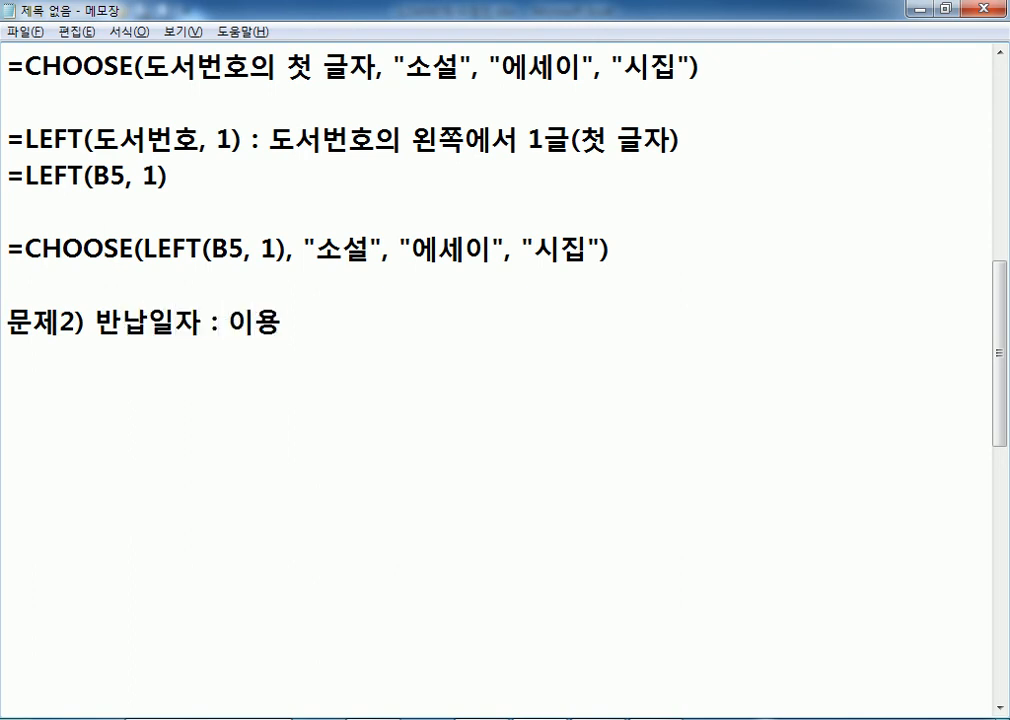
text(형태가 ㄷㅗ서관 방문이)
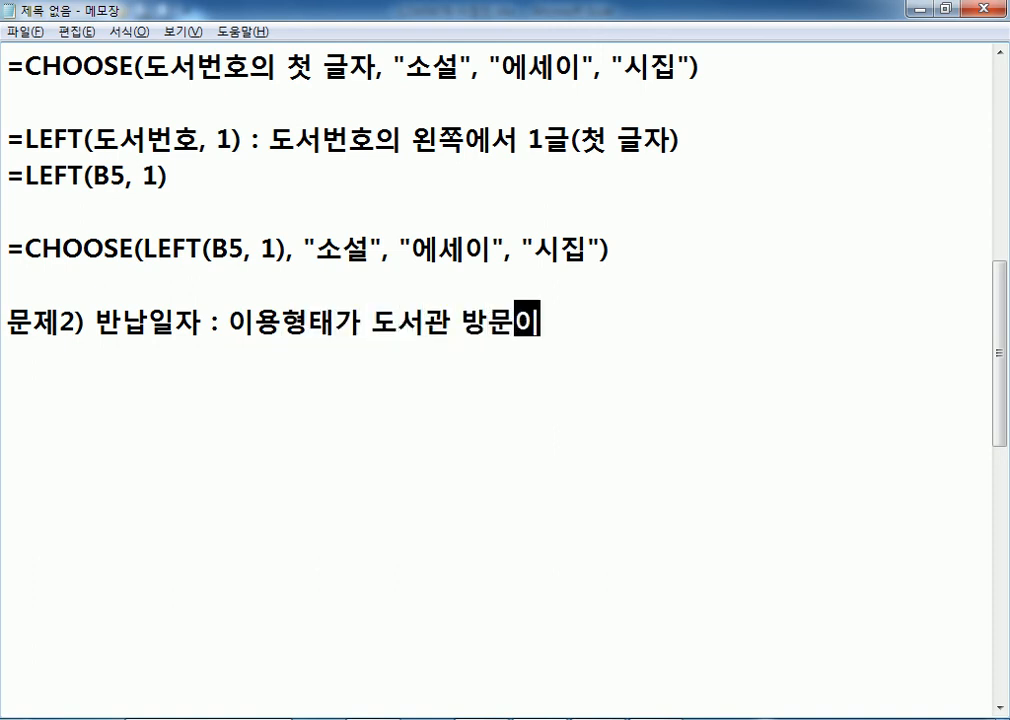
text(면 ㄷ)
text(ㅐ출일자)
text(+5)
text(, 도우미 대)
text(출이면)
text( 대출일자+)
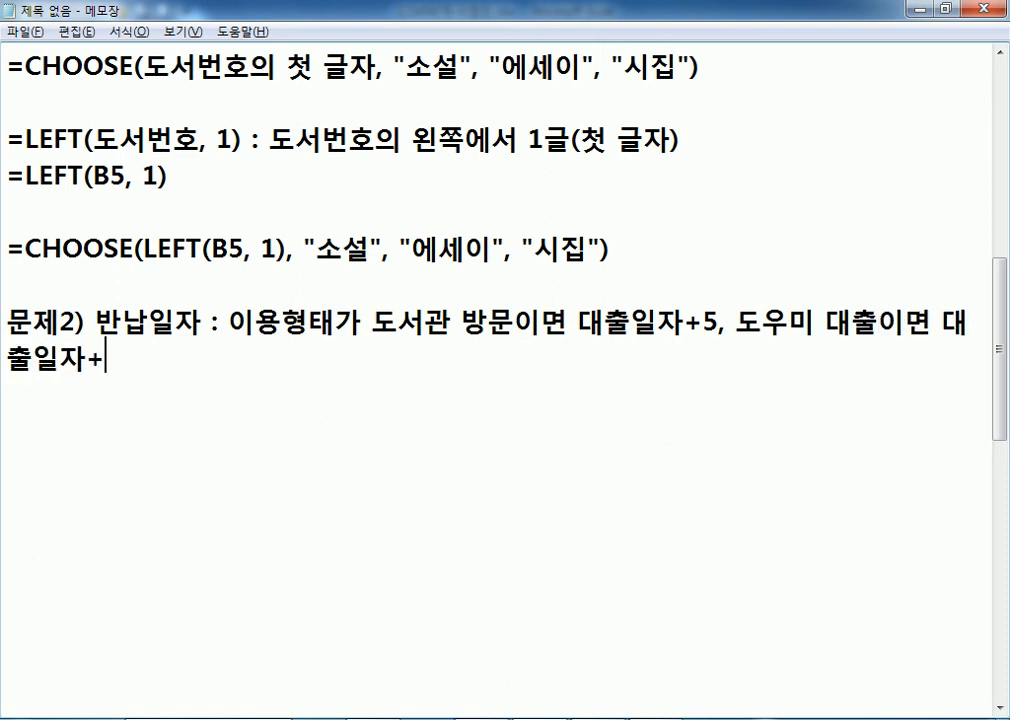
key(Home)
text(,)
key(BackSpace)
key(alt+Tab)
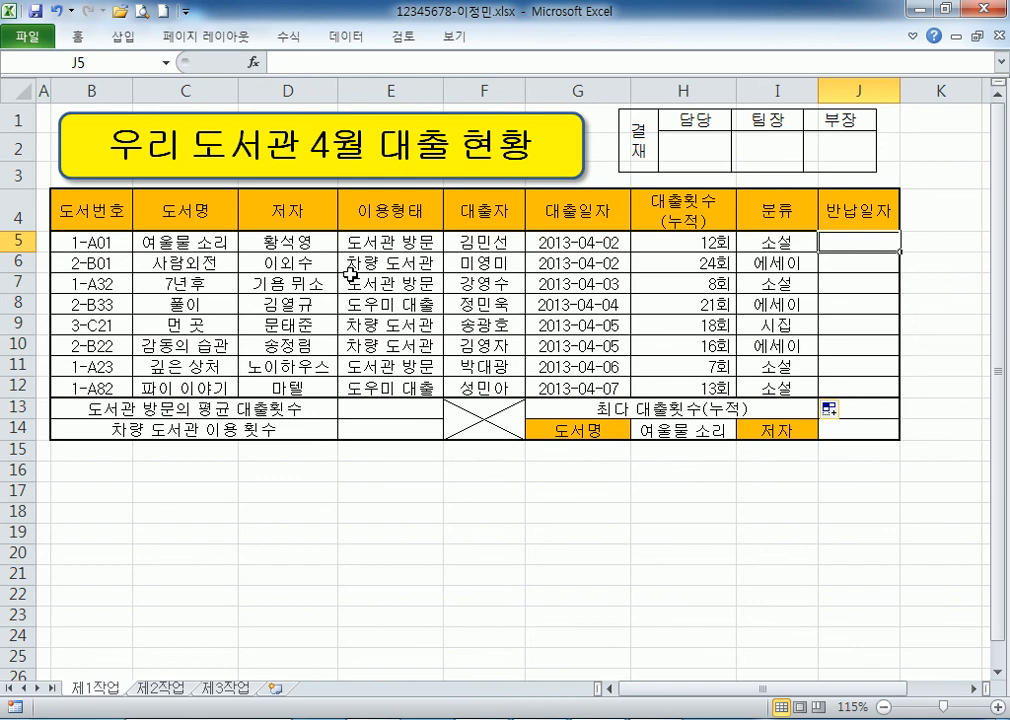
key(alt+Tab)
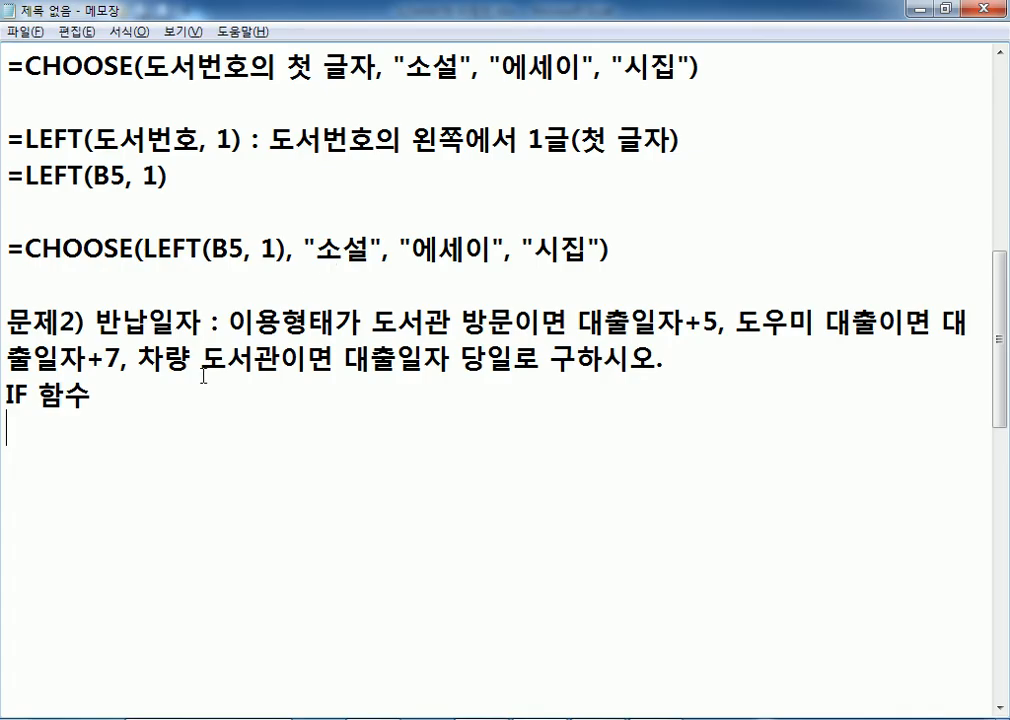
scroll(207, 365, down, 2)
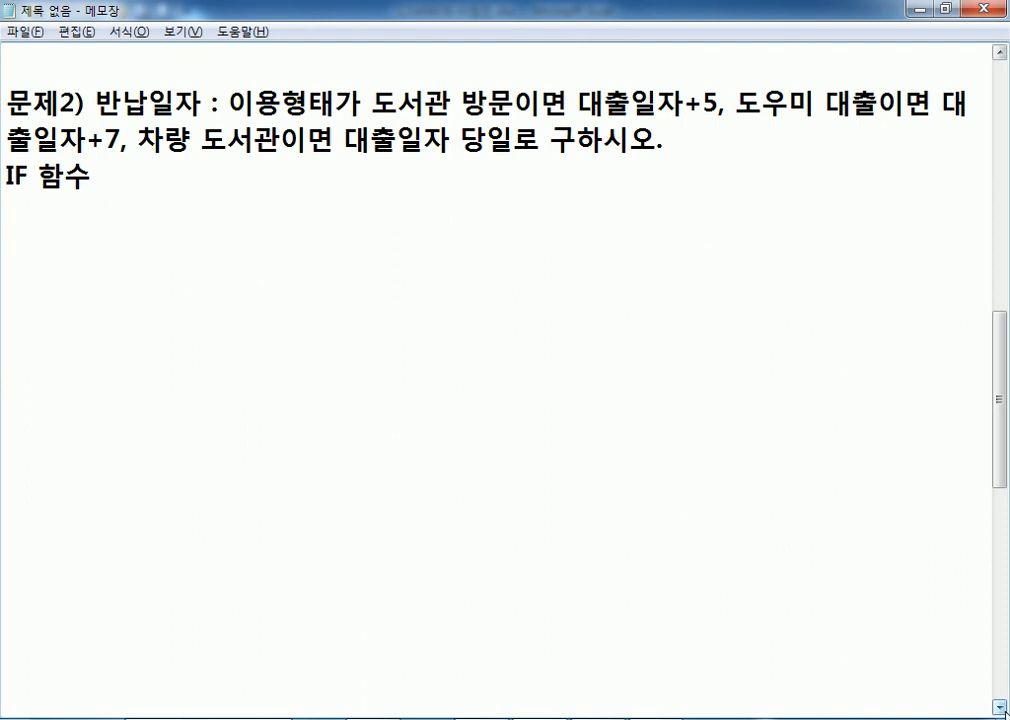
scroll(260, 290, down, 1)
Switch to Excel to check 이용형태 values such as 도서관 방문.
key(alt+Tab)
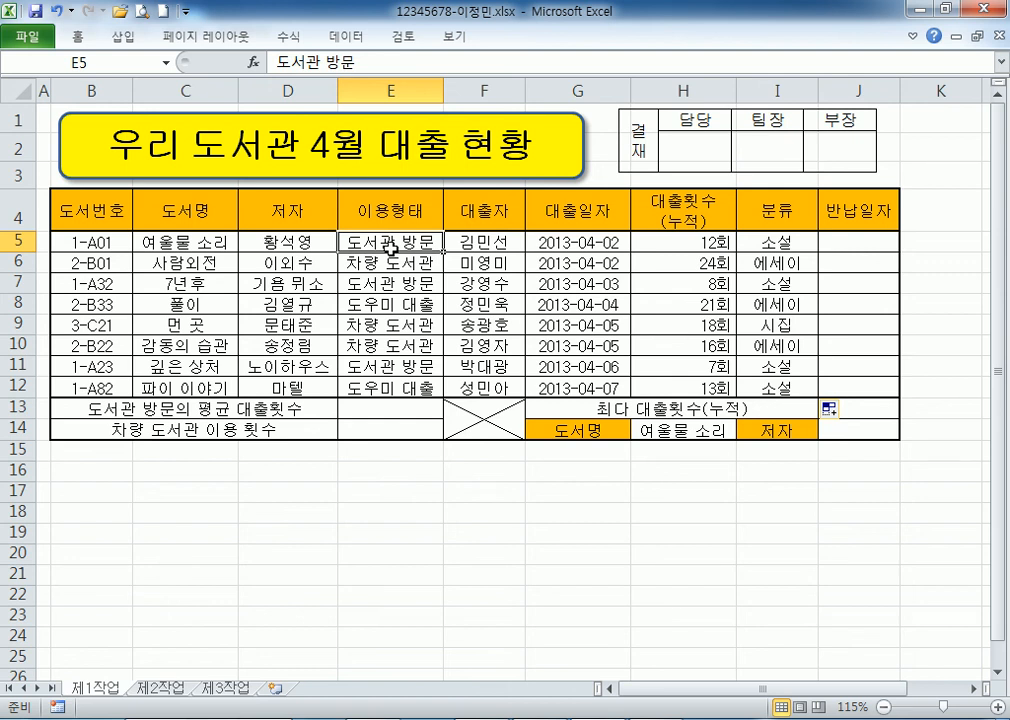
Begin the notes formula with the 이용형태="도서관 방문" condition, checking the cases in the problem text.
key(alt+Tab)
text(이용형태="도서고)
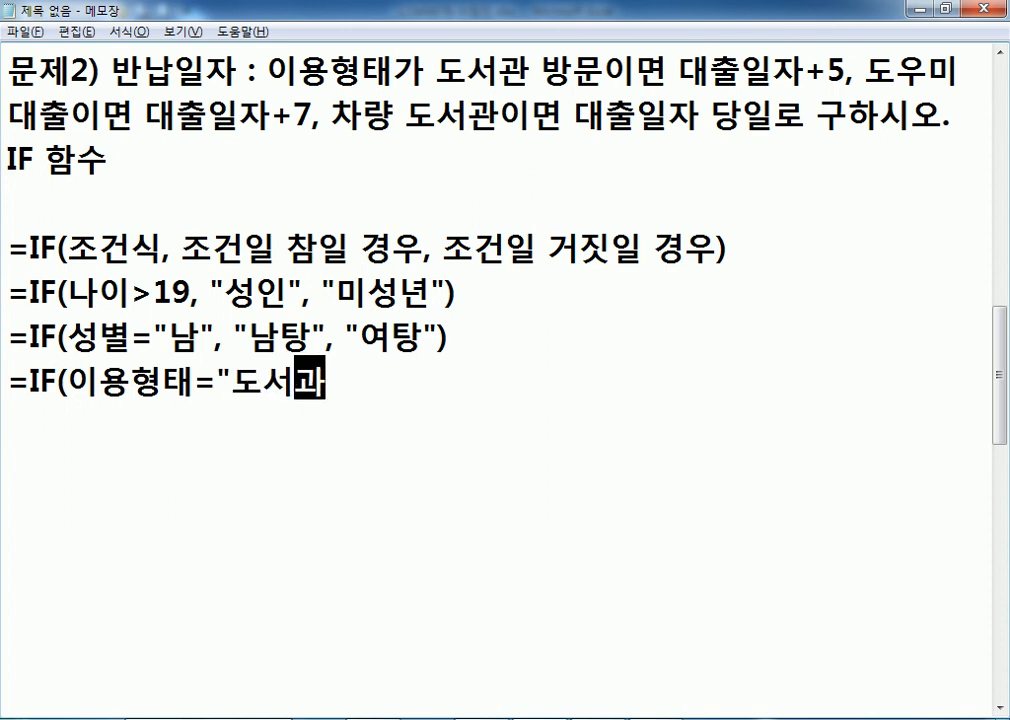
text(관 방문", 대출일자+5,)
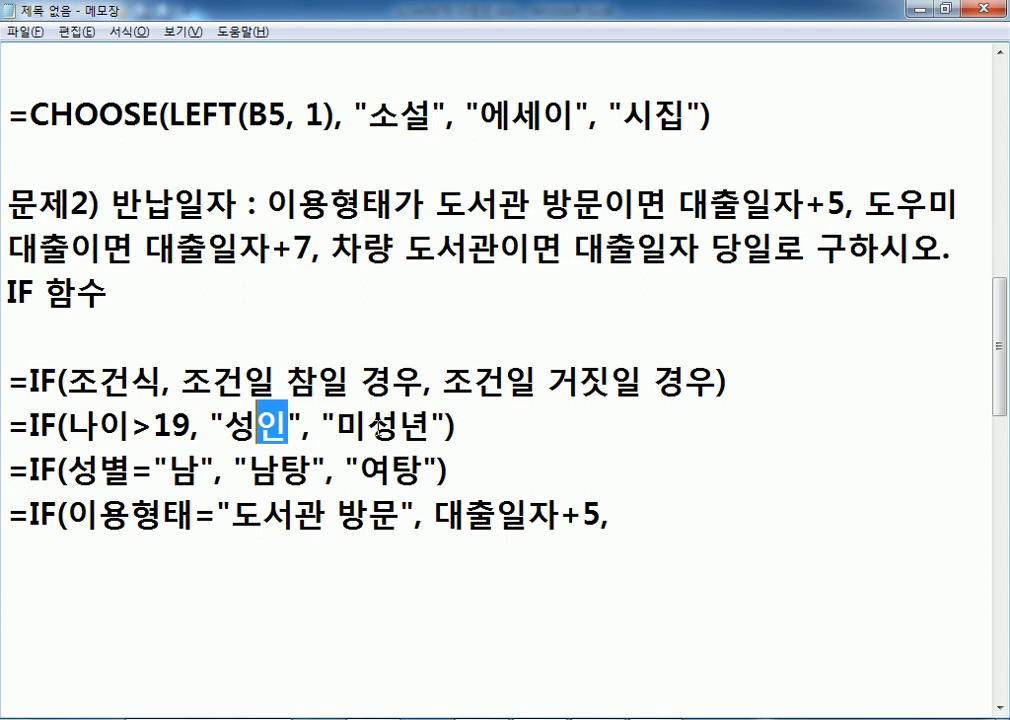
drag(402, 426, 424, 426)
scroll(391, 398, down, 1)
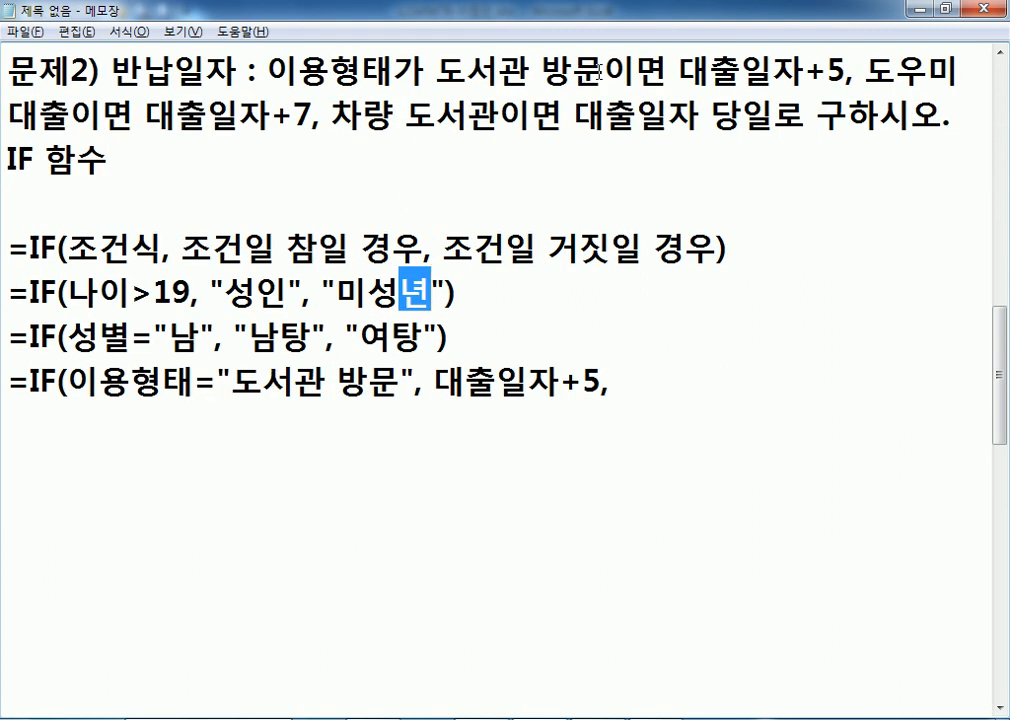
drag(634, 72, 435, 72)
click(541, 70)
drag(681, 68, 847, 55)
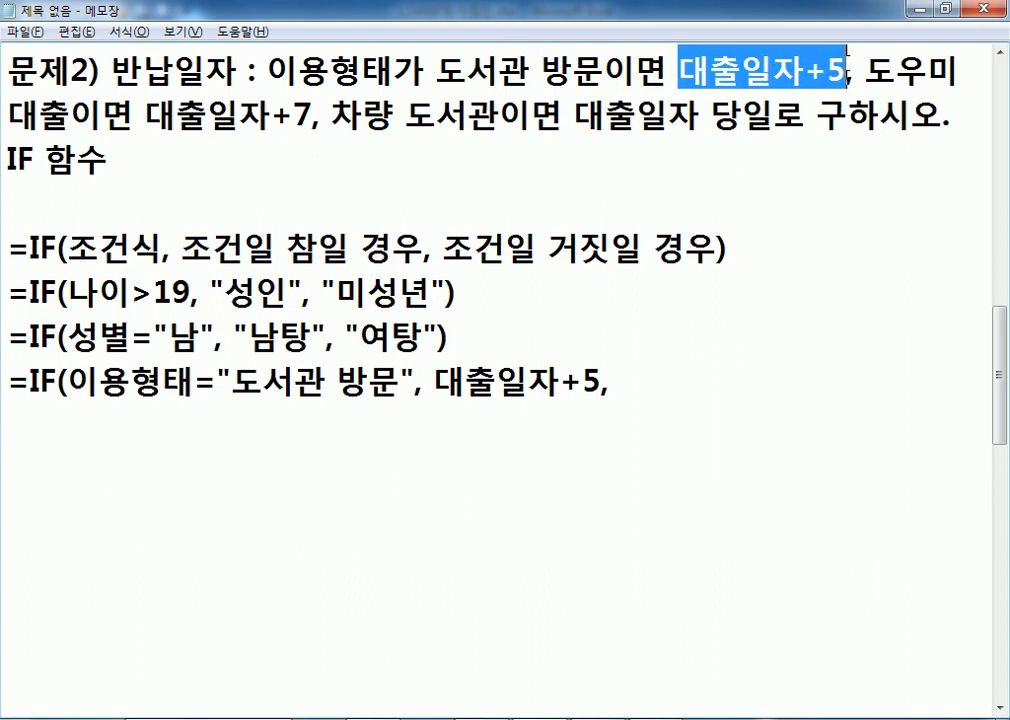
click(657, 395)
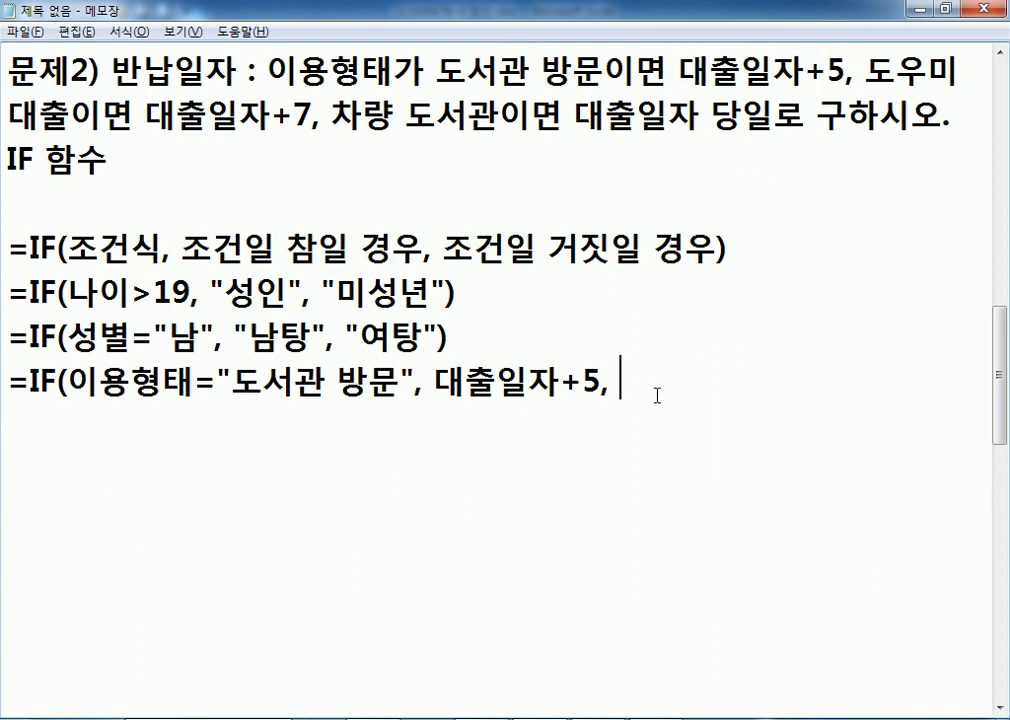
drag(435, 72, 603, 72)
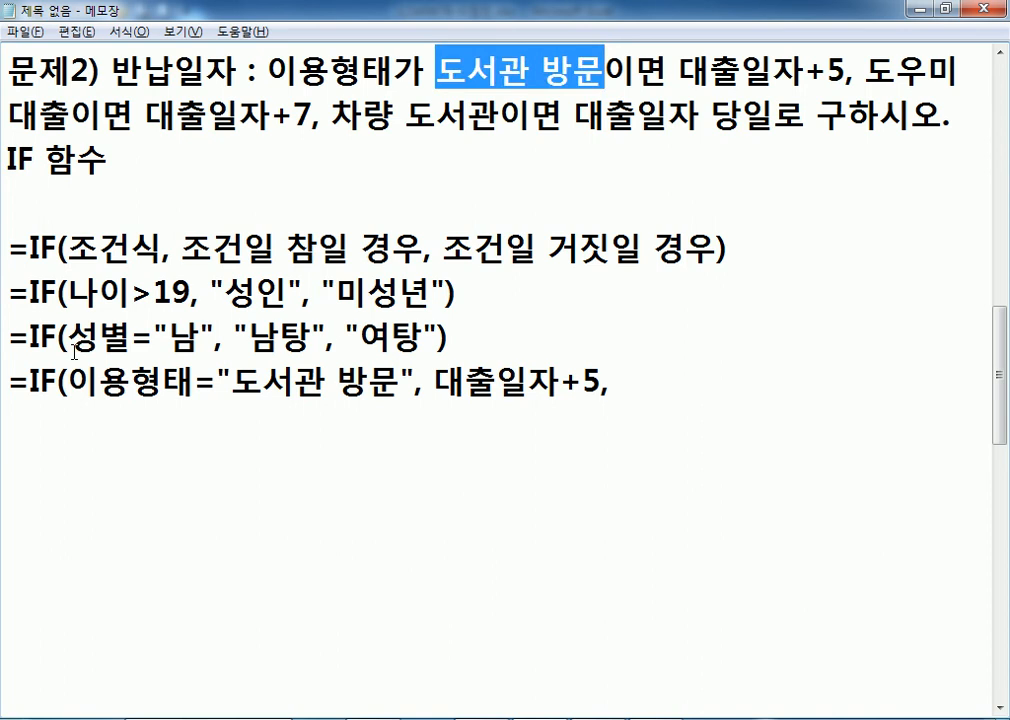
drag(861, 72, 84, 115)
drag(331, 117, 499, 117)
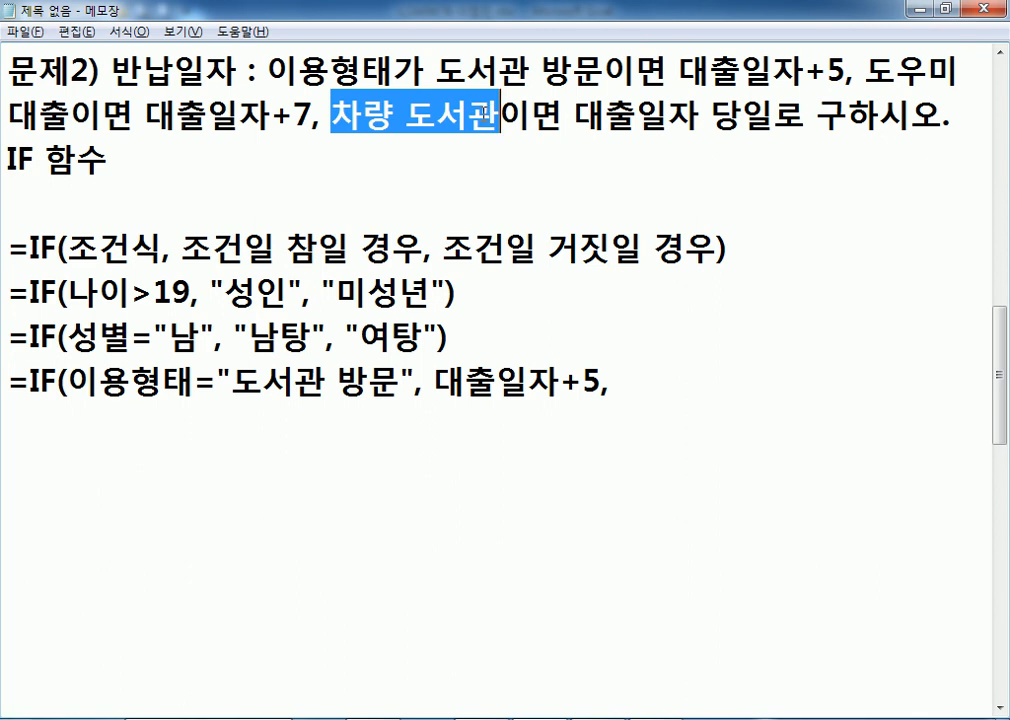
click(649, 380)
Add the nested IF(이용형태="도우미 대출", 대출일자+7, 대출일자)) to close the formula.
text(IF(이용형태 =)
key(BackSpace)
key(BackSpace)
text(=")
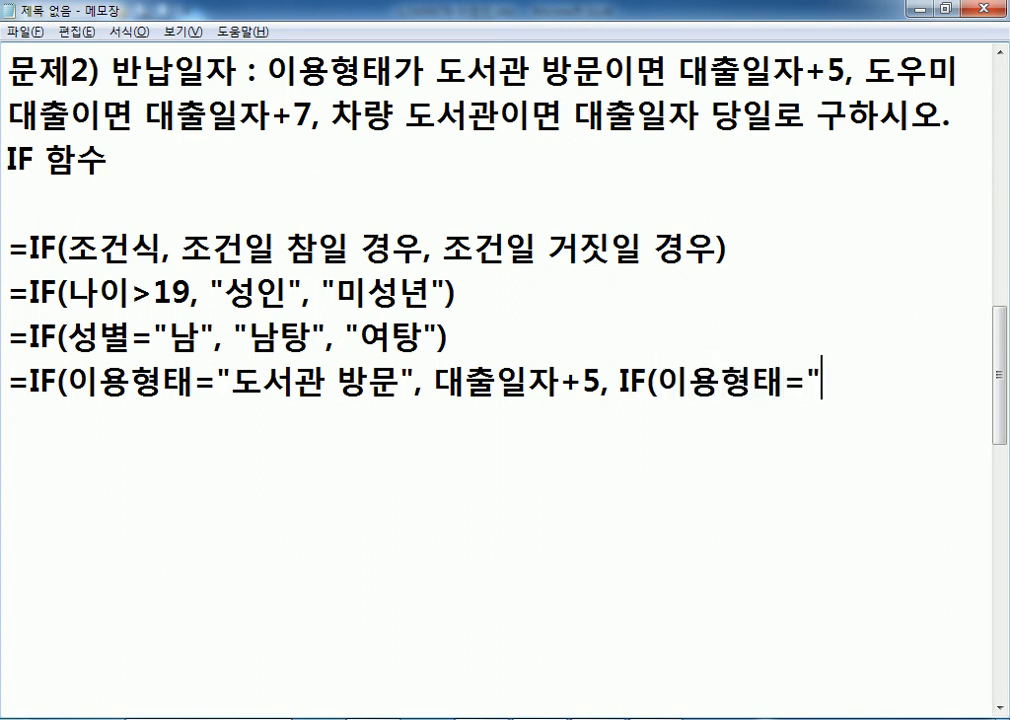
text(도웅)
key(BackSpace)
key(BackSpace)
key(BackSpace)
text(우미 대출", 대출일자+7,)
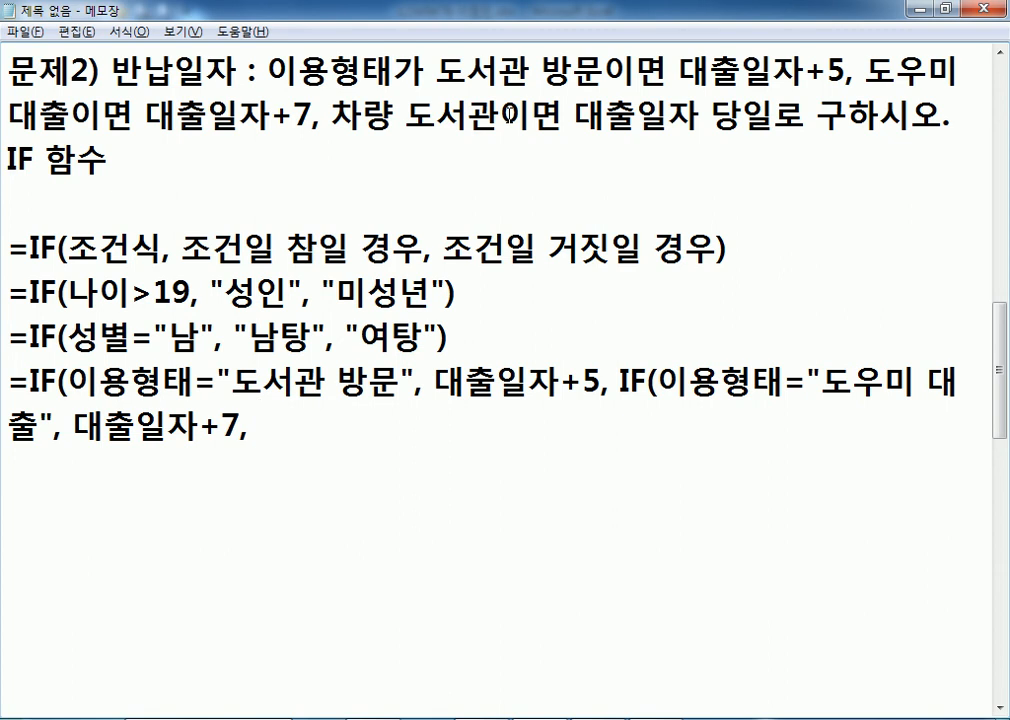
text(대출일자)
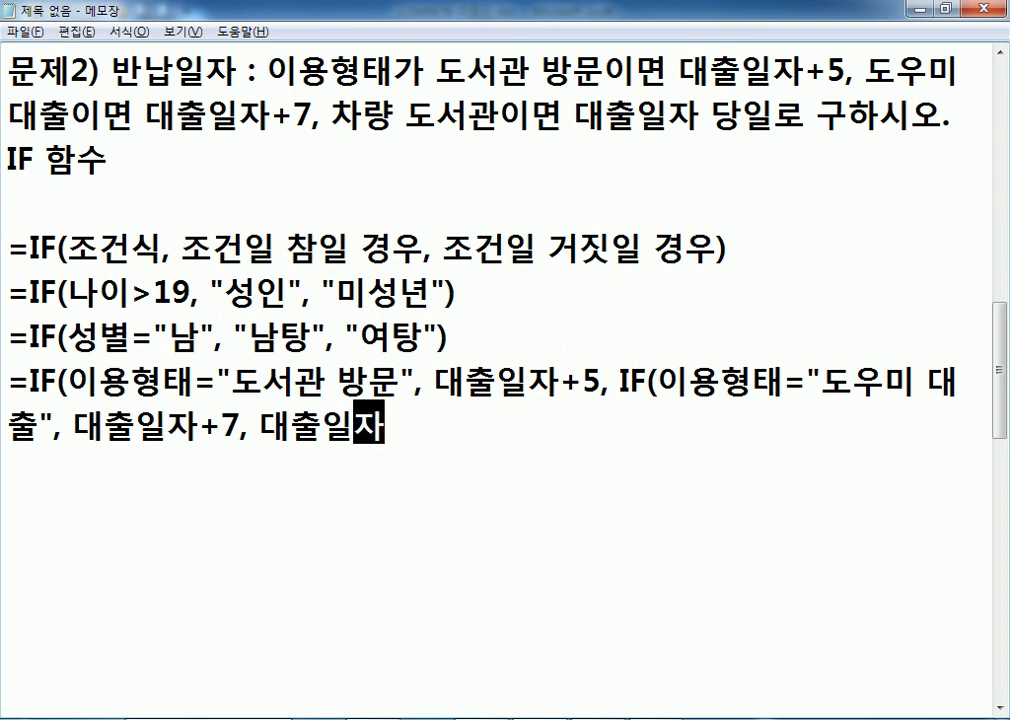
text()))
key(Return)
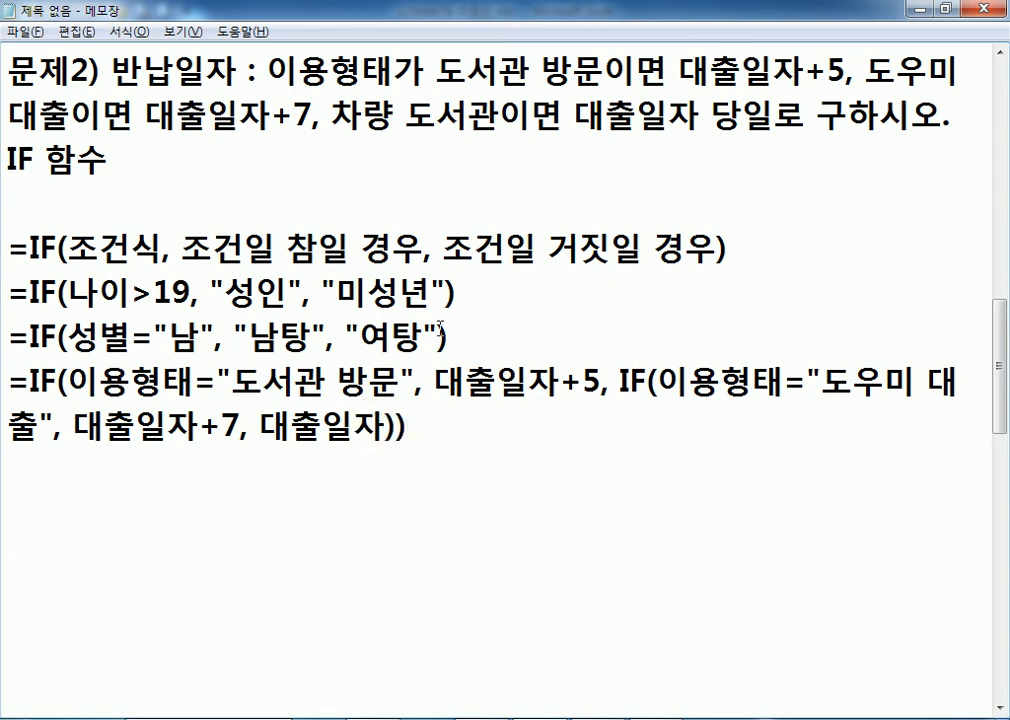
scroll(413, 323, down, 1)
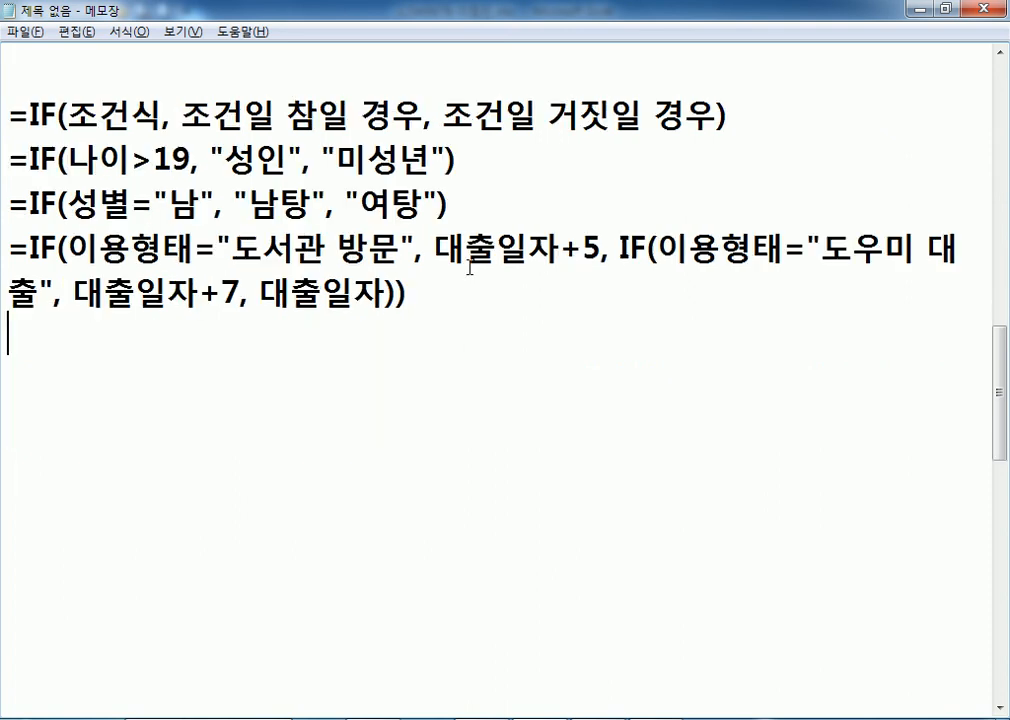
Insert a line above the 이용형태 formula starting =IF(한식을 좋아하시나요?, 한식,.
key(Up)
key(Up)
key(Return)
key(Up)
text(=IF)
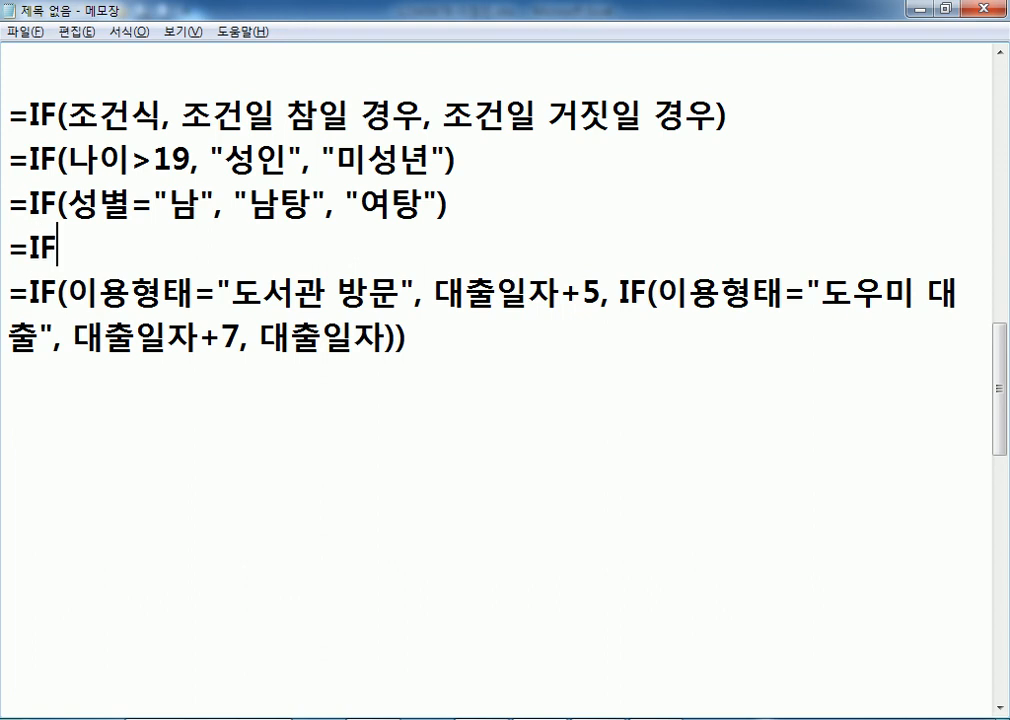
text((한ㅅ식을 좋아)
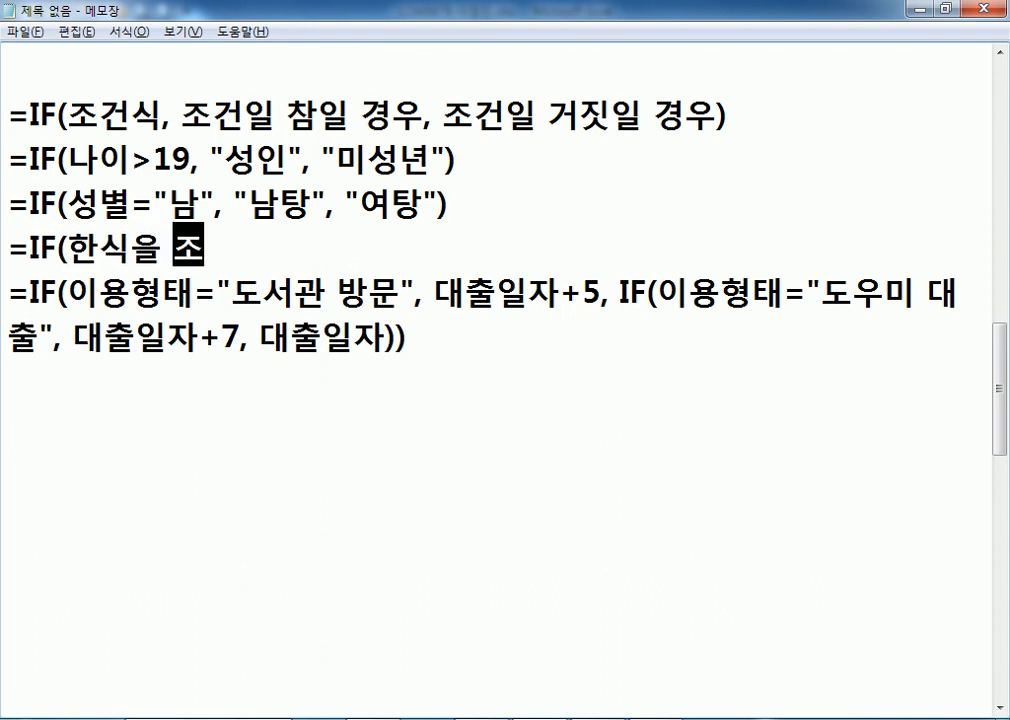
text(사)
key(BackSpace)
key(BackSpace)
text(하시나요?)
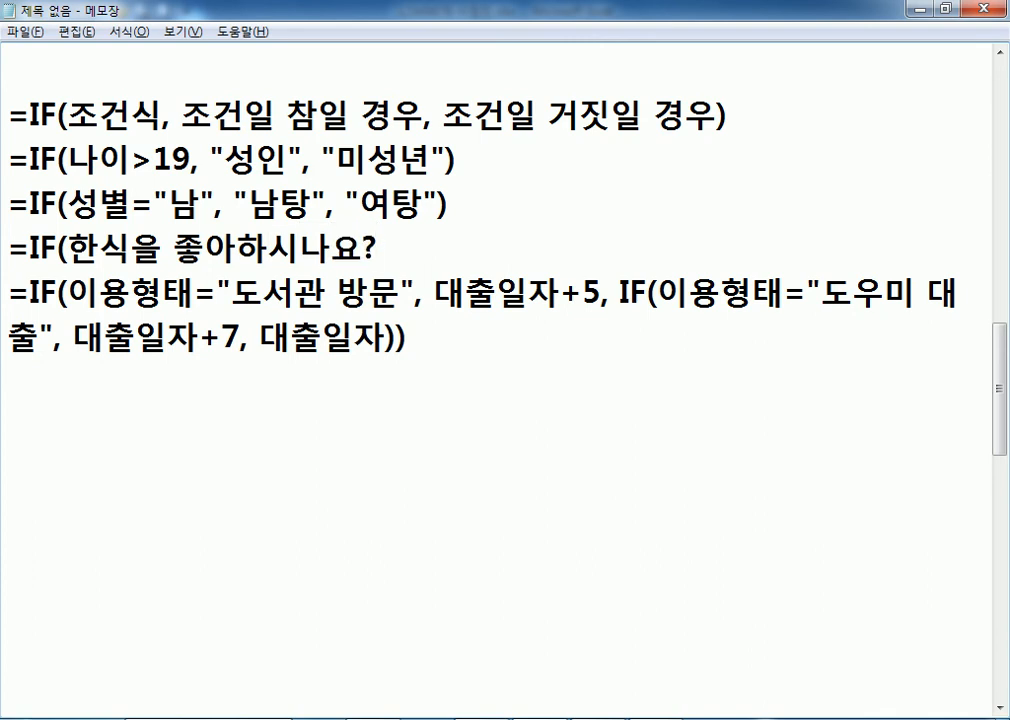
text(, 한ㅅㅣㄱ,)
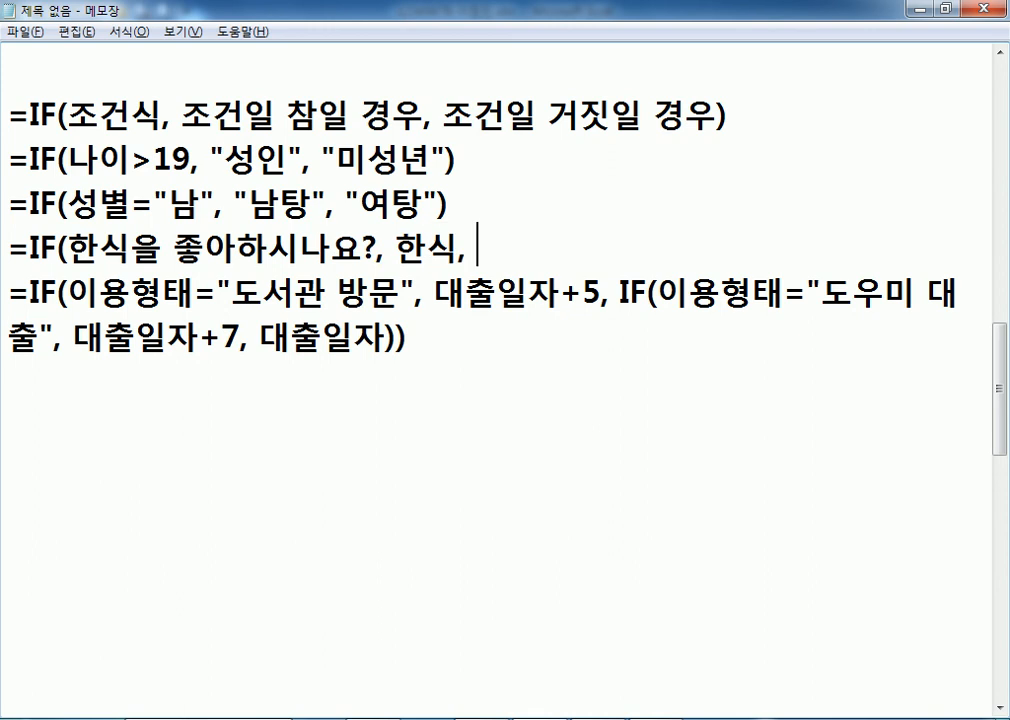
Add the line 메뉴가 한식, 일식, 중식 above it, with blank lines separating the examples.
key(Up)
key(Return)
text(₩)
key(BackSpace)
text(메뉴가 한식, 일)
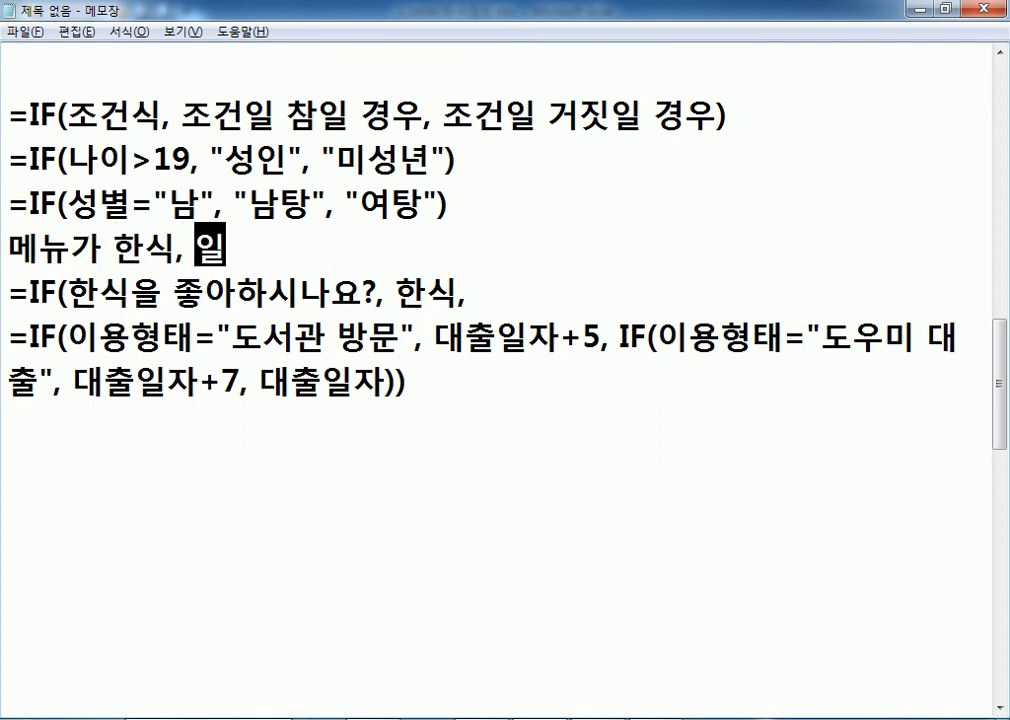
text(식, 중식)
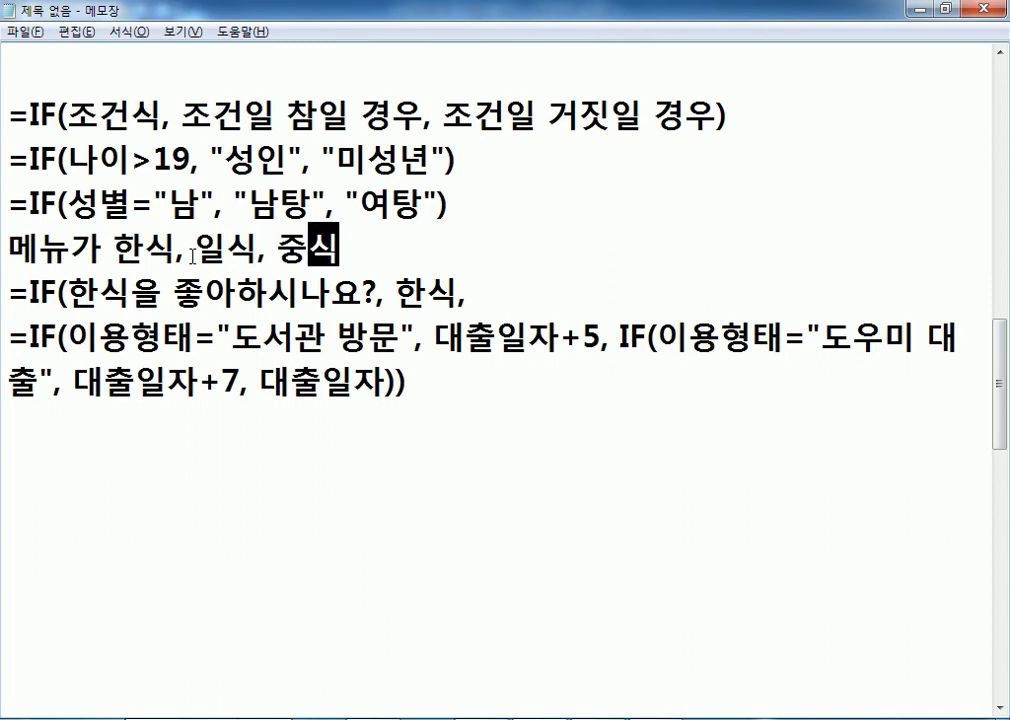
key(Home)
key(Return)
key(Down)
key(Down)
key(Return)
key(Up)
key(Up)
key(End)
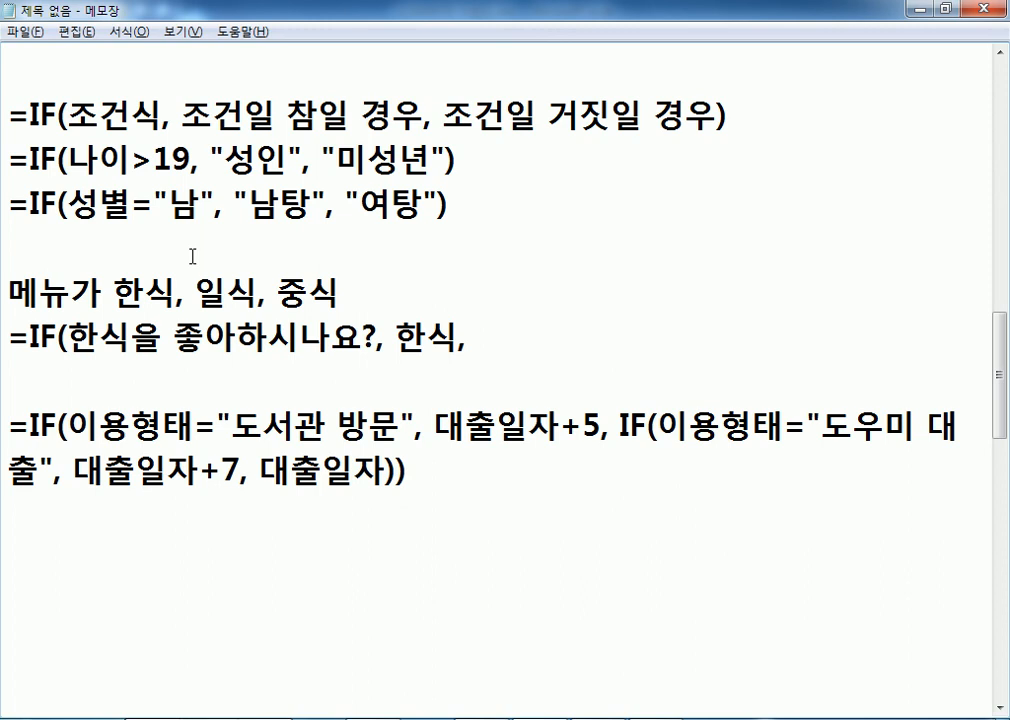
Finish the 한식 example with IF(일식을 좋아하시나요?, 일식, 중식)) and point out each menu option.
drag(196, 293, 309, 293)
click(550, 337)
text(IF()
text(일식)
text(을 좋ㅇ)
text(아하시나요?)
text(, )
text(일식)
text(, )
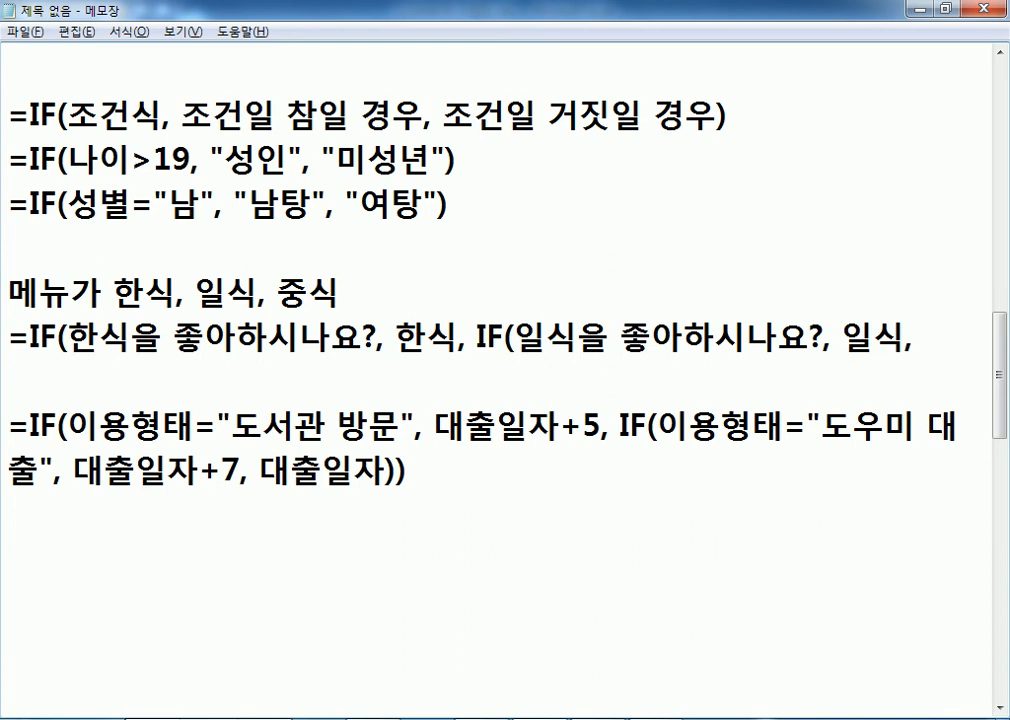
text(중식)))
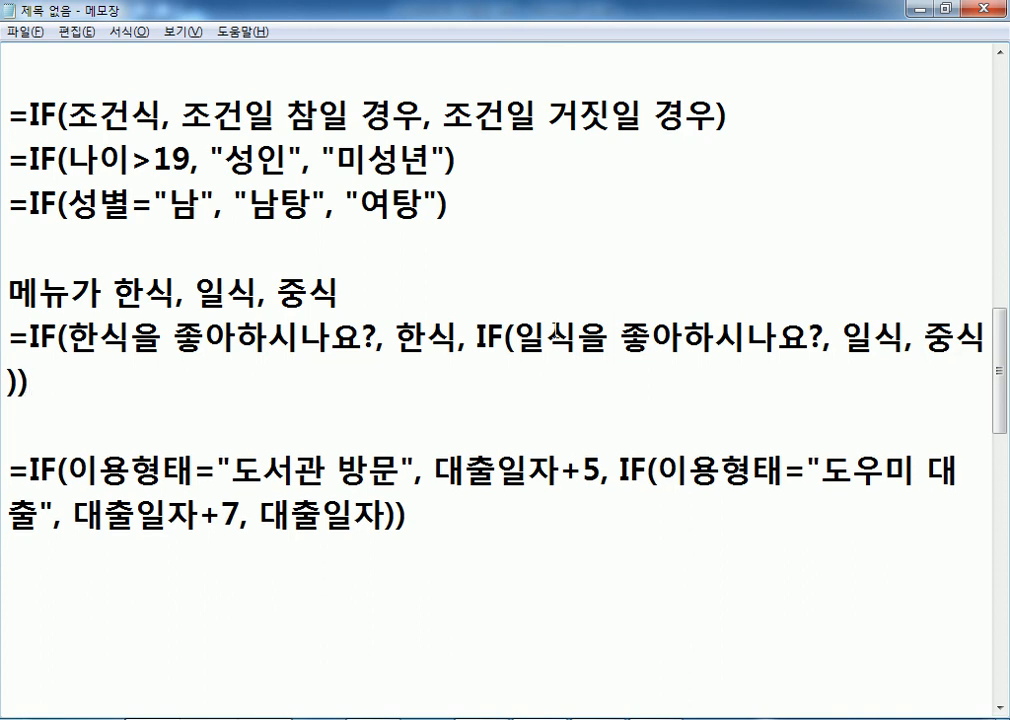
drag(113, 292, 342, 292)
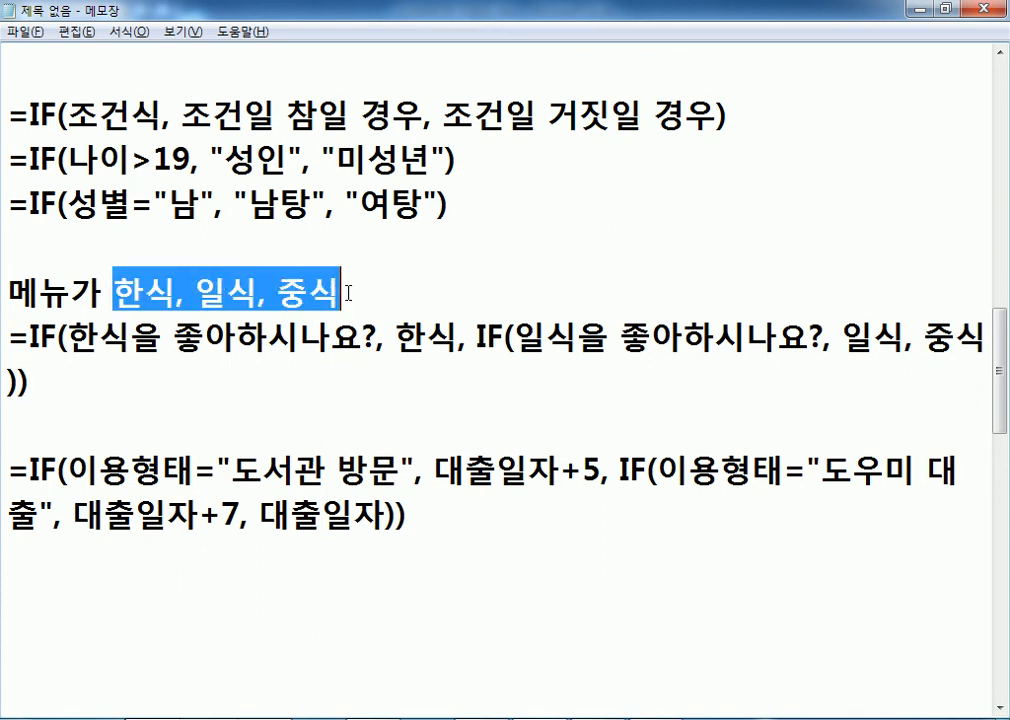
drag(177, 292, 113, 292)
drag(195, 292, 253, 292)
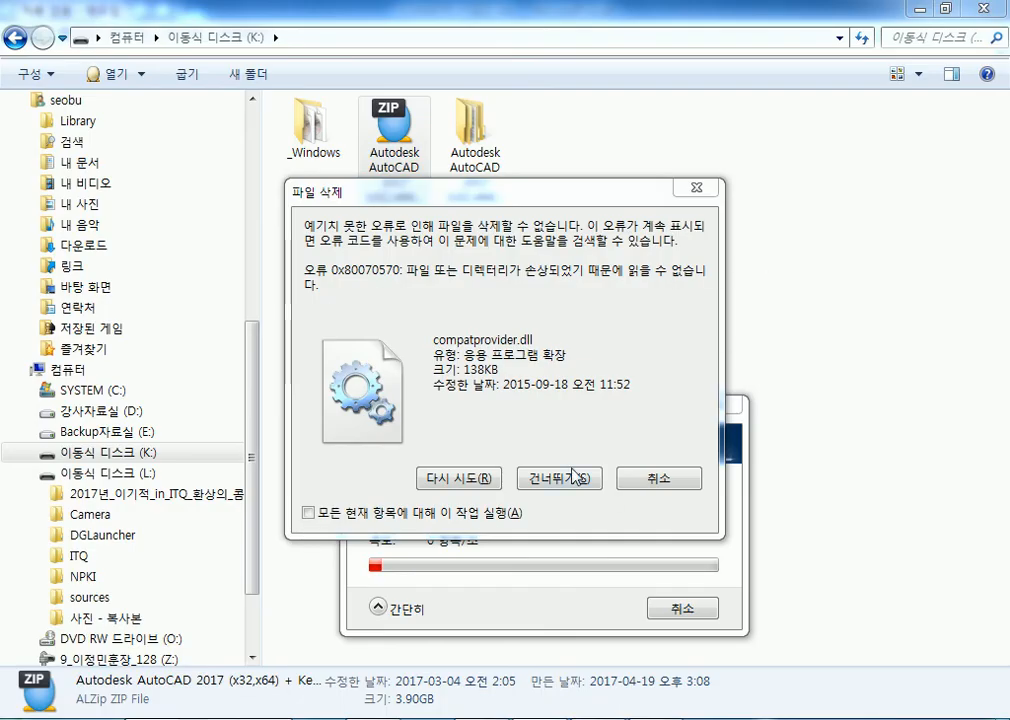
Bring the Notepad notes back in front and go to the empty line after the last formula.
click(560, 479)
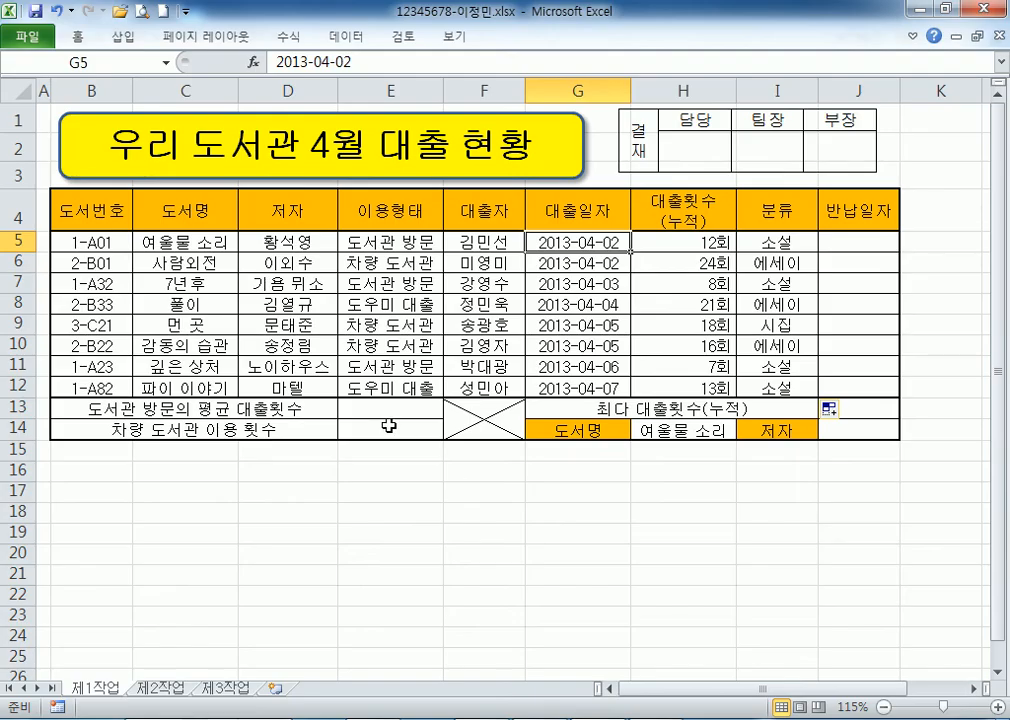
right_click(545, 719)
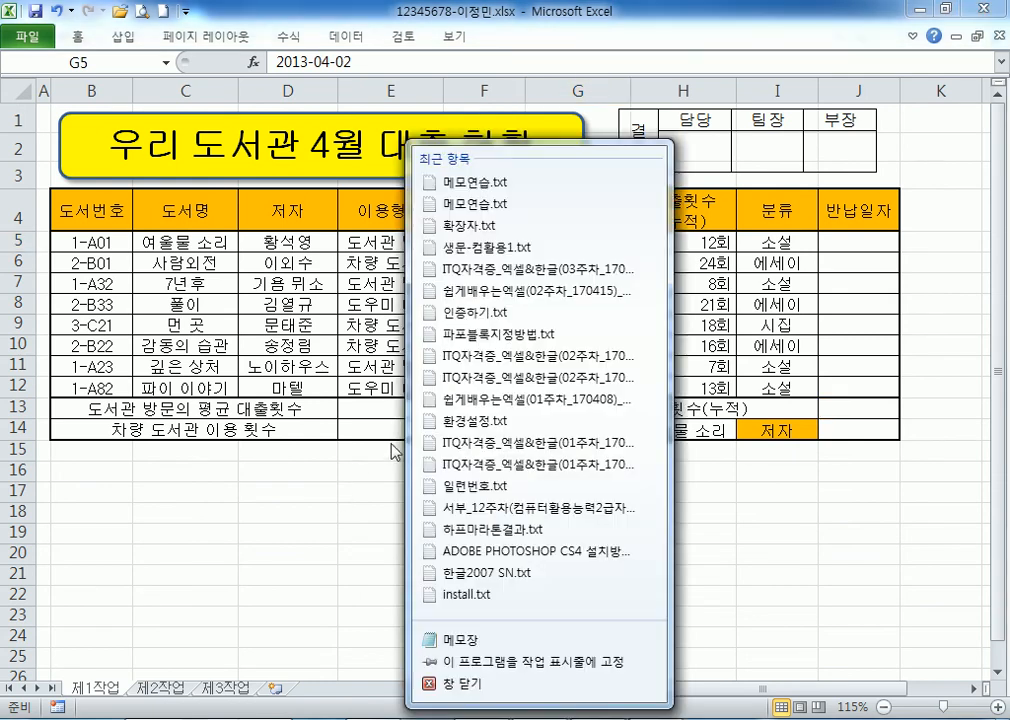
click(545, 719)
click(545, 719)
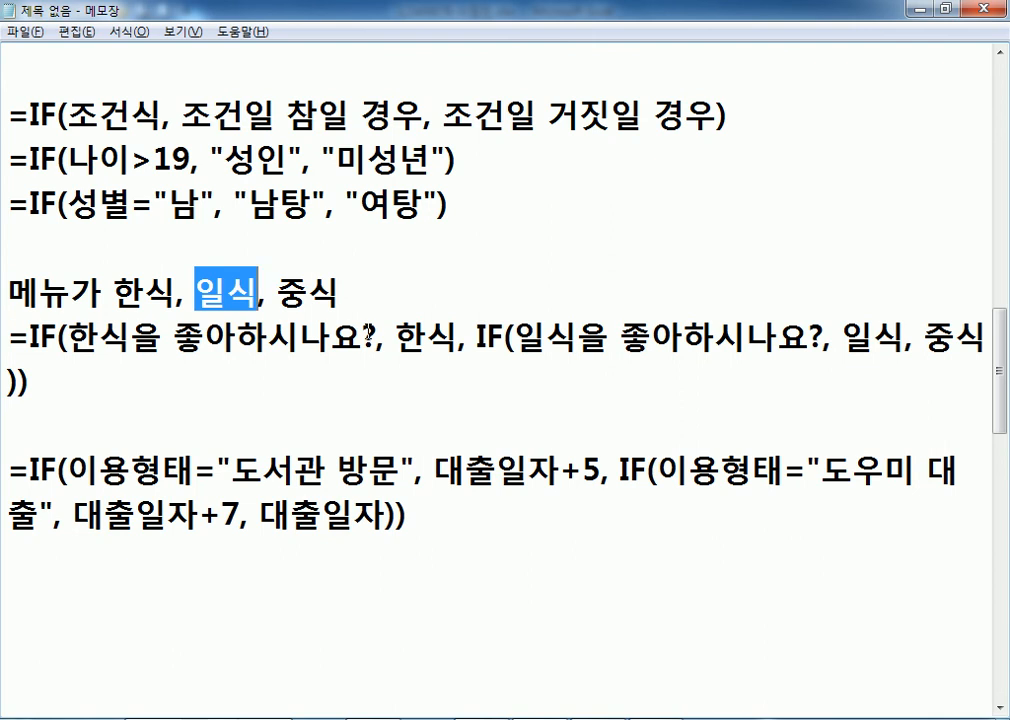
click(261, 378)
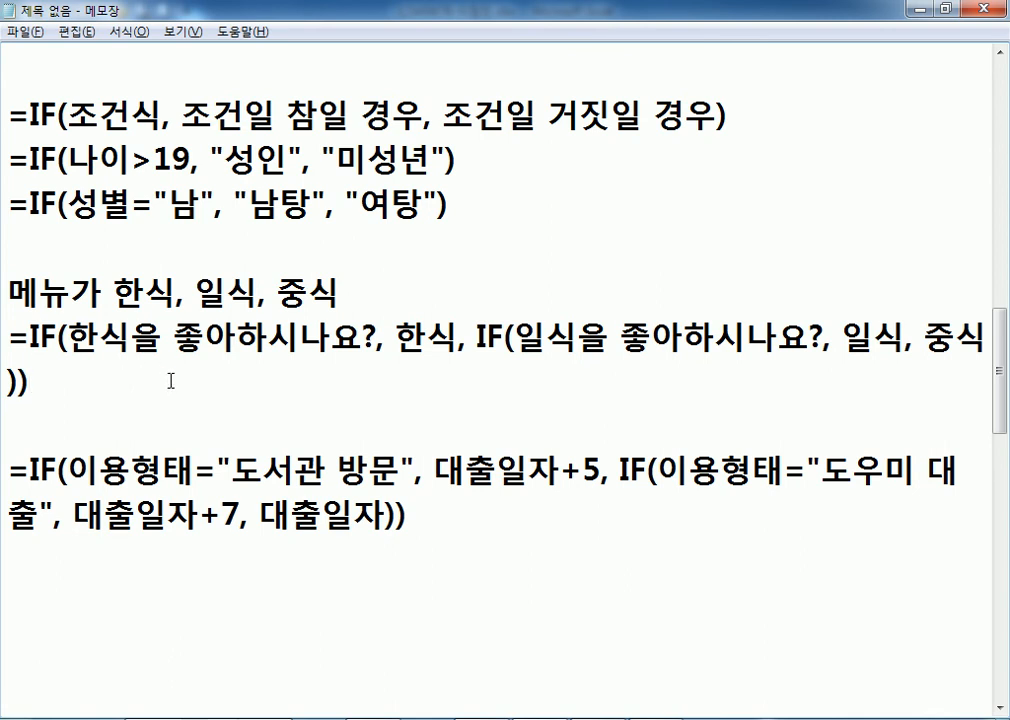
scroll(169, 375, down, 2)
click(105, 321)
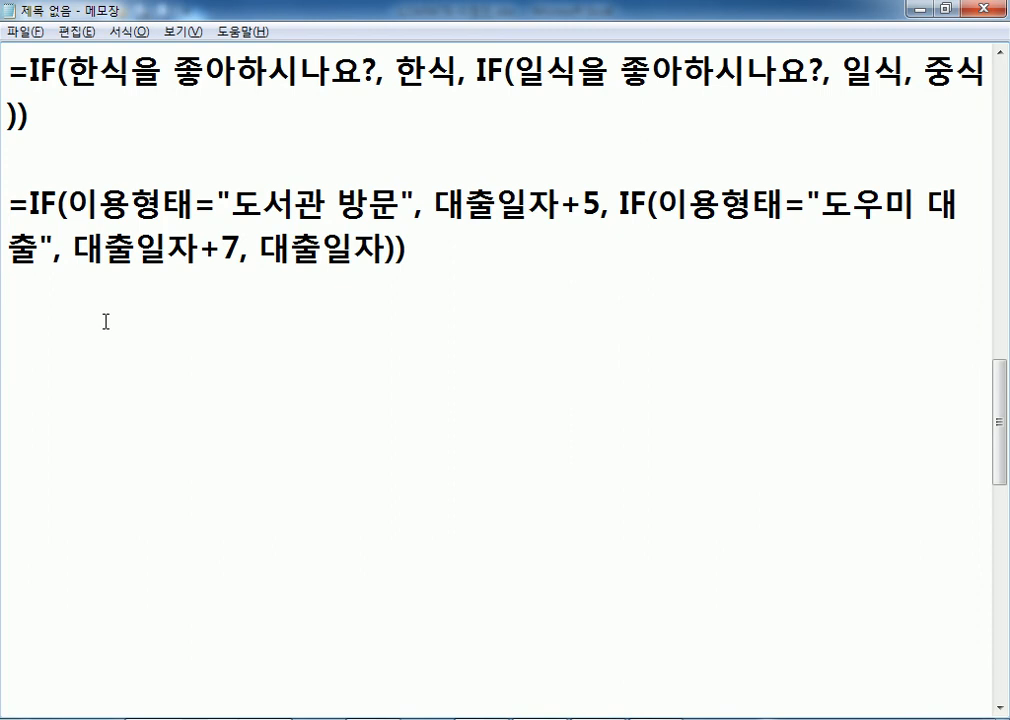
Type =IF(쉬는 시간, 휴식, 근무), then move it from the end to under the 성별 example.
text(=IF(ㅅ쉬는 시간,)
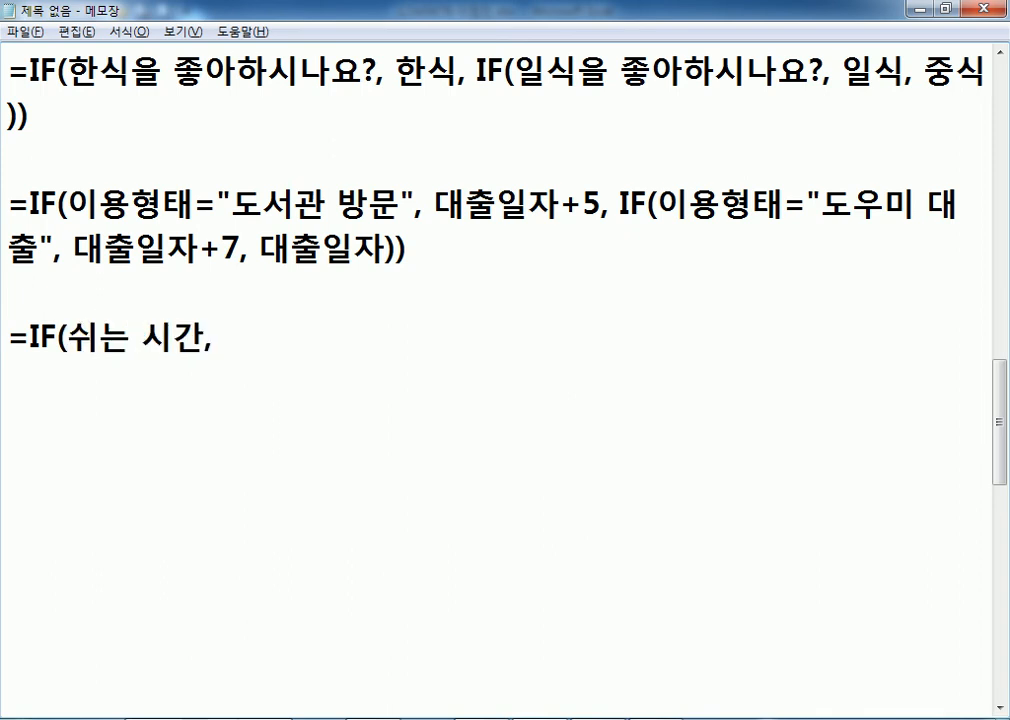
text( ㅎ)
text(휴식, )
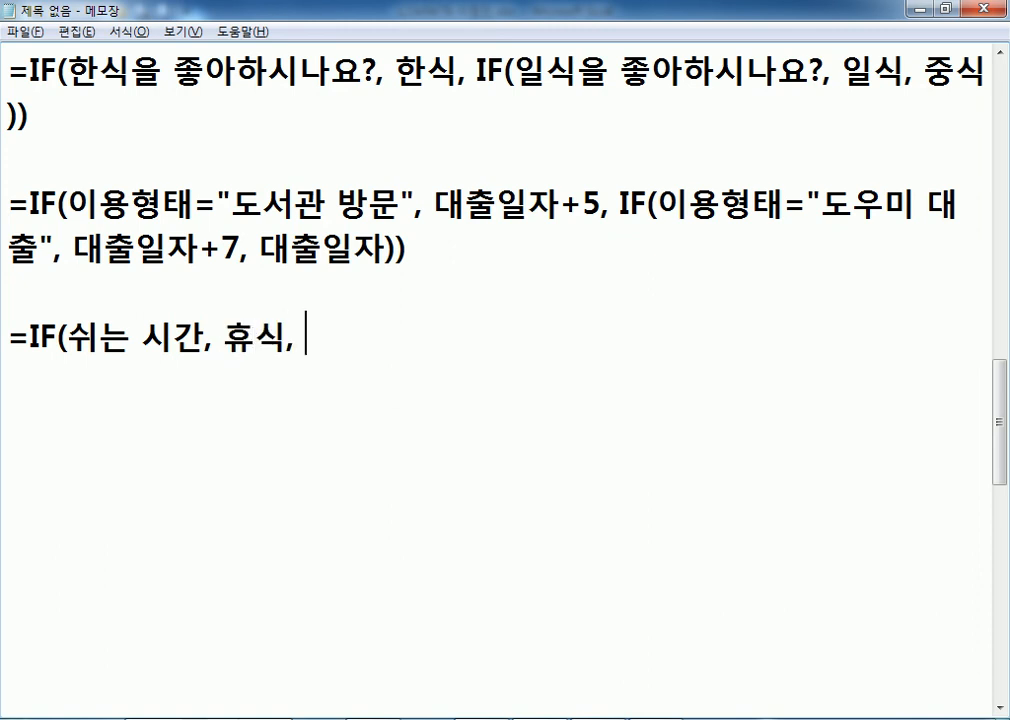
text(근무)
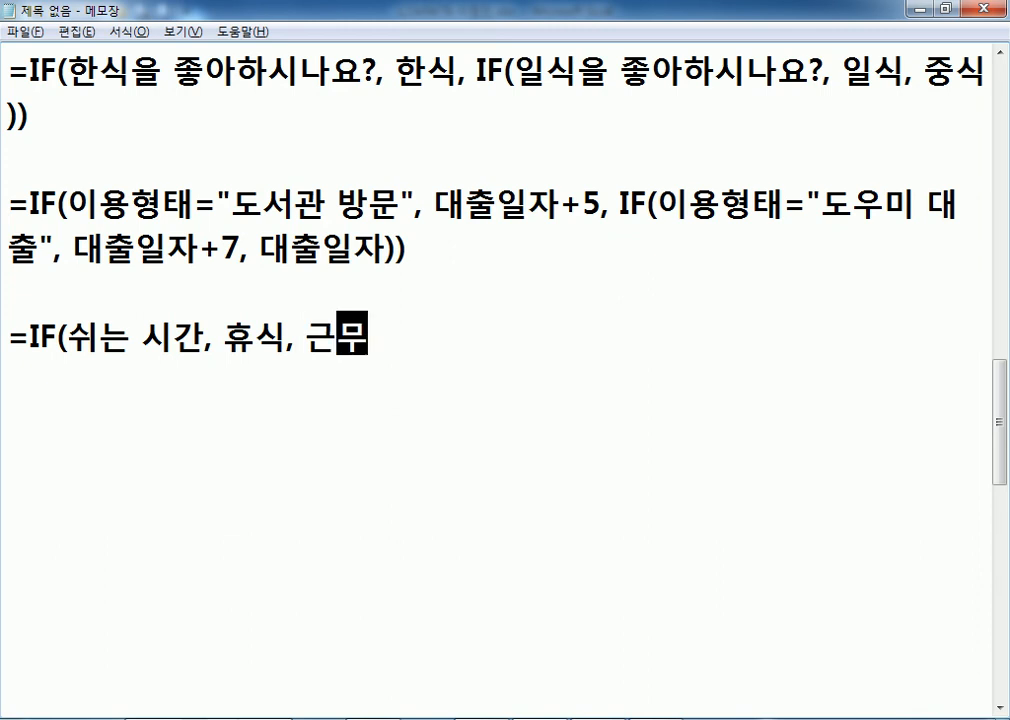
text())
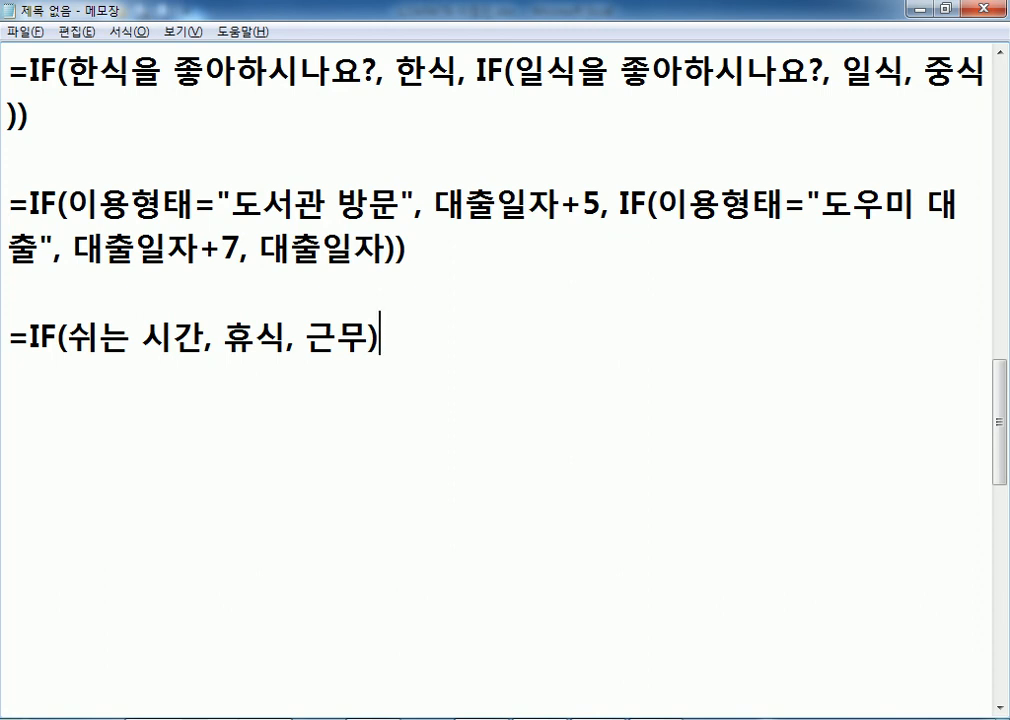
drag(7, 338, 11, 372)
key(Delete)
scroll(47, 335, up, 1)
scroll(47, 335, up, 1)
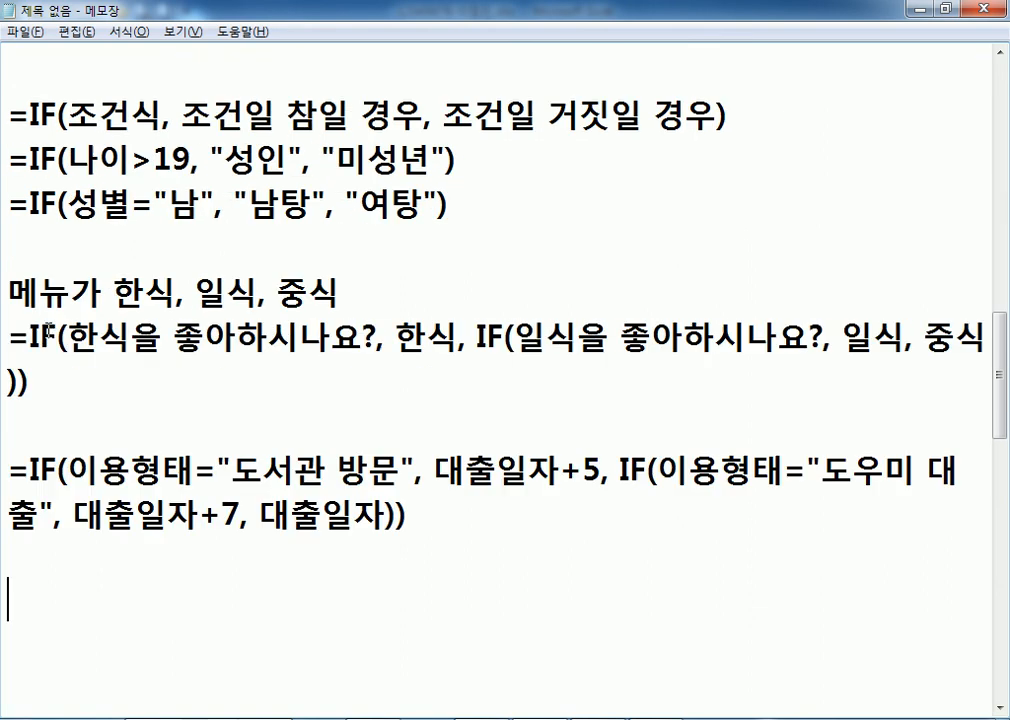
click(20, 252)
key(ctrl+v)
scroll(140, 282, down, 2)
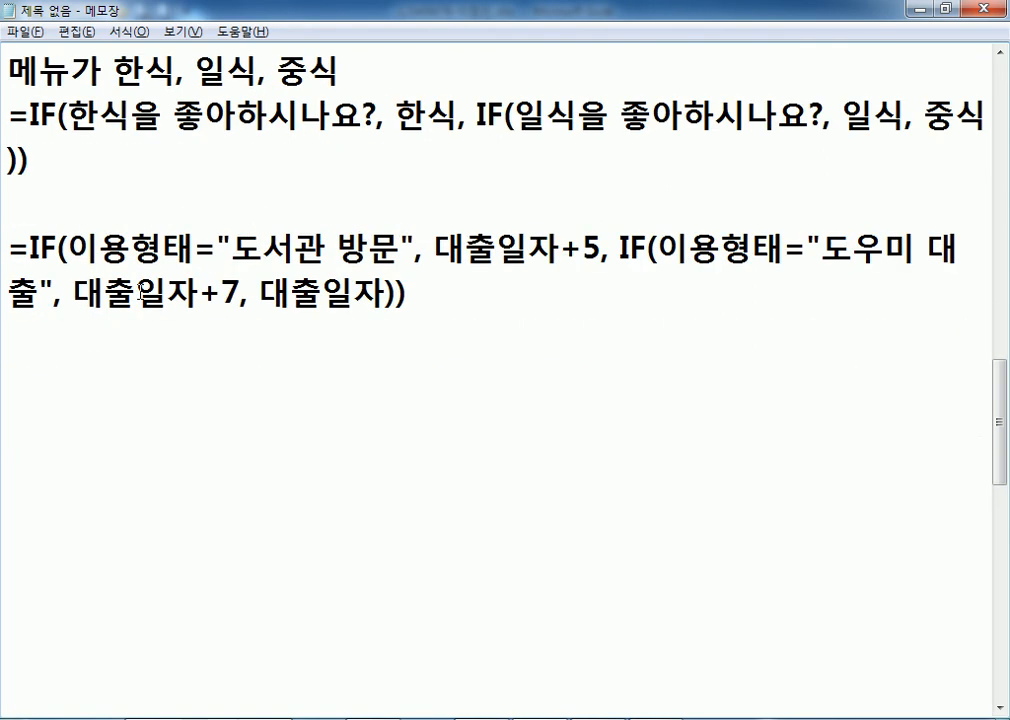
Start a cell-reference formula =IF(E5="도서관 방문", after checking E5's wording in Excel.
click(16, 363)
key(alt+Tab)
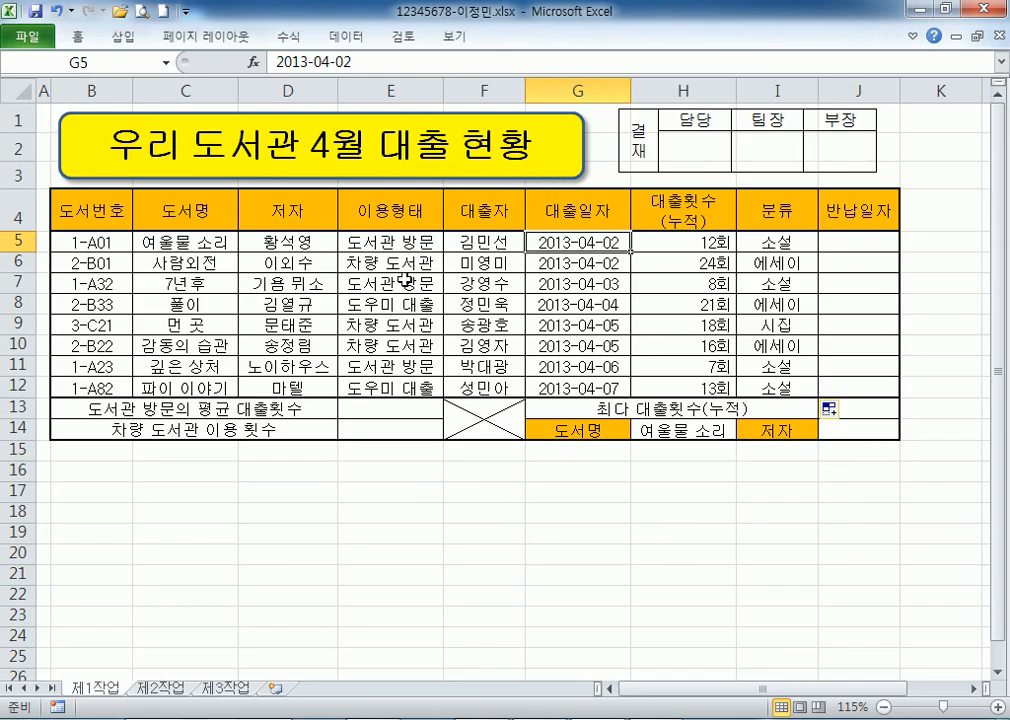
click(383, 244)
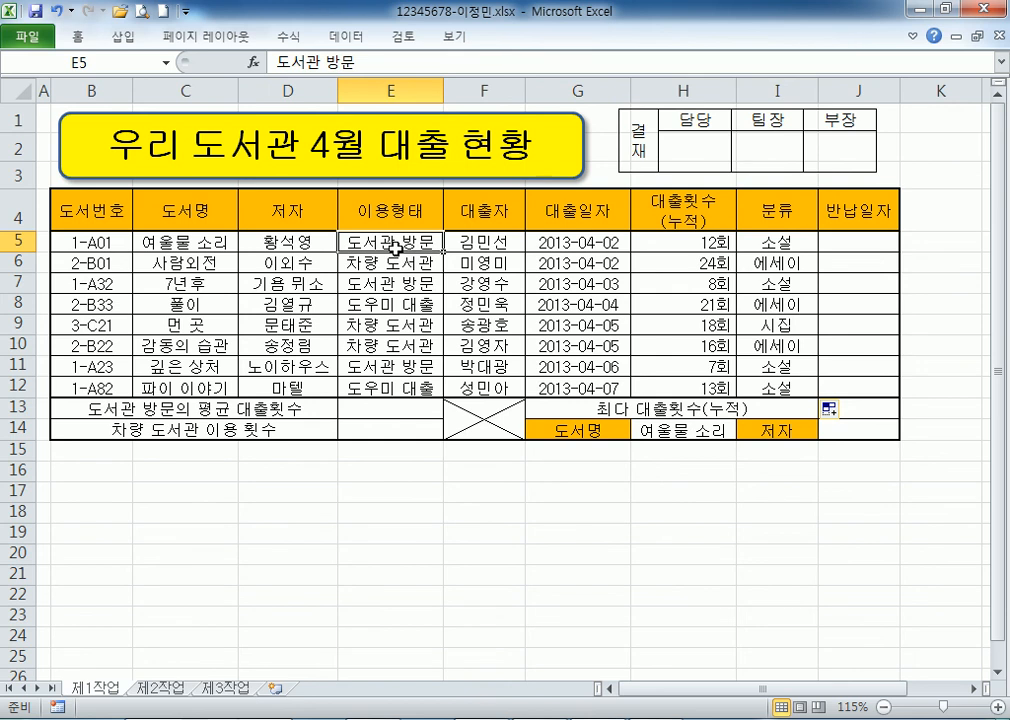
drag(396, 242, 358, 239)
key(alt+Tab)
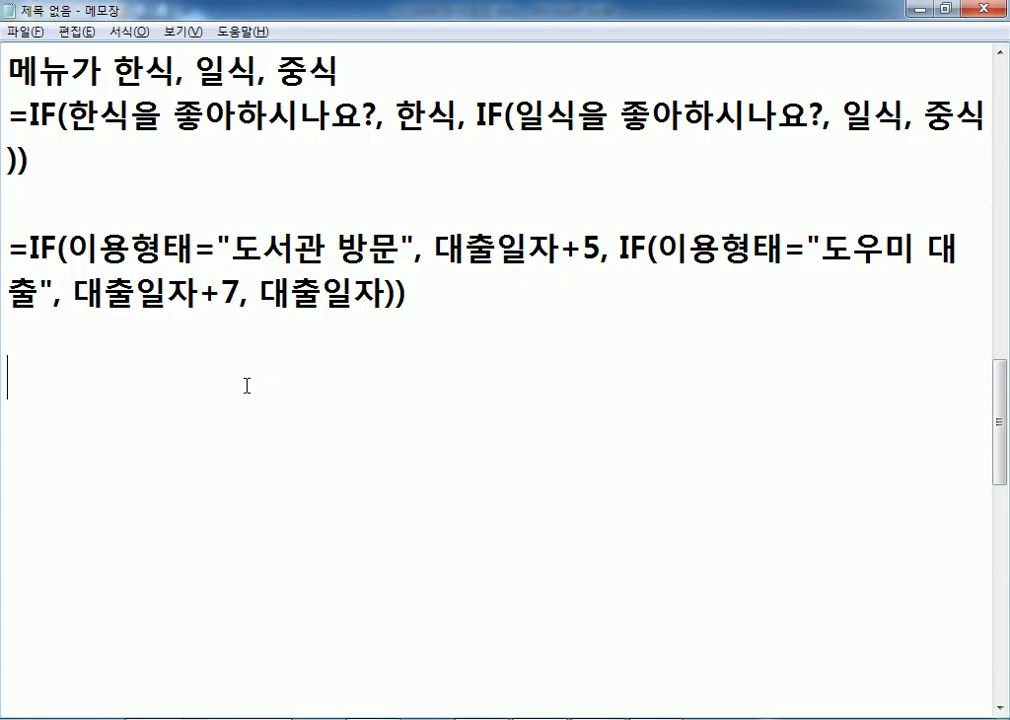
text(=IF()
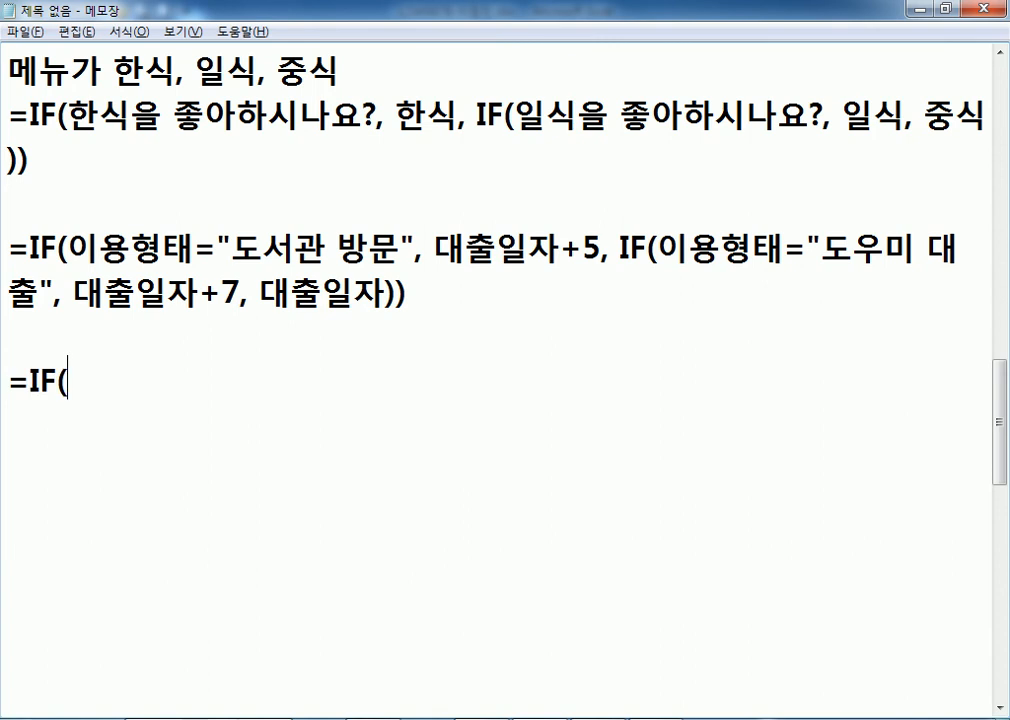
text(E5=)
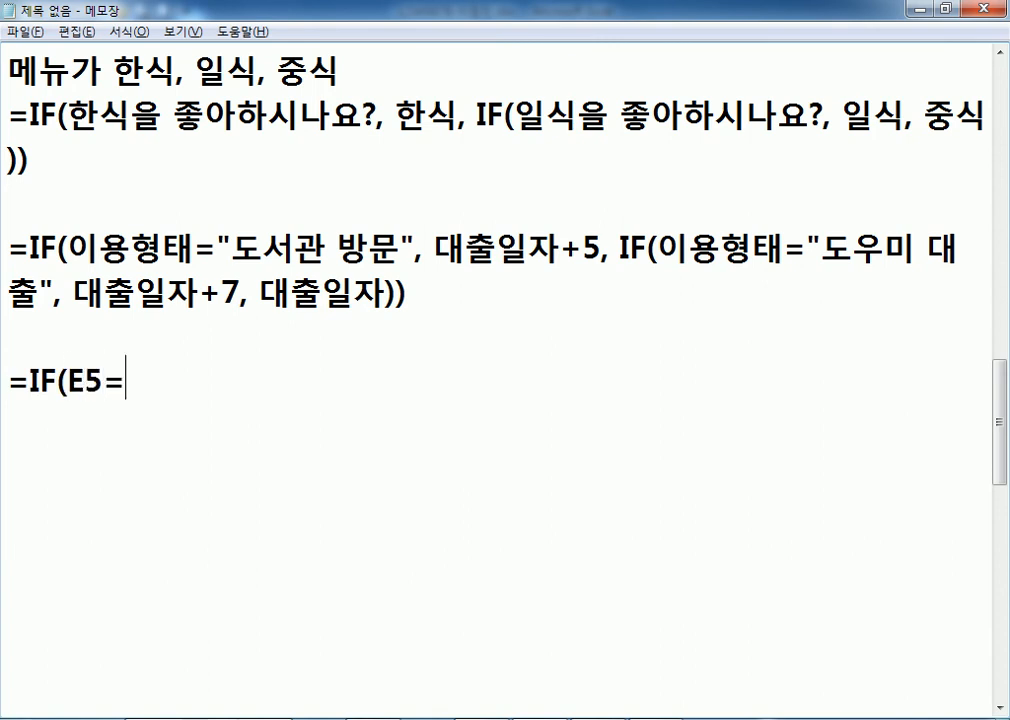
text("도)
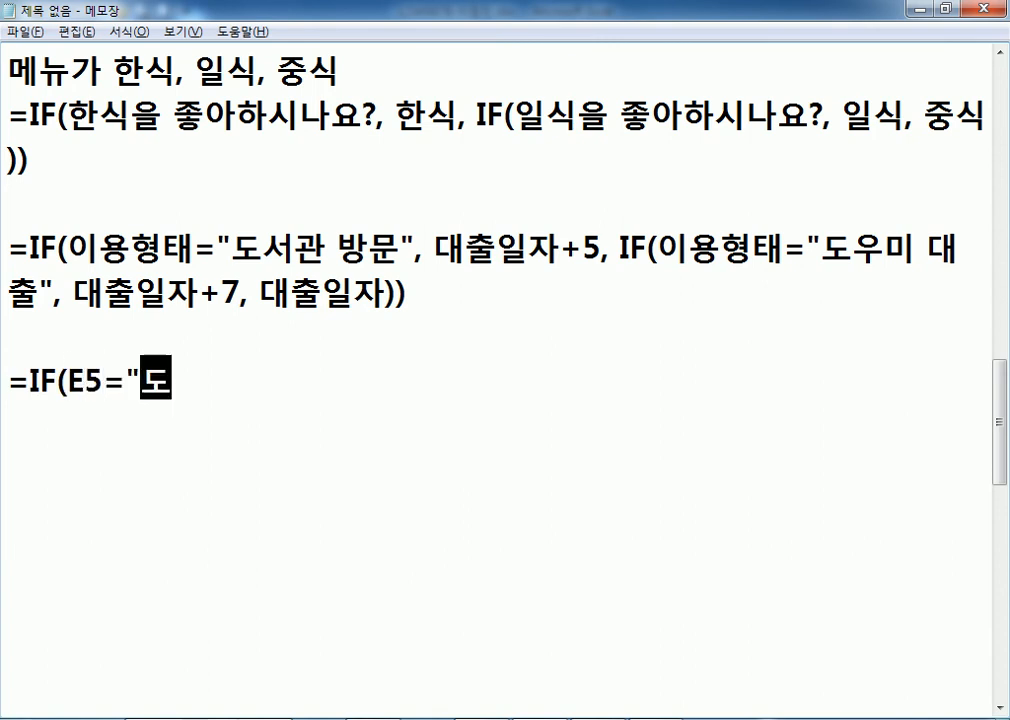
text(서관 대출",)
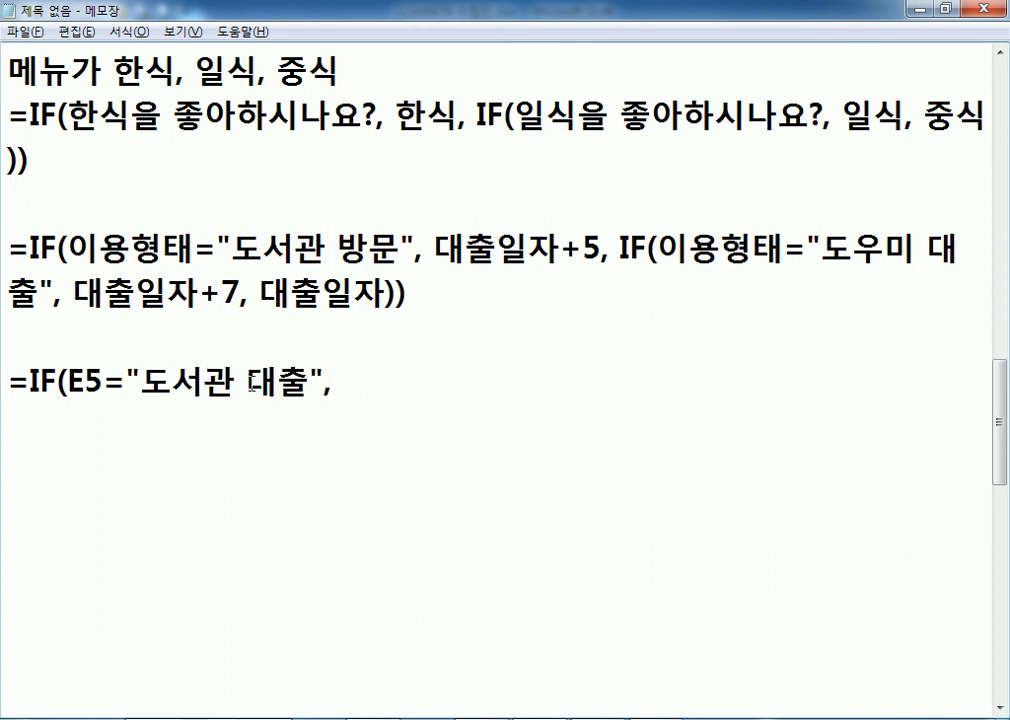
key(alt+Tab)
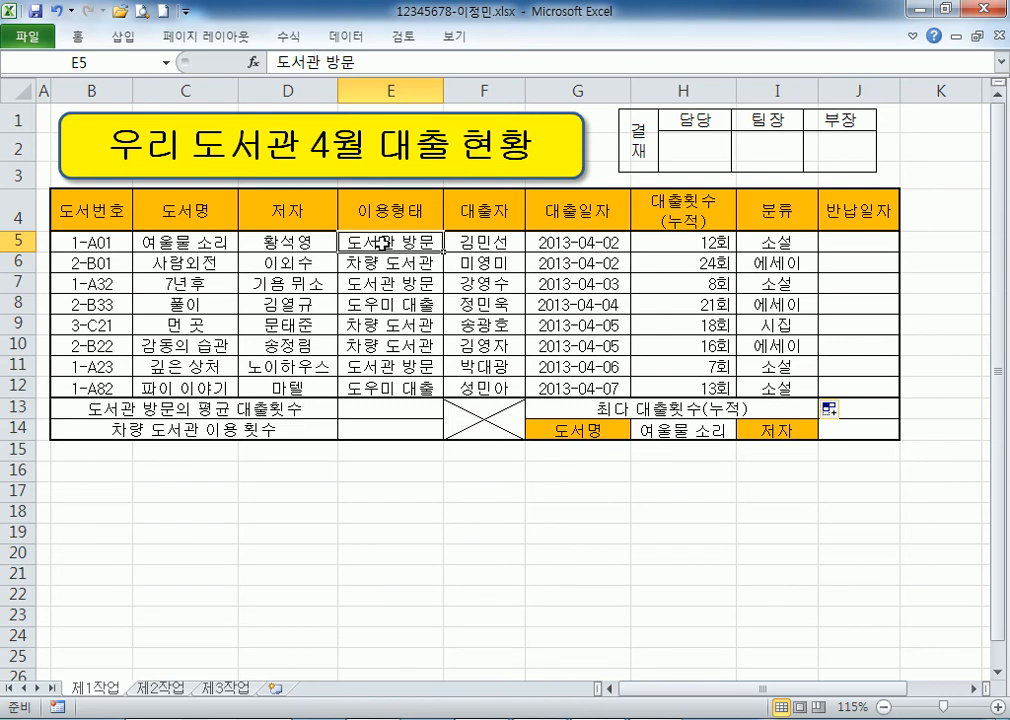
key(alt+Tab)
drag(256, 384, 325, 384)
text(방문)
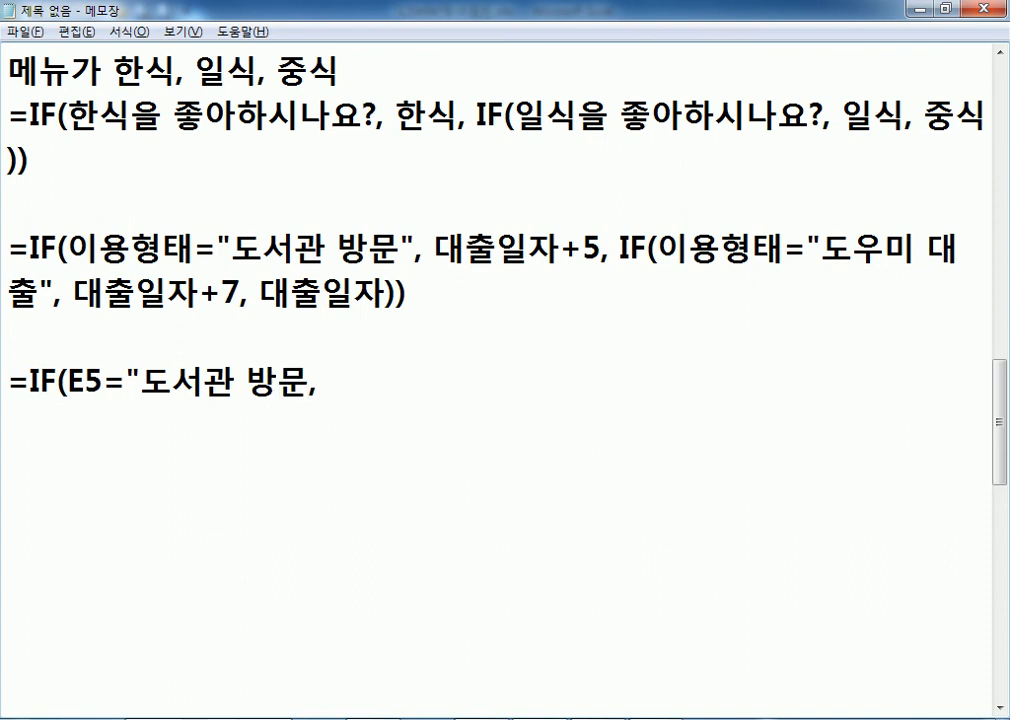
text(")
key(End)
Add G5+5 as the true result and begin the nested IF(E5="도우미 대출".
key(alt+Tab)
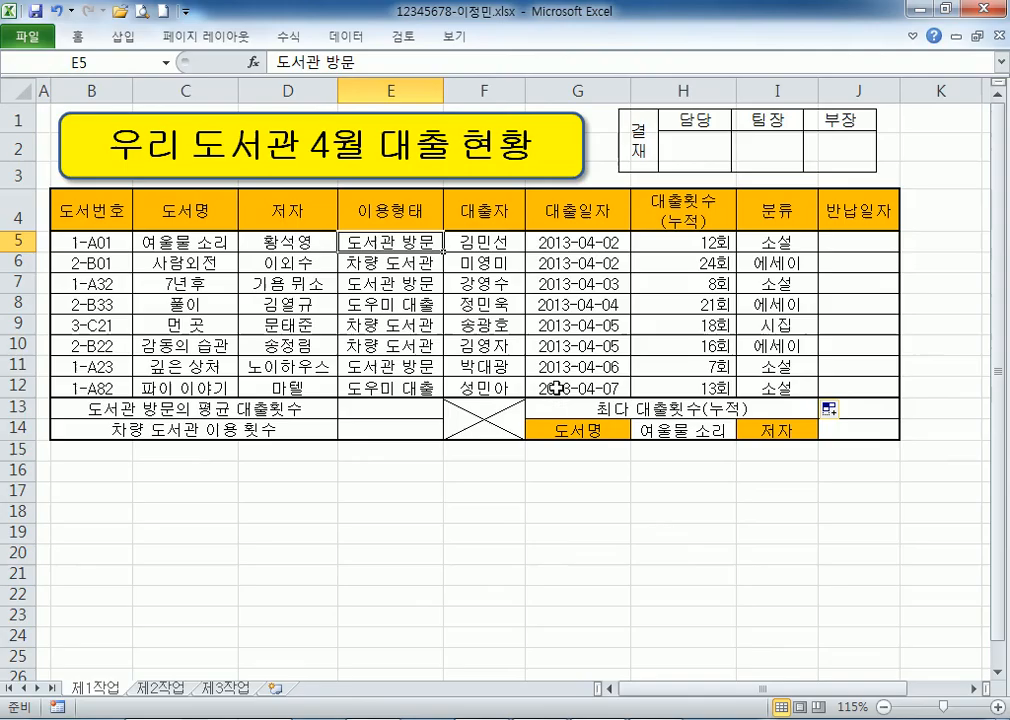
click(587, 245)
key(alt+Tab)
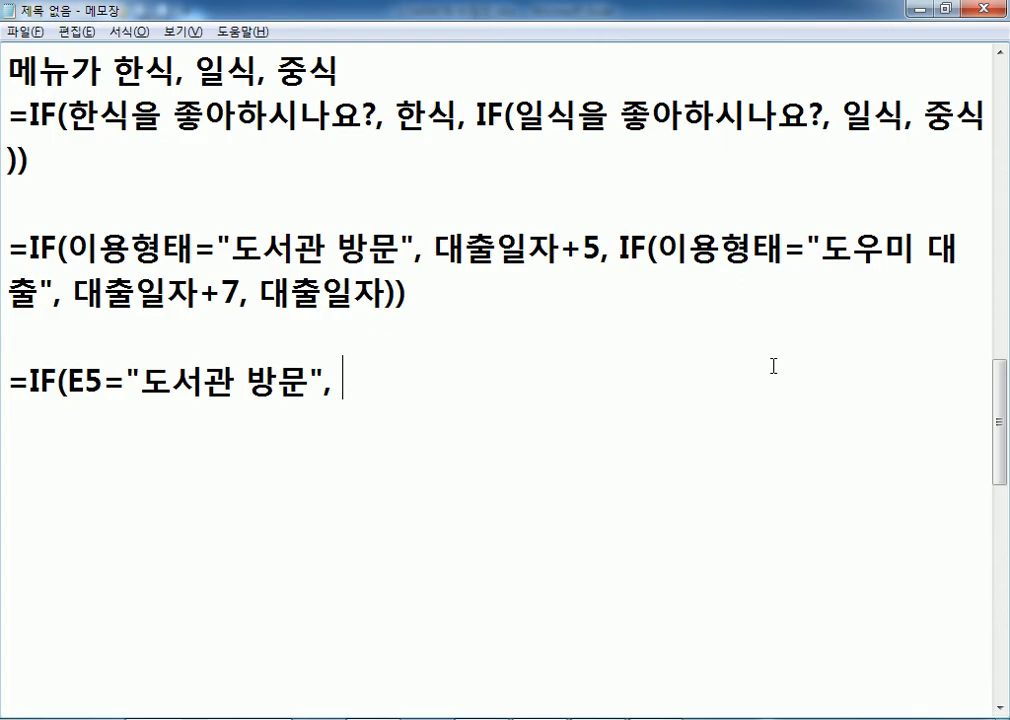
text(G5+5)
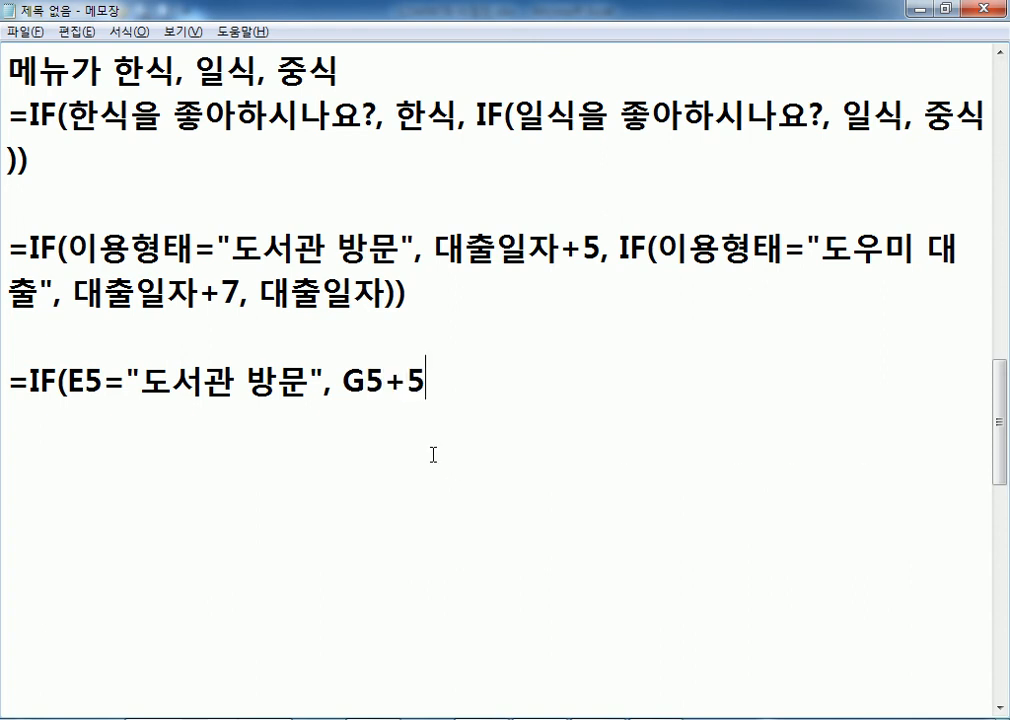
drag(433, 248, 558, 250)
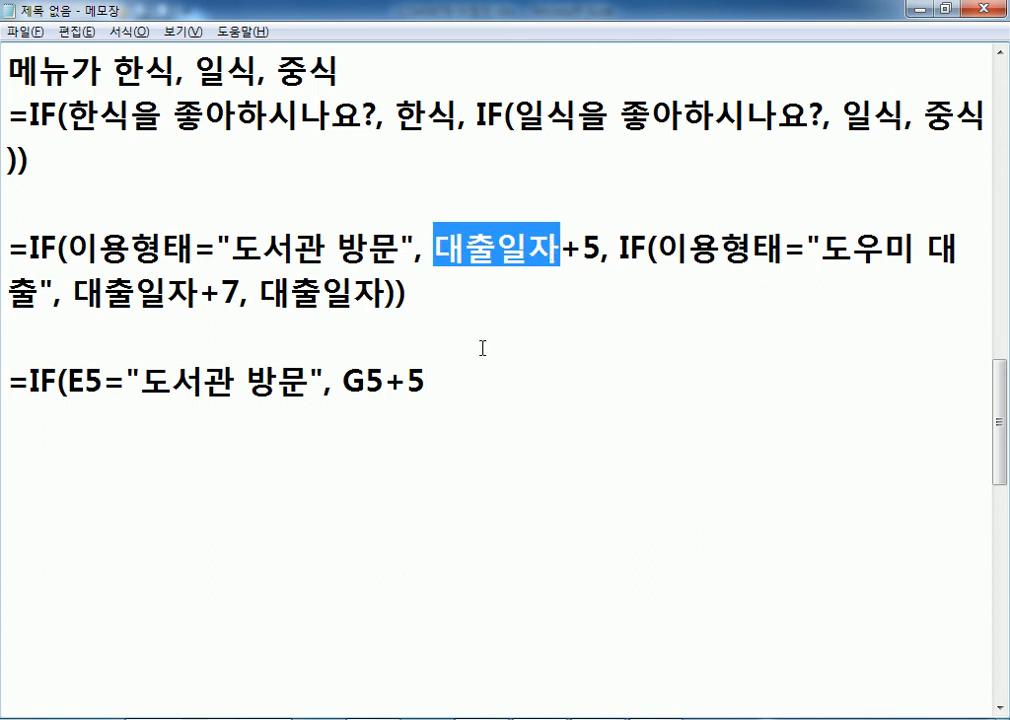
click(453, 382)
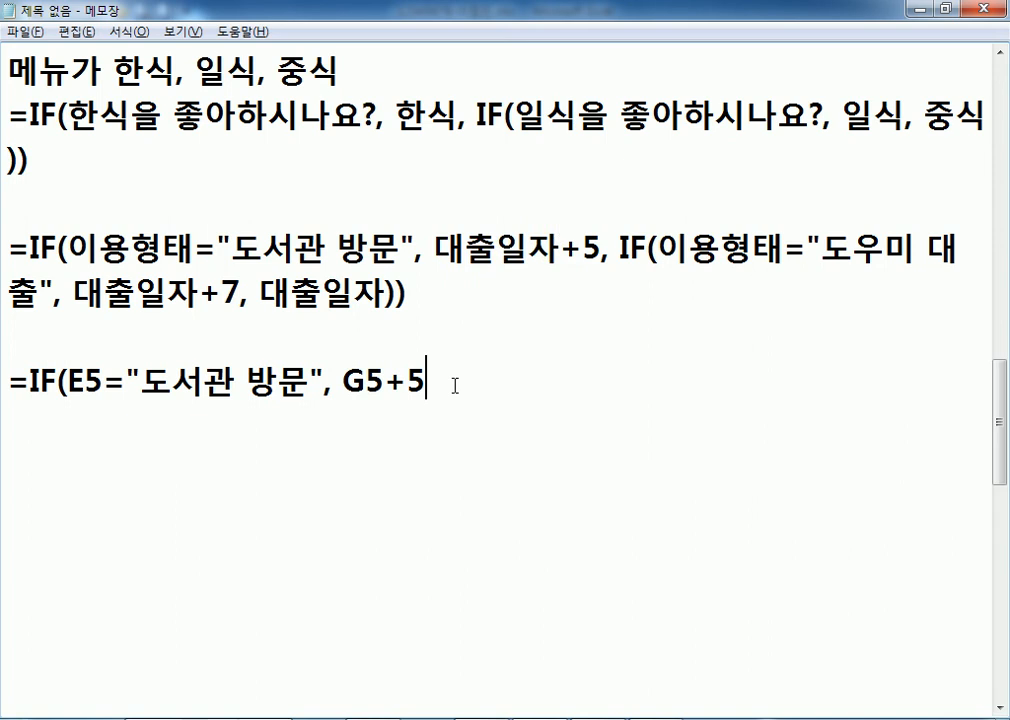
text(, ㅑㄹ)
key(BackSpace)
key(BackSpace)
key(Hangul)
text(IF(ㄷ5)
key(BackSpace)
key(BackSpace)
key(Hangul)
text(E5=")
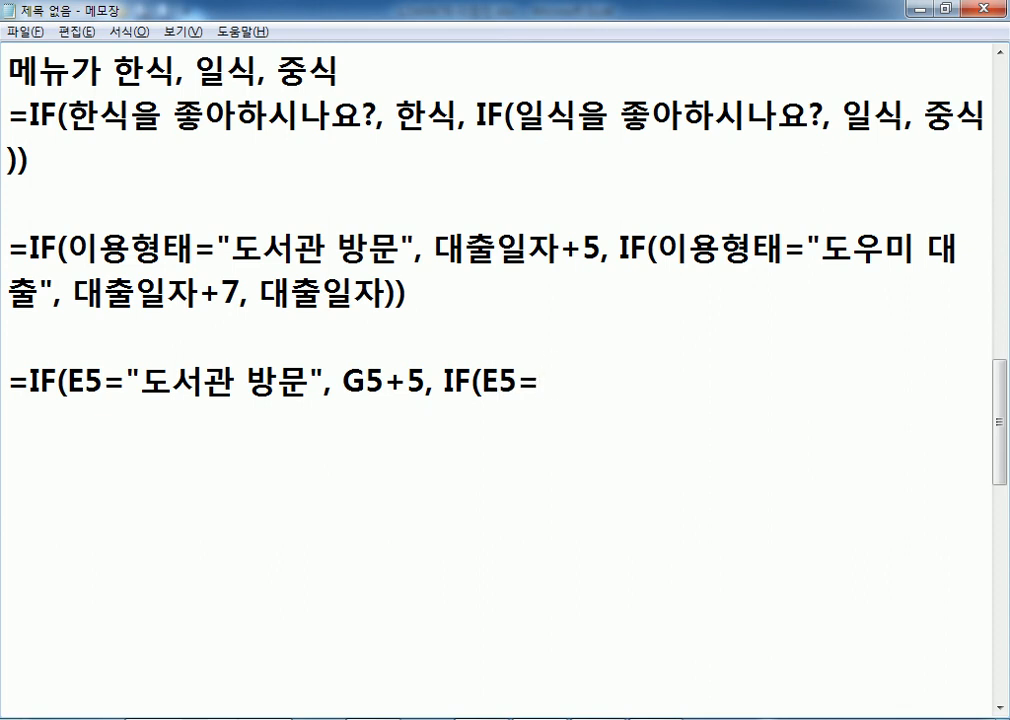
key(Hangul)
text(도우미 대출")
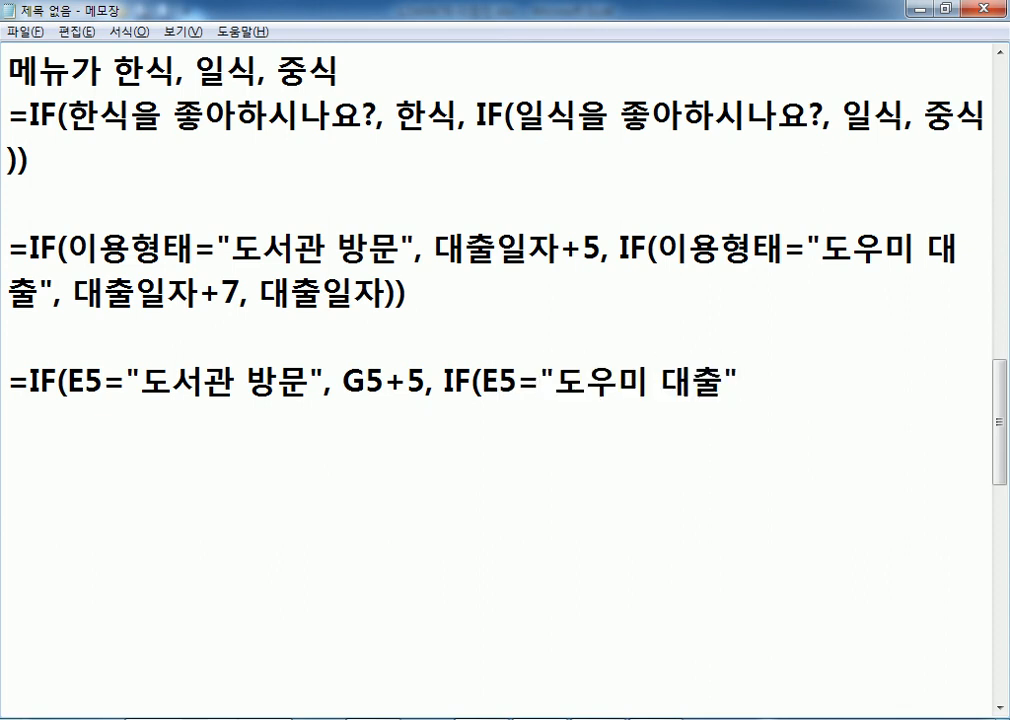
Finish the formula with , G5+7, G5)) and select the completed line for copying.
key(alt+Tab)
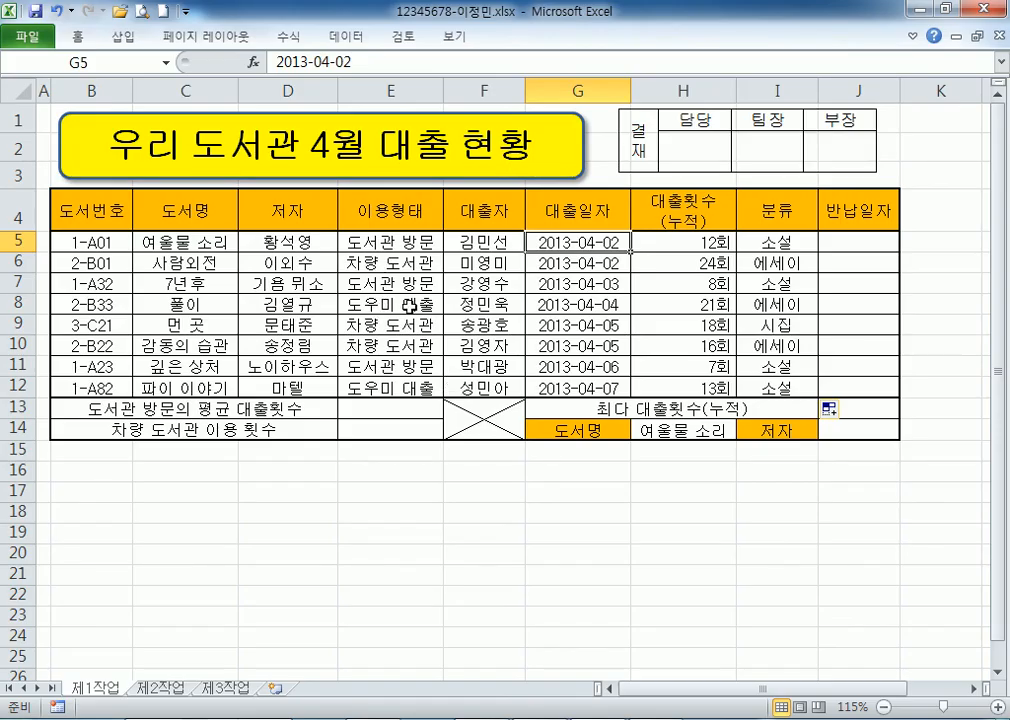
key(alt+Tab)
text(, )
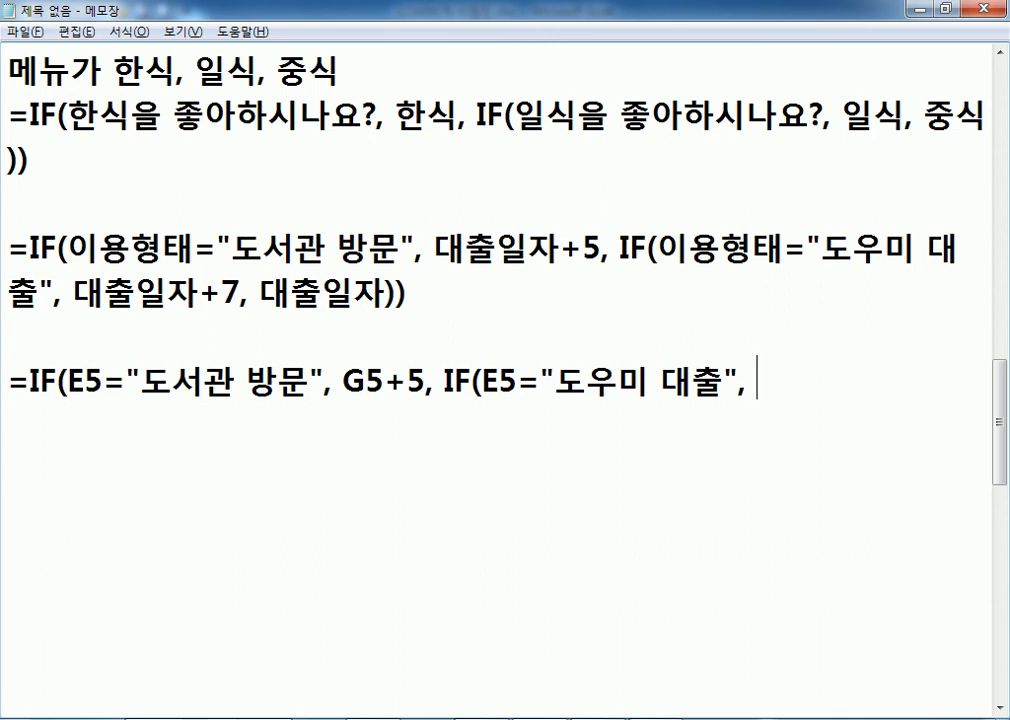
text(G5)
text(+)
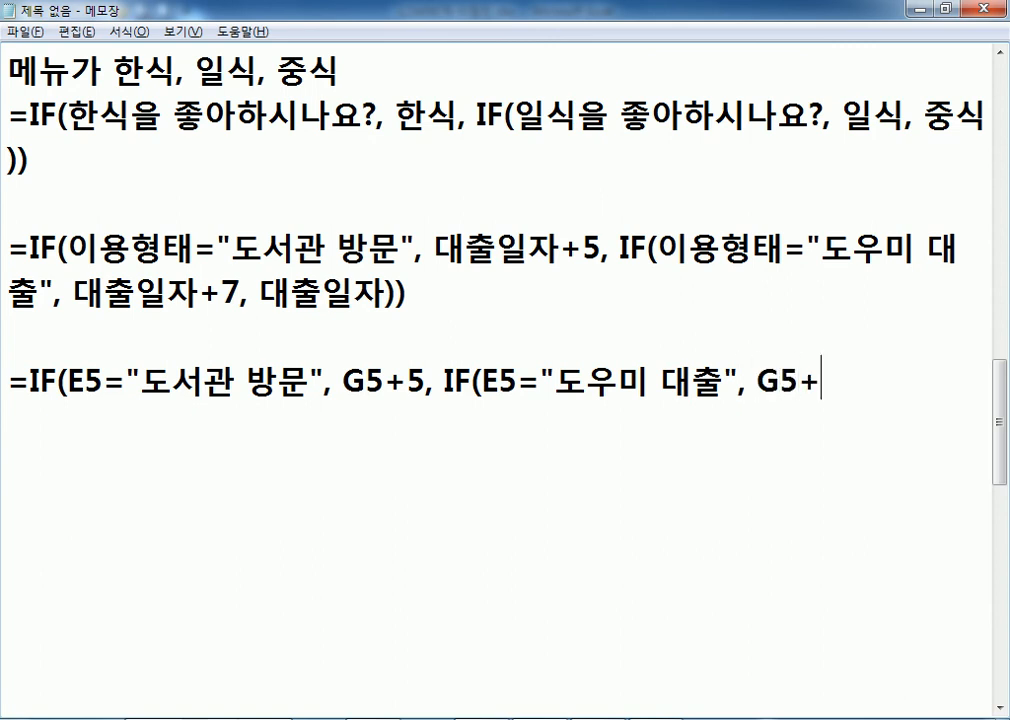
text(7, G5)
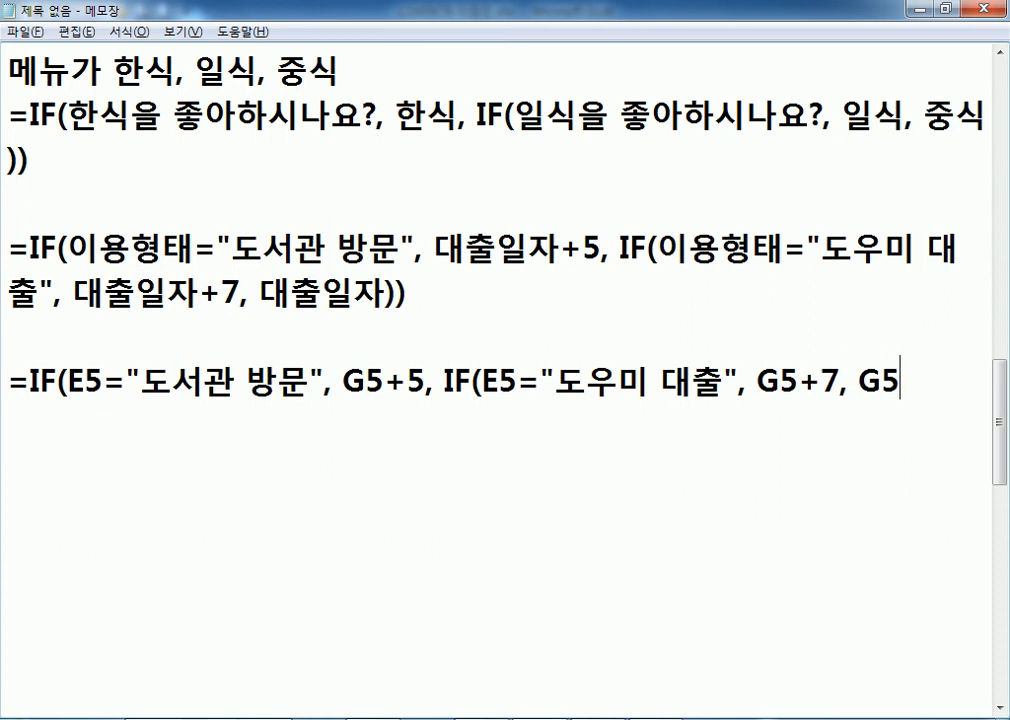
text()))
key(Return)
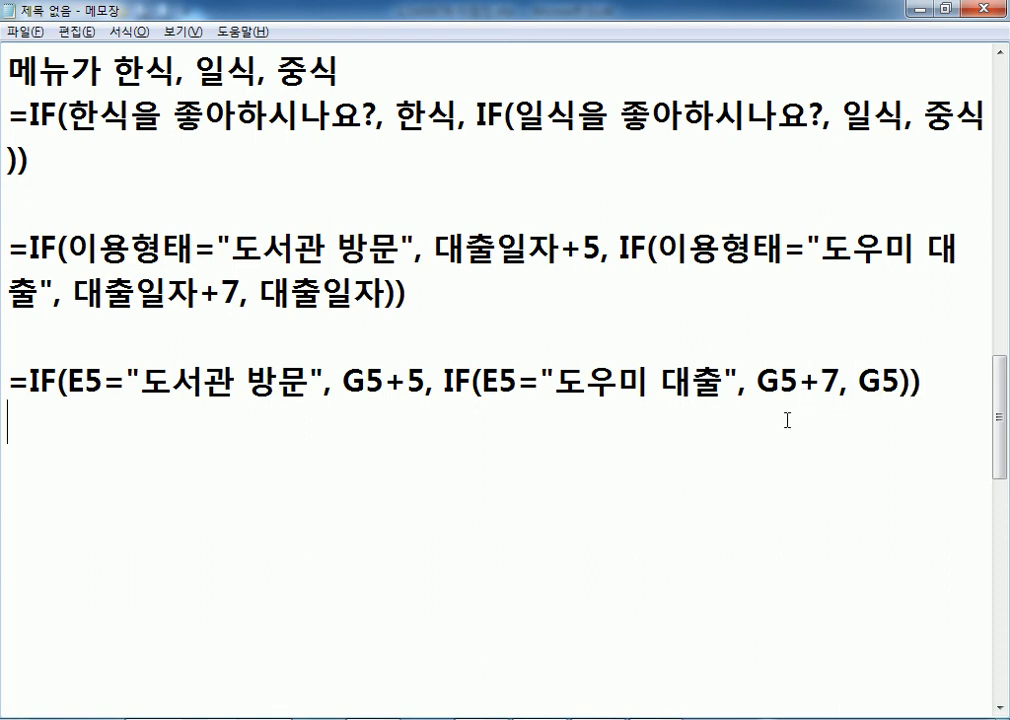
drag(16, 379, 954, 367)
key(ctrl+c)
click(662, 421)
click(999, 708)
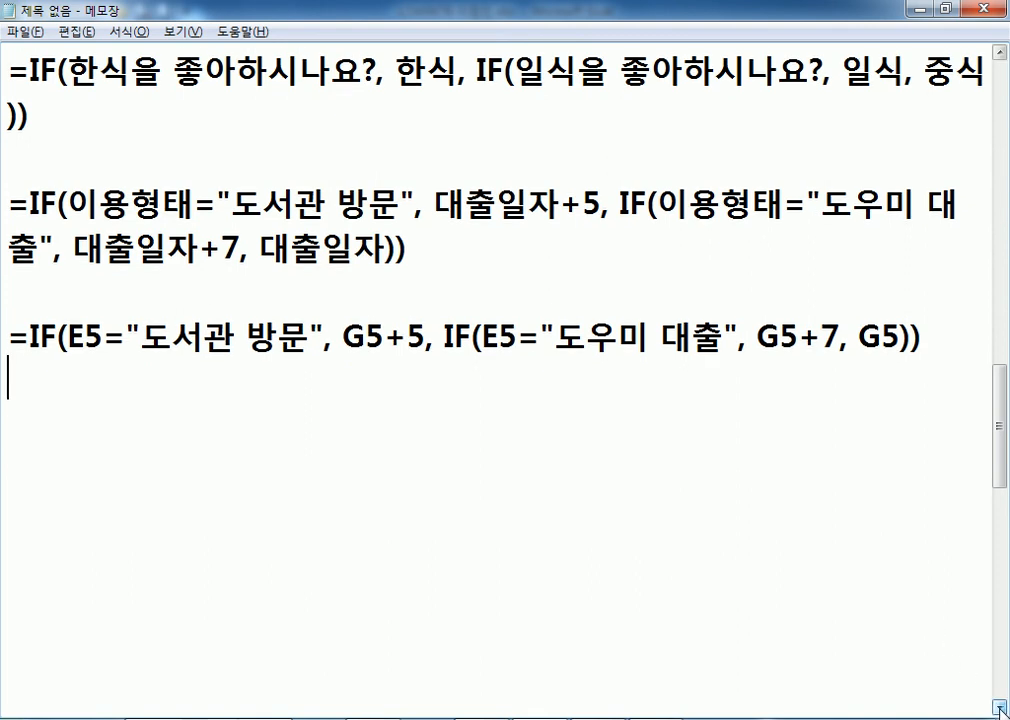
Paste the nested IF formula into J5, the first 반납일자 cell.
click(999, 708)
click(999, 708)
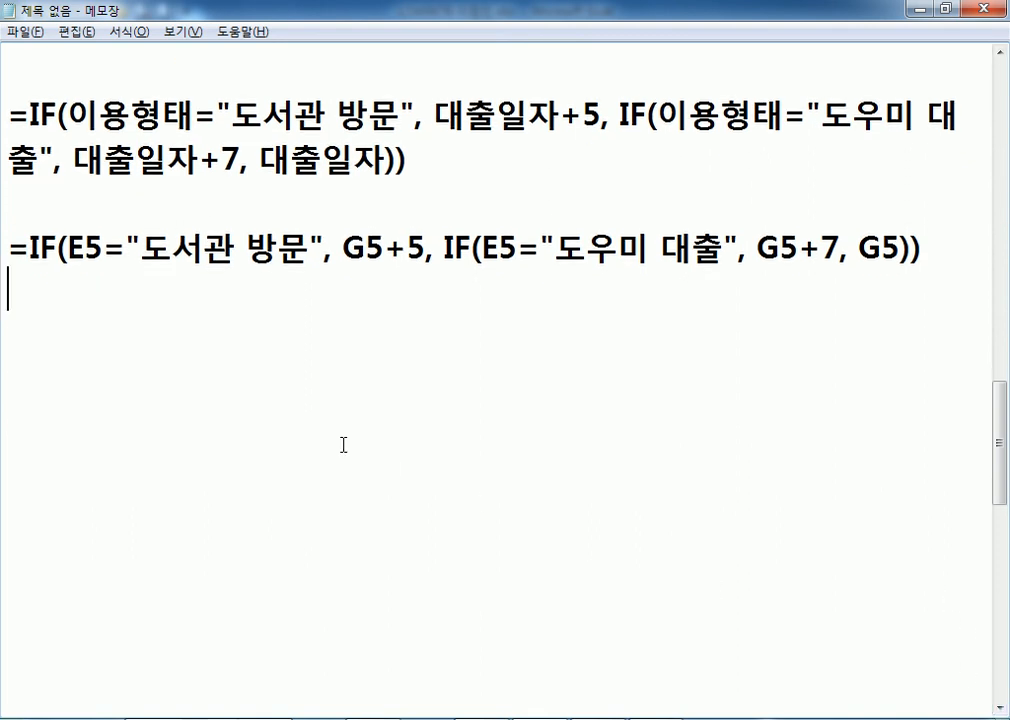
key(Return)
key(alt+Tab)
click(851, 241)
double_click(851, 241)
key(ctrl+v)
key(Return)
Fill the J5 formula down to J12 without formatting.
click(888, 243)
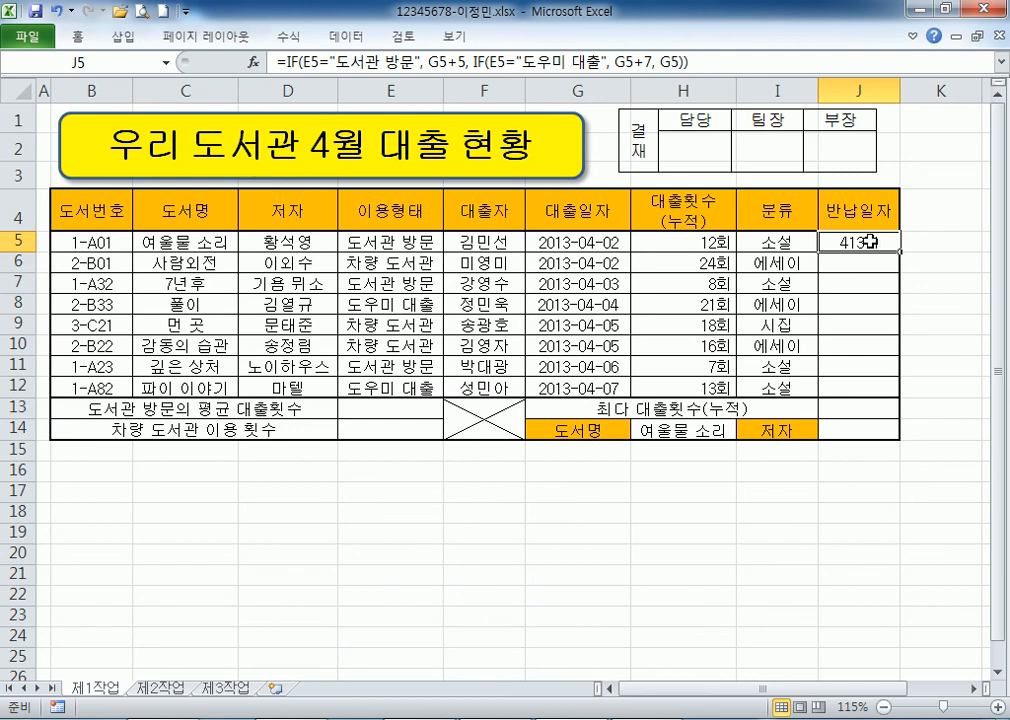
drag(901, 251, 900, 397)
click(913, 416)
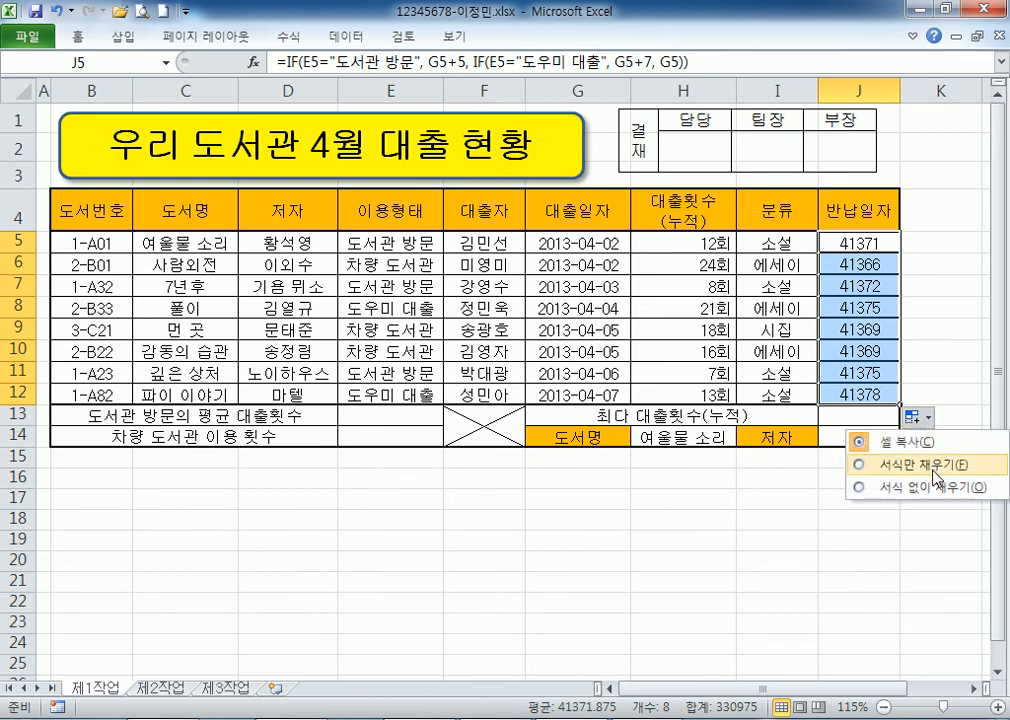
click(930, 487)
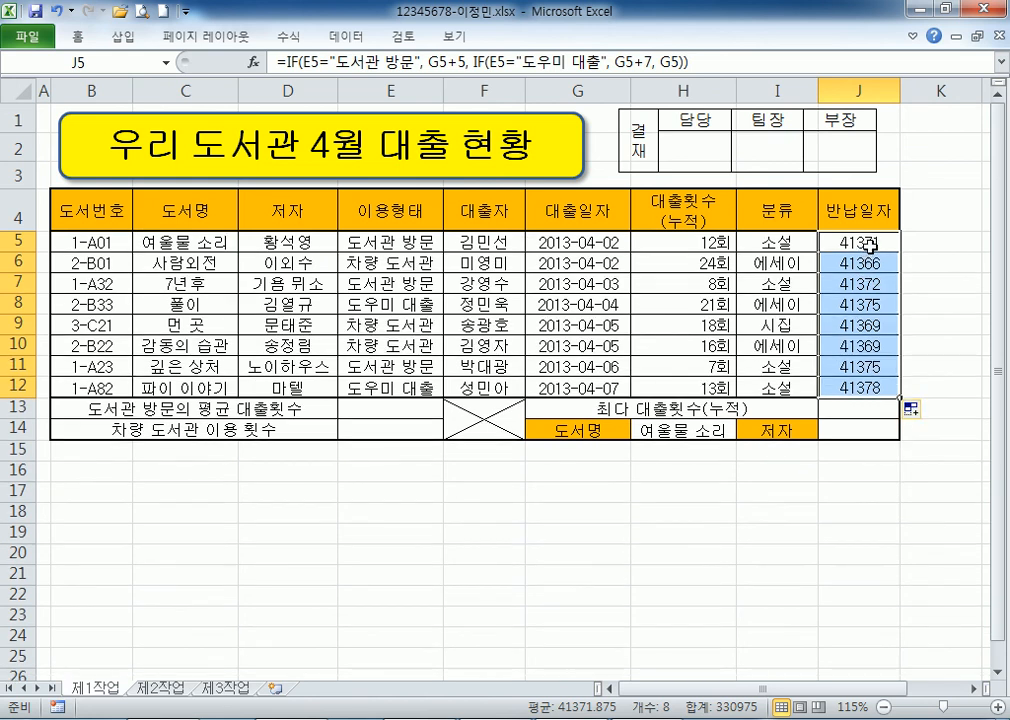
Apply the Date number format to J5:J12, undoing and reapplying it once.
key(ctrl+1)
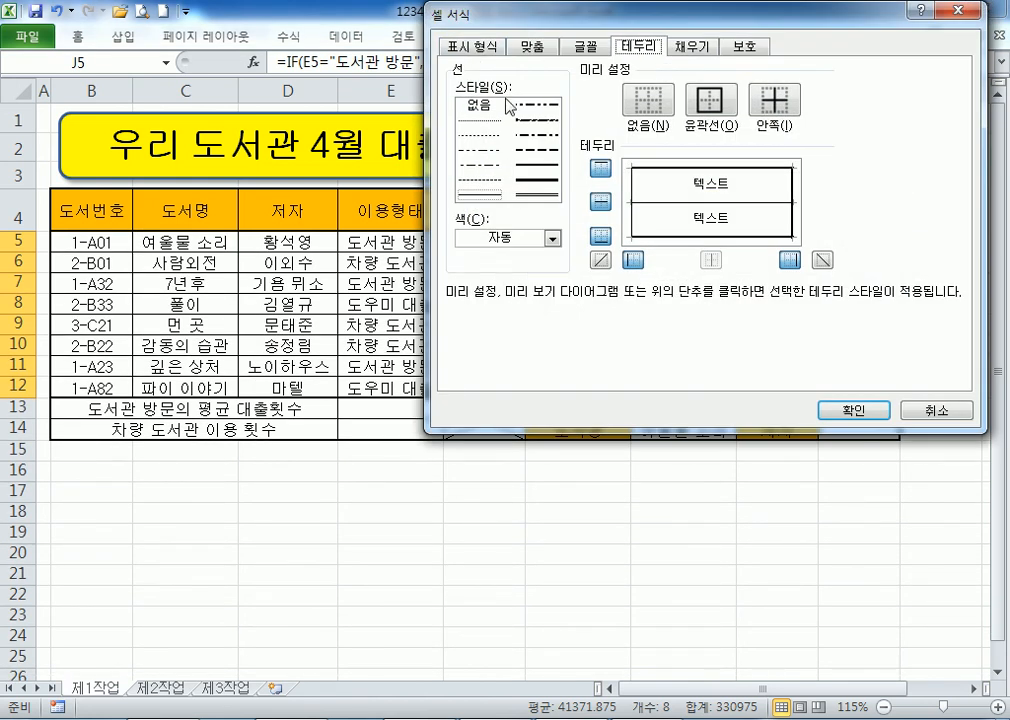
click(472, 47)
click(470, 134)
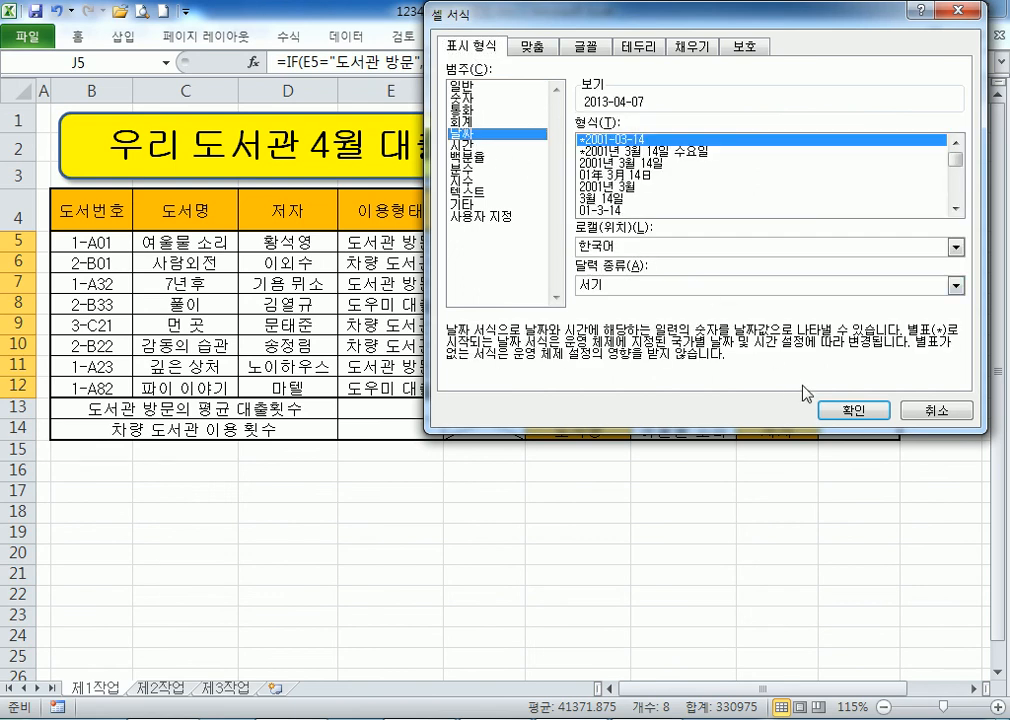
click(851, 410)
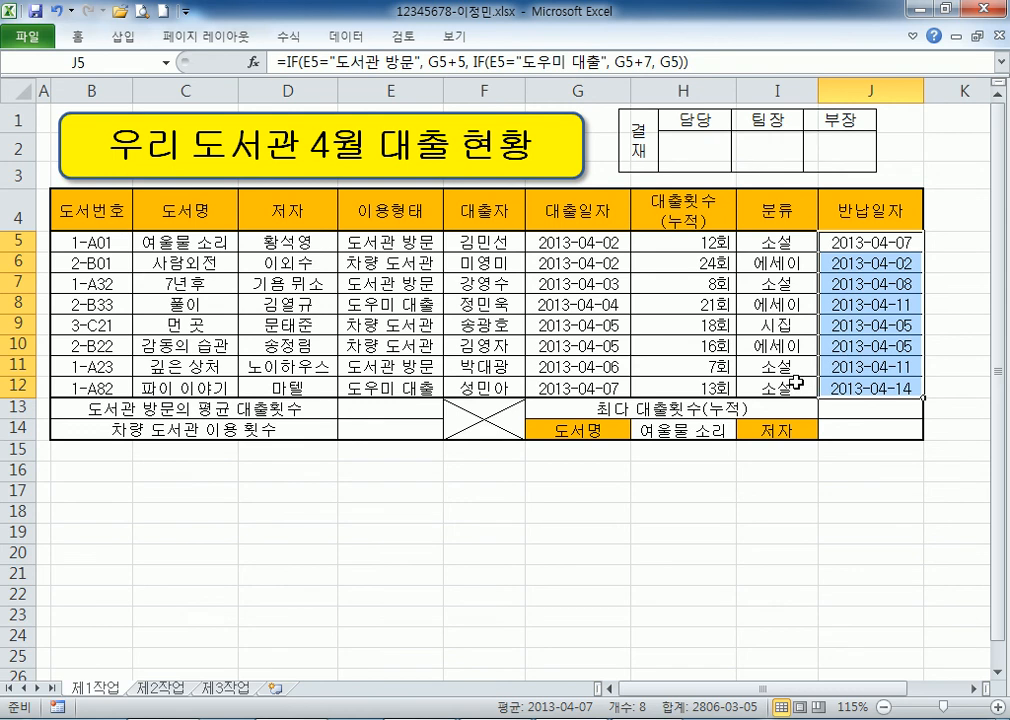
key(ctrl+z)
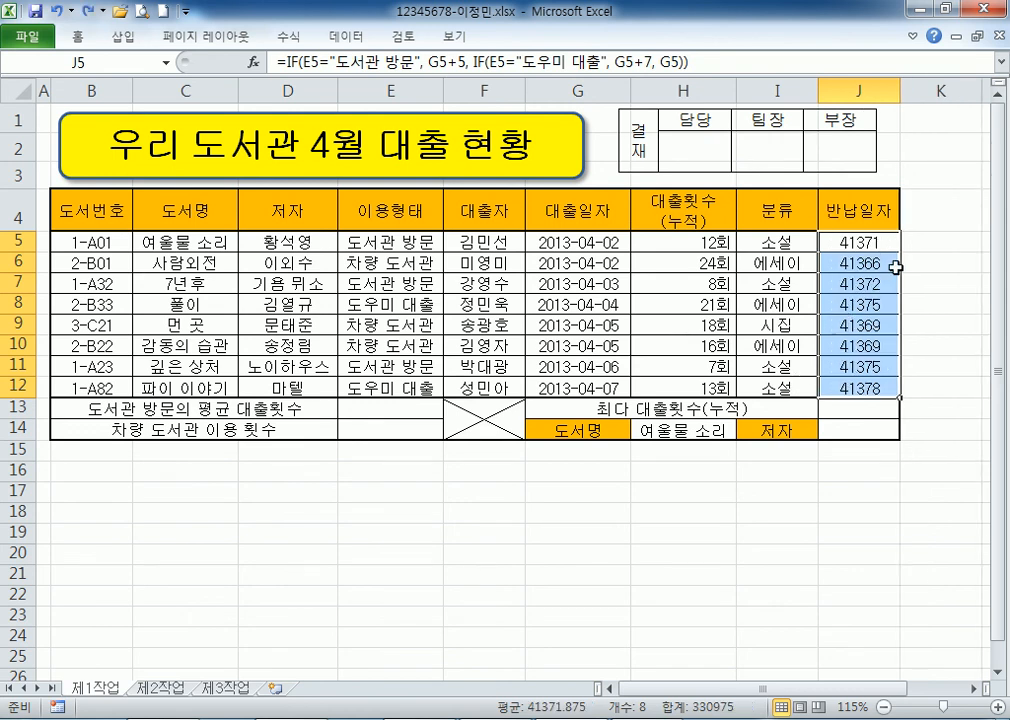
key(ctrl+1)
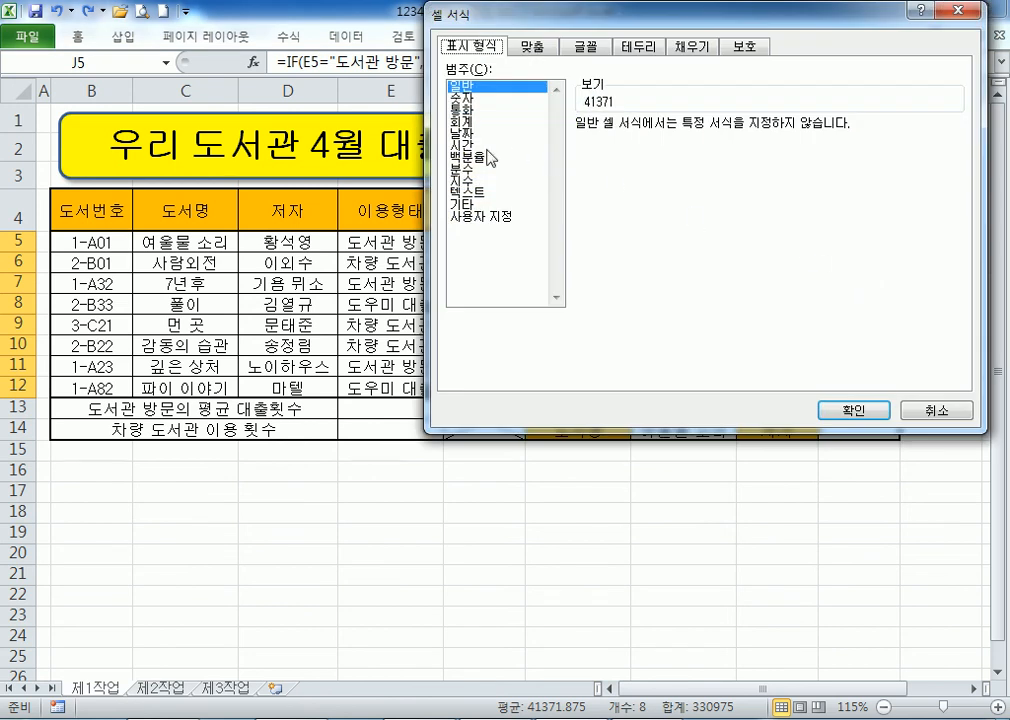
click(462, 133)
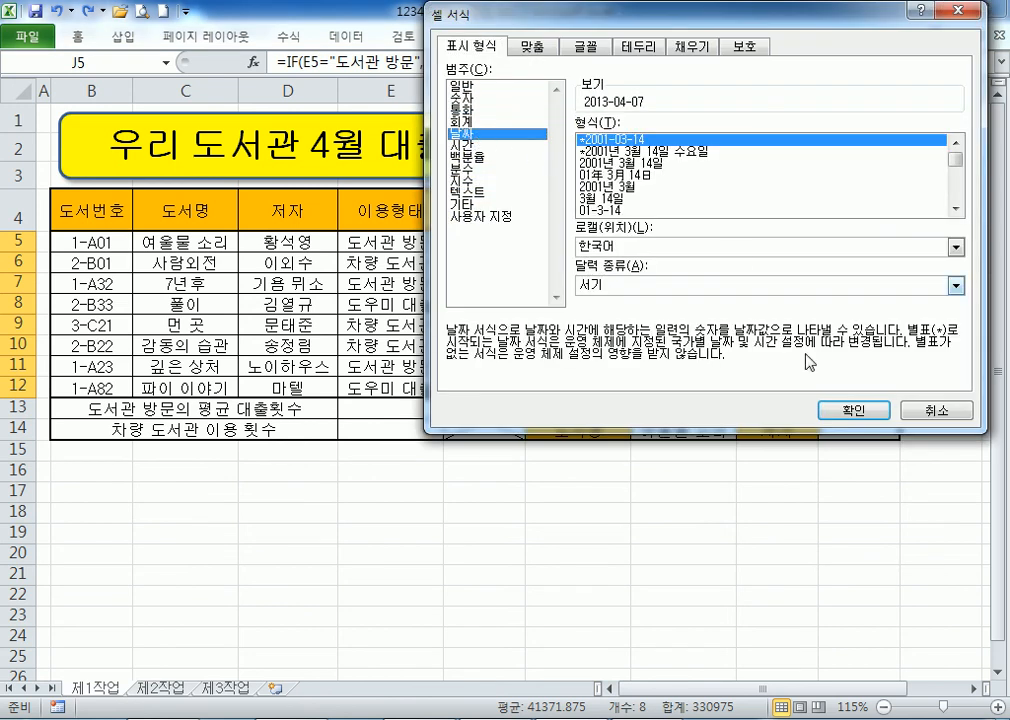
click(828, 414)
click(866, 241)
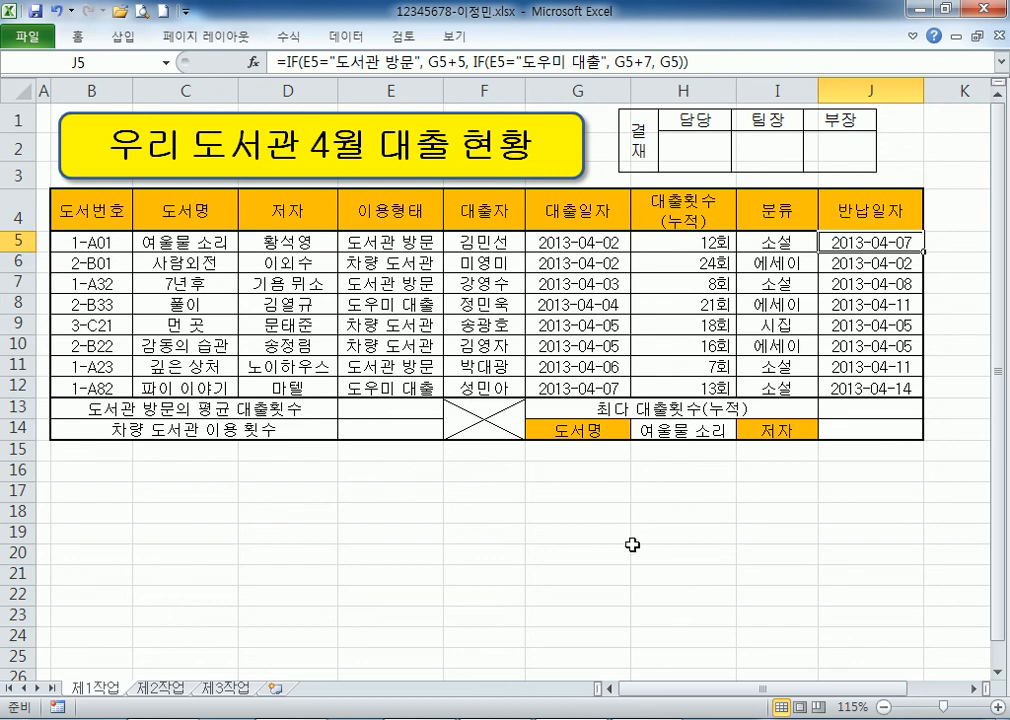
click(306, 490)
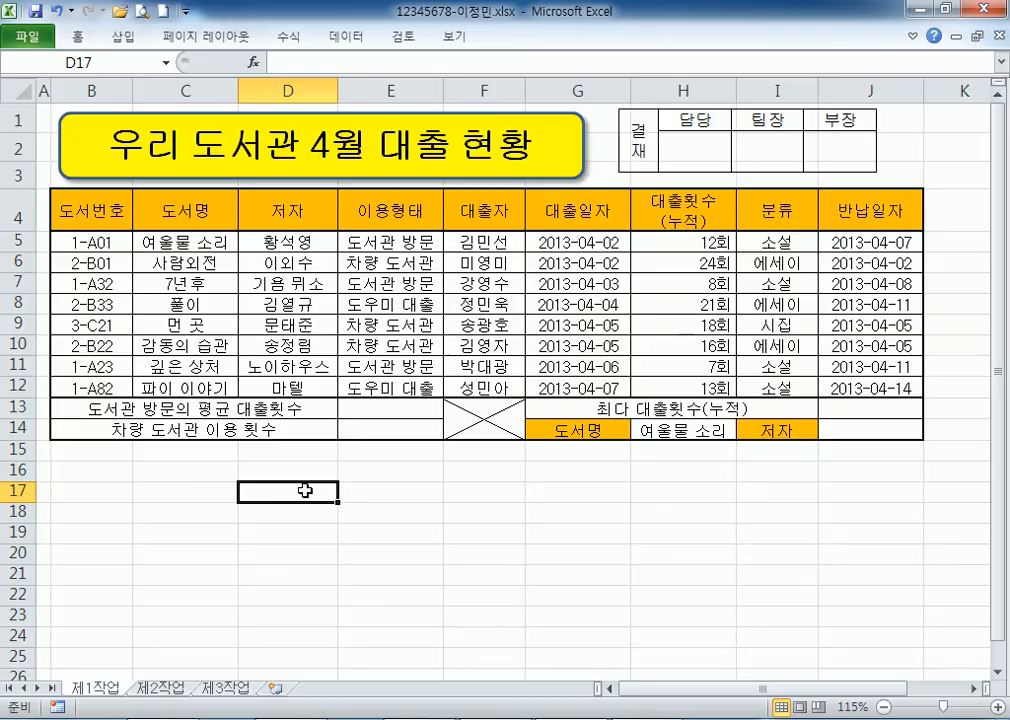
Write the heading '문제3) 도서관 방문의 평균 대출횟수' on a blank line in Notepad.
key(alt+Tab)
click(127, 520)
scroll(115, 485, down, 3)
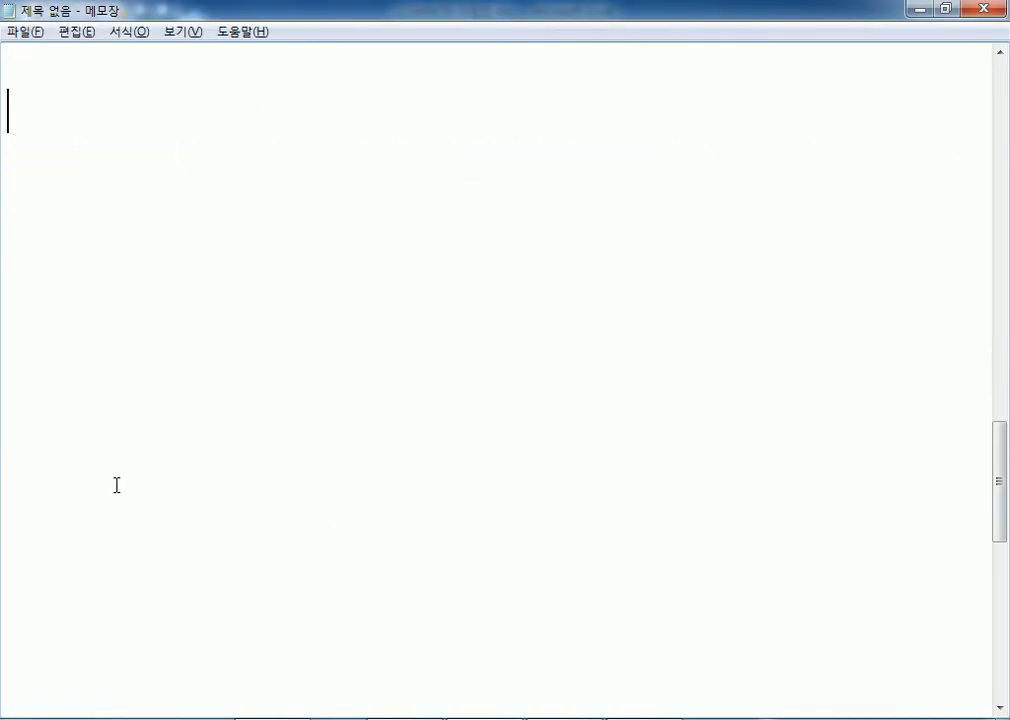
text(ANSW)
key(BackSpace)
key(BackSpace)
key(BackSpace)
key(BackSpace)
text(문제4)
key(BackSpace)
text(3) 도서관 ㅂ방문의 펴평균 대출회횟수)
key(Return)
key(alt+Tab)
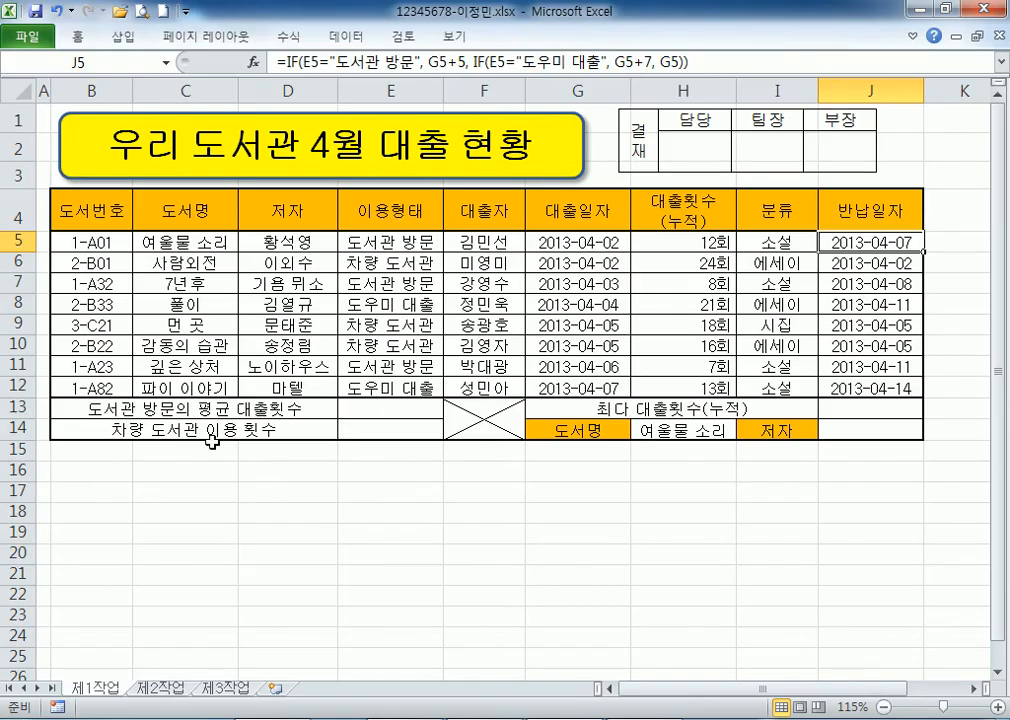
From E13, review the 도서관 방문 rows E5, E7, E11 and their 대출횟수 in H5, H7, H11.
click(427, 412)
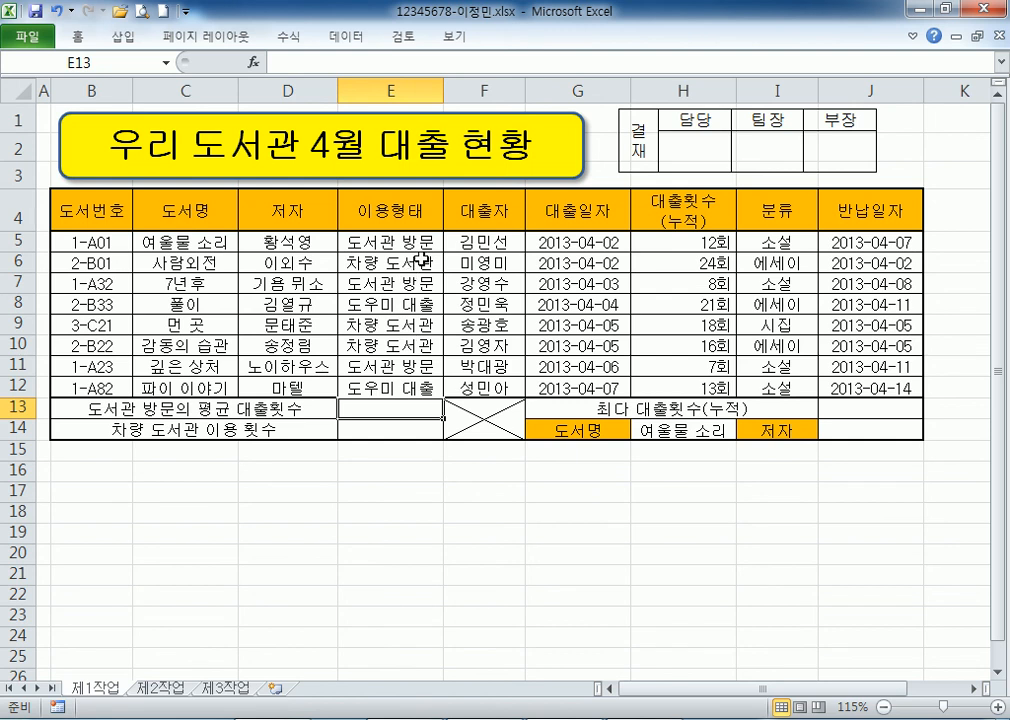
click(380, 240)
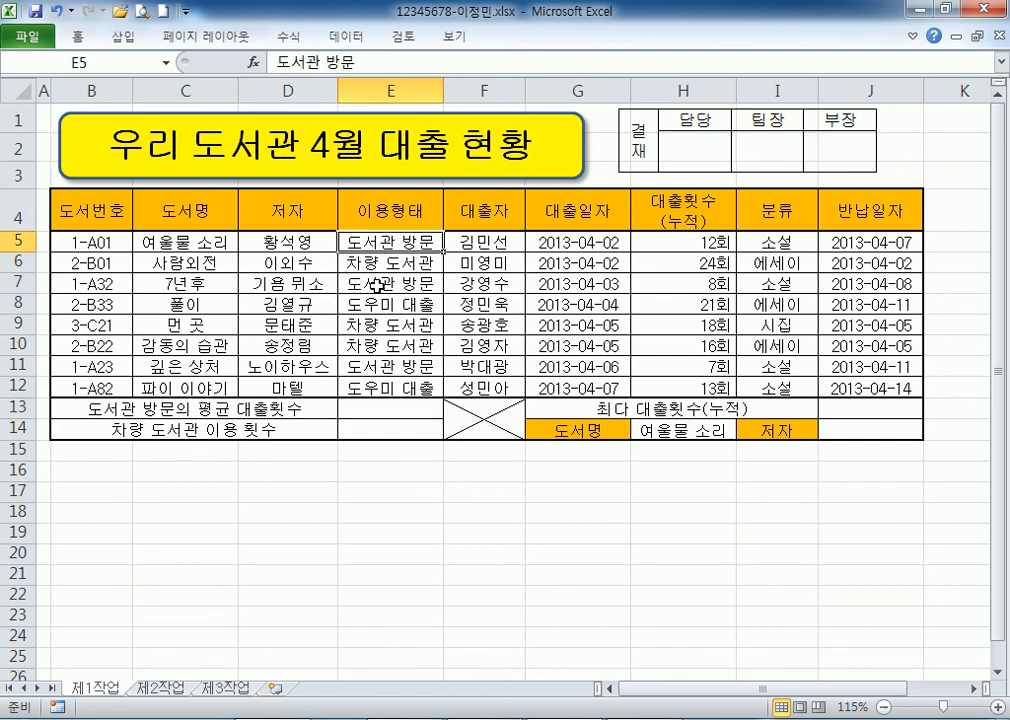
ctrl+click(383, 283)
ctrl+click(383, 366)
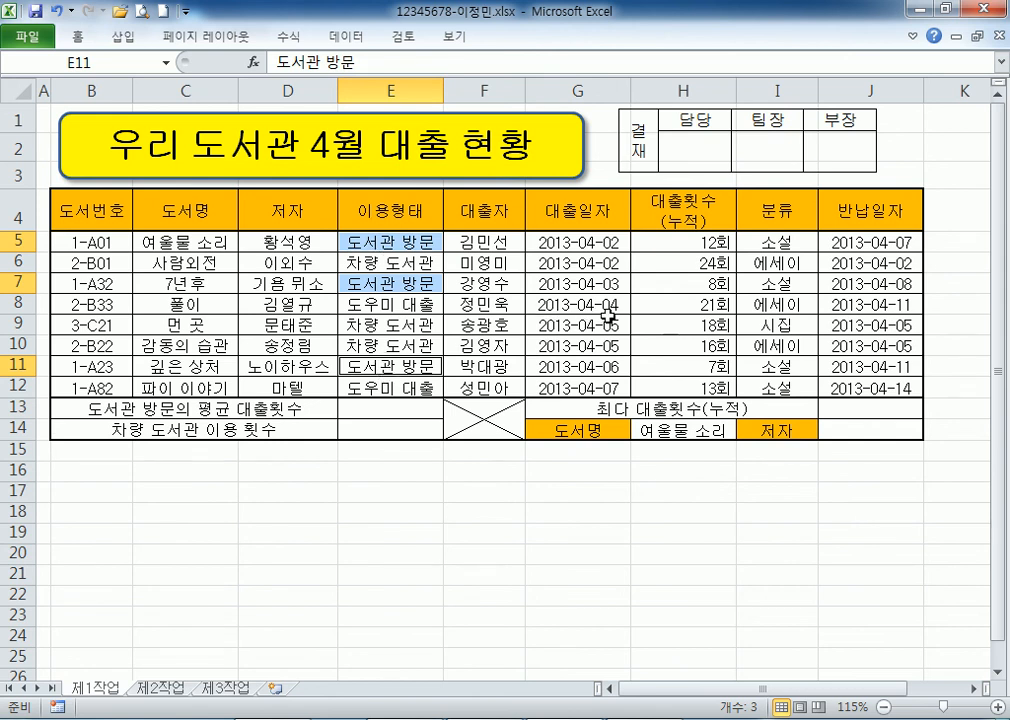
click(682, 246)
ctrl+click(683, 285)
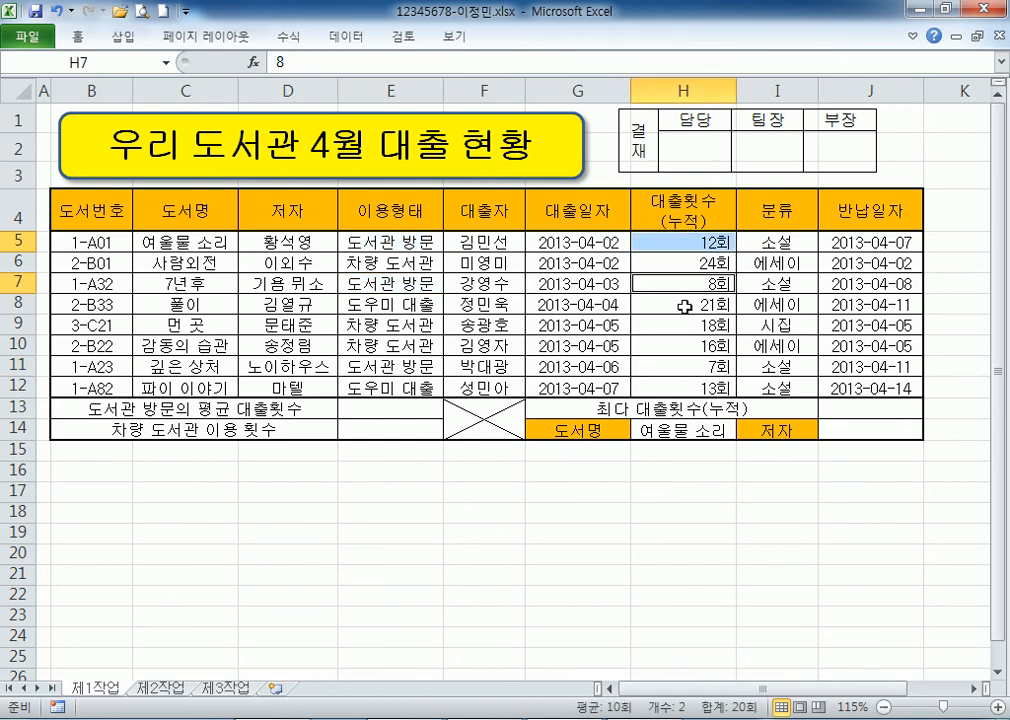
ctrl+click(682, 368)
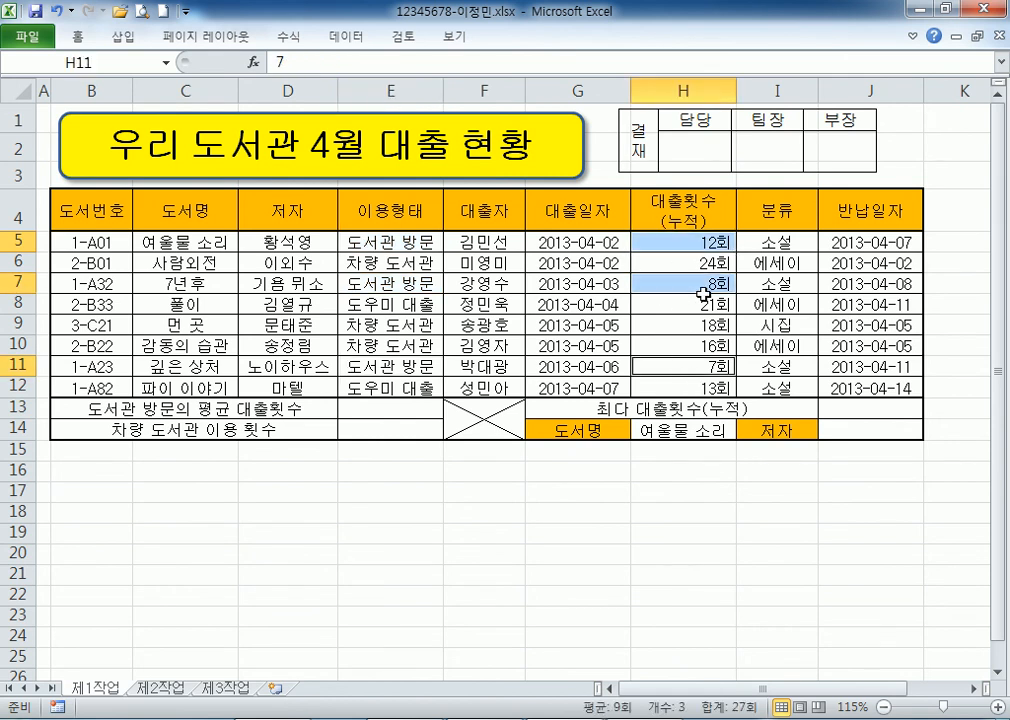
click(375, 411)
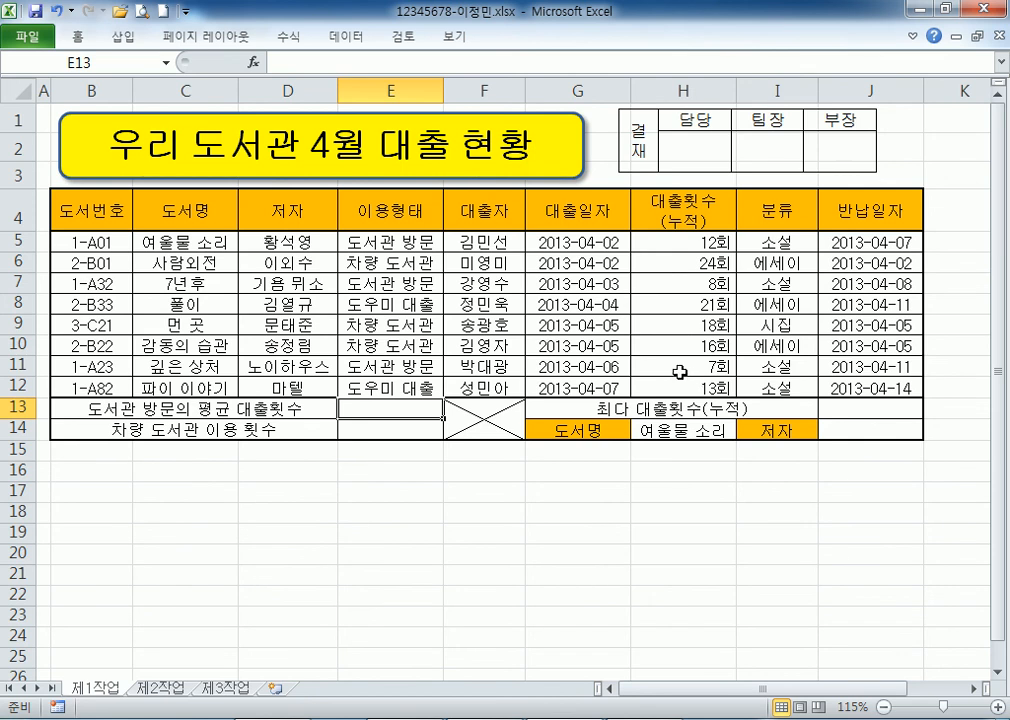
key(alt+Tab)
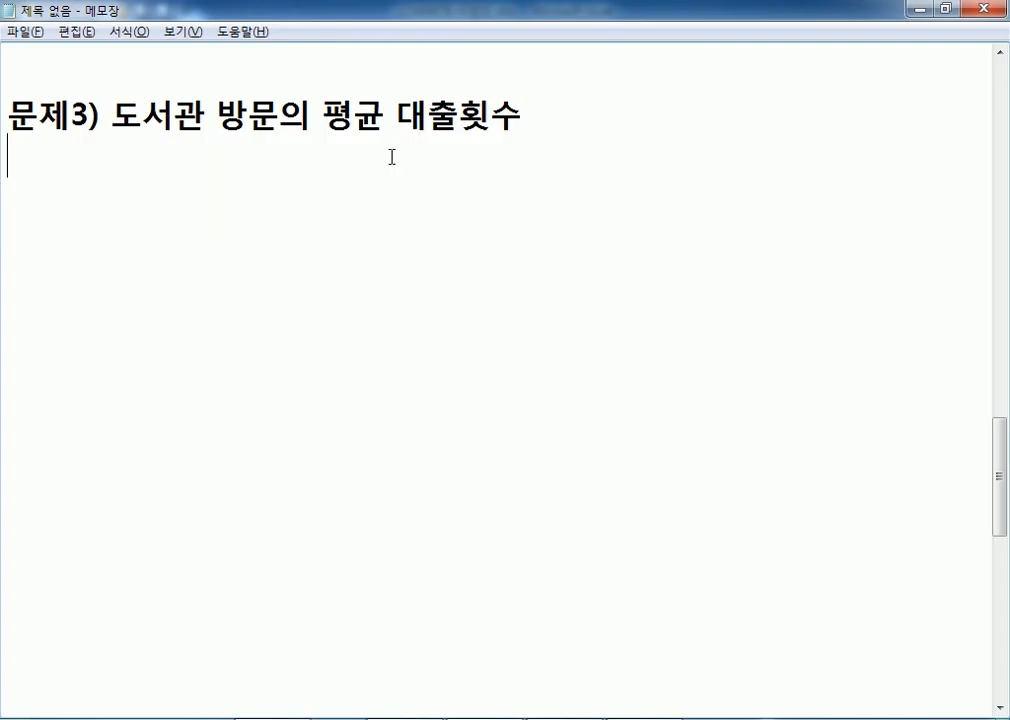
Add the note '단, 조건은 입력데이터를 이용' and a 'DAVERAGE 함수' line.
key(Return)
text(도서관 )
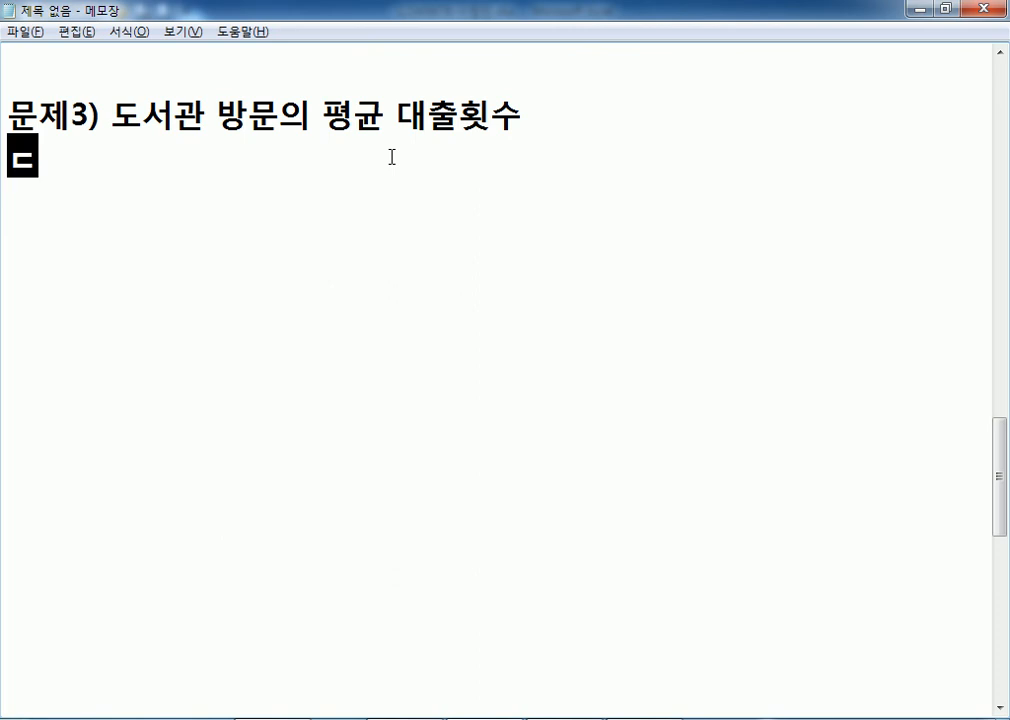
text(방문ㅇ)
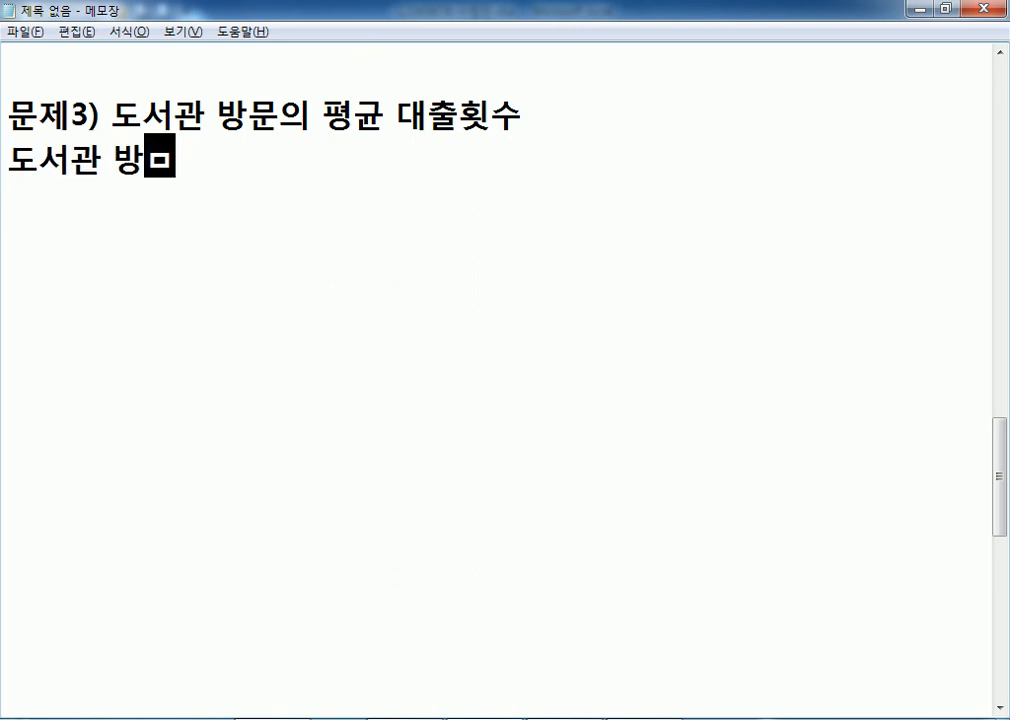
key(BackSpace)
text(대무)
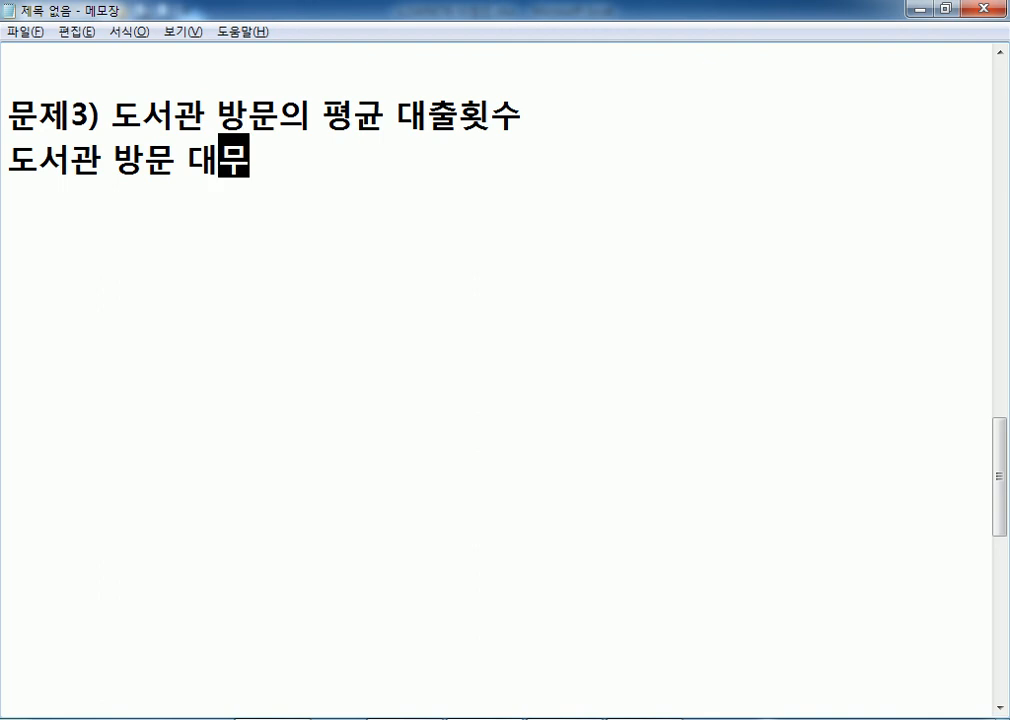
key(shift+Home)
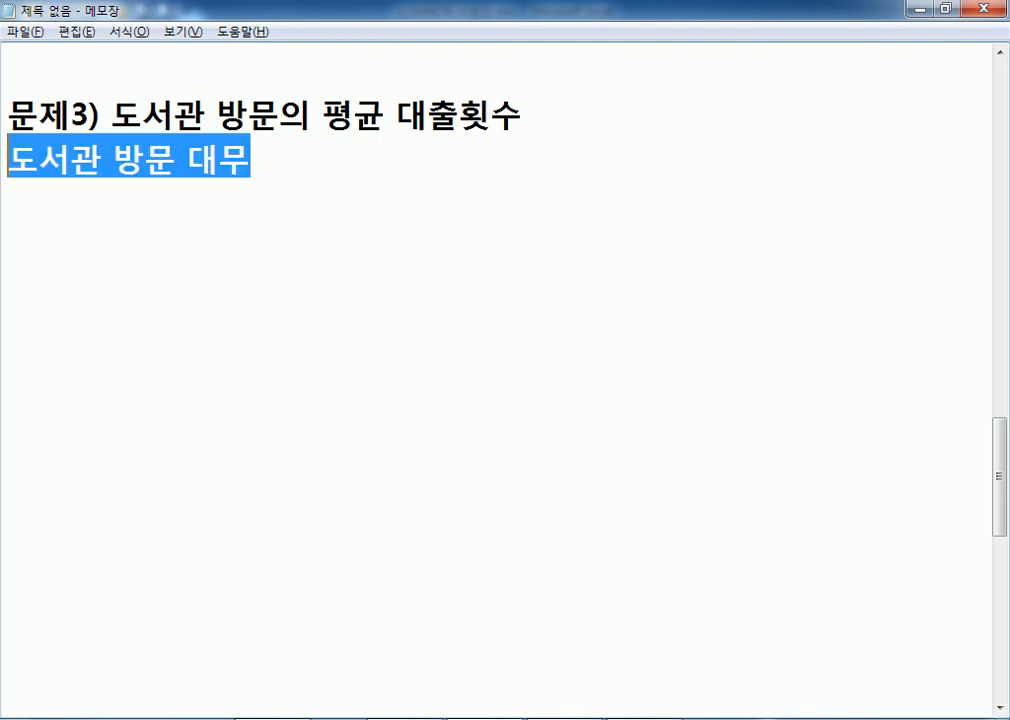
text(단, ㅈ)
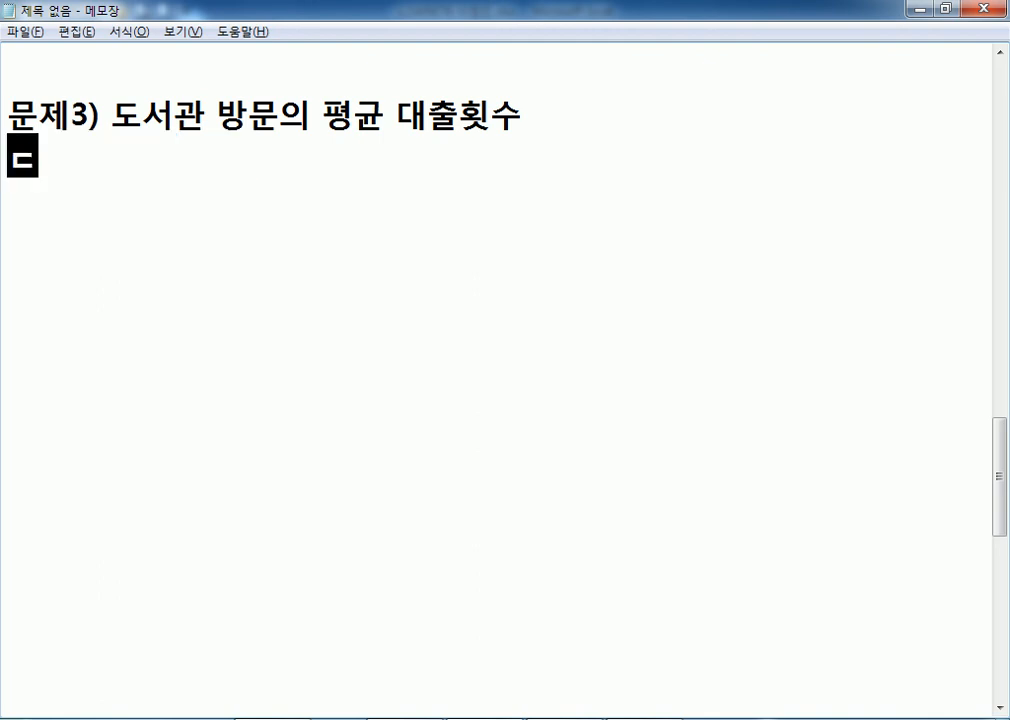
text(조건)
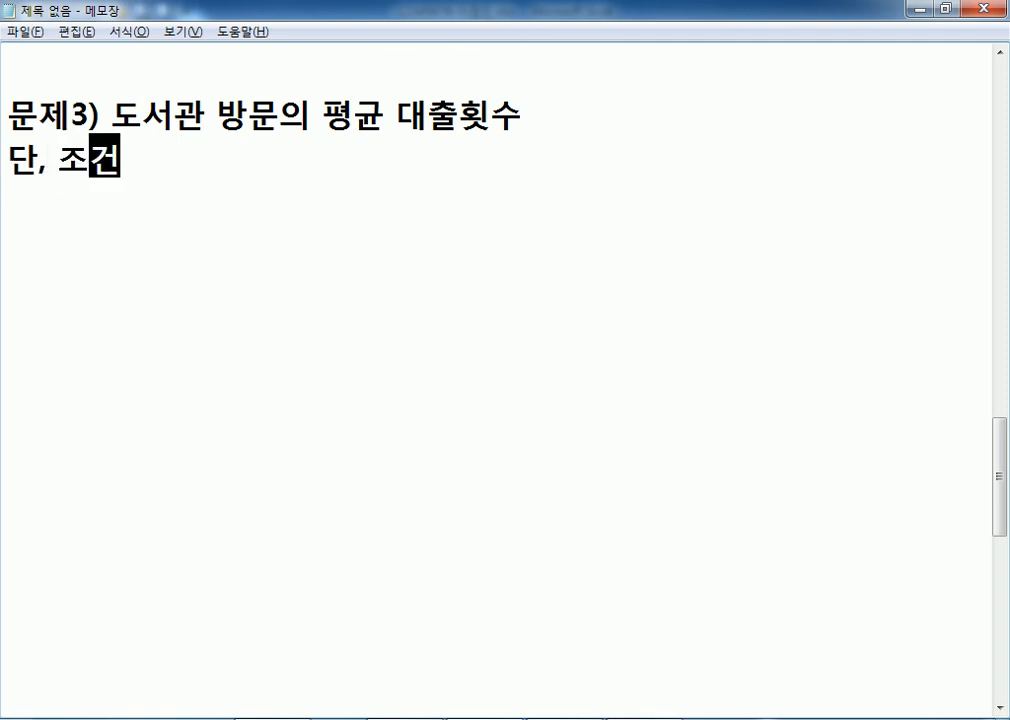
text(은 입력데이터를 사요)
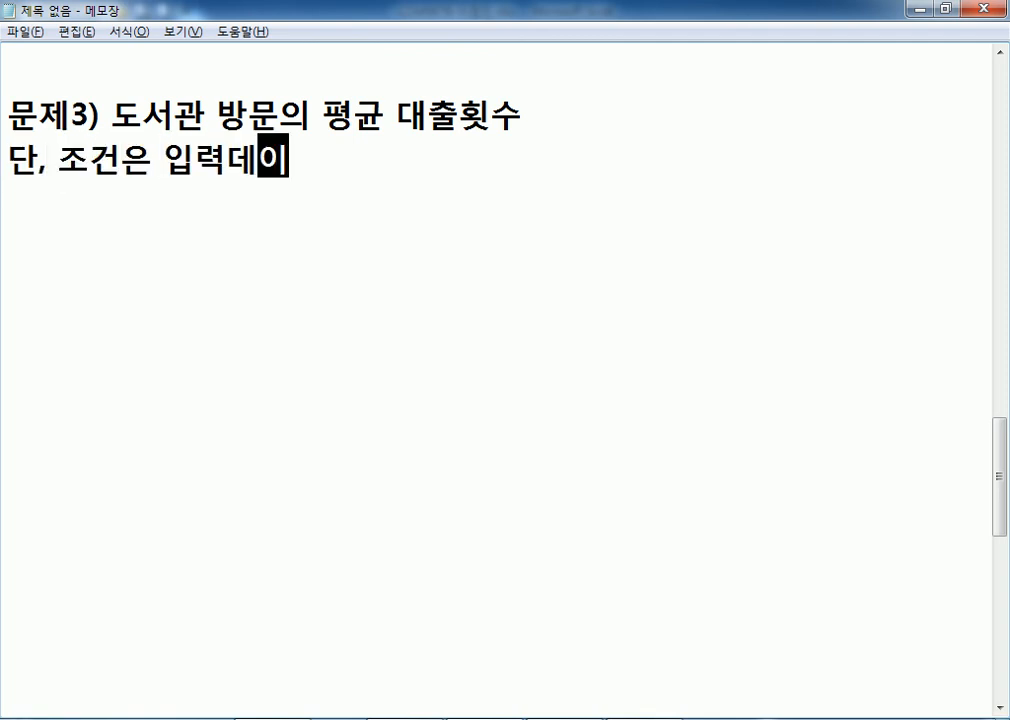
key(BackSpace)
key(BackSpace)
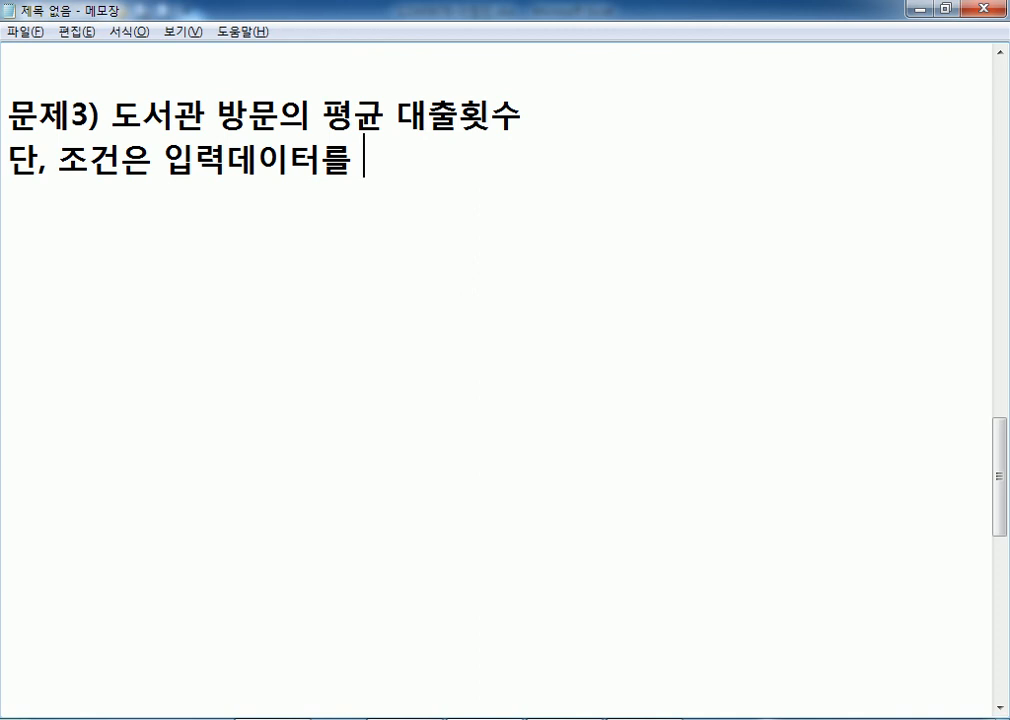
text(이용)
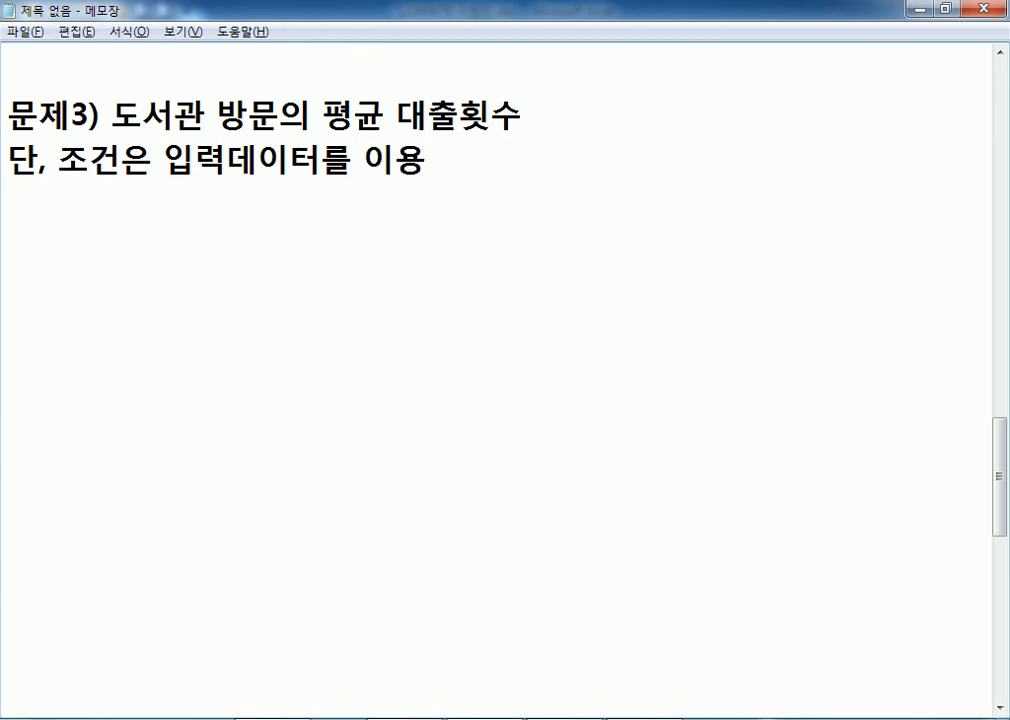
key(Return)
text(DAVERAG)
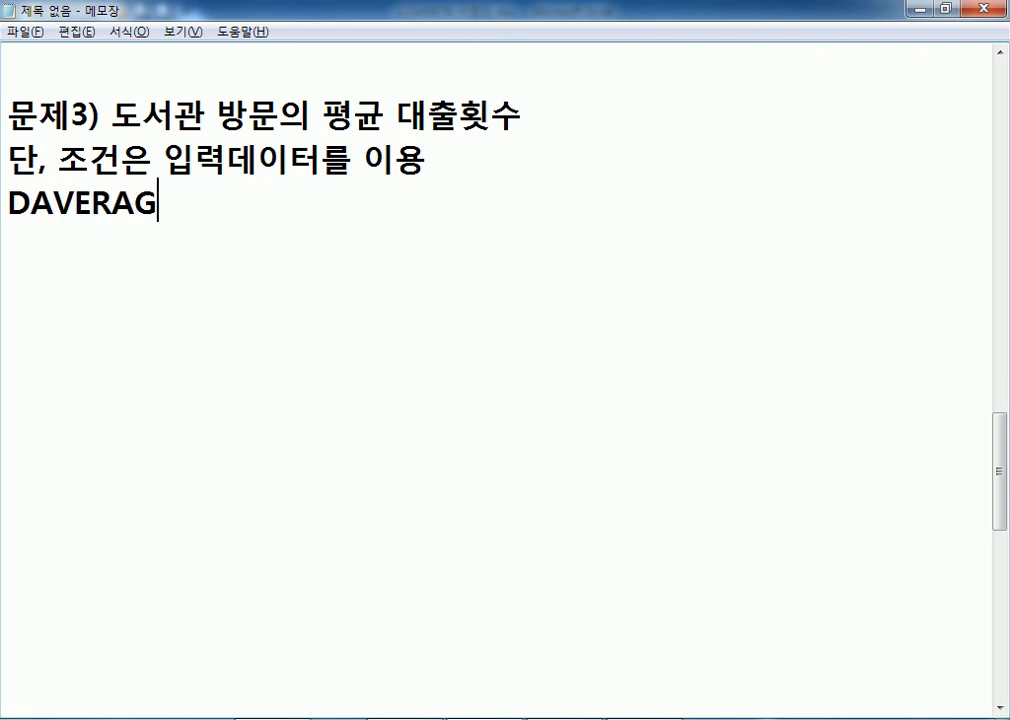
text(E 함수)
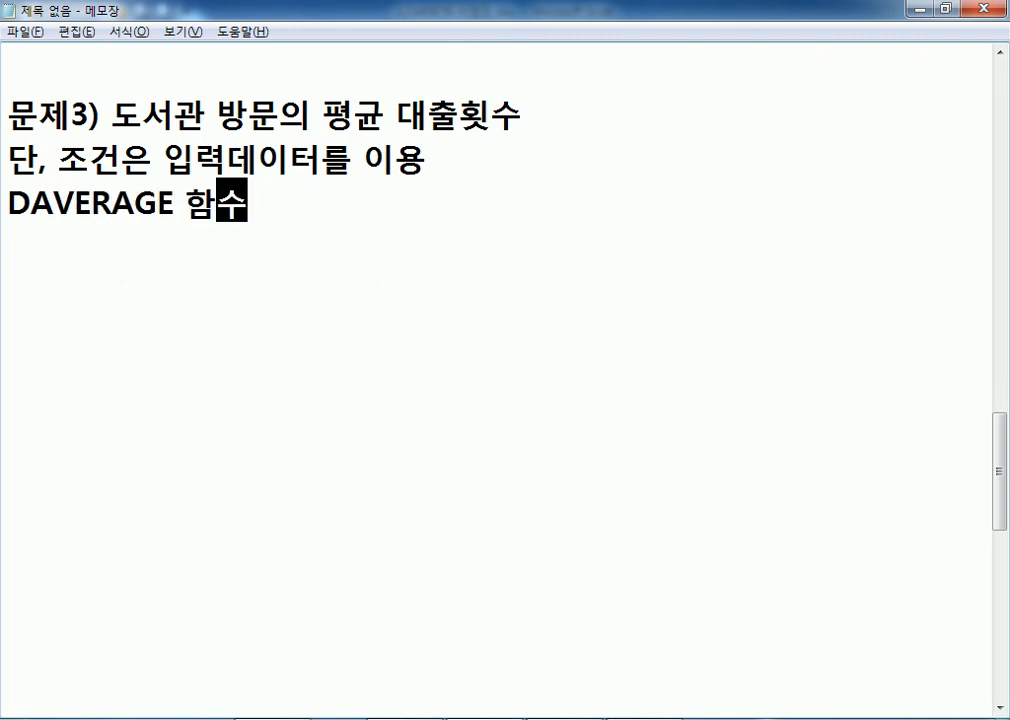
Add a '* 조건부 평균' heading below it.
key(Return)
key(Return)
text(*조건)
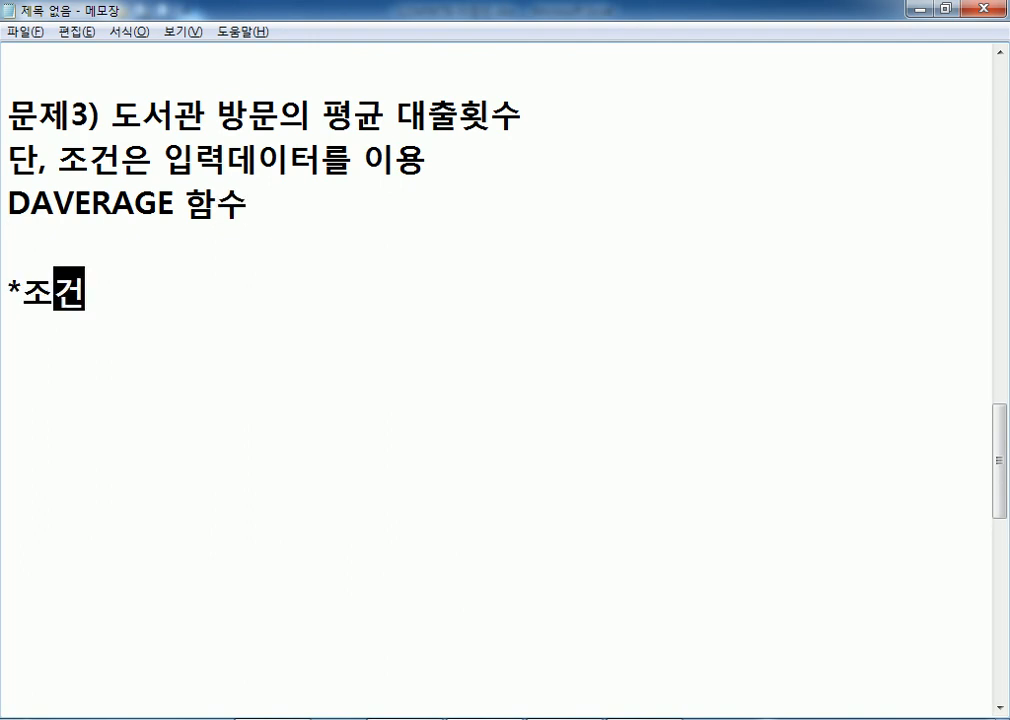
text(부평균)
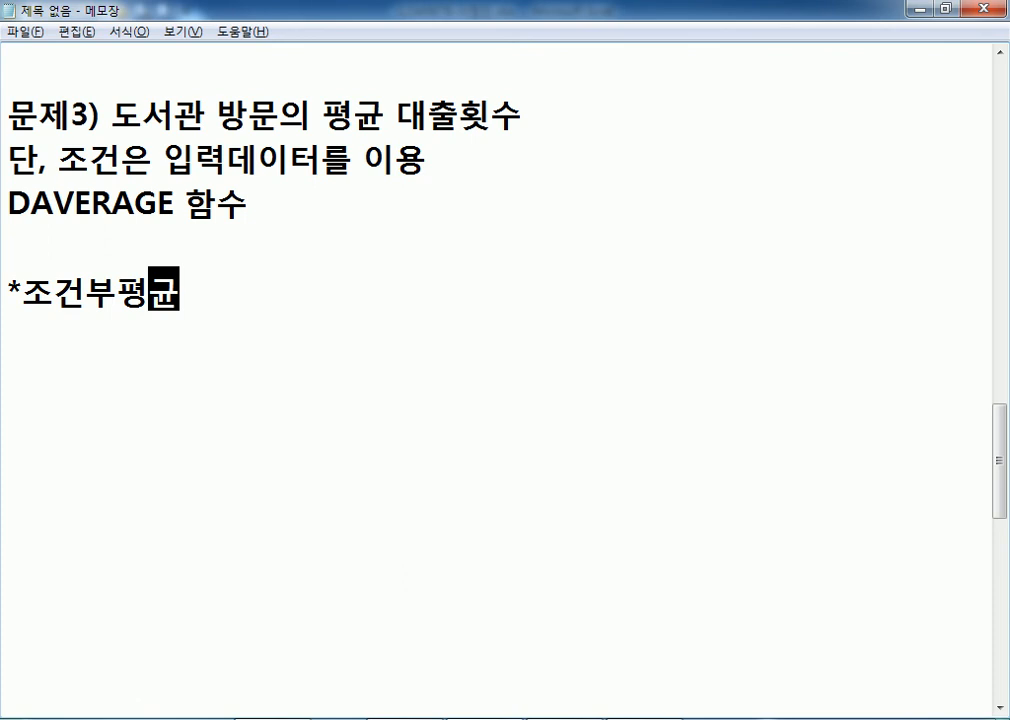
key(Home)
key(Right)
key(End)
key(Left)
key(Left)
key(End)
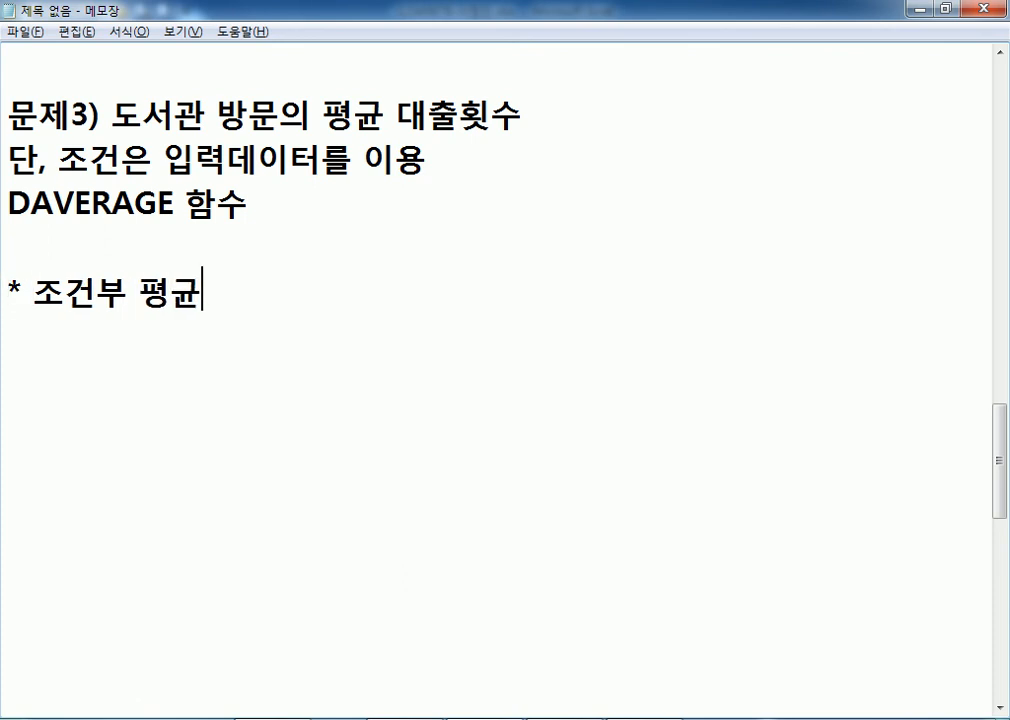
key(Return)
List =DAVERAGE(, =AVERAGEIF( and =SUMIF( ) / COUNTIF( ) on separate lines.
text(=DV)
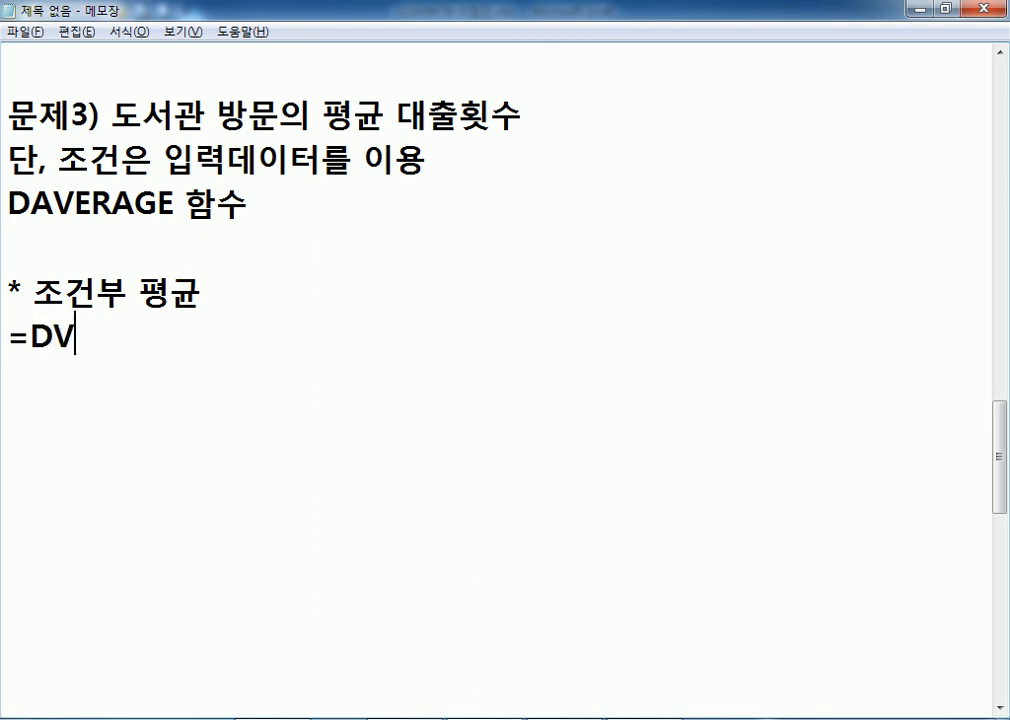
key(BackSpace)
text(AVERAGE)
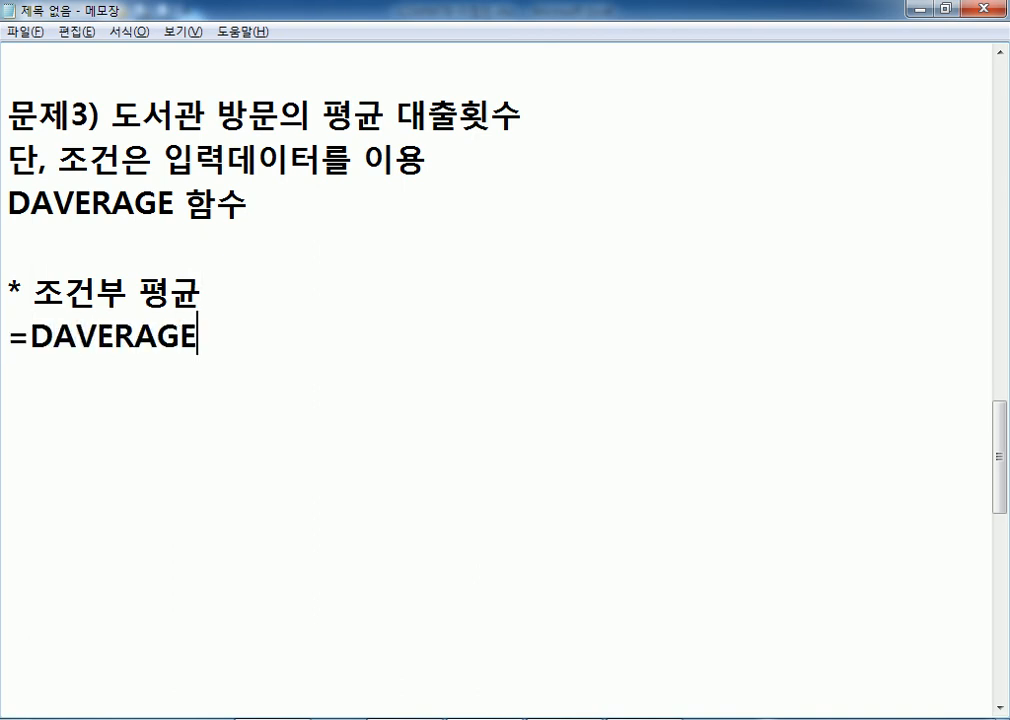
text(()
key(Return)
text(=AVERAGEIF()
key(Return)
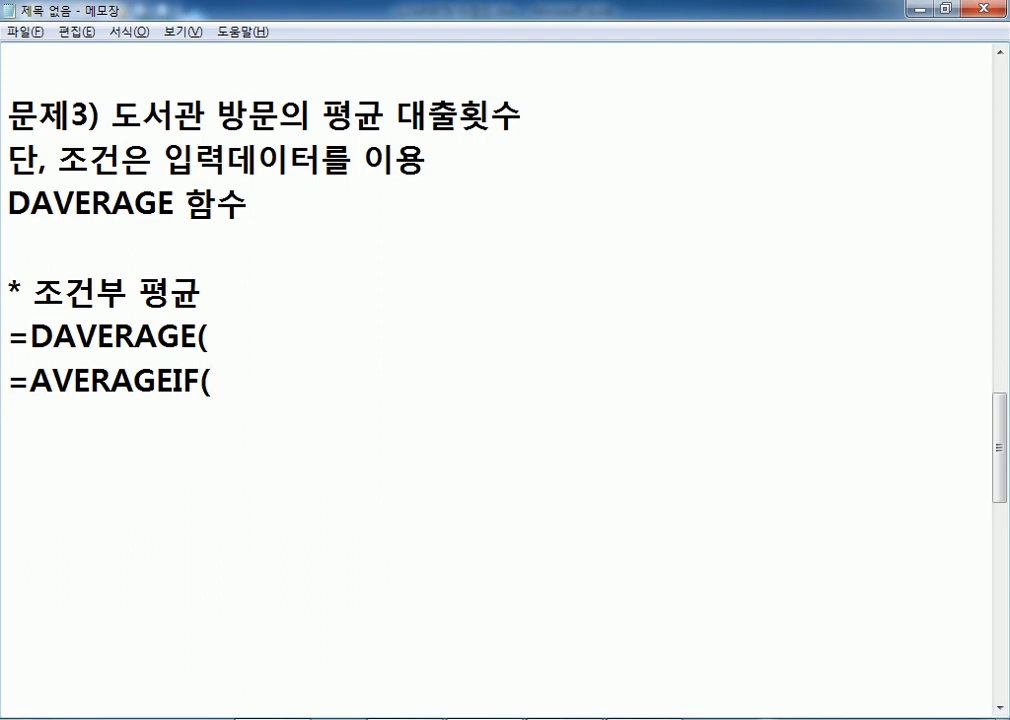
text(=SUM)
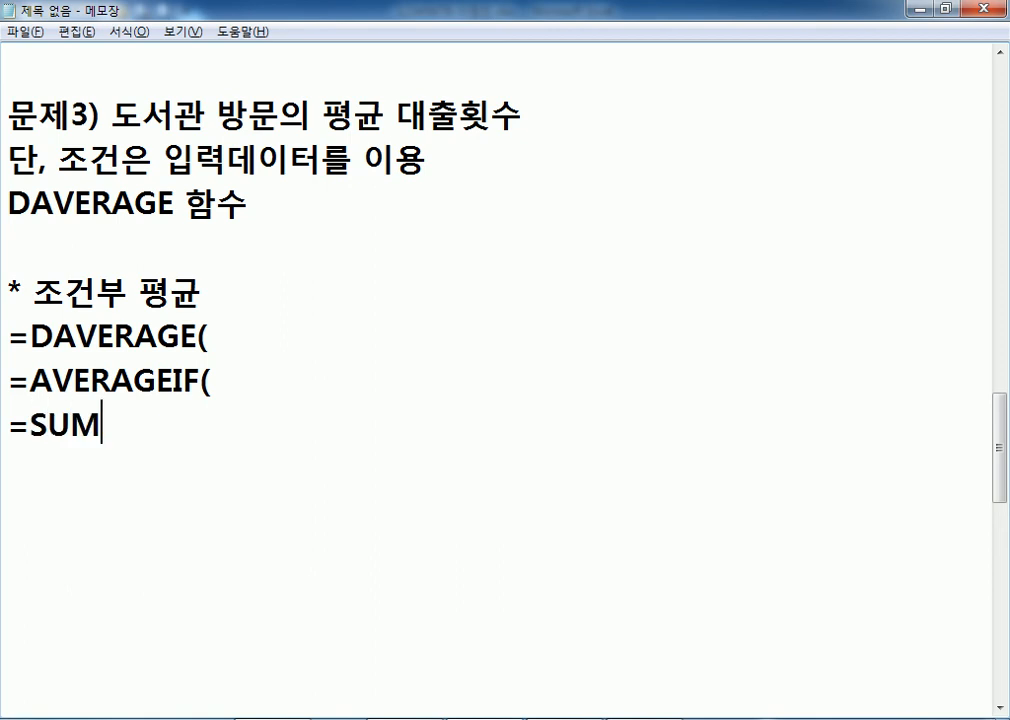
text(IF( ) /)
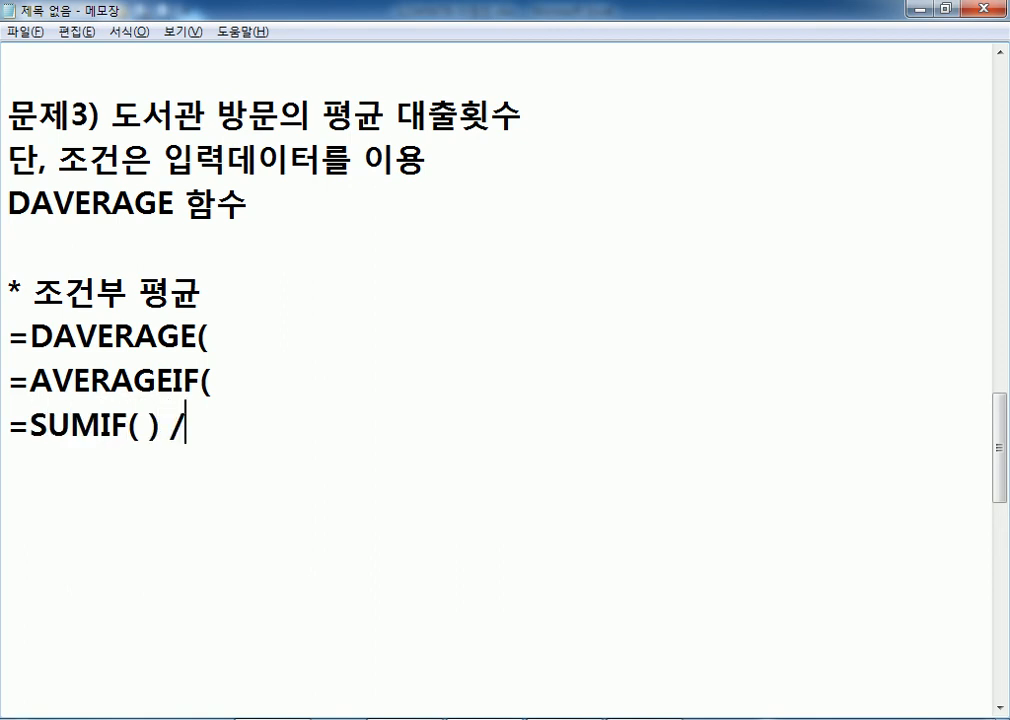
text( COUN)
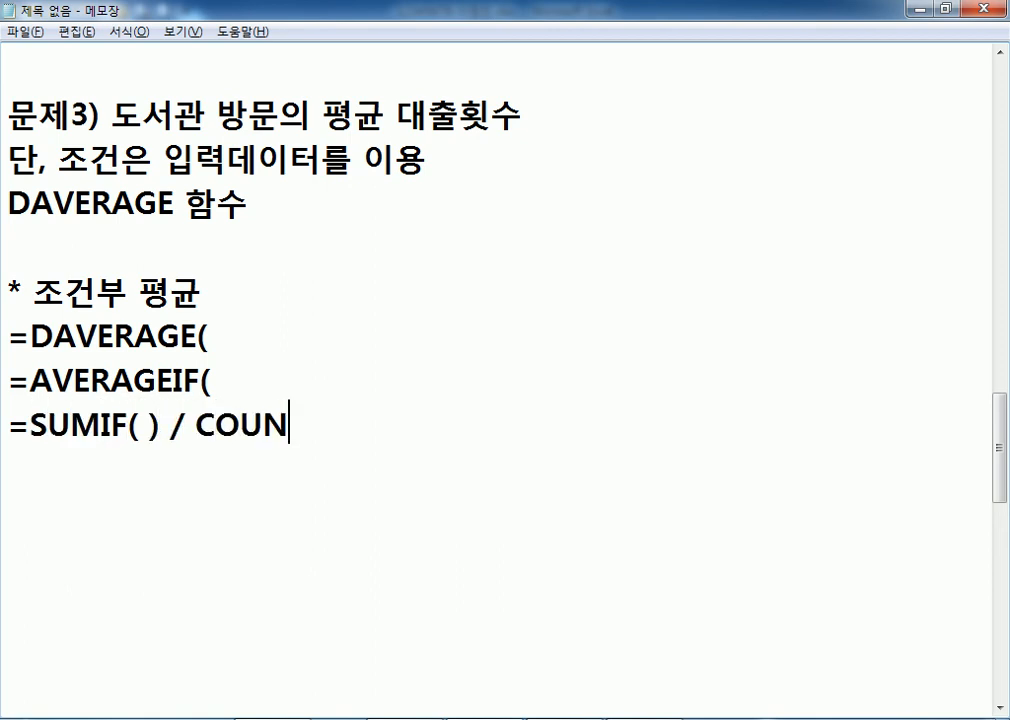
text(TIF( ))
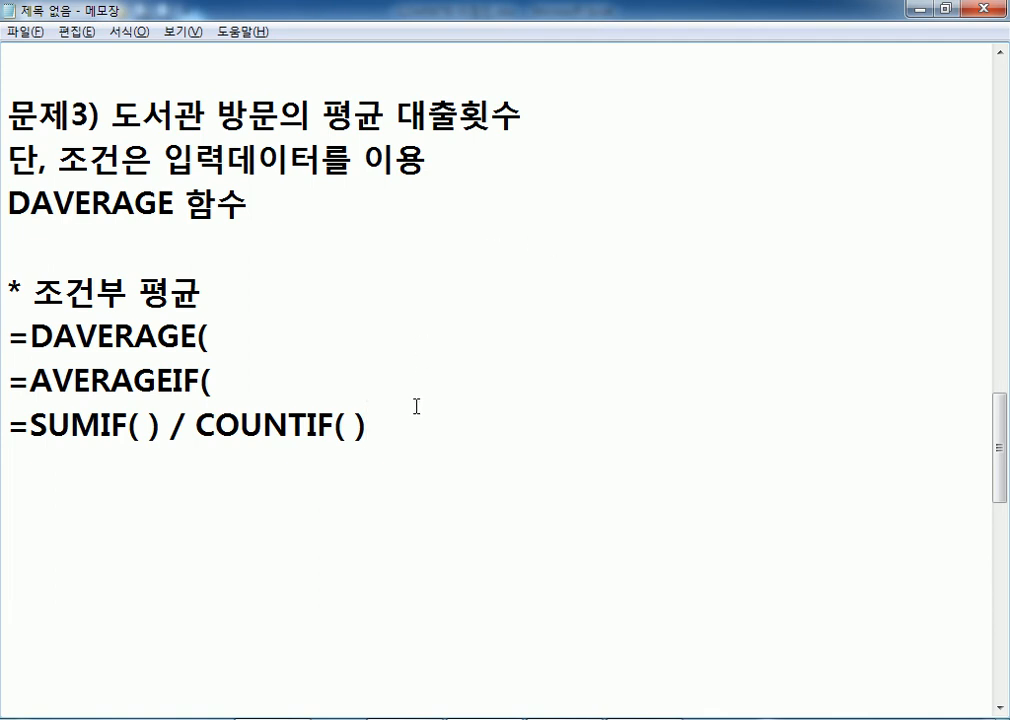
Highlight the IF and AVERAGE parts of AVERAGEIF, SUMIF and COUNTIF in the notes.
scroll(417, 401, down, 1)
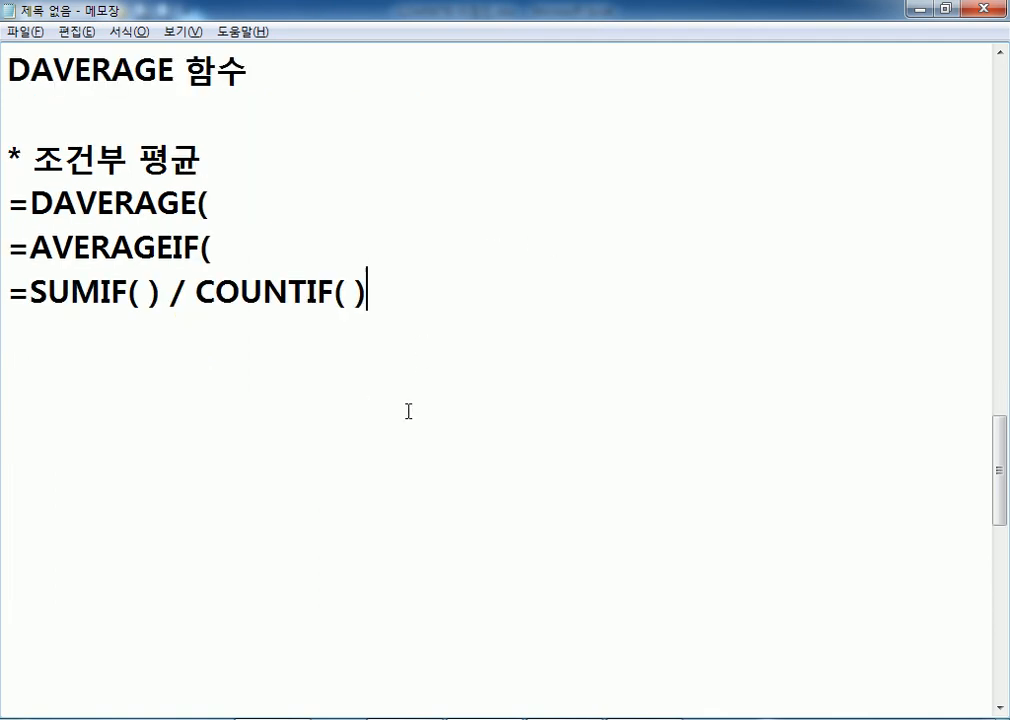
click(1000, 52)
click(1000, 52)
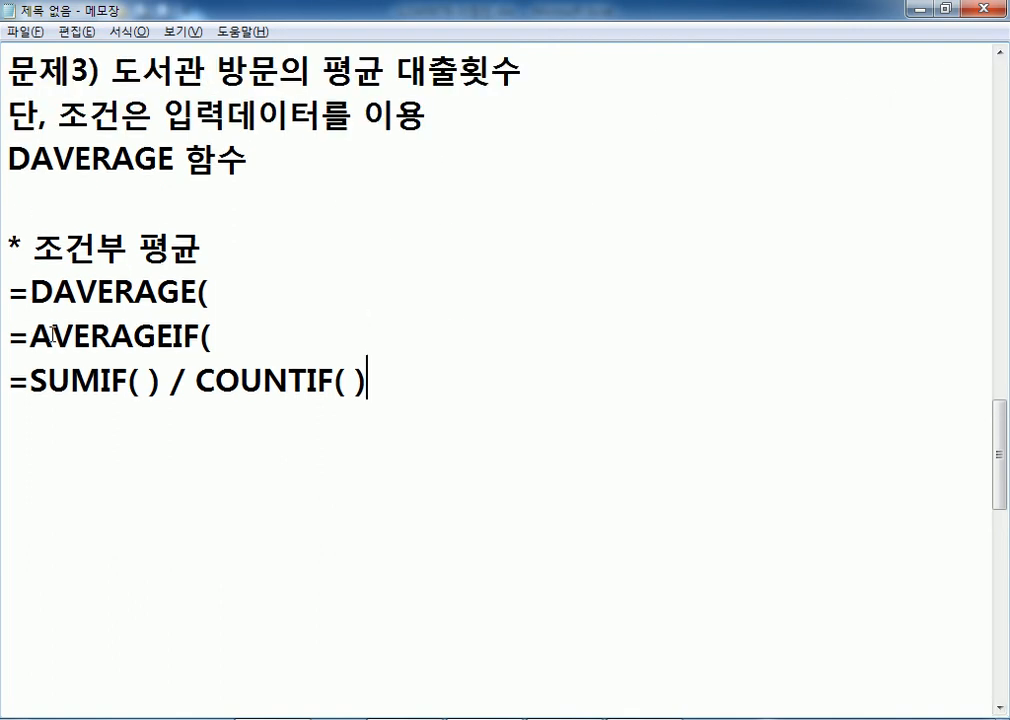
drag(174, 337, 201, 337)
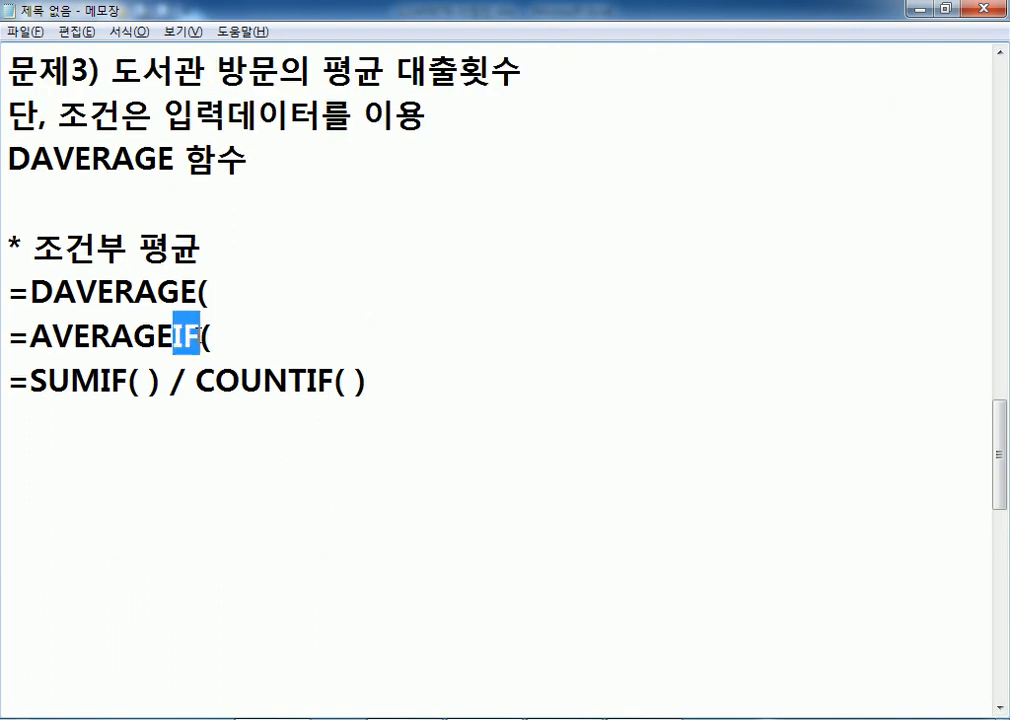
drag(30, 337, 202, 337)
drag(100, 381, 128, 381)
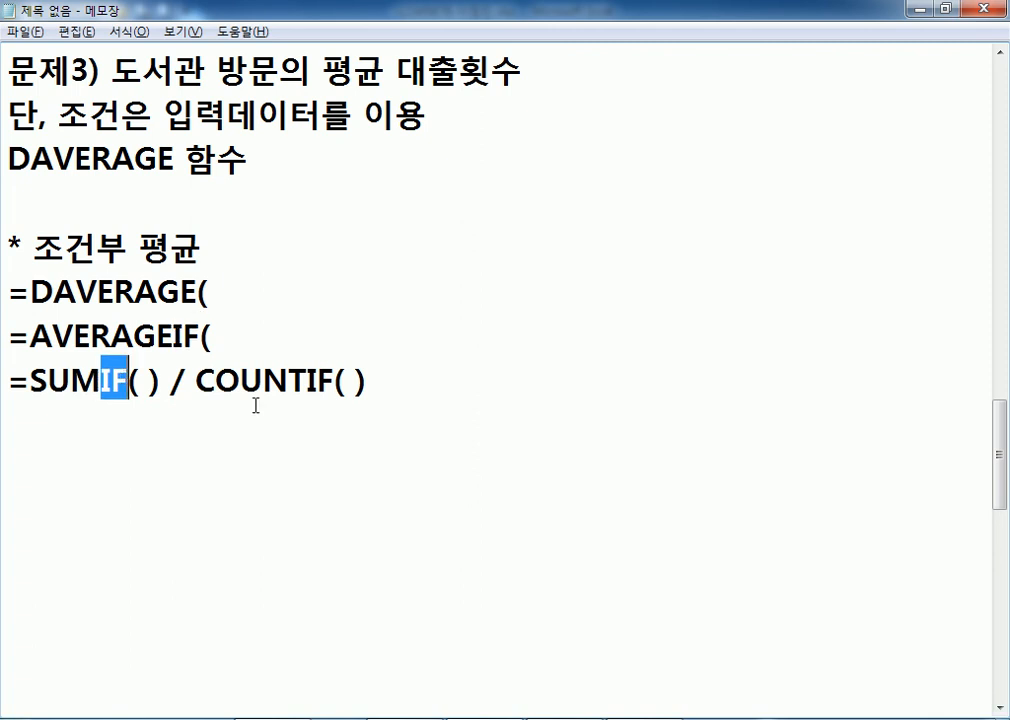
drag(307, 381, 334, 381)
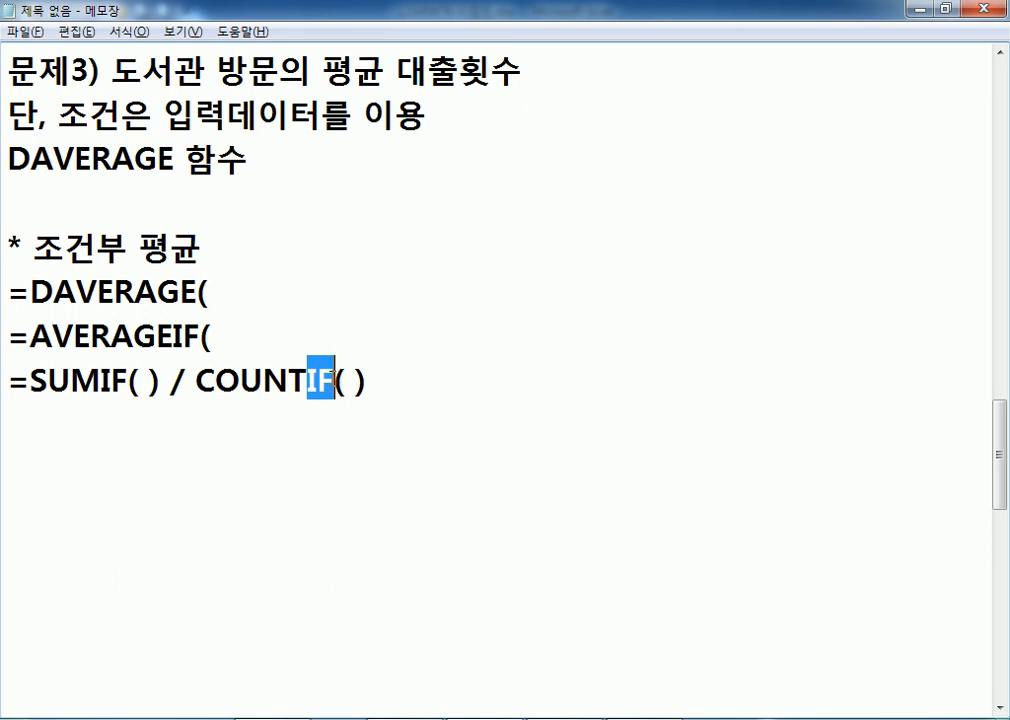
Highlight the SUMIF/COUNTIF, AVERAGEIF and DAVERAGE formula lines in turn, then return to Excel.
drag(403, 385, 3, 378)
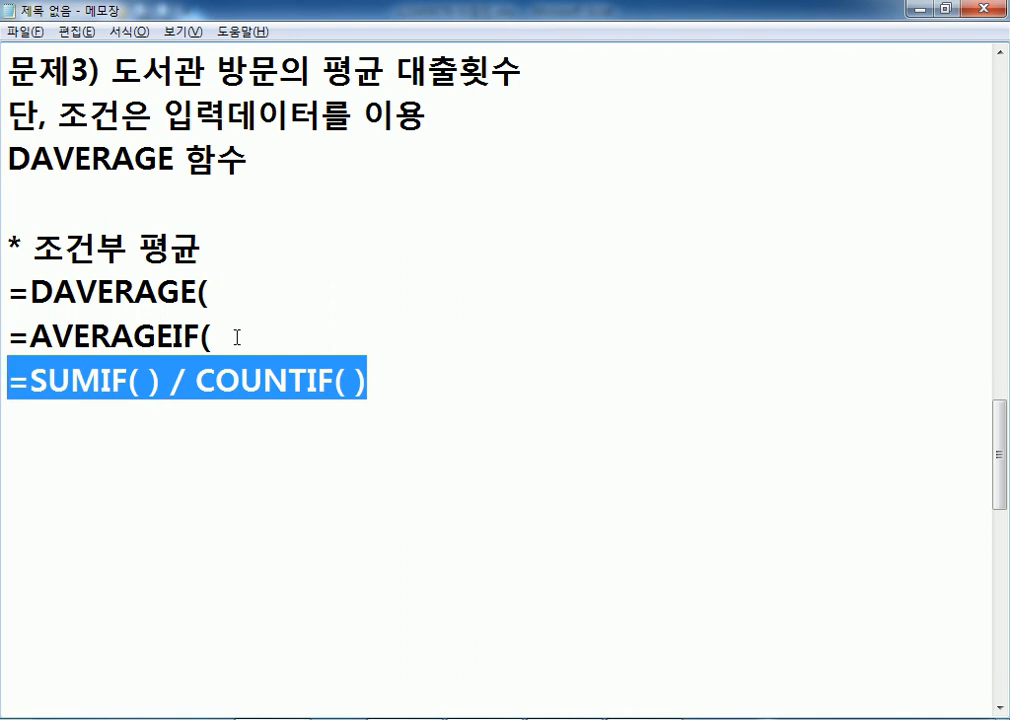
drag(237, 337, 5, 340)
drag(9, 290, 219, 289)
click(247, 294)
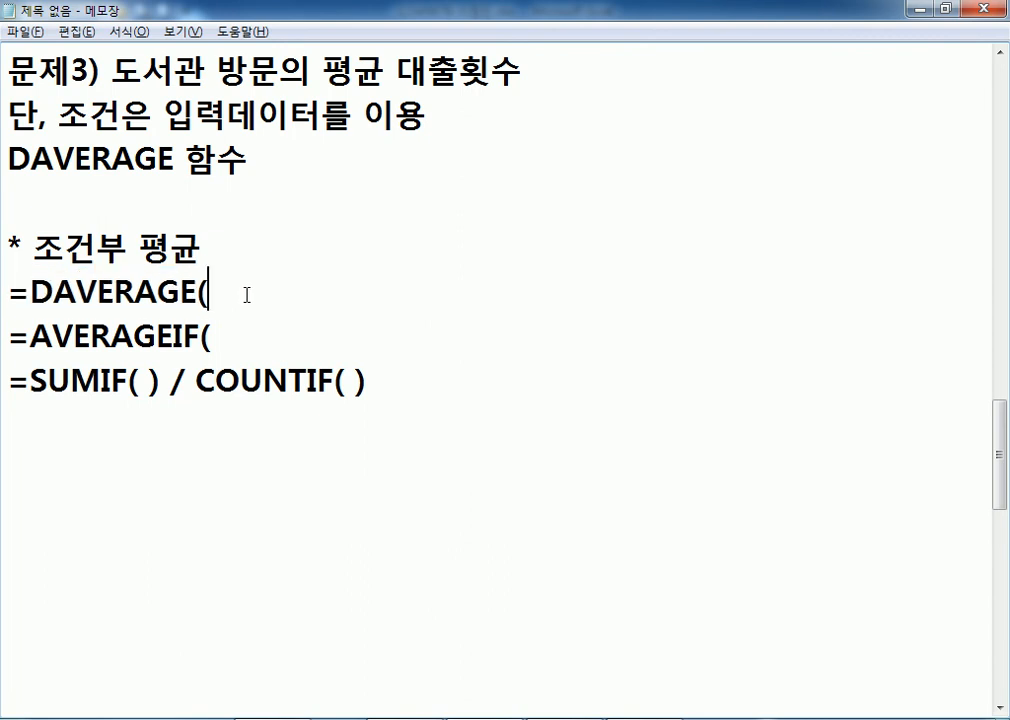
key(alt+Tab)
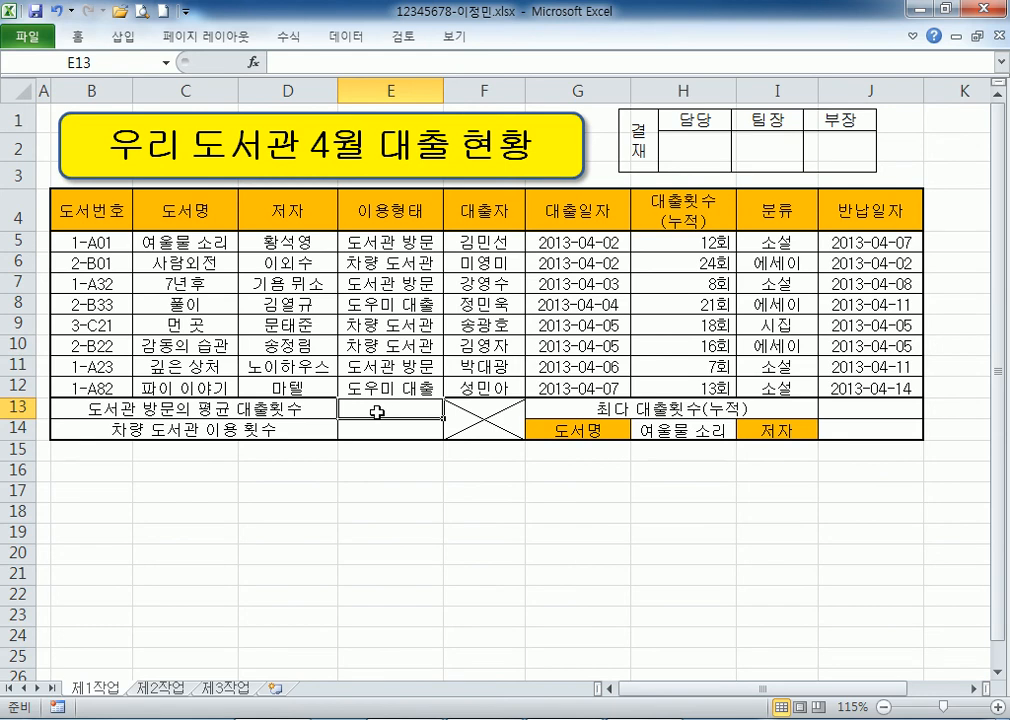
Enter =DAVERAGE( in E13 after one false start, beginning the database at B4.
text(=ㅇ)
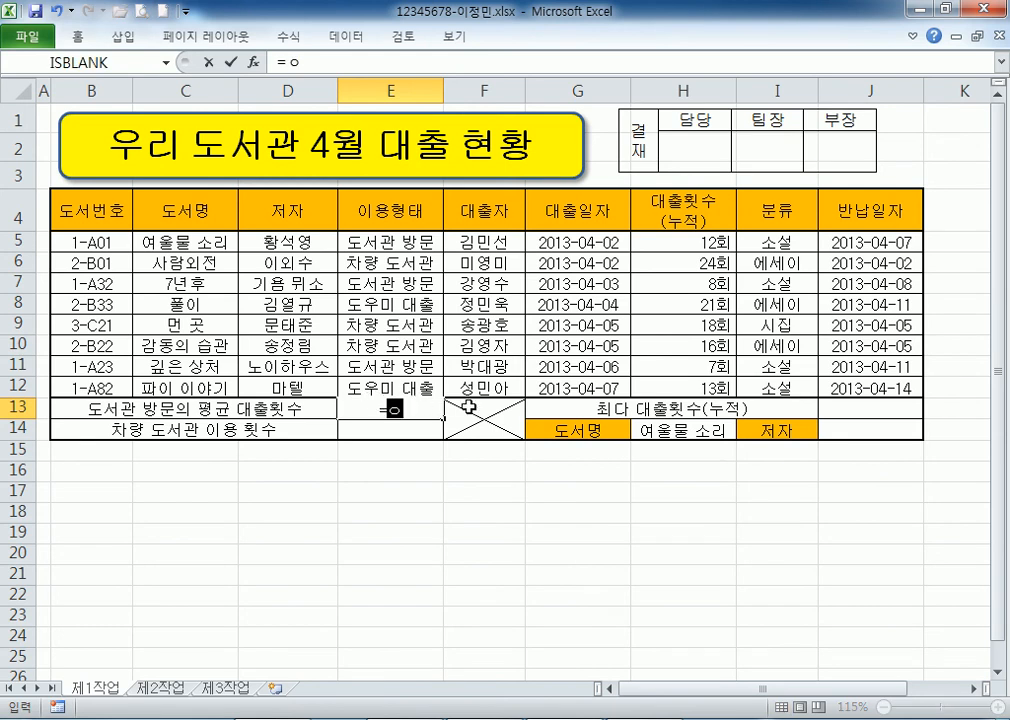
key(BackSpace)
text(DAV)
double_click(452, 437)
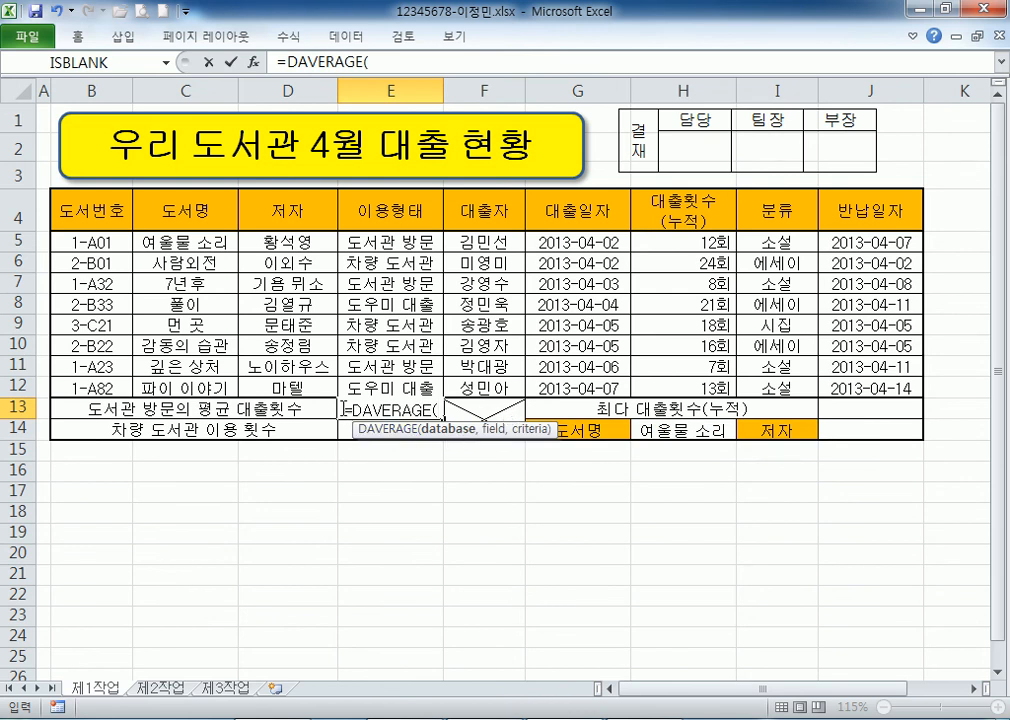
key(Escape)
text(=A)
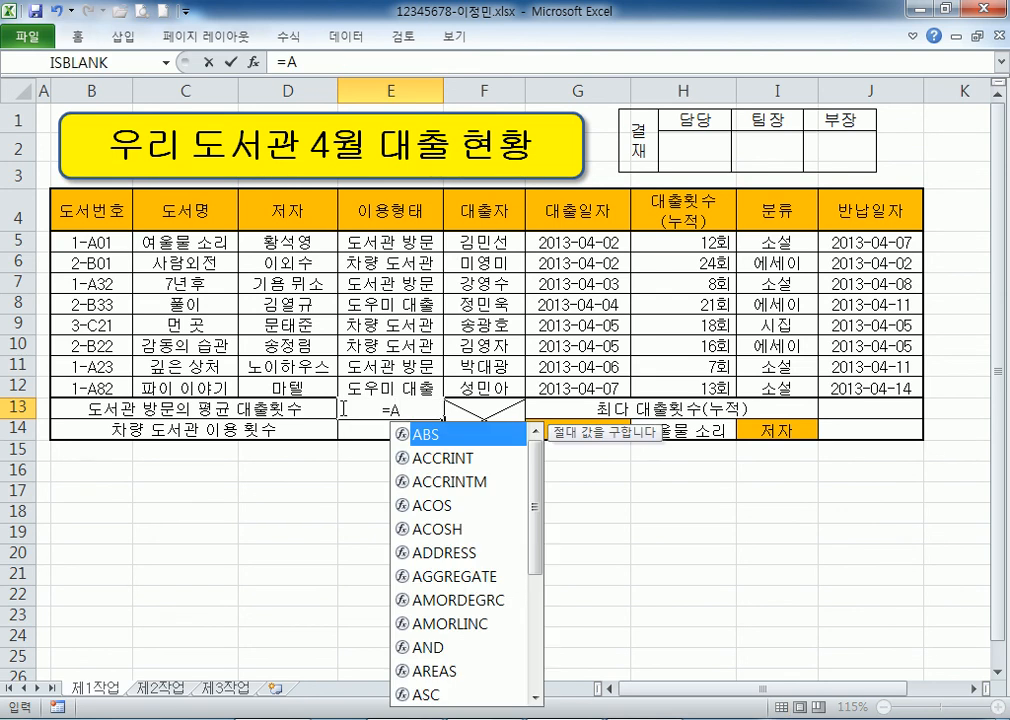
key(BackSpace)
text(DAV)
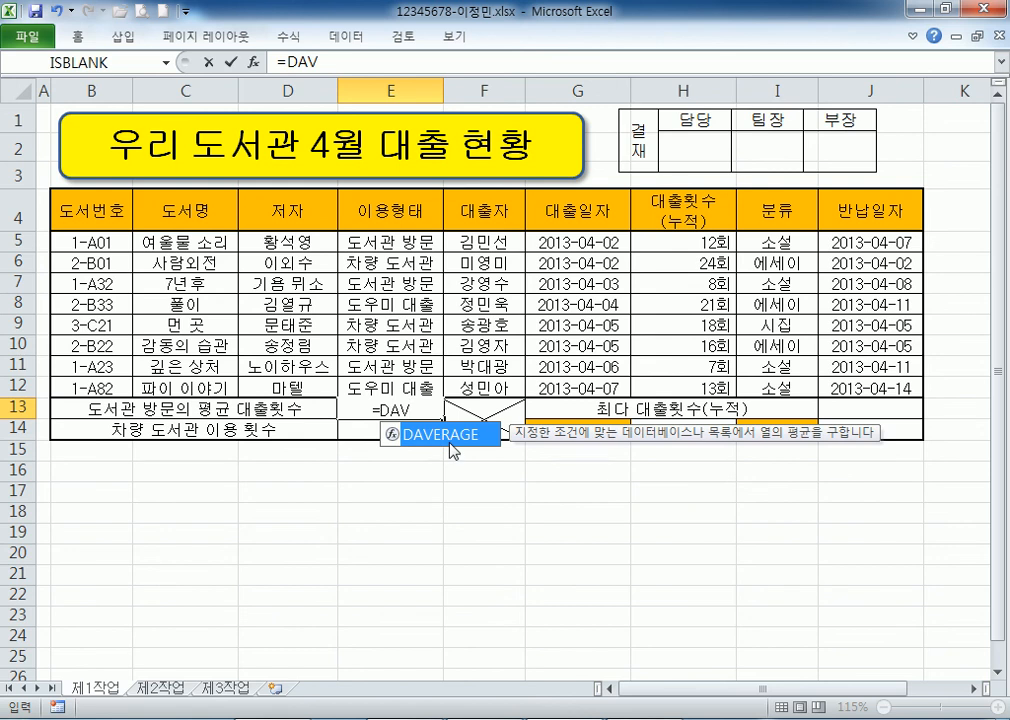
scroll(455, 300, down, 2)
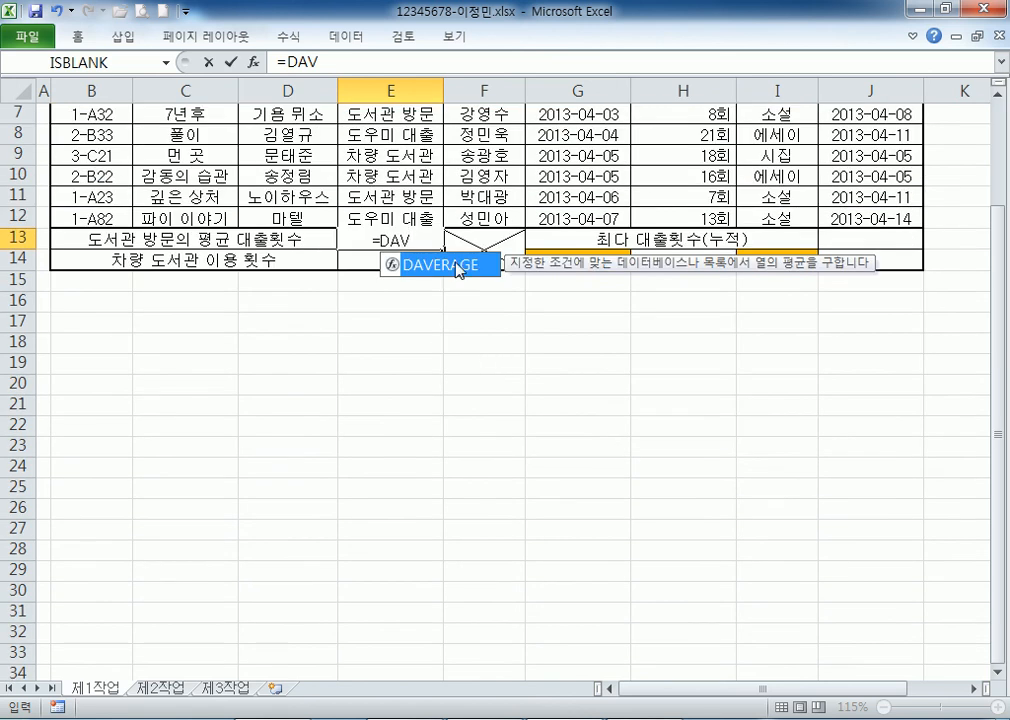
double_click(457, 268)
scroll(385, 354, up, 2)
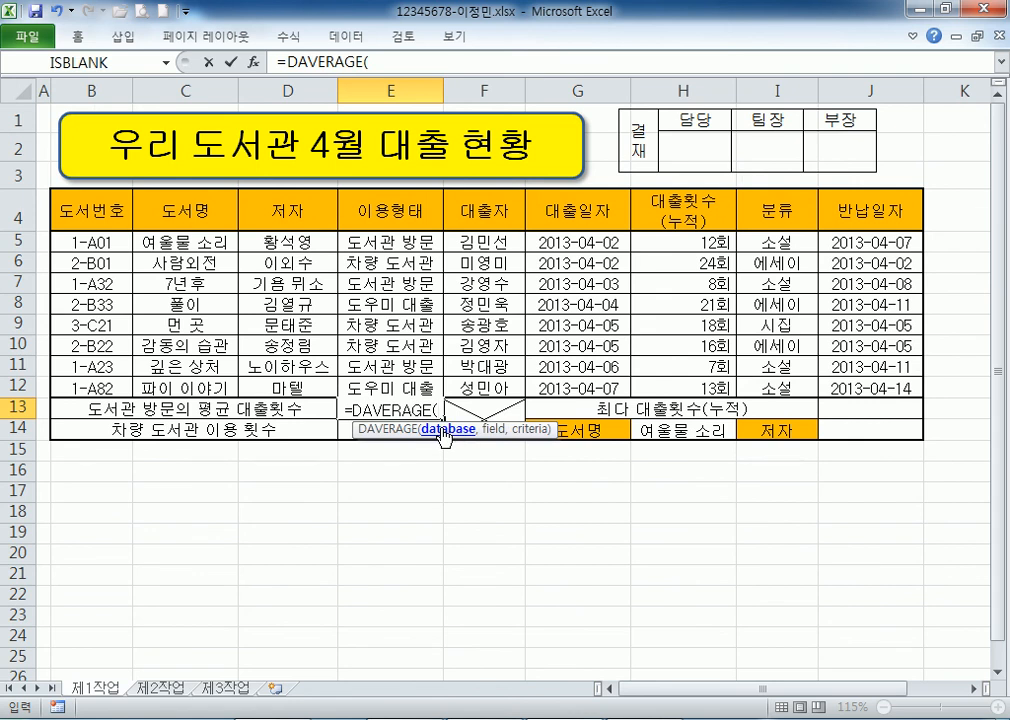
click(70, 210)
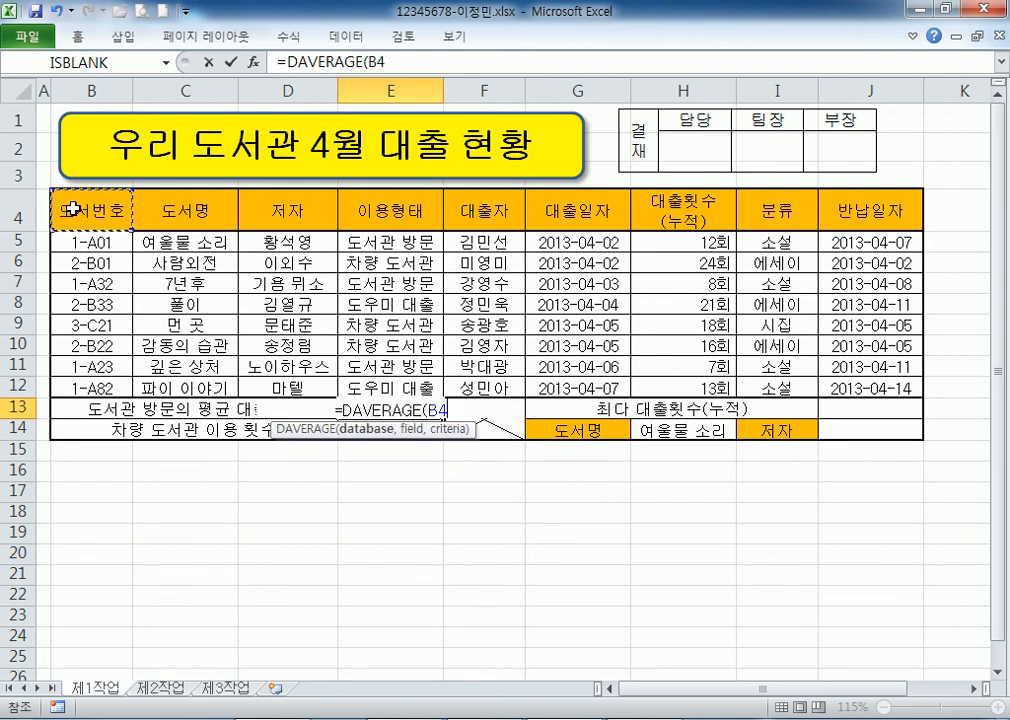
Set the database to B4:H12 and the field to H4, then mark 입력데이터 in the notes.
drag(70, 210, 686, 390)
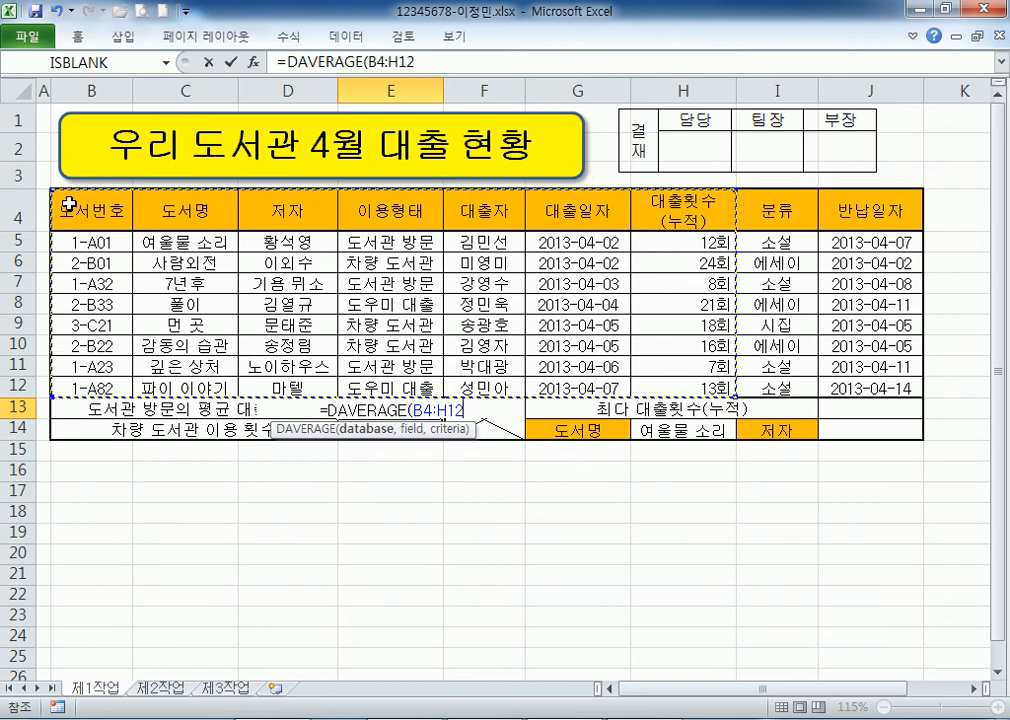
drag(73, 203, 662, 390)
text(,)
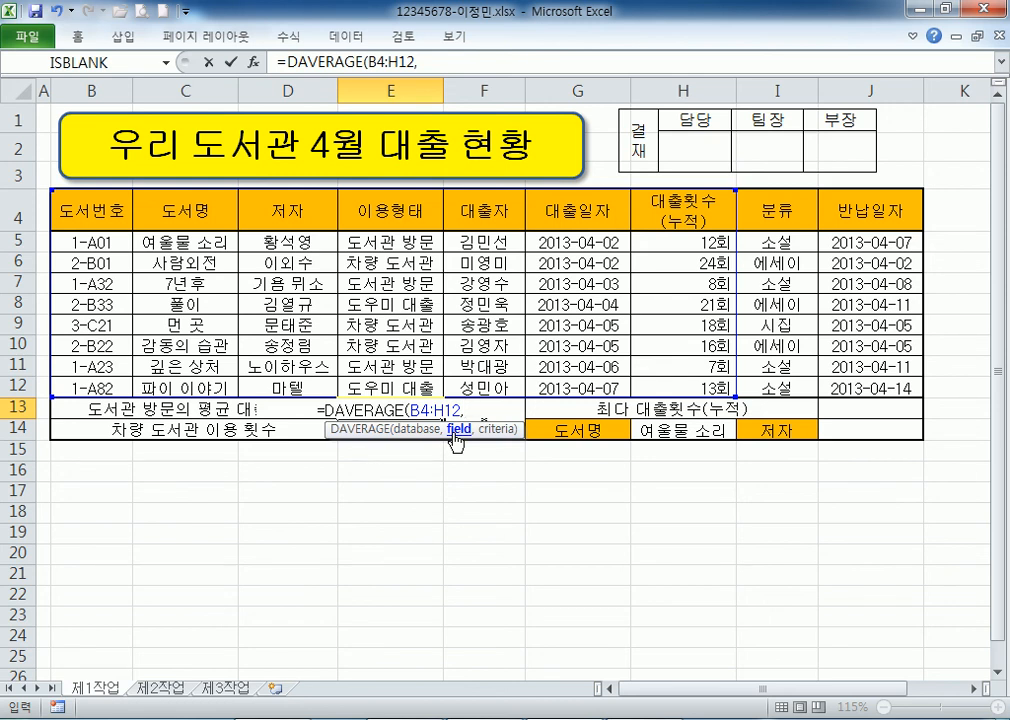
click(694, 205)
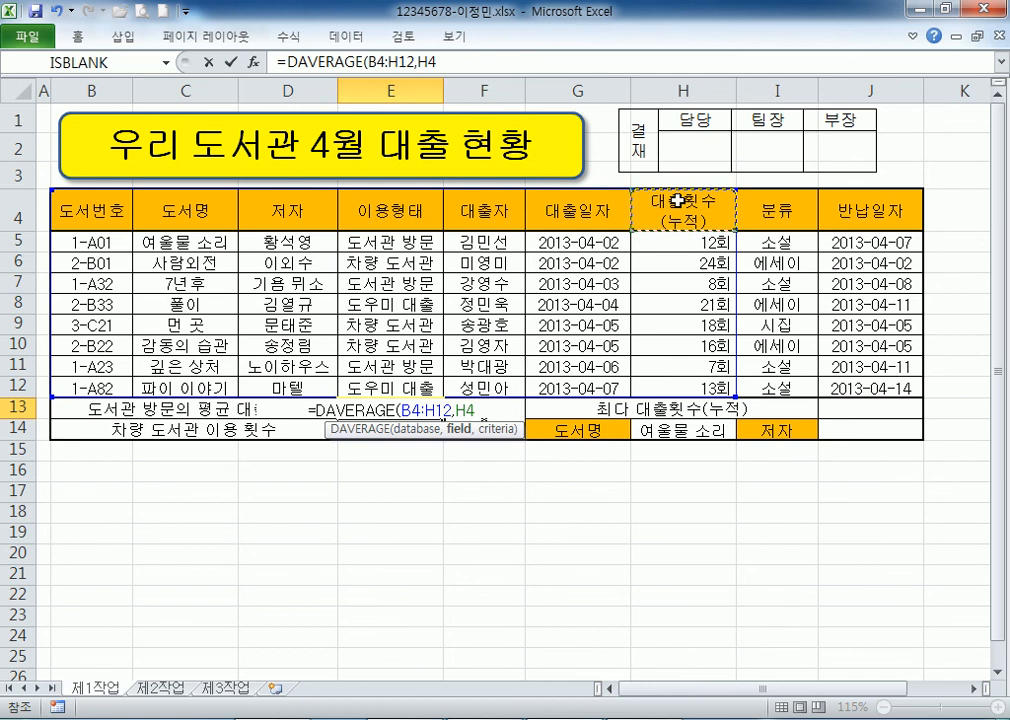
text(,)
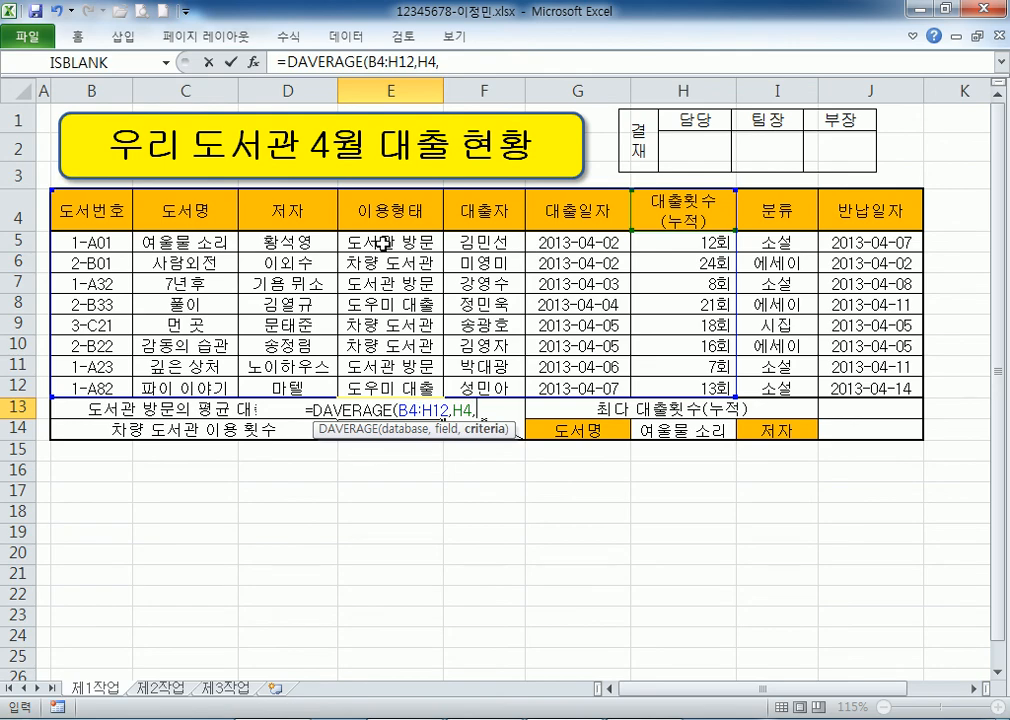
key(alt+Tab)
drag(163, 117, 335, 120)
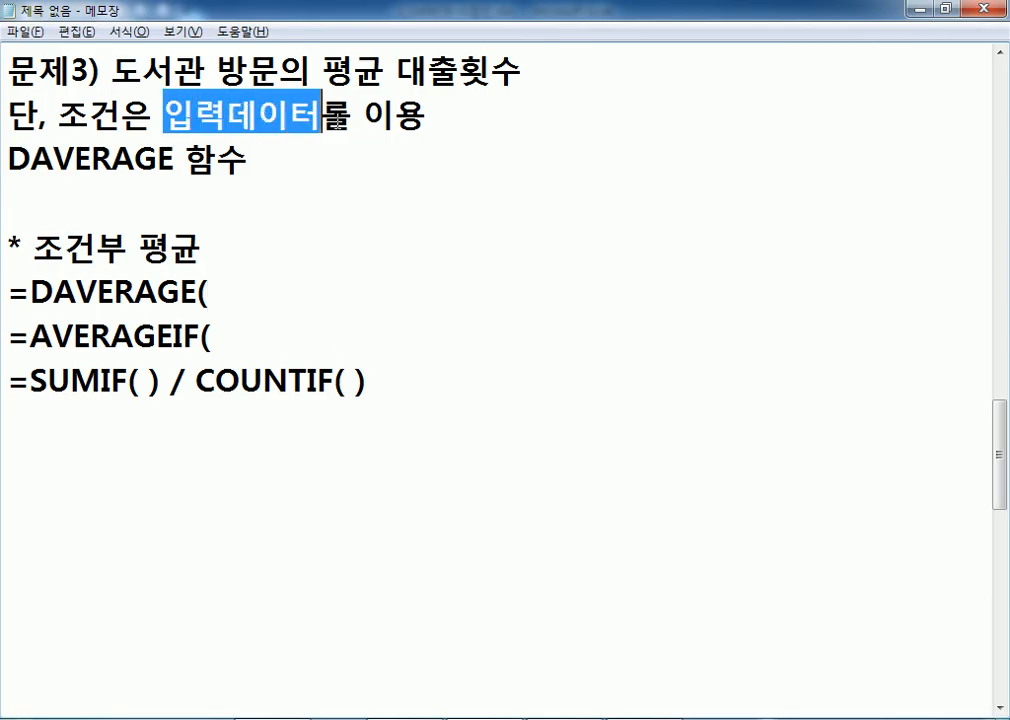
Add E4:E5 as criteria and commit =DAVERAGE(B4:H12,H4,E4:E5), giving 9 in E13.
key(alt+Tab)
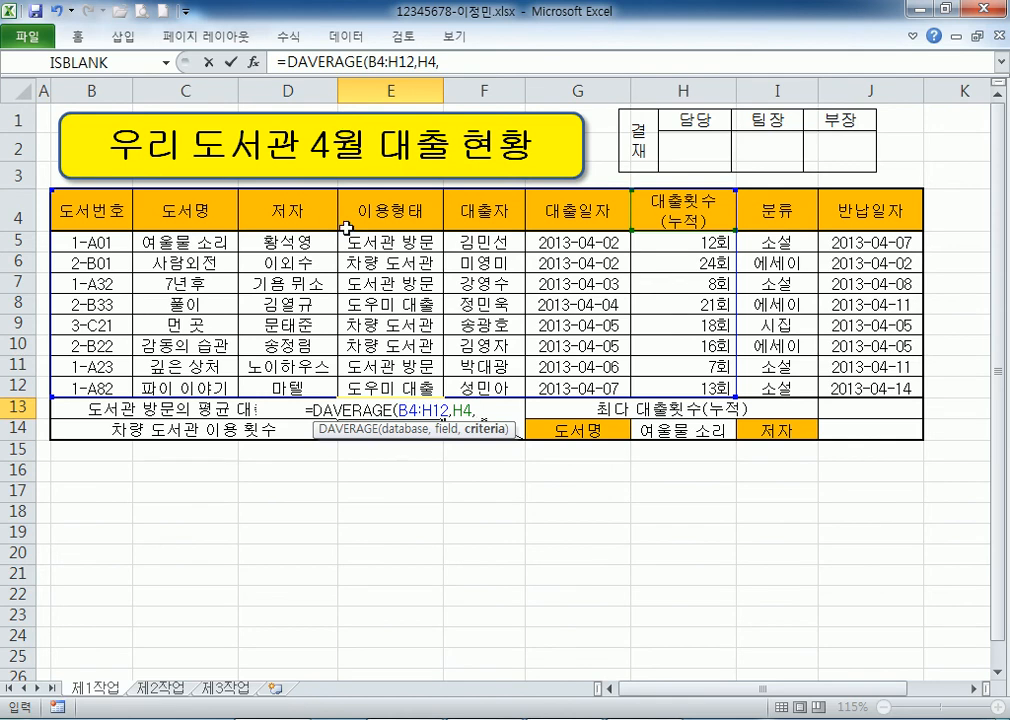
click(375, 241)
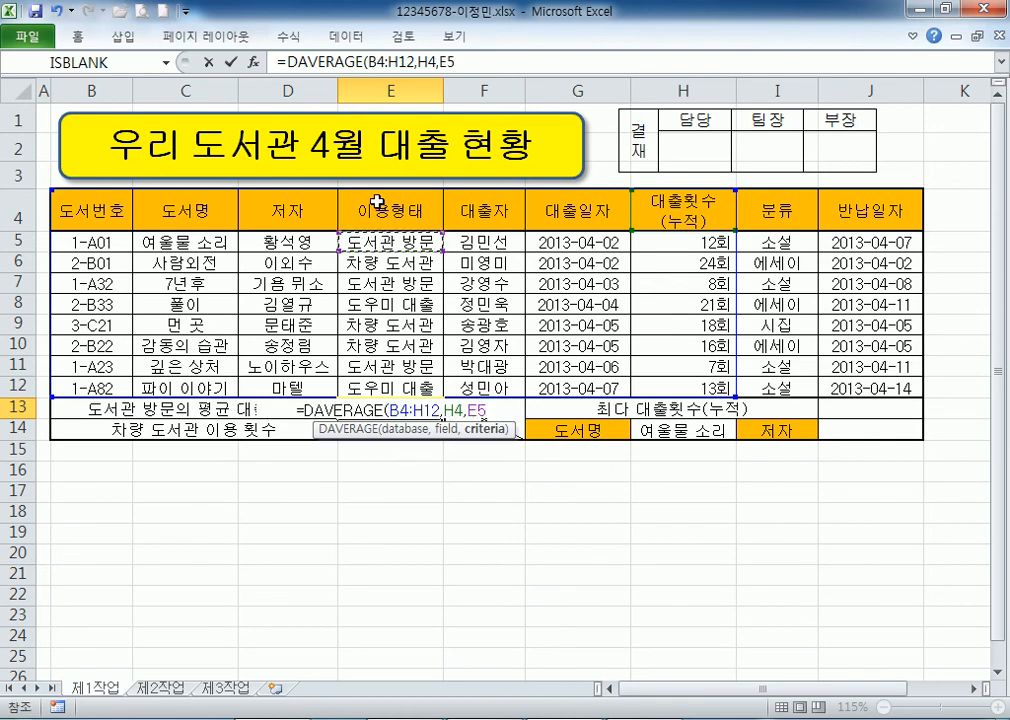
click(377, 202)
drag(377, 202, 383, 243)
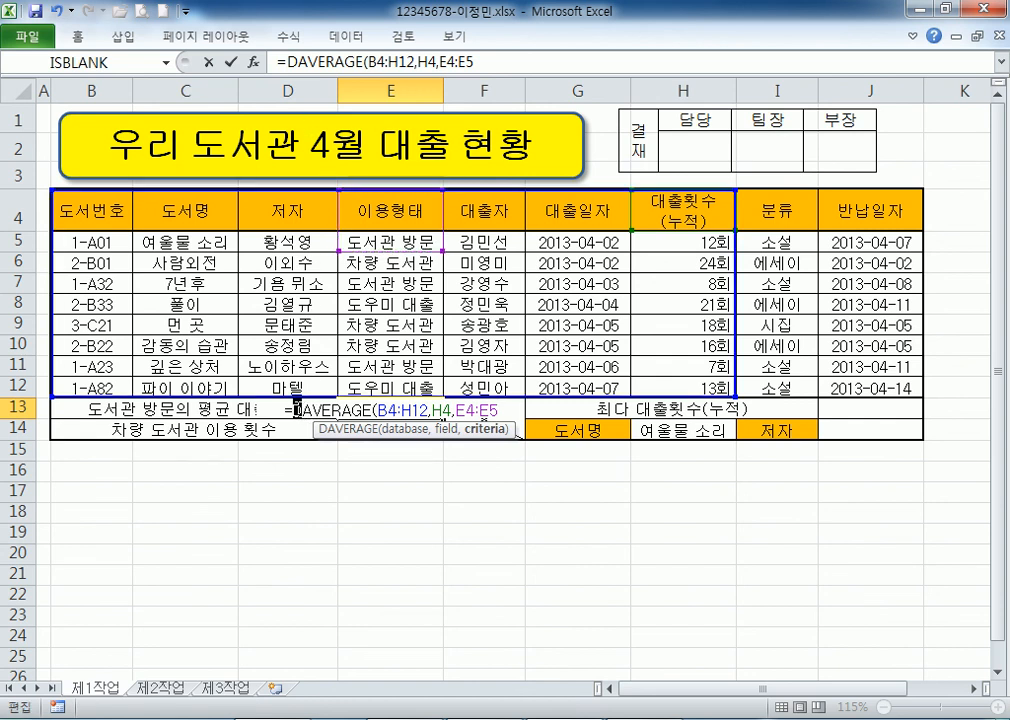
click(425, 410)
click(505, 410)
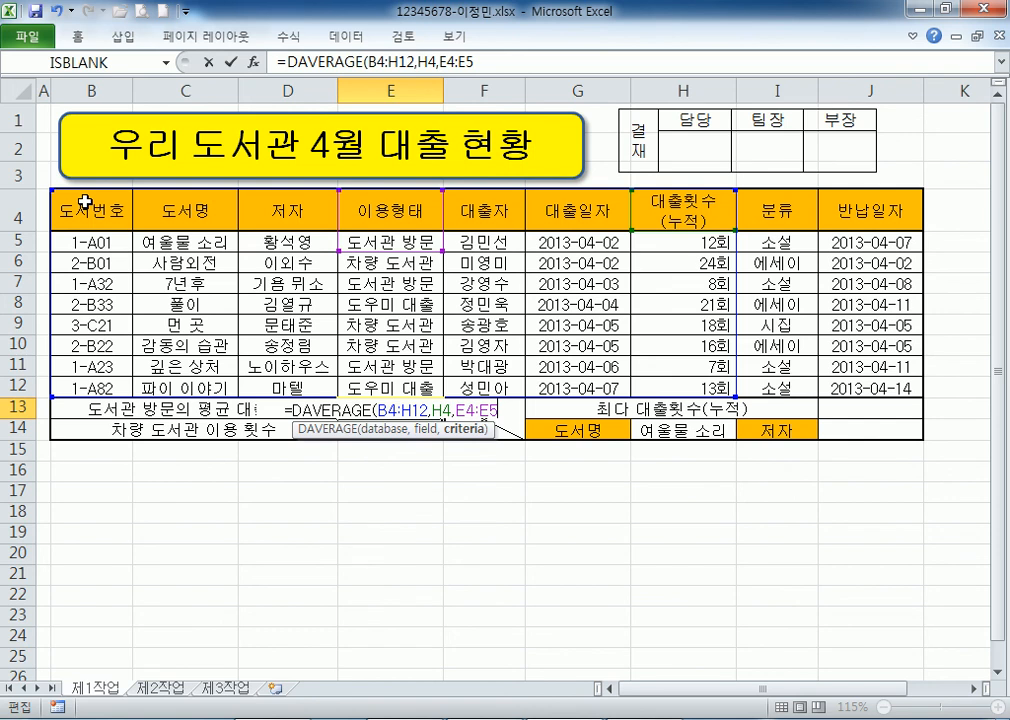
key(Return)
click(393, 407)
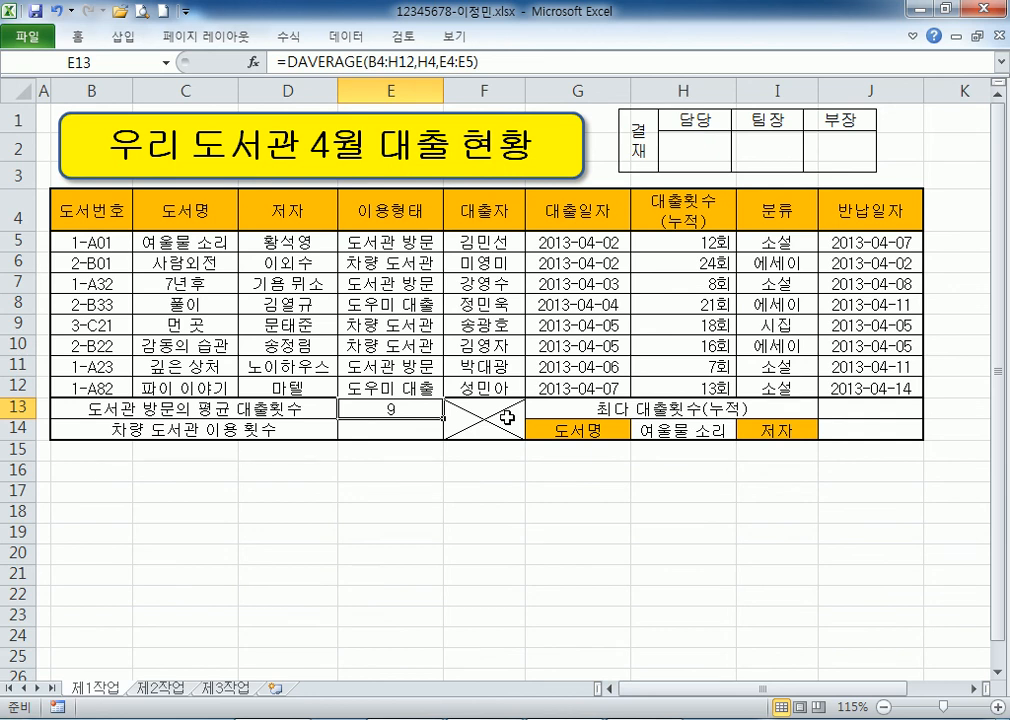
Paste E13's DAVERAGE formula into the notes below the SUMIF line, with blank lines around it.
click(521, 61)
key(alt+Tab)
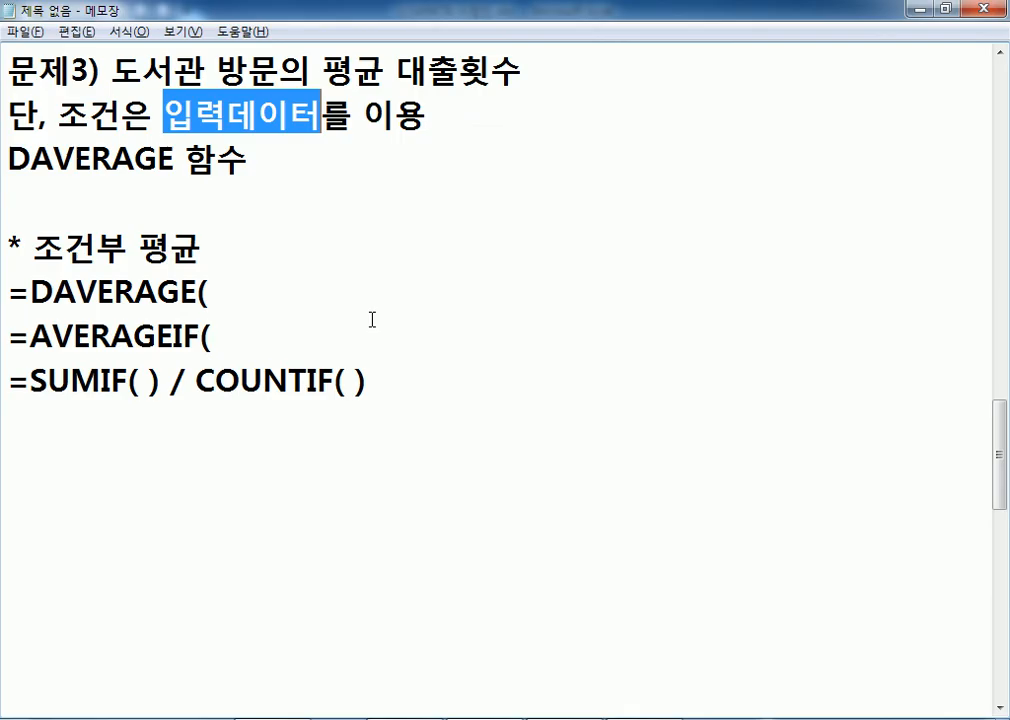
click(135, 422)
key(ctrl+v)
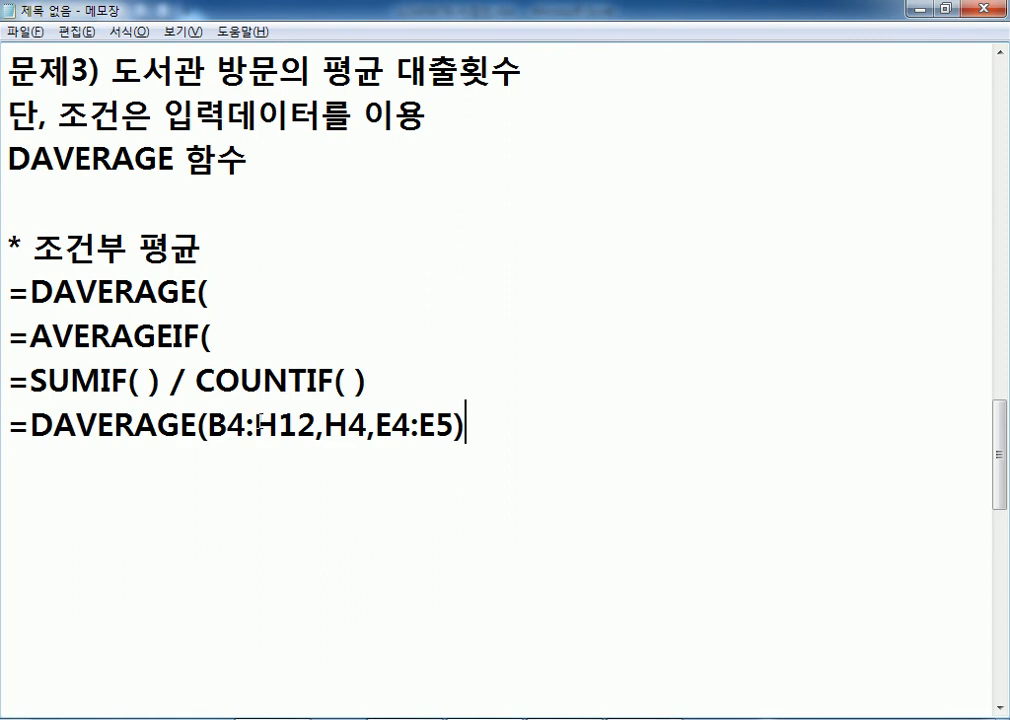
click(379, 381)
key(Return)
click(531, 522)
key(Return)
key(Return)
key(Return)
Space the note's arguments as =DAVERAGE(B4:H12, H4, E4:E5) and show B4:H12 on the sheet.
scroll(531, 521, down, 2)
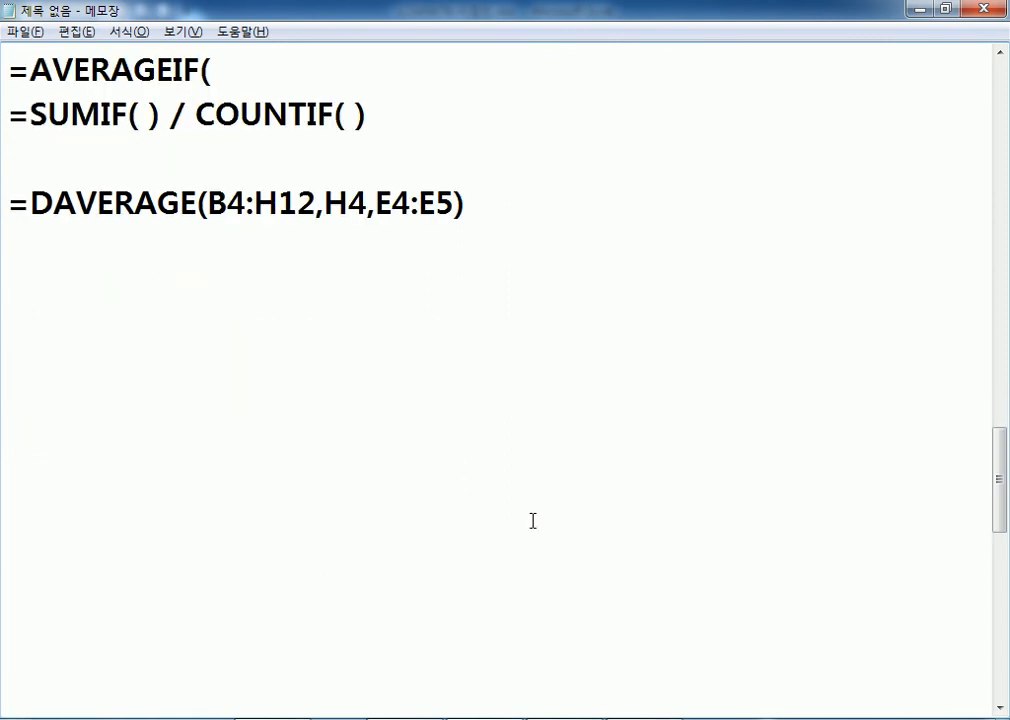
drag(30, 204, 197, 204)
click(323, 204)
click(388, 204)
drag(207, 204, 311, 204)
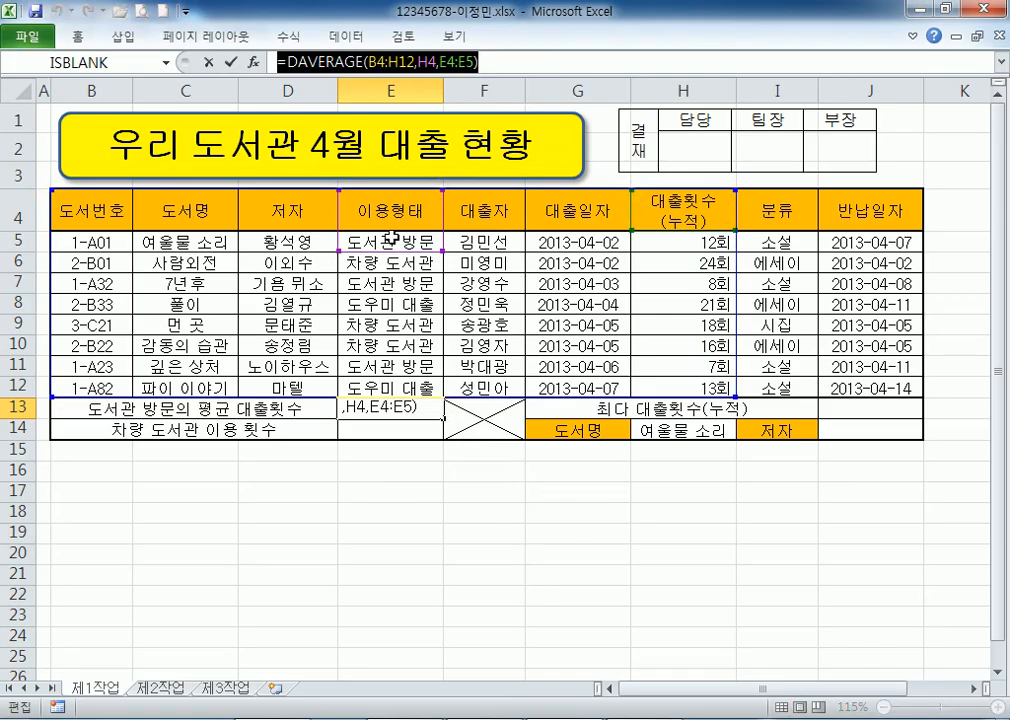
key(alt+Tab)
click(103, 207)
drag(103, 207, 648, 380)
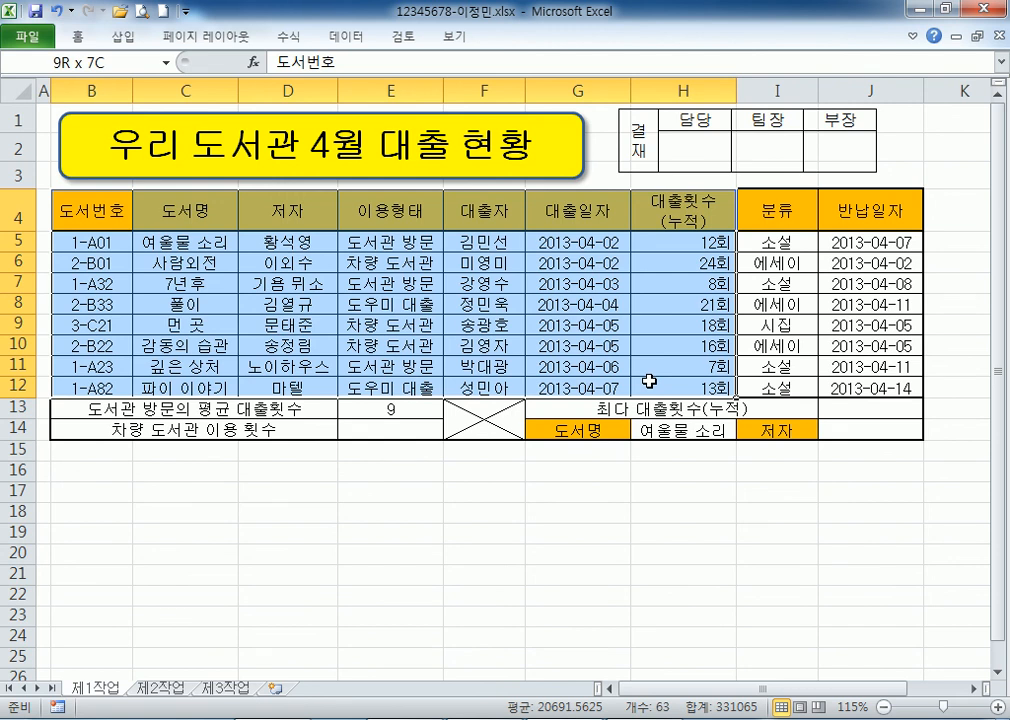
Contrast the B4:H12 database with wider selections including columns I–J, and point out field H4.
drag(649, 381, 649, 381)
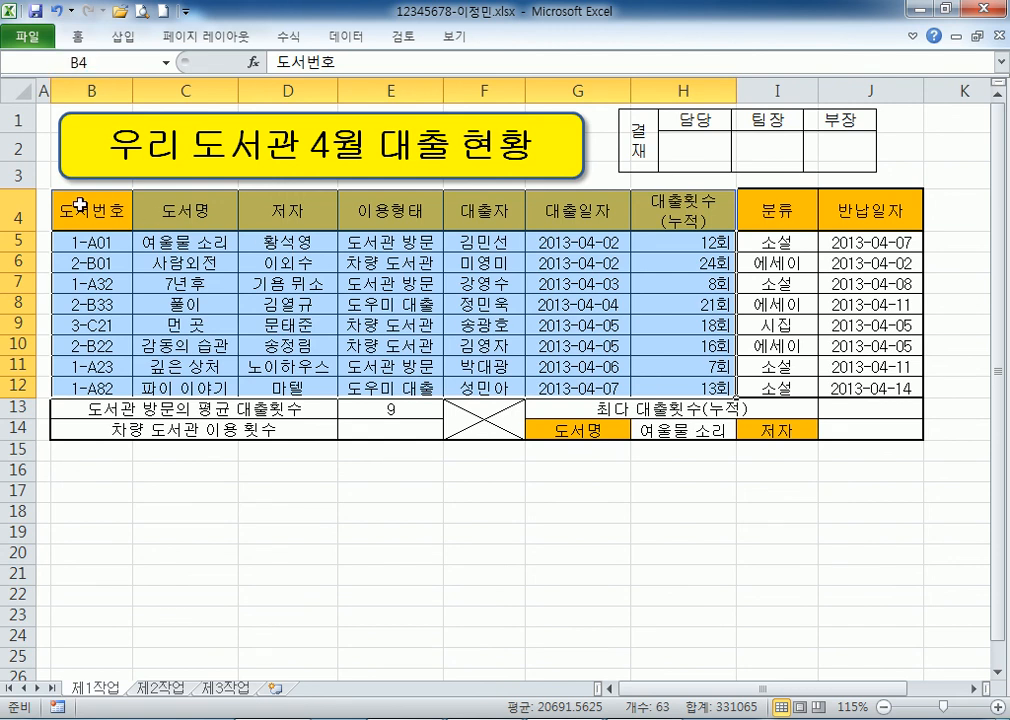
drag(757, 207, 818, 346)
drag(776, 248, 878, 388)
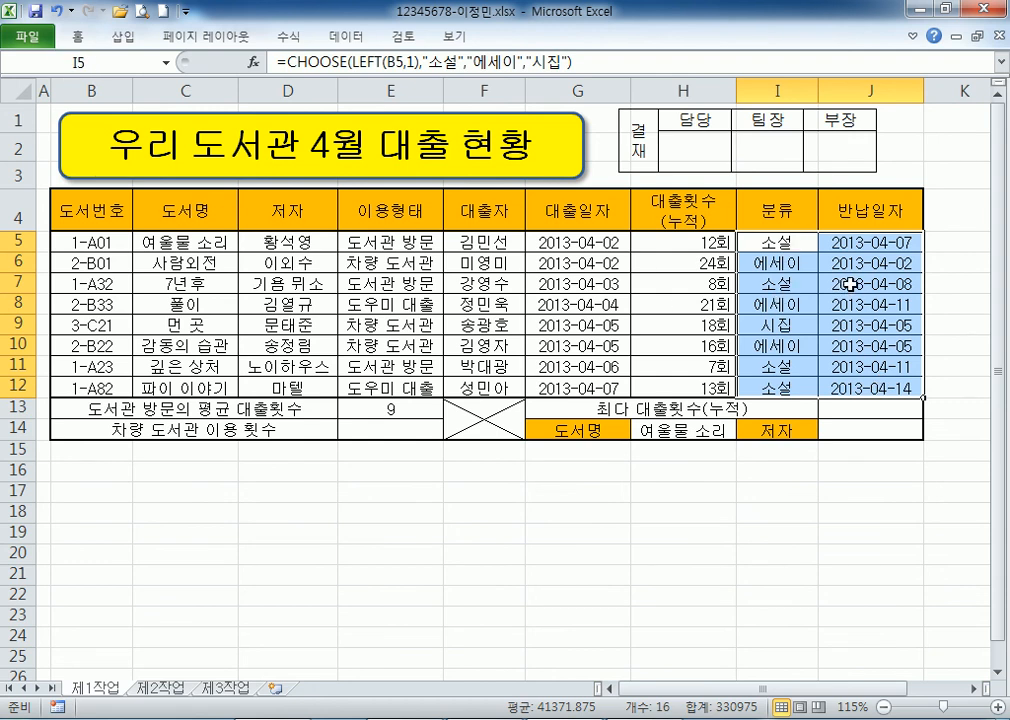
drag(74, 200, 840, 388)
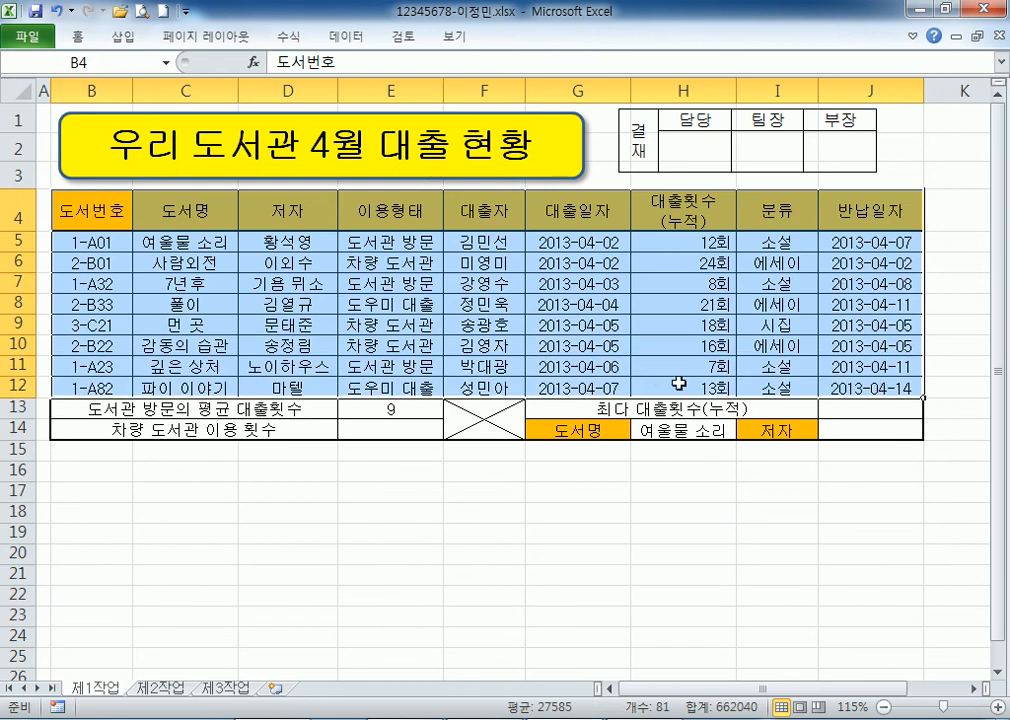
drag(679, 384, 642, 368)
drag(86, 206, 712, 388)
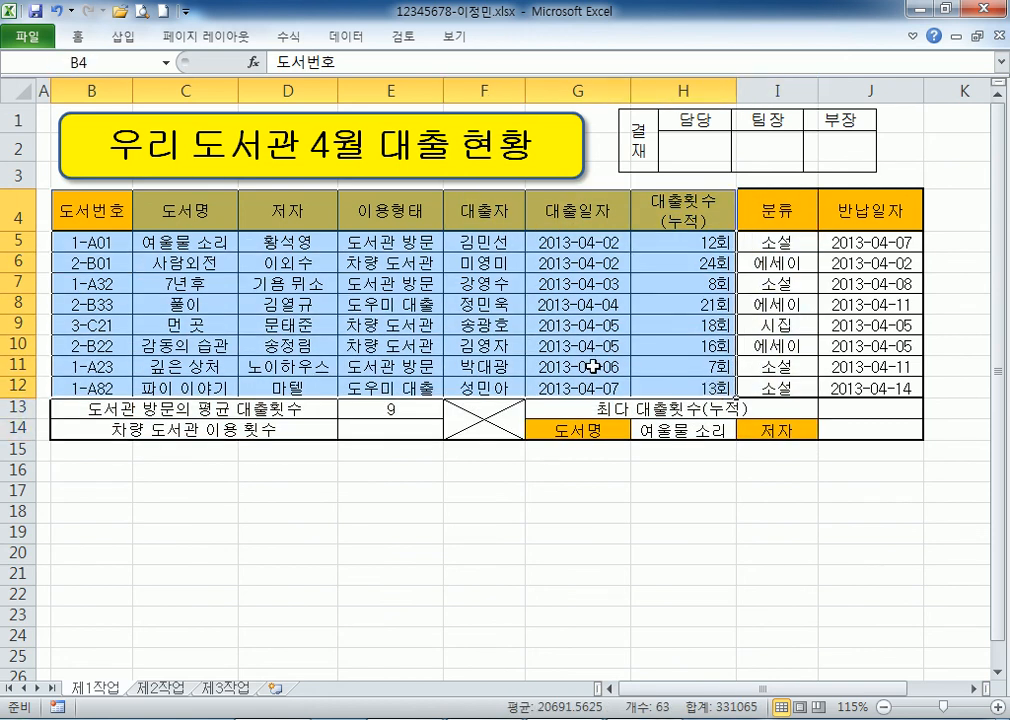
click(668, 200)
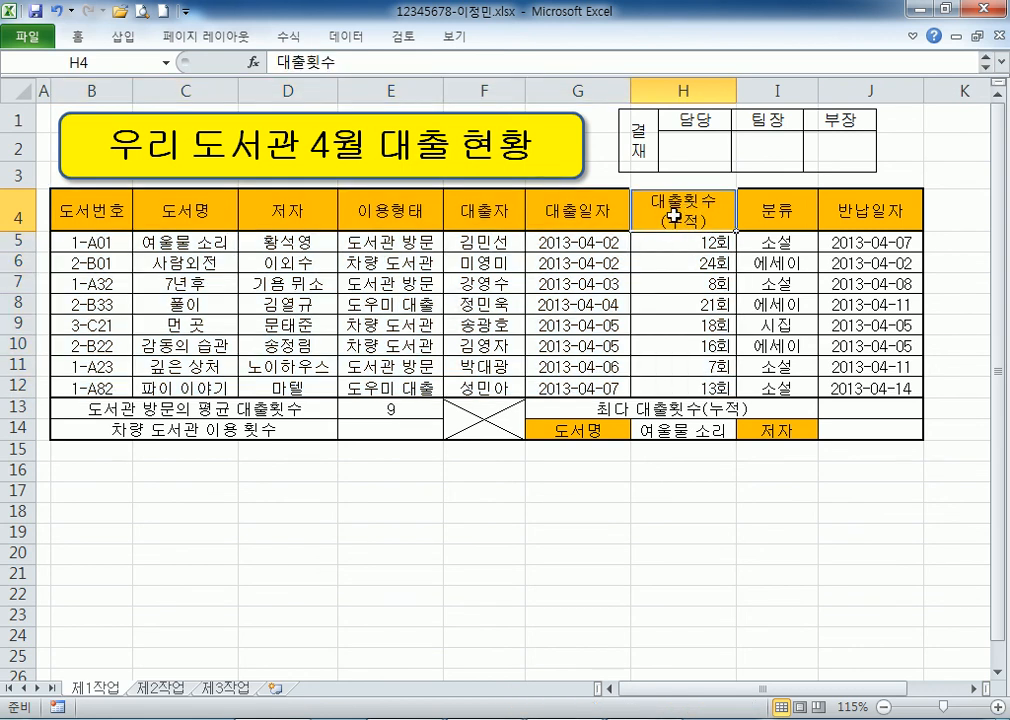
Mark H4 in the note and duplicate the =DAVERAGE(B4:H12, H4, E4:E5) line beneath it.
key(alt+Tab)
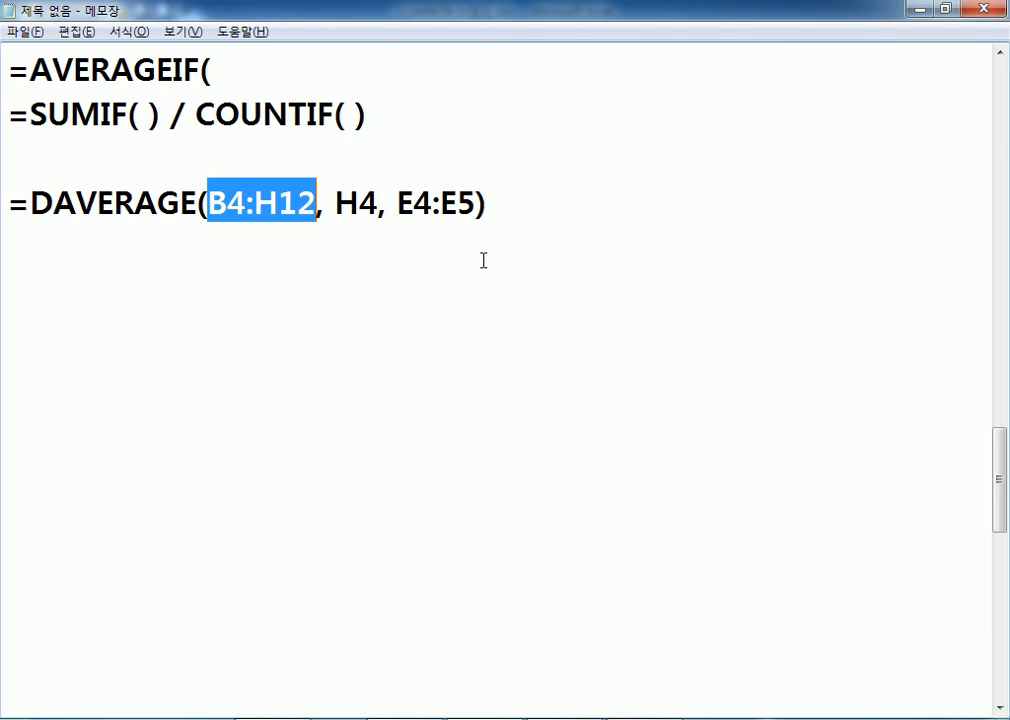
drag(379, 203, 359, 203)
key(alt+Tab)
key(alt+Tab)
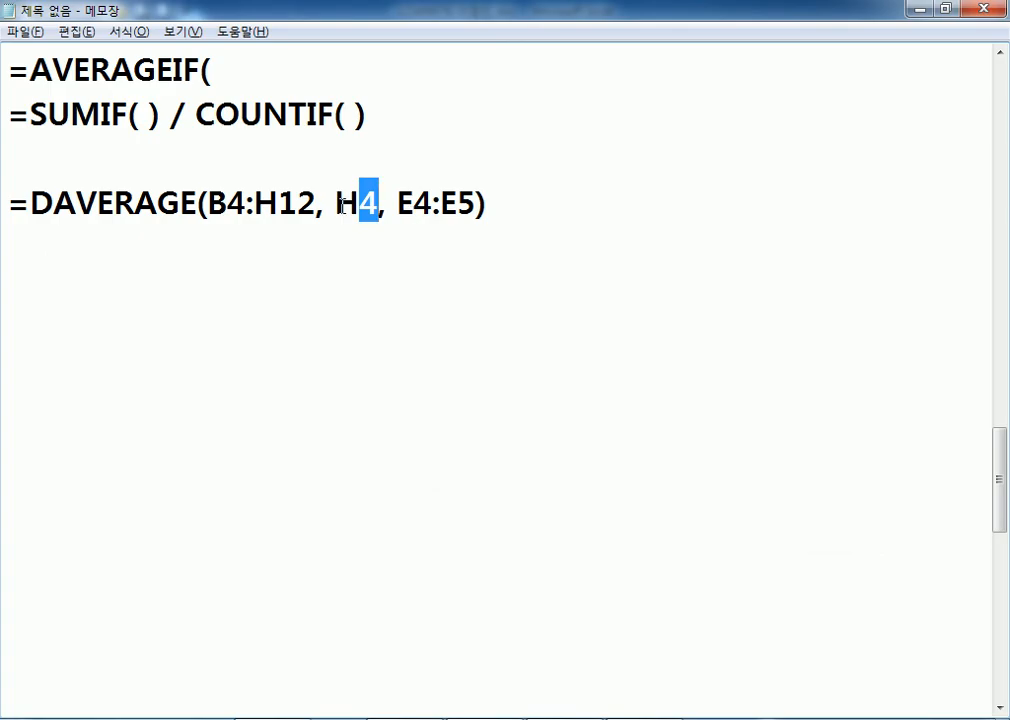
key(alt+Tab)
key(alt+Tab)
drag(336, 203, 380, 203)
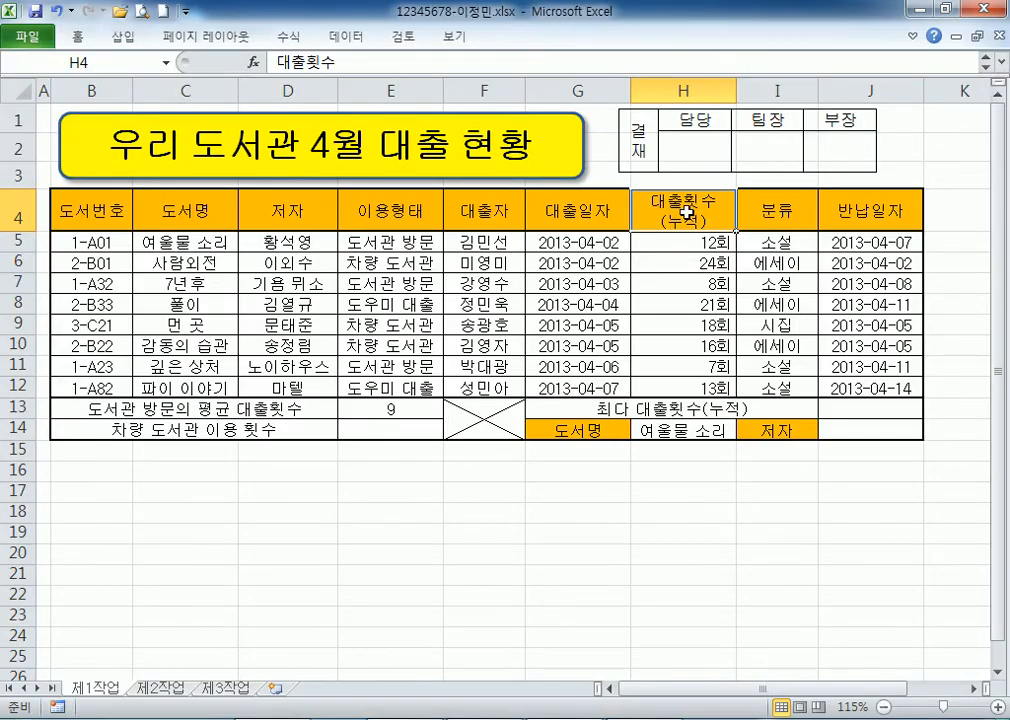
key(alt+Tab)
drag(8, 200, 7, 243)
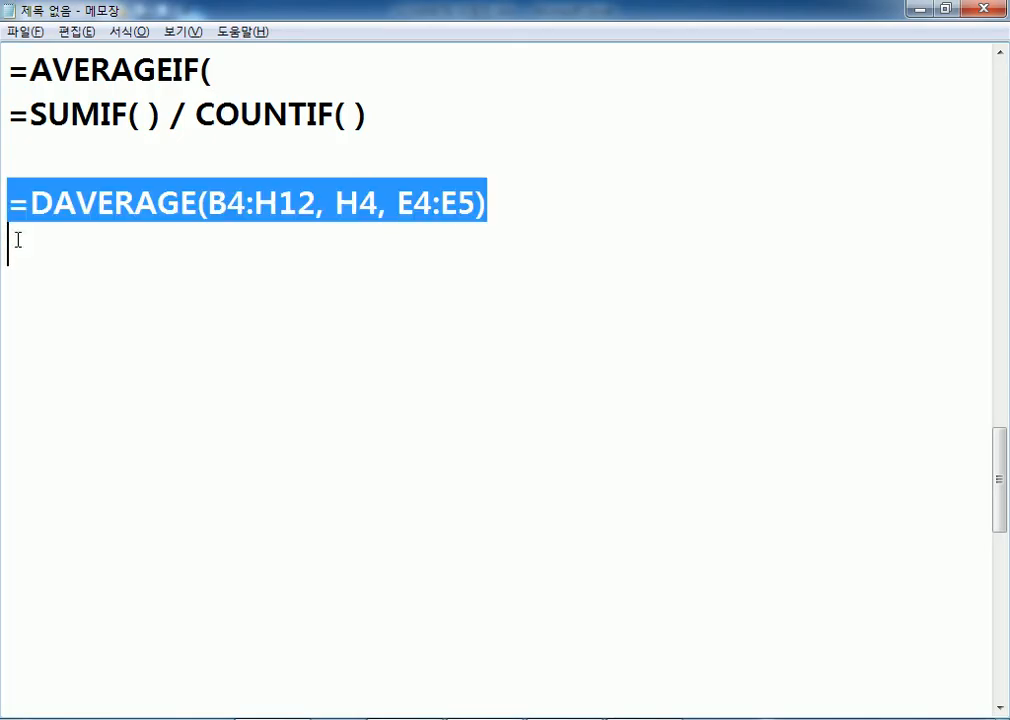
key(ctrl+c)
click(185, 264)
key(ctrl+v)
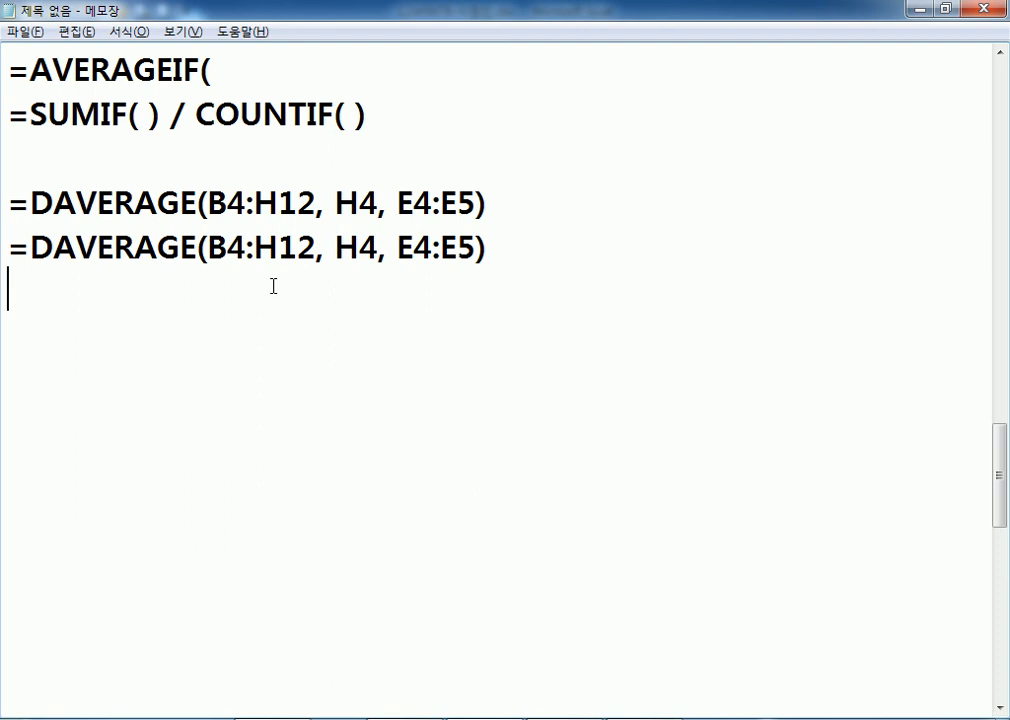
In the second DAVERAGE line, replace the field H4 with column number 7.
key(alt+Tab)
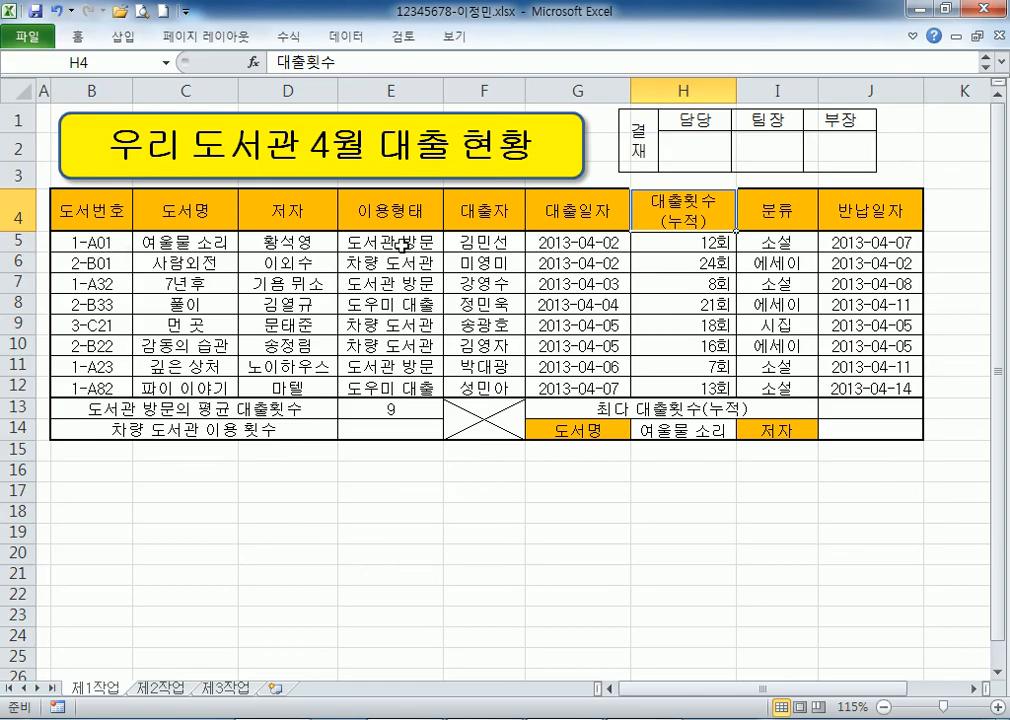
key(alt+Tab)
drag(336, 247, 373, 252)
text(7)
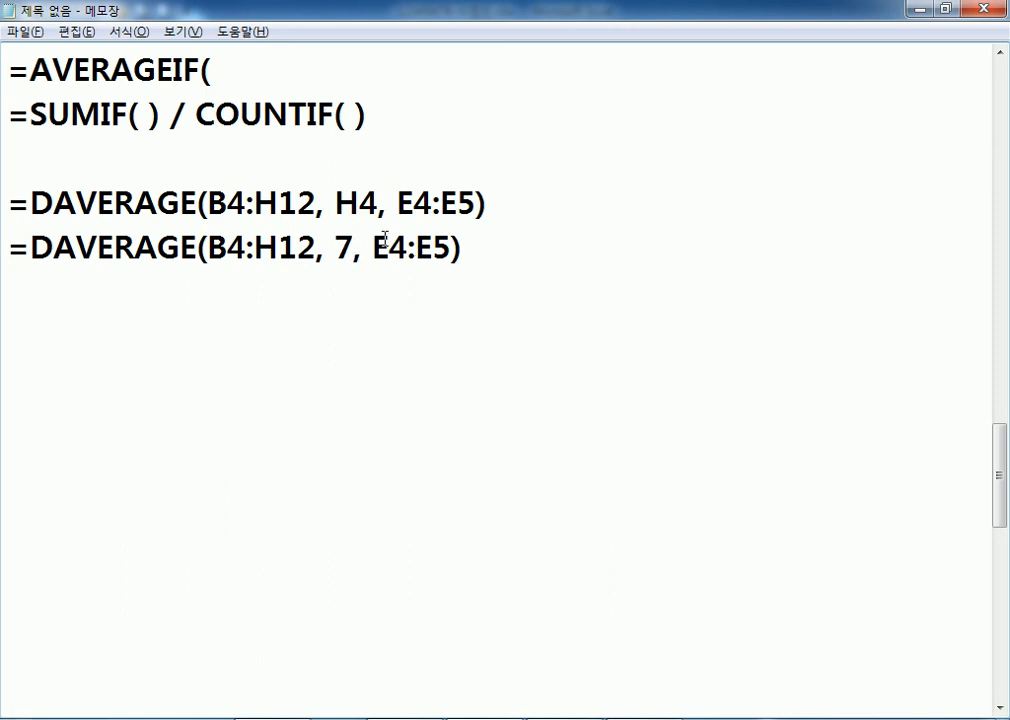
Count the table columns from B across to the seventh, 대출횟수 (H4:H12).
key(alt+Tab)
drag(90, 205, 90, 390)
drag(185, 210, 185, 388)
drag(285, 210, 268, 390)
drag(388, 207, 377, 390)
drag(480, 212, 480, 390)
drag(570, 212, 570, 395)
drag(680, 212, 673, 383)
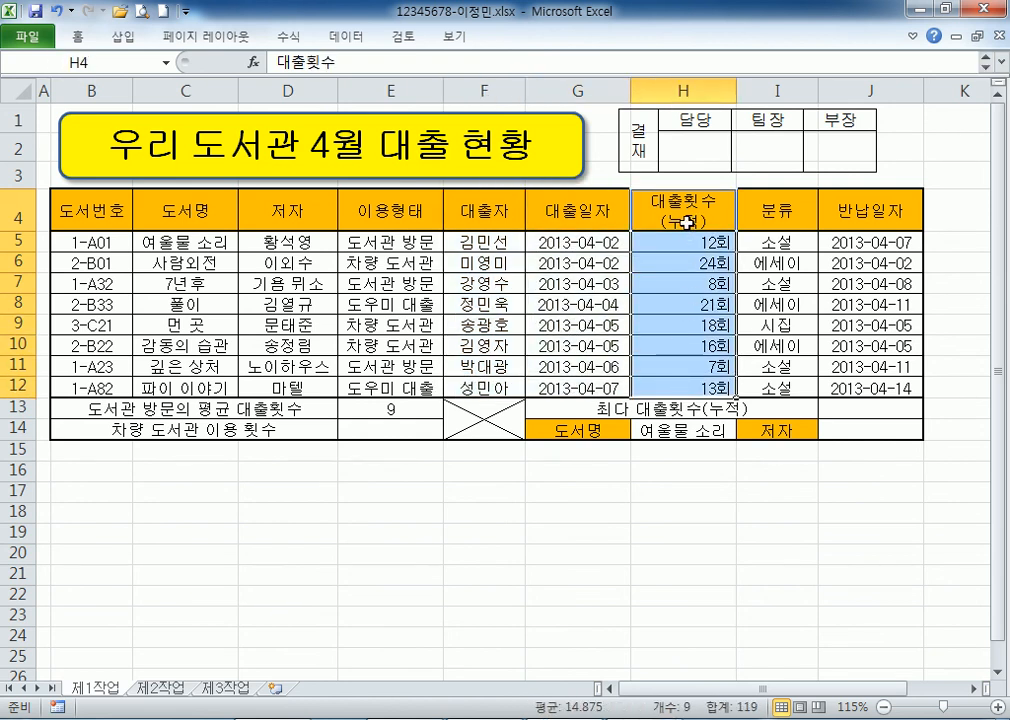
Highlight the E4:E5 criteria in the note and select header cell E4 on the sheet.
key(alt+Tab)
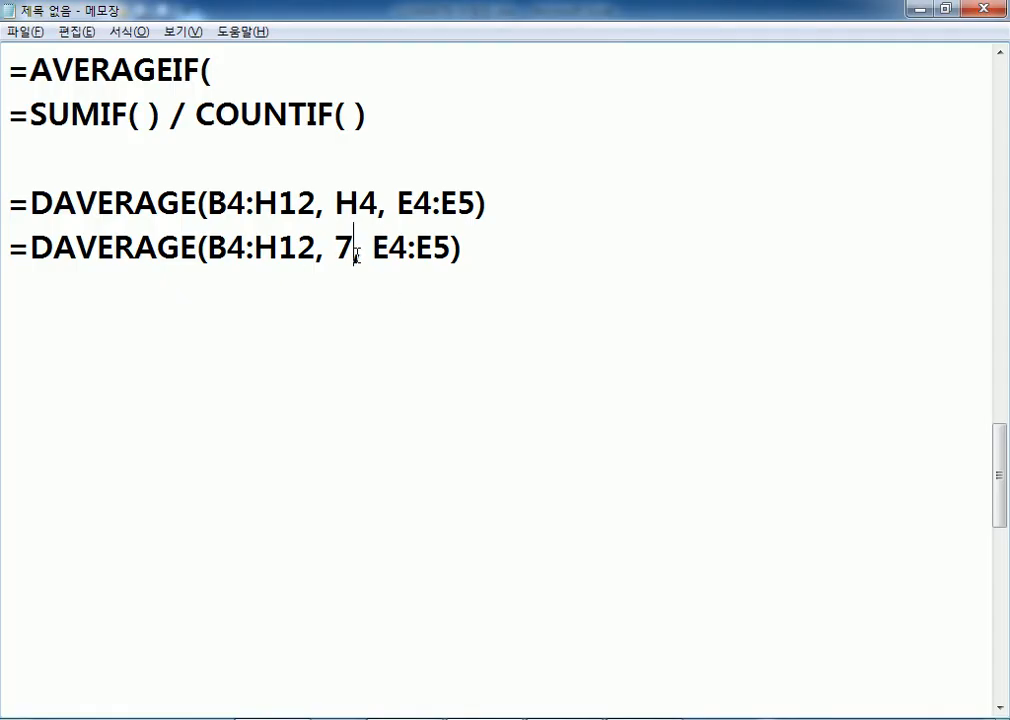
drag(397, 203, 477, 203)
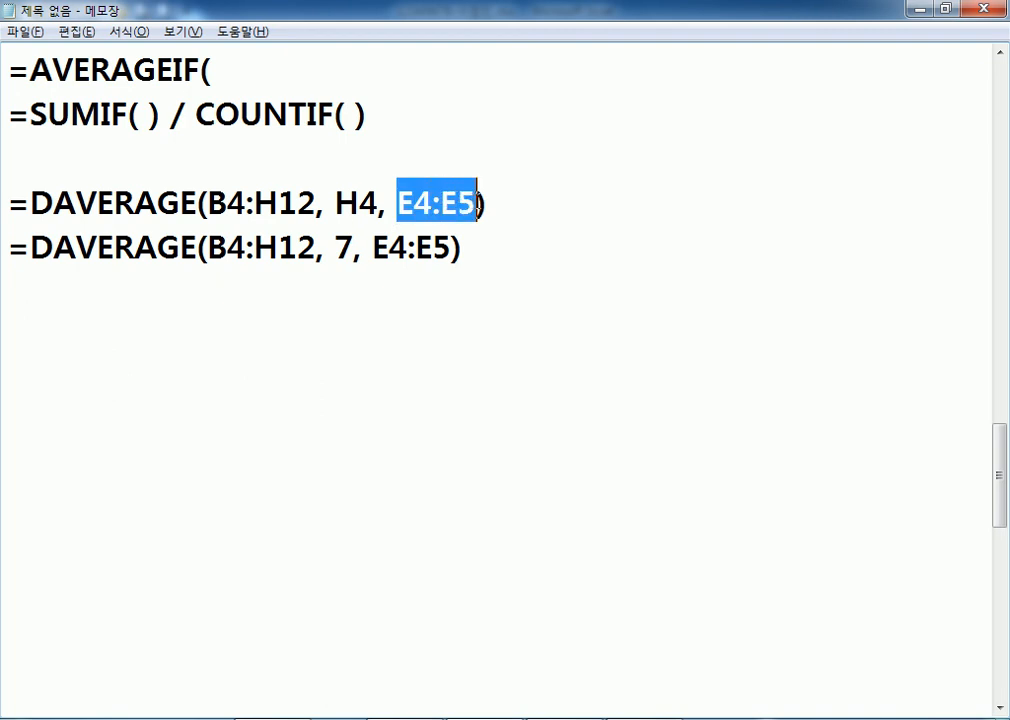
key(alt+Tab)
click(369, 209)
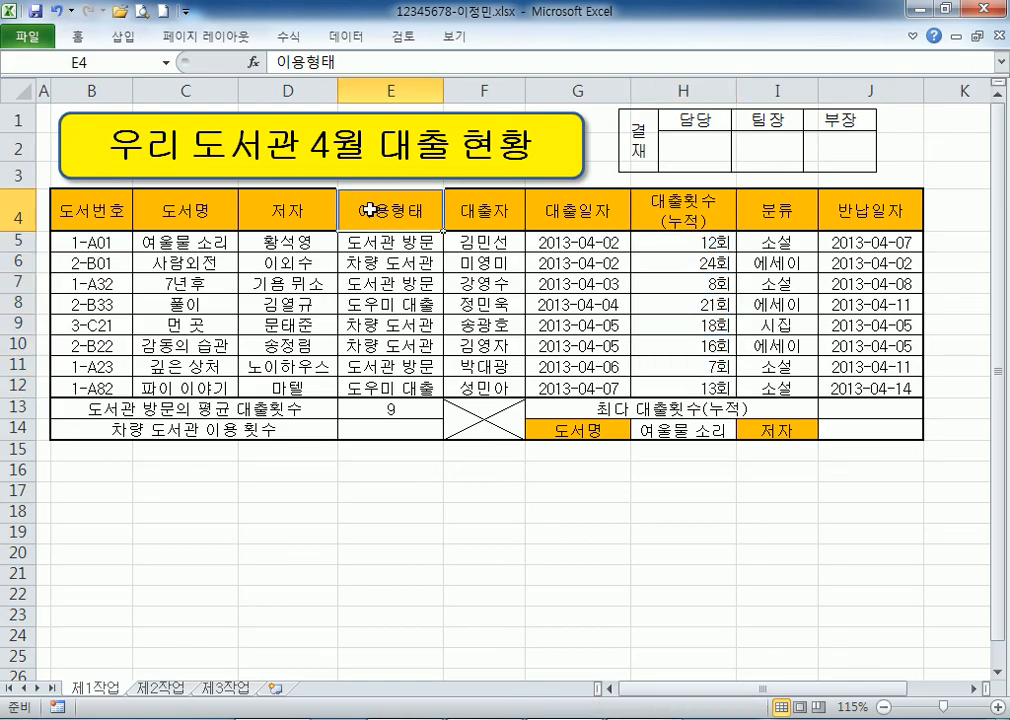
drag(369, 209, 369, 244)
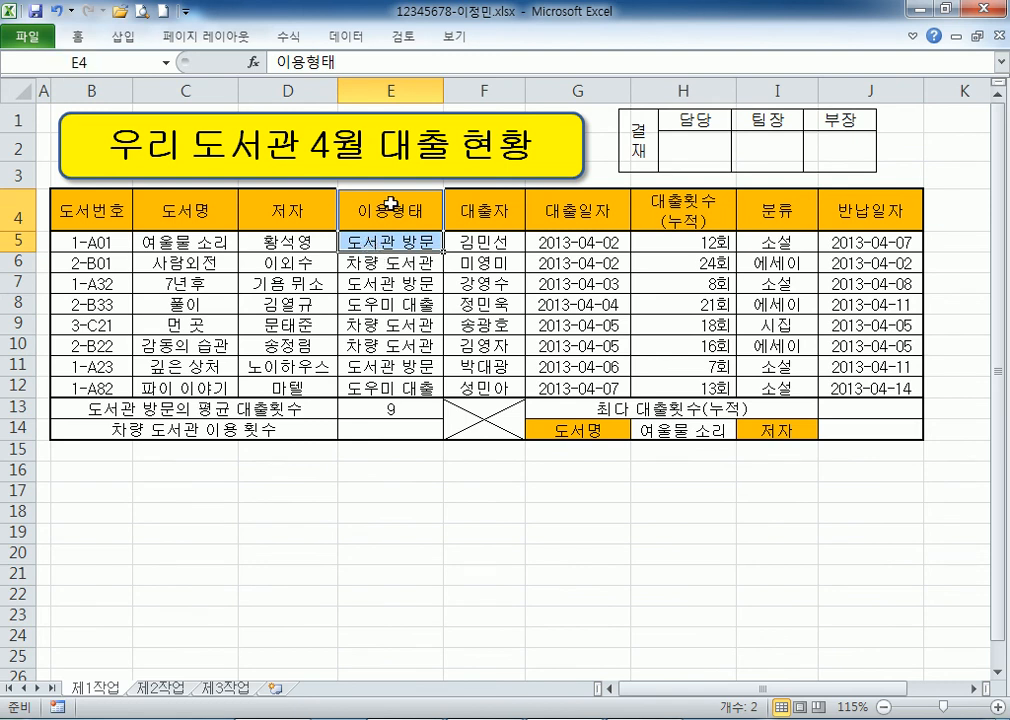
click(388, 263)
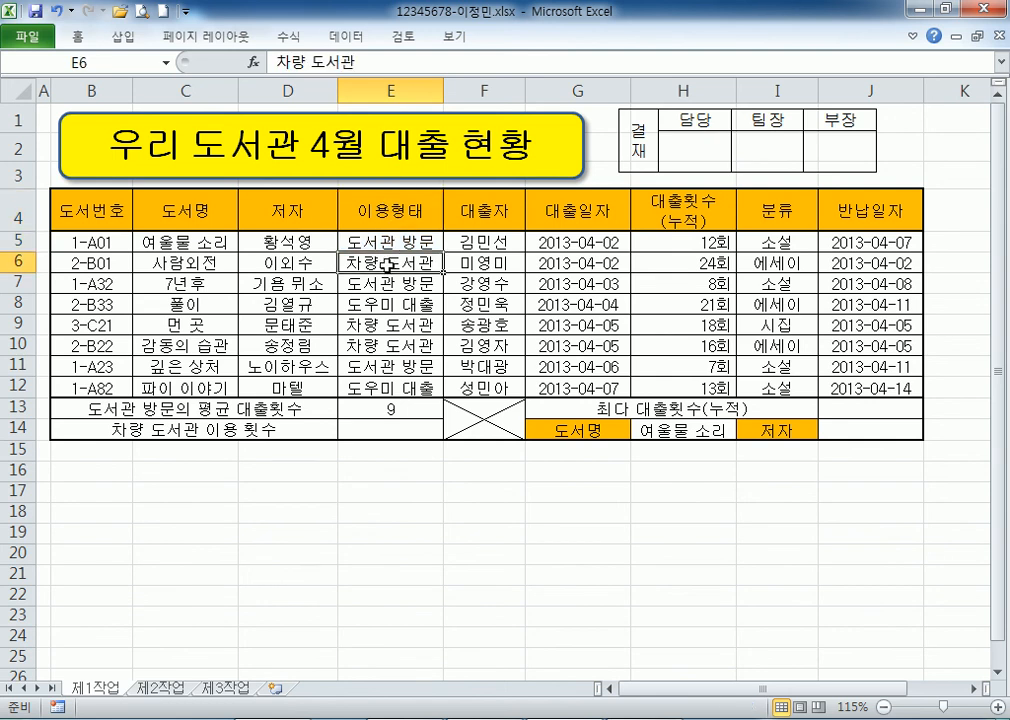
click(388, 209)
click(381, 261)
click(683, 212)
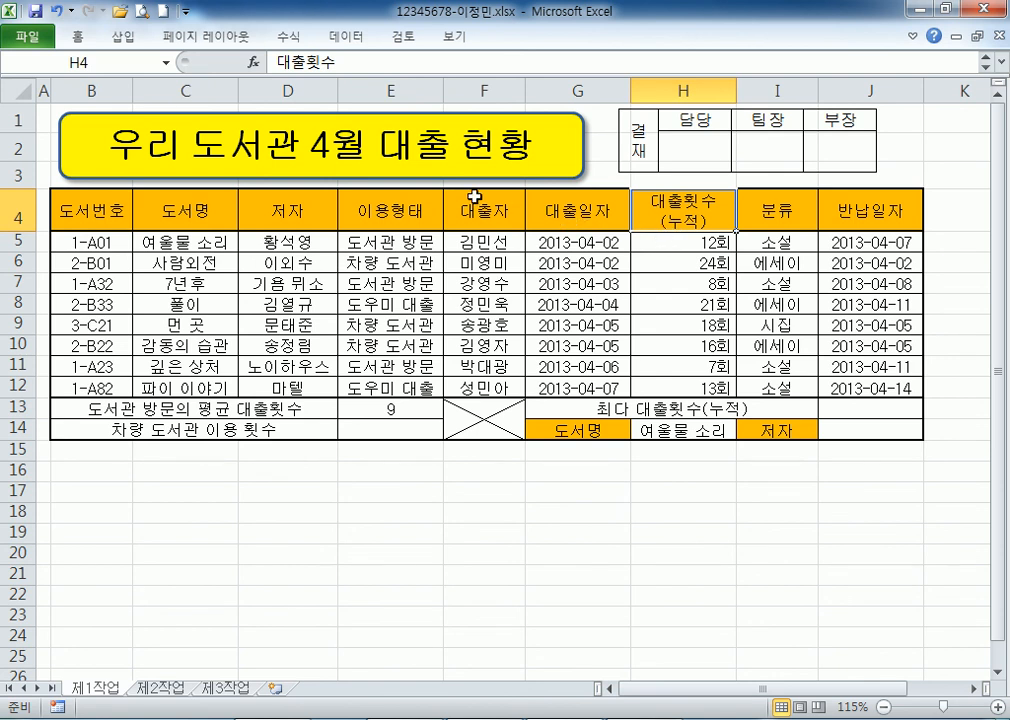
click(421, 217)
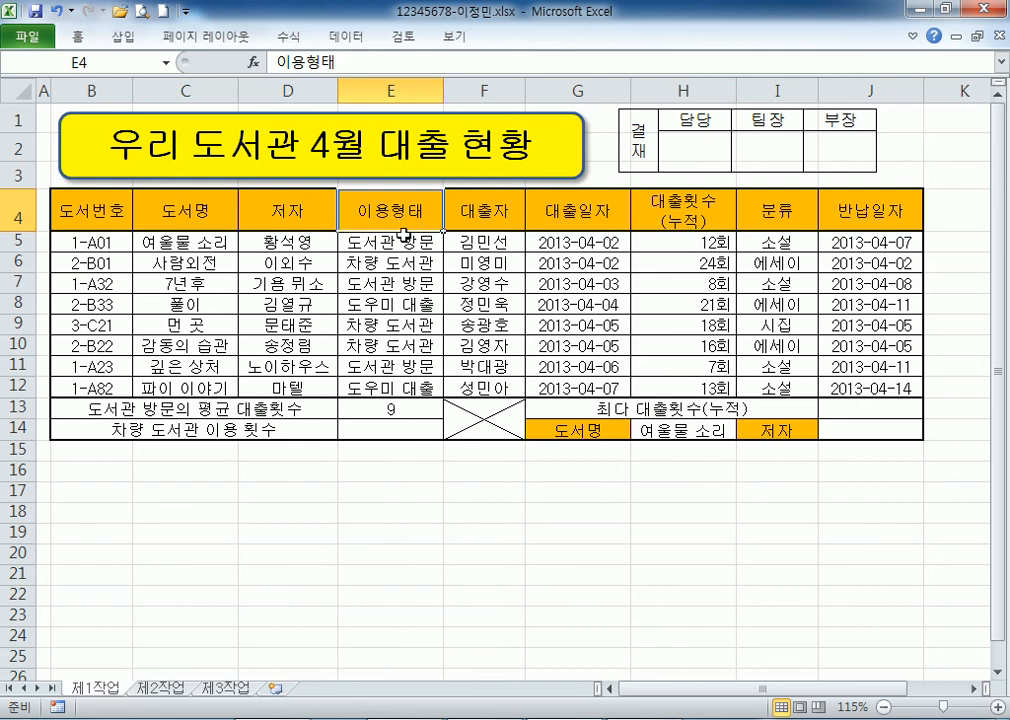
click(358, 260)
click(390, 216)
click(387, 260)
click(392, 208)
click(390, 260)
click(399, 213)
ctrl+click(390, 262)
key(ctrl+c)
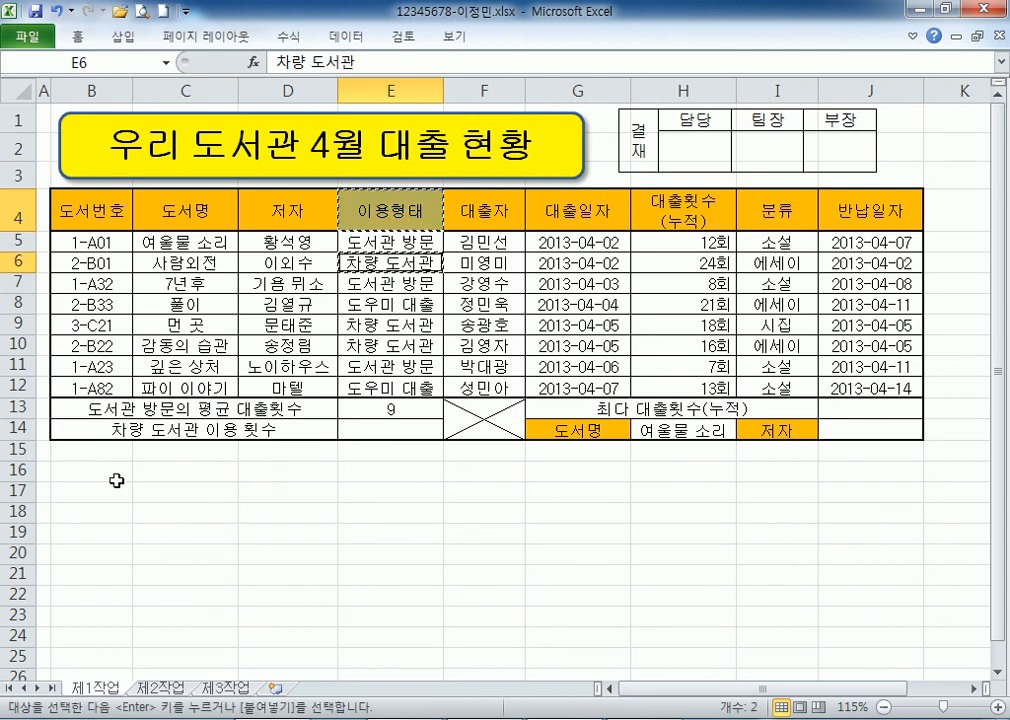
click(152, 469)
key(ctrl+v)
scroll(158, 462, down, 1)
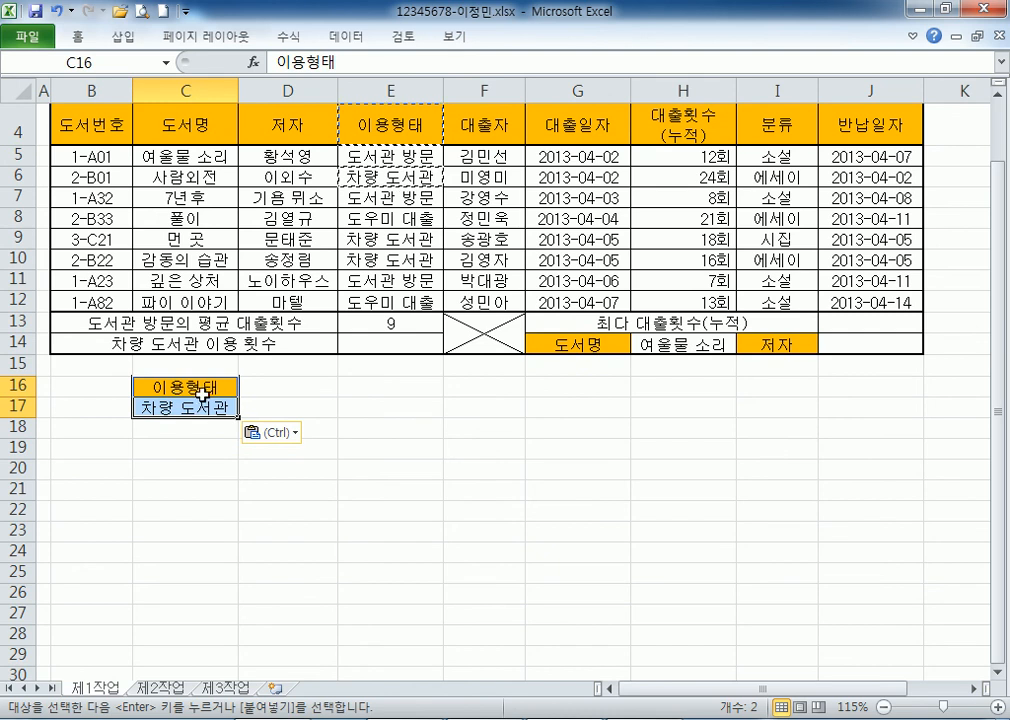
click(303, 410)
drag(204, 386, 181, 408)
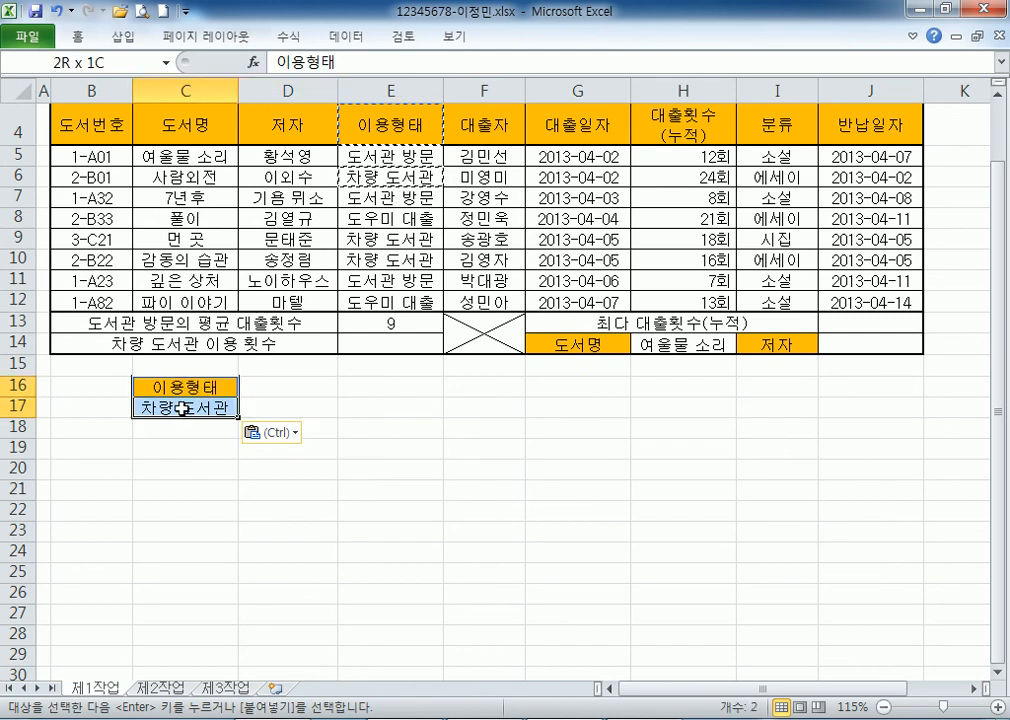
key(Delete)
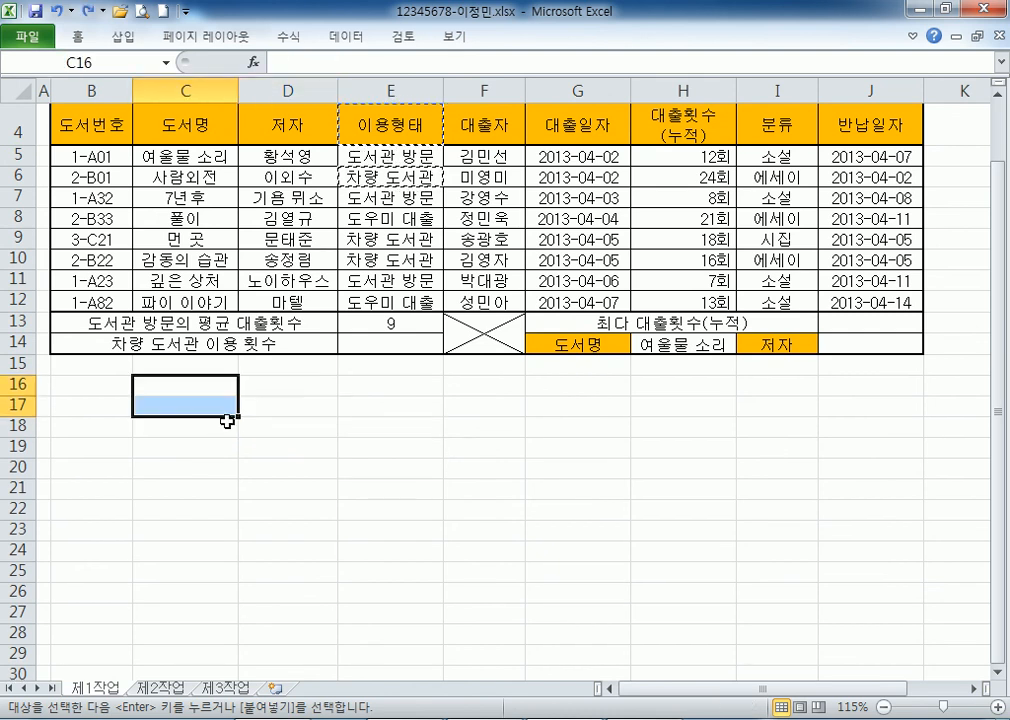
key(Escape)
click(295, 393)
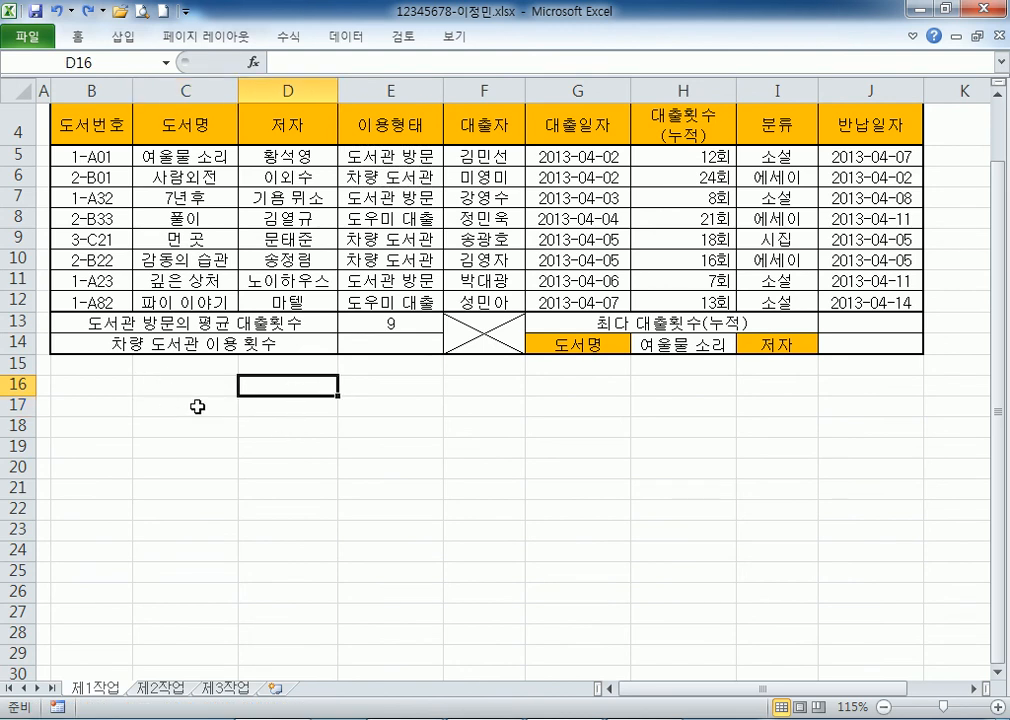
scroll(197, 406, up, 1)
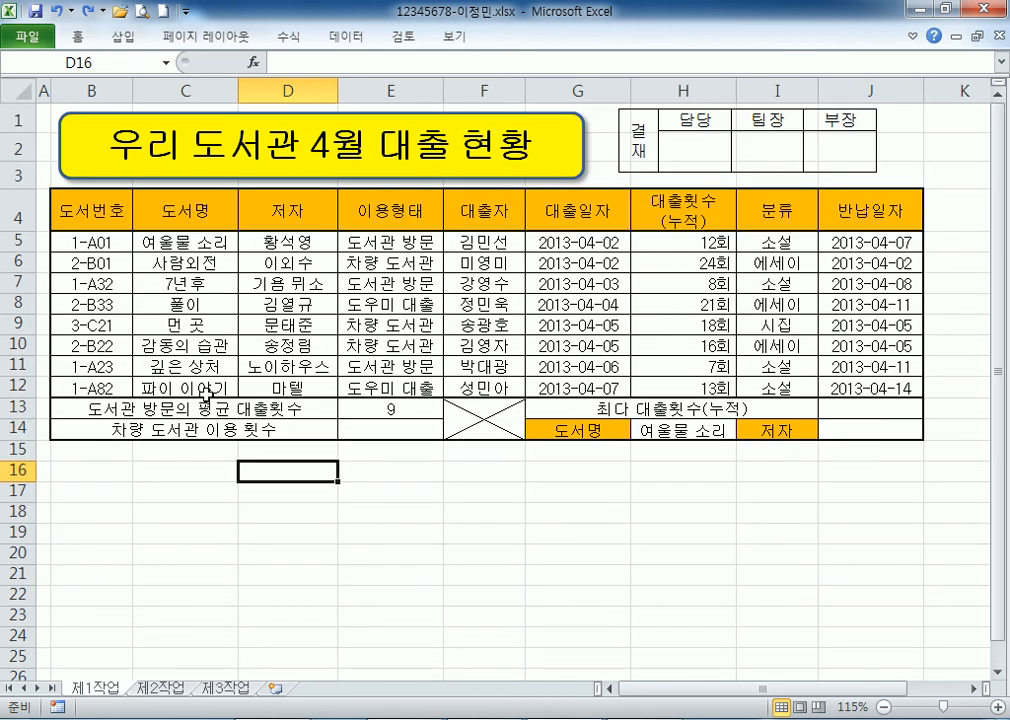
click(399, 214)
drag(399, 214, 385, 240)
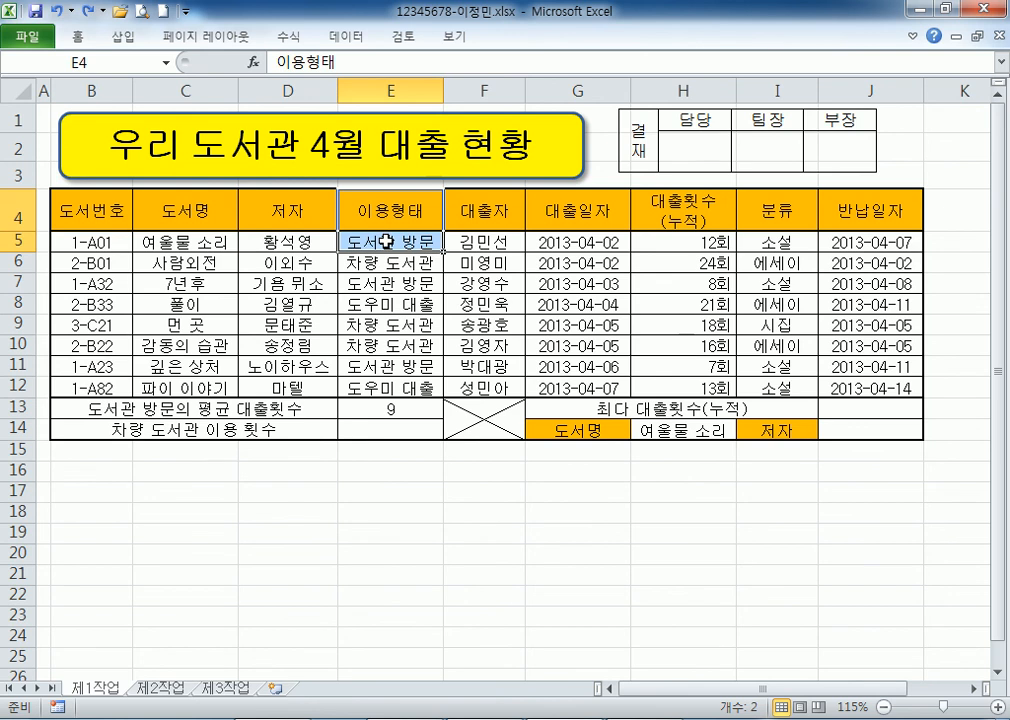
click(391, 213)
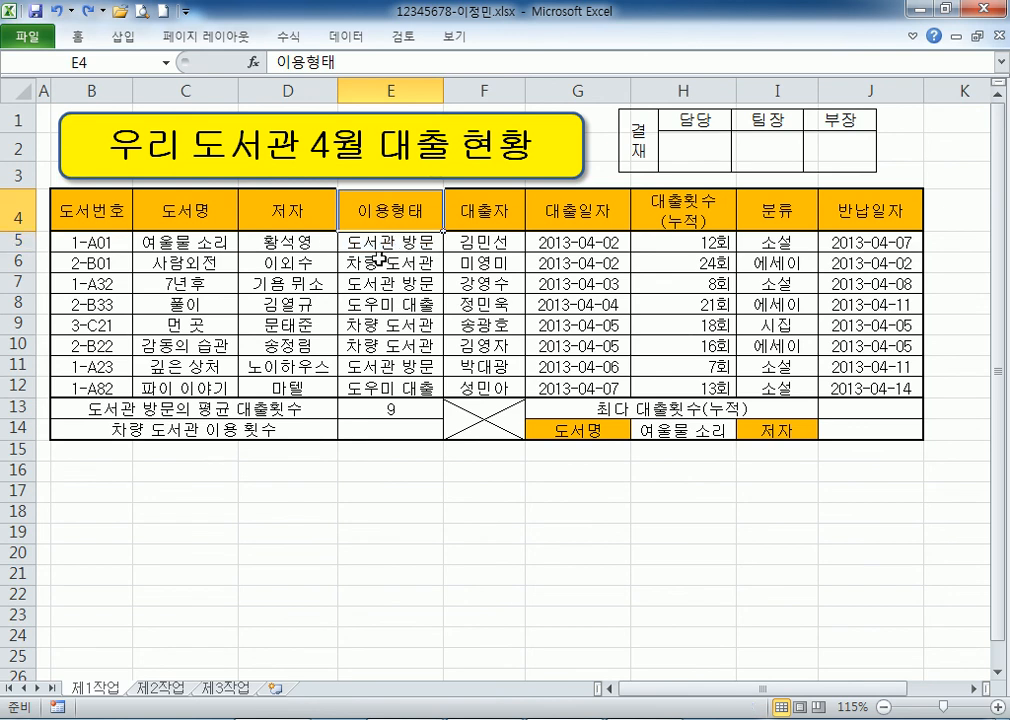
click(372, 306)
click(395, 214)
click(370, 308)
click(374, 210)
click(372, 305)
click(386, 210)
key(alt+Tab)
scroll(288, 234, up, 3)
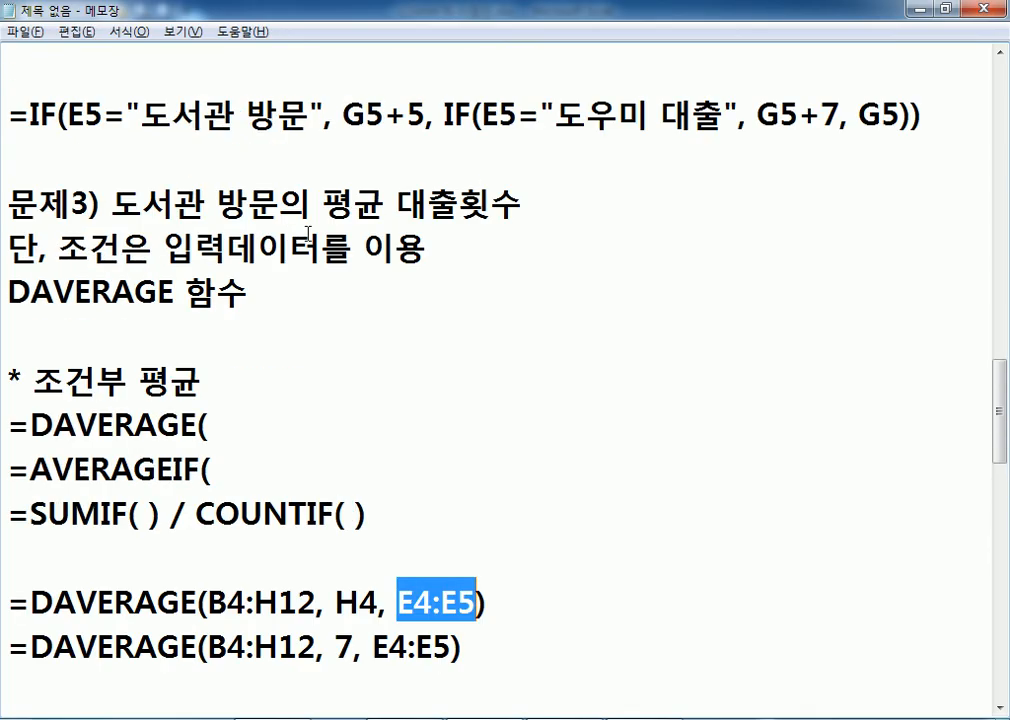
drag(152, 256, 299, 253)
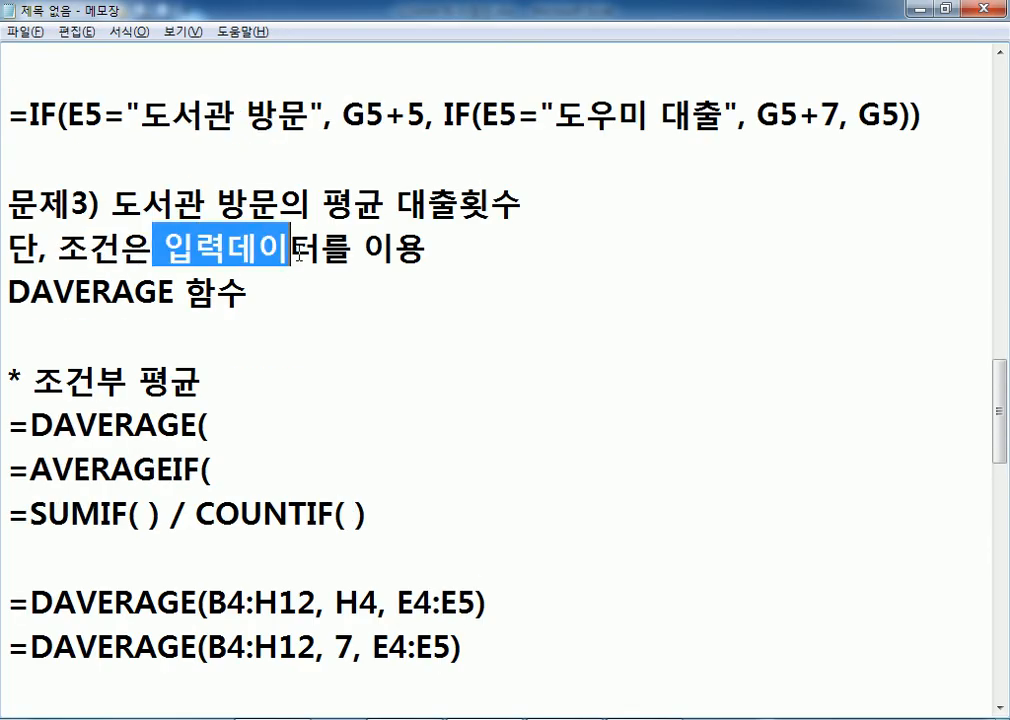
scroll(236, 268, down, 3)
key(alt+Tab)
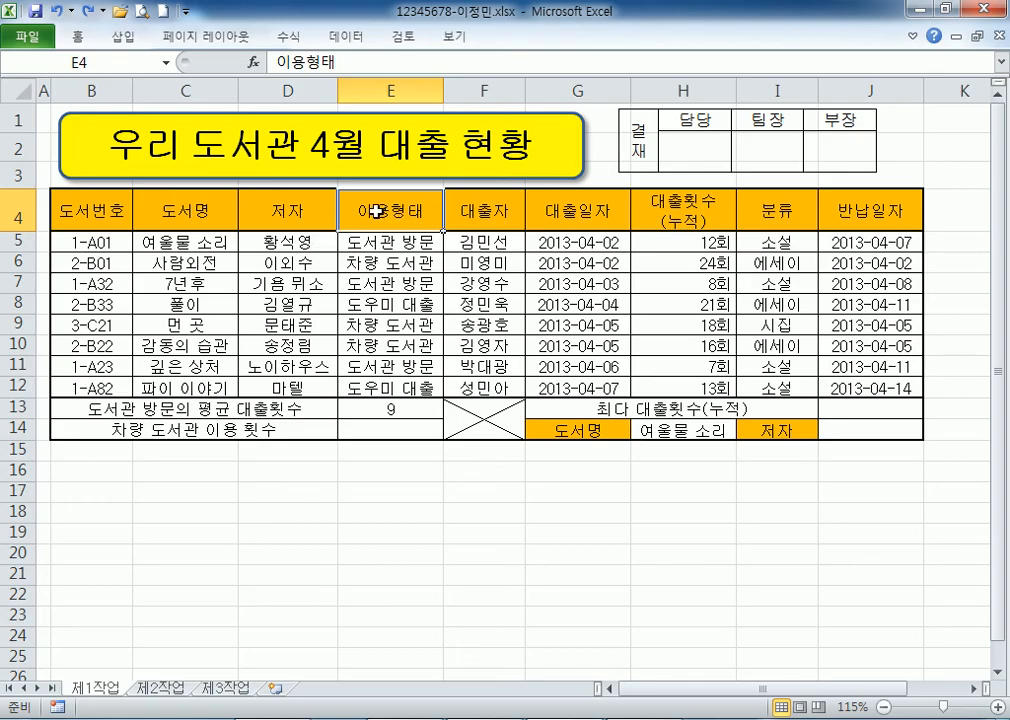
mouse_move(372, 221)
mouse_down()
mouse_move(372, 256)
mouse_move(377, 240)
mouse_up()
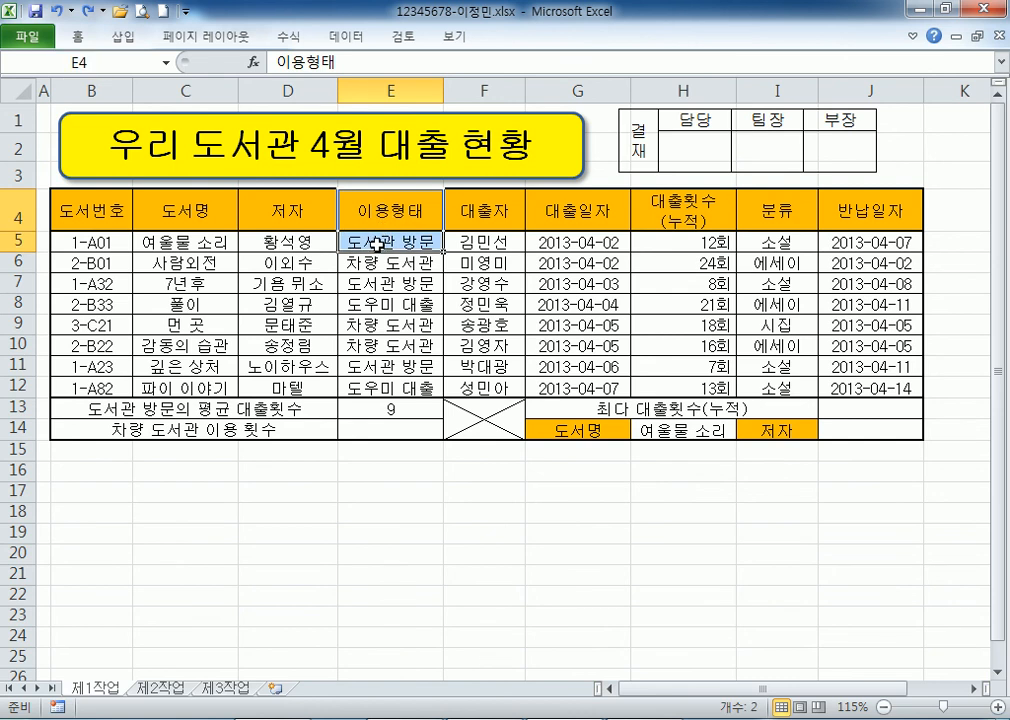
Clear E13 and re-enter =DAVERAGE(B4:H12,H4,E4:E5), which returns 9.
click(345, 407)
key(Delete)
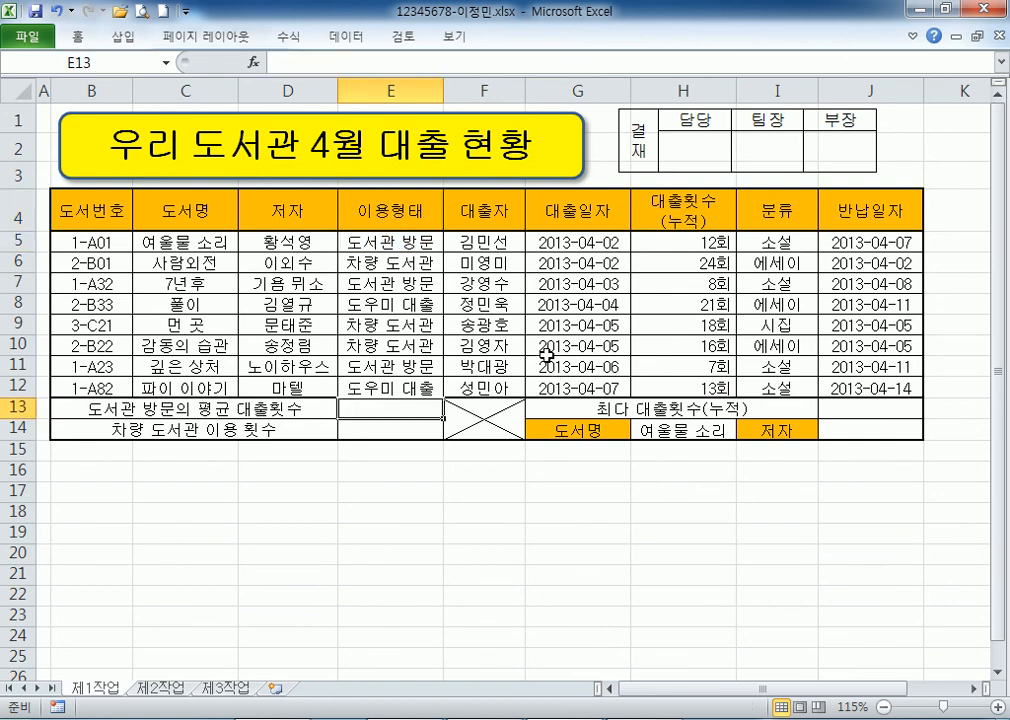
text(=DAVE)
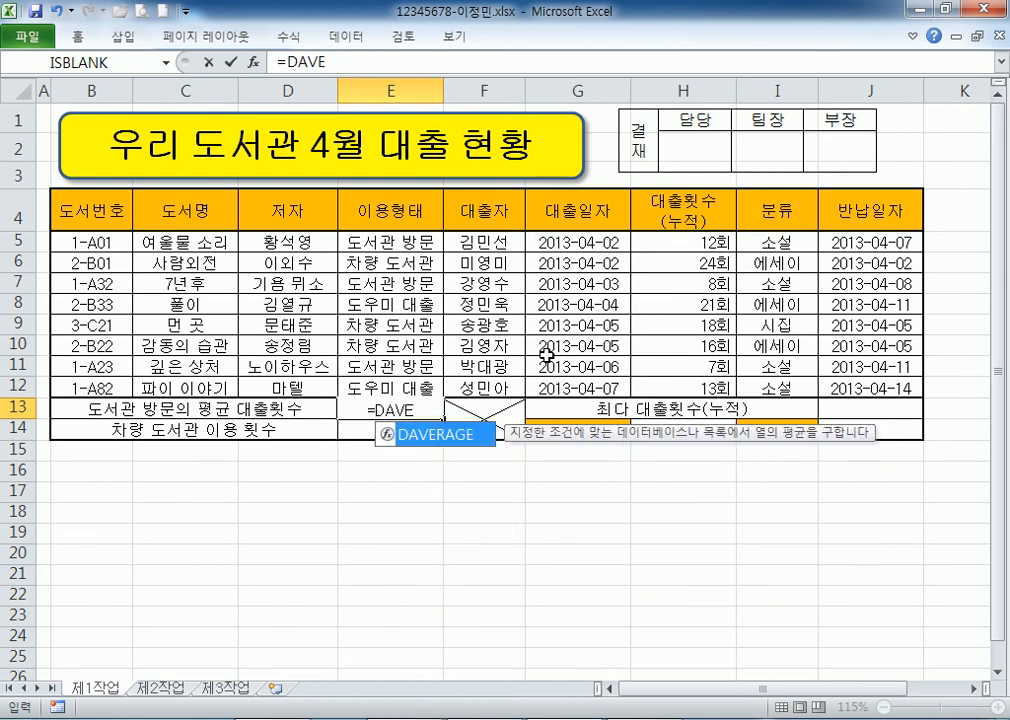
key(Tab)
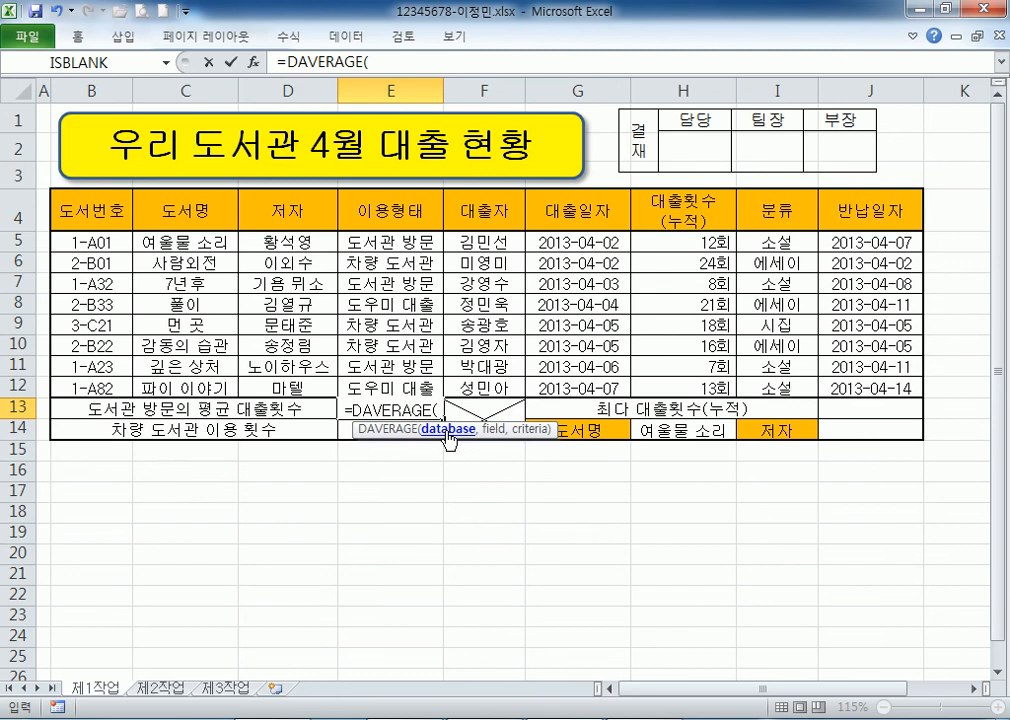
drag(76, 211, 660, 386)
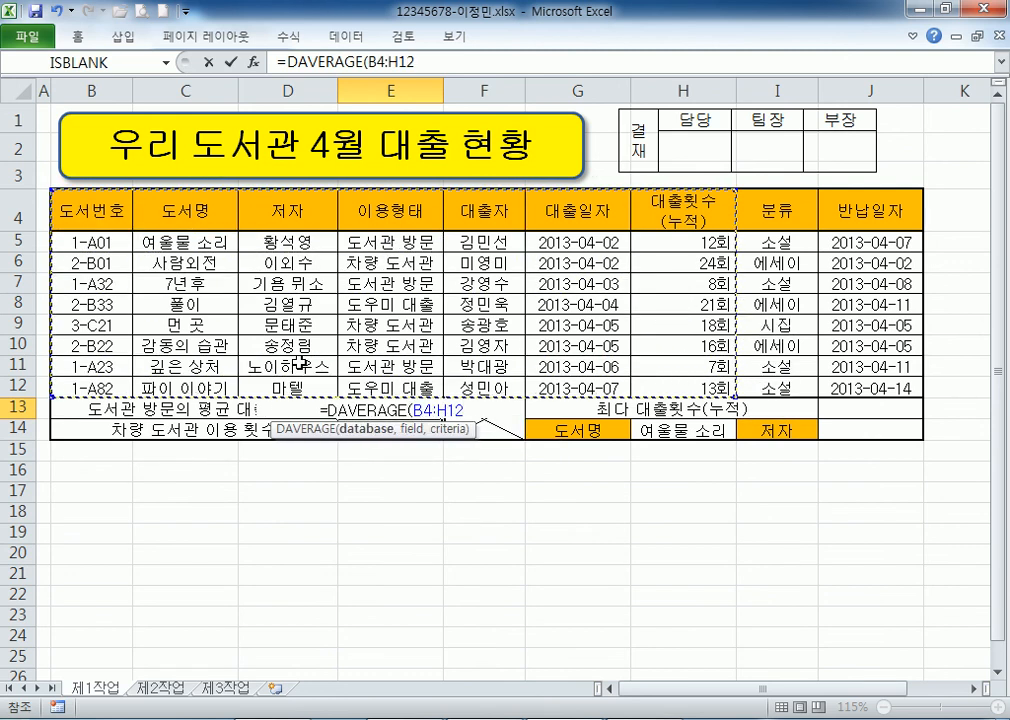
text(,)
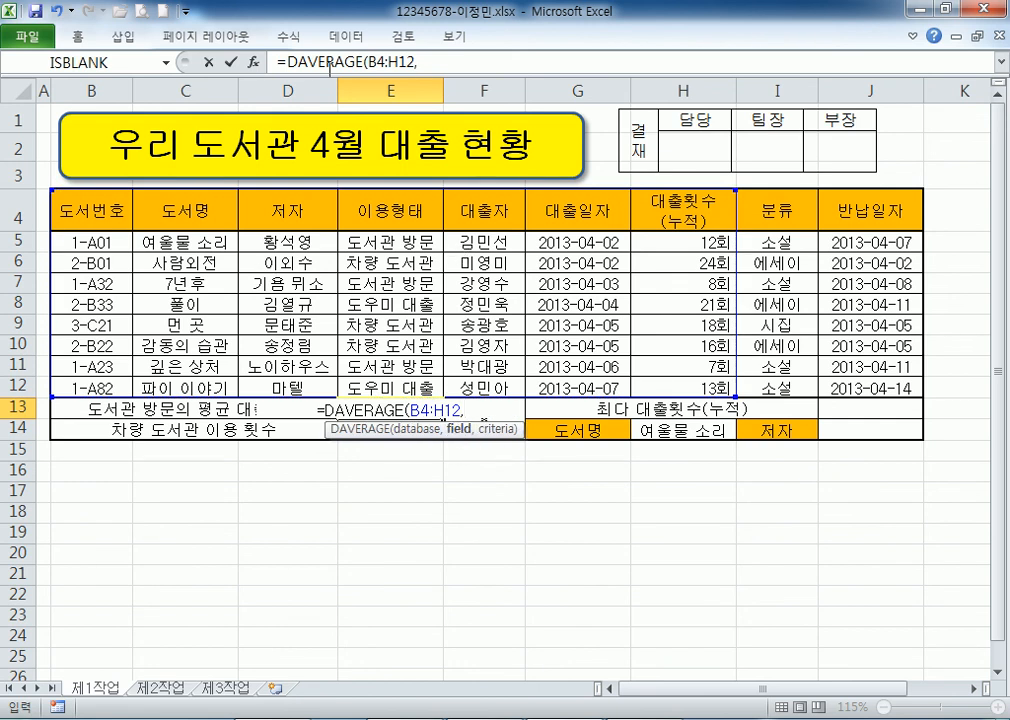
click(648, 218)
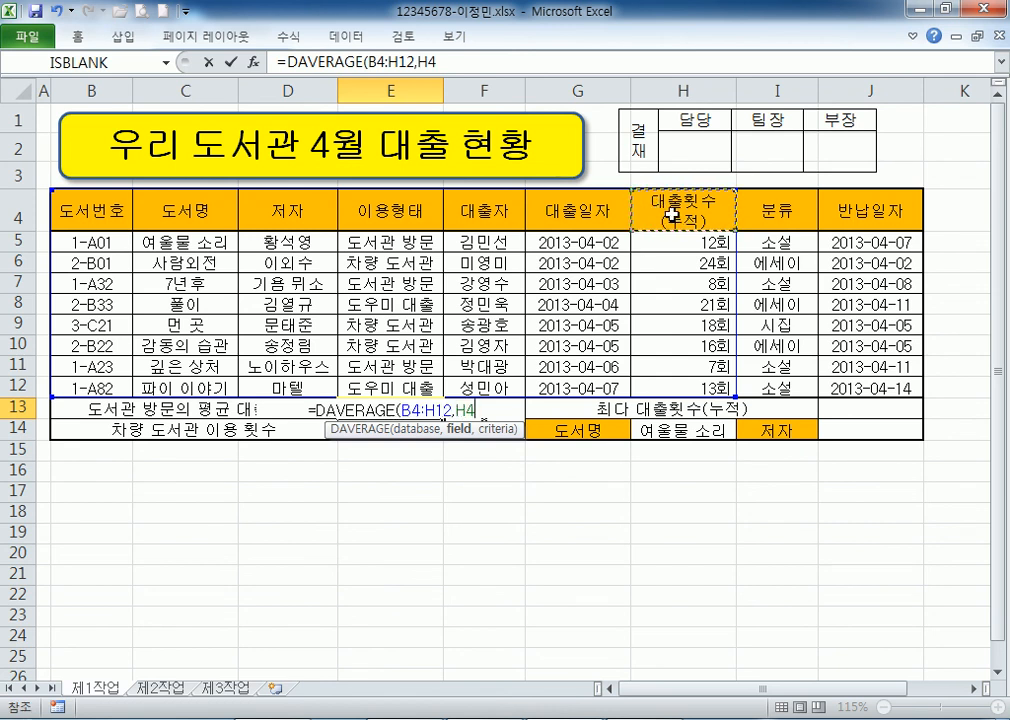
text(,)
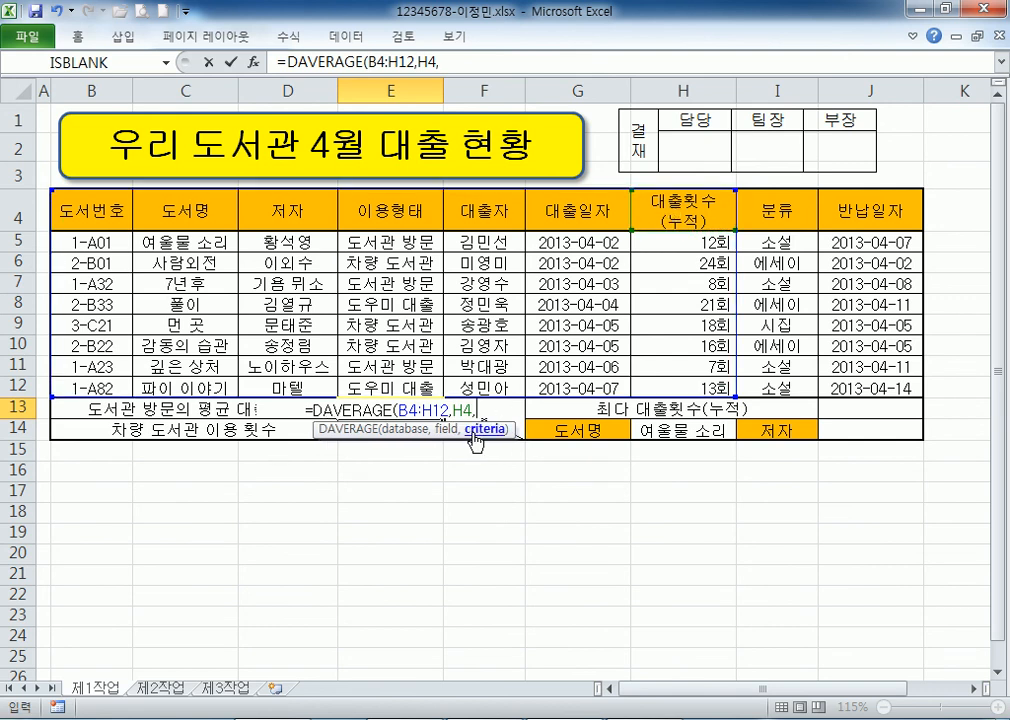
click(379, 207)
drag(379, 207, 672, 247)
key(Return)
Highlight the 도서관 방문 rows 5, 7 and 11 to confirm the average.
drag(345, 283, 712, 285)
drag(385, 366, 642, 363)
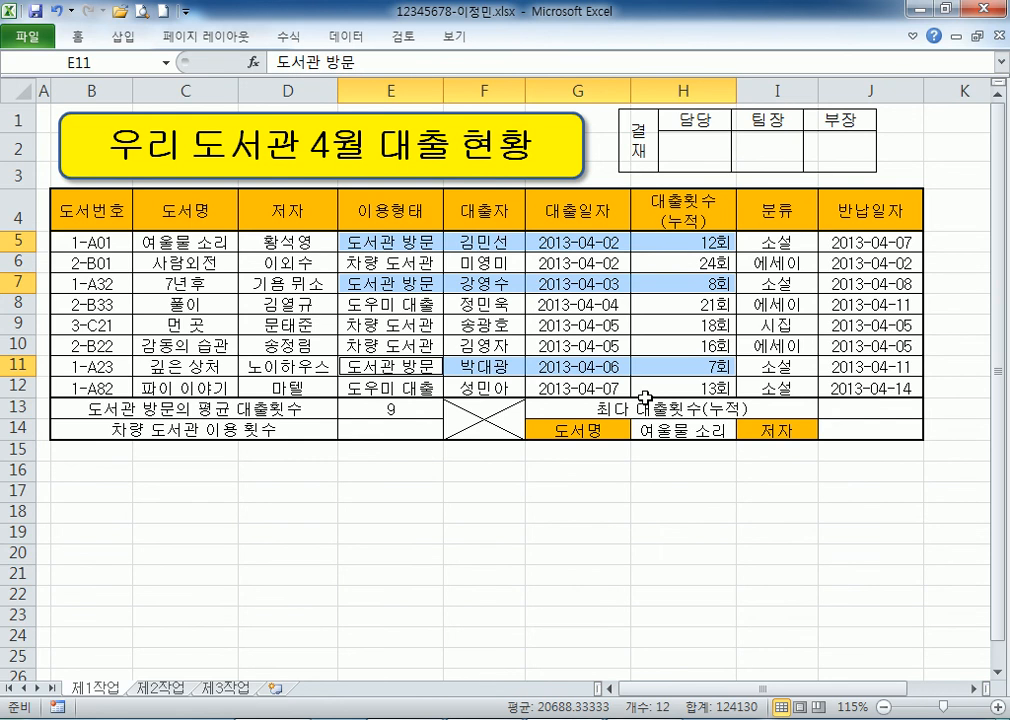
key(alt+Tab)
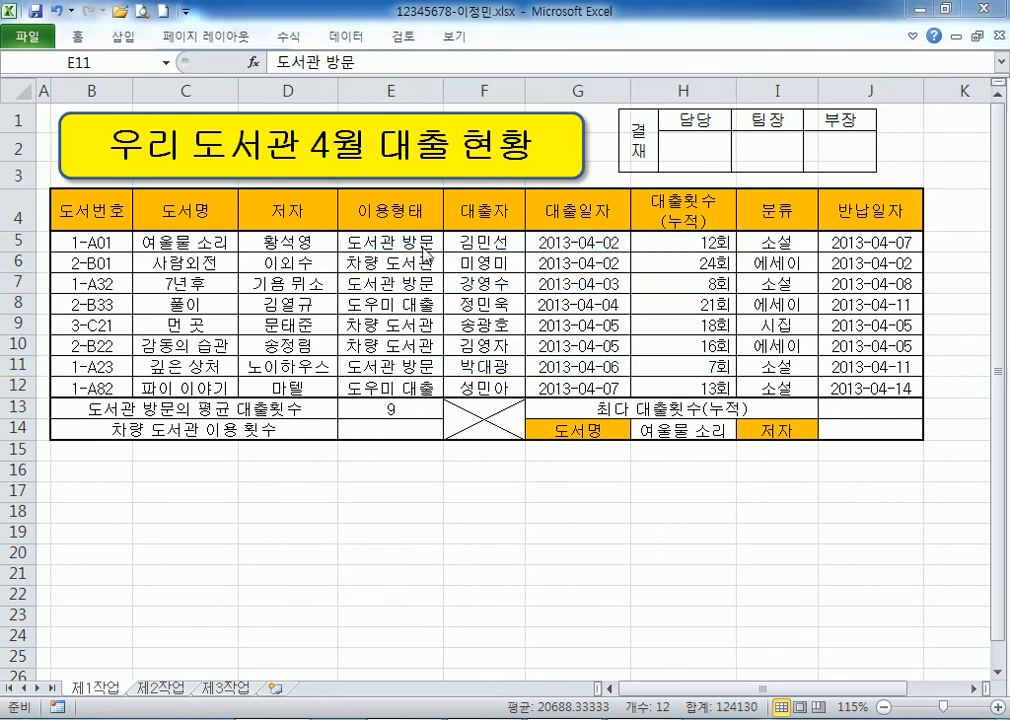
key(alt+Tab)
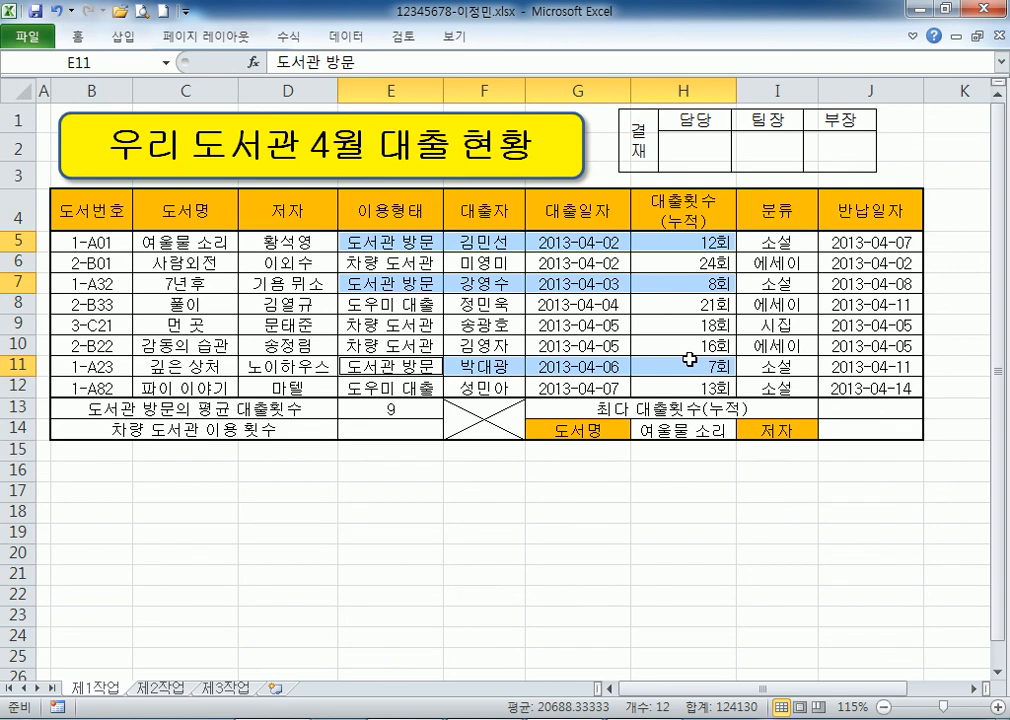
Review the E13 average formula and the loan-count header H4 against the notes.
click(403, 409)
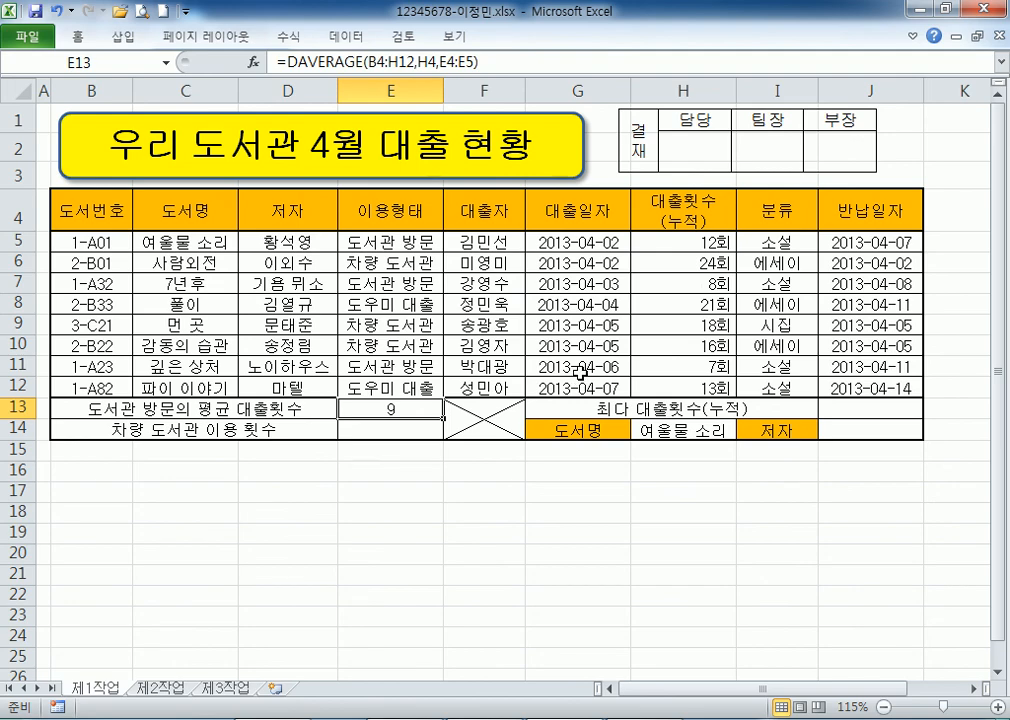
key(alt+Tab)
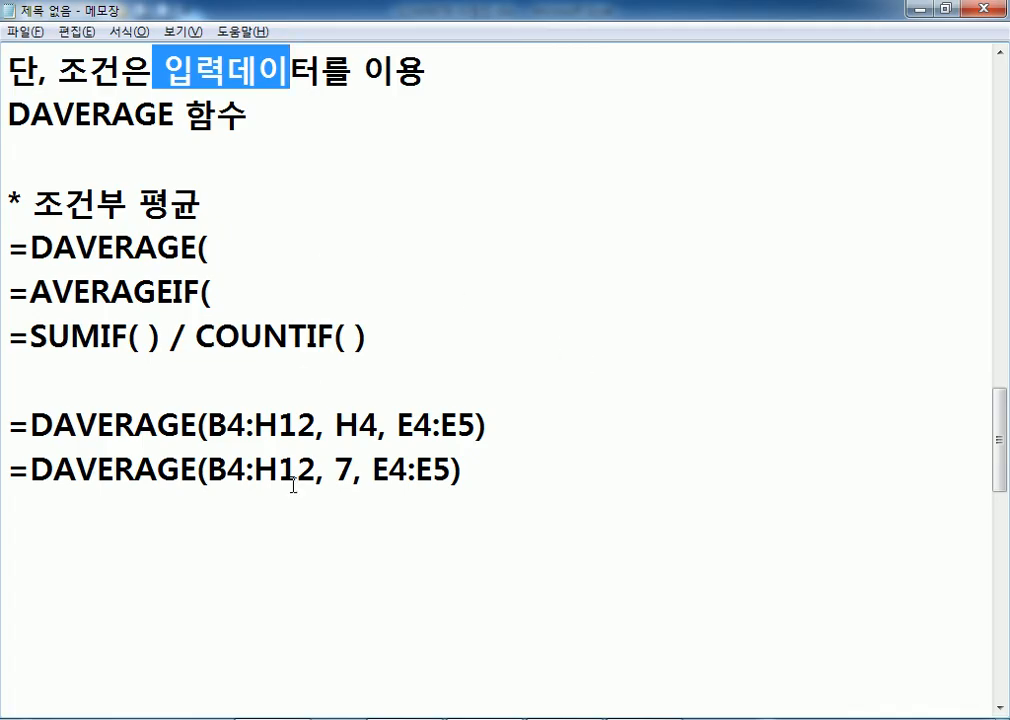
click(475, 492)
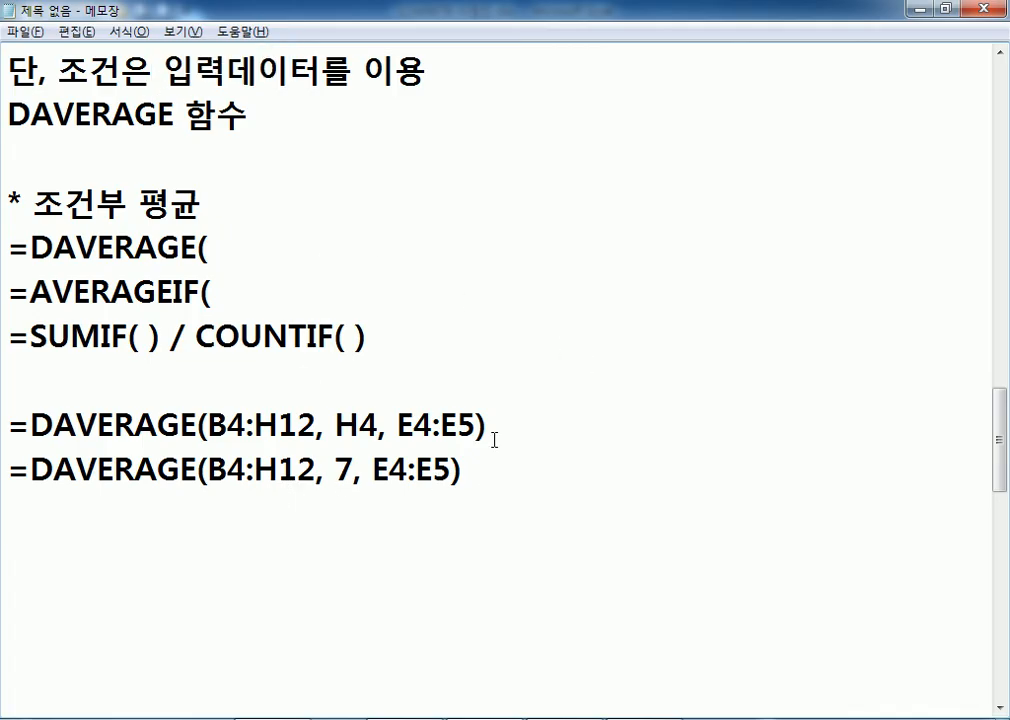
key(alt+Tab)
click(684, 213)
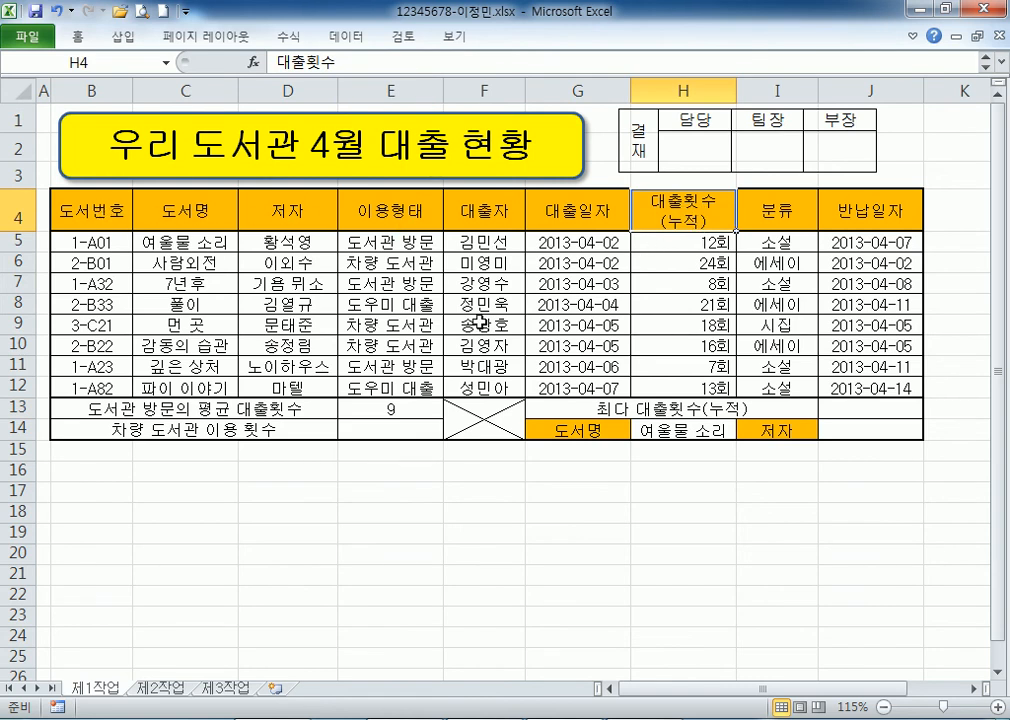
key(alt+Tab)
Point out column number 7 in the noted formula, then select E14 for the vehicle-library count.
double_click(341, 468)
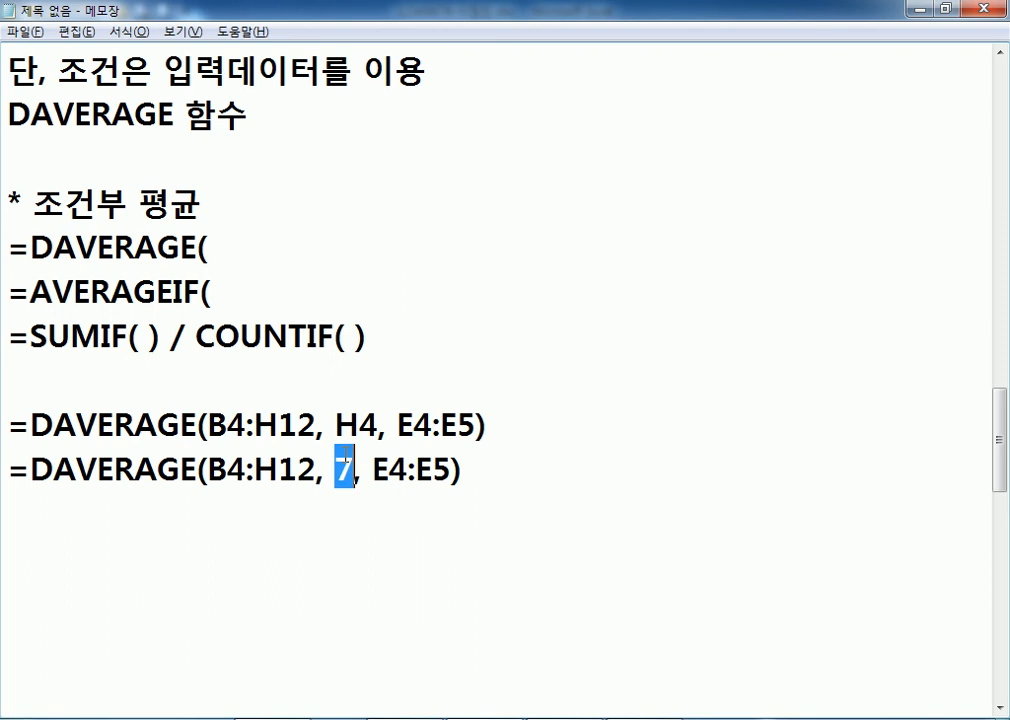
click(379, 534)
scroll(412, 514, down, 2)
click(223, 287)
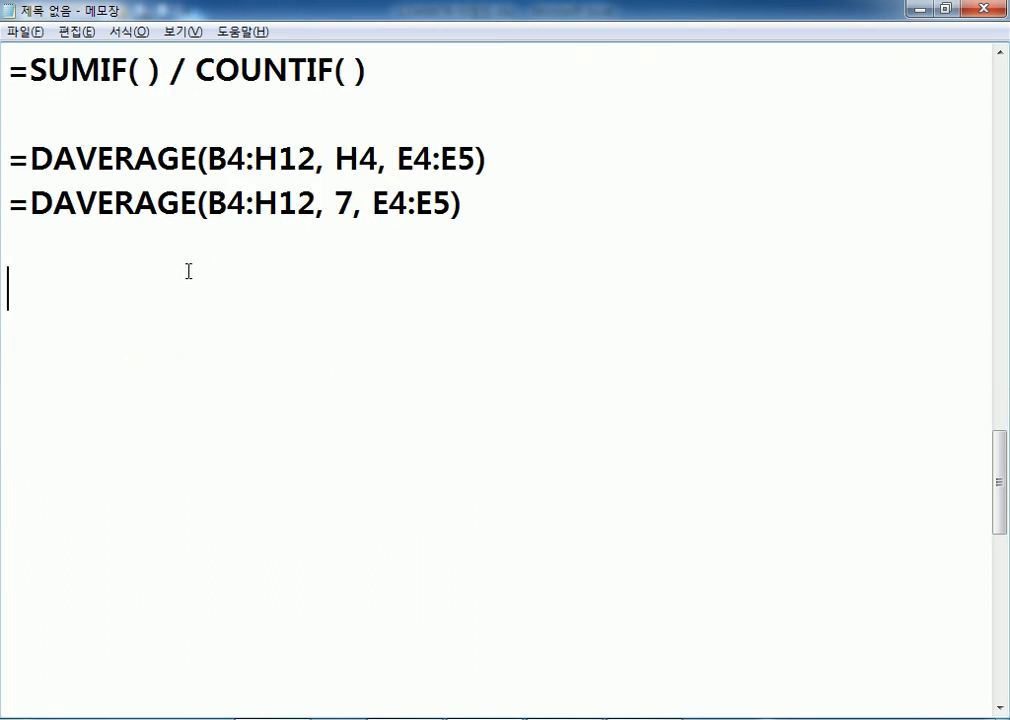
key(alt+Tab)
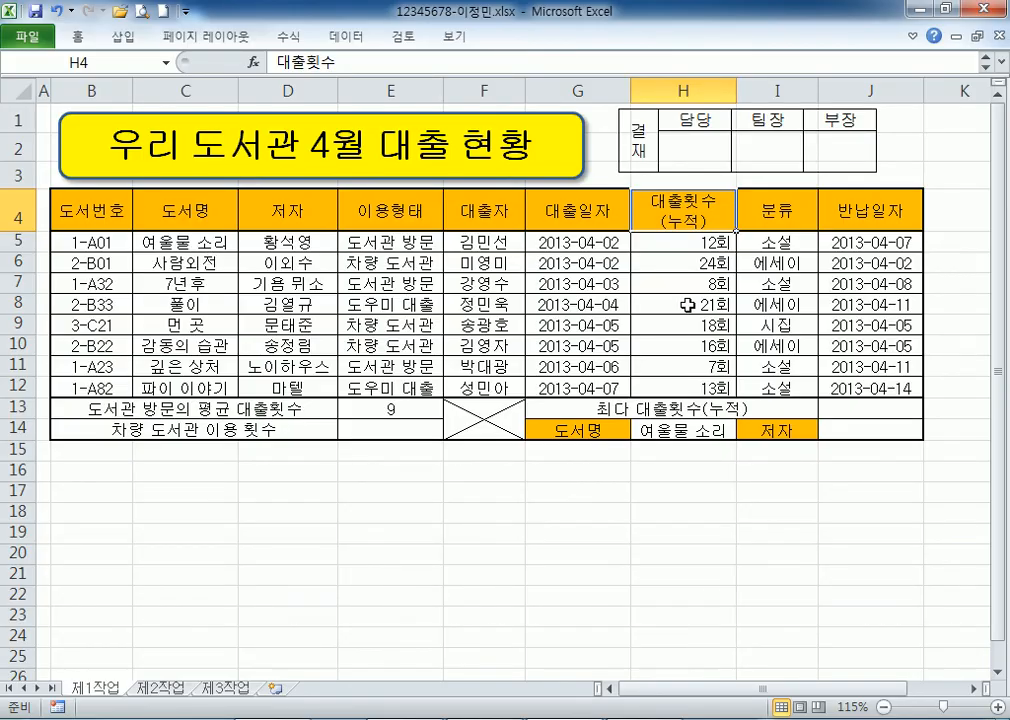
click(392, 433)
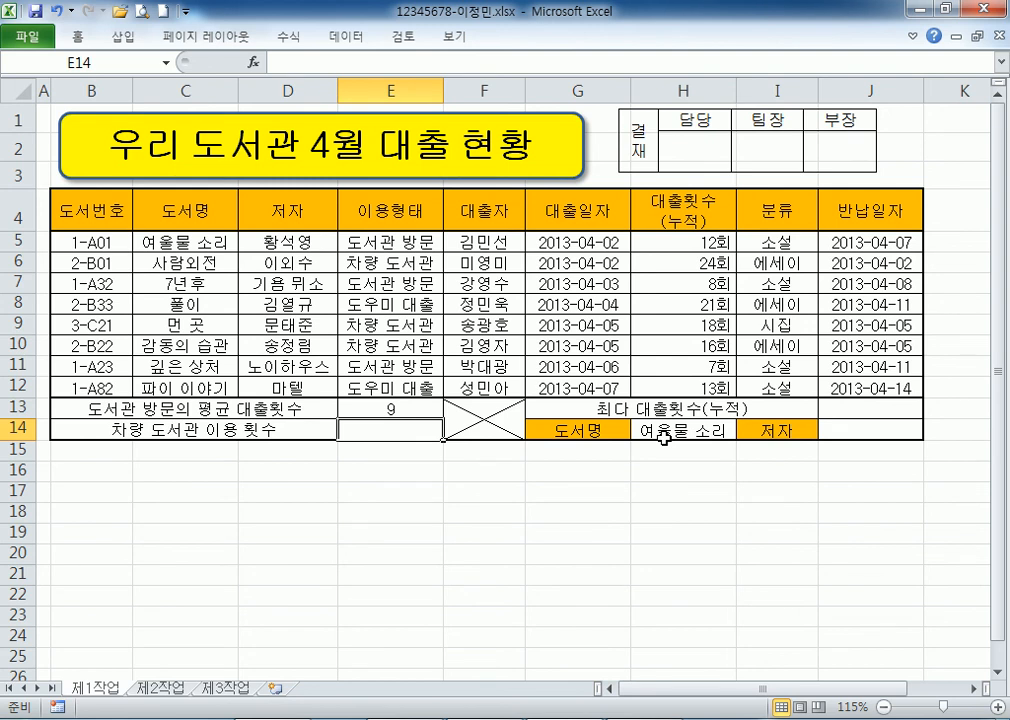
Write the note '문제4) 차량 도서관 이용 횟수 : 정의된 이름(이용형태)를 이용'.
key(alt+Tab)
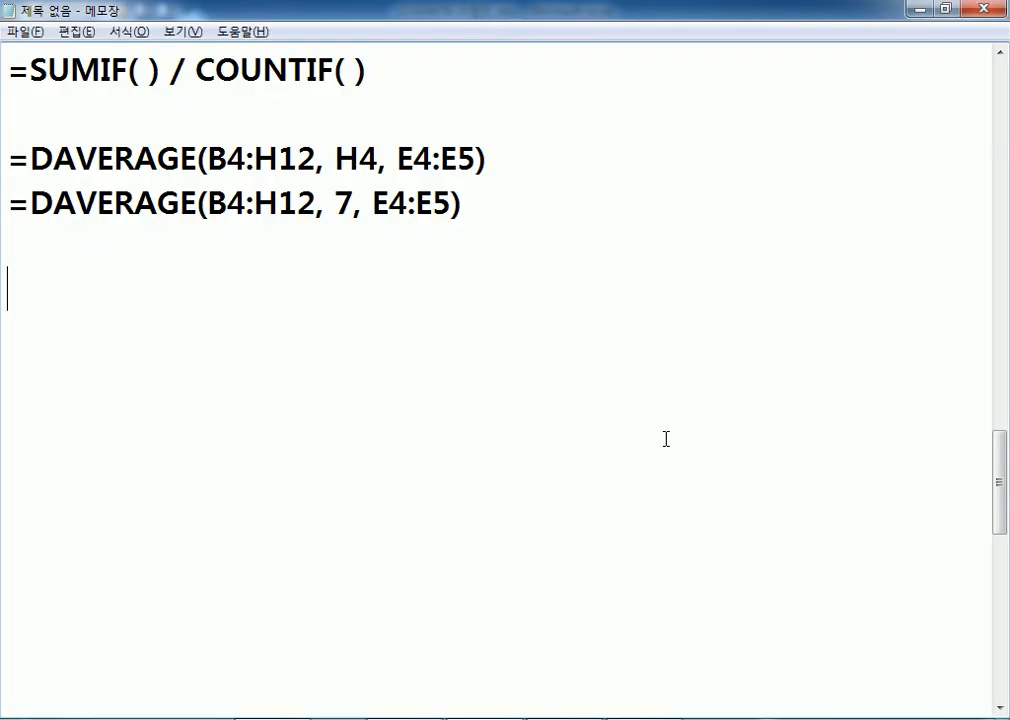
text(ANS)
key(BackSpace)
key(BackSpace)
key(BackSpace)
text(무ㄴ제4))
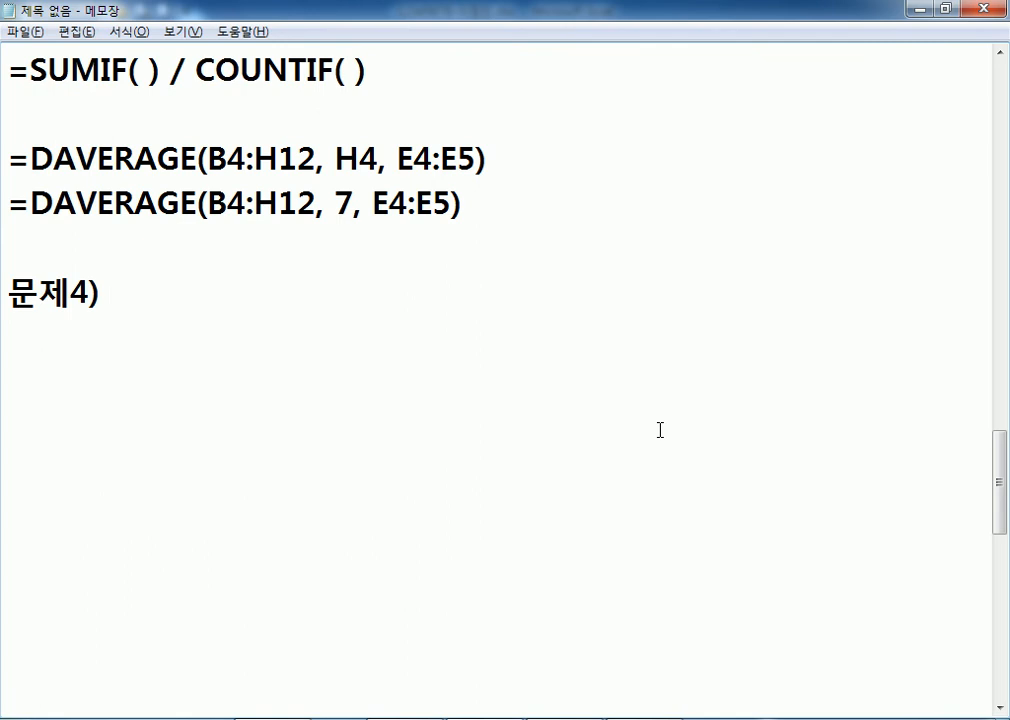
scroll(660, 430, down, 1)
text(팔)
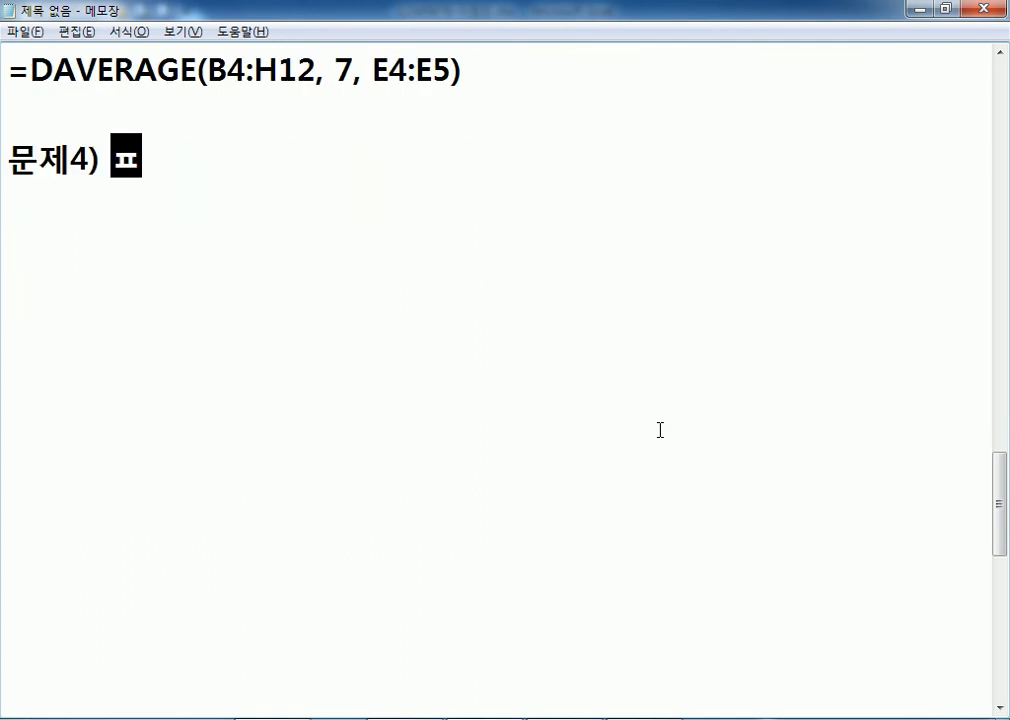
key(BackSpace)
key(BackSpace)
key(BackSpace)
text(ㅊㅏㄹㅑㅐㅇ)
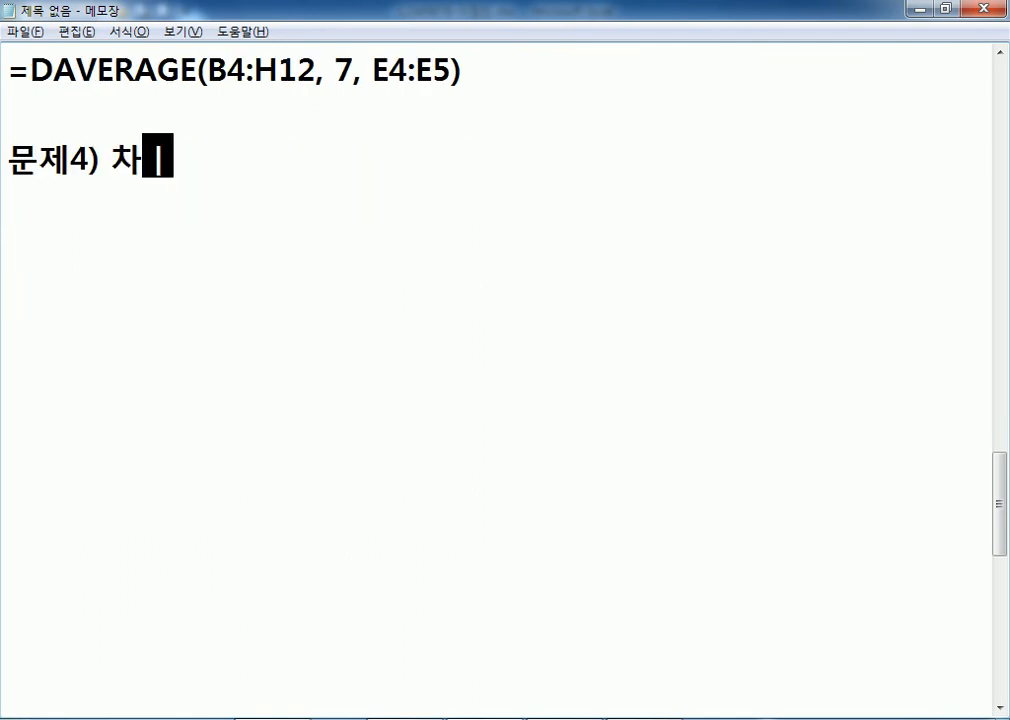
key(BackSpace)
key(BackSpace)
key(BackSpace)
text(량 도서관 이)
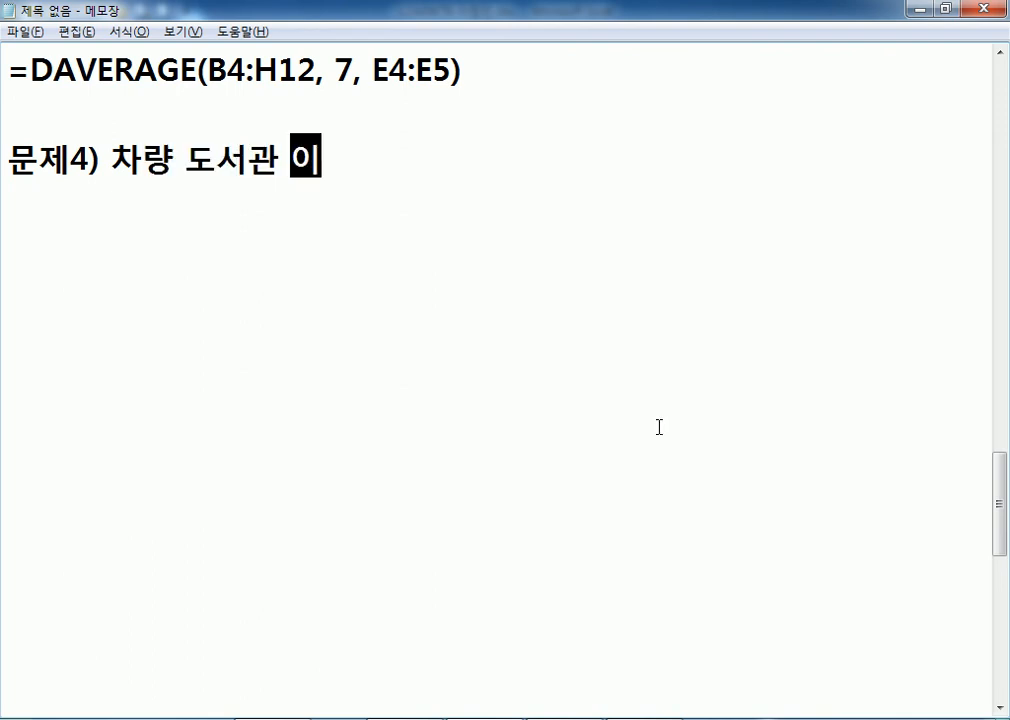
text(용 횟수 : 주이)
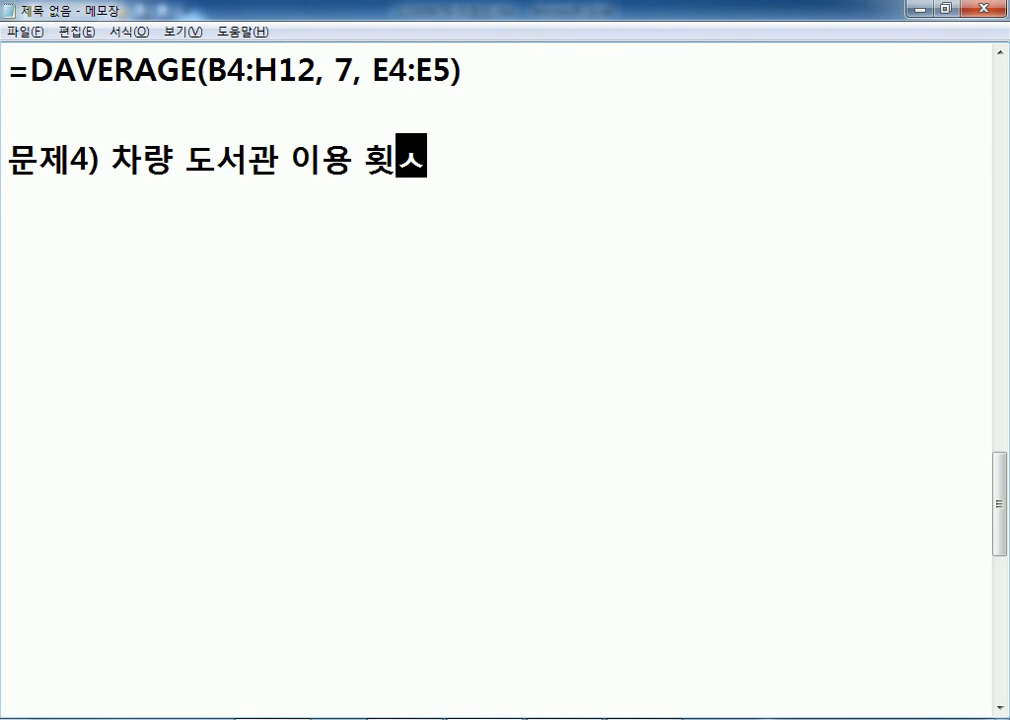
text(전)
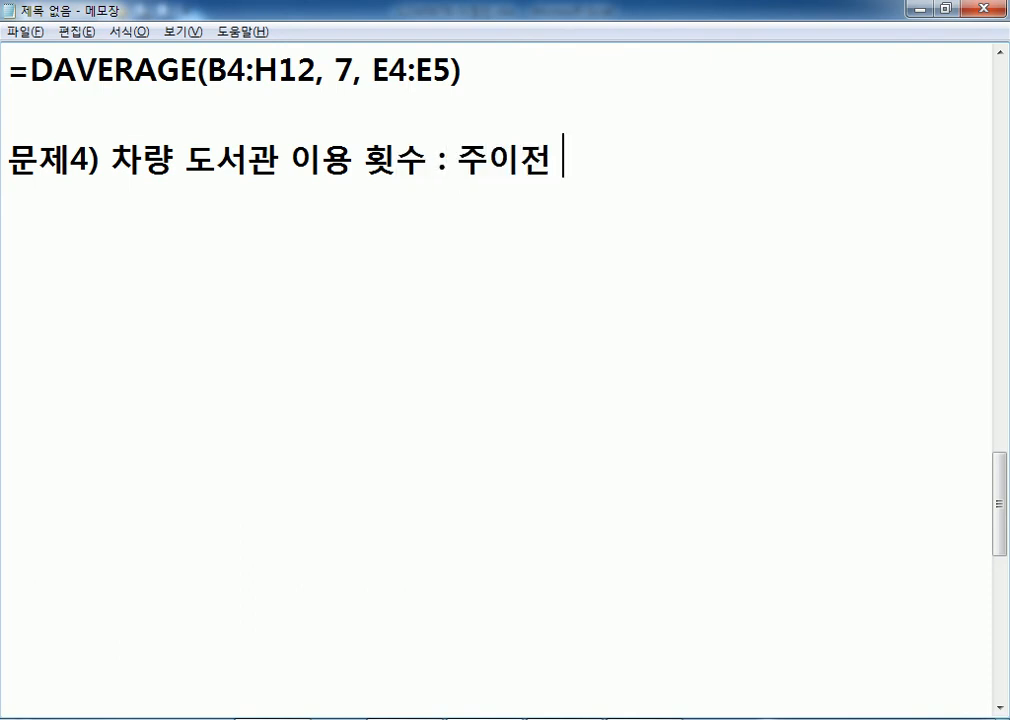
key(BackSpace)
key(BackSpace)
key(BackSpace)
text(정이)
key(BackSpace)
text(의도된 이름()
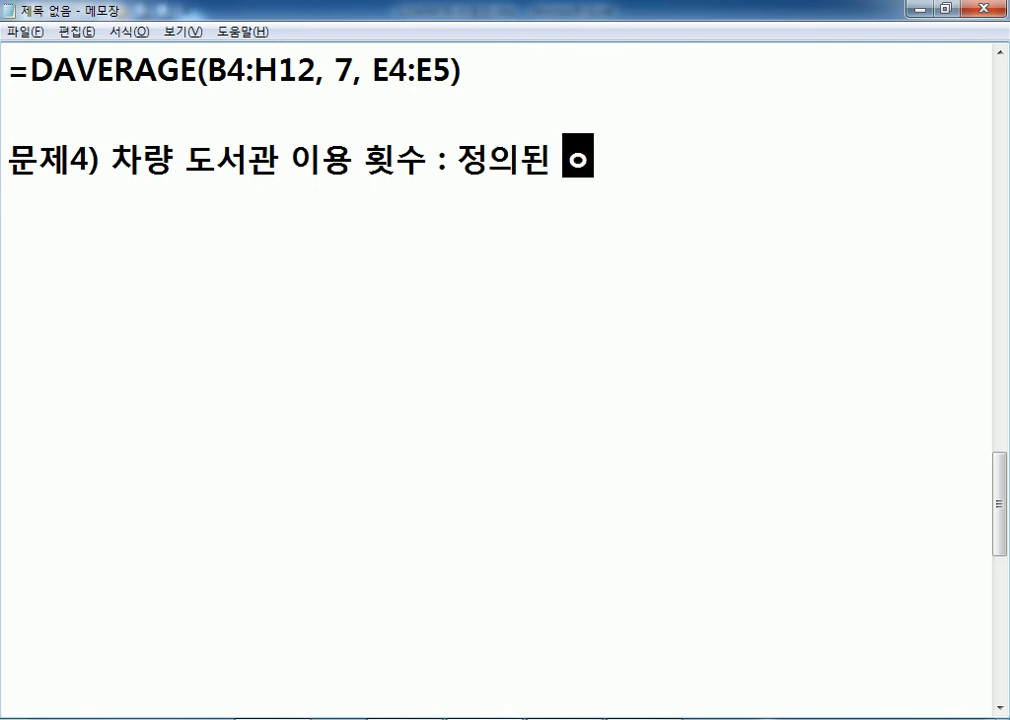
text(이용형태))
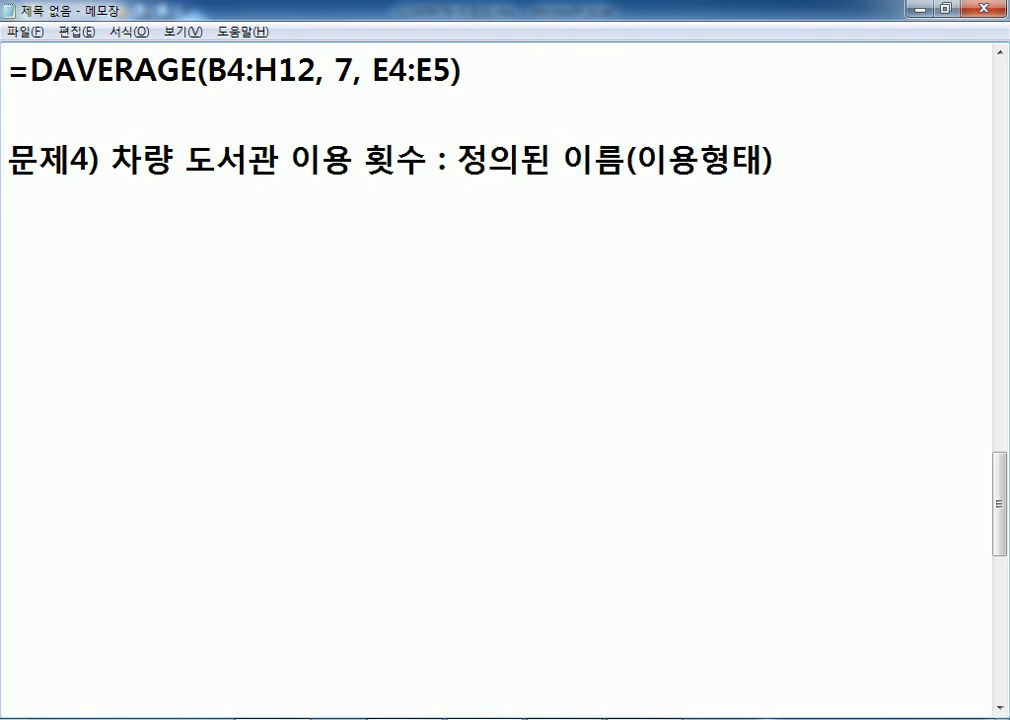
text(를 이용)
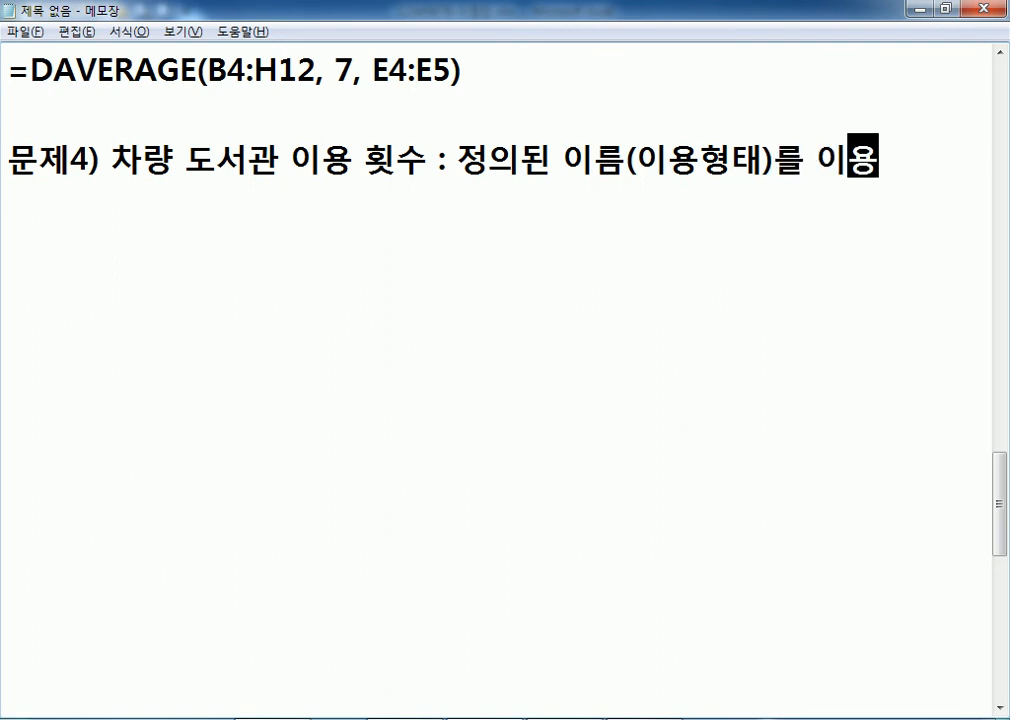
key(Return)
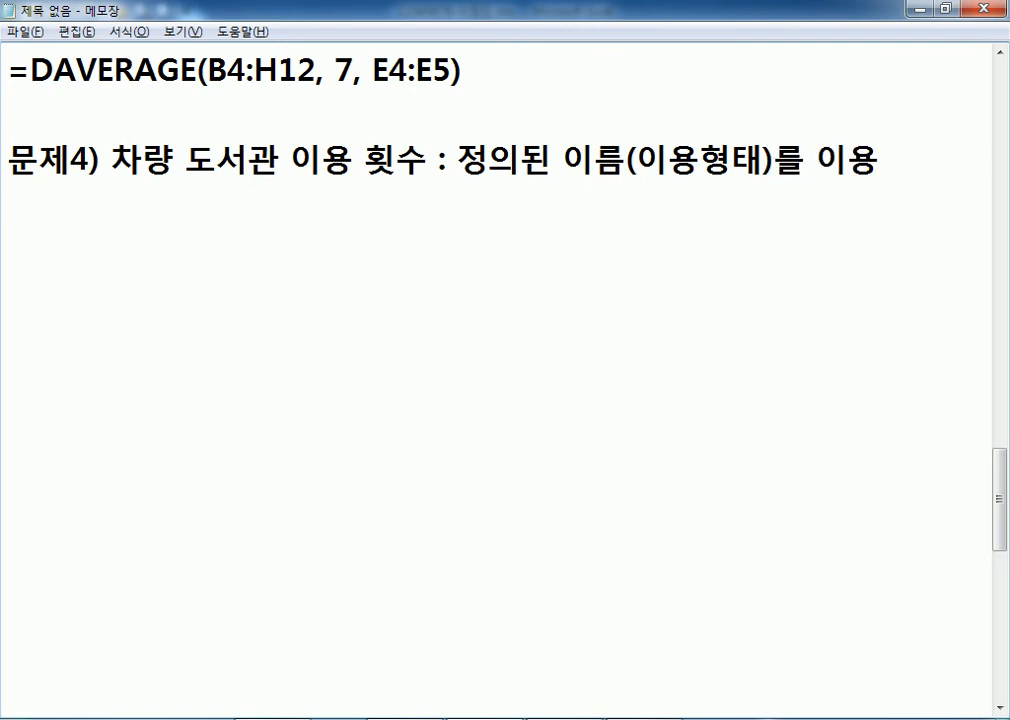
Add the lines 'COUNTIF 함수' and '=COUNTIF(범위, 조건)' beneath it.
text(COUNTO)
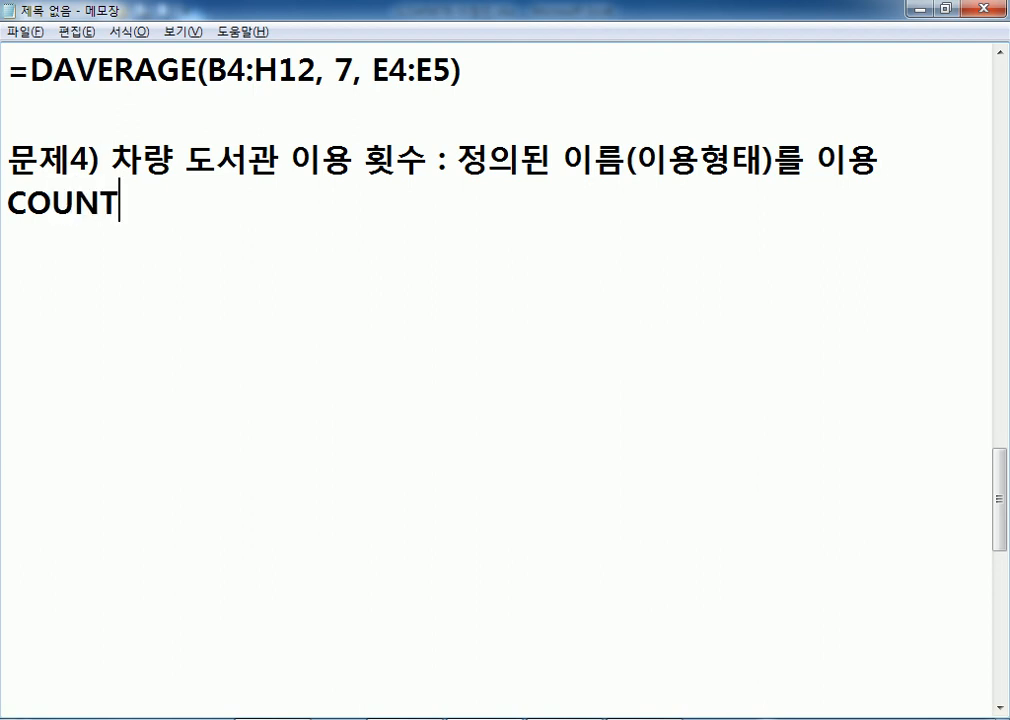
key(BackSpace)
text(IO)
key(BackSpace)
text(F 함수)
key(Return)
text(=COU)
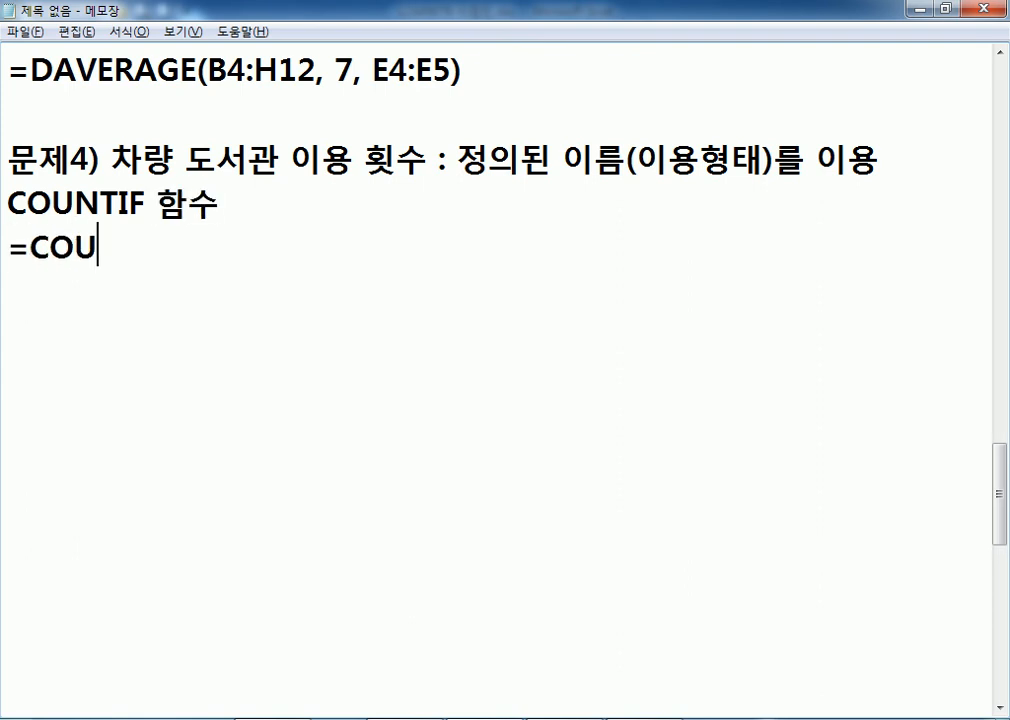
text(NTIF(범)
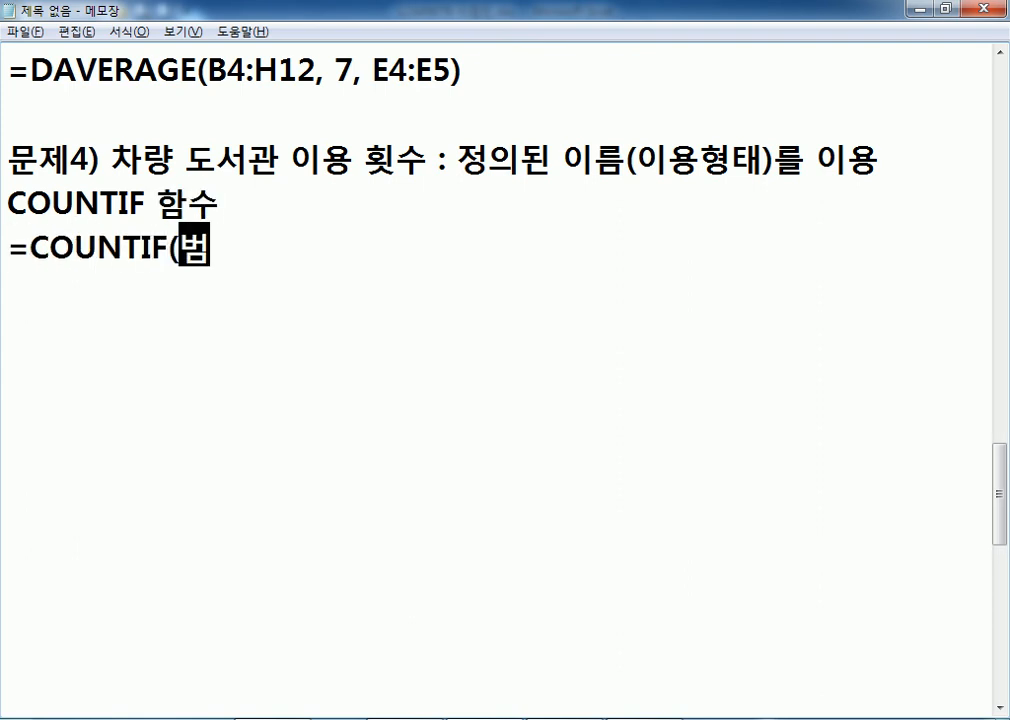
text(위, ㅈ조건))
key(Return)
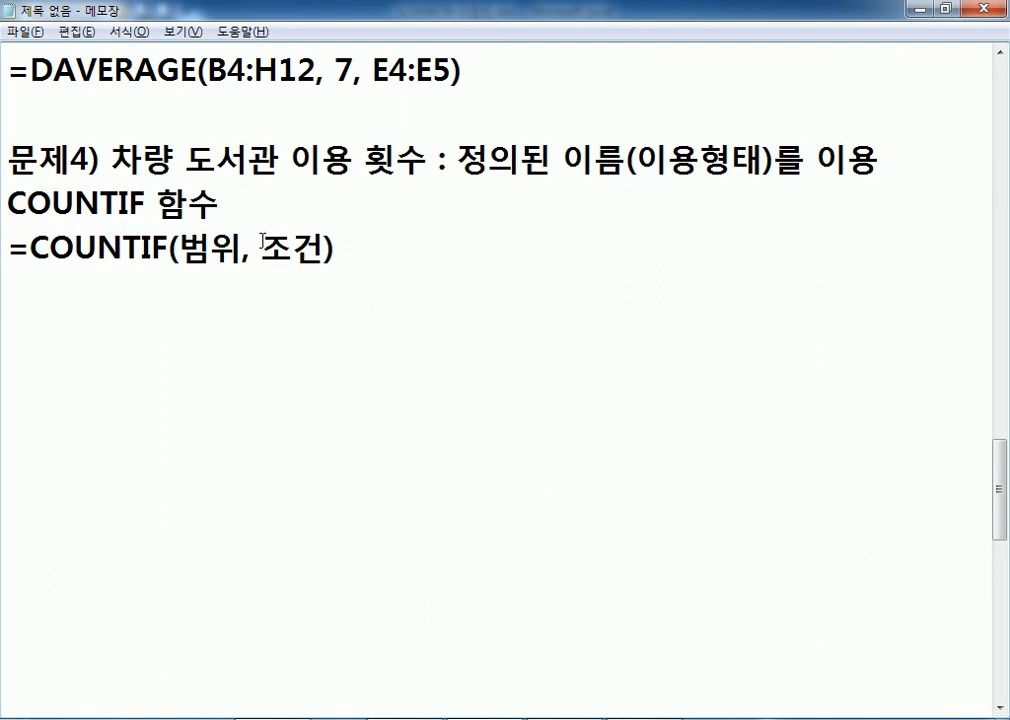
Highlight the 조건 and 범위 arguments and '차량 도서관' in the problem text.
drag(262, 245, 323, 245)
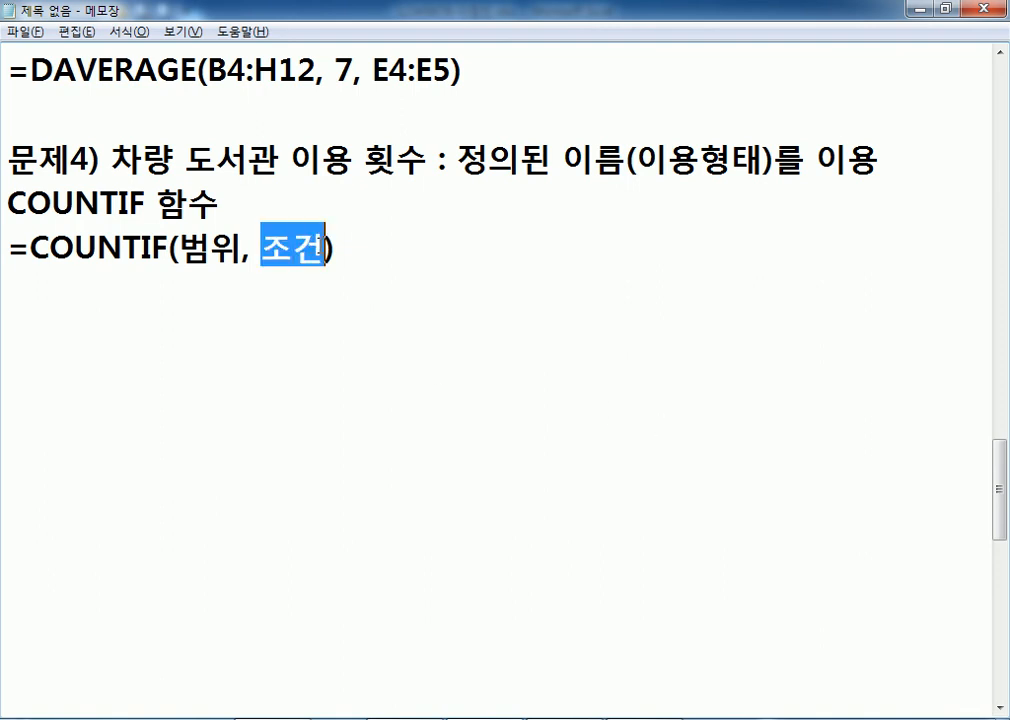
drag(180, 246, 240, 248)
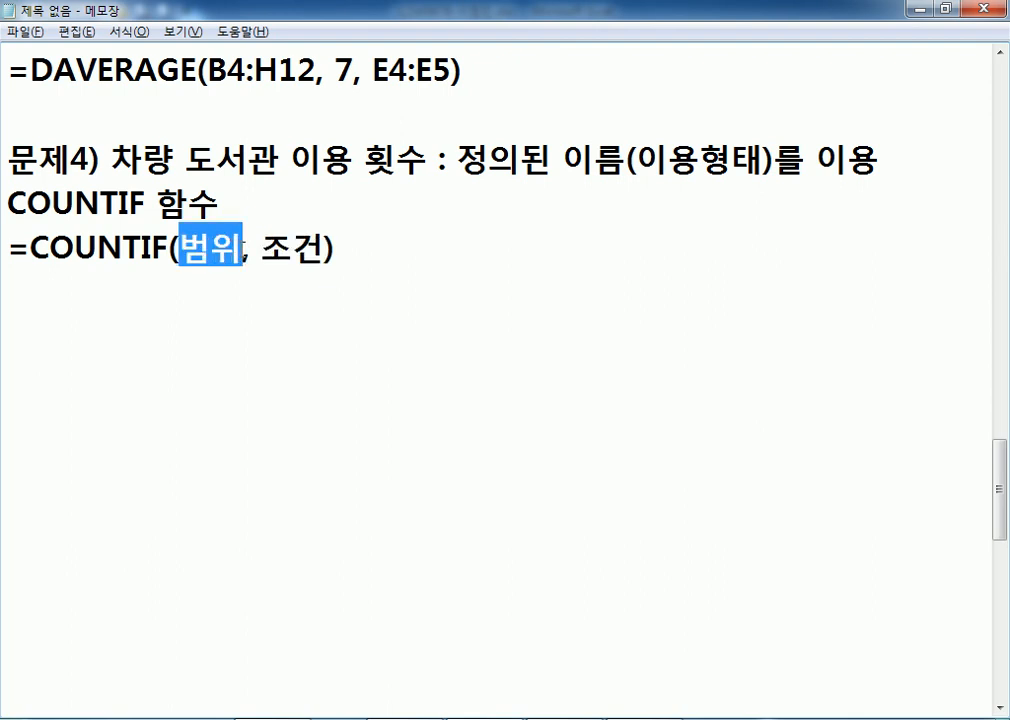
drag(110, 160, 428, 160)
Select the usage-type cells E5:E12 and match them to the 범위 and 조건 arguments in the notes.
key(alt+Tab)
drag(385, 243, 392, 388)
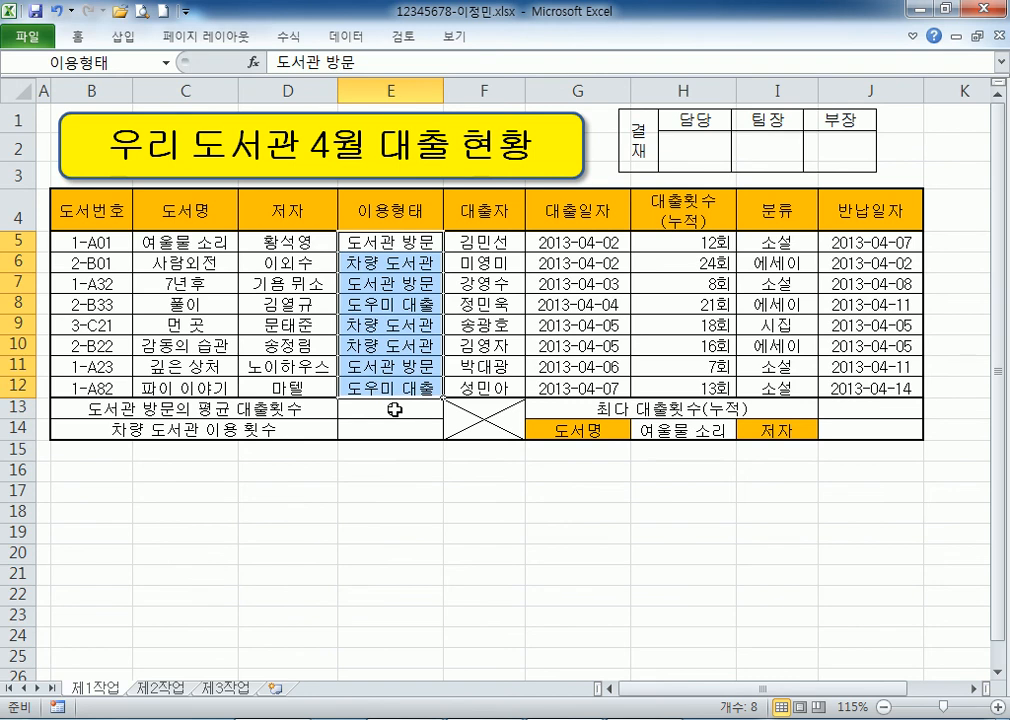
drag(355, 240, 354, 390)
key(Return)
key(Return)
key(Return)
key(Return)
key(Return)
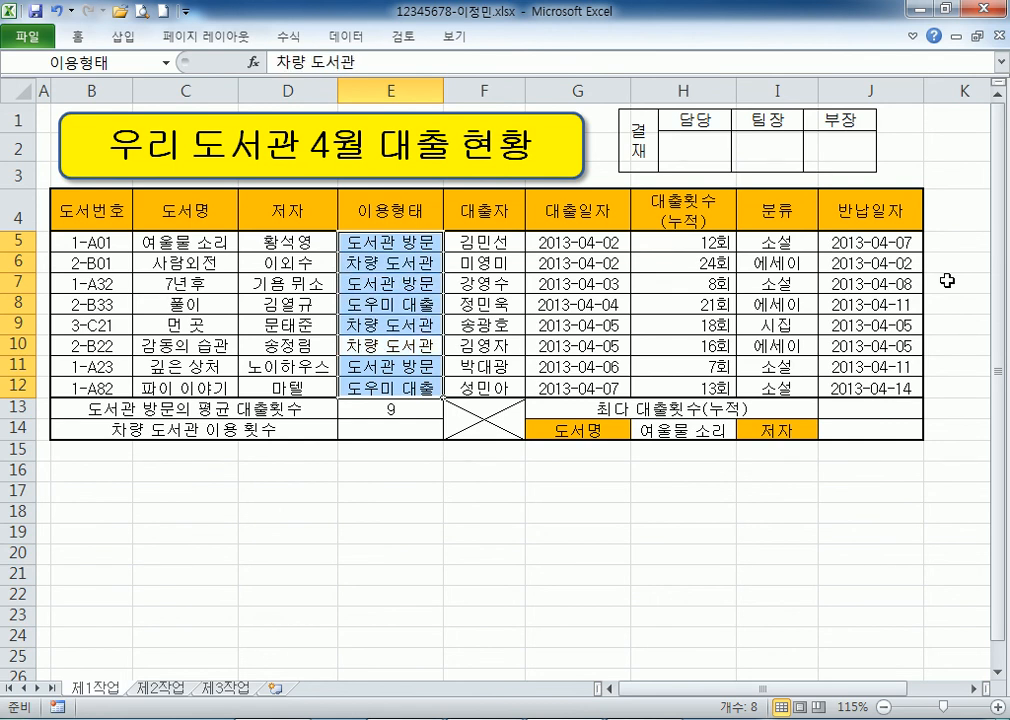
key(alt+Tab)
drag(241, 238, 179, 245)
drag(261, 245, 324, 244)
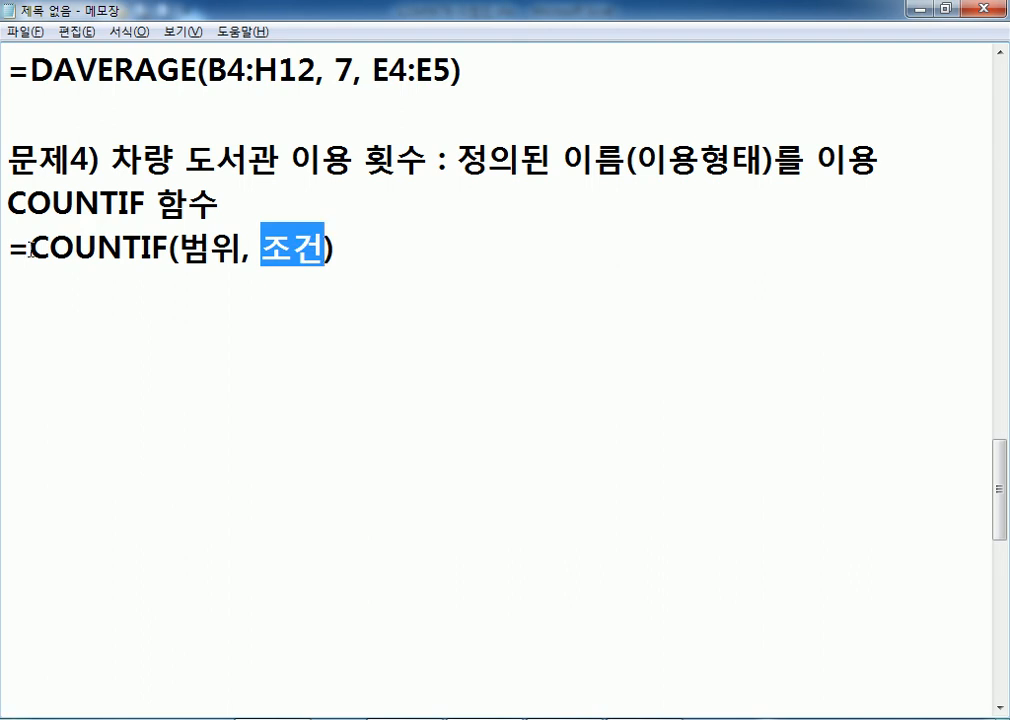
click(284, 304)
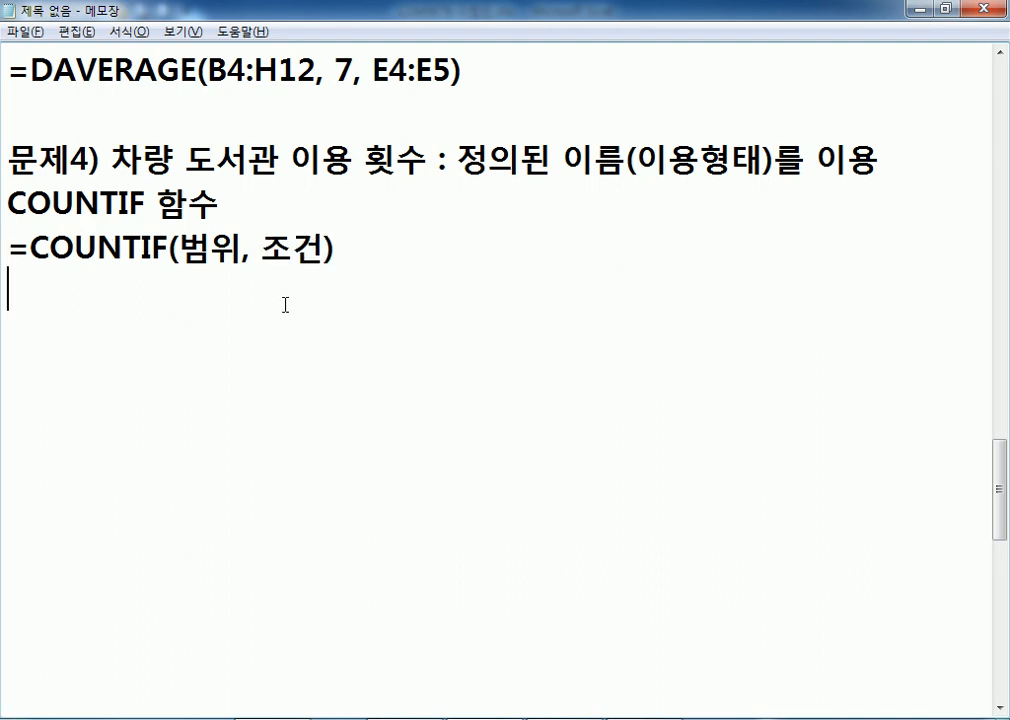
Start =COUNTIF( in E14 with E5:E12 as the range, then recheck the defined-name note.
key(alt+Tab)
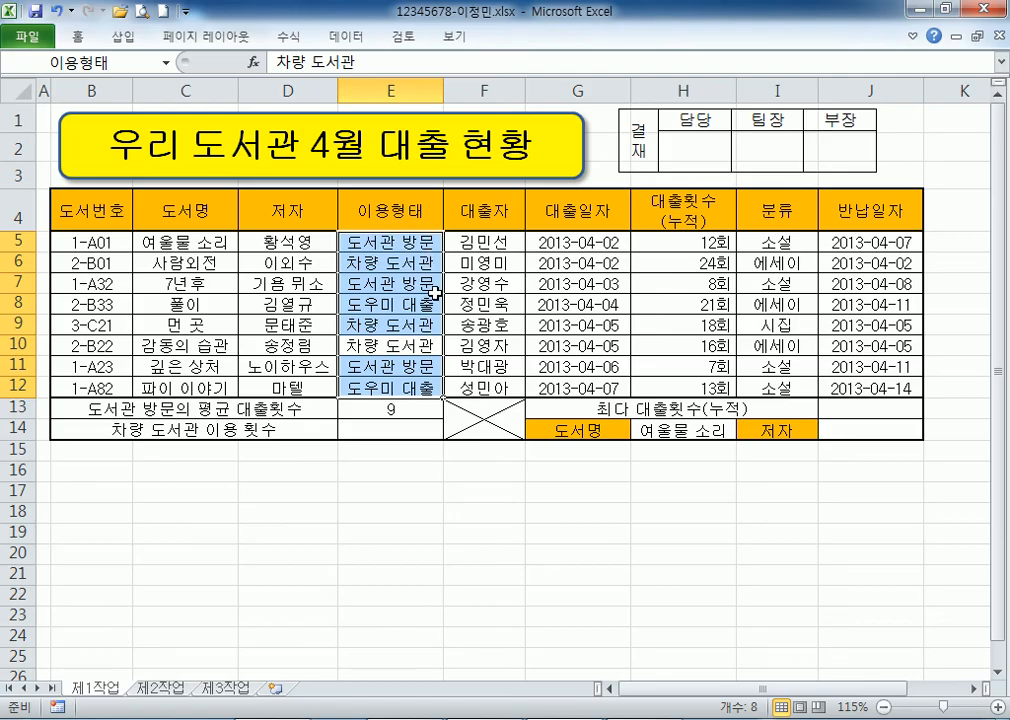
click(386, 427)
text(=CO)
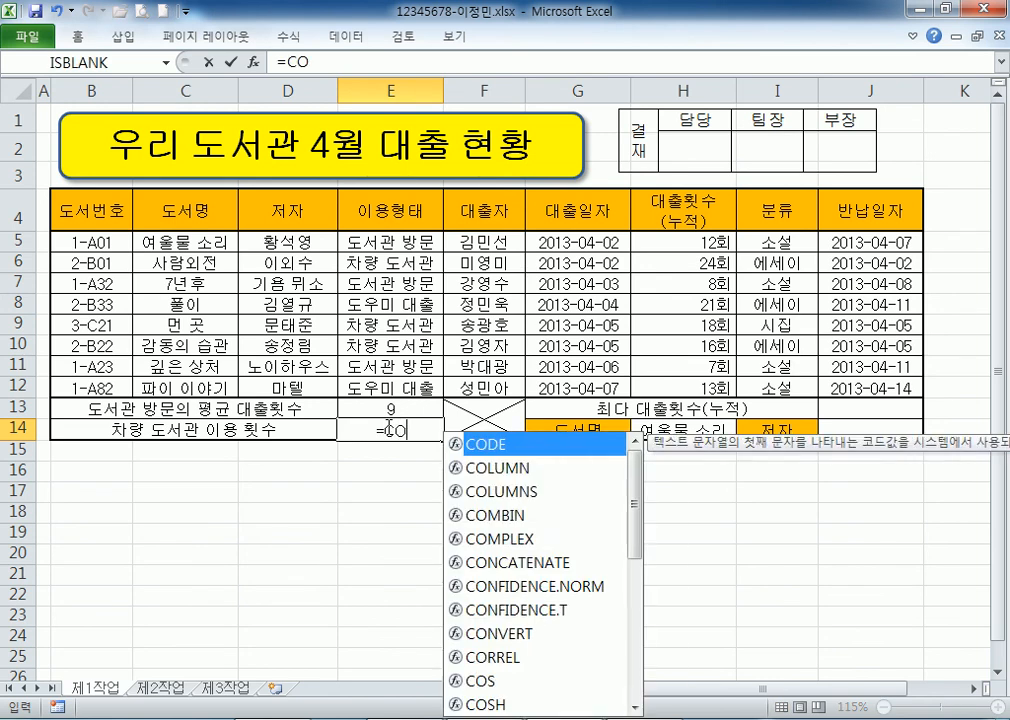
text(UNTIF()
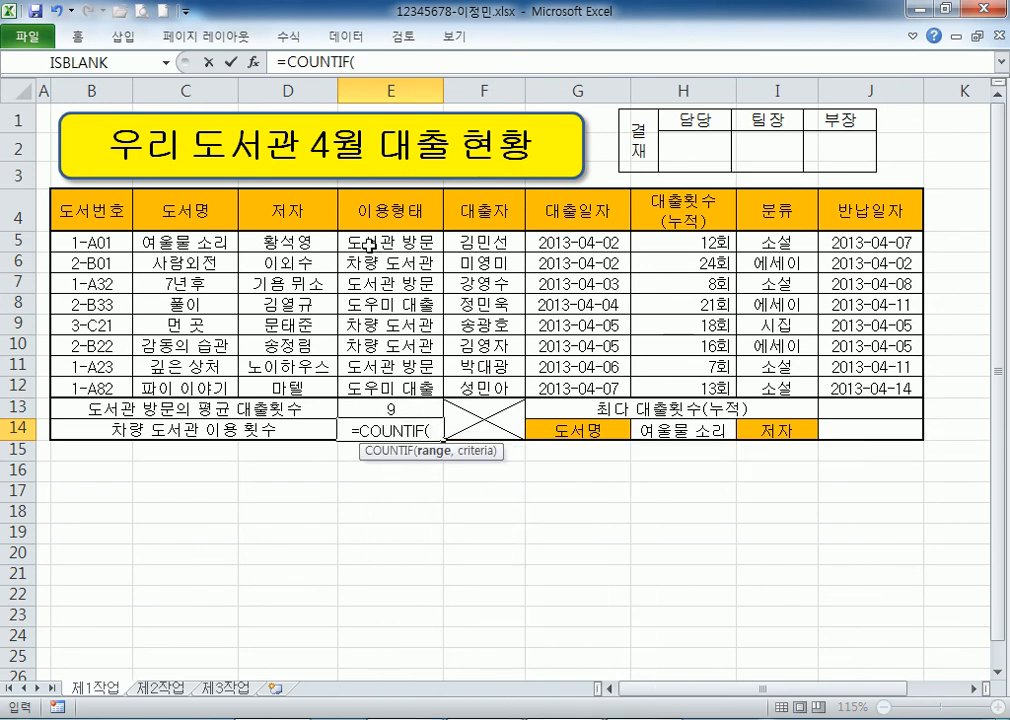
drag(368, 234, 388, 388)
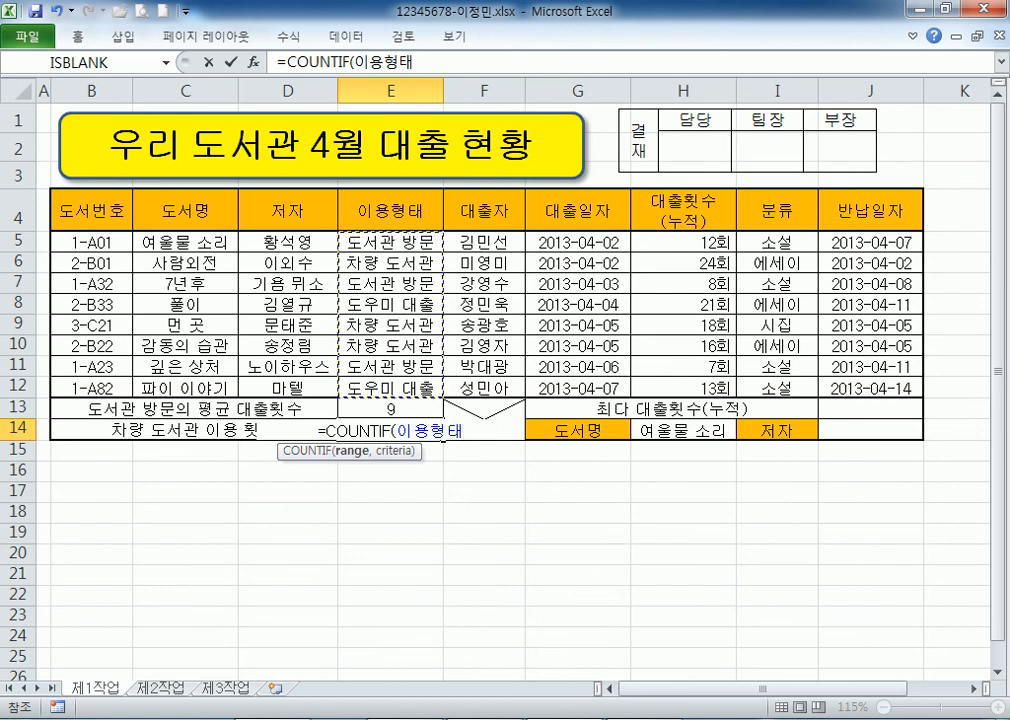
click(480, 719)
drag(470, 165, 846, 165)
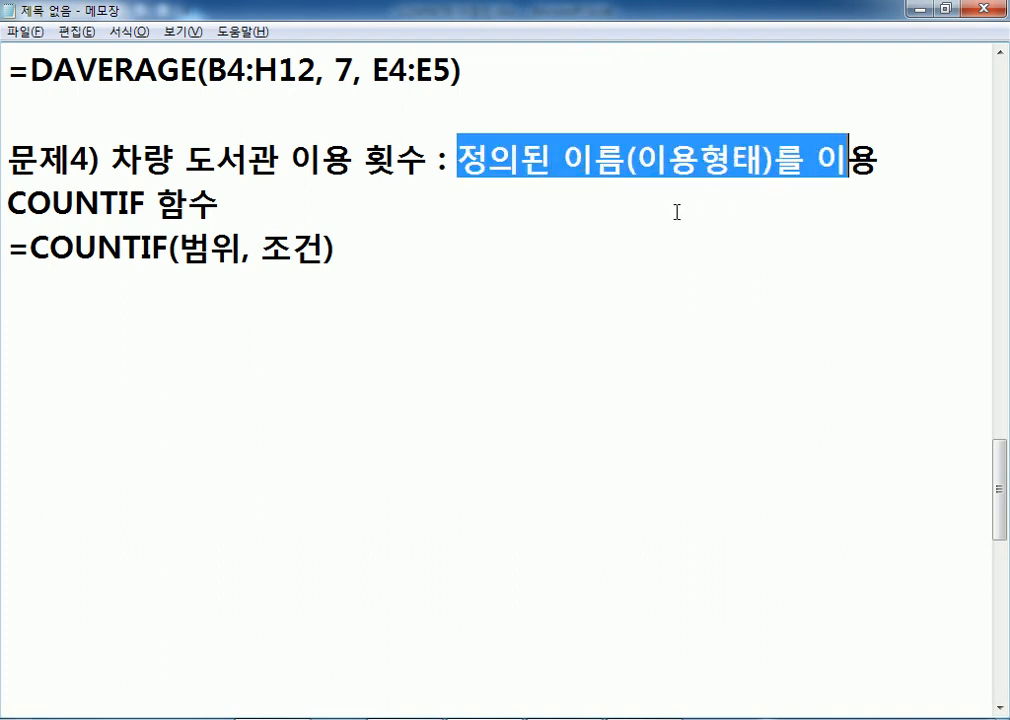
key(alt+Tab)
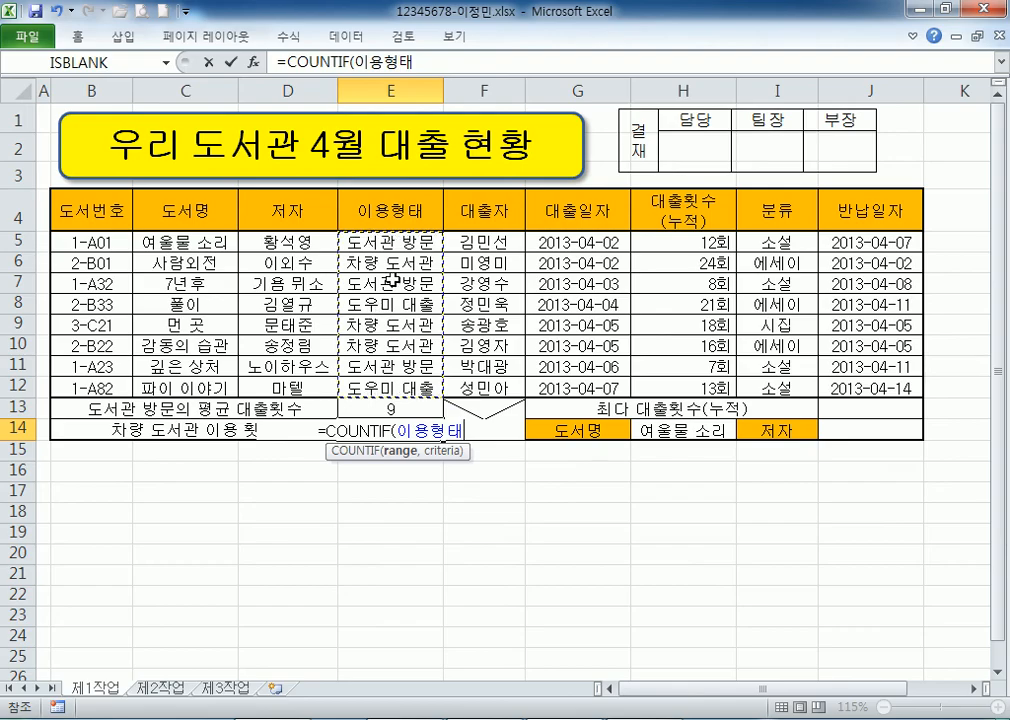
Cancel the E14 formula and confirm in the Name Box that E5:E12 is named 이용형태.
key(Escape)
drag(402, 241, 402, 386)
click(117, 63)
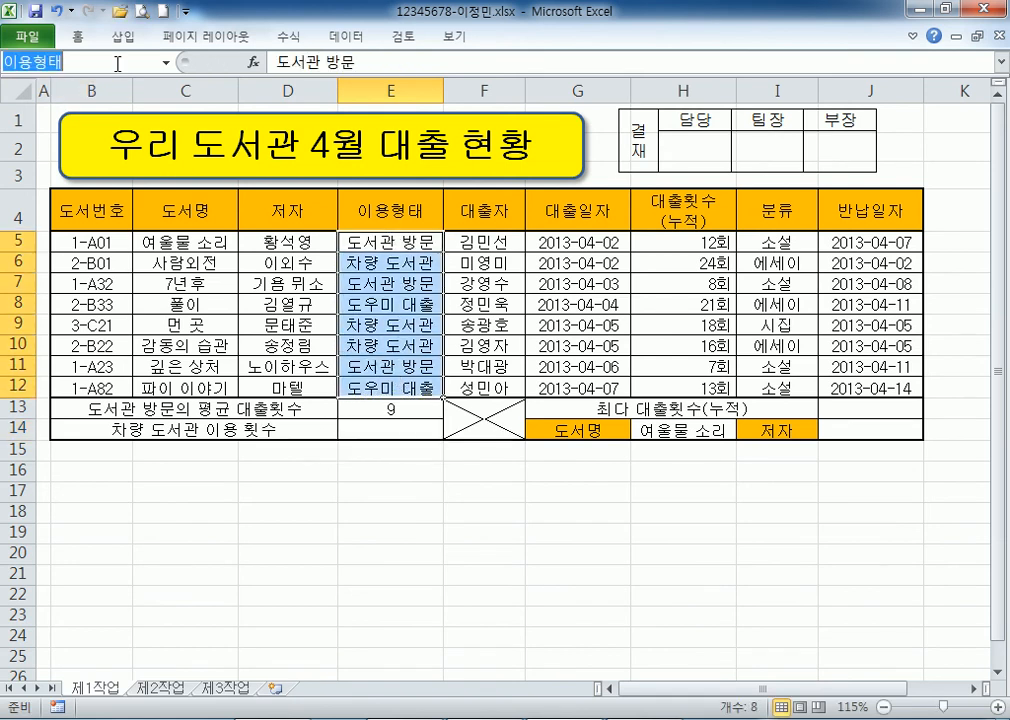
click(67, 62)
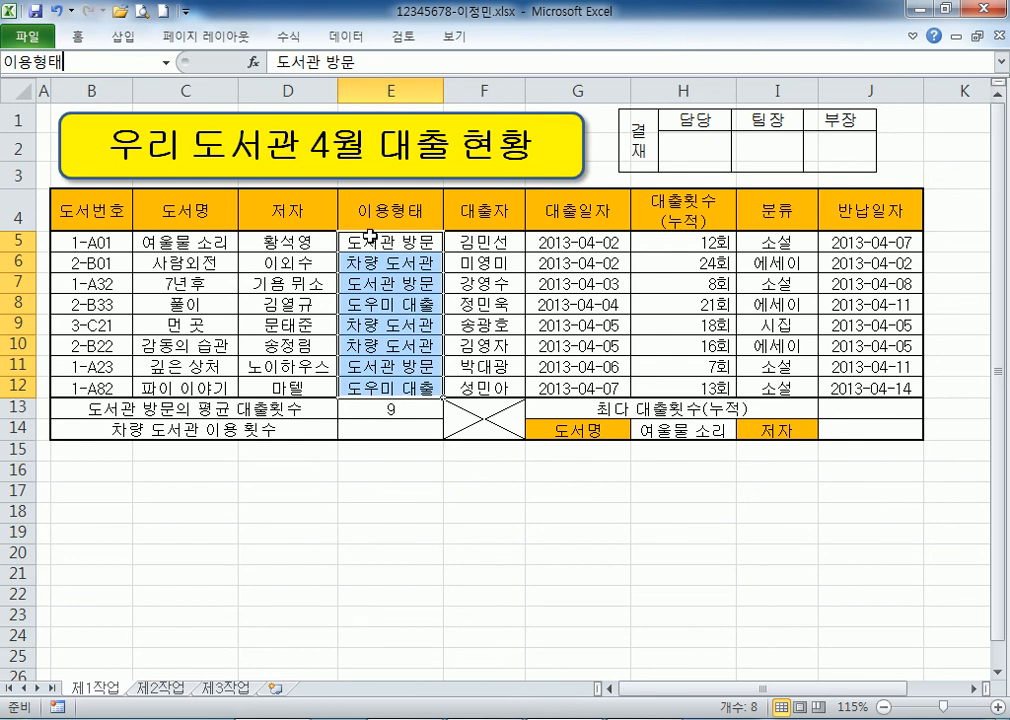
Begin =COUNTIF(이용형태, in cell E14.
click(376, 437)
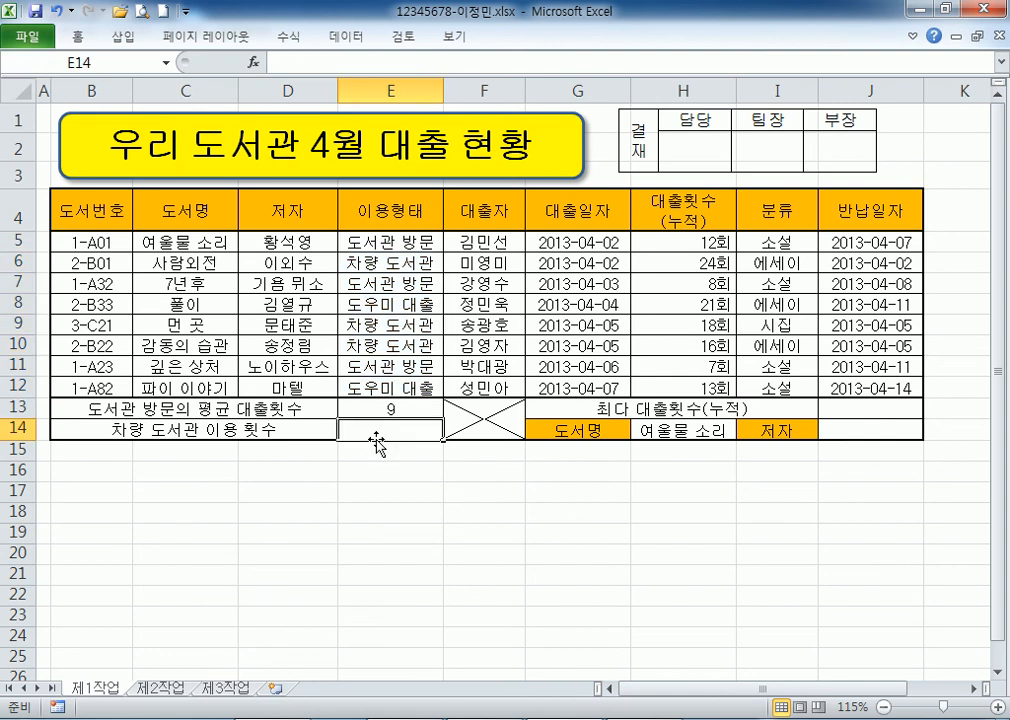
text(=)
text(채)
key(BackSpace)
key(BackSpace)
key(Hangul)
text(COU)
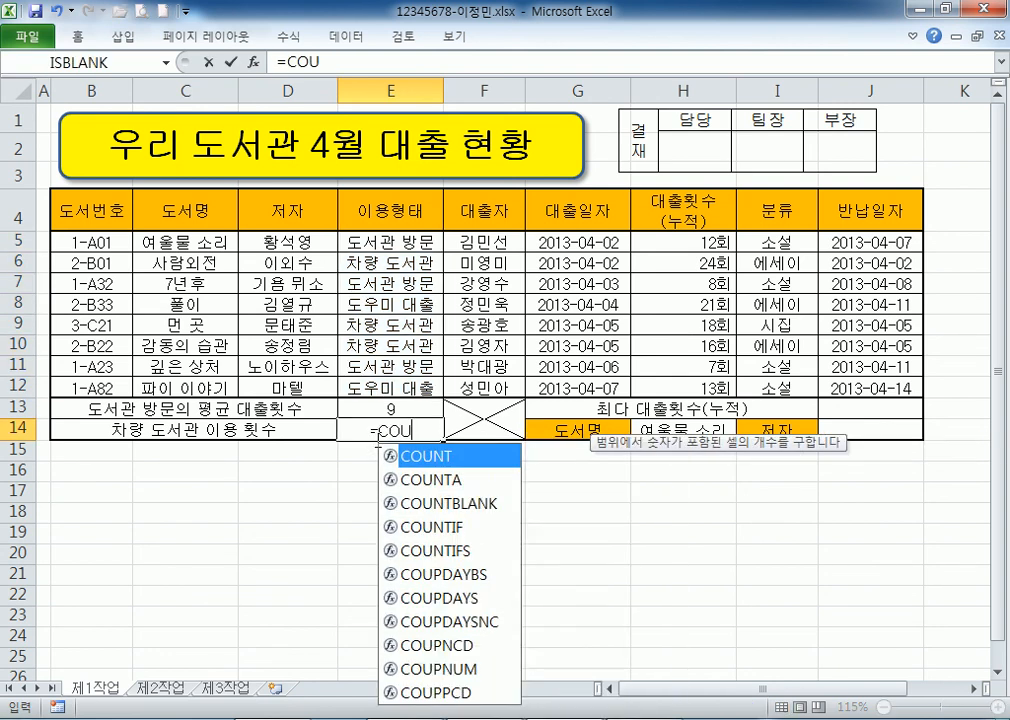
text(NTIF()
key(Hangul)
text(잉용형태,)
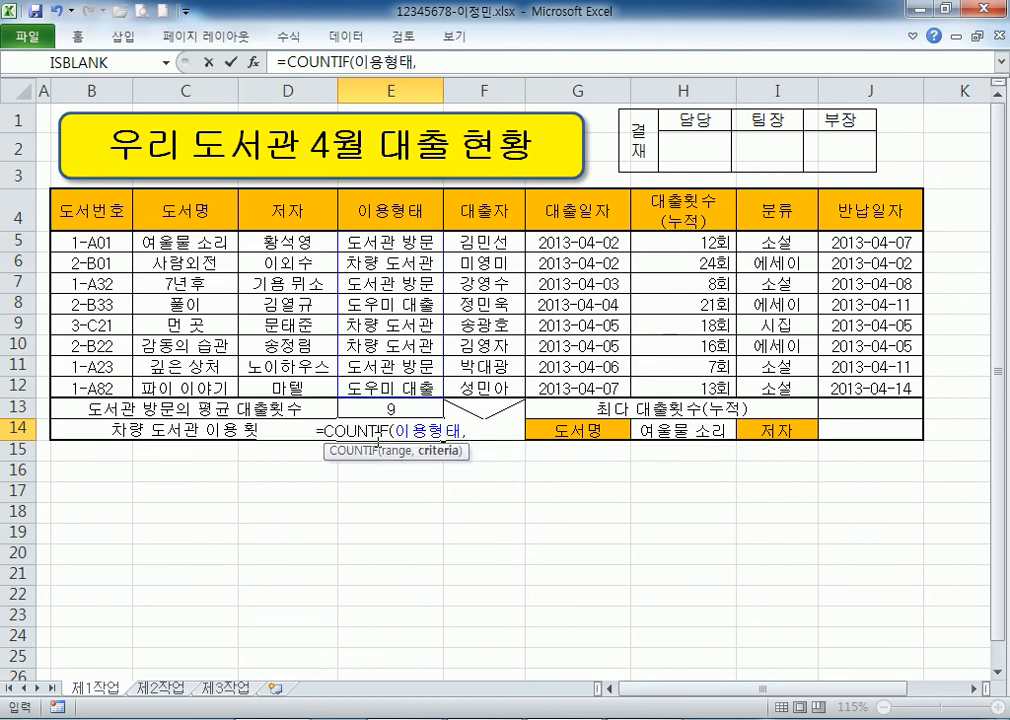
key(alt+Tab)
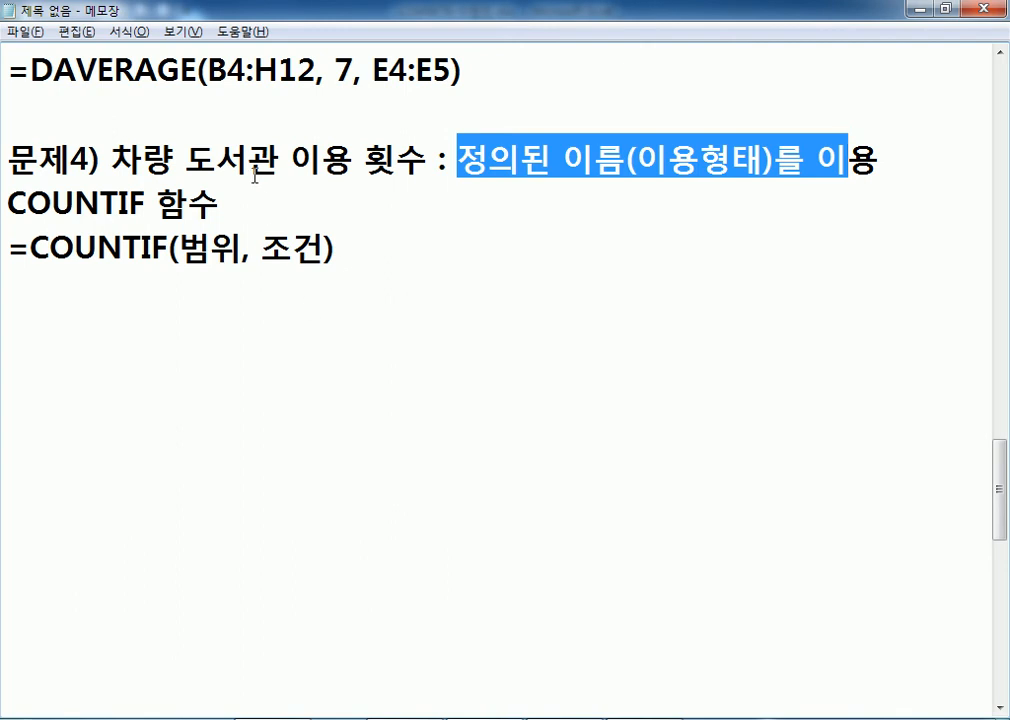
key(alt+Tab)
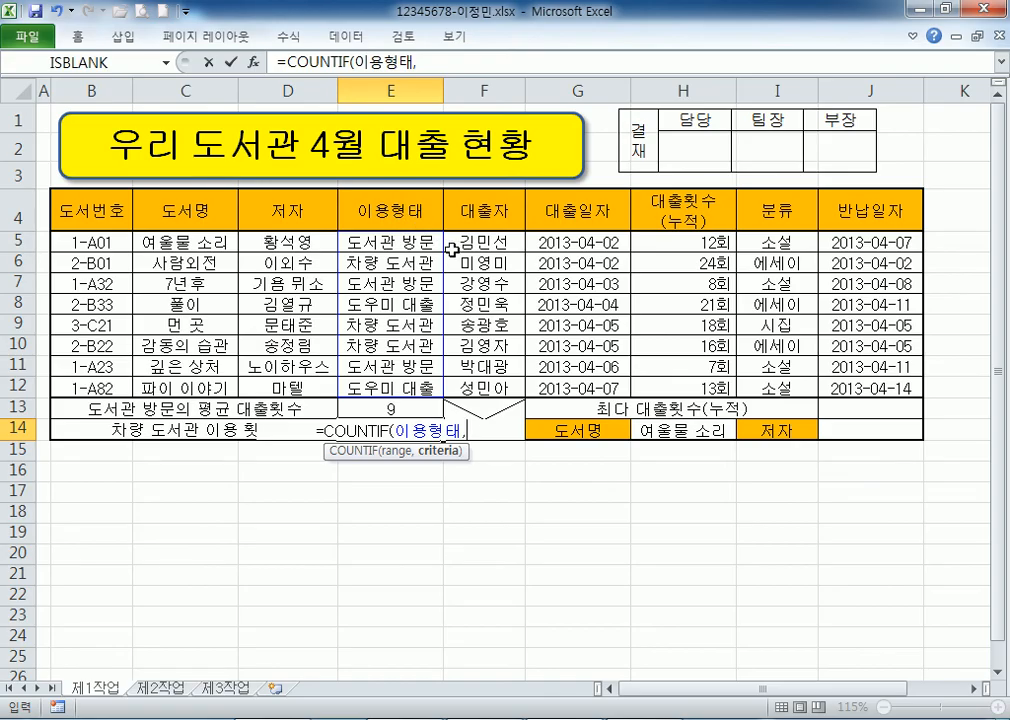
Finish the criteria as "차량 도서관" and enter the formula, which returns 3.
click(403, 259)
click(406, 333)
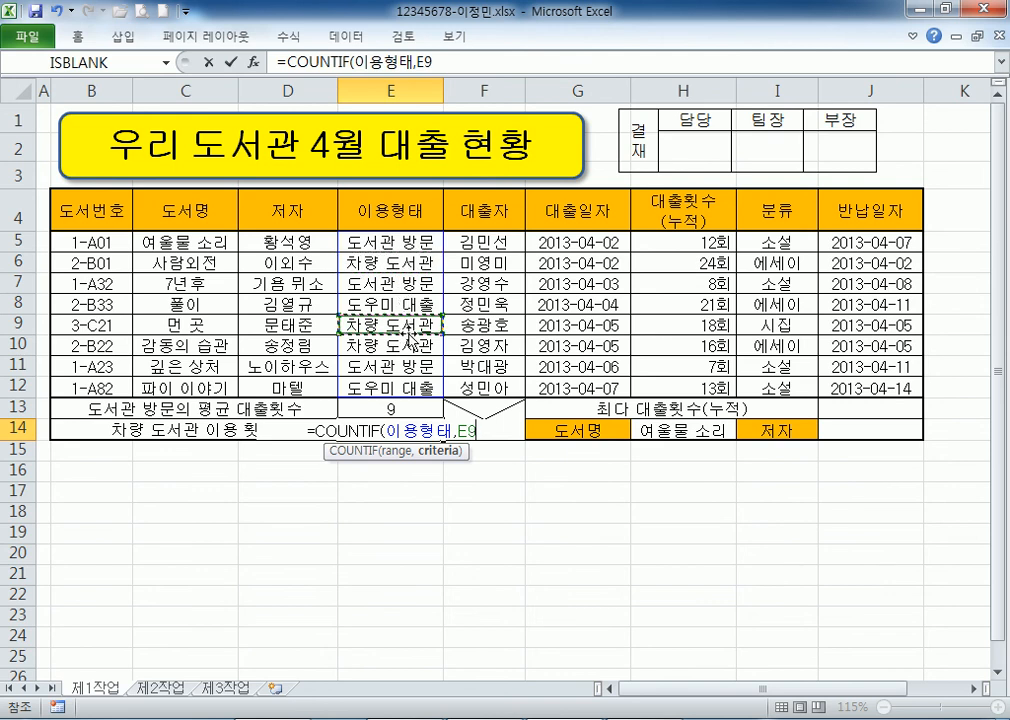
click(407, 345)
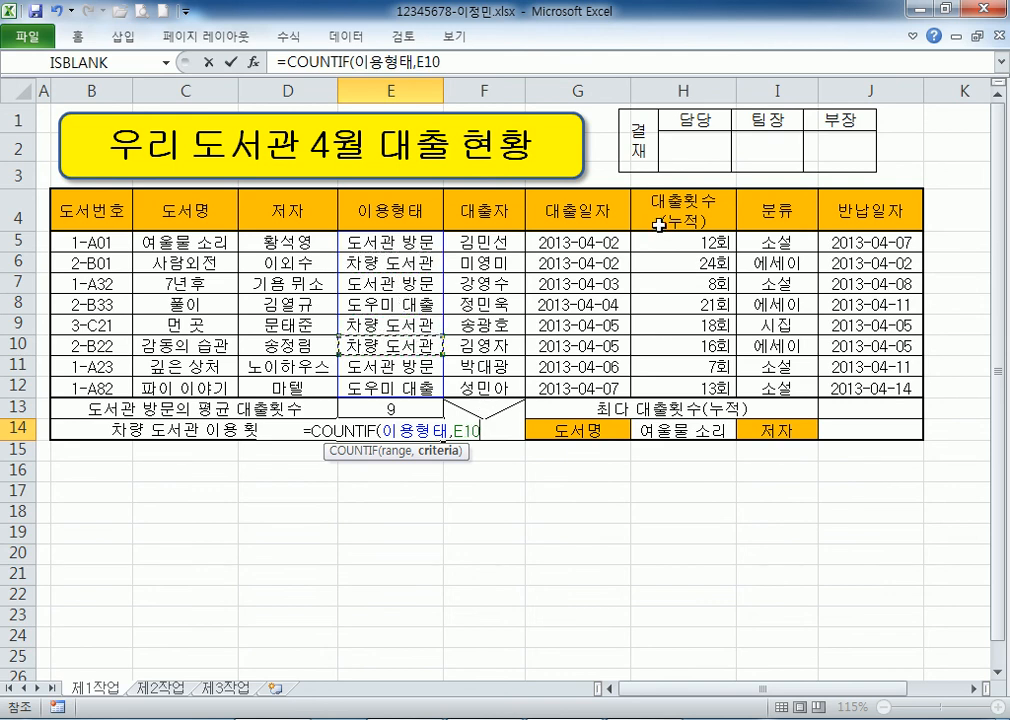
key(BackSpace)
key(BackSpace)
key(BackSpace)
text("CK)
key(BackSpace)
key(BackSpace)
text(차량)
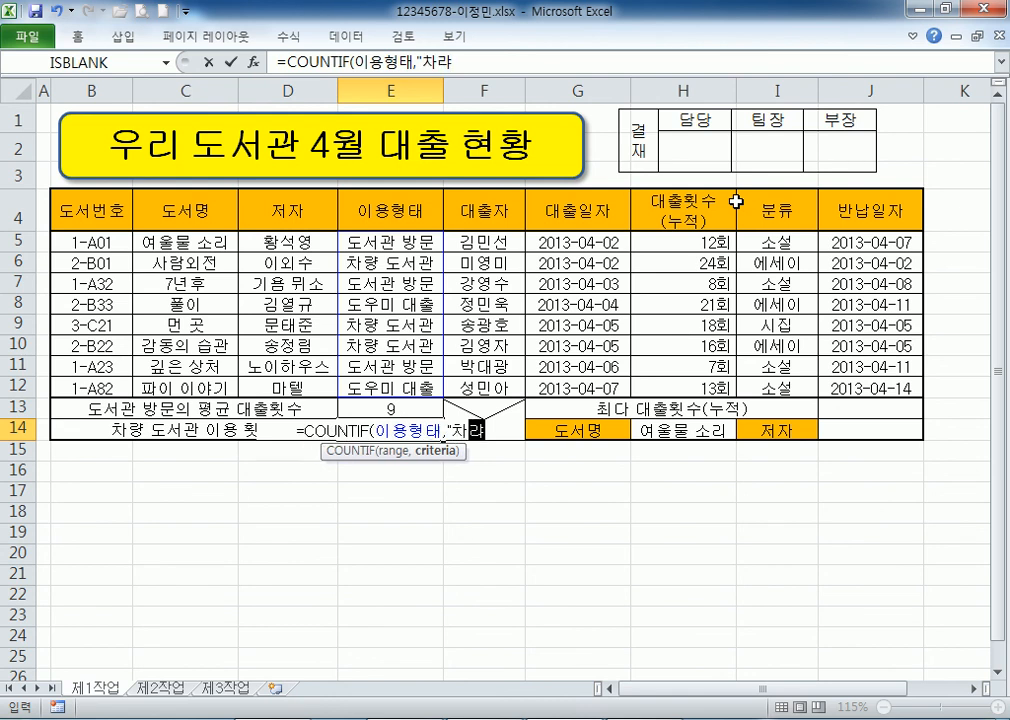
text( 도서관")
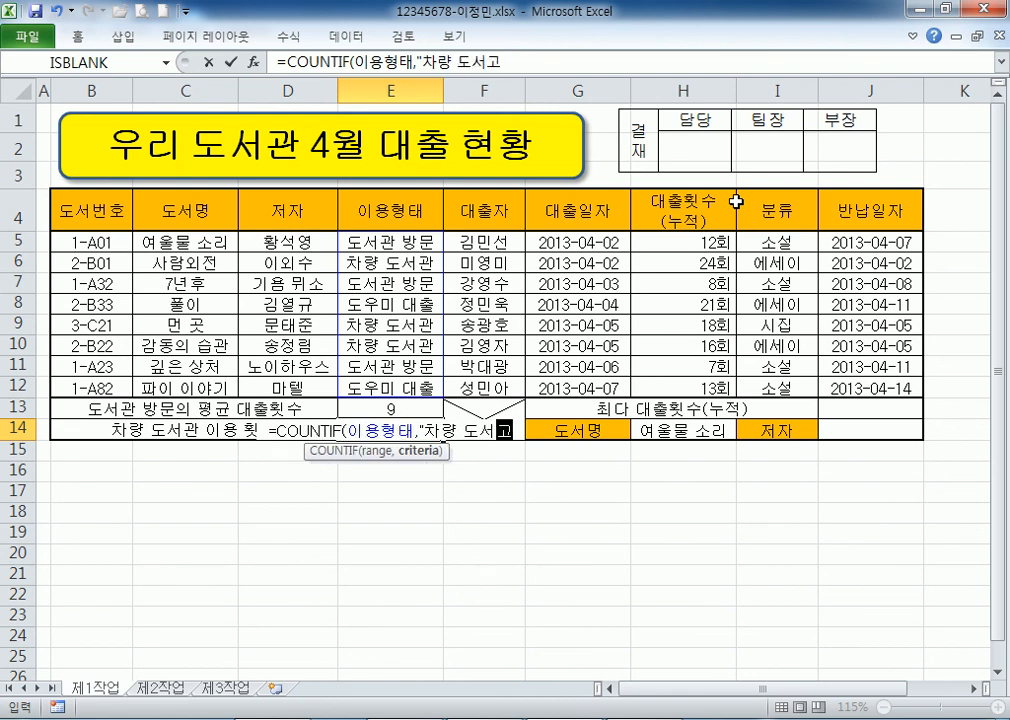
text())
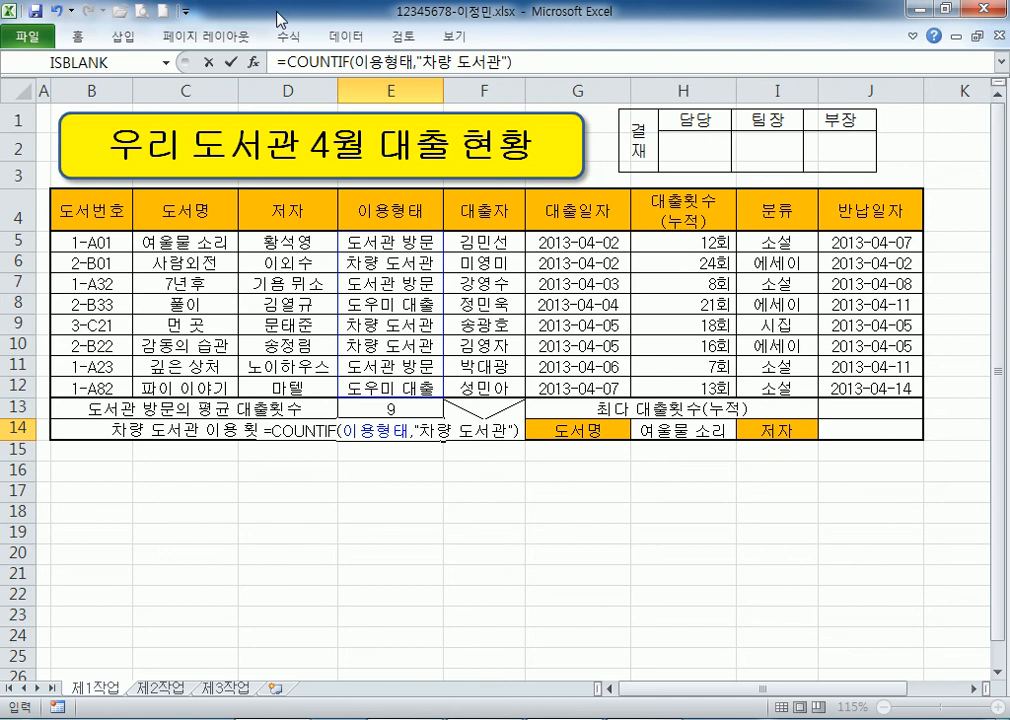
key(Return)
Verify the 차량 도서관 entries in E6, E9 and E10, and copy the E14 formula into the notes.
click(383, 426)
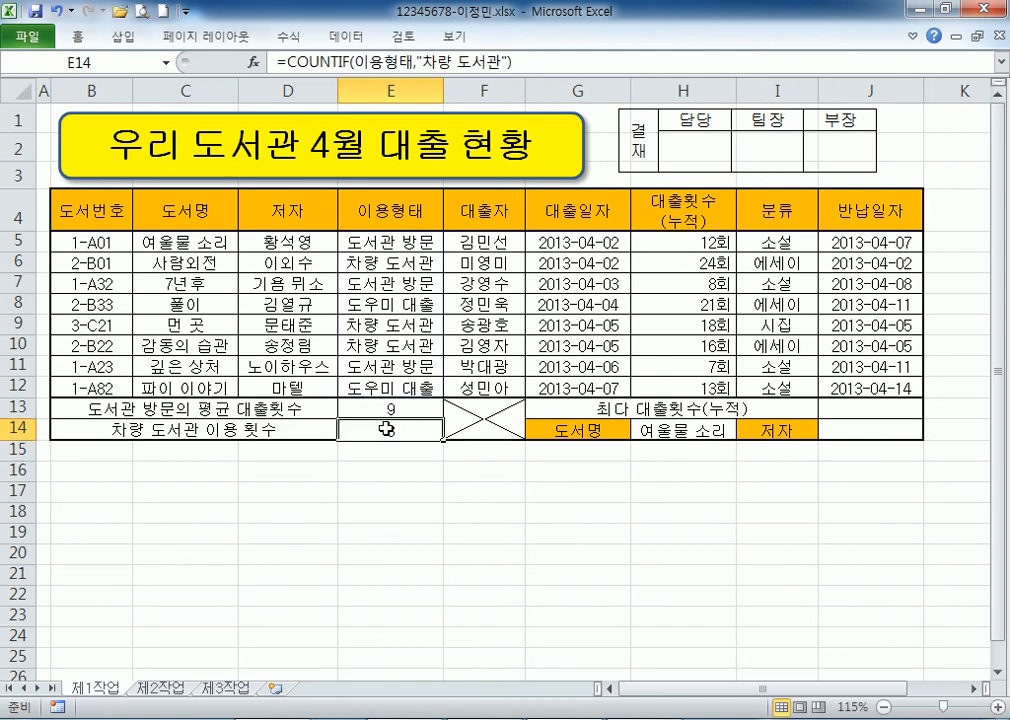
click(388, 263)
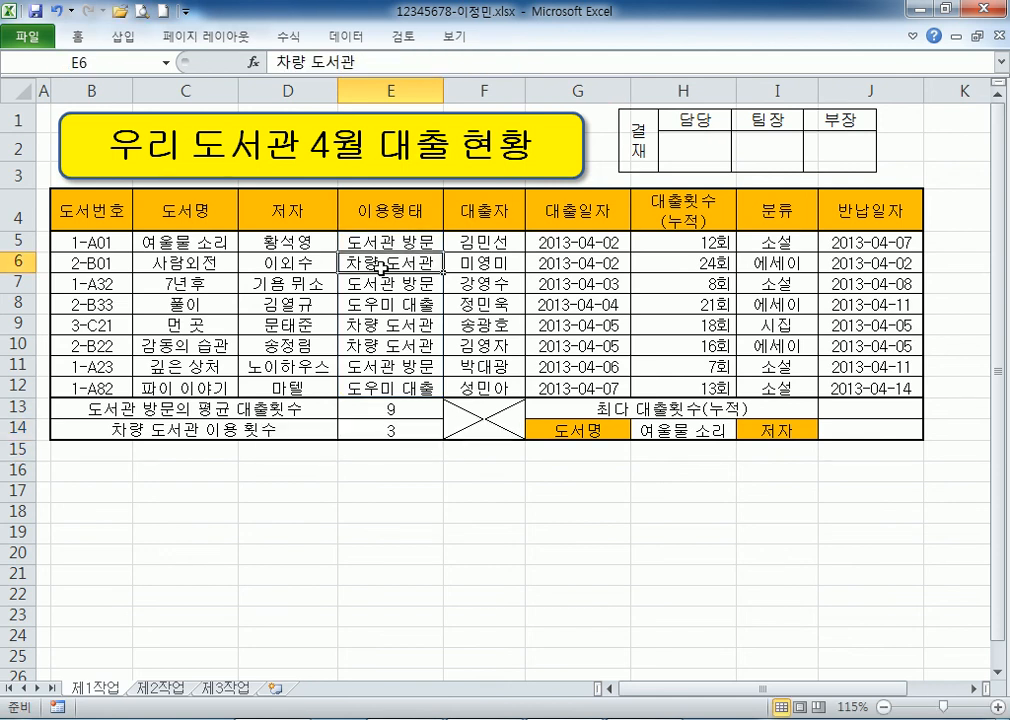
ctrl+click(385, 328)
ctrl+click(388, 346)
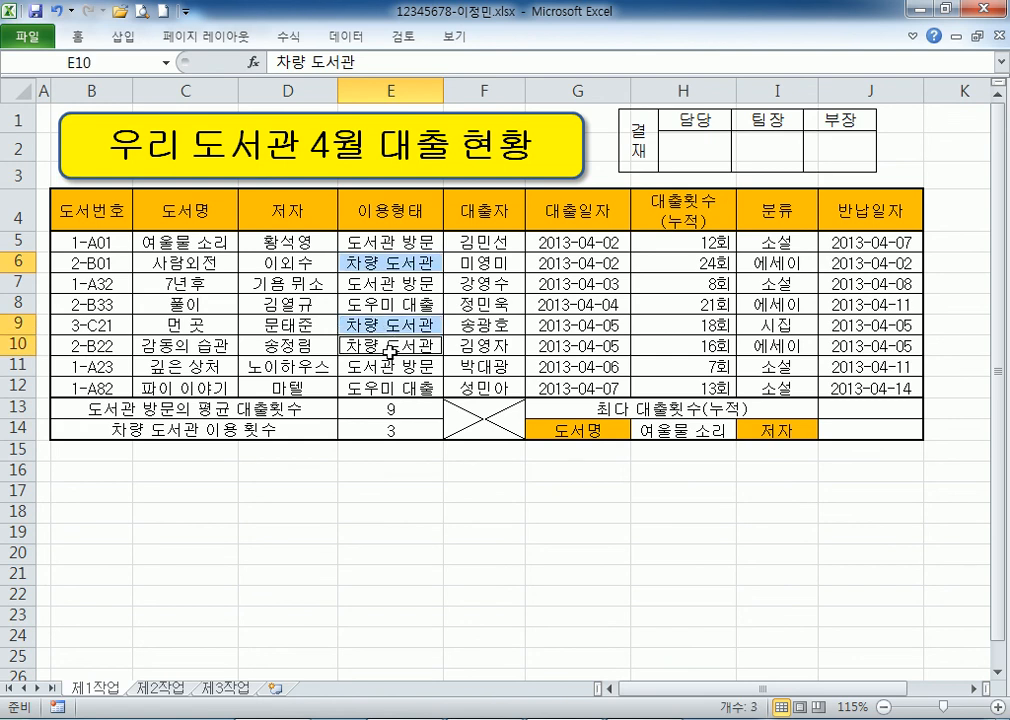
click(395, 430)
drag(530, 63, 233, 61)
key(ctrl+c)
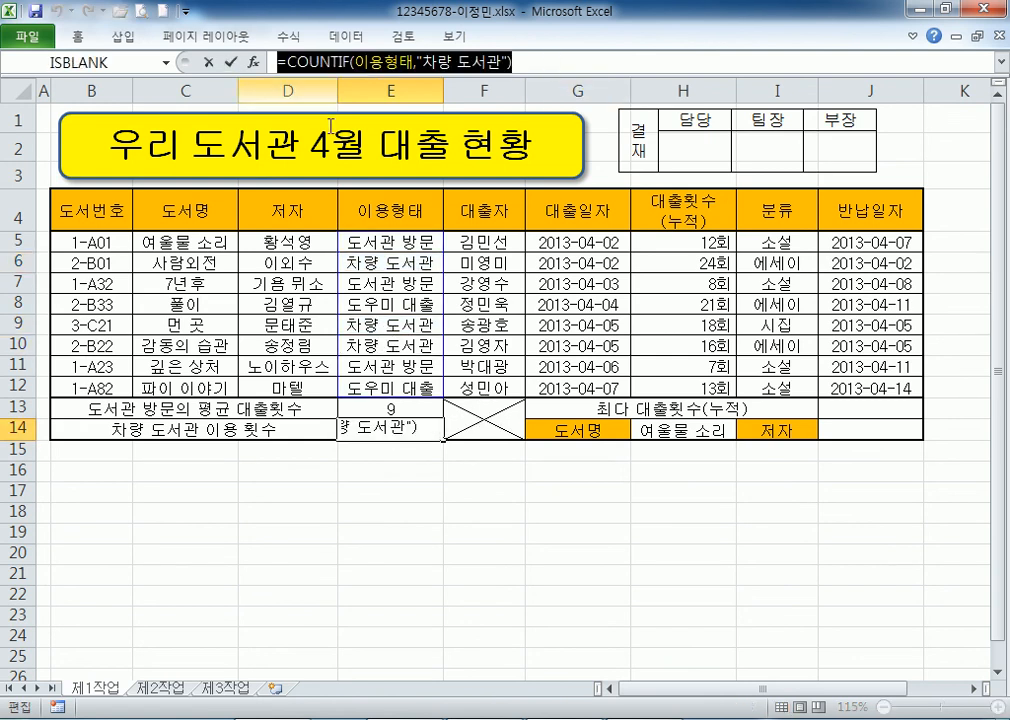
key(alt+Tab)
click(71, 266)
key(ctrl+v)
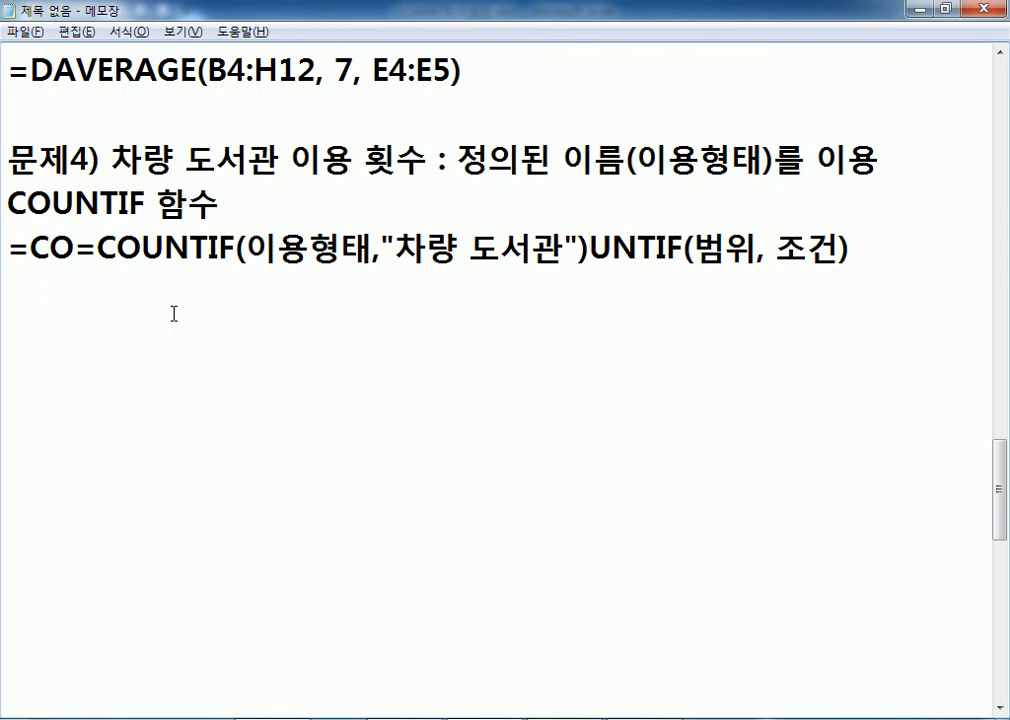
Paste =COUNTIF(이용형태,"차량 도서관") on its own line in the notes.
key(ctrl+z)
click(88, 285)
key(ctrl+v)
click(320, 293)
click(340, 345)
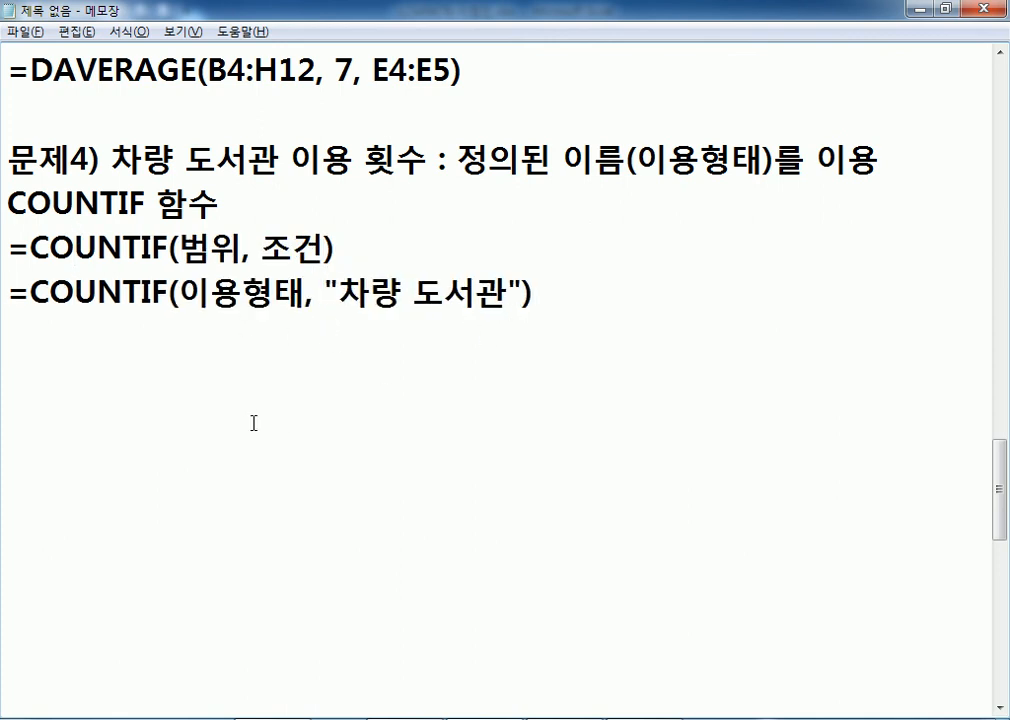
Paste a second copy of the formula and replace 이용형태 with E5:E12 in it.
key(alt+Tab)
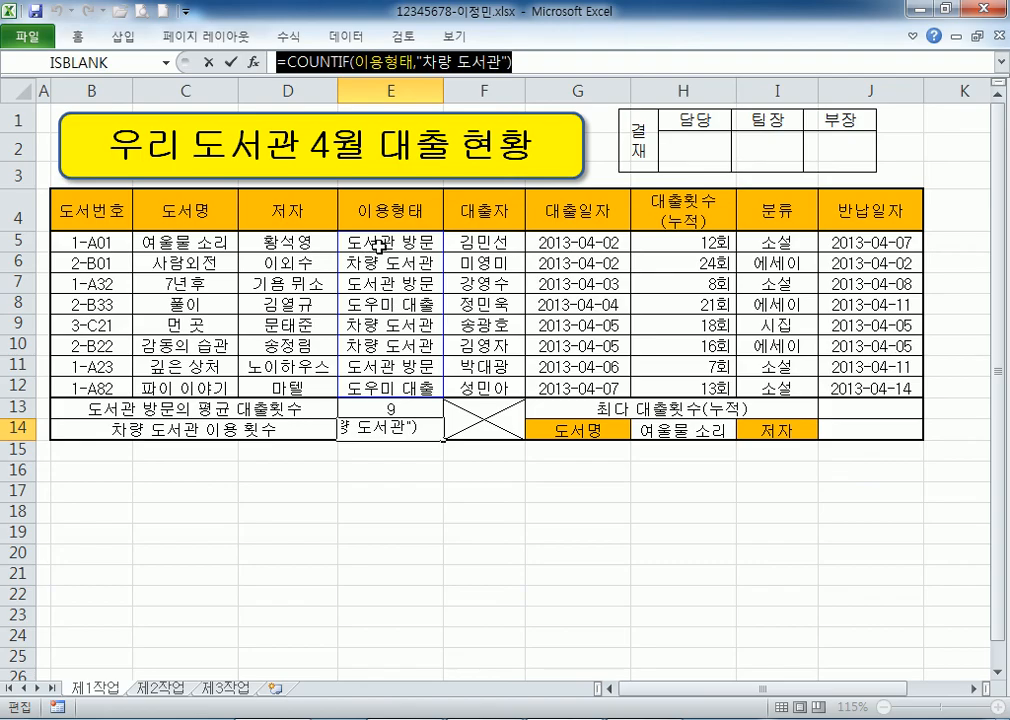
key(ctrl+Return)
click(380, 243)
drag(380, 243, 385, 387)
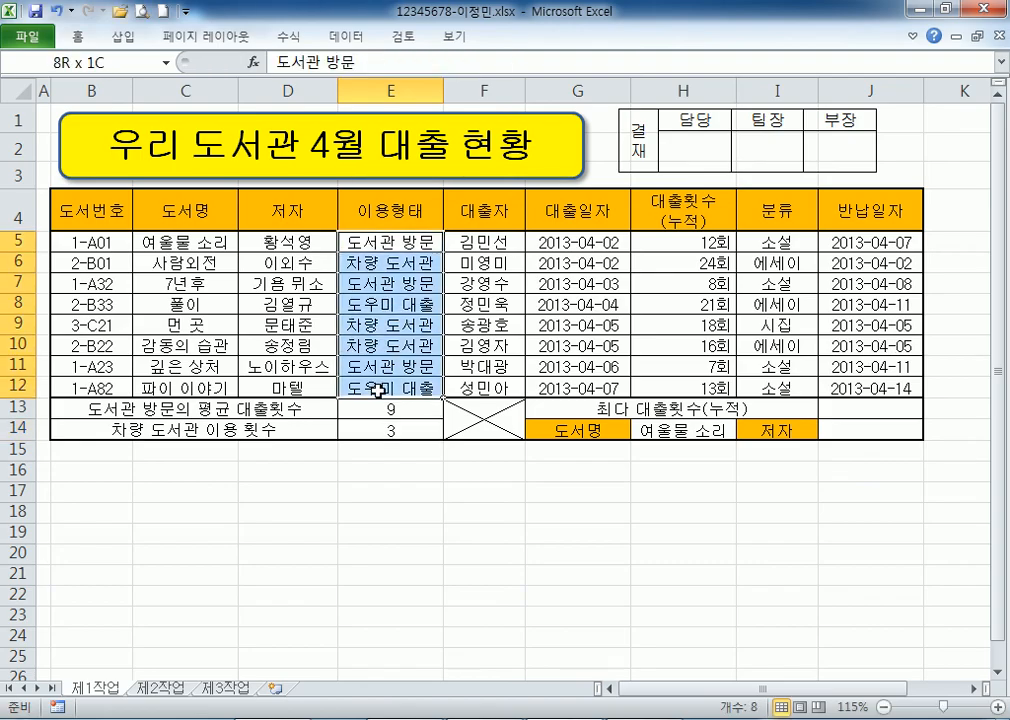
key(alt+Tab)
key(ctrl+v)
drag(178, 294, 296, 297)
text(E)
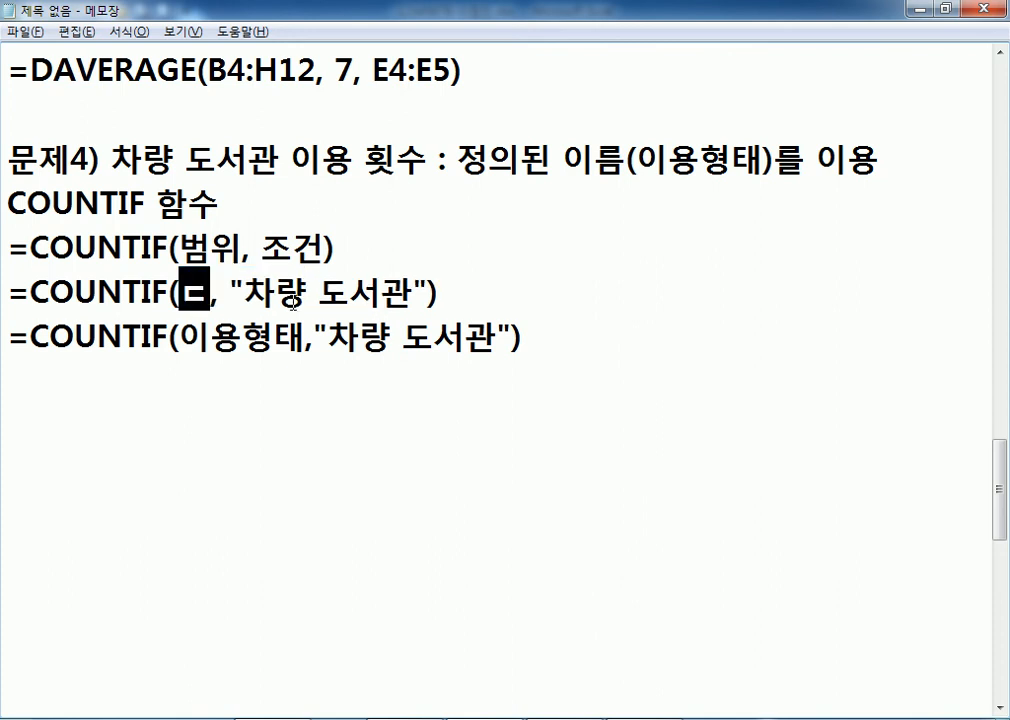
text(5:E12)
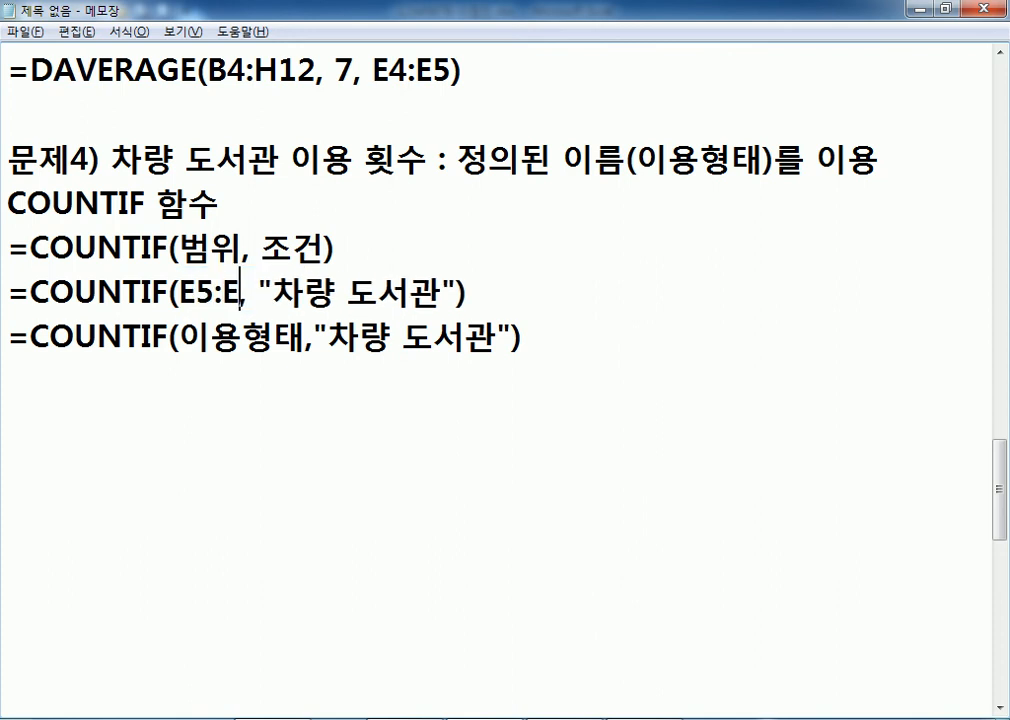
Mark the E5:E12 version X and the 이용형태 version O, highlighting the difference.
key(alt+Tab)
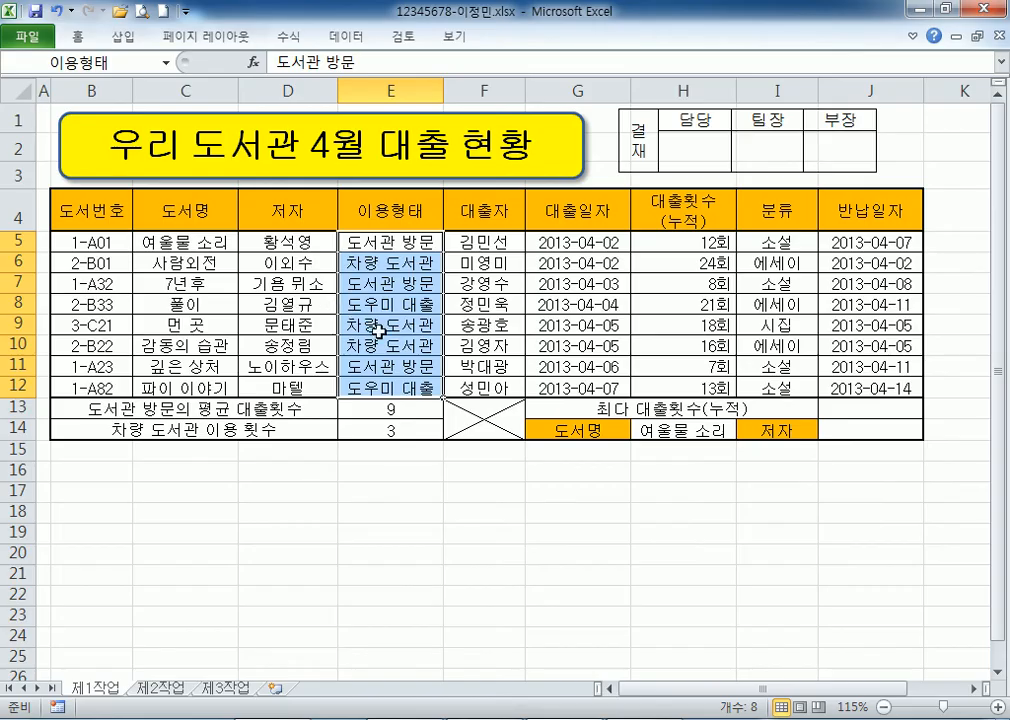
key(alt+Tab)
click(711, 307)
text(X)
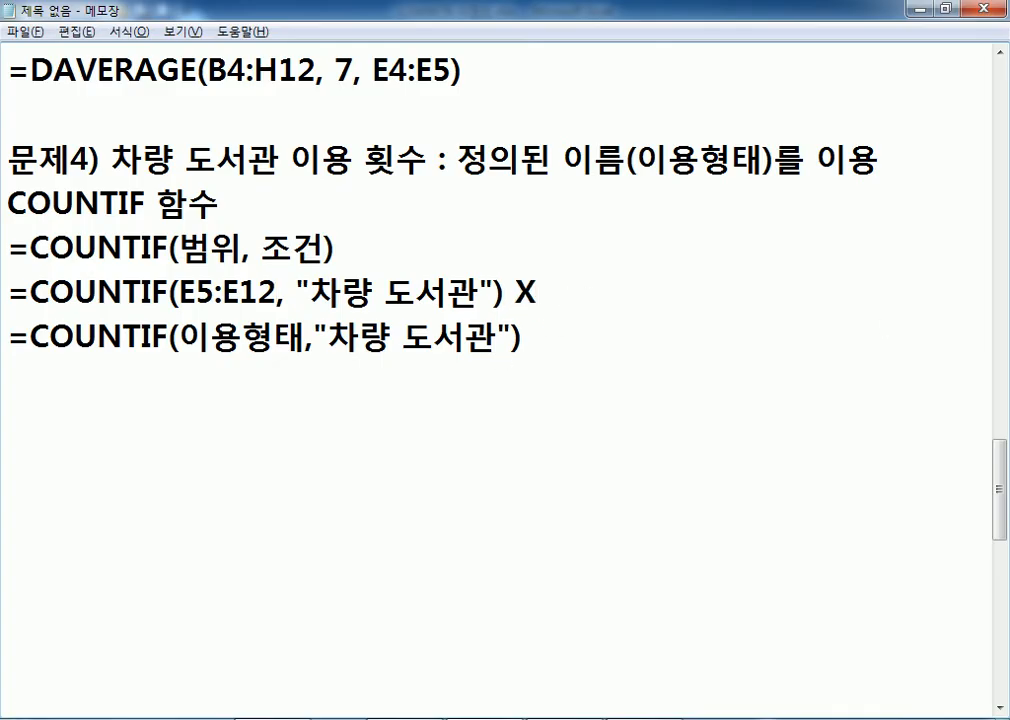
text( O)
drag(457, 160, 771, 160)
click(186, 336)
drag(197, 337, 300, 337)
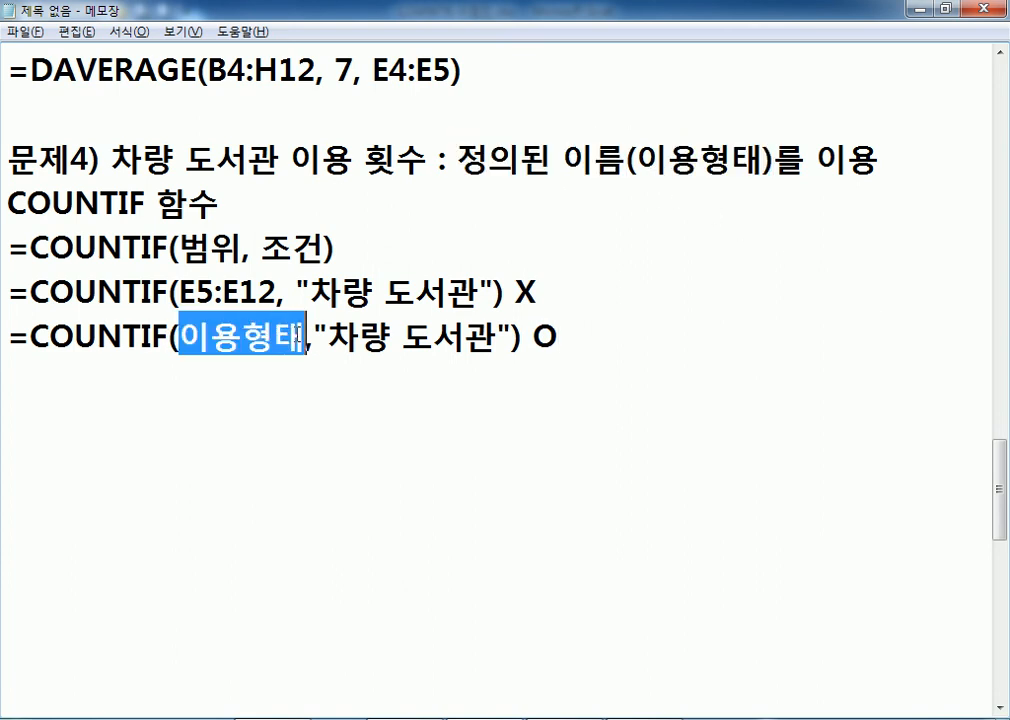
drag(179, 292, 278, 290)
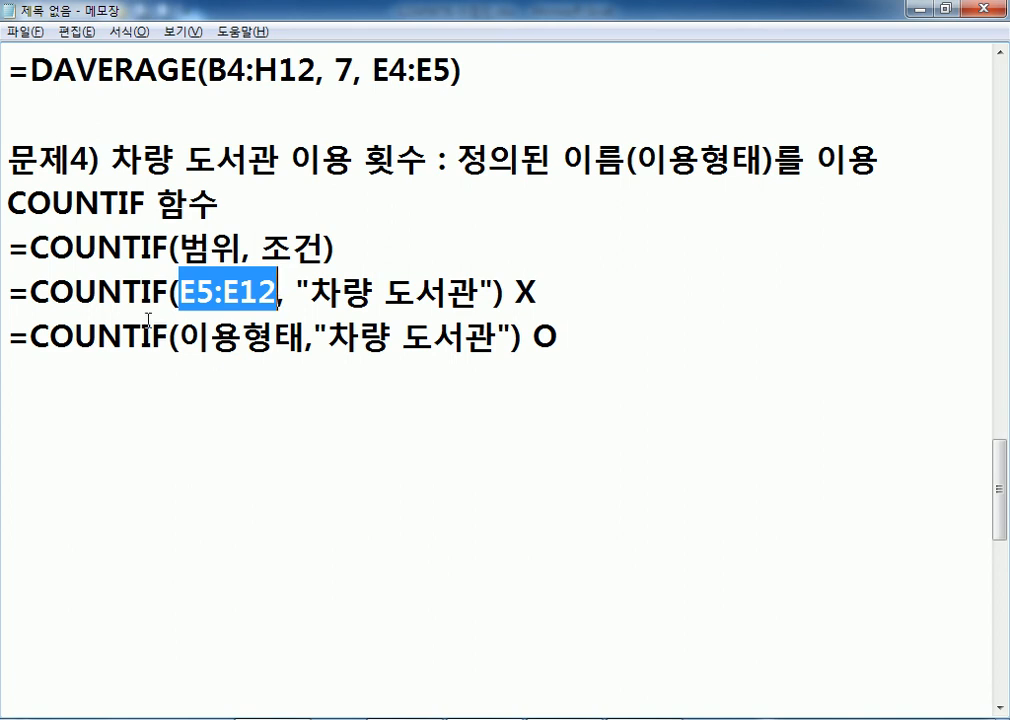
key(alt+Tab)
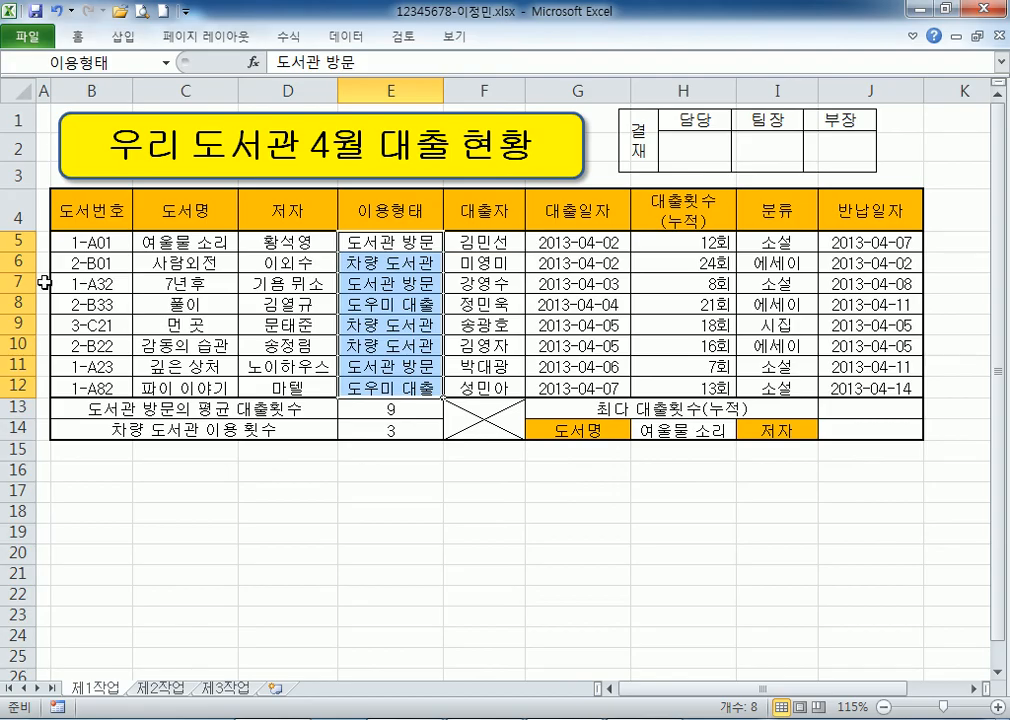
Compare the two COUNTIF lines in the notes, highlighting the E5:E12 reference.
click(123, 53)
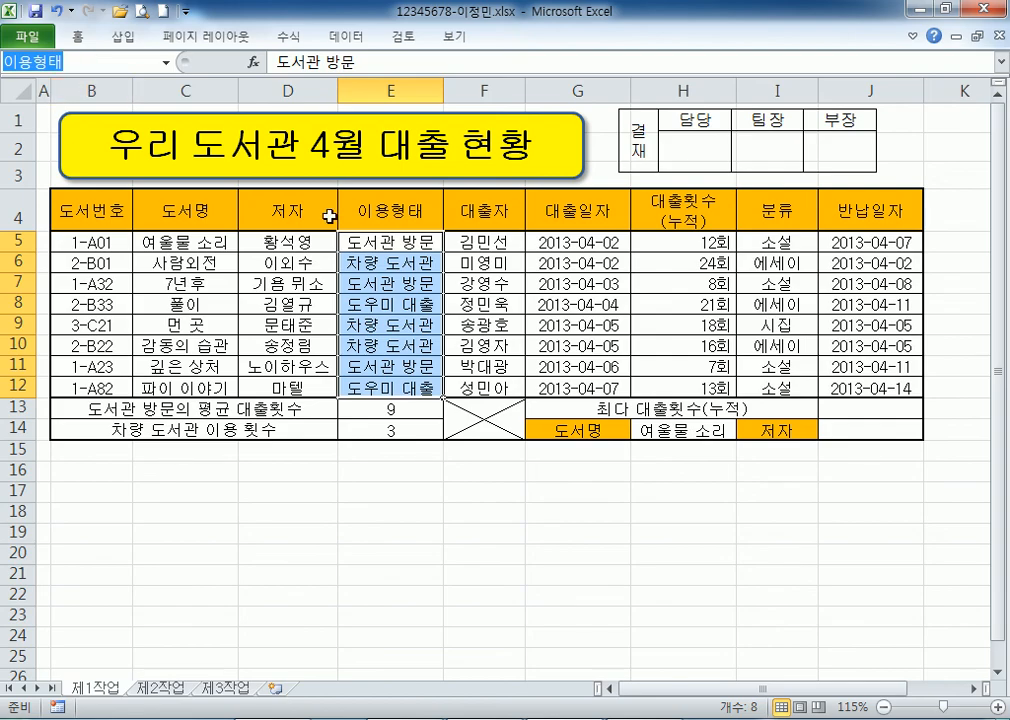
key(alt+Tab)
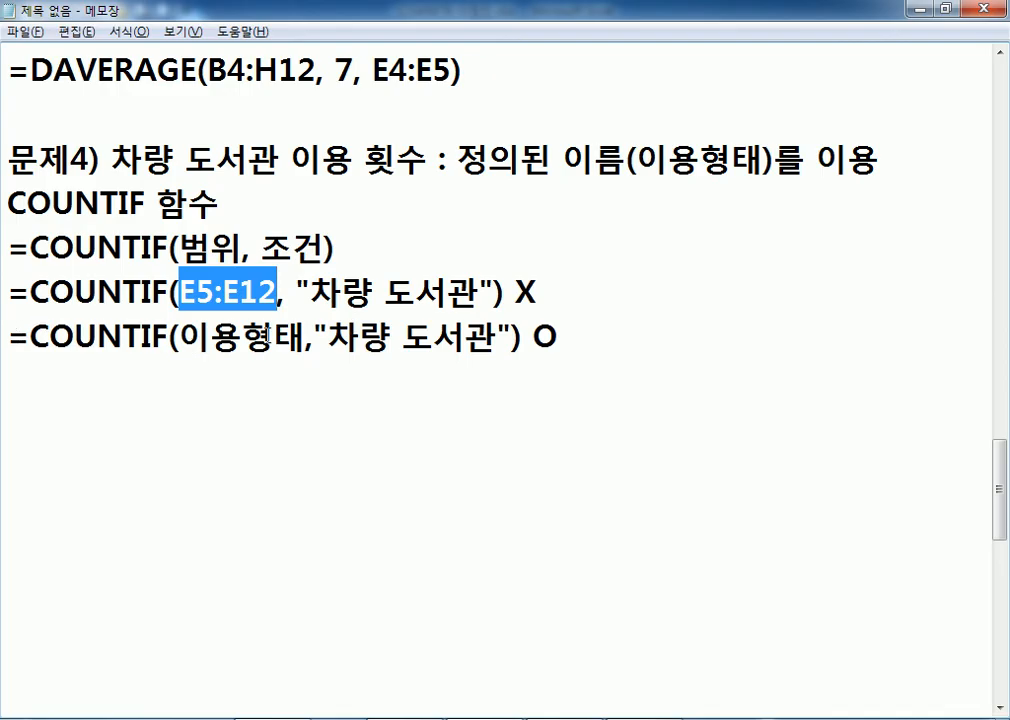
key(alt+Tab)
key(alt+Tab)
drag(512, 337, 4, 322)
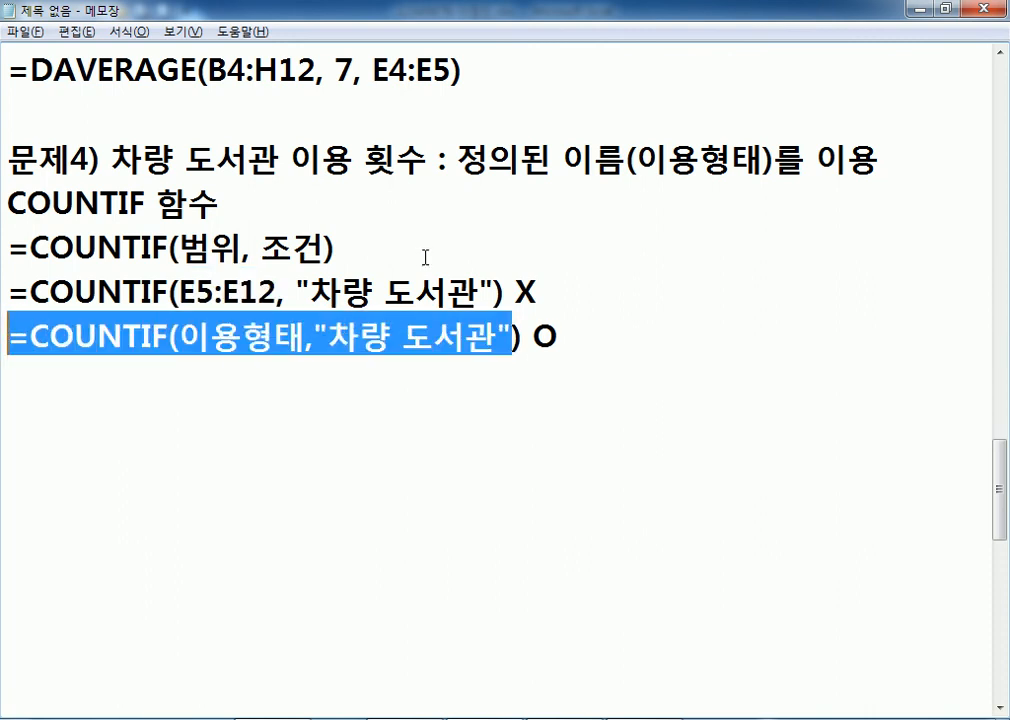
drag(507, 285, 3, 277)
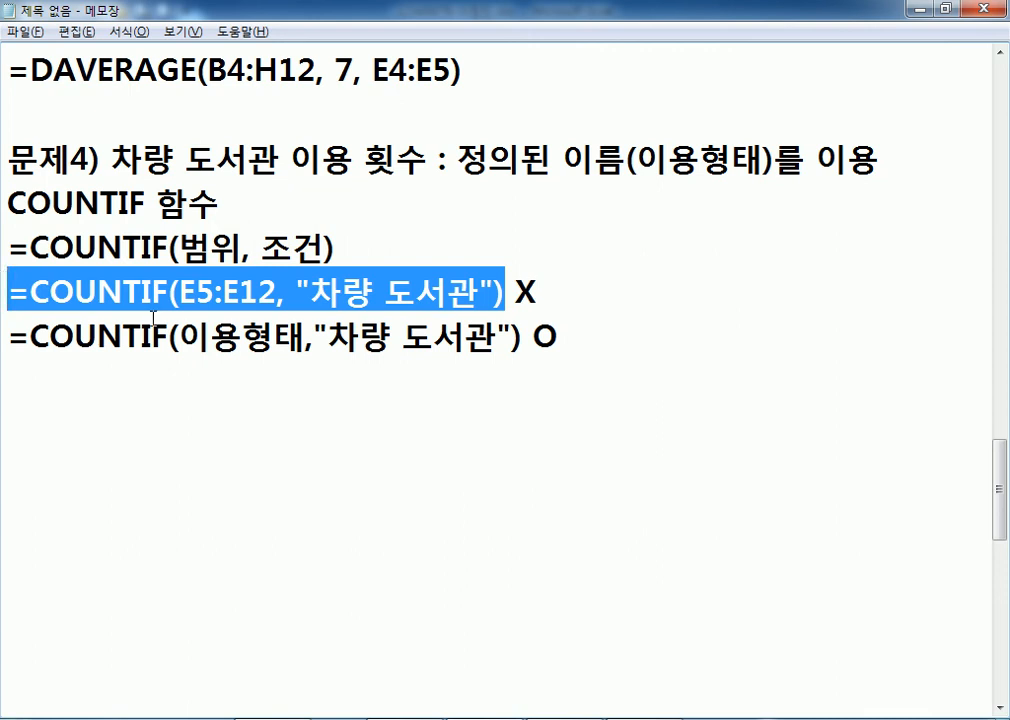
drag(181, 292, 276, 292)
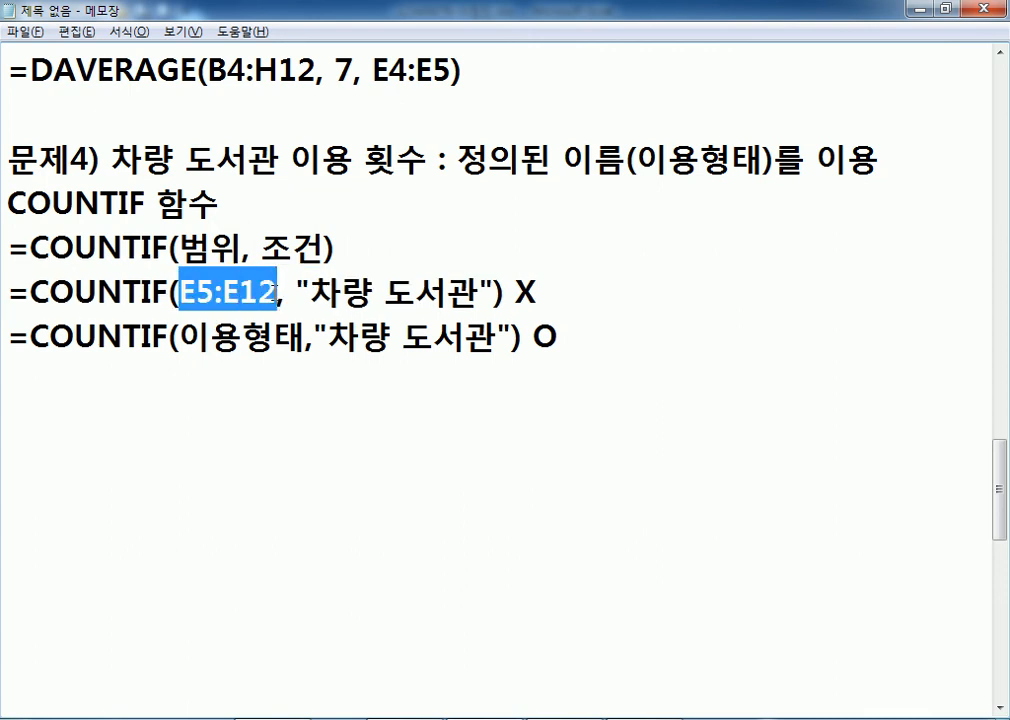
drag(523, 340, 8, 338)
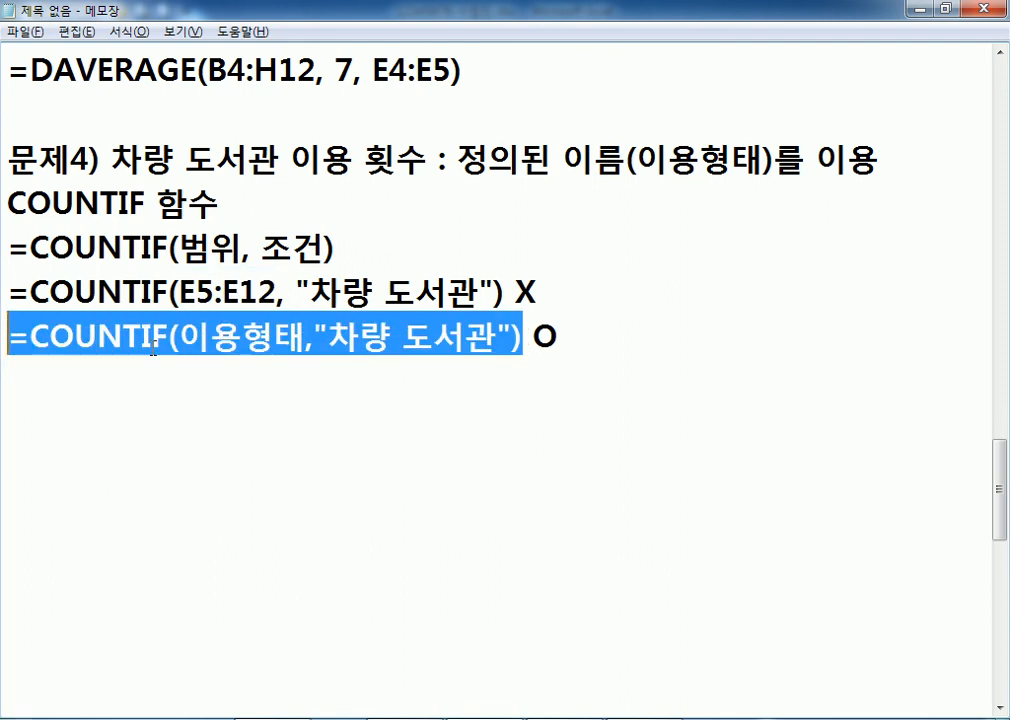
Show in the Name Box that cells E5:E12 carry the name 이용형태.
key(alt+Tab)
drag(330, 241, 360, 392)
click(121, 62)
click(96, 64)
key(alt+Tab)
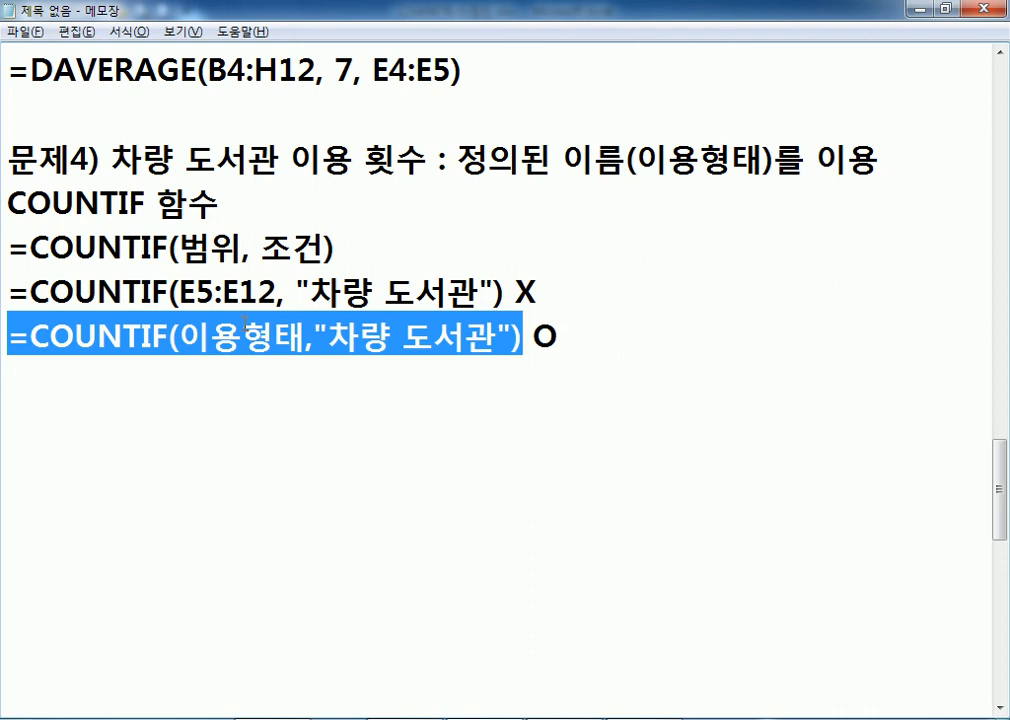
key(alt+Tab)
click(109, 62)
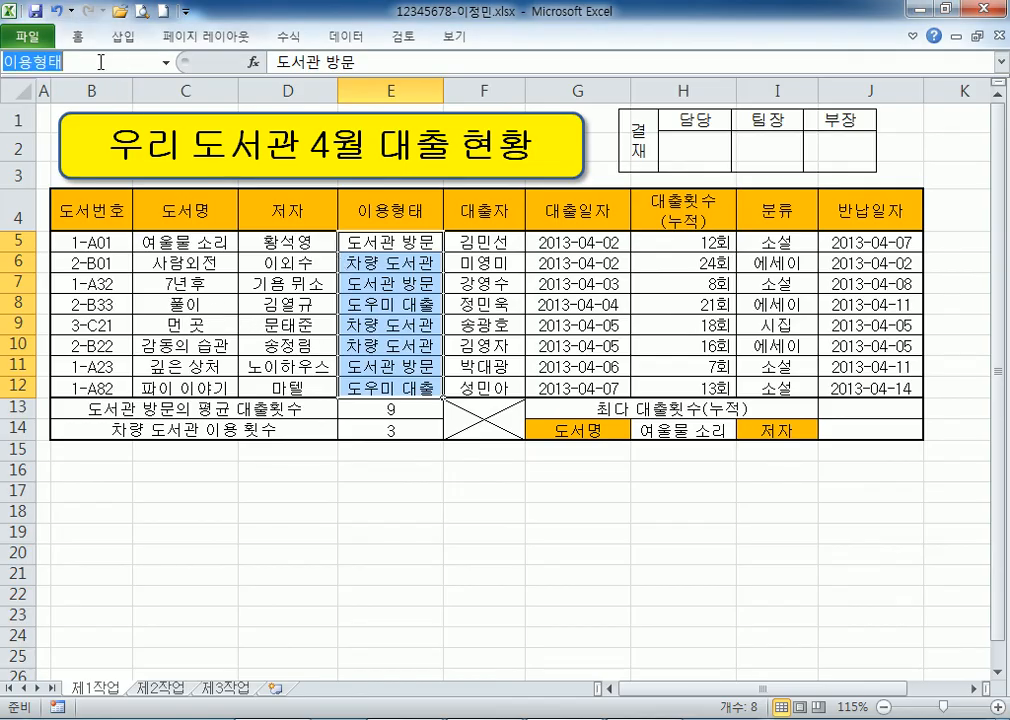
text(')
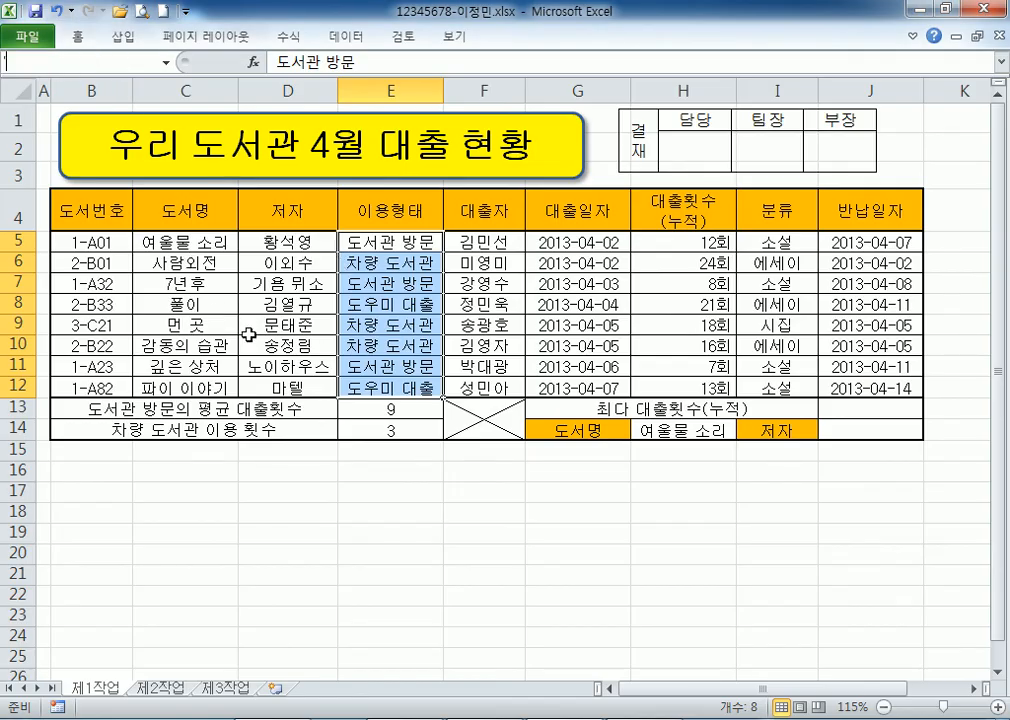
click(391, 503)
click(397, 242)
Clear the highlight in the notes and select cell J13 for the maximum loan count.
key(alt+Tab)
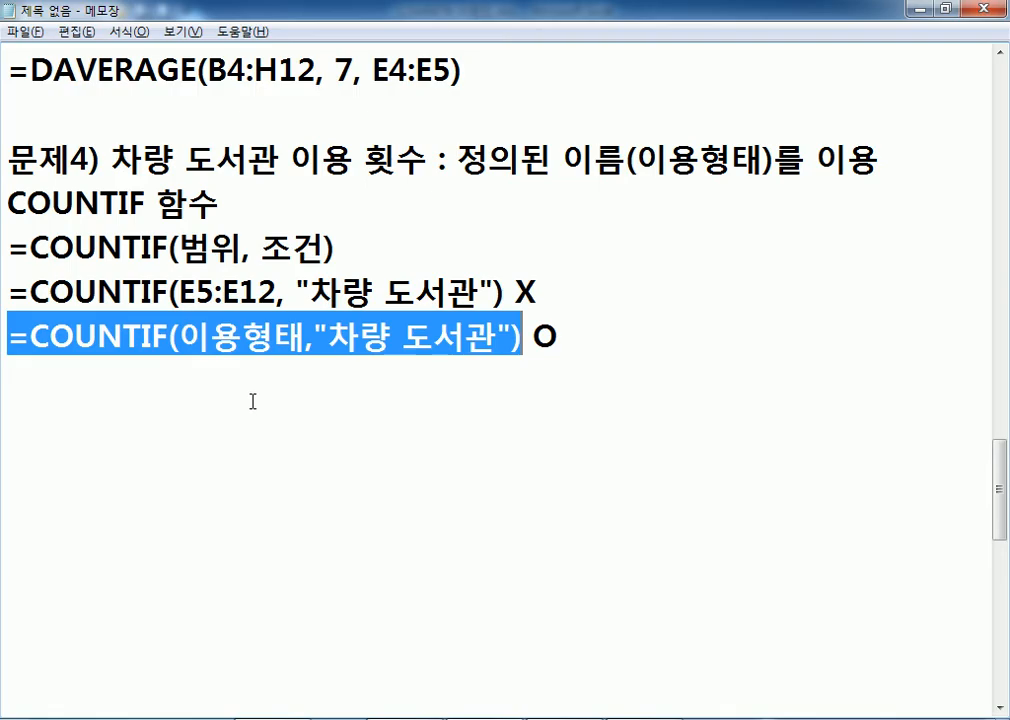
click(321, 373)
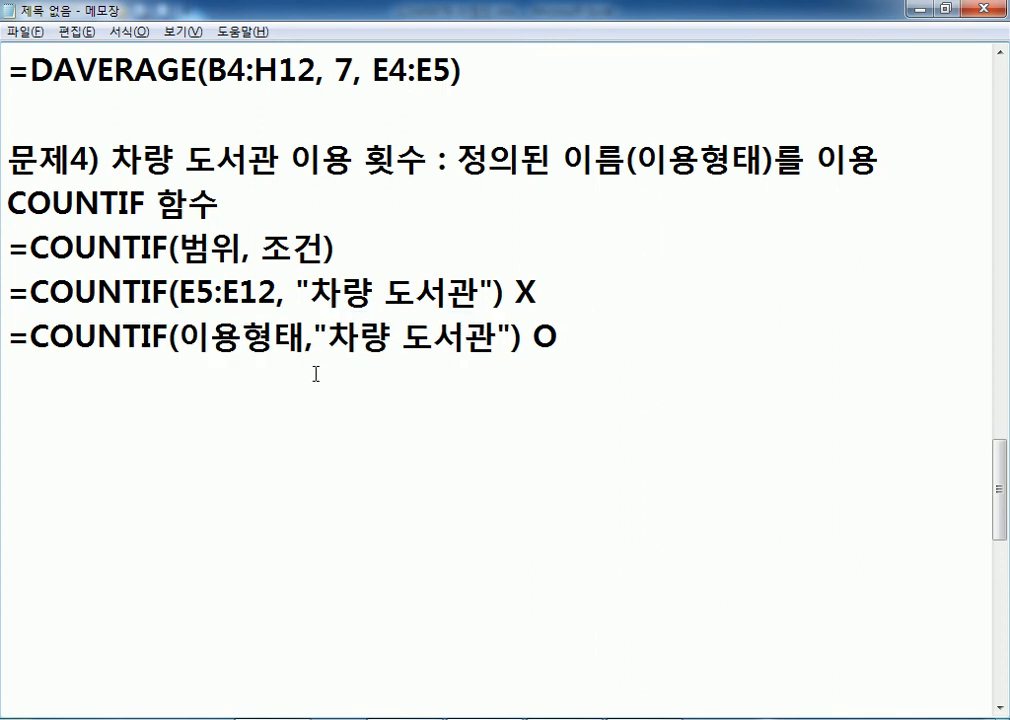
key(alt+Tab)
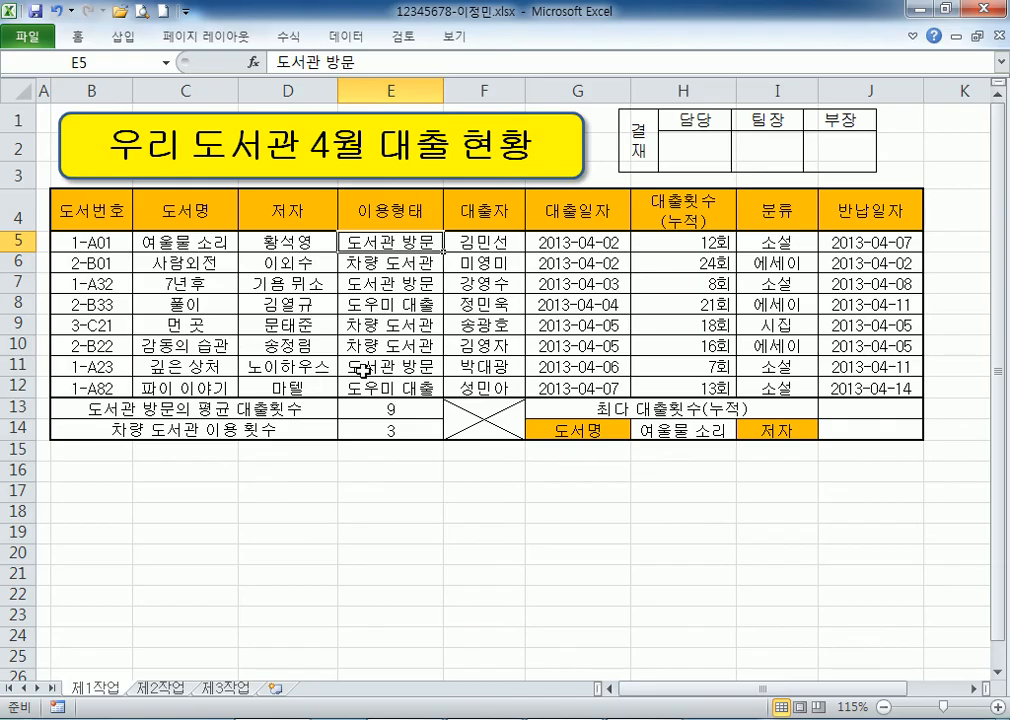
click(862, 407)
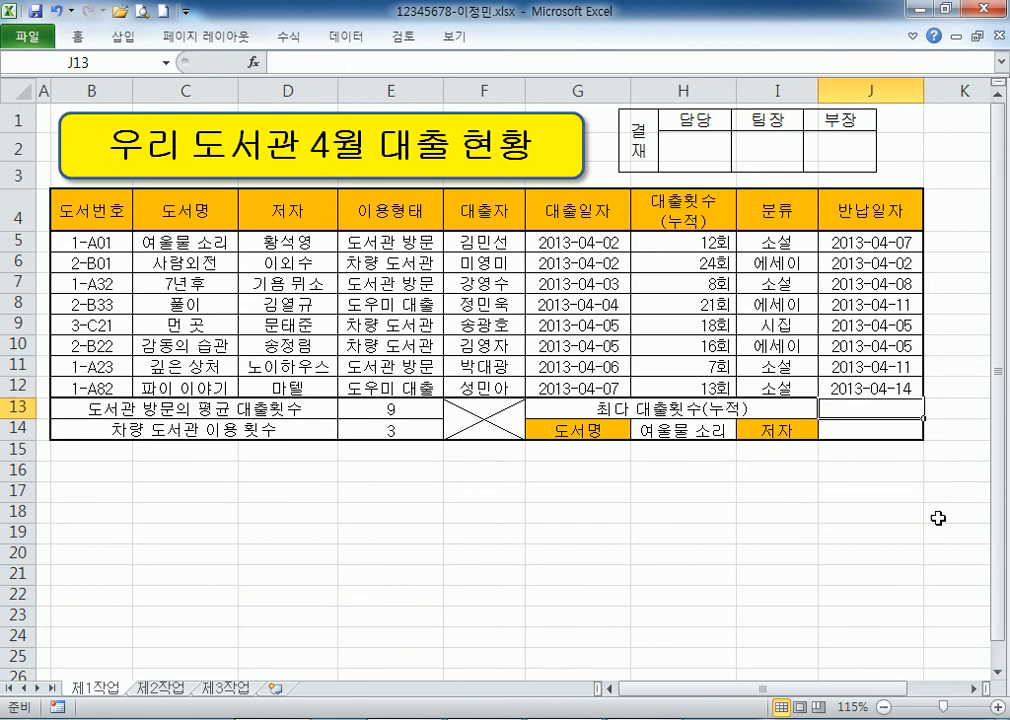
Enter =MAX(H5:H12) in J13 so it returns 24회 as the highest loan count.
click(974, 688)
click(974, 688)
click(974, 688)
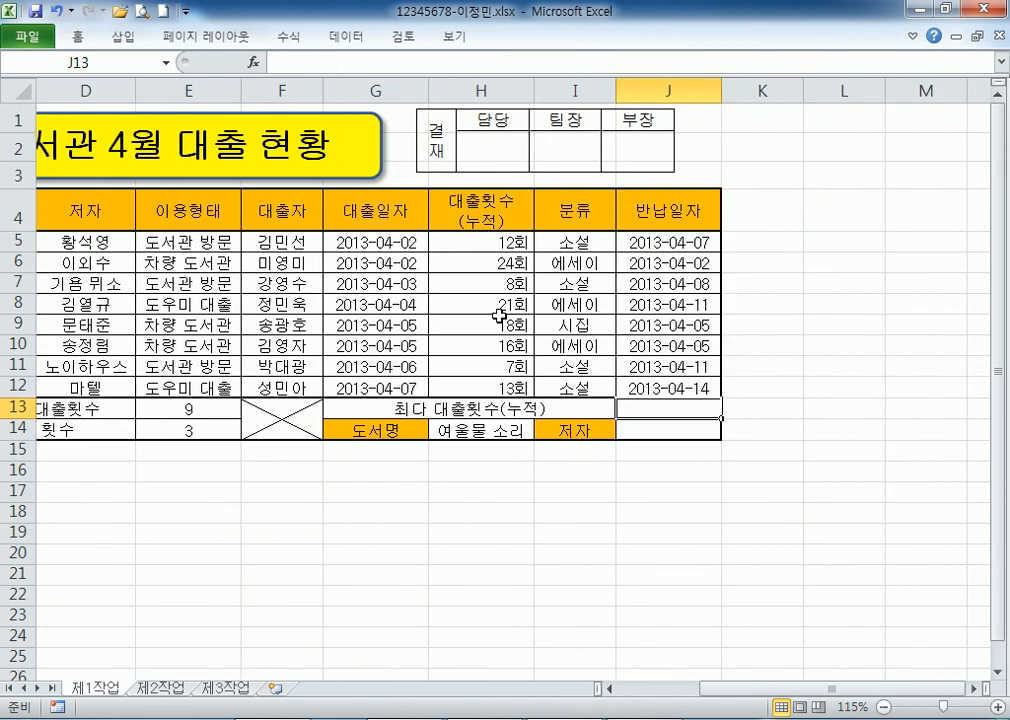
click(468, 245)
drag(468, 245, 455, 386)
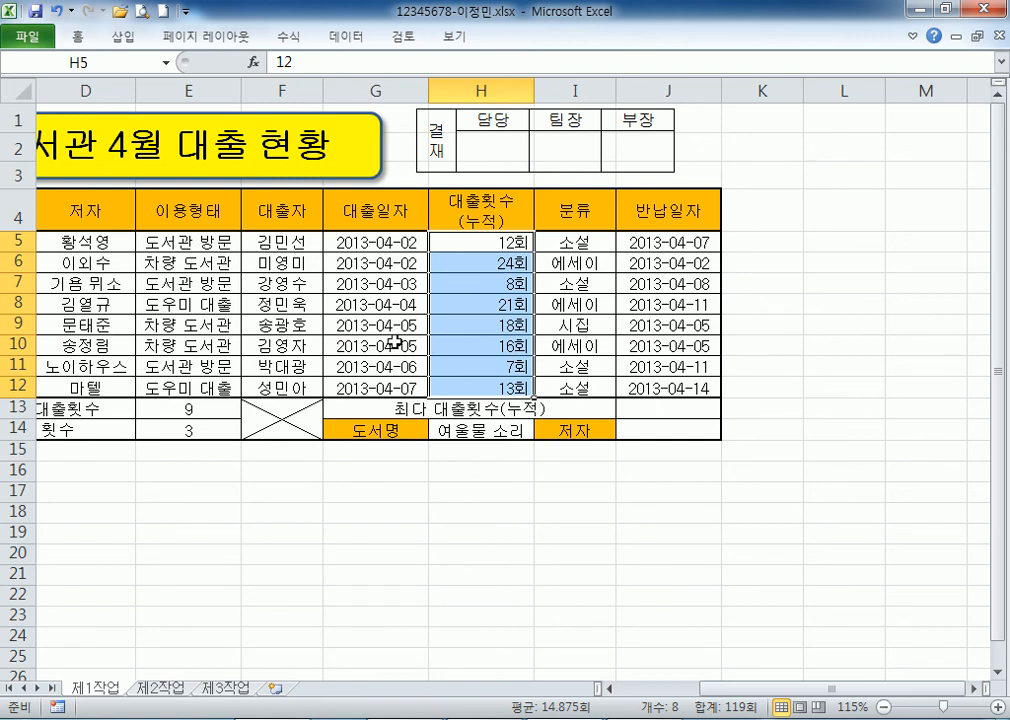
click(687, 407)
text(=)
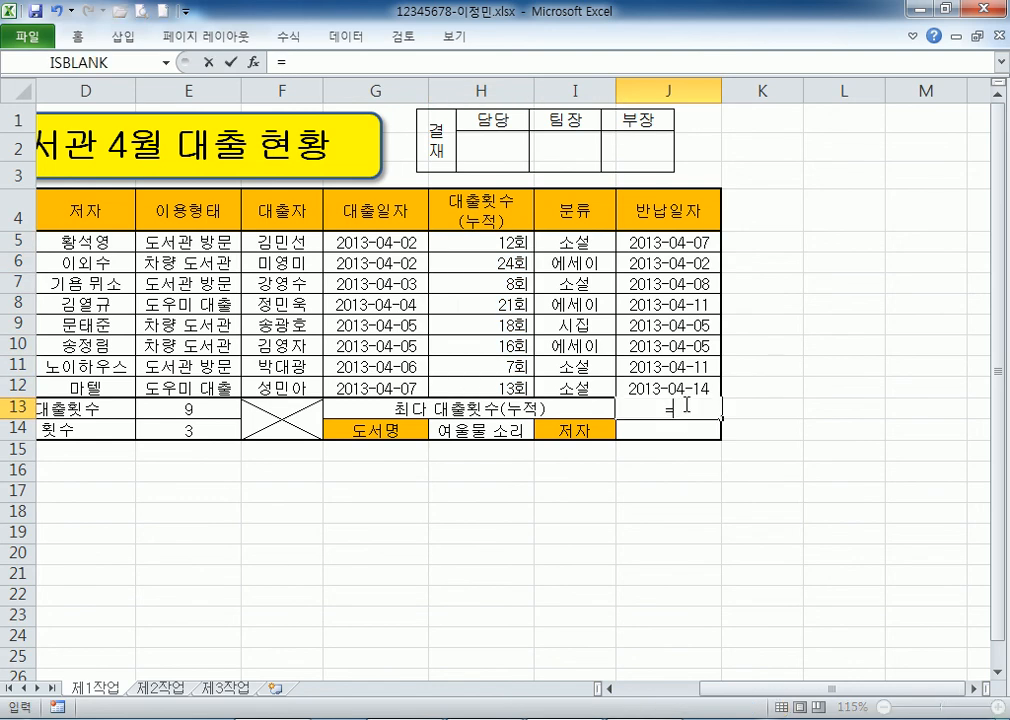
text(ㅡㅁㅌ)
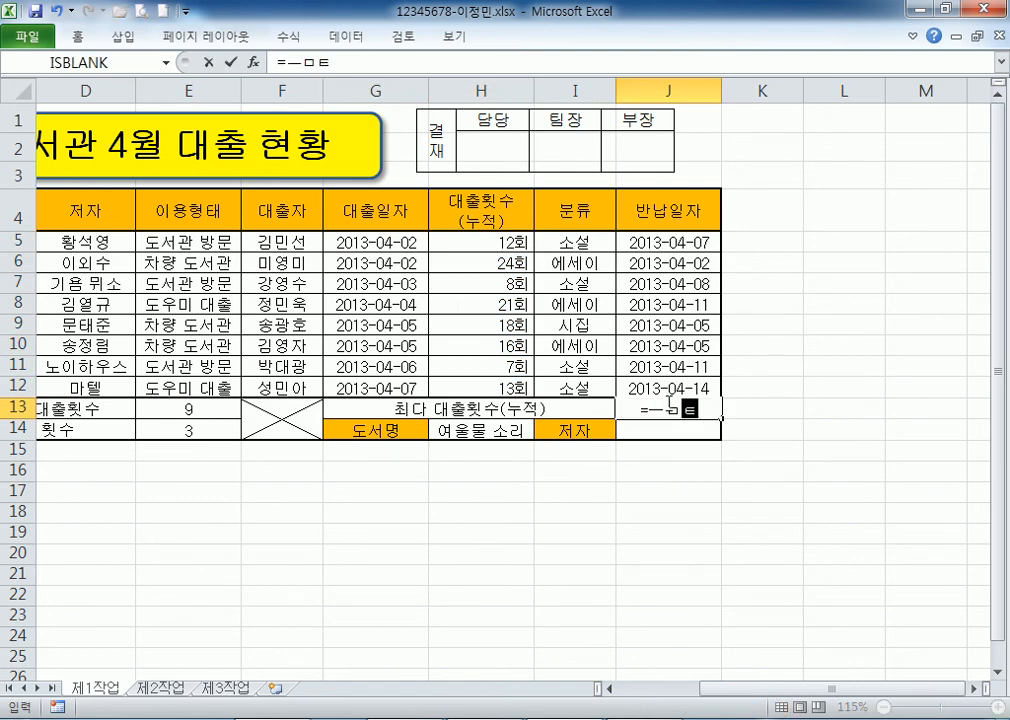
text(()
key(Escape)
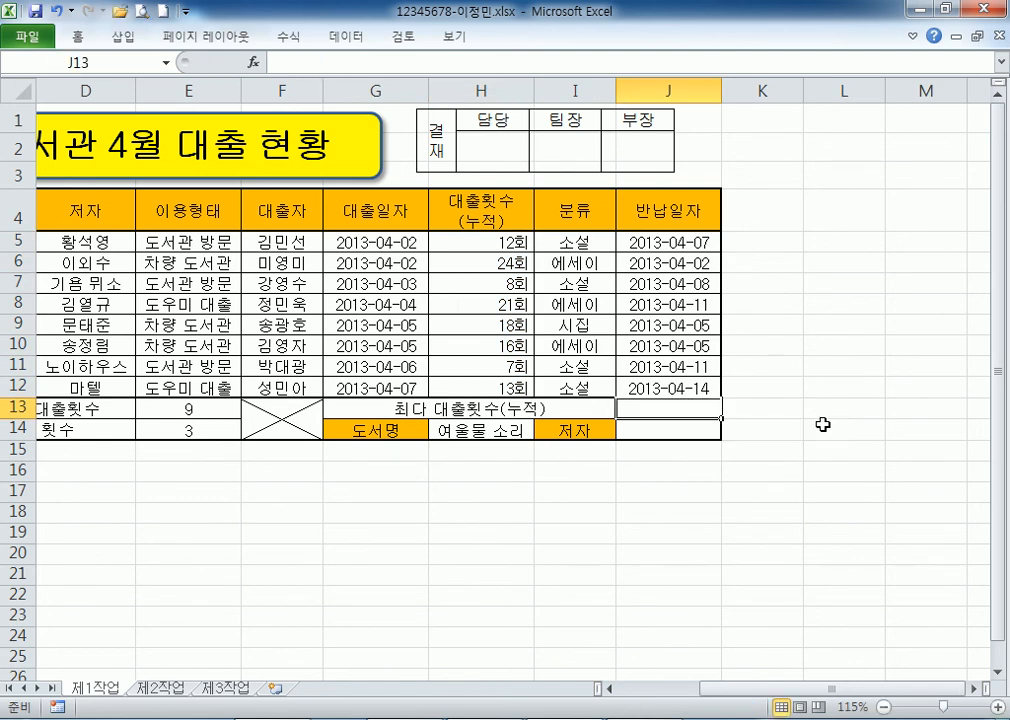
text(=MAX()
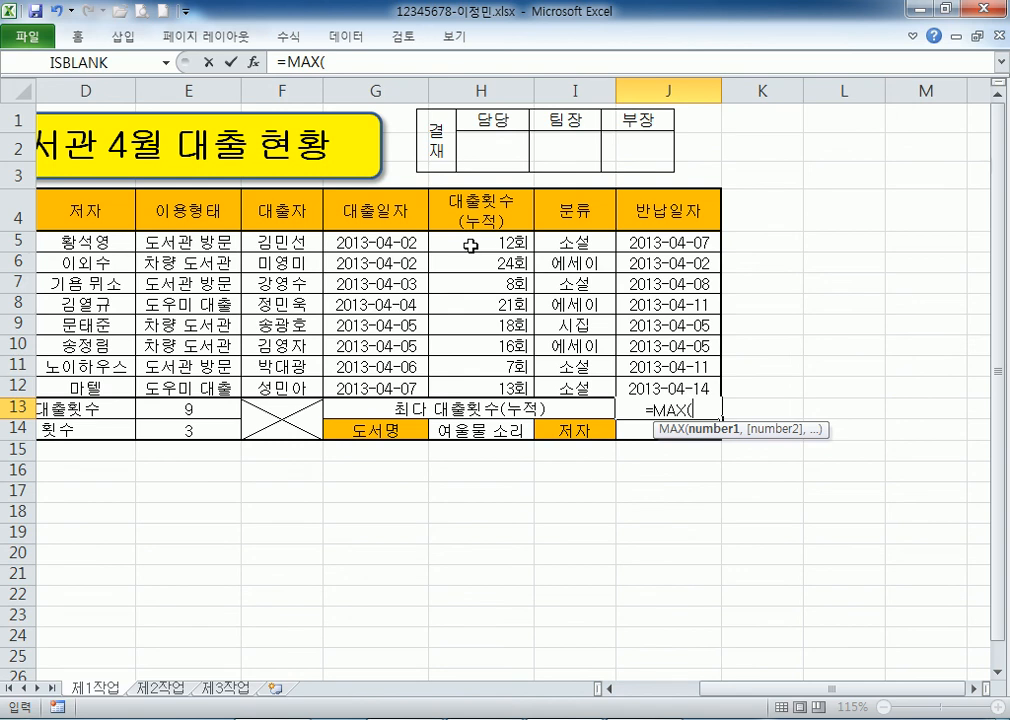
drag(468, 243, 463, 396)
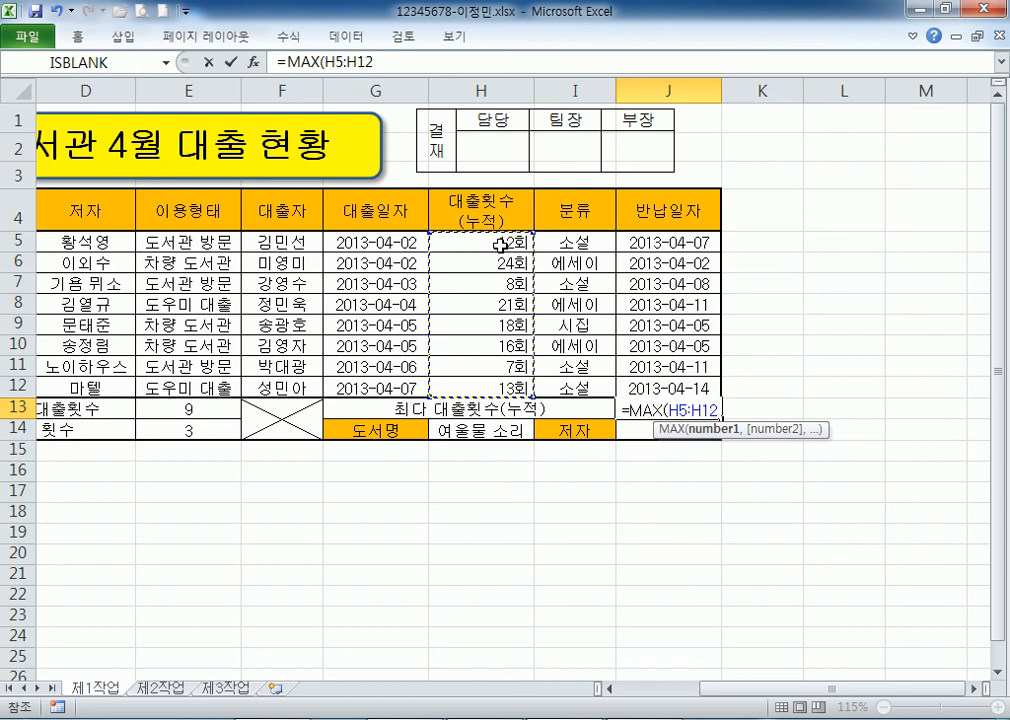
text())
key(Return)
Select J13's =MAX(H5:H12) formula text and bring the Notepad notes back.
click(692, 408)
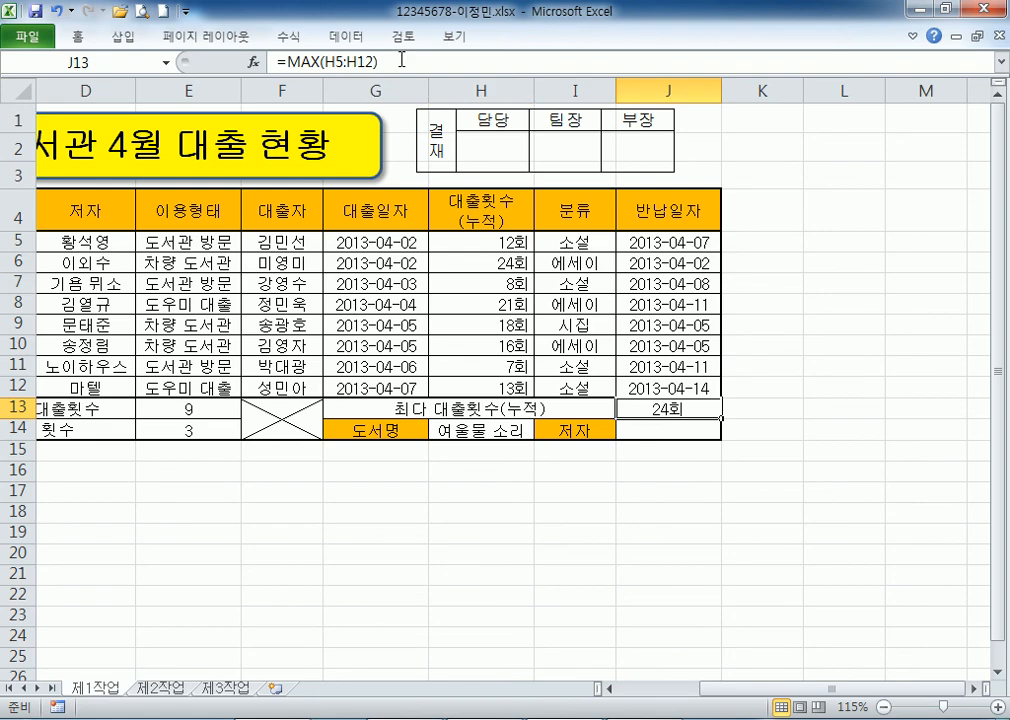
drag(401, 60, 268, 58)
key(alt+Tab)
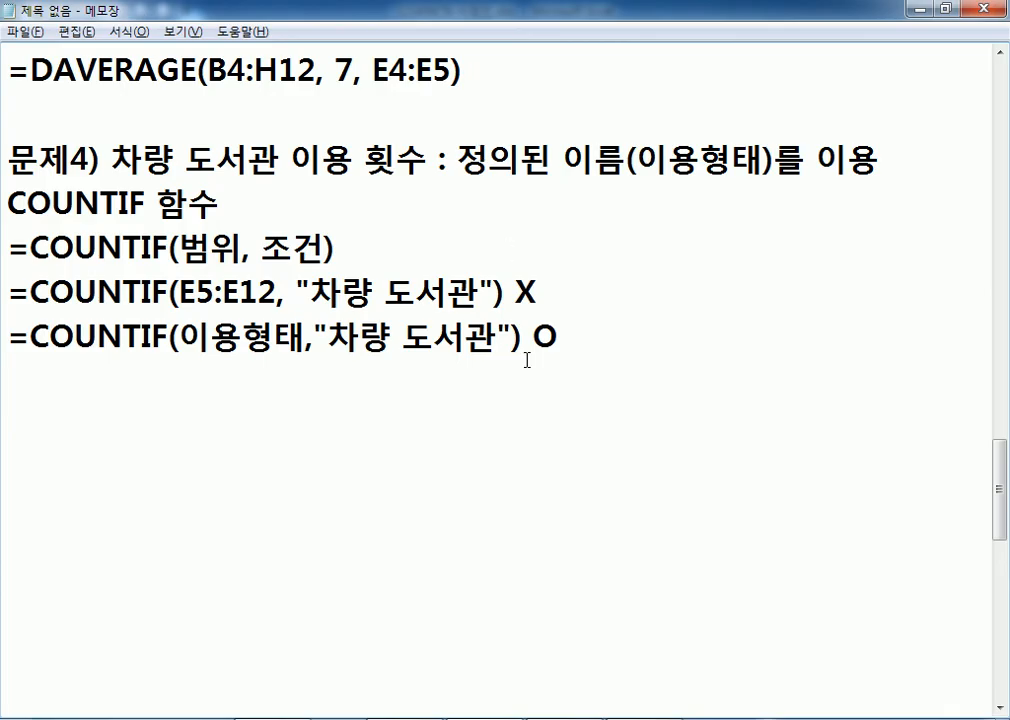
Add 문제5) 최대값 with the formula =MAX(H5:H12) to the notes.
key(Return)
text(ANS)
key(BackSpace)
key(BackSpace)
key(BackSpace)
key(Caps_Lock)
text(무ㄴ제5) )
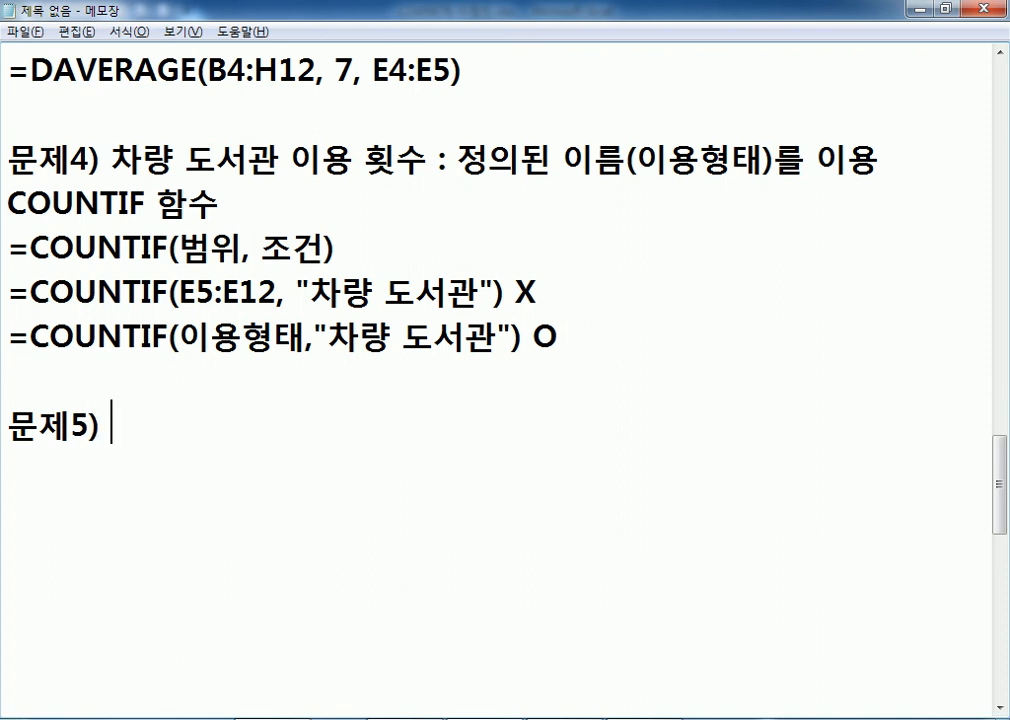
text(최대갑ㅅ)
key(Return)
text(=MAX(H5:H12))
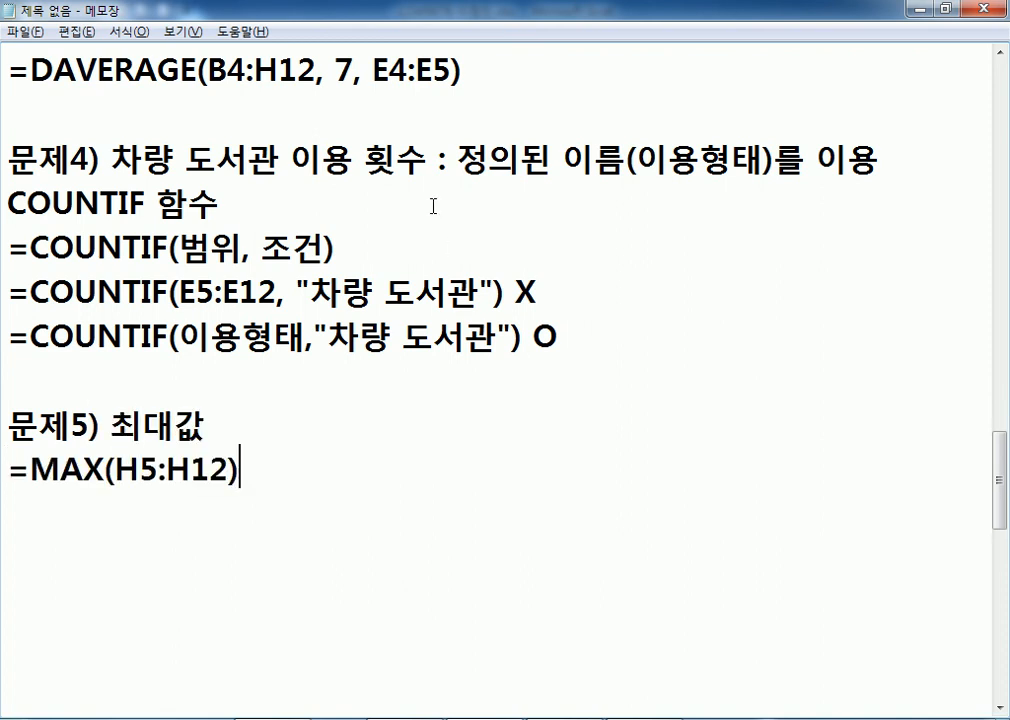
scroll(433, 206, down, 2)
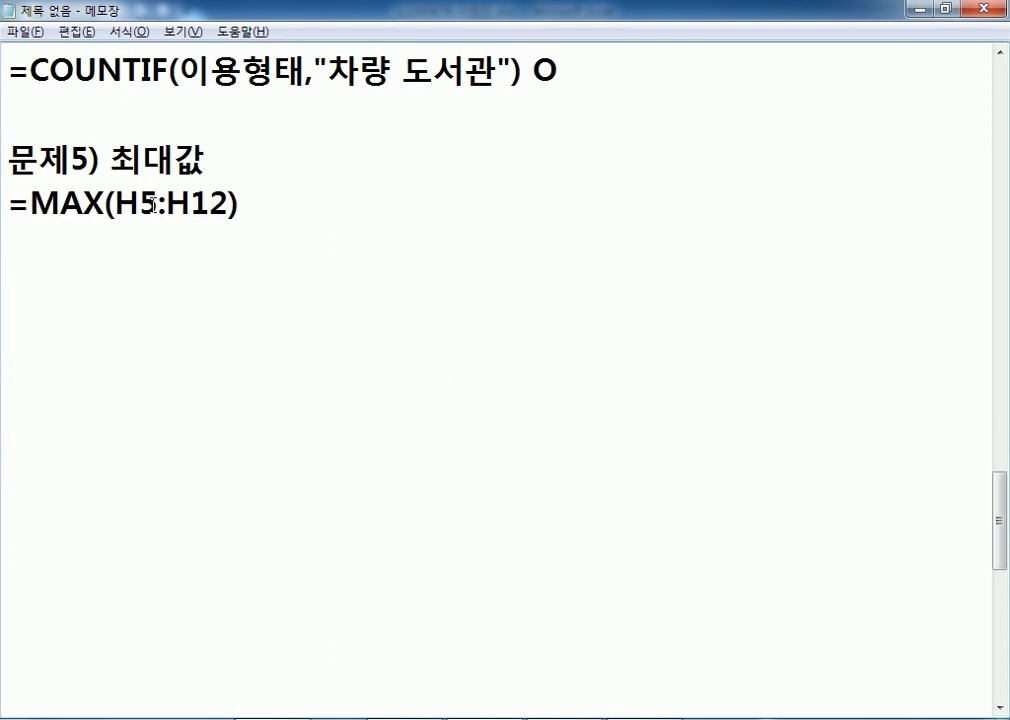
drag(116, 205, 229, 205)
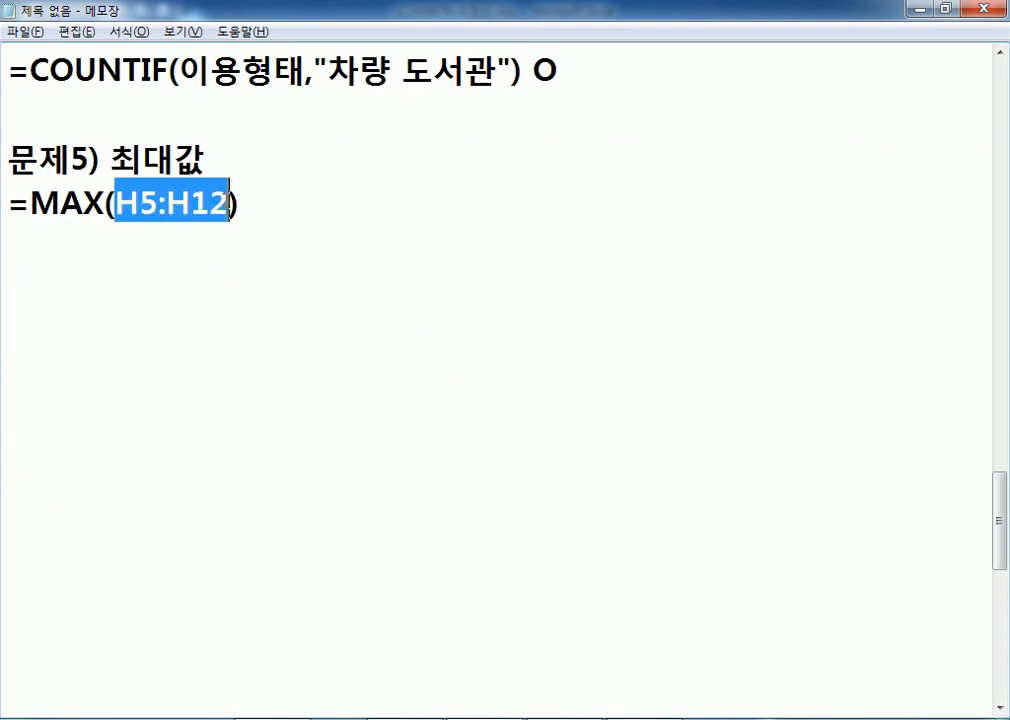
click(57, 240)
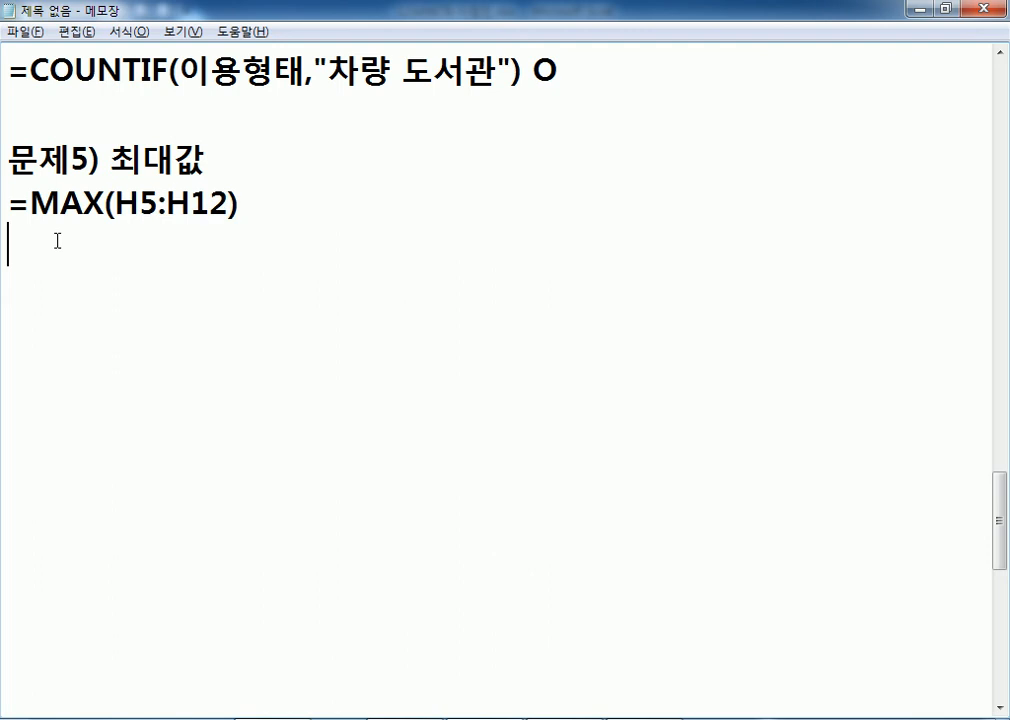
Write 문제6) 저자, finding the author of the book chosen in H14, with VLOOKUP 함수 below.
key(Return)
text(문제5)
key(BackSpace)
text(6) )
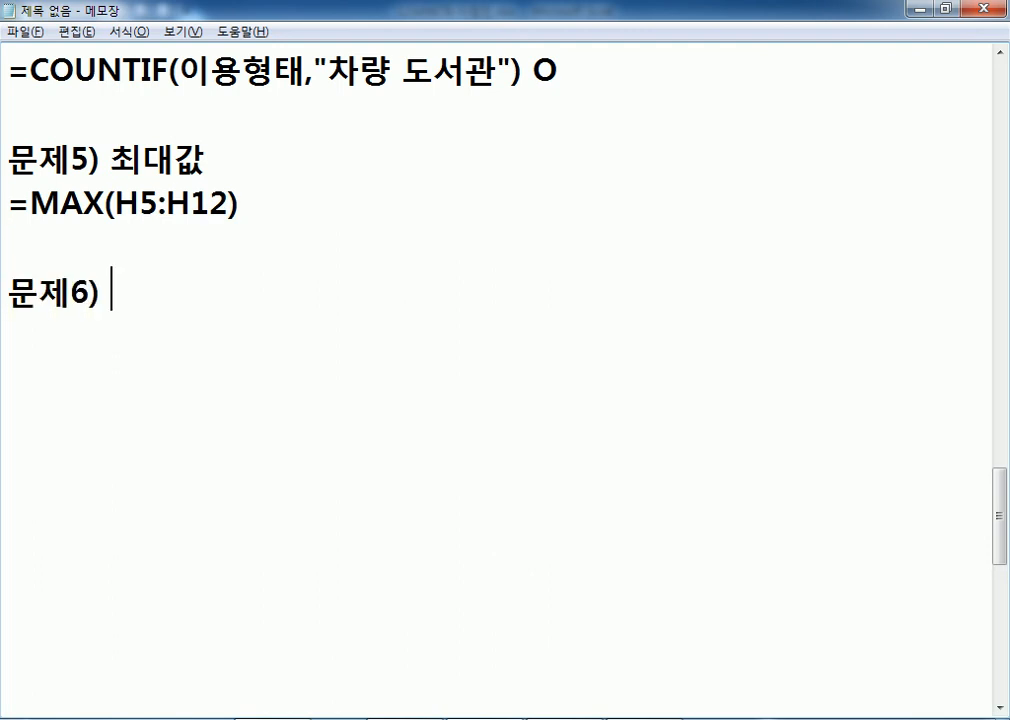
text(ㅈ)
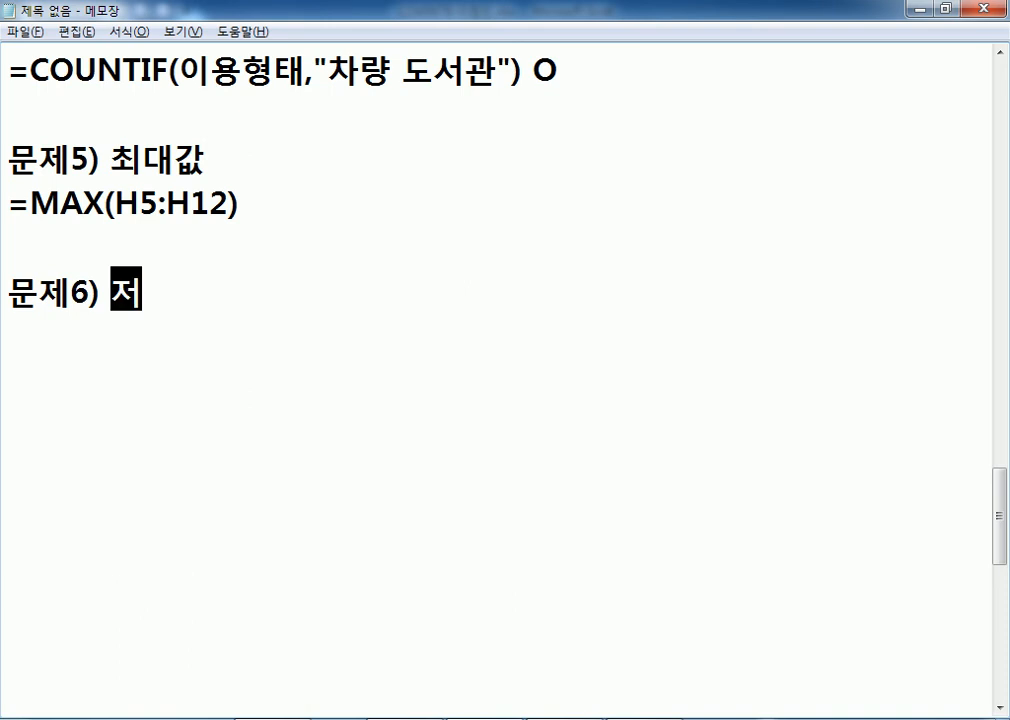
text(ㅓ장)
key(BackSpace)
text(:)
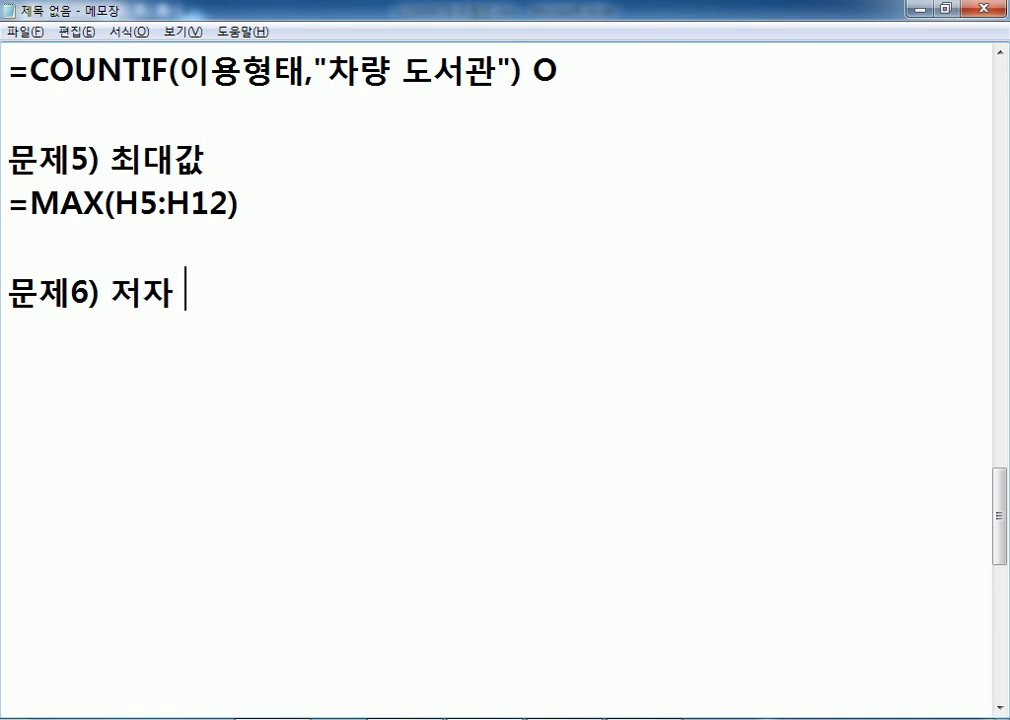
text( H1)
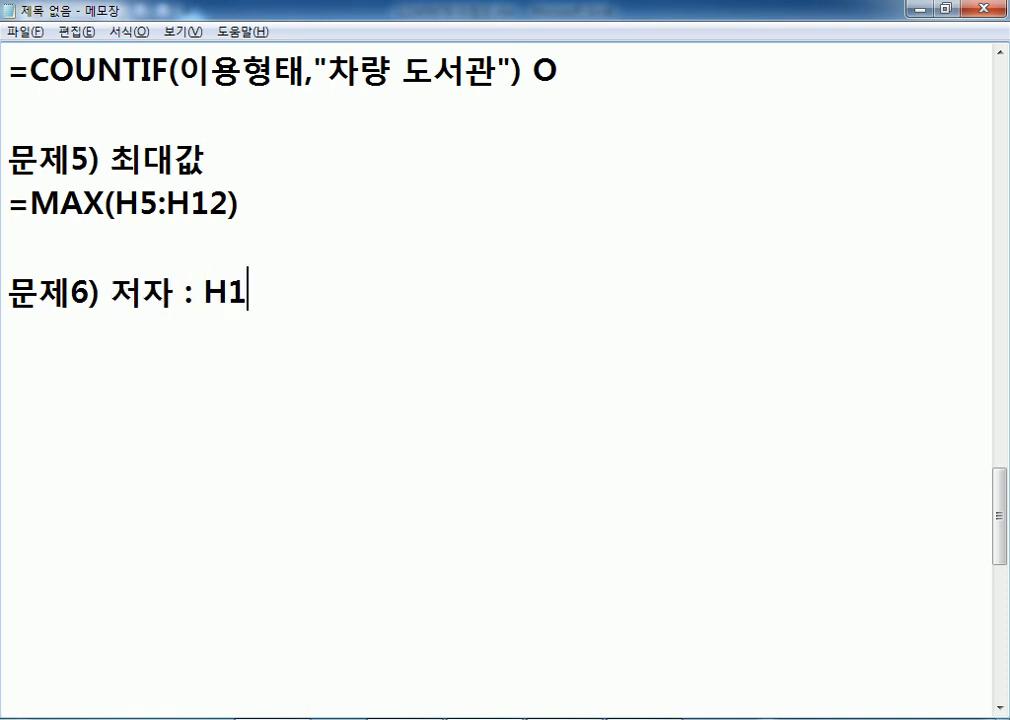
text(4셀)
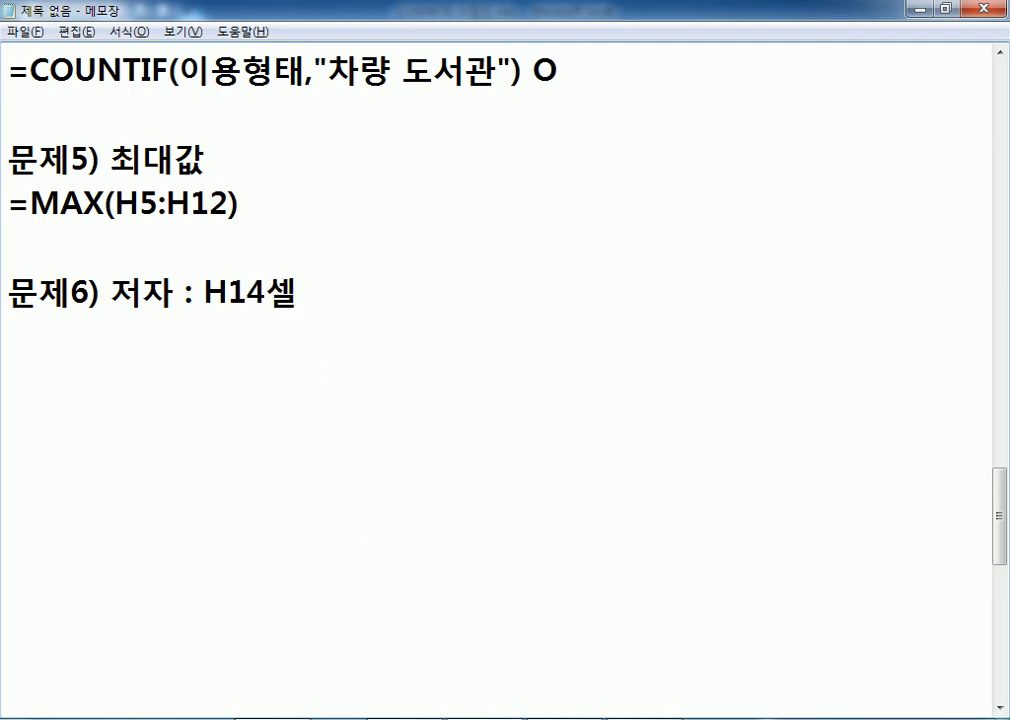
text(에서 선택)
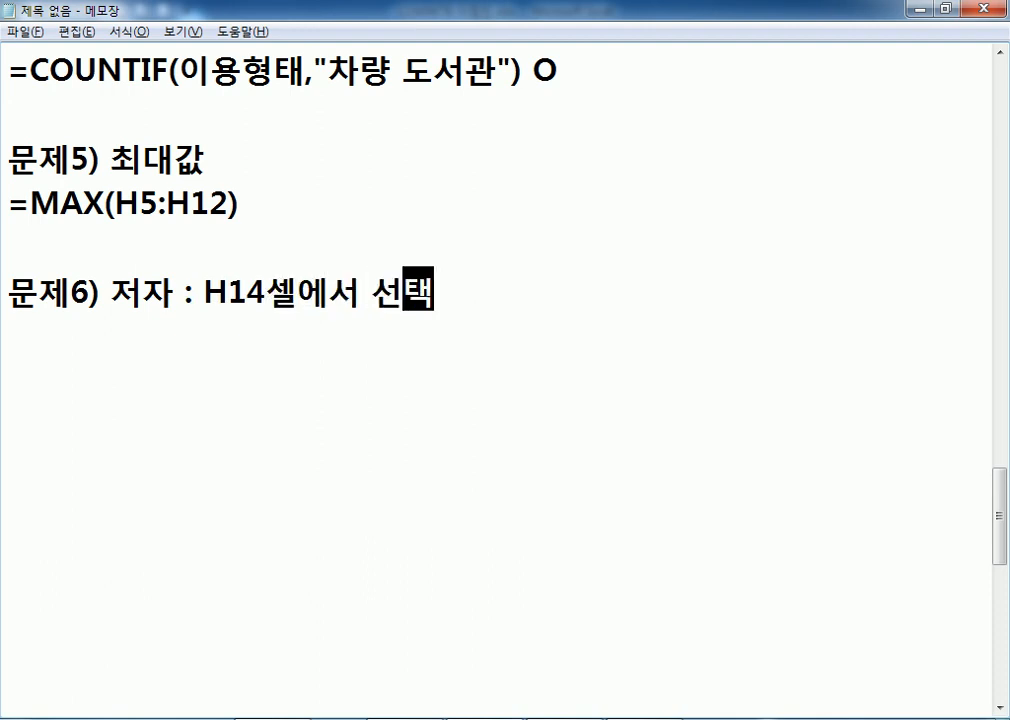
text(한 돗서명의 저자를 )
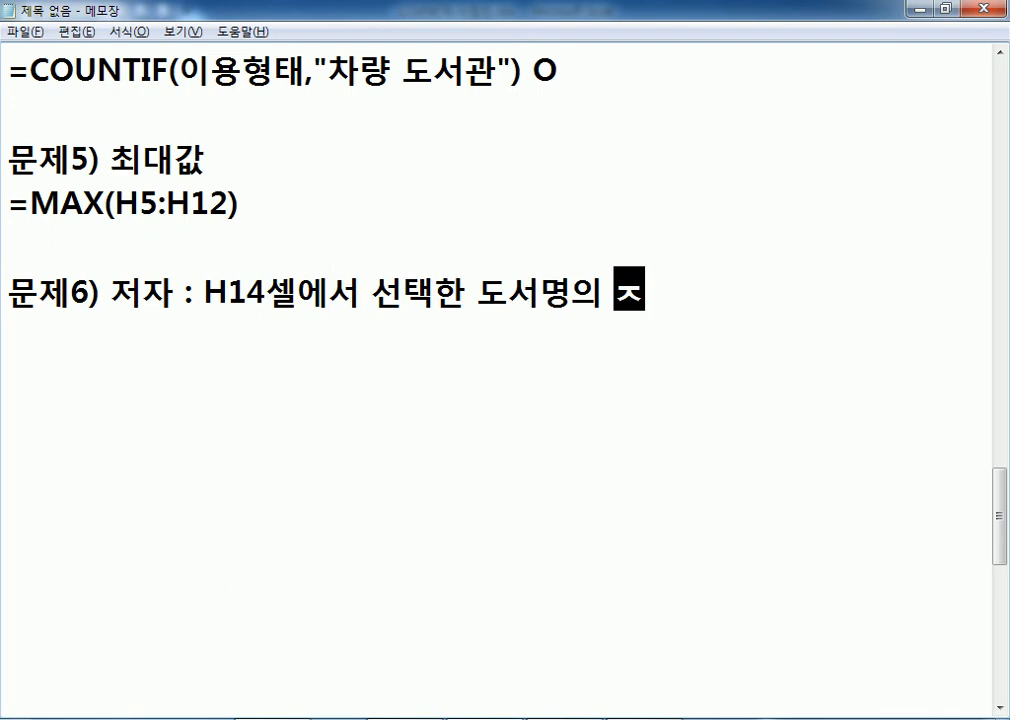
text(구하시오.)
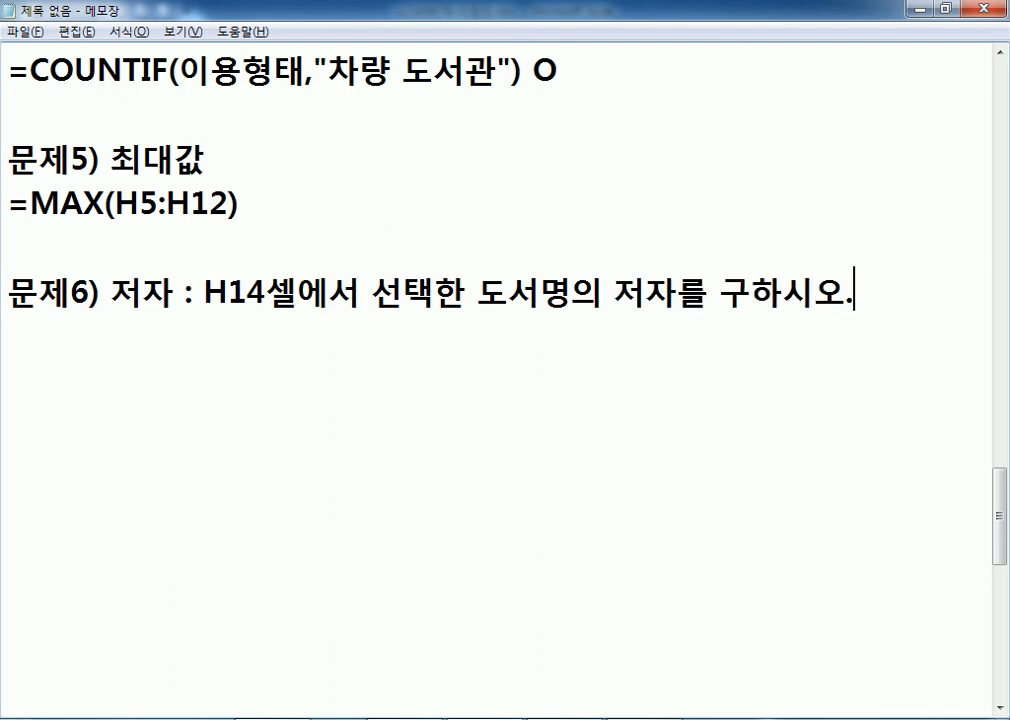
key(Return)
text(VLOOK)
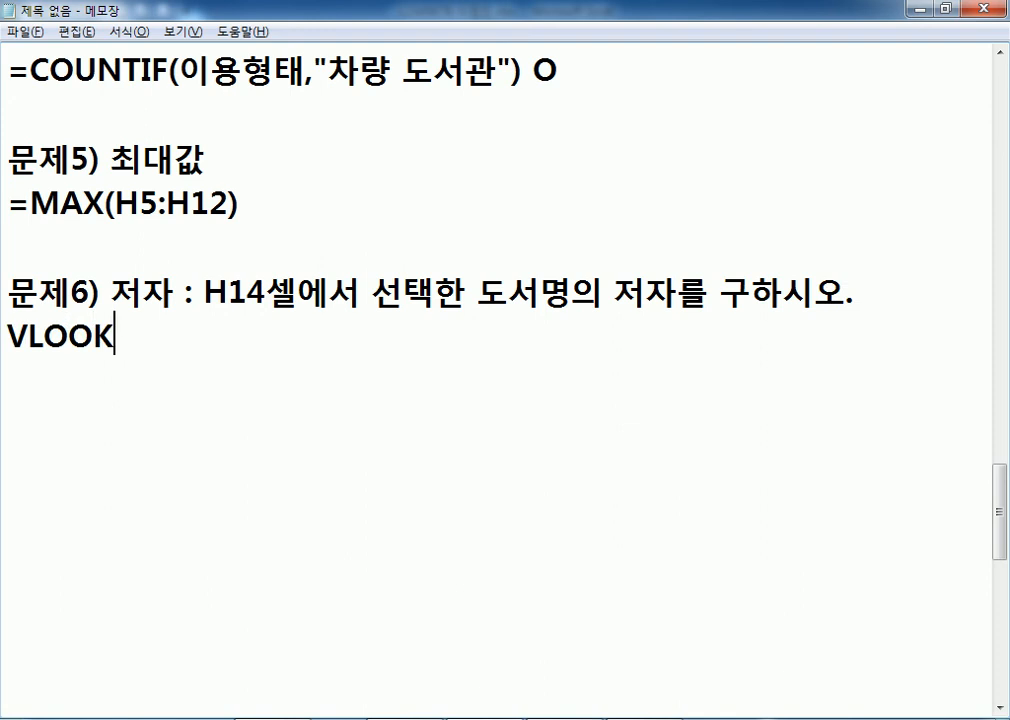
text(UP 함수)
key(Return)
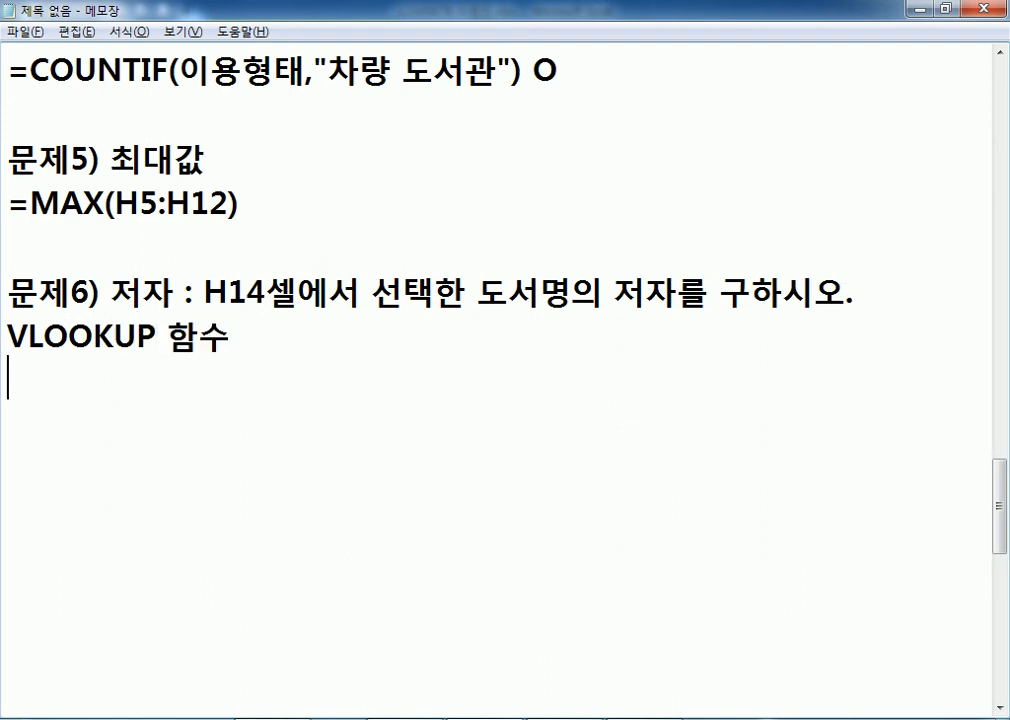
key(alt+Tab)
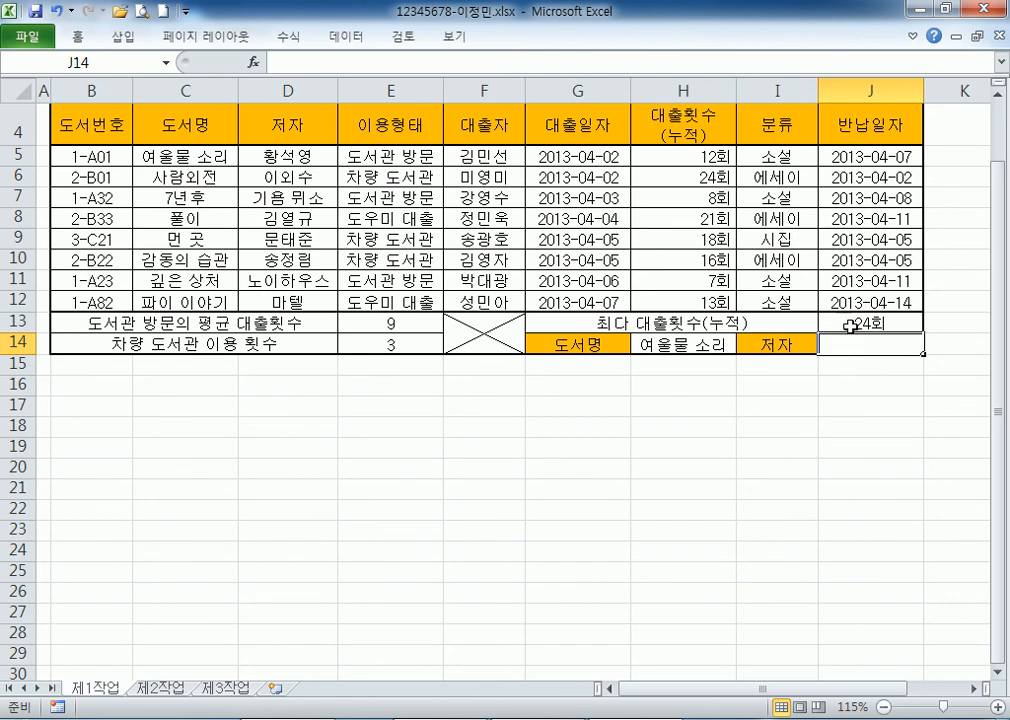
text(=MAX(H5:H12))
key(Escape)
key(Up)
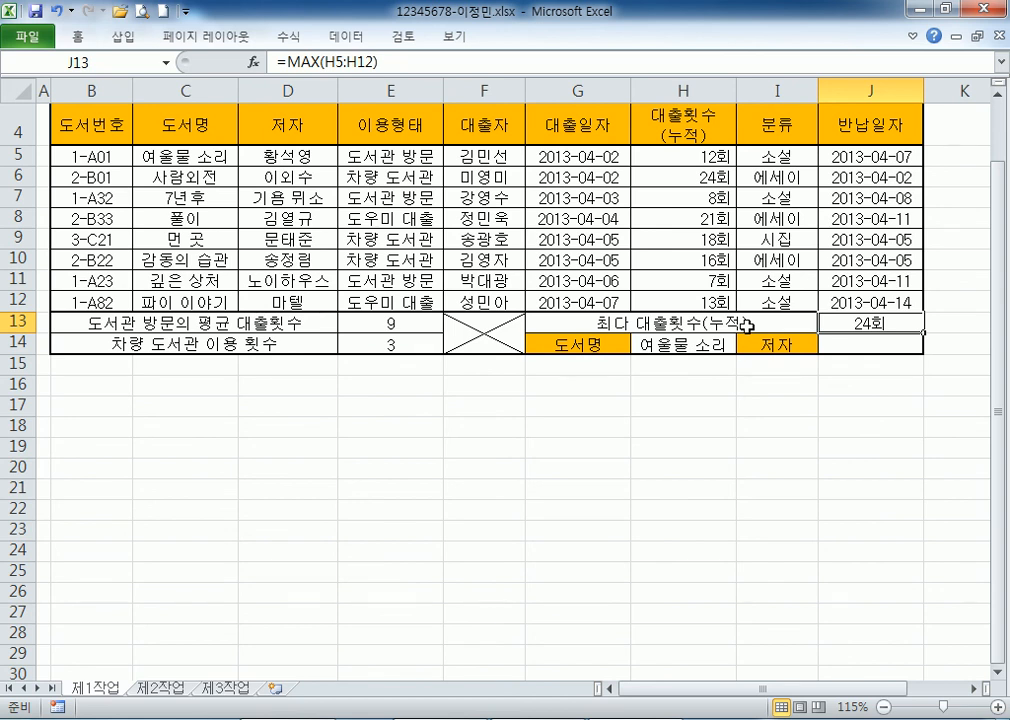
drag(700, 158, 699, 300)
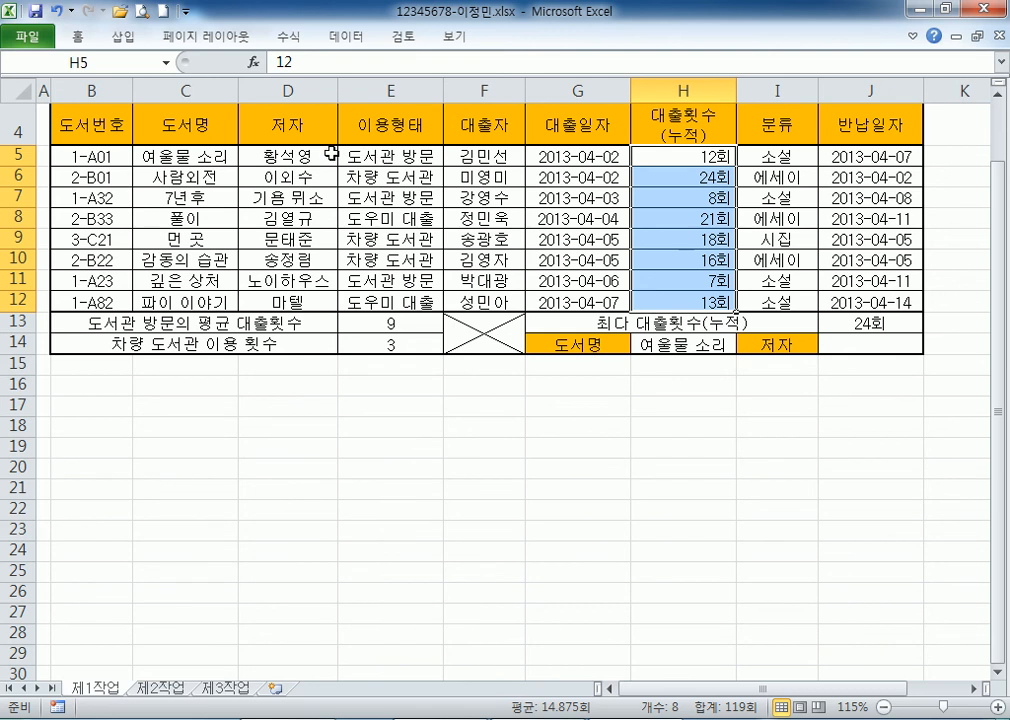
drag(395, 160, 403, 300)
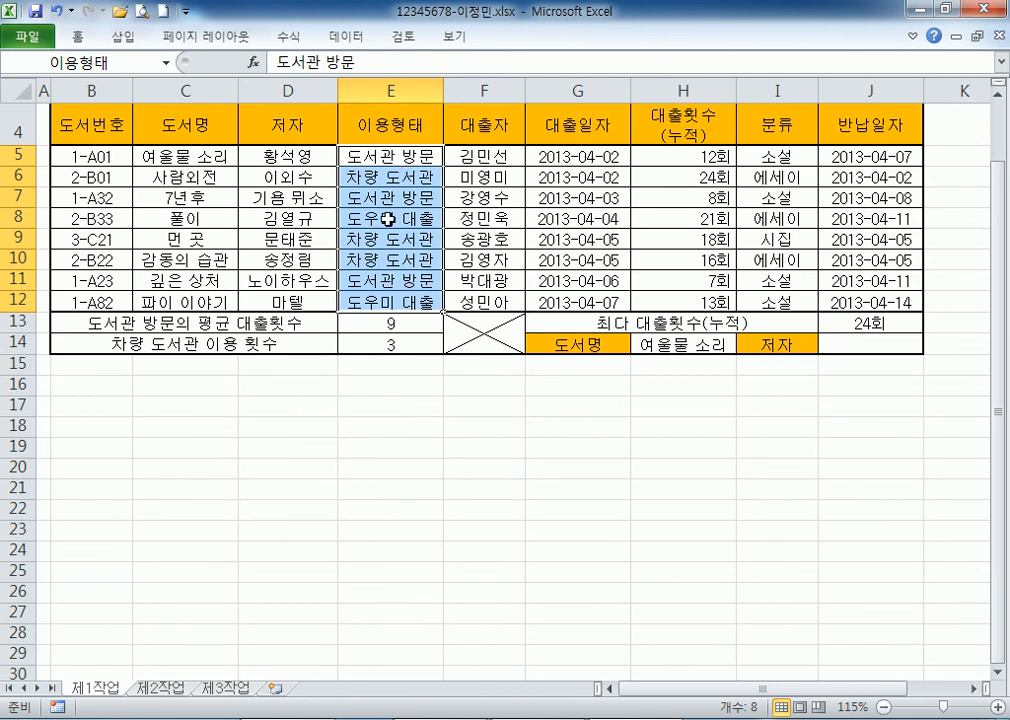
drag(405, 156, 413, 308)
scroll(394, 293, up, 1)
click(68, 209)
drag(68, 209, 656, 390)
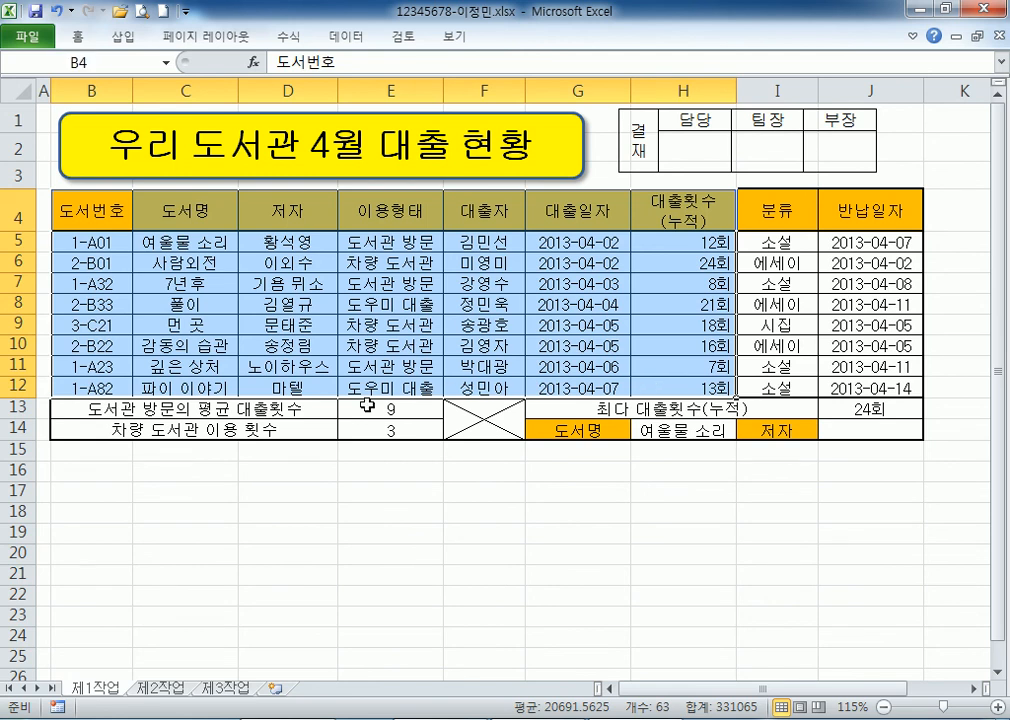
click(388, 212)
drag(388, 212, 384, 246)
drag(651, 200, 688, 390)
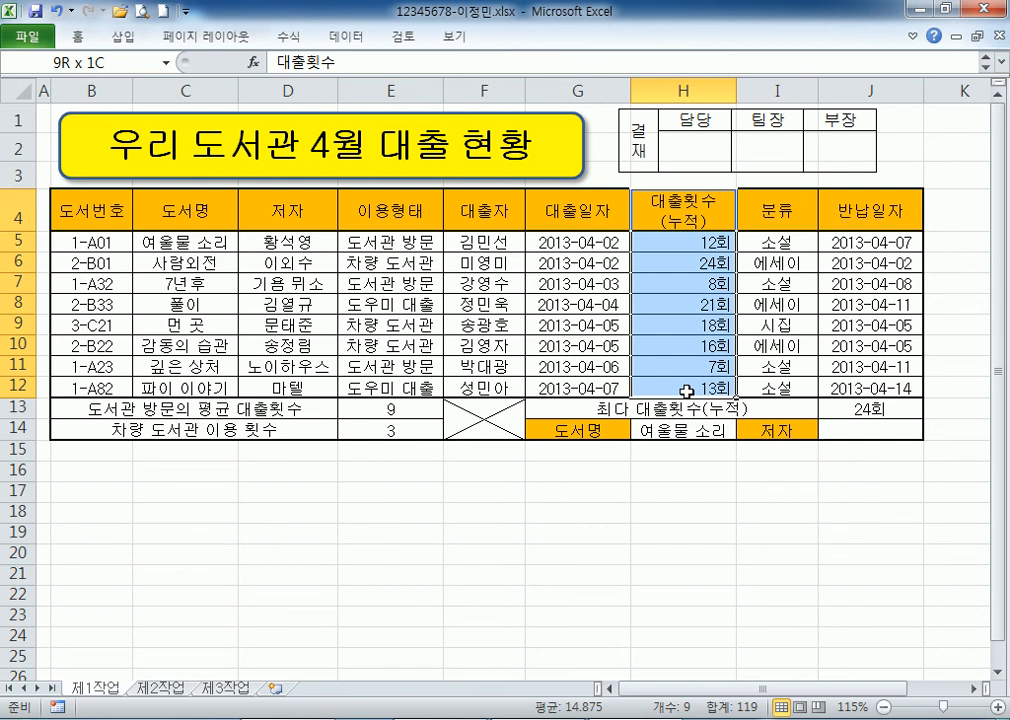
drag(385, 210, 652, 386)
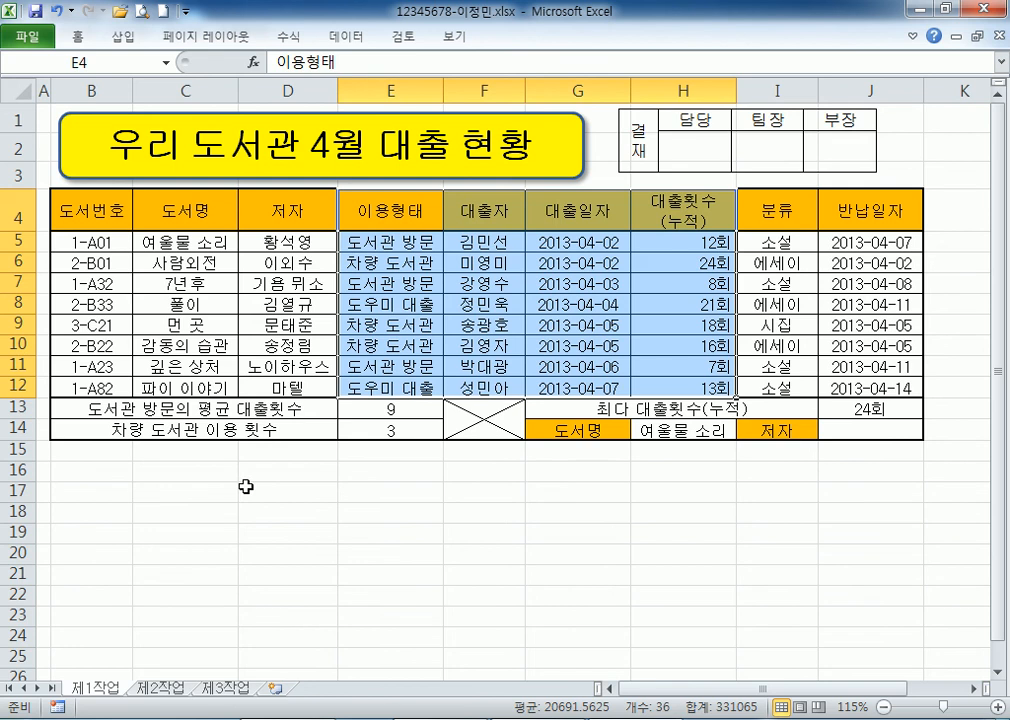
drag(100, 90, 288, 90)
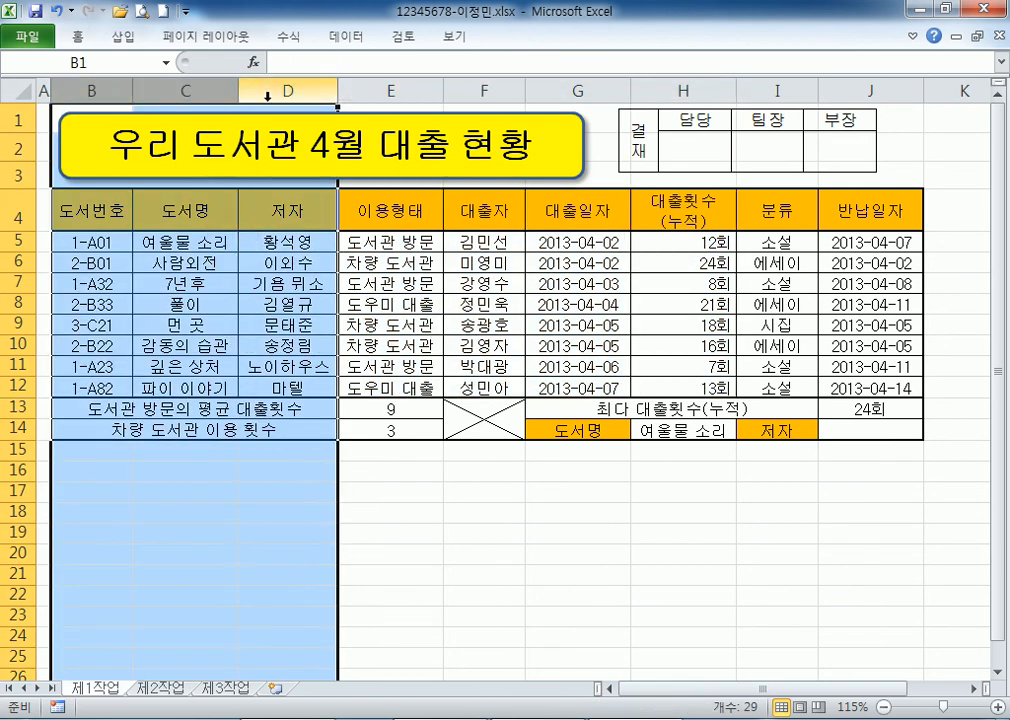
drag(378, 211, 680, 388)
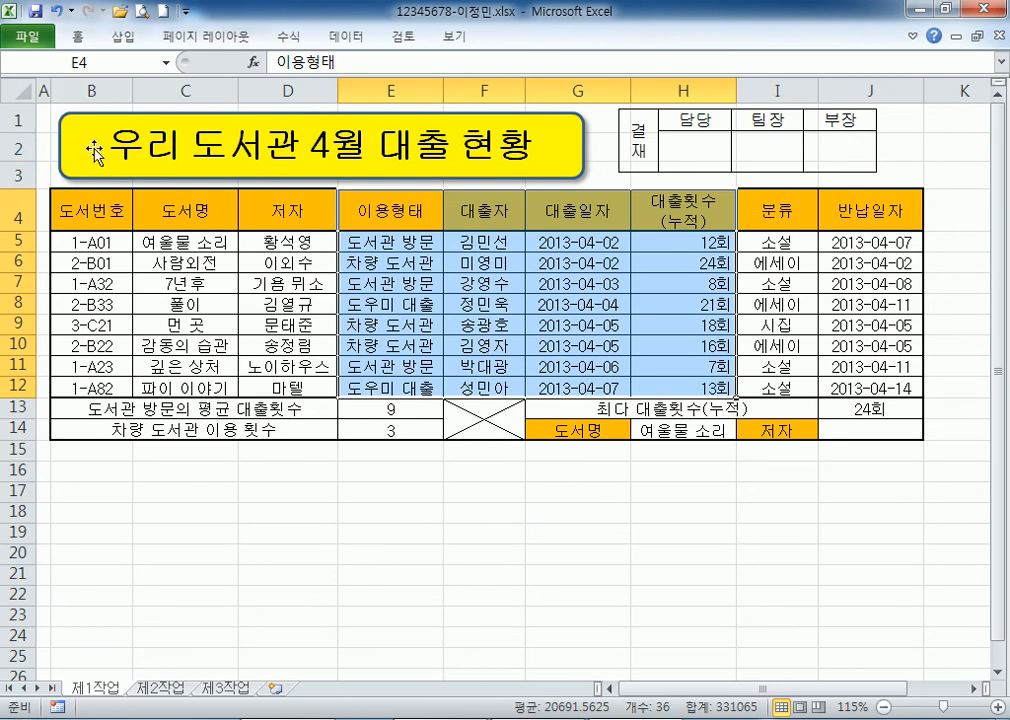
drag(103, 90, 285, 108)
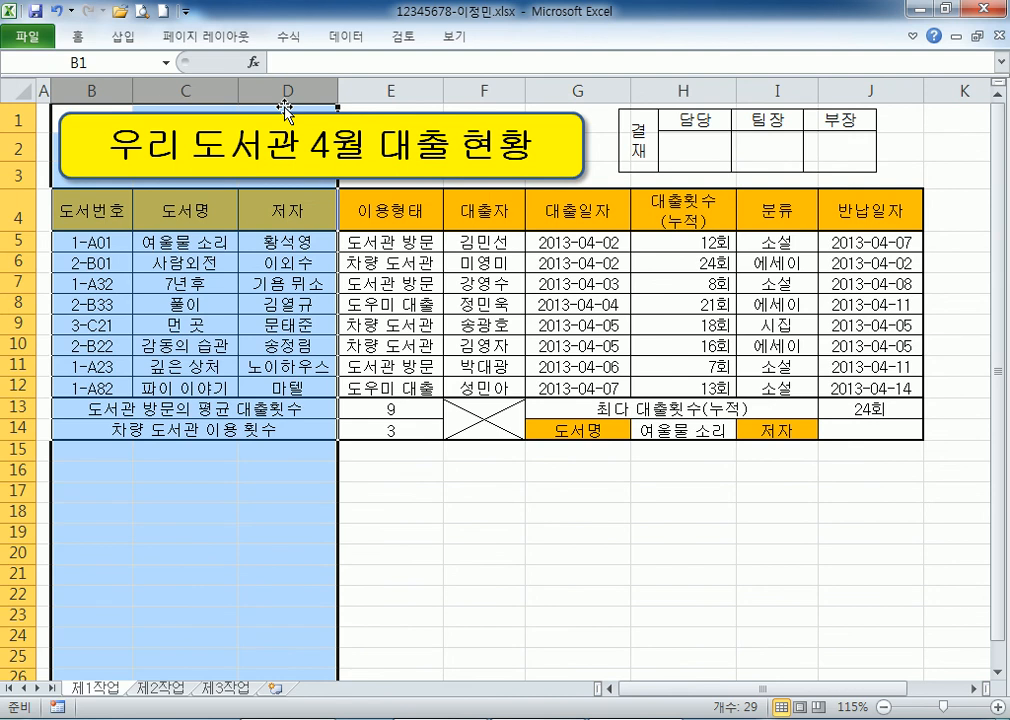
drag(352, 213, 667, 386)
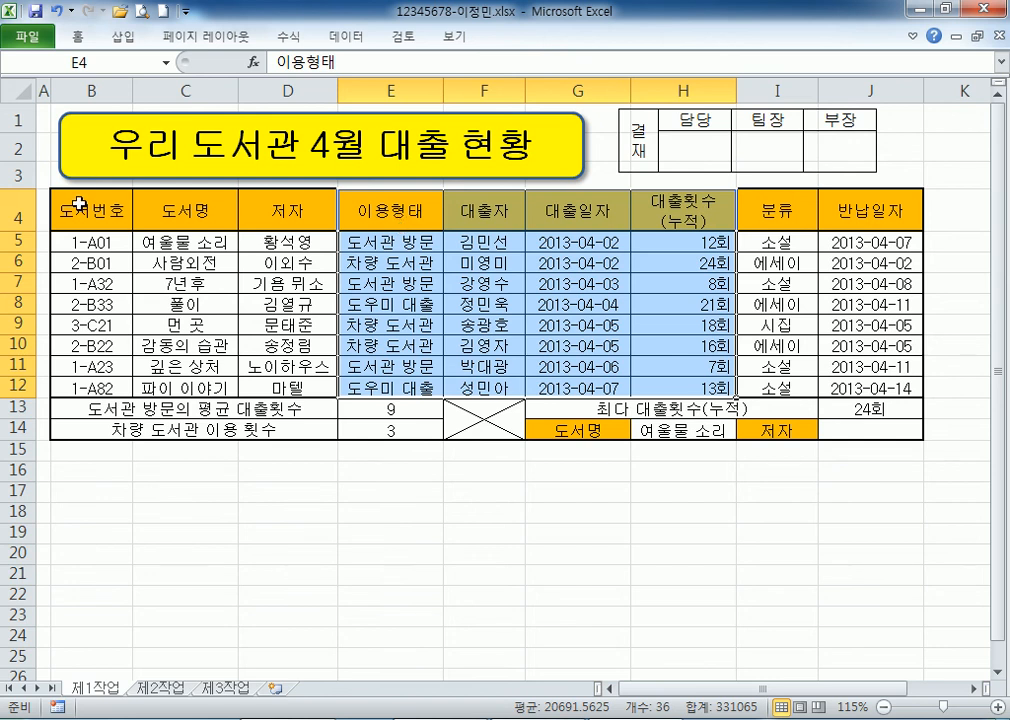
click(80, 204)
drag(80, 204, 652, 387)
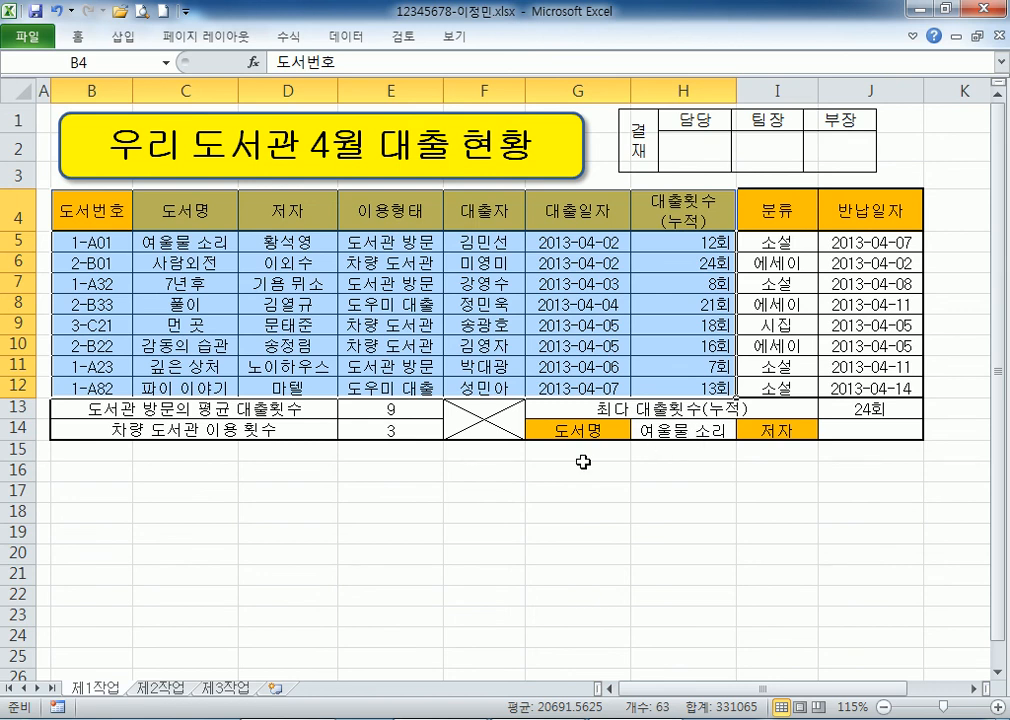
click(388, 490)
click(658, 429)
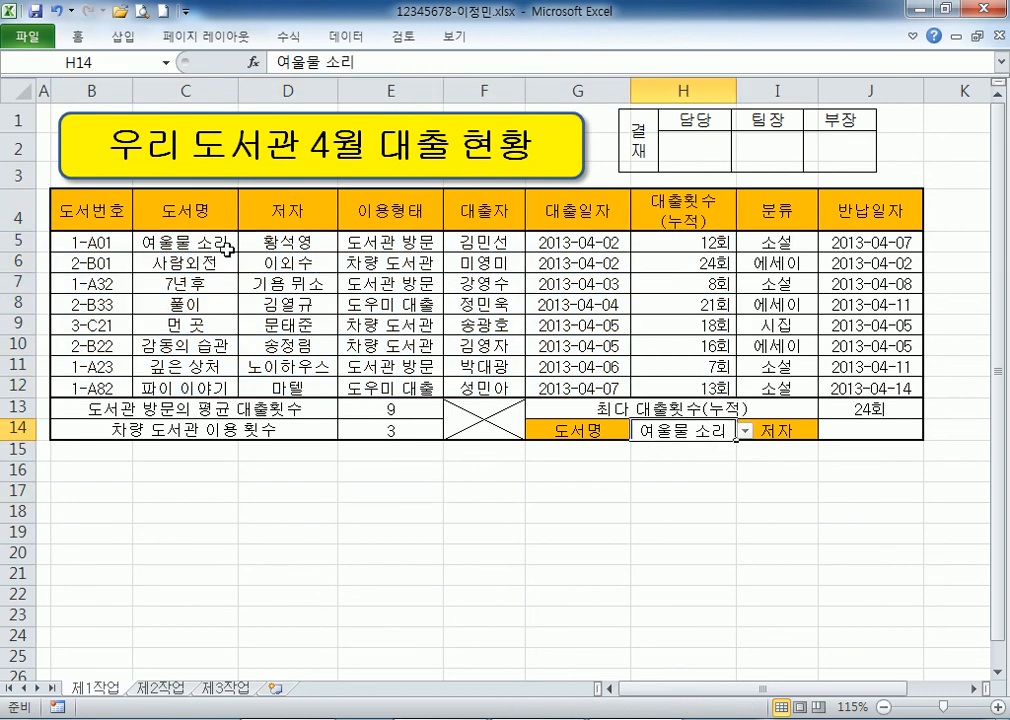
click(177, 241)
click(268, 242)
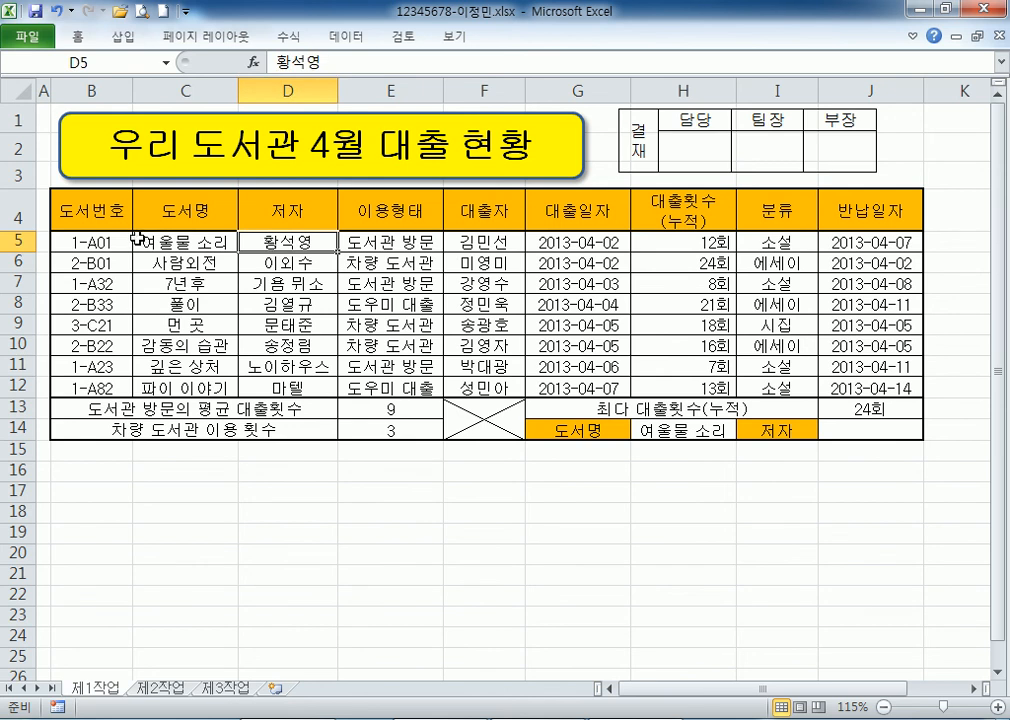
click(104, 240)
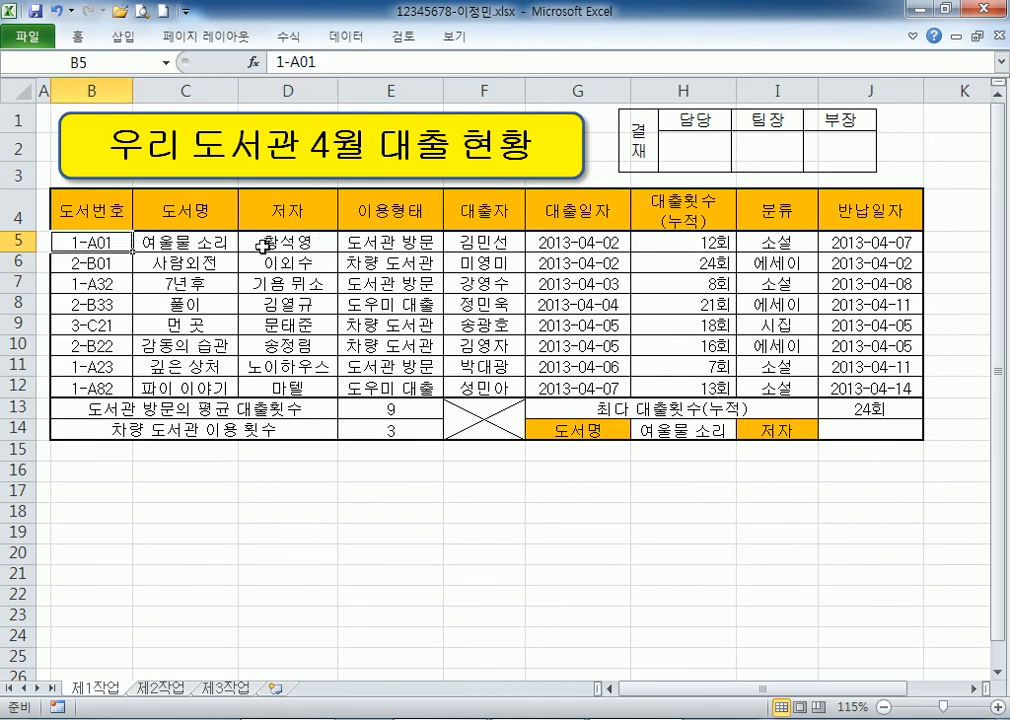
click(660, 428)
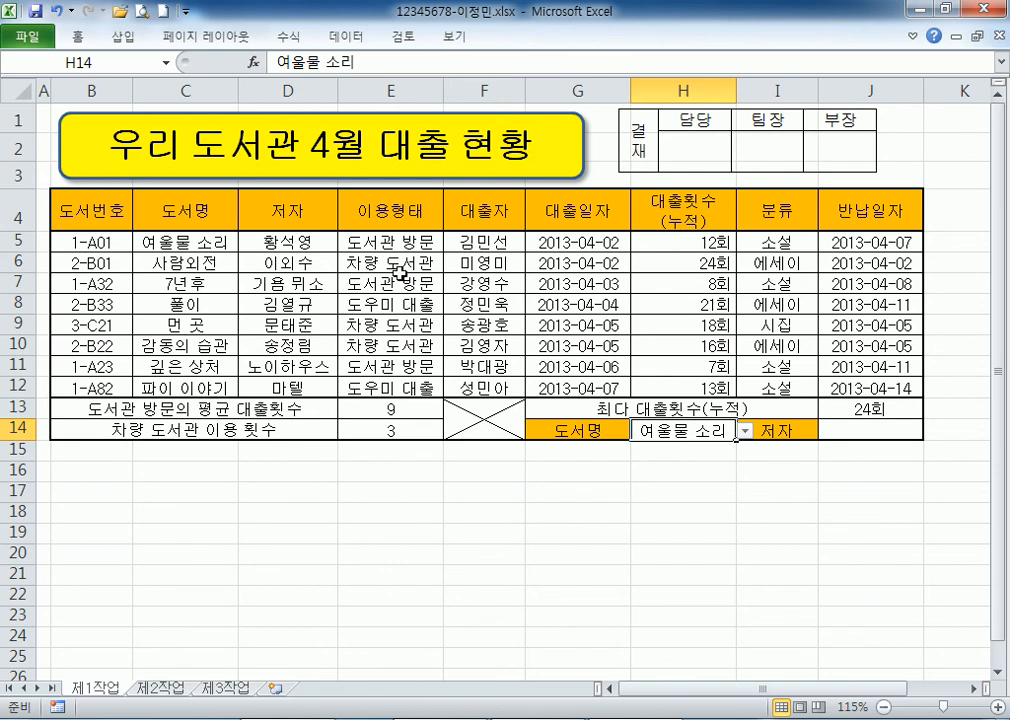
drag(178, 240, 291, 243)
drag(176, 240, 175, 388)
drag(288, 242, 290, 388)
drag(355, 242, 400, 388)
drag(484, 262, 462, 390)
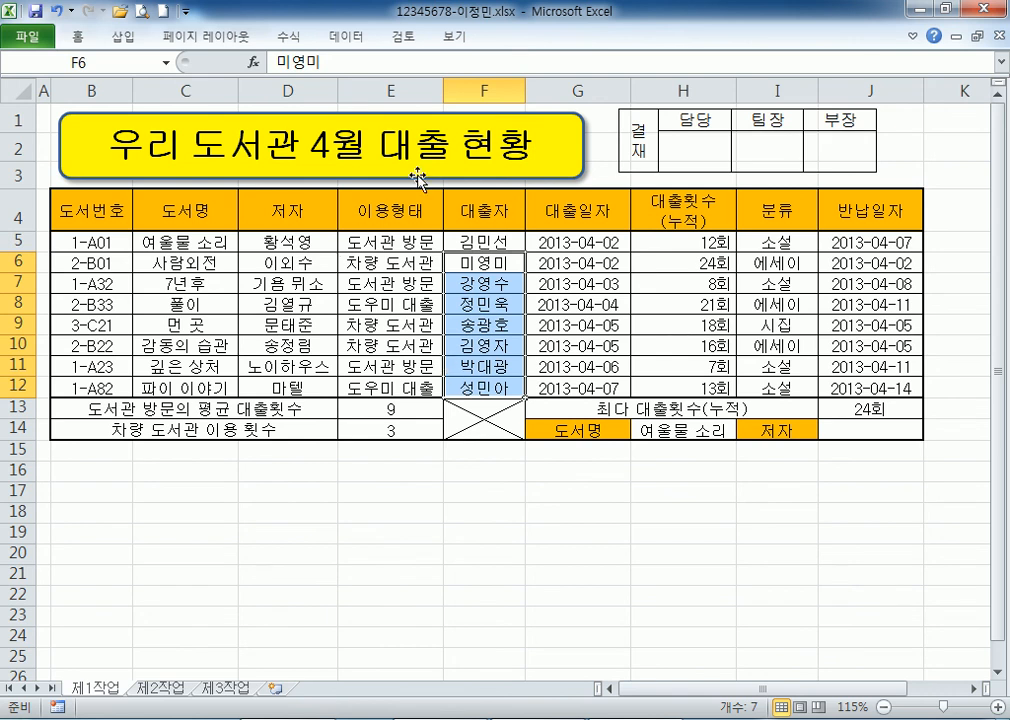
drag(393, 85, 851, 79)
drag(200, 90, 290, 83)
drag(205, 242, 296, 387)
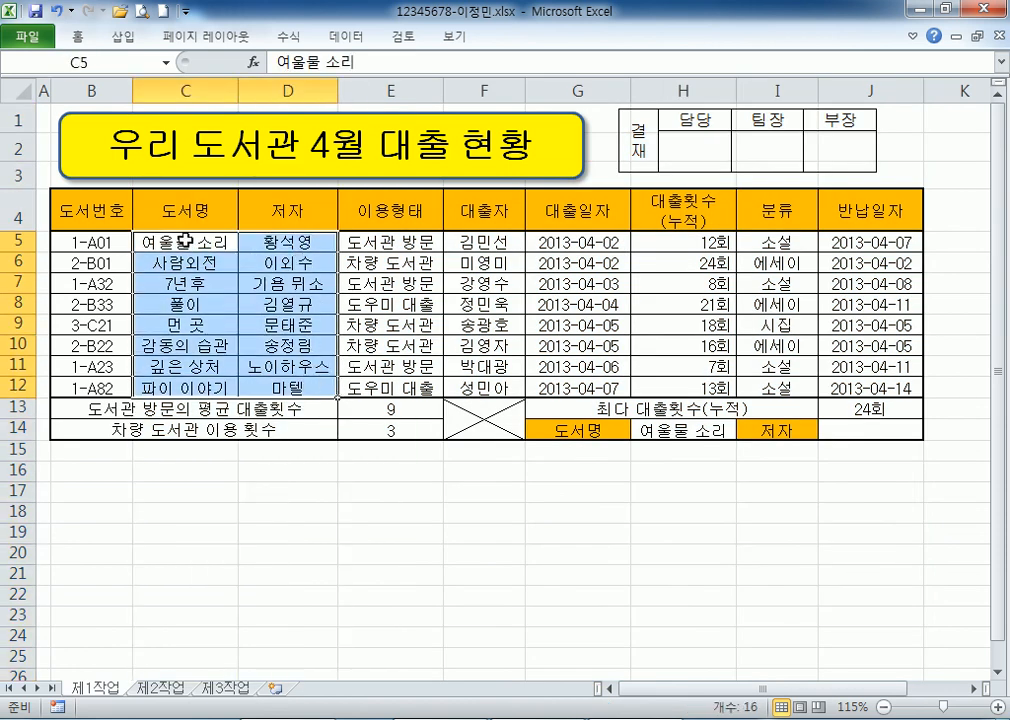
click(91, 91)
drag(85, 241, 292, 388)
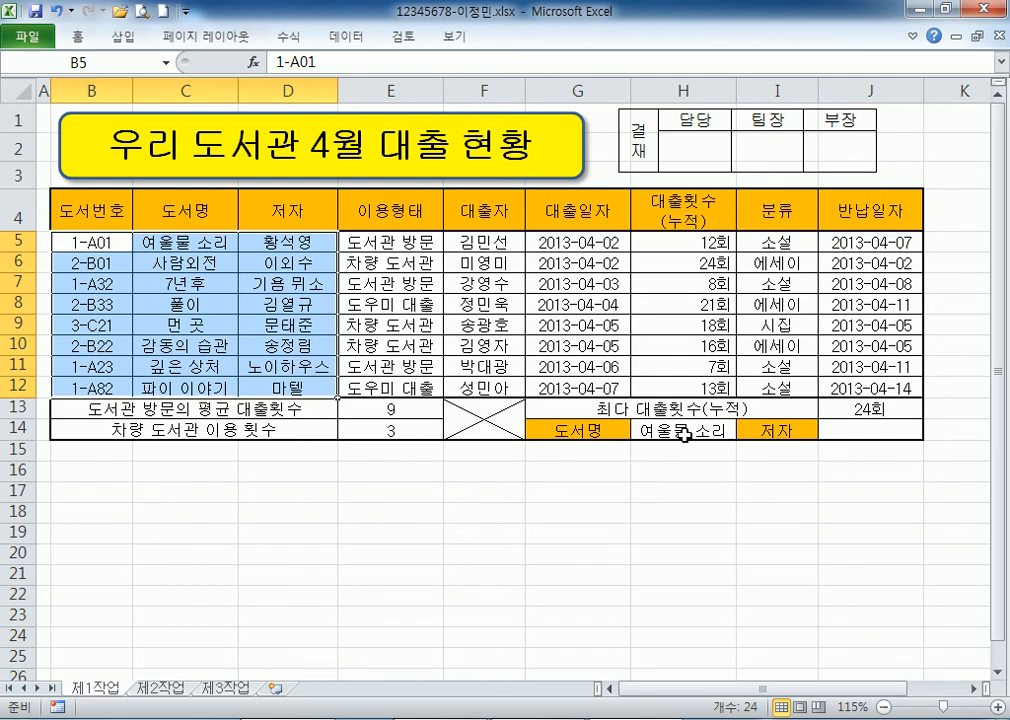
click(186, 240)
drag(186, 240, 290, 392)
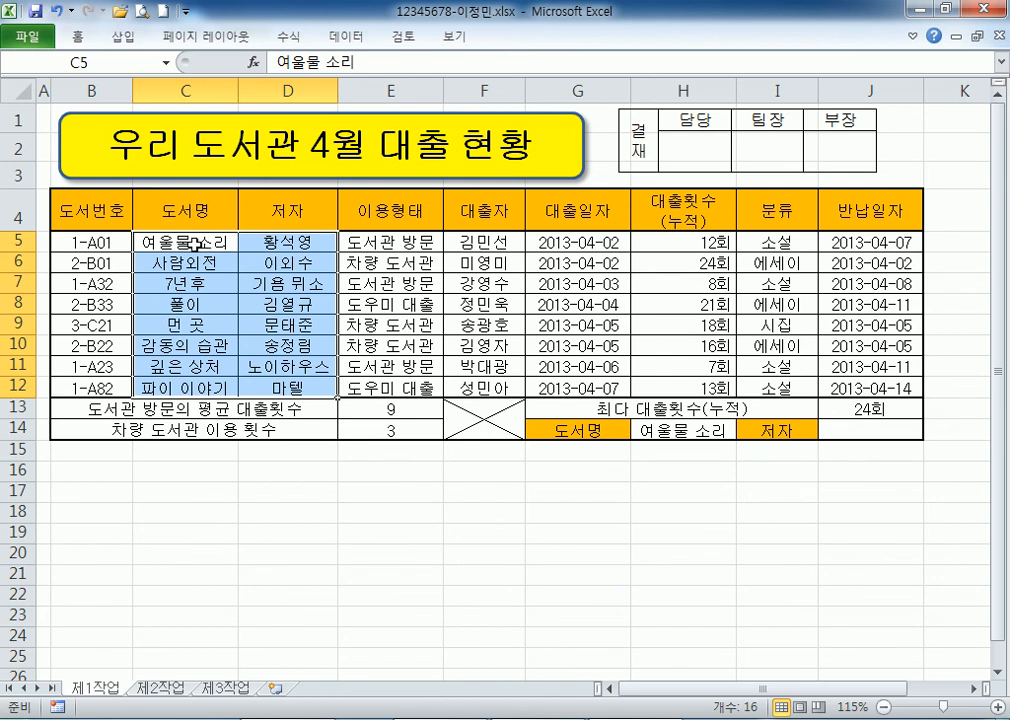
click(850, 424)
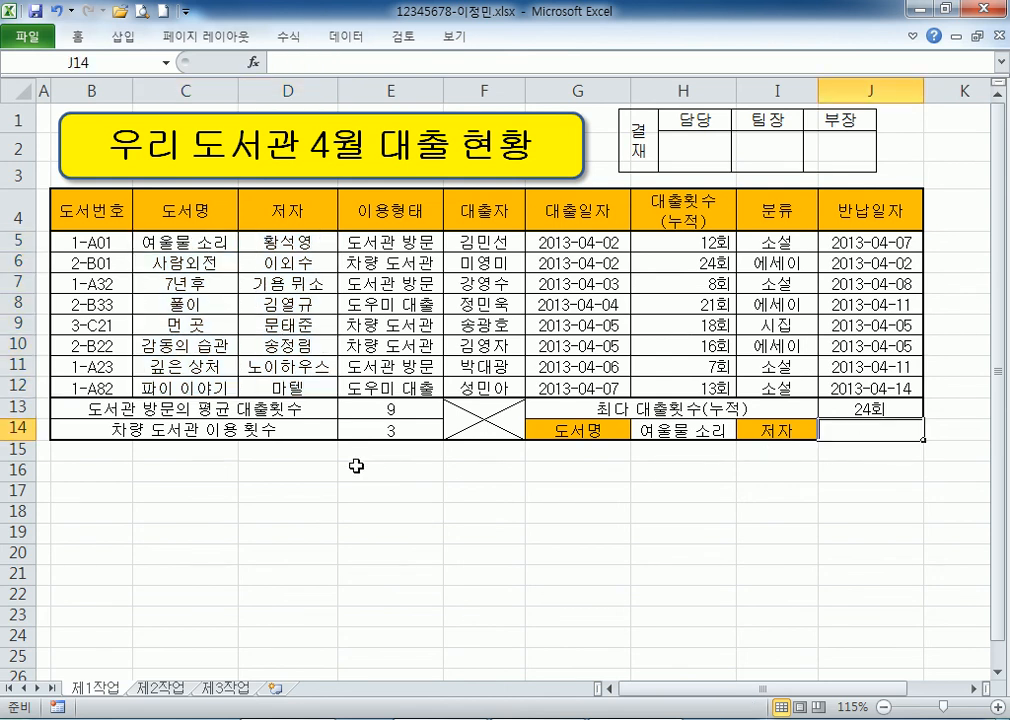
Start a VLOOKUP formula in D16 using H14 as the lookup value.
click(289, 466)
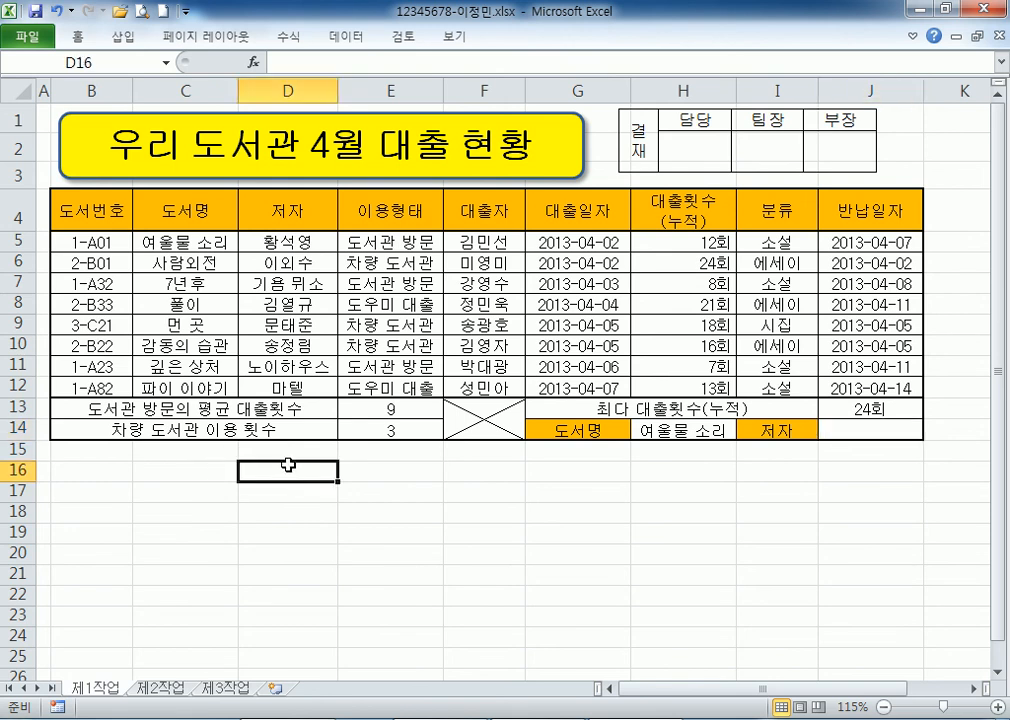
text(=VLLO)
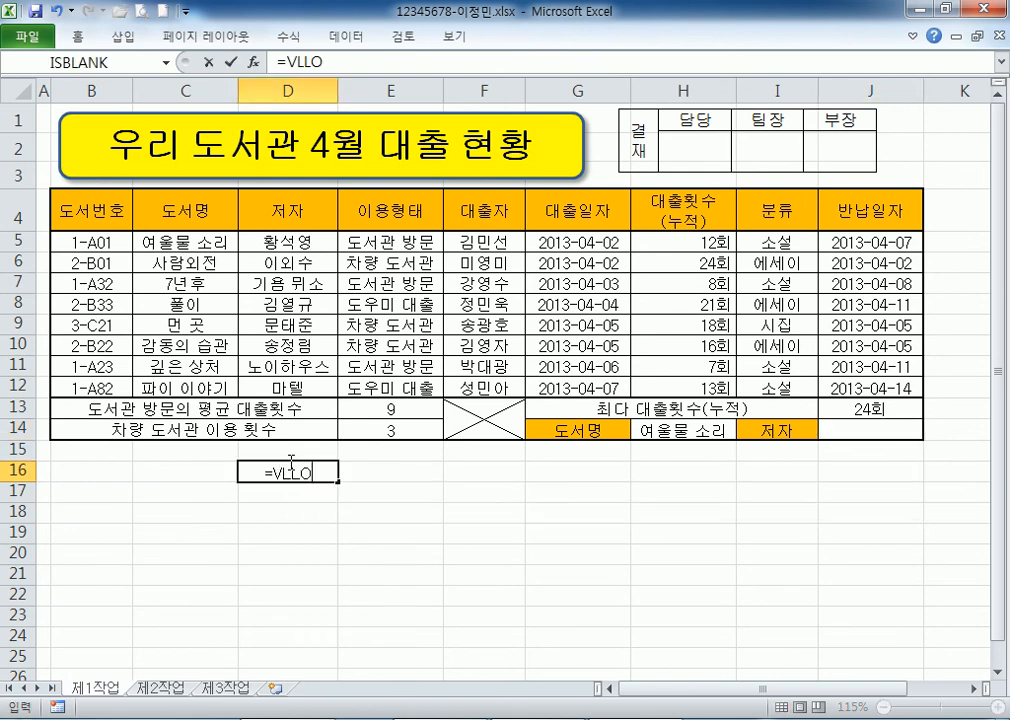
key(BackSpace)
key(BackSpace)
text(O)
key(Tab)
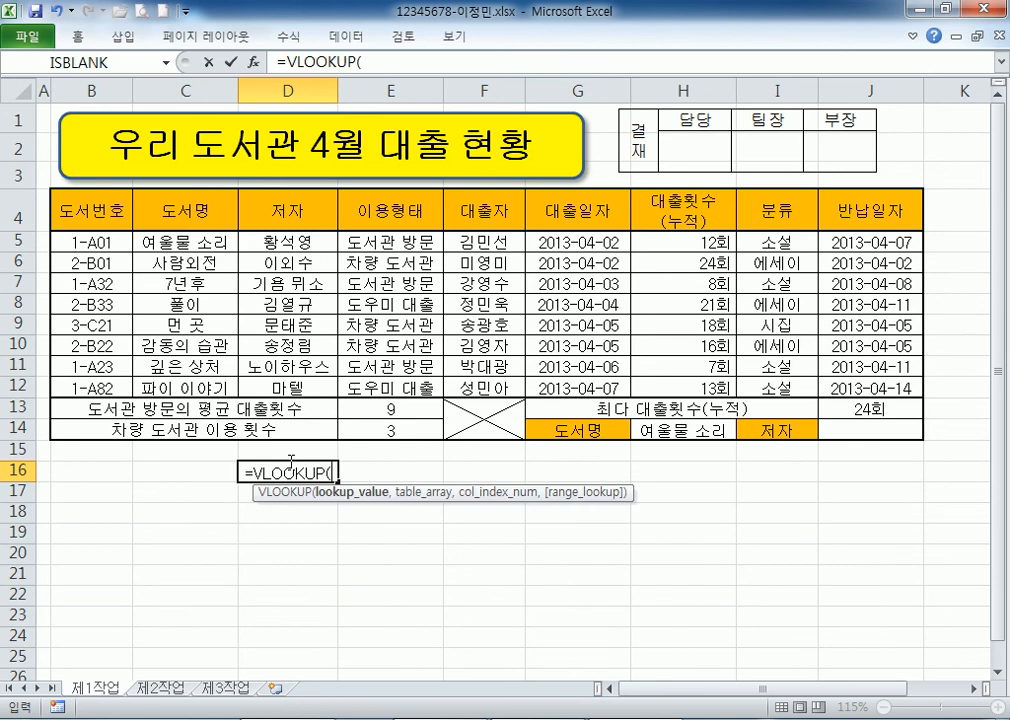
click(681, 430)
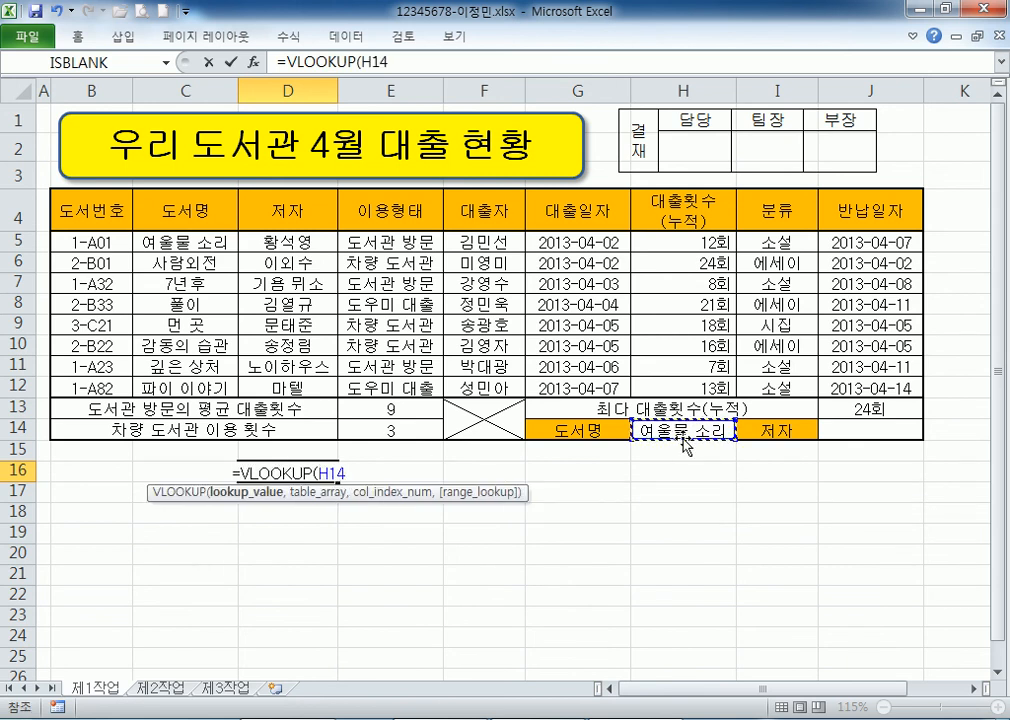
click(155, 243)
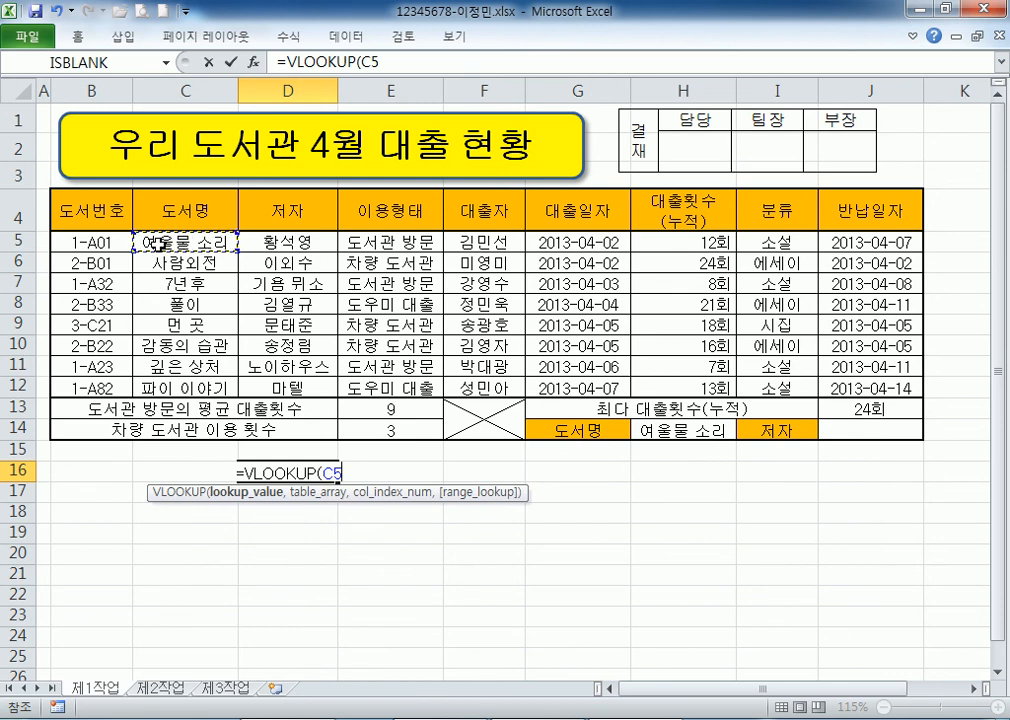
click(660, 432)
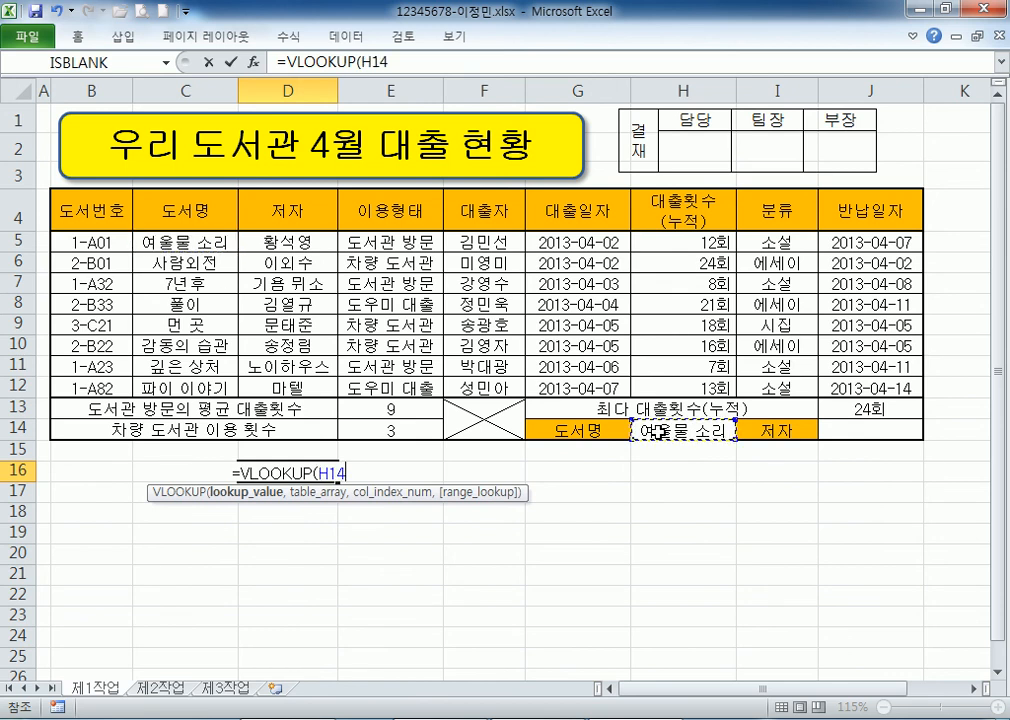
text(,)
Complete D16 as =VLOOKUP(H14,C5:D12,2,FALSE), returning the author 황석영.
drag(218, 243, 290, 388)
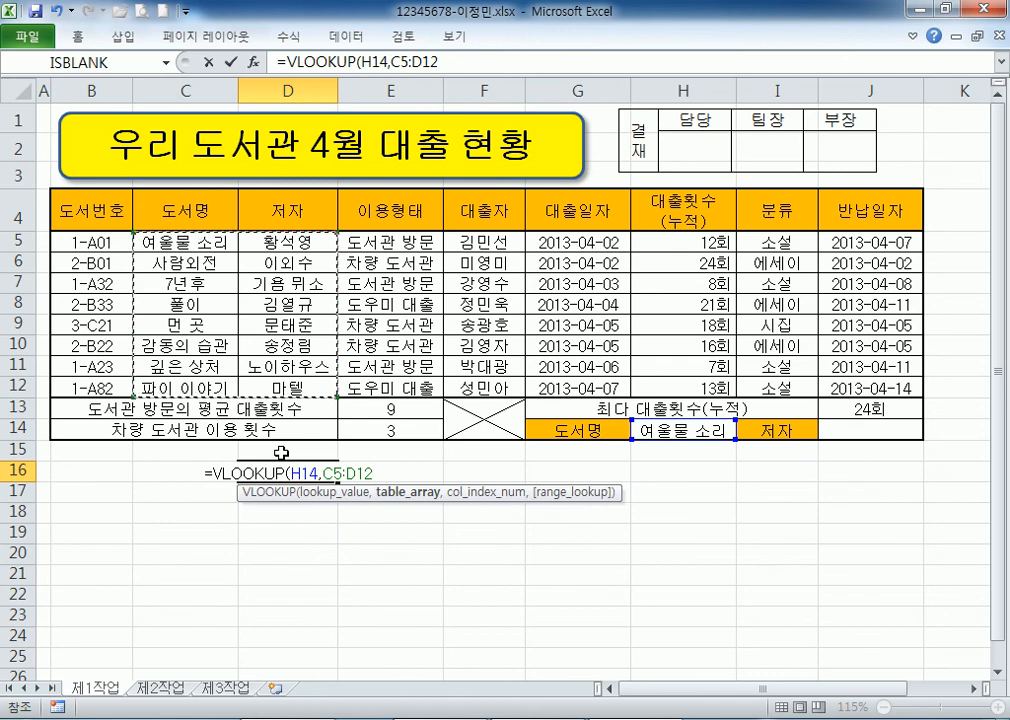
text(,)
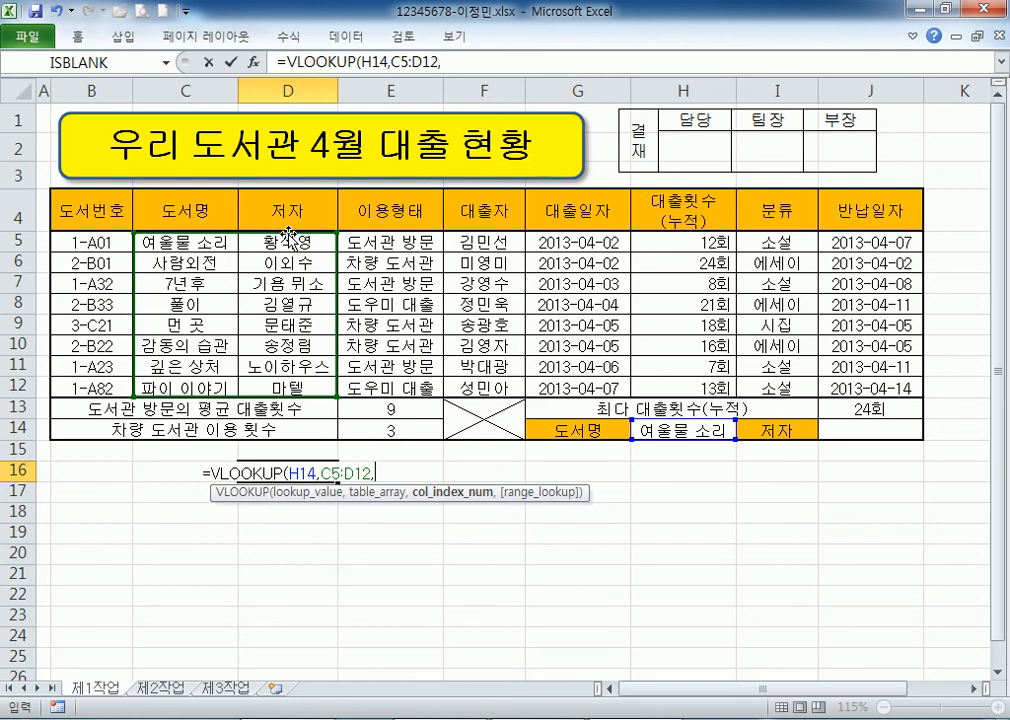
text(2)
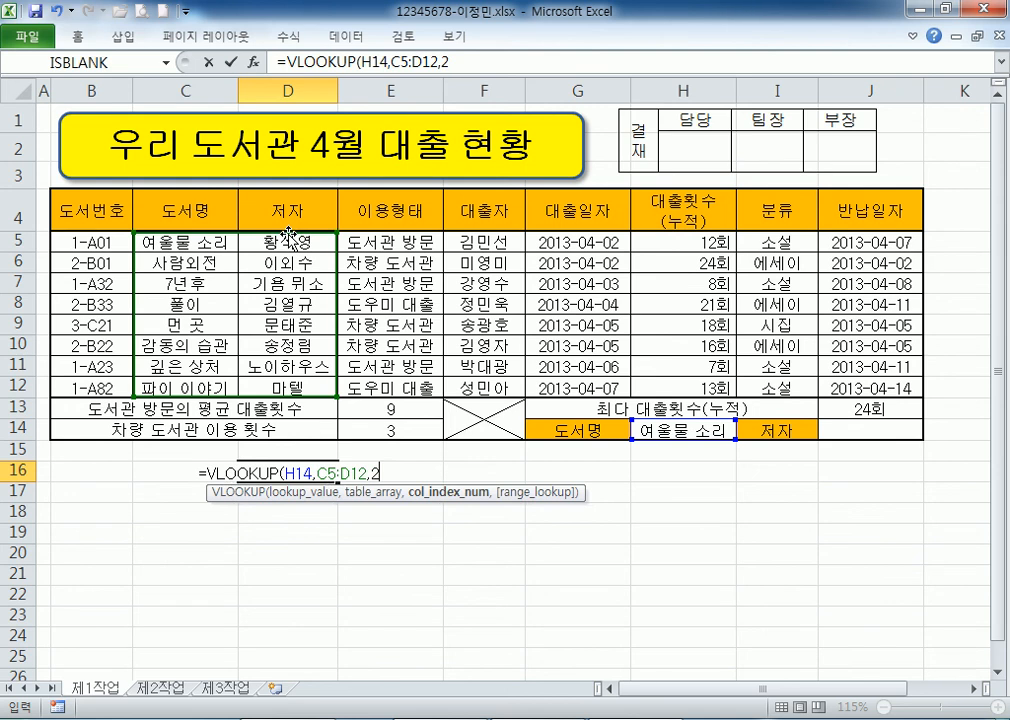
text(,)
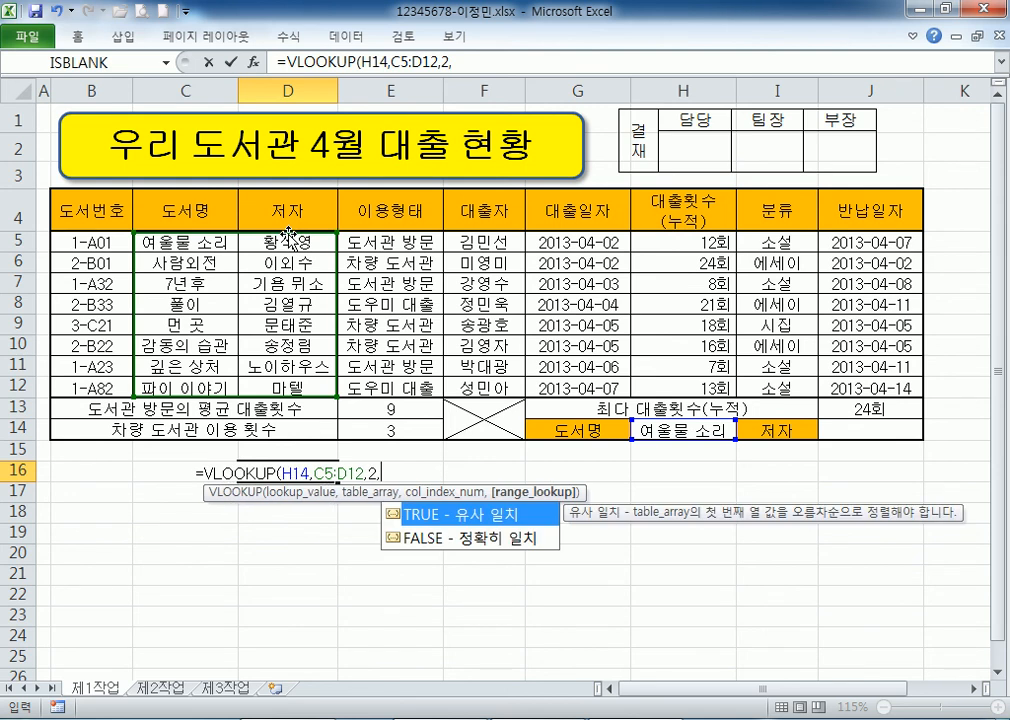
text(0)
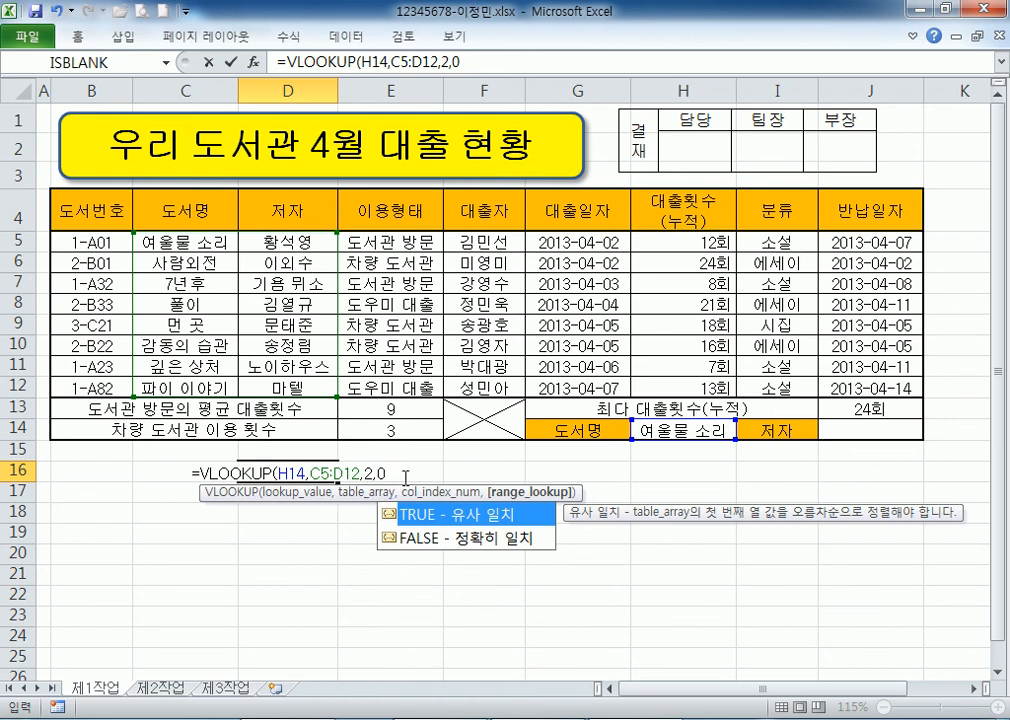
double_click(462, 539)
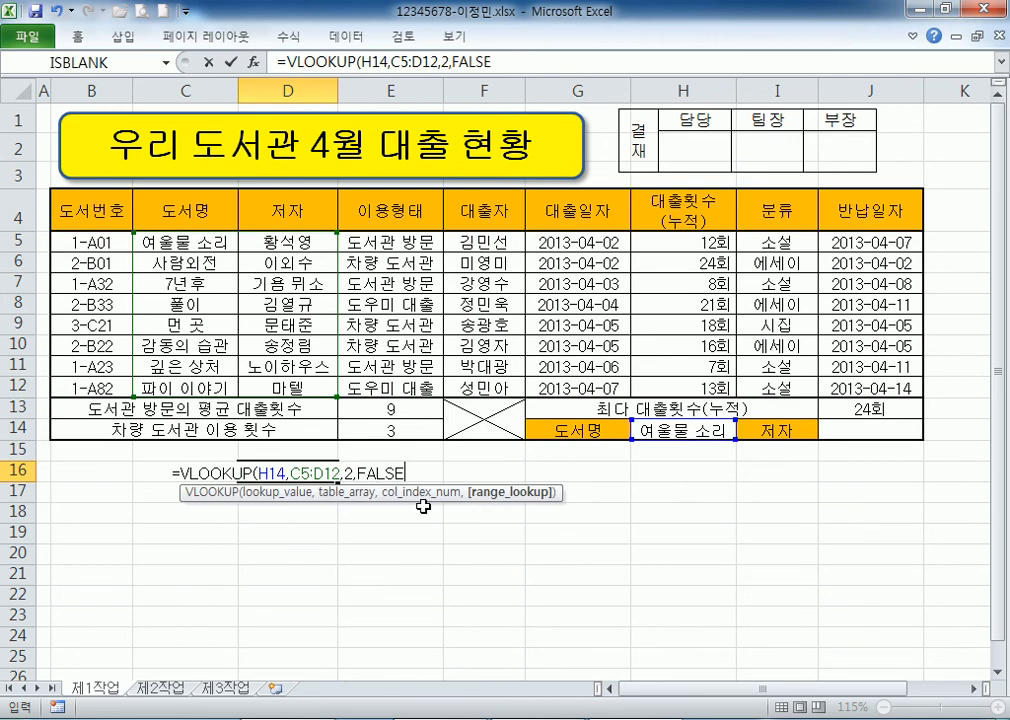
drag(360, 472, 406, 472)
click(442, 467)
key(Return)
click(309, 471)
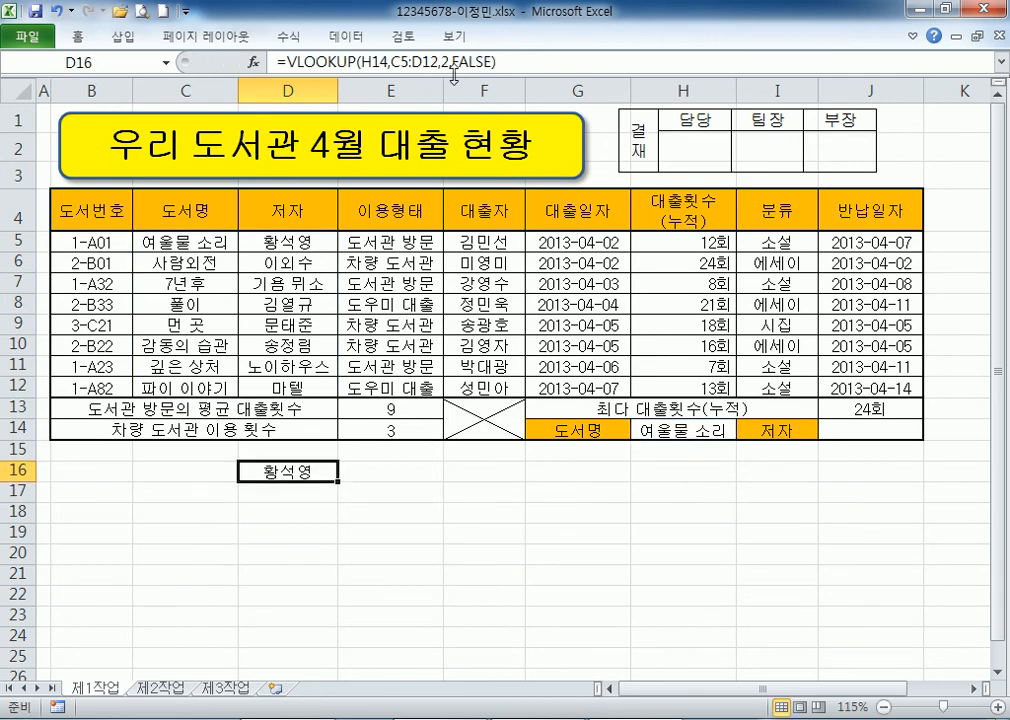
click(499, 63)
Paste the VLOOKUP formula twice into the notes, changing FALSE to 0 in the second copy.
key(alt+Tab)
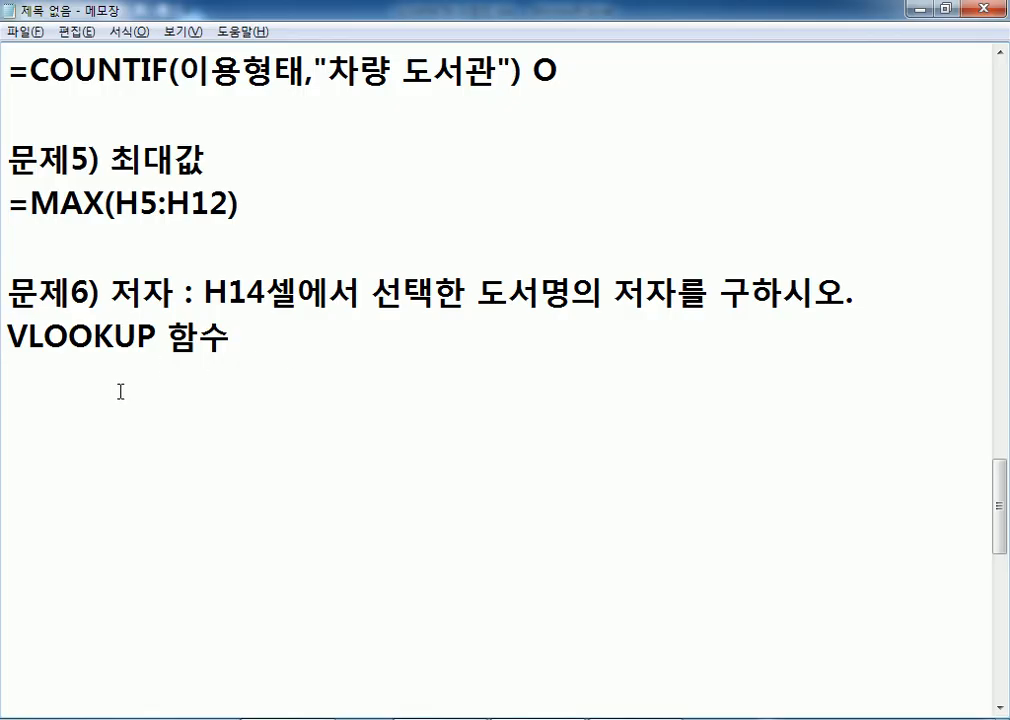
text(=VLOOKUP(H14,C5:D12,2,FALSE))
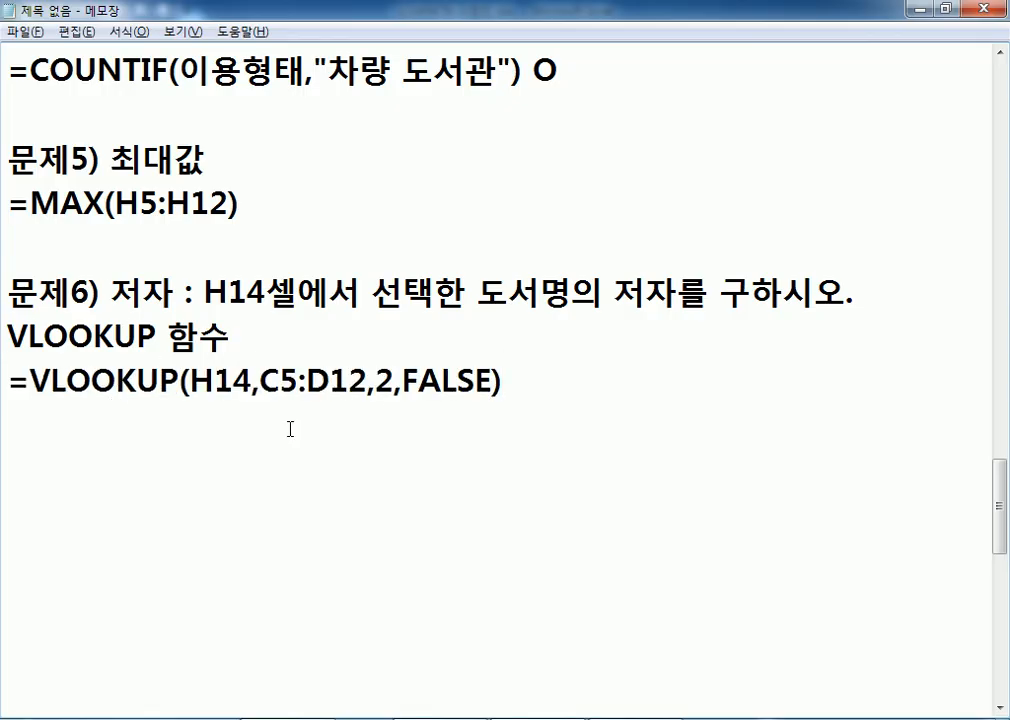
text(=VLOOKUP(H14,C5:D12,2,FALSE))
drag(402, 425, 491, 425)
text(0)
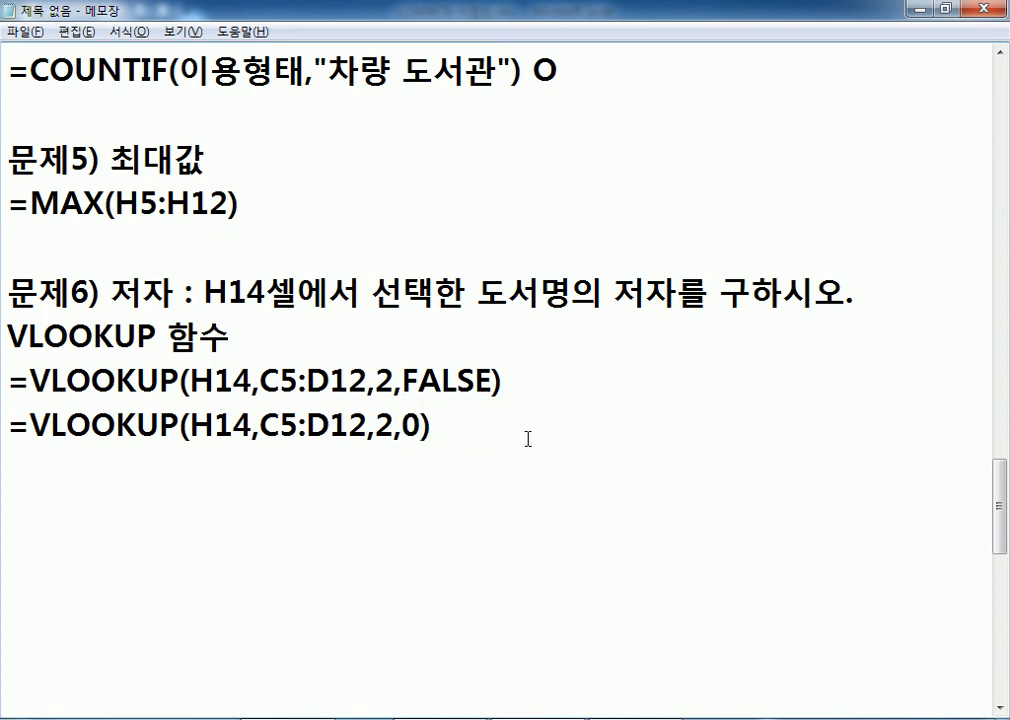
click(519, 463)
key(Return)
key(Return)
key(Return)
key(Return)
key(Return)
key(Return)
key(Return)
key(Return)
key(Return)
key(Return)
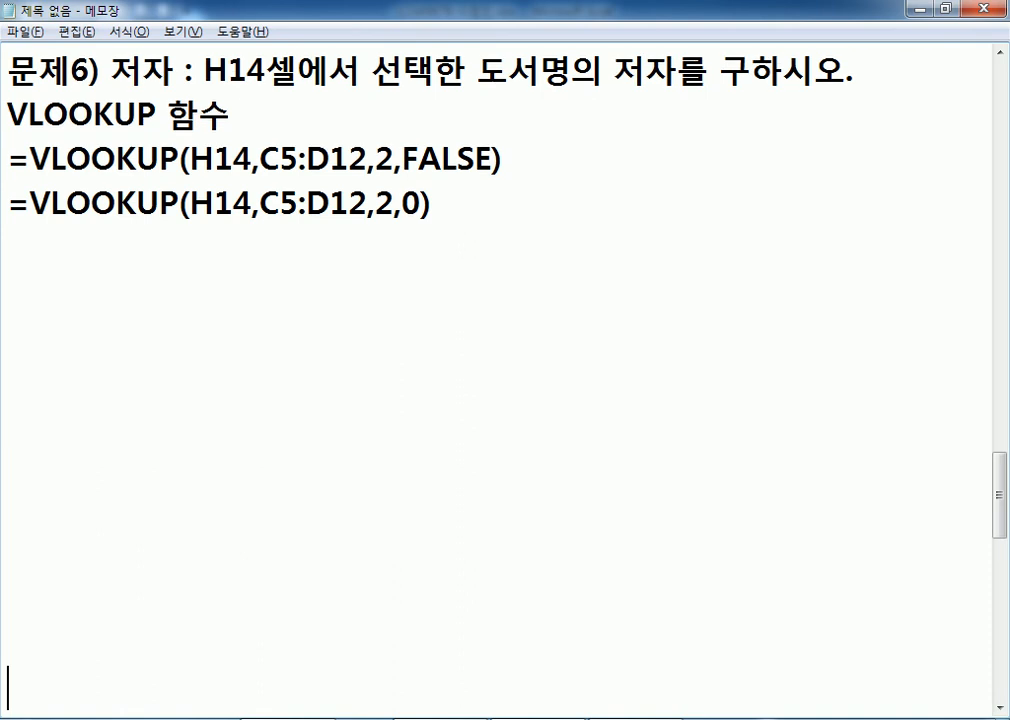
click(136, 251)
key(alt+Tab)
key(Escape)
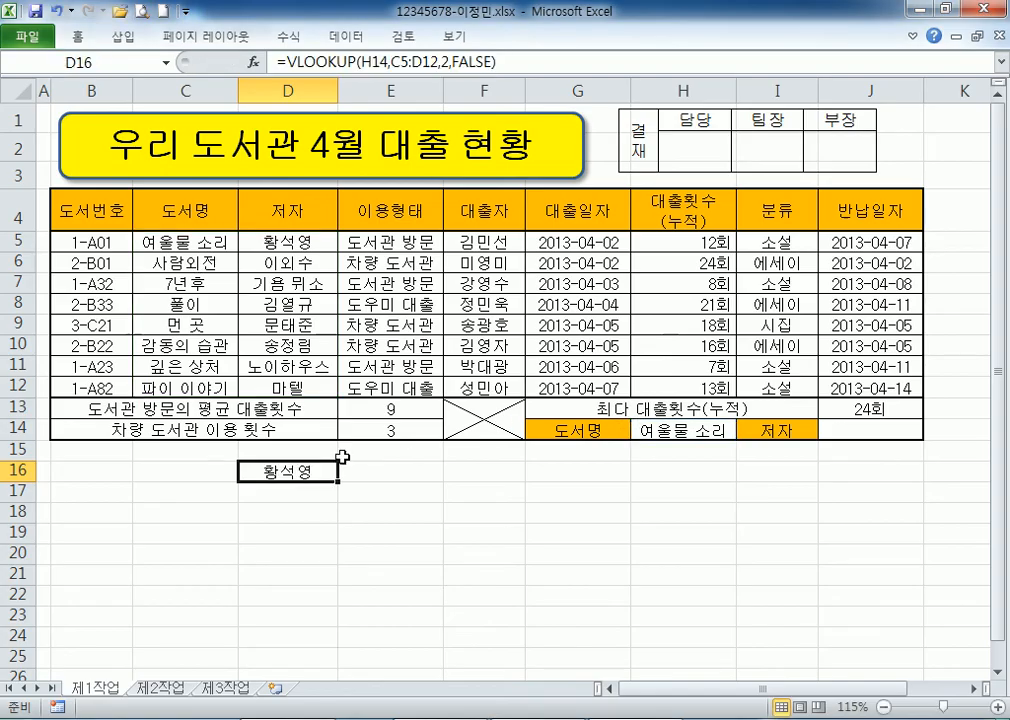
Choose 사람외전 in H14 and copy D16's lookup formula into J14.
click(704, 434)
click(744, 431)
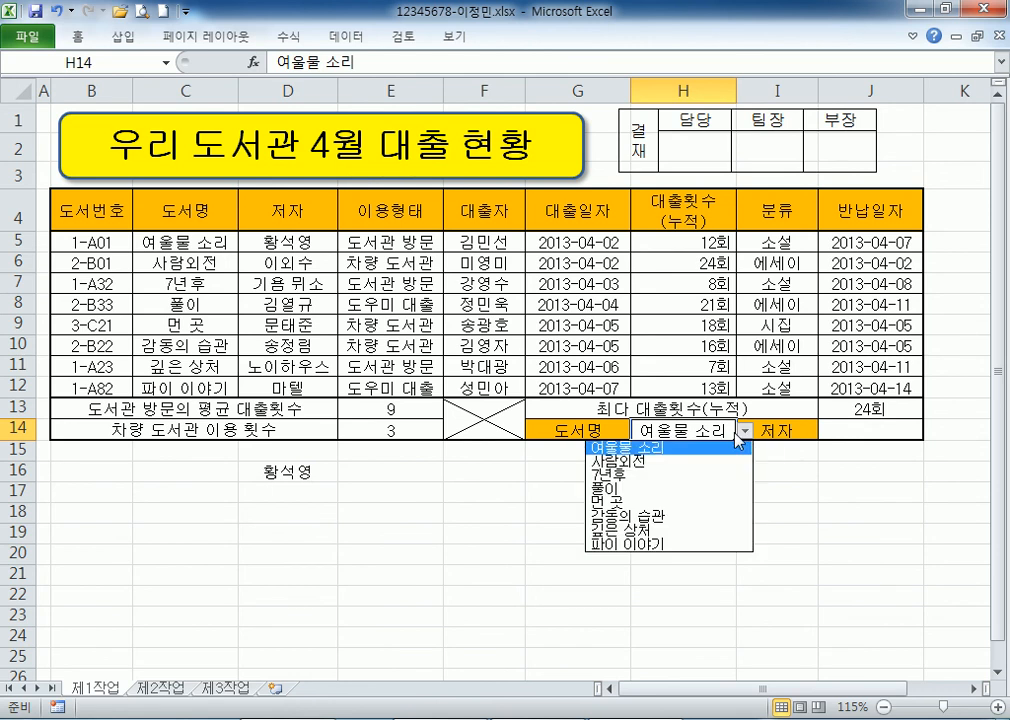
click(659, 464)
click(300, 466)
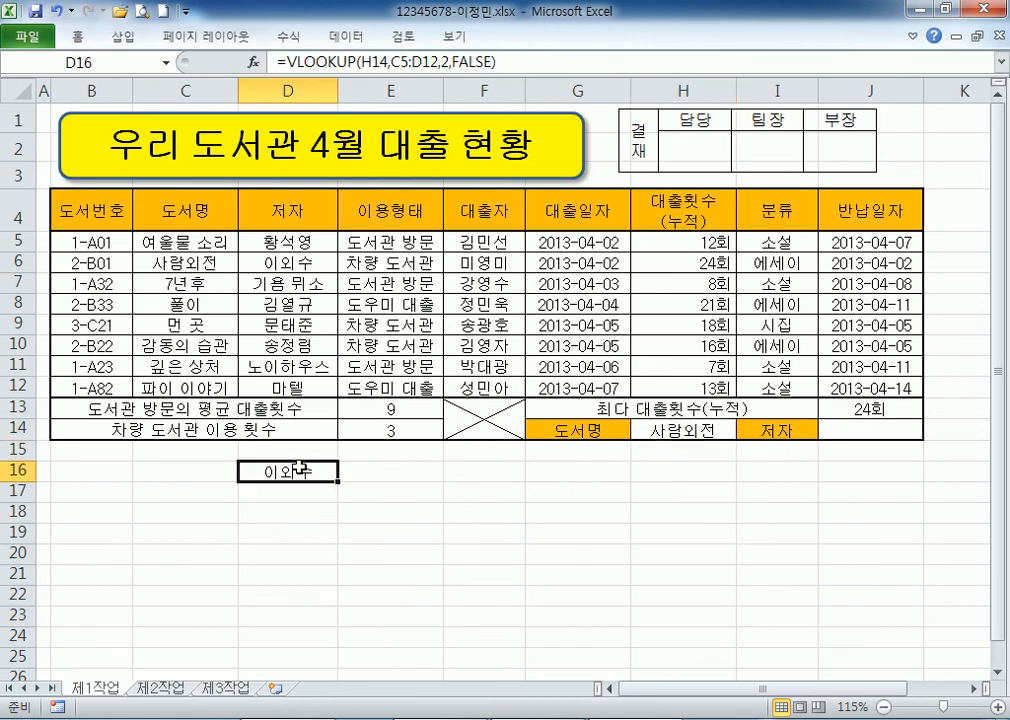
drag(530, 60, 148, 50)
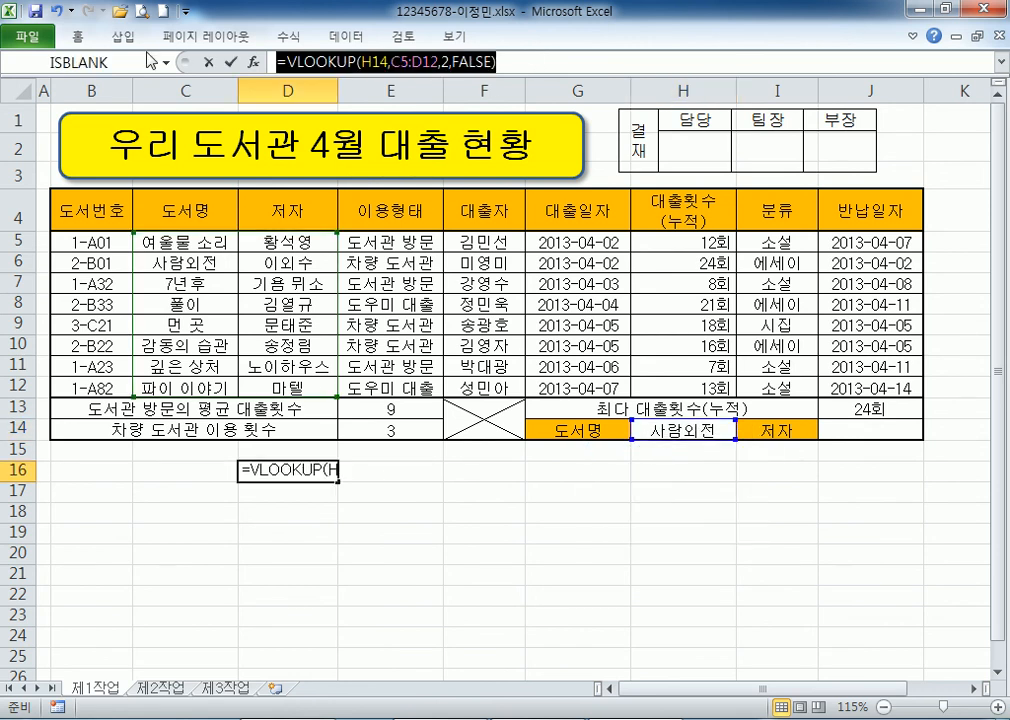
key(ctrl+x)
key(Escape)
click(862, 430)
key(ctrl+v)
key(Return)
Test J14 by choosing 풀이, then 파이 이야기 in H14, which shows 마텔.
click(700, 430)
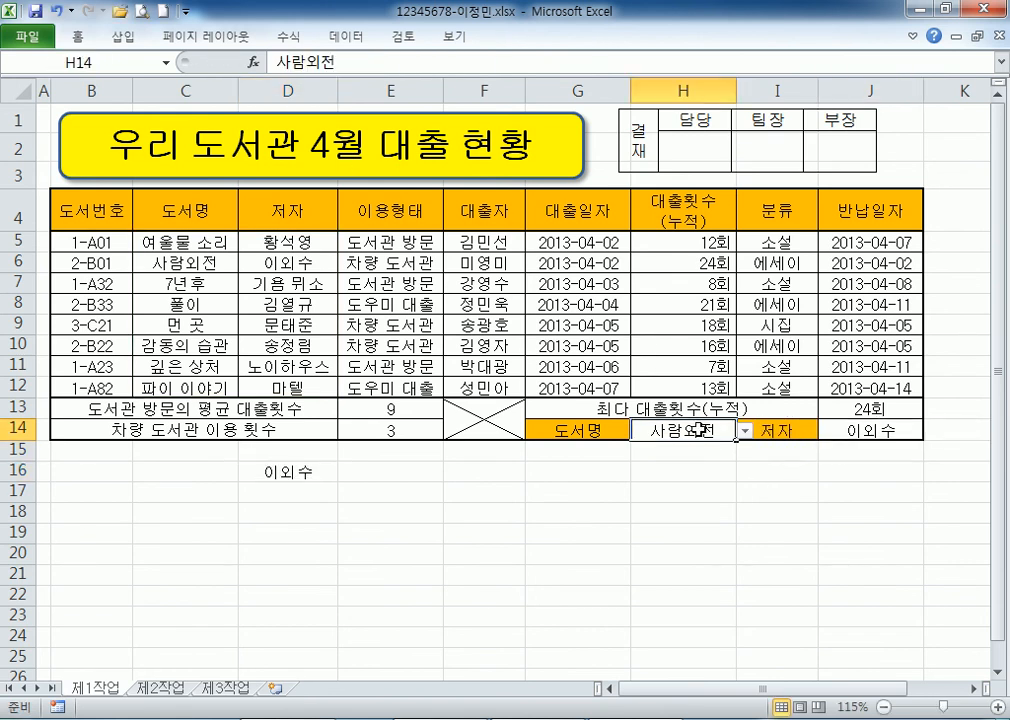
click(745, 430)
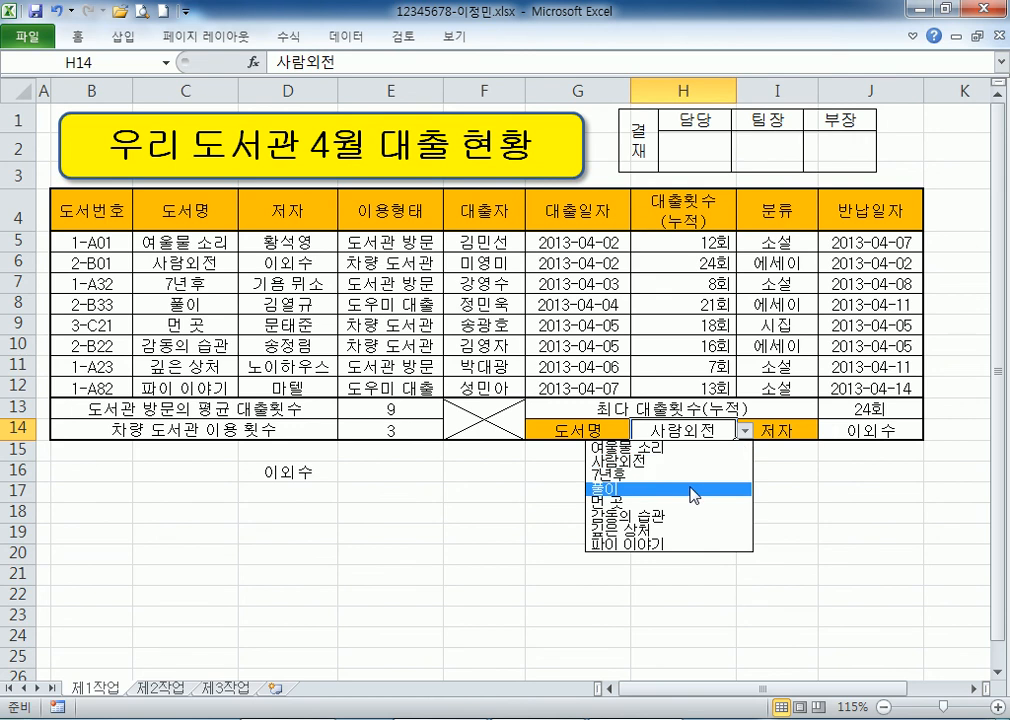
click(691, 487)
click(745, 430)
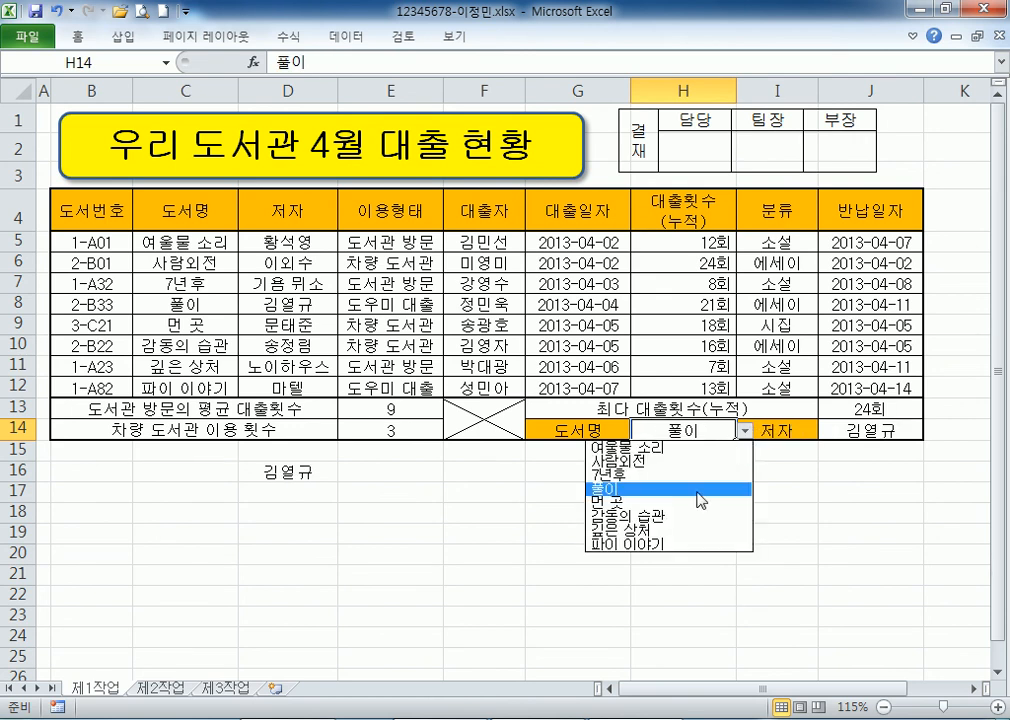
click(647, 545)
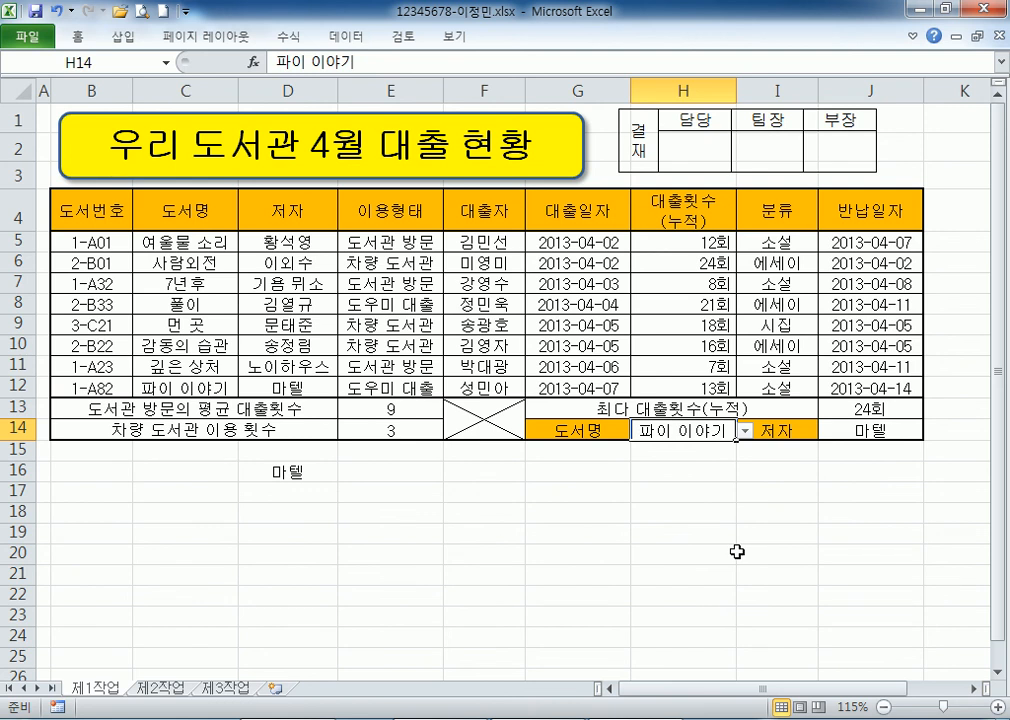
Insert a space after each comma in both VLOOKUP formula lines of the notes.
key(alt+Tab)
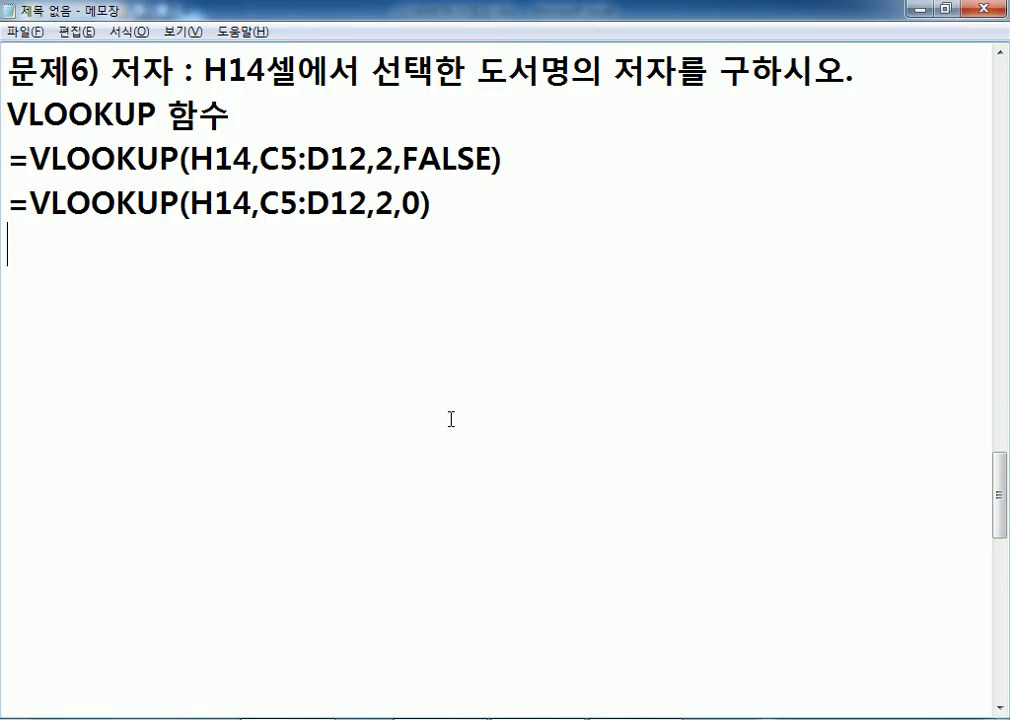
click(259, 158)
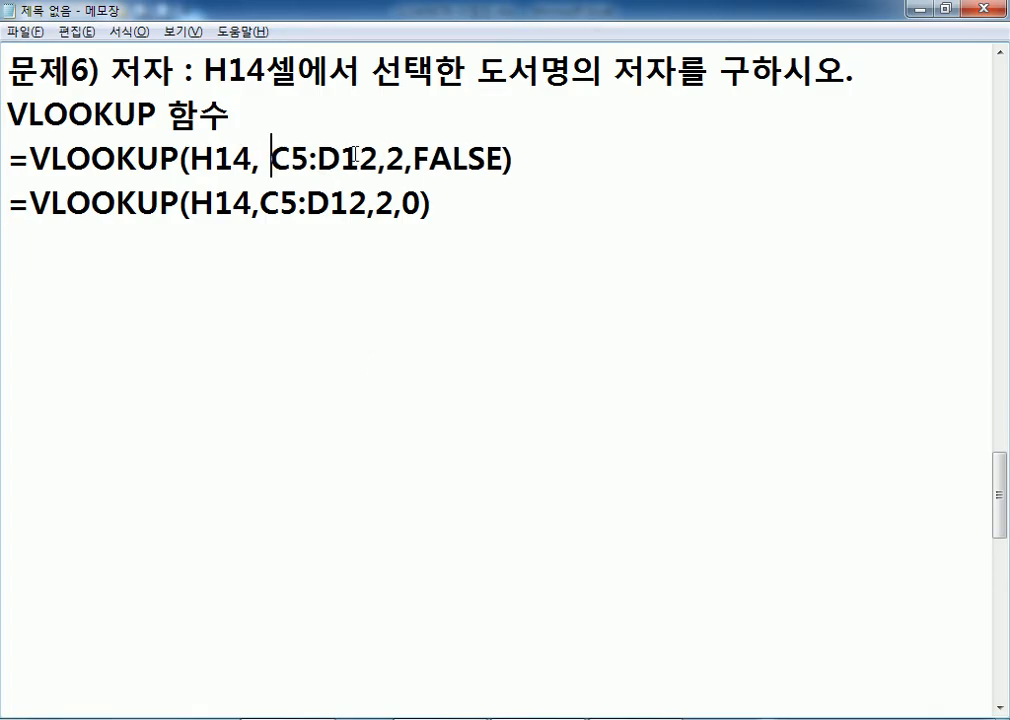
click(389, 158)
click(422, 158)
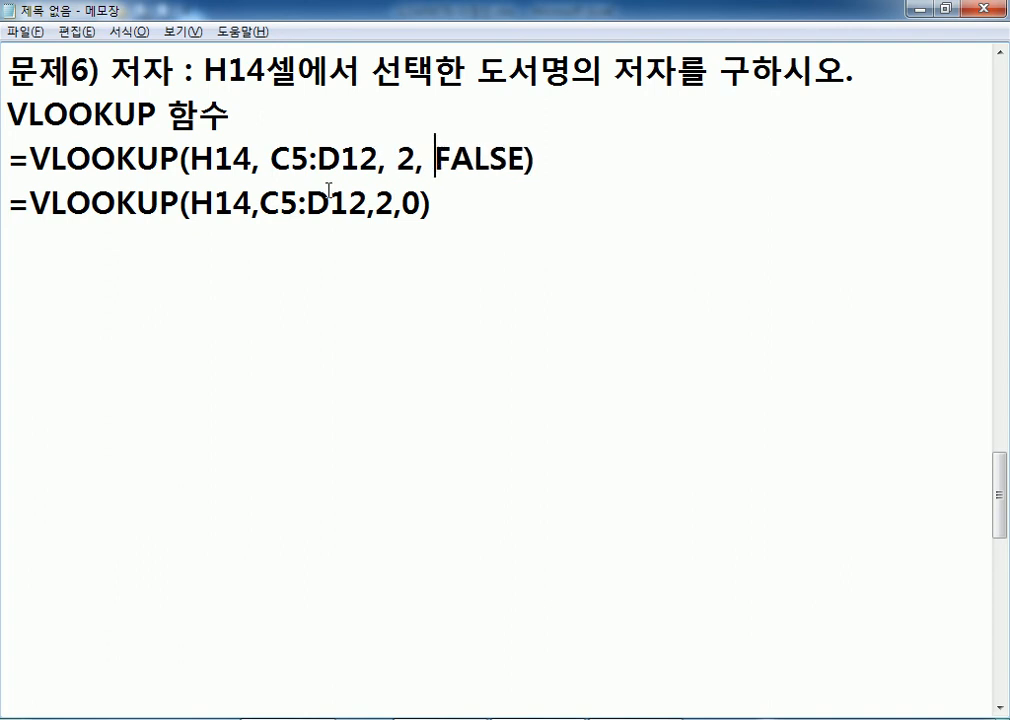
click(260, 204)
click(373, 204)
click(423, 204)
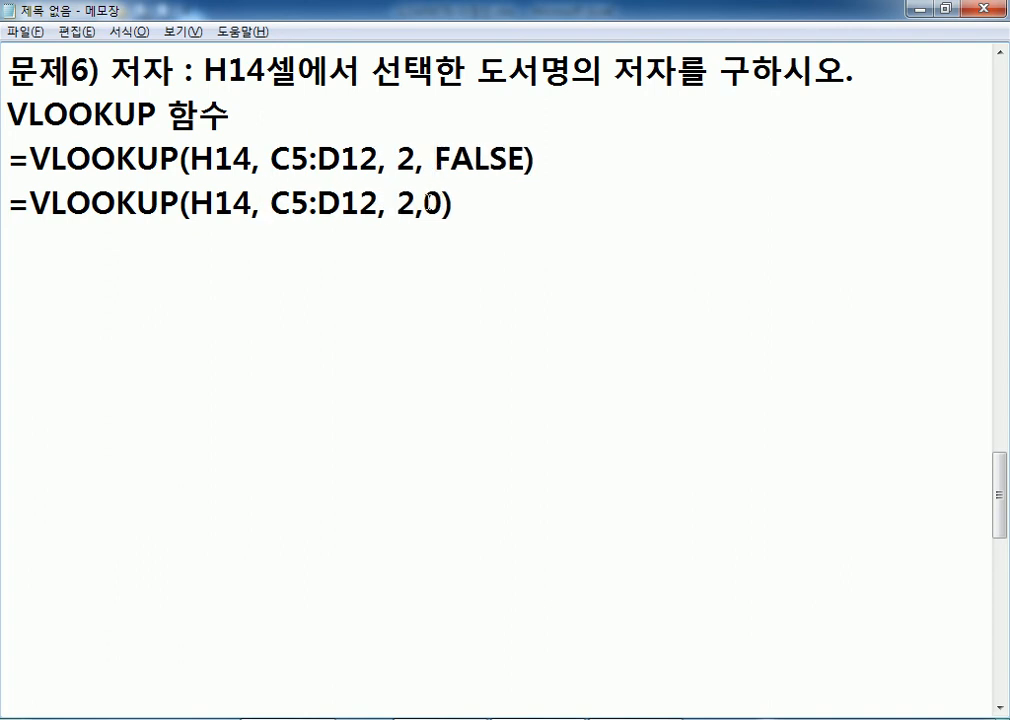
click(555, 228)
Start the 문제7) note with 조건부 서식 and 대출횟수 셀.
key(Return)
key(Return)
text(문)
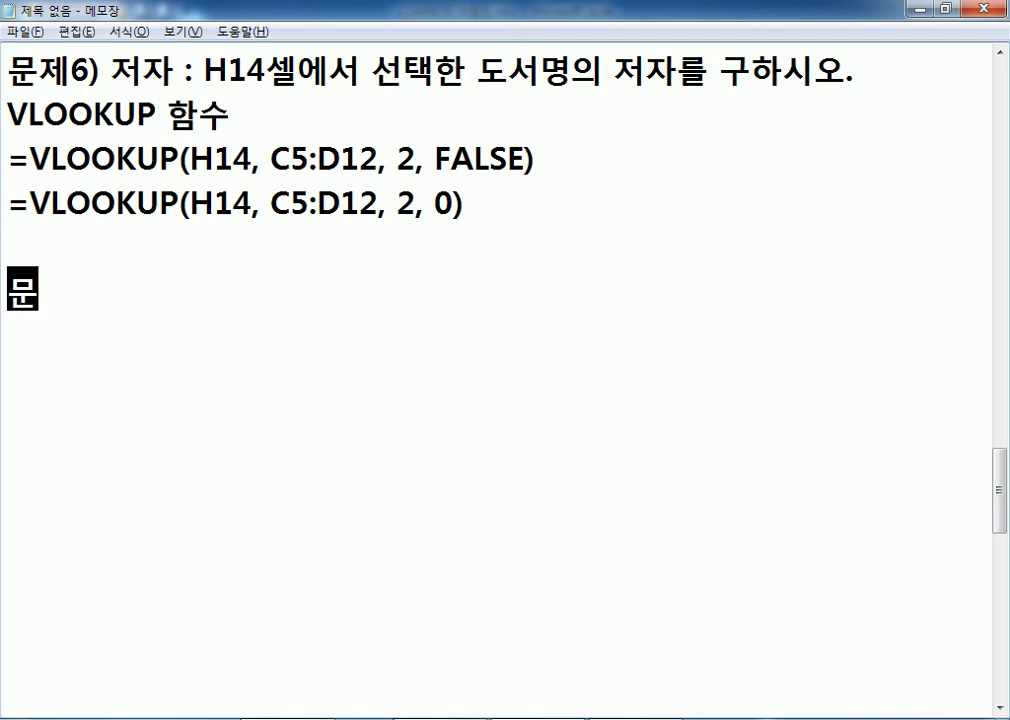
text(제7) ㅈ)
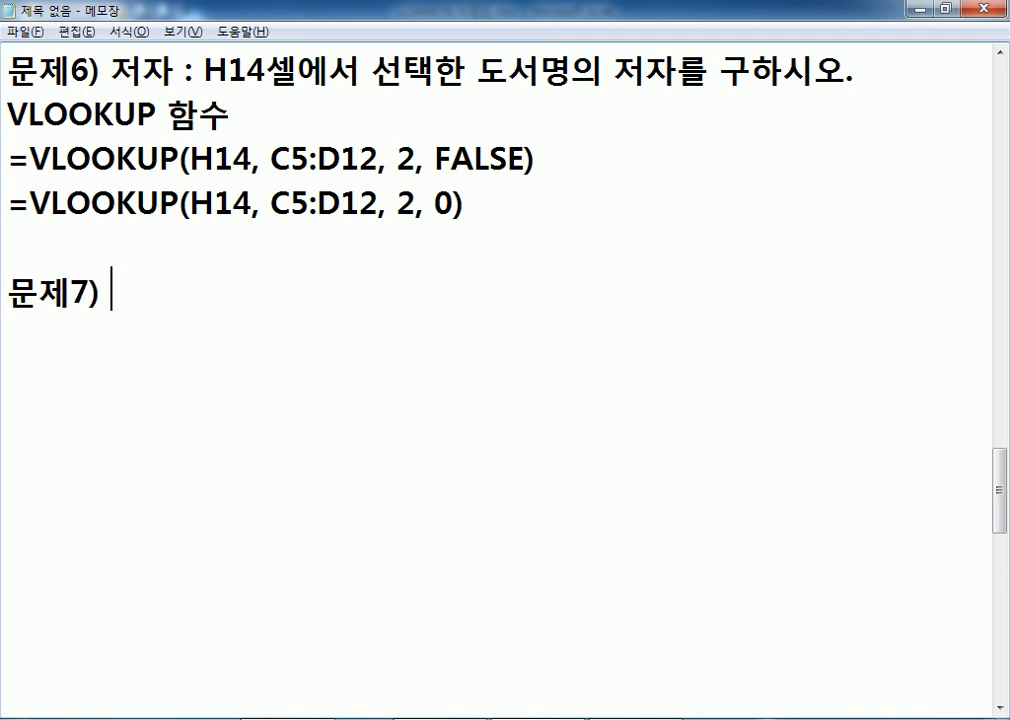
text(조건부 서식)
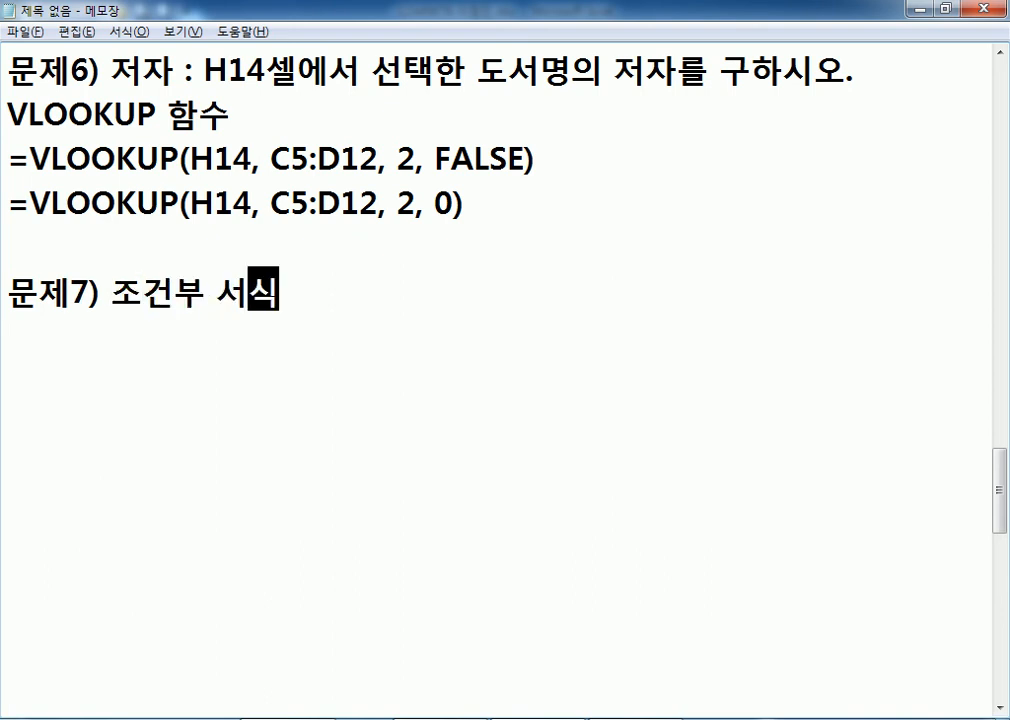
text(, ㄷ대출횟수)
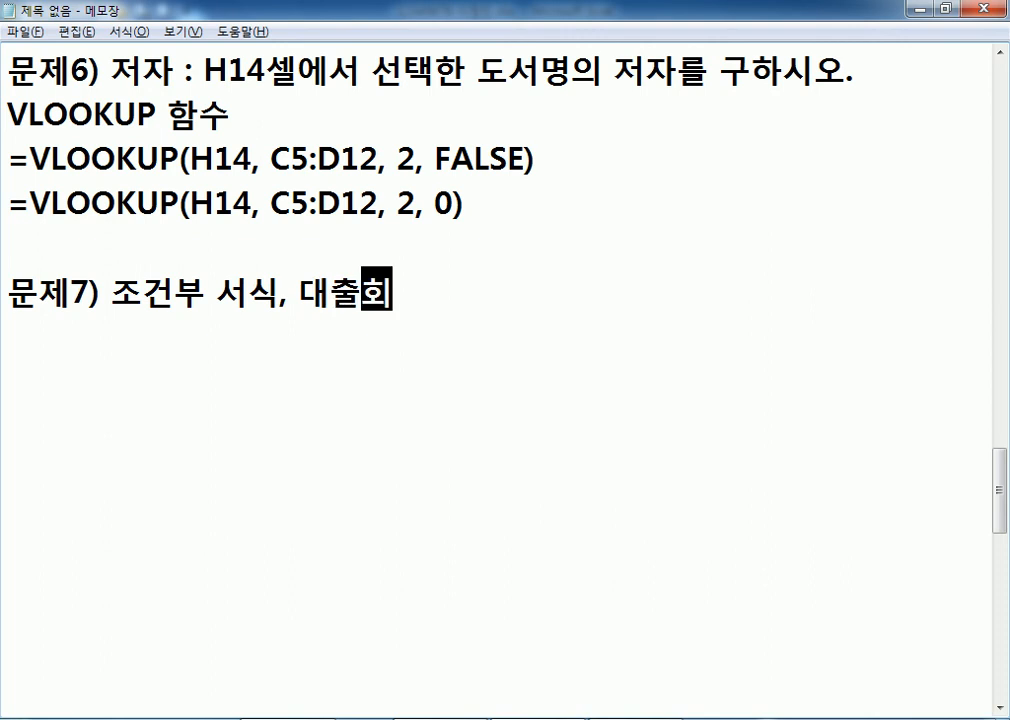
text(셀에 ㅁ)
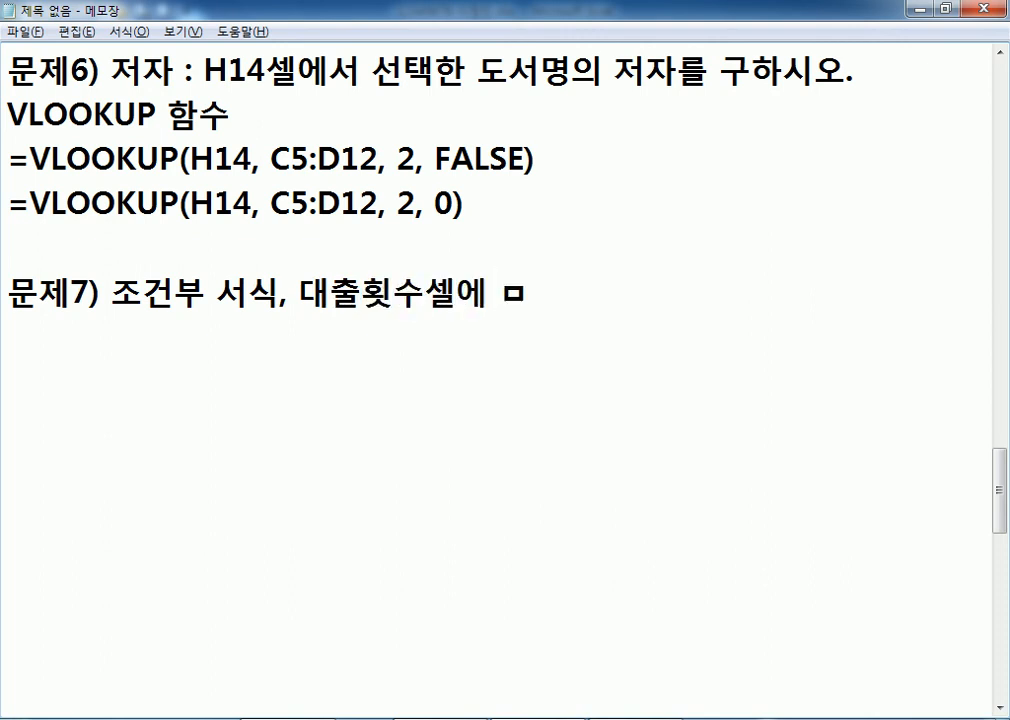
key(BackSpace)
key(BackSpace)
key(BackSpace)
text(,)
key(Left)
key(Left)
key(Left)
key(Right)
key(Delete)
key(Right)
Add 데이터 막대 스타일(주황) and the minimum/maximum values remark to the 문제7 note.
text(데이터막대)
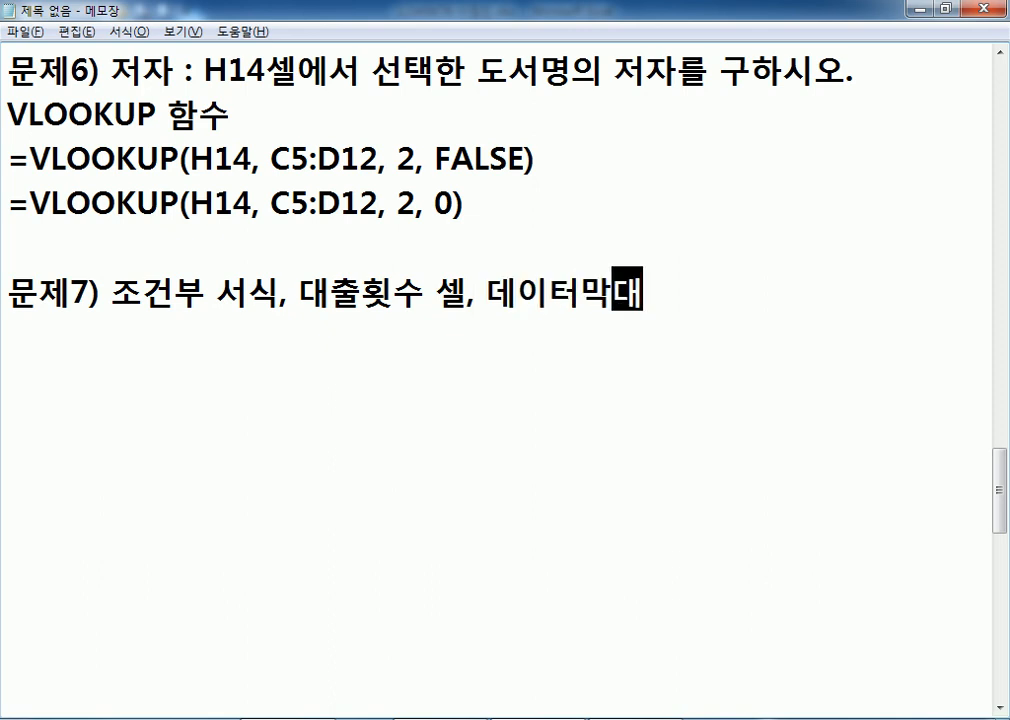
text(ㅅ탕일)
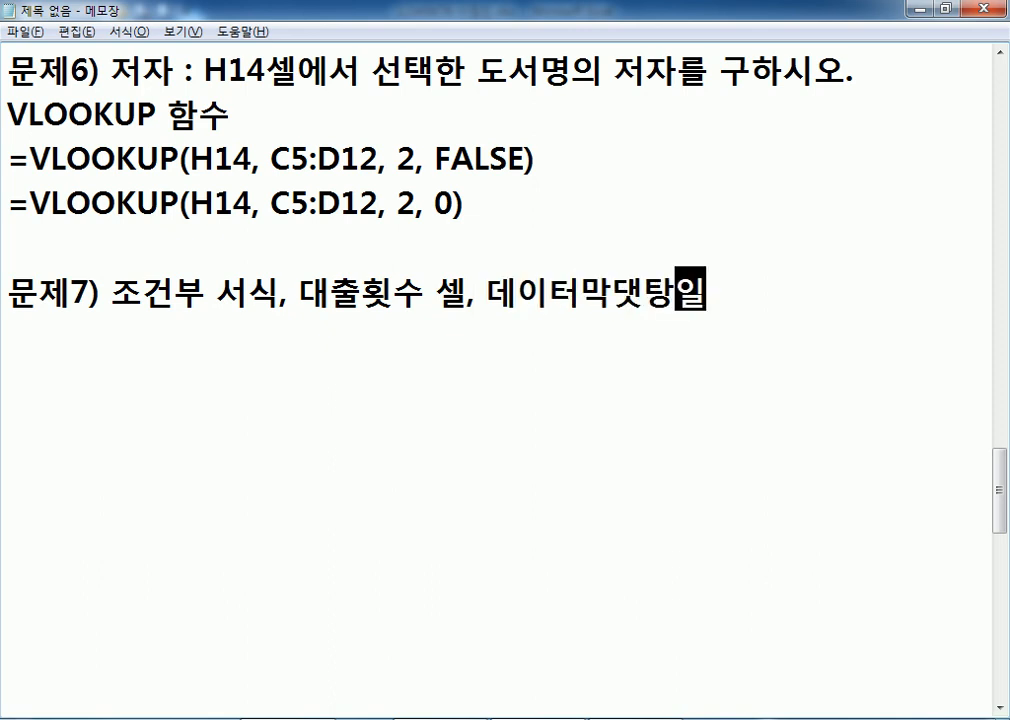
text((주황))
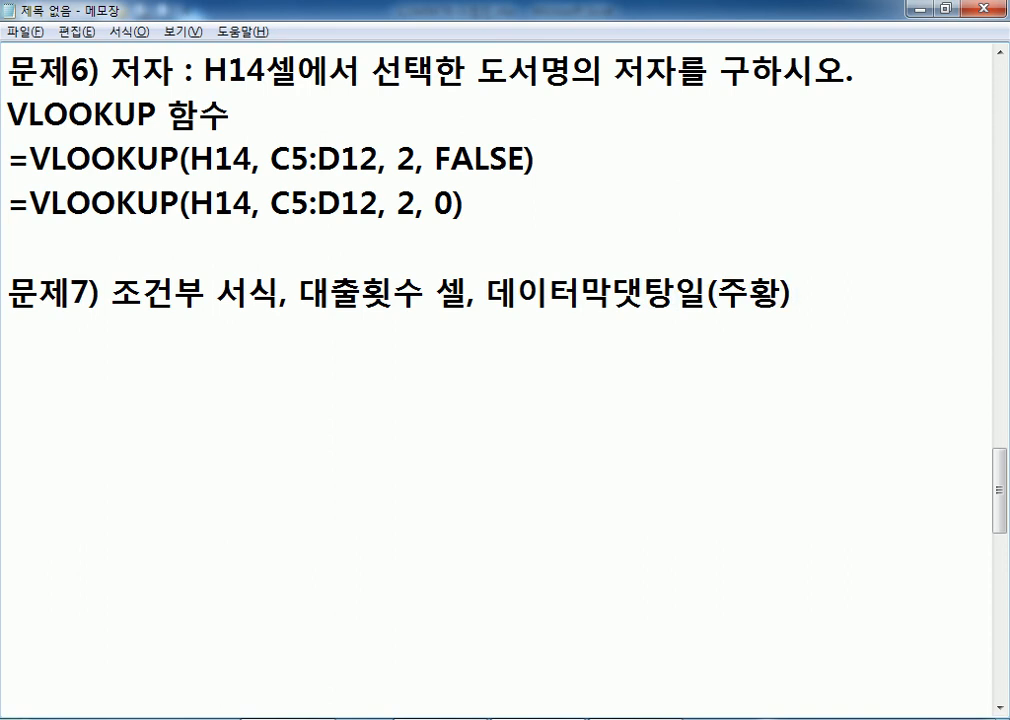
key(Left)
key(Left)
key(Left)
key(Left)
key(Left)
key(Left)
text(대 스타)
key(Delete)
key(Delete)
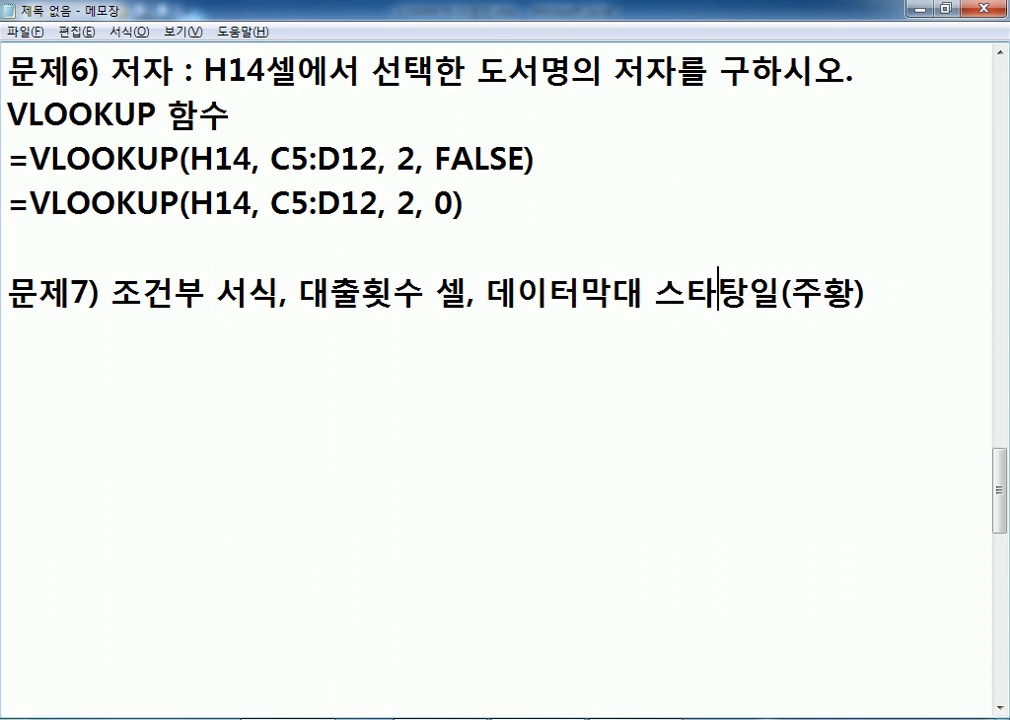
key(Left)
key(Left)
key(Left)
key(Left)
key(Left)
key(End)
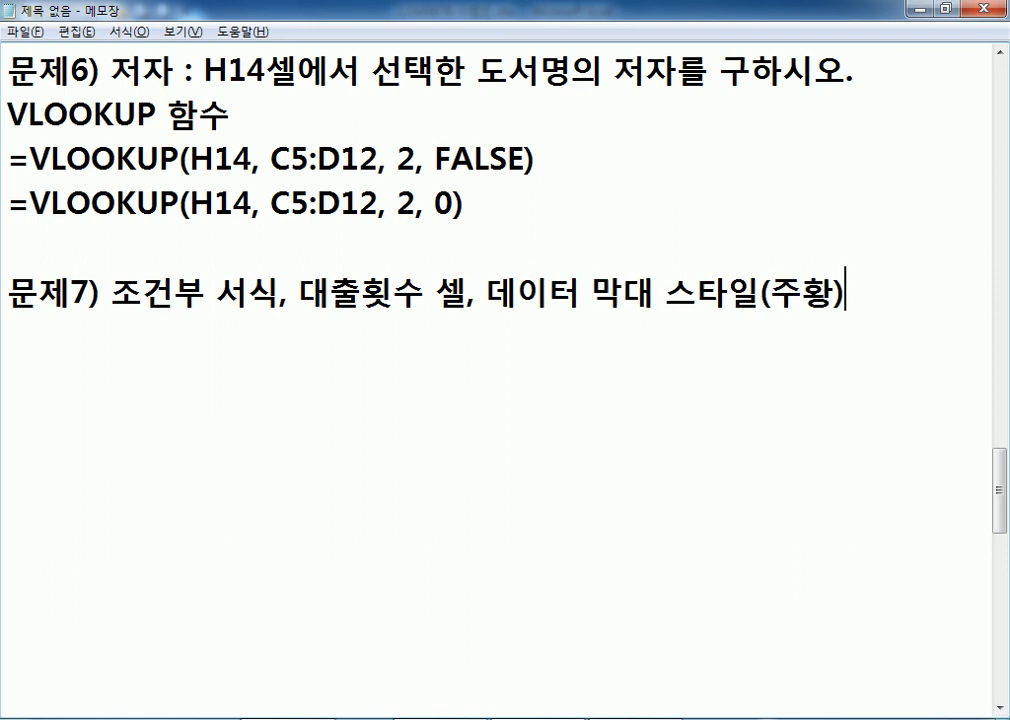
text(/ 최소값)
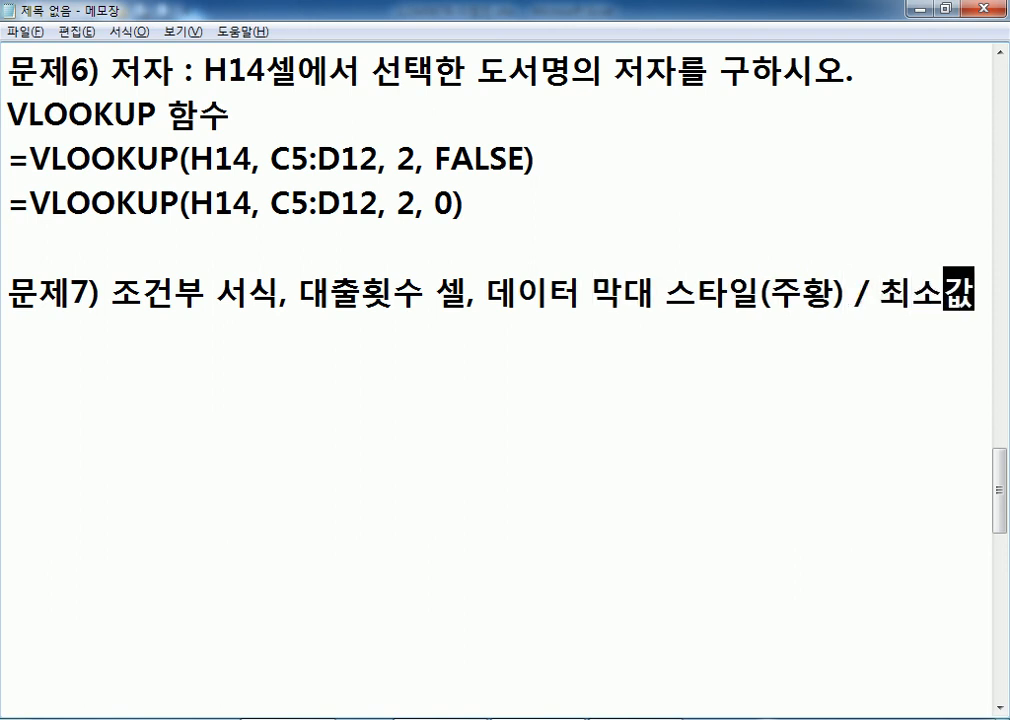
text( 및 )
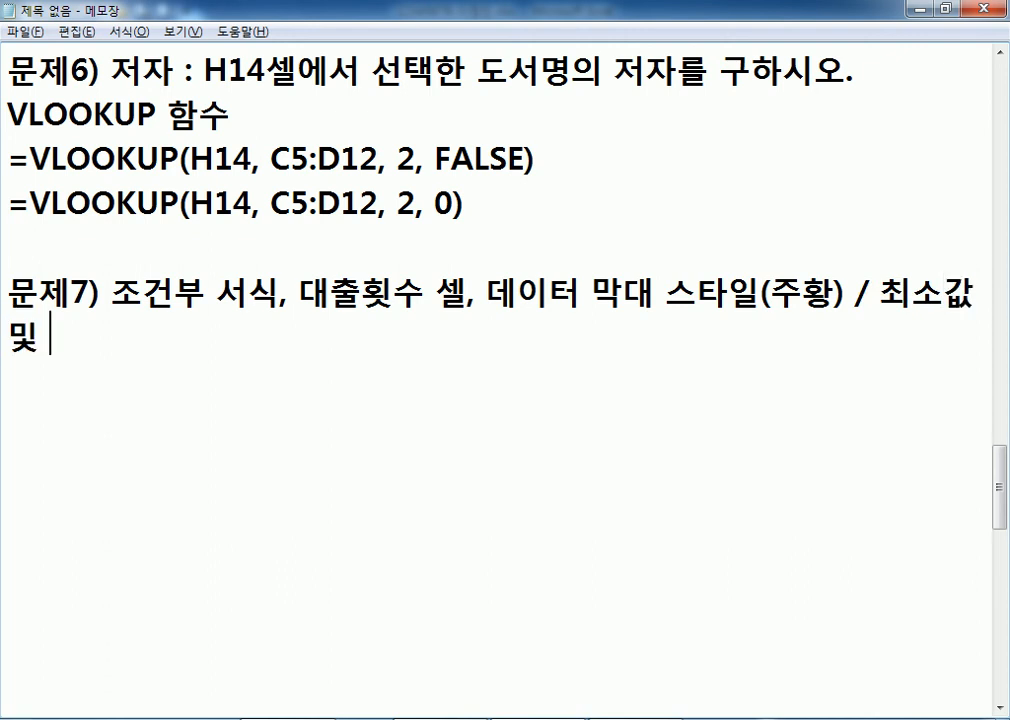
text(최대값)
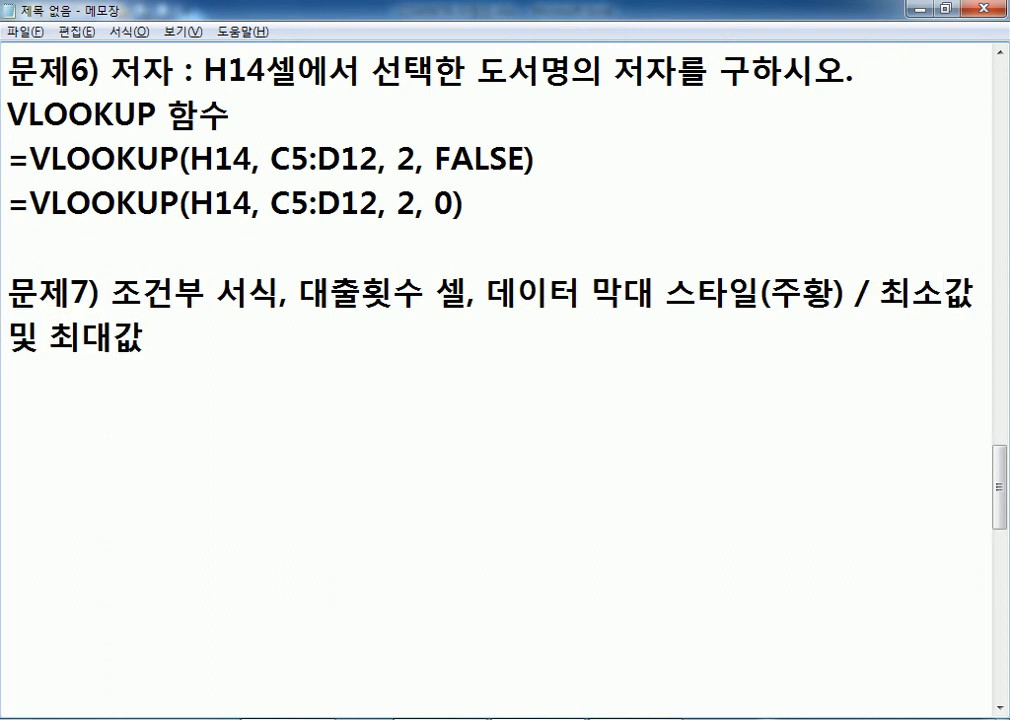
text(을 적공)
key(Return)
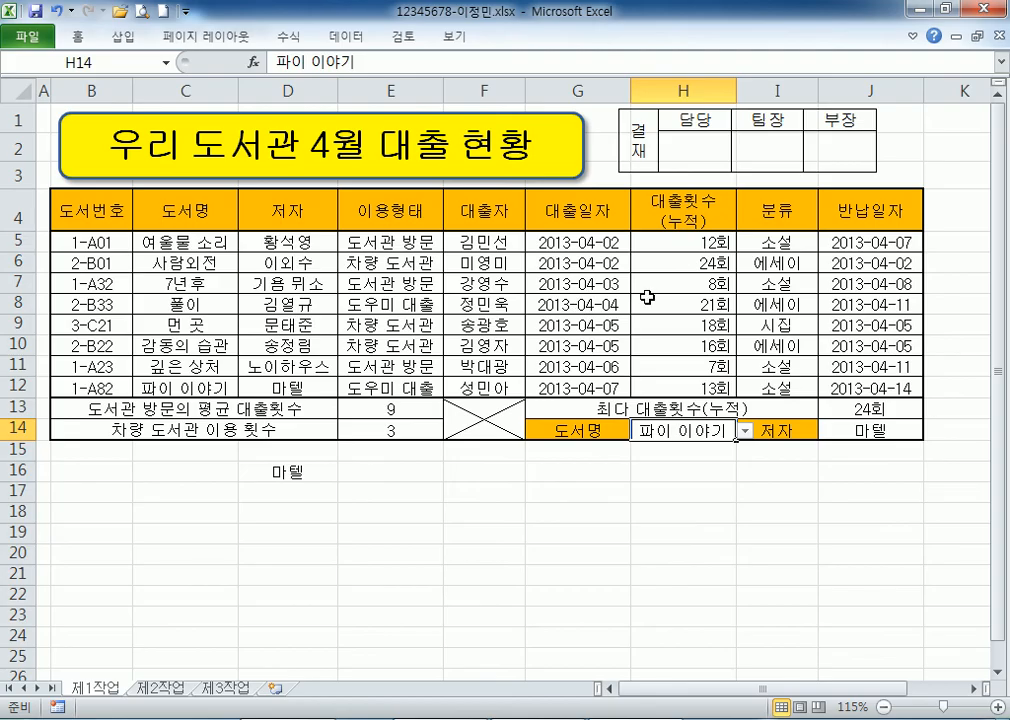
key(alt+Tab)
Select the loan counts H5:H12 and keep the ribbon expanded.
drag(666, 249, 672, 387)
double_click(82, 43)
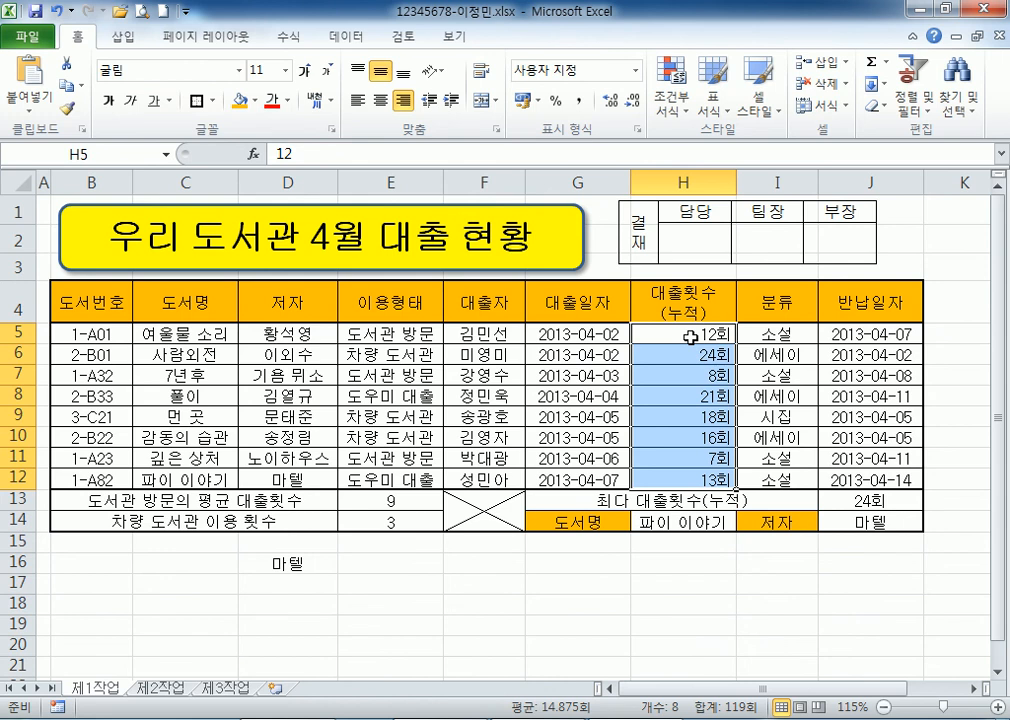
scroll(690, 337, down, 1)
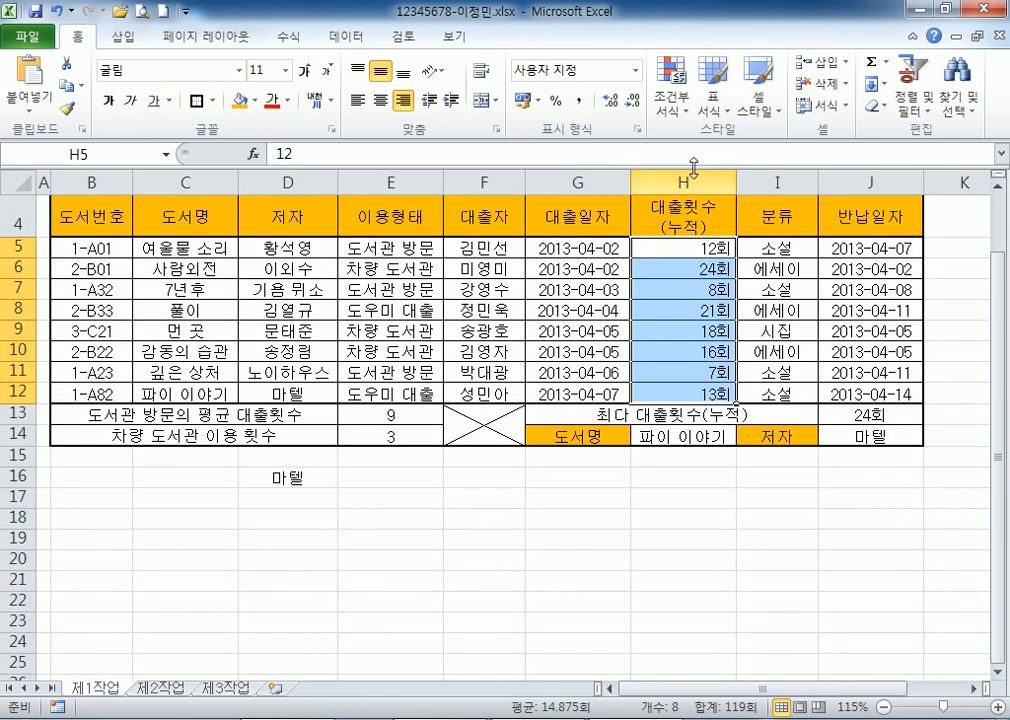
click(686, 120)
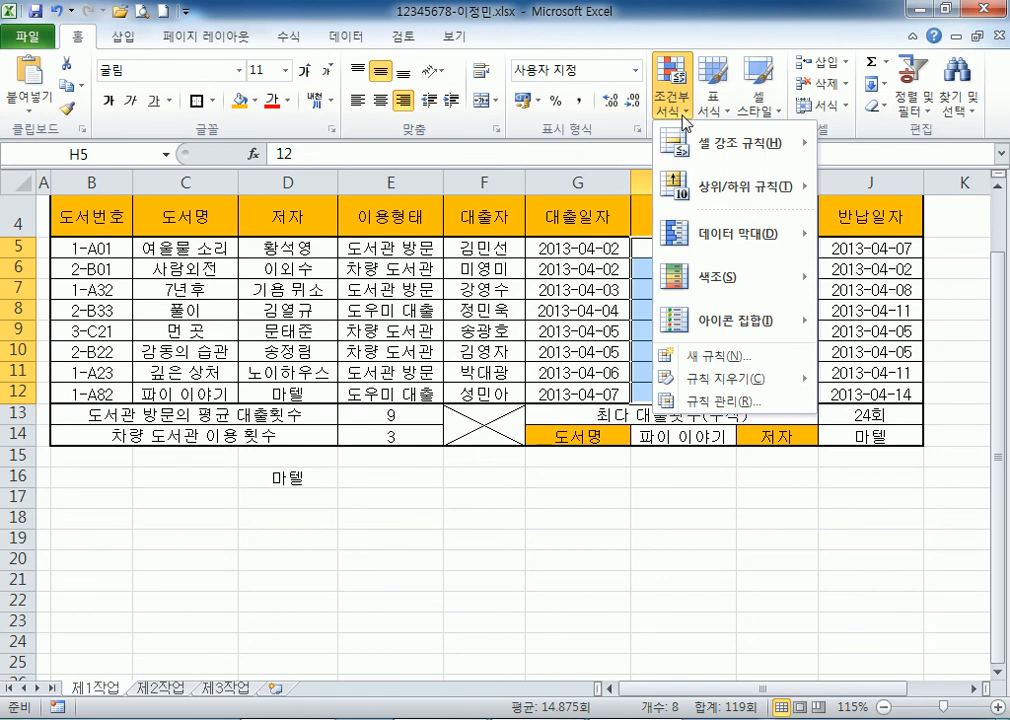
mouse_move(753, 252)
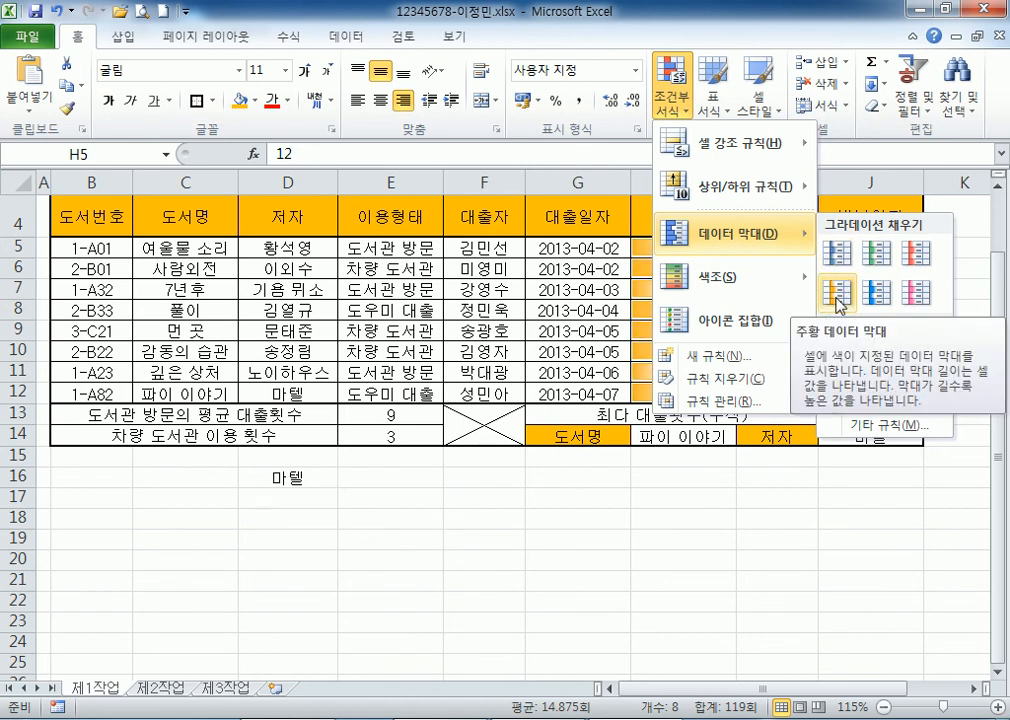
drag(645, 238, 689, 390)
key(Escape)
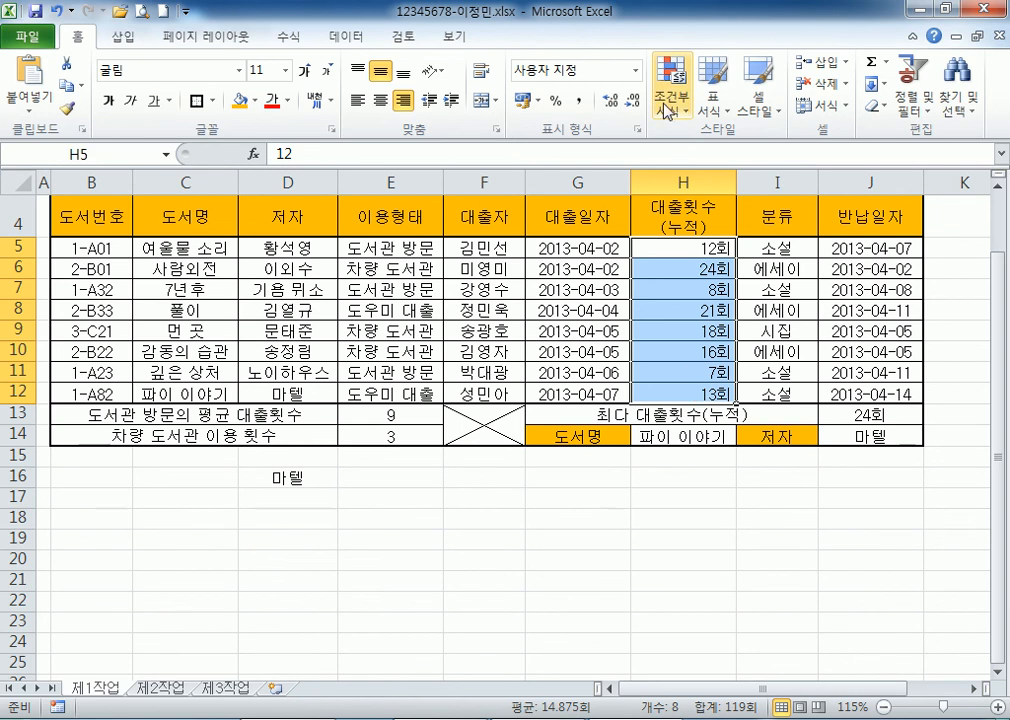
Apply orange gradient data bars to H5:H12, then undo them.
click(676, 114)
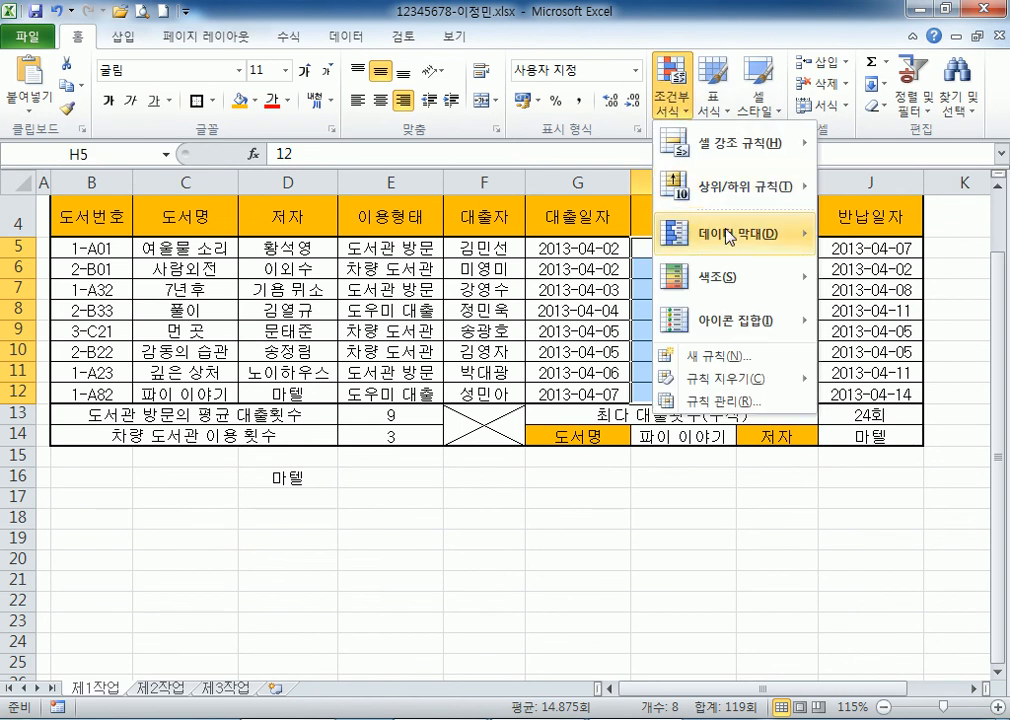
mouse_move(729, 236)
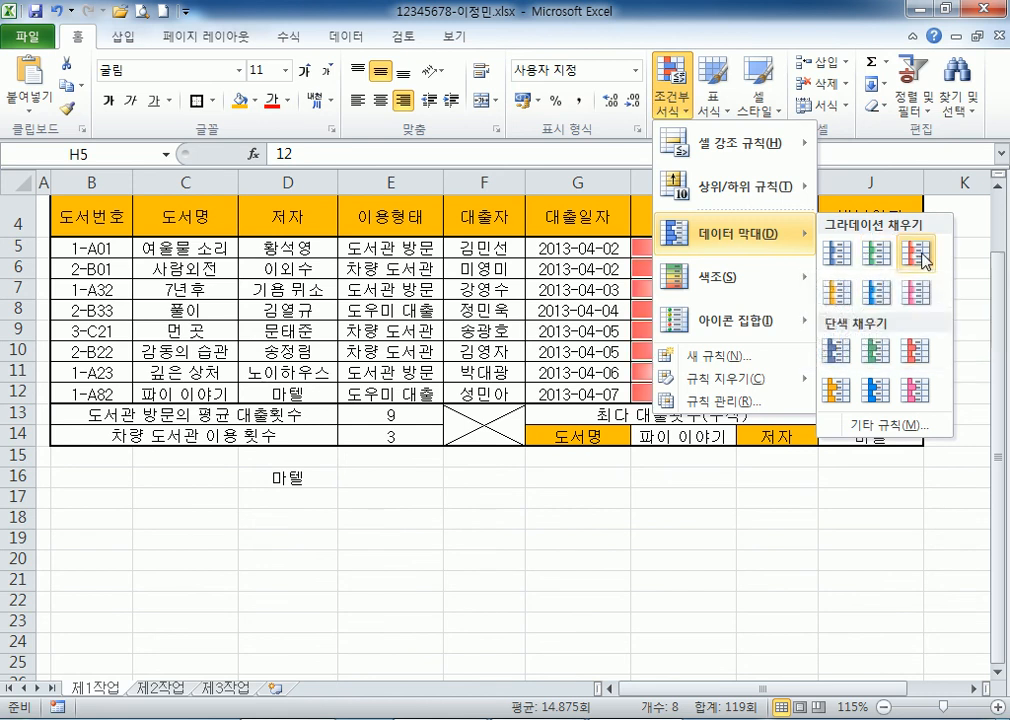
click(840, 290)
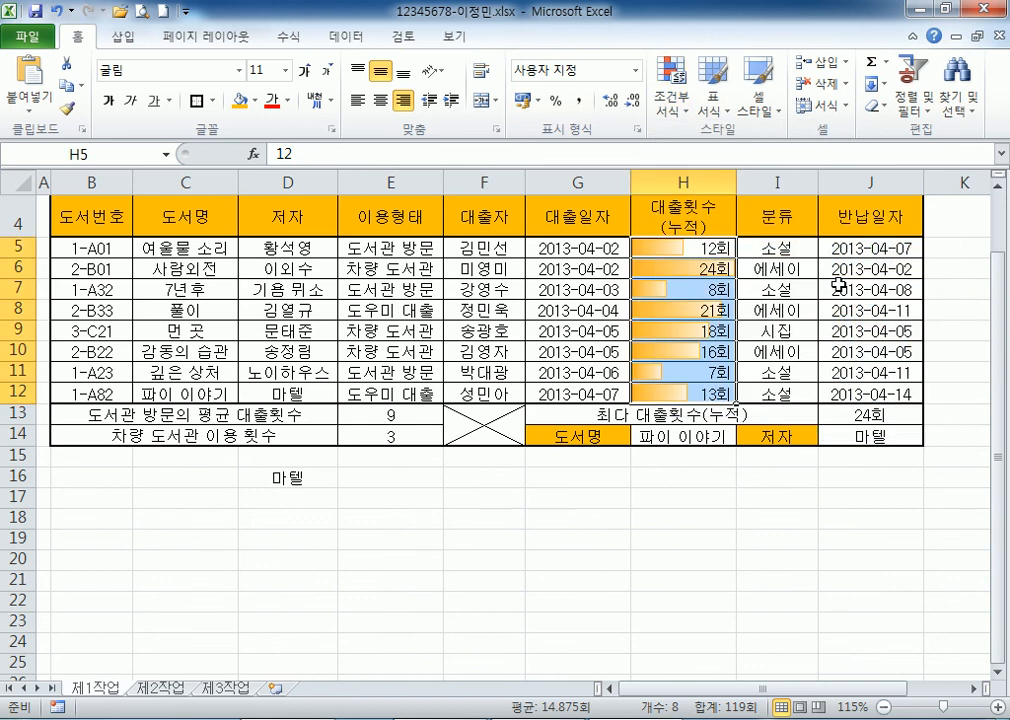
key(alt+Tab)
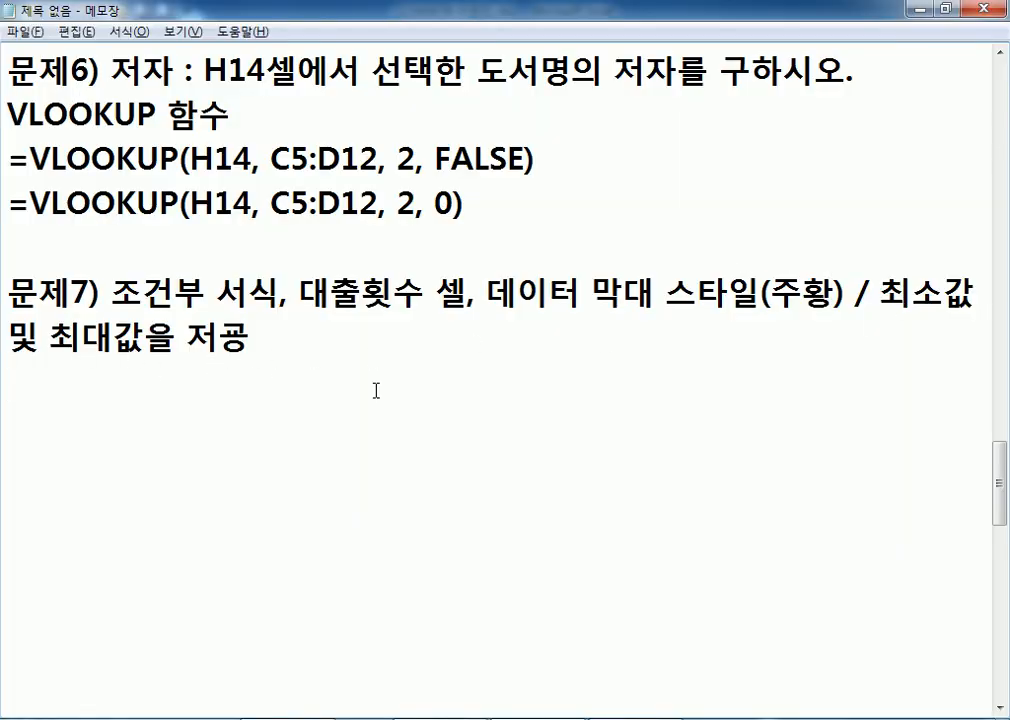
key(alt+Tab)
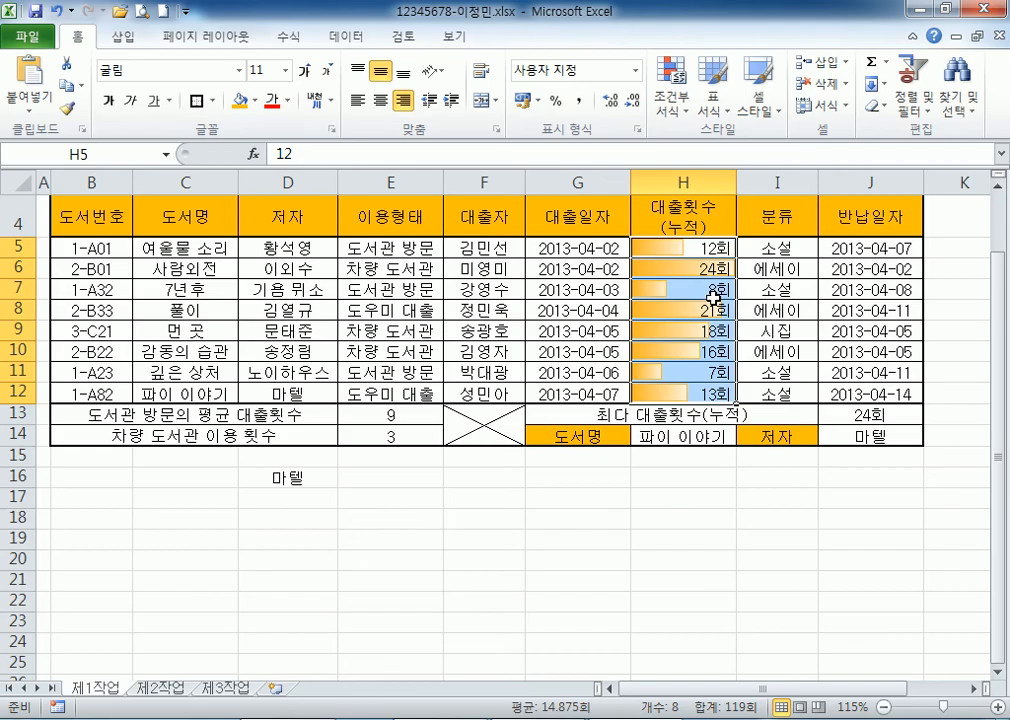
key(ctrl+z)
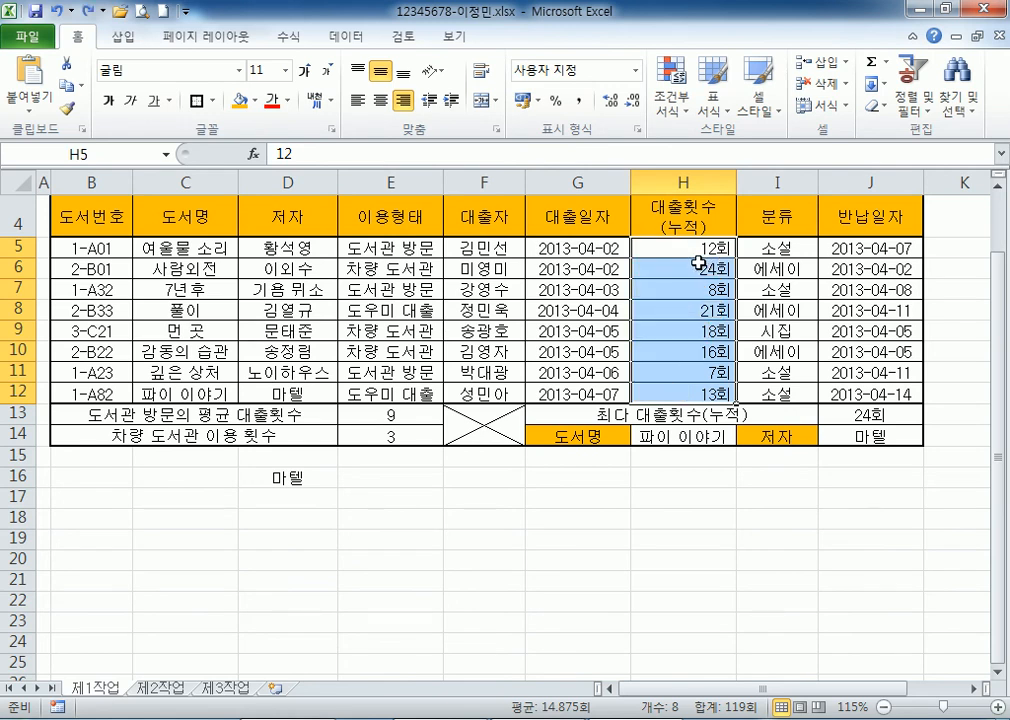
Apply orange gradient data bars to the loan counts in H5:H12.
click(668, 110)
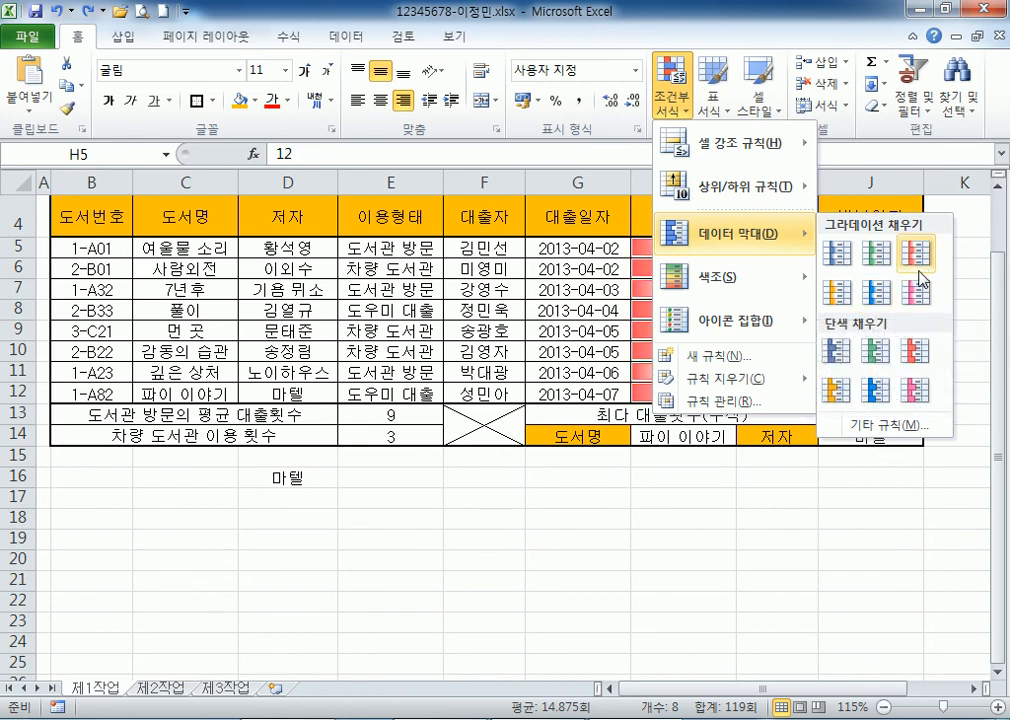
click(845, 305)
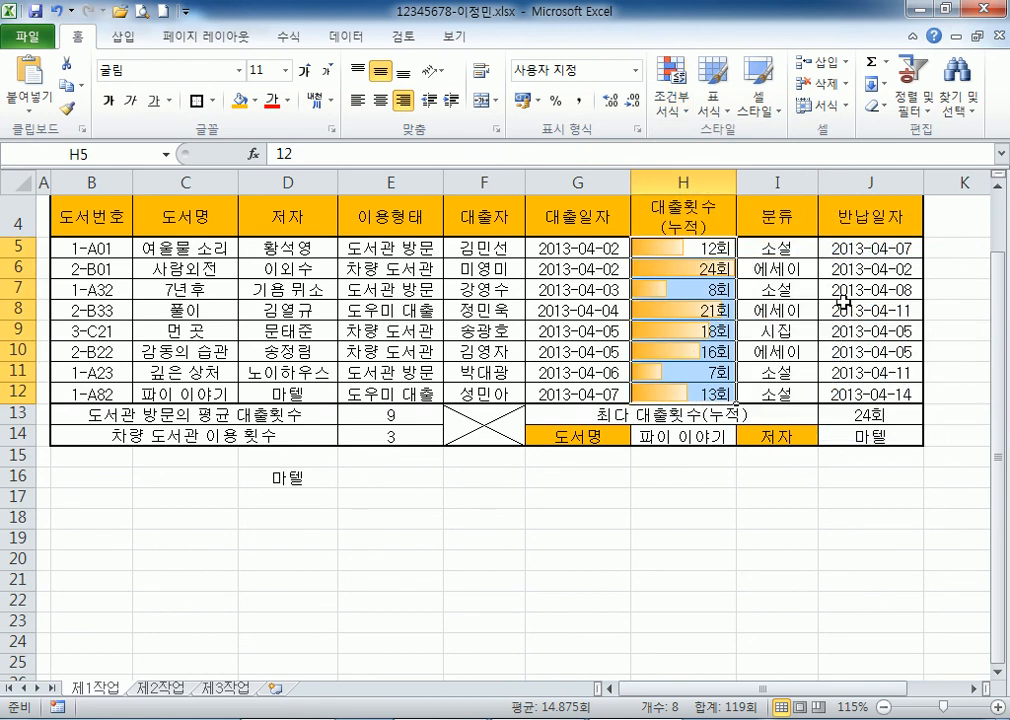
key(alt+Tab)
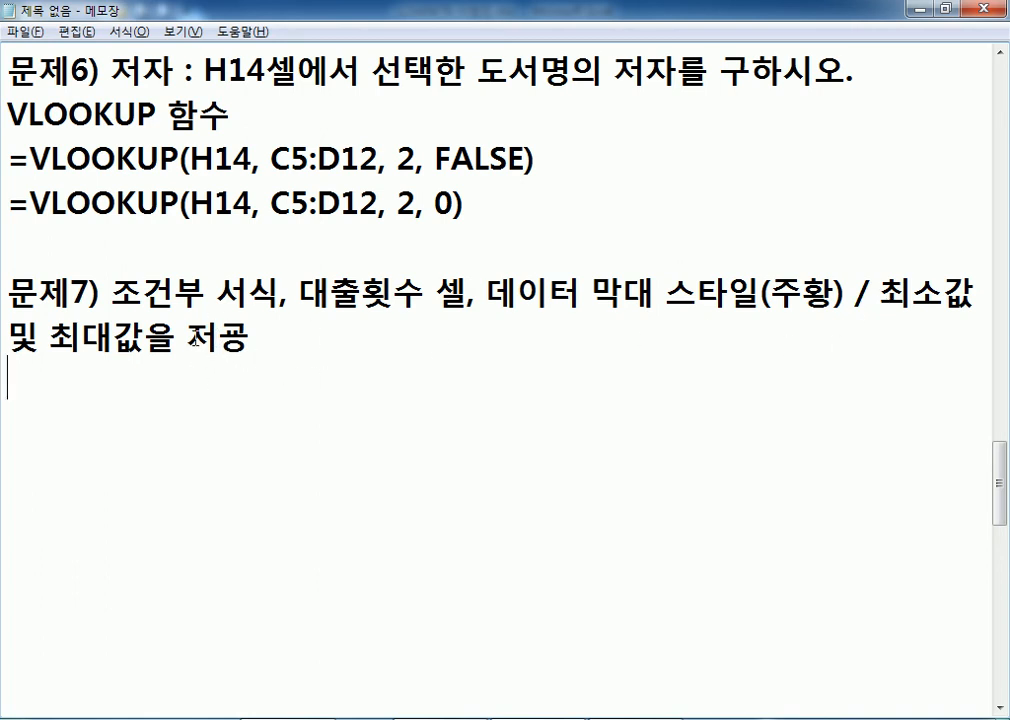
Correct 저 to 제 in the Notepad note so it reads 제공.
drag(187, 340, 231, 340)
text(제)
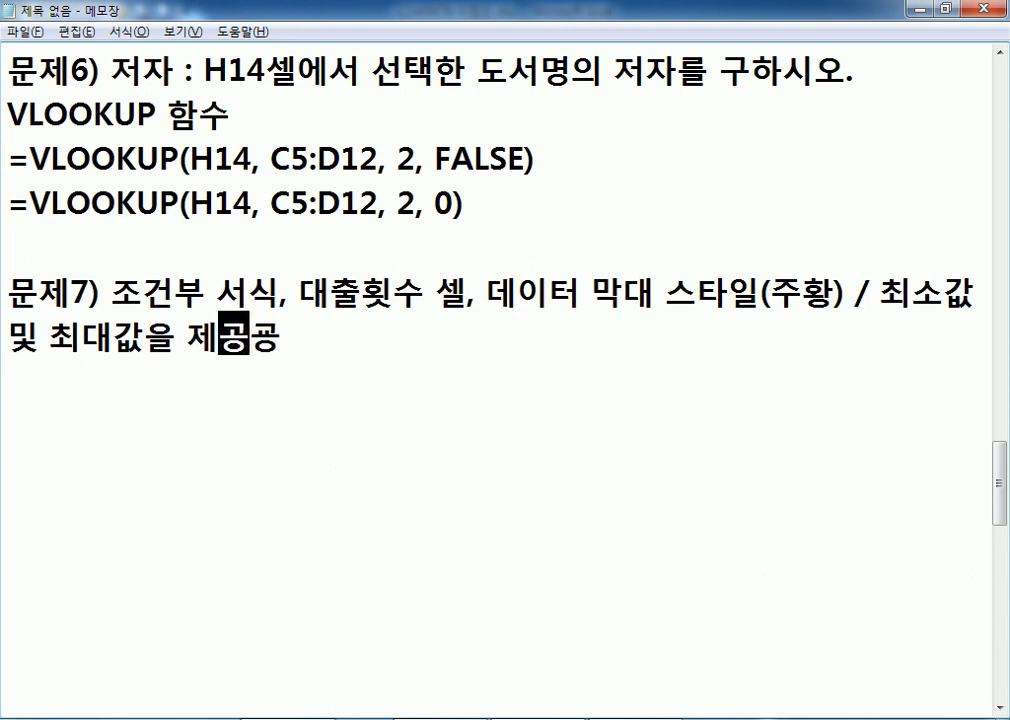
key(alt+Tab)
click(683, 517)
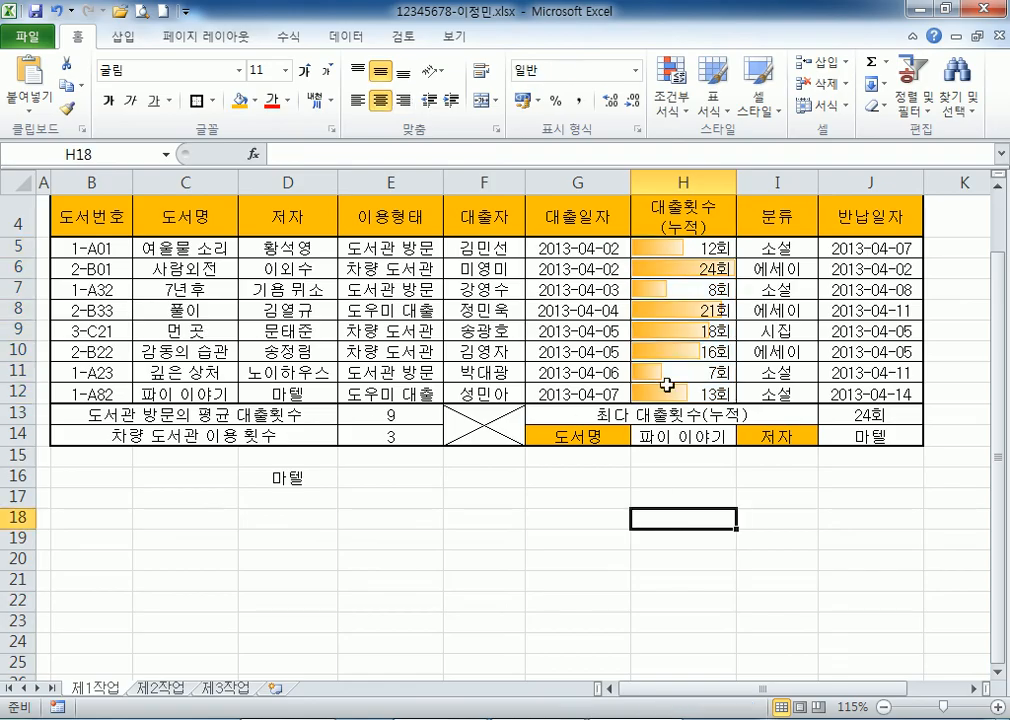
Widen column H to fit its contents so the orange data bars lengthen.
mouse_move(735, 178)
mouse_down()
mouse_move(778, 178)
mouse_move(736, 180)
mouse_up()
click(668, 373)
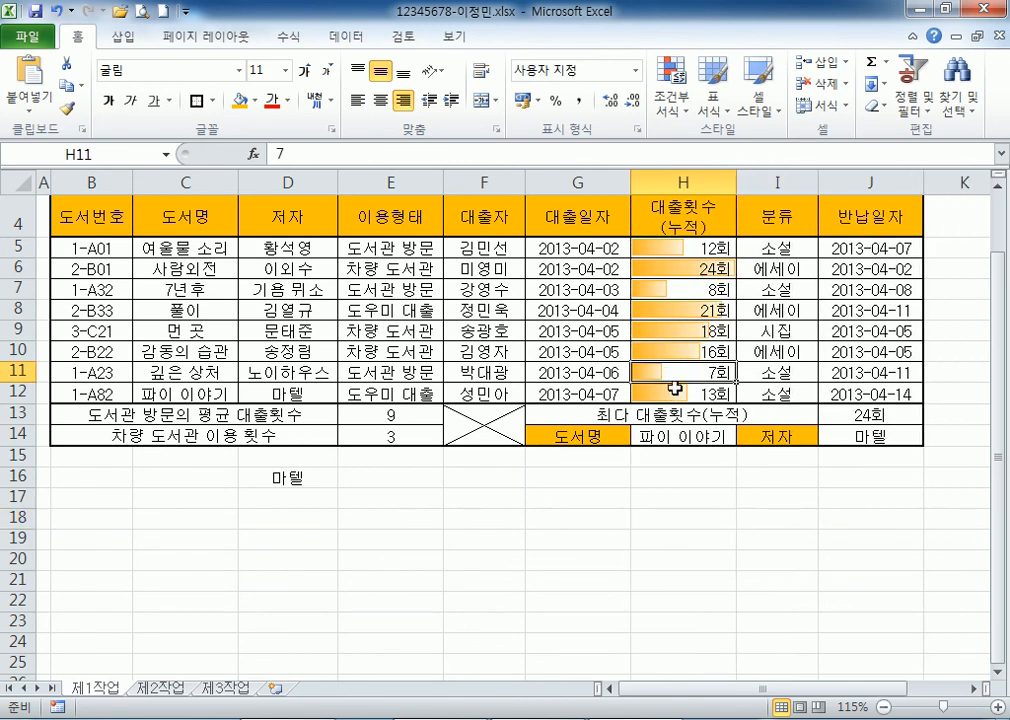
double_click(731, 174)
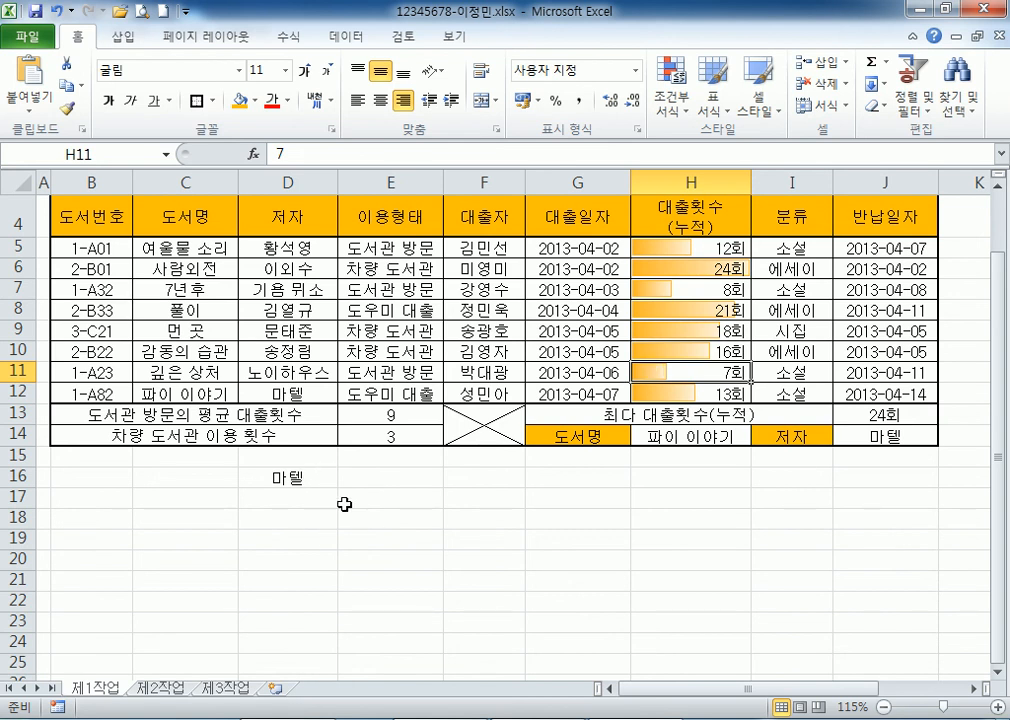
scroll(341, 496, up, 1)
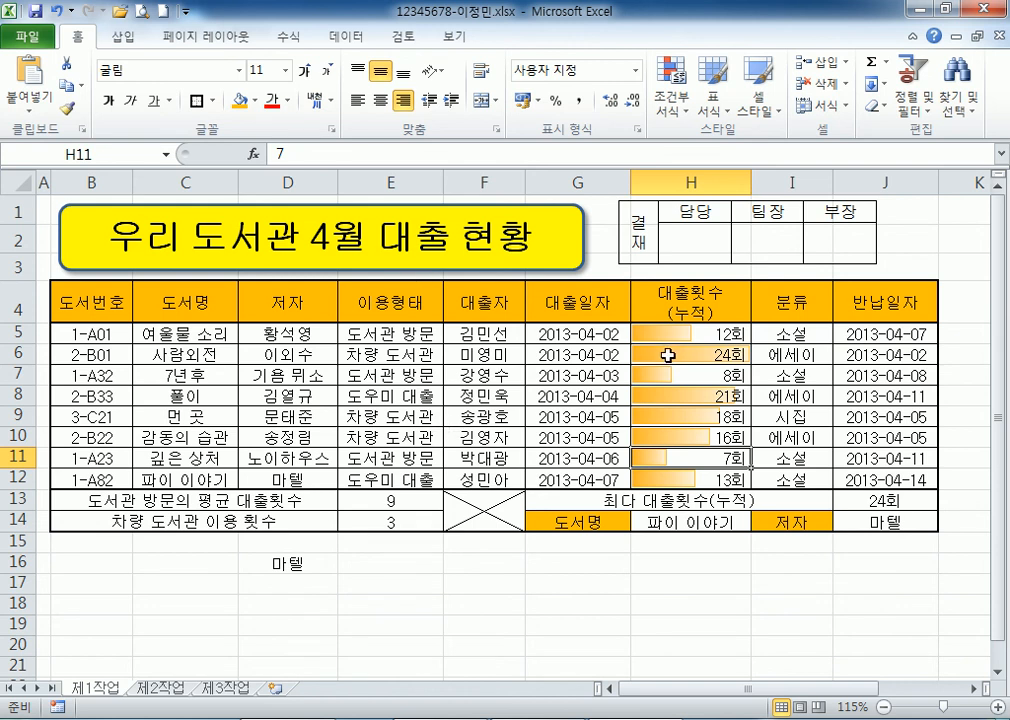
drag(669, 335, 673, 483)
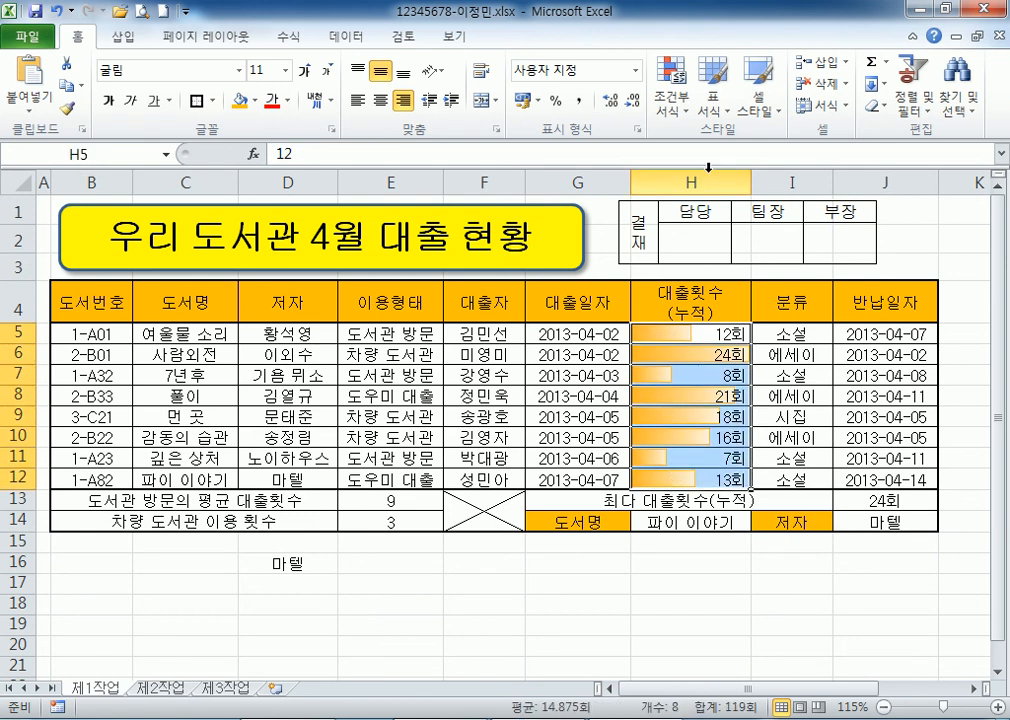
click(677, 118)
mouse_move(731, 247)
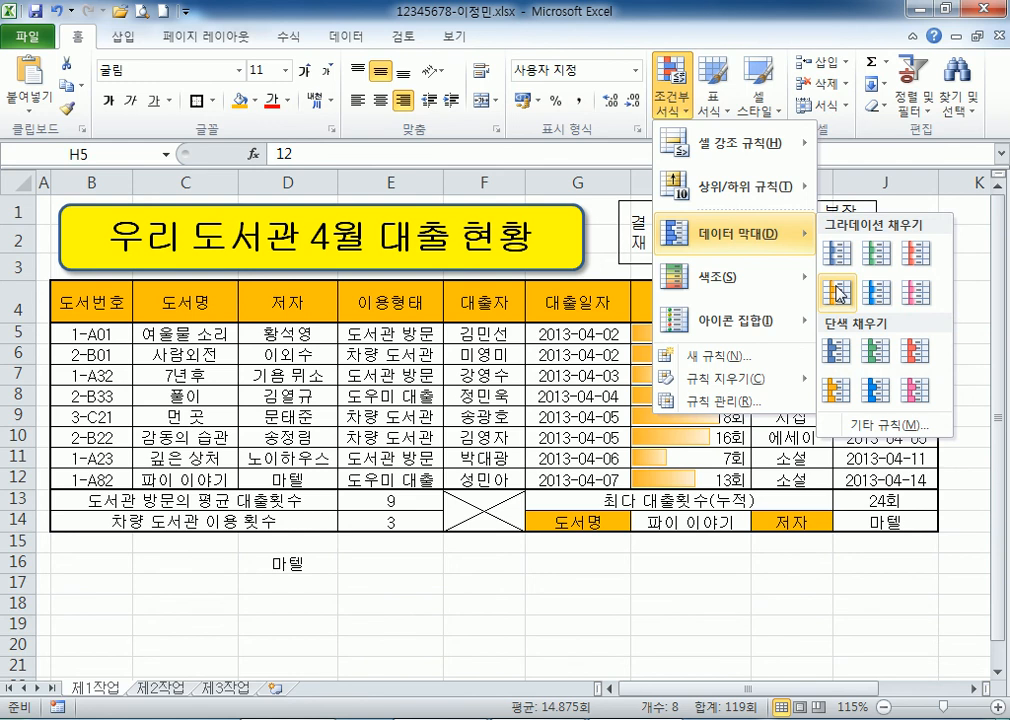
Apply the orange gradient data bars and delete the leftover VLOOKUP check in D16.
click(838, 290)
click(241, 561)
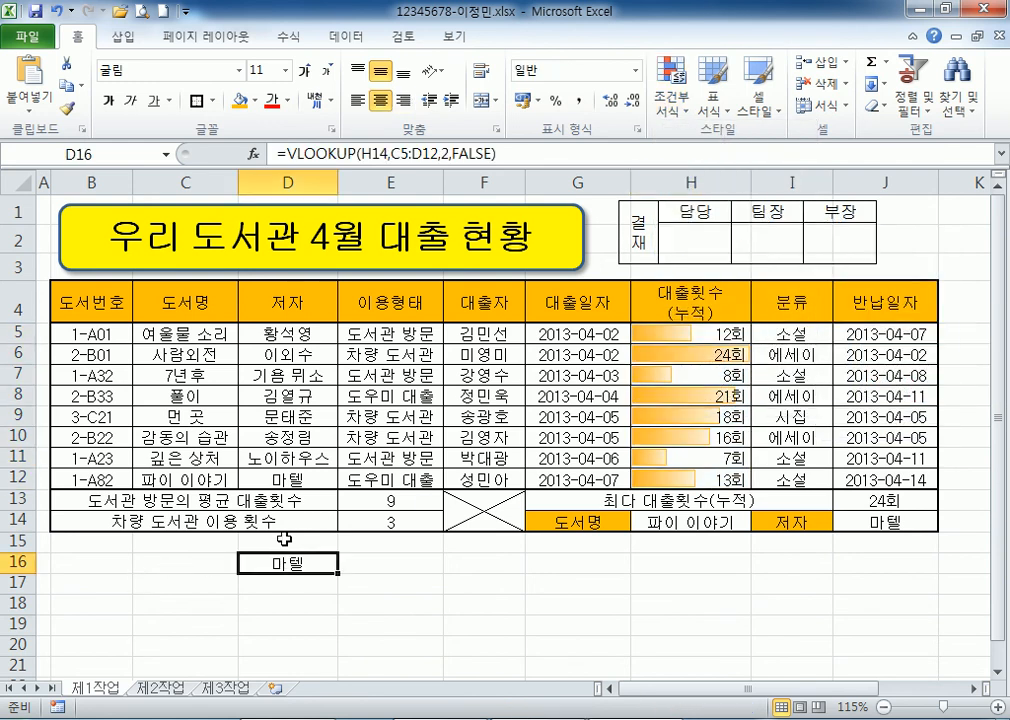
key(Delete)
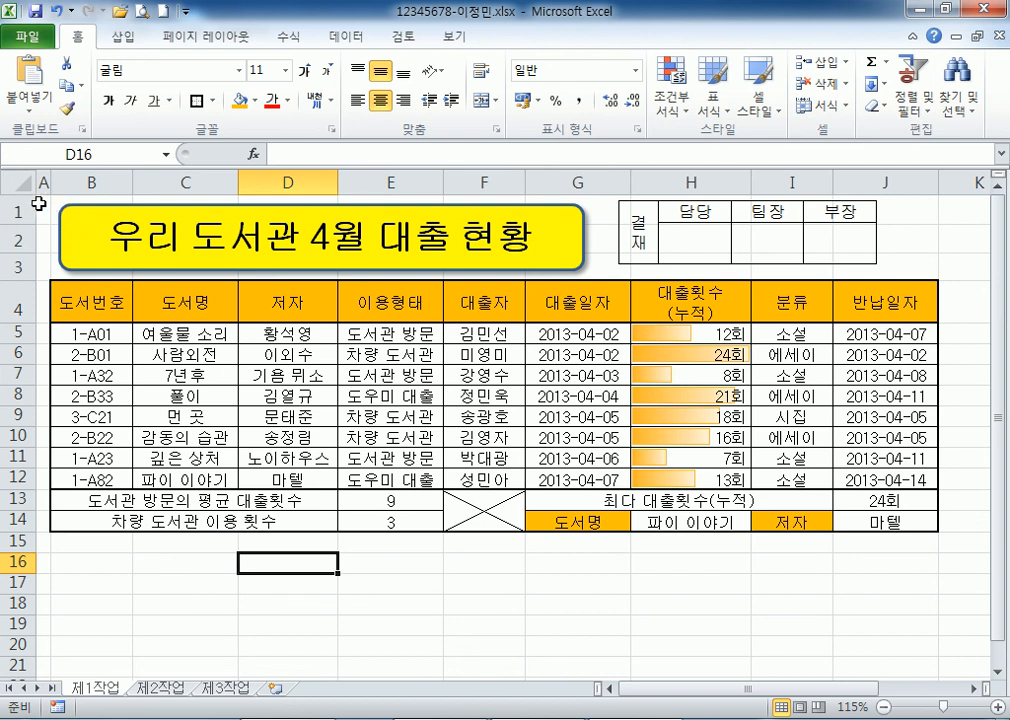
key(ctrl+Home)
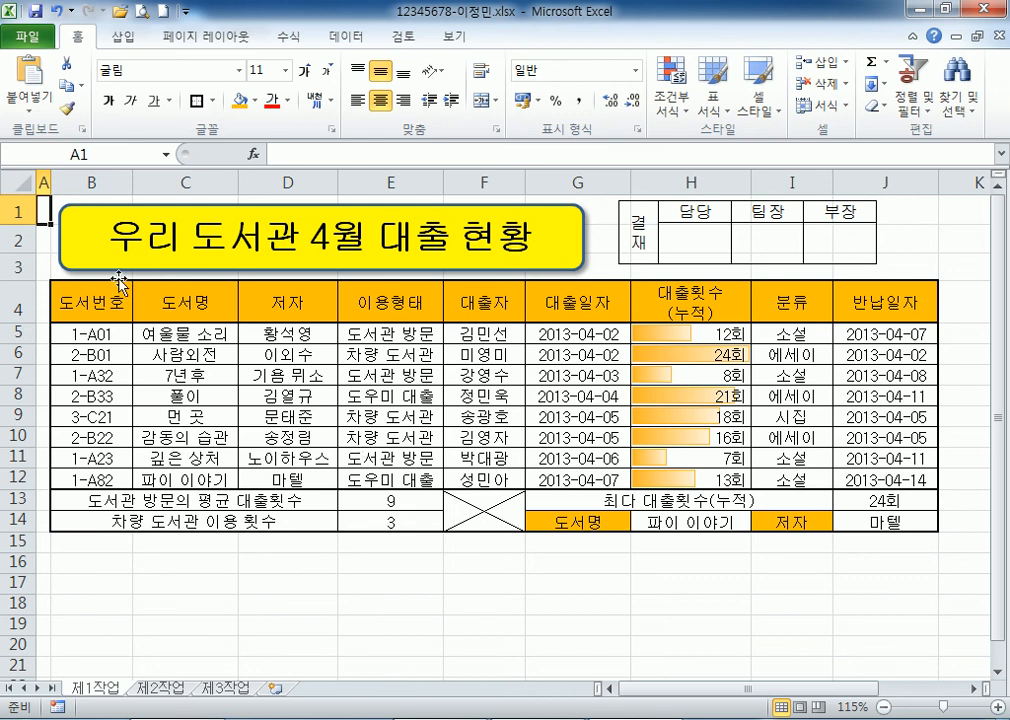
Copy the loan table B4:H12 on 제1작업.
click(92, 305)
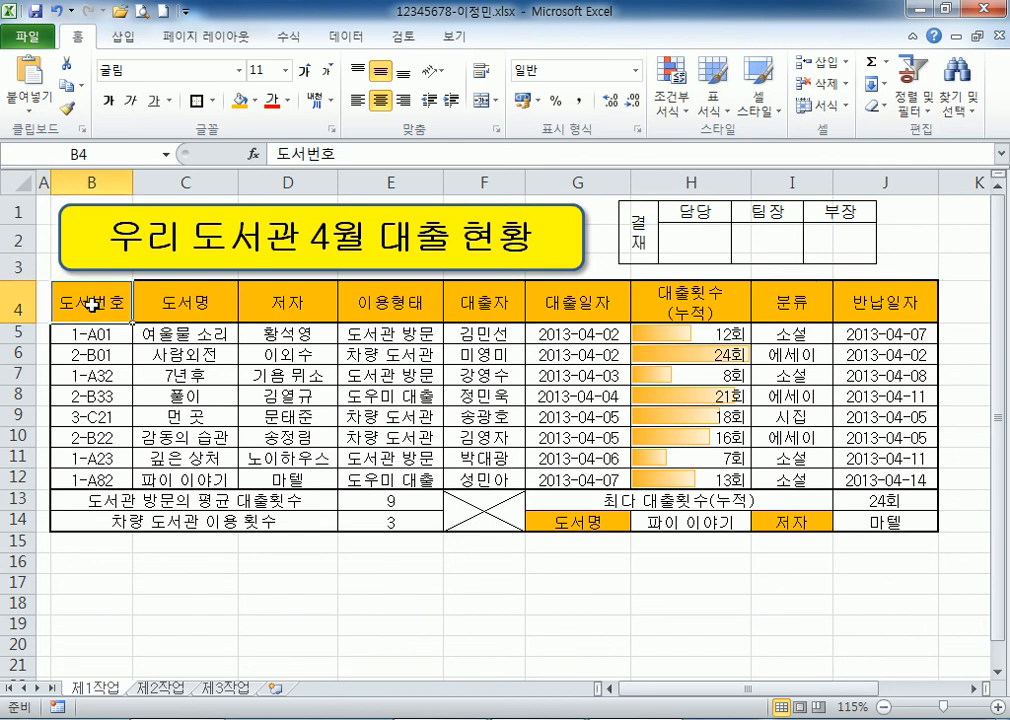
drag(92, 305, 678, 480)
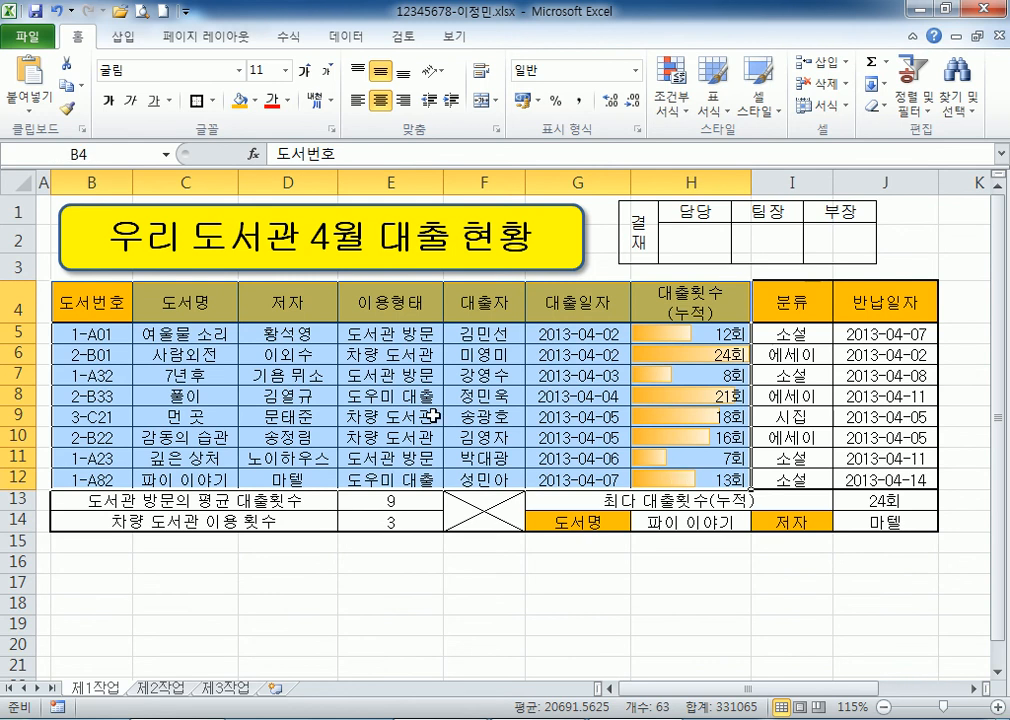
right_click(265, 299)
click(270, 331)
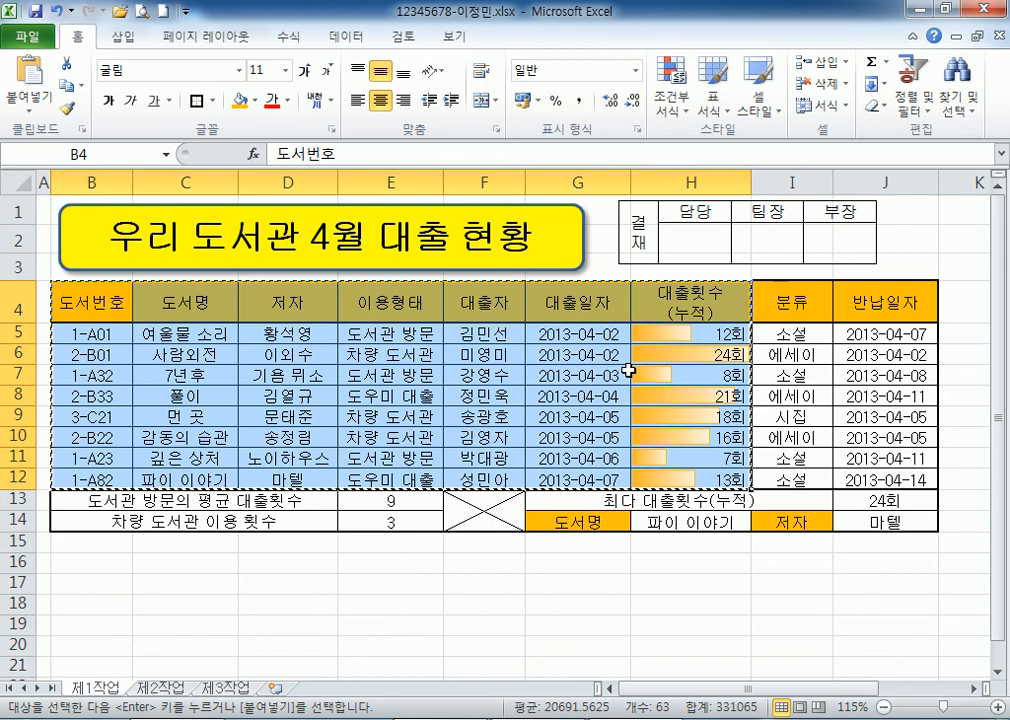
Switch to the 제2작업 sheet and pick B2 as the paste destination.
click(160, 690)
click(75, 222)
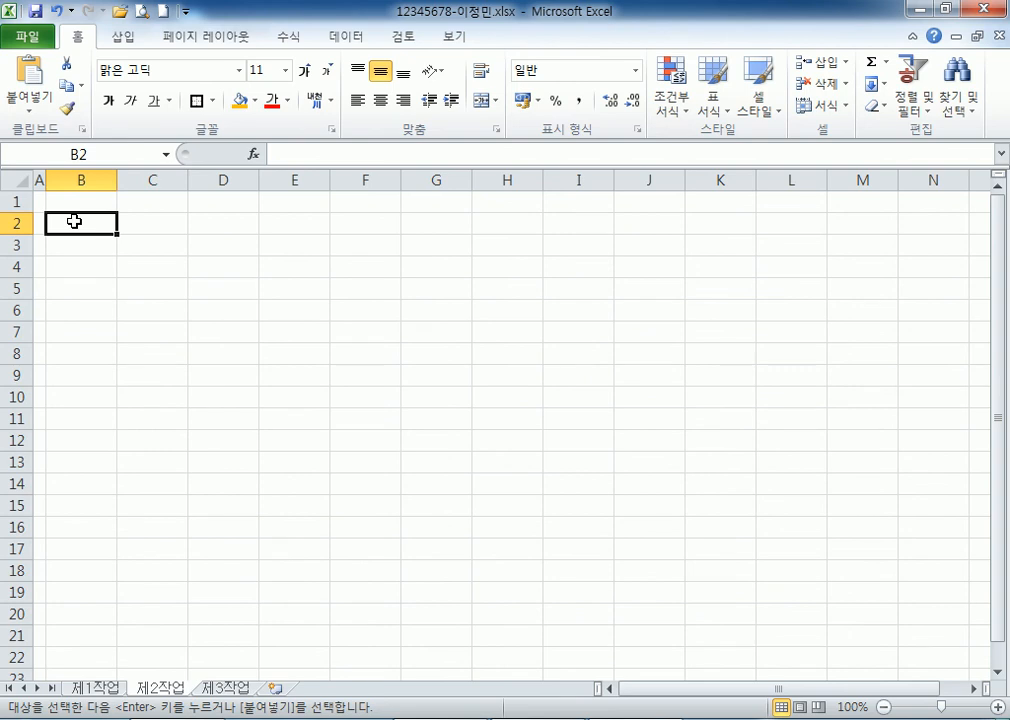
right_click(75, 222)
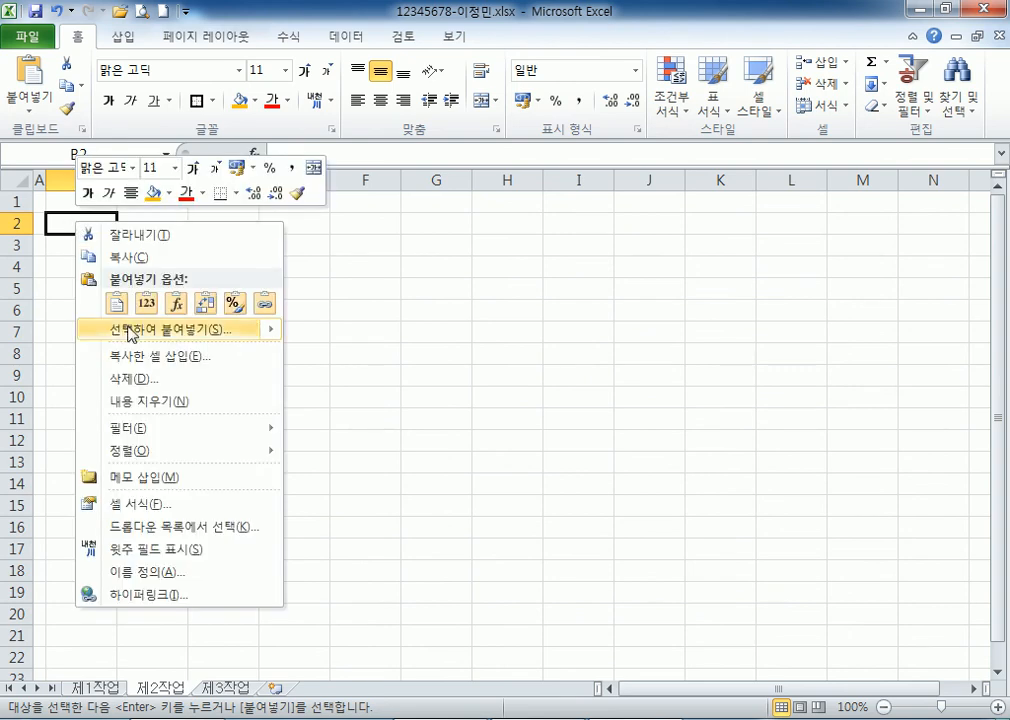
Try pasting the column widths and the loan table at B2, undoing both attempts.
click(150, 333)
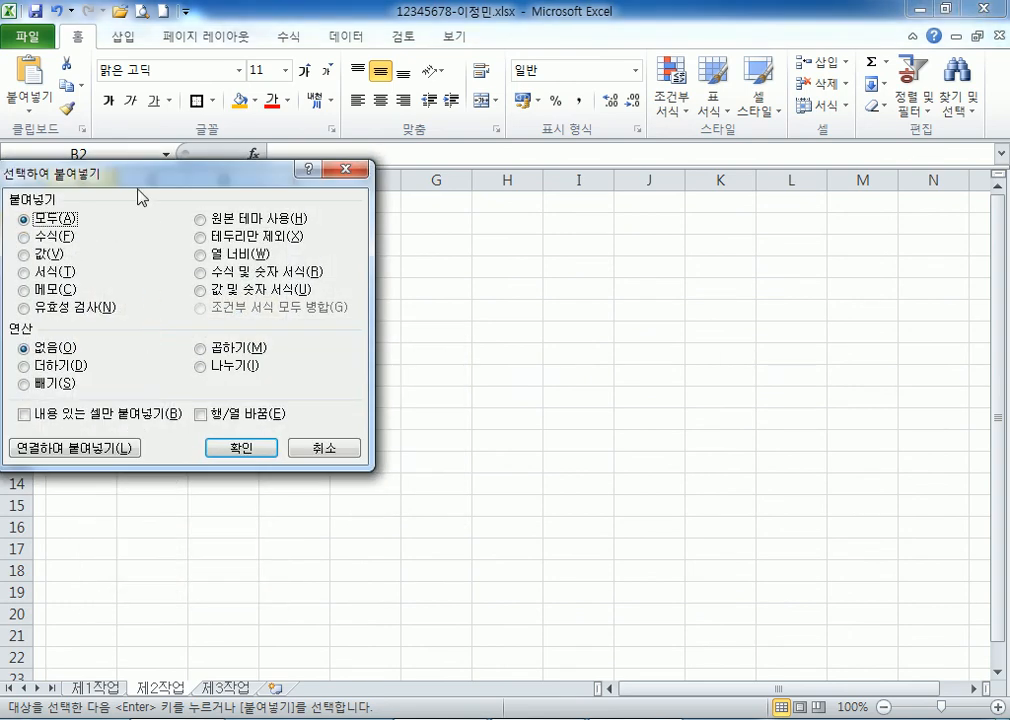
drag(202, 177, 510, 66)
click(565, 142)
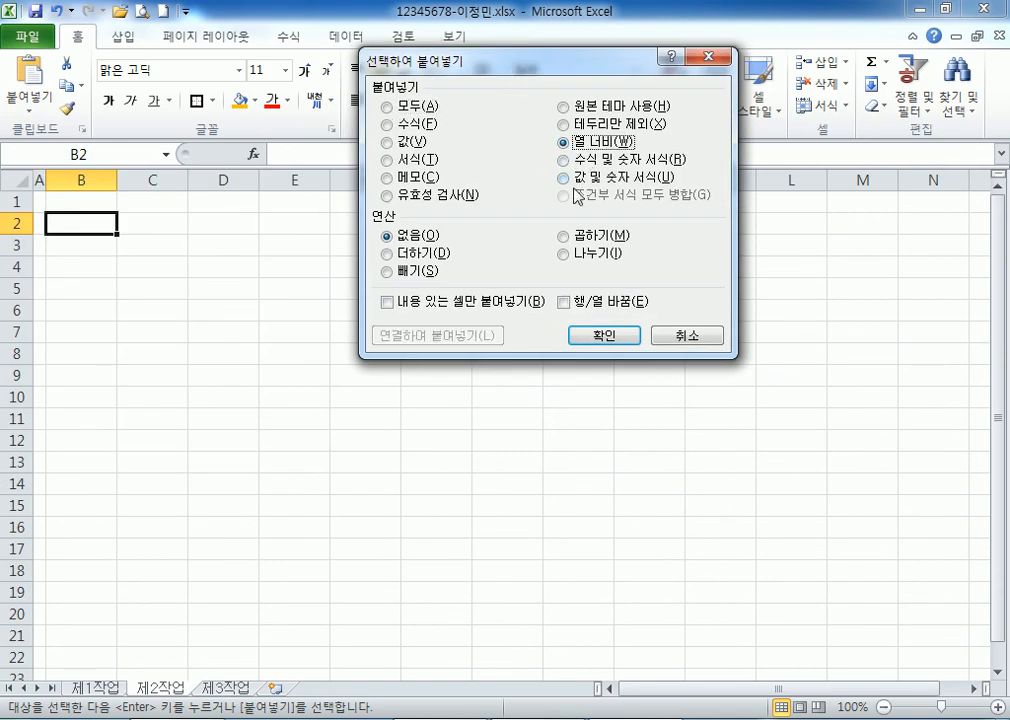
click(600, 336)
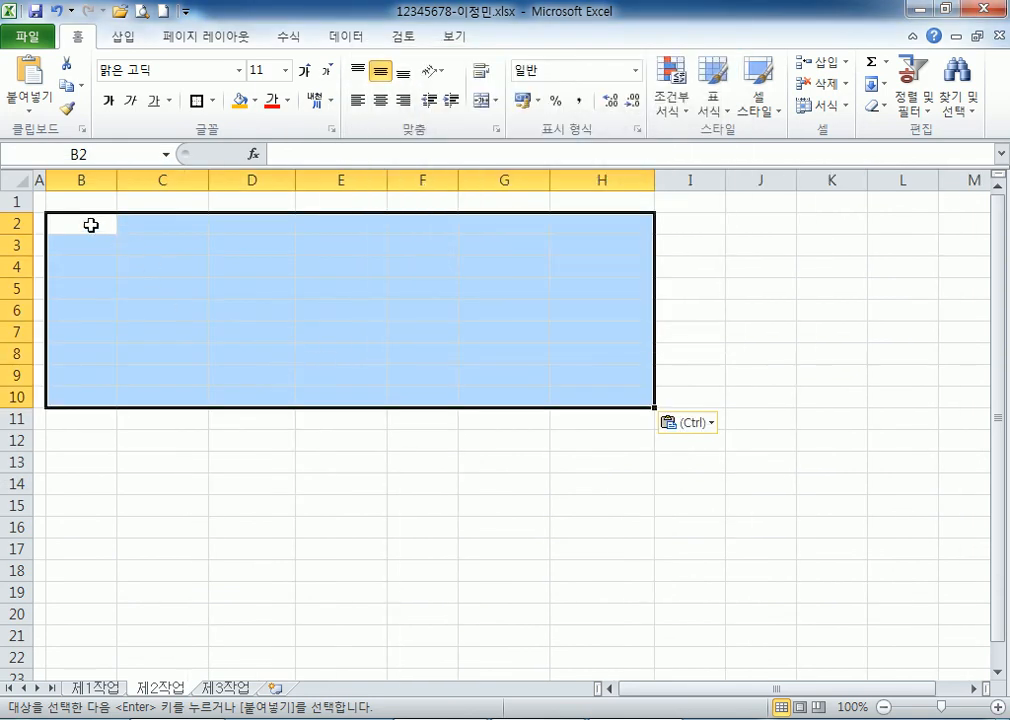
right_click(95, 226)
click(137, 309)
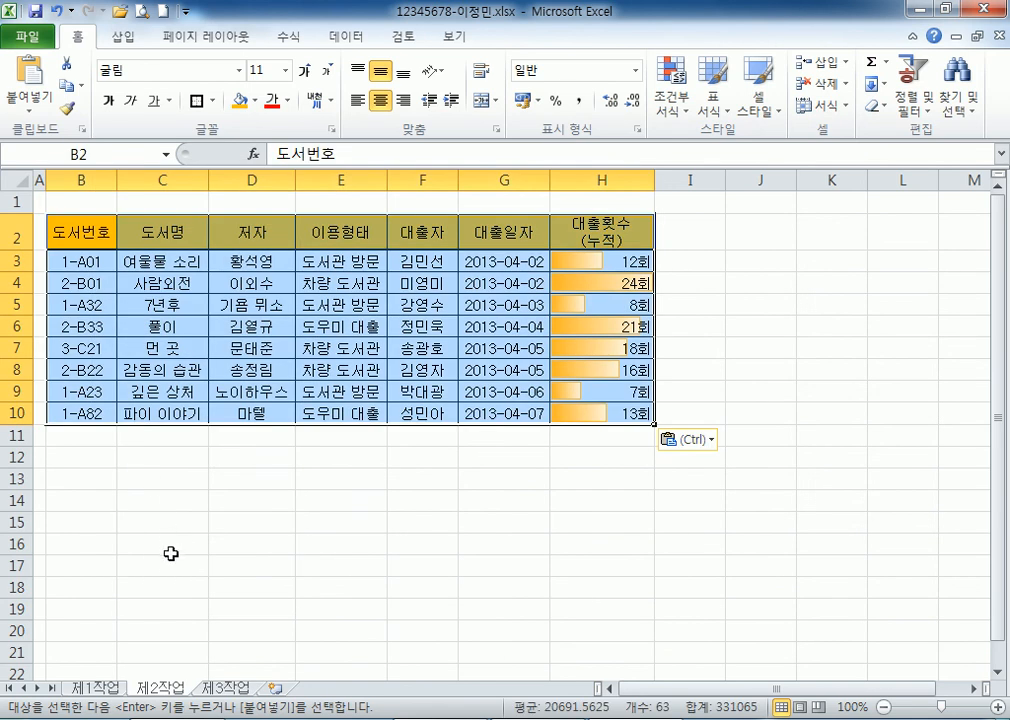
key(ctrl+z)
key(ctrl+z)
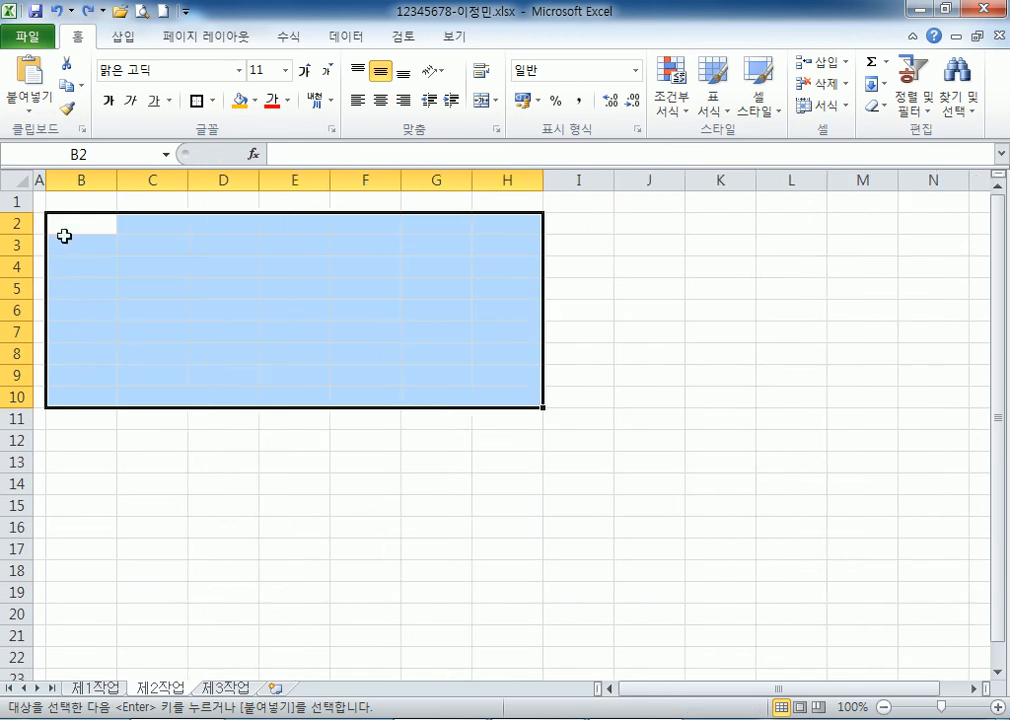
click(59, 225)
right_click(59, 225)
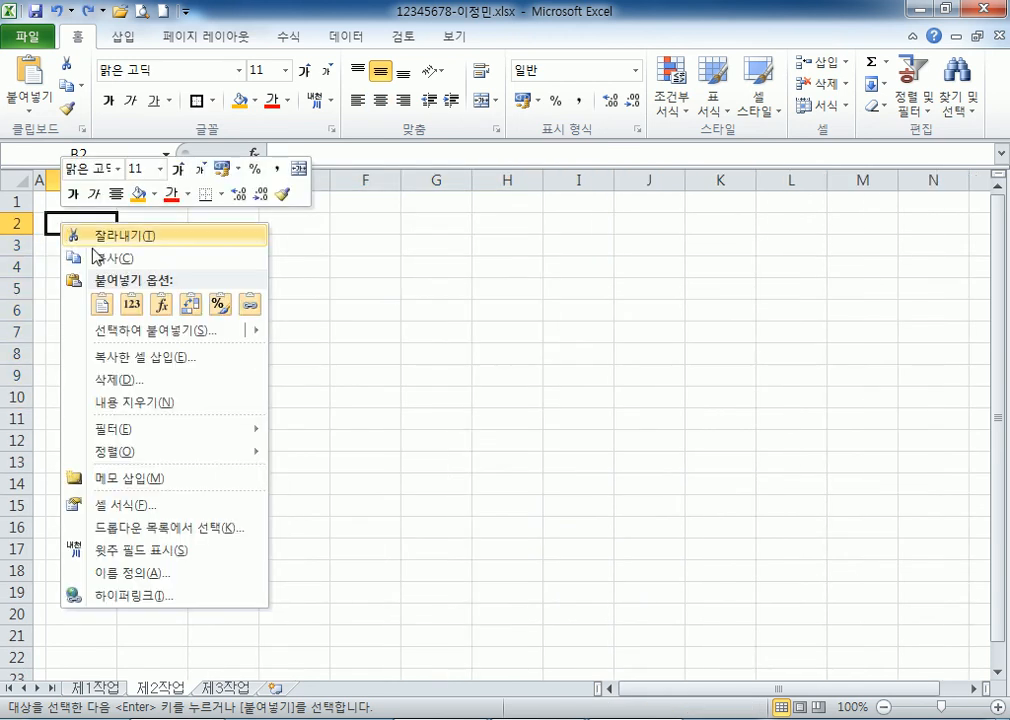
click(104, 300)
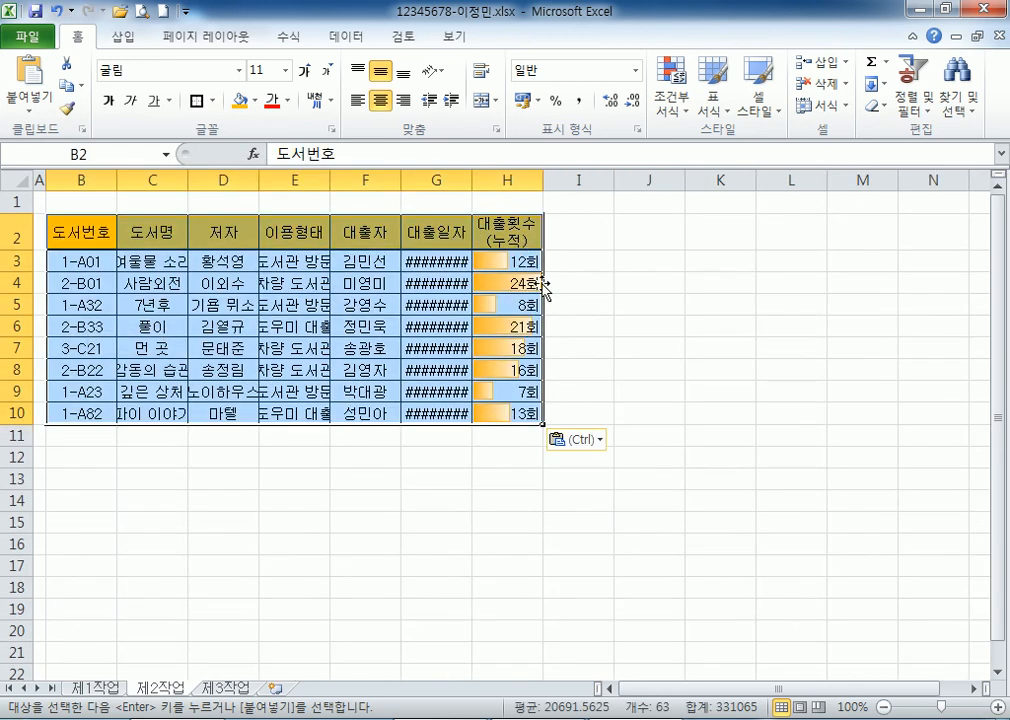
key(ctrl+z)
Paste the original column widths at B2, then paste the loan table into B2:H10.
right_click(66, 223)
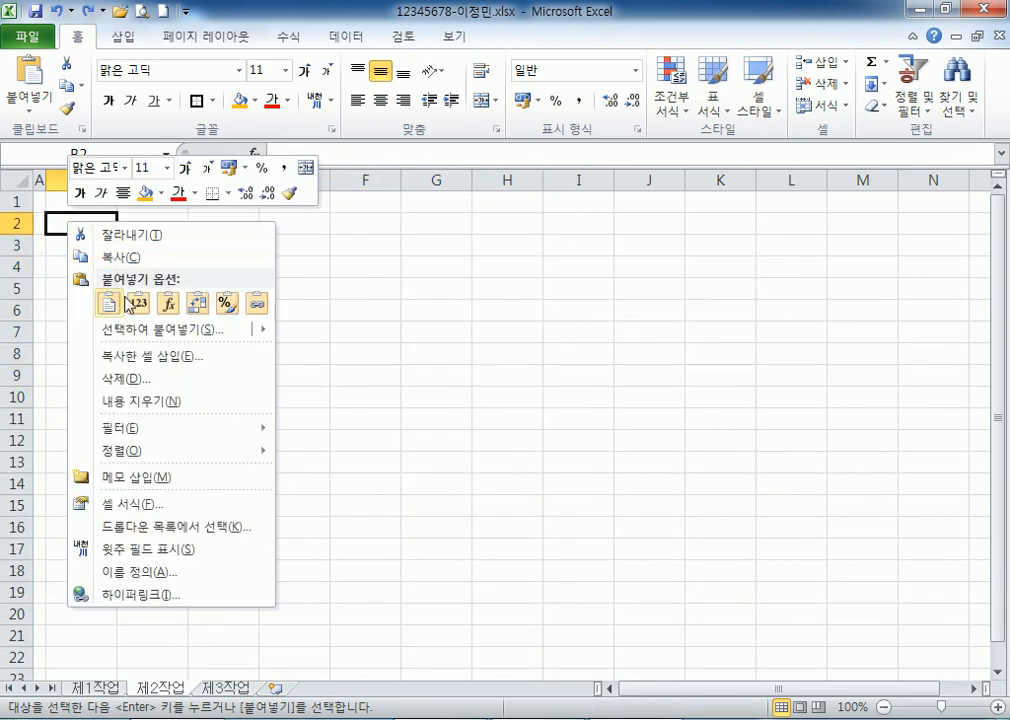
click(131, 335)
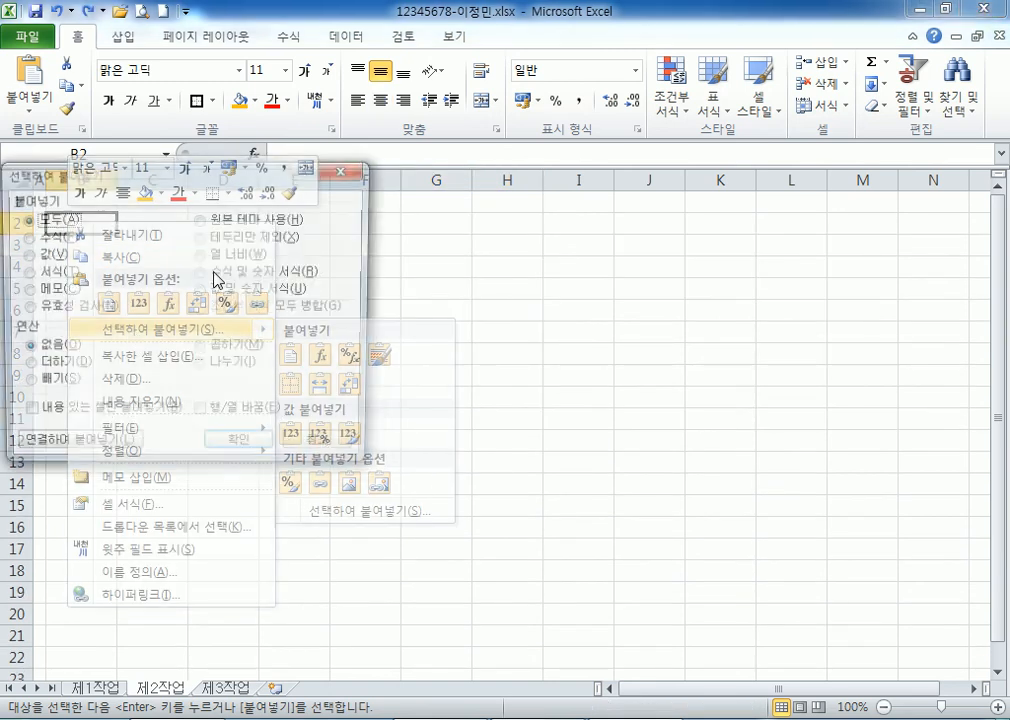
click(221, 256)
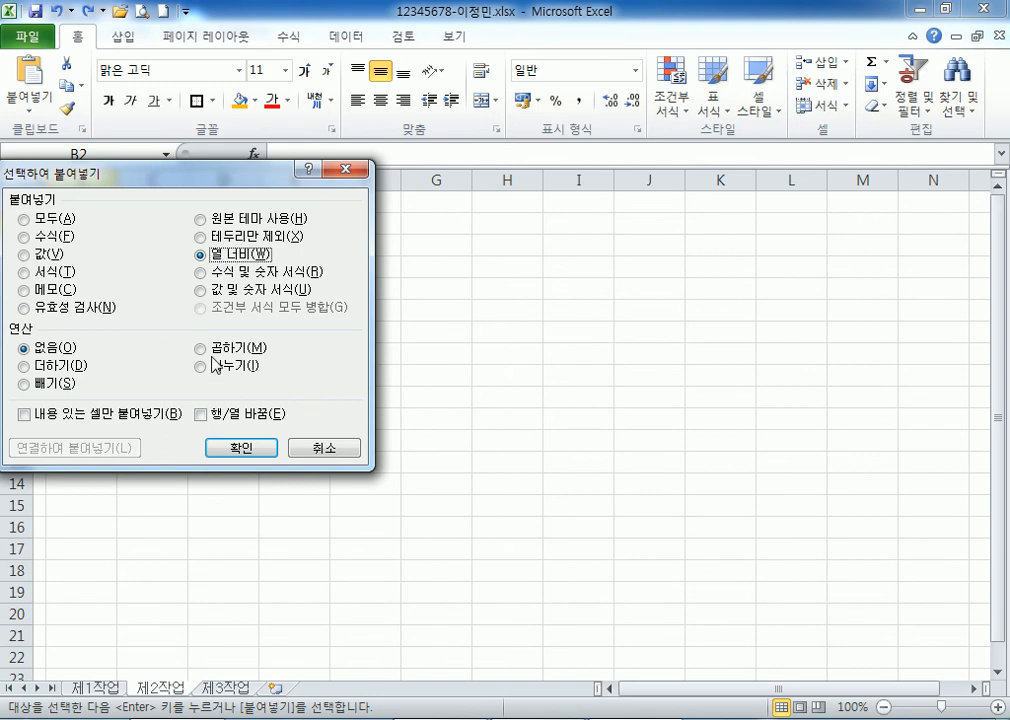
click(232, 447)
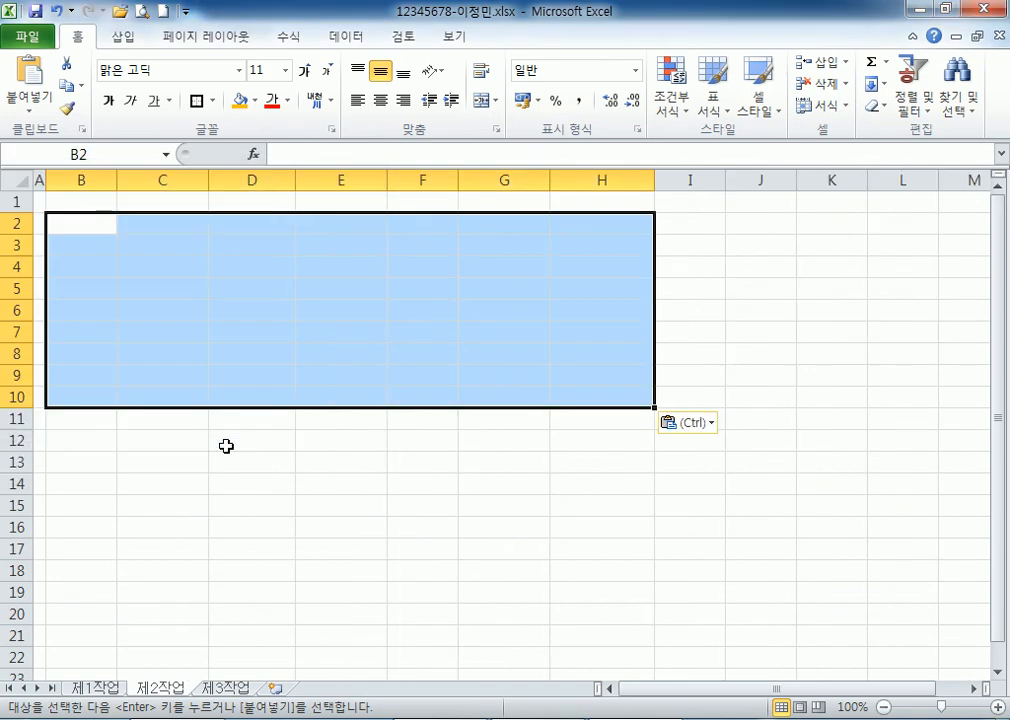
right_click(89, 223)
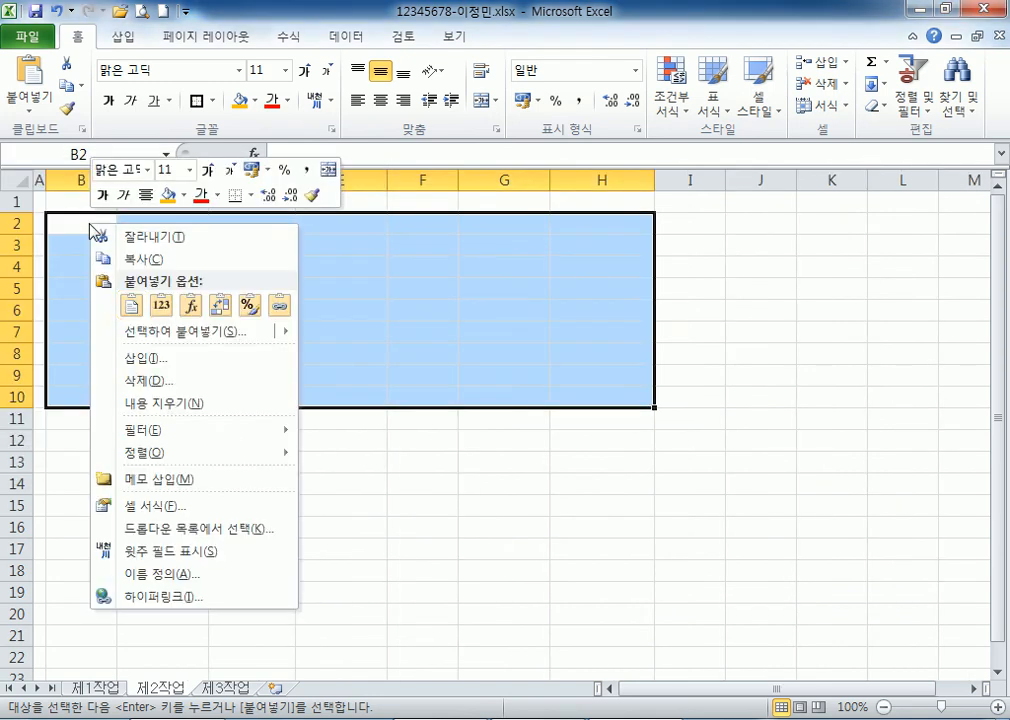
click(133, 306)
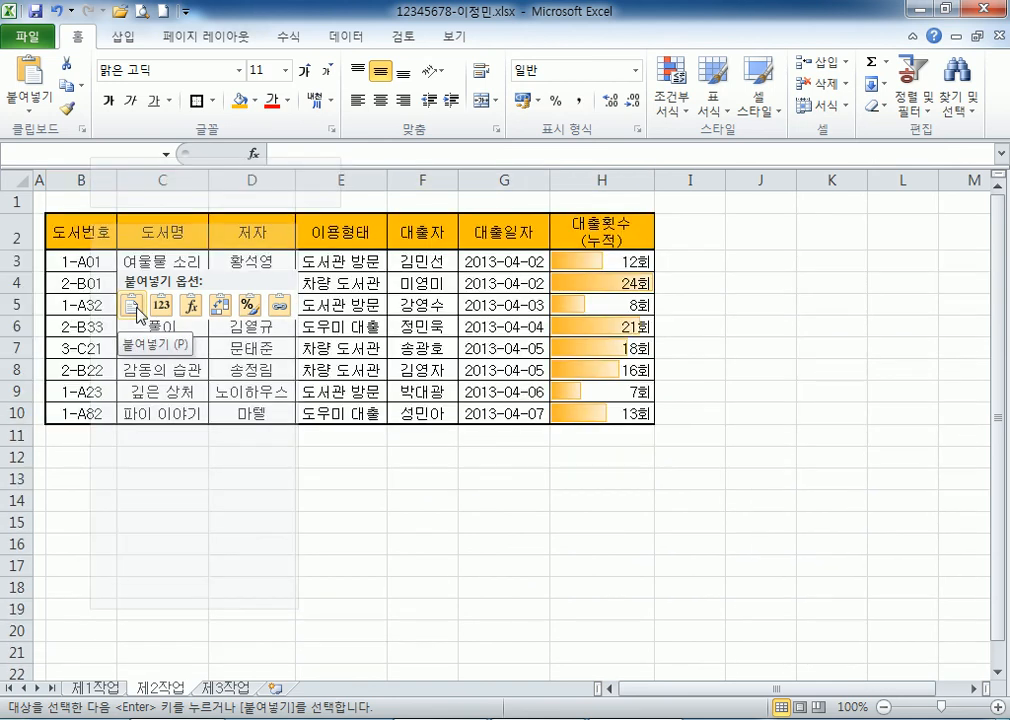
click(133, 306)
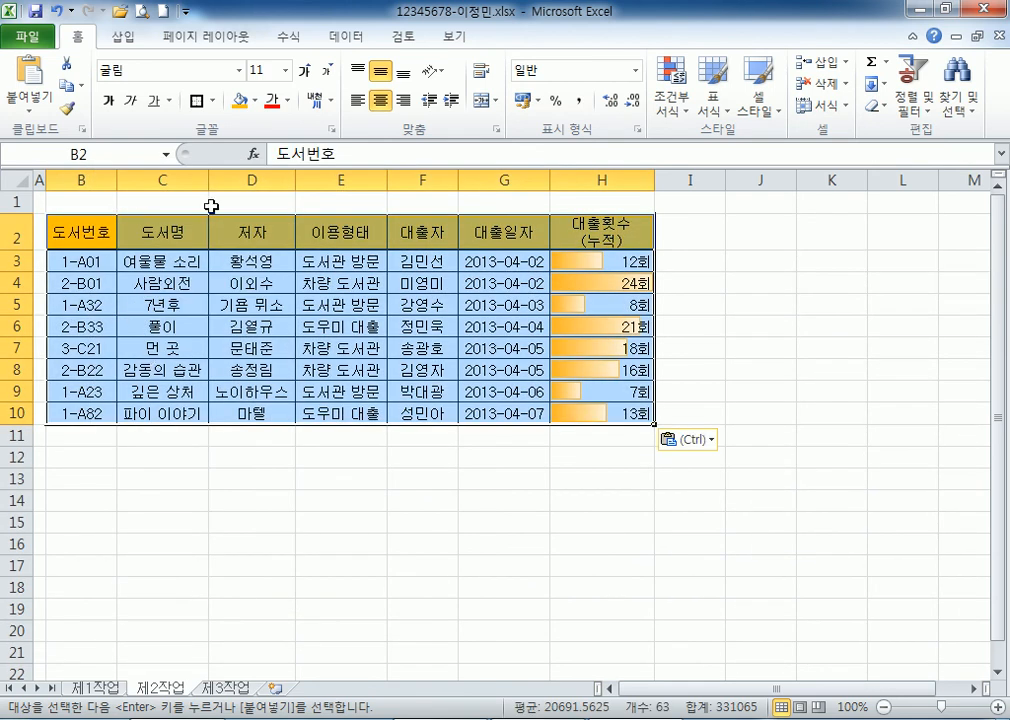
Compare the pasted table with the 제1작업 original and reselect B2.
click(85, 688)
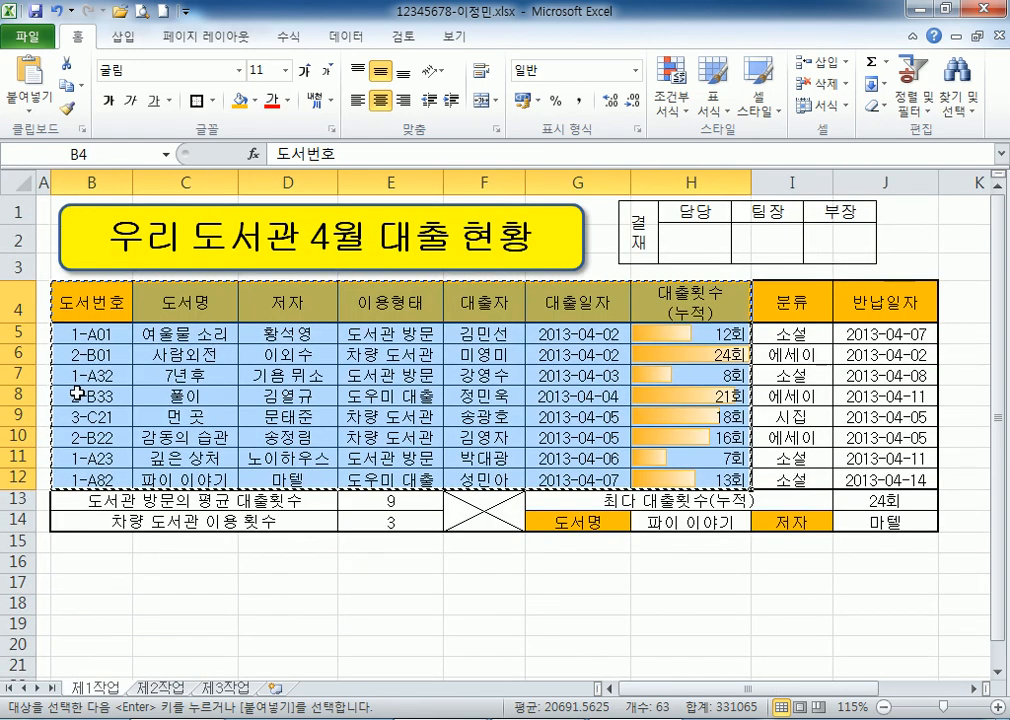
click(161, 688)
click(85, 688)
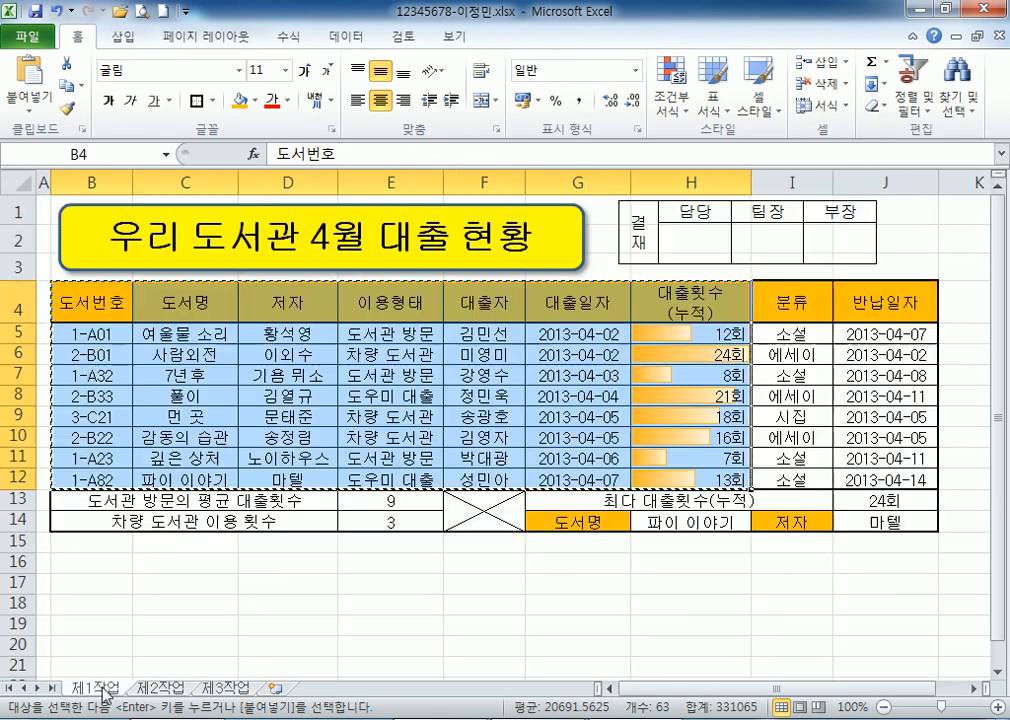
scroll(122, 434, down, 1)
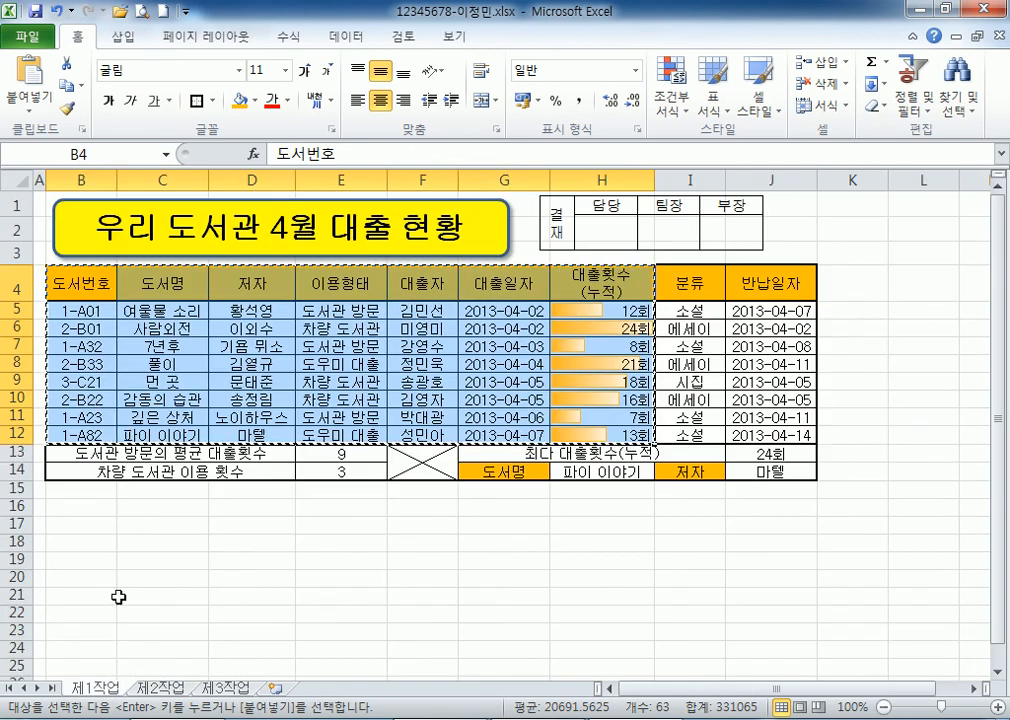
click(161, 688)
click(81, 228)
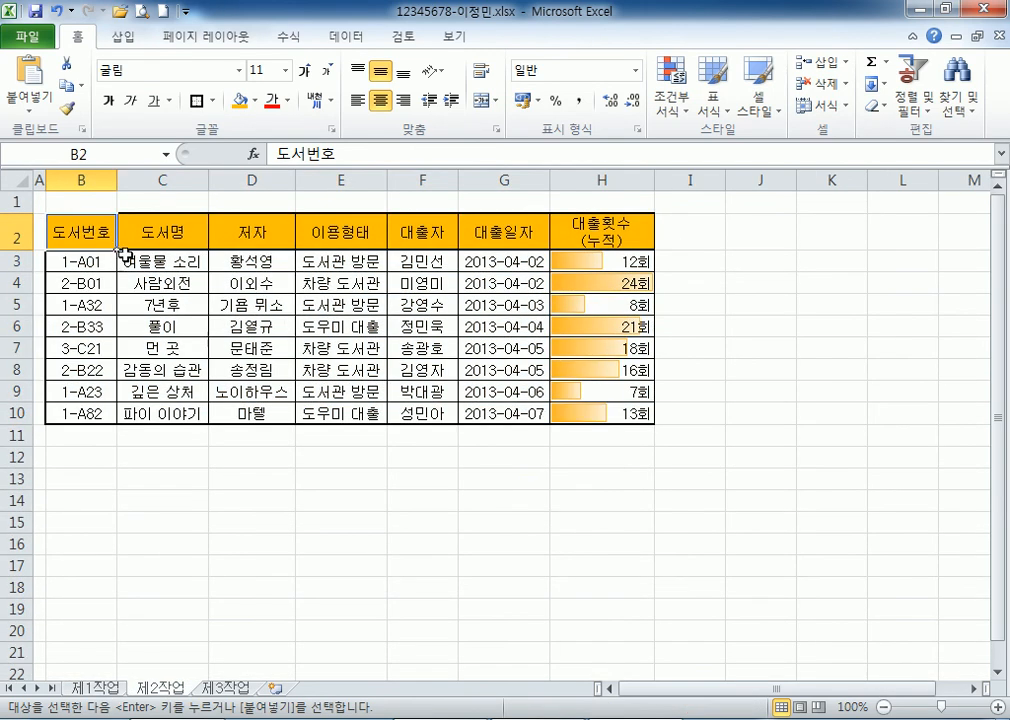
Clear the copy marquee and merge and centre cells B11:G11.
key(Escape)
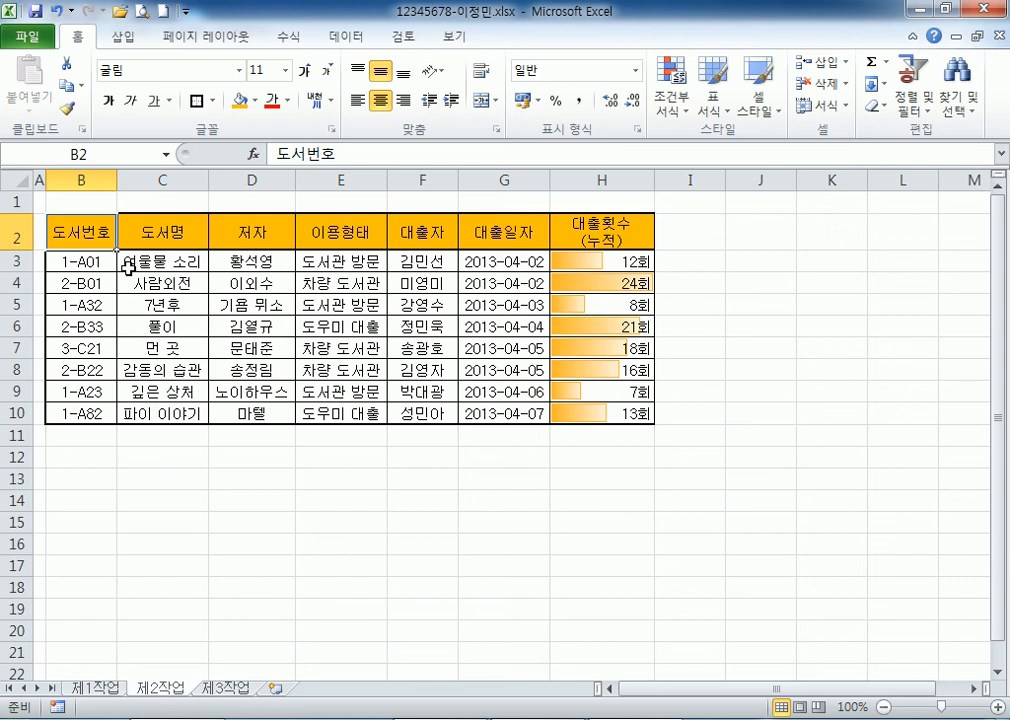
drag(68, 440, 496, 440)
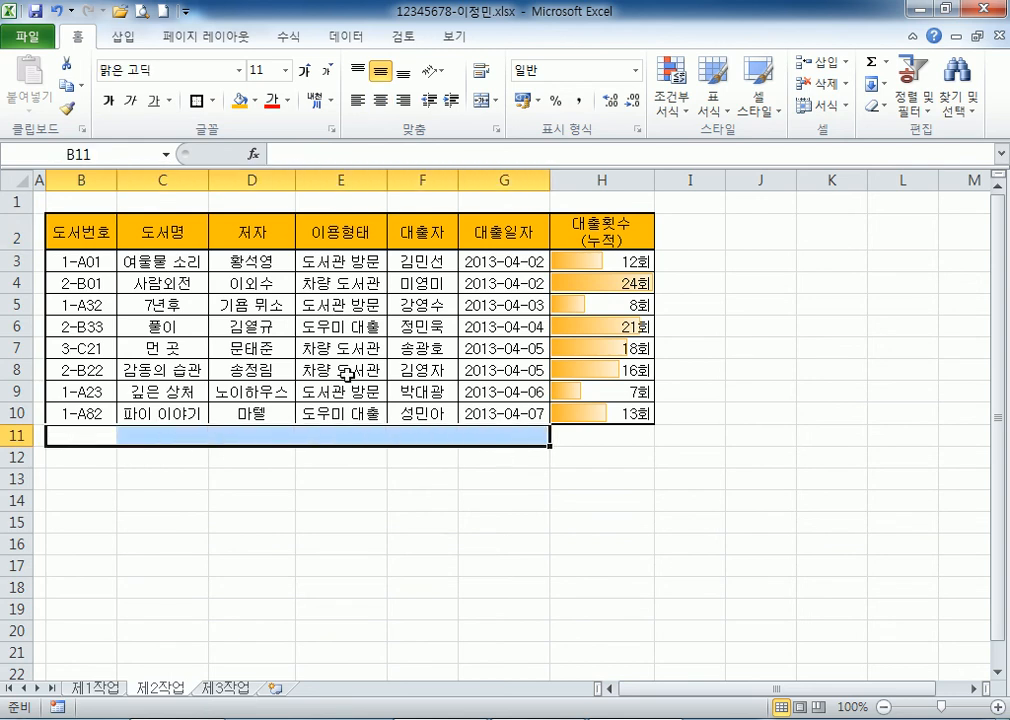
scroll(446, 418, down, 2)
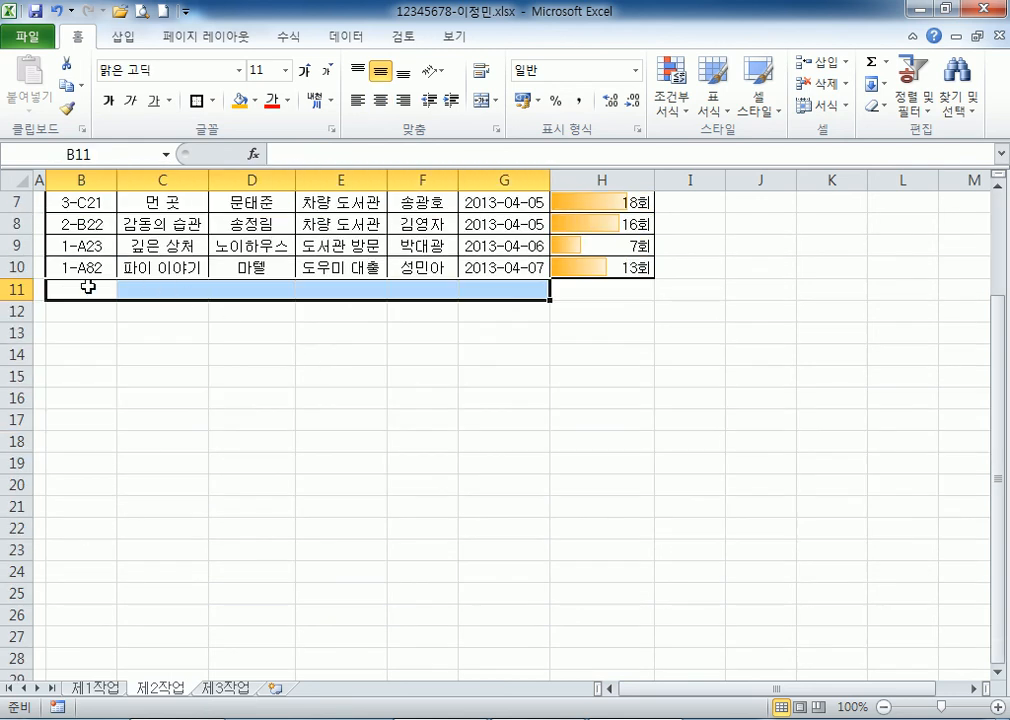
click(487, 101)
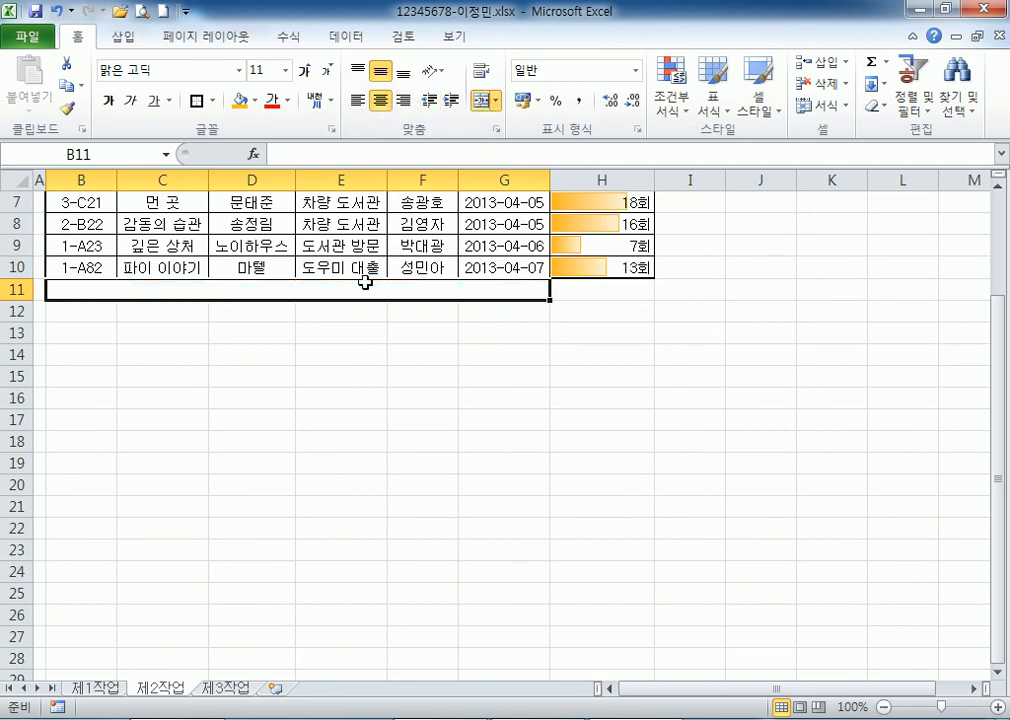
Enter the label '대출횟수이 평균' in the merged cell B11.
text(EOCNFG)
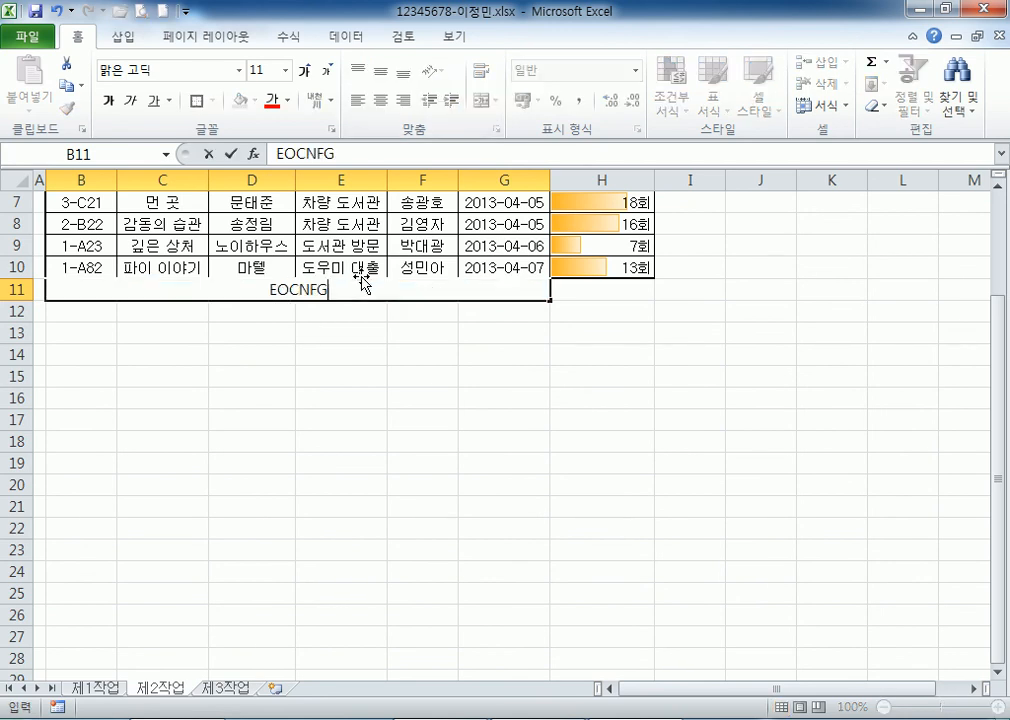
key(Escape)
text(대출횟수)
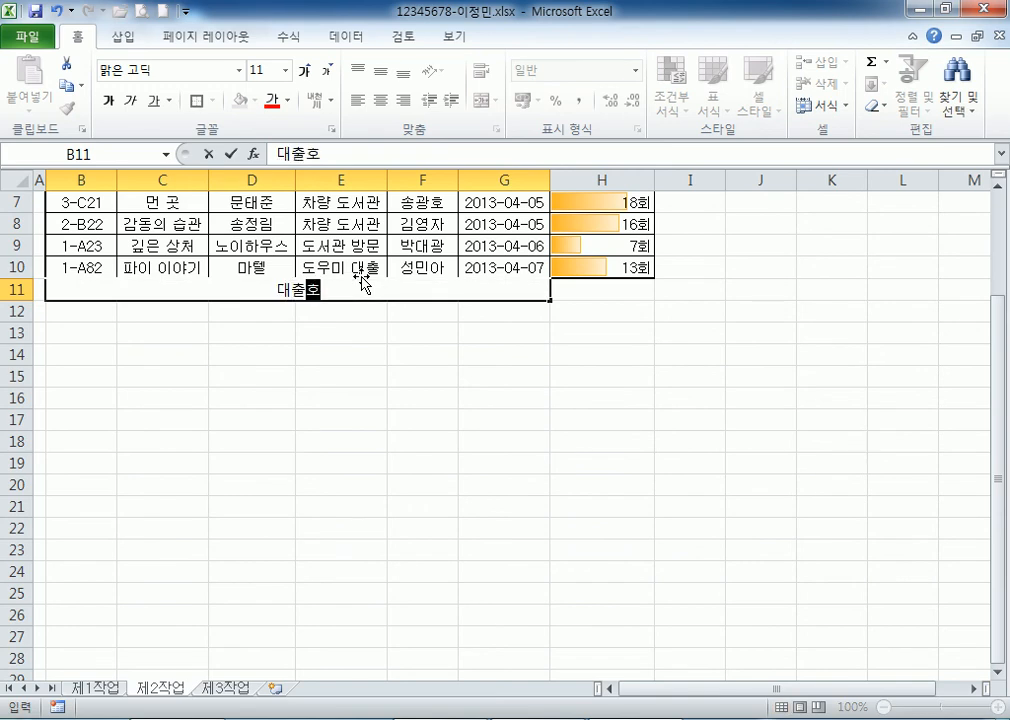
text(이 평균)
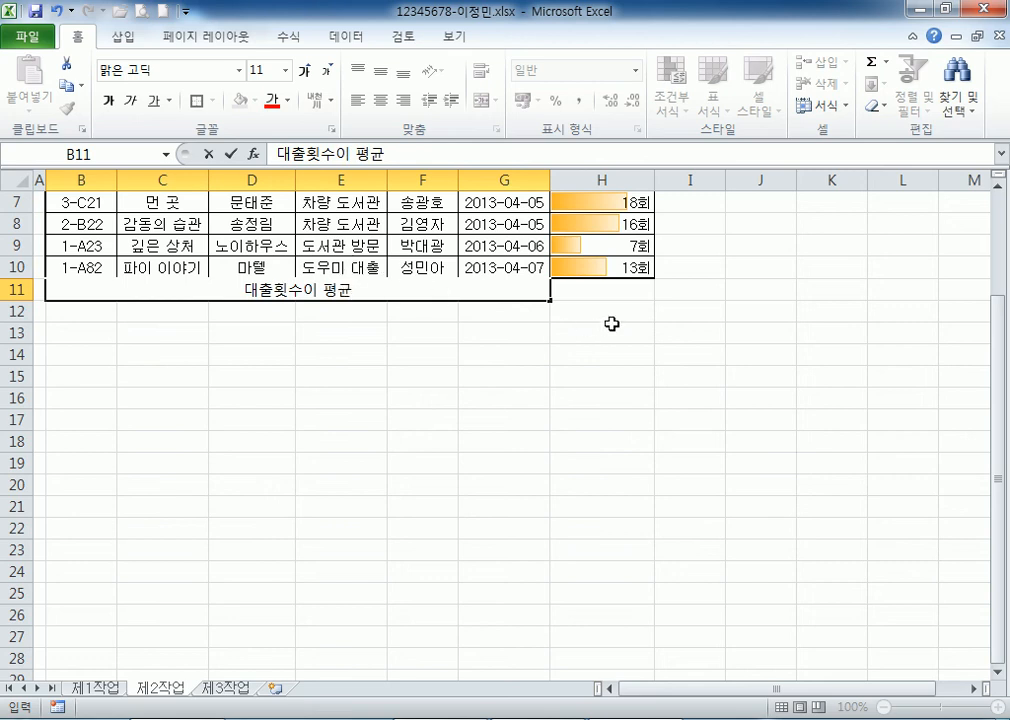
click(612, 288)
Correct the B11 label typo so it reads '대출횟수의 평균'.
scroll(575, 284, up, 2)
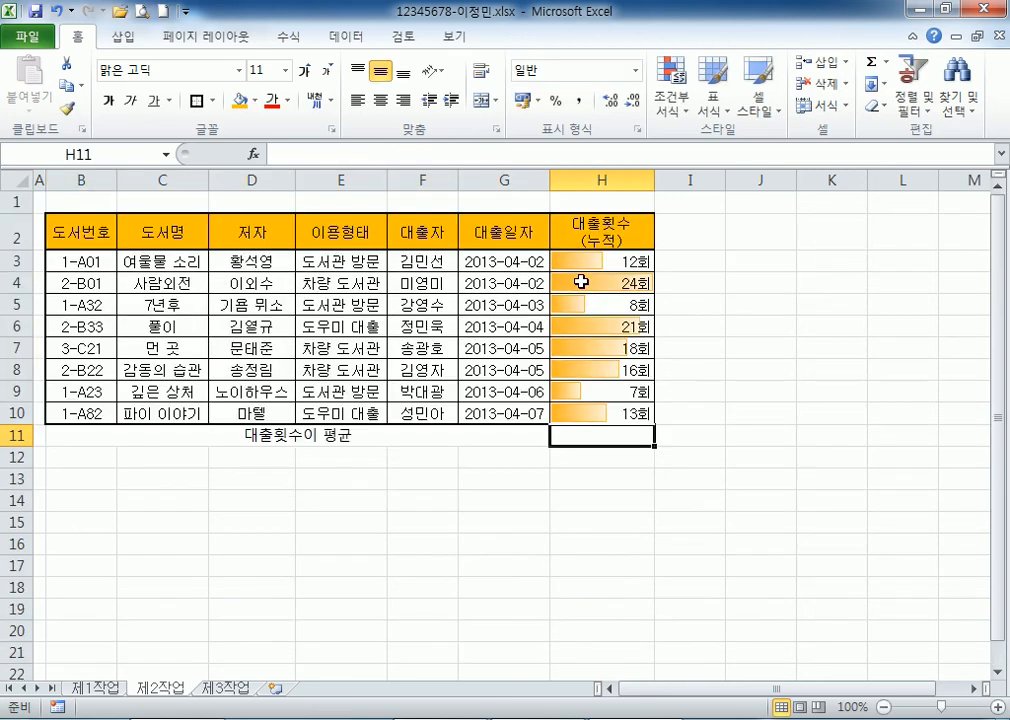
click(306, 434)
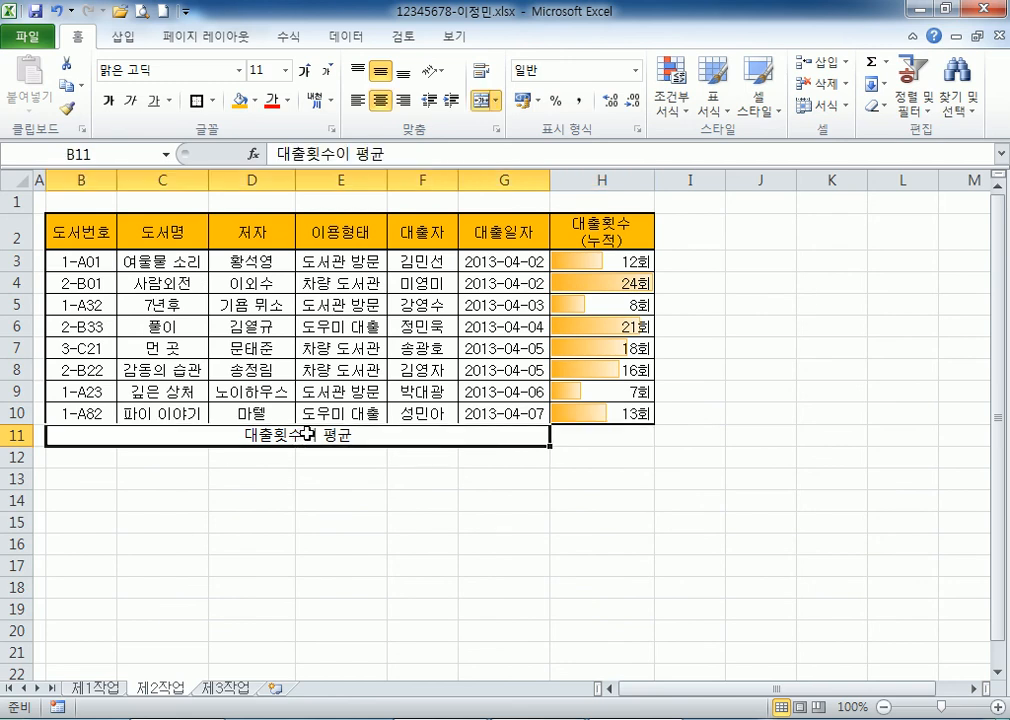
double_click(307, 434)
drag(305, 434, 335, 435)
text(의)
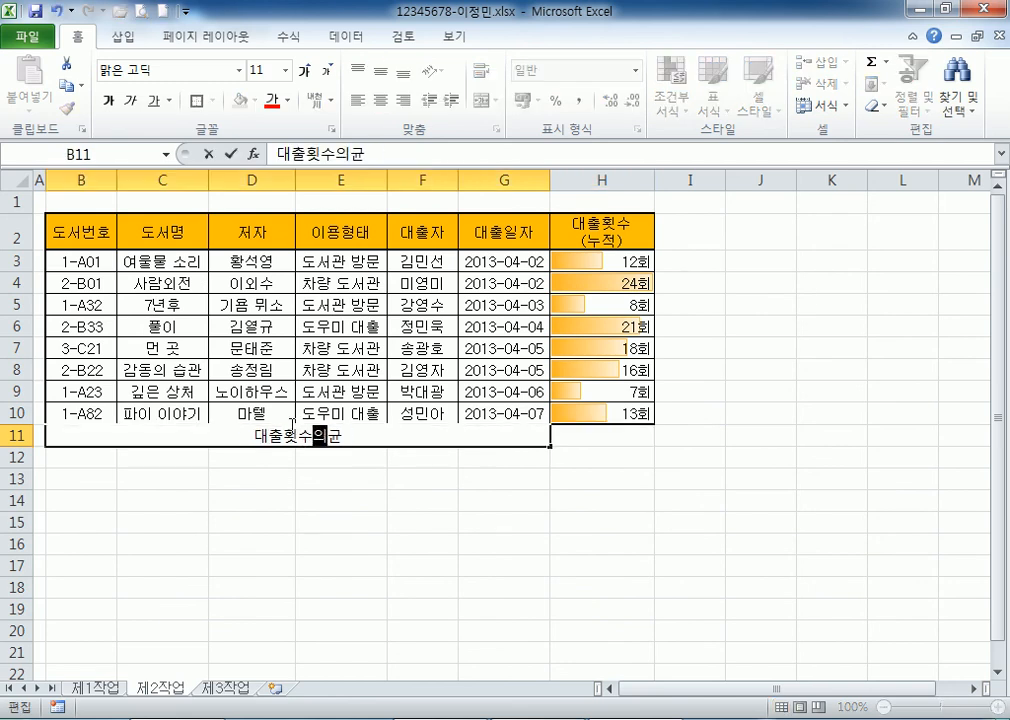
text( 평)
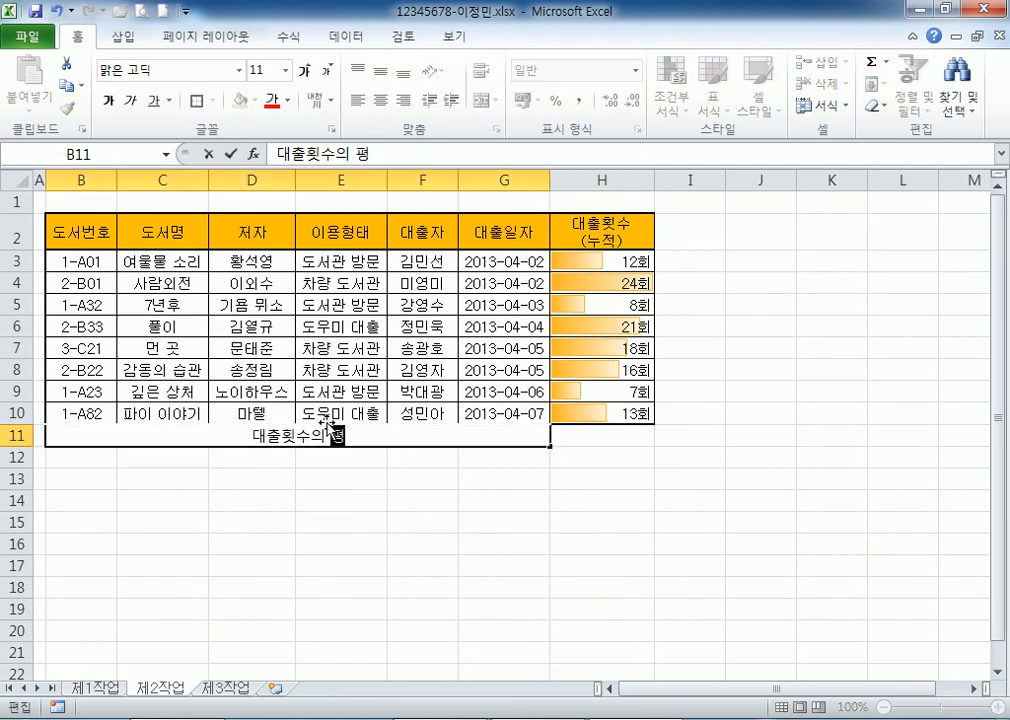
key(Return)
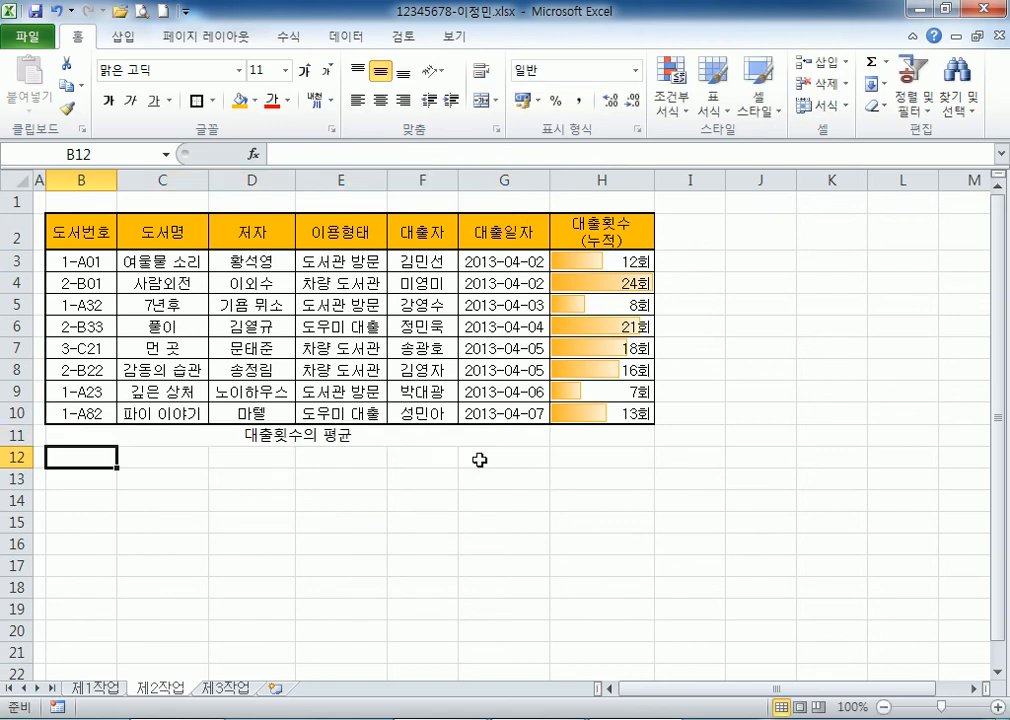
click(375, 429)
Select H11 as the loan-count average cell after looking over the H3:H10 counts.
scroll(501, 574, down, 1)
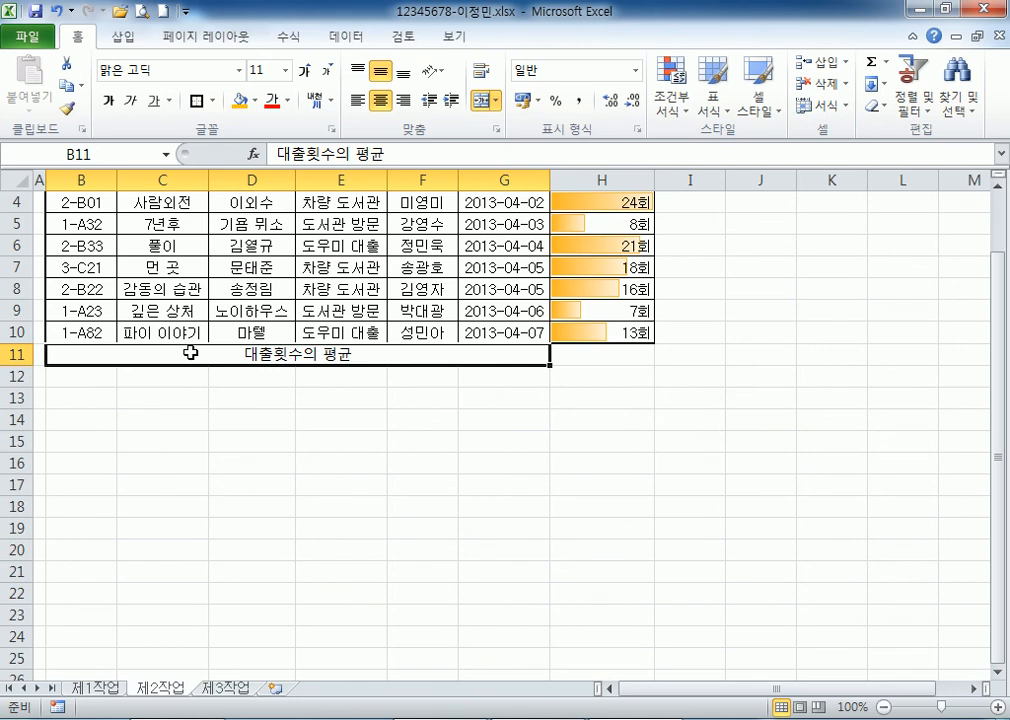
click(586, 356)
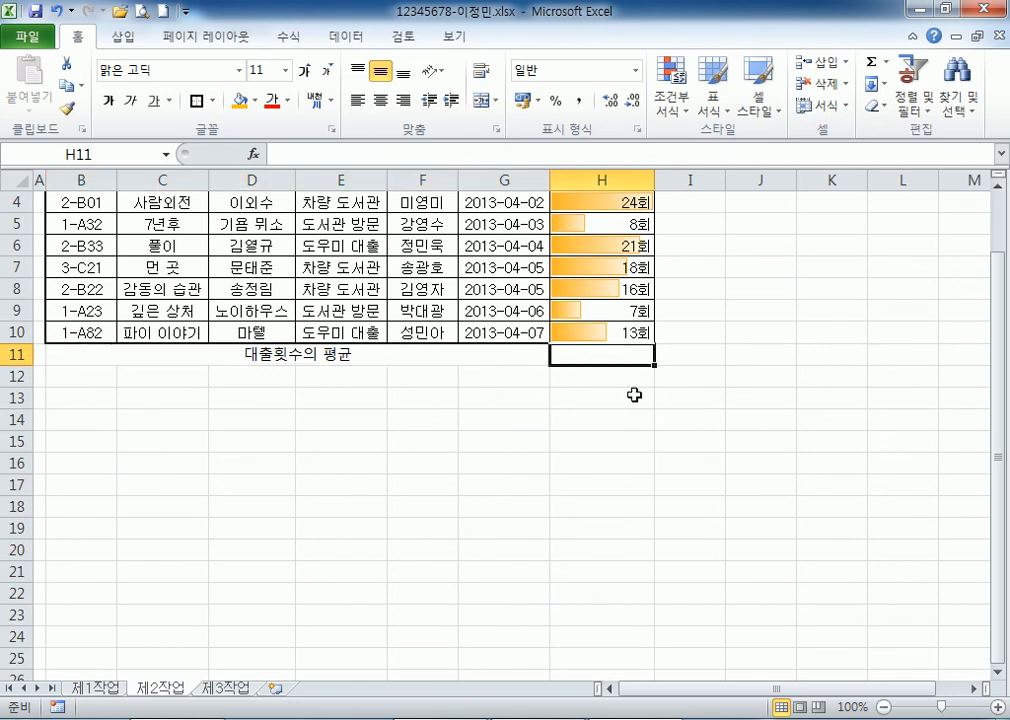
scroll(669, 421, up, 1)
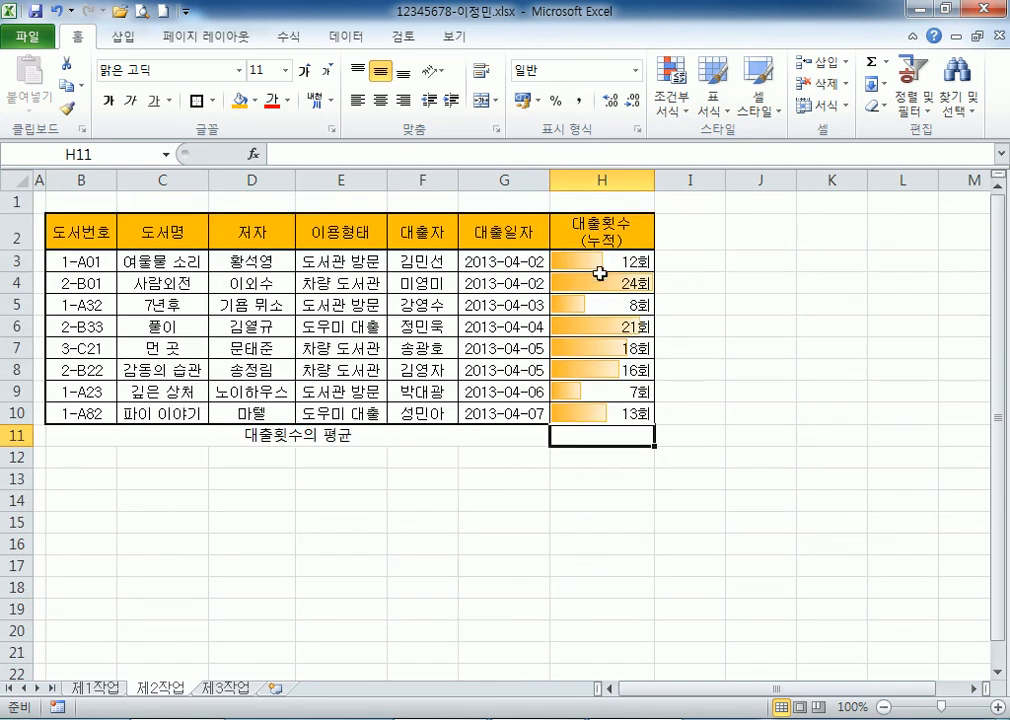
drag(600, 261, 596, 414)
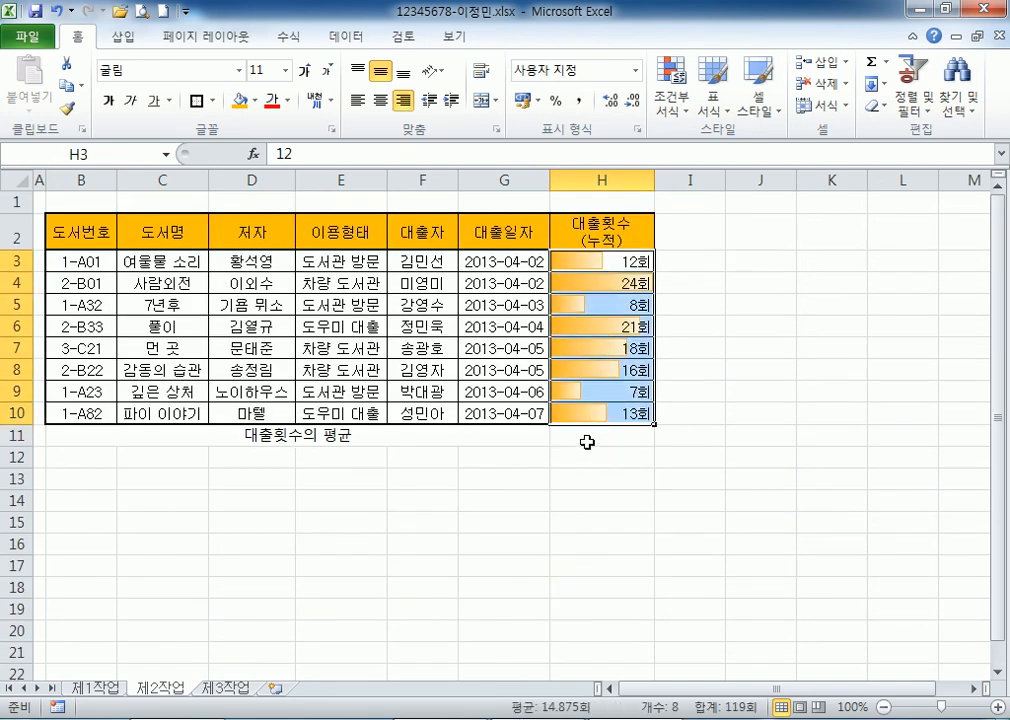
click(588, 440)
scroll(641, 435, down, 1)
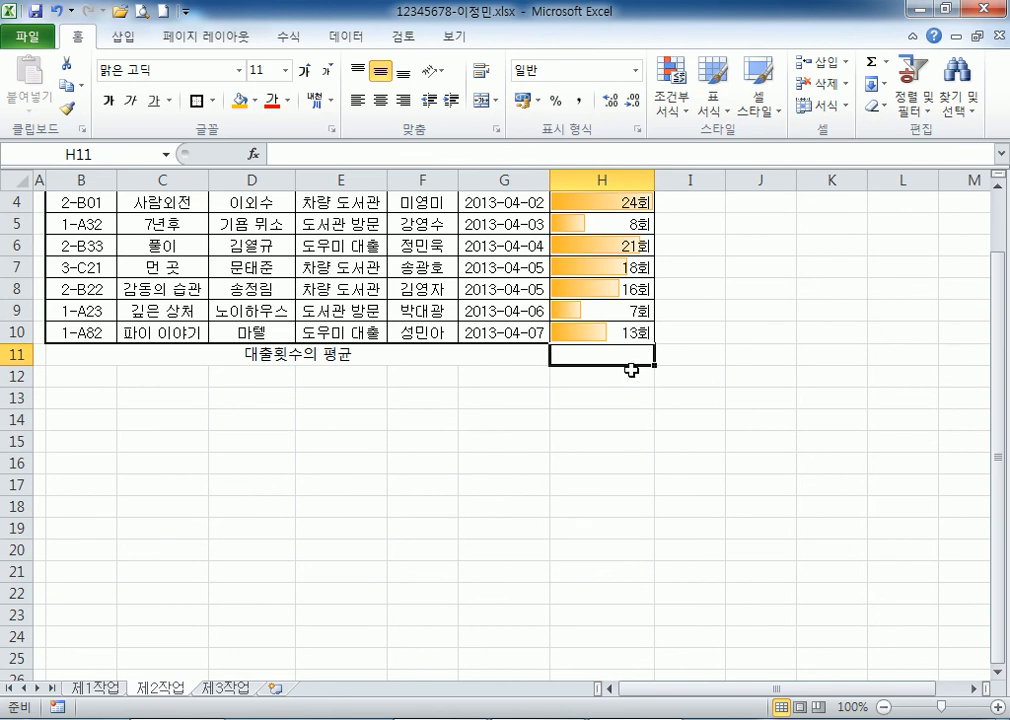
Enter =AVERAGE(H3:H10) in H11, which shows 14.875회.
text(=AVER)
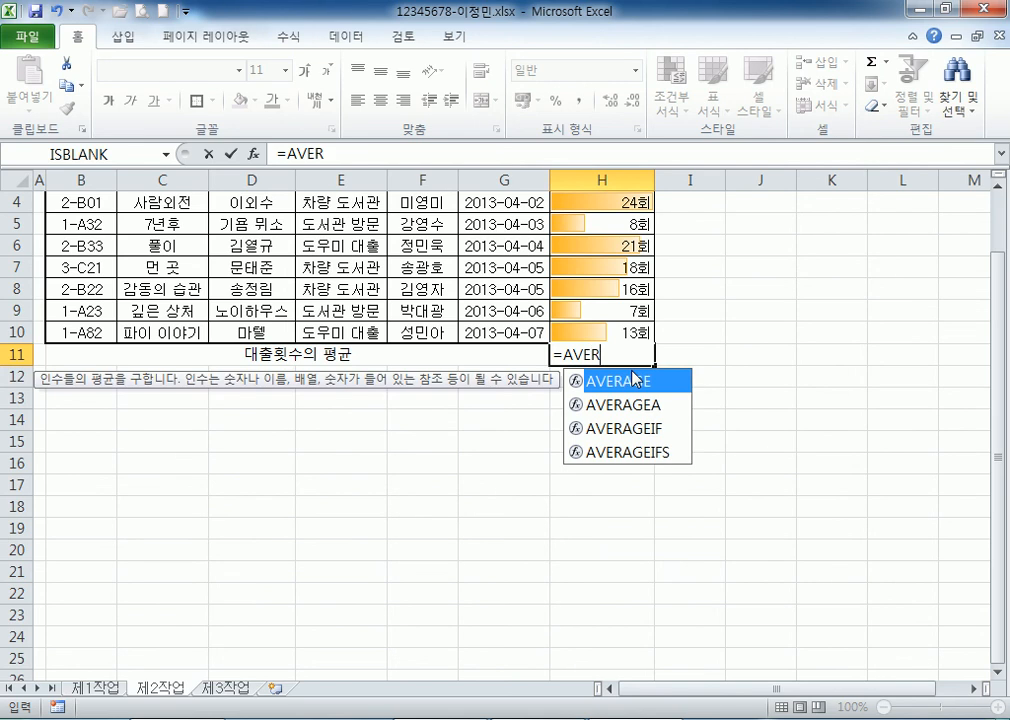
double_click(633, 379)
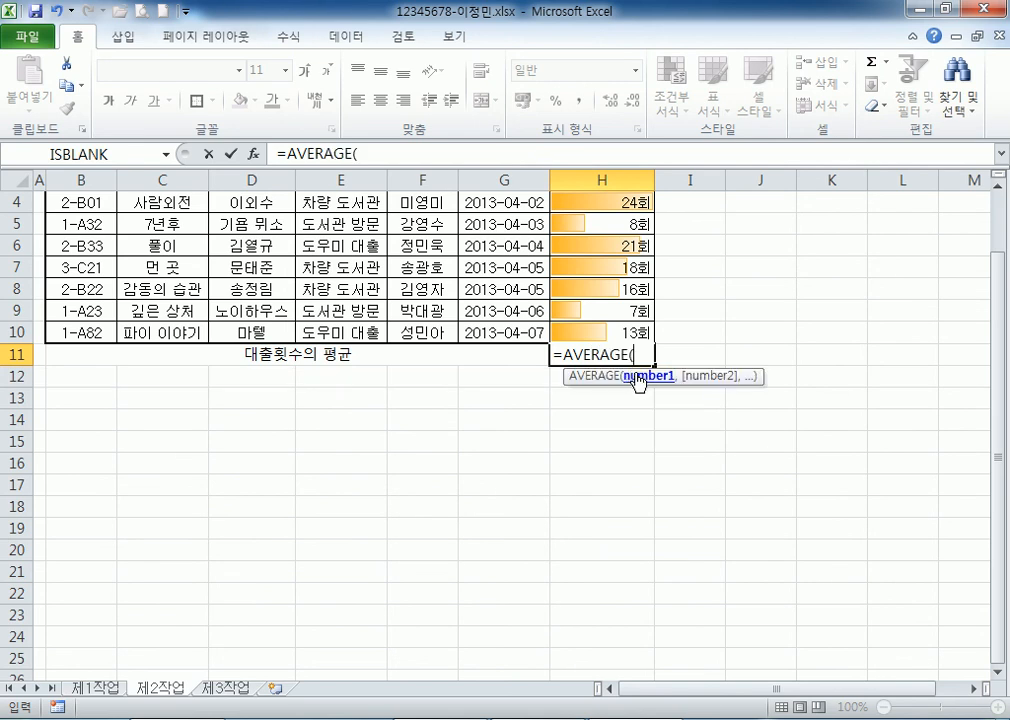
scroll(638, 376, up, 1)
drag(612, 266, 658, 401)
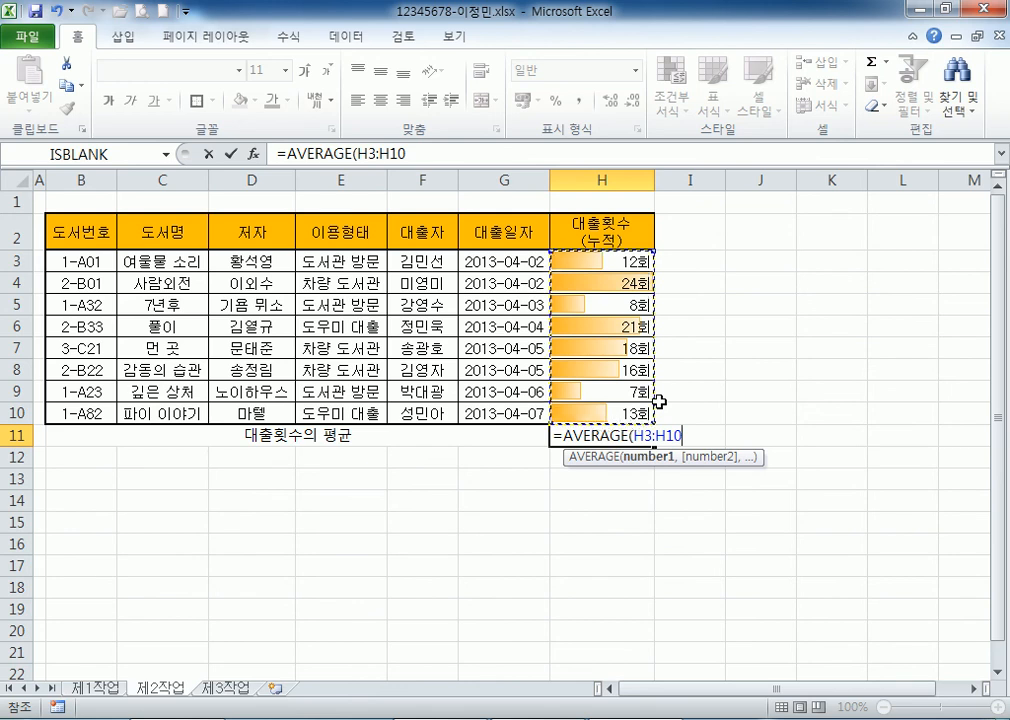
key(Return)
click(584, 433)
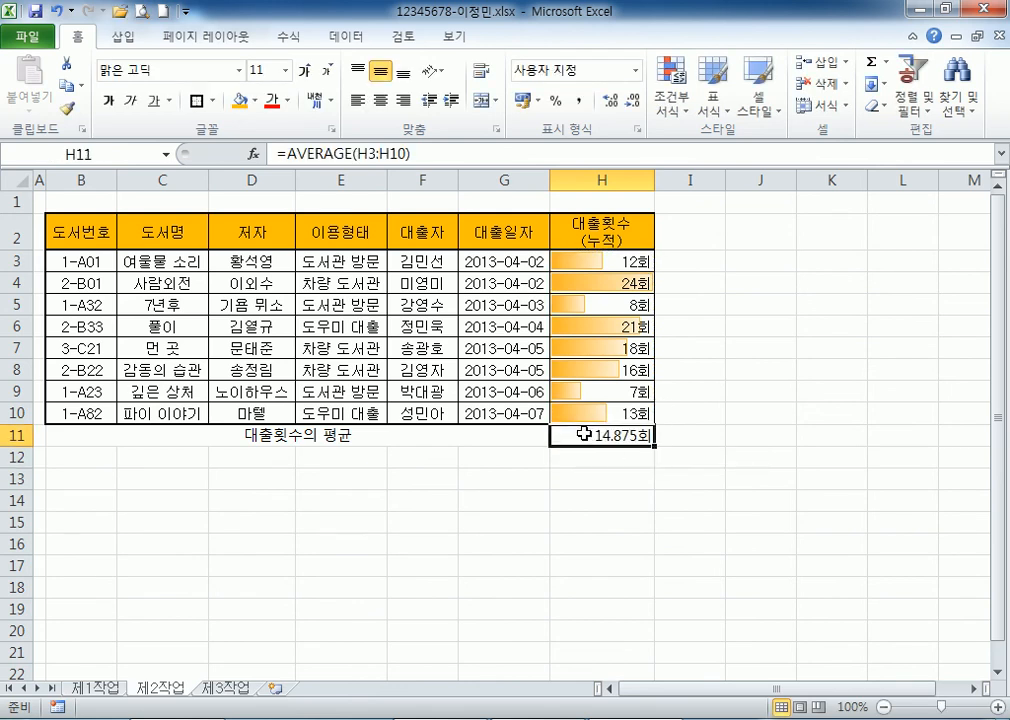
scroll(636, 318, down, 2)
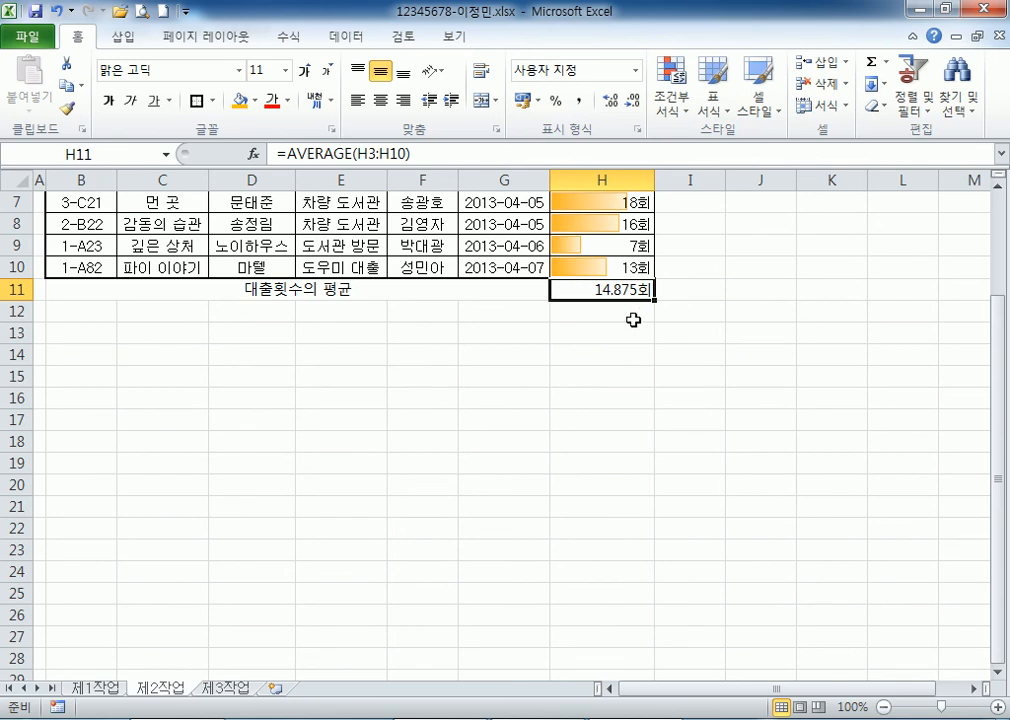
Give the average row B11:H11 All Borders.
click(713, 470)
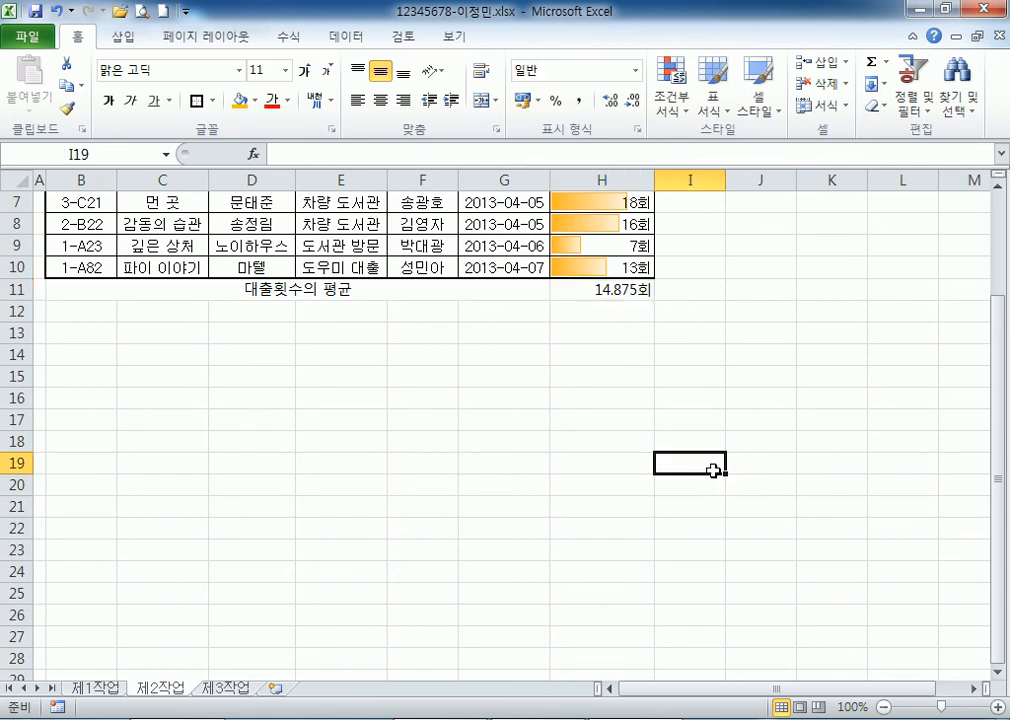
drag(203, 286, 621, 289)
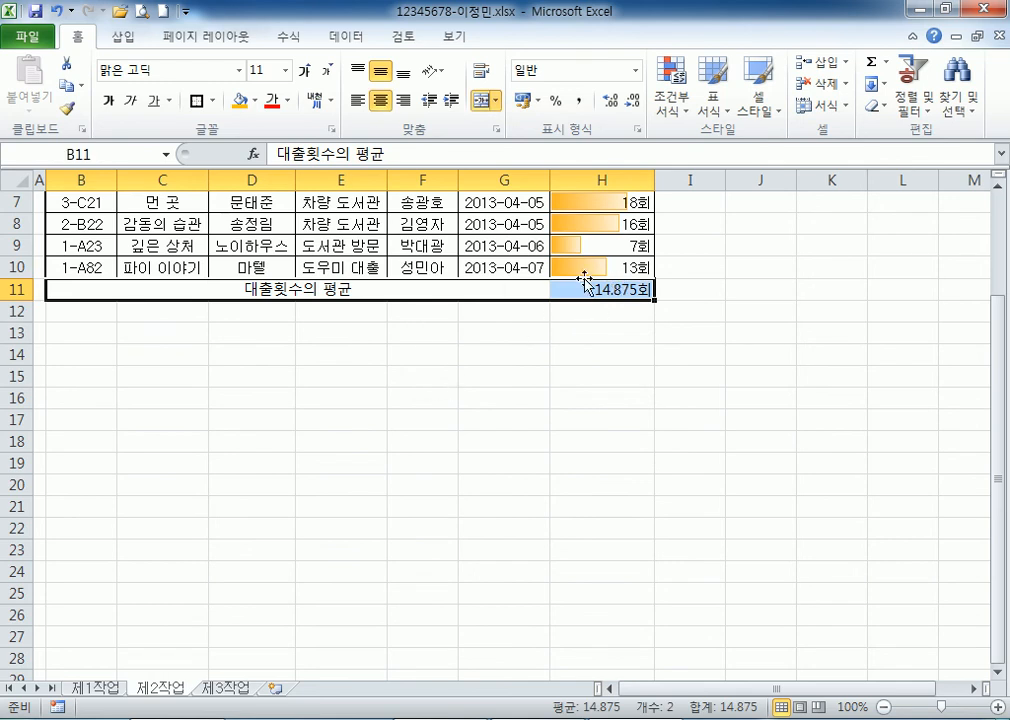
click(517, 330)
drag(500, 298, 580, 290)
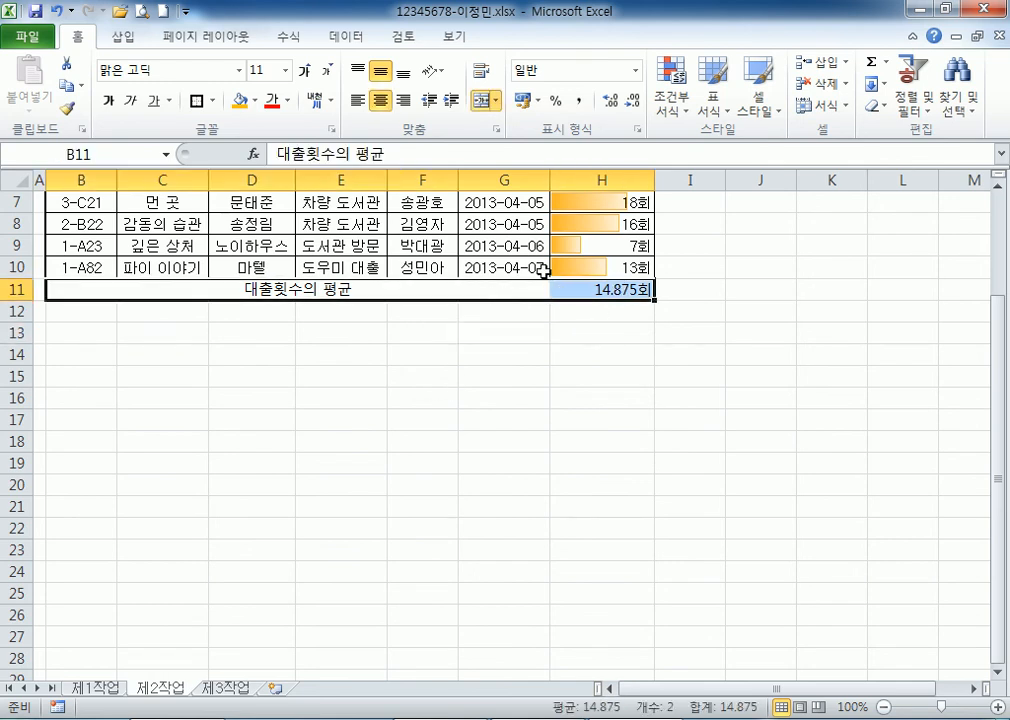
click(214, 101)
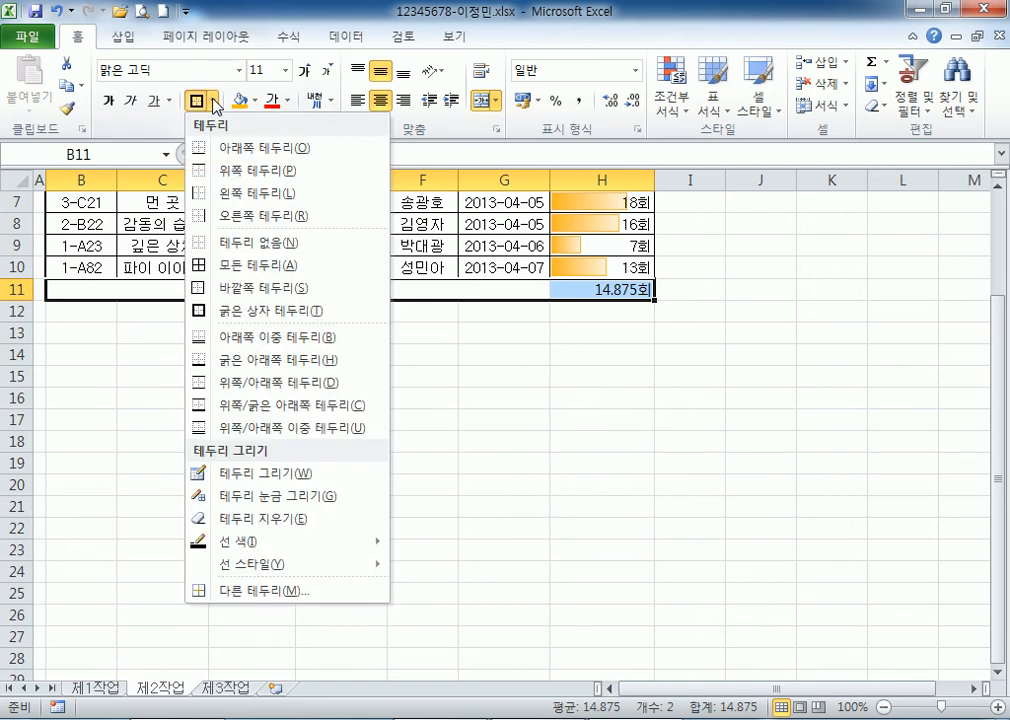
click(236, 268)
click(339, 437)
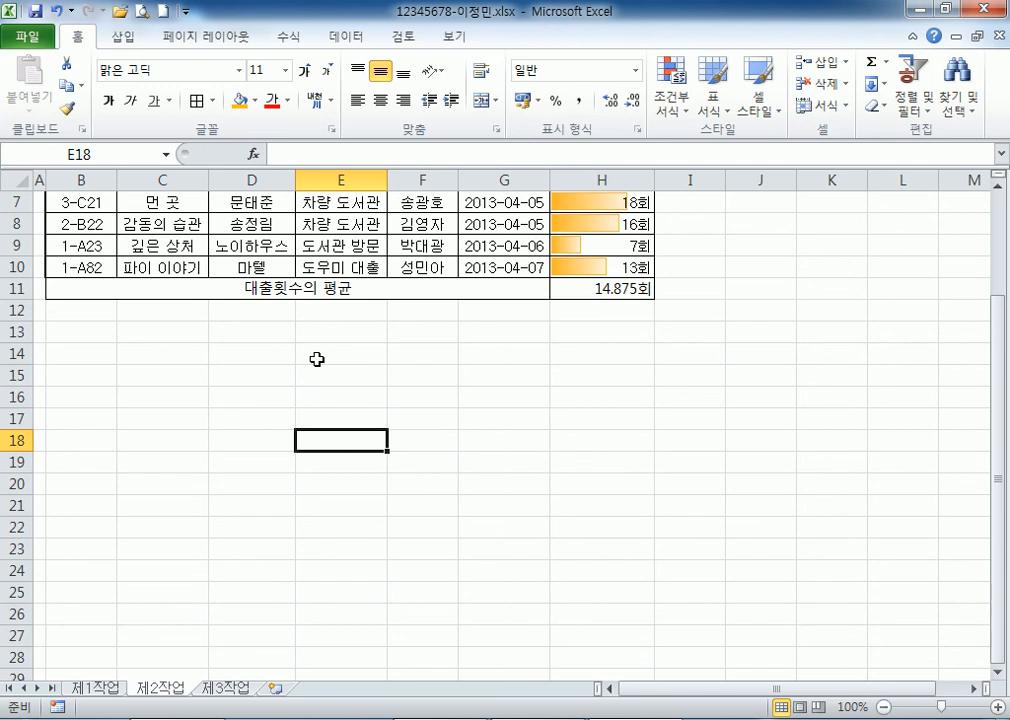
Re-merge and centre the 대출횟수의 평균 label across B11:G11.
click(267, 288)
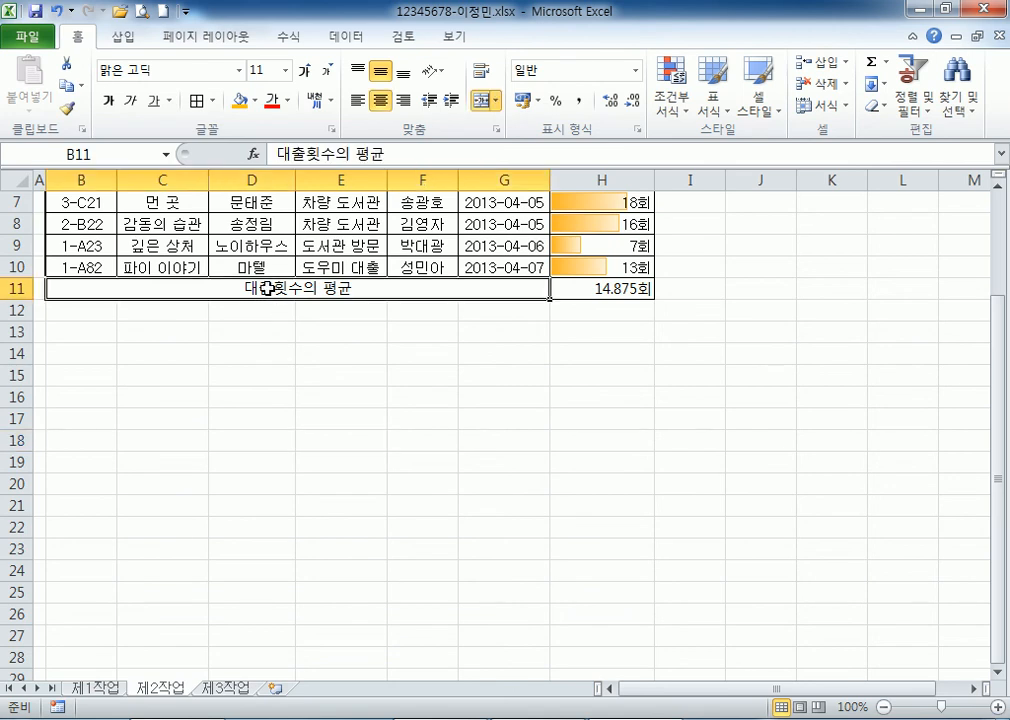
click(481, 102)
click(481, 102)
click(435, 352)
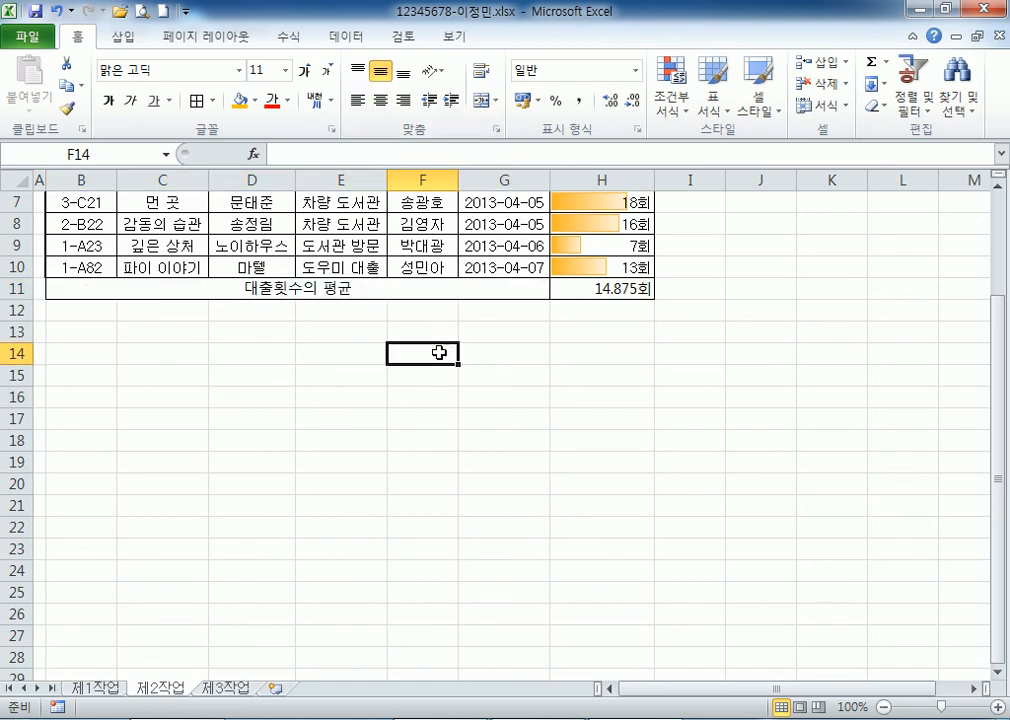
click(420, 289)
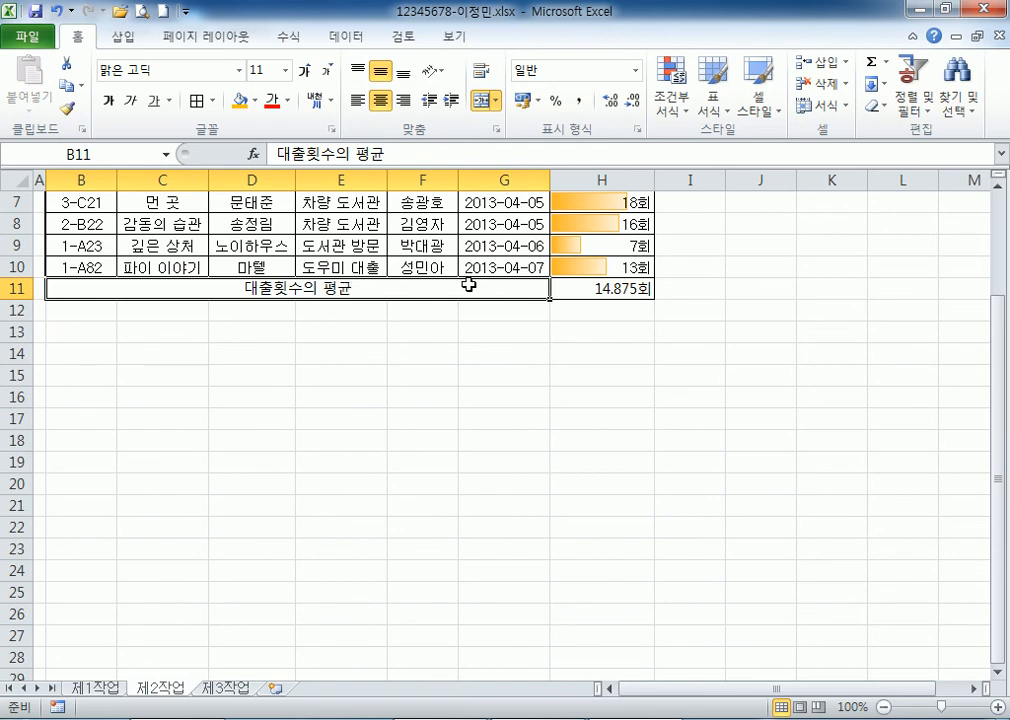
scroll(466, 283, up, 2)
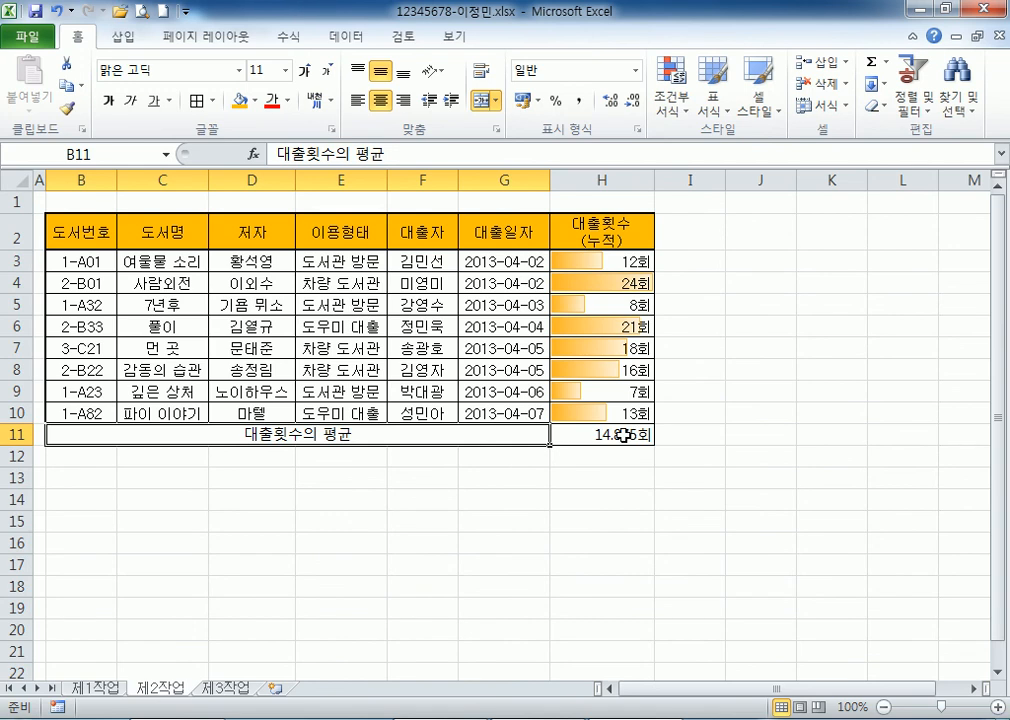
click(565, 434)
scroll(650, 430, down, 2)
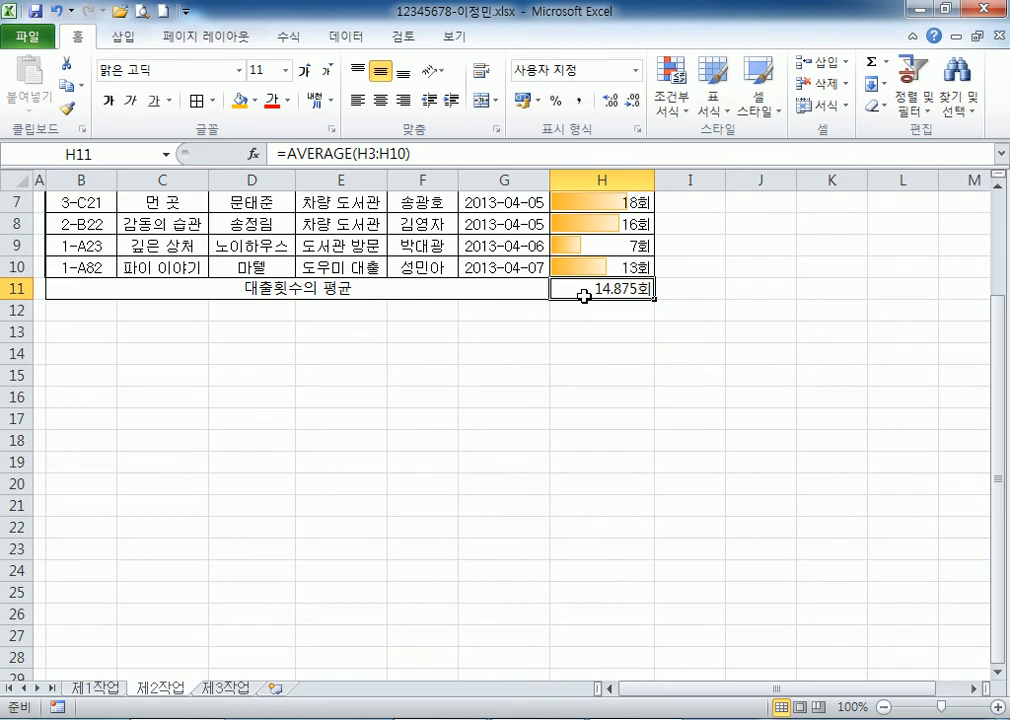
scroll(584, 296, up, 2)
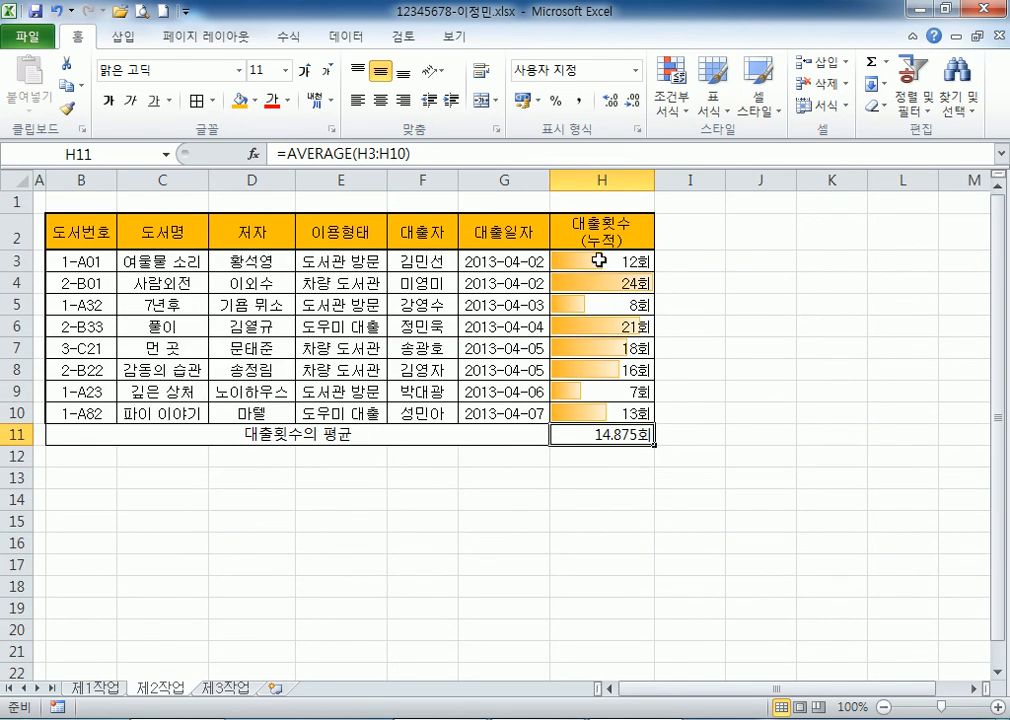
drag(598, 260, 597, 407)
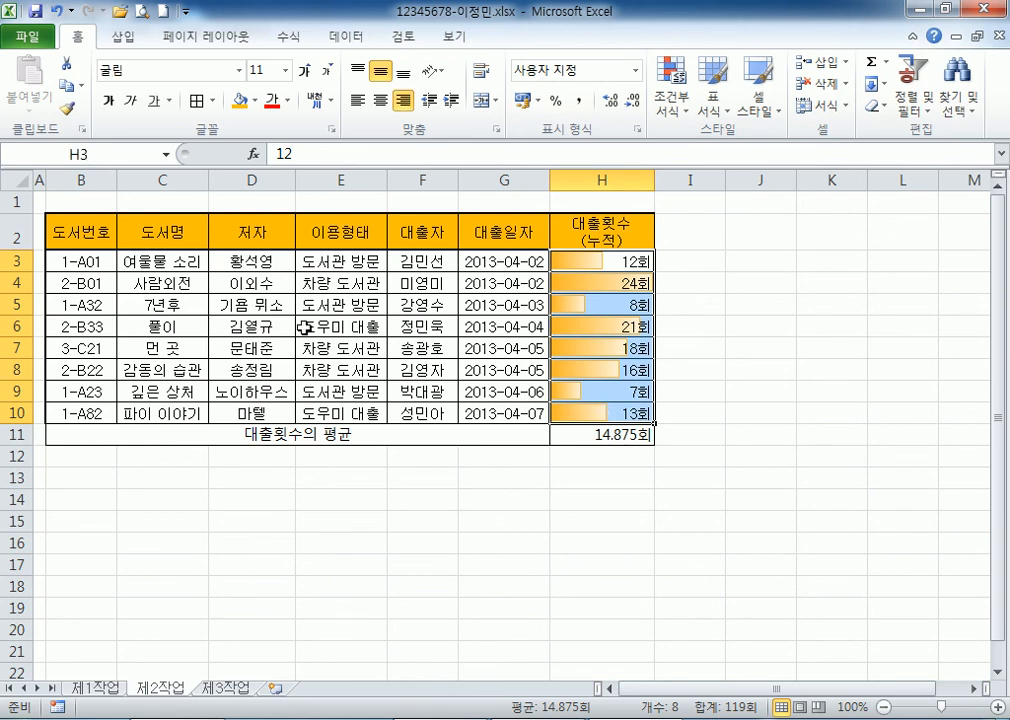
click(15, 304)
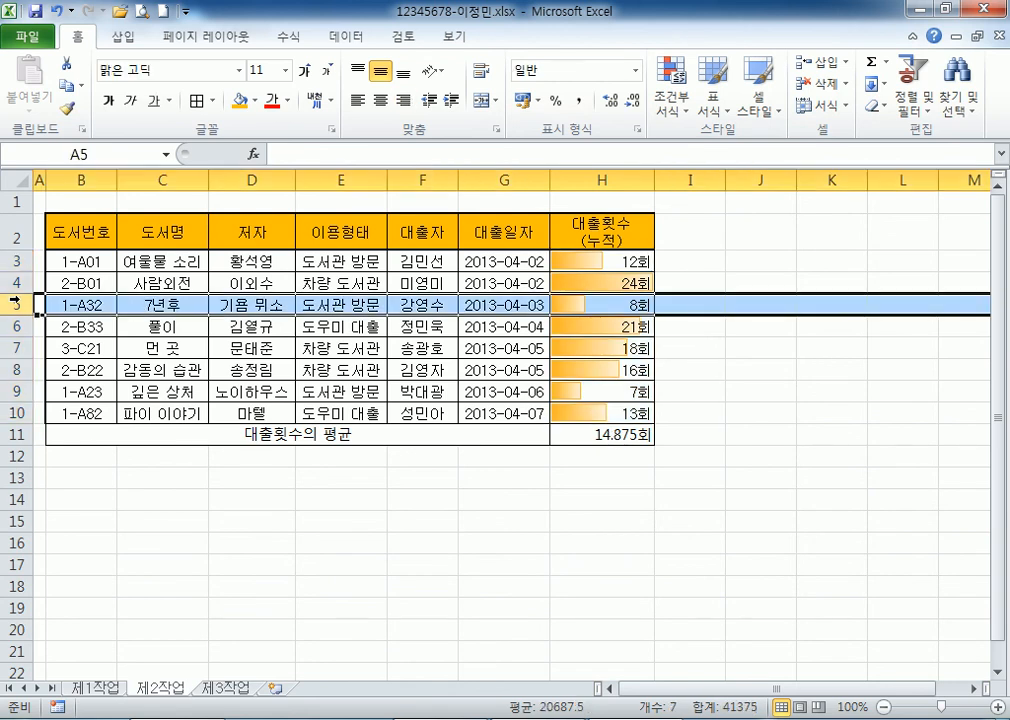
click(578, 303)
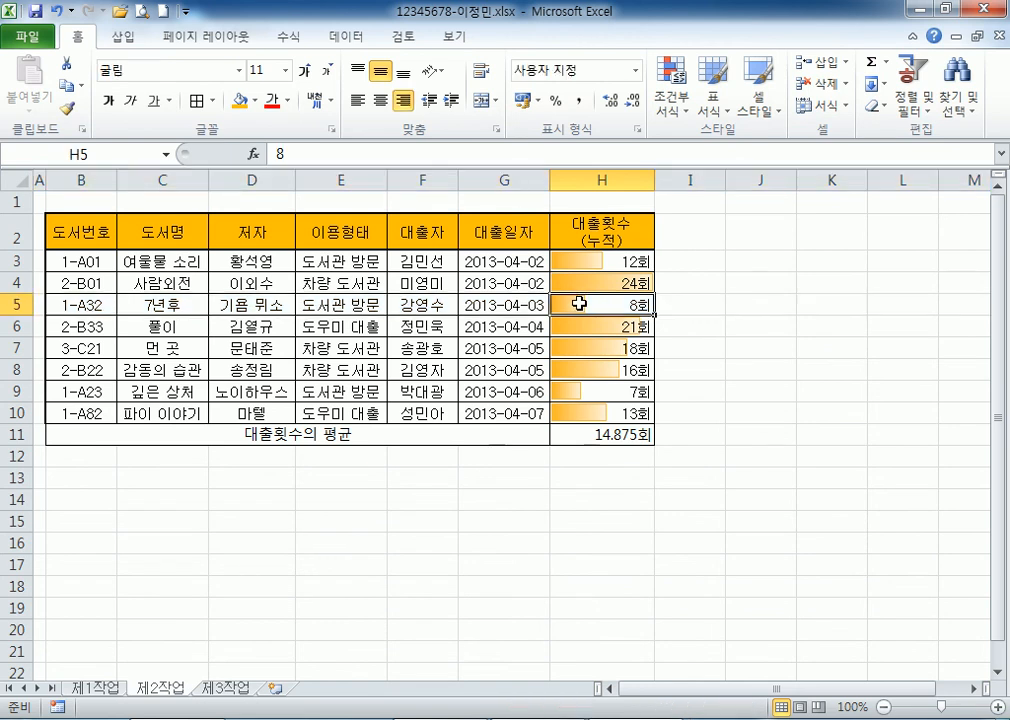
click(597, 436)
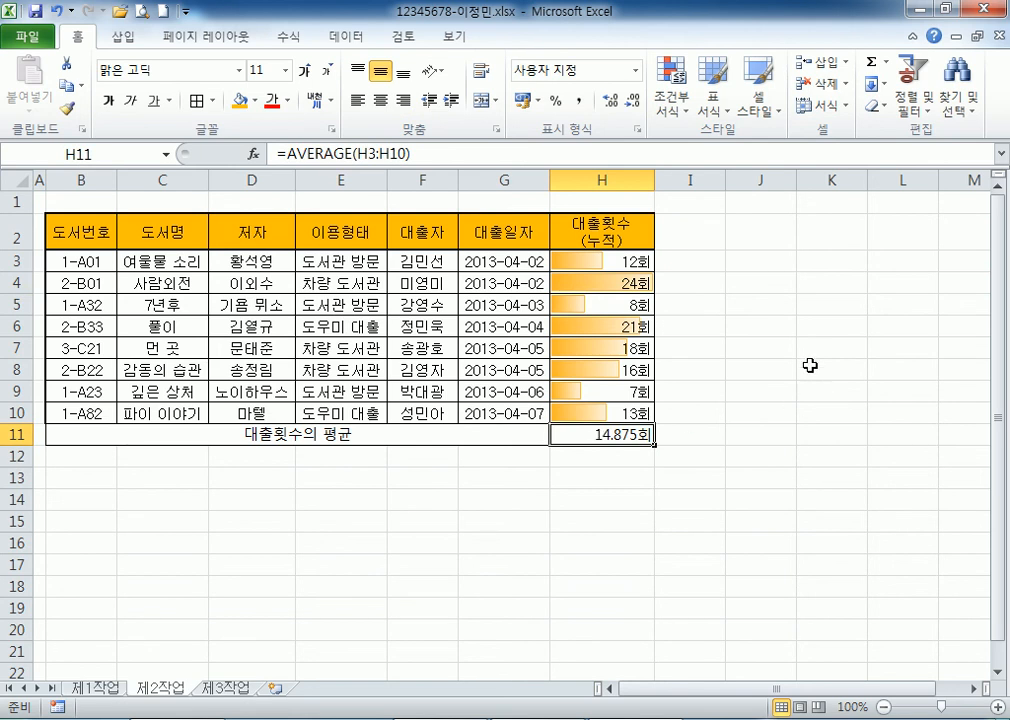
scroll(789, 322, down, 2)
click(727, 328)
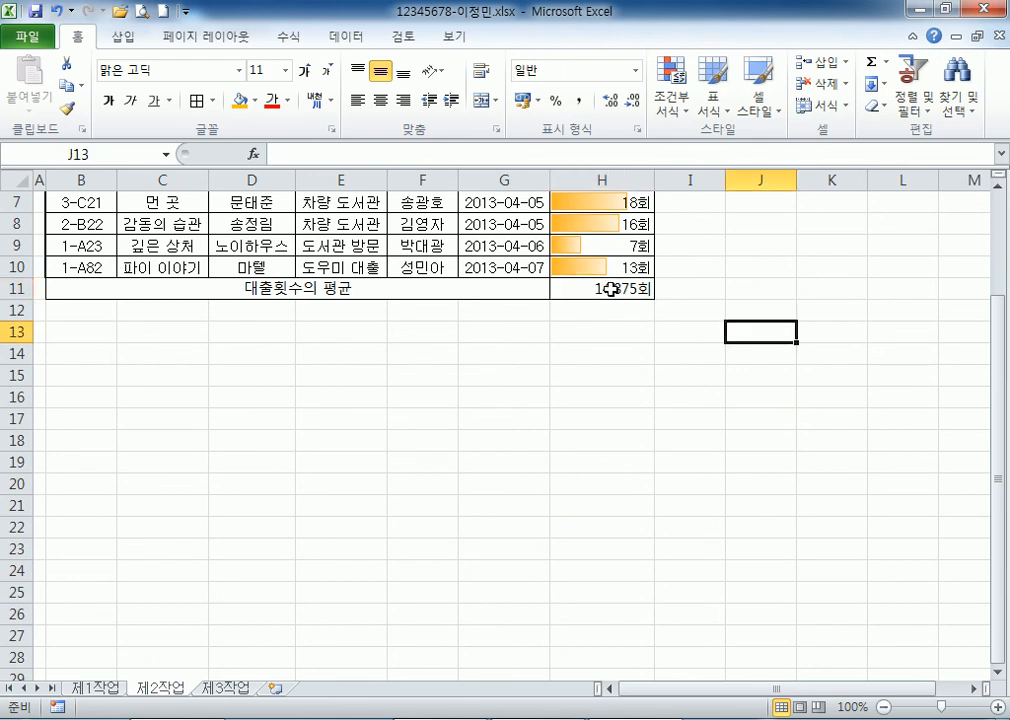
double_click(609, 289)
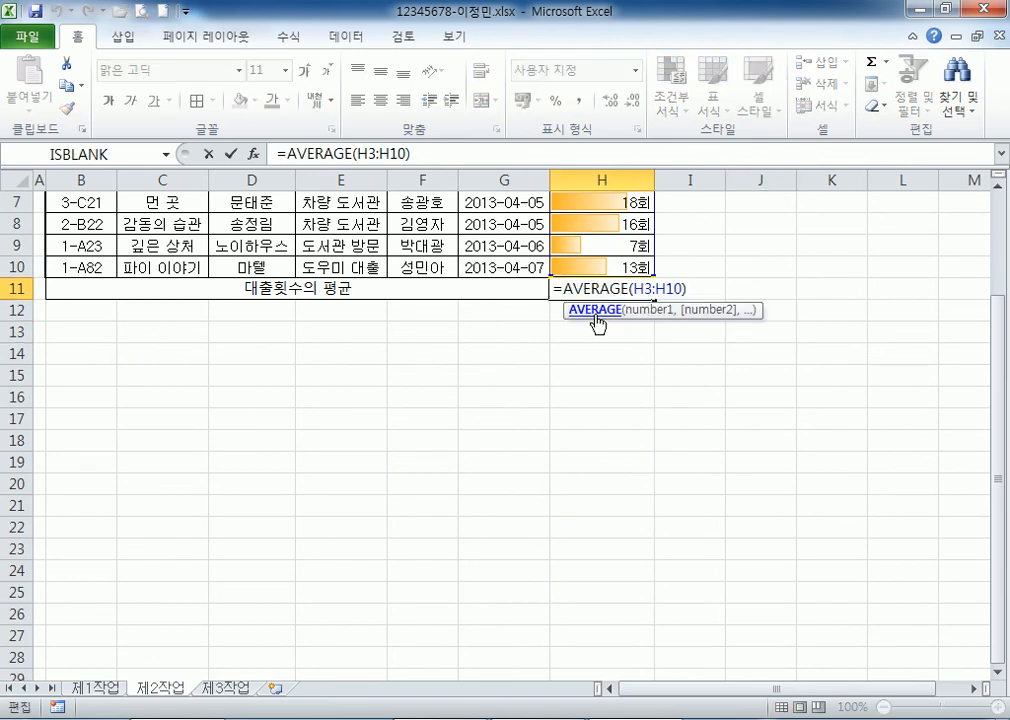
key(ctrl+Return)
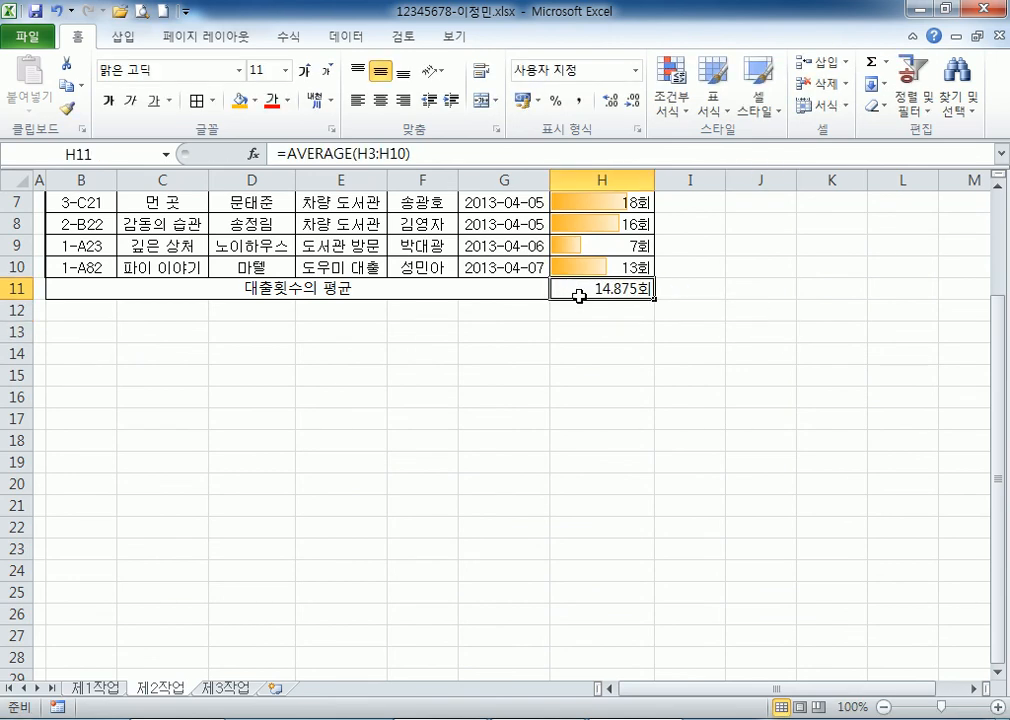
click(733, 266)
Open Goal Seek from the Data tab with the average cell H11 selected.
click(608, 289)
click(356, 38)
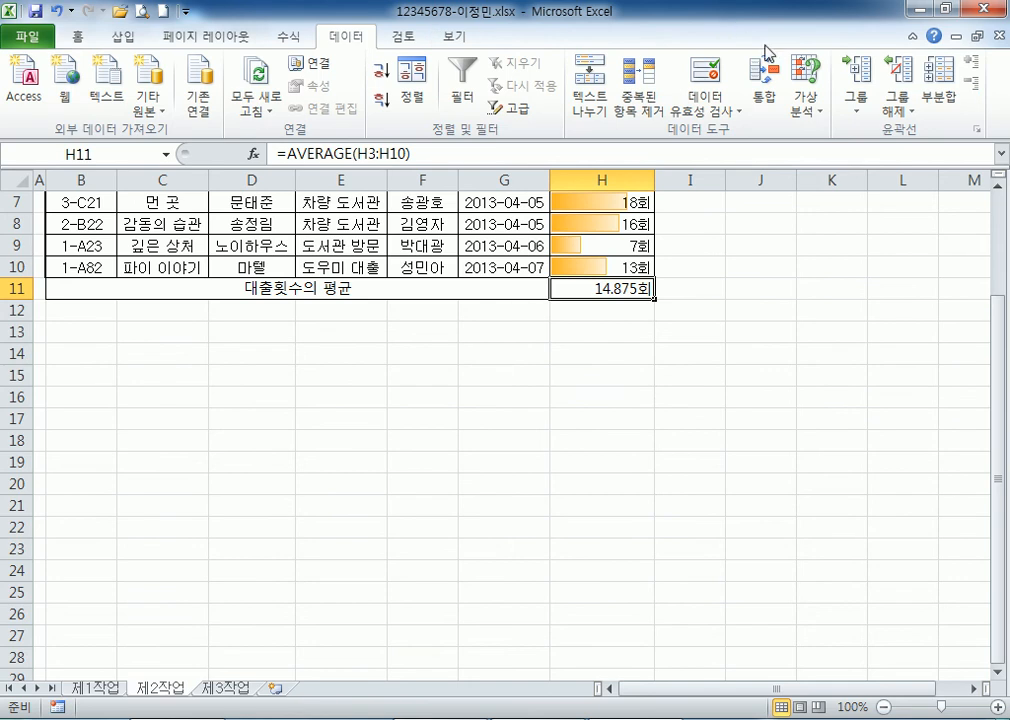
click(806, 104)
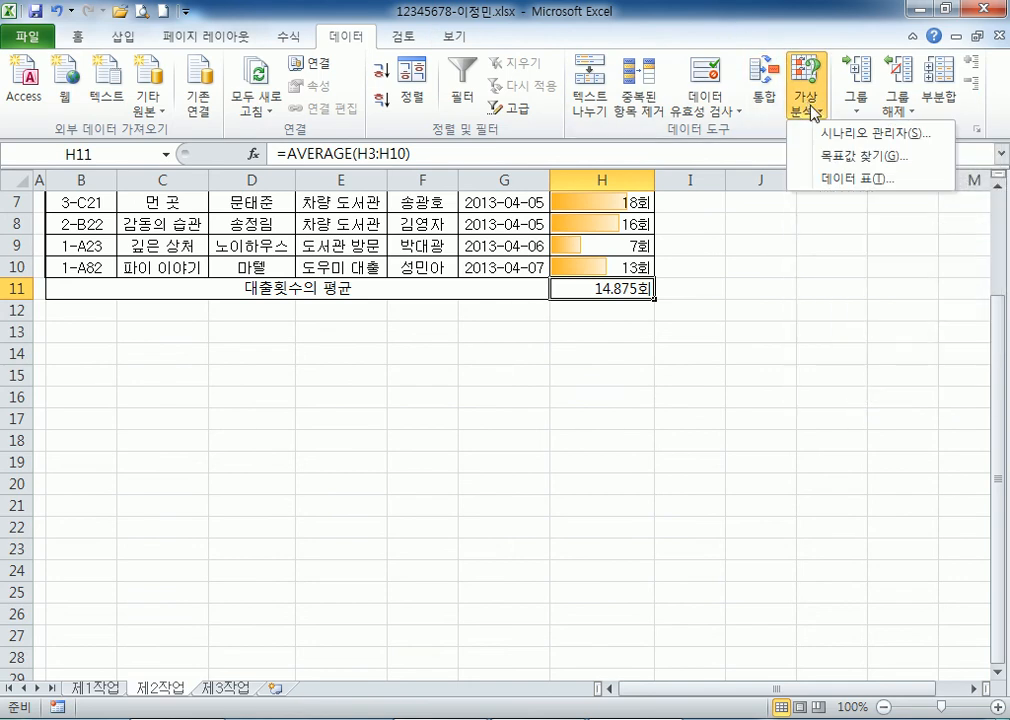
click(833, 160)
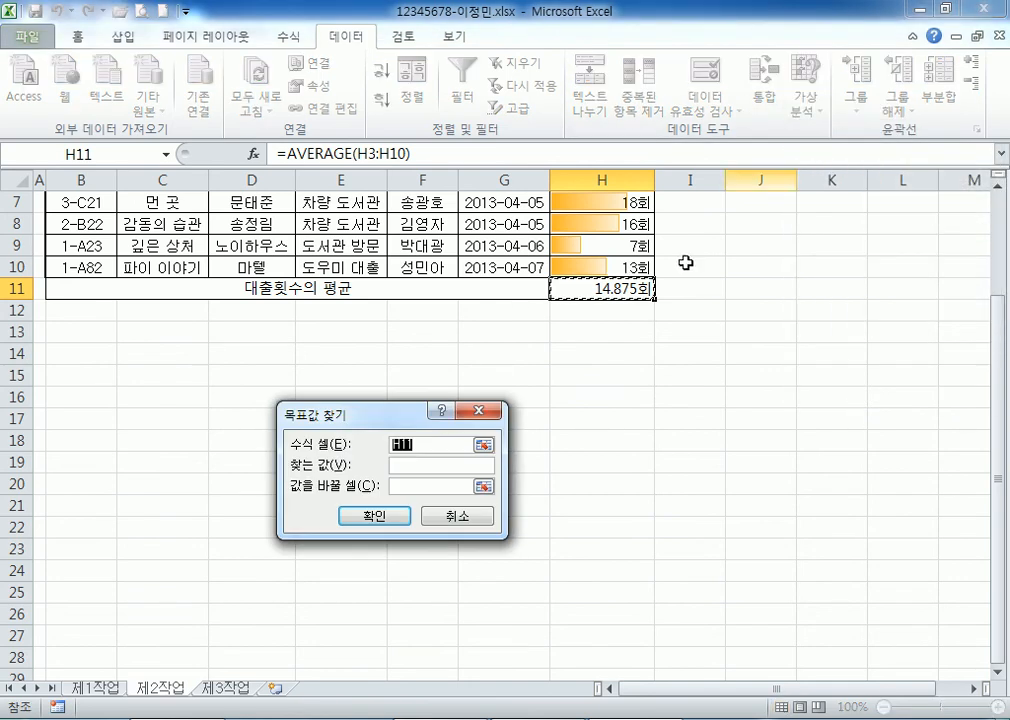
drag(432, 410, 790, 152)
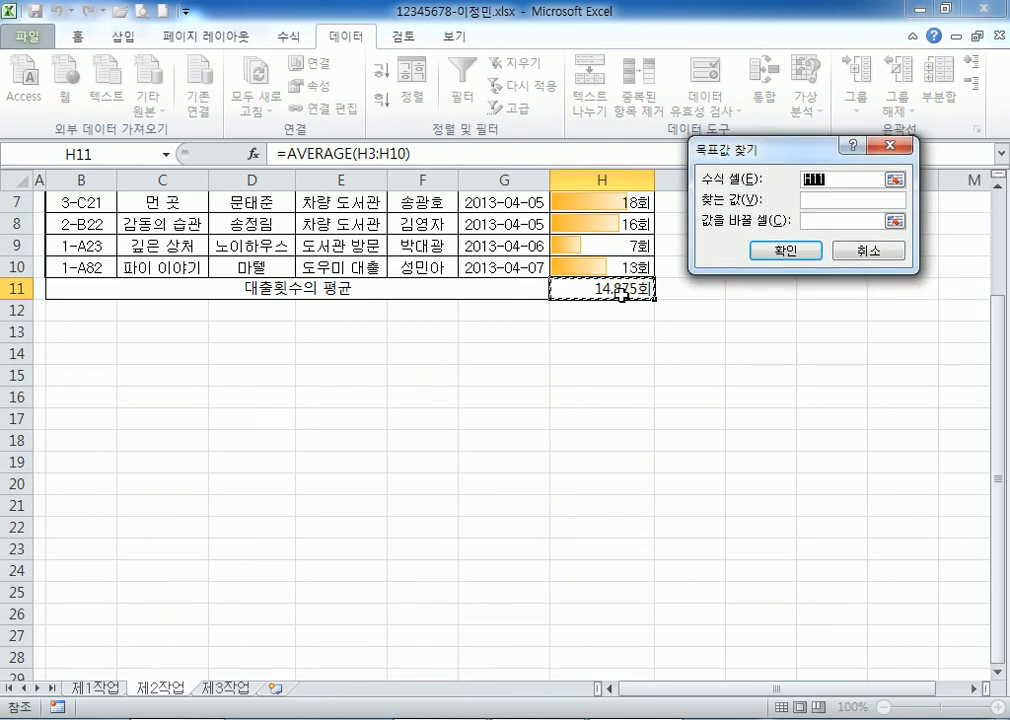
click(826, 203)
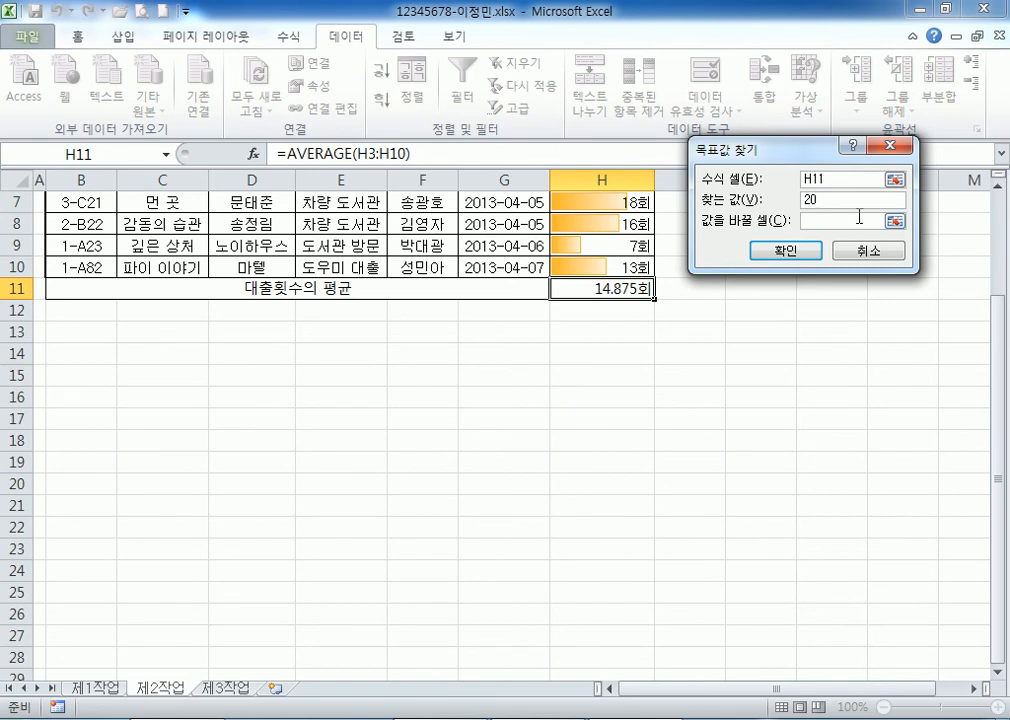
Goal-seek by changing H5, setting 7년후's count to 49회 and the average to 20회.
click(814, 222)
scroll(340, 270, up, 2)
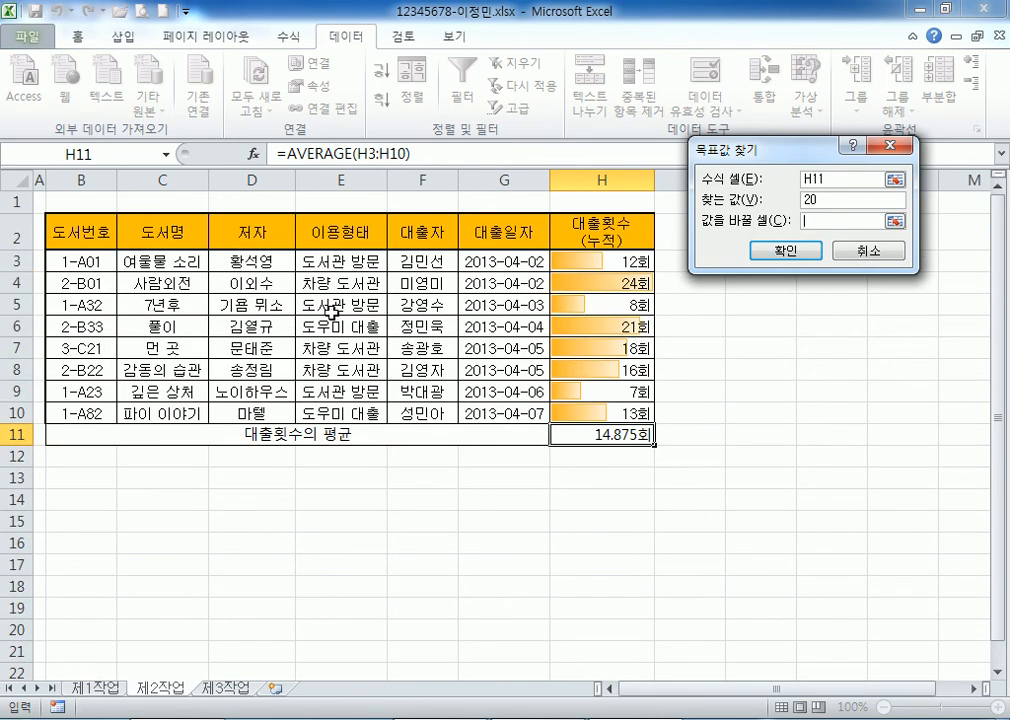
click(593, 311)
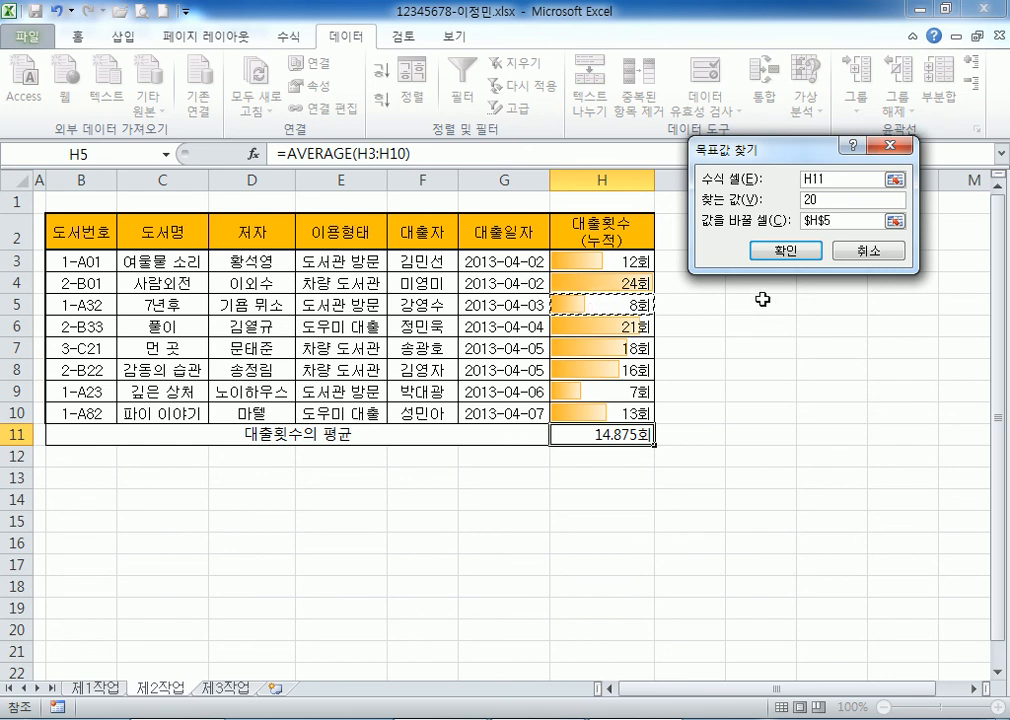
click(785, 250)
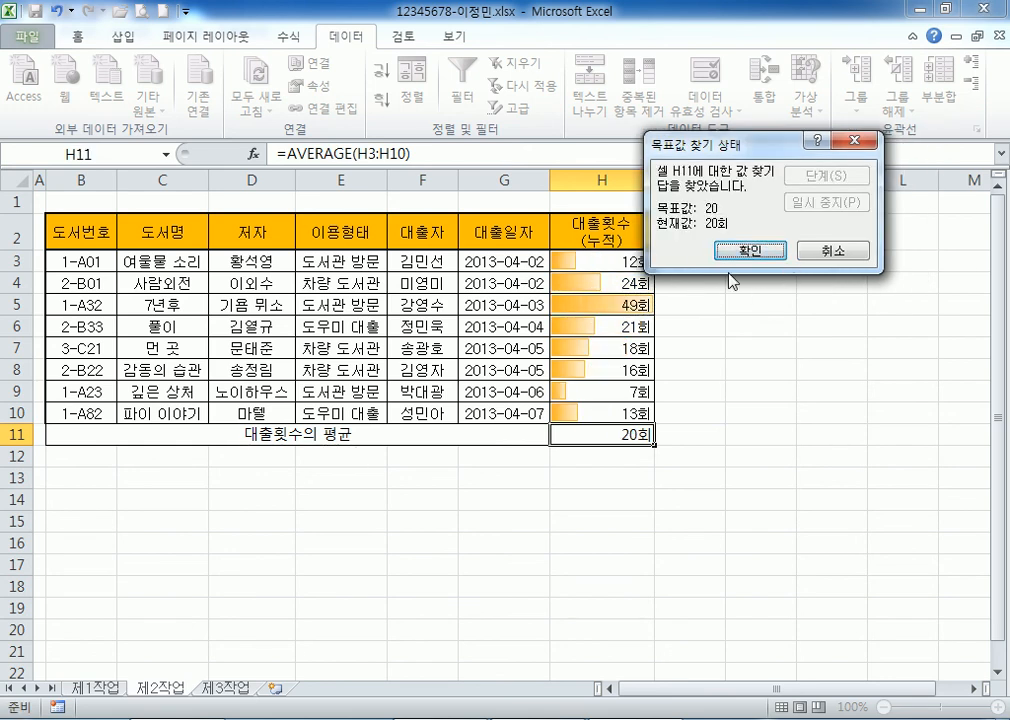
click(750, 250)
click(604, 305)
click(602, 436)
click(597, 306)
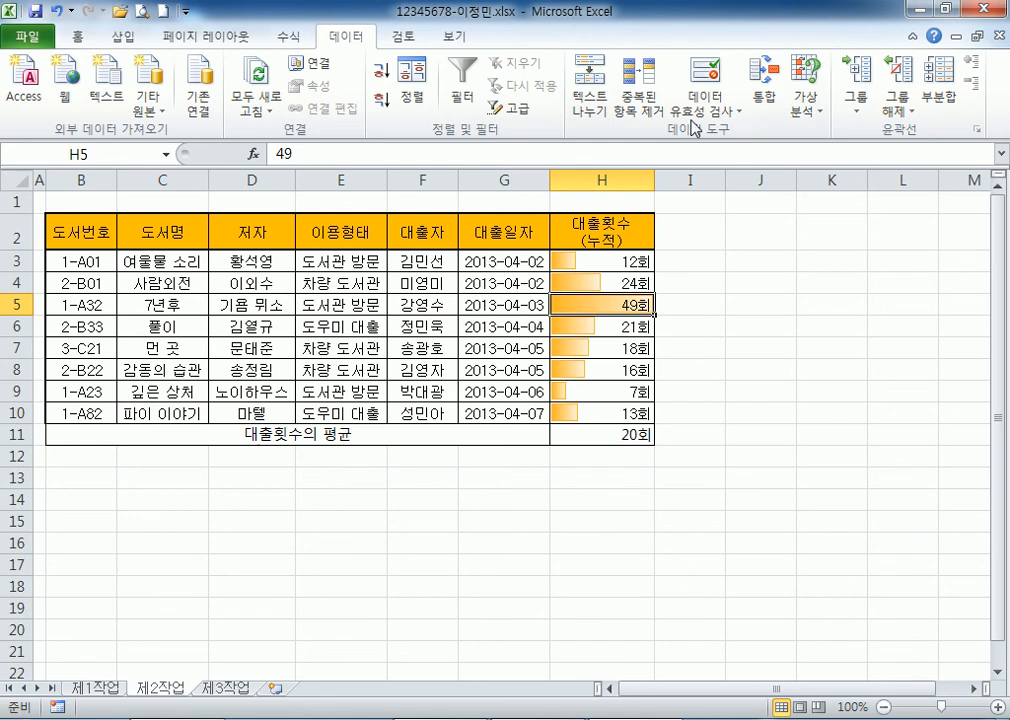
Try 9, 20, 40 and 49 as 7년후's loan count in H5.
text(9)
key(ctrl+Return)
text(20)
key(Return)
click(603, 308)
text(40)
key(Return)
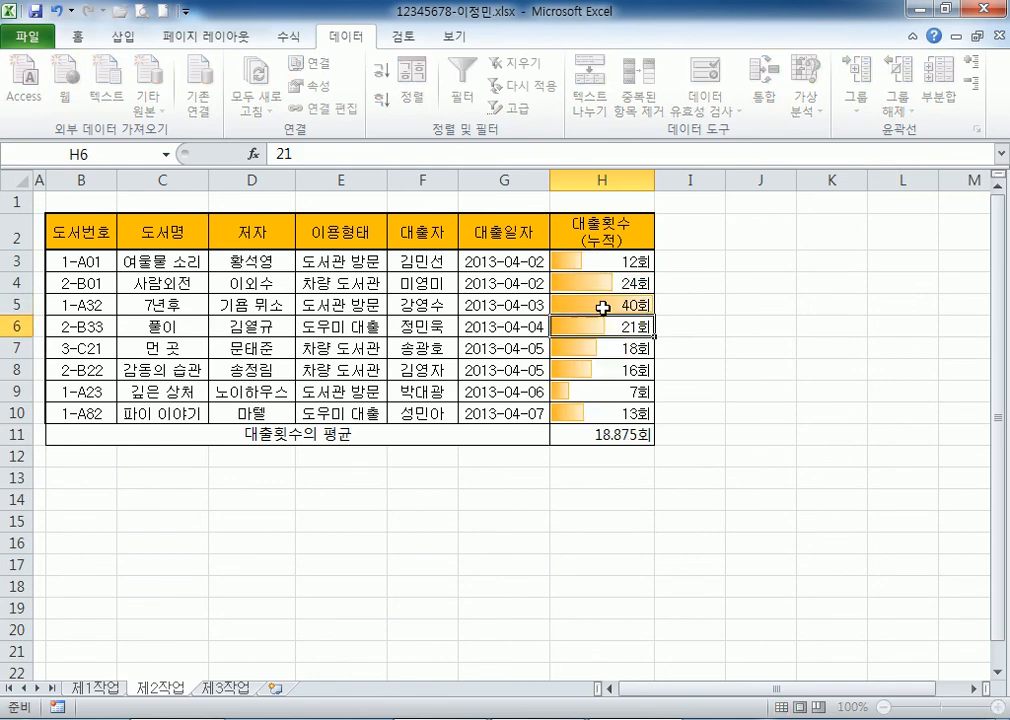
click(603, 308)
text(49)
key(Return)
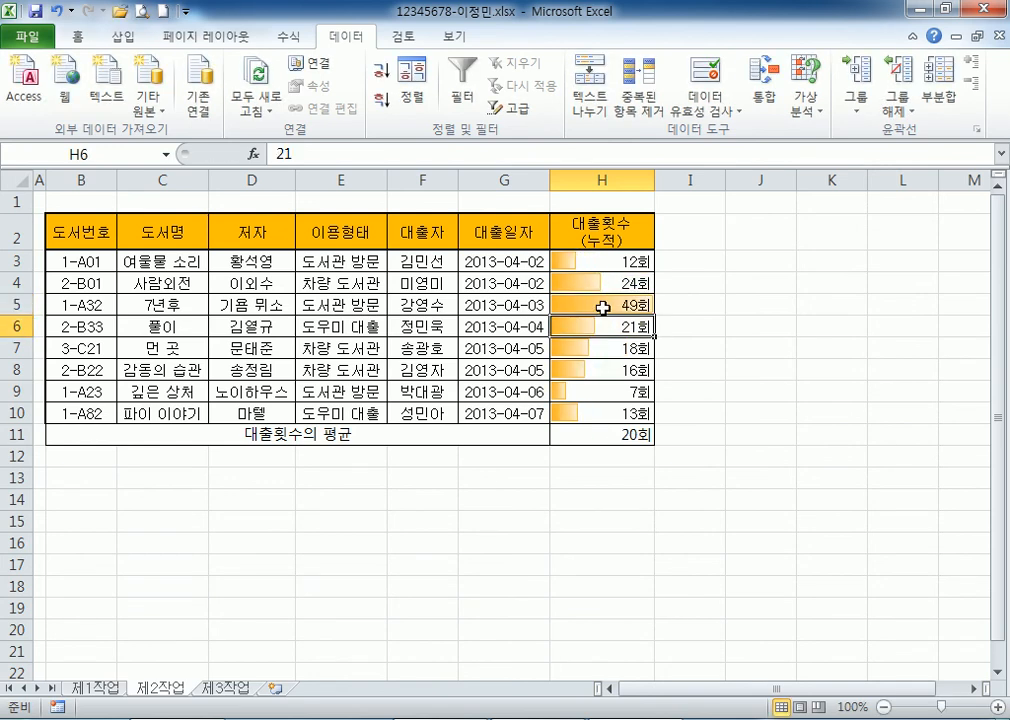
Undo H5 back to 40회, leaving the H11 average at 18.875회.
click(603, 308)
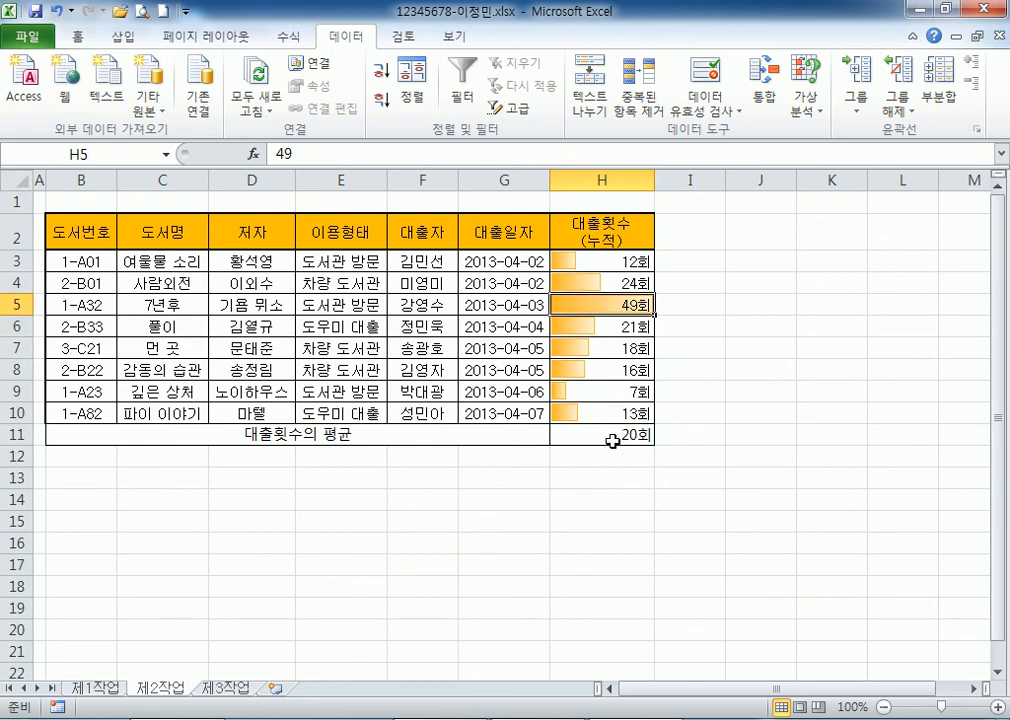
key(ctrl+z)
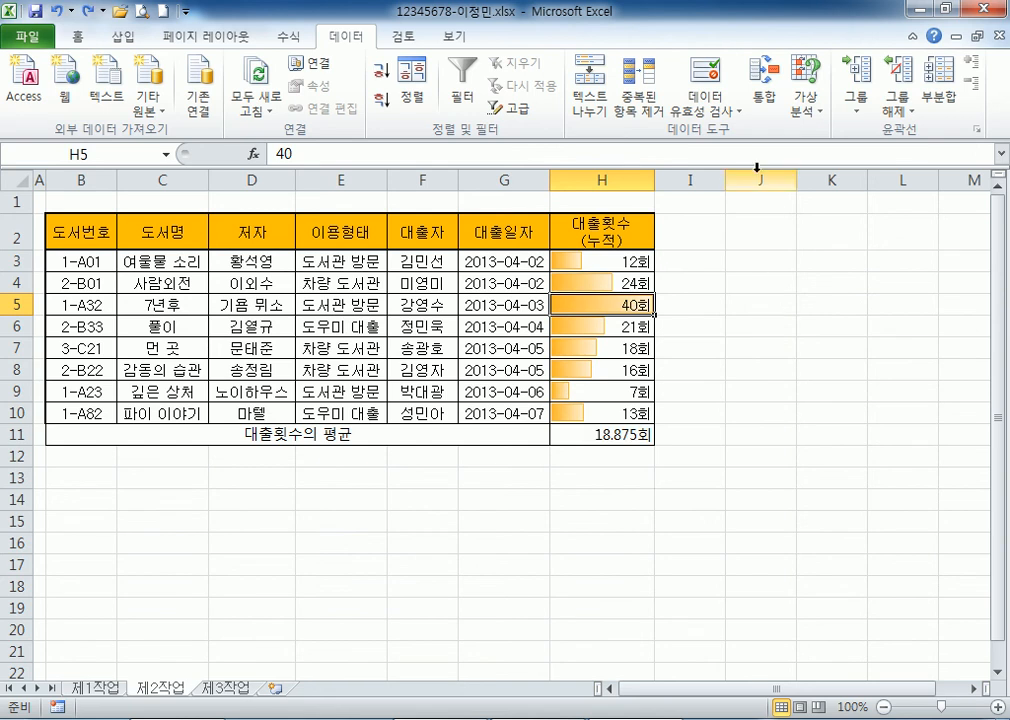
click(582, 434)
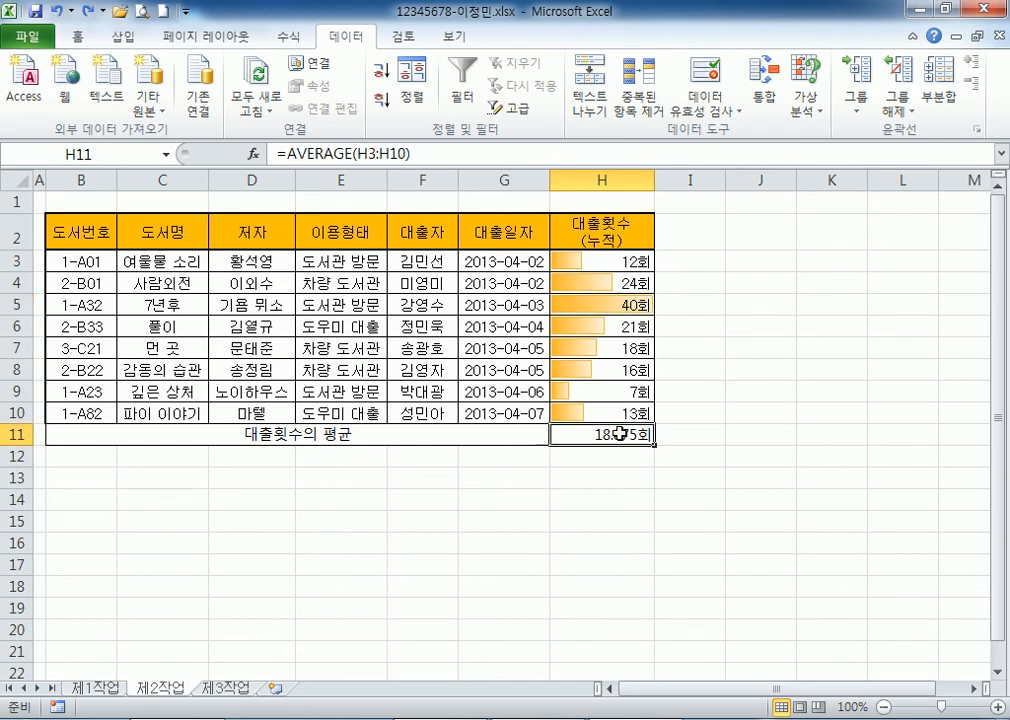
Open Goal Seek with set cell H11 and target value 20.
click(814, 110)
click(840, 151)
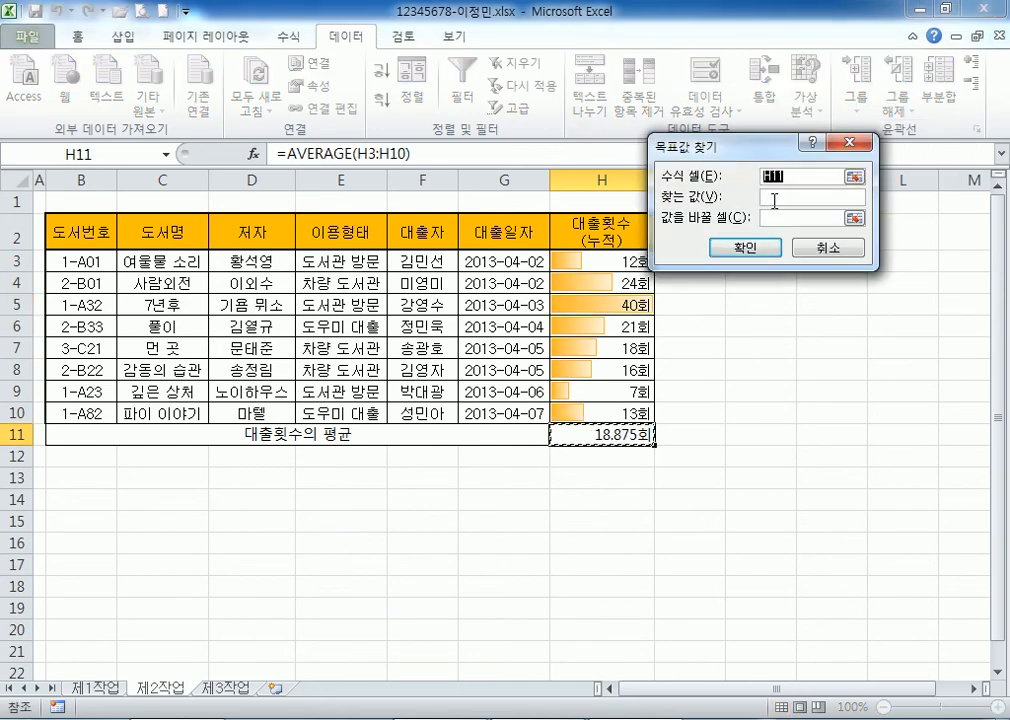
drag(700, 146, 698, 186)
click(600, 434)
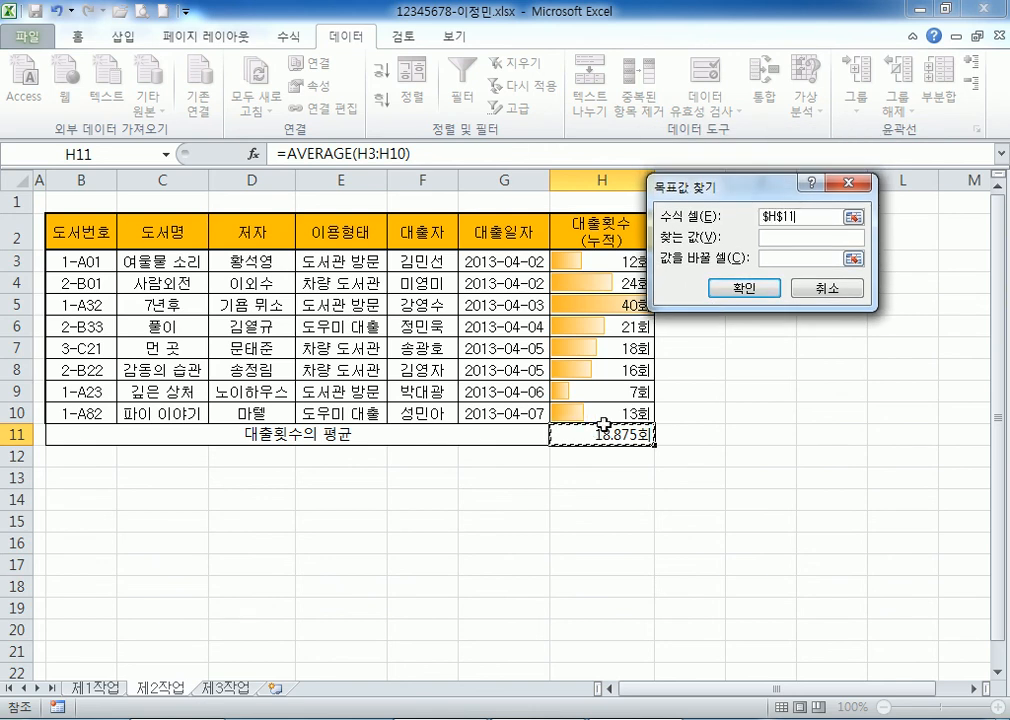
click(778, 237)
text(20)
Use H5 as the changing cell and accept the result: 49회, average 20회.
click(785, 258)
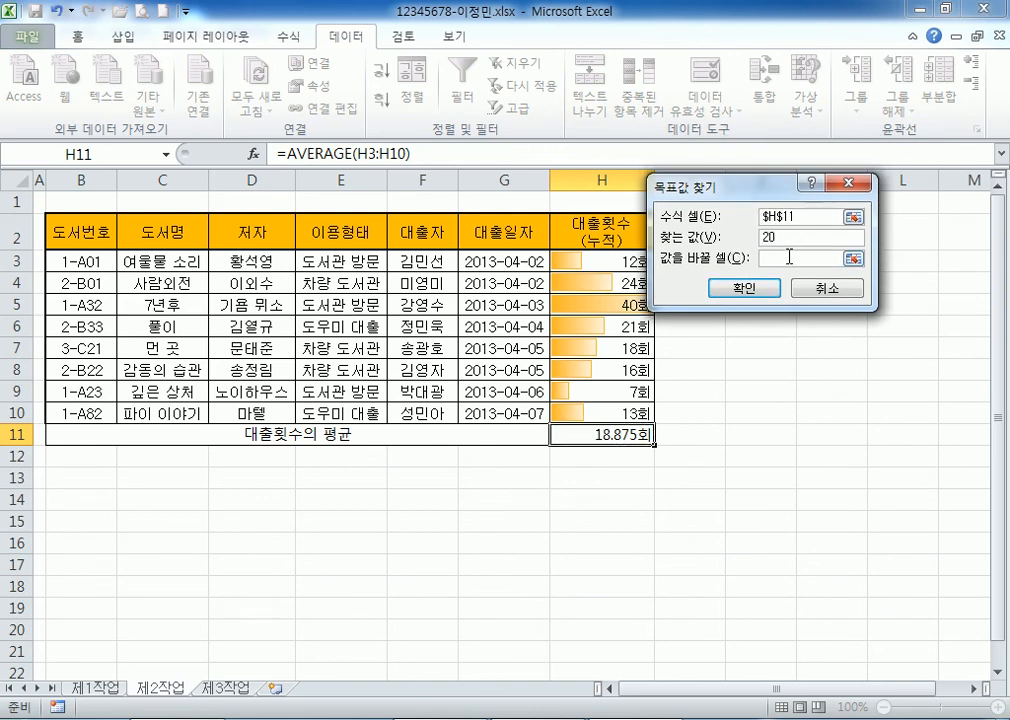
click(608, 307)
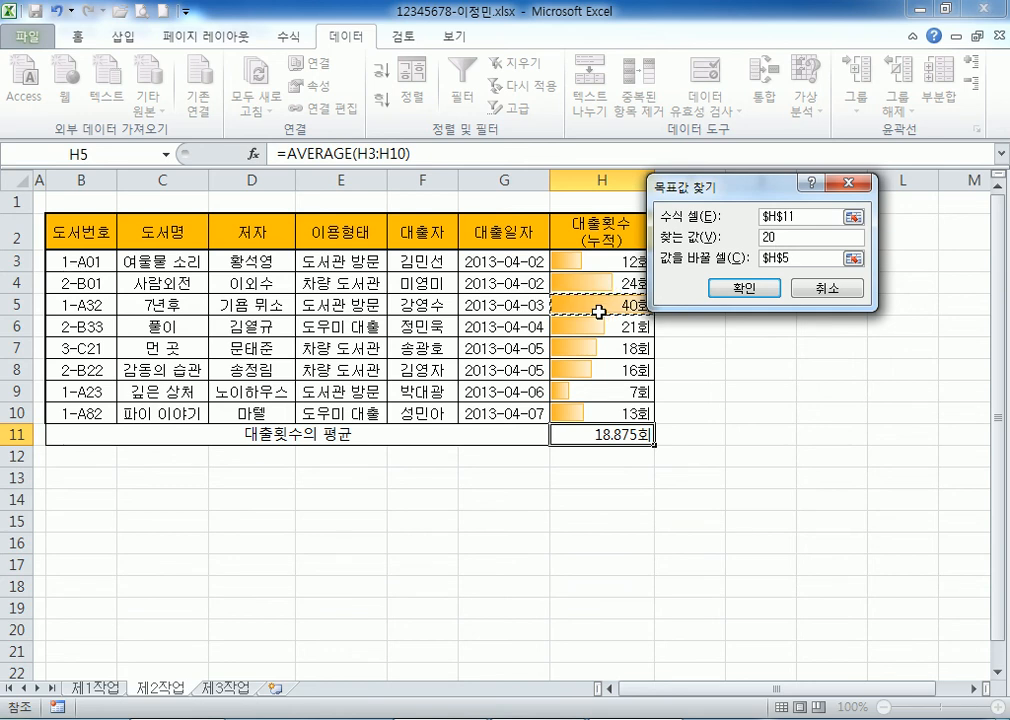
click(742, 287)
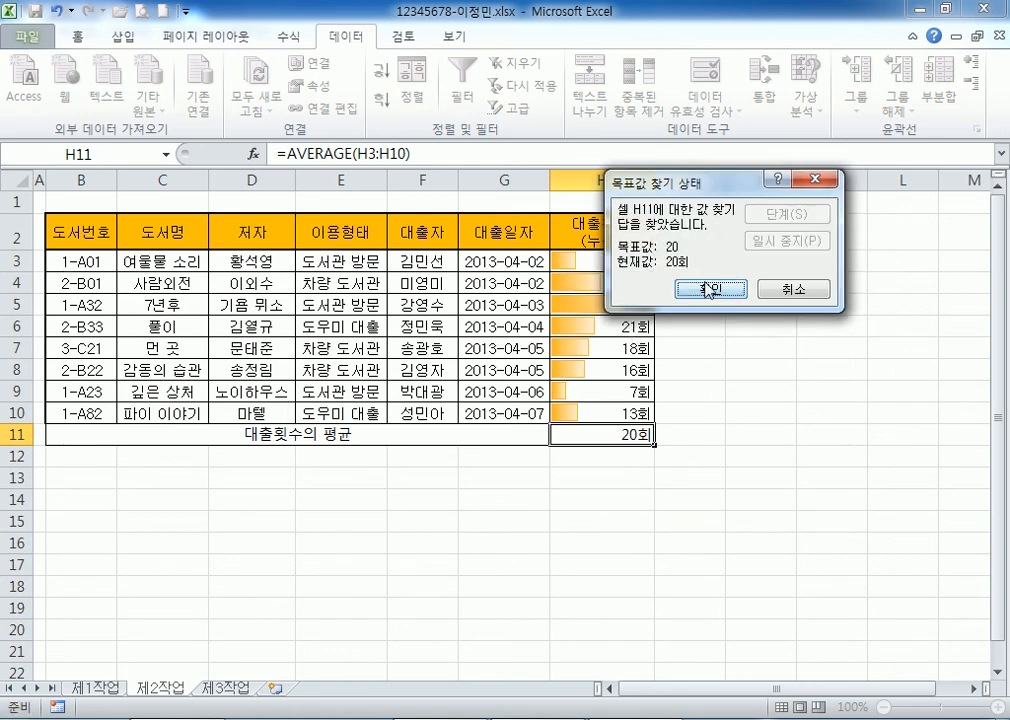
click(707, 287)
click(604, 300)
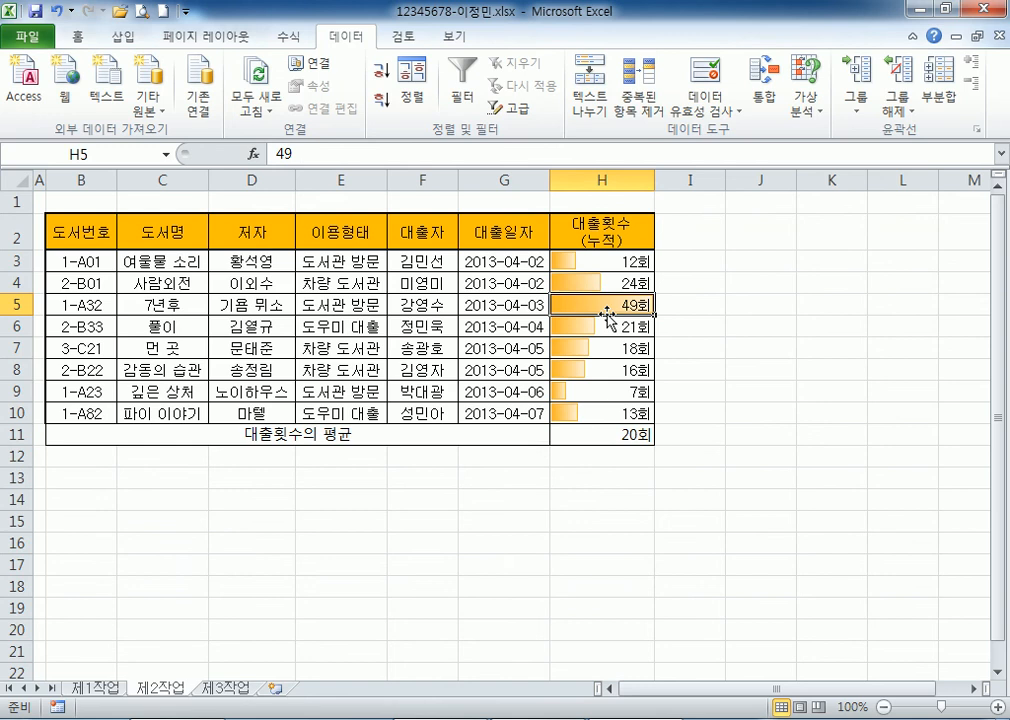
click(610, 435)
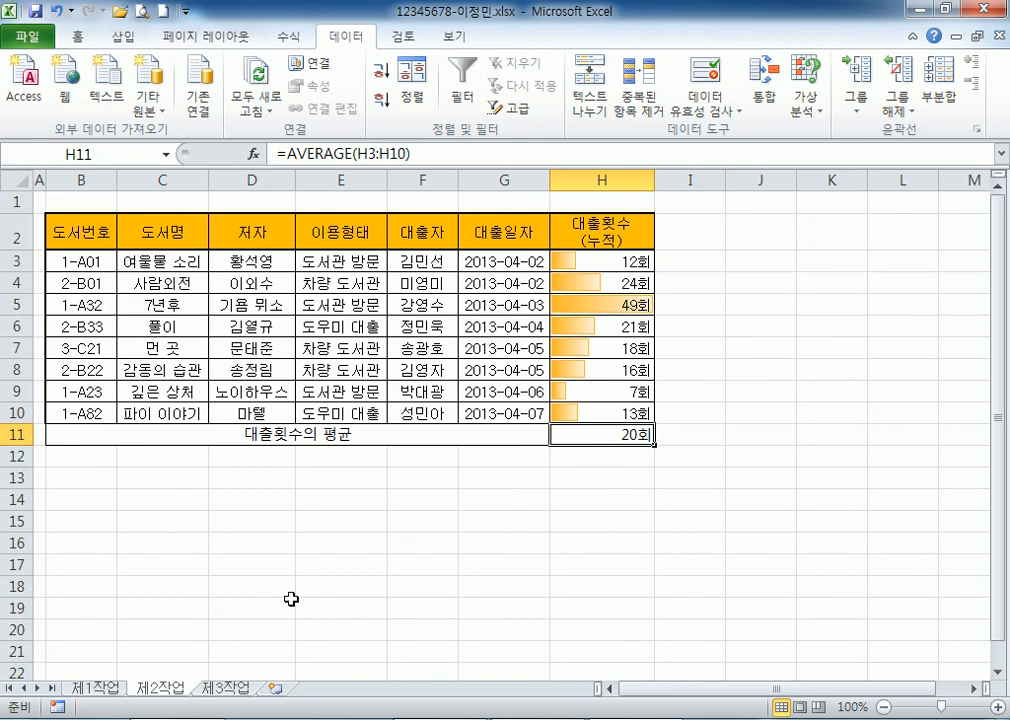
click(98, 688)
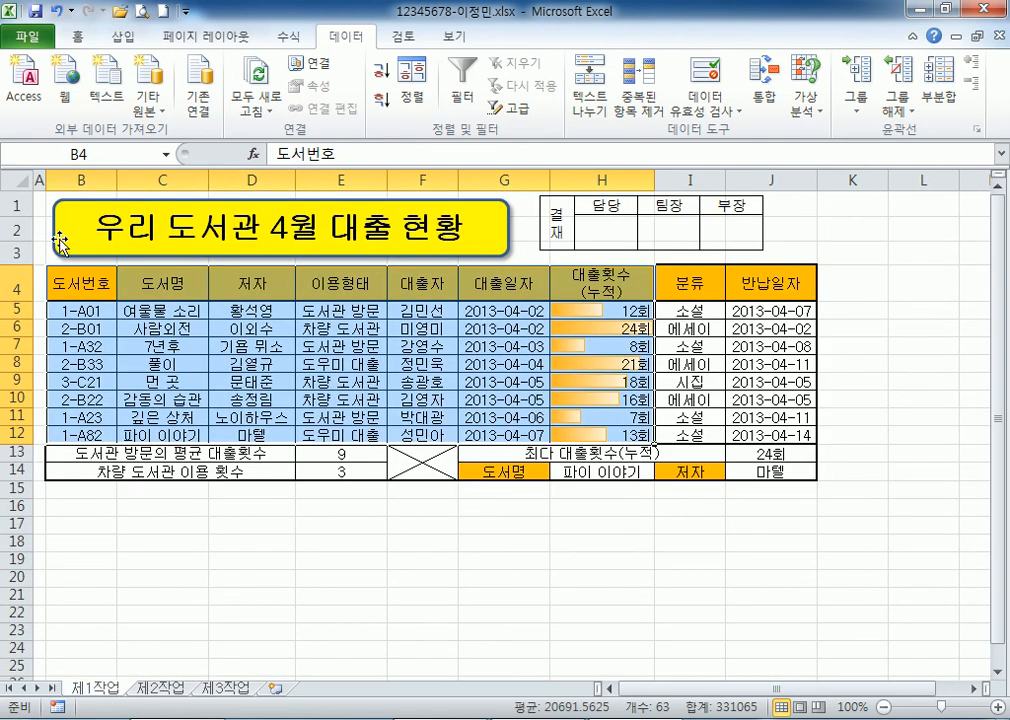
click(40, 205)
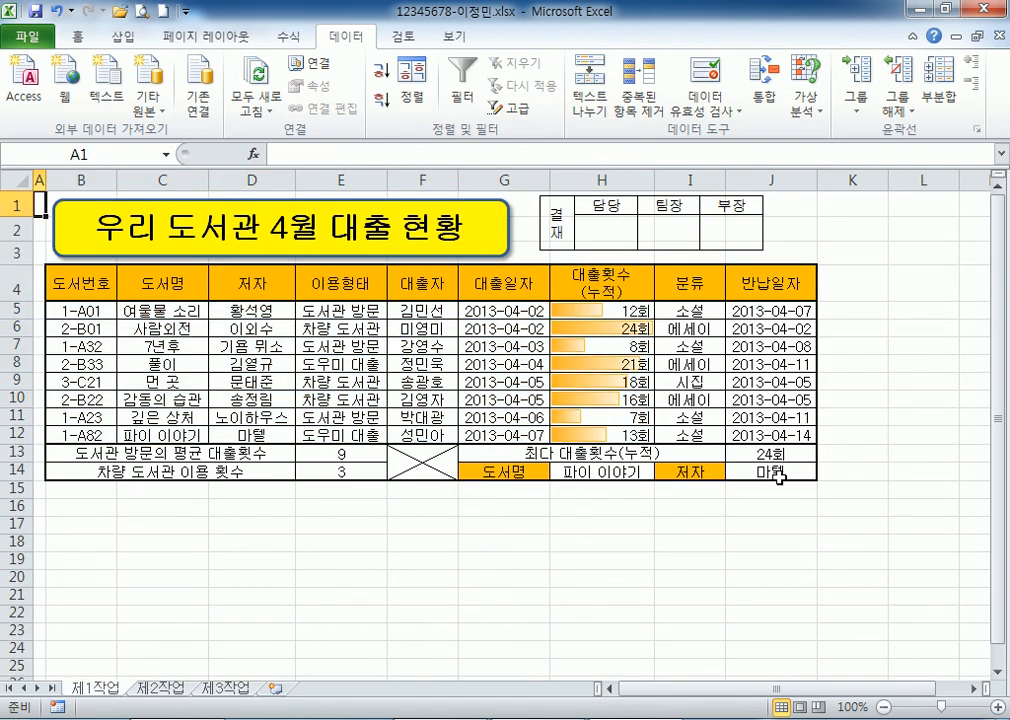
click(610, 310)
drag(610, 310, 642, 443)
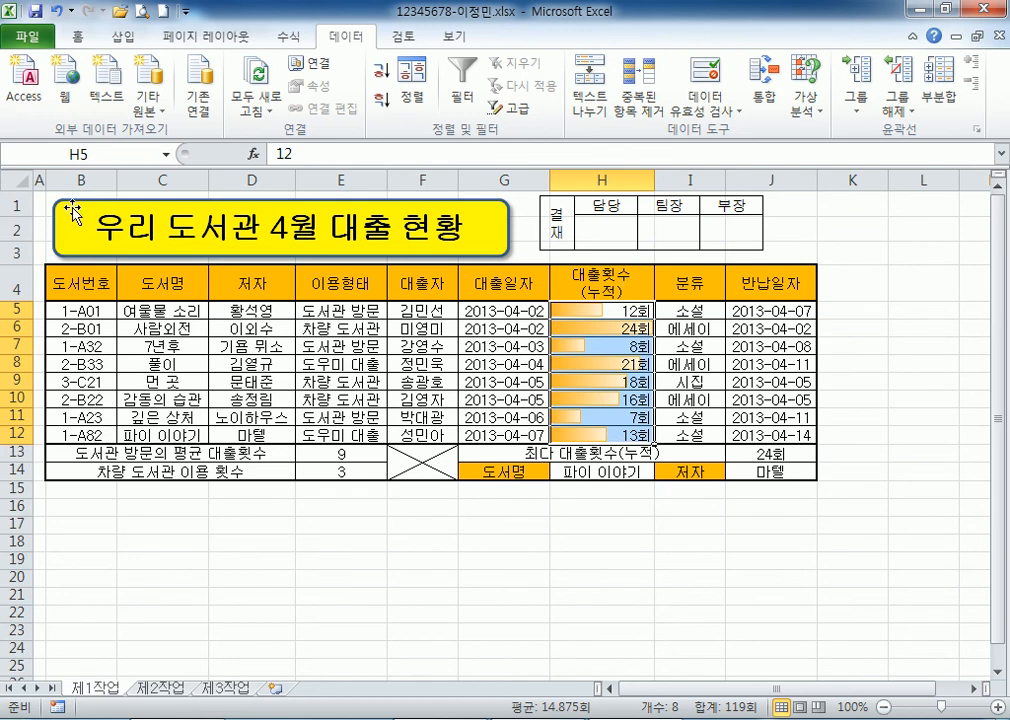
click(40, 203)
drag(76, 280, 592, 437)
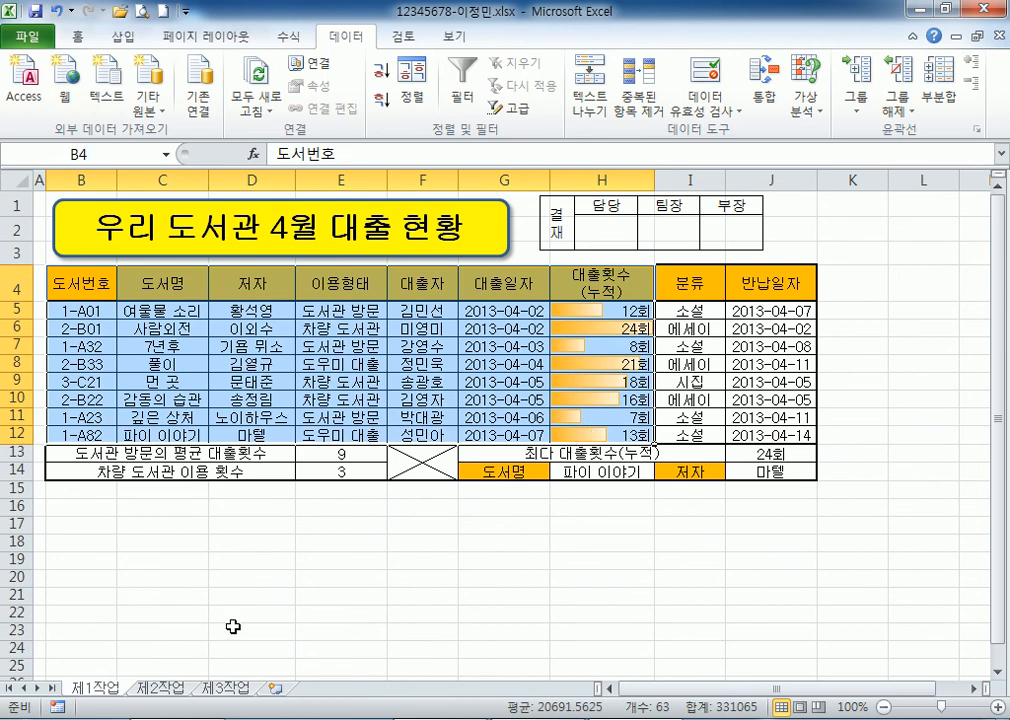
click(158, 688)
click(75, 231)
right_click(75, 231)
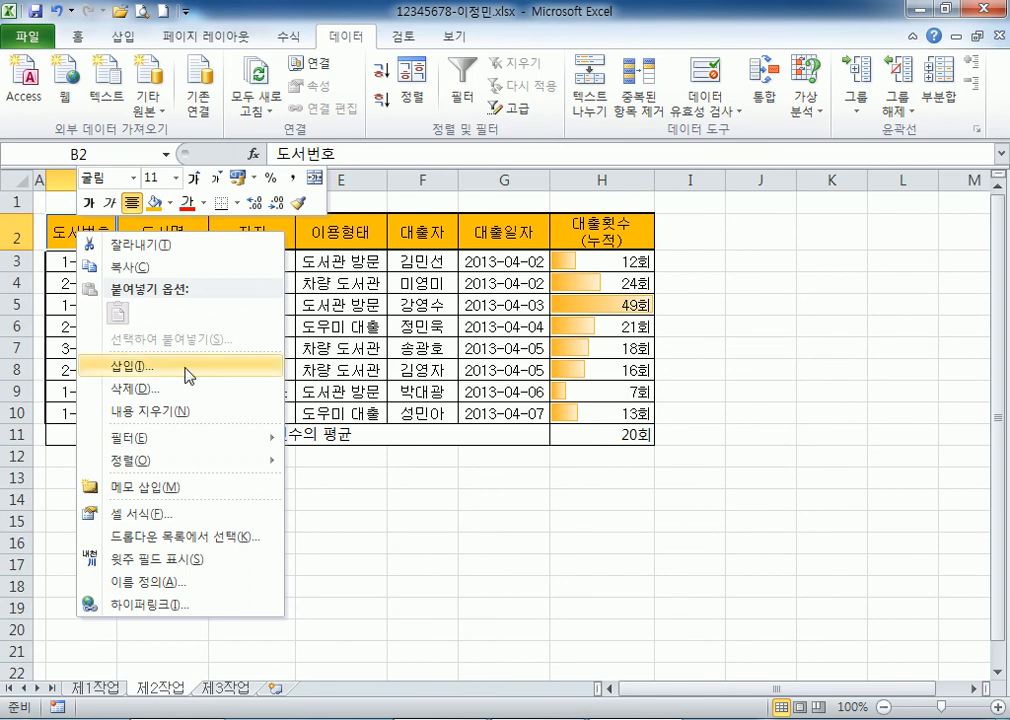
click(390, 518)
drag(90, 233, 565, 408)
click(210, 436)
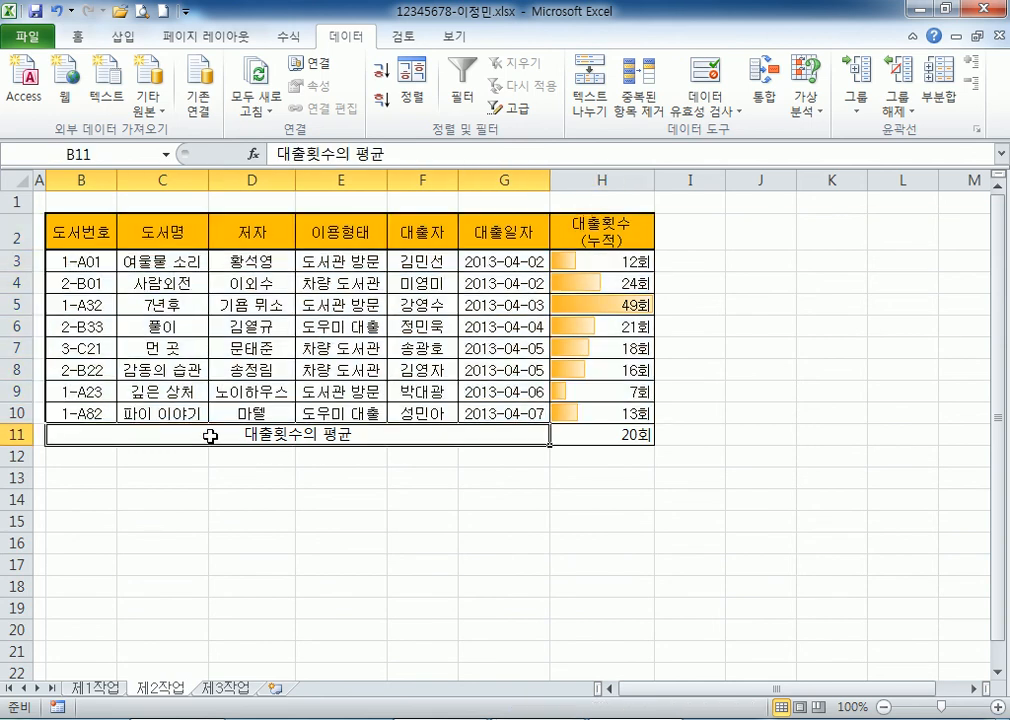
scroll(230, 432, down, 1)
click(594, 353)
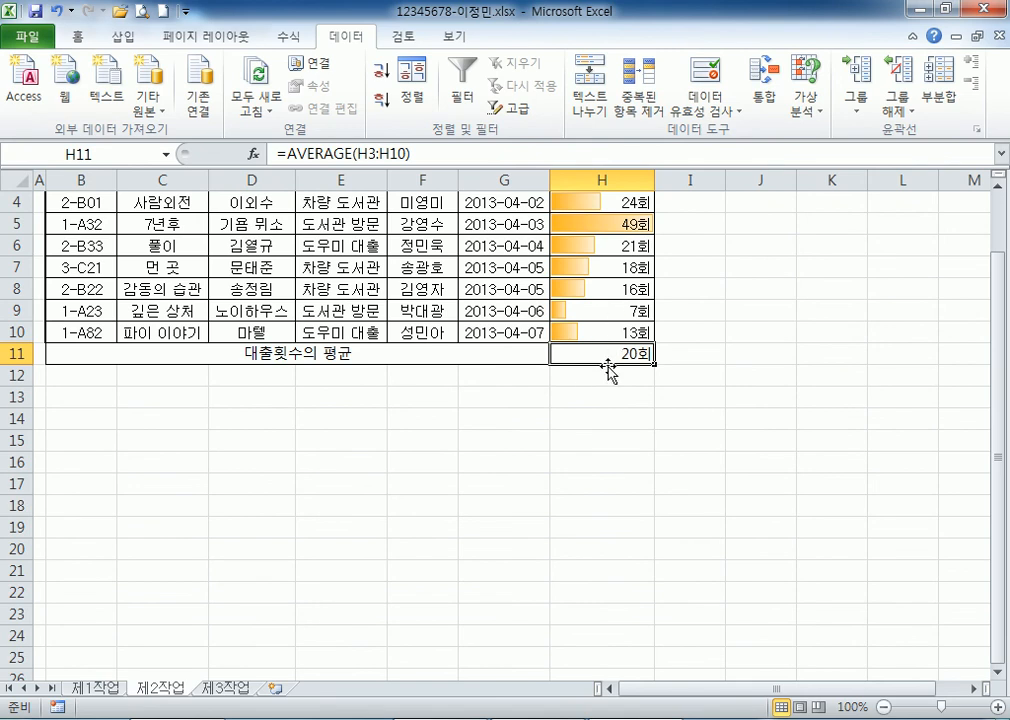
scroll(239, 401, up, 1)
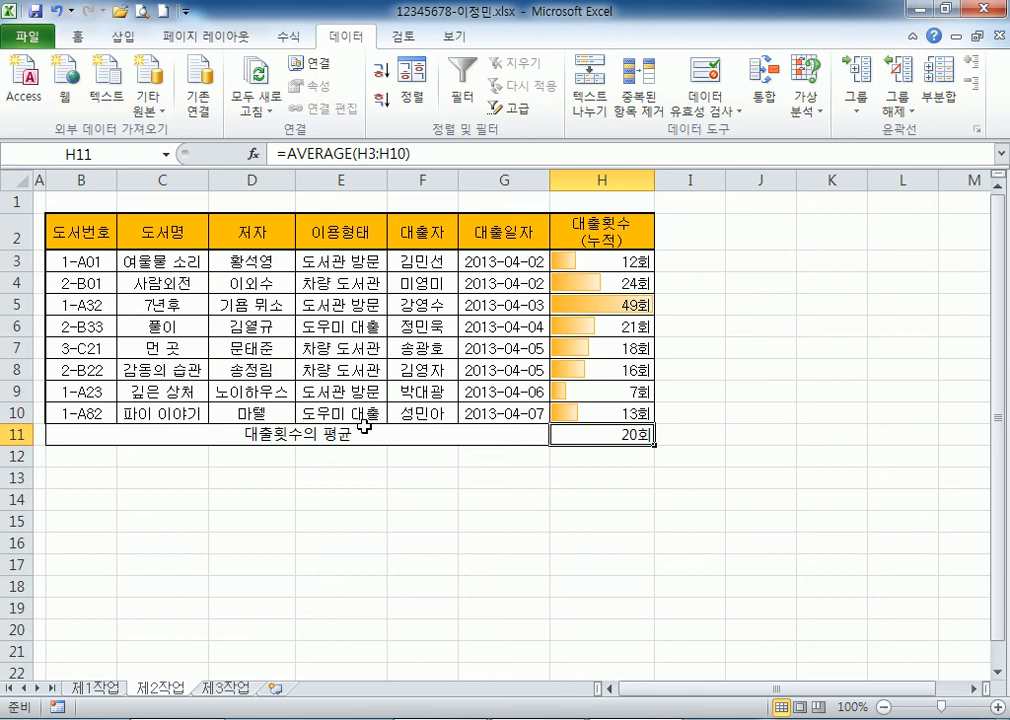
click(96, 689)
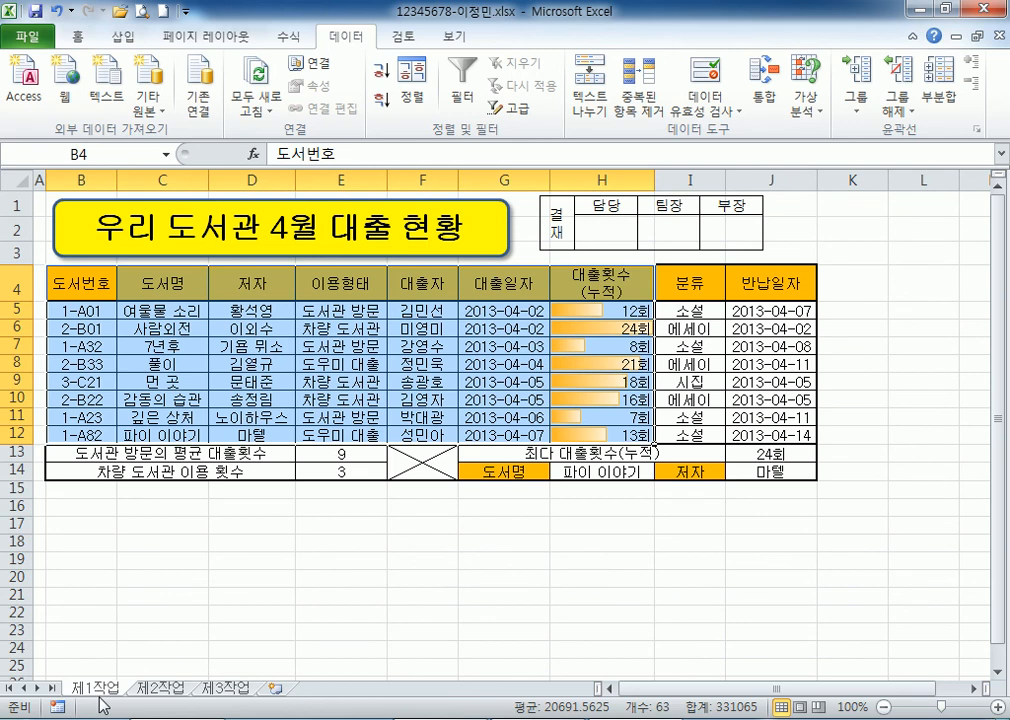
click(158, 688)
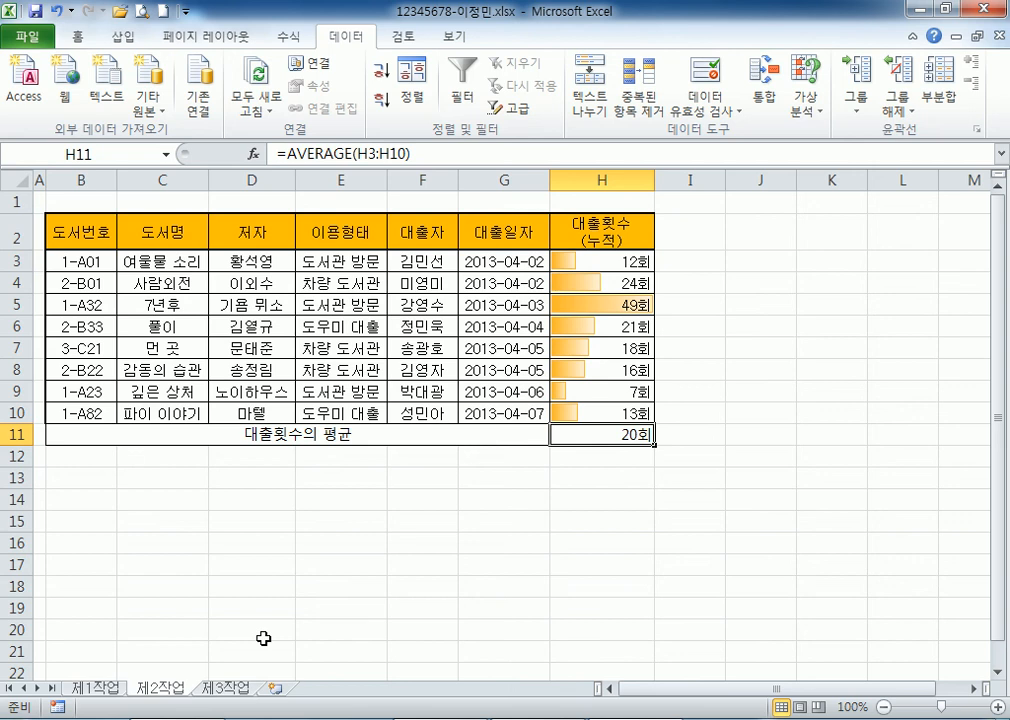
click(95, 477)
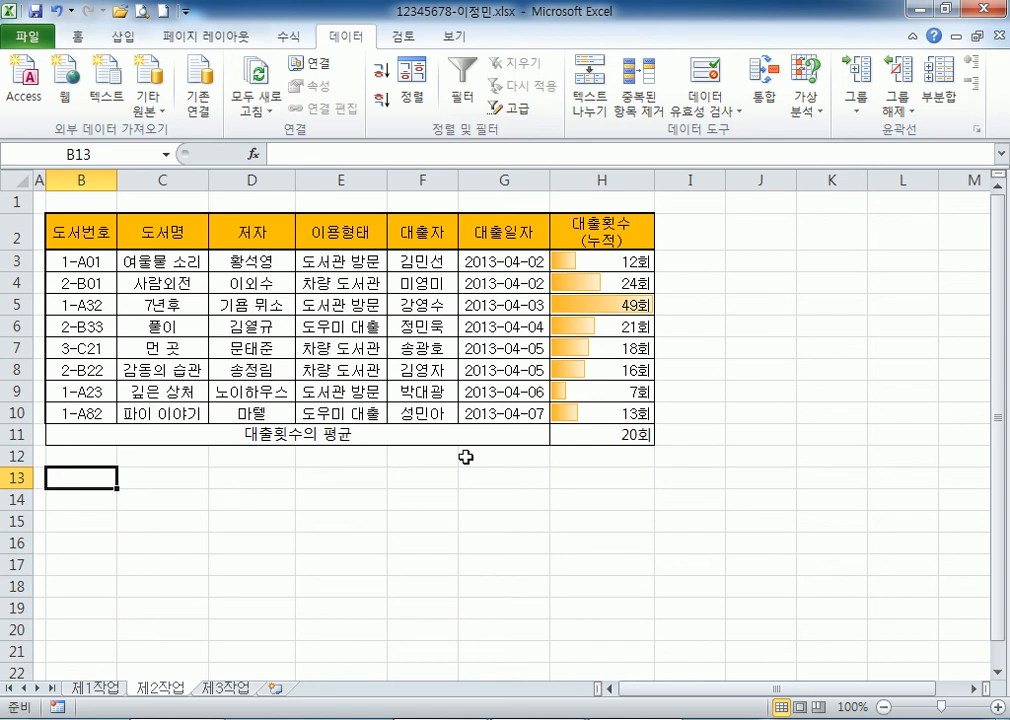
Clear the =AVERAGE formula and its 20회 result from H11, then select row 11.
click(634, 434)
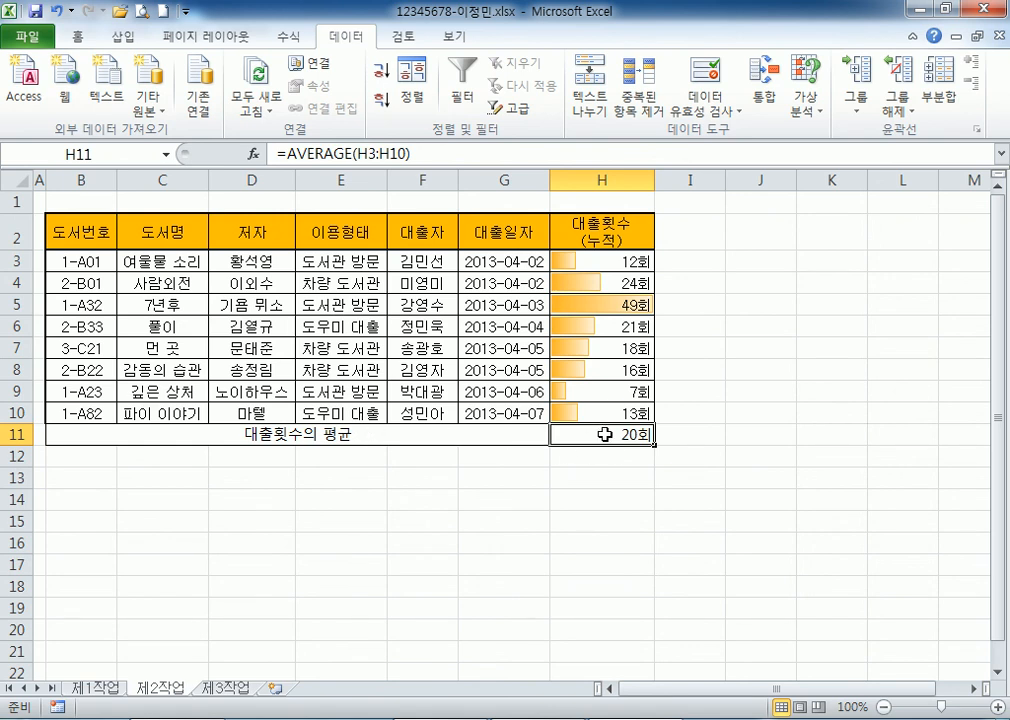
key(Delete)
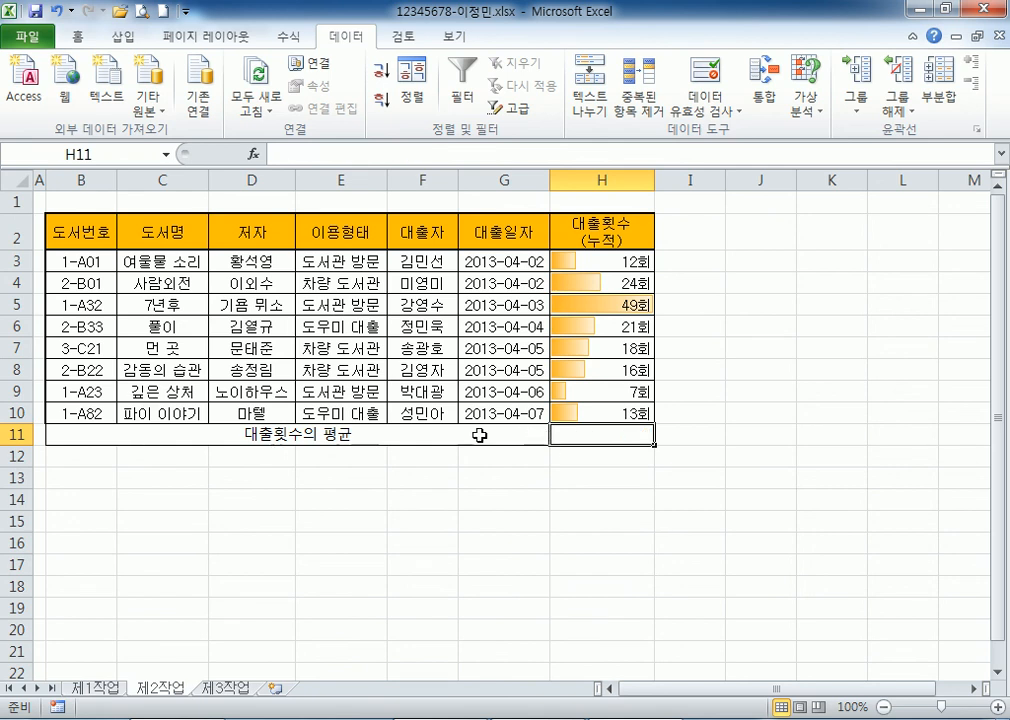
click(433, 436)
click(15, 436)
Delete row 11 from the 제2작업 table.
right_click(10, 440)
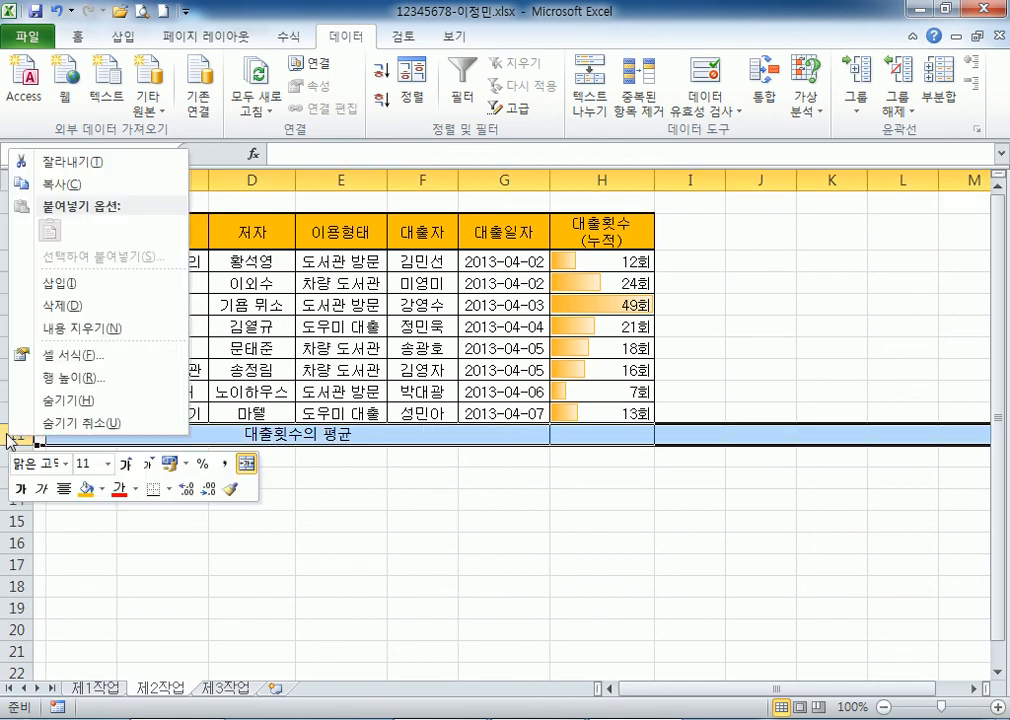
click(56, 302)
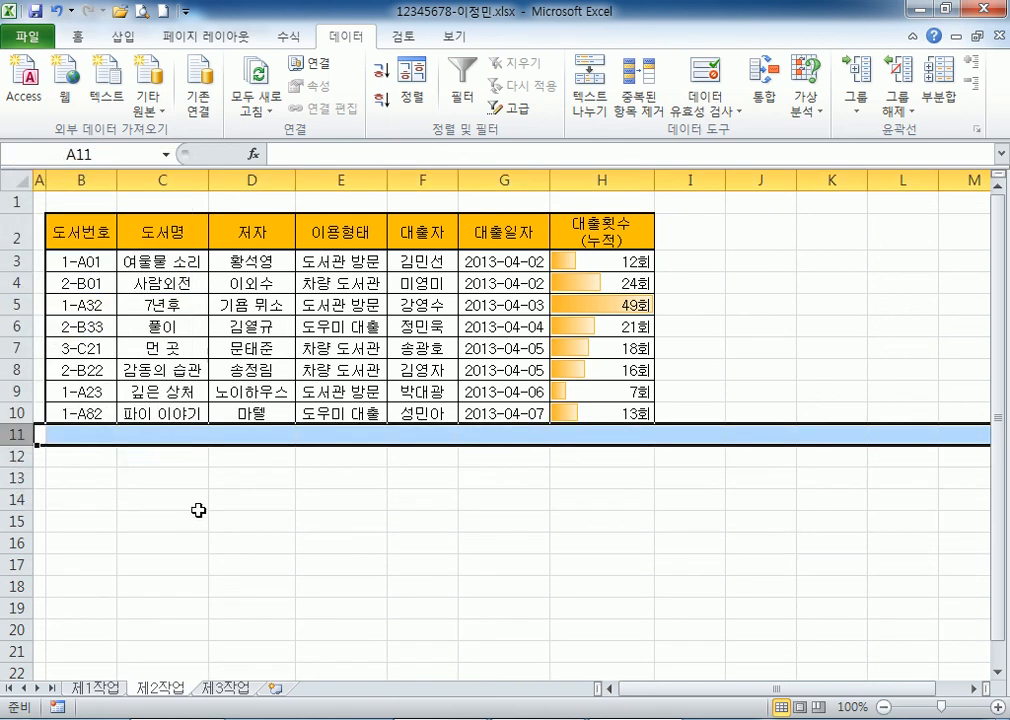
click(198, 511)
click(86, 434)
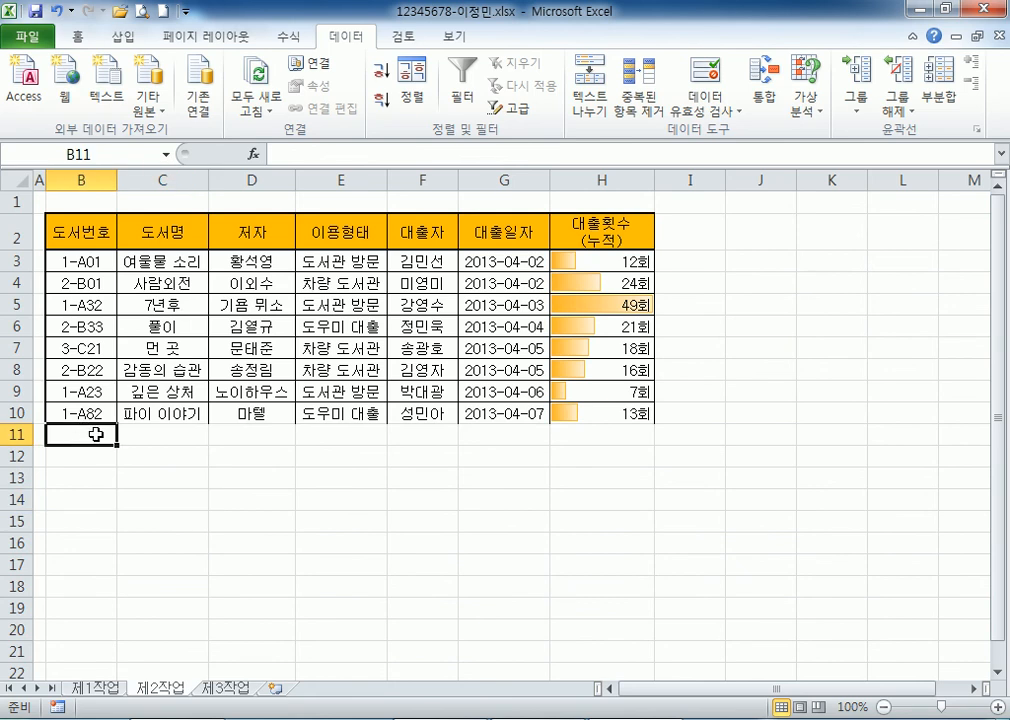
drag(63, 412, 489, 432)
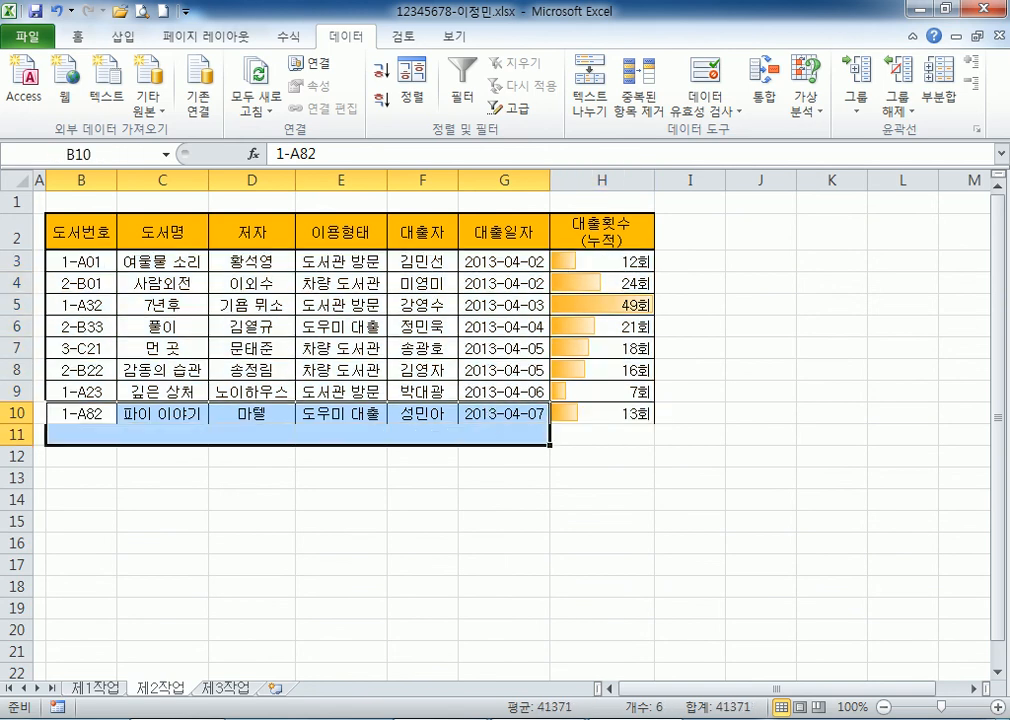
Copy the record rows from 제1작업, paste them at B2 on 제2작업, then undo that paste.
click(100, 689)
drag(81, 311, 587, 418)
key(ctrl+c)
click(160, 689)
click(79, 228)
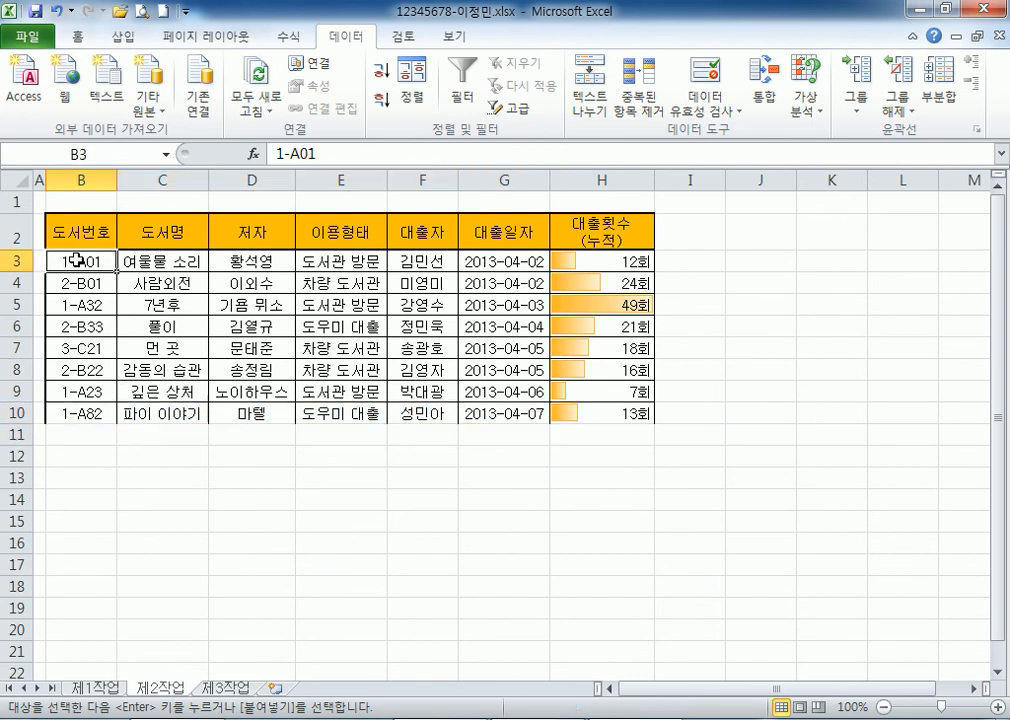
key(ctrl+v)
key(ctrl+z)
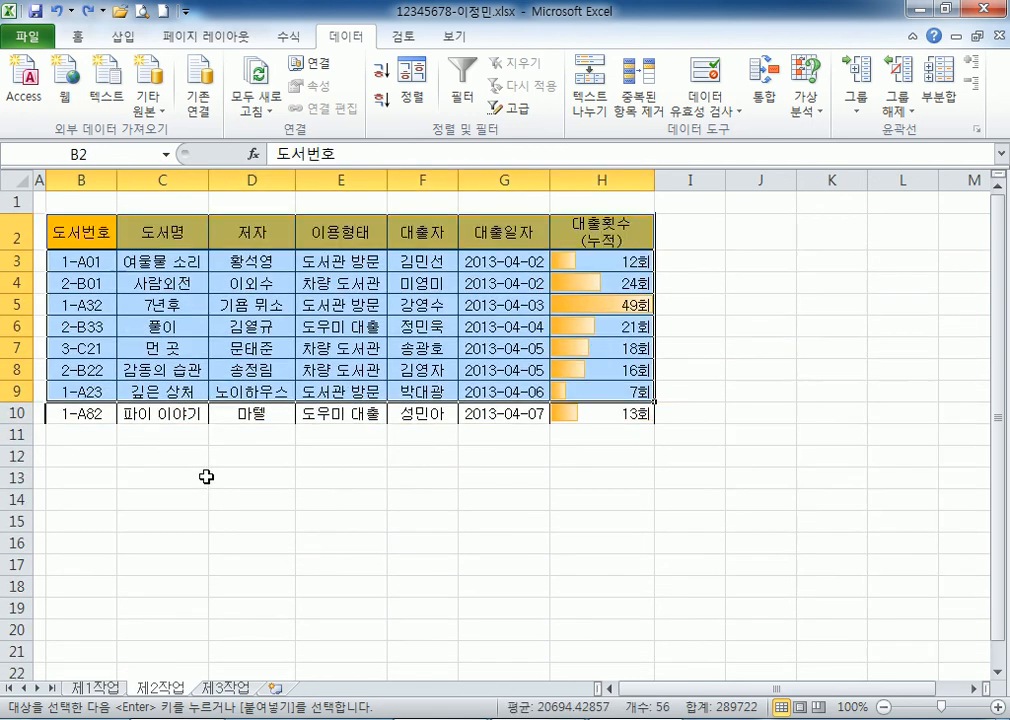
Select 제1작업's B4:H12 table with headers and paste it at B2 on 제2작업.
key(ctrl+Page_Up)
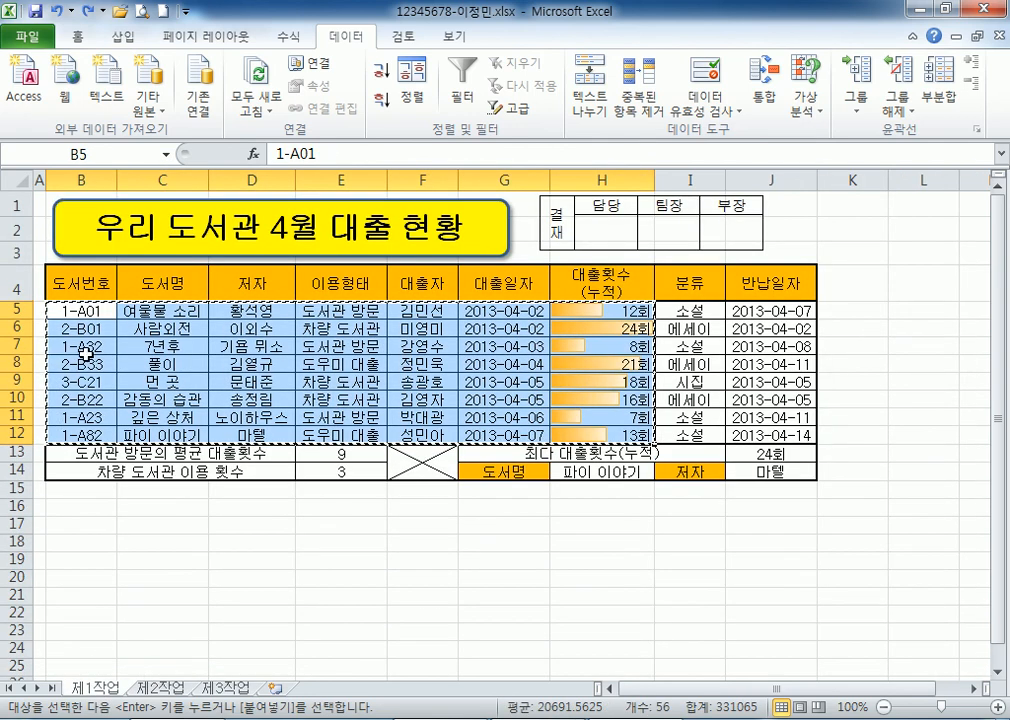
drag(80, 285, 619, 434)
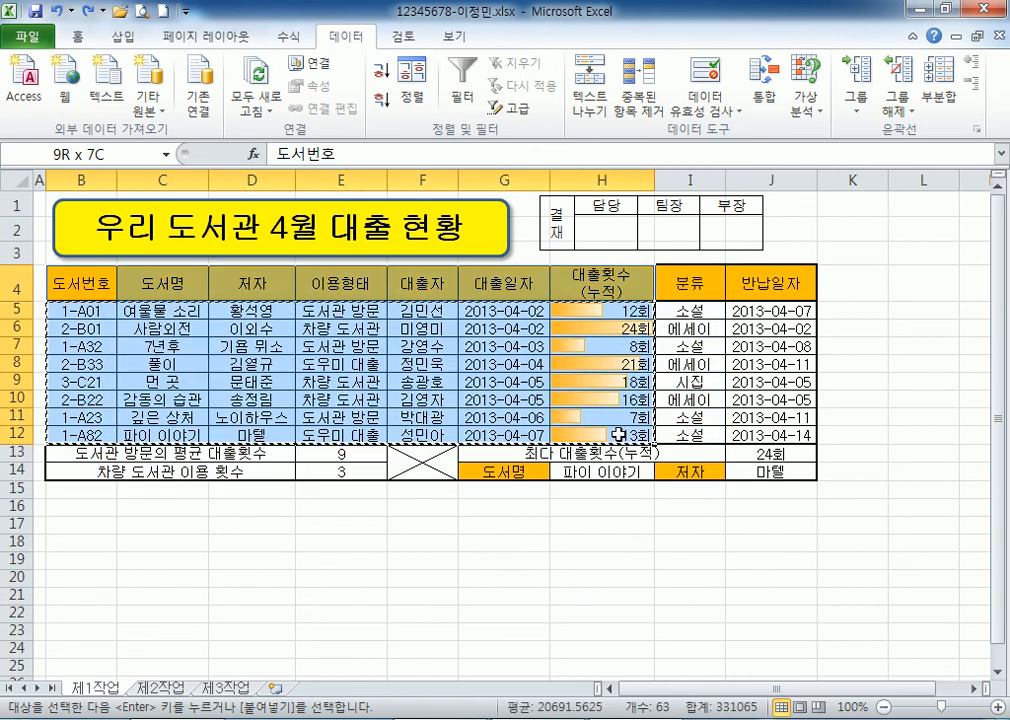
key(ctrl+v)
key(ctrl+Page_Down)
click(93, 235)
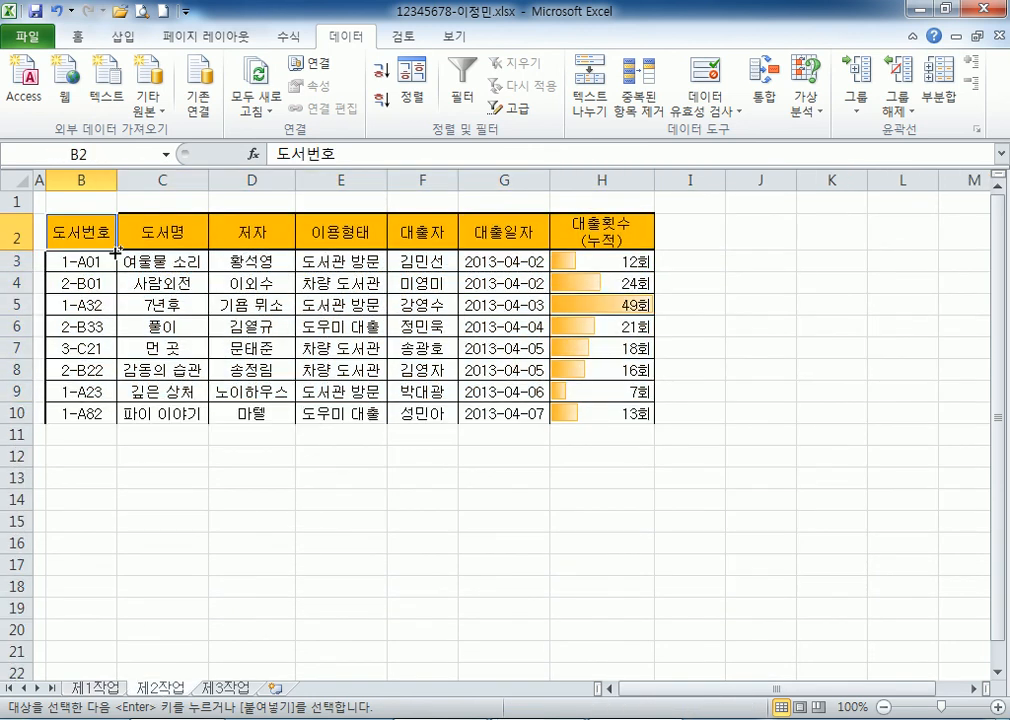
key(ctrl+b)
key(ctrl+v)
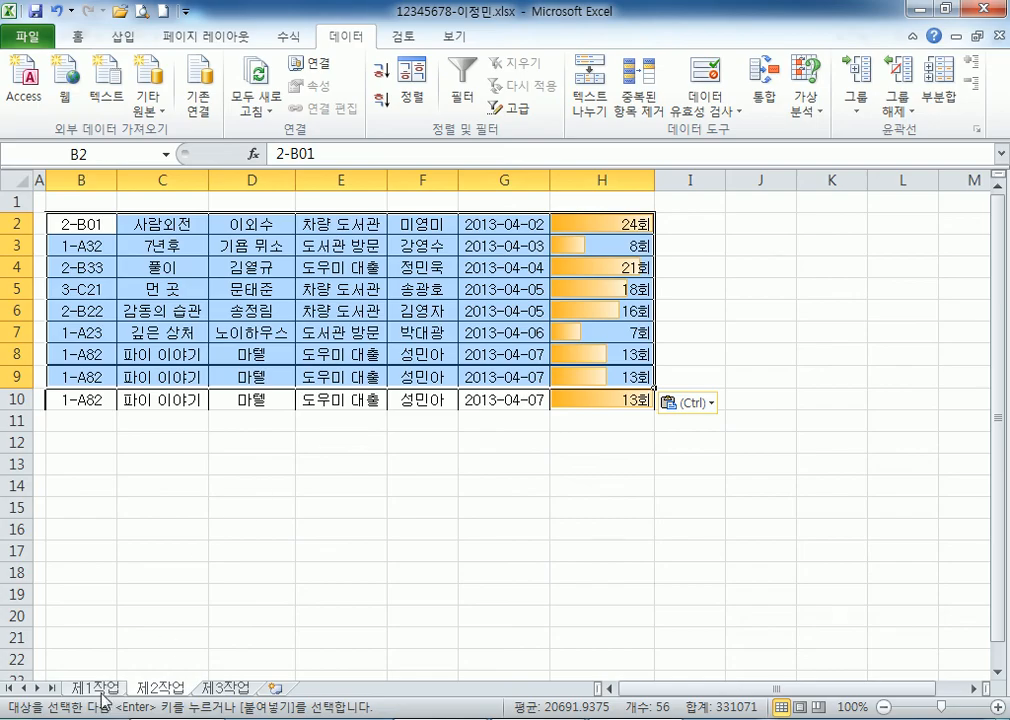
Recopy B4:H12 from 제1작업 over B2:H10 on 제2작업, so H5 reads 8회.
click(98, 688)
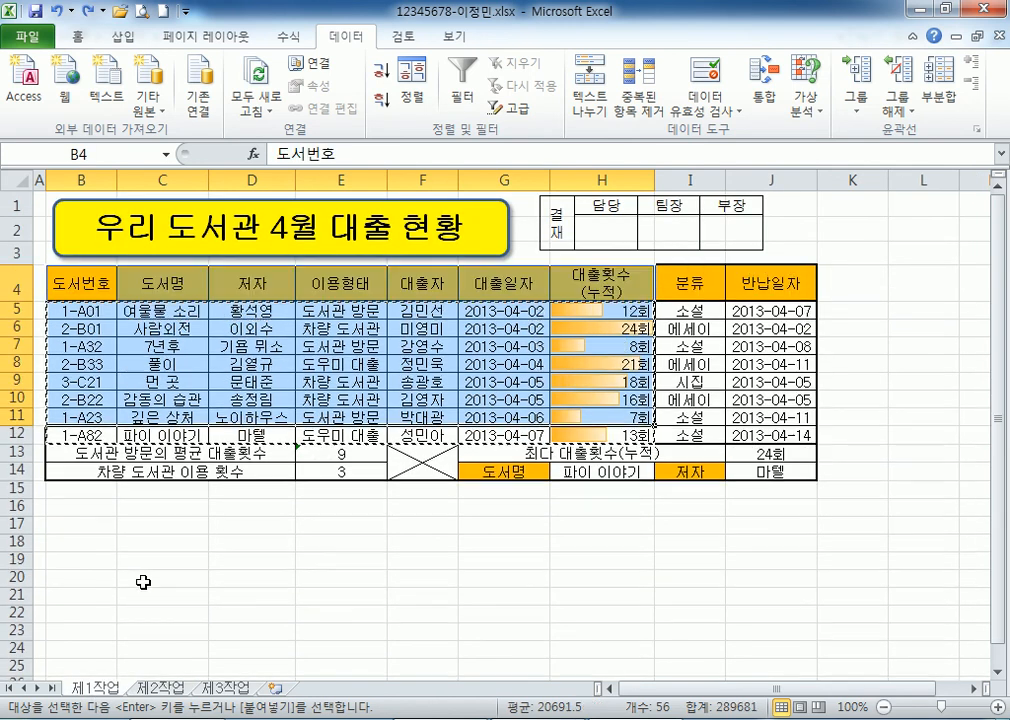
drag(66, 281, 568, 440)
click(160, 688)
click(113, 228)
key(ctrl+v)
click(440, 517)
drag(75, 436, 508, 433)
Merge and centre B11:G11 and enter the label 대출횟수의 평균.
click(77, 36)
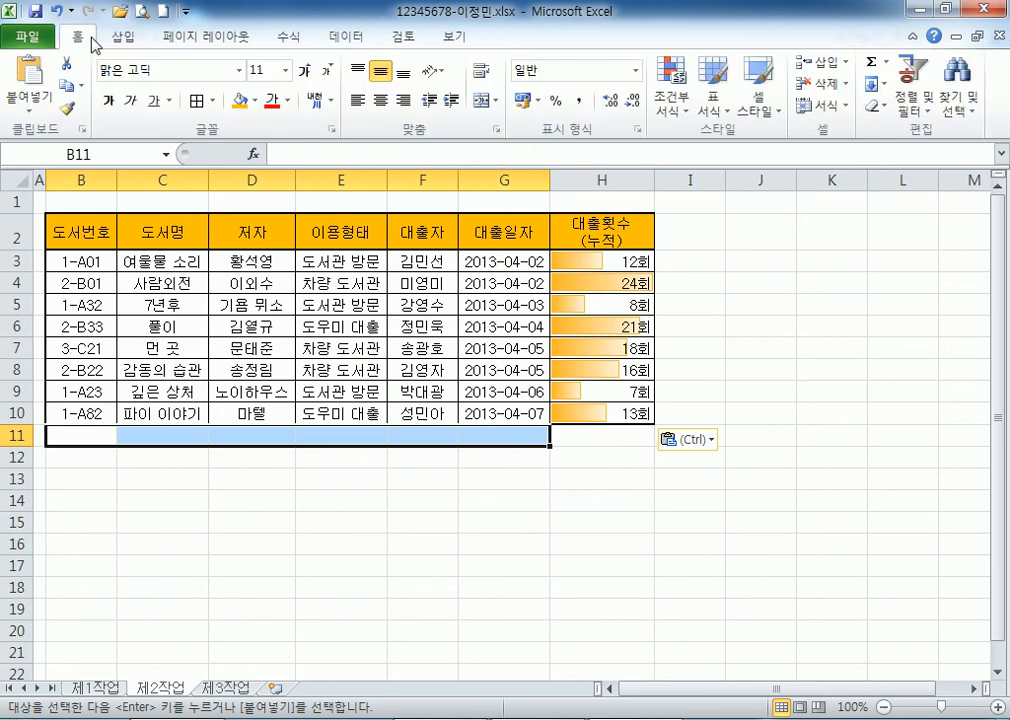
click(482, 100)
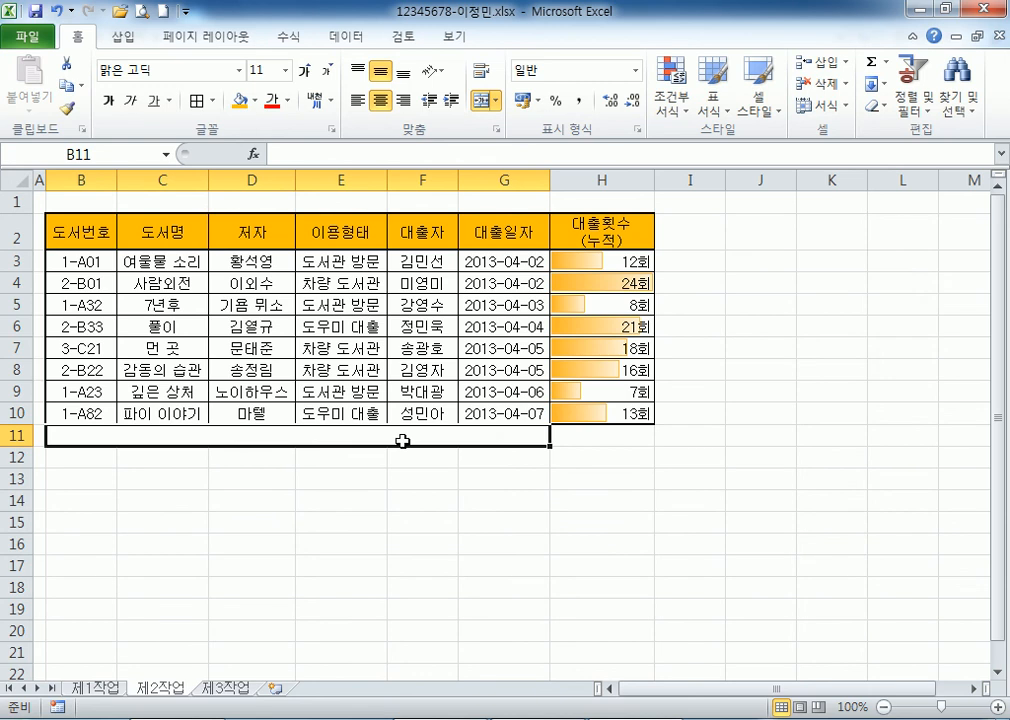
text(EOCNFGHLT)
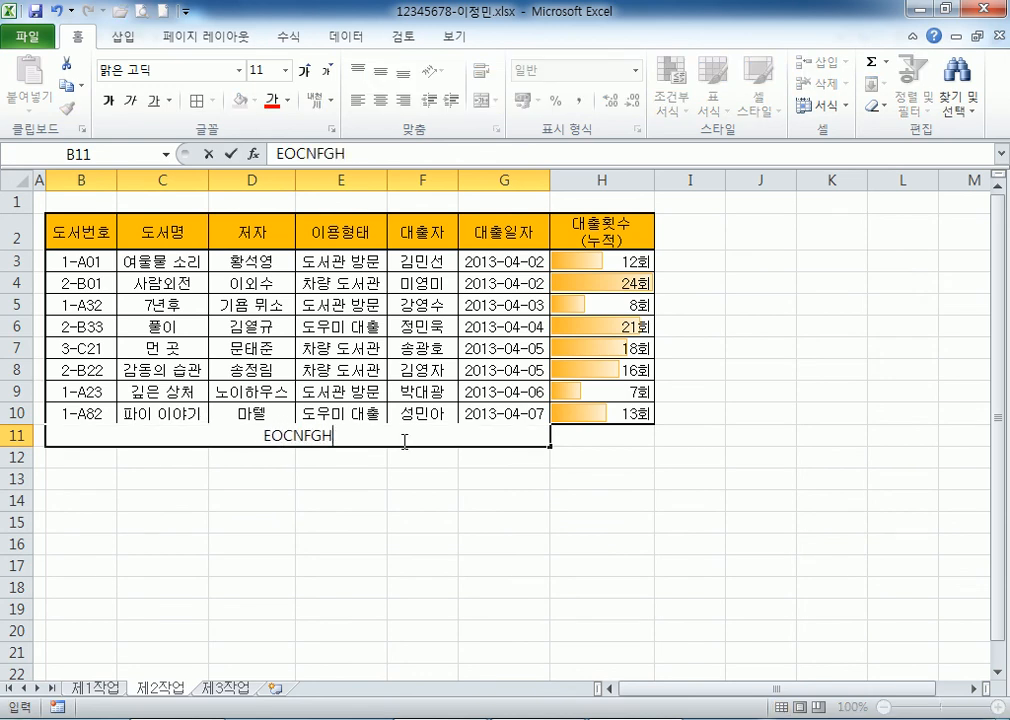
key(BackSpace)
key(BackSpace)
key(BackSpace)
key(BackSpace)
key(BackSpace)
key(BackSpace)
key(BackSpace)
key(BackSpace)
key(BackSpace)
text(대)
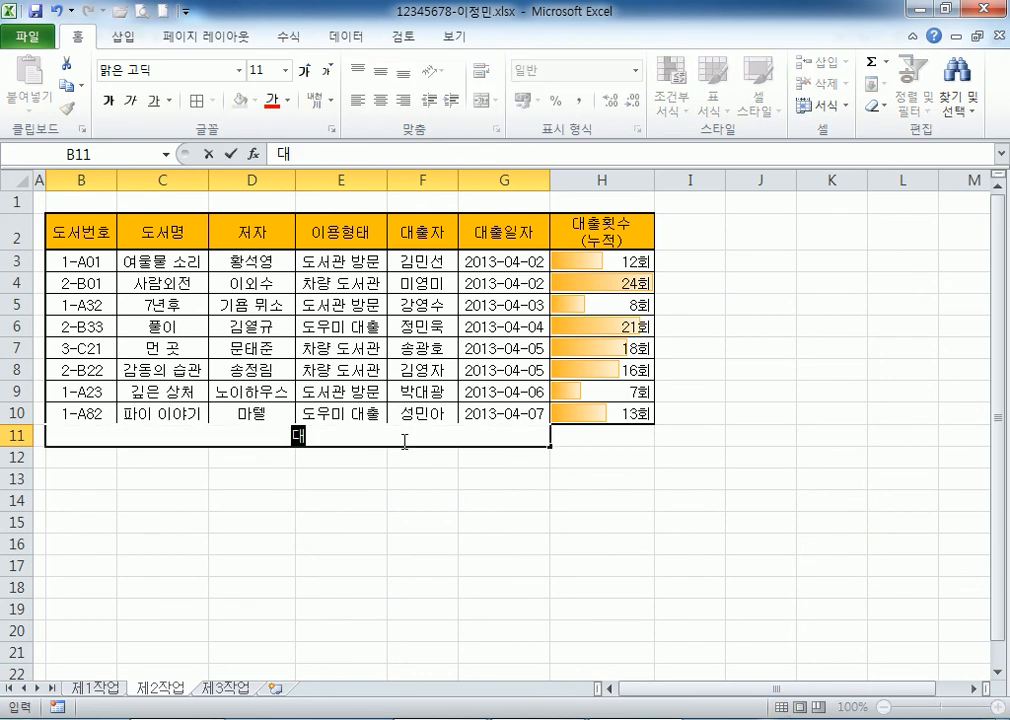
text(출횟수의)
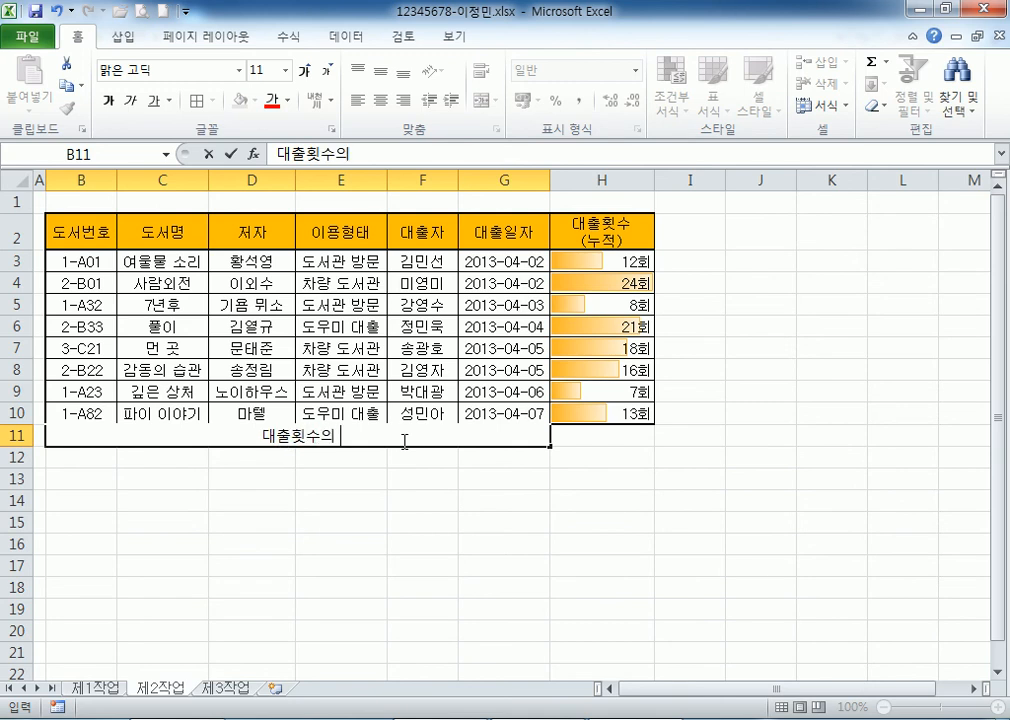
text( 평균)
key(Tab)
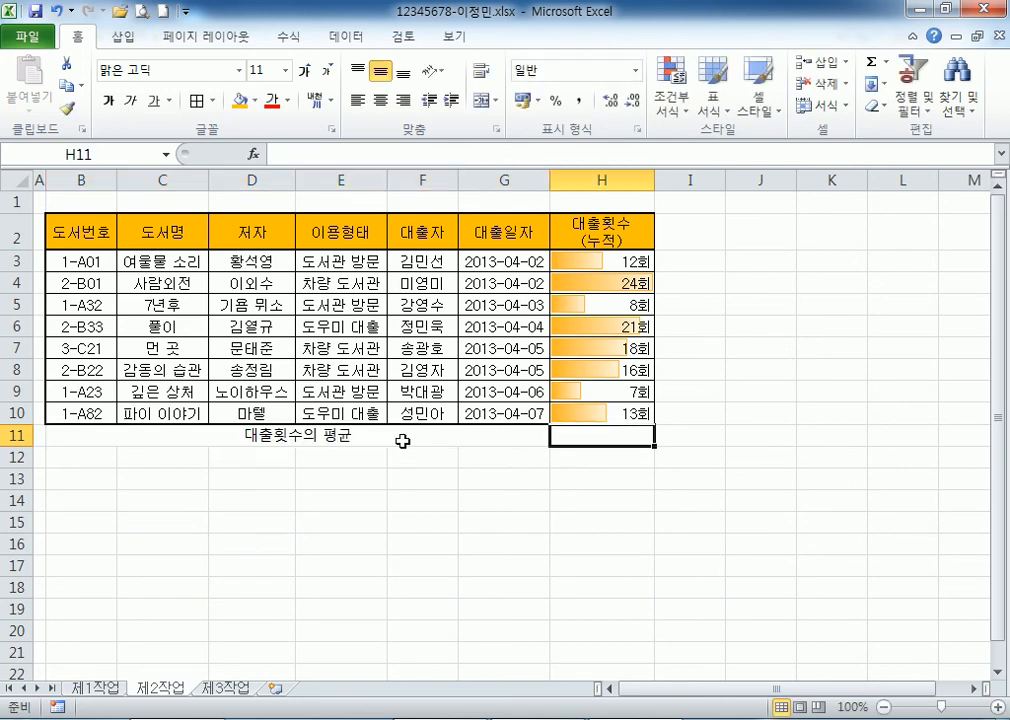
Enter =AVERAGE(H3:H10) in H11, showing 14.875회.
text(=AVER)
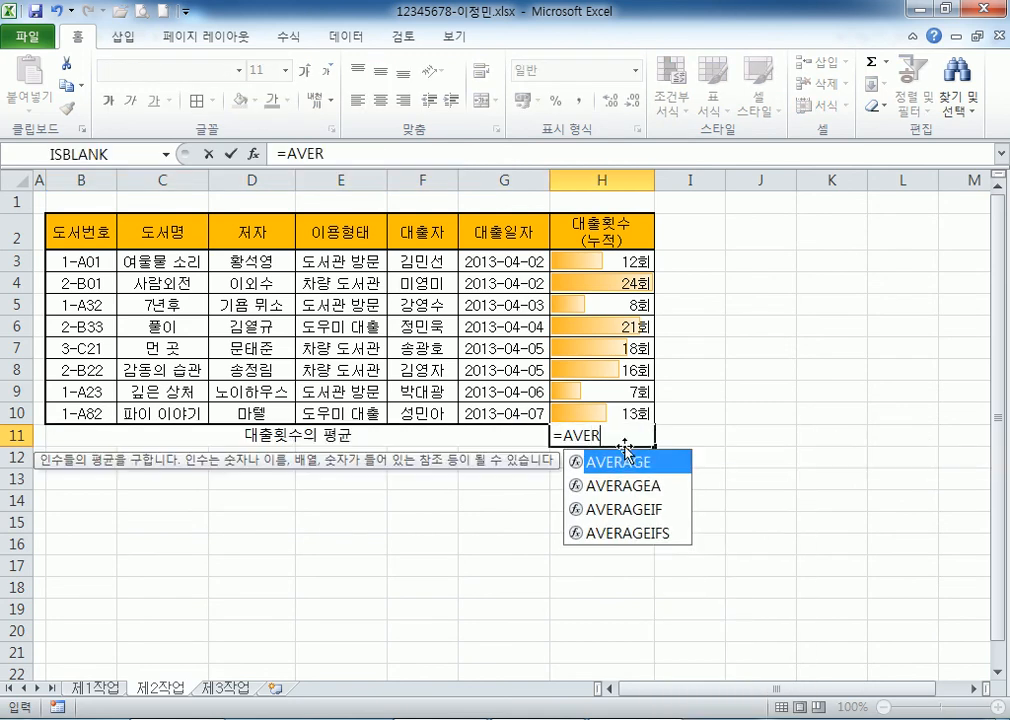
key(Tab)
double_click(624, 446)
key(Escape)
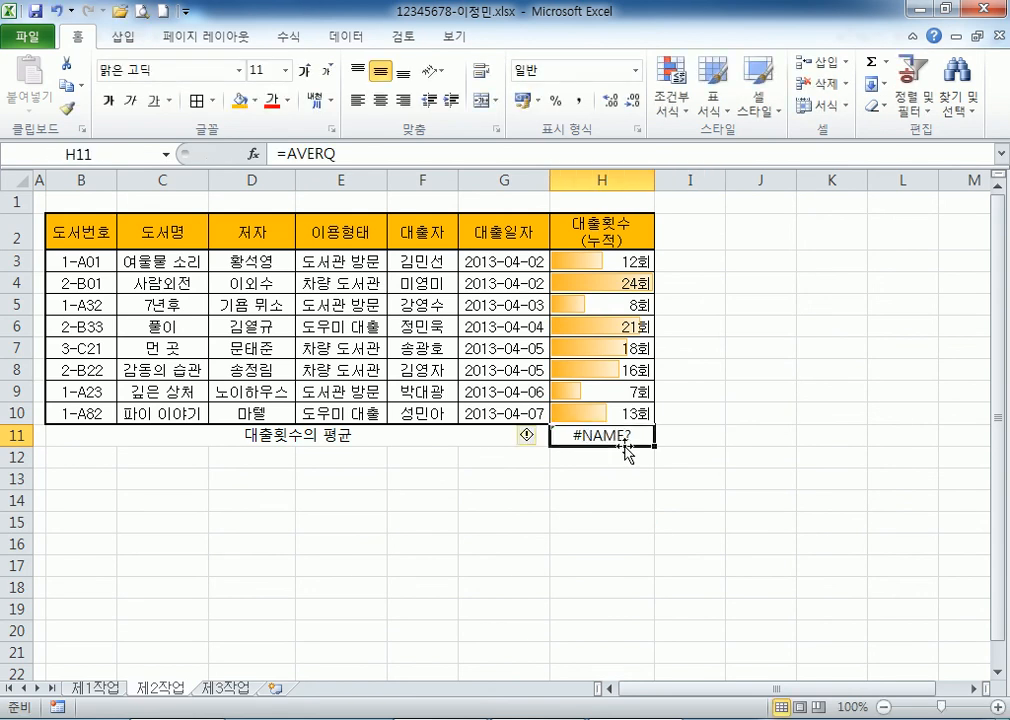
text(=AVE)
double_click(618, 485)
drag(600, 261, 618, 413)
key(Return)
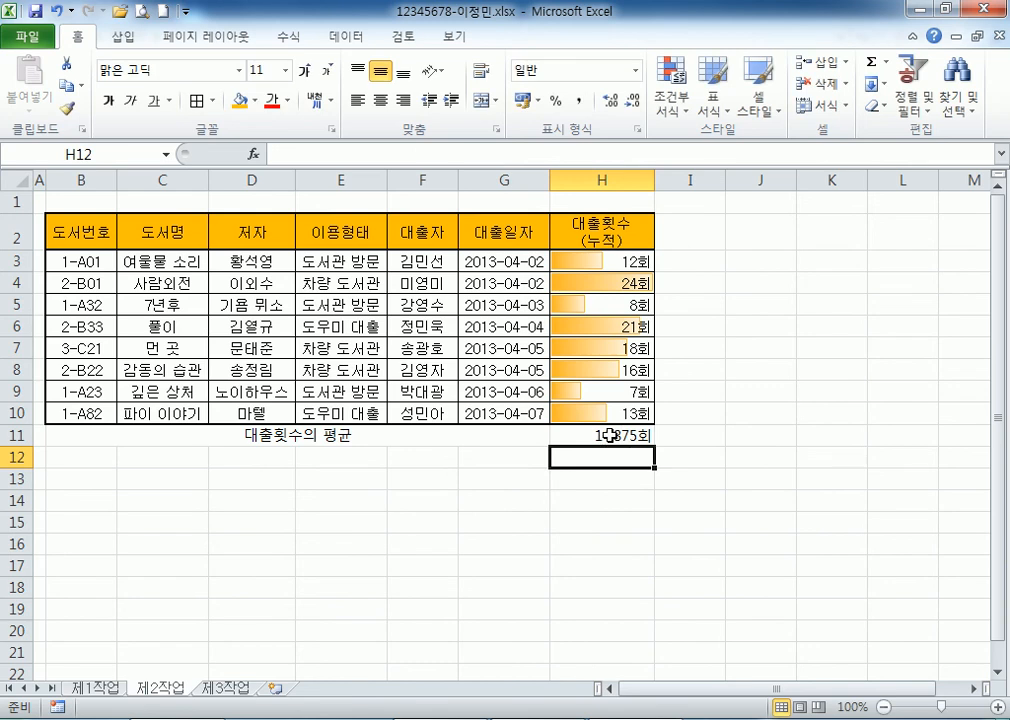
click(567, 441)
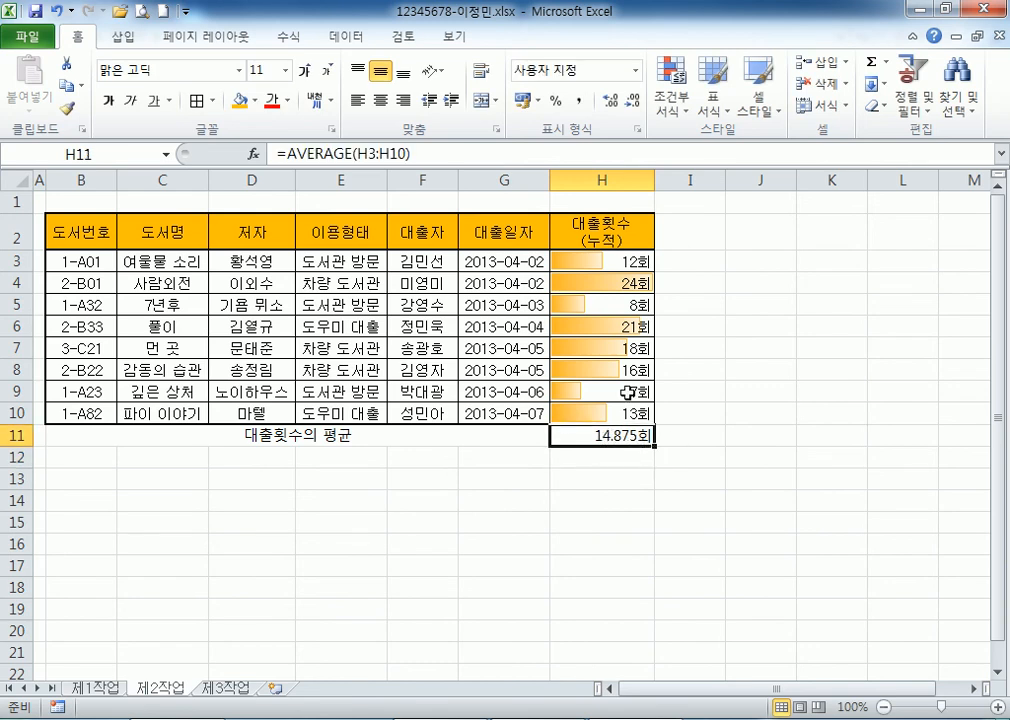
Goal Seek H11 to 20 by changing H5, which becomes 49회.
click(340, 38)
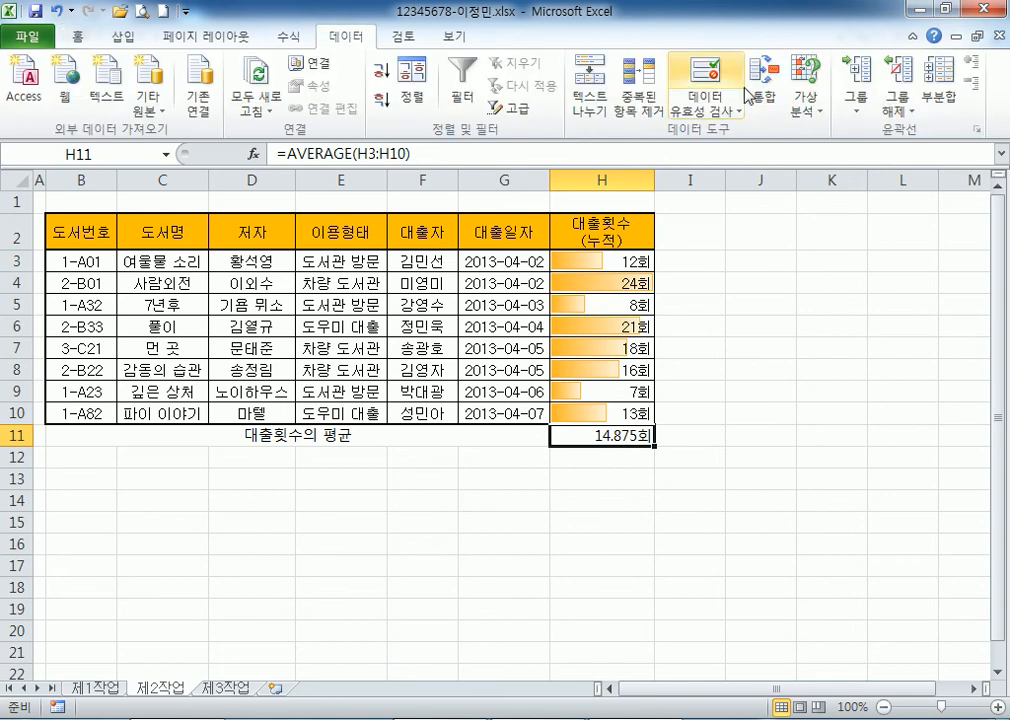
click(805, 100)
click(825, 217)
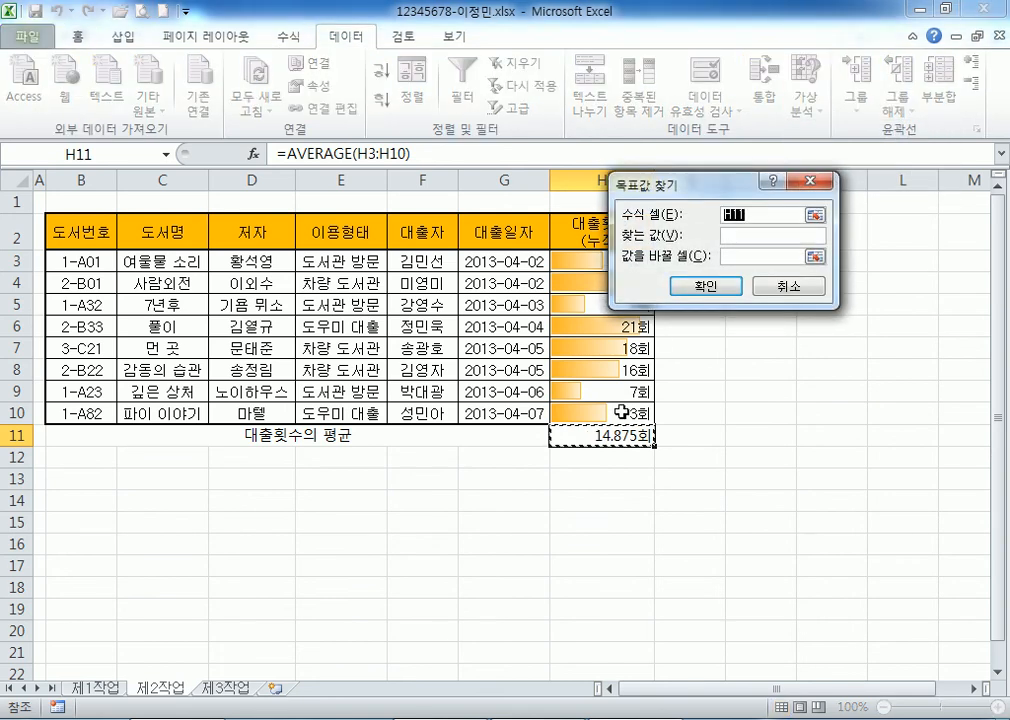
key(Tab)
text(20)
click(780, 256)
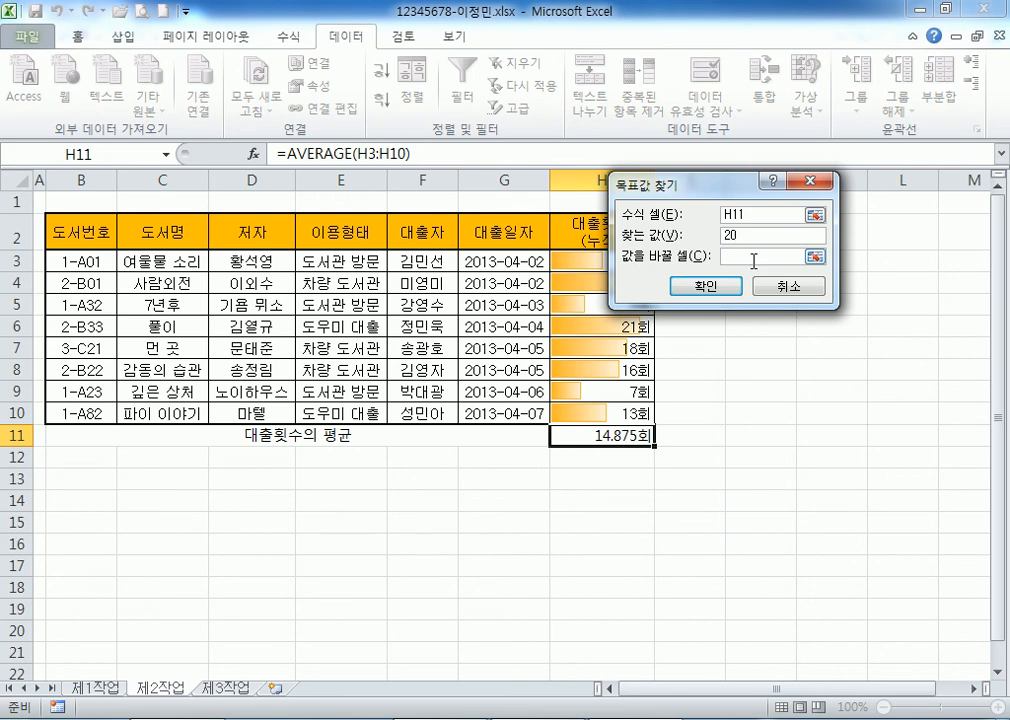
click(565, 305)
click(706, 286)
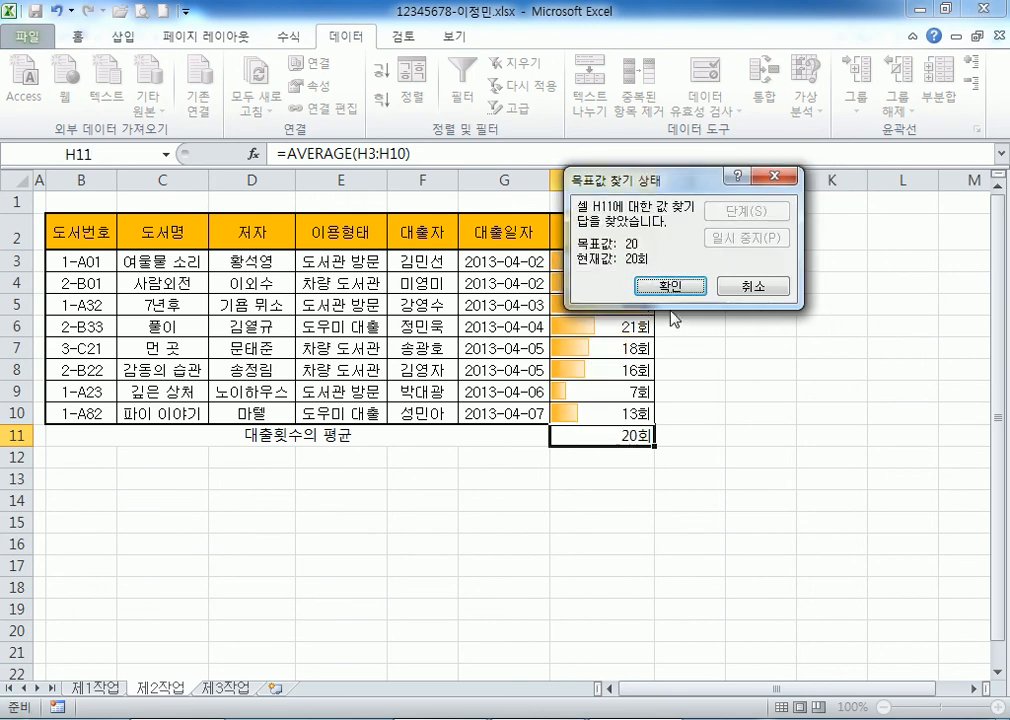
click(670, 286)
Select the average row B11:H11.
click(131, 436)
drag(549, 428, 600, 436)
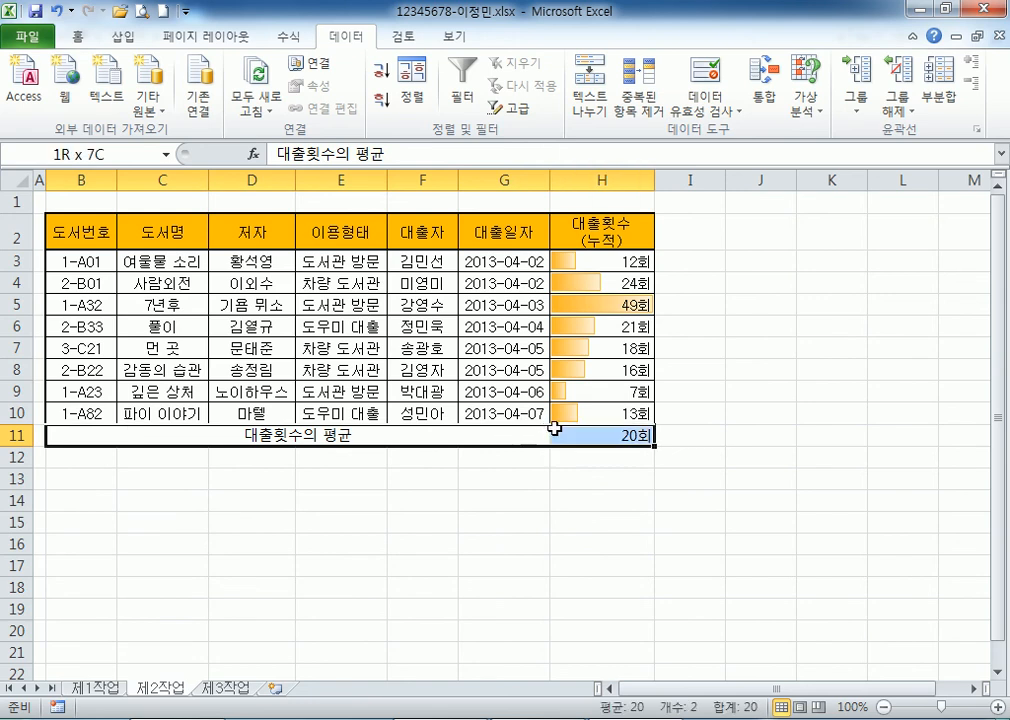
click(77, 37)
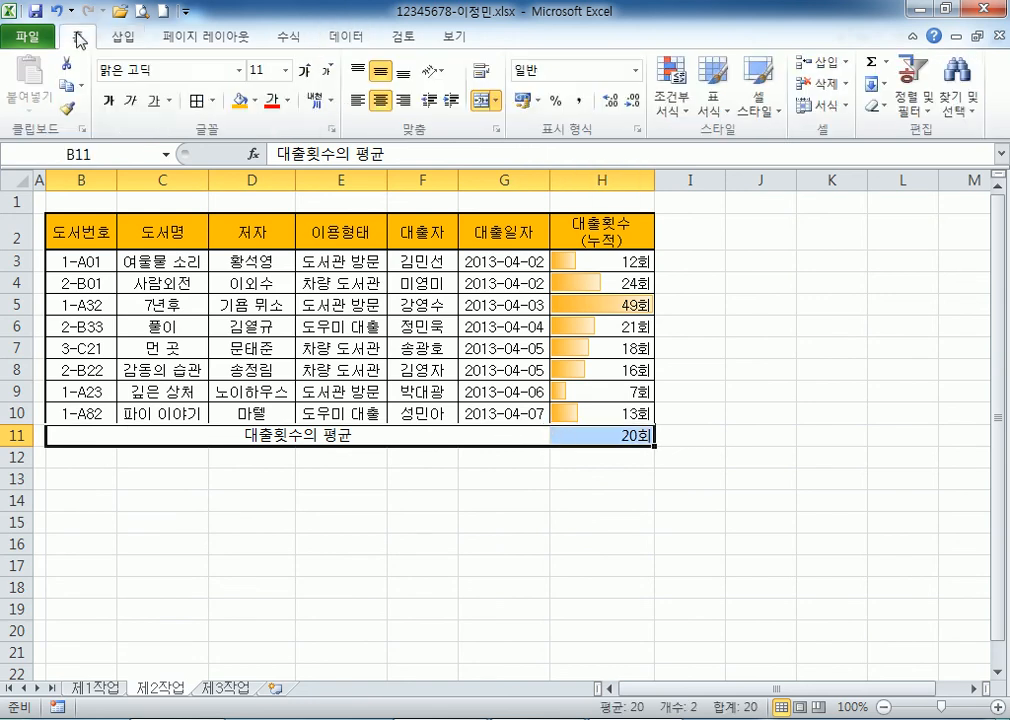
Apply All Borders to B11:H11, then check the H11 formula and H3's count format.
click(213, 102)
click(250, 262)
click(340, 498)
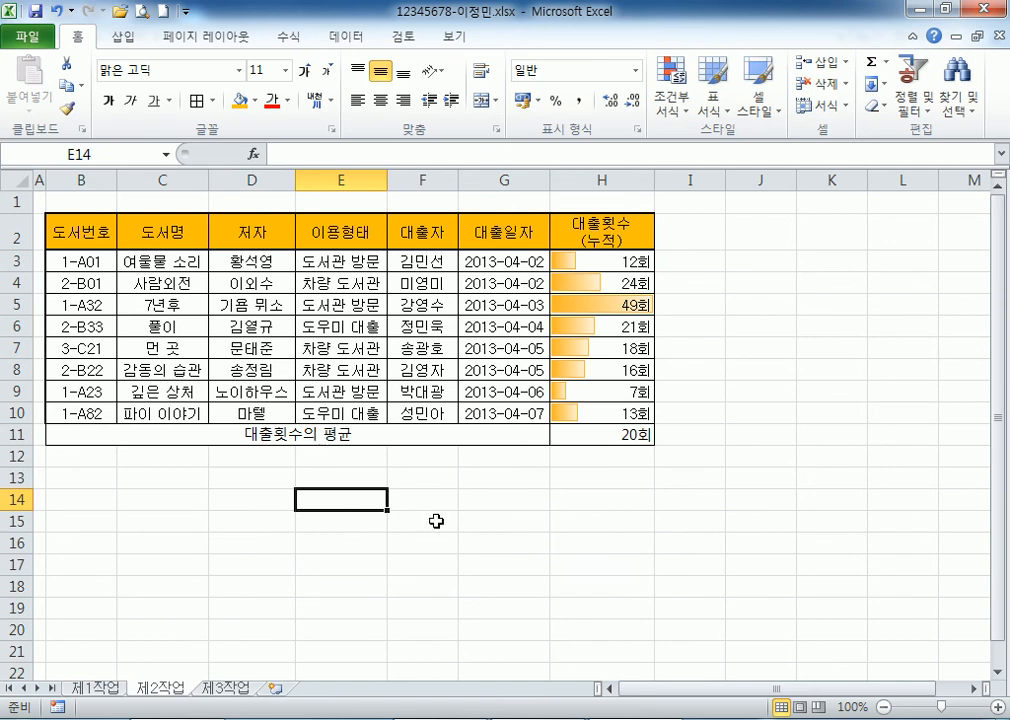
click(618, 434)
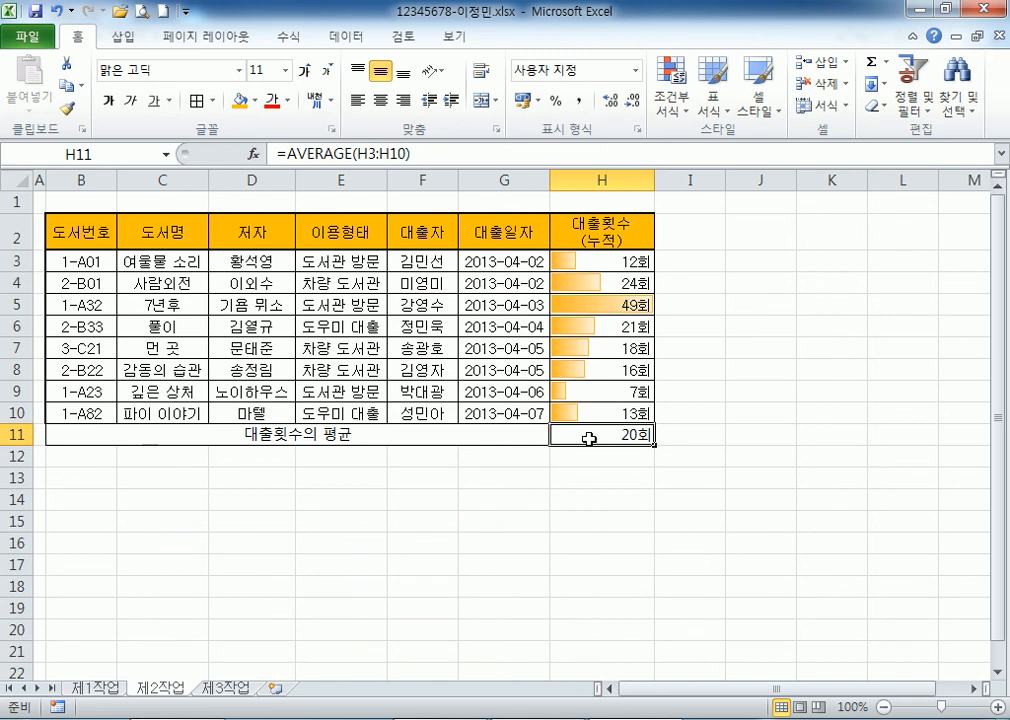
key(Left)
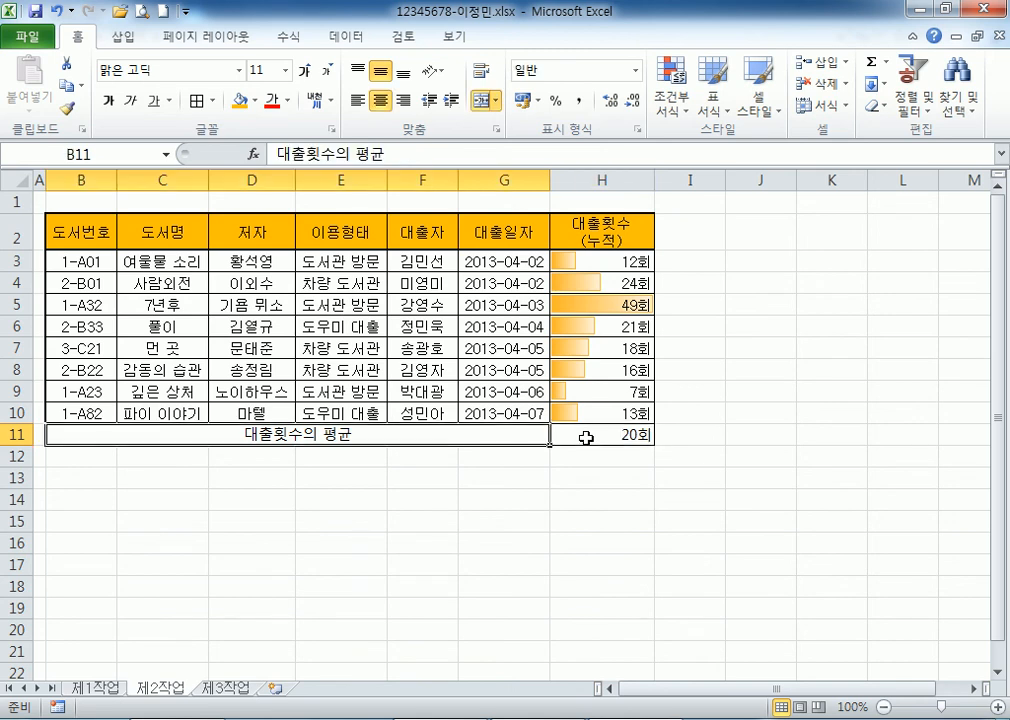
click(607, 258)
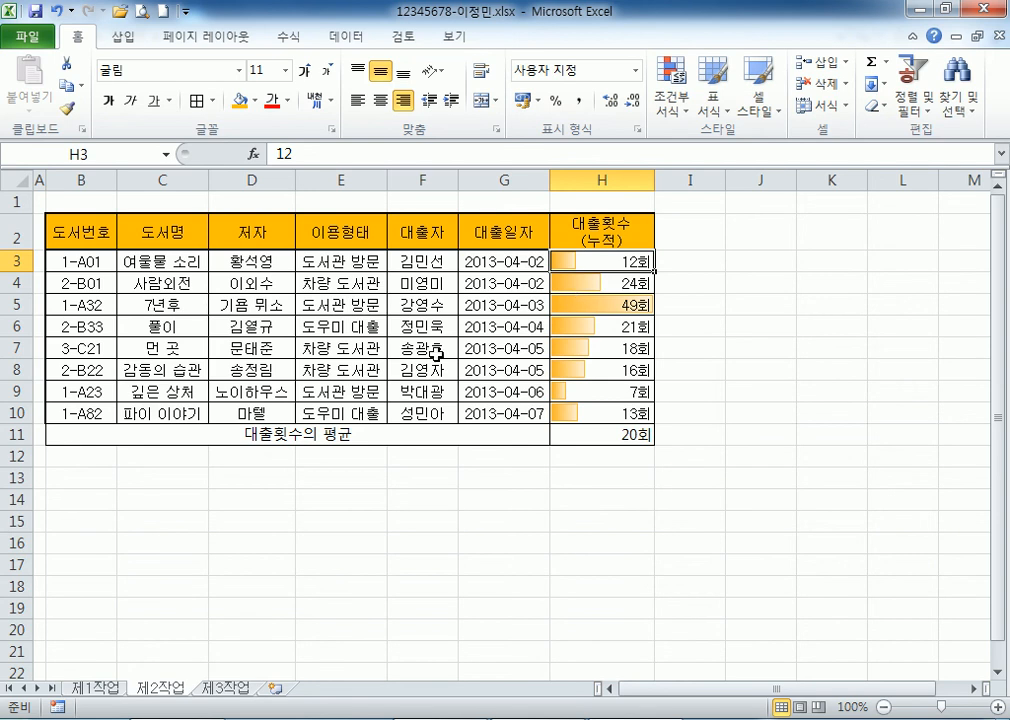
Copy the 대출횟수 (누적) header from H2 into B13.
click(90, 477)
scroll(153, 458, down, 1)
scroll(156, 458, up, 1)
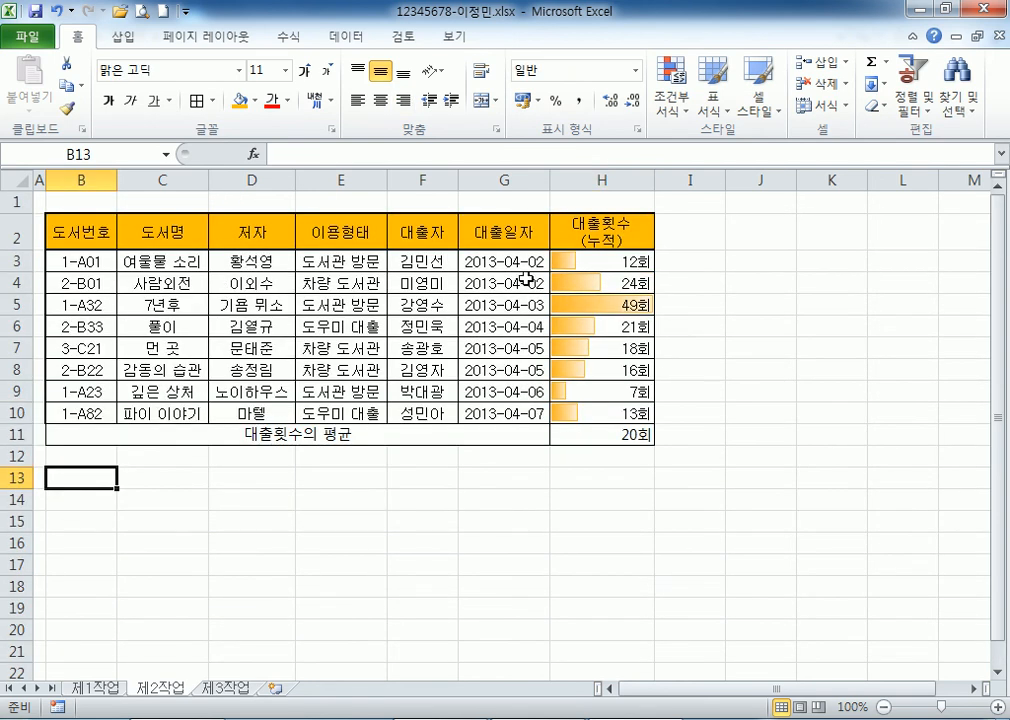
click(573, 231)
key(ctrl+c)
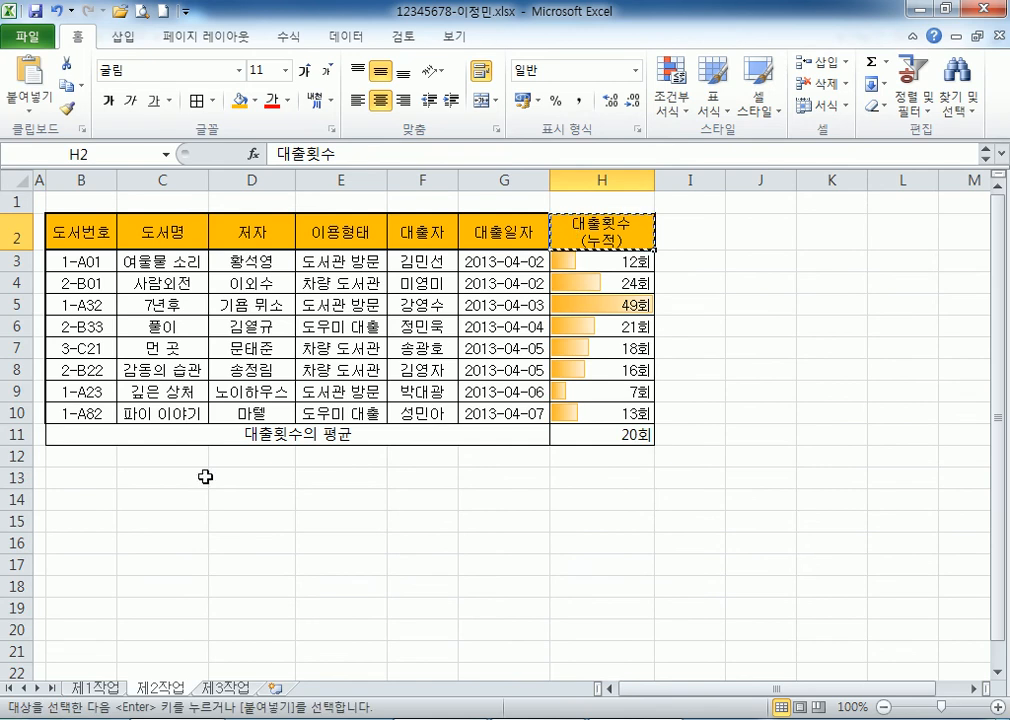
click(70, 483)
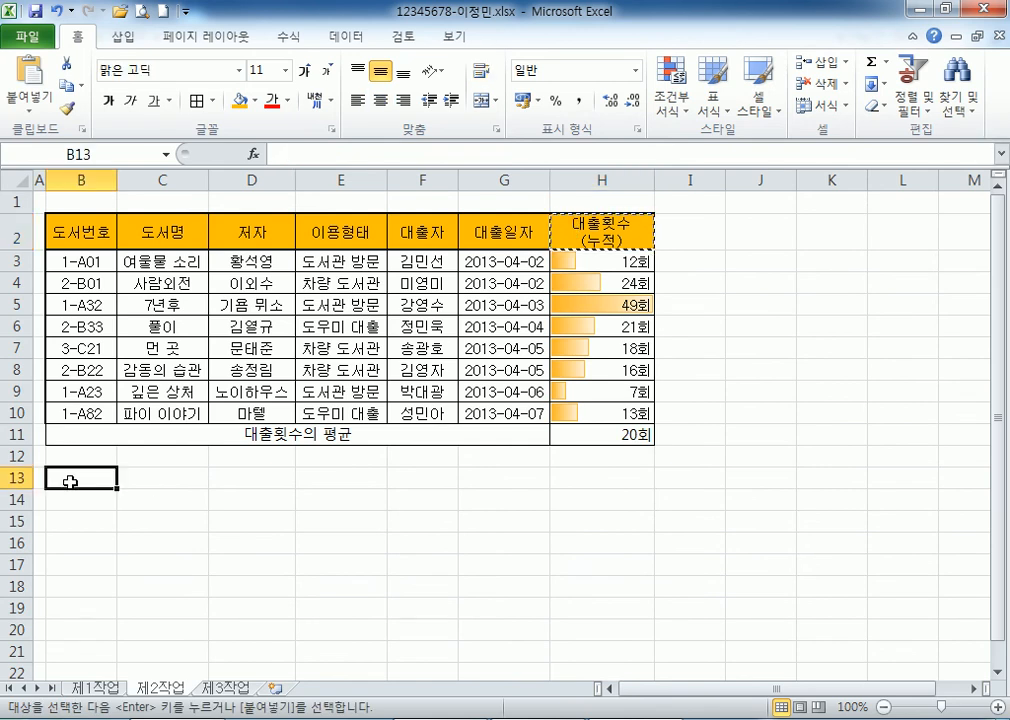
key(ctrl+v)
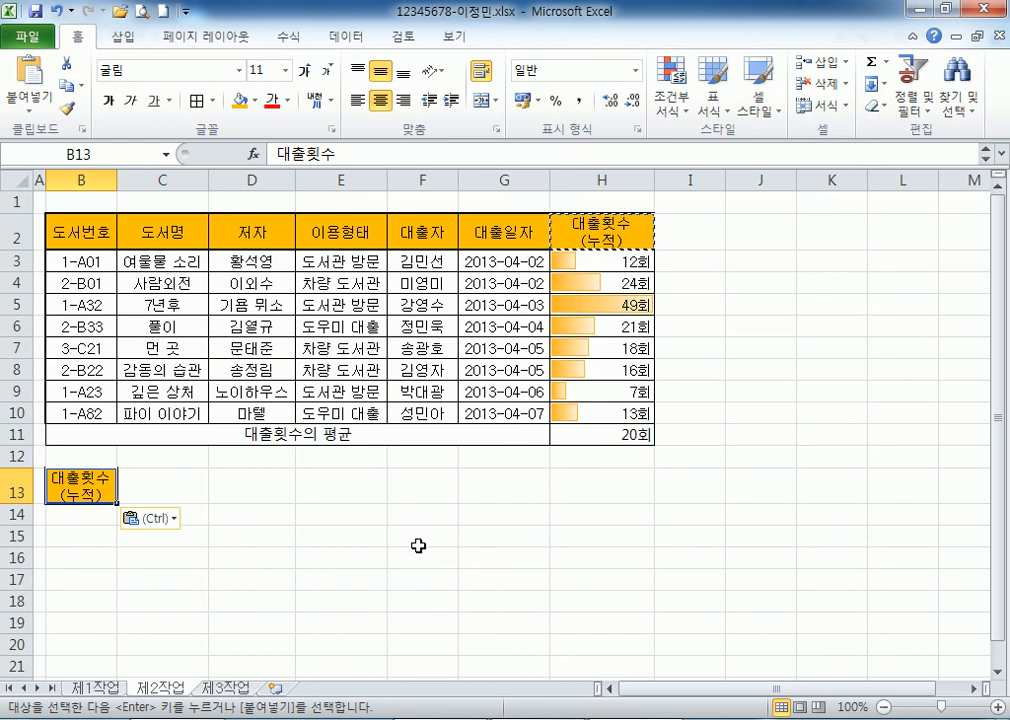
Enter the conditions >=20 in B14 and <=10 in C15.
scroll(196, 465, down, 1)
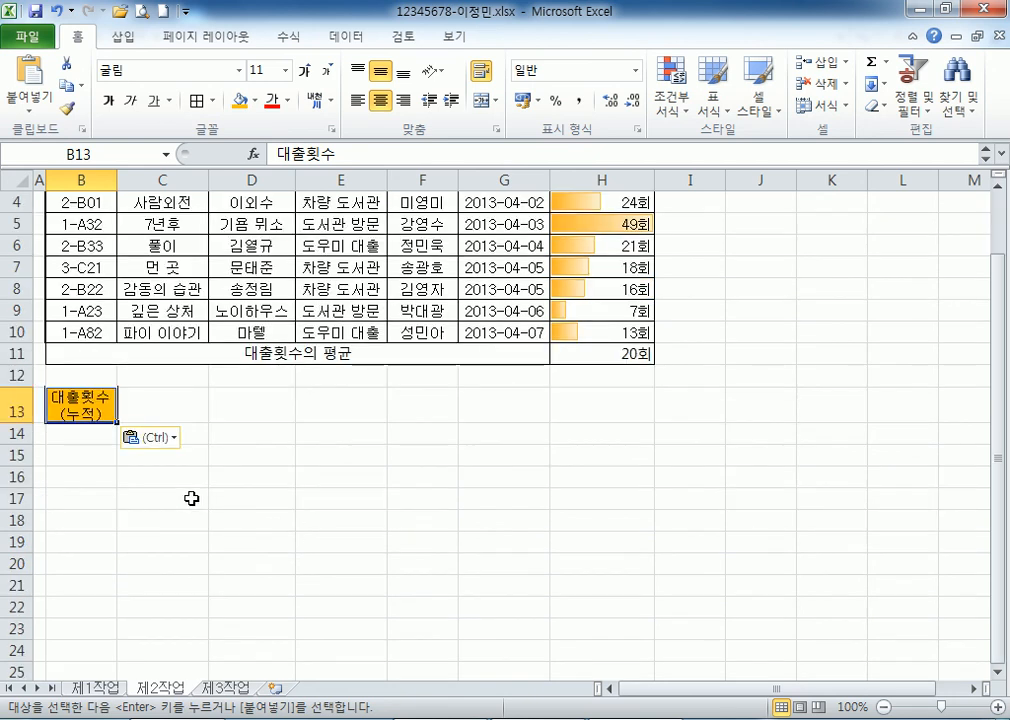
click(97, 428)
text(>=20)
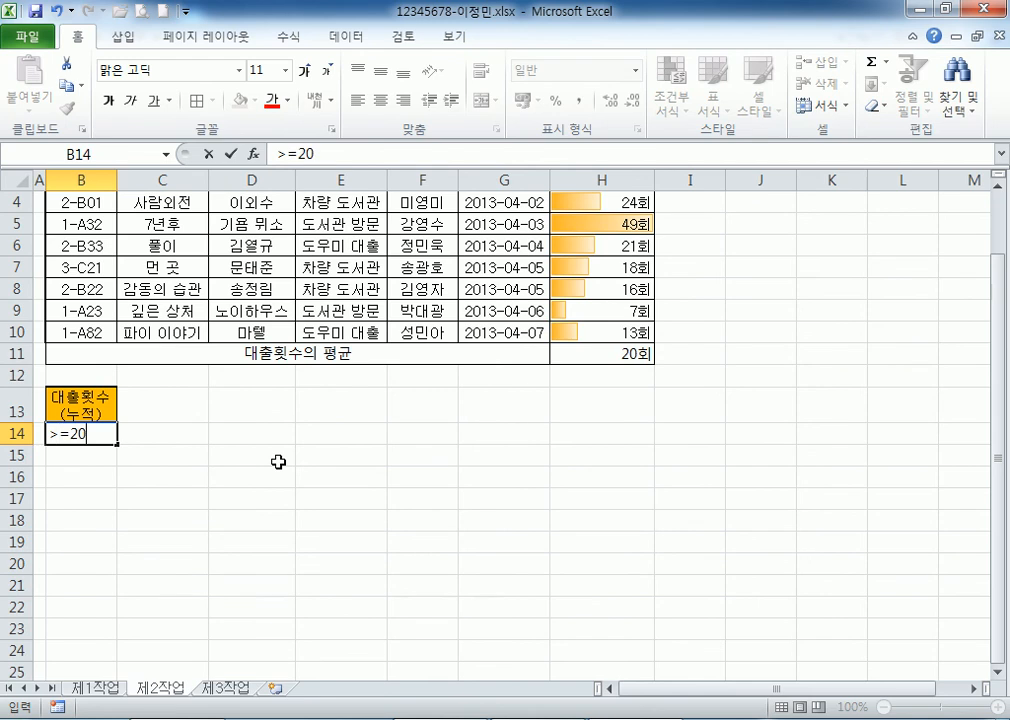
key(Tab)
key(Down)
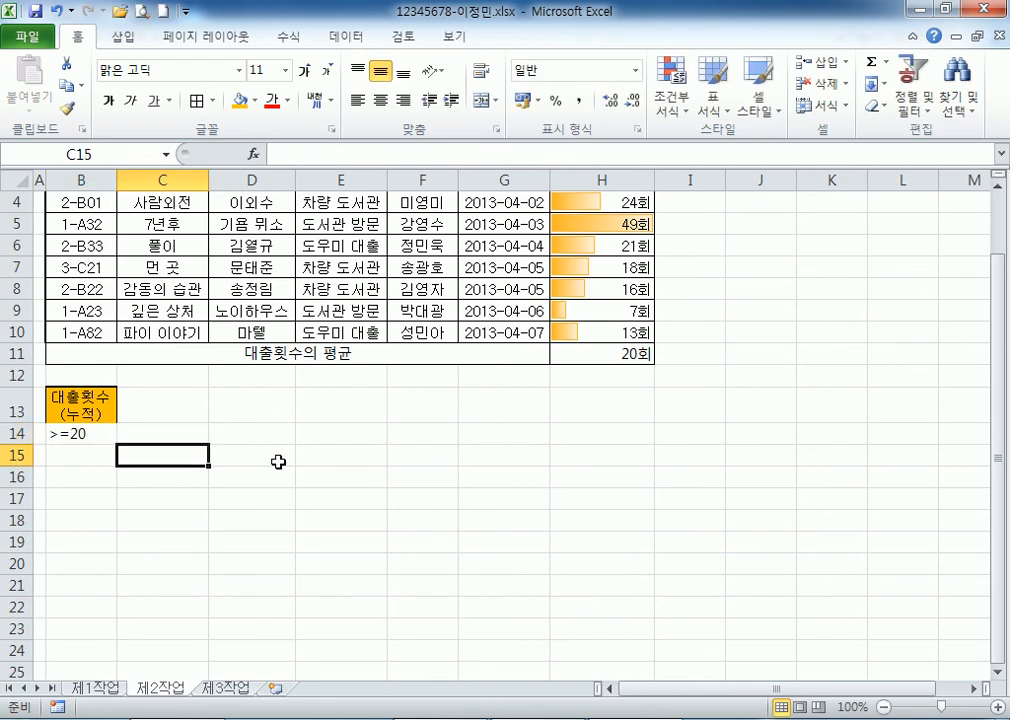
text(<=10)
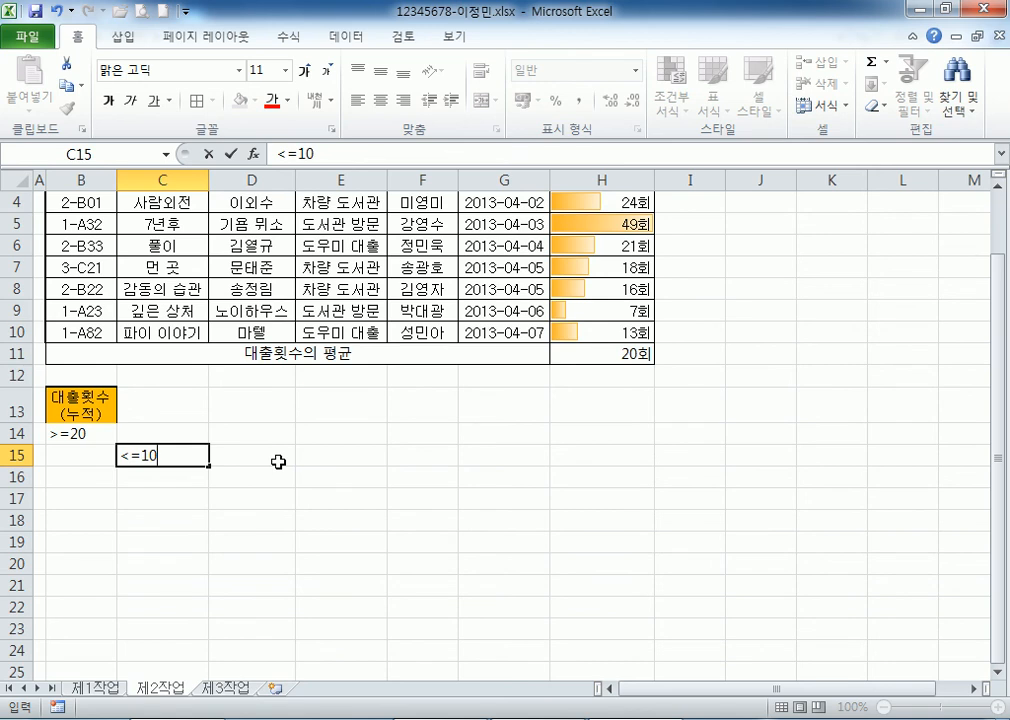
click(72, 434)
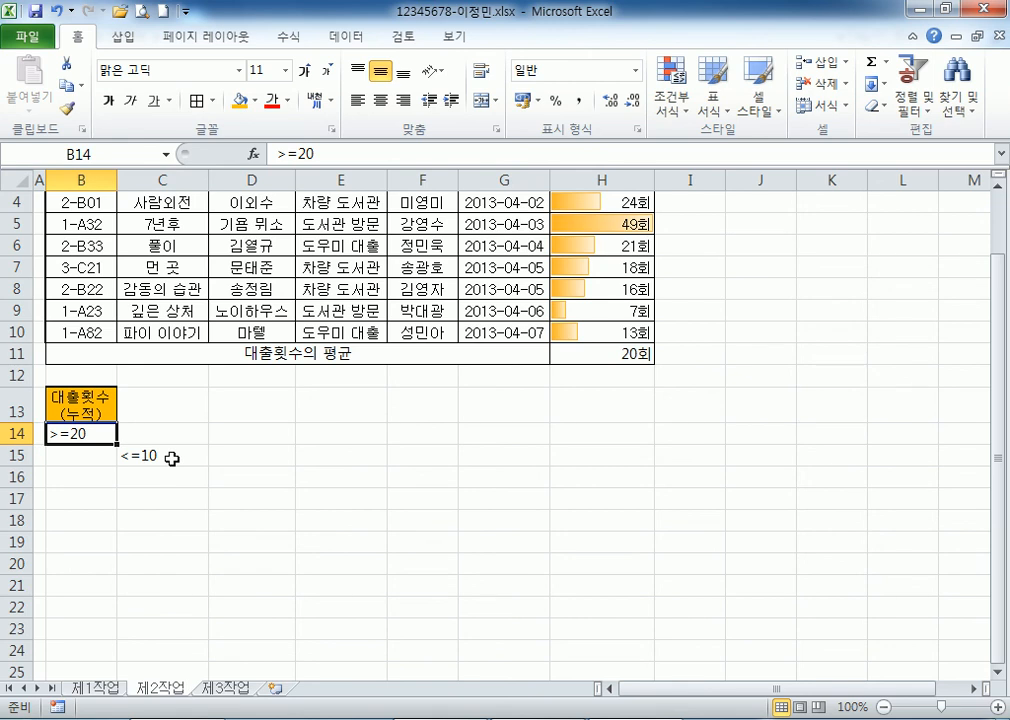
Copy the B13 header into C13 to complete the B13:C15 criteria block.
click(90, 405)
key(ctrl+c)
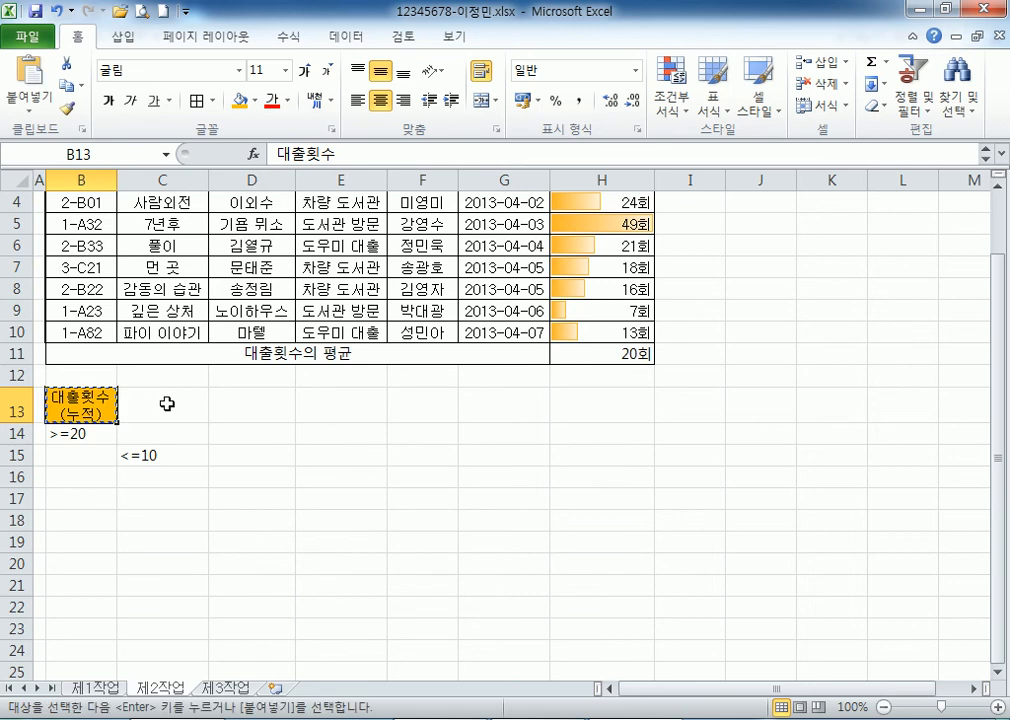
click(180, 408)
key(ctrl+v)
click(243, 470)
drag(99, 401, 155, 455)
Copy both criteria headers B13:C13 into E13:F13.
scroll(374, 534, down, 1)
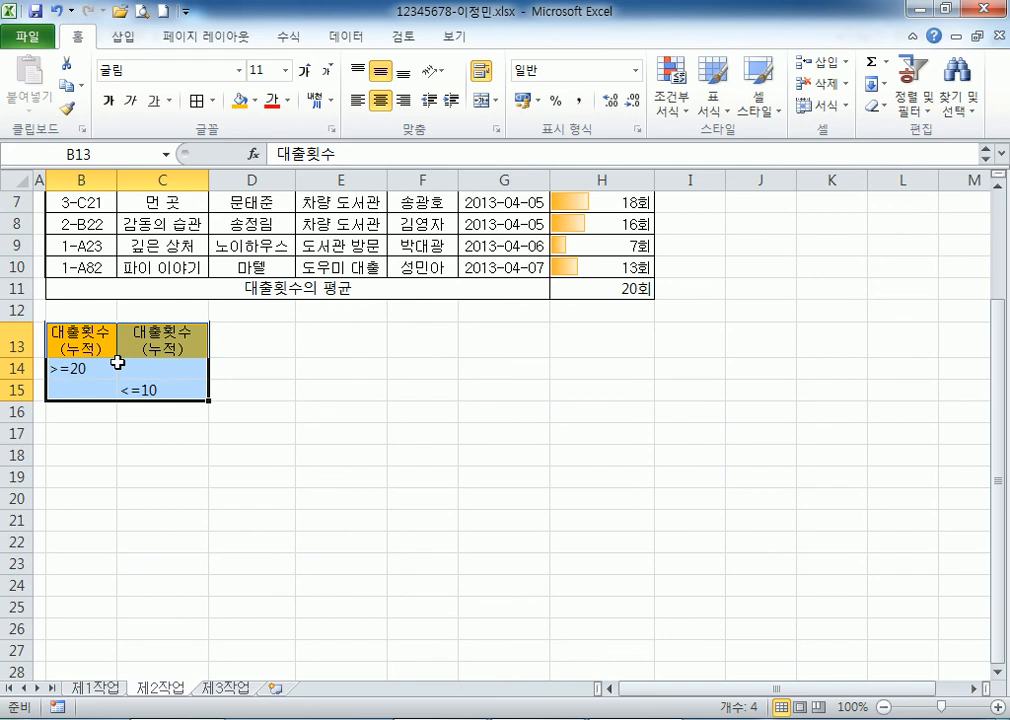
drag(88, 340, 165, 340)
key(ctrl+c)
click(302, 332)
key(ctrl+v)
key(Escape)
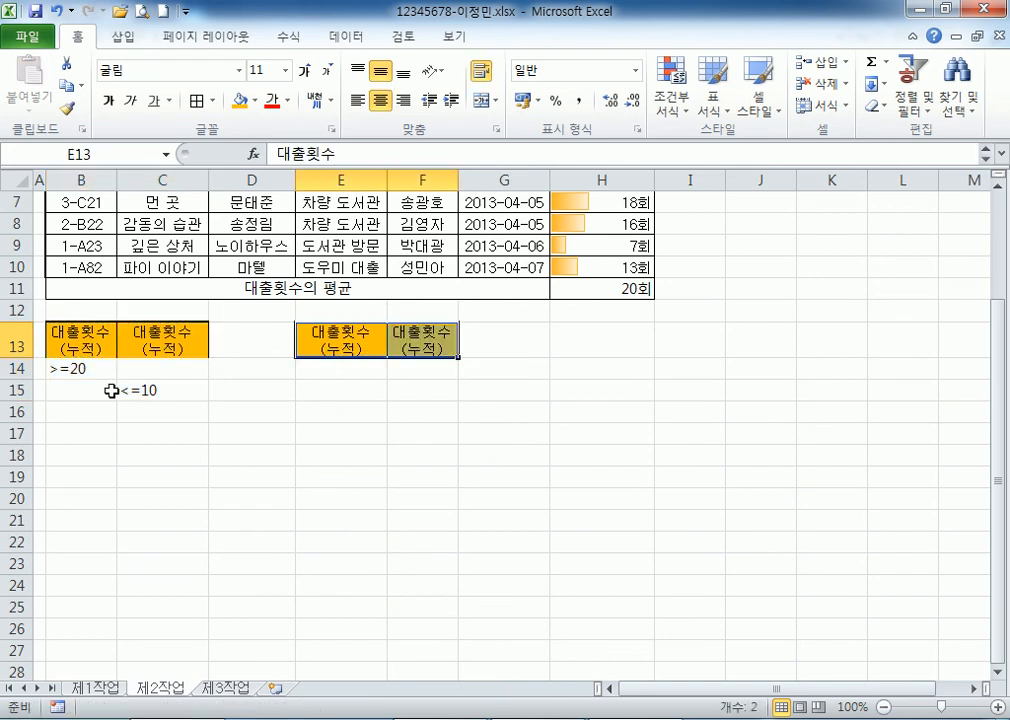
Copy the >=20 and <=10 conditions into E14:F15, then move <=10 into E15.
drag(75, 373, 142, 390)
key(ctrl+c)
click(316, 366)
key(ctrl+v)
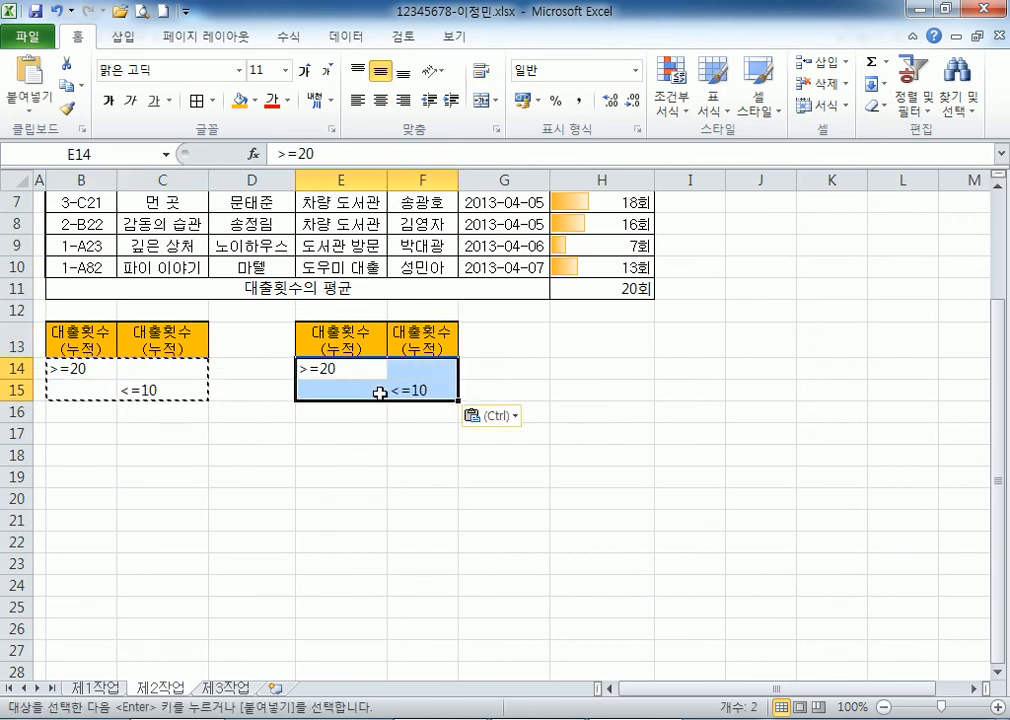
key(Escape)
click(418, 392)
drag(417, 404, 345, 408)
Clear the F13 header so E13:E15 stacks both conditions, then compare both criteria blocks.
click(470, 338)
key(ctrl+c)
click(440, 345)
key(ctrl+v)
key(Escape)
click(412, 431)
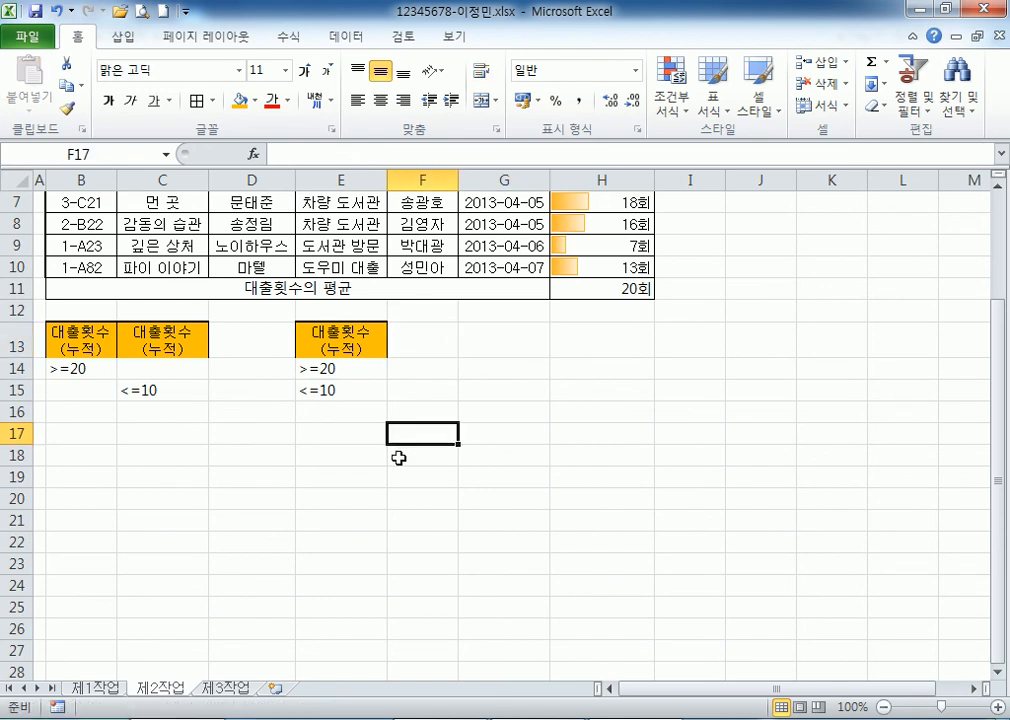
drag(334, 339, 335, 392)
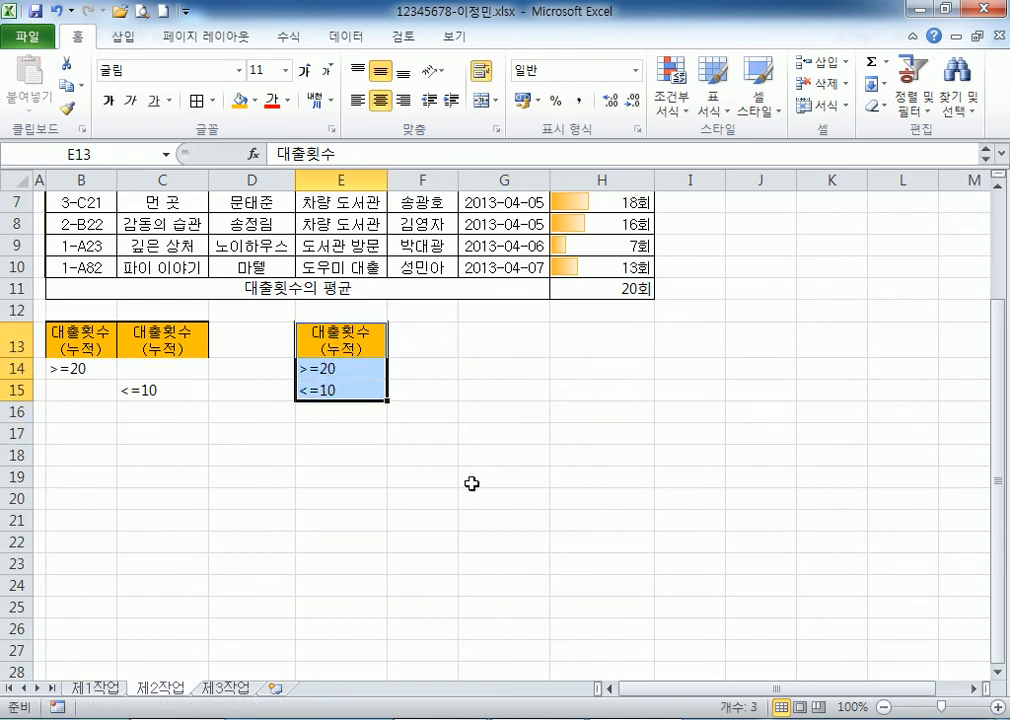
drag(86, 340, 192, 379)
drag(334, 339, 335, 392)
Compare the single-column E13:E15 and two-column B13:C15 criteria layouts.
drag(334, 331, 343, 394)
drag(349, 345, 343, 392)
click(105, 345)
drag(105, 345, 155, 391)
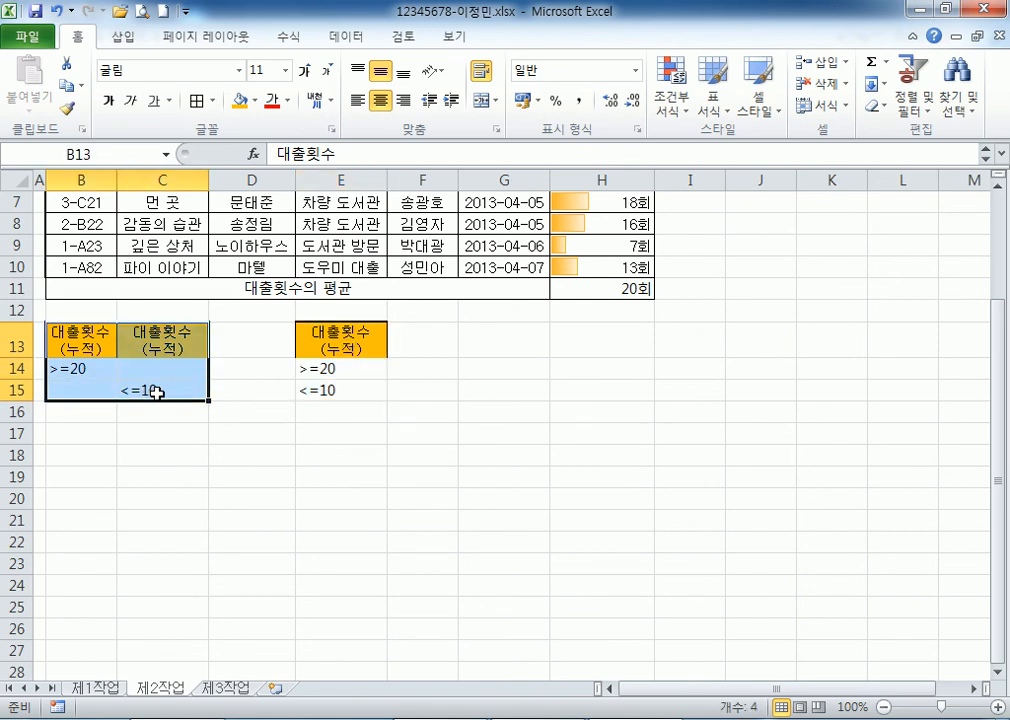
drag(90, 335, 145, 337)
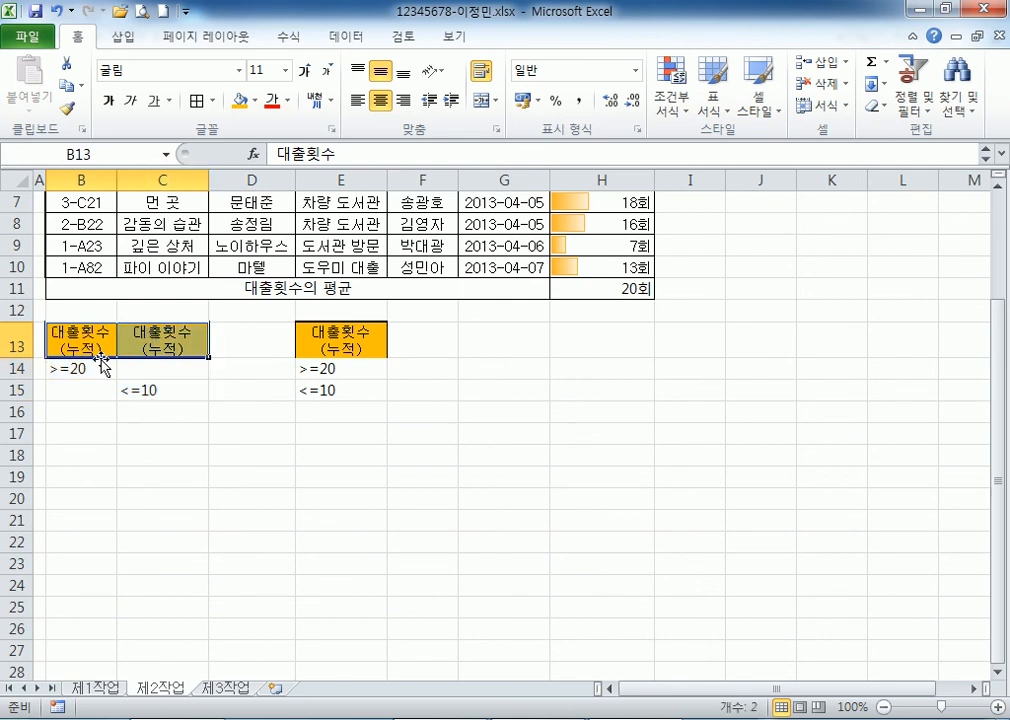
drag(68, 362, 153, 394)
drag(335, 340, 328, 390)
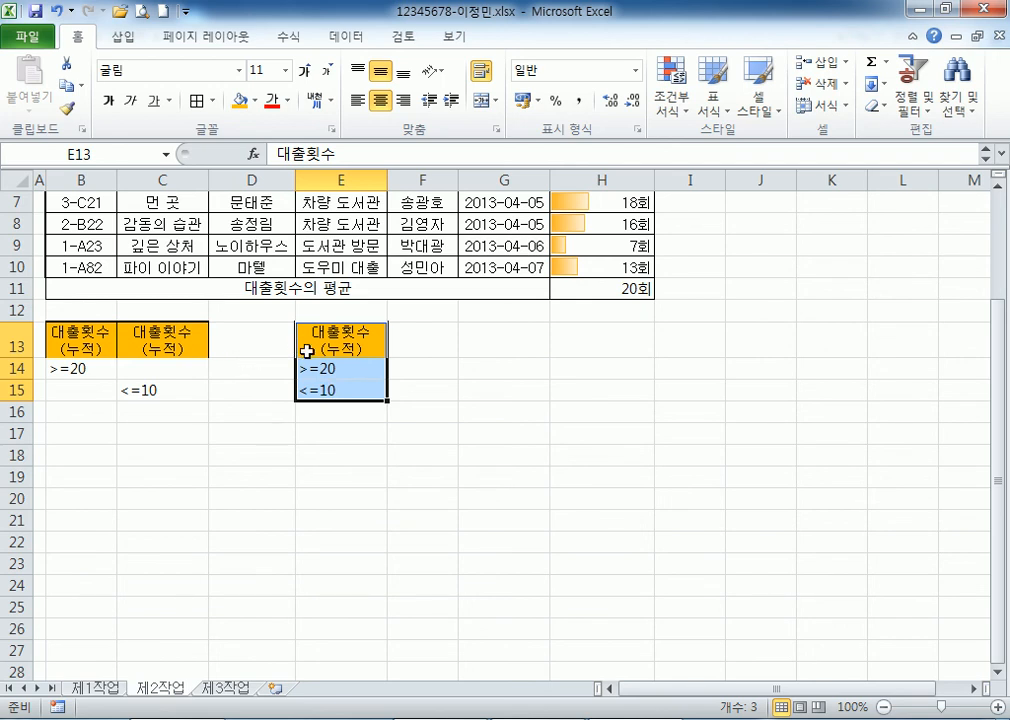
Copy the E13:F15 block over B13 so B13:B15 holds the stacked criteria.
drag(321, 347, 394, 397)
key(ctrl+c)
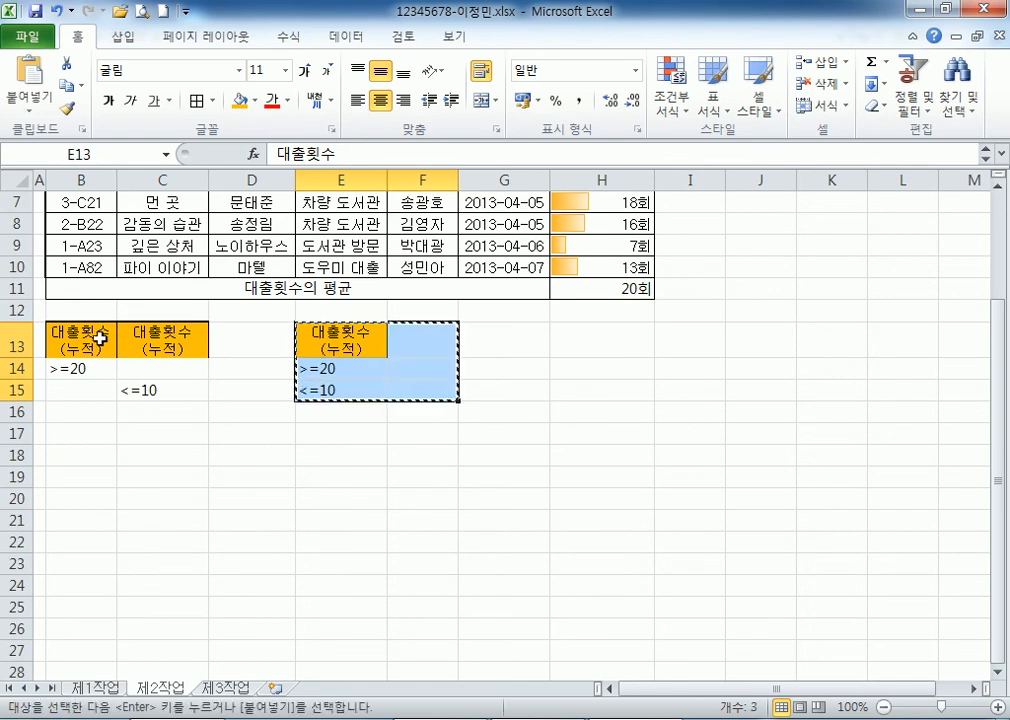
click(113, 343)
key(ctrl+v)
key(Escape)
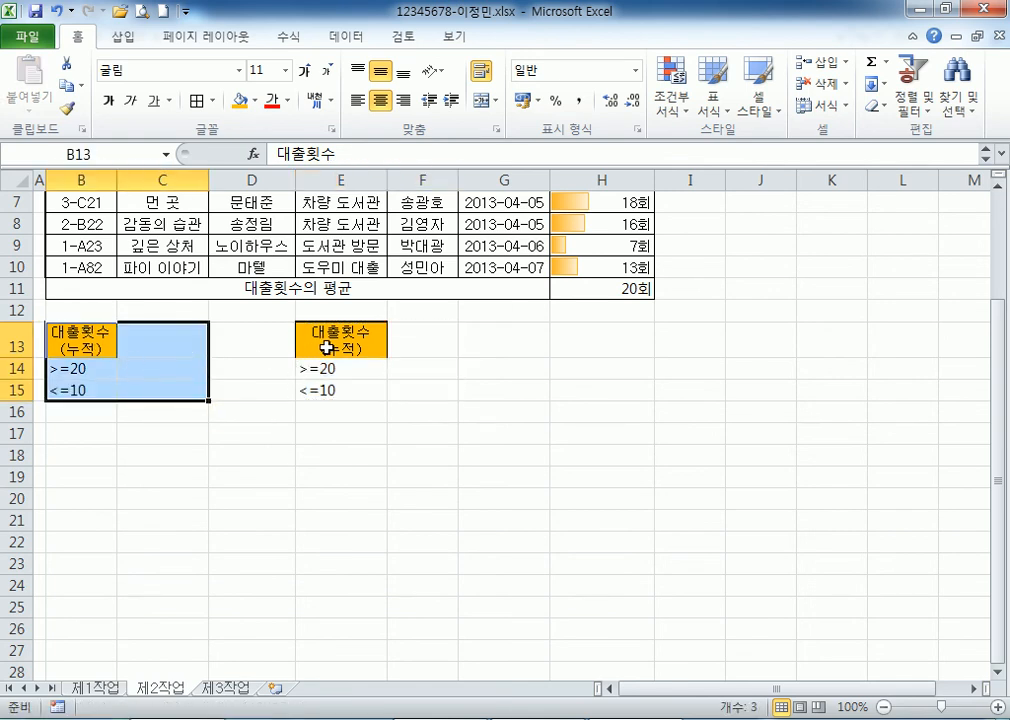
Copy the B13 header into F13 and move <=10 from E15 to F15.
click(90, 339)
key(ctrl+c)
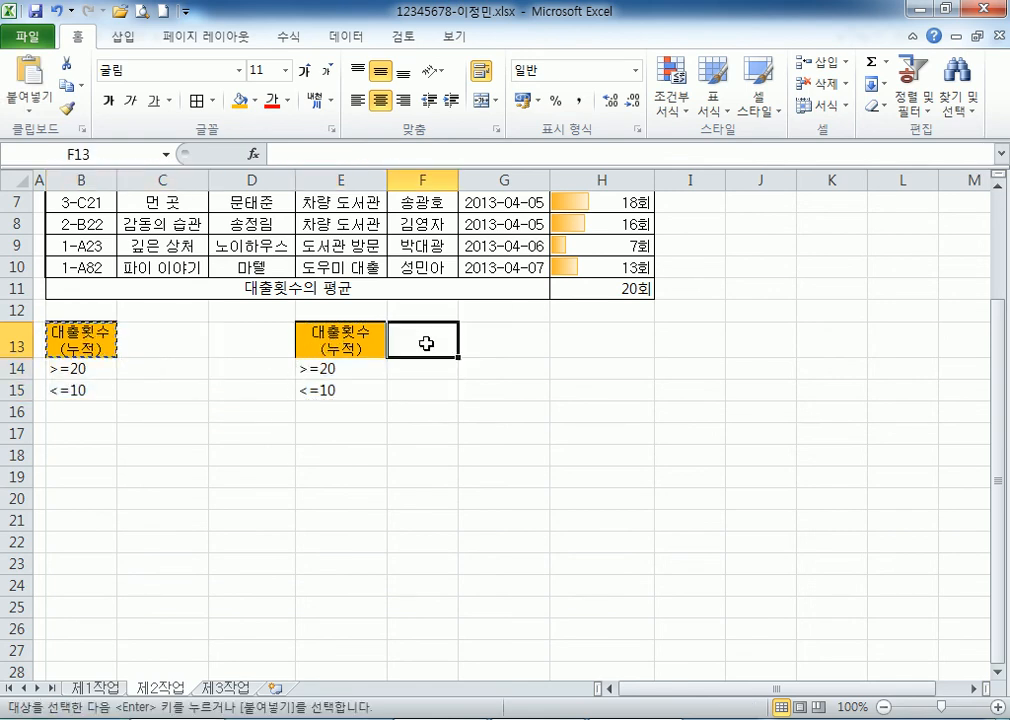
click(424, 343)
key(ctrl+v)
click(340, 392)
drag(343, 405, 415, 397)
Review the B13:B15 and E13:F15 criteria ranges and their headers.
drag(380, 340, 420, 392)
drag(88, 338, 85, 388)
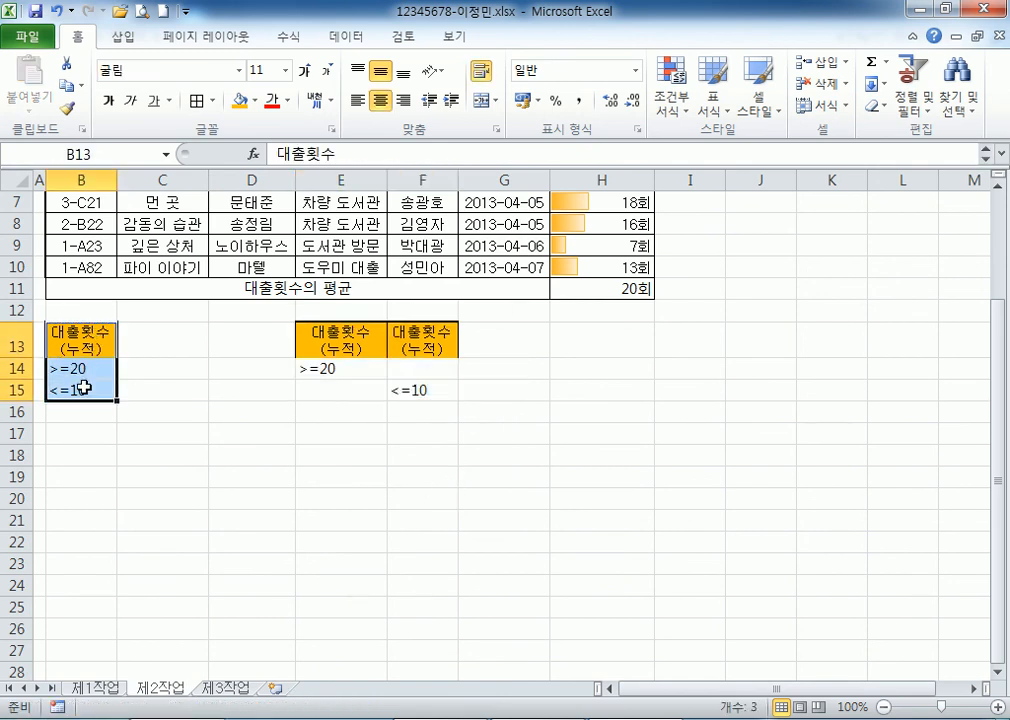
click(329, 338)
drag(329, 338, 430, 393)
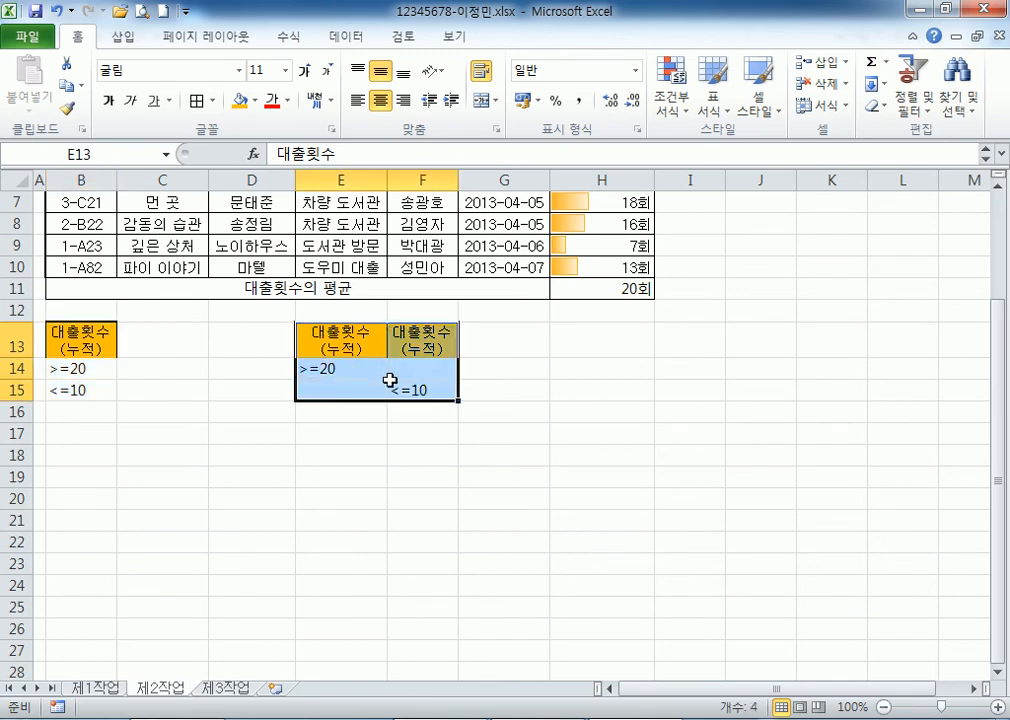
drag(104, 336, 85, 385)
click(301, 330)
click(423, 328)
click(344, 328)
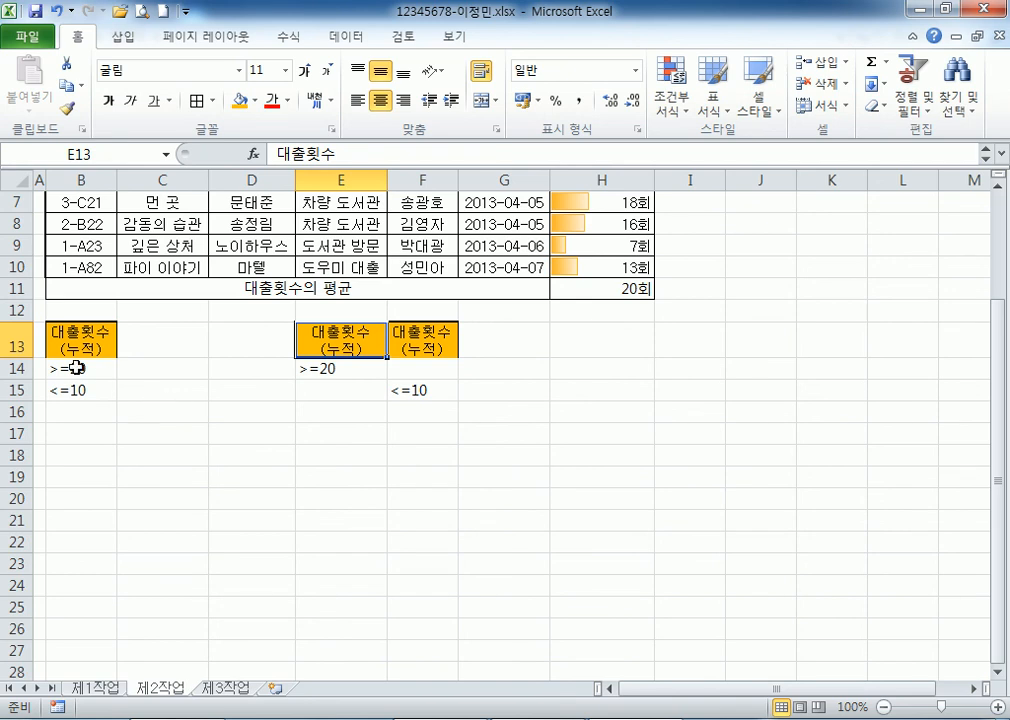
scroll(74, 356, up, 2)
click(606, 229)
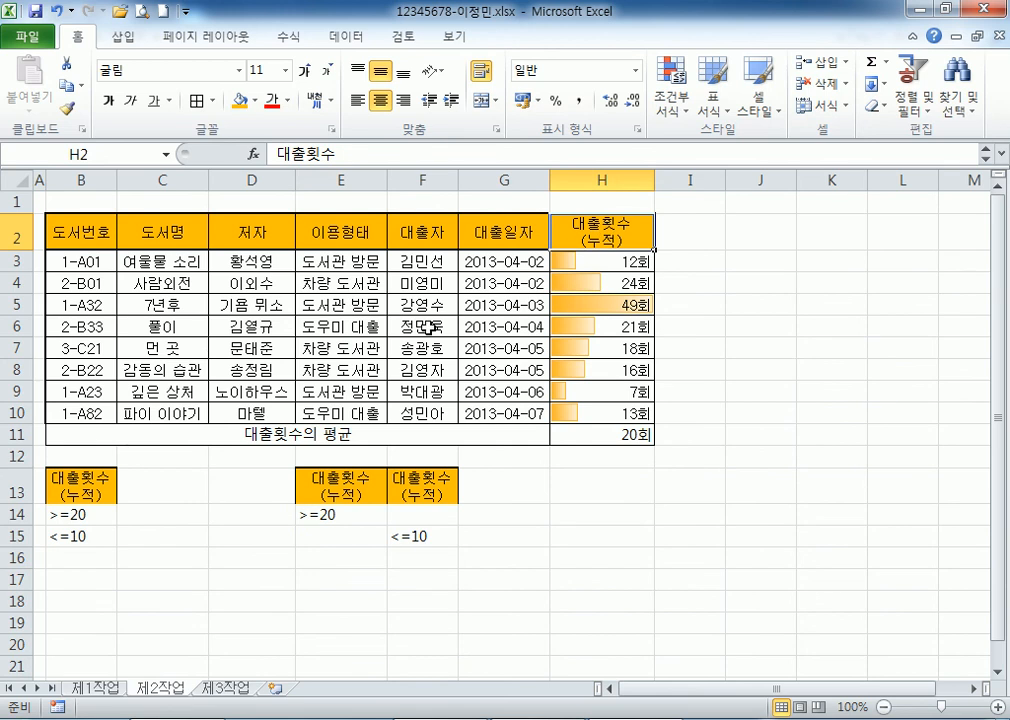
click(243, 226)
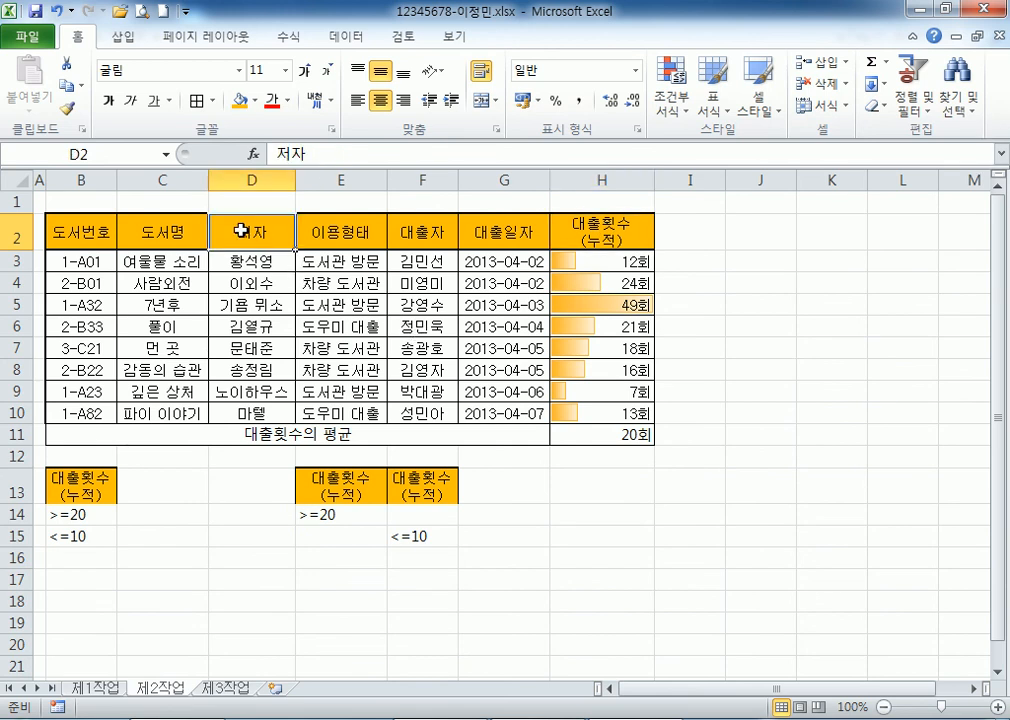
click(355, 230)
click(258, 229)
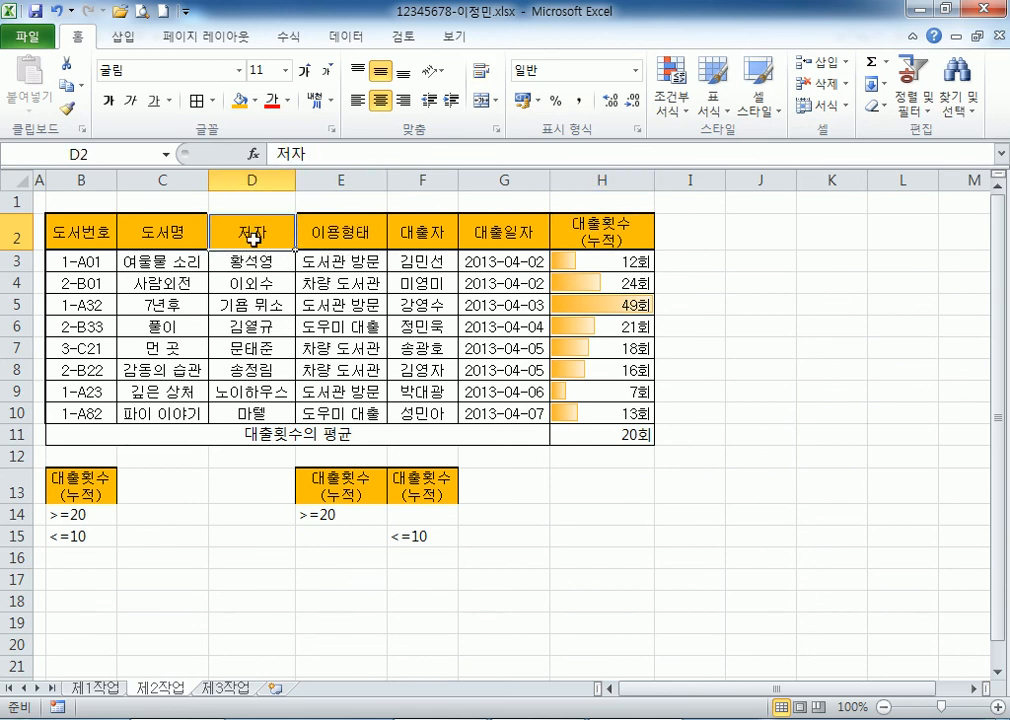
click(603, 246)
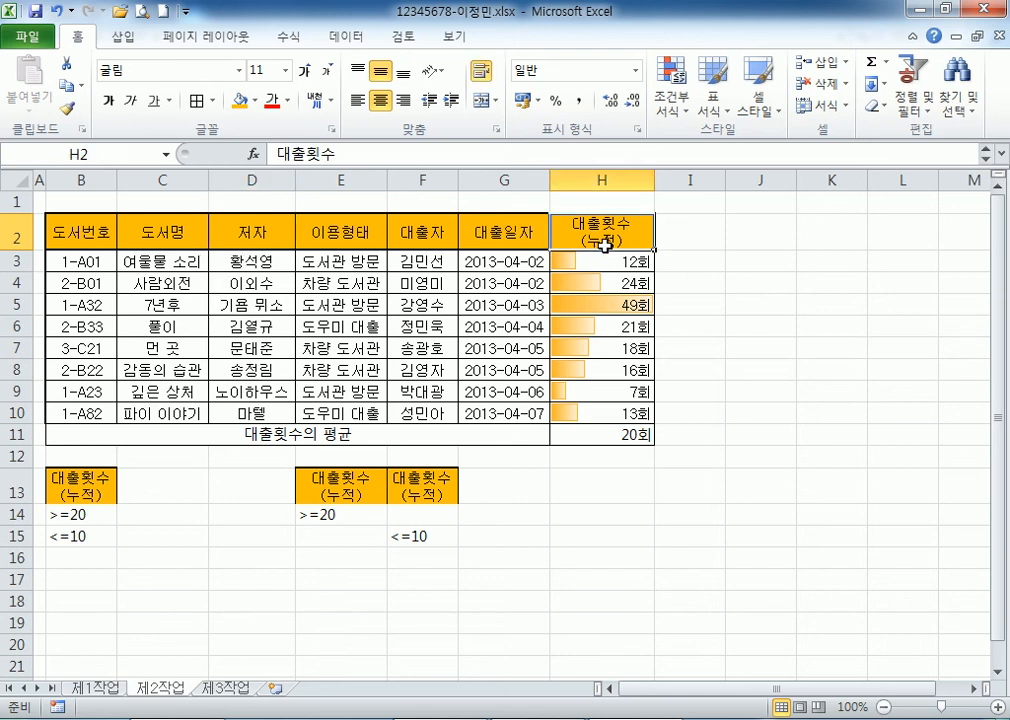
scroll(640, 450, down, 1)
click(614, 398)
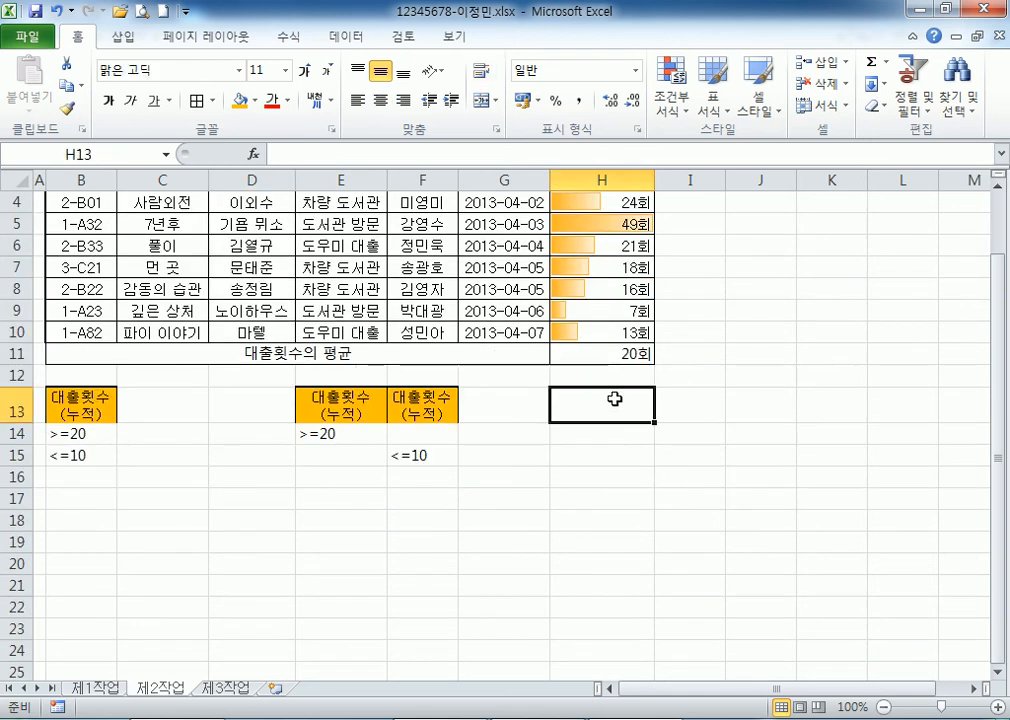
text(EOCNMF)
key(Escape)
text(댓출횟수)
key(alt+Return)
text((누적))
key(Return)
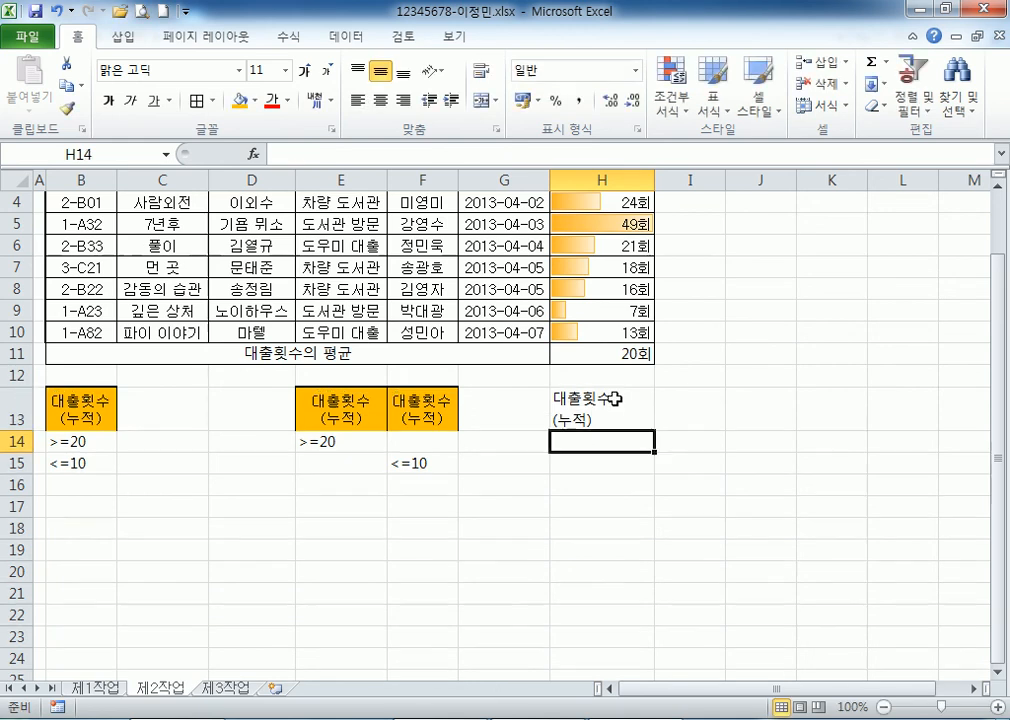
click(614, 399)
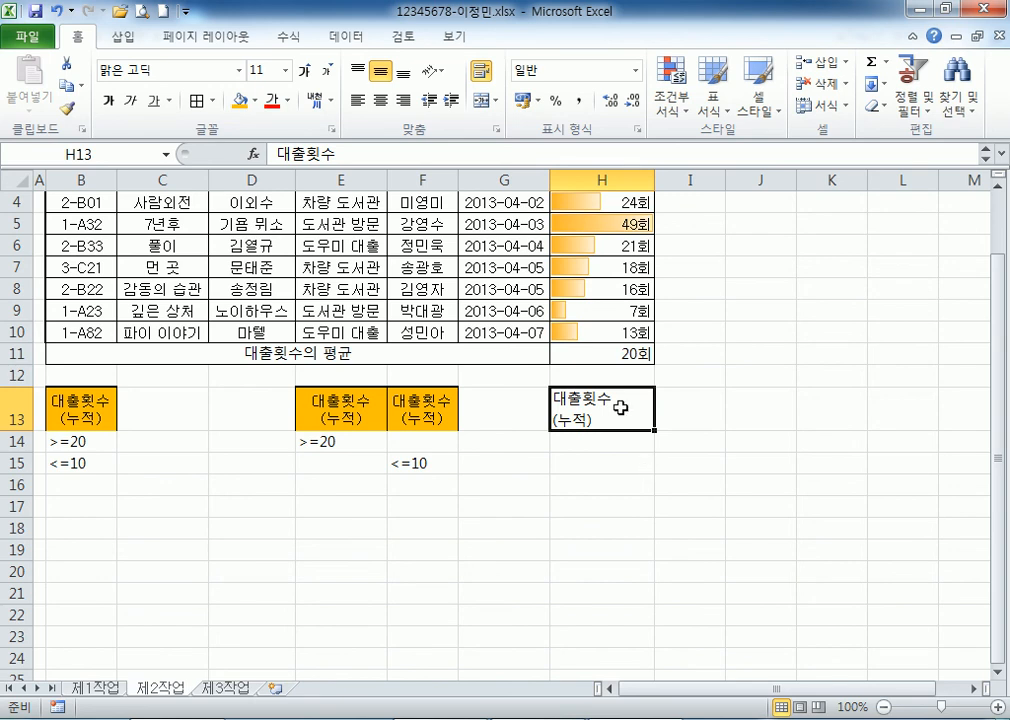
click(733, 506)
click(611, 408)
key(Delete)
scroll(613, 427, up, 1)
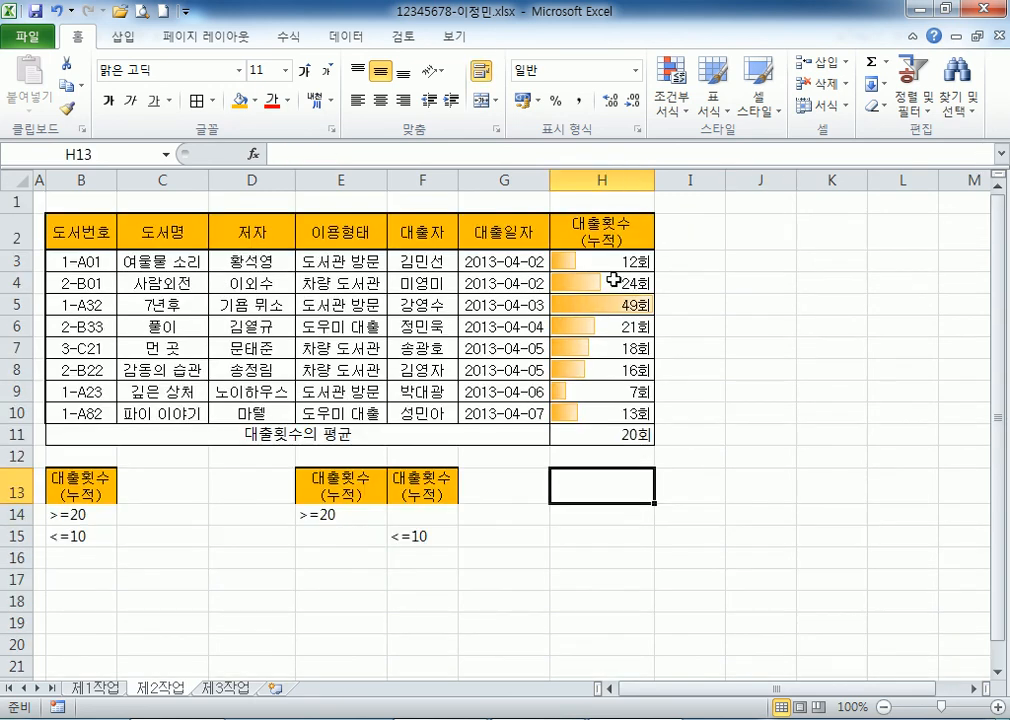
click(600, 230)
click(377, 480)
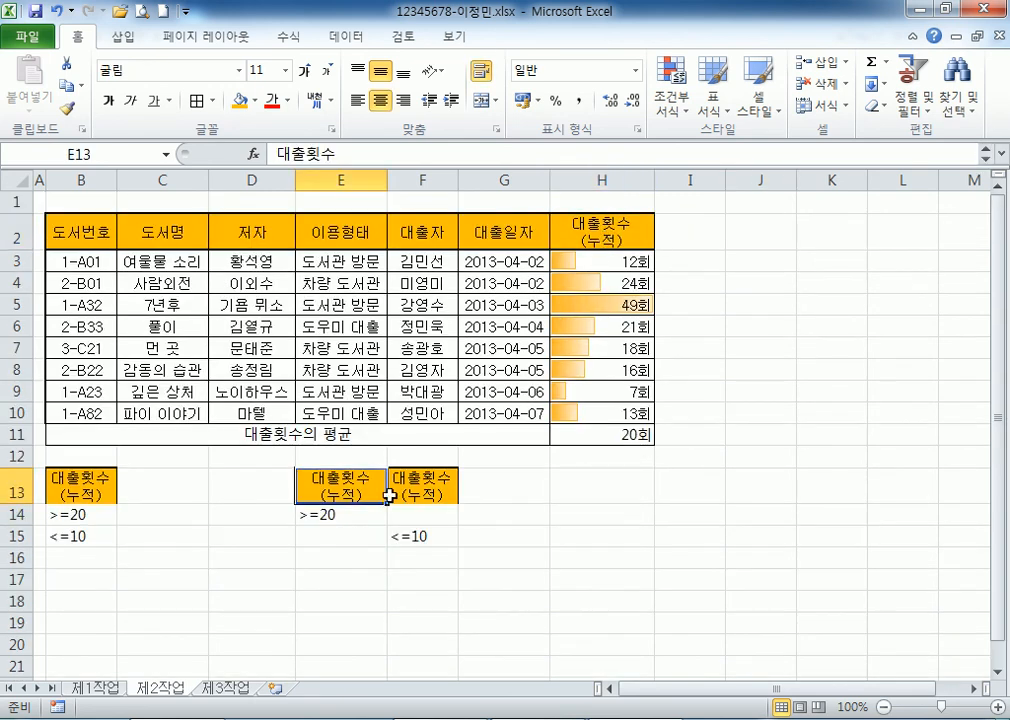
click(600, 228)
click(350, 482)
click(440, 490)
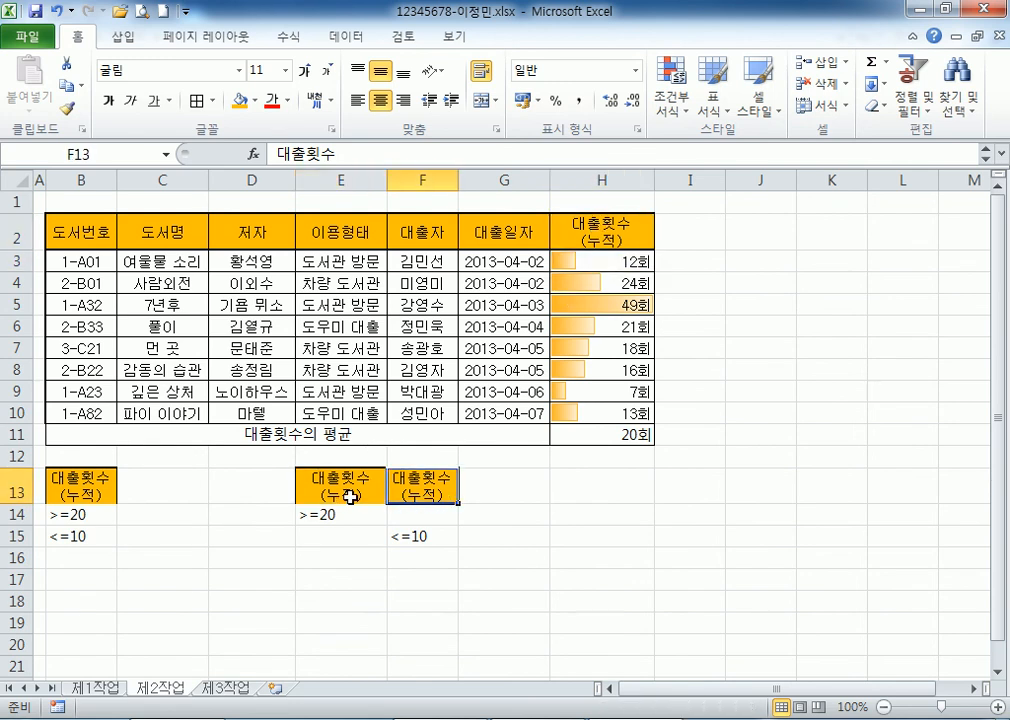
click(62, 518)
click(76, 537)
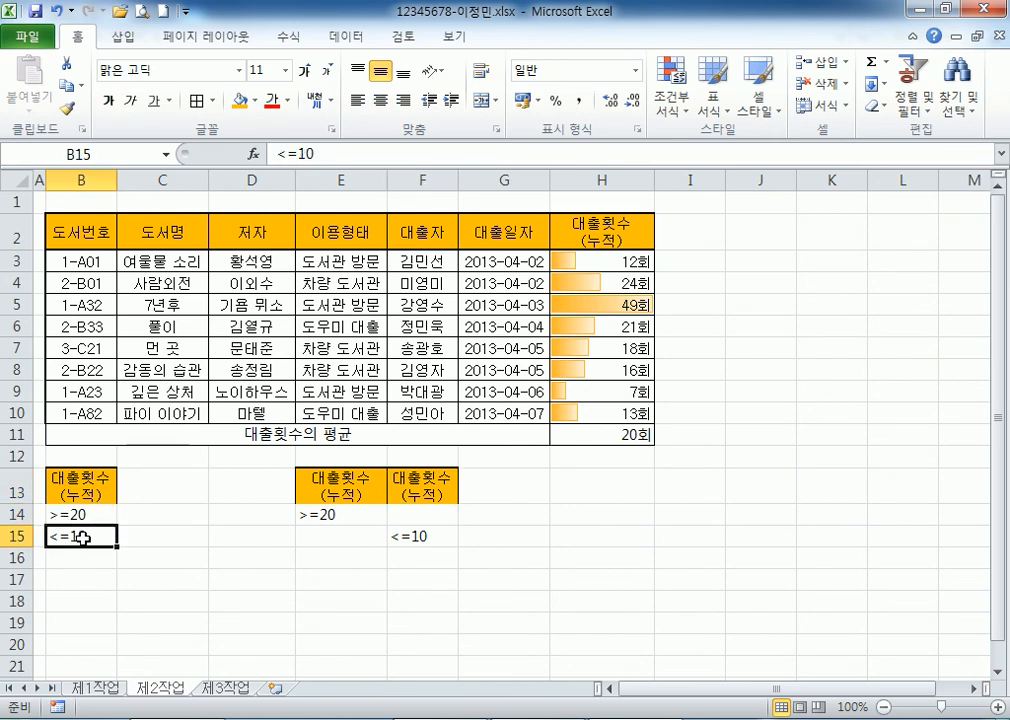
drag(79, 232, 604, 413)
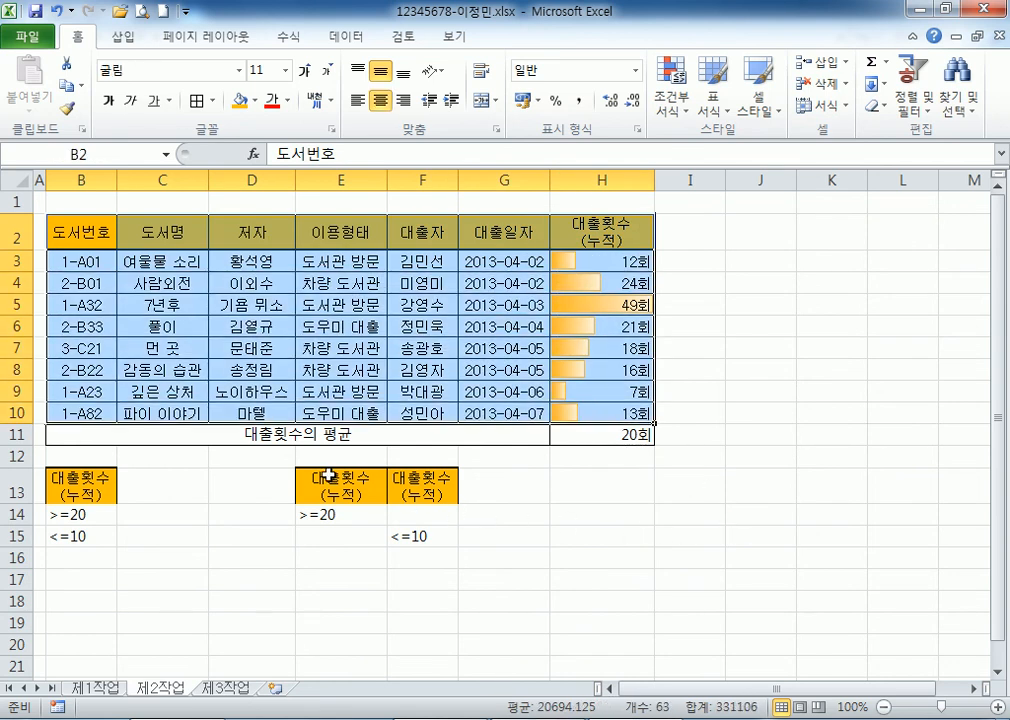
Delete the average row 11 on 제2작업, then restore it with Ctrl+Z.
click(14, 434)
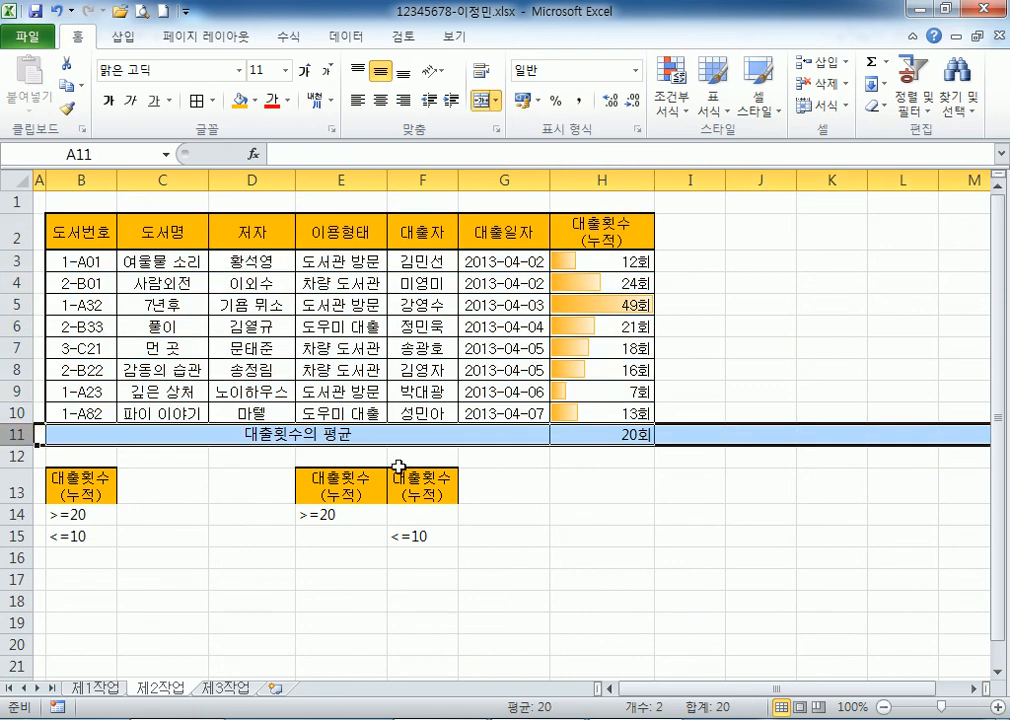
right_click(22, 440)
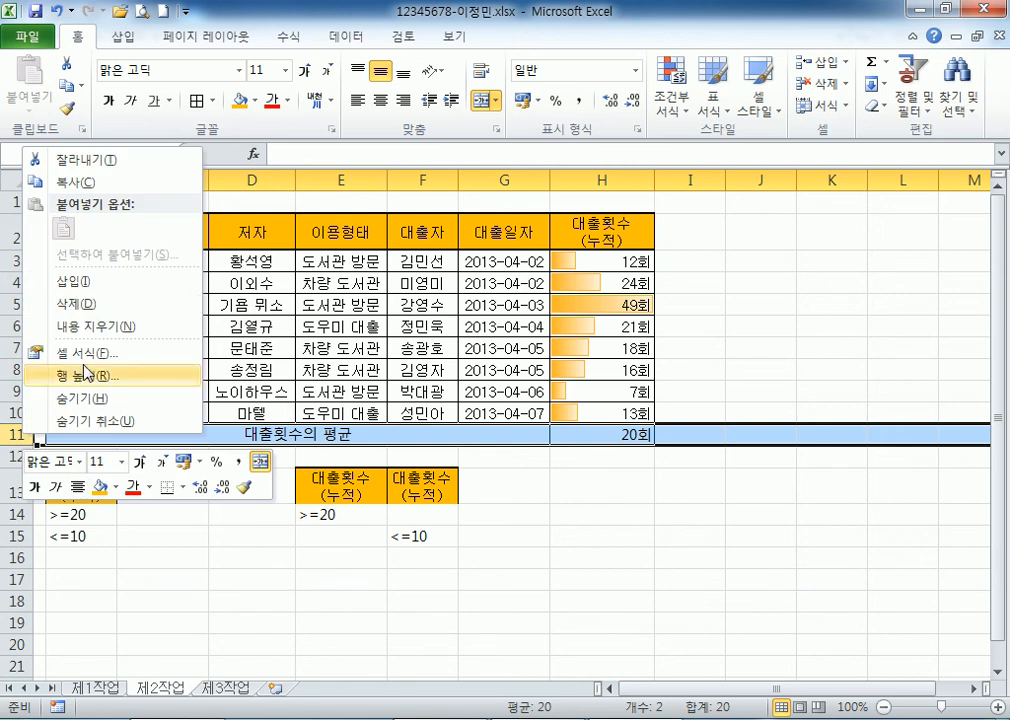
click(93, 307)
click(397, 300)
drag(61, 230, 627, 408)
click(340, 304)
click(346, 36)
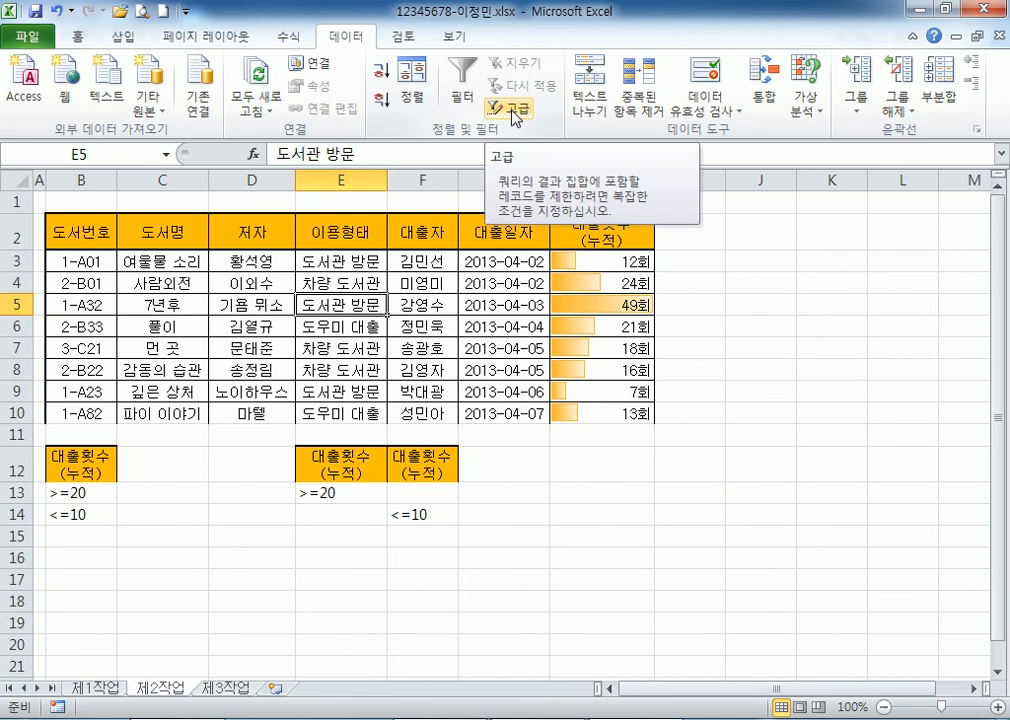
click(334, 324)
key(ctrl+z)
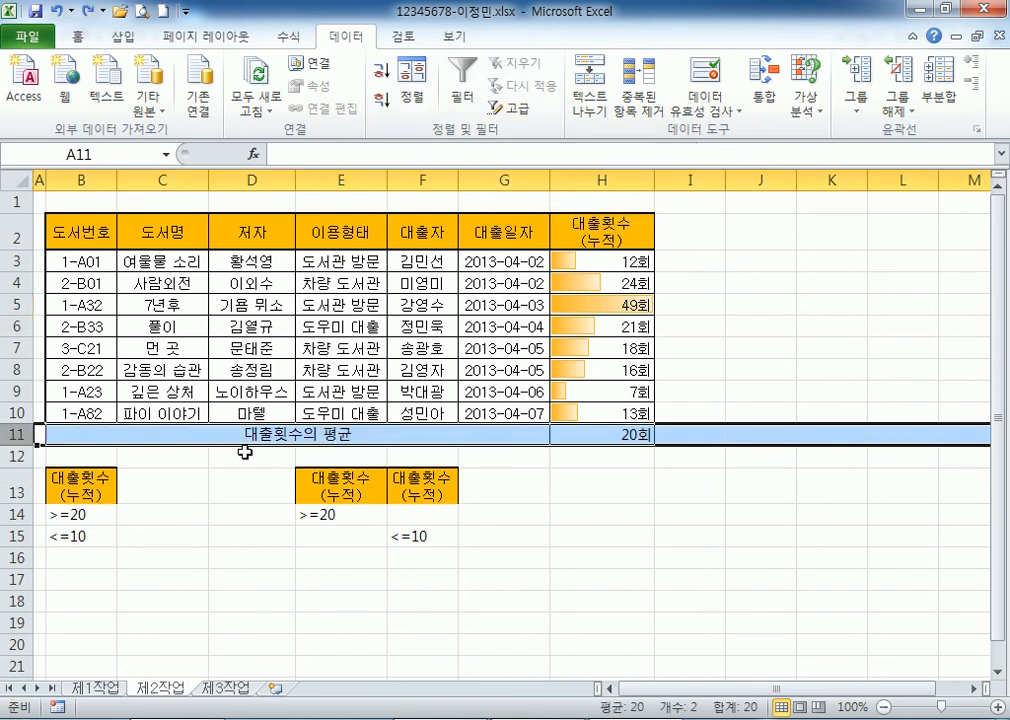
Select the loan table records and open Advanced Filter from inside the table.
click(160, 437)
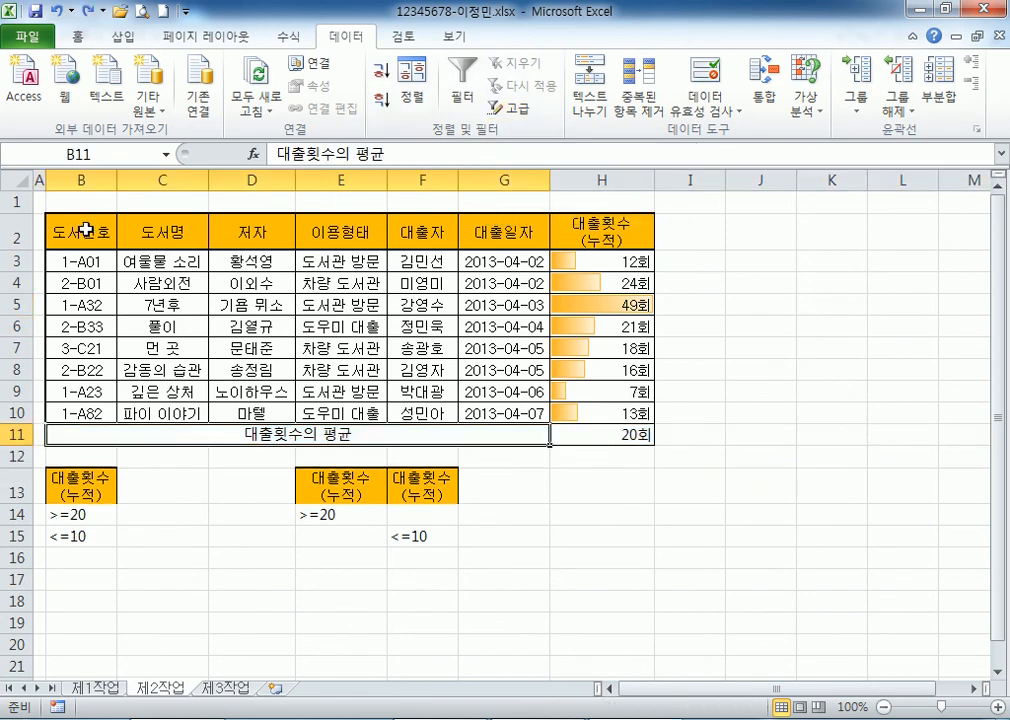
drag(82, 234, 79, 350)
drag(140, 262, 143, 349)
click(180, 438)
drag(80, 232, 584, 412)
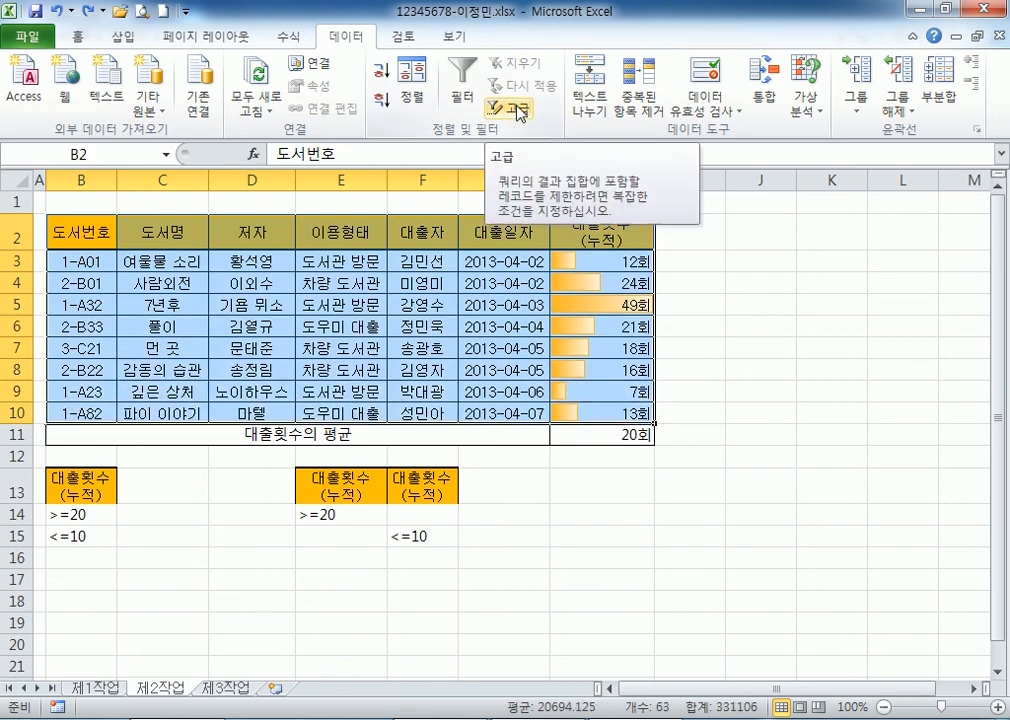
click(270, 300)
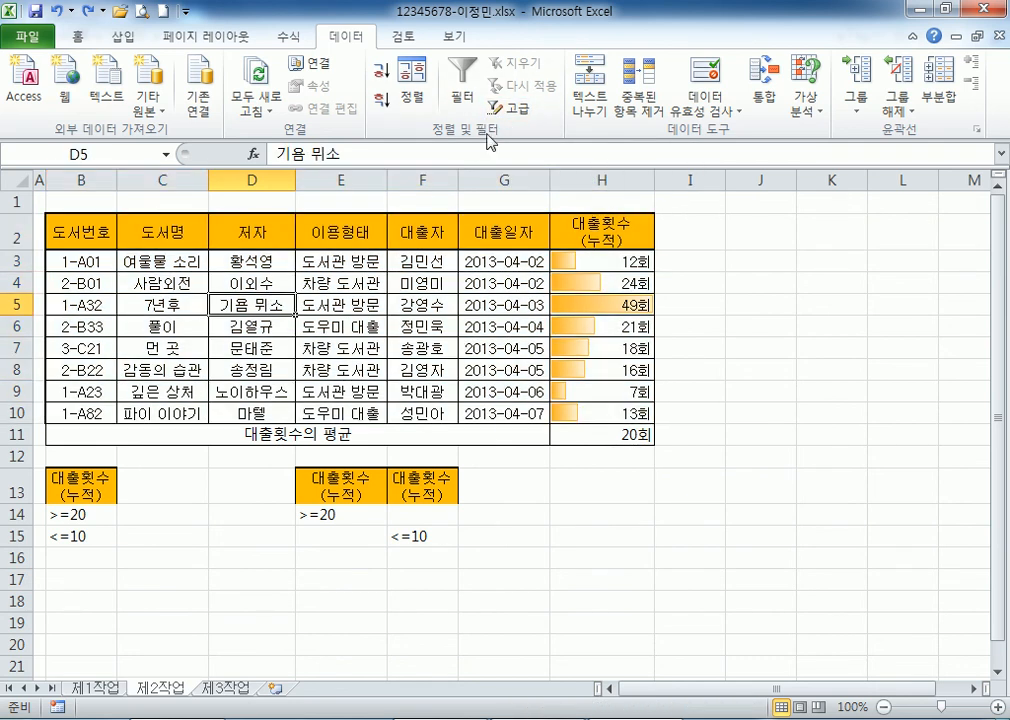
click(517, 107)
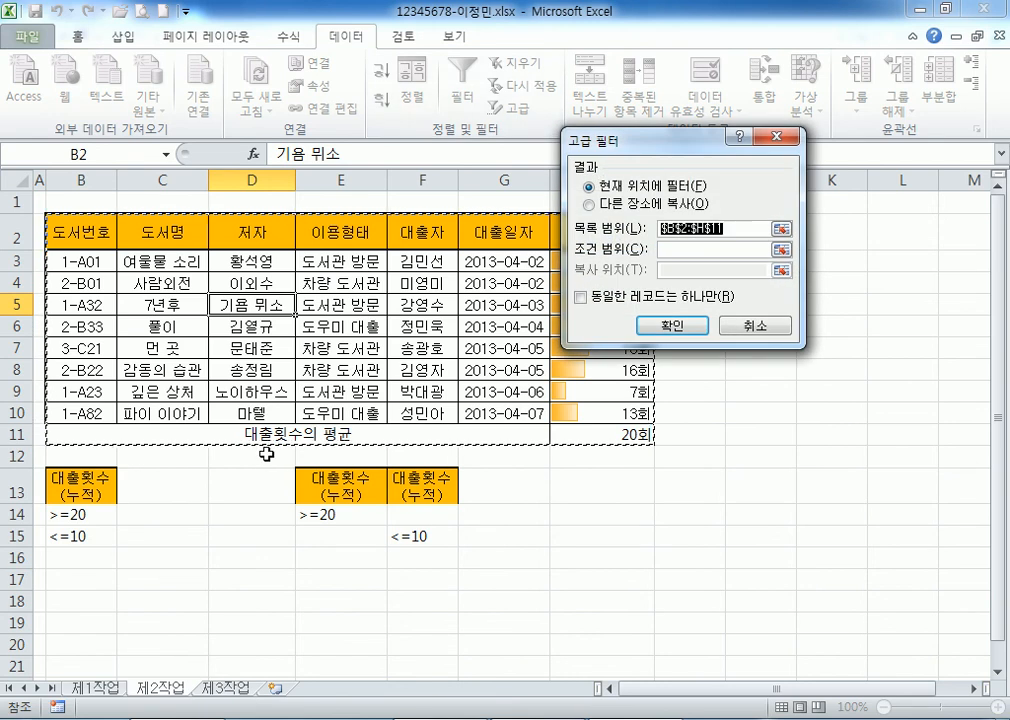
Reselect the records B2:H10 without the average row and reopen Advanced Filter.
drag(103, 240, 567, 418)
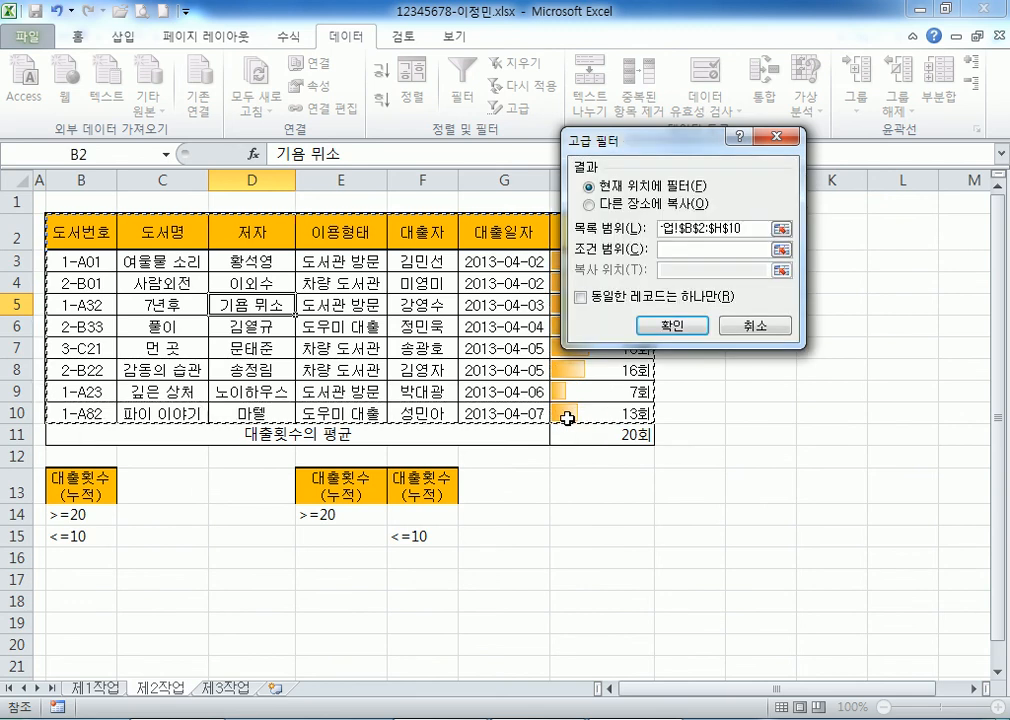
click(753, 325)
drag(59, 232, 524, 320)
drag(597, 401, 597, 413)
click(508, 112)
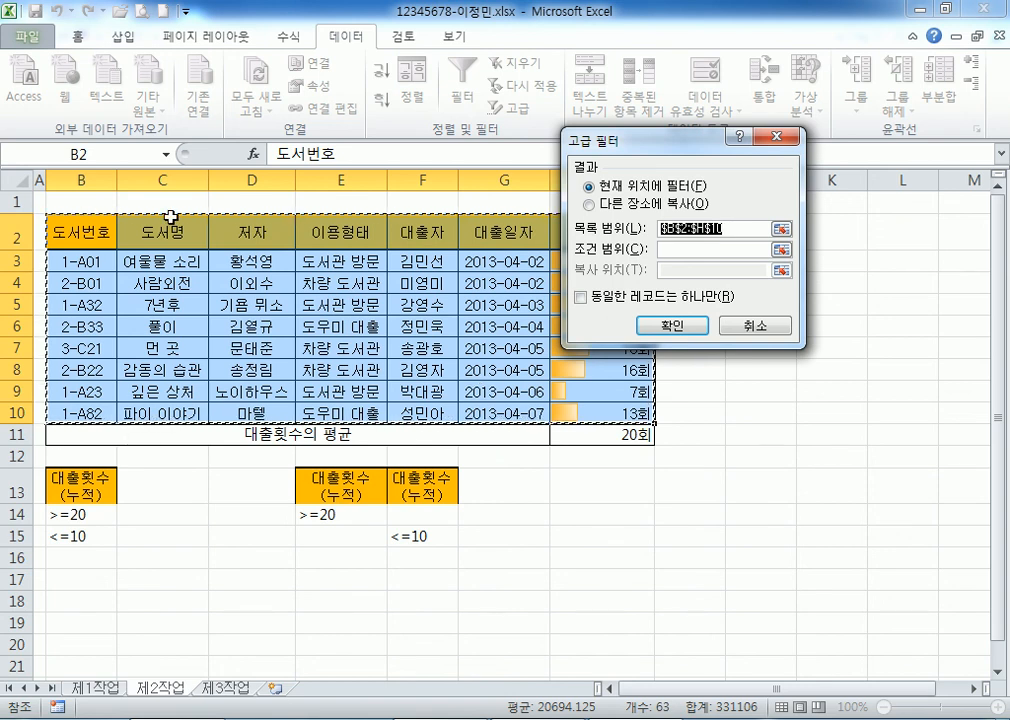
Choose Copy to another location with criteria range B13:B15 and destination B18.
click(609, 206)
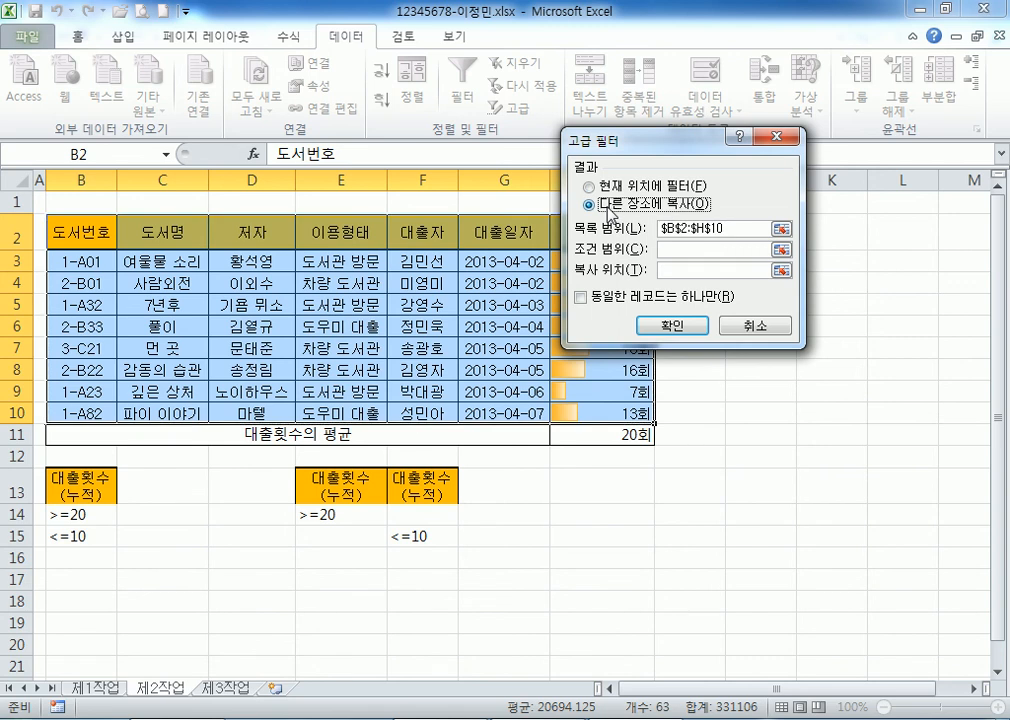
click(676, 249)
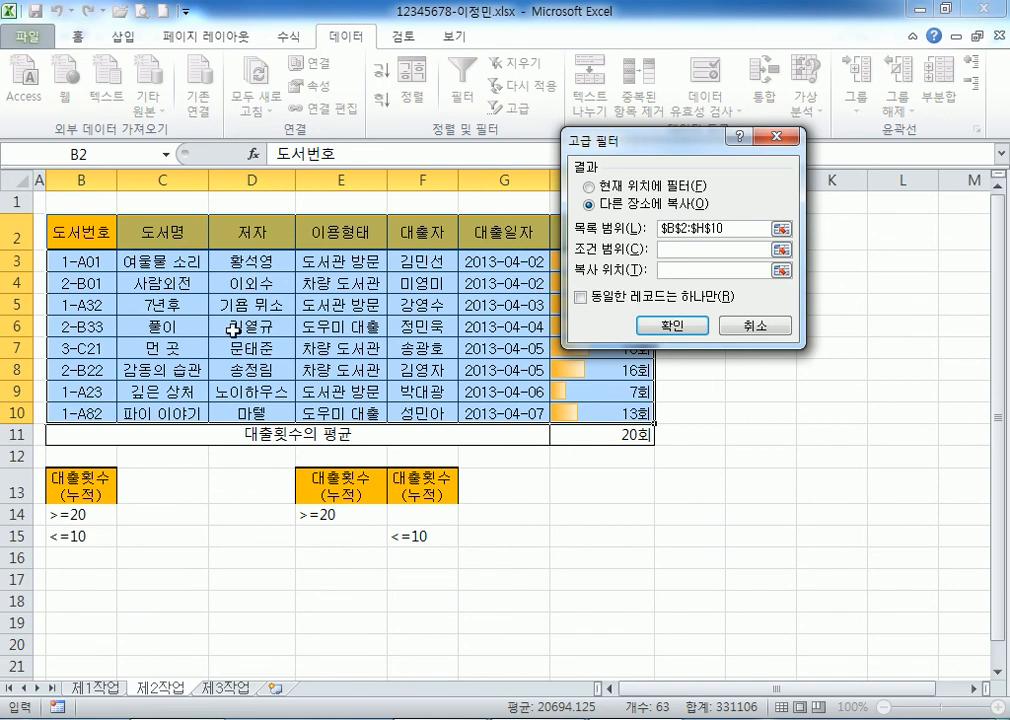
scroll(160, 336, down, 3)
drag(61, 265, 73, 324)
click(688, 271)
scroll(174, 203, up, 3)
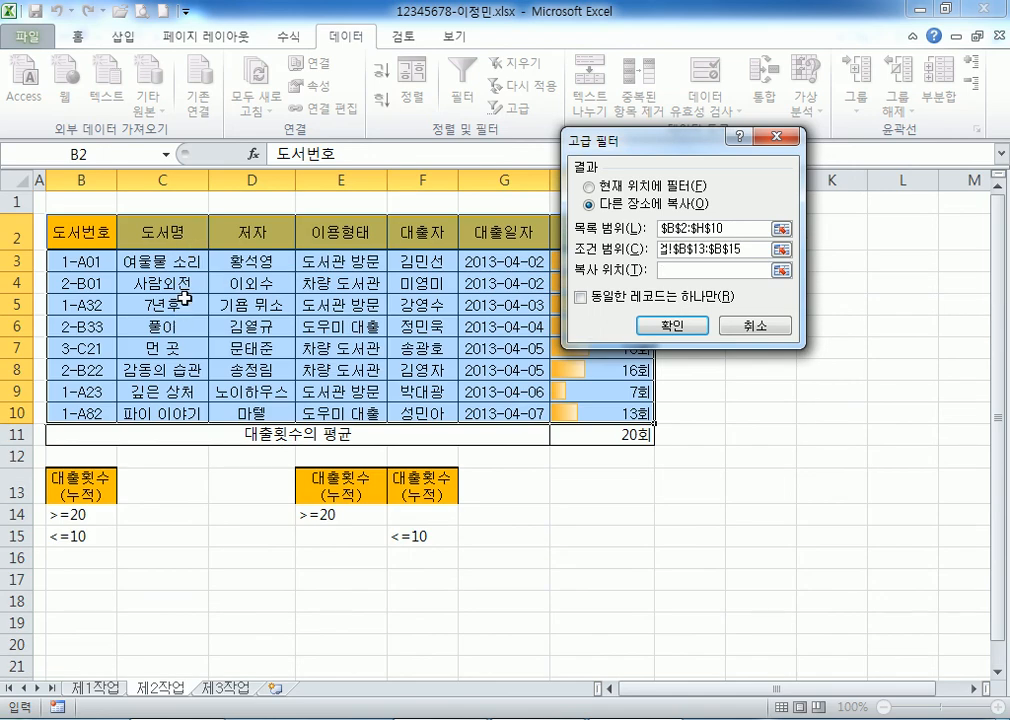
scroll(150, 250, down, 3)
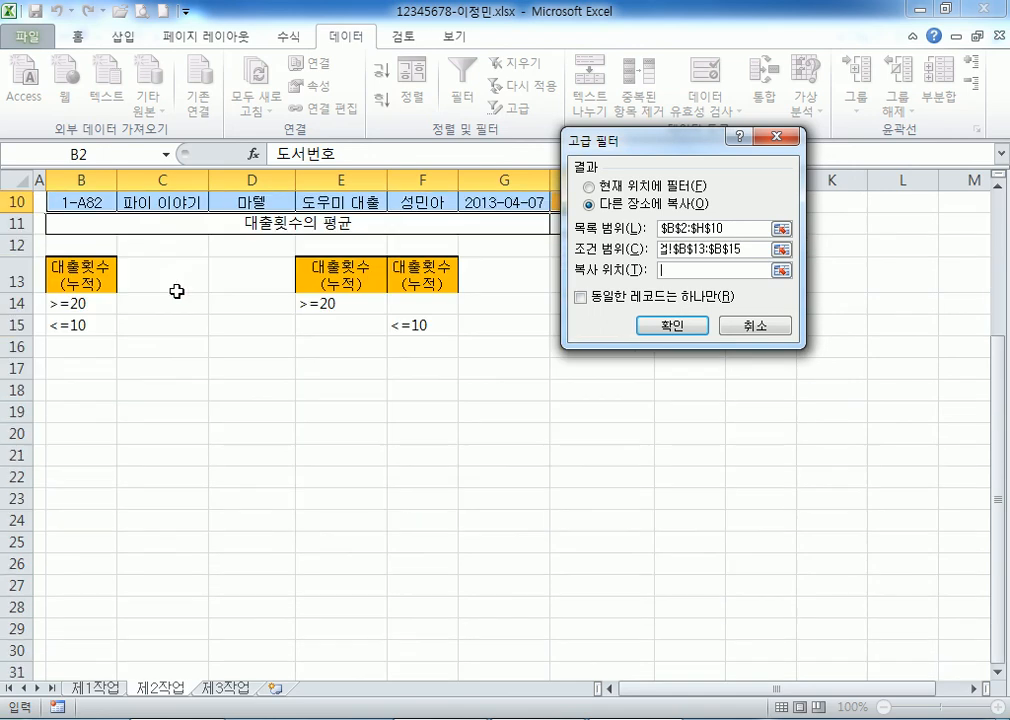
click(72, 396)
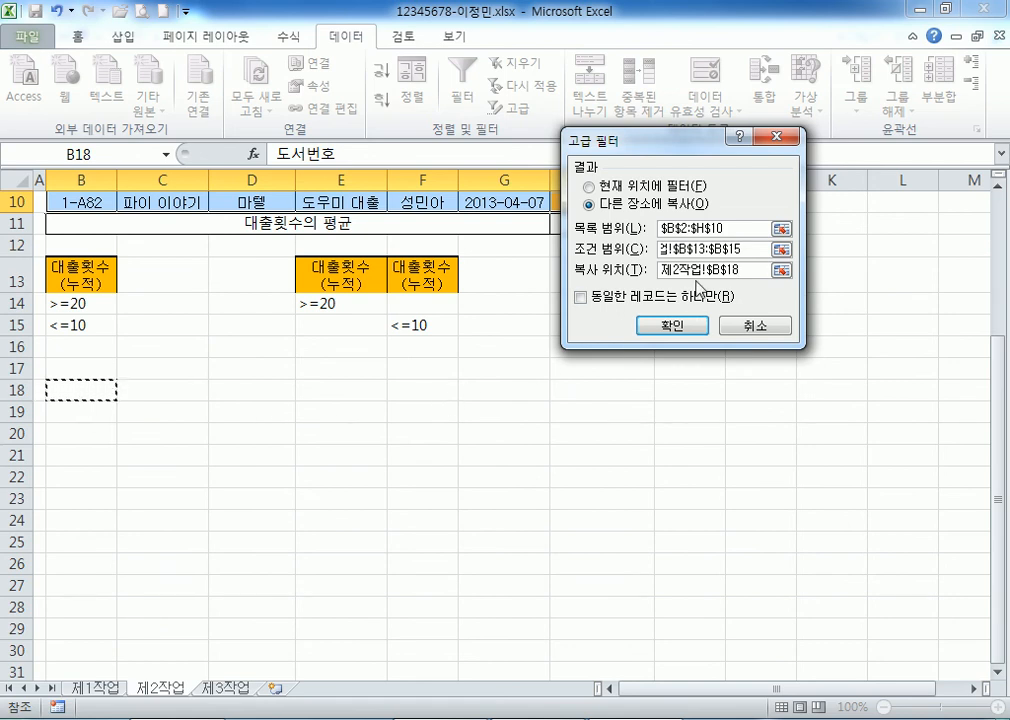
drag(754, 270, 621, 270)
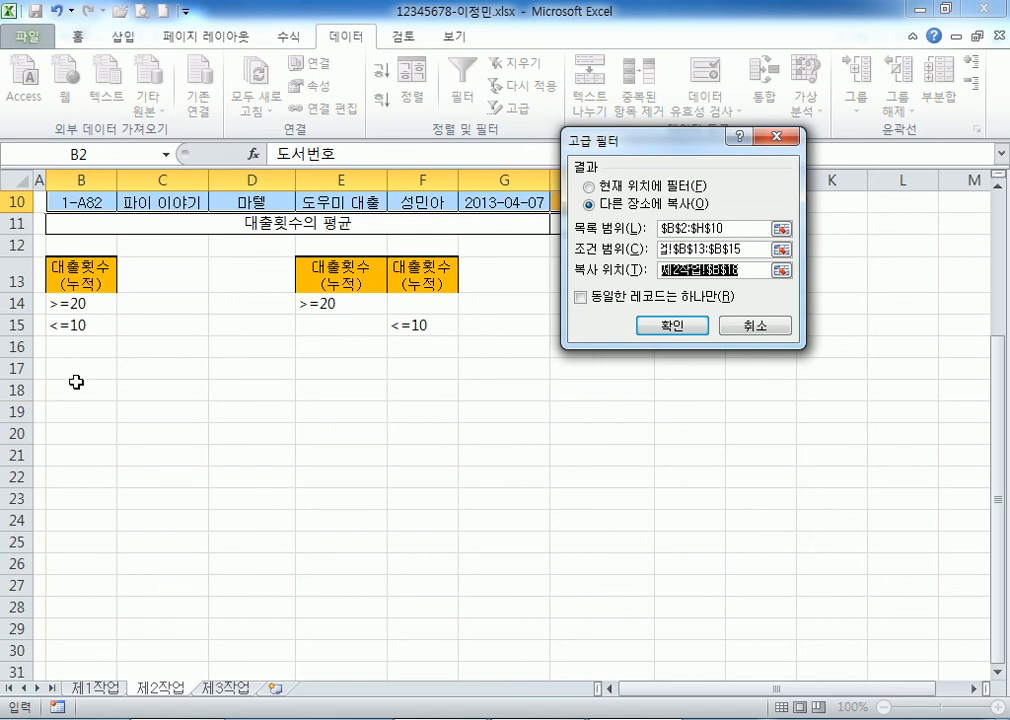
click(76, 382)
Run the filter and check the copied loan counts in H19:H22.
click(659, 326)
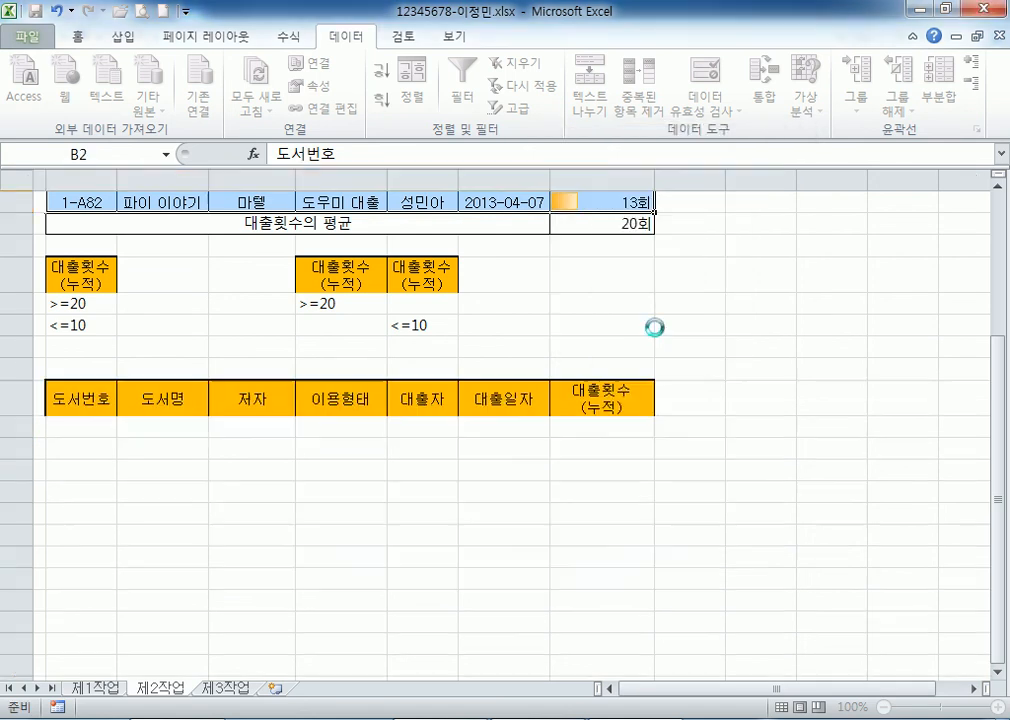
scroll(235, 345, down, 3)
click(607, 329)
drag(607, 329, 585, 372)
click(602, 388)
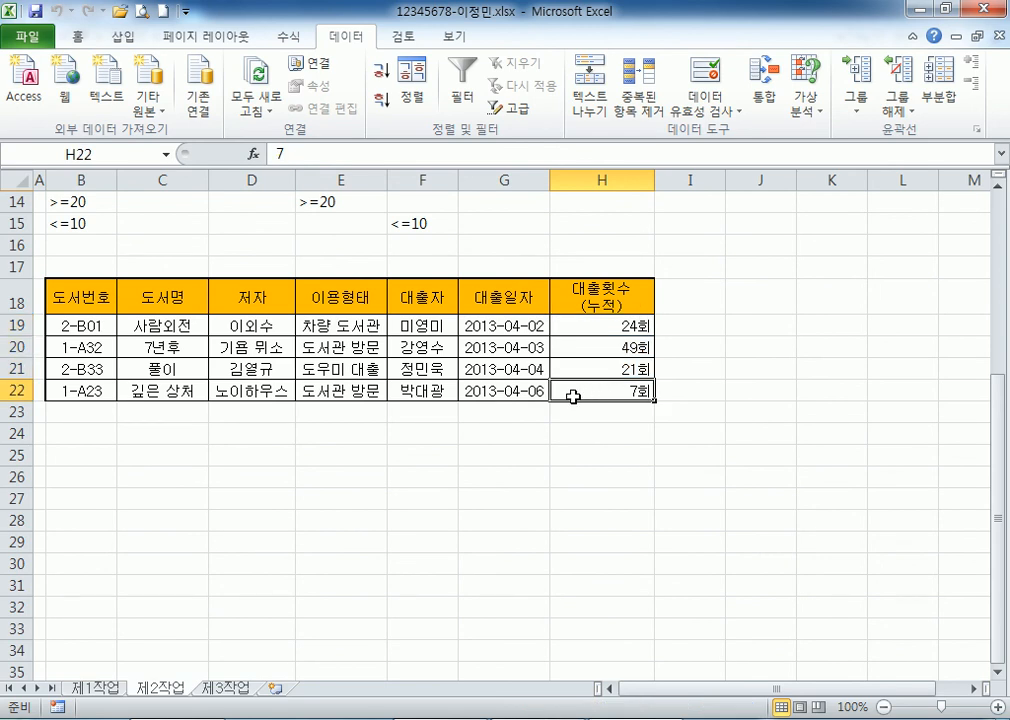
scroll(400, 430, up, 3)
scroll(150, 485, down, 2)
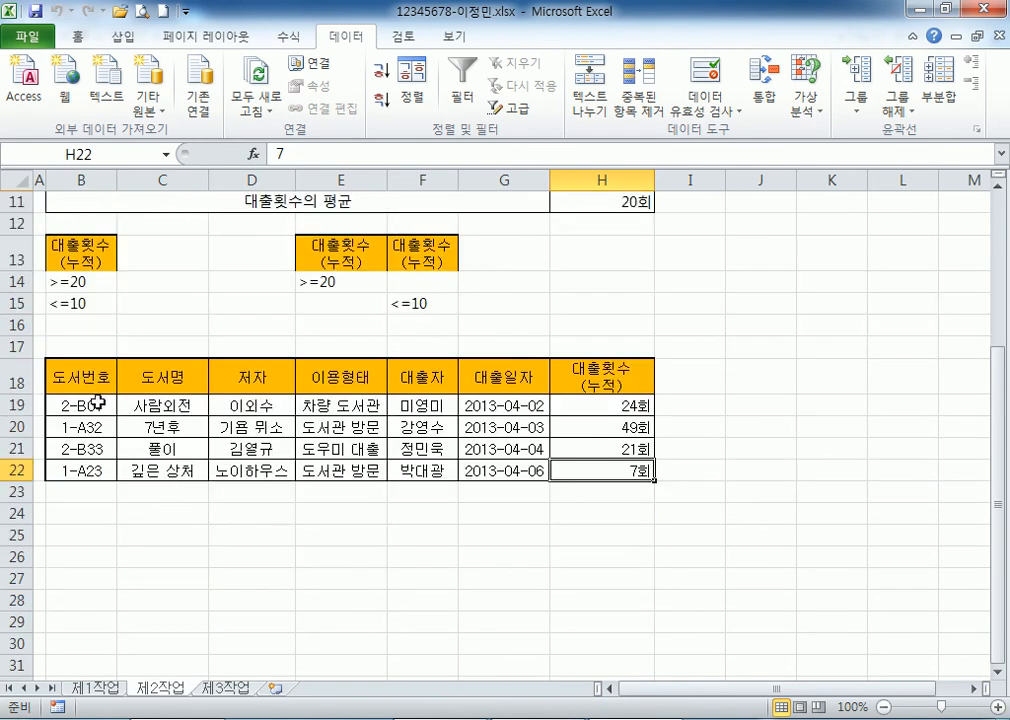
Review the extracted rows from row 18 and the H3 and H11 values, then go to 제1작업.
click(10, 384)
drag(8, 384, 12, 470)
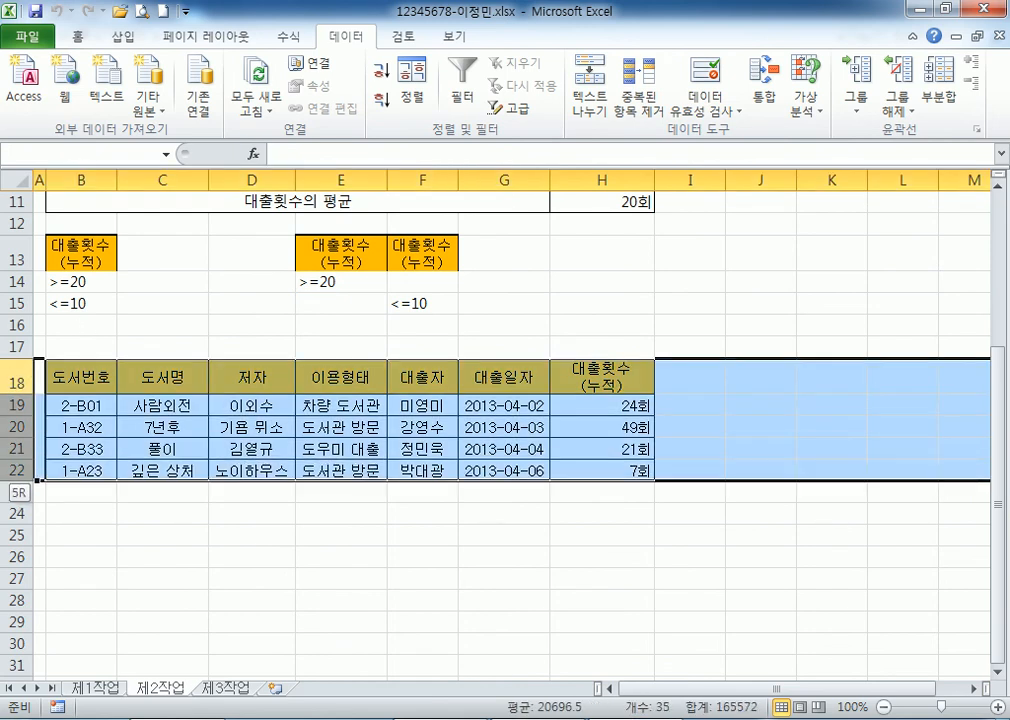
scroll(18, 424, up, 2)
drag(65, 356, 525, 600)
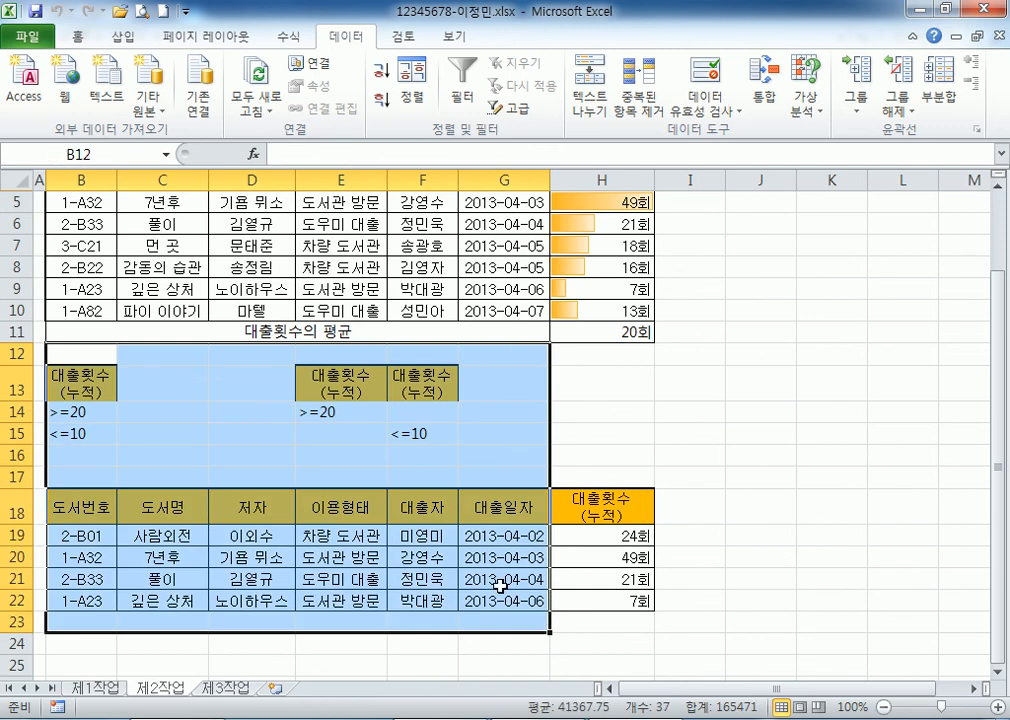
scroll(372, 515, up, 2)
click(605, 265)
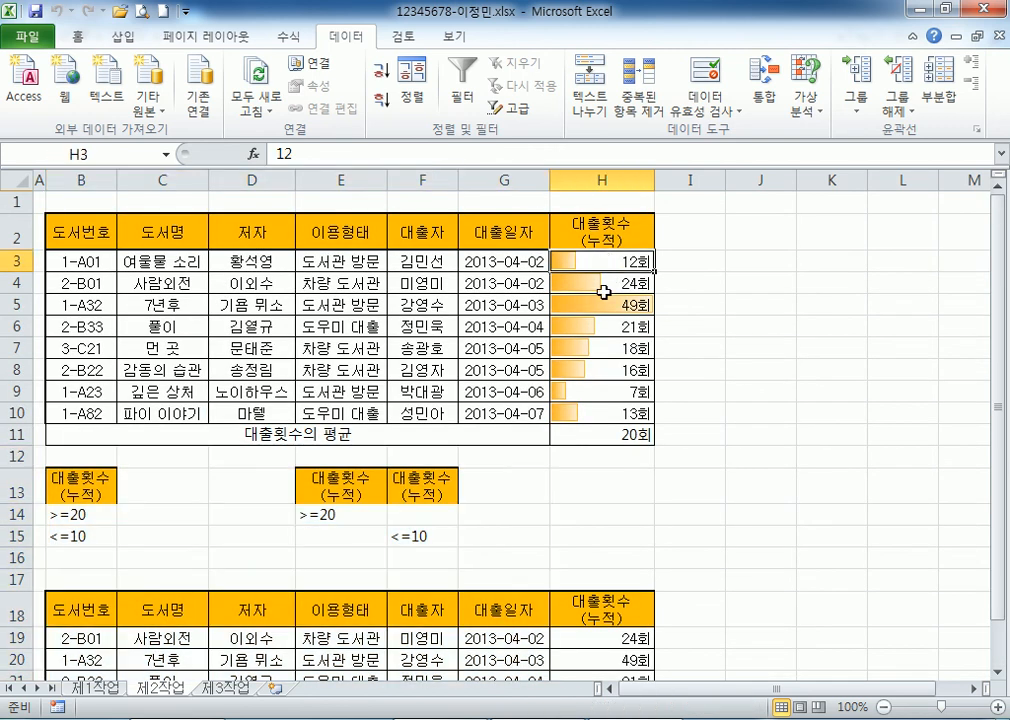
click(592, 434)
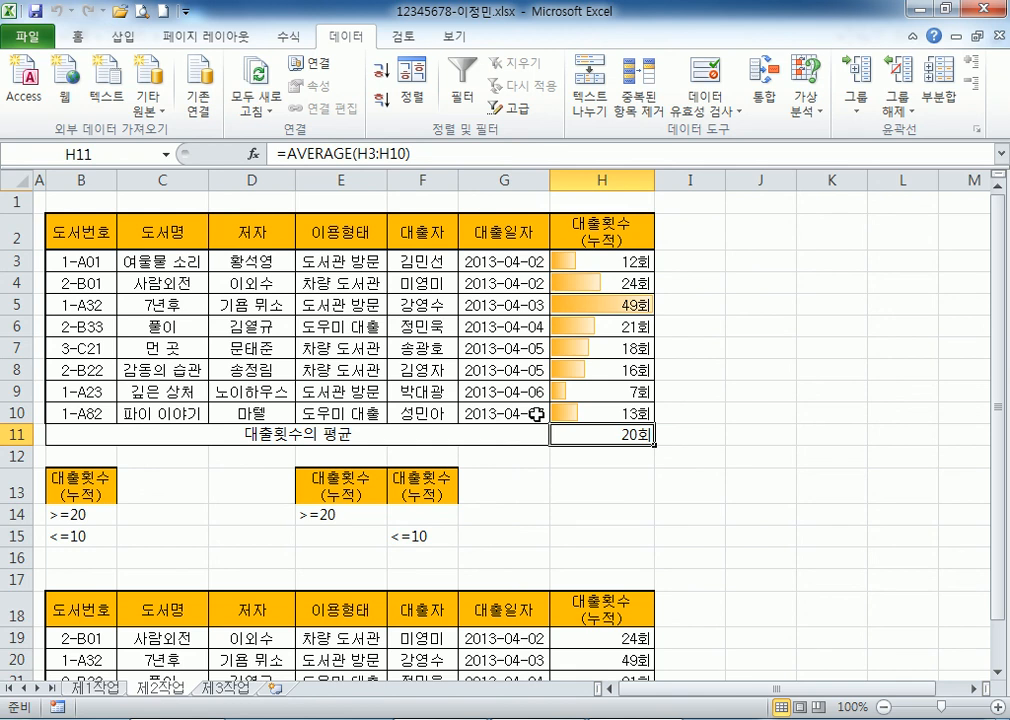
scroll(537, 414, down, 2)
click(573, 389)
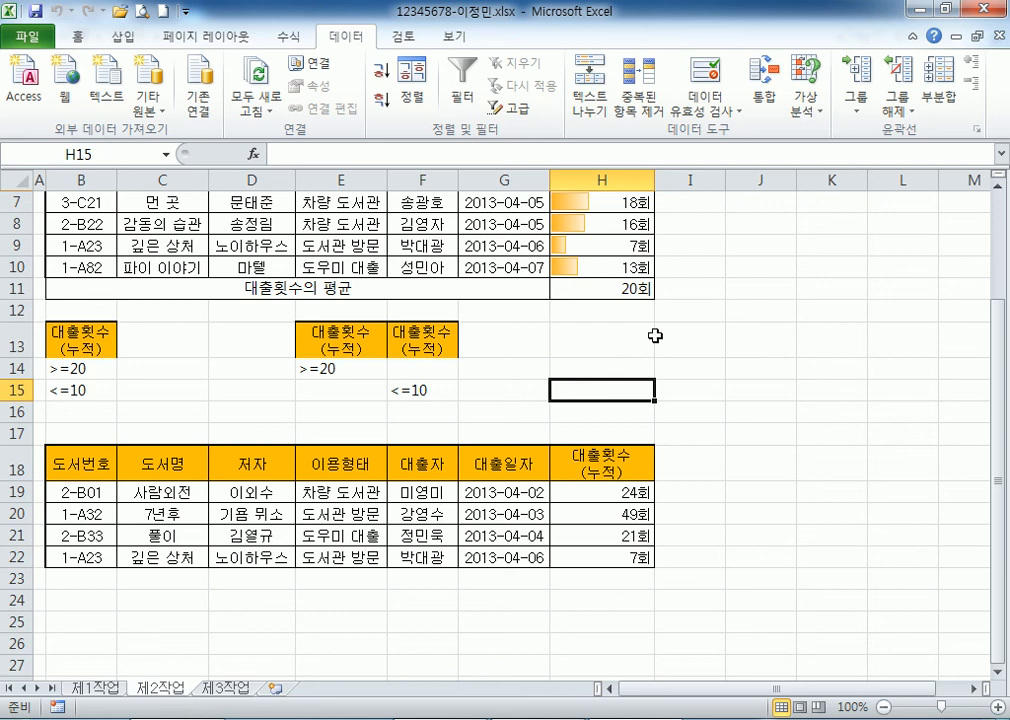
scroll(515, 243, down, 1)
click(100, 688)
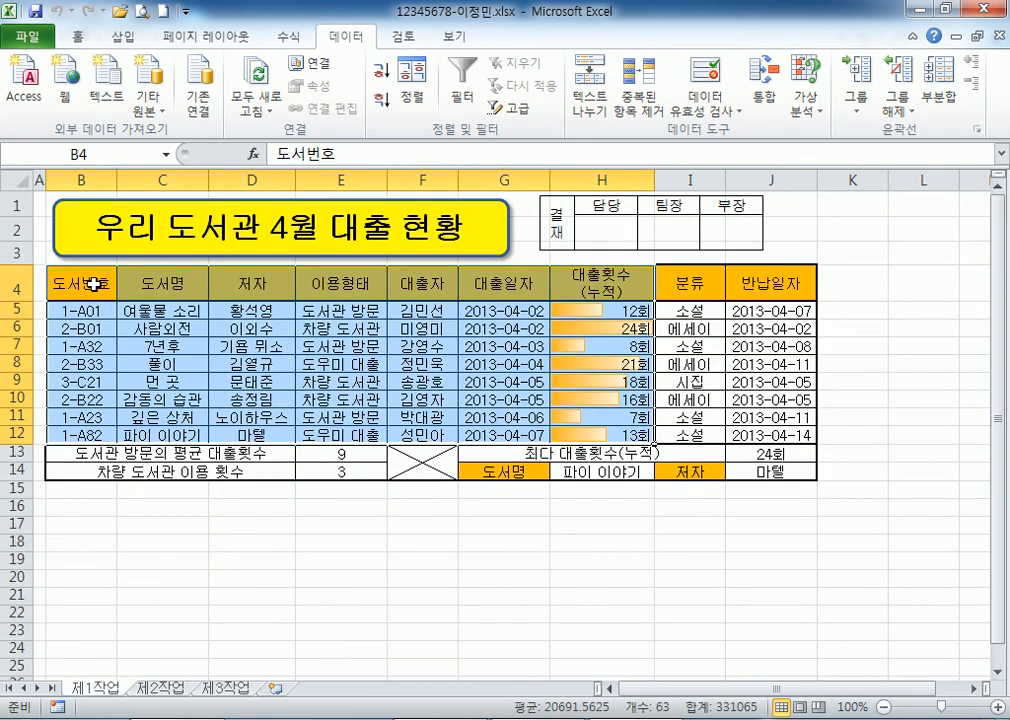
Move the 결재 approval picture slightly to the right.
click(92, 283)
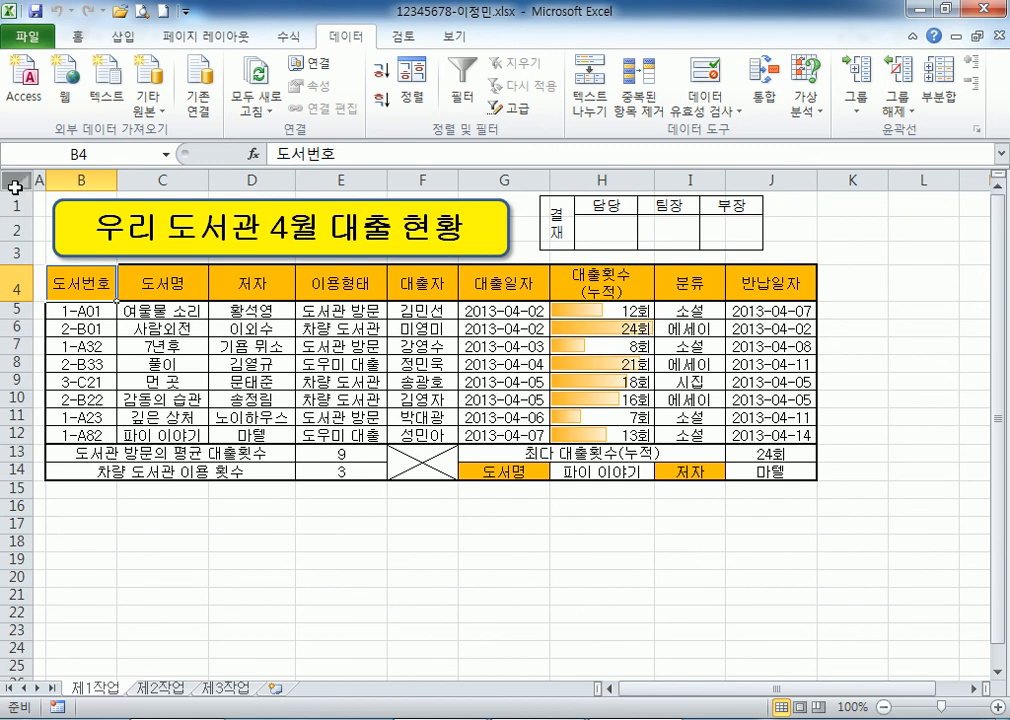
drag(13, 205, 13, 253)
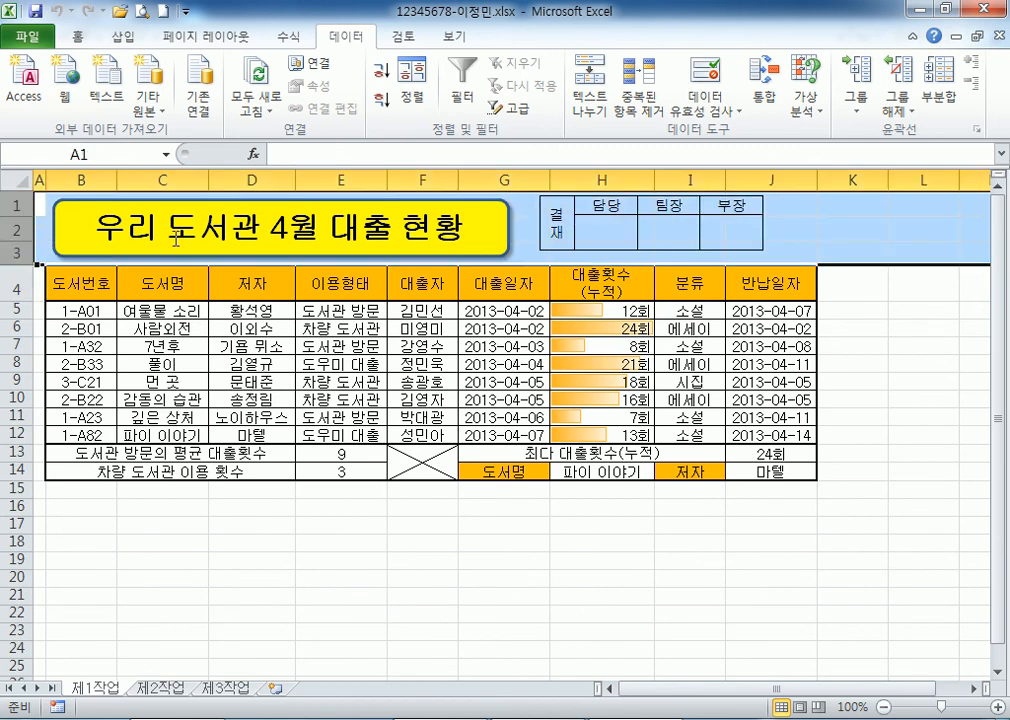
click(132, 198)
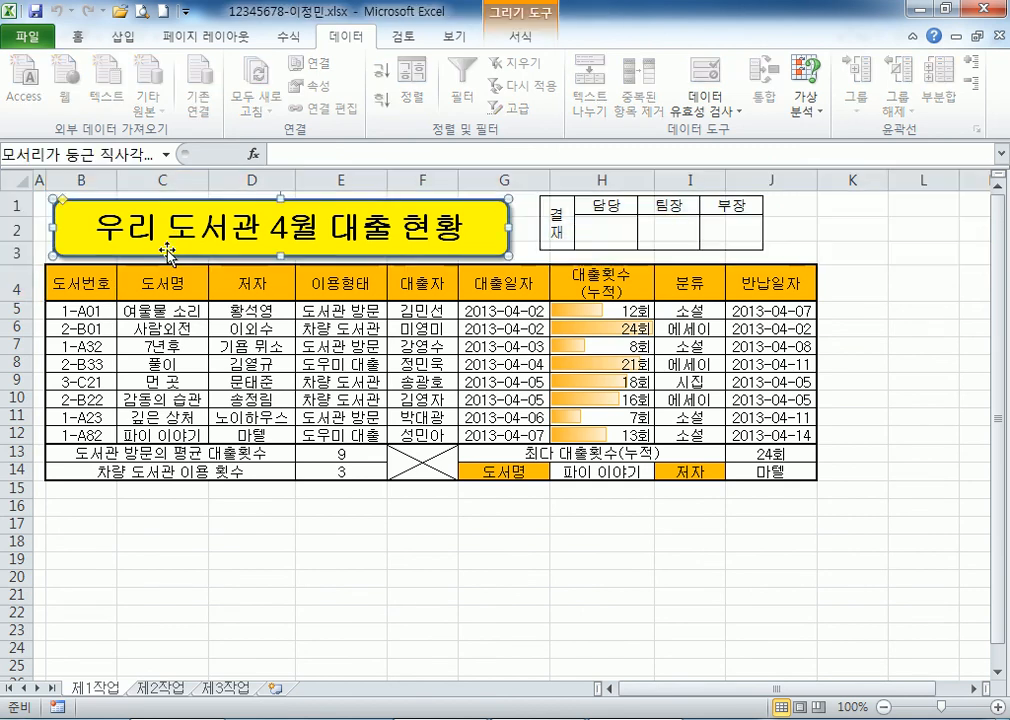
click(569, 220)
mouse_move(569, 216)
mouse_down()
mouse_move(593, 218)
mouse_move(563, 217)
mouse_up()
drag(624, 234, 651, 232)
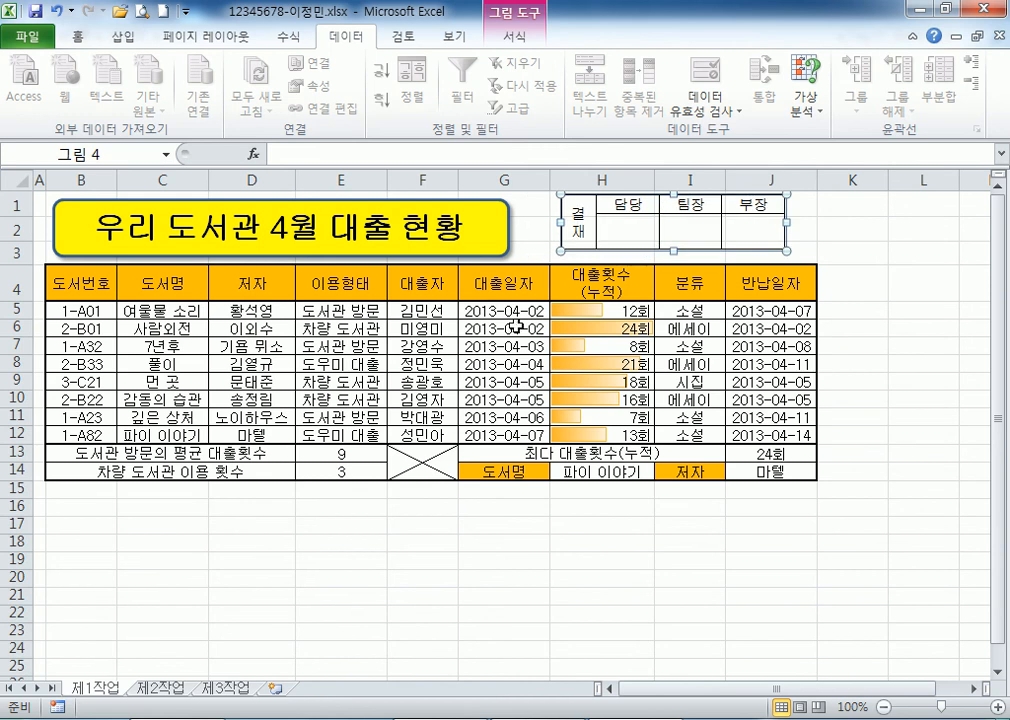
Check the I6 CHOOSE, E13 DAVERAGE and E14 COUNTIF formulas, flipping to 제2작업 and back.
drag(82, 284, 588, 432)
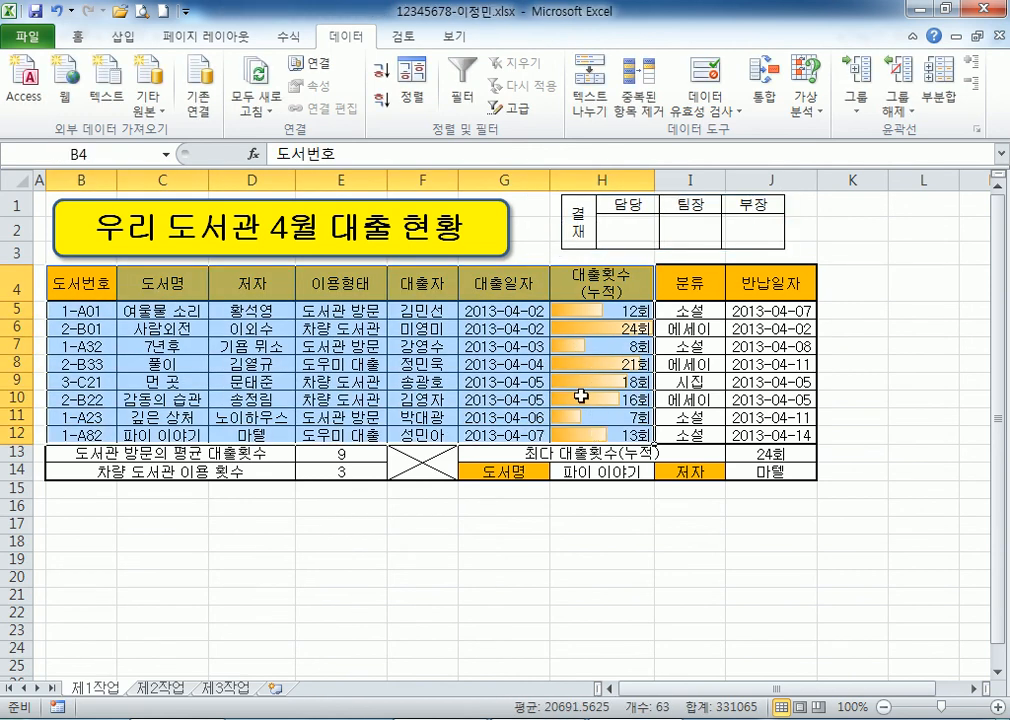
click(335, 364)
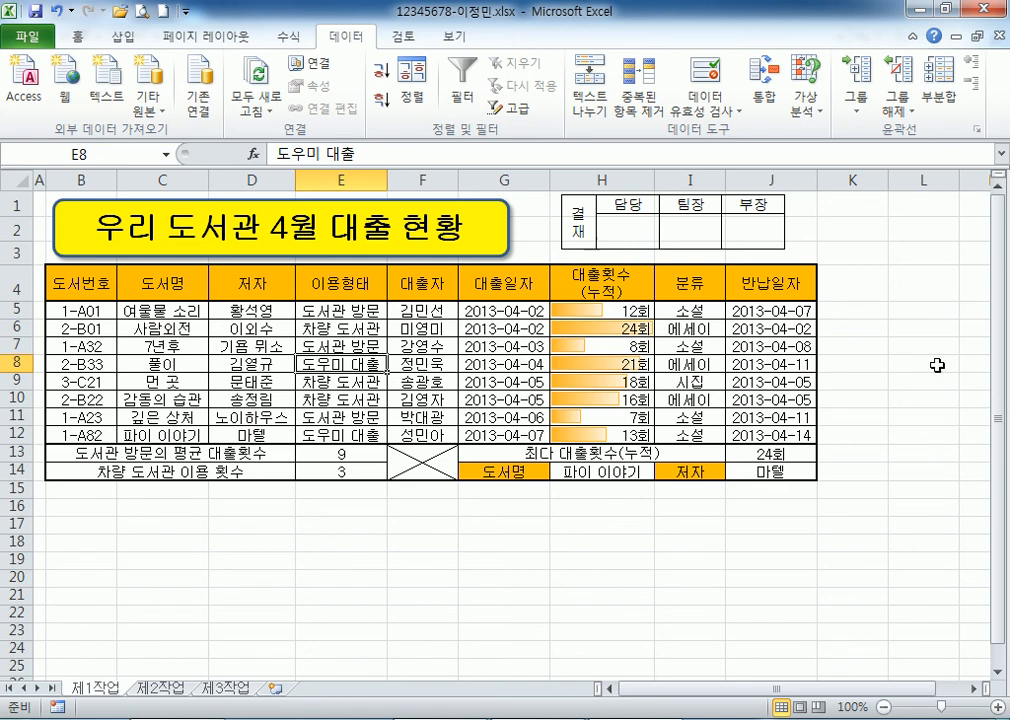
drag(705, 316, 765, 438)
click(697, 330)
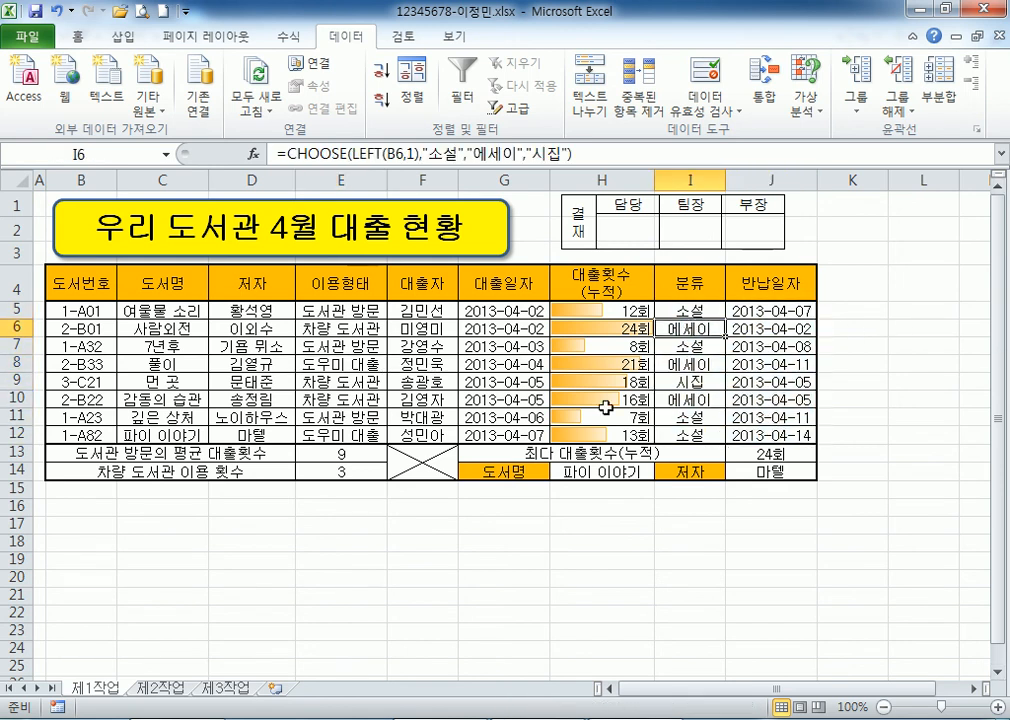
click(344, 458)
click(341, 474)
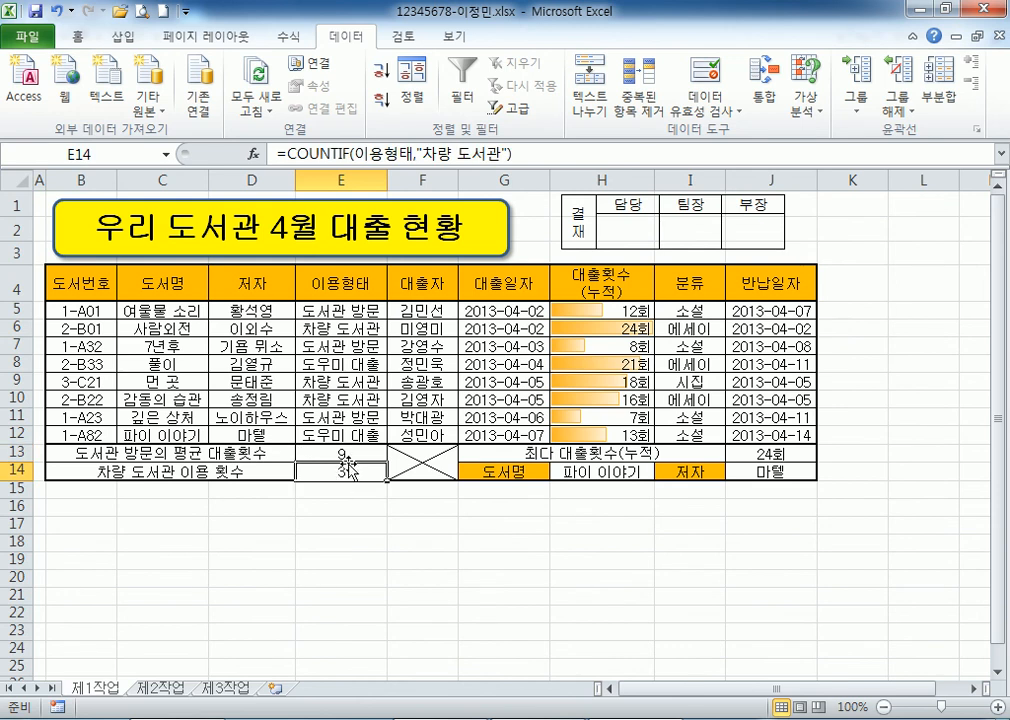
click(158, 688)
click(100, 690)
Copy the loan table B4:H12 on 제1작업.
drag(70, 285, 640, 436)
right_click(262, 312)
click(300, 345)
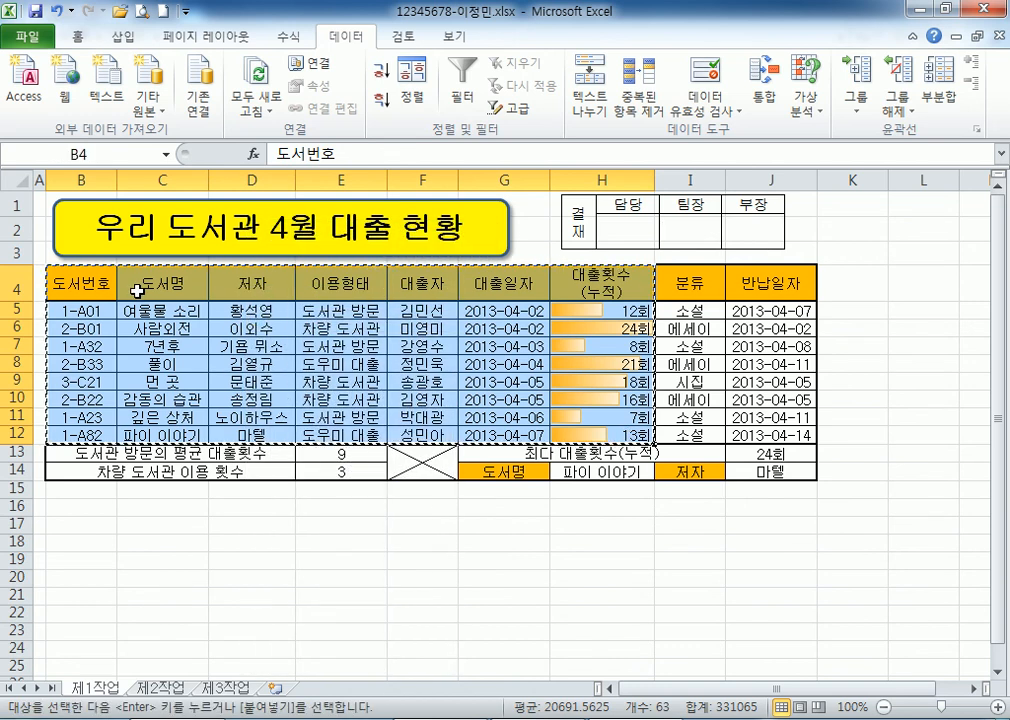
Paste only the column widths into B2 on sheet 제3작업.
click(213, 690)
click(77, 231)
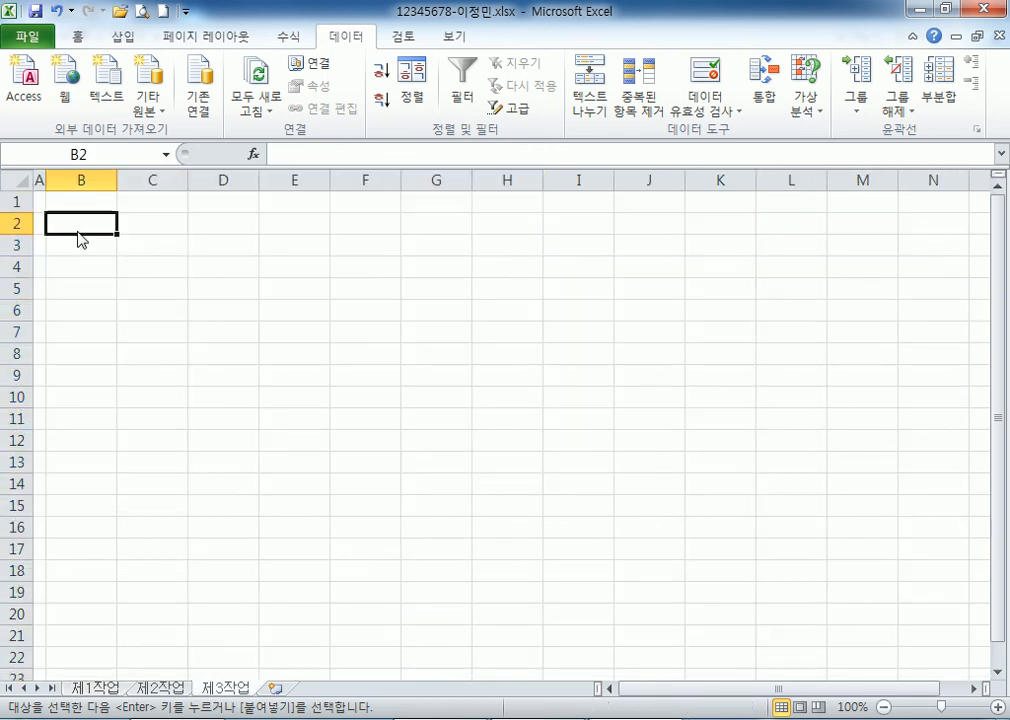
right_click(77, 231)
mouse_move(128, 350)
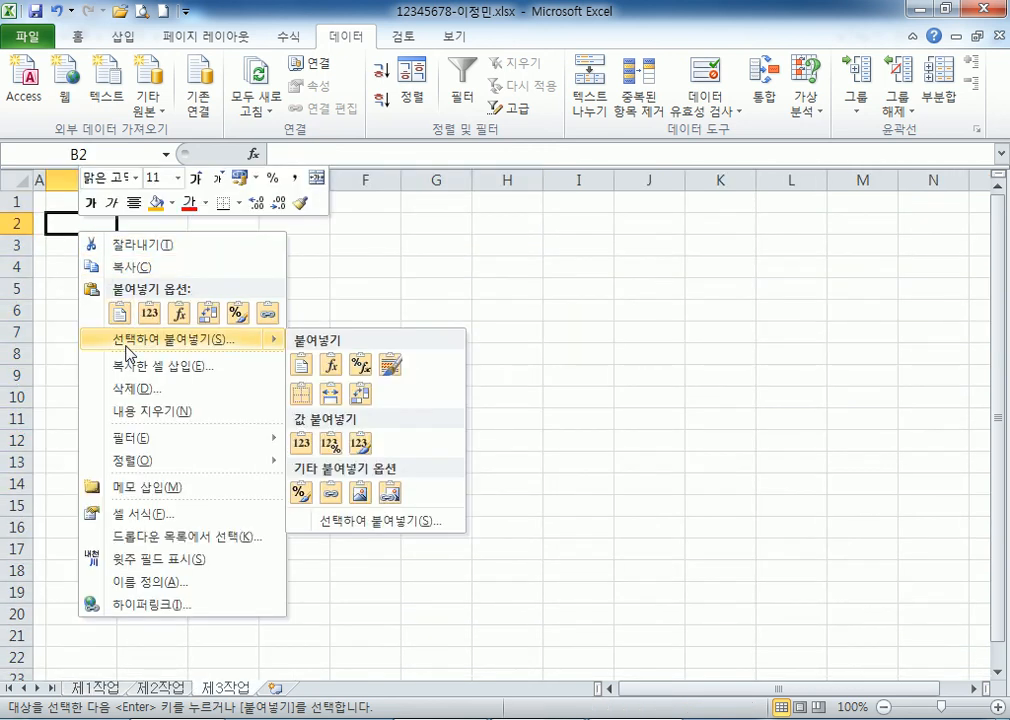
click(128, 340)
click(228, 272)
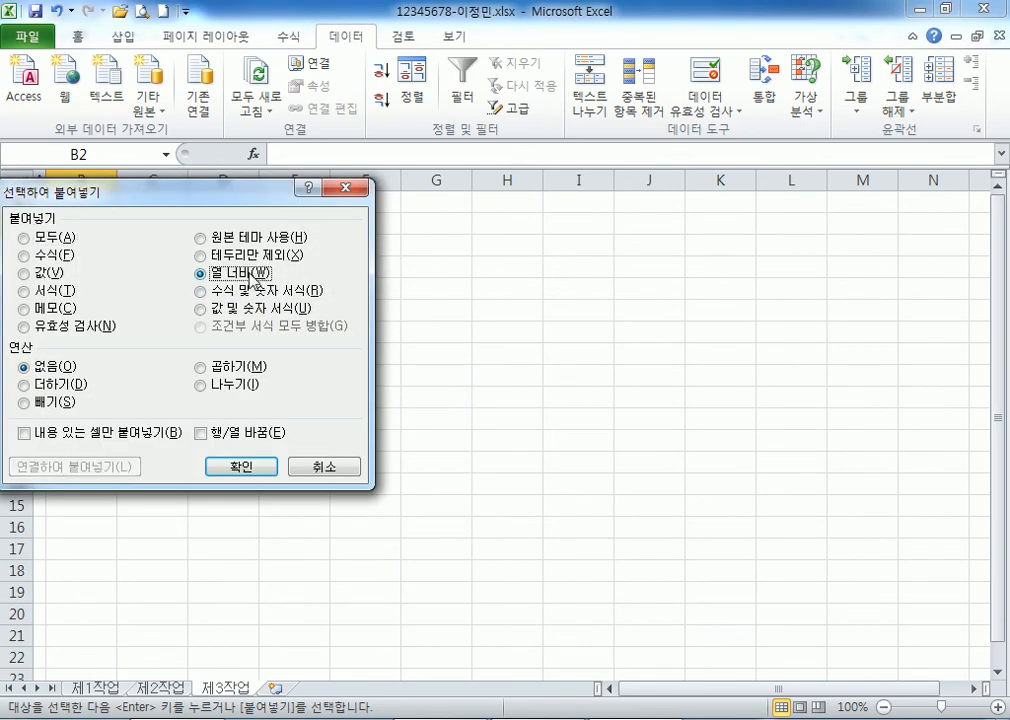
click(253, 470)
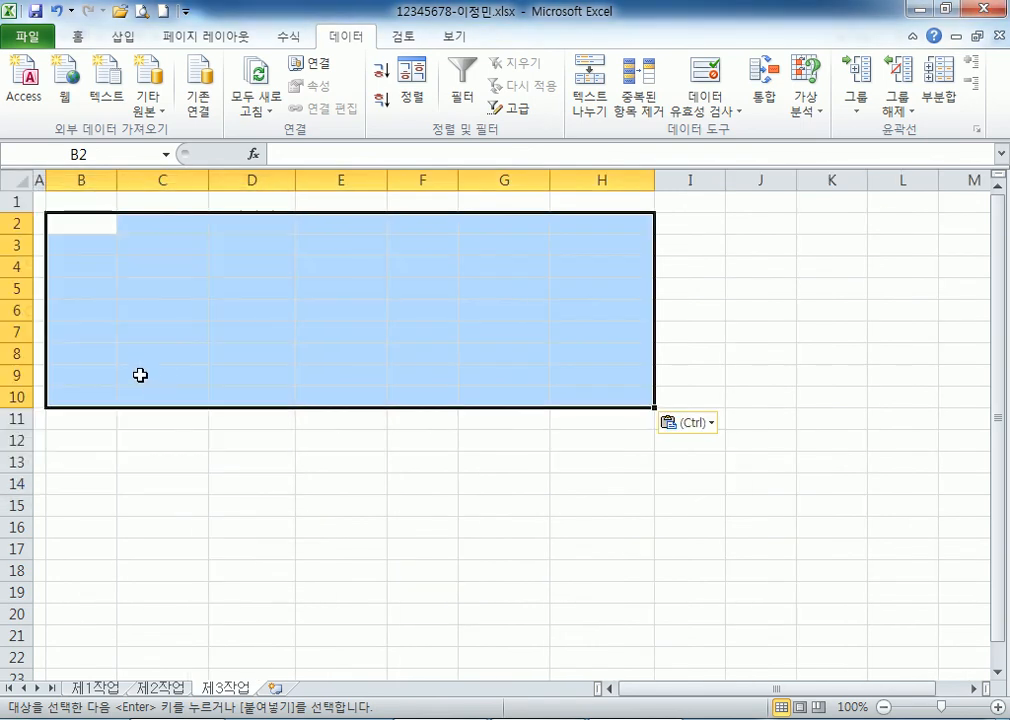
Paste the loan table itself at B2.
right_click(77, 228)
click(119, 309)
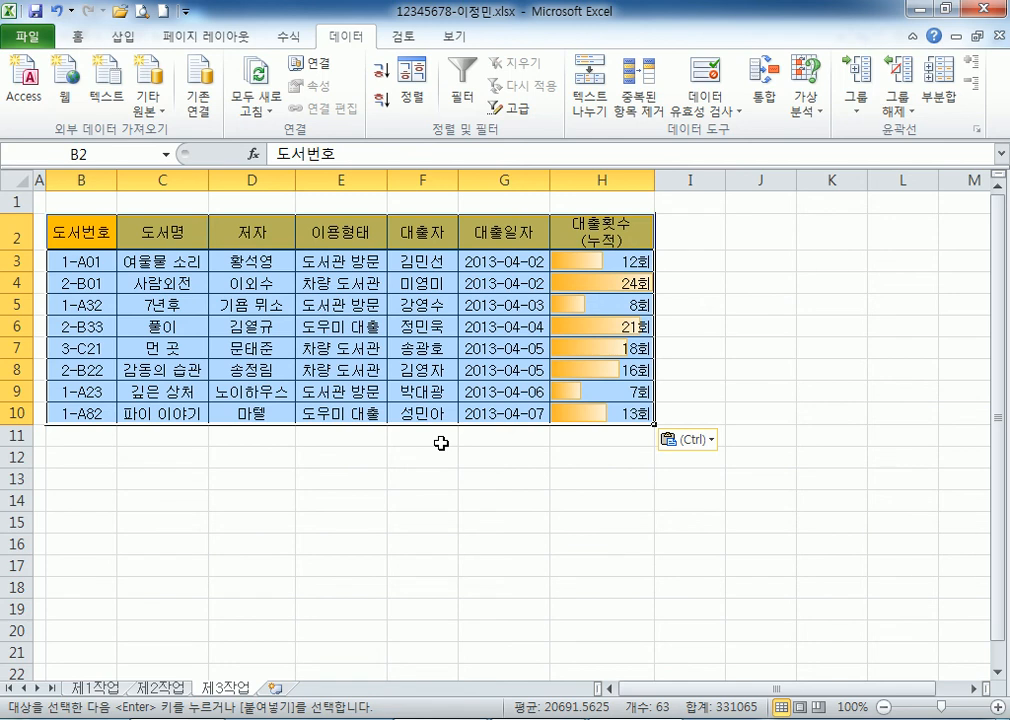
click(249, 261)
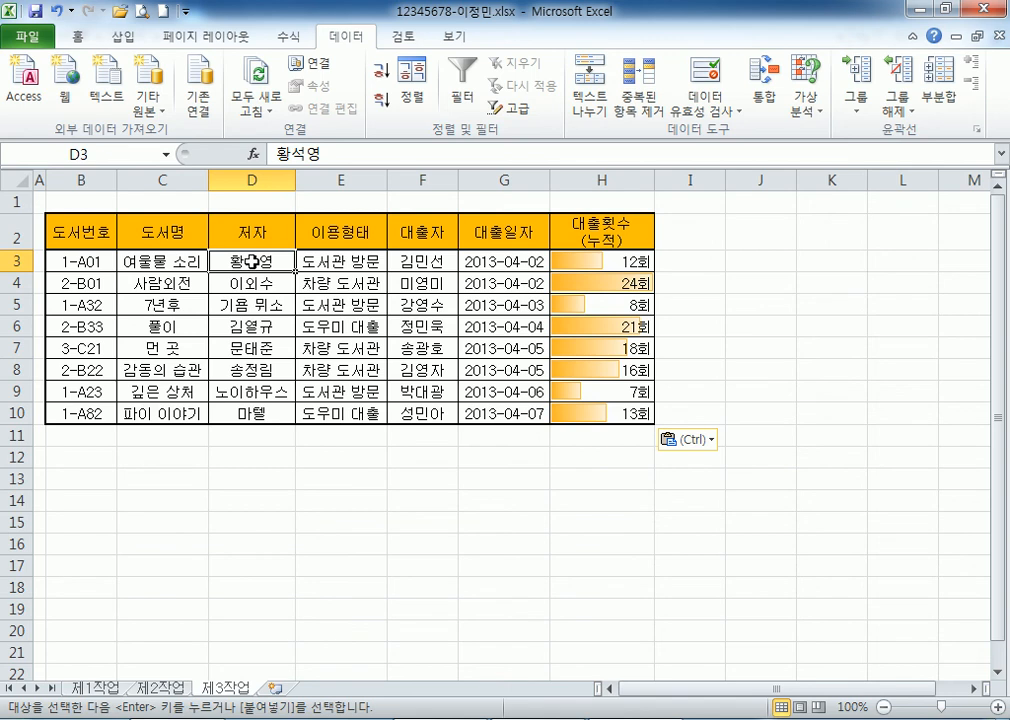
click(342, 175)
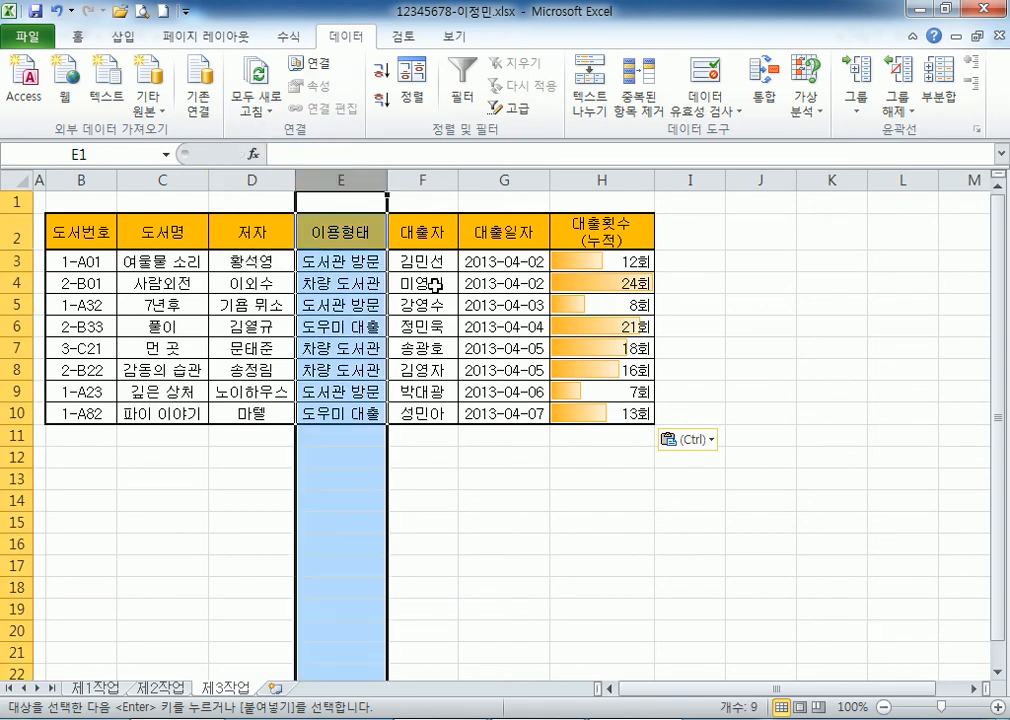
click(326, 320)
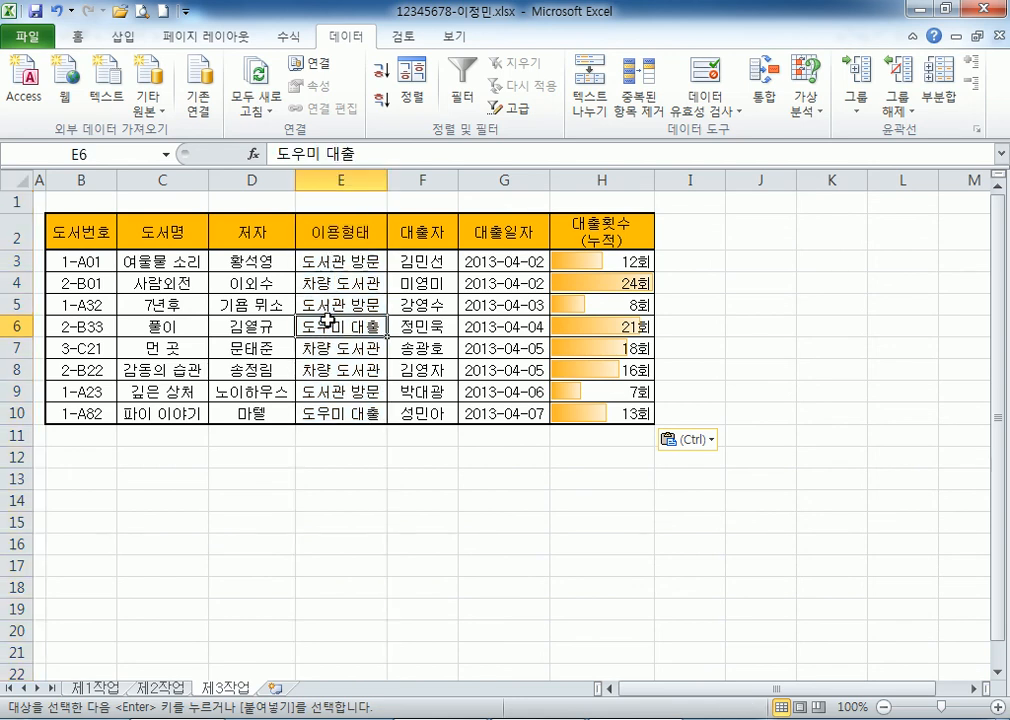
click(381, 99)
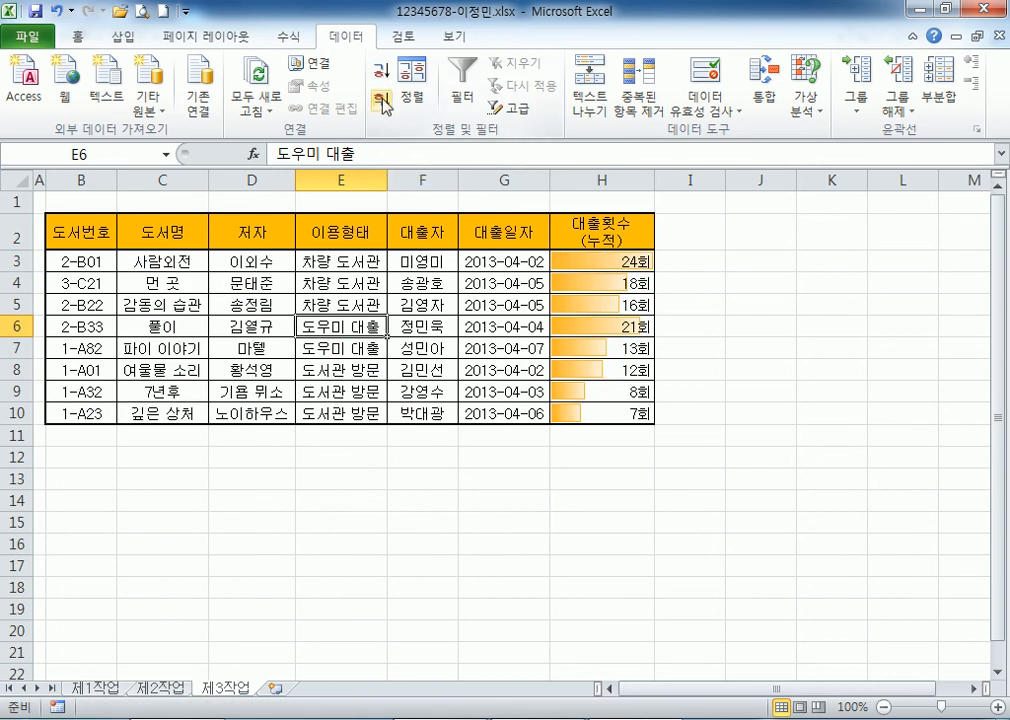
click(328, 254)
click(333, 326)
click(324, 372)
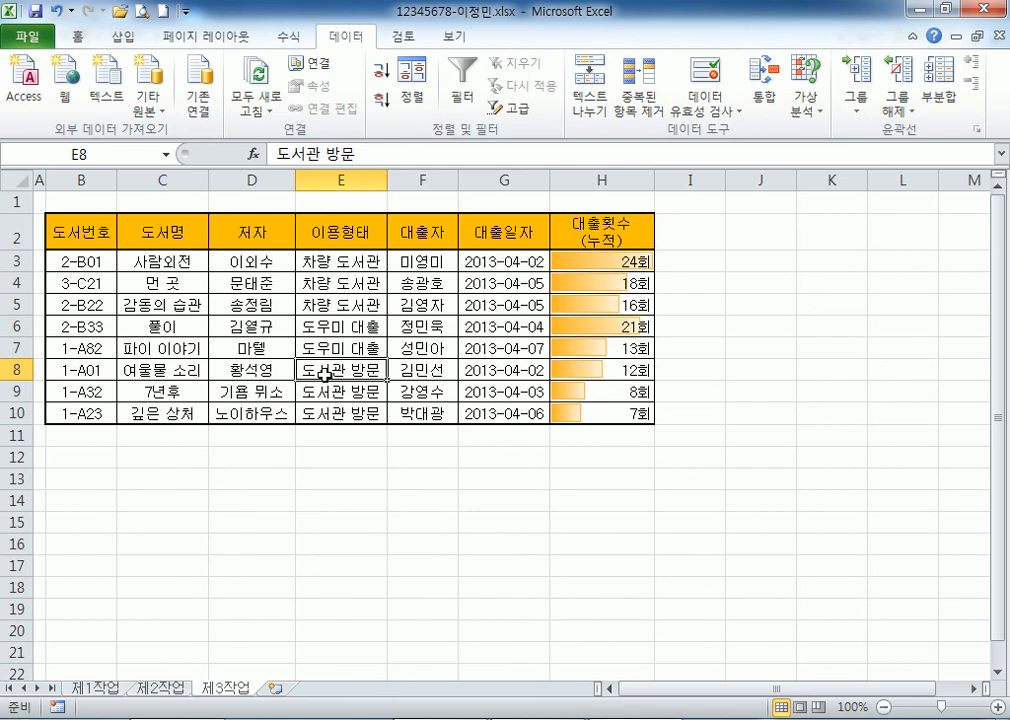
drag(330, 260, 336, 413)
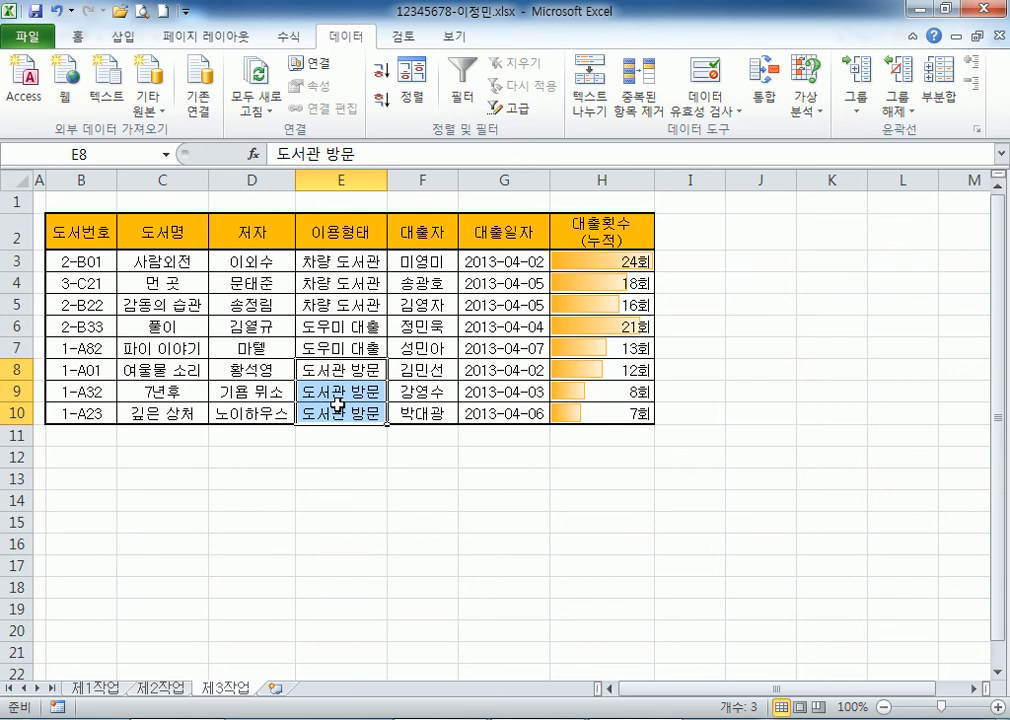
click(305, 261)
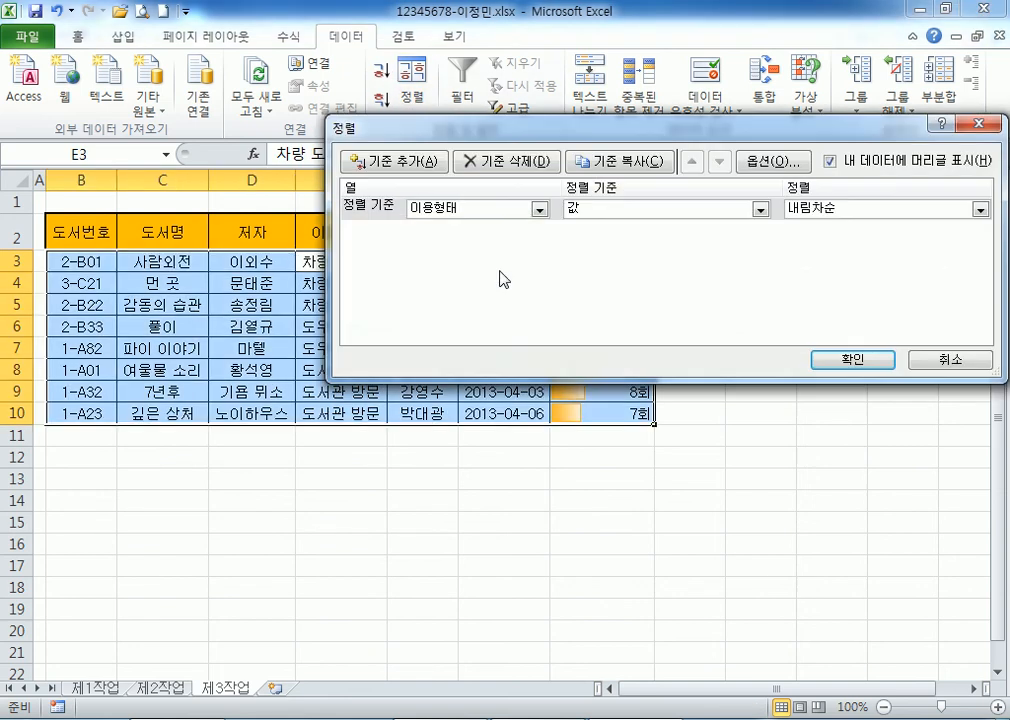
click(840, 209)
click(836, 256)
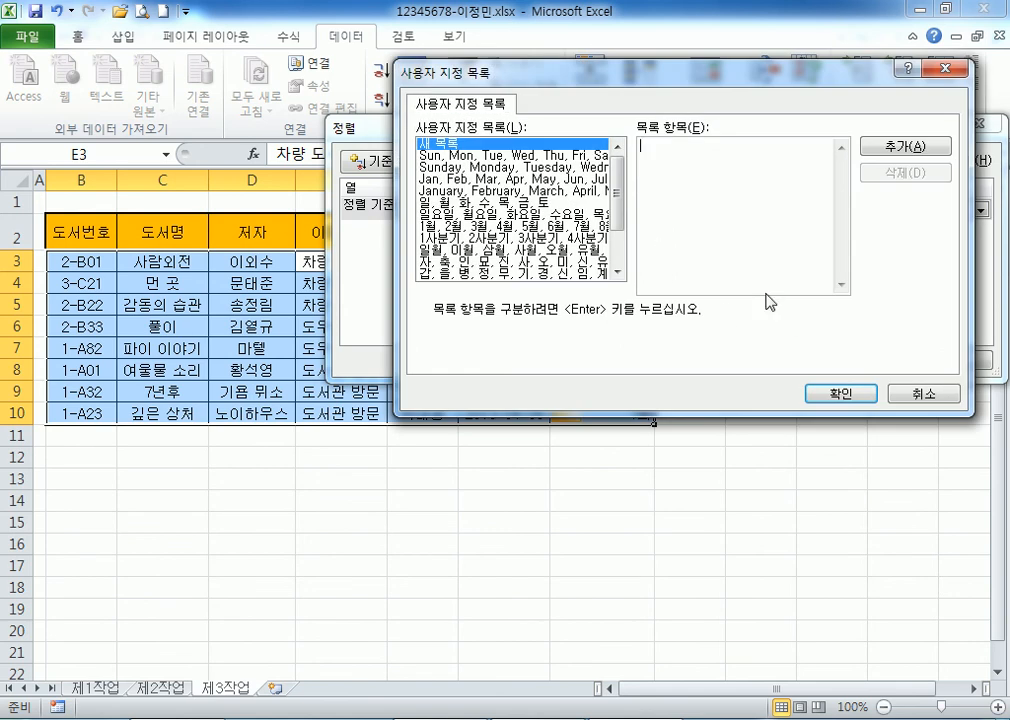
click(920, 393)
click(910, 360)
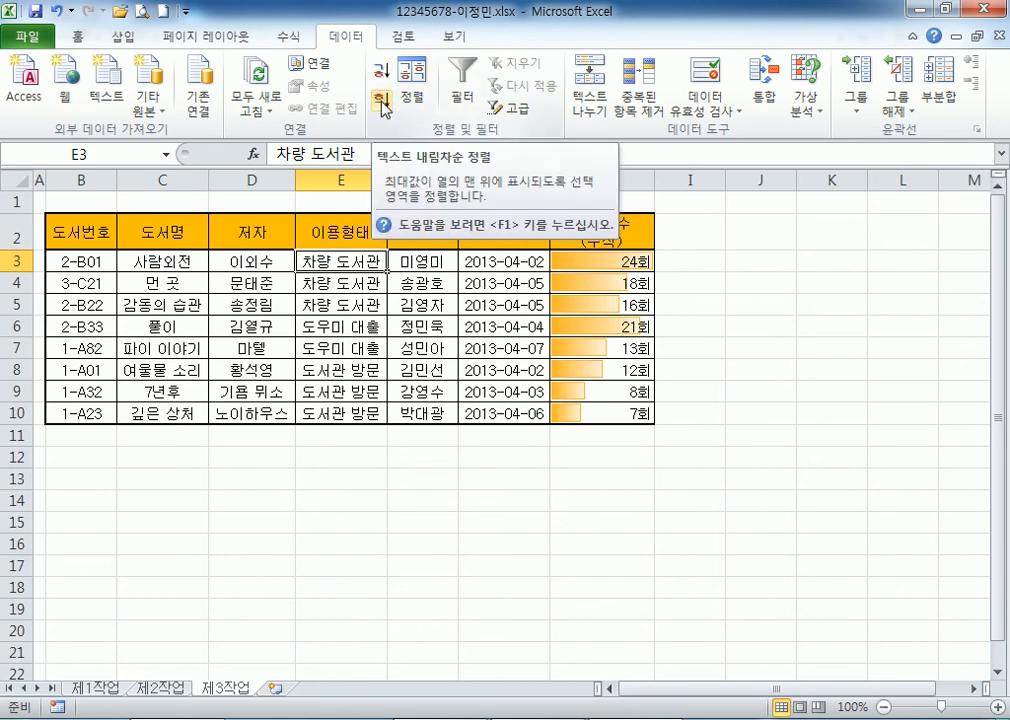
Open Subtotal from inside the table and group at each change in 이용형태.
click(940, 105)
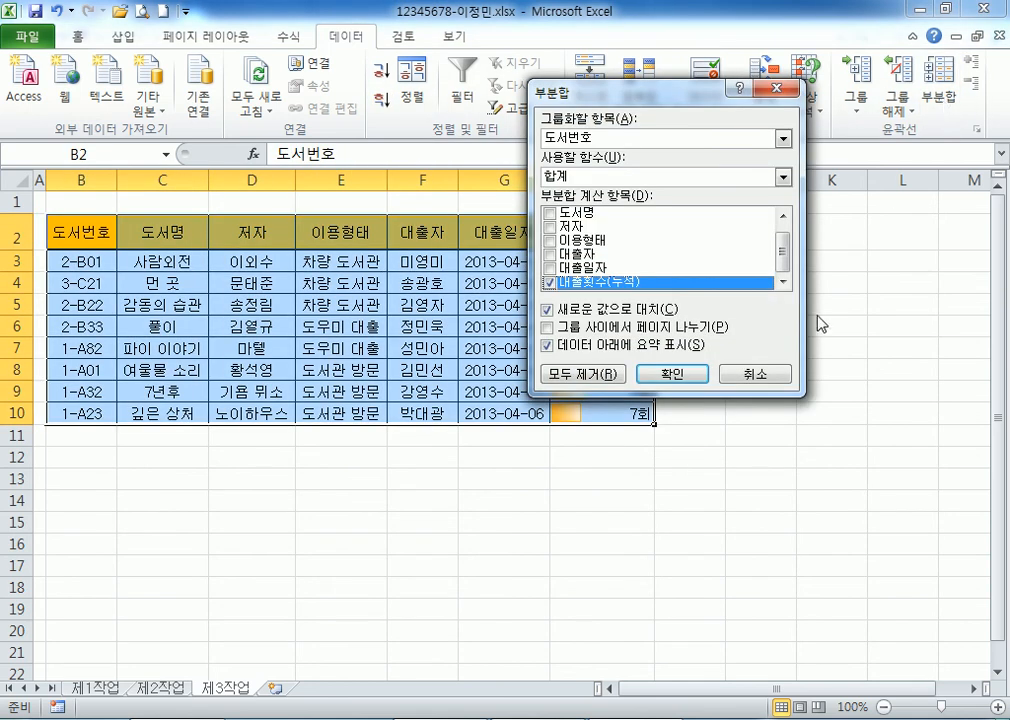
click(753, 374)
click(325, 258)
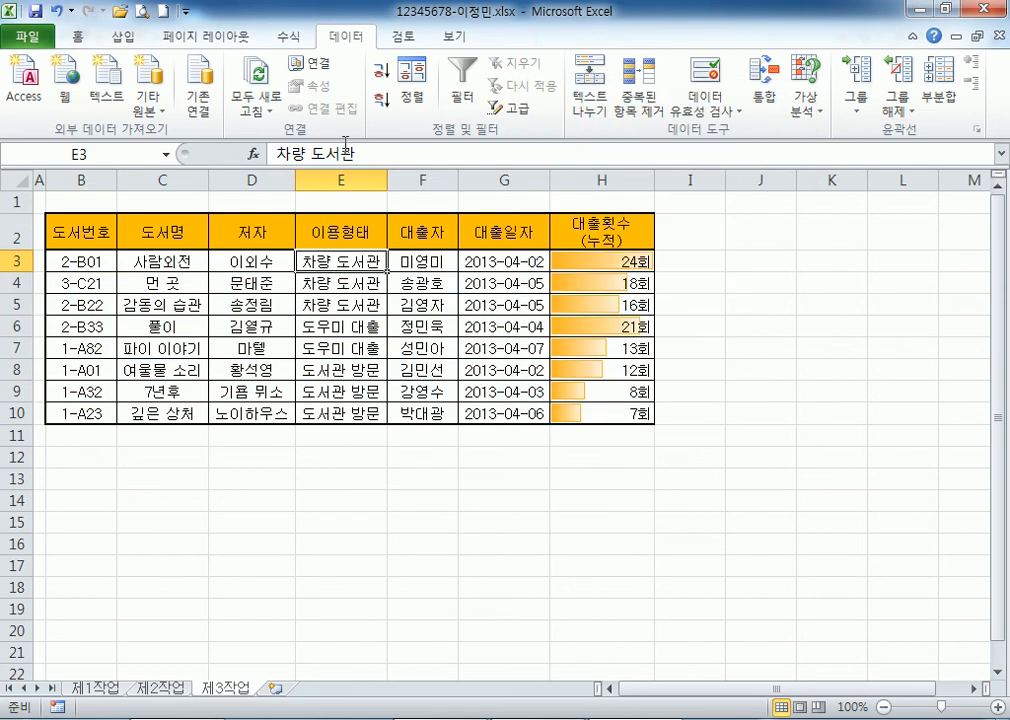
click(310, 179)
click(338, 305)
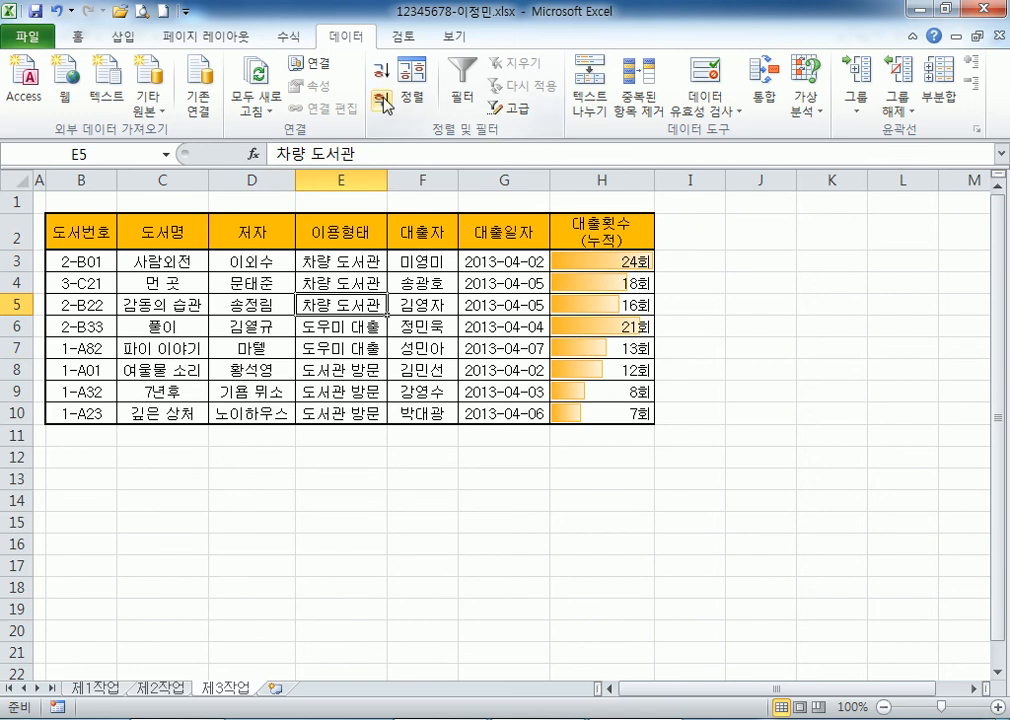
click(943, 99)
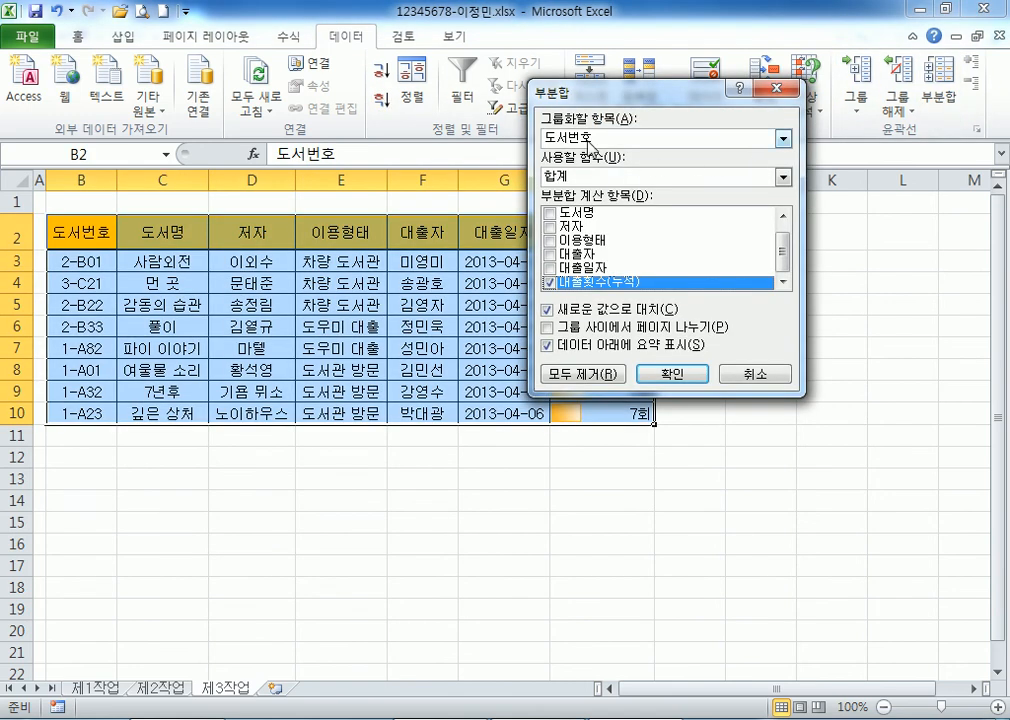
click(588, 144)
click(600, 187)
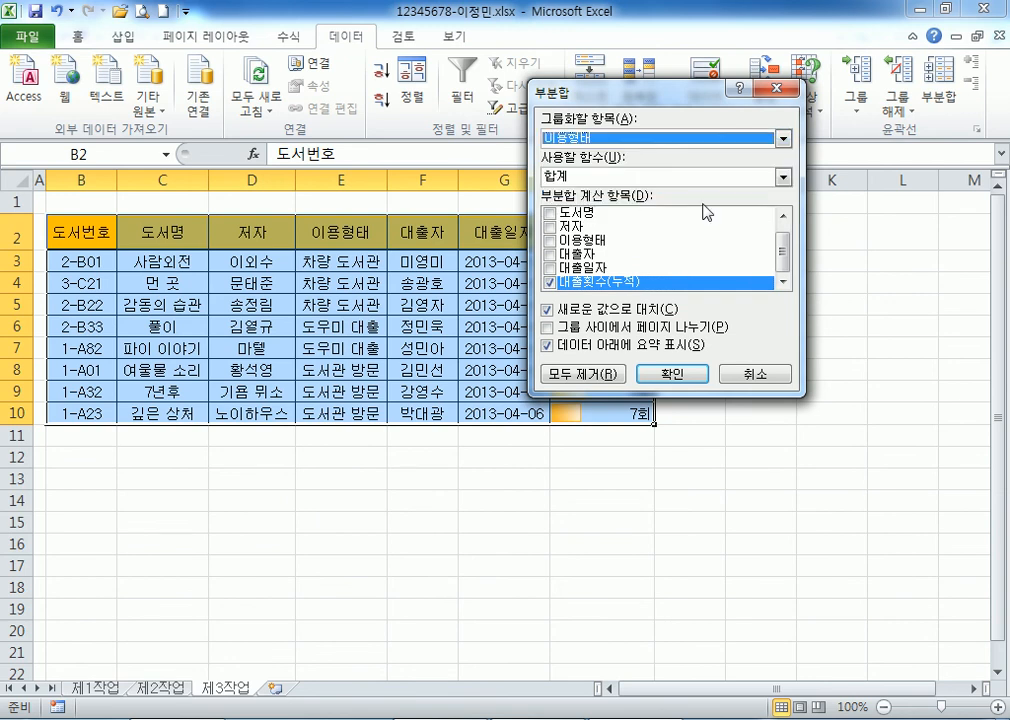
Subtotal only 대출자 with the 개수 function and apply the count subtotals.
drag(579, 96, 488, 156)
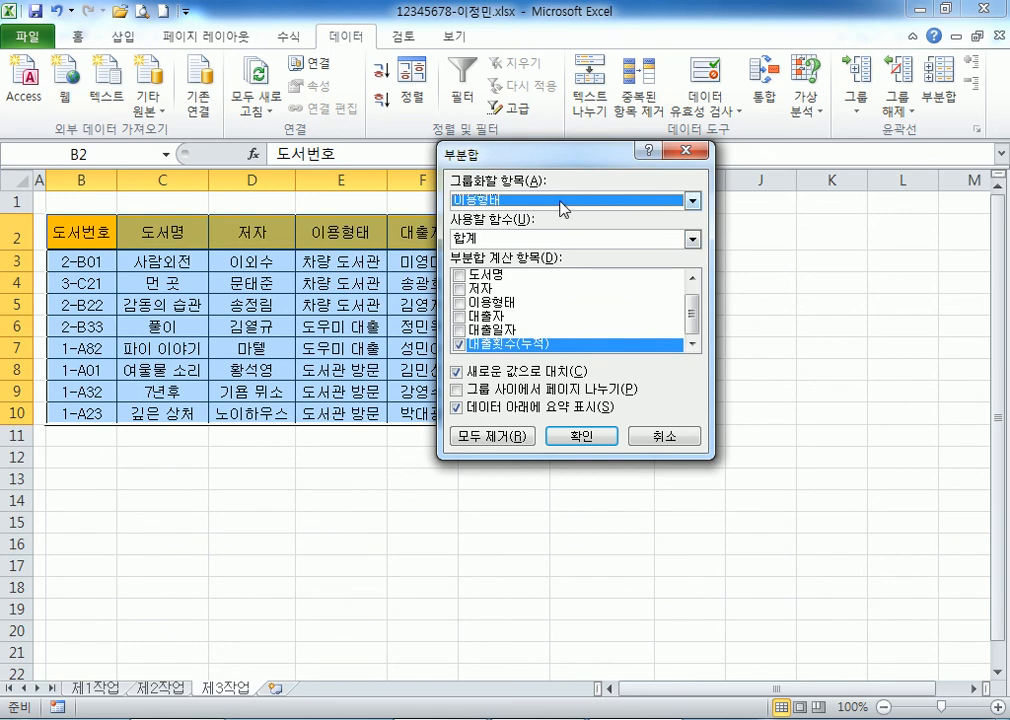
drag(499, 160, 427, 187)
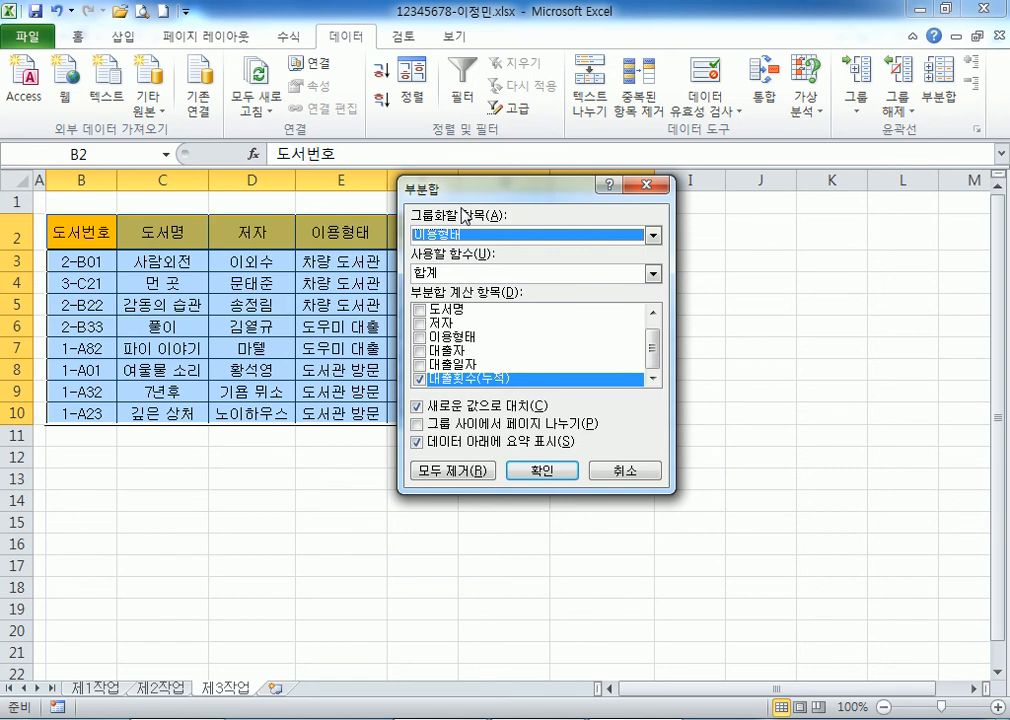
click(420, 351)
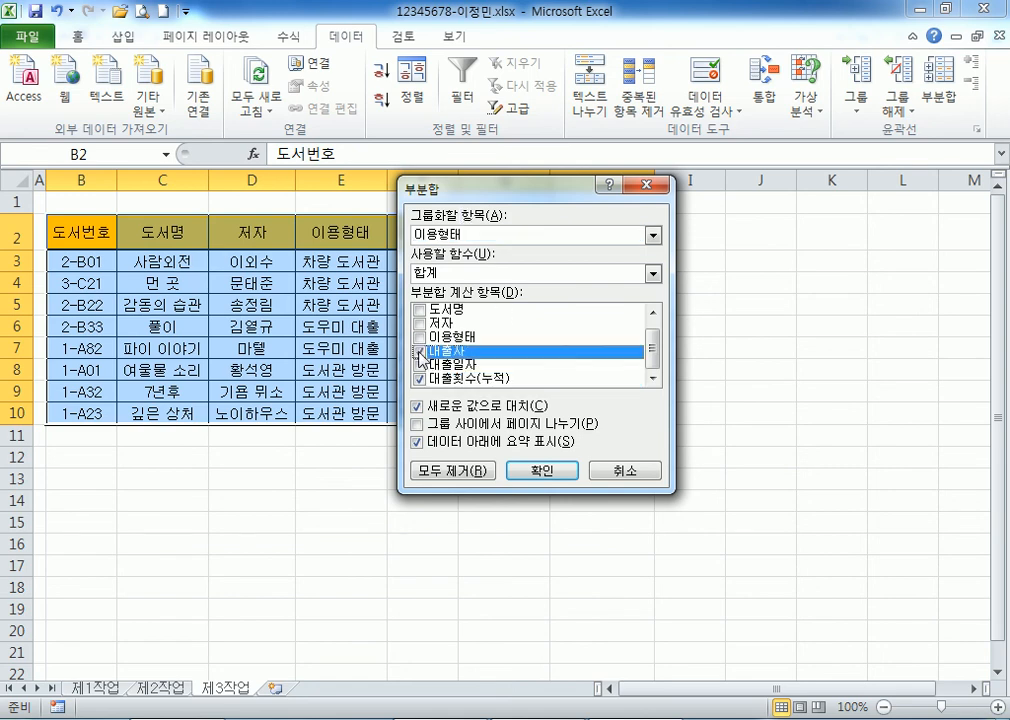
click(419, 378)
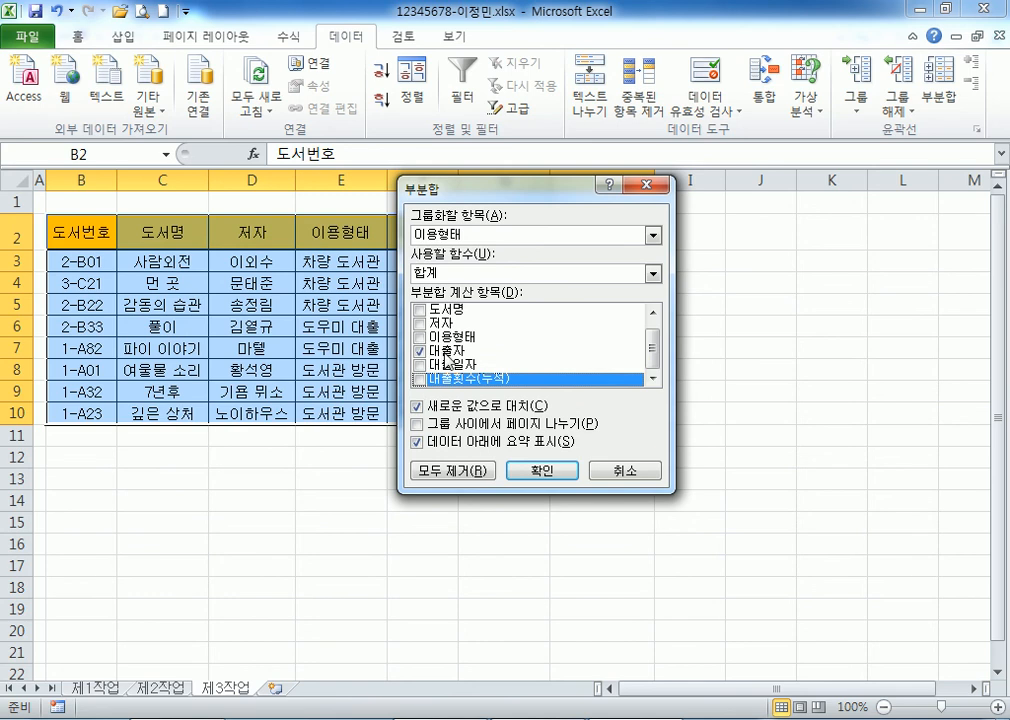
click(446, 352)
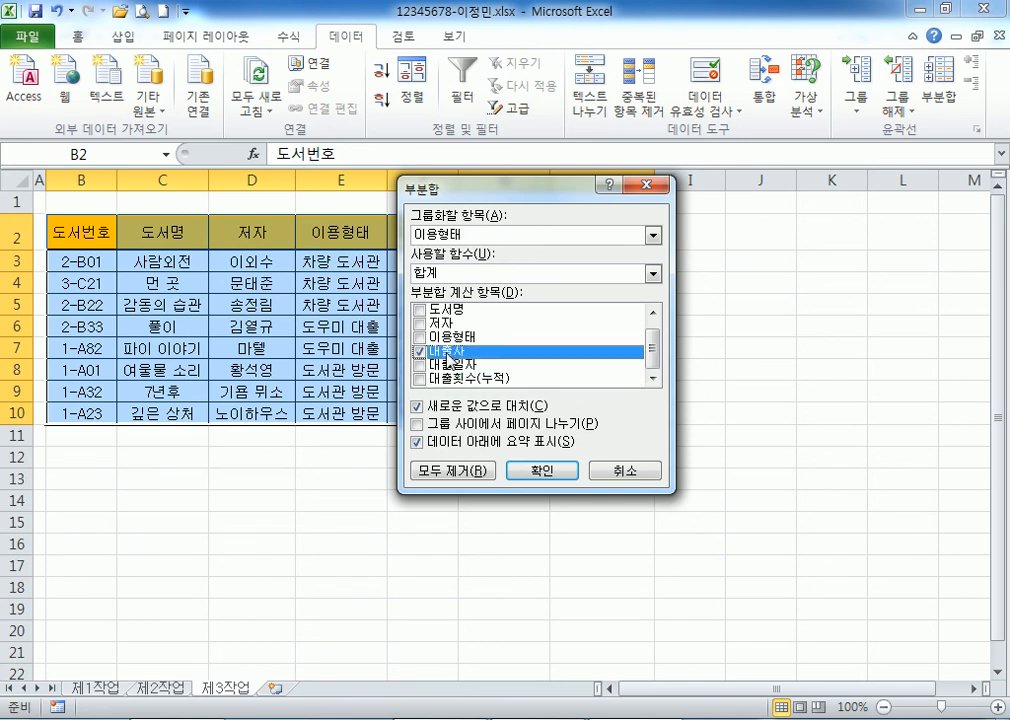
click(457, 272)
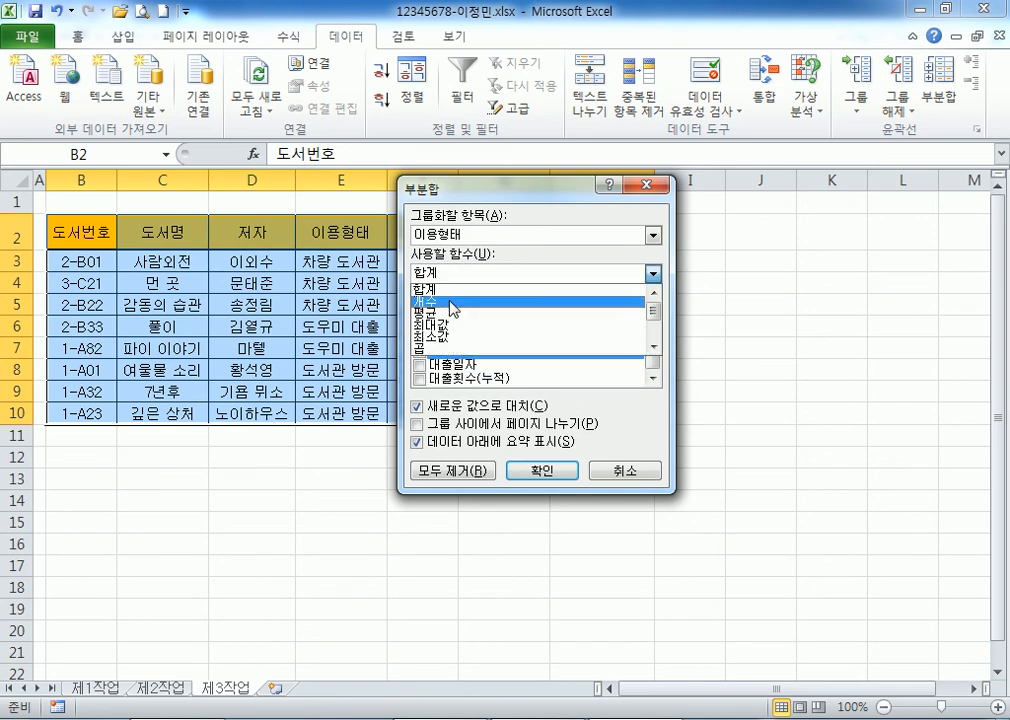
click(453, 300)
click(543, 469)
click(380, 298)
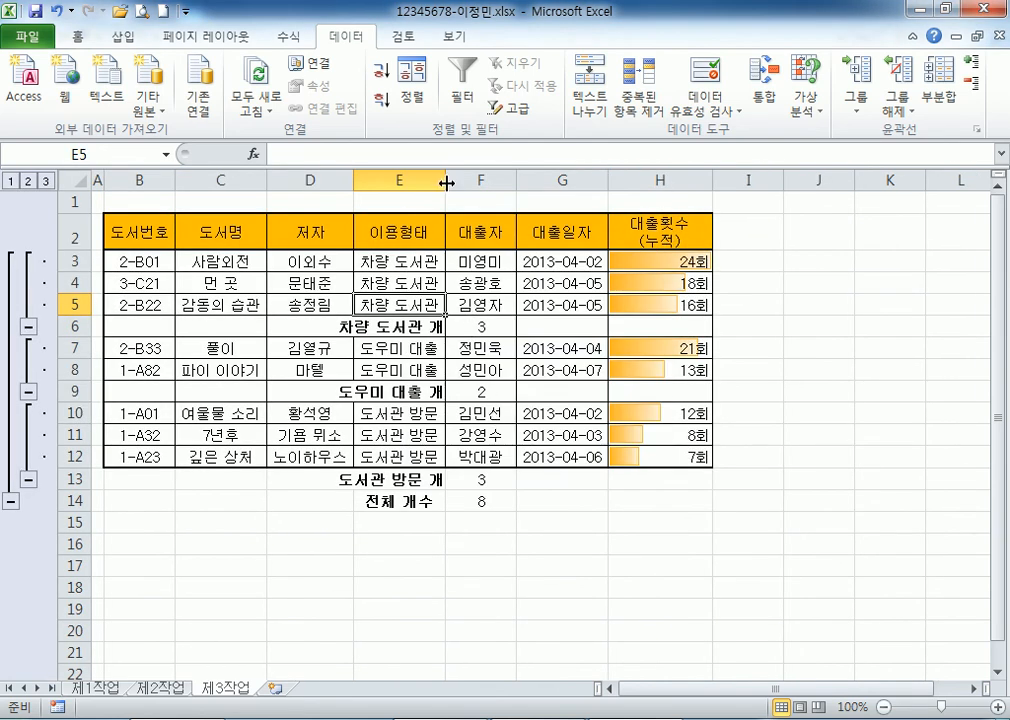
Add 평균 subtotals of 대출횟수(누적) by 이용형태, keeping the existing count subtotals.
click(937, 112)
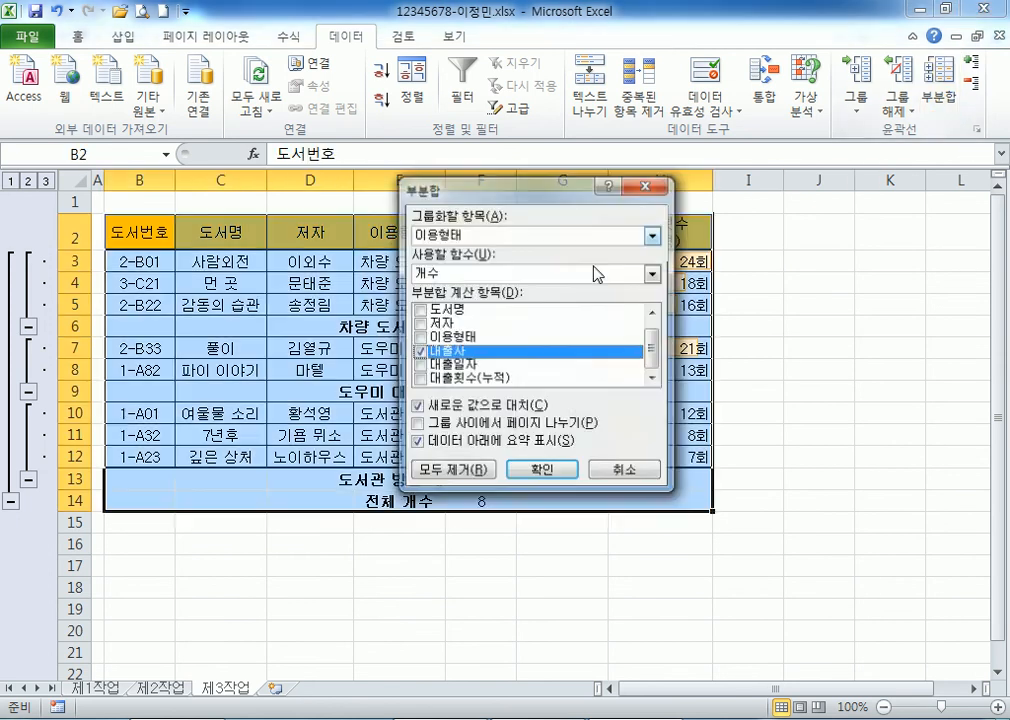
click(424, 378)
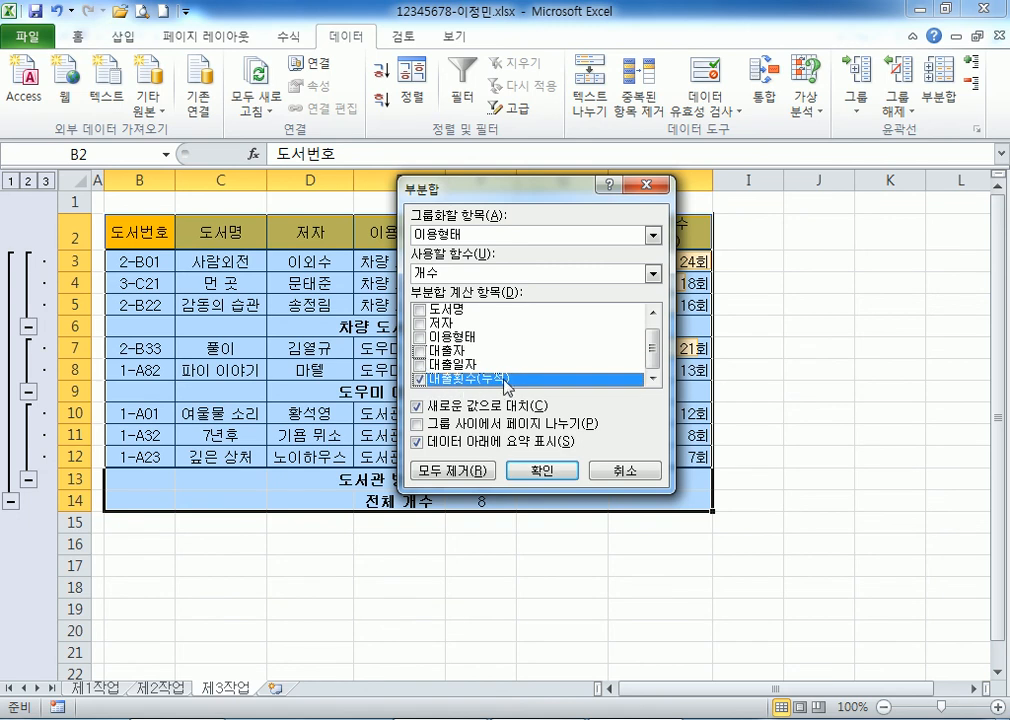
click(450, 273)
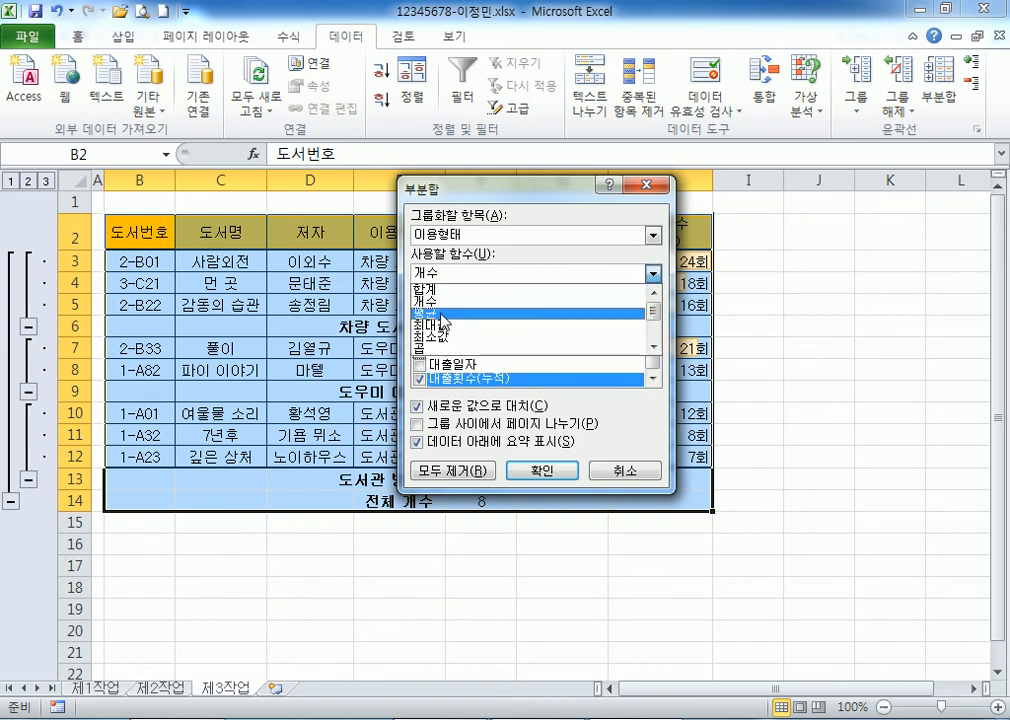
click(443, 313)
drag(463, 195, 502, 135)
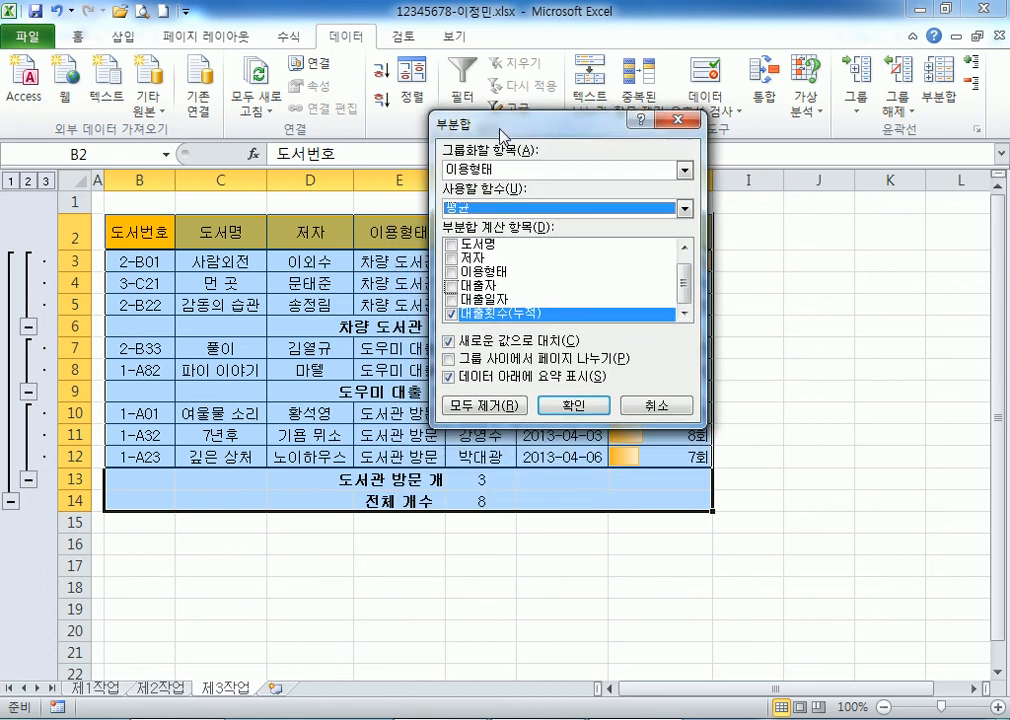
click(451, 344)
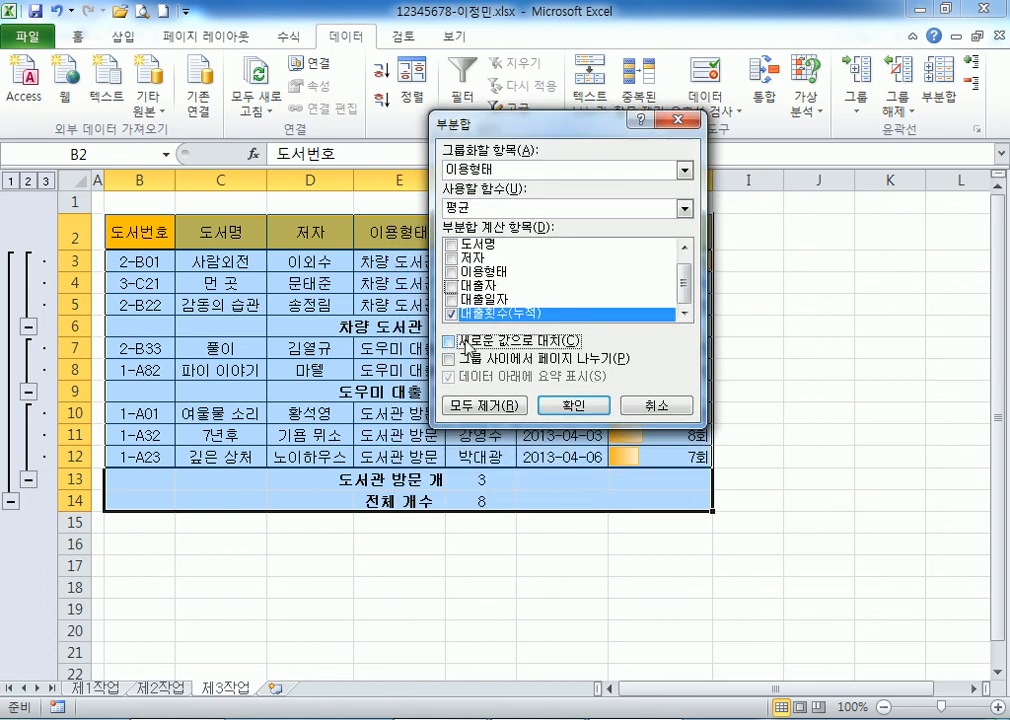
click(467, 344)
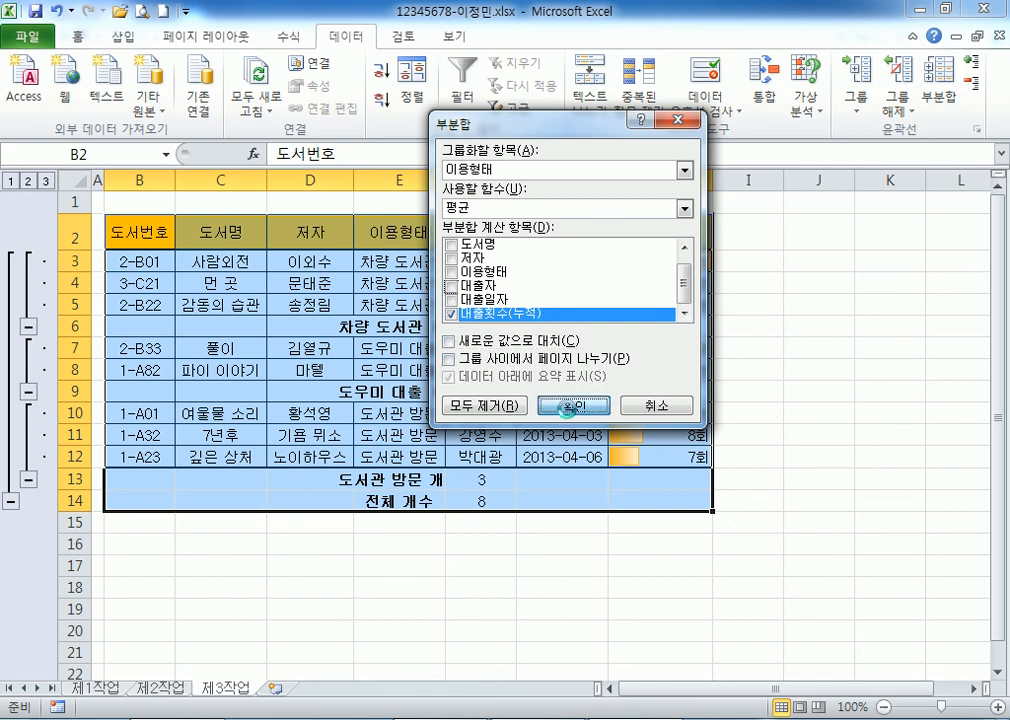
click(570, 406)
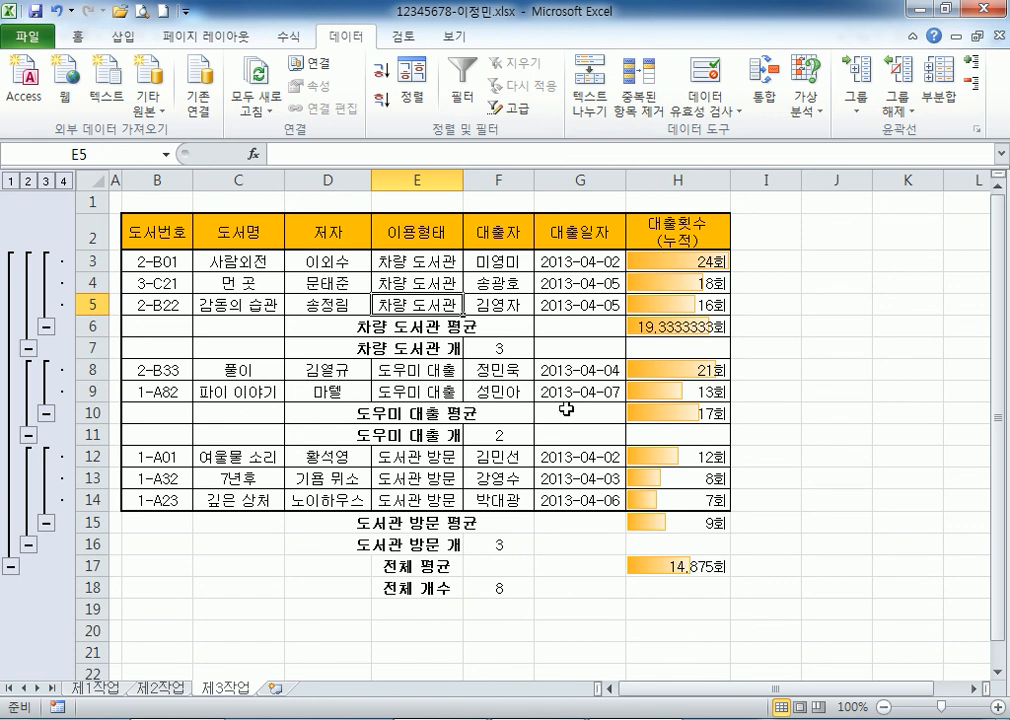
Adjust column E's width and check the 도우미 대출 count label.
double_click(465, 175)
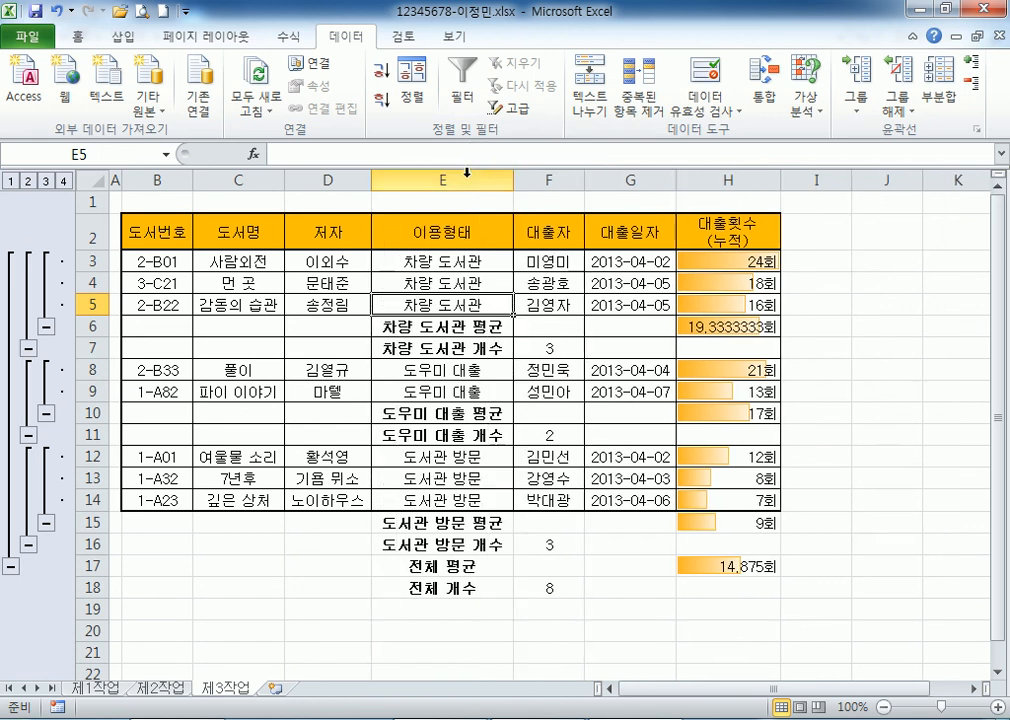
drag(511, 176, 467, 176)
click(445, 352)
click(447, 435)
AutoFit column E so 차량 도서관 개수 shows fully, check H6, and show the Home tab.
click(428, 347)
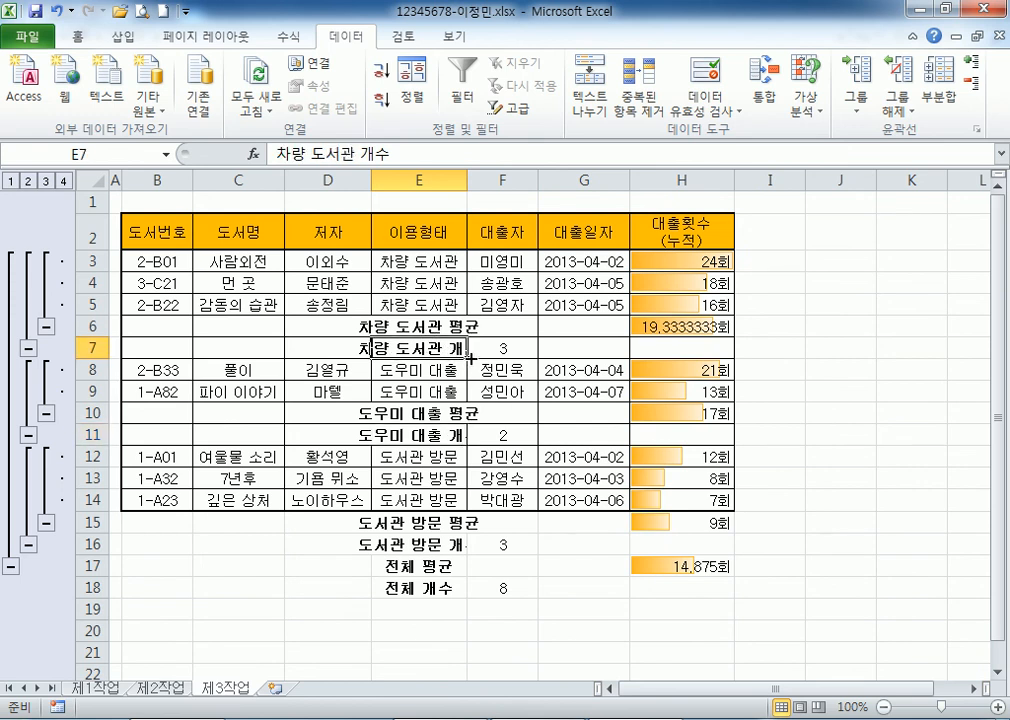
click(444, 177)
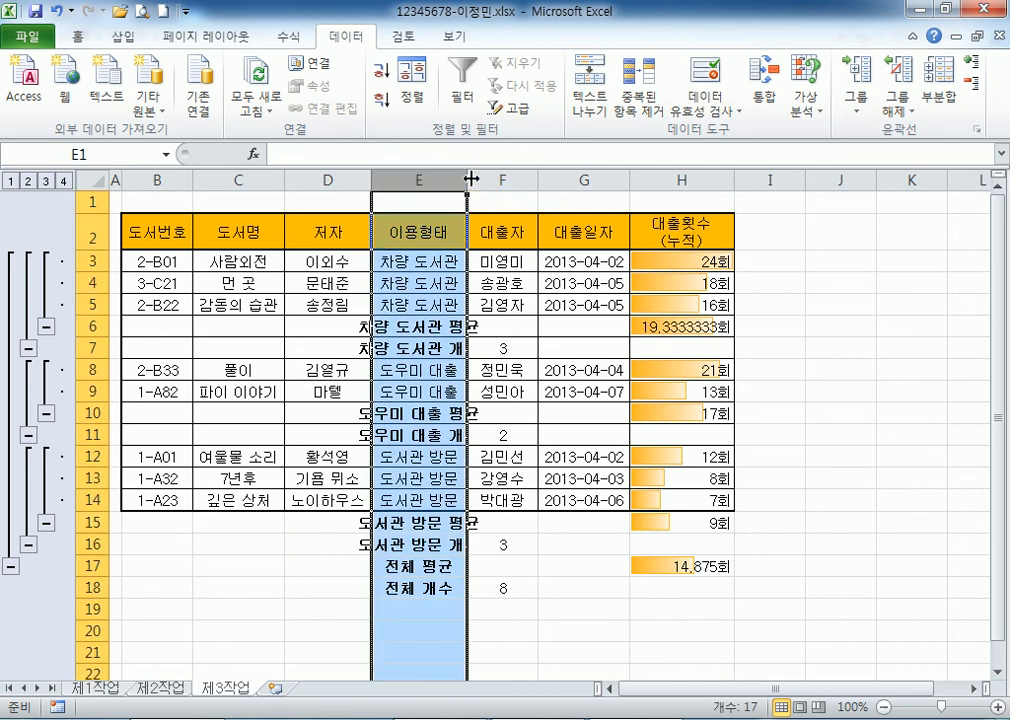
double_click(467, 177)
click(450, 348)
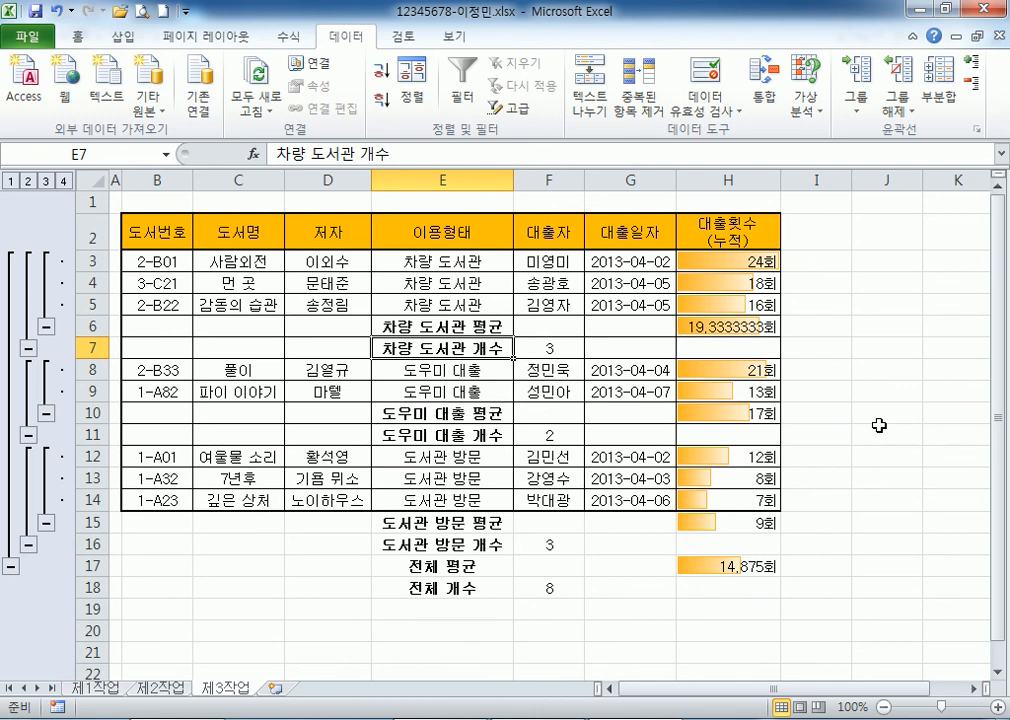
click(731, 326)
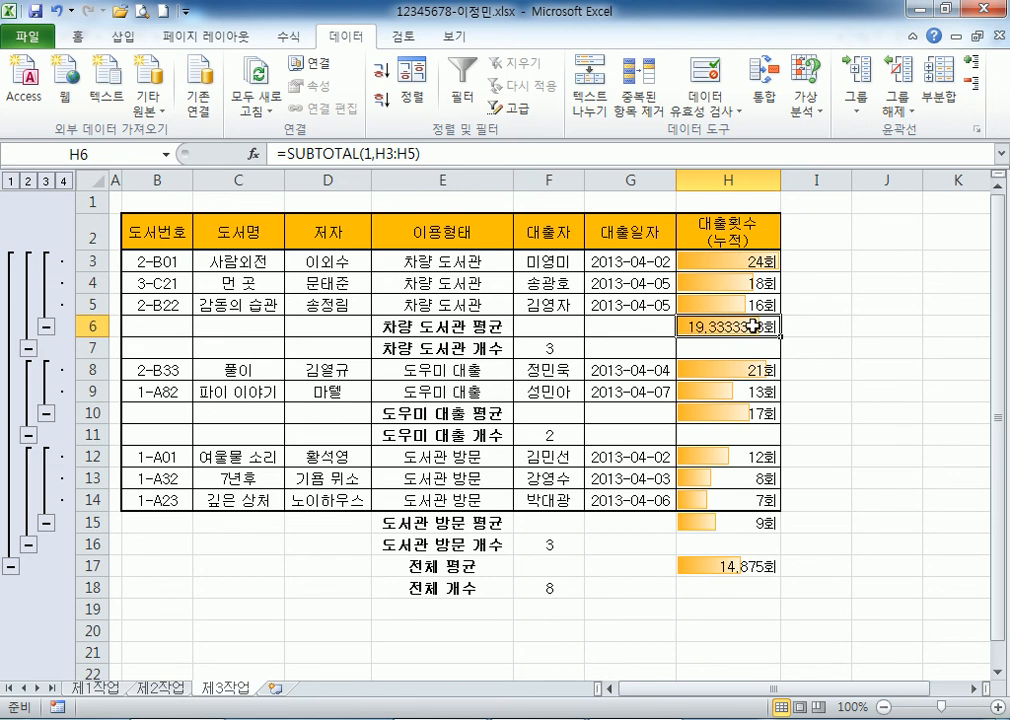
click(76, 38)
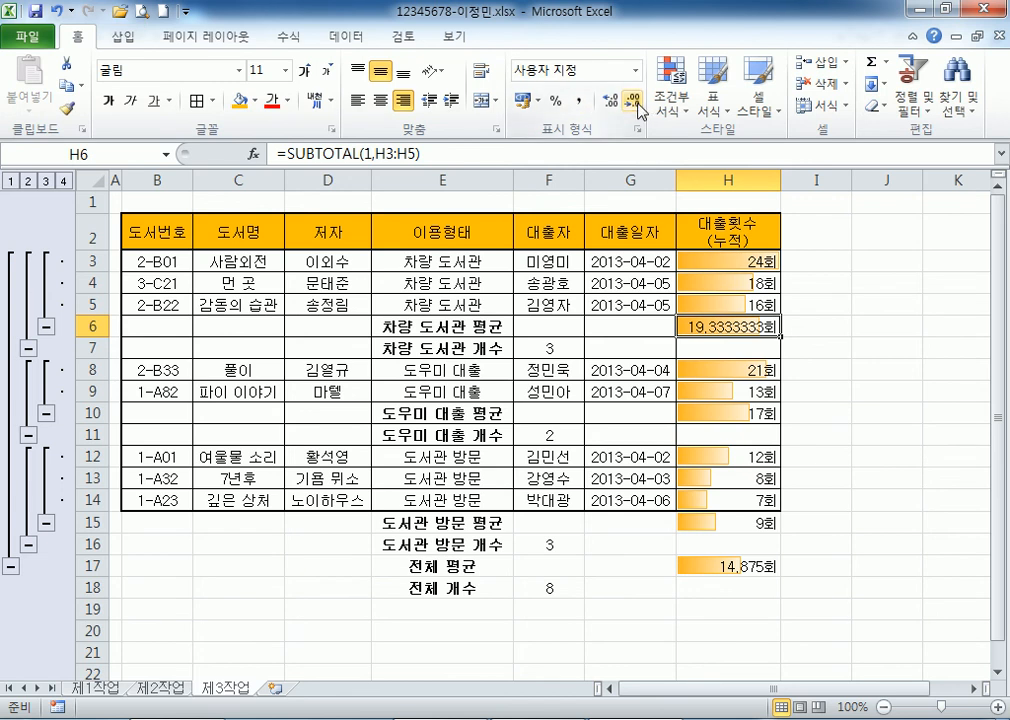
Inspect the average in H6, the overall average in H17 and the loan counts H3:H17.
key(Return)
click(721, 324)
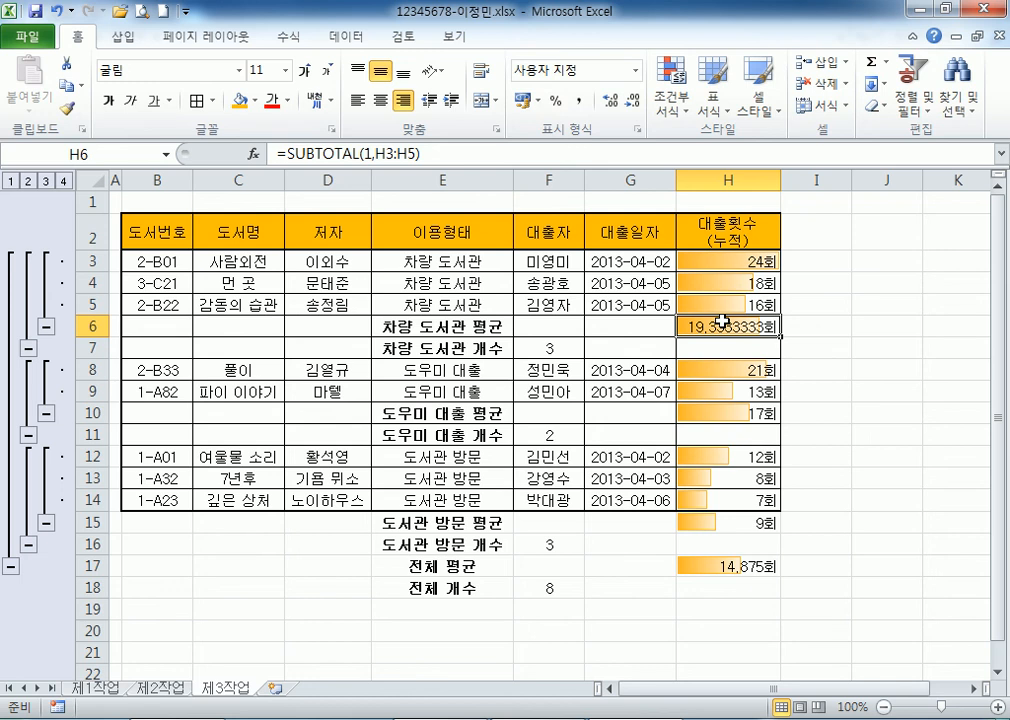
click(713, 566)
scroll(720, 560, down, 3)
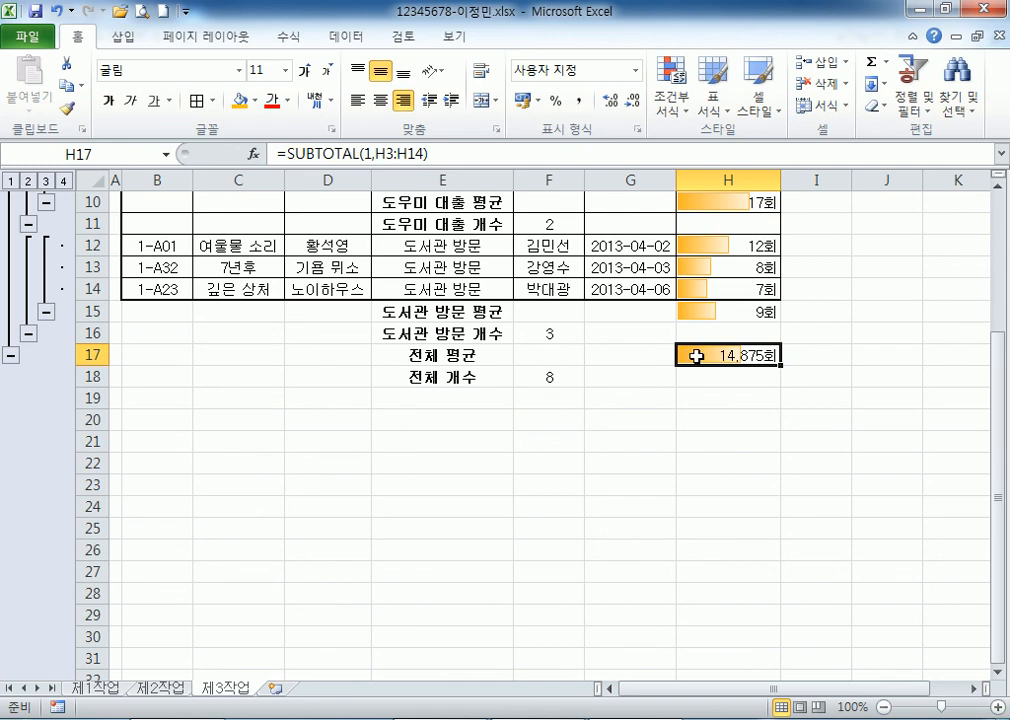
scroll(696, 355, up, 3)
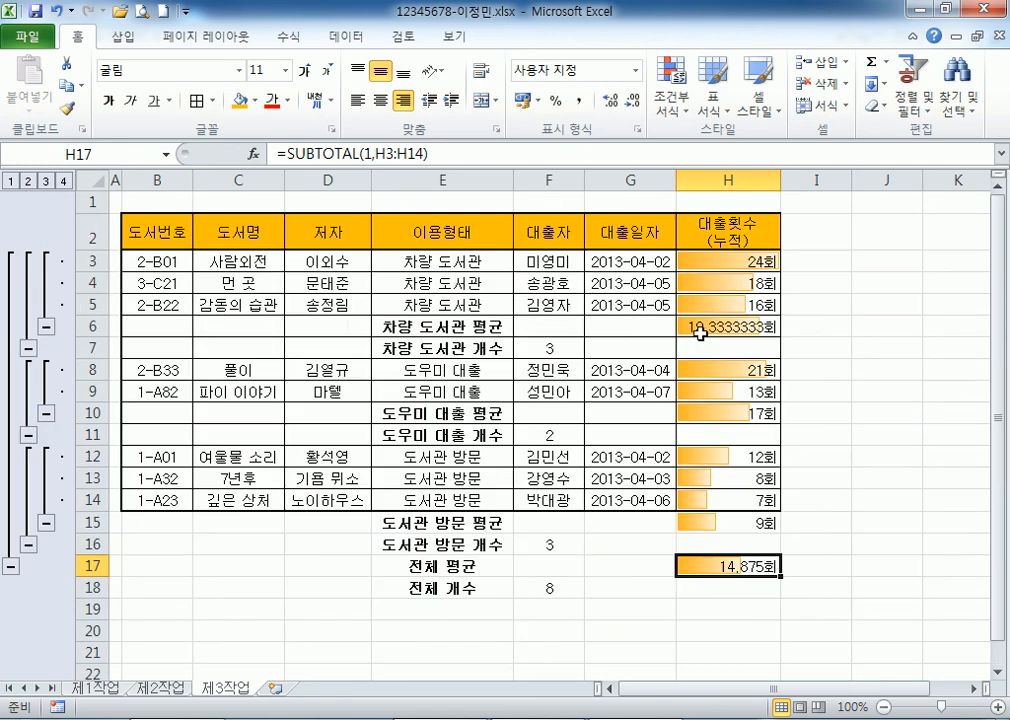
drag(701, 258, 700, 565)
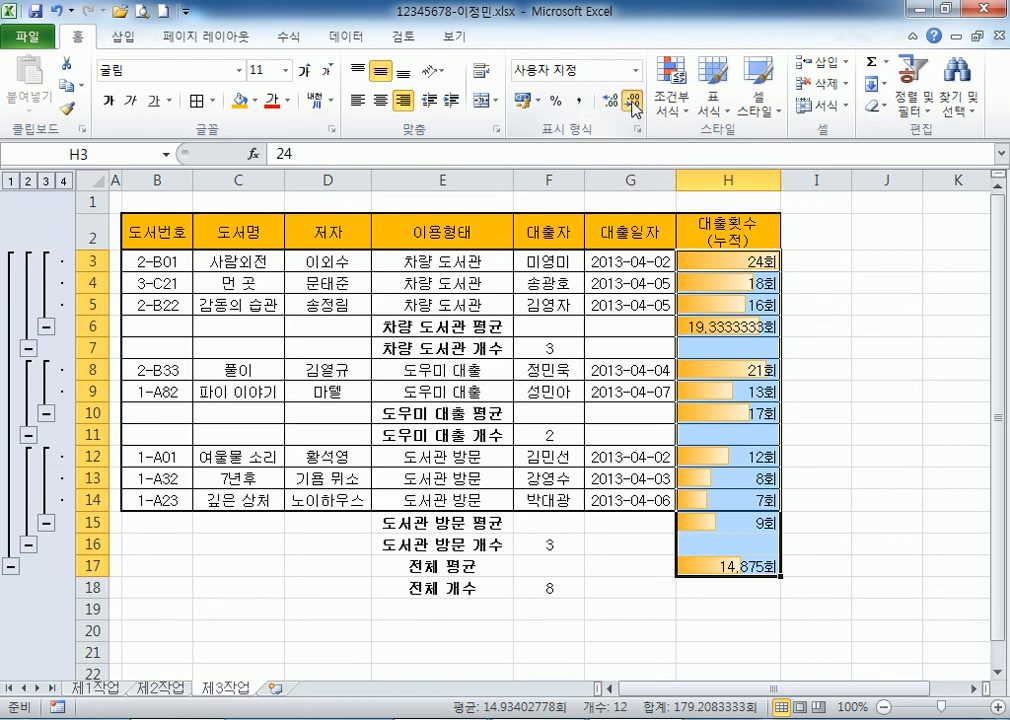
click(729, 267)
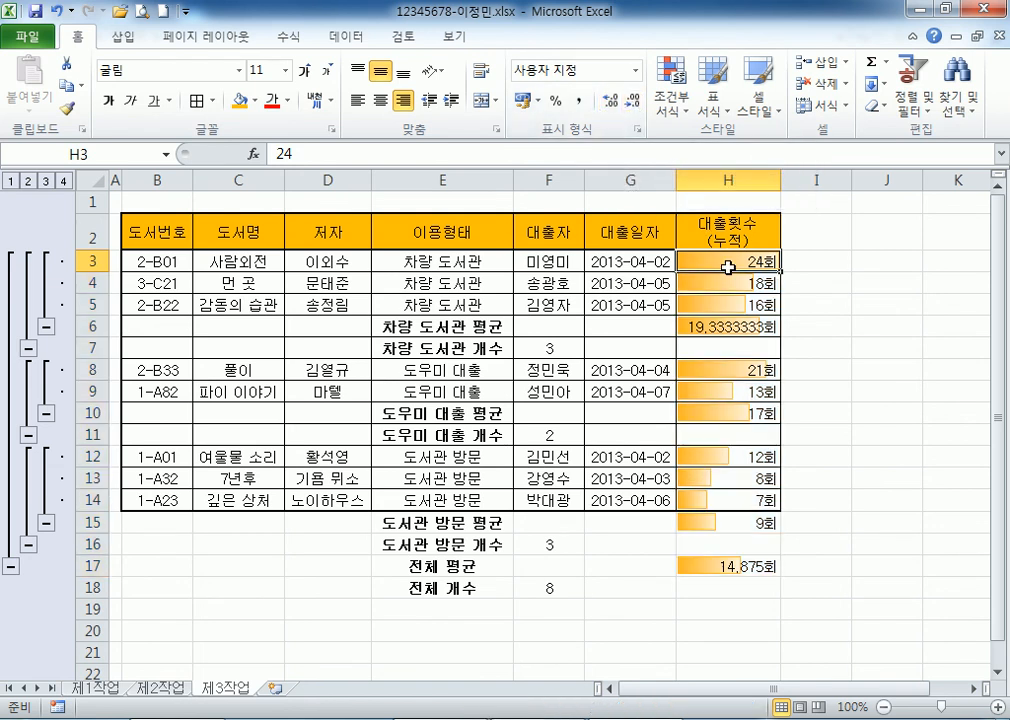
drag(726, 268, 710, 572)
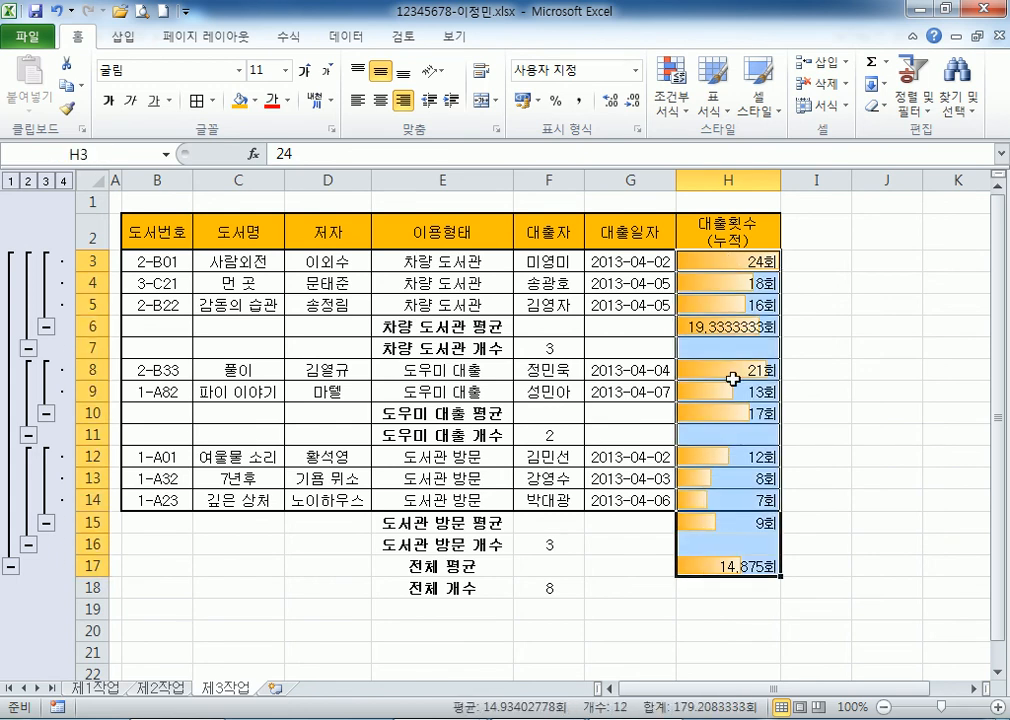
Open Format Cells for H6 to view its G/표준"회" custom number format.
click(723, 325)
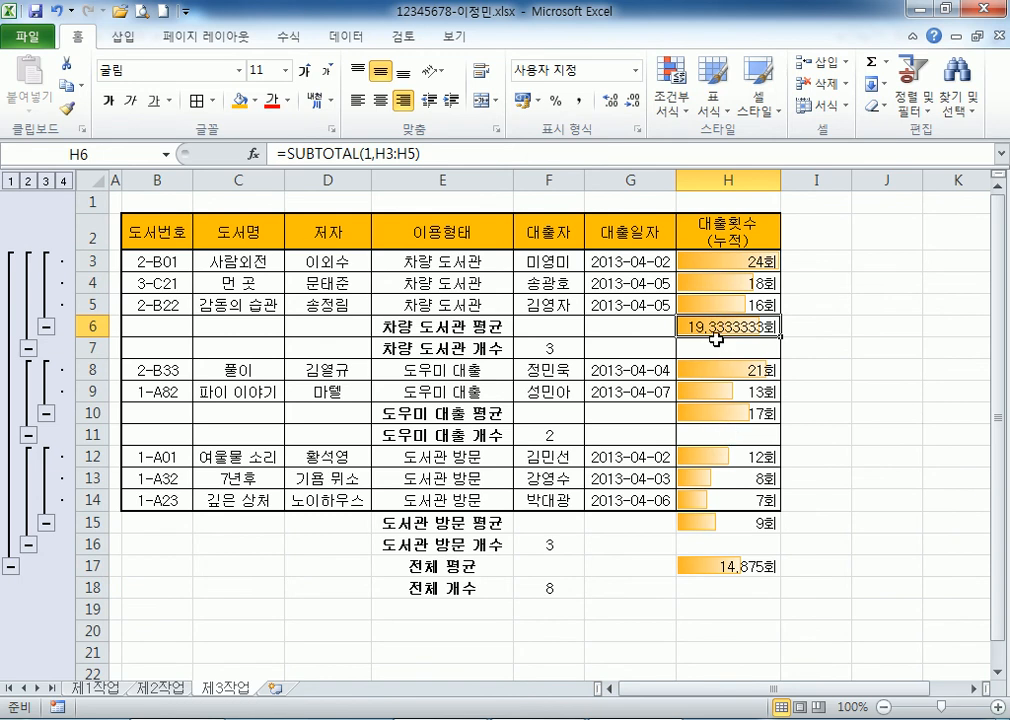
click(720, 569)
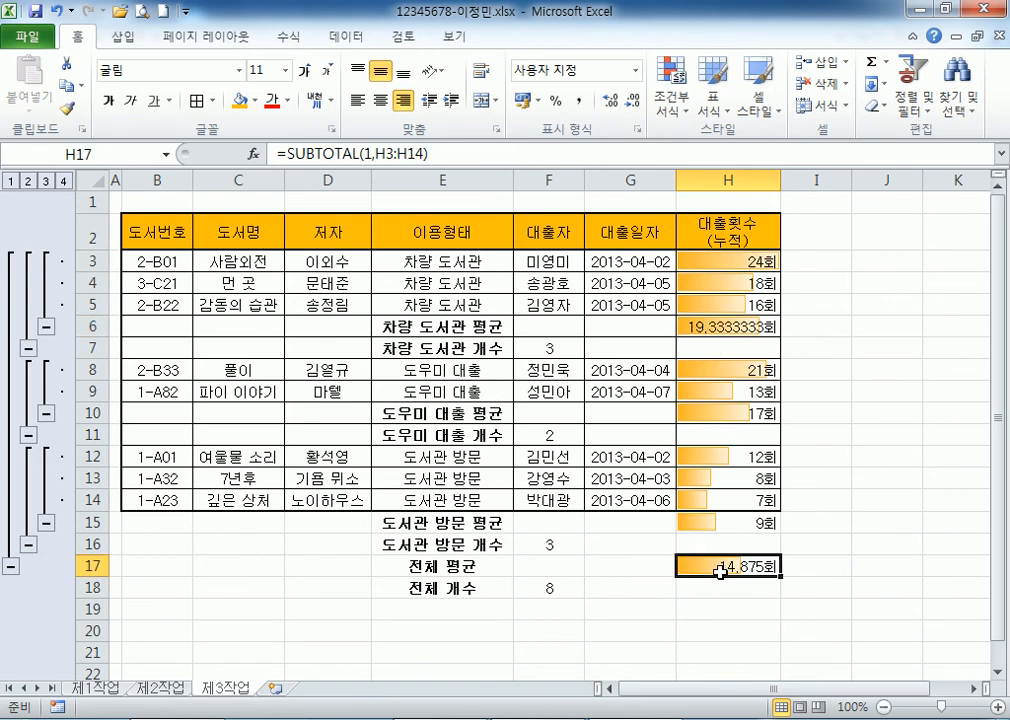
click(697, 323)
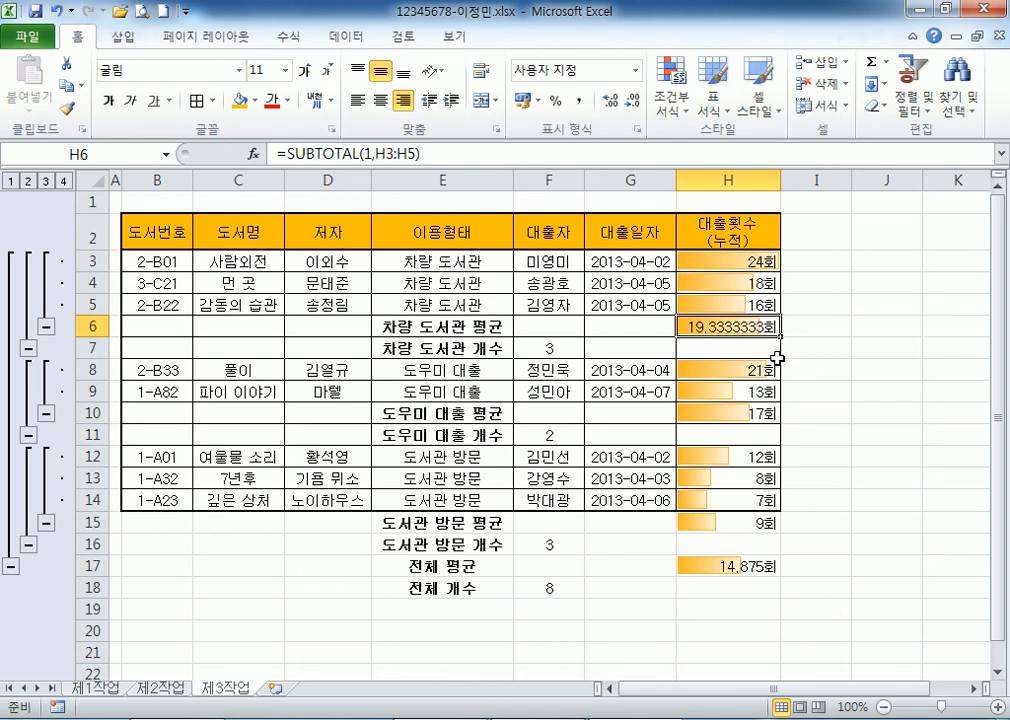
key(ctrl+1)
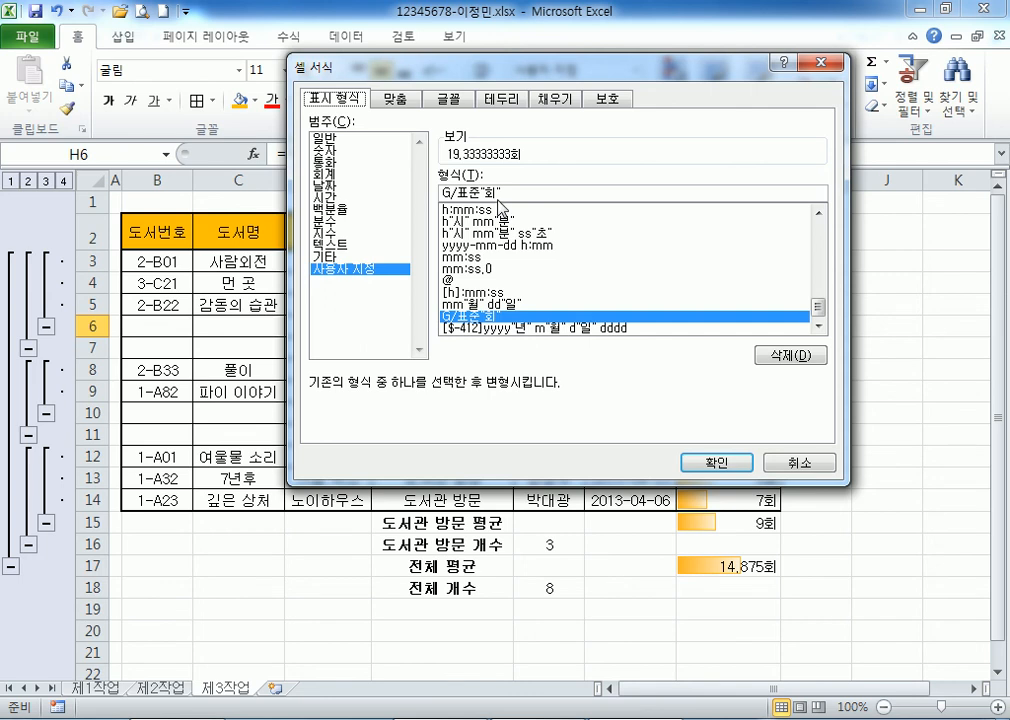
Apply the custom whole-number format 0"회" to the 차량 도서관 average in H6.
drag(480, 194, 361, 192)
text(0)
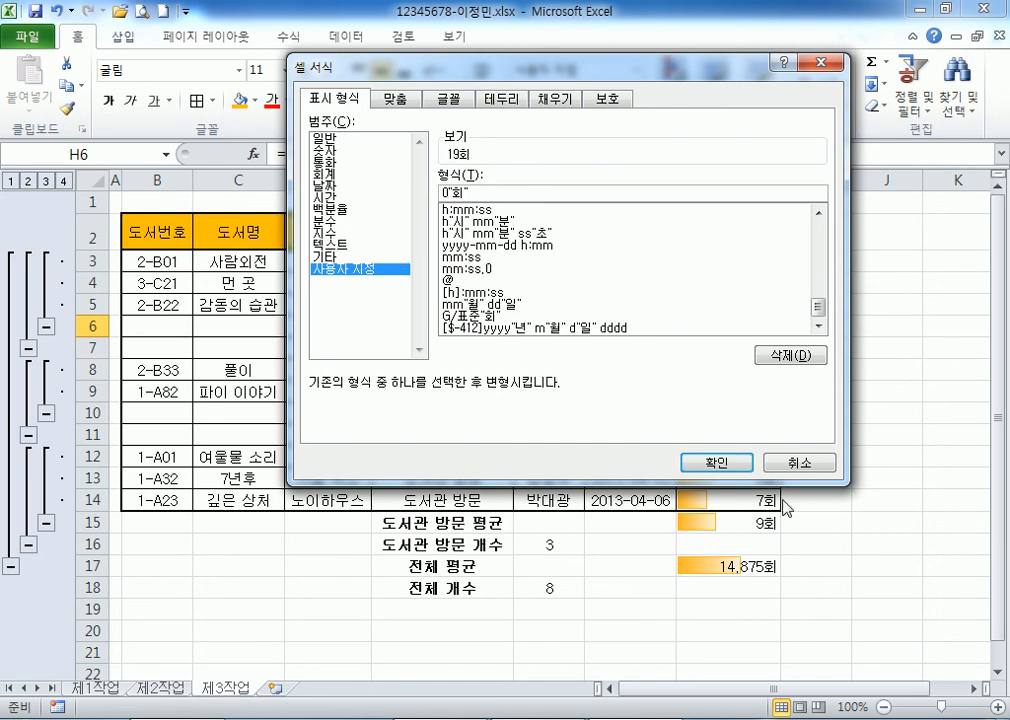
click(703, 462)
drag(728, 261, 728, 566)
click(705, 332)
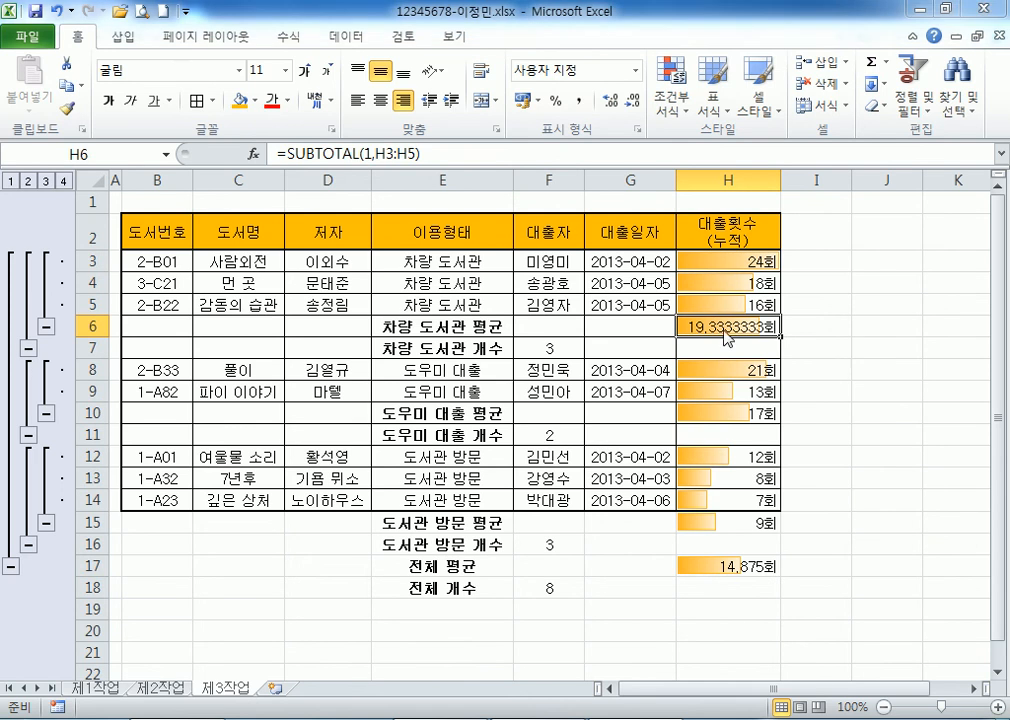
key(ctrl+1)
drag(474, 191, 356, 185)
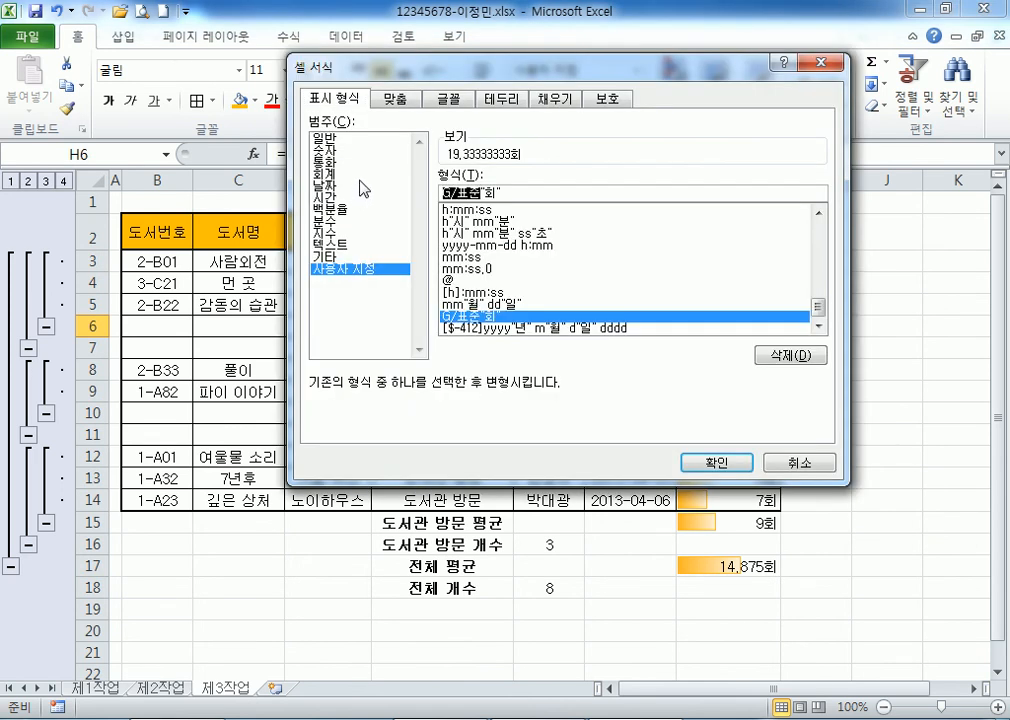
text(0)
click(714, 465)
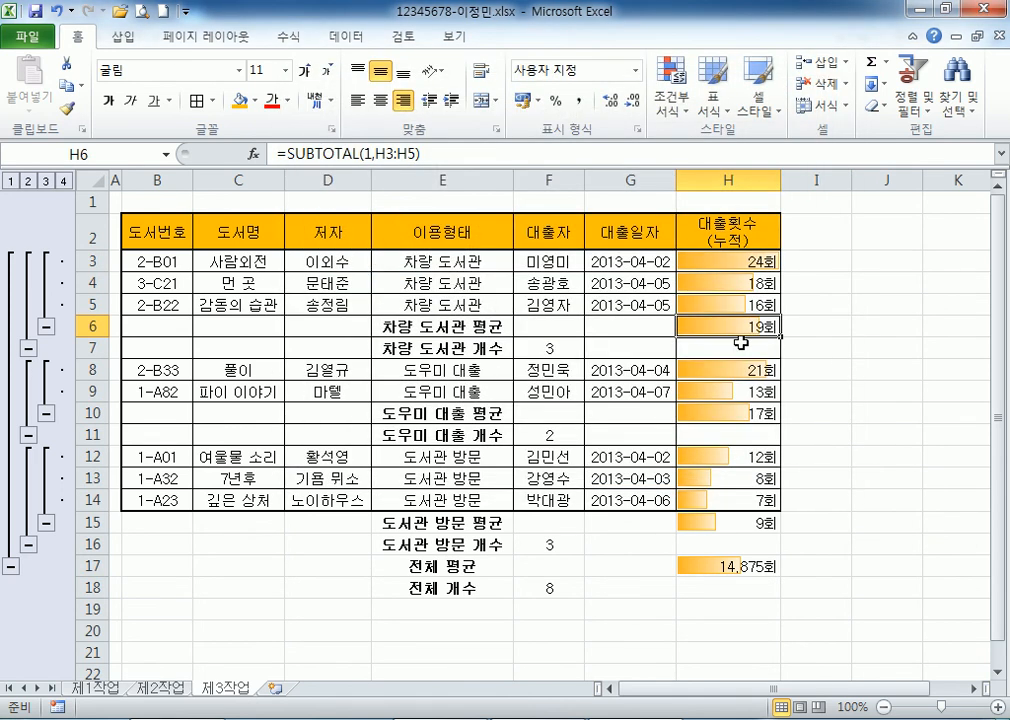
Apply the 0"회" format to the overall average in H17 so it shows 15회.
click(706, 570)
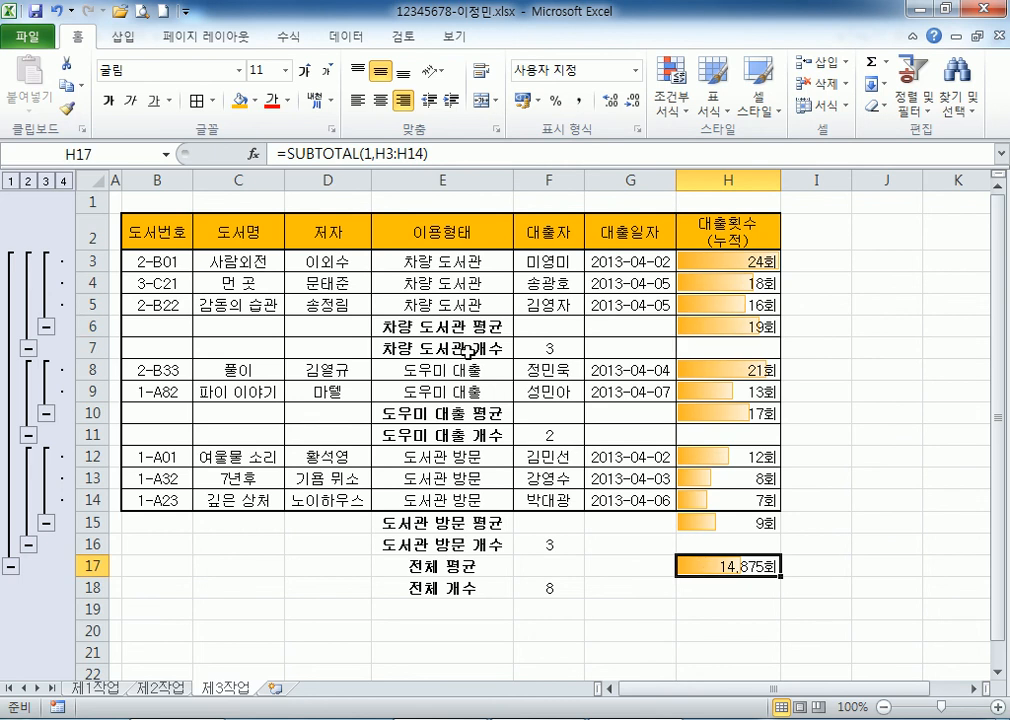
key(ctrl+1)
drag(477, 191, 291, 202)
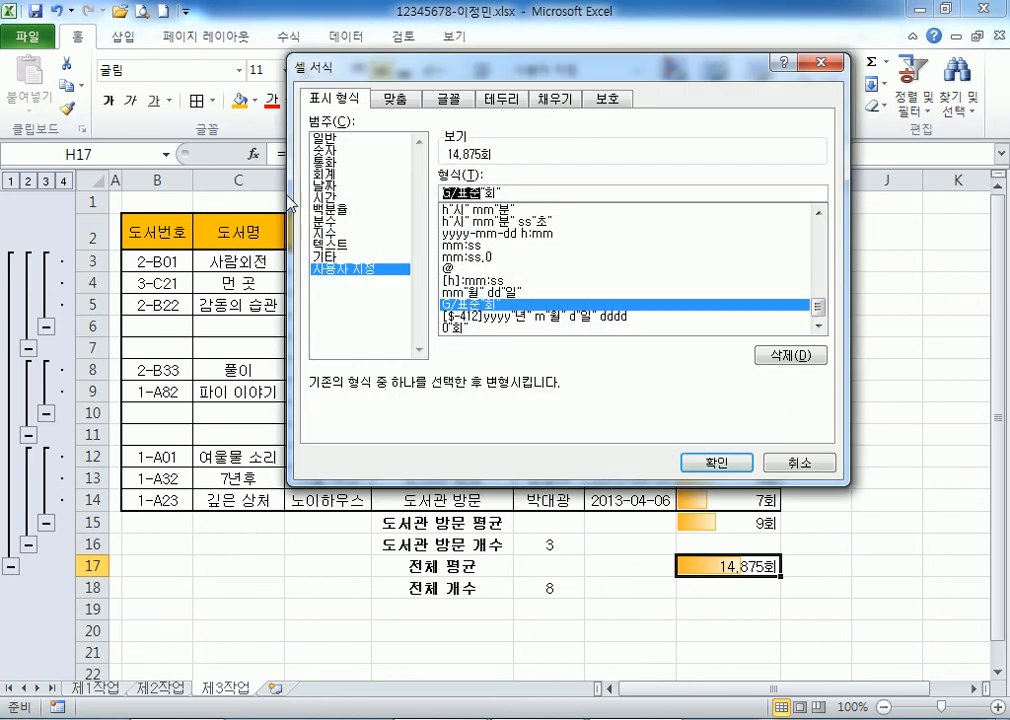
text(0)
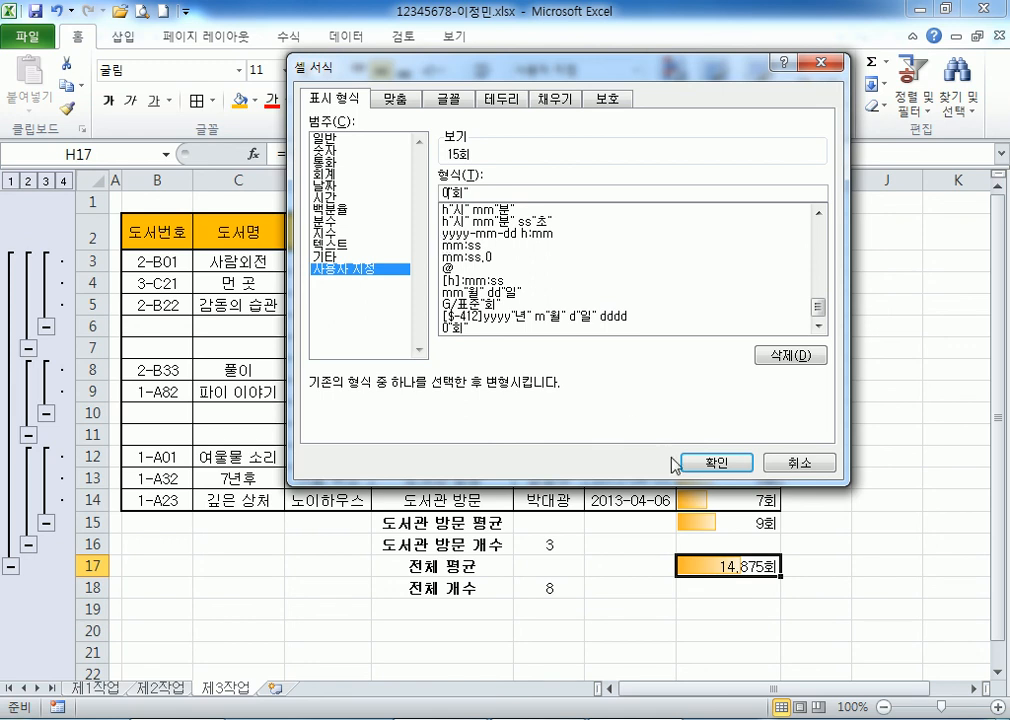
click(710, 466)
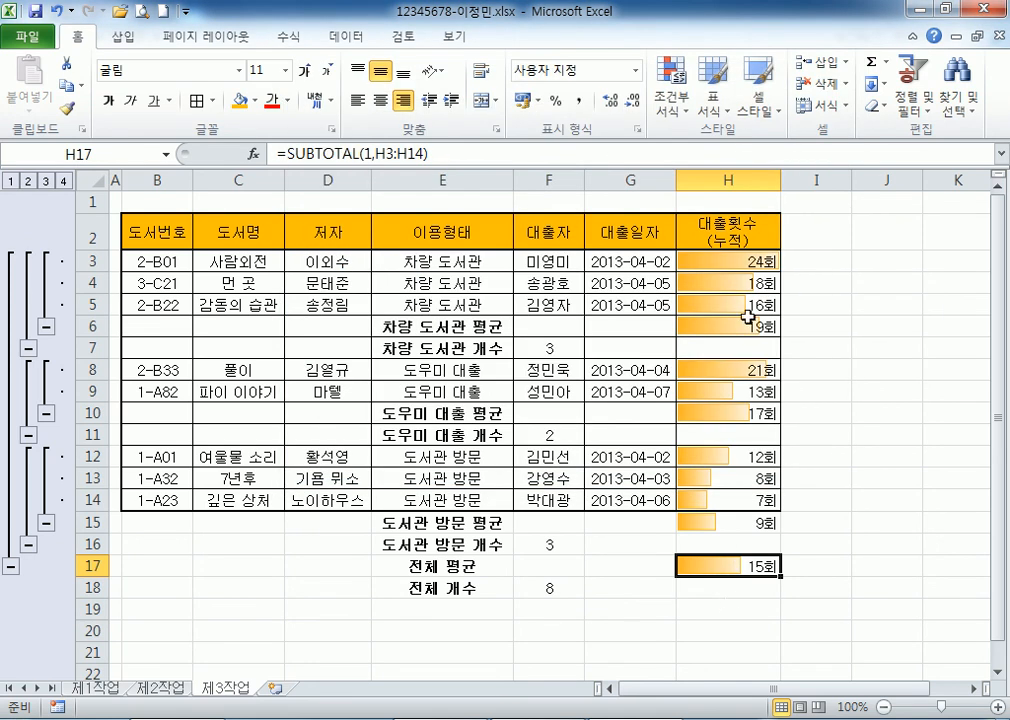
Give the loan counts H3:H17 the custom number format 0"회".
drag(744, 262, 724, 531)
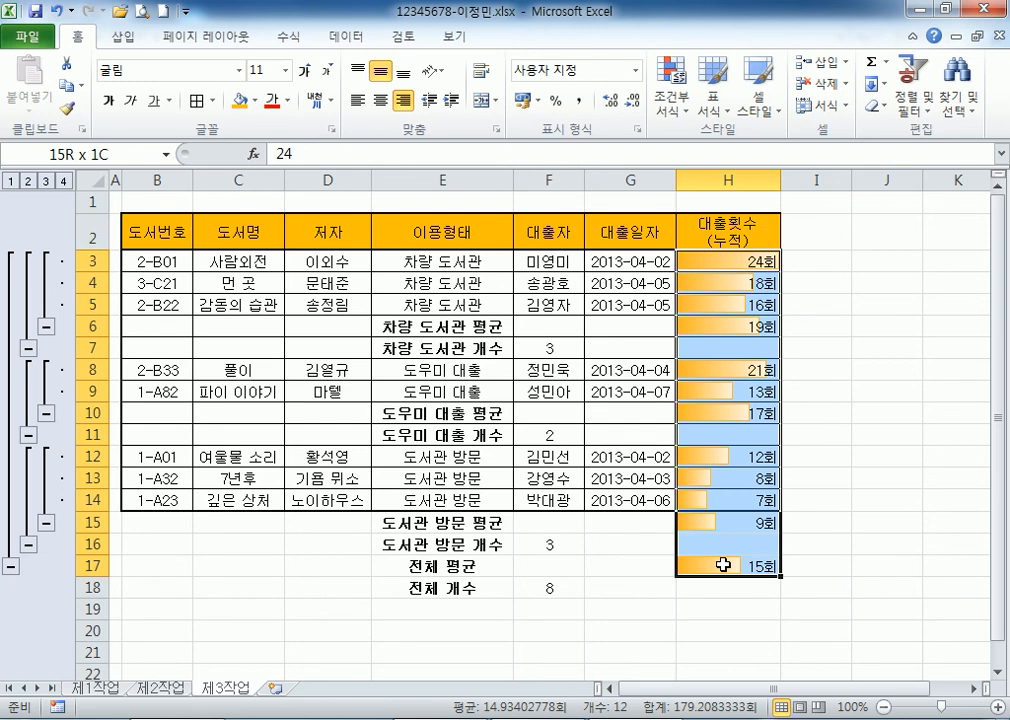
drag(722, 565, 722, 565)
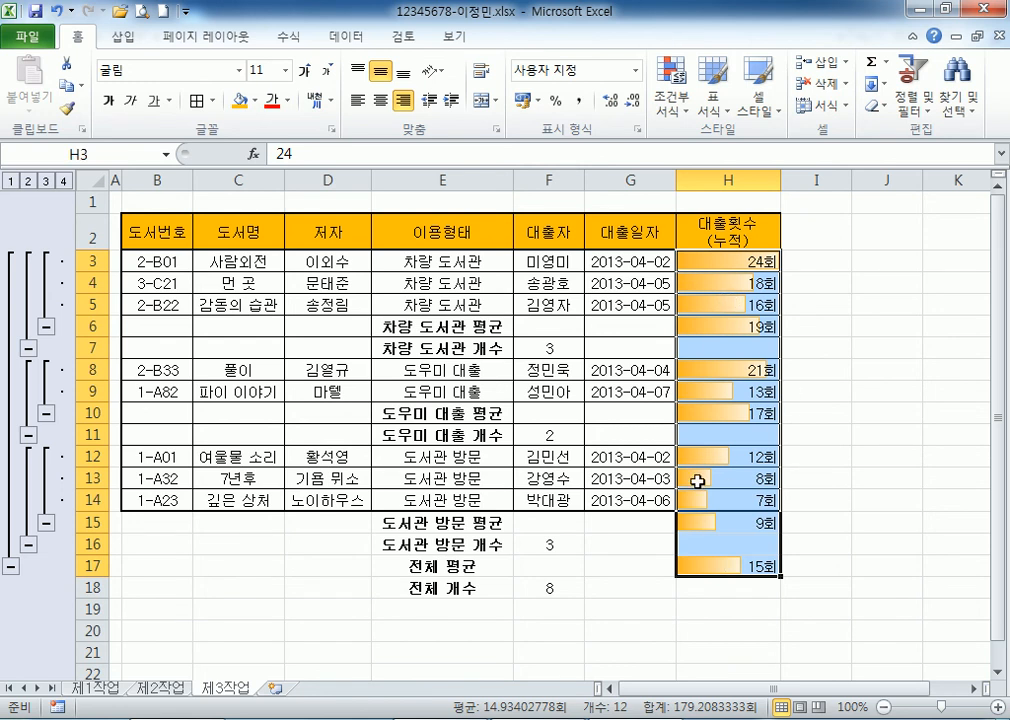
drag(726, 262, 722, 562)
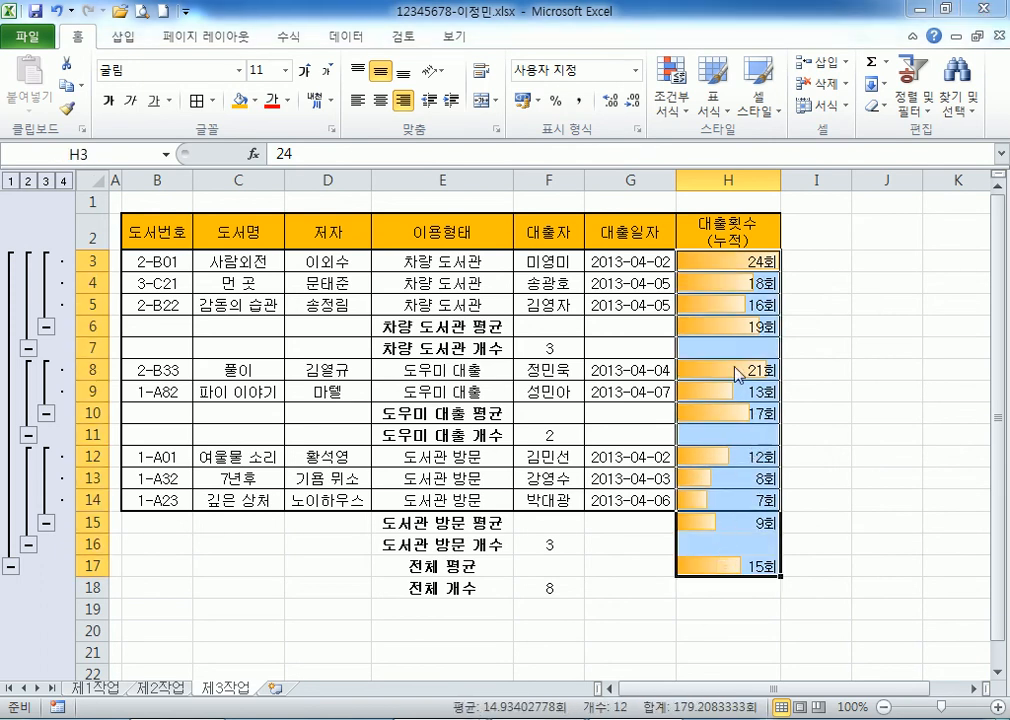
key(ctrl+1)
click(343, 269)
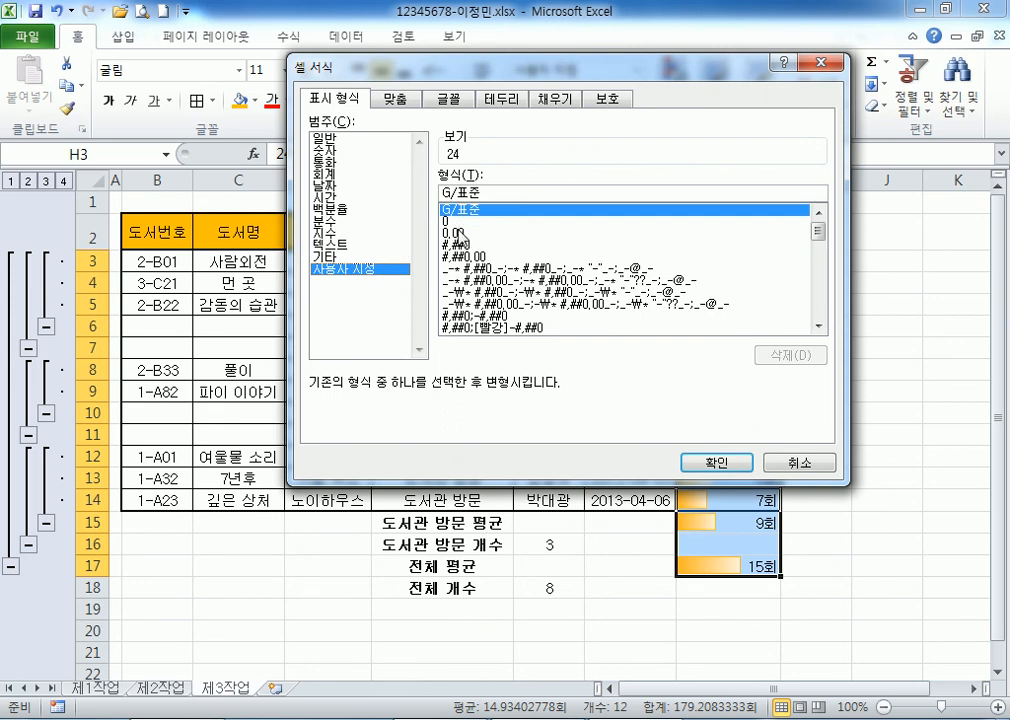
click(446, 221)
click(503, 188)
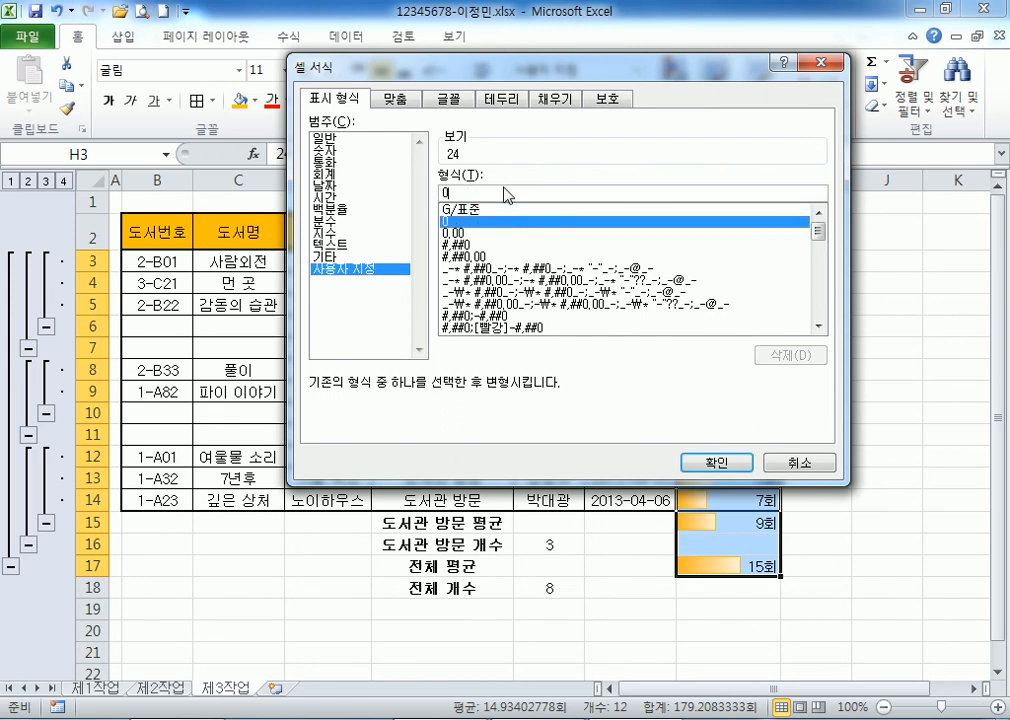
text(회)
key(Return)
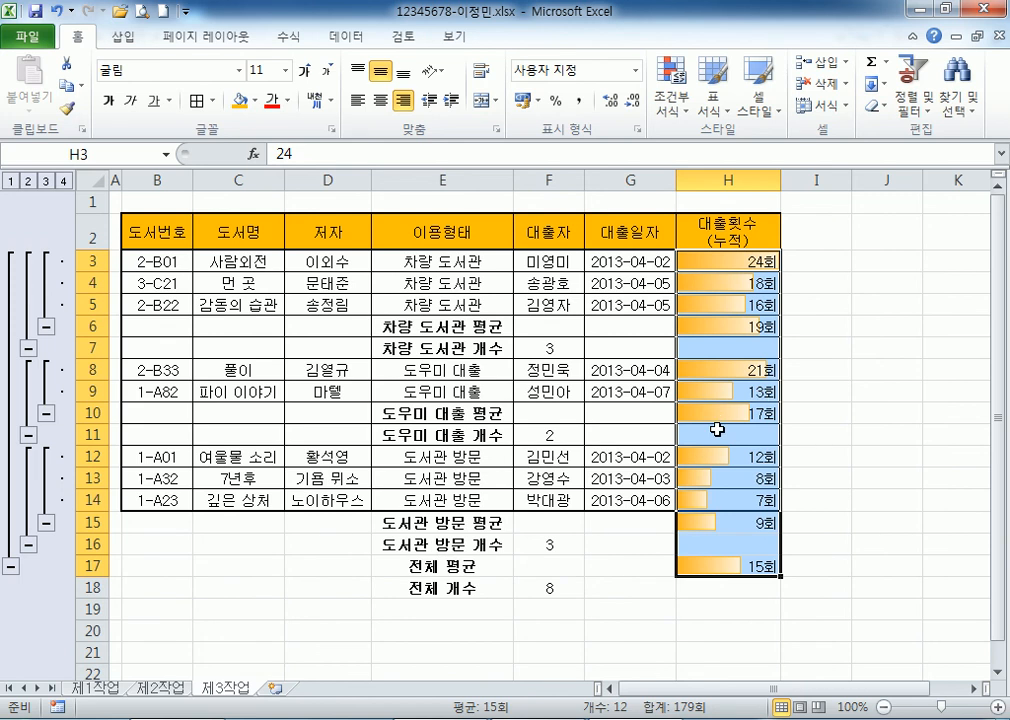
click(735, 328)
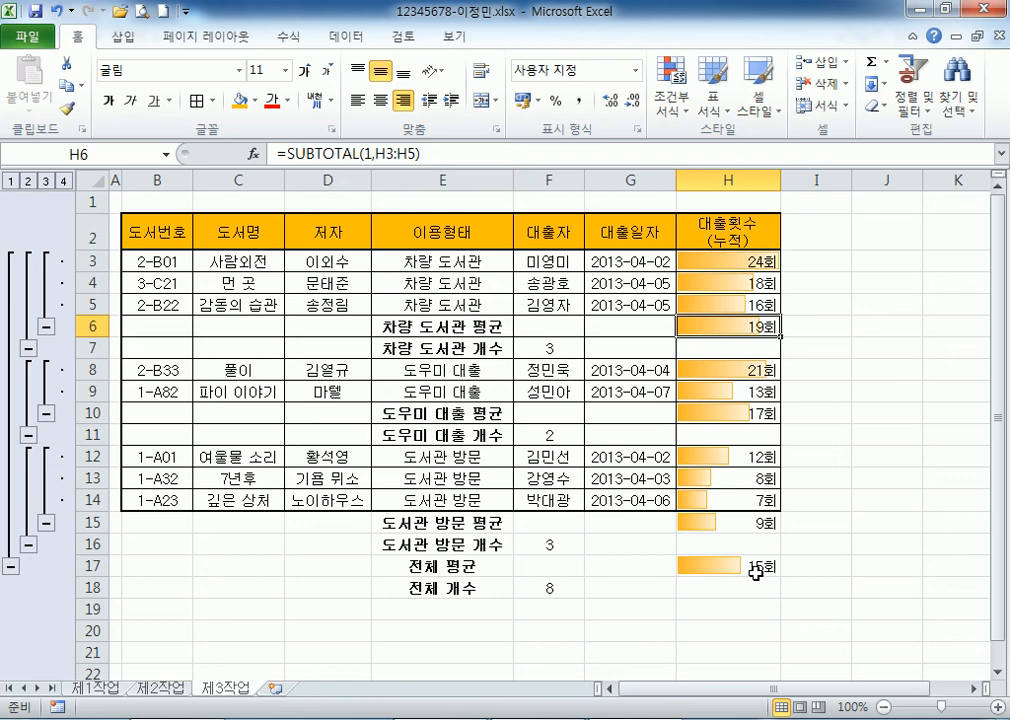
On 제1작업, enter 결재 in cell L4.
click(95, 688)
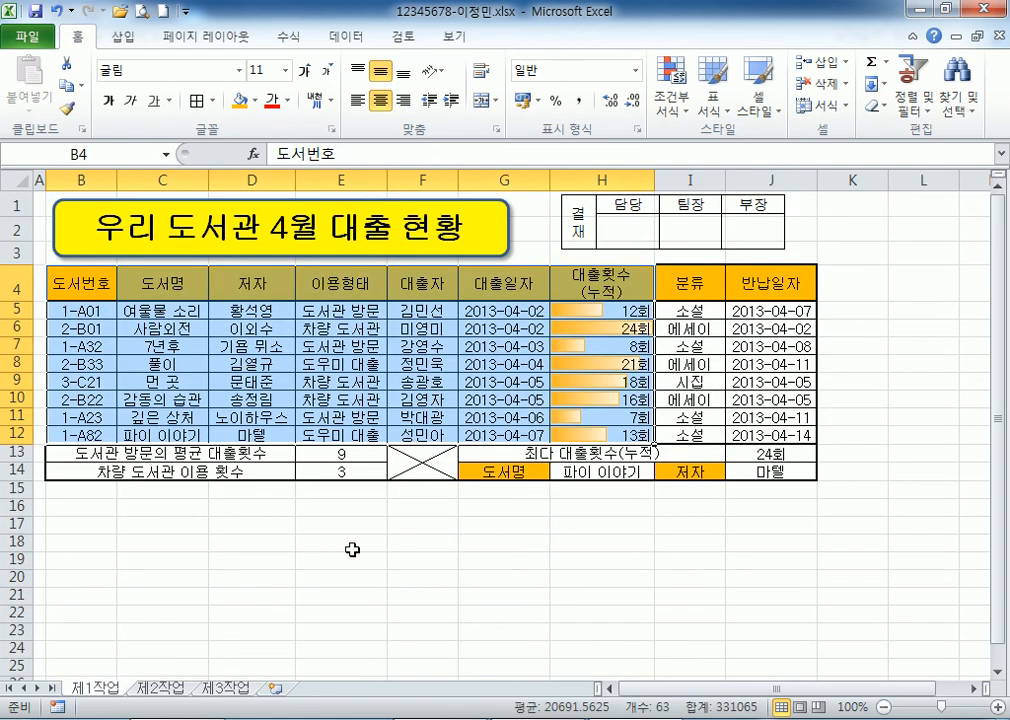
click(575, 218)
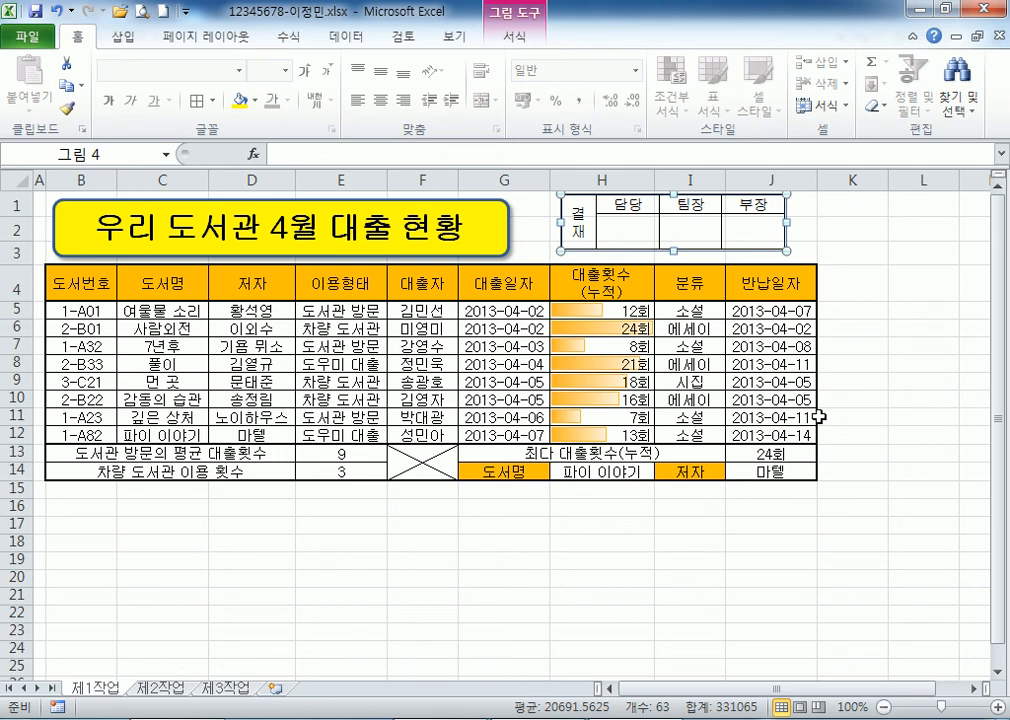
click(936, 287)
text(ㄱ결재)
key(Return)
Set L4's text to vertical orientation, then delete it and go to 제2작업.
click(936, 288)
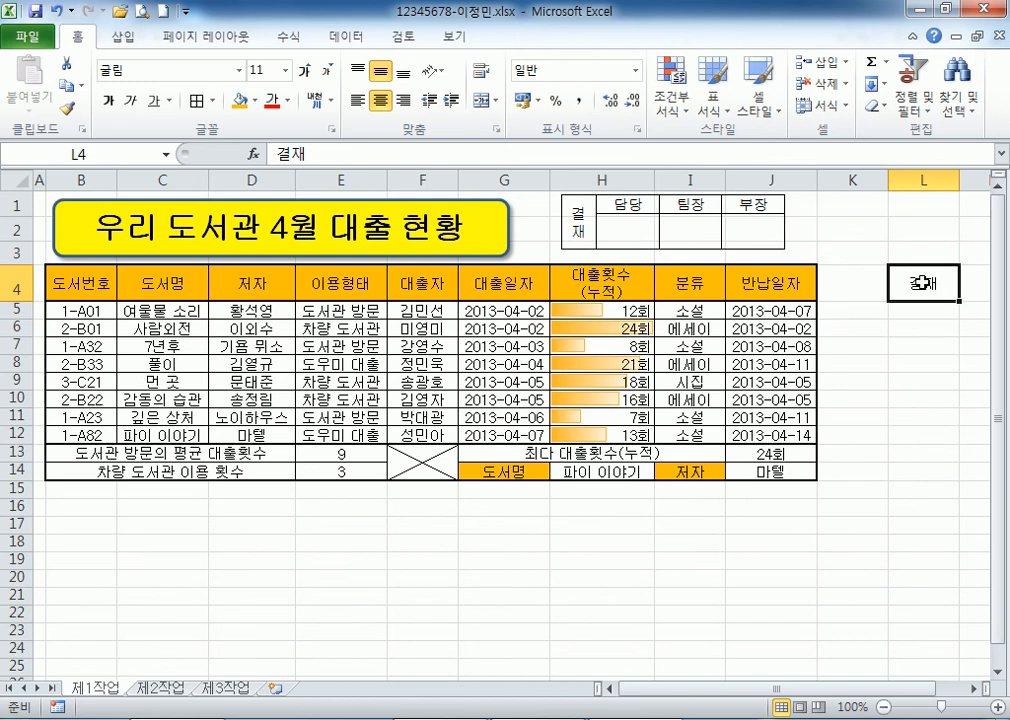
key(ctrl+1)
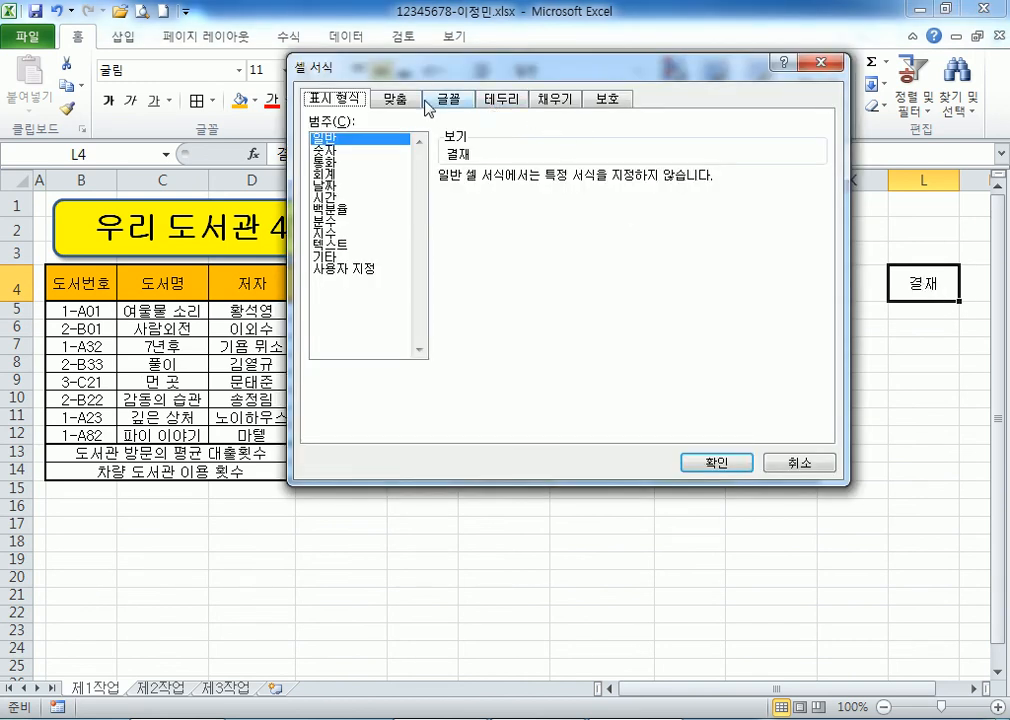
click(396, 99)
click(726, 205)
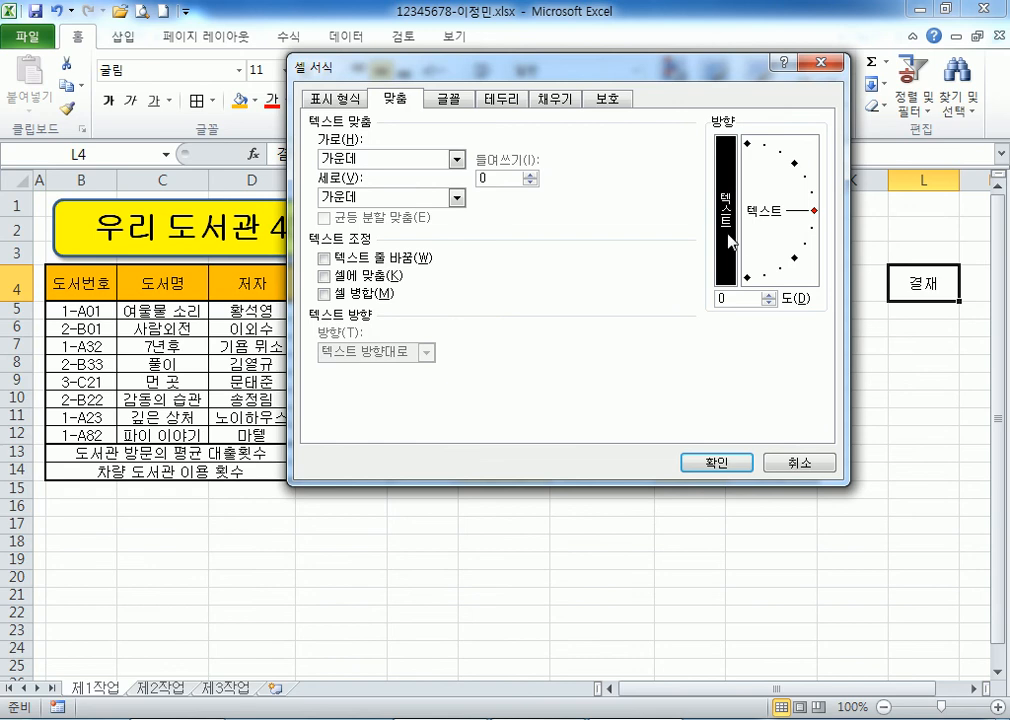
click(712, 463)
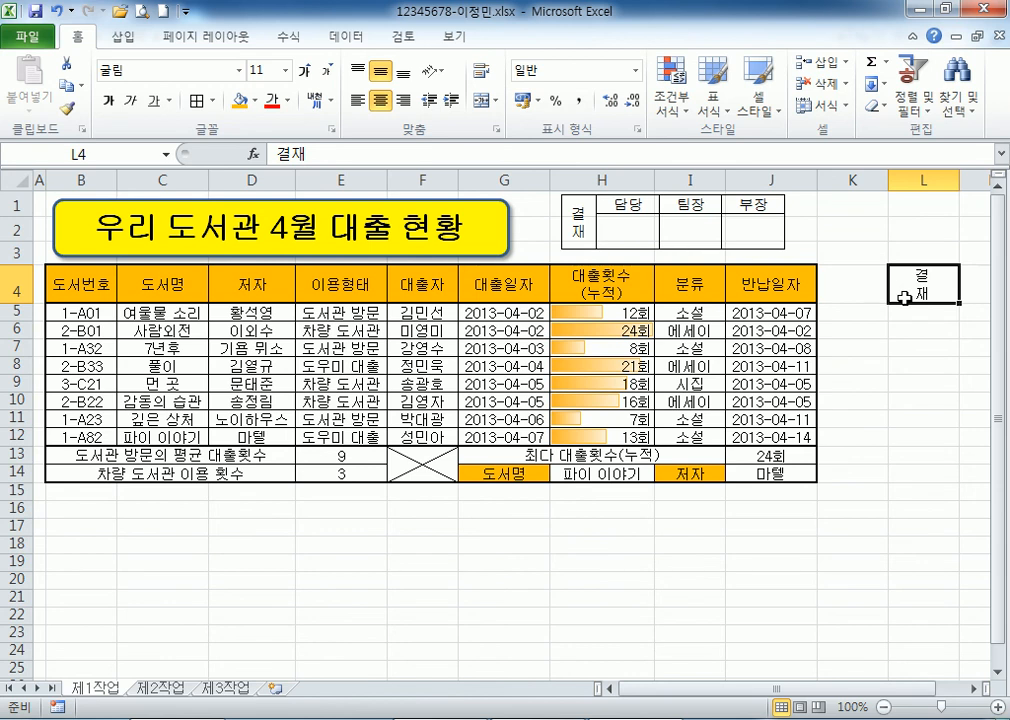
key(Delete)
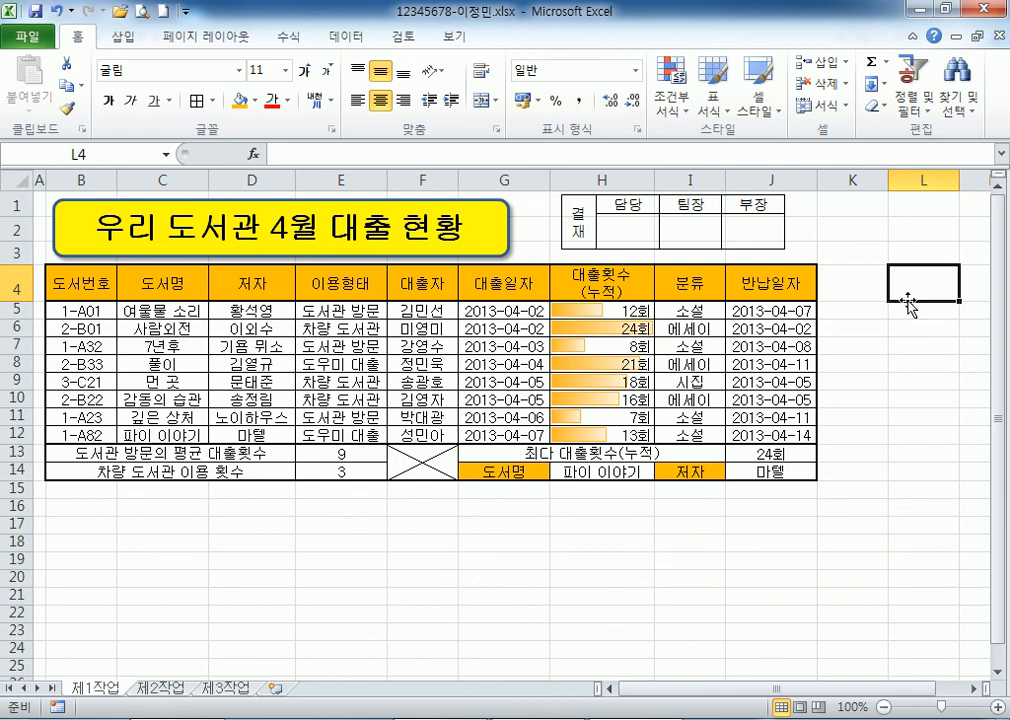
click(155, 688)
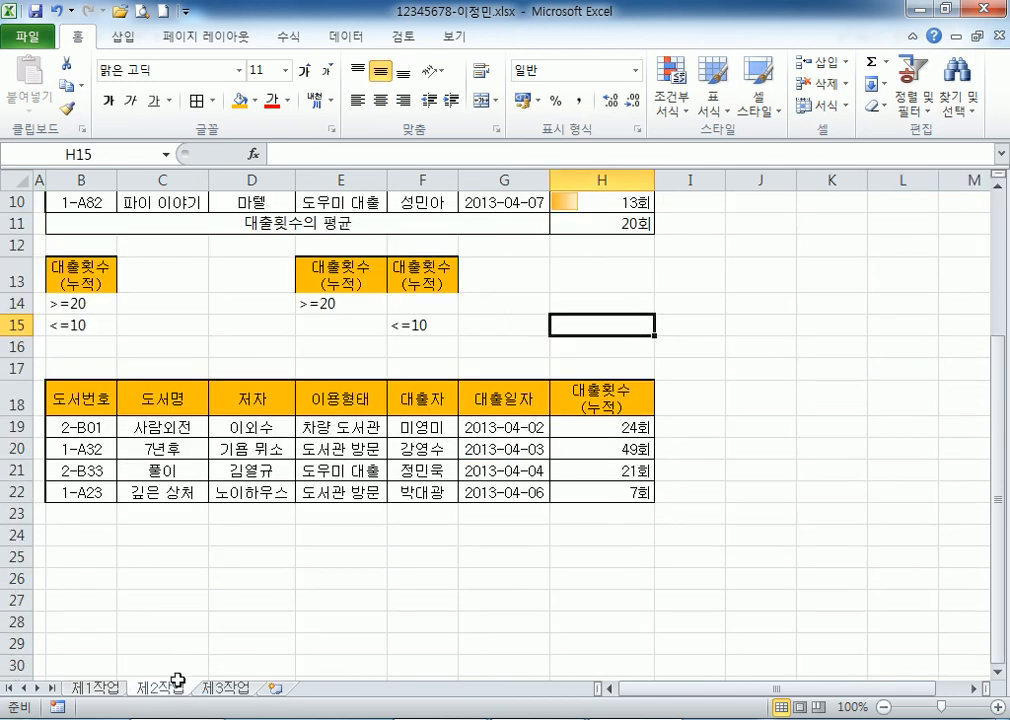
On 제3작업, review the 이용형태 entries and subtotal labels in column E.
click(218, 689)
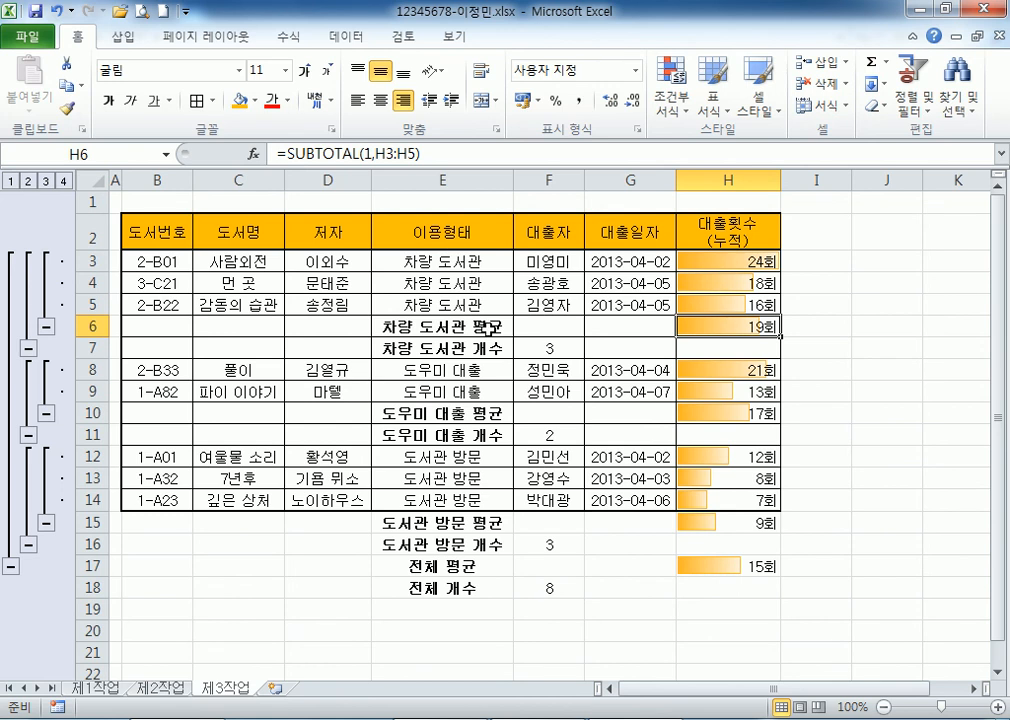
click(429, 240)
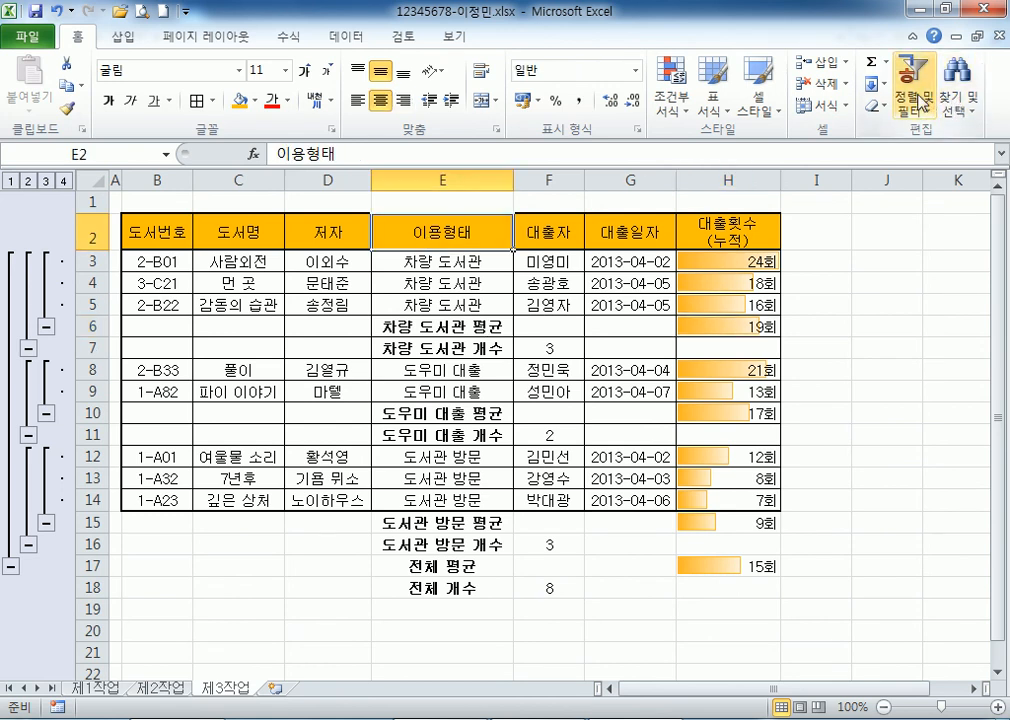
click(442, 170)
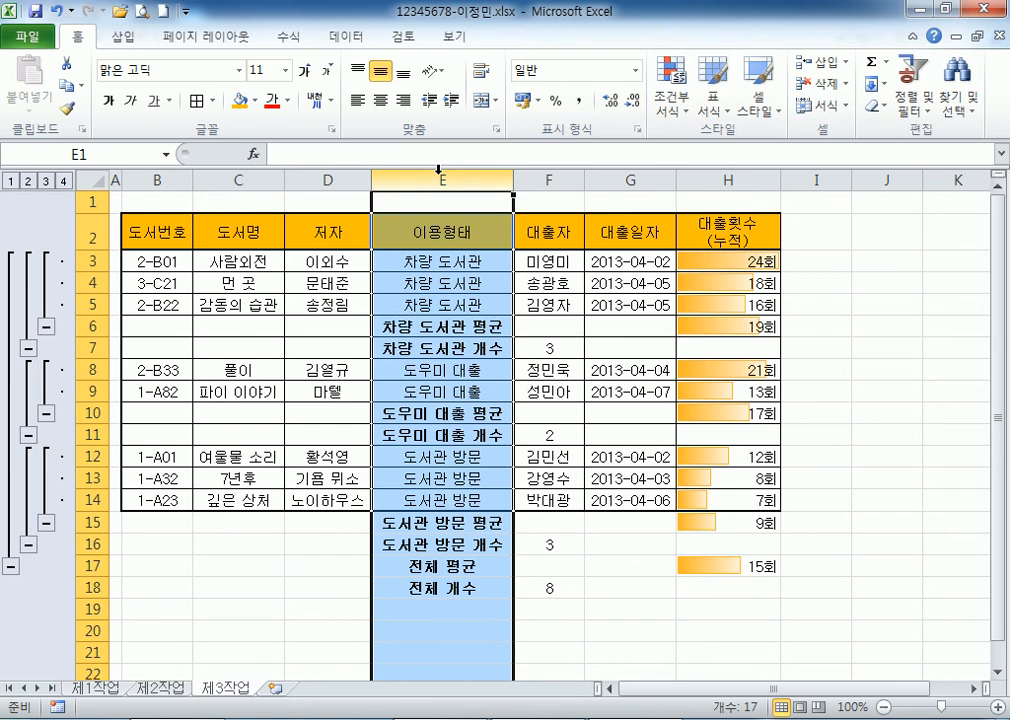
click(435, 268)
click(444, 326)
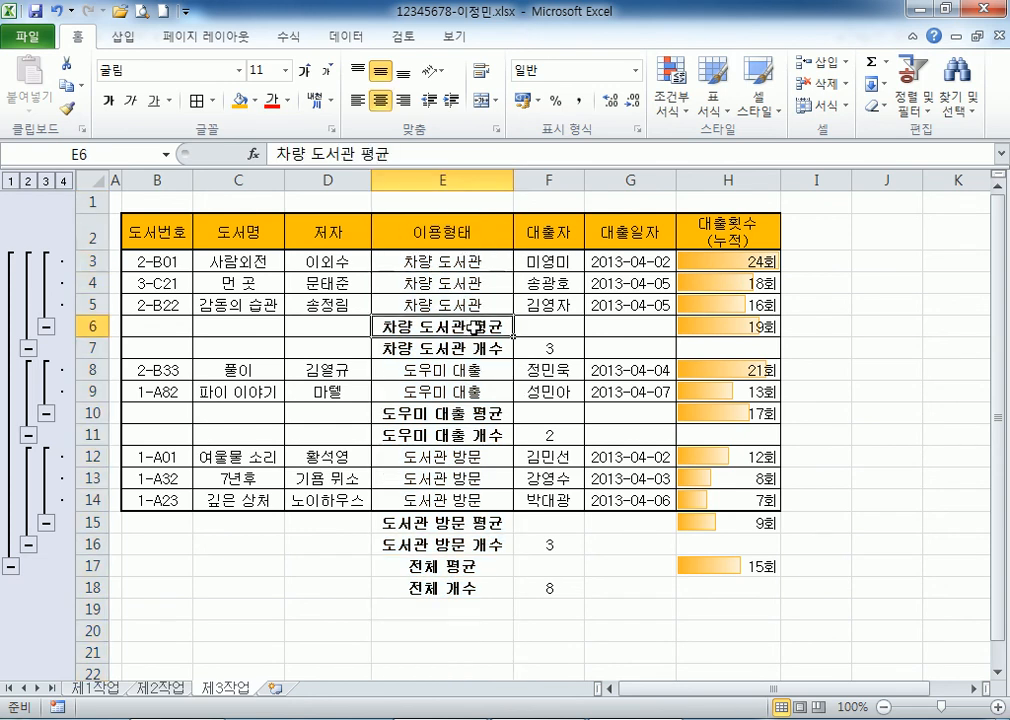
click(490, 349)
click(470, 413)
click(465, 435)
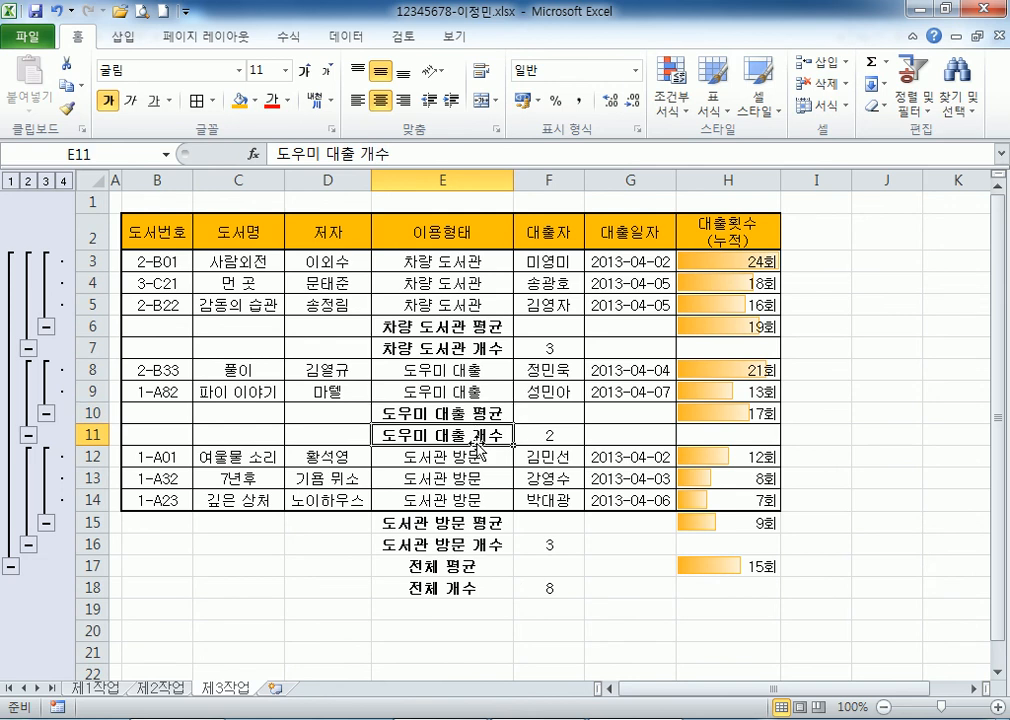
drag(436, 260, 432, 307)
drag(436, 370, 430, 392)
drag(432, 458, 424, 493)
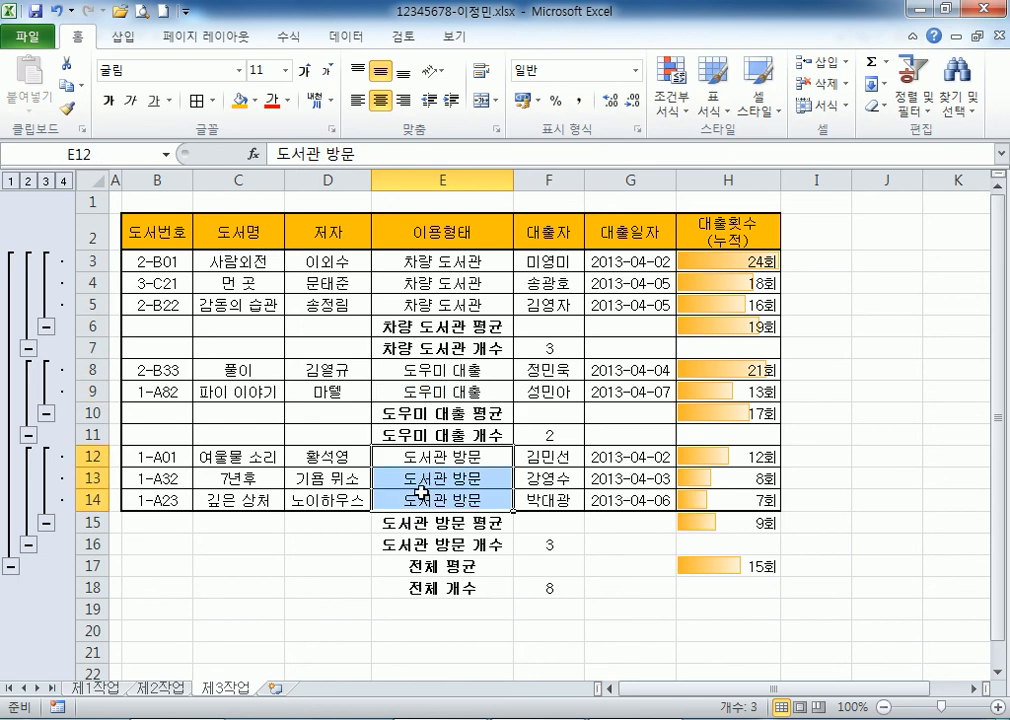
click(438, 262)
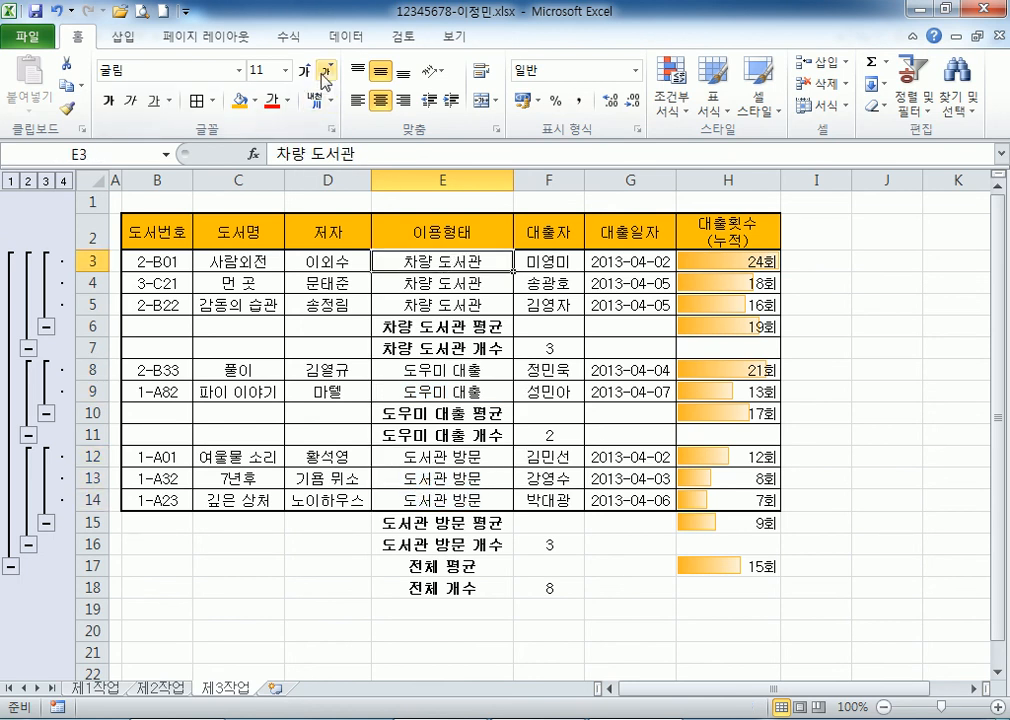
Subtotal the table by 이용형태 with a 개수 of 대출자, replacing existing subtotals.
click(343, 37)
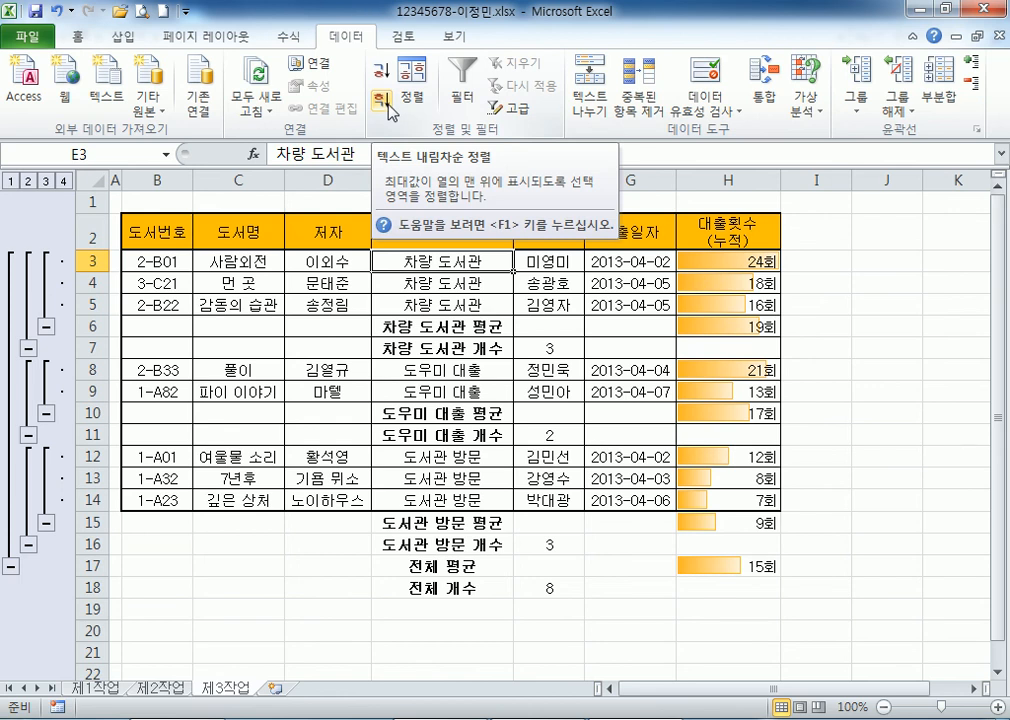
click(937, 100)
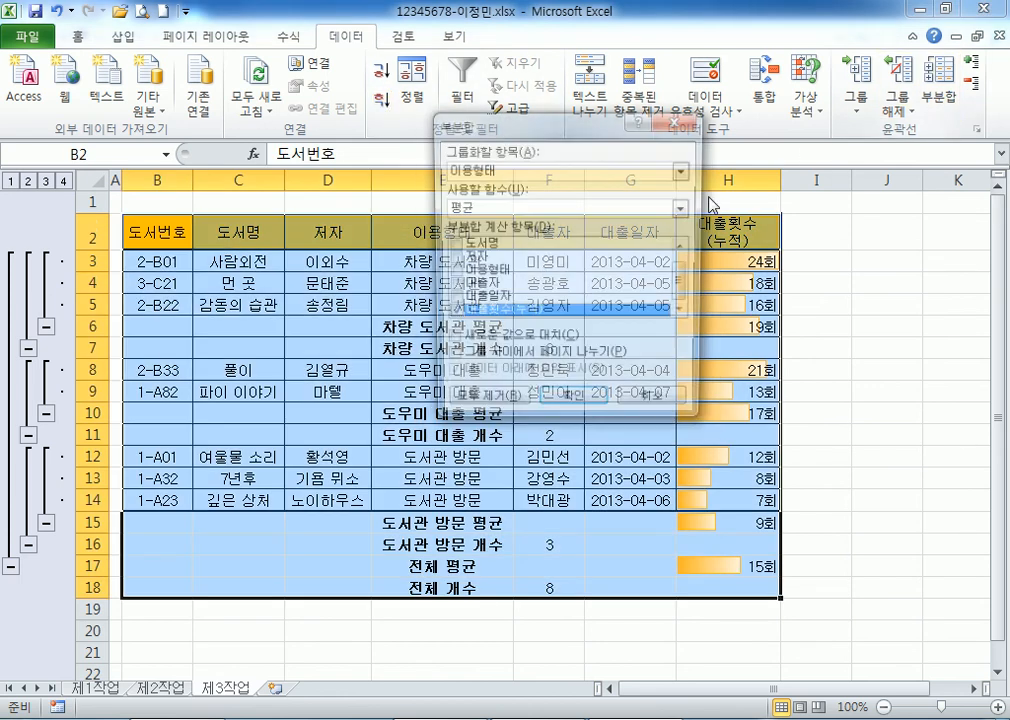
drag(530, 131, 600, 203)
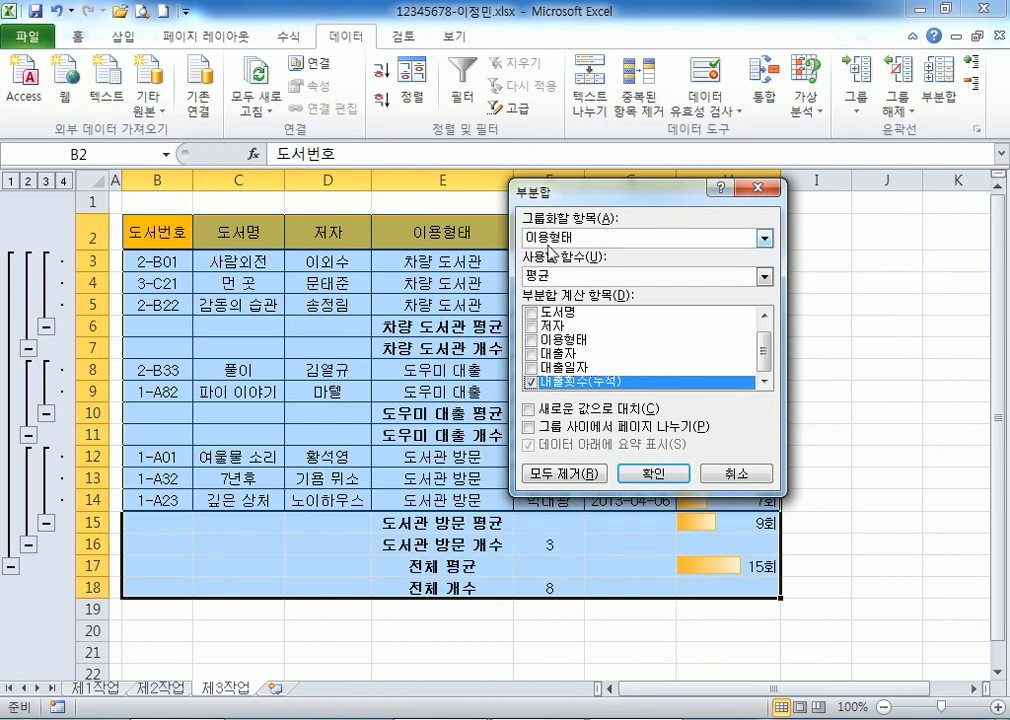
click(558, 238)
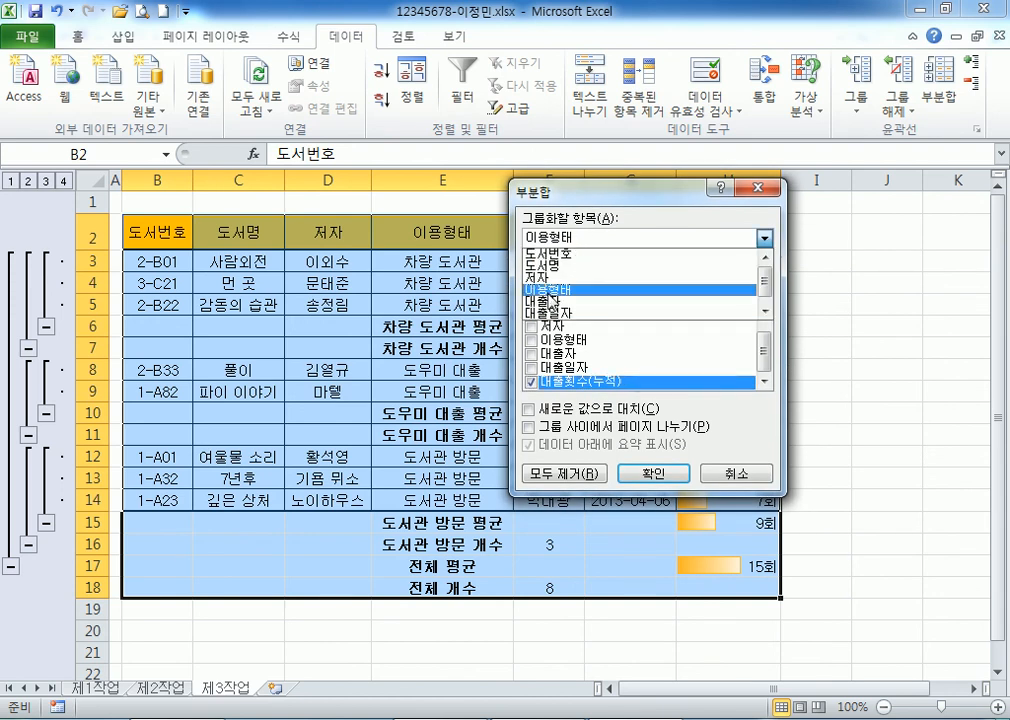
click(575, 289)
click(531, 382)
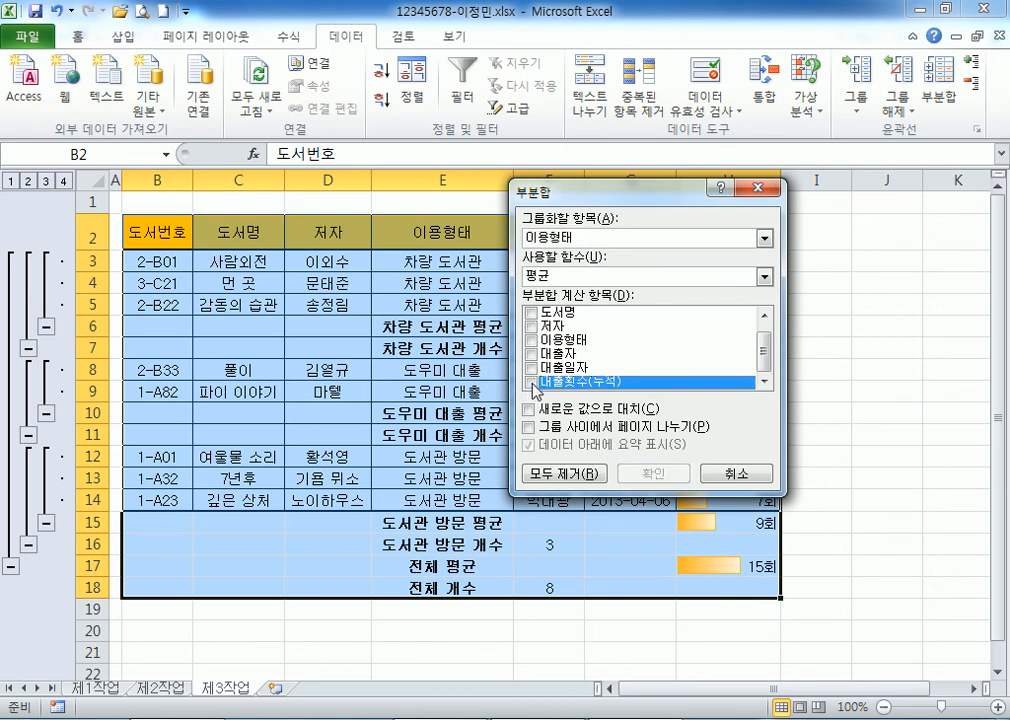
click(531, 353)
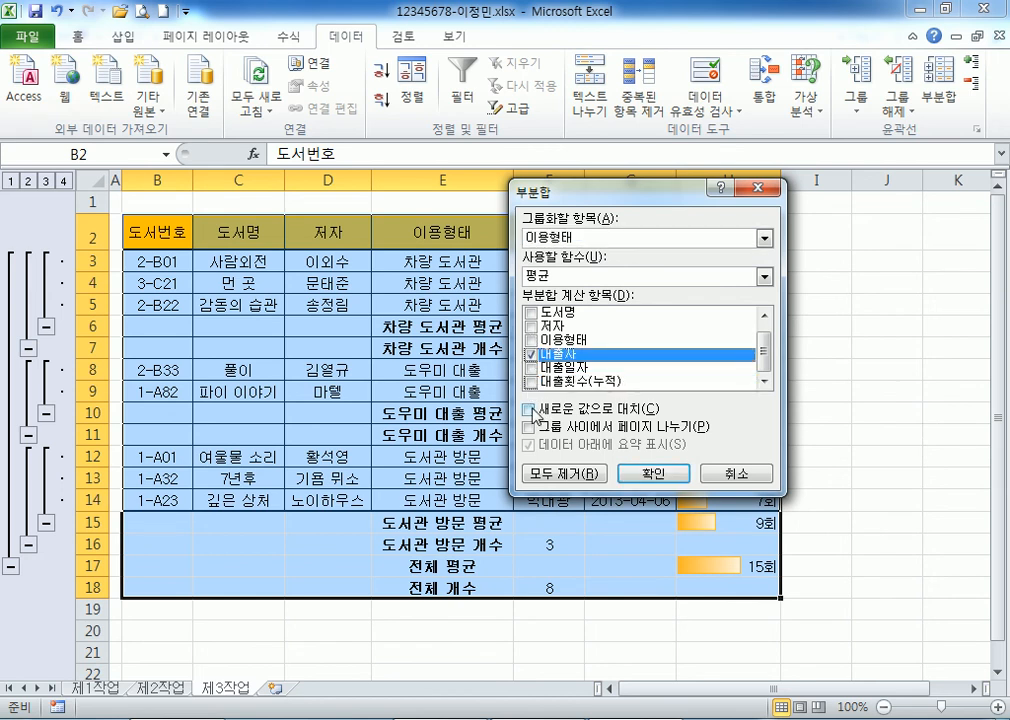
click(560, 277)
click(560, 297)
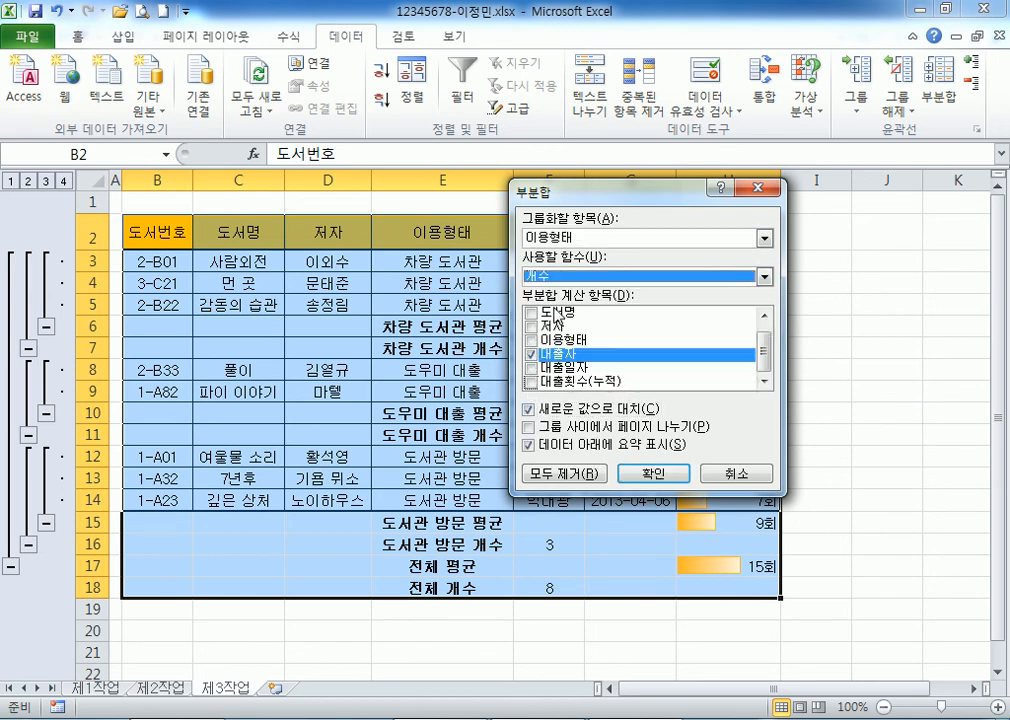
click(645, 473)
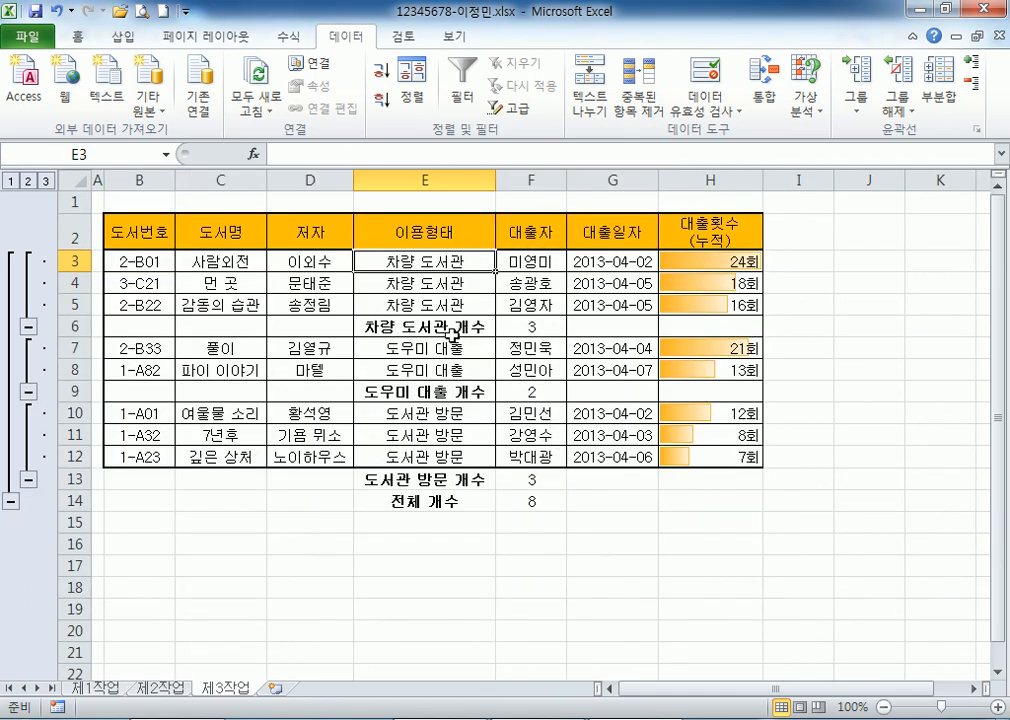
Add nested 평균 subtotals of 대출횟수(누적), keeping the existing count subtotals.
click(944, 97)
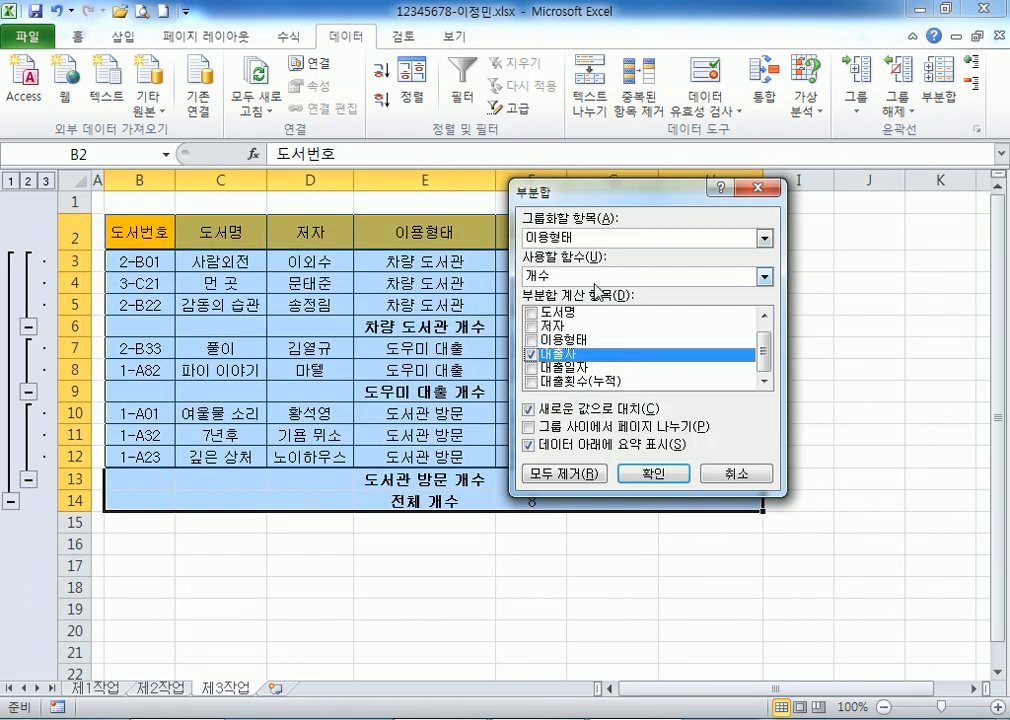
click(531, 353)
click(530, 382)
click(600, 277)
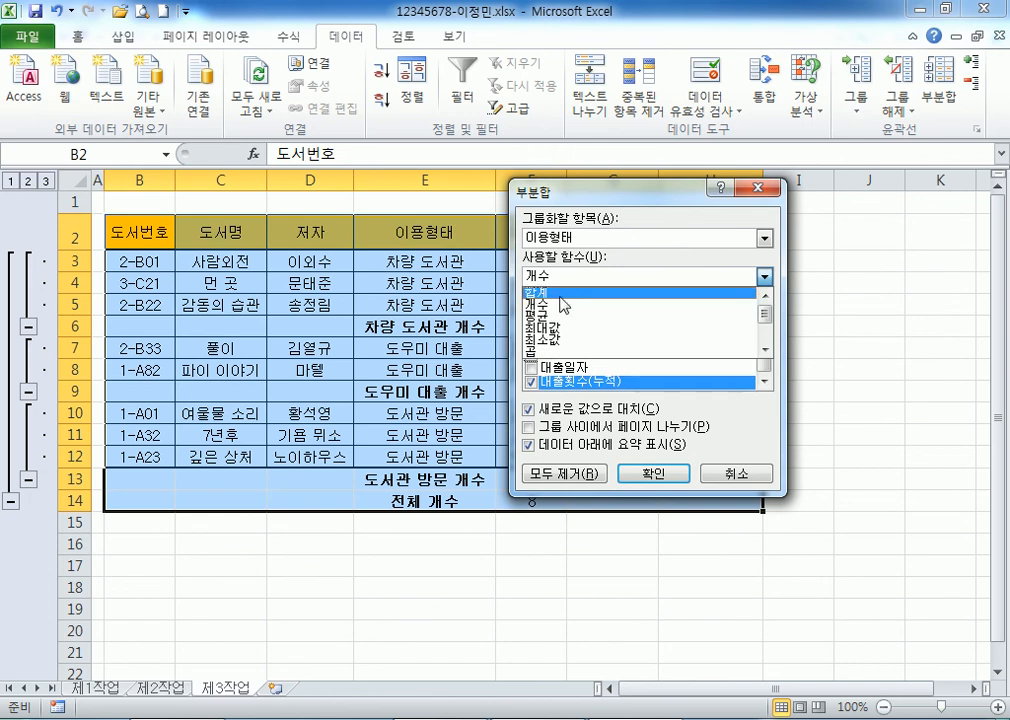
click(565, 322)
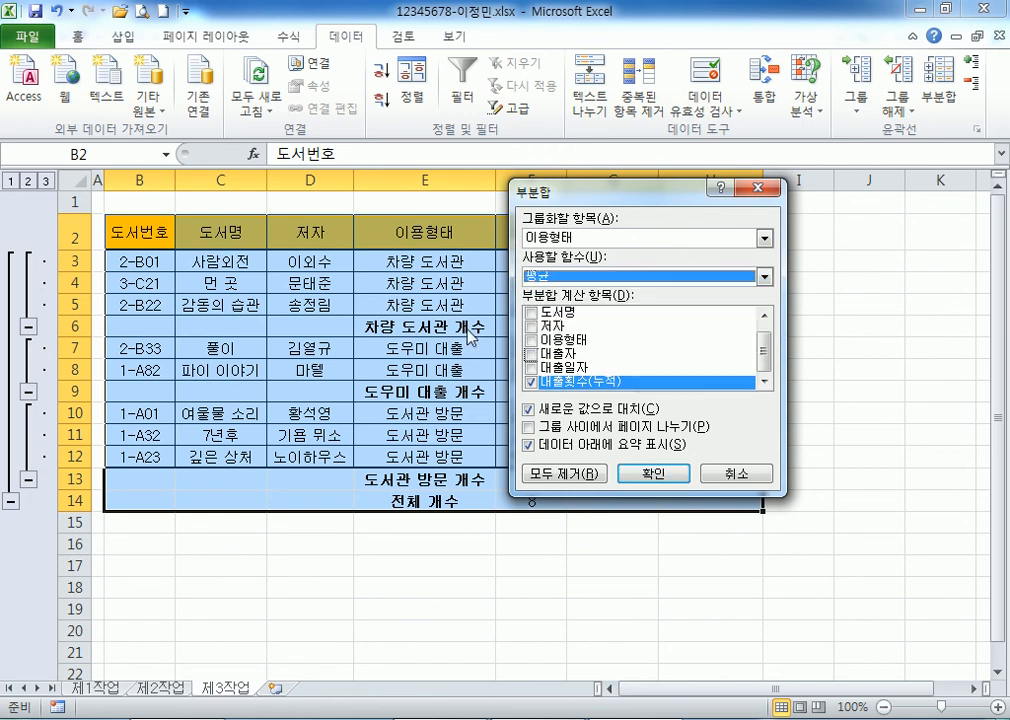
click(528, 410)
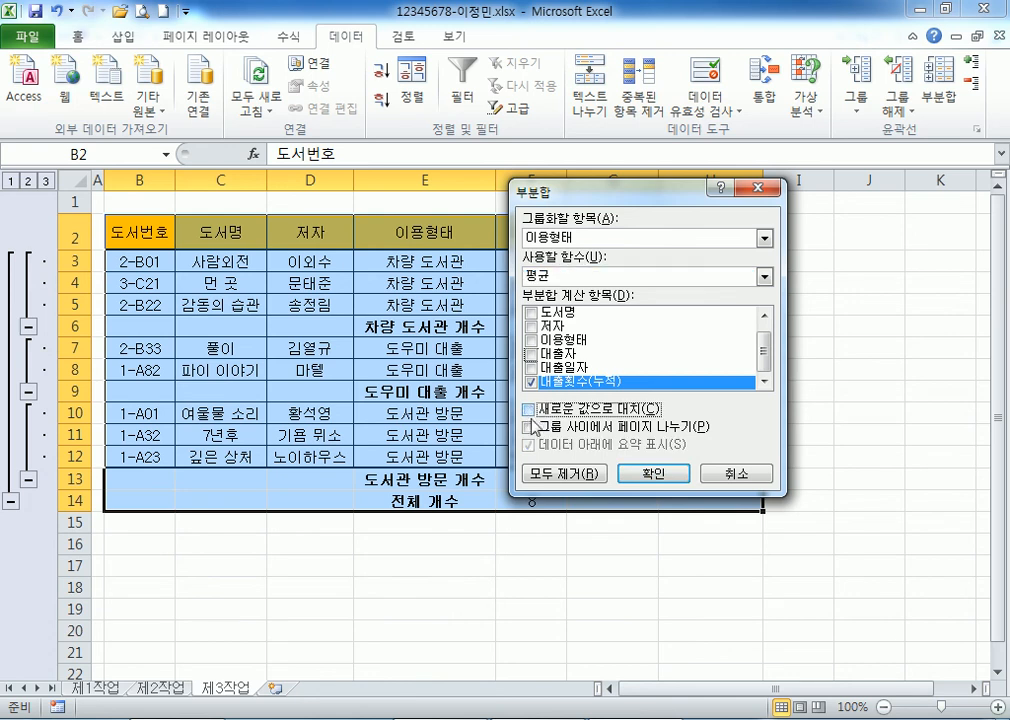
click(652, 472)
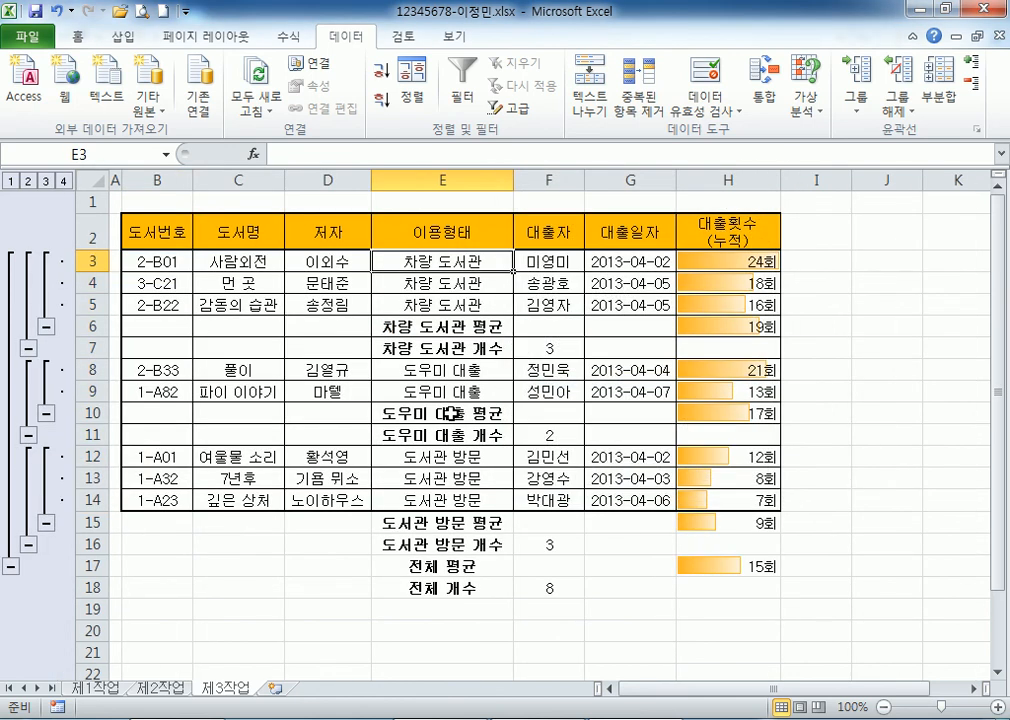
Check the SUBTOTAL average formulas in H6, H15 and H17.
click(712, 326)
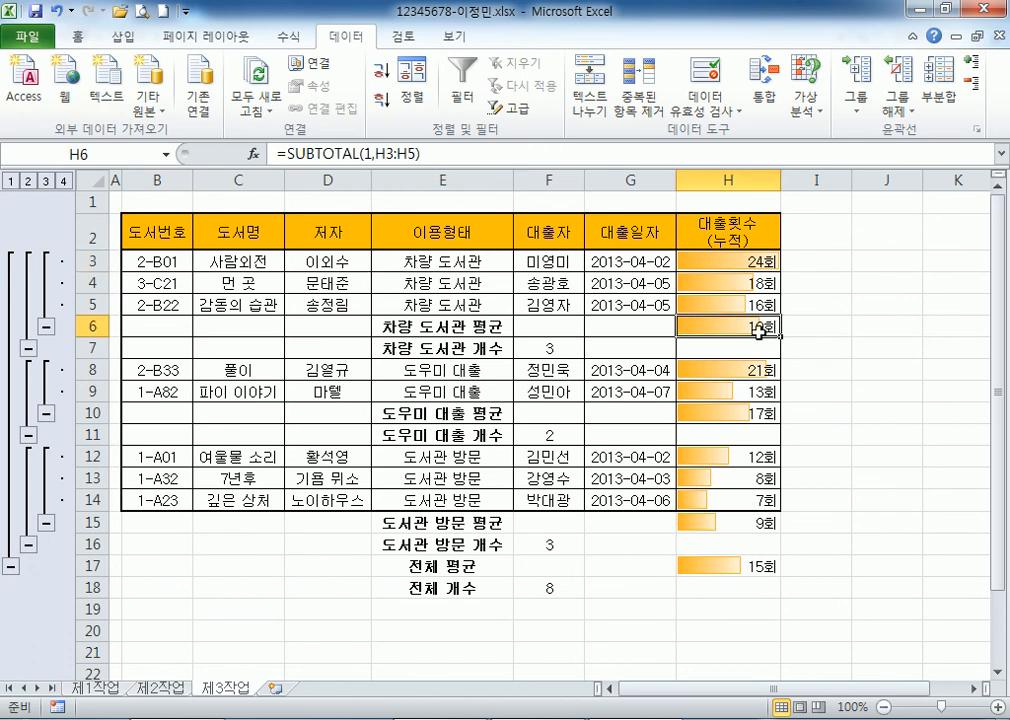
click(748, 566)
click(745, 522)
click(748, 566)
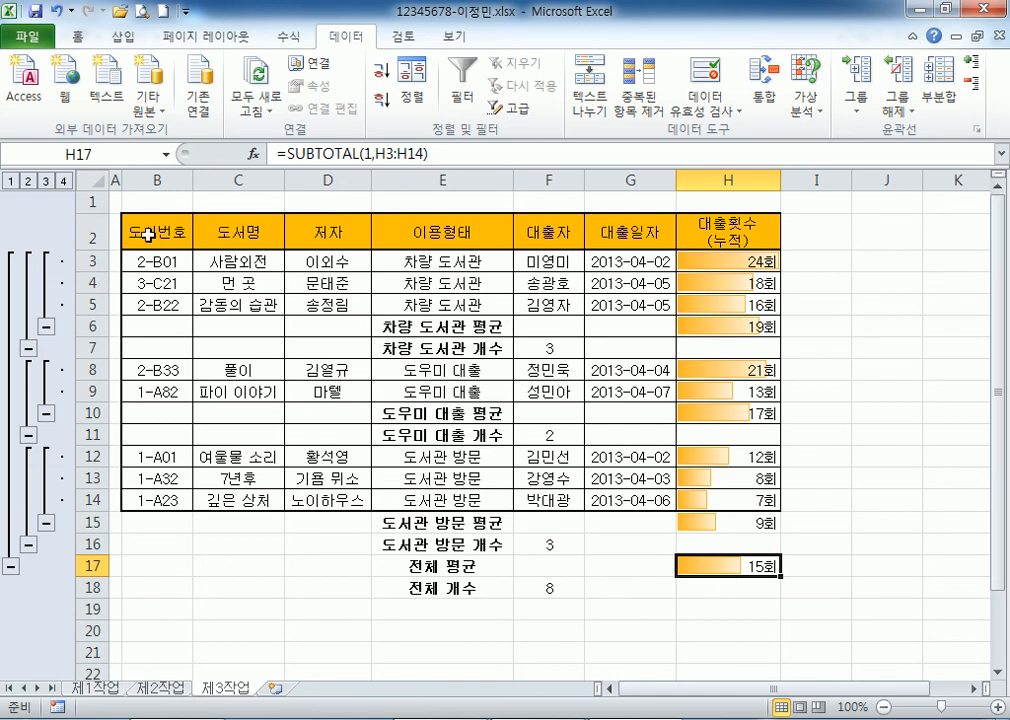
Step through outline levels 1 to 4, then open the Ungroup options.
click(15, 181)
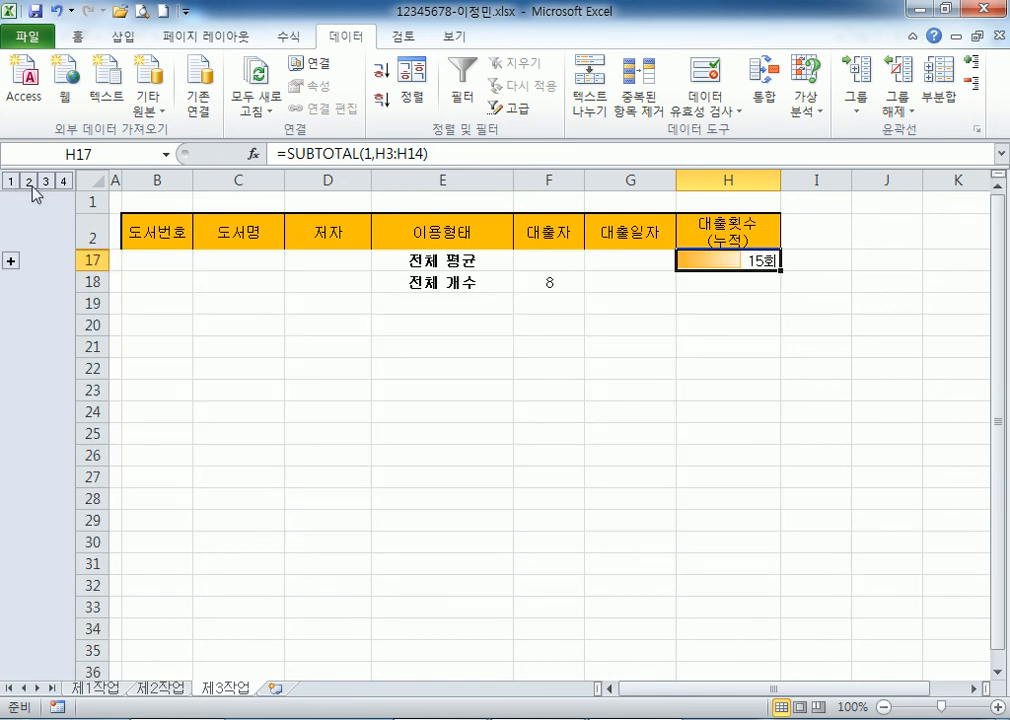
click(29, 181)
click(46, 181)
click(63, 181)
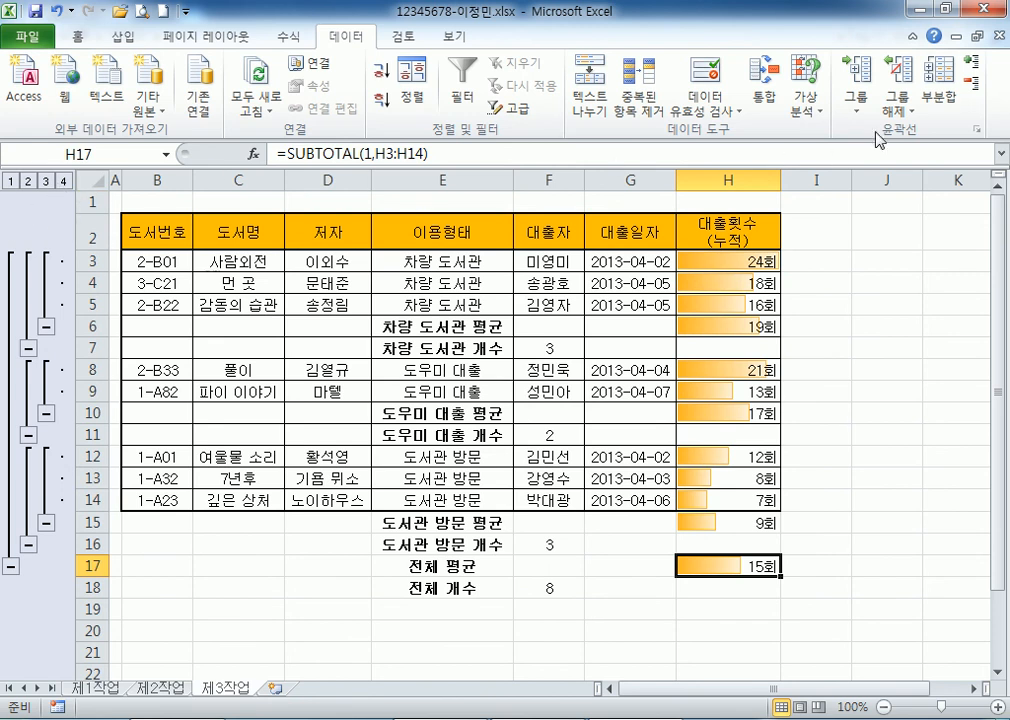
click(905, 115)
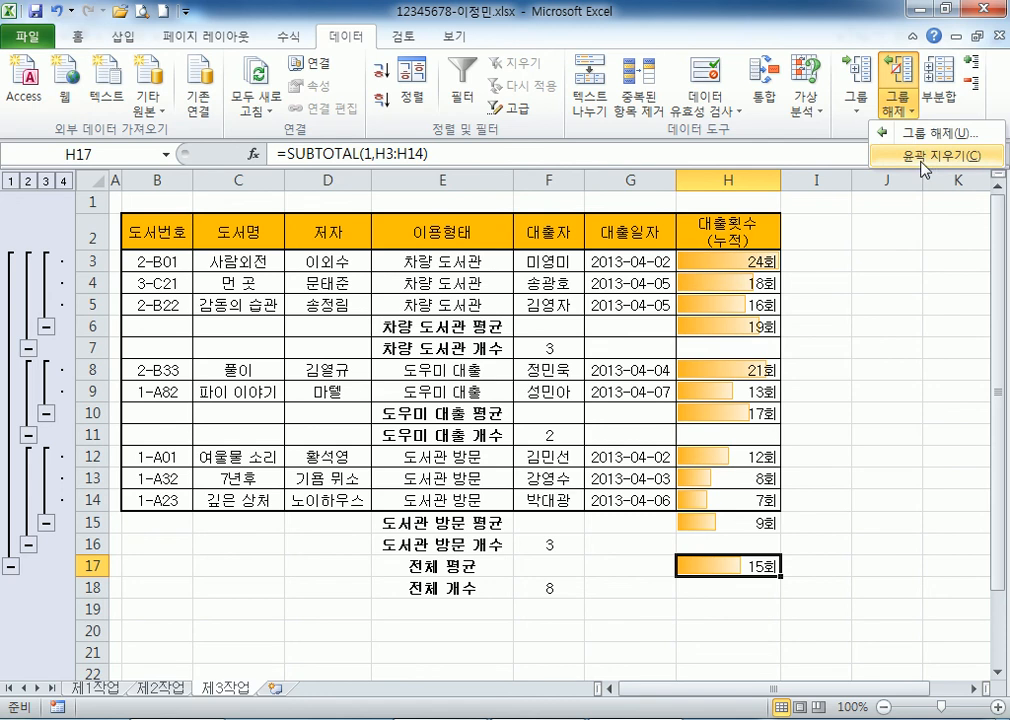
Remove the outline symbols with Ungroup > Clear Outline, then return to A1.
click(887, 341)
click(549, 321)
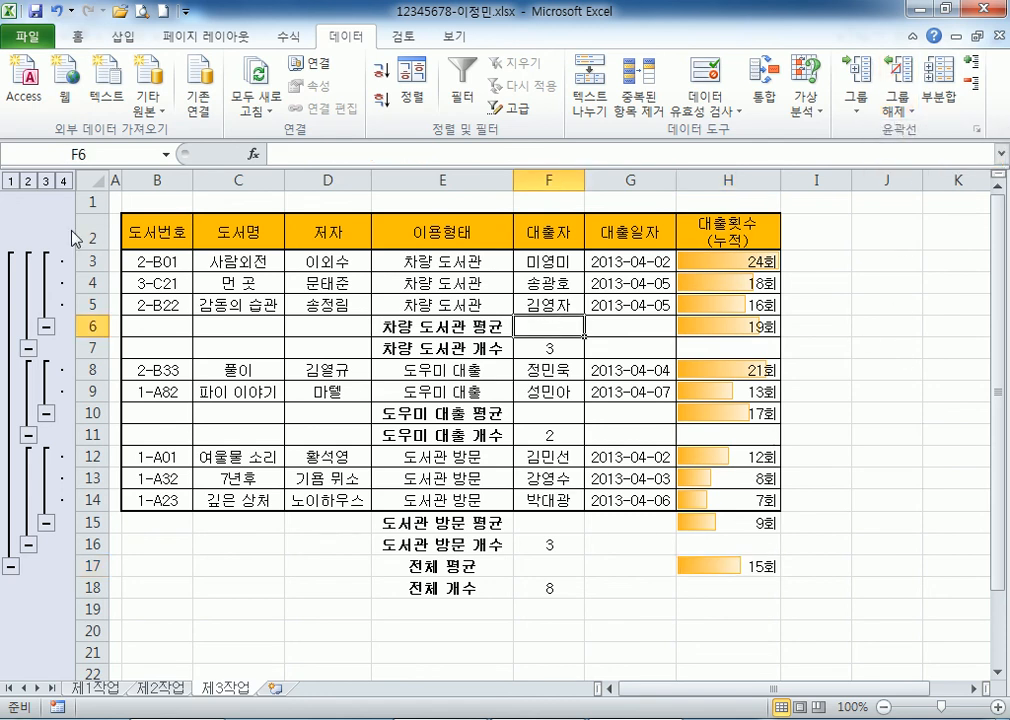
click(902, 115)
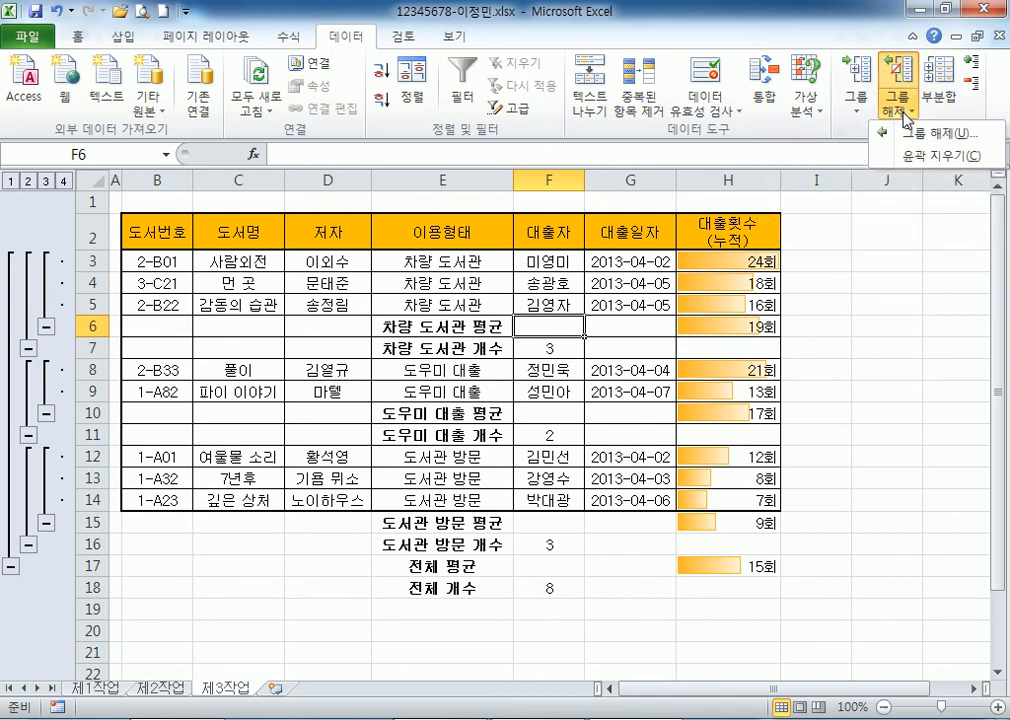
click(922, 157)
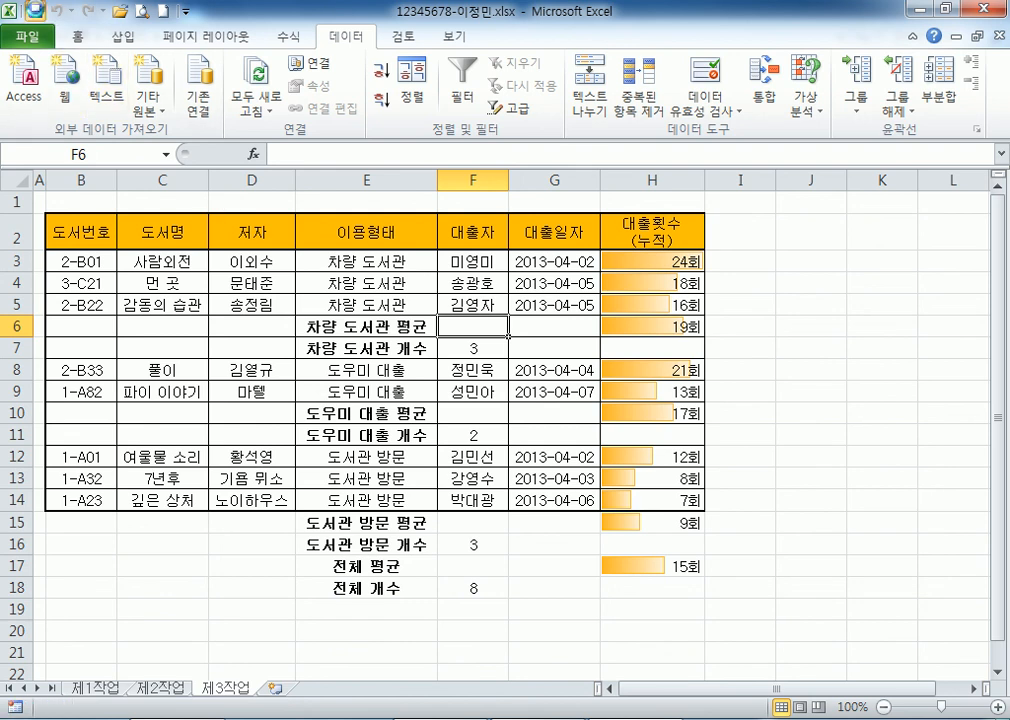
click(39, 197)
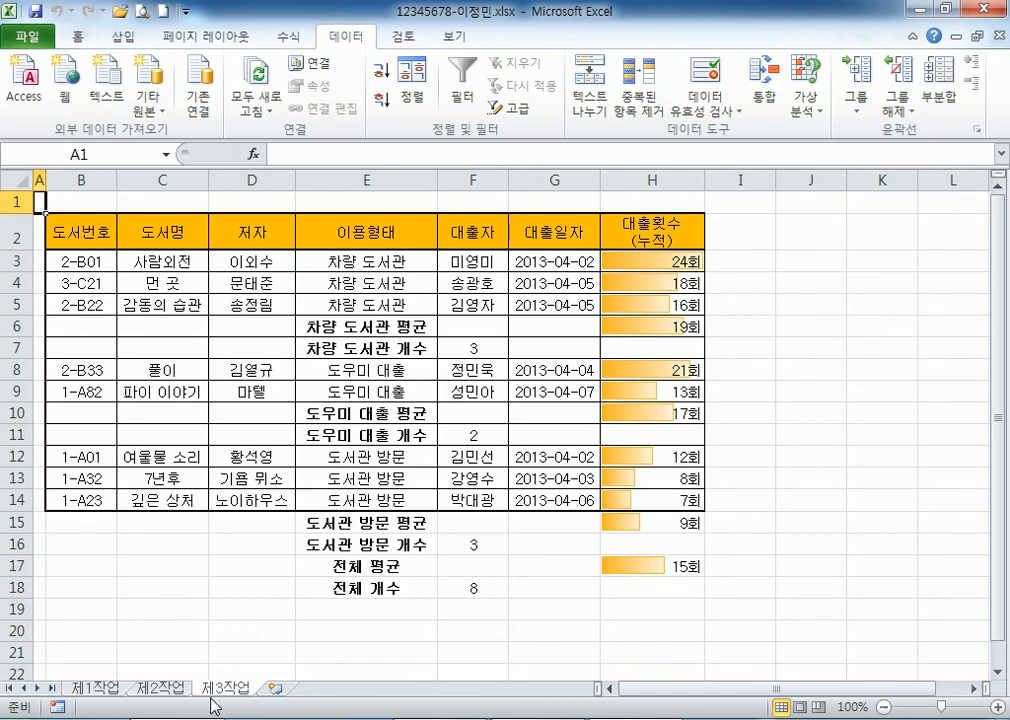
On 제1작업, select B4:H12, return to A1, and close Excel.
click(97, 688)
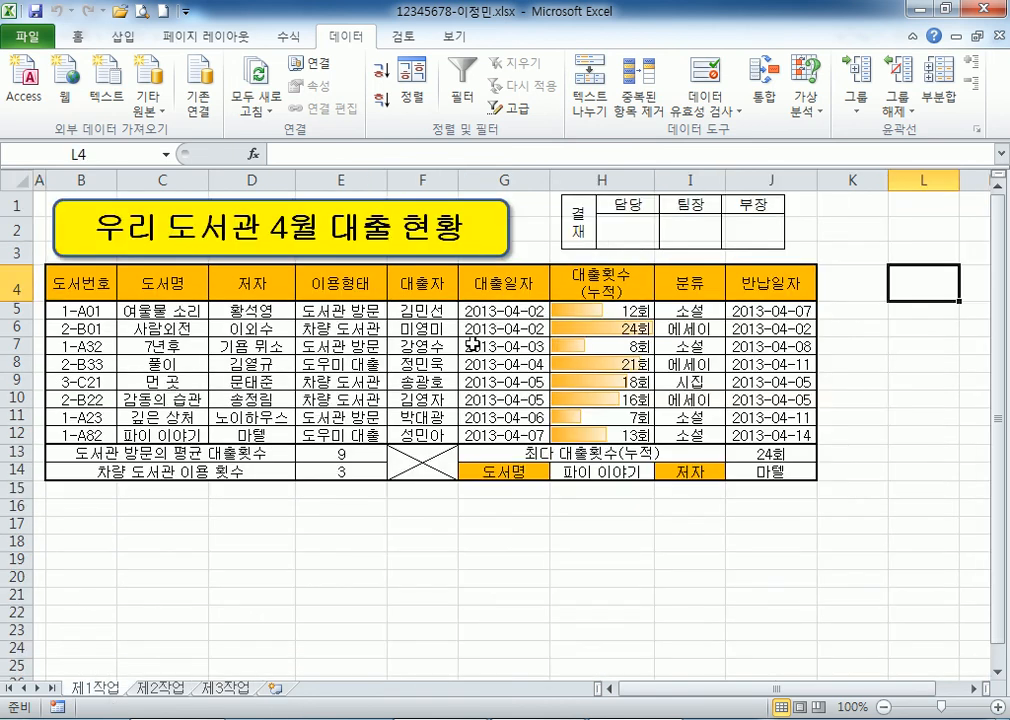
drag(77, 284, 631, 433)
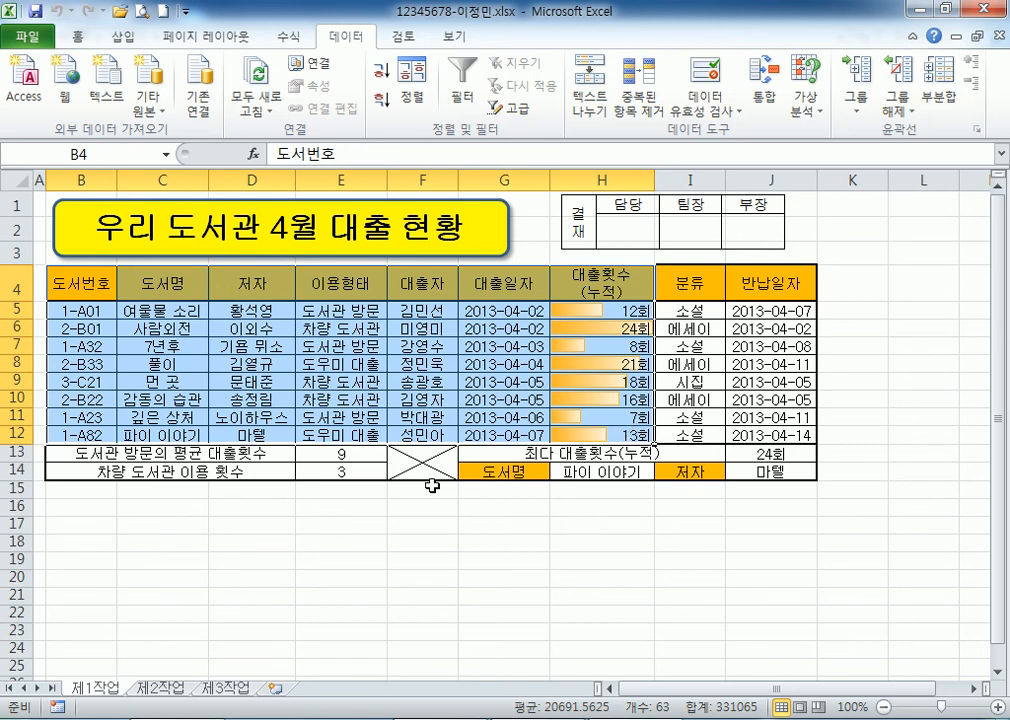
click(34, 195)
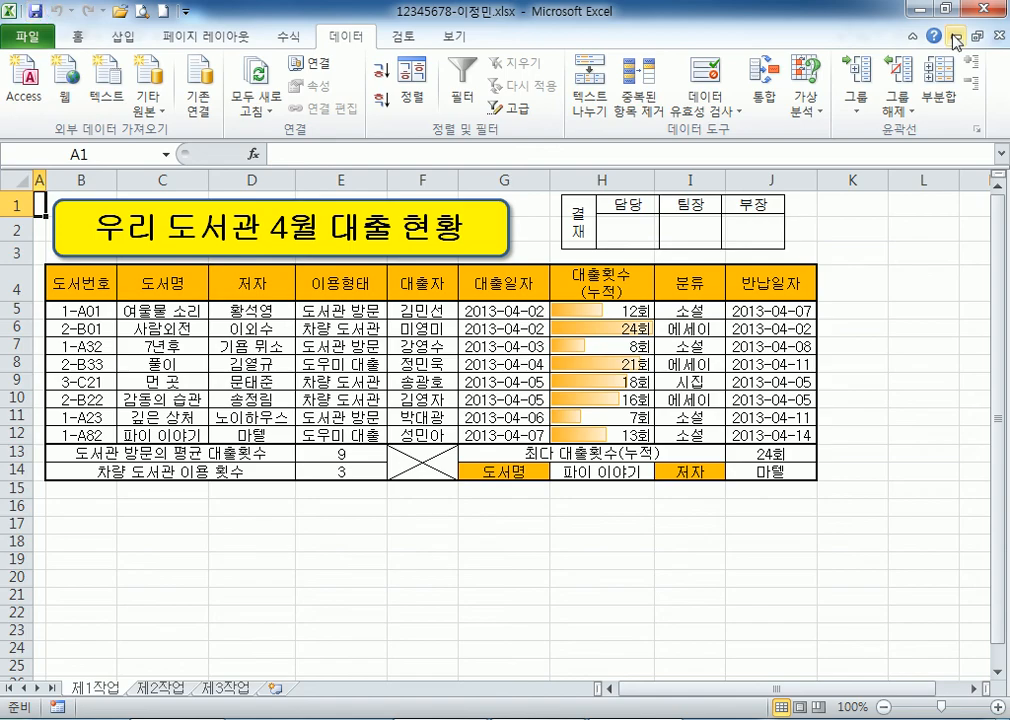
click(985, 10)
click(915, 12)
Add a blank line in Notepad and reopen the recent exam workbook in Excel 2010.
key(Return)
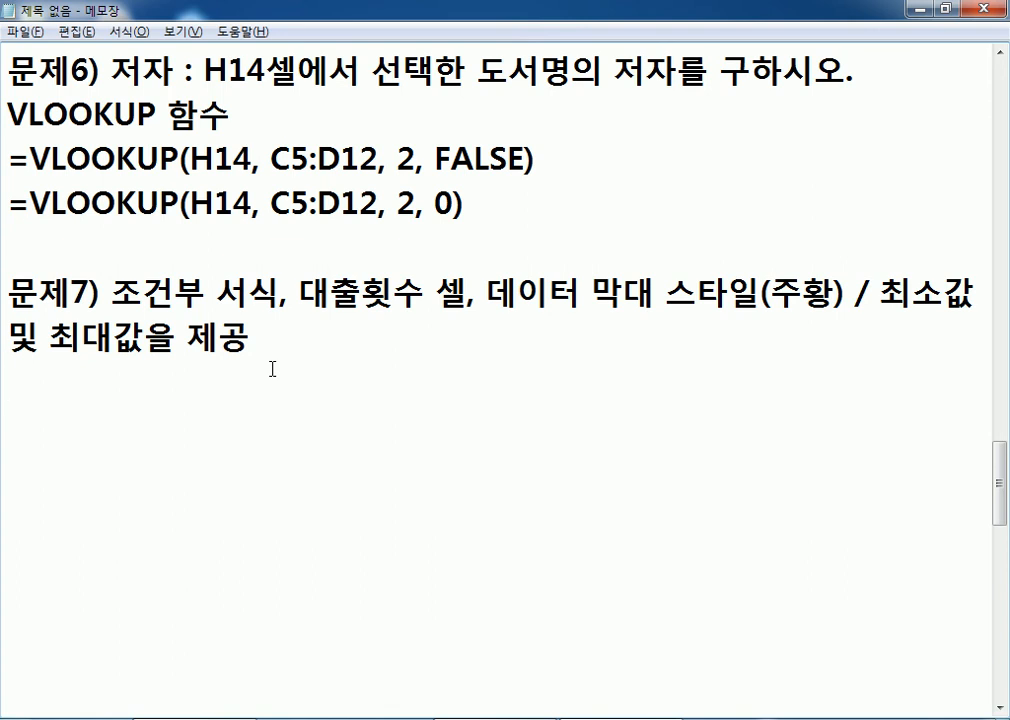
click(27, 719)
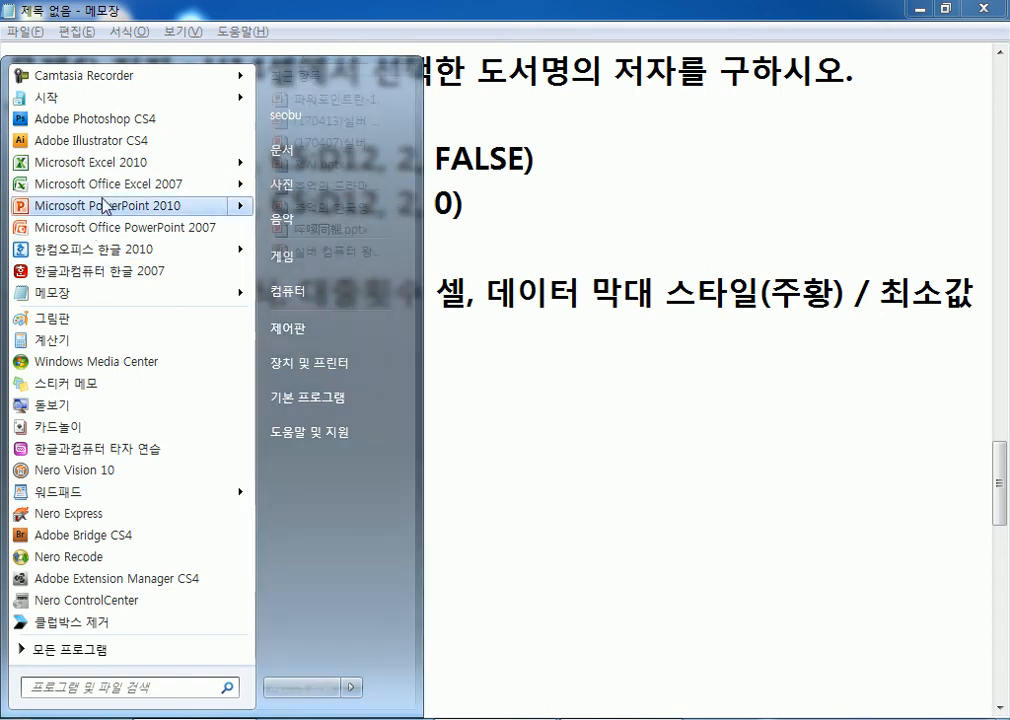
mouse_move(113, 164)
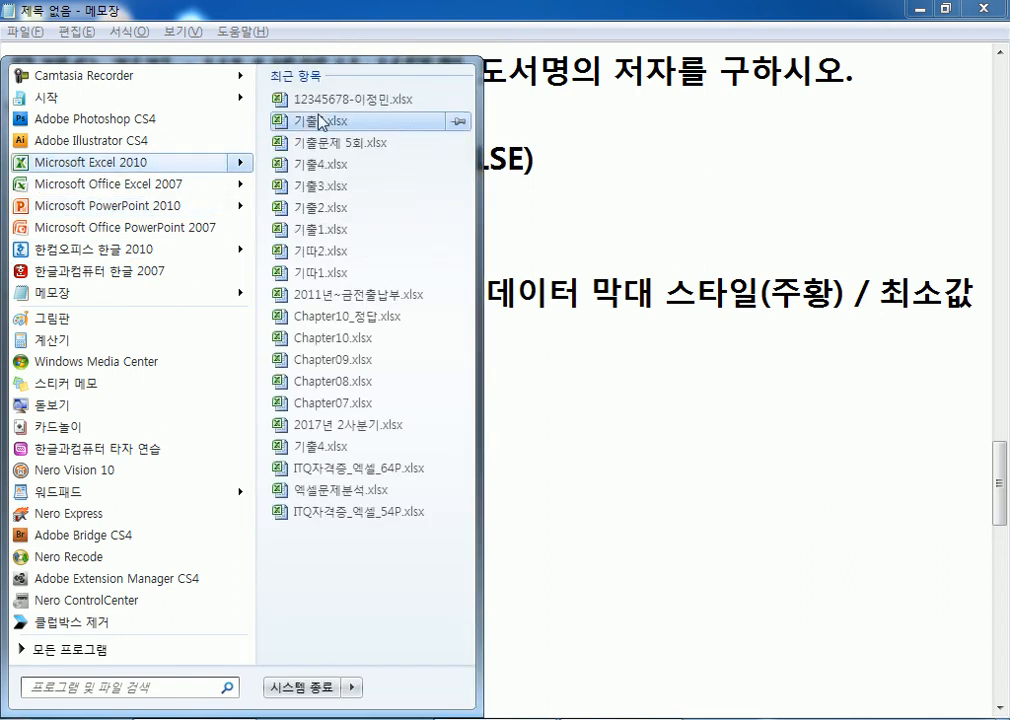
click(328, 99)
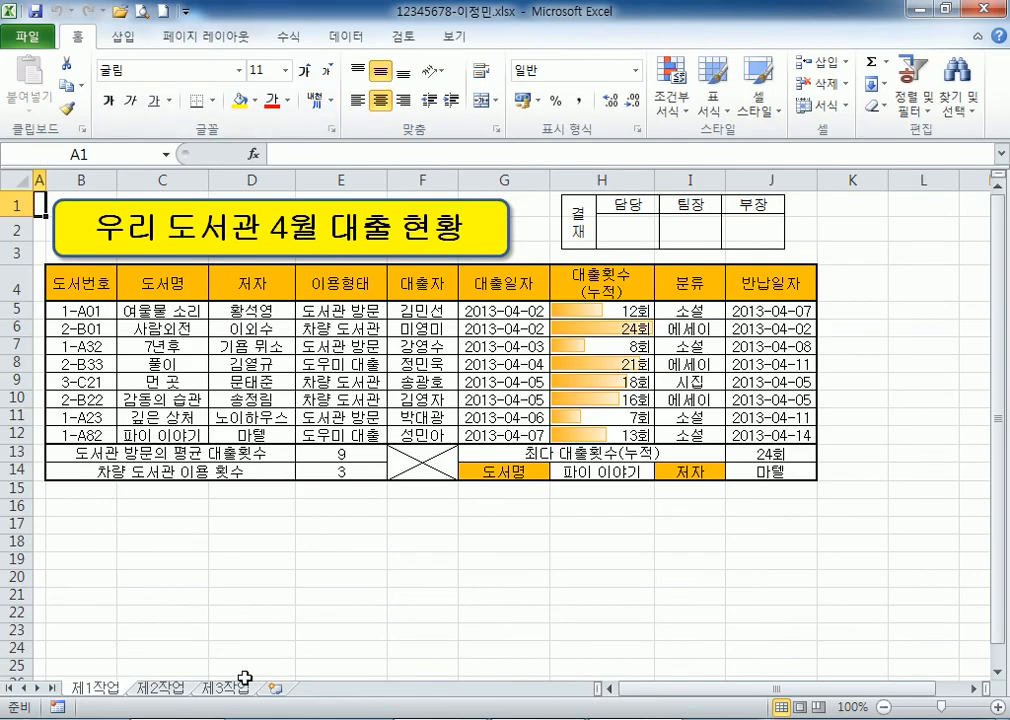
On 제3작업, remove every subtotal with Subtotal > Remove All, leaving eight loan records.
click(226, 689)
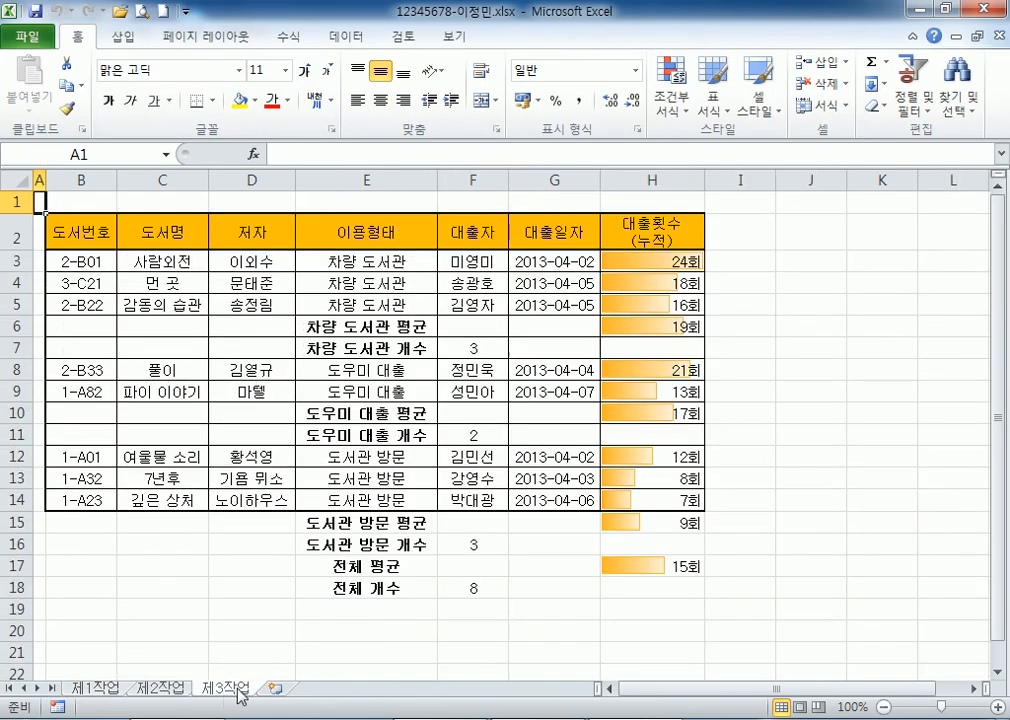
click(378, 260)
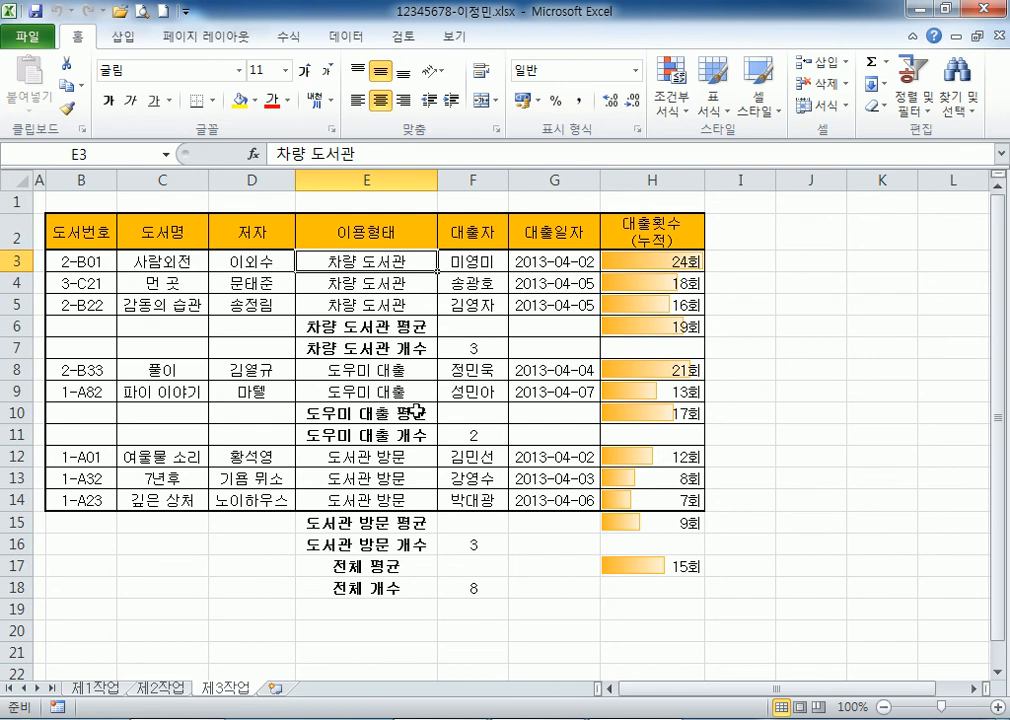
click(393, 333)
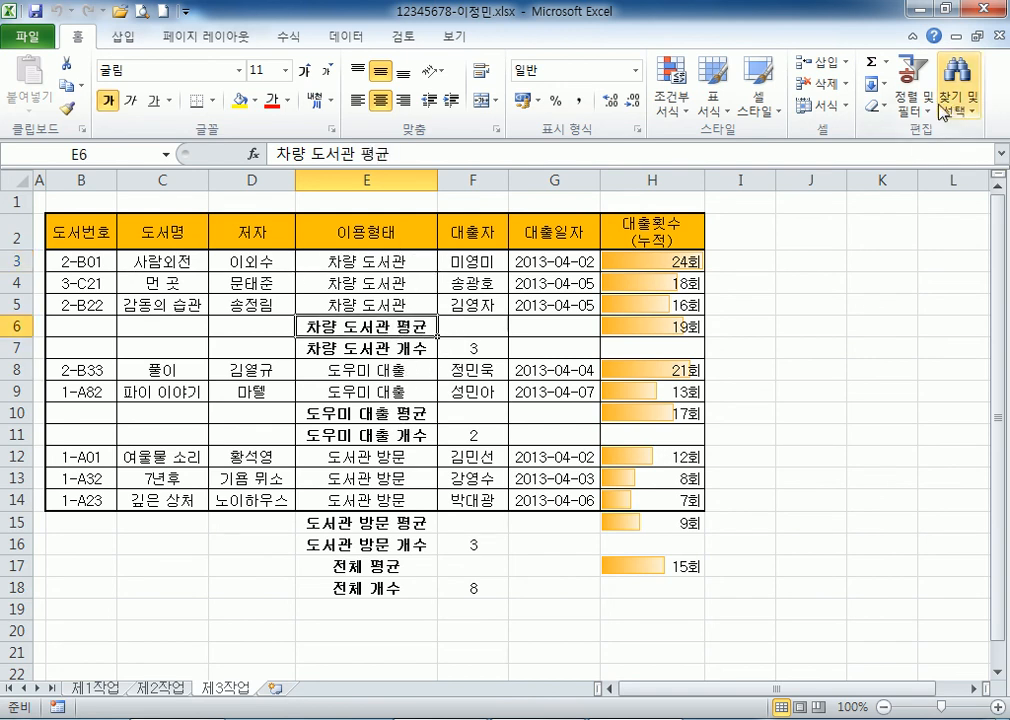
click(346, 40)
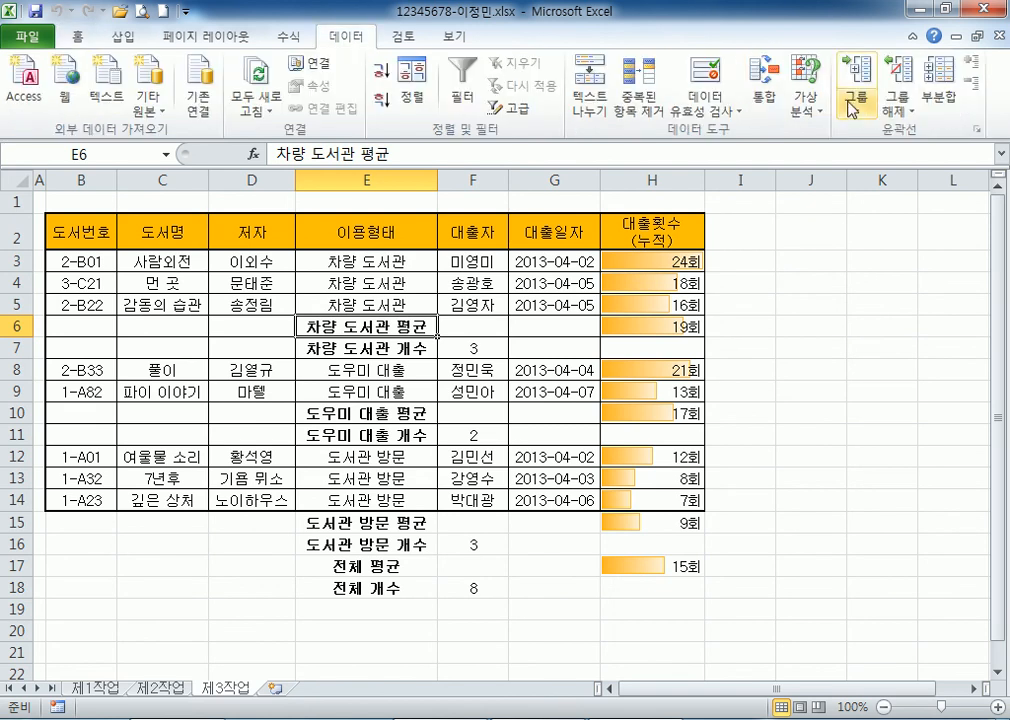
click(940, 95)
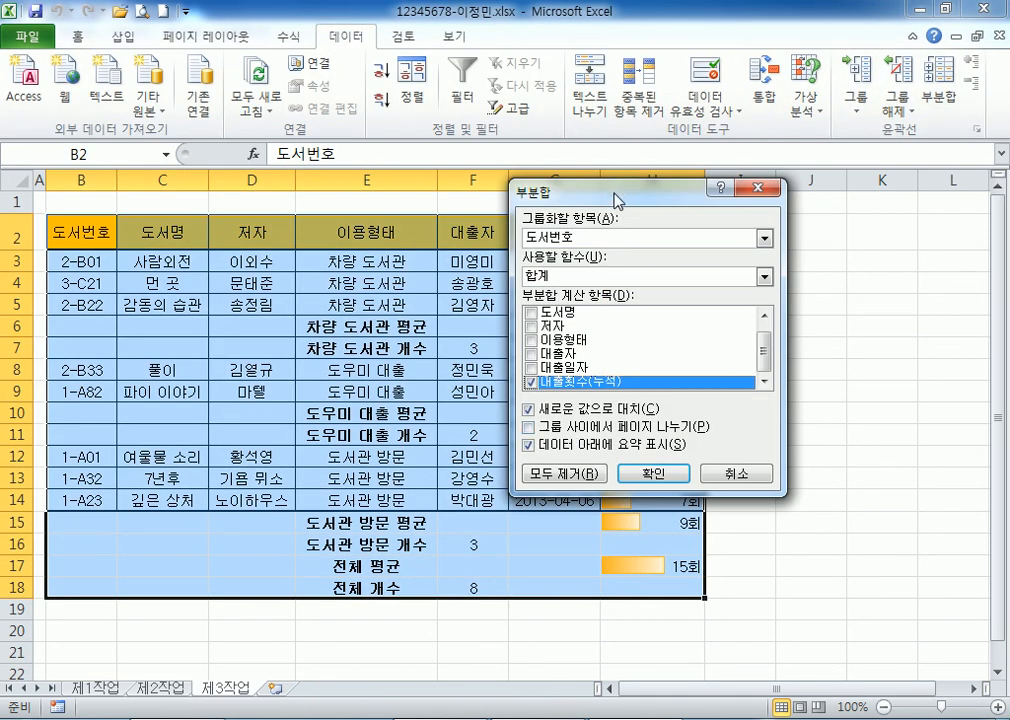
drag(618, 197, 676, 63)
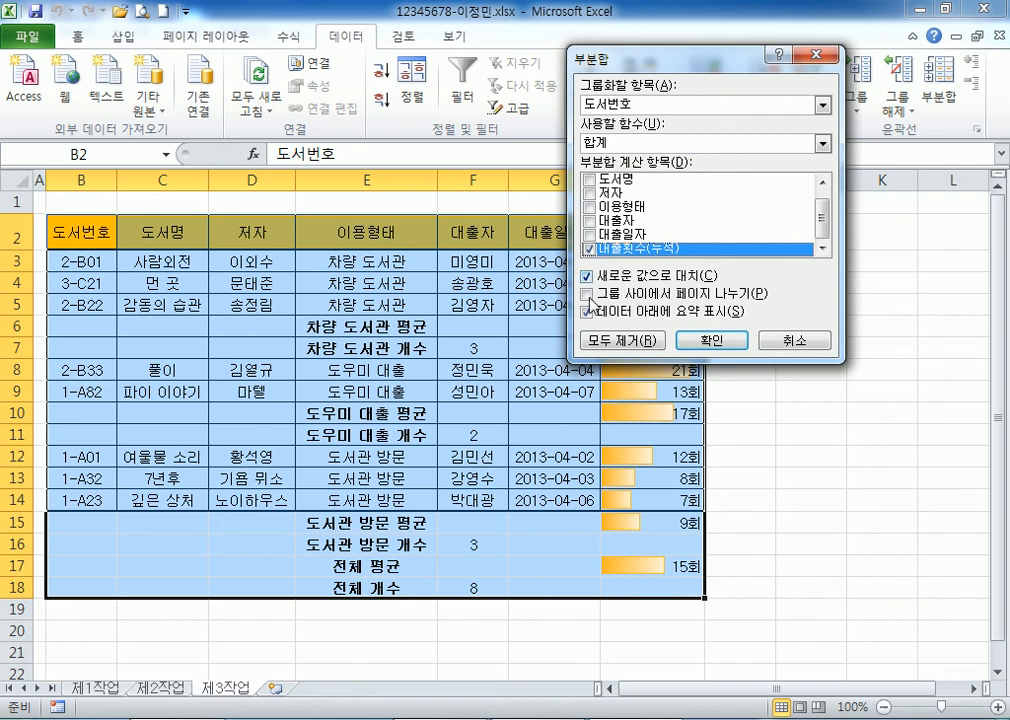
click(612, 348)
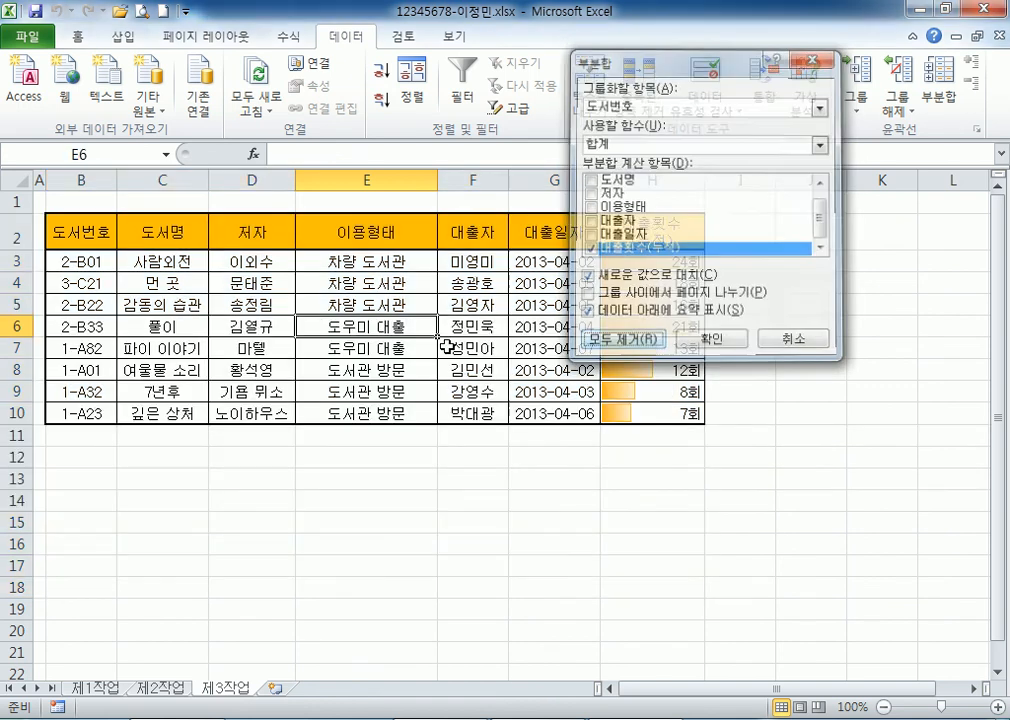
Subtotal by 이용형태 with a 개수 of 대출자, giving counts 3, 2, 3.
click(938, 97)
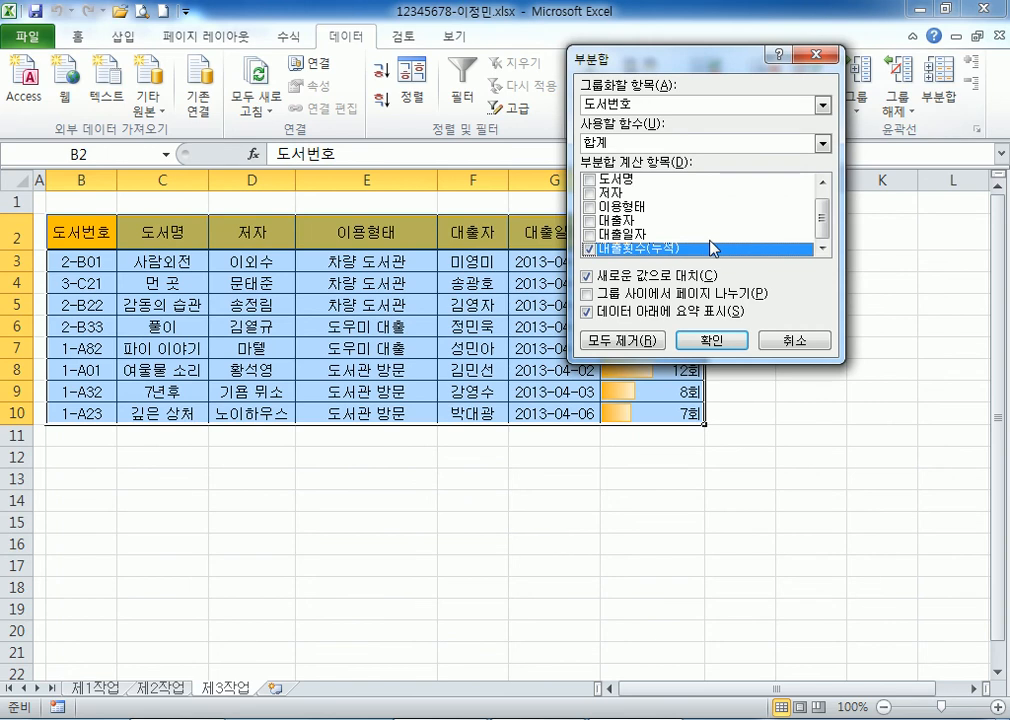
click(589, 248)
click(590, 221)
click(610, 144)
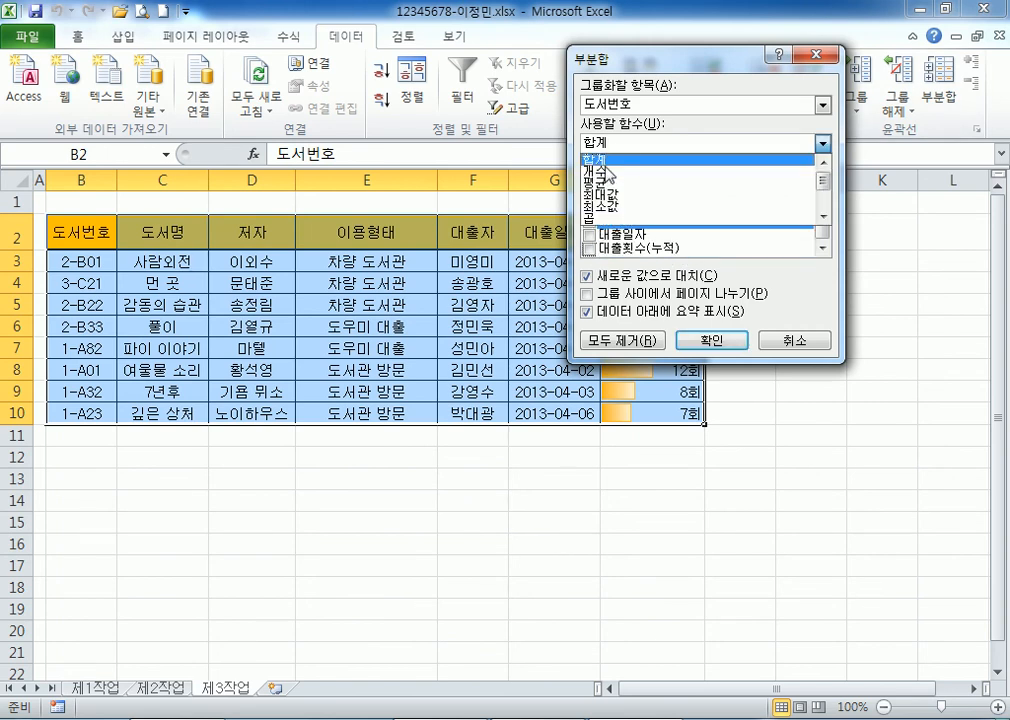
click(606, 174)
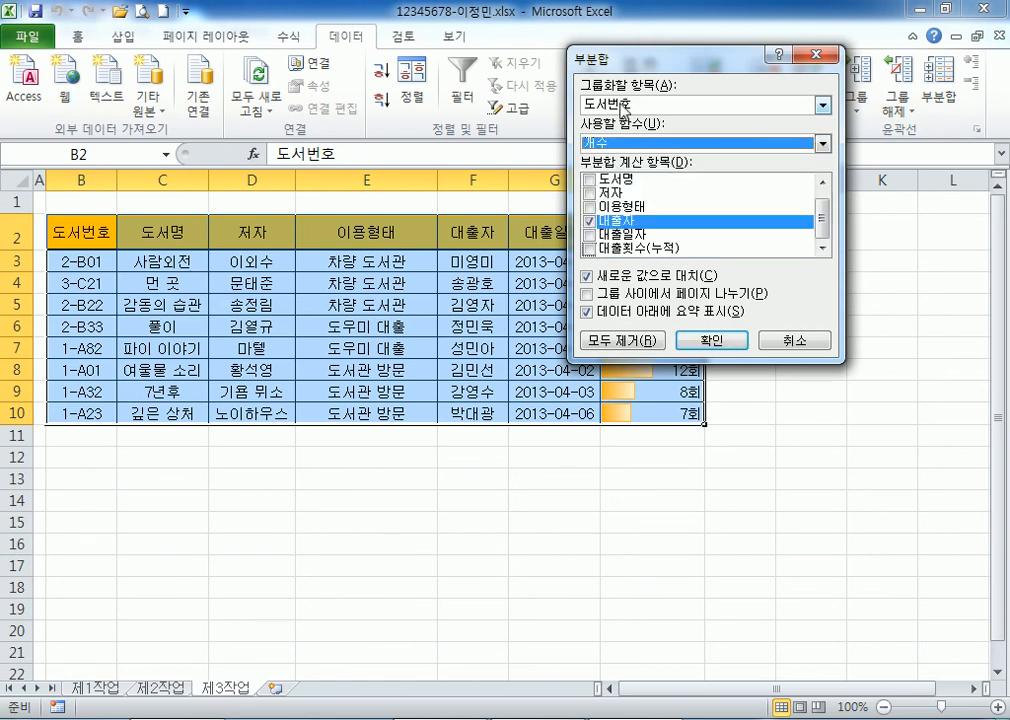
click(620, 104)
click(608, 167)
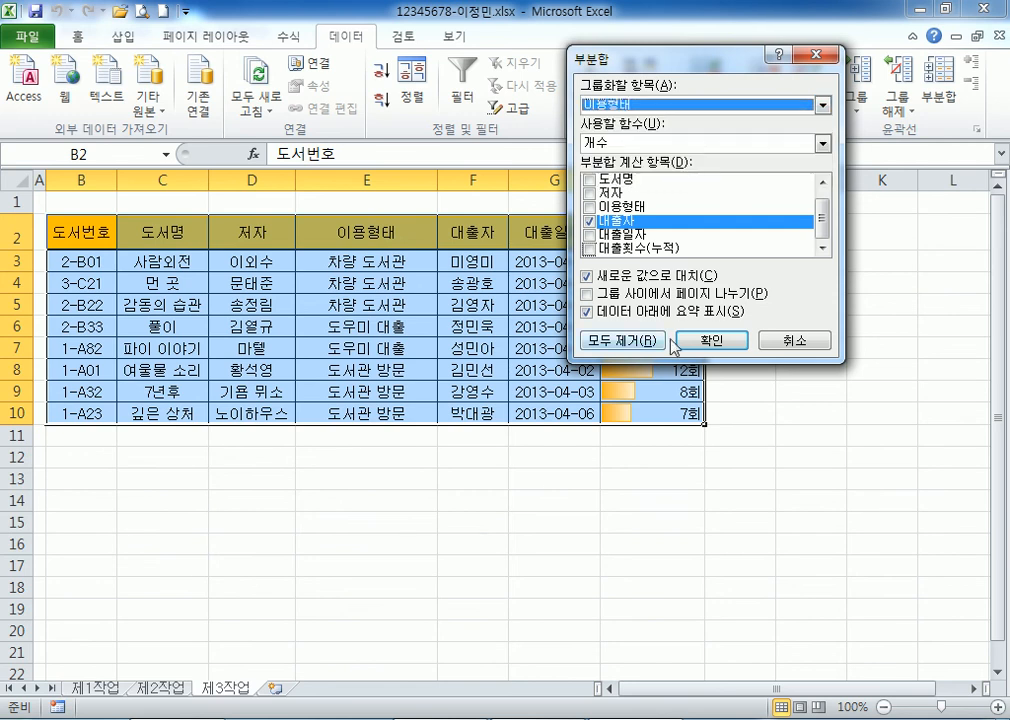
click(730, 342)
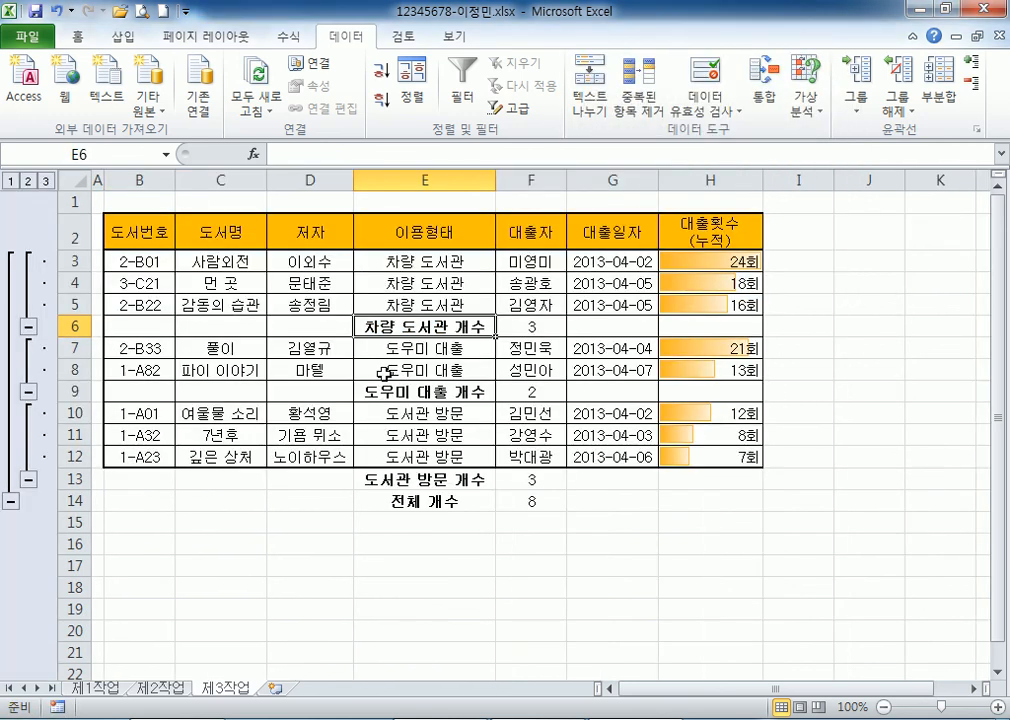
Nest 평균 subtotals of 대출횟수(누적) without replacing, then clear the outline.
click(940, 103)
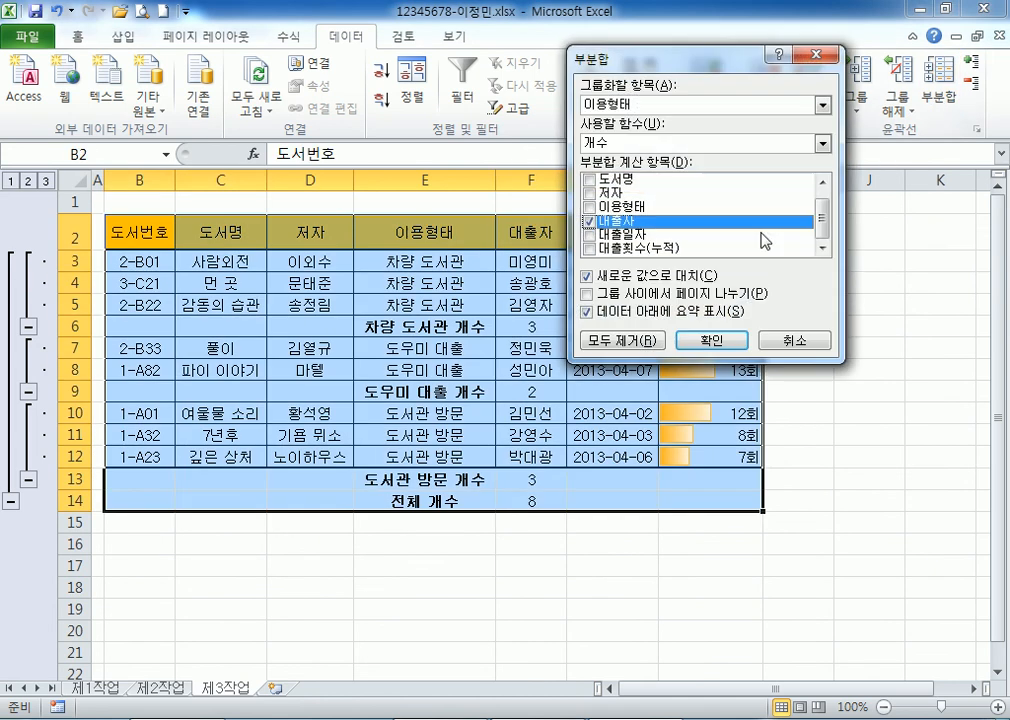
click(587, 248)
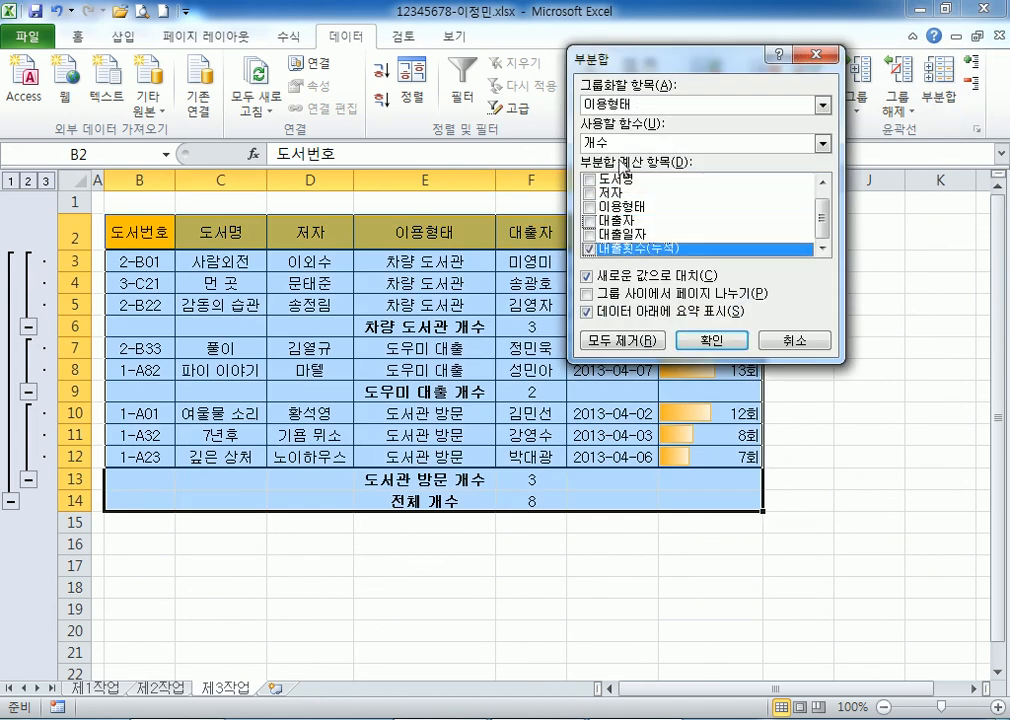
click(612, 143)
click(608, 184)
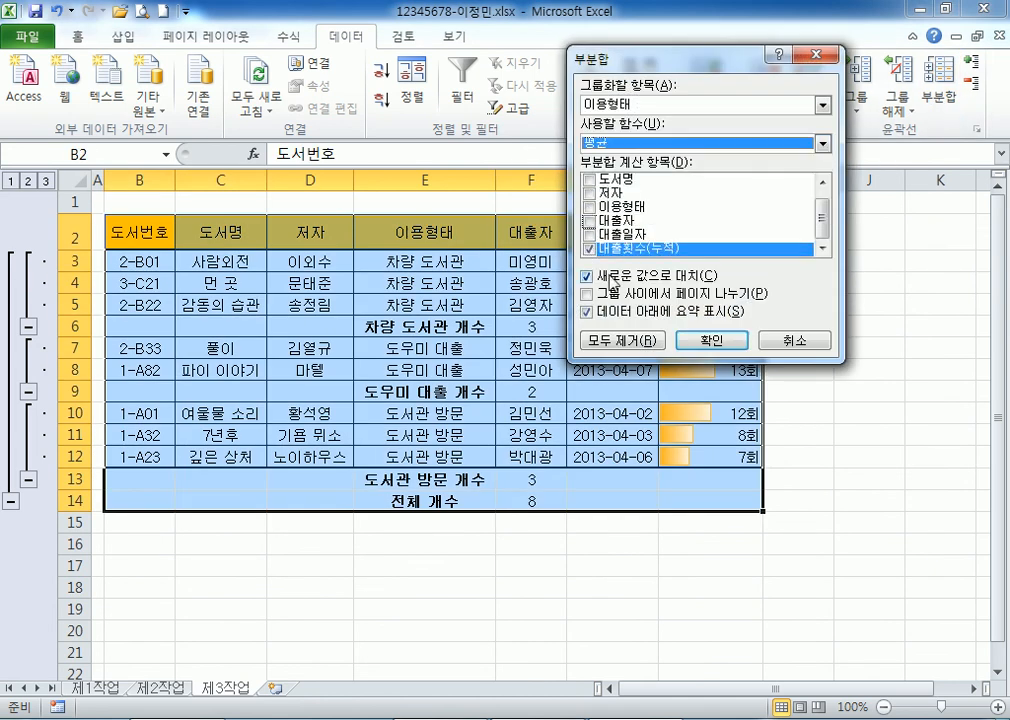
click(587, 276)
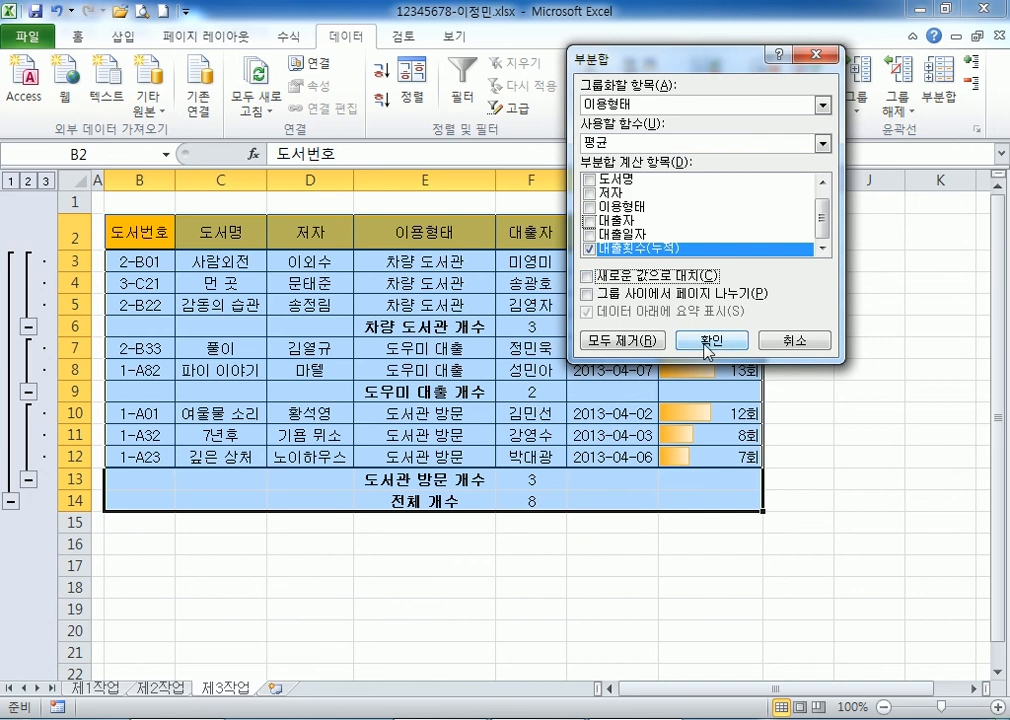
click(712, 340)
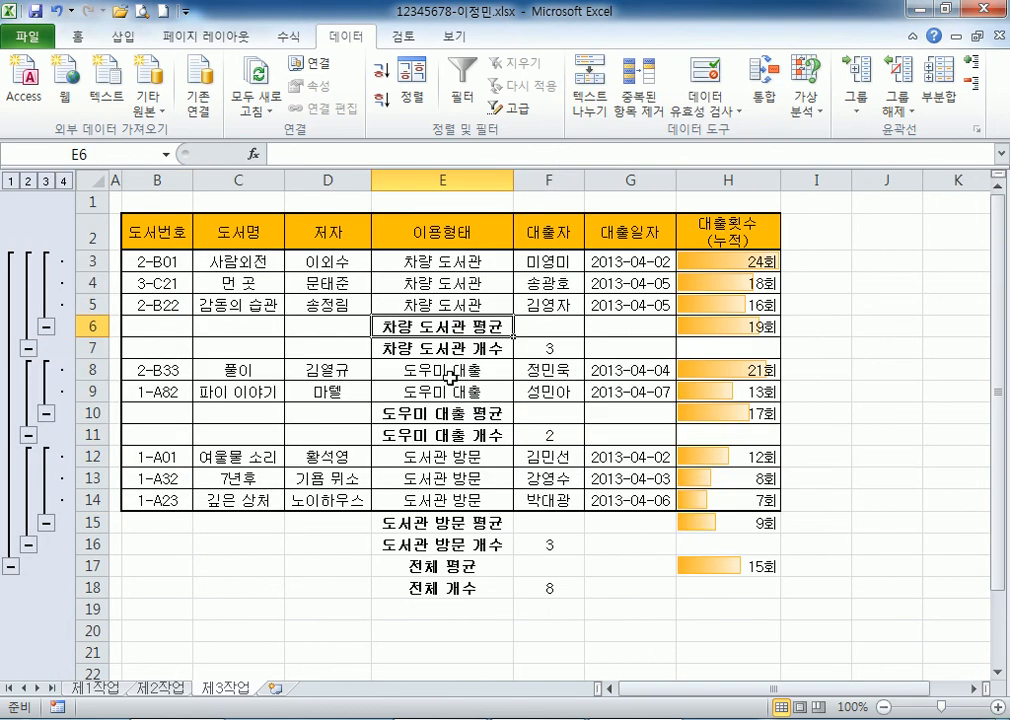
click(898, 104)
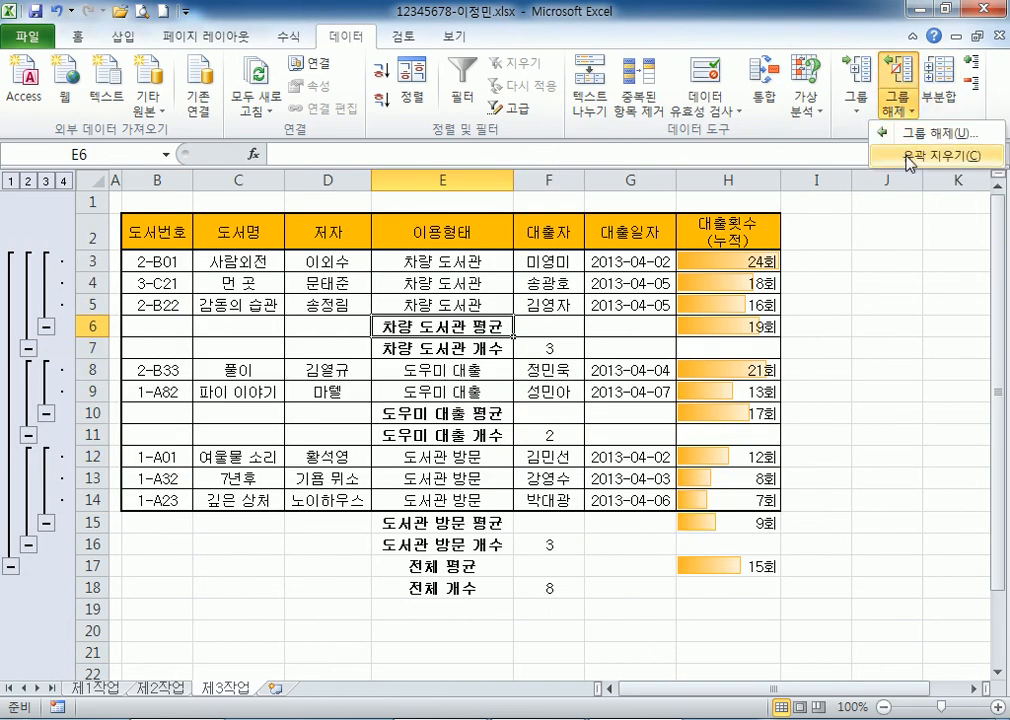
click(908, 157)
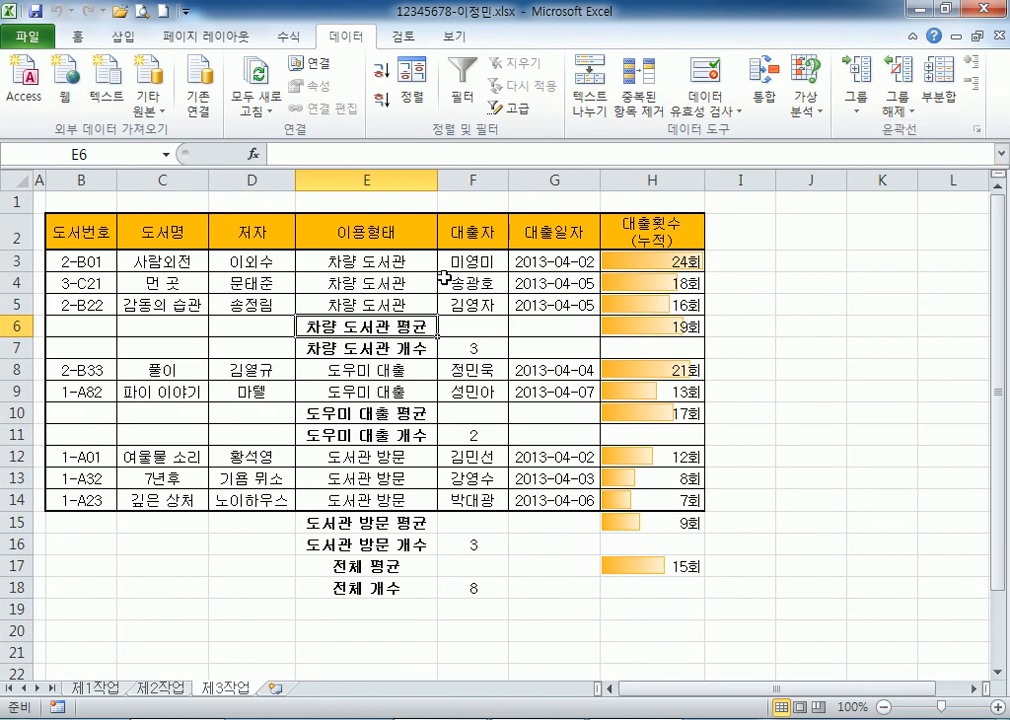